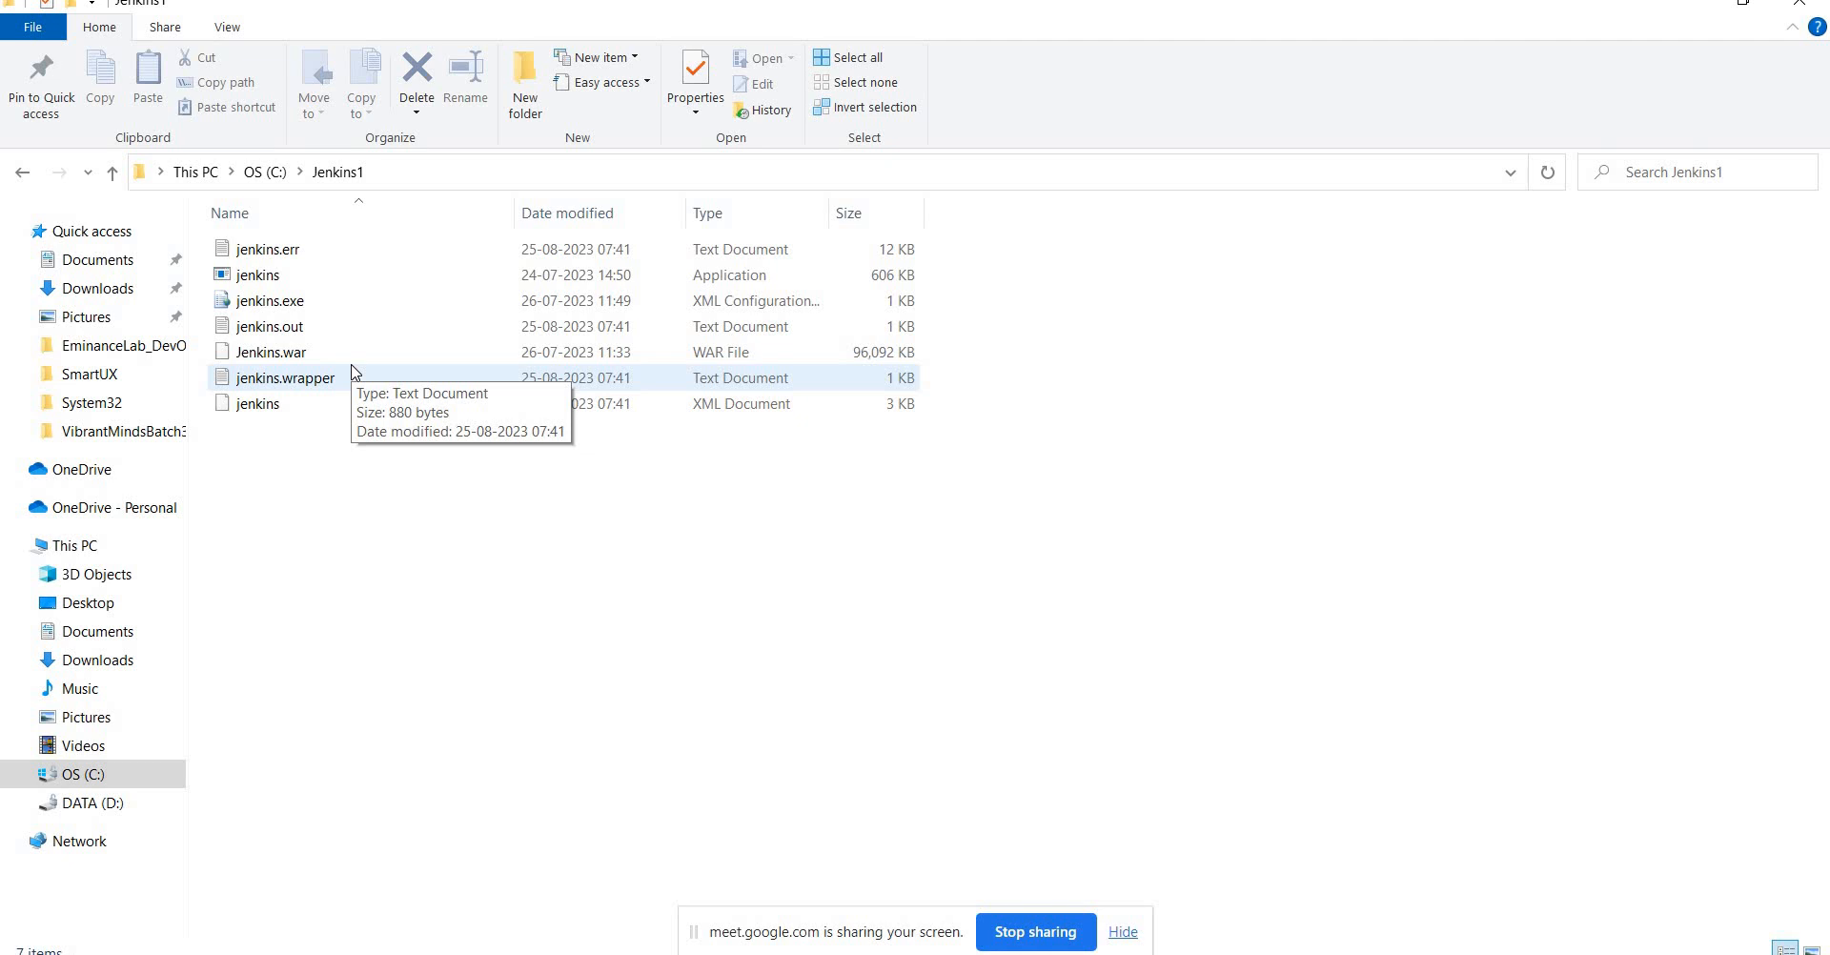
Switch from File Explorer to the Jenkins dashboard at localhost:8083 in Chrome.
{"action": "key", "text": "alt+Tab"}
{"action": "key", "text": "alt+Tab"}
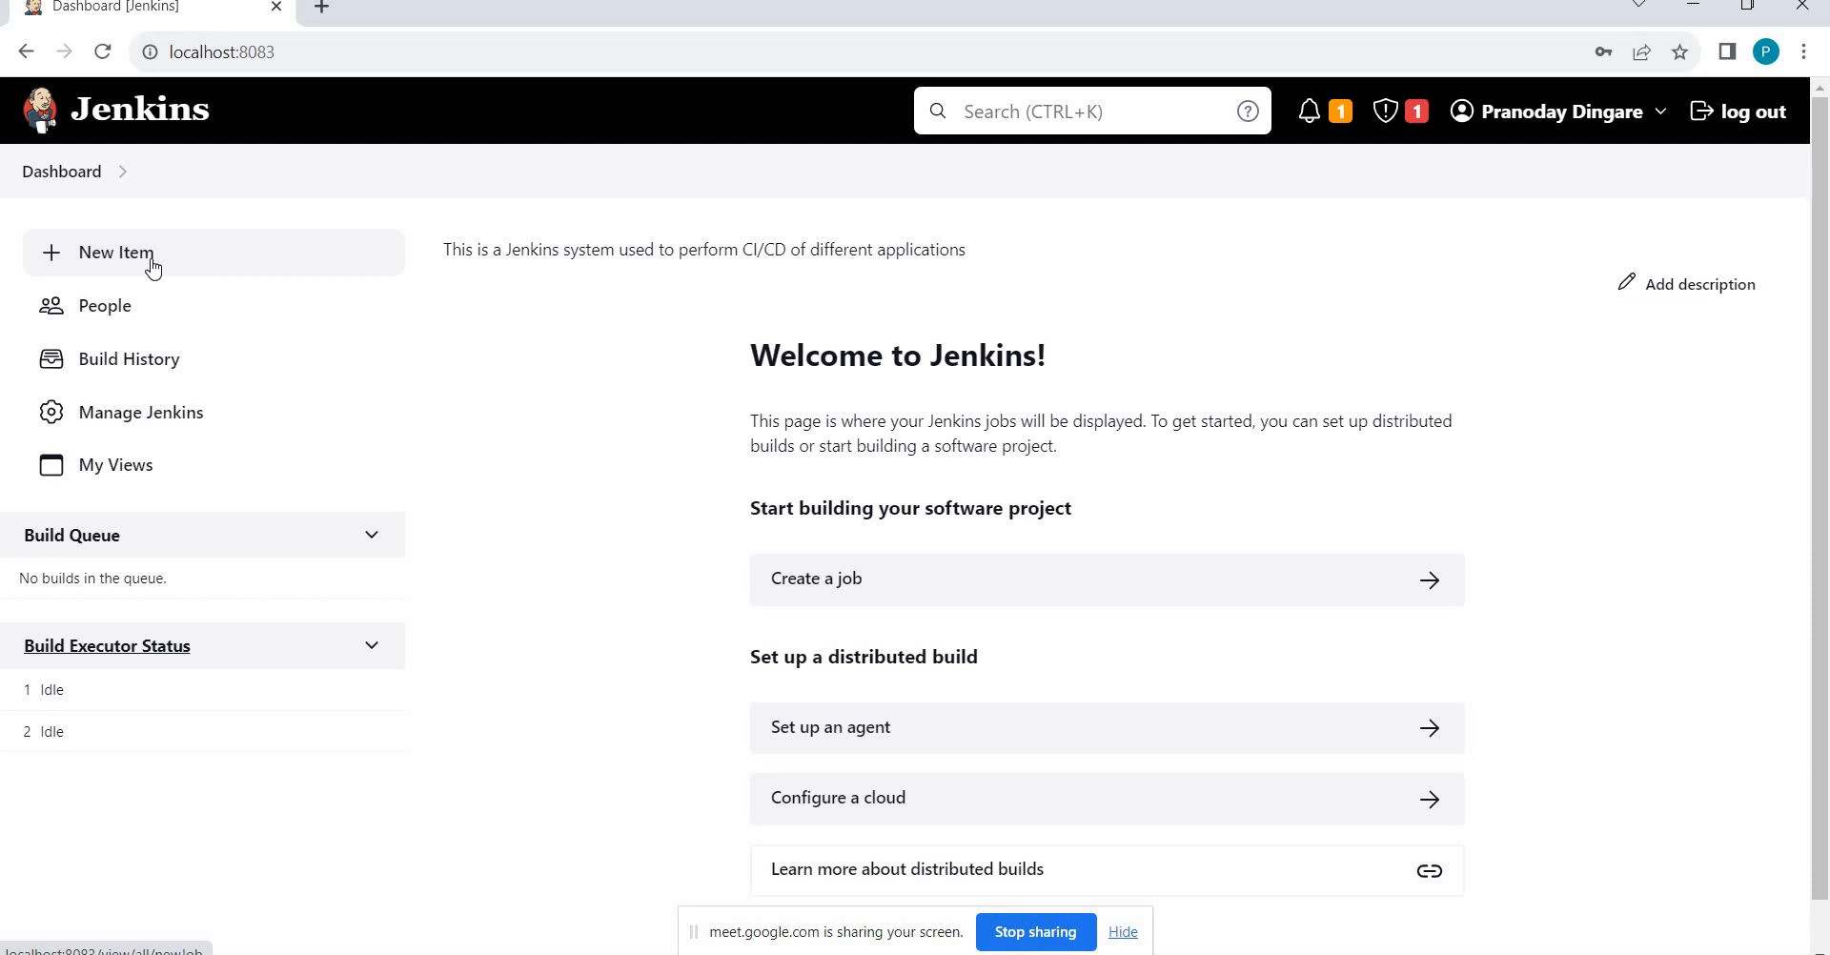
Switch back to the Jenkins1 folder window in File Explorer.
{"action": "key", "text": "alt+Tab"}
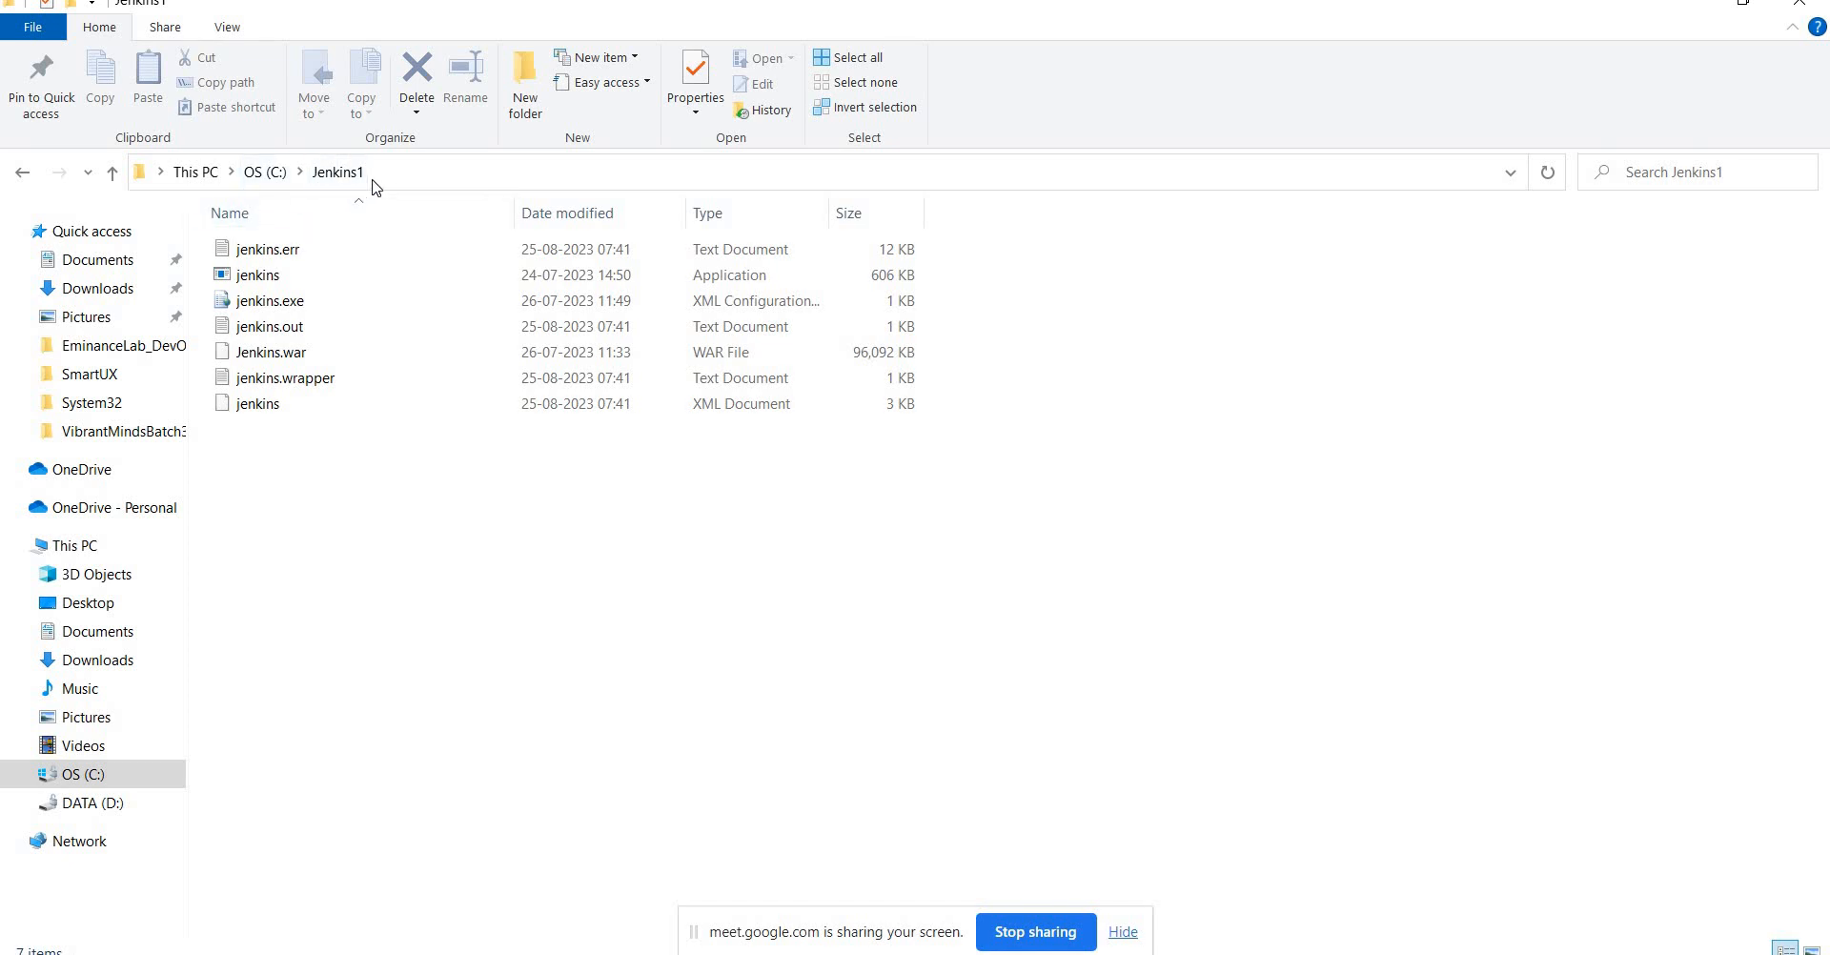
Open the jenkins XML file in the Jenkins1 folder to get the app choice dialog.
{"action": "left_click", "coordinate": [290, 359]}
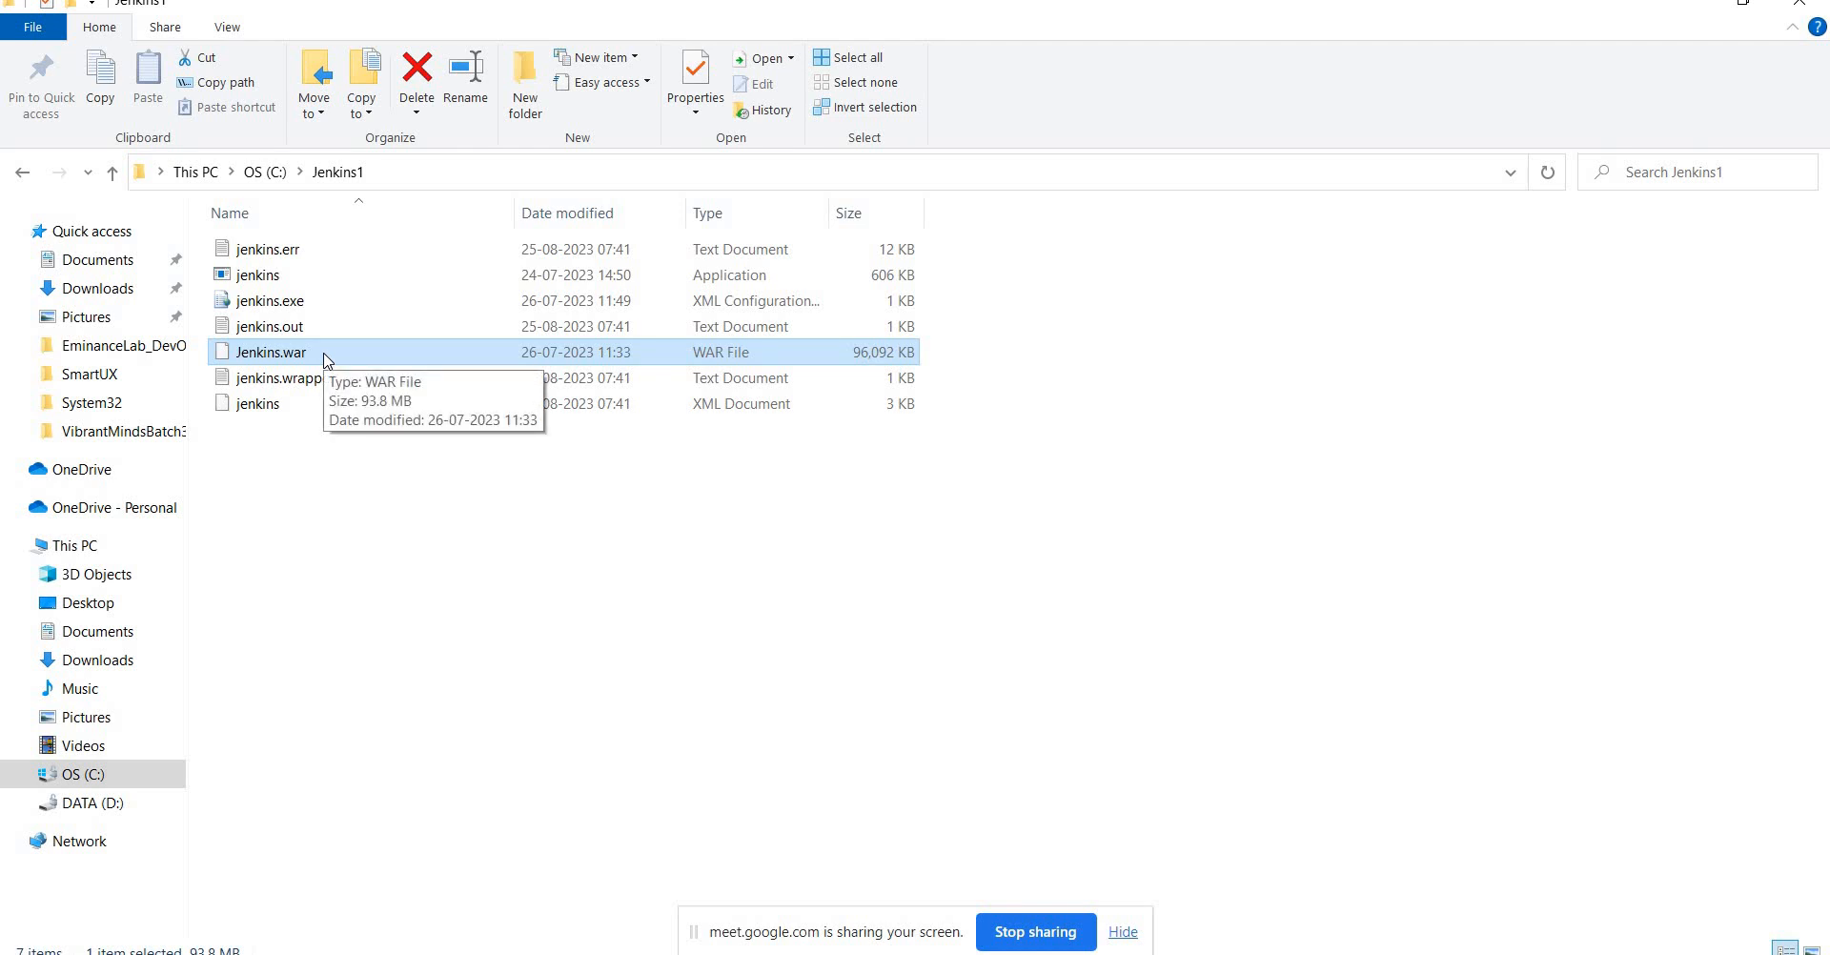
{"action": "left_click", "coordinate": [282, 408]}
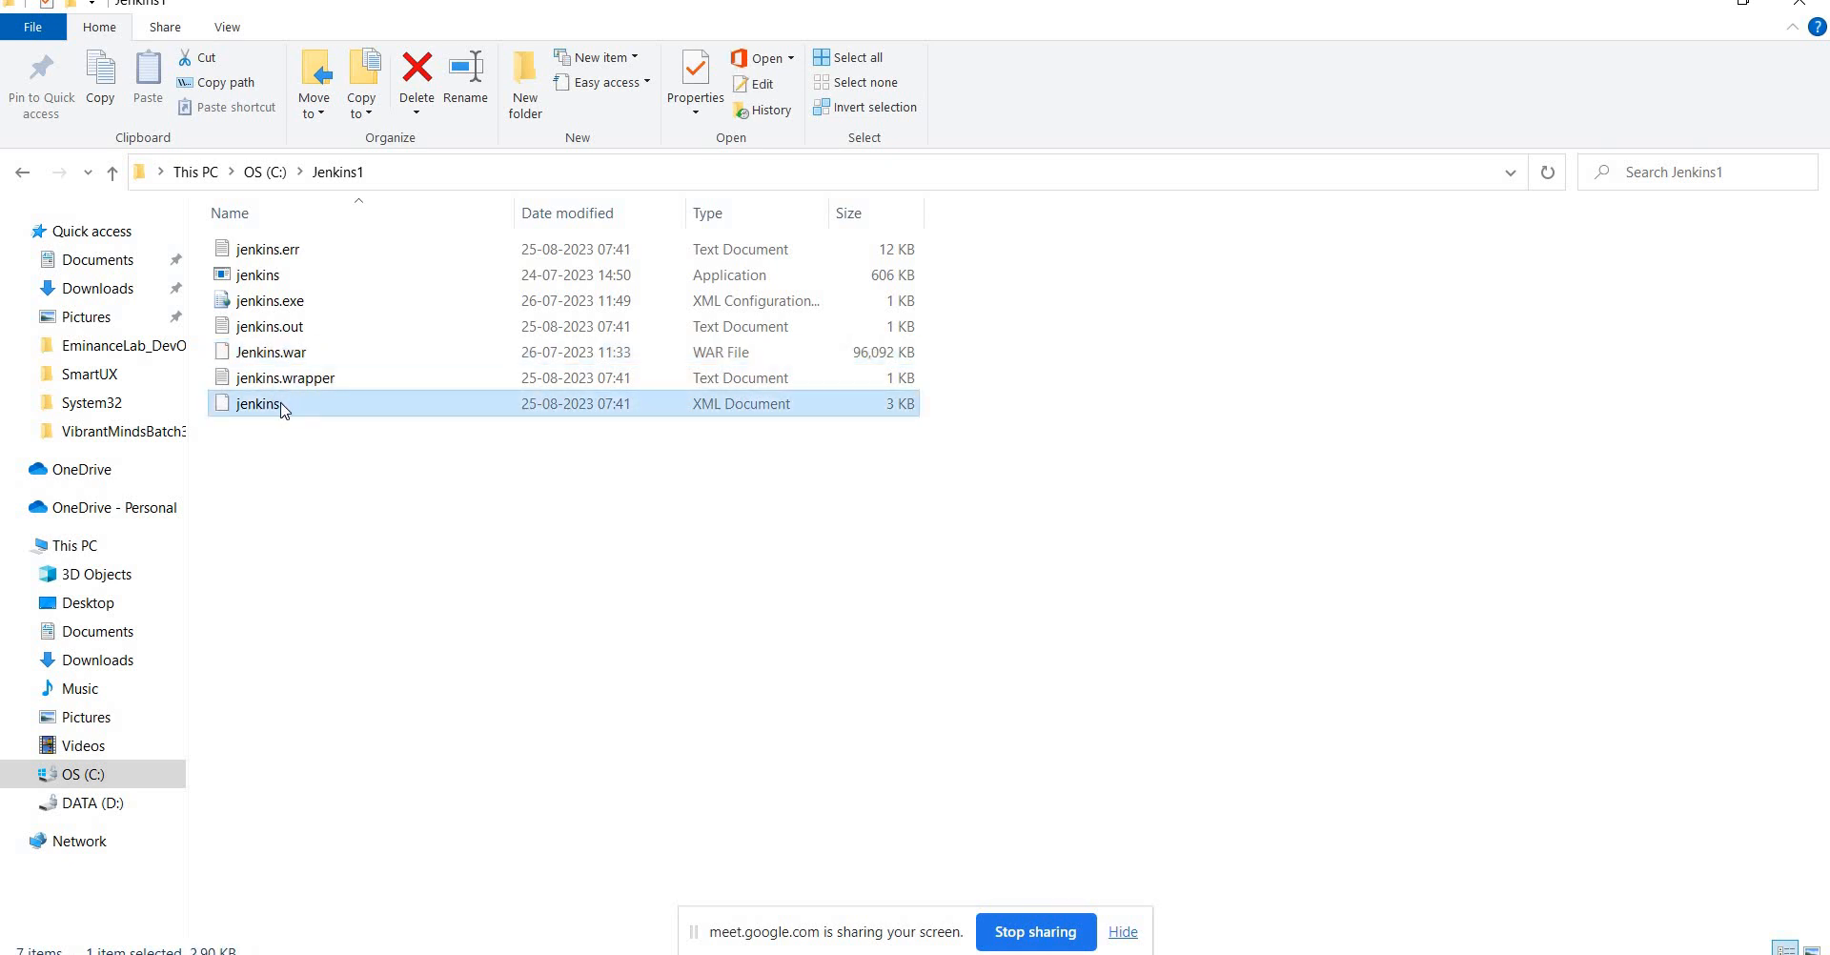
{"action": "double_click", "coordinate": [282, 408]}
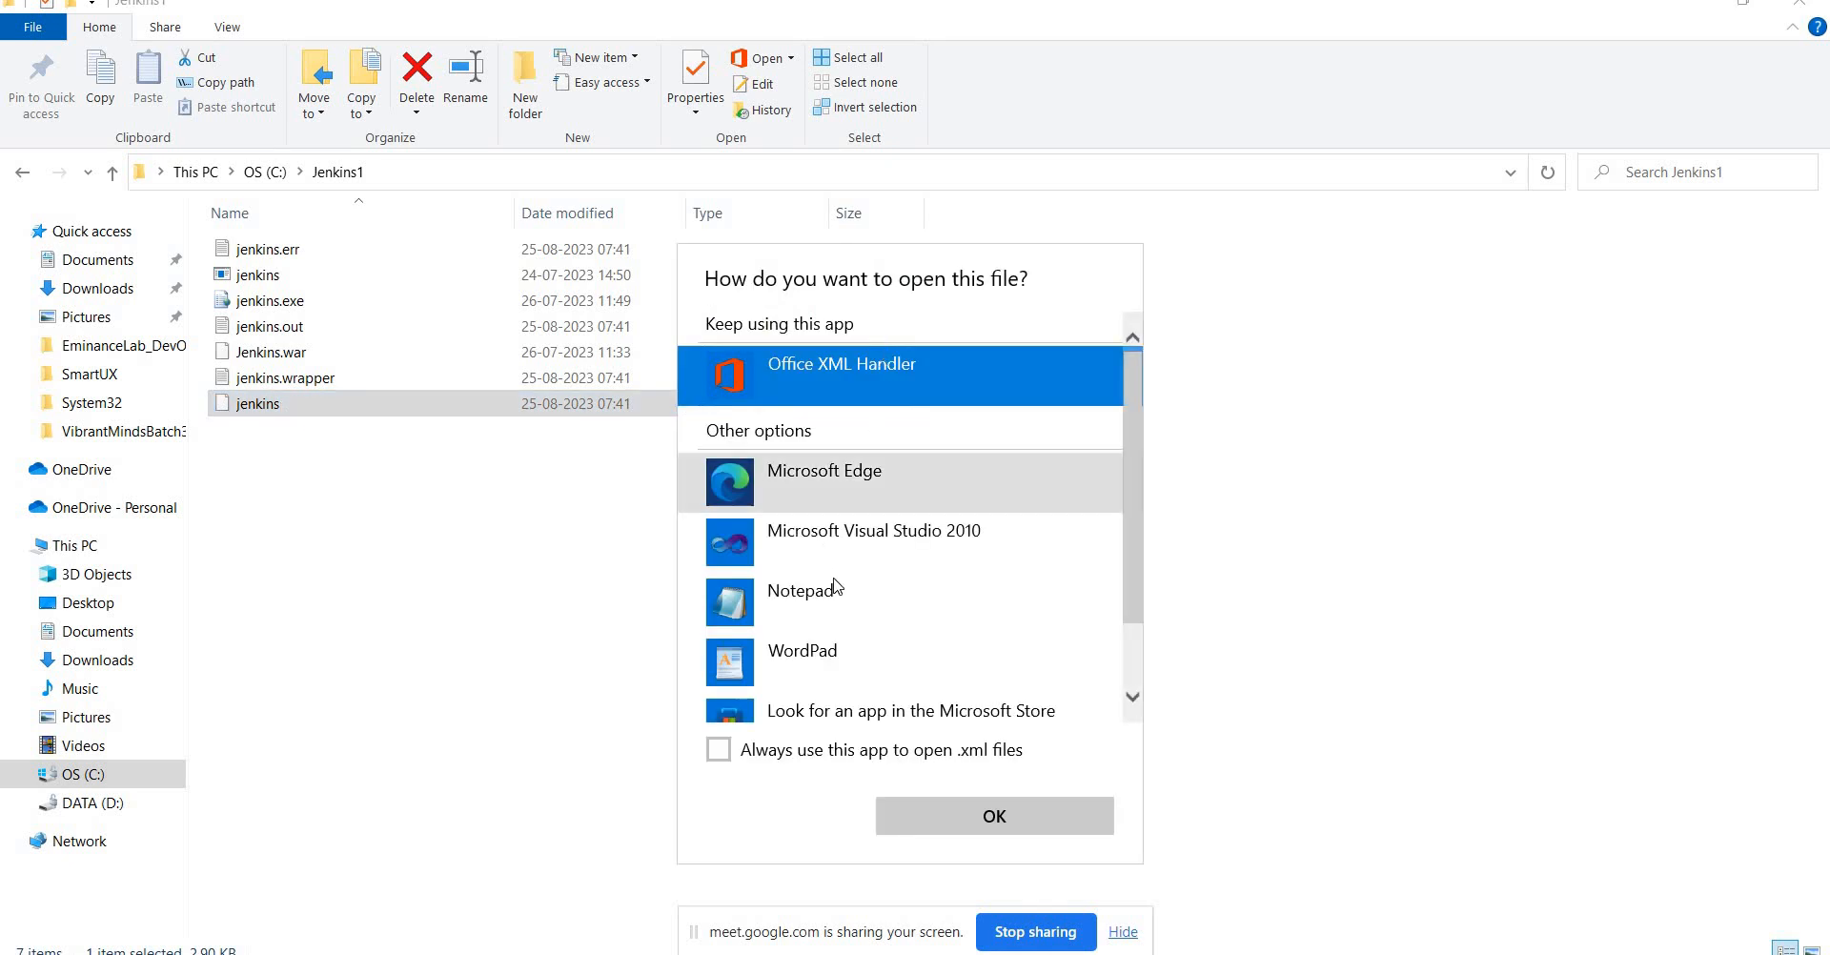
Open the jenkins XML in Notepad, maximized, and scroll to the service definition.
{"action": "double_click", "coordinate": [839, 593]}
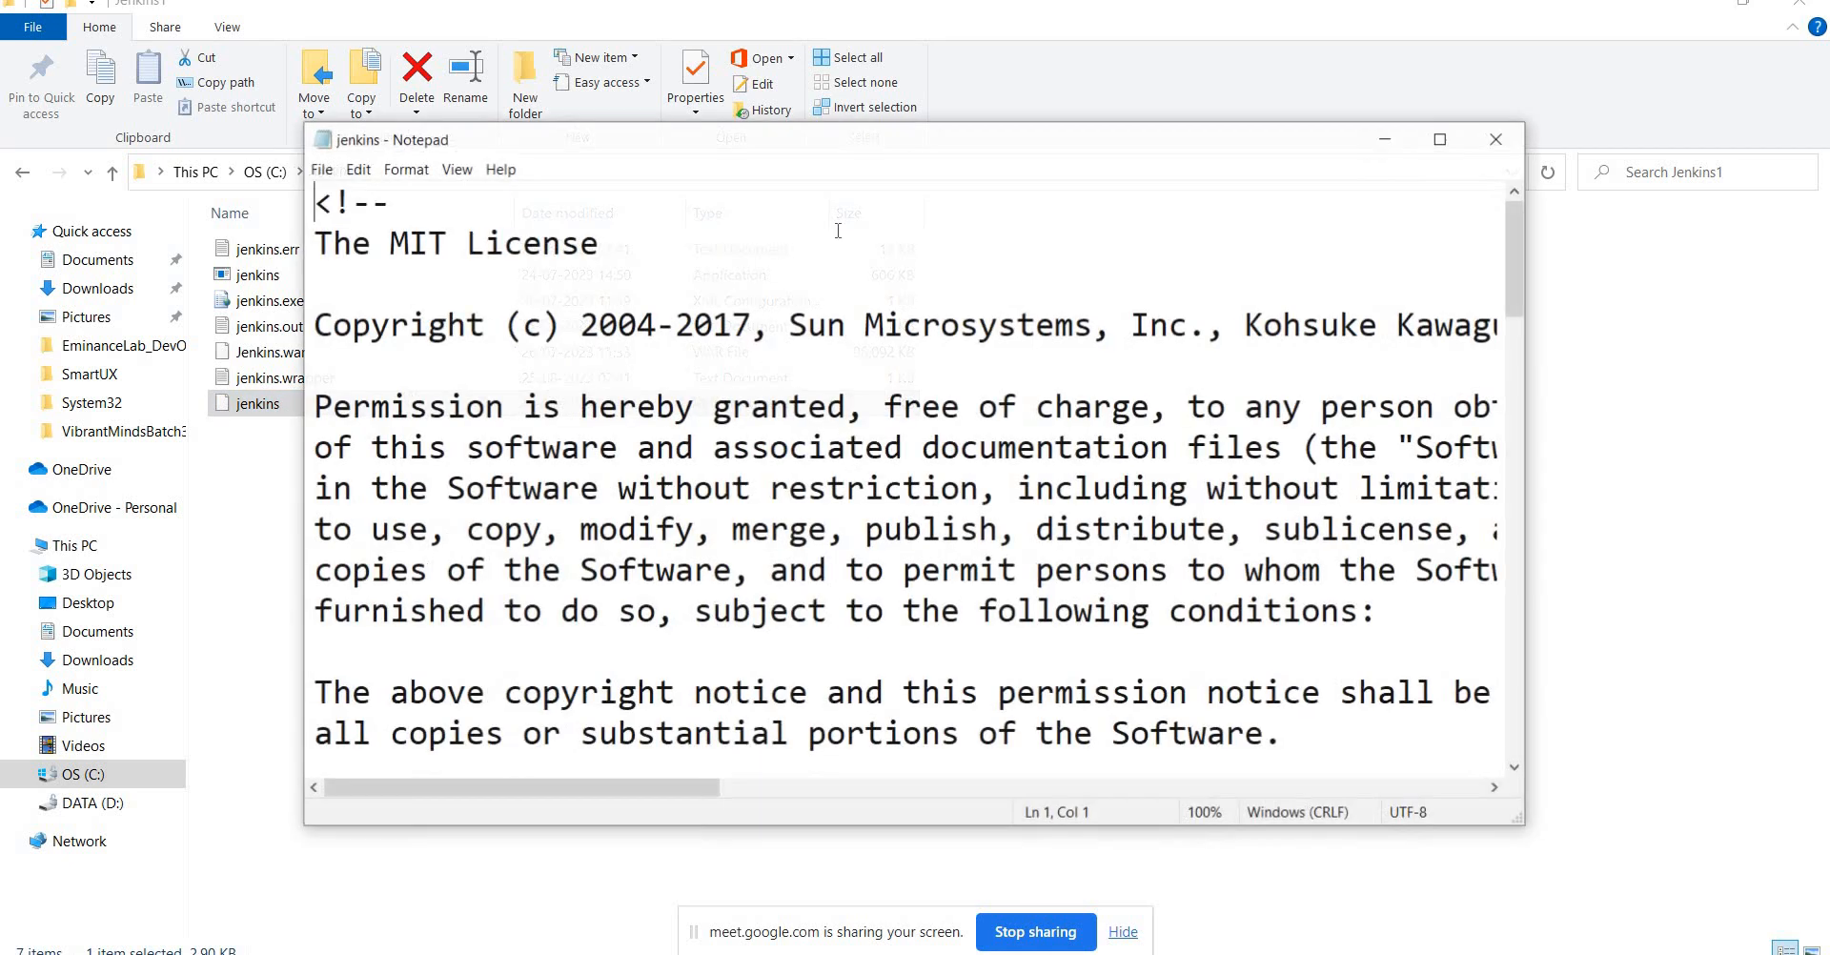
{"action": "double_click", "coordinate": [773, 157]}
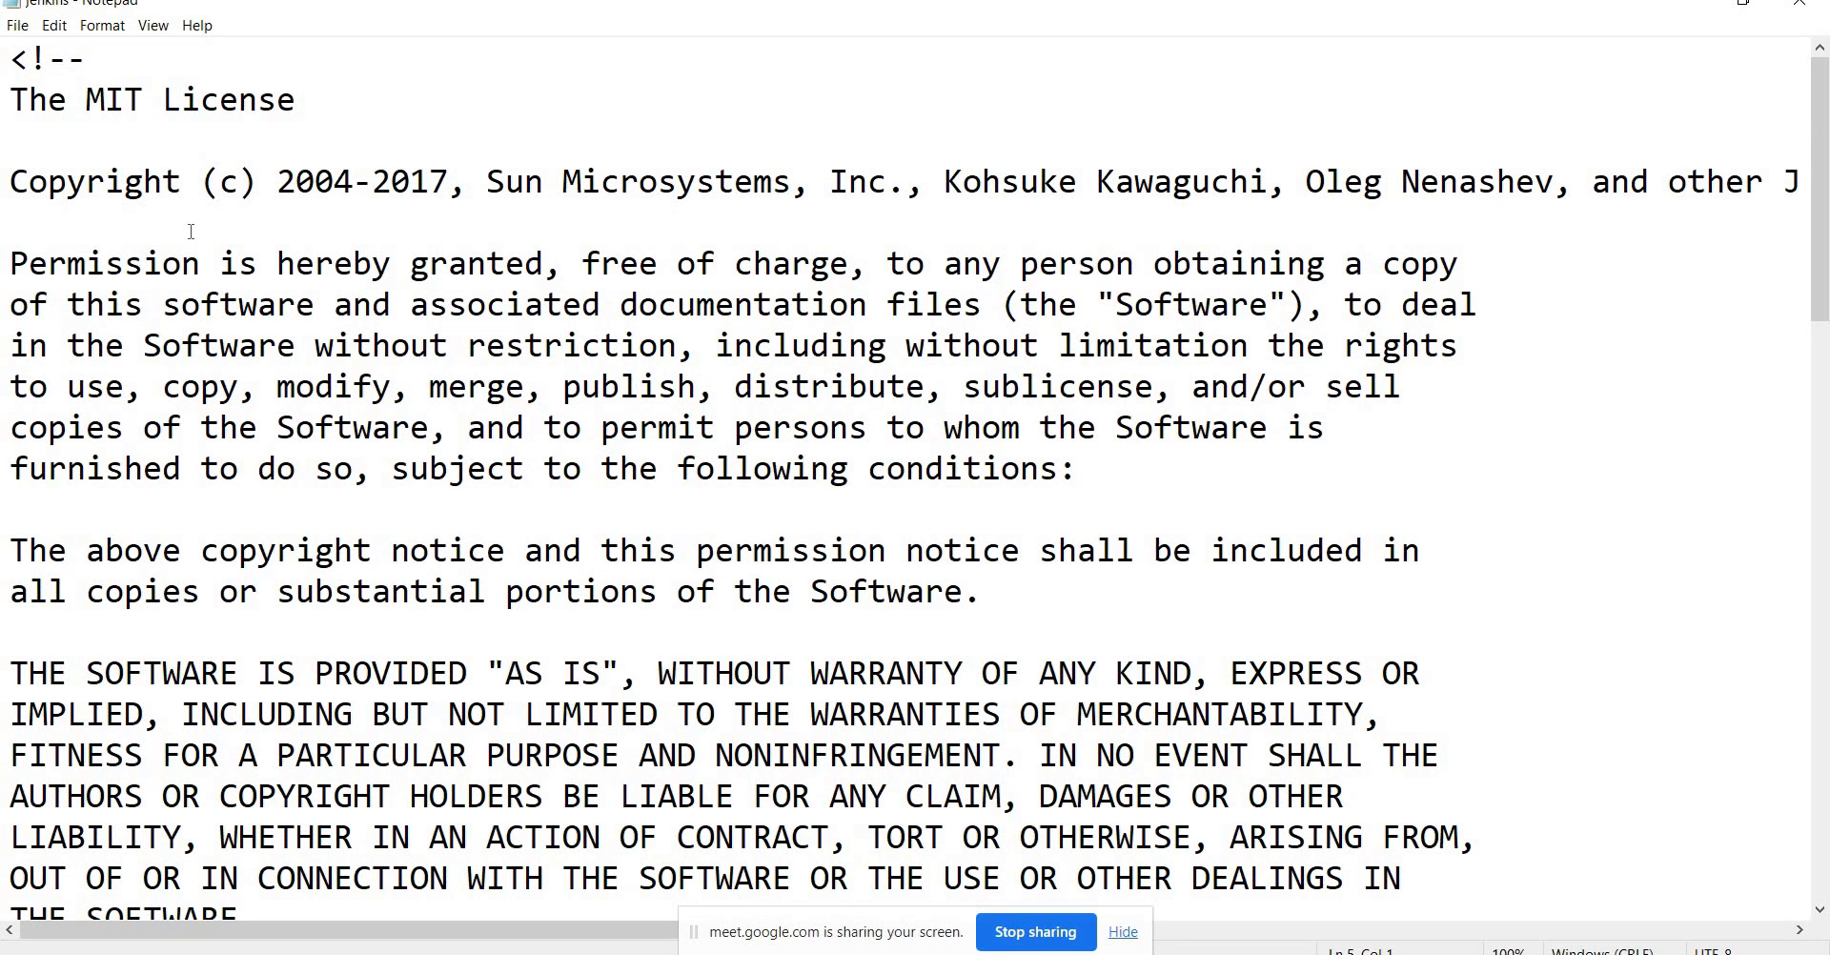
{"action": "key", "text": "Down"}
{"action": "key", "text": "Down"}
{"action": "key", "text": "Down"}
{"action": "key", "text": "Down"}
{"action": "key", "text": "Down"}
{"action": "key", "text": "Down"}
{"action": "key", "text": "Down"}
{"action": "key", "text": "Down"}
{"action": "key", "text": "Down"}
{"action": "key", "text": "Down"}
{"action": "key", "text": "Down"}
{"action": "key", "text": "Down"}
{"action": "key", "text": "Down"}
{"action": "key", "text": "Down"}
{"action": "key", "text": "Down"}
{"action": "key", "text": "Down"}
{"action": "key", "text": "Down"}
{"action": "key", "text": "Down"}
{"action": "key", "text": "Down"}
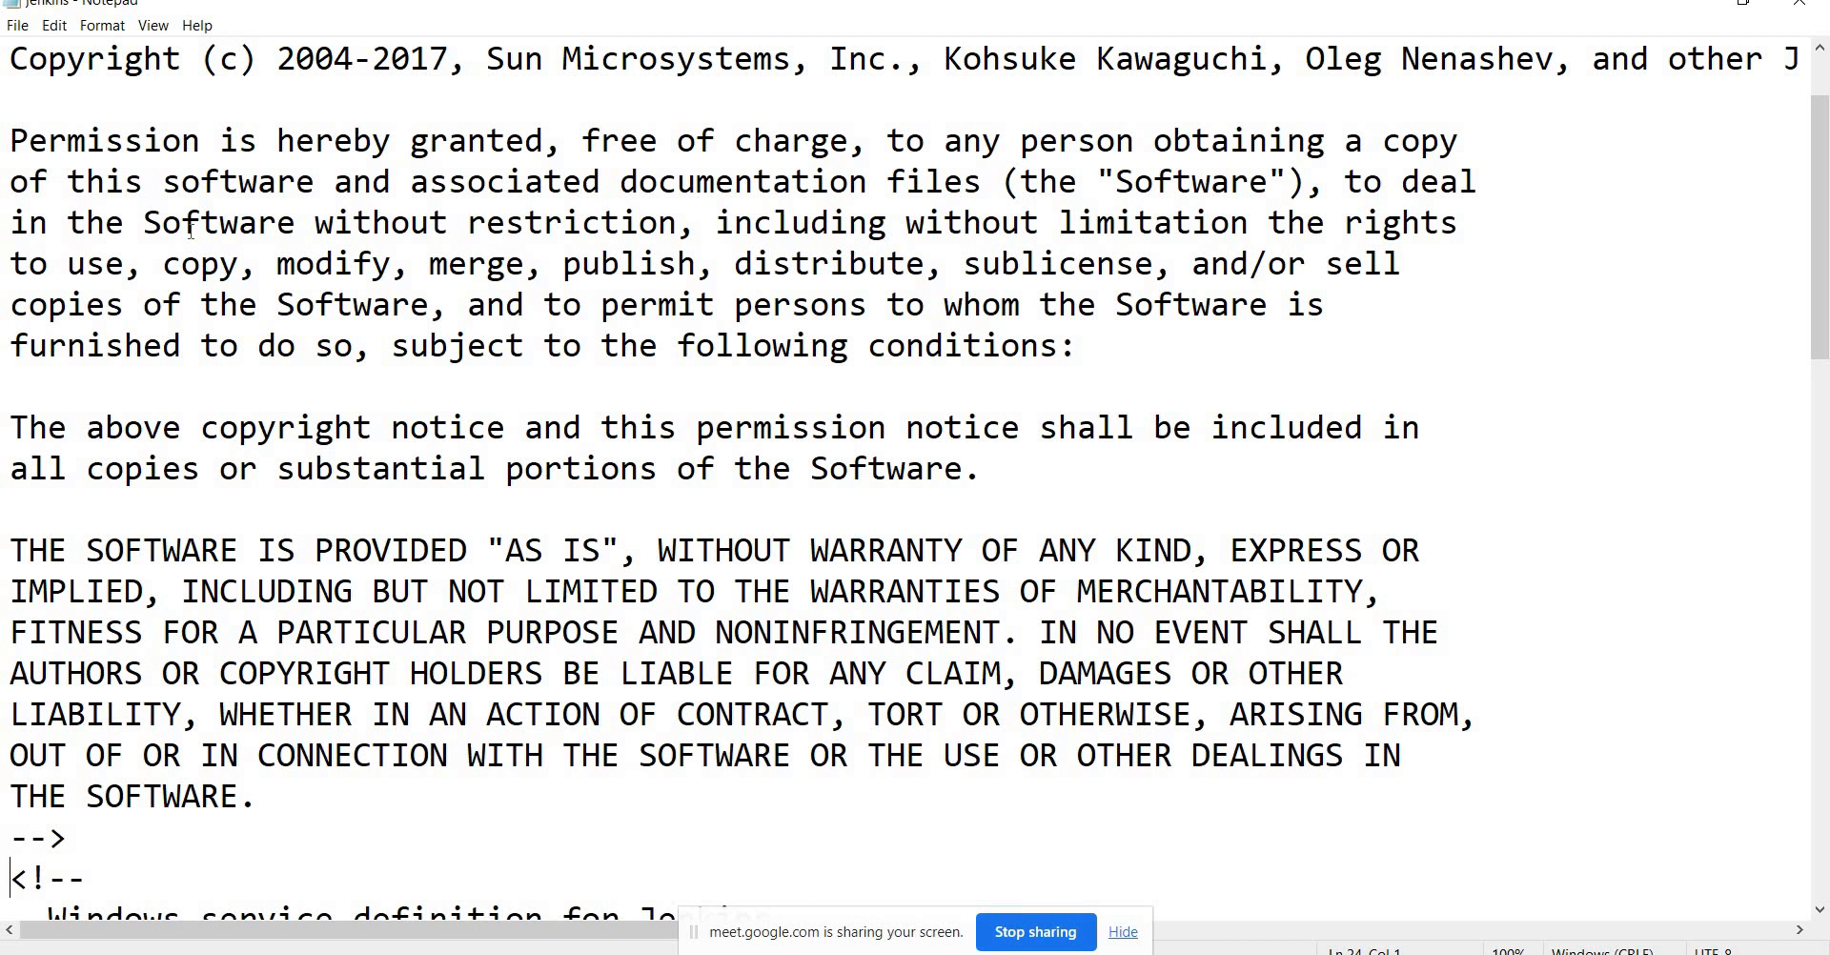
{"action": "key", "text": "Down"}
{"action": "key", "text": "Down"}
{"action": "key", "text": "Down"}
{"action": "key", "text": "Down"}
{"action": "key", "text": "Down"}
{"action": "key", "text": "Down"}
{"action": "key", "text": "Down"}
{"action": "key", "text": "Down"}
{"action": "key", "text": "Down"}
{"action": "key", "text": "Down"}
{"action": "key", "text": "Down"}
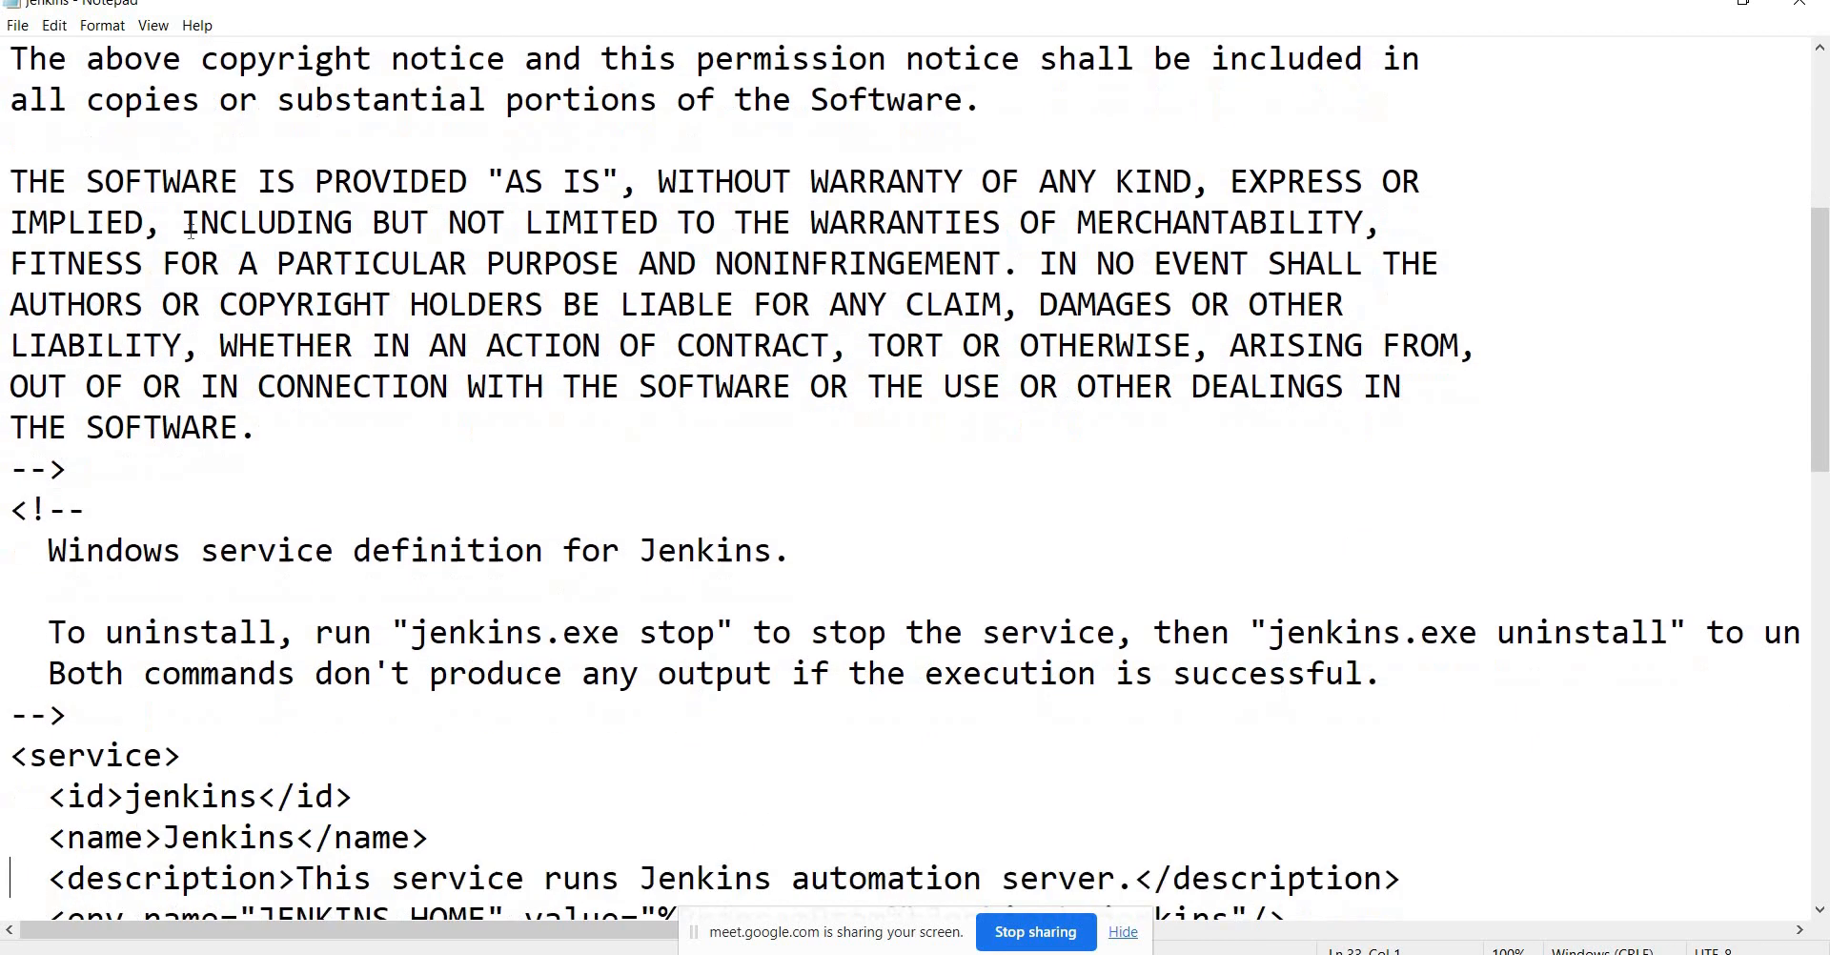
{"action": "key", "text": "Down"}
{"action": "key", "text": "Down"}
{"action": "key", "text": "Down"}
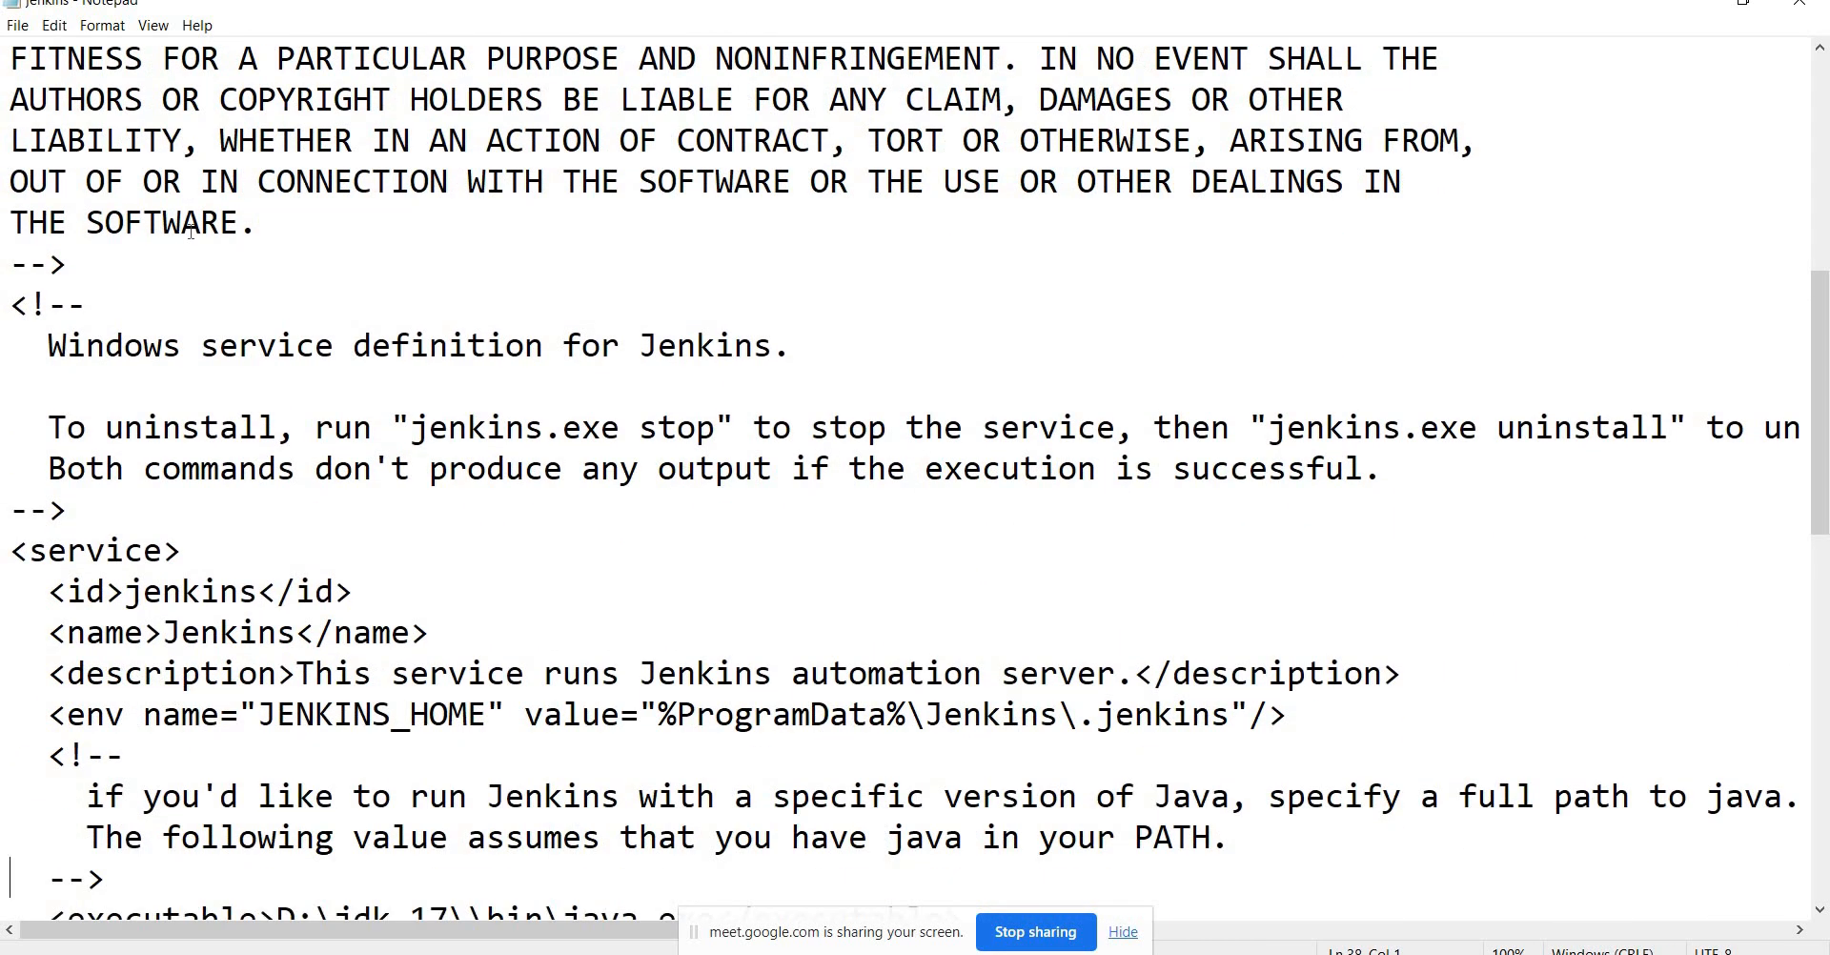
{"action": "key", "text": "Down"}
{"action": "key", "text": "Up"}
{"action": "key", "text": "Up"}
{"action": "key", "text": "Up"}
{"action": "key", "text": "Up"}
{"action": "key", "text": "Up"}
{"action": "key", "text": "Up"}
{"action": "key", "text": "Up"}
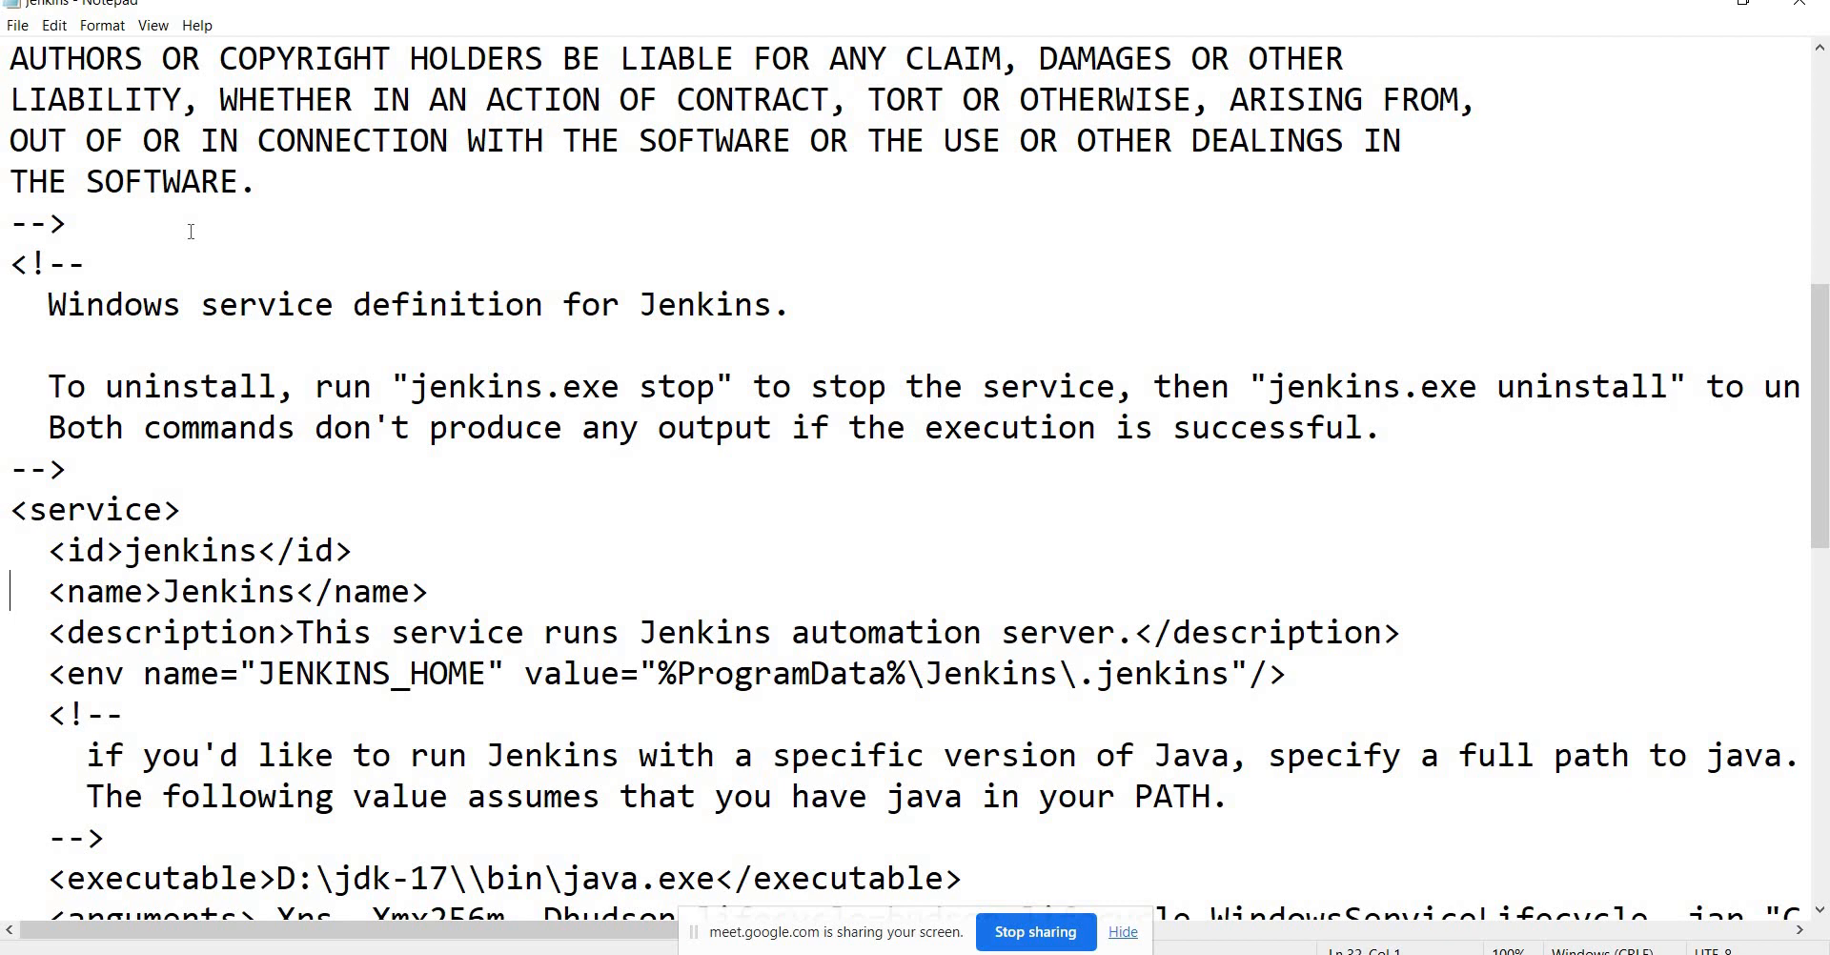
{"action": "key", "text": "Up"}
{"action": "key", "text": "Up"}
Look over the <service> block down to its closing </service> line.
{"action": "key", "text": "shift+Down"}
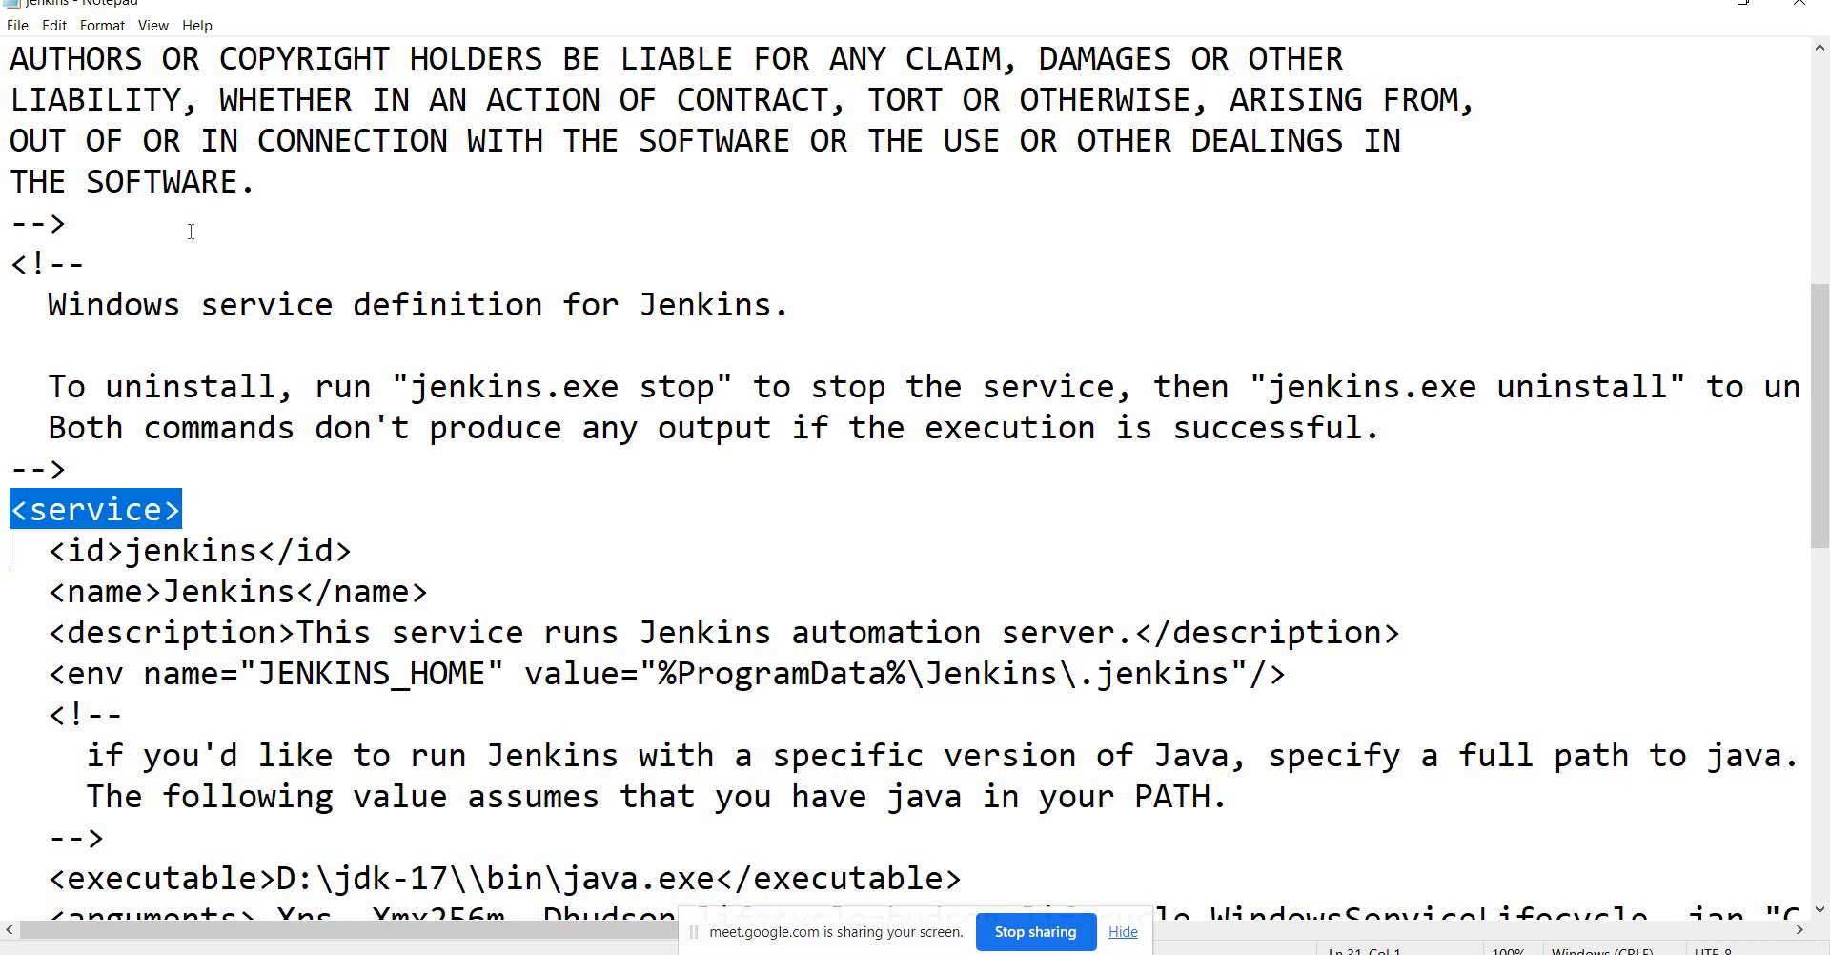
{"action": "key", "text": "Down"}
{"action": "key", "text": "Down"}
{"action": "key", "text": "Down"}
{"action": "key", "text": "Down"}
{"action": "key", "text": "Down"}
{"action": "key", "text": "Down"}
{"action": "key", "text": "Down"}
{"action": "key", "text": "Down"}
{"action": "key", "text": "Down"}
{"action": "key", "text": "Down"}
{"action": "key", "text": "Down"}
{"action": "key", "text": "Down"}
{"action": "key", "text": "Down"}
{"action": "key", "text": "Down"}
{"action": "key", "text": "Down"}
{"action": "key", "text": "Down"}
{"action": "key", "text": "Down"}
{"action": "key", "text": "Down"}
{"action": "key", "text": "Down"}
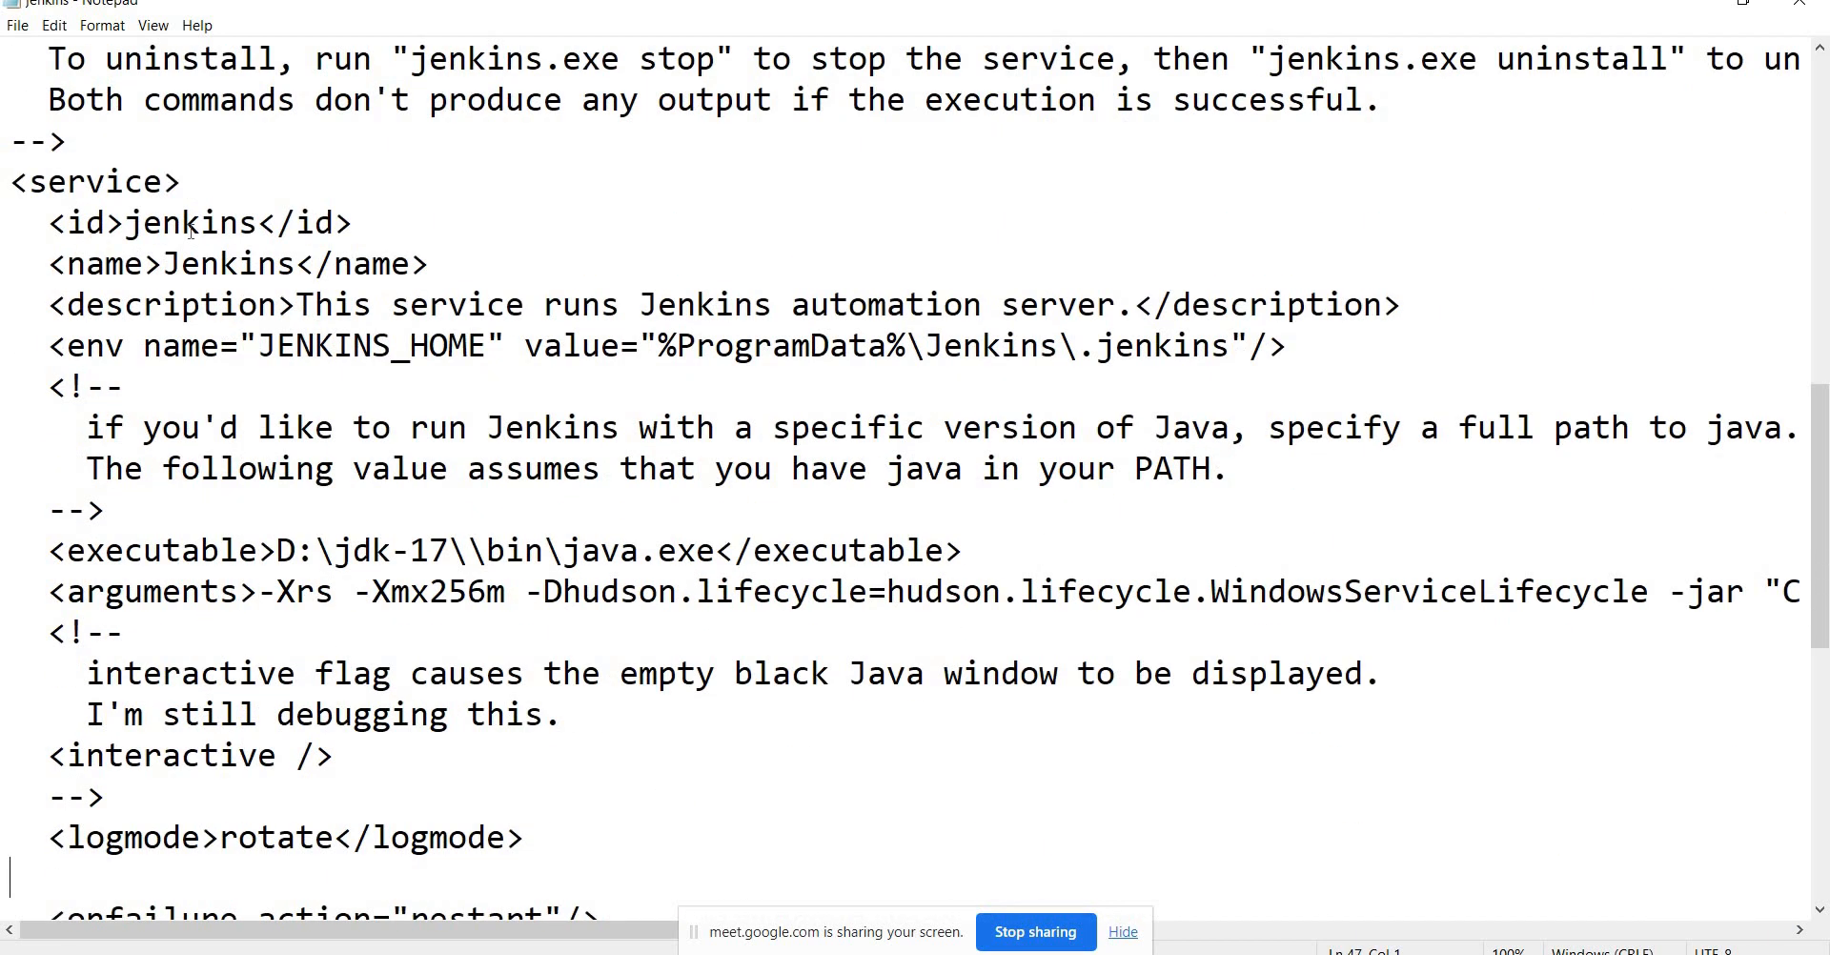
{"action": "key", "text": "Down"}
{"action": "key", "text": "Down"}
{"action": "key", "text": "Down"}
{"action": "key", "text": "Down"}
{"action": "key", "text": "Down"}
{"action": "key", "text": "Down"}
{"action": "key", "text": "Down"}
{"action": "key", "text": "Down"}
{"action": "key", "text": "Down"}
{"action": "key", "text": "Down"}
{"action": "key", "text": "Down"}
{"action": "key", "text": "Down"}
{"action": "key", "text": "Down"}
{"action": "key", "text": "Down"}
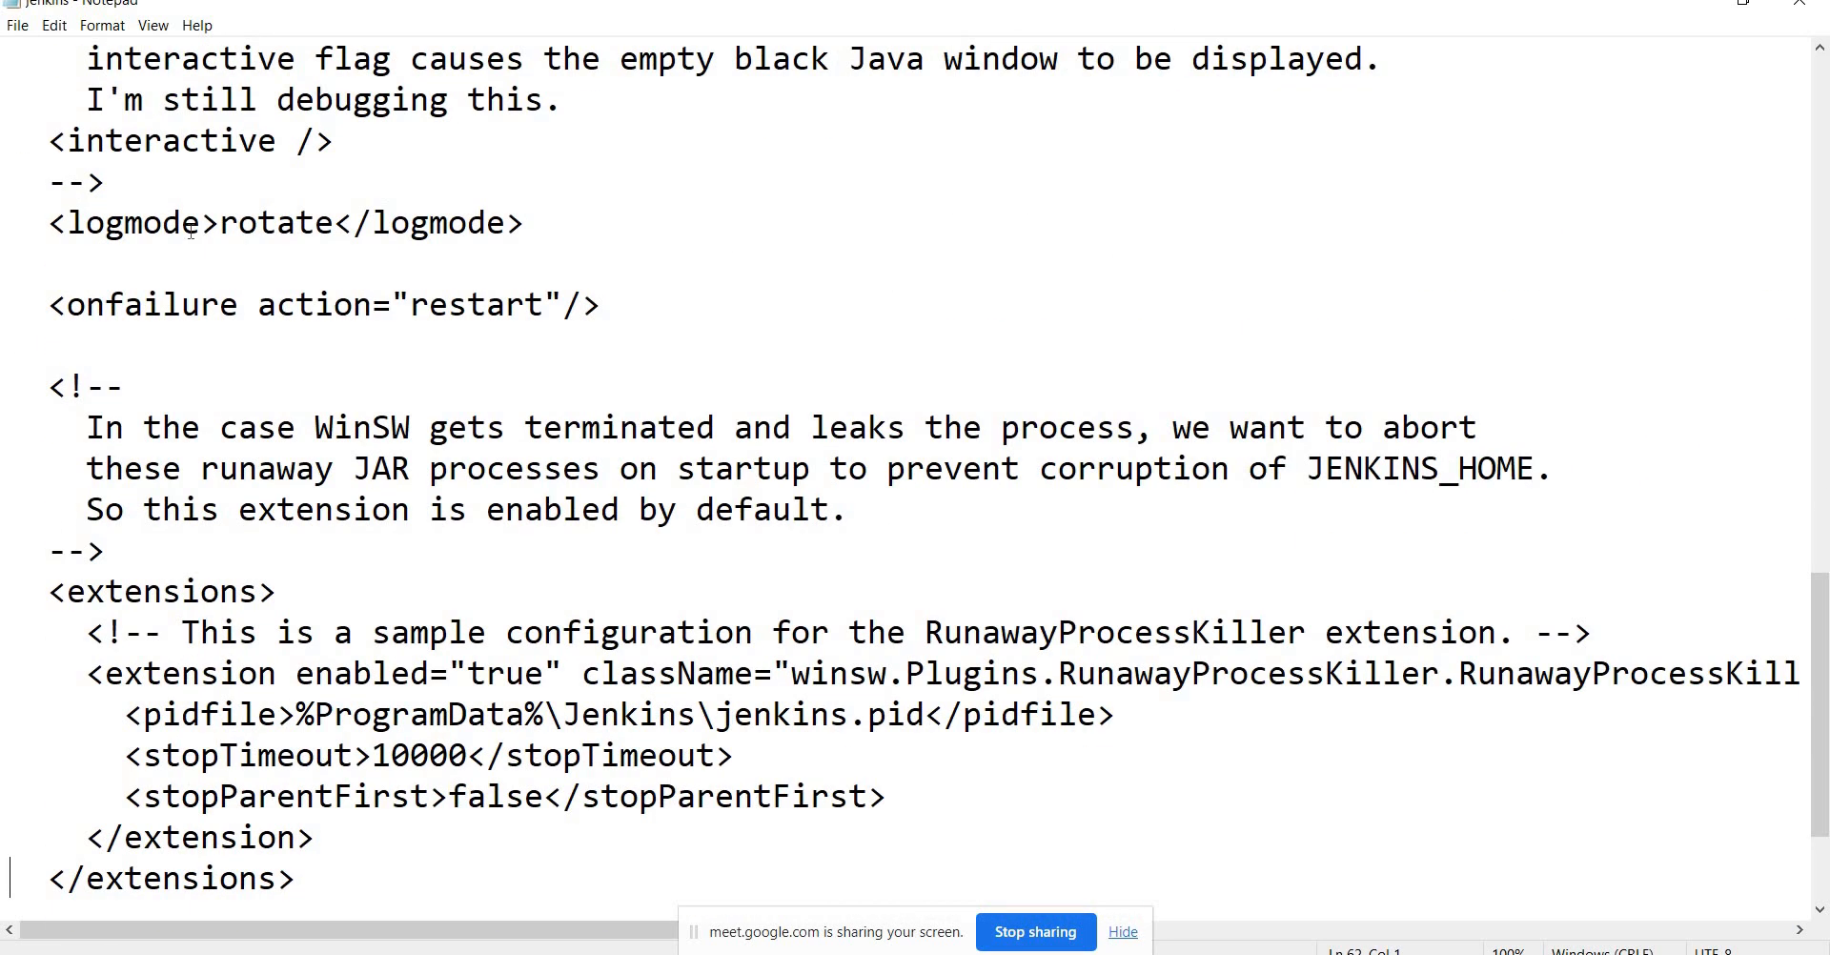
{"action": "key", "text": "Down"}
{"action": "key", "text": "Down"}
{"action": "key", "text": "shift+Down"}
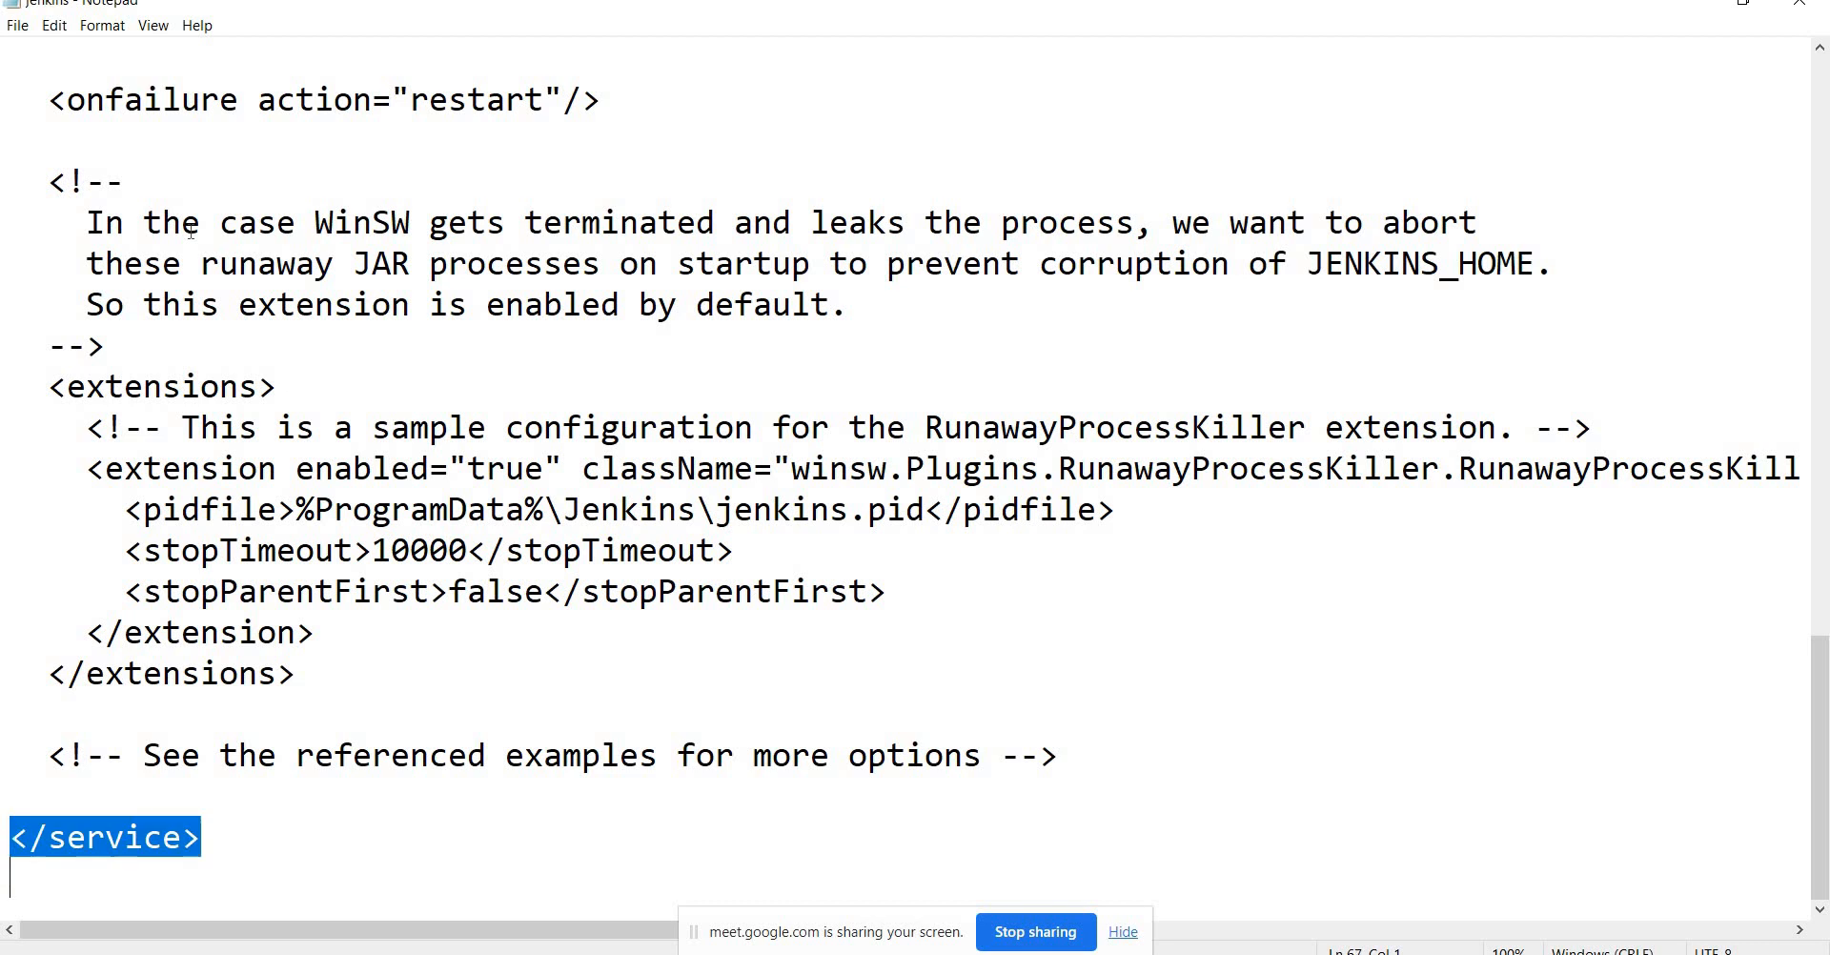
{"action": "key", "text": "Left"}
{"action": "key", "text": "Up"}
{"action": "key", "text": "Up"}
{"action": "key", "text": "Up"}
{"action": "key", "text": "Up"}
{"action": "key", "text": "Up"}
{"action": "key", "text": "Up"}
{"action": "key", "text": "Up"}
{"action": "key", "text": "Up"}
{"action": "key", "text": "Up"}
{"action": "key", "text": "Up"}
{"action": "key", "text": "Up"}
{"action": "key", "text": "Up"}
{"action": "key", "text": "Up"}
{"action": "key", "text": "Up"}
{"action": "key", "text": "Up"}
{"action": "key", "text": "Up"}
{"action": "key", "text": "Up"}
{"action": "key", "text": "Up"}
{"action": "key", "text": "Up"}
{"action": "key", "text": "Up"}
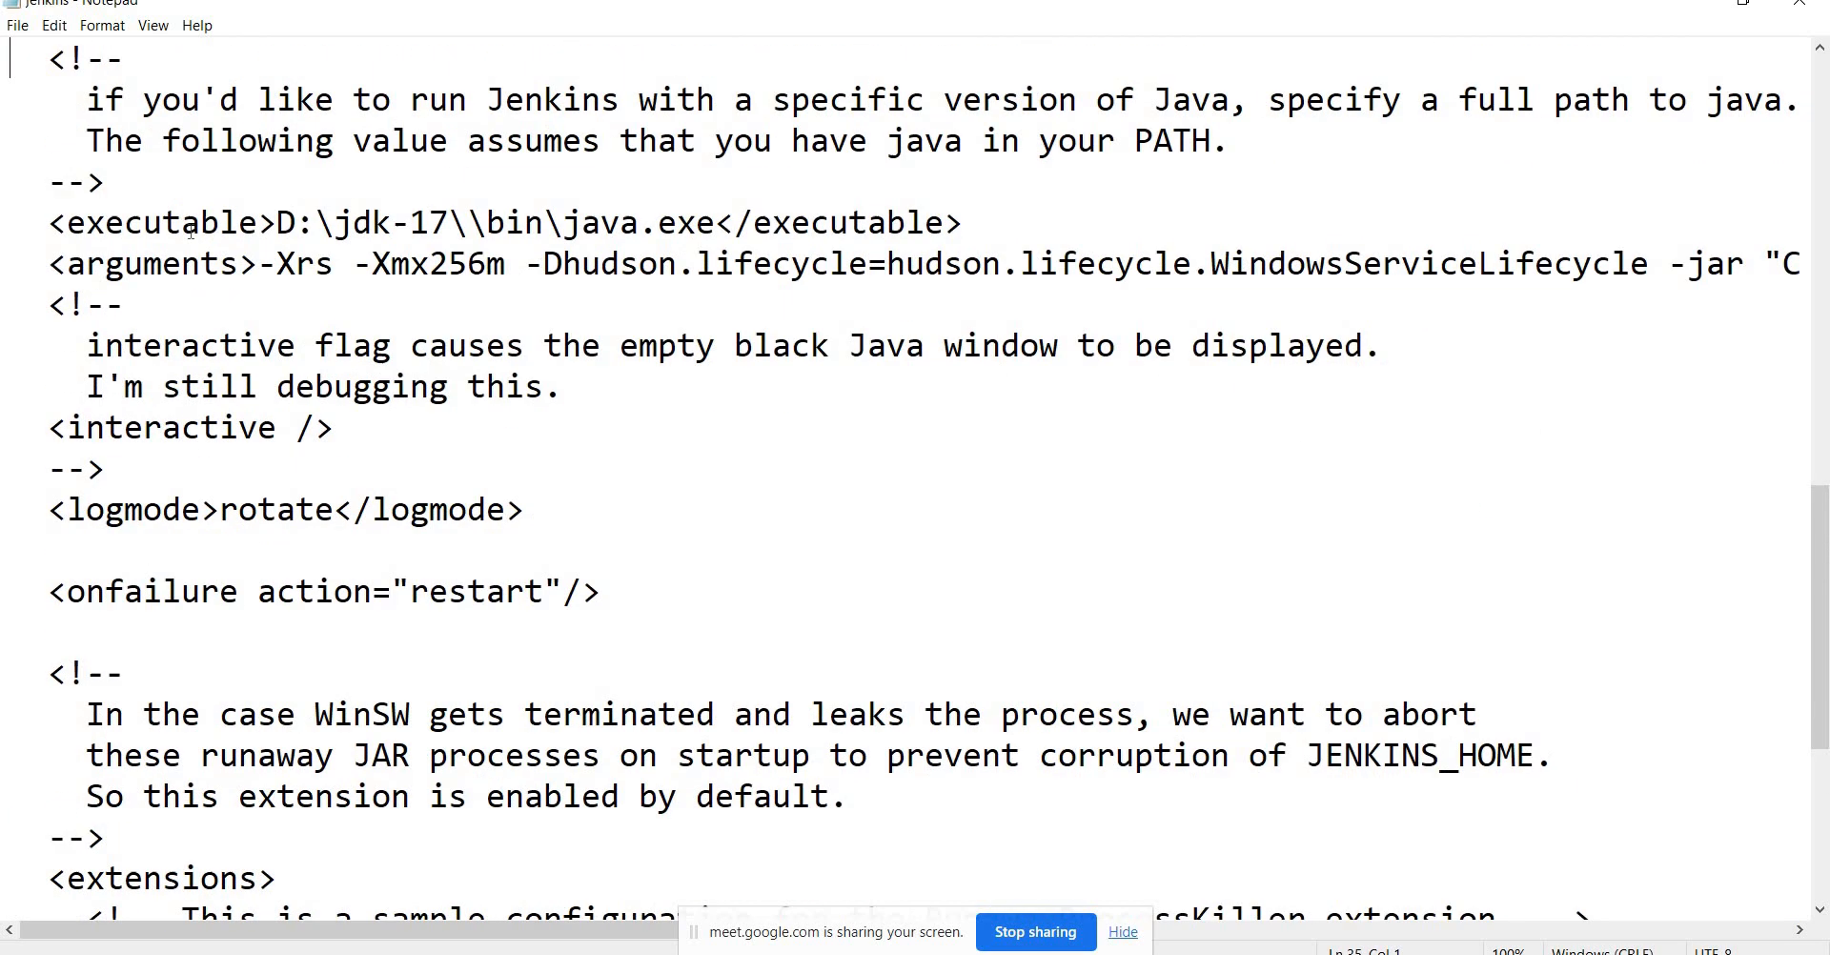
{"action": "key", "text": "Up"}
{"action": "key", "text": "Up"}
{"action": "key", "text": "Up"}
{"action": "key", "text": "Up"}
{"action": "key", "text": "Up"}
{"action": "key", "text": "Up"}
{"action": "key", "text": "Down"}
{"action": "key", "text": "Down"}
{"action": "key", "text": "Down"}
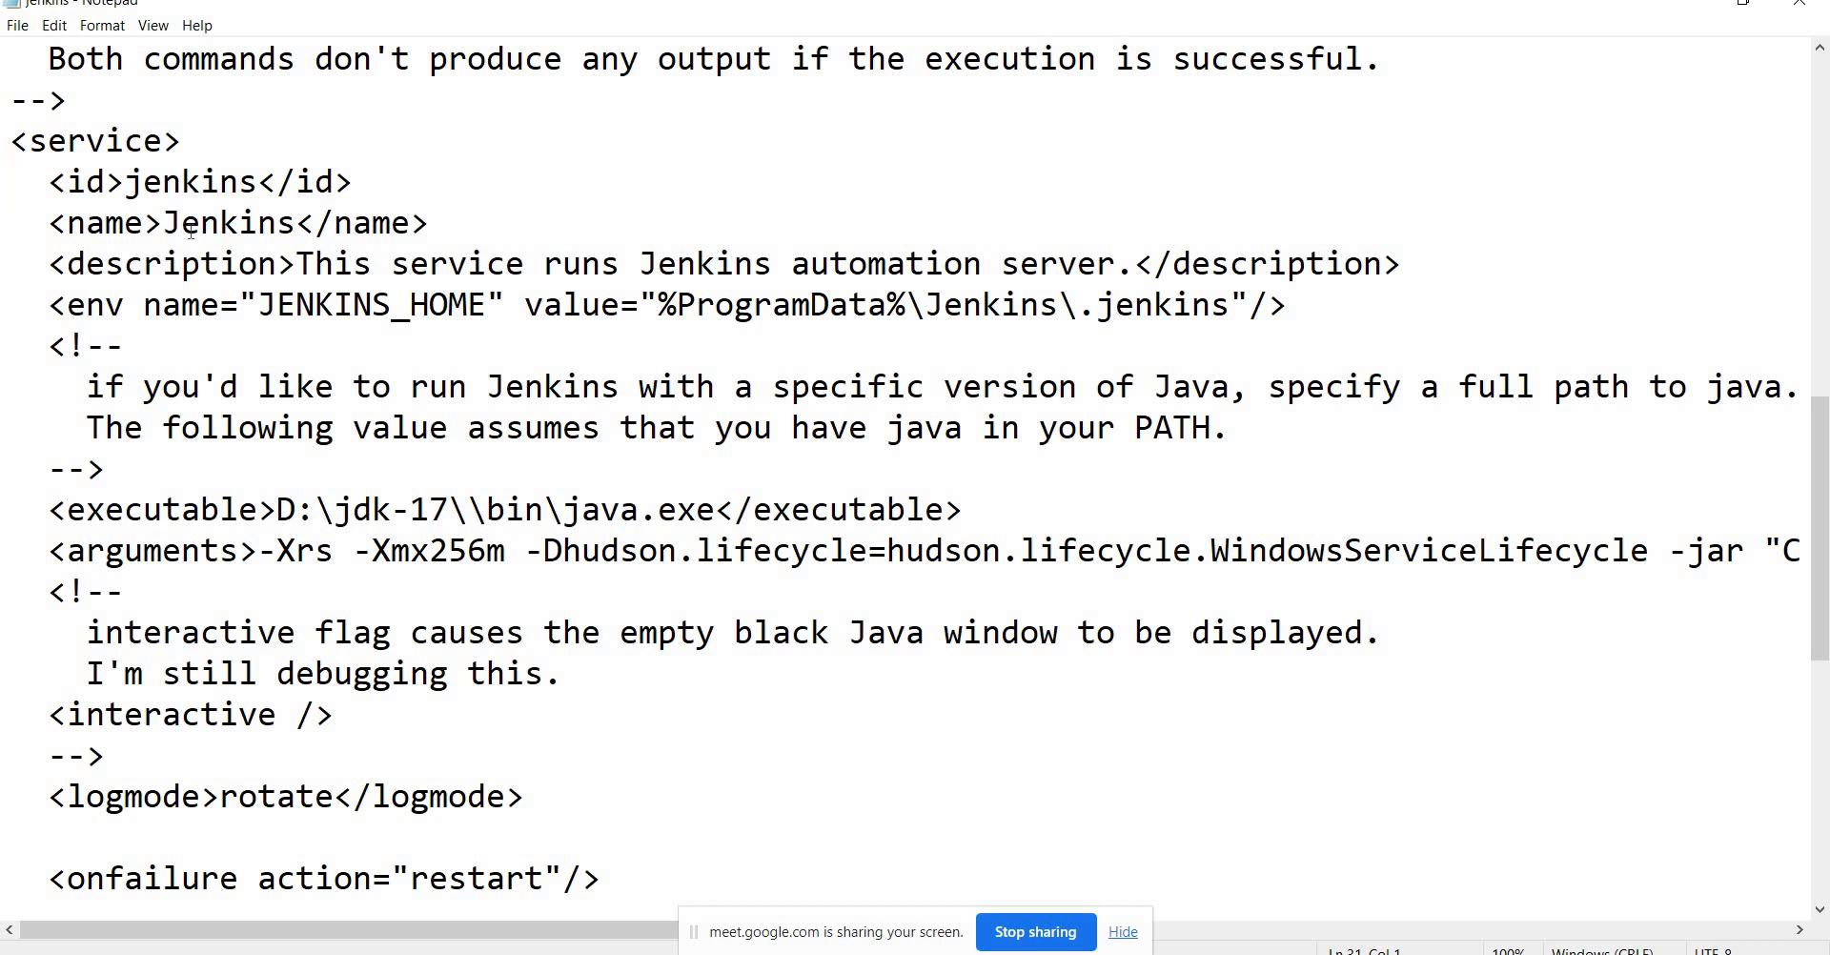
Select the <id>jenkins</id> and <name> lines, then start a Windows search for Services.
{"action": "key", "text": "shift+Down"}
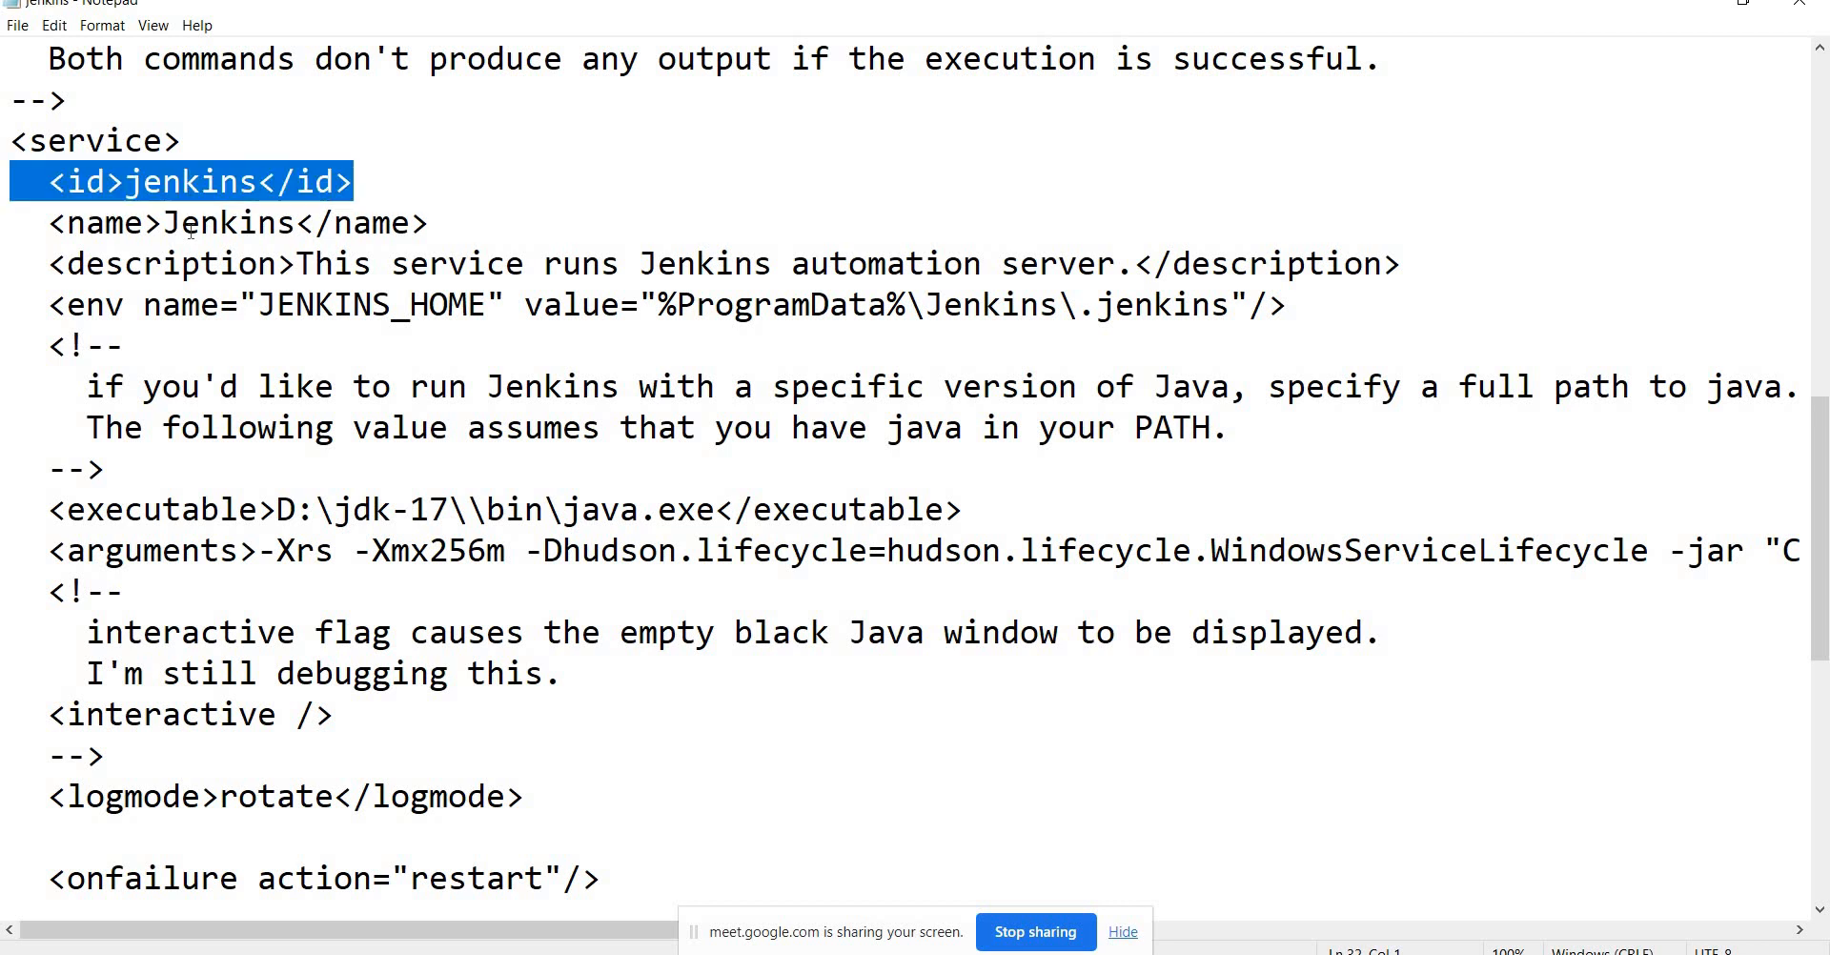
{"action": "key", "text": "shift+Down"}
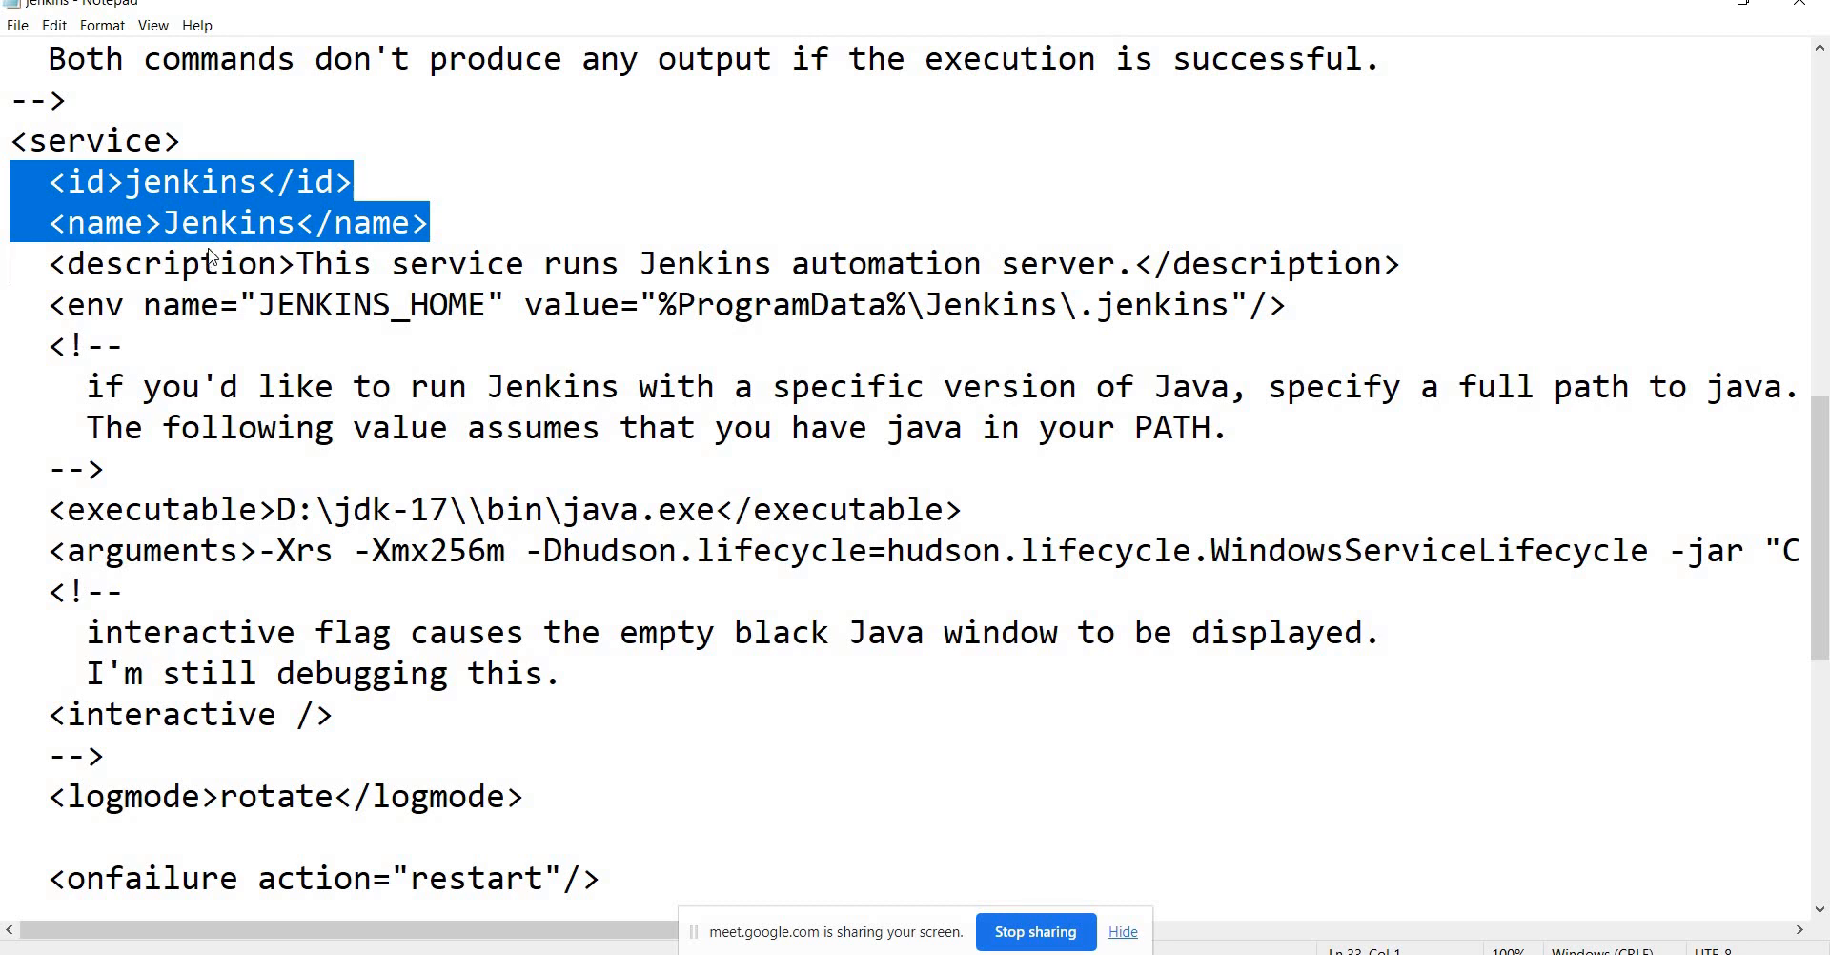
{"action": "key", "text": "super"}
{"action": "type", "text": "sr"}
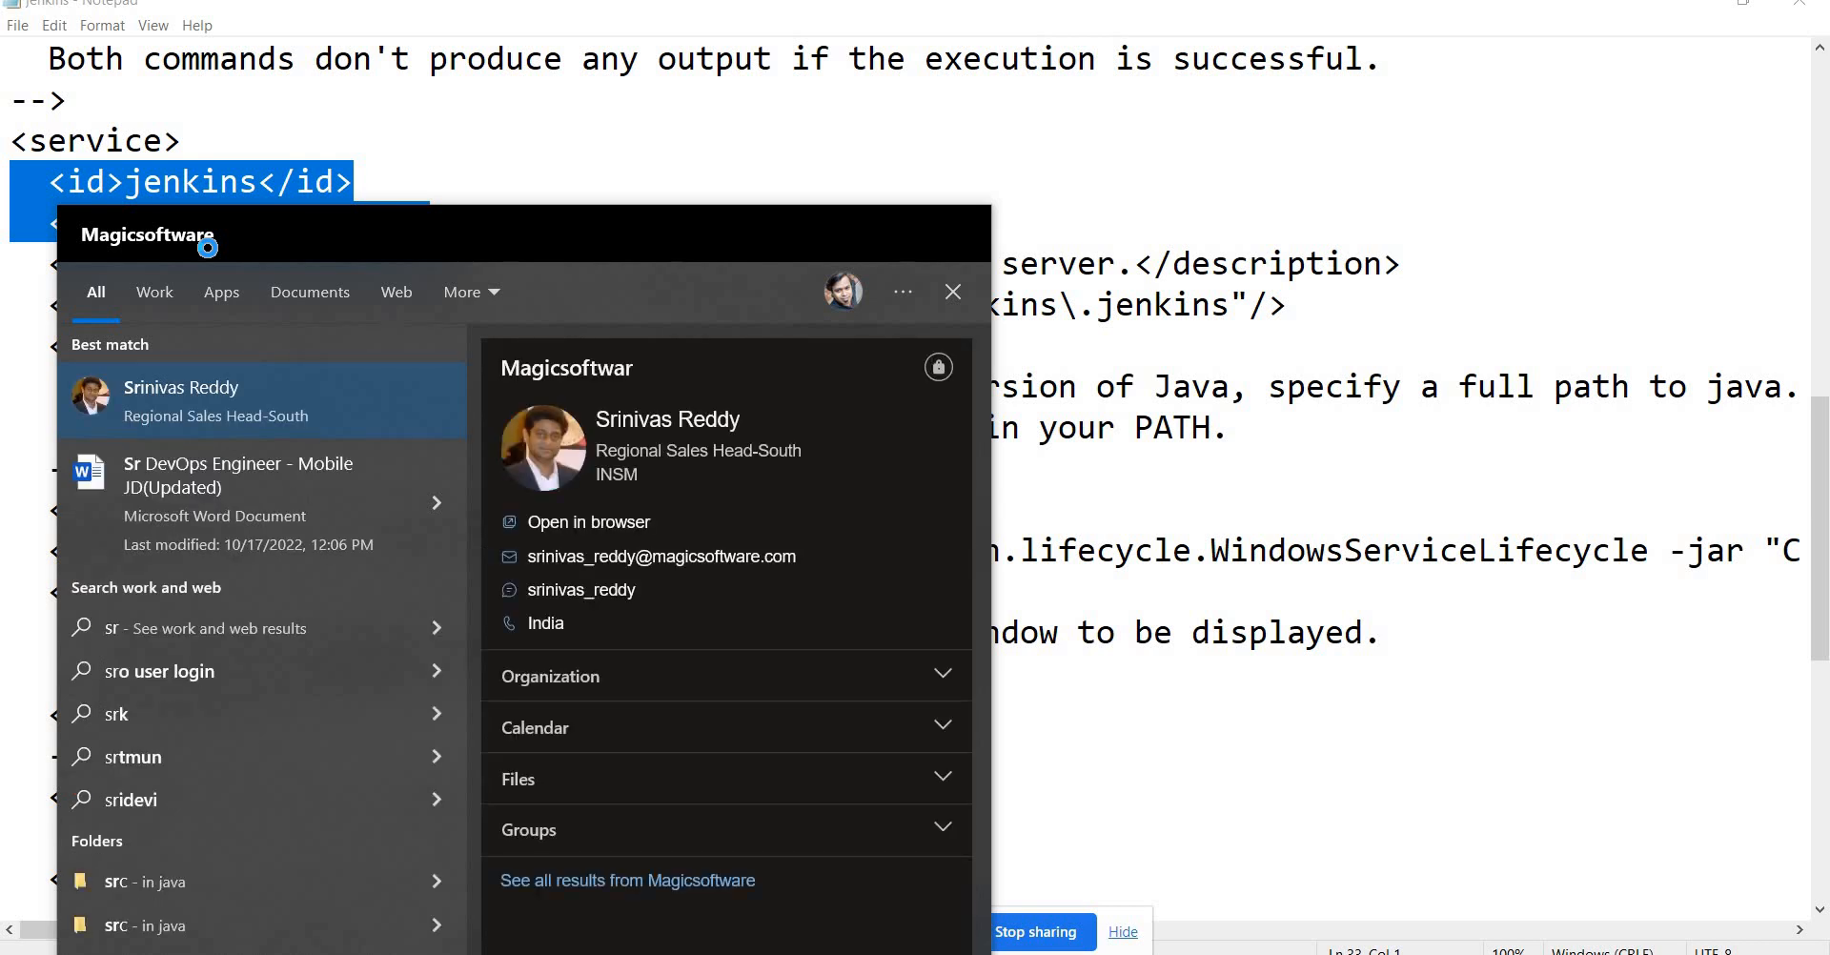
{"action": "type", "text": "ervi"}
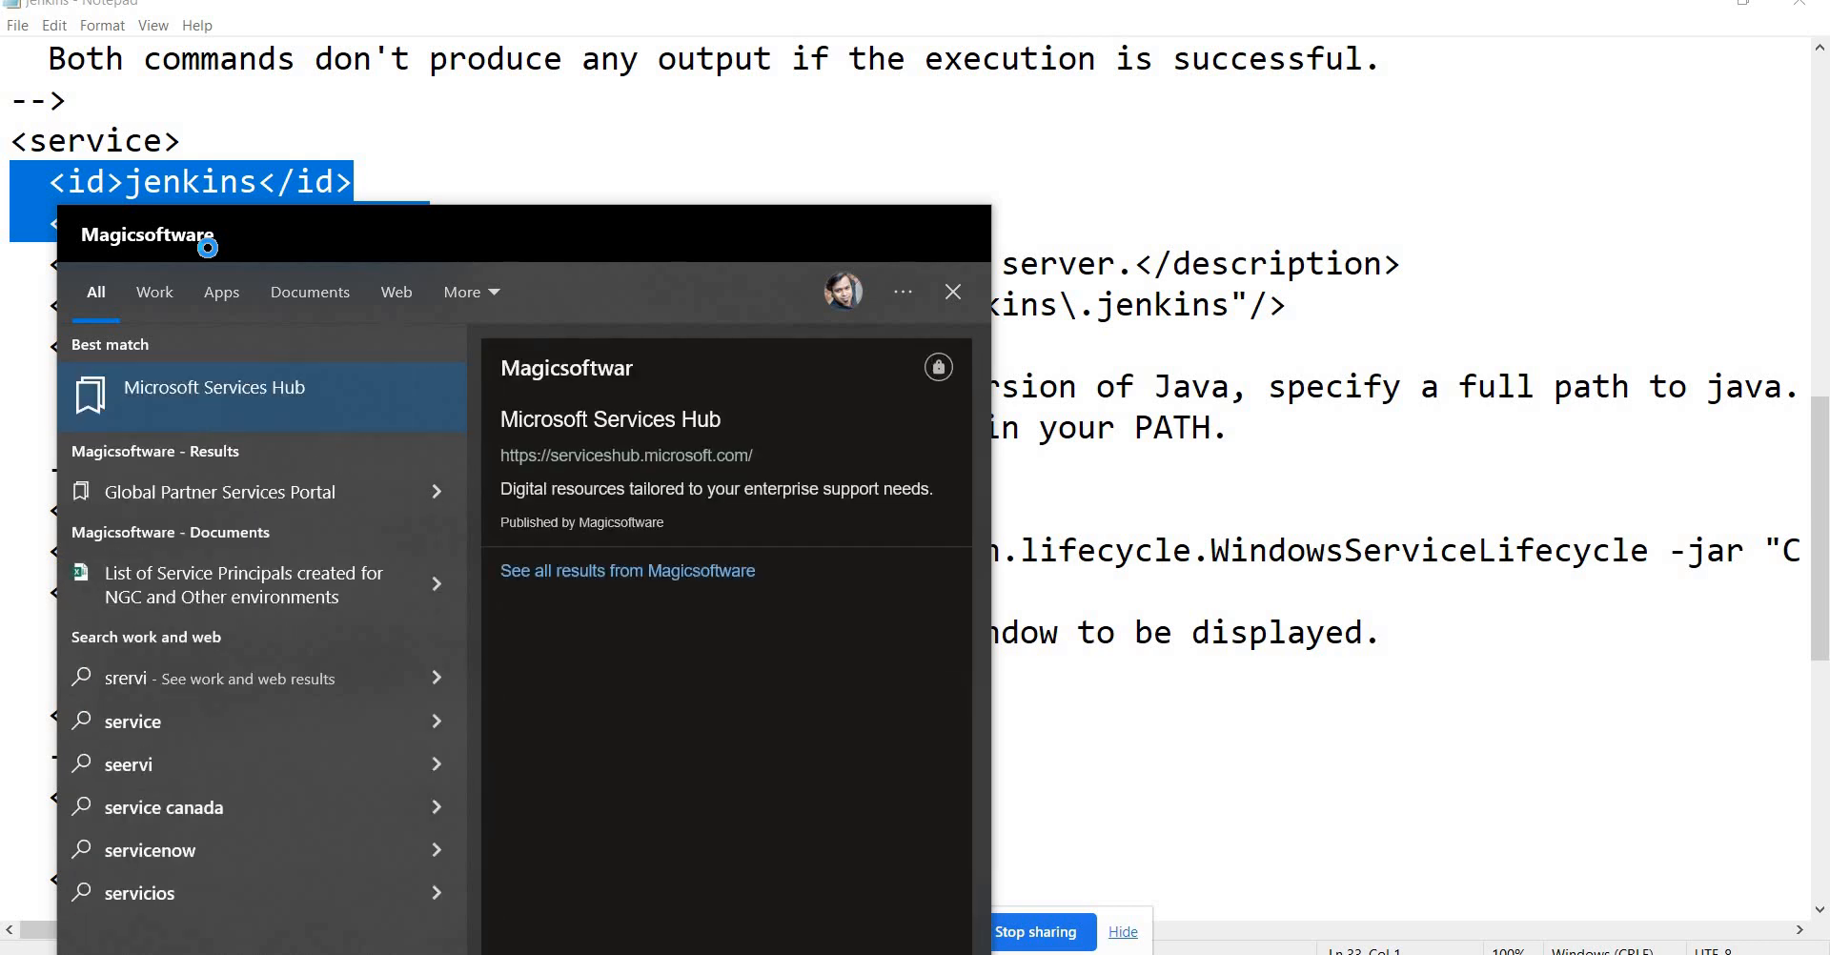
Open Services maximized, jump to the Jenkins service, then return to the jenkins XML in Notepad.
{"action": "key", "text": "BackSpace"}
{"action": "key", "text": "BackSpace"}
{"action": "key", "text": "BackSpace"}
{"action": "key", "text": "BackSpace"}
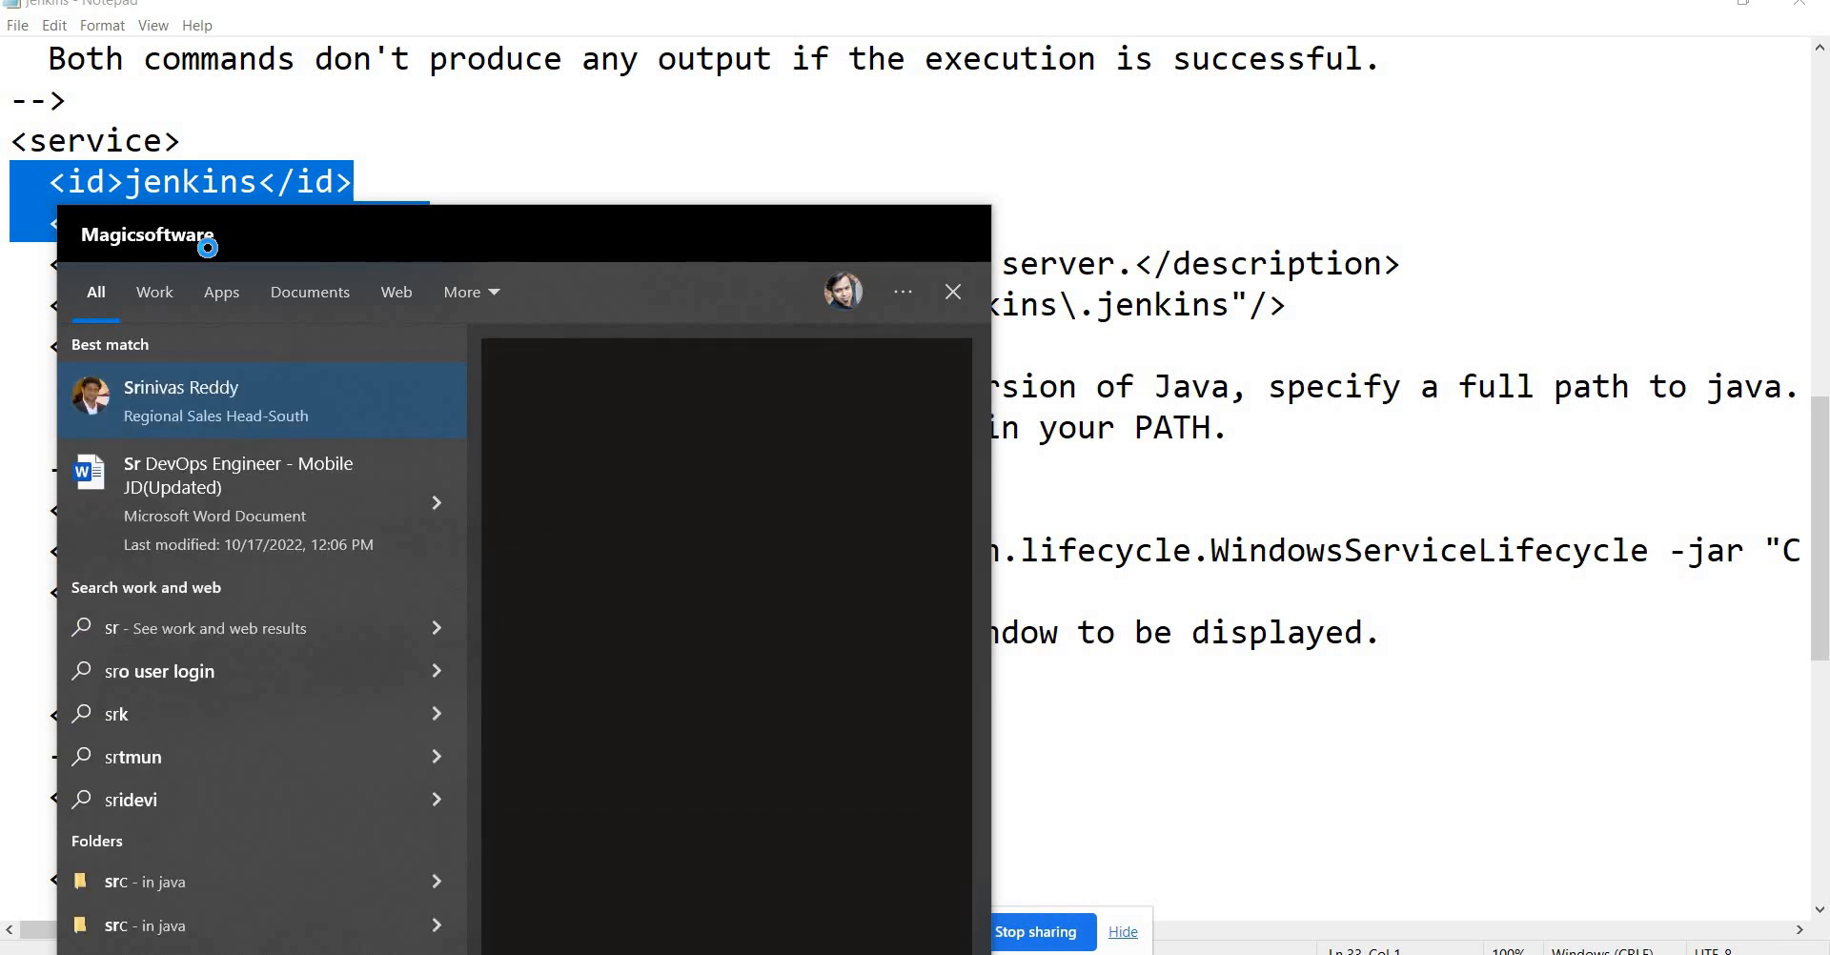
{"action": "key", "text": "BackSpace"}
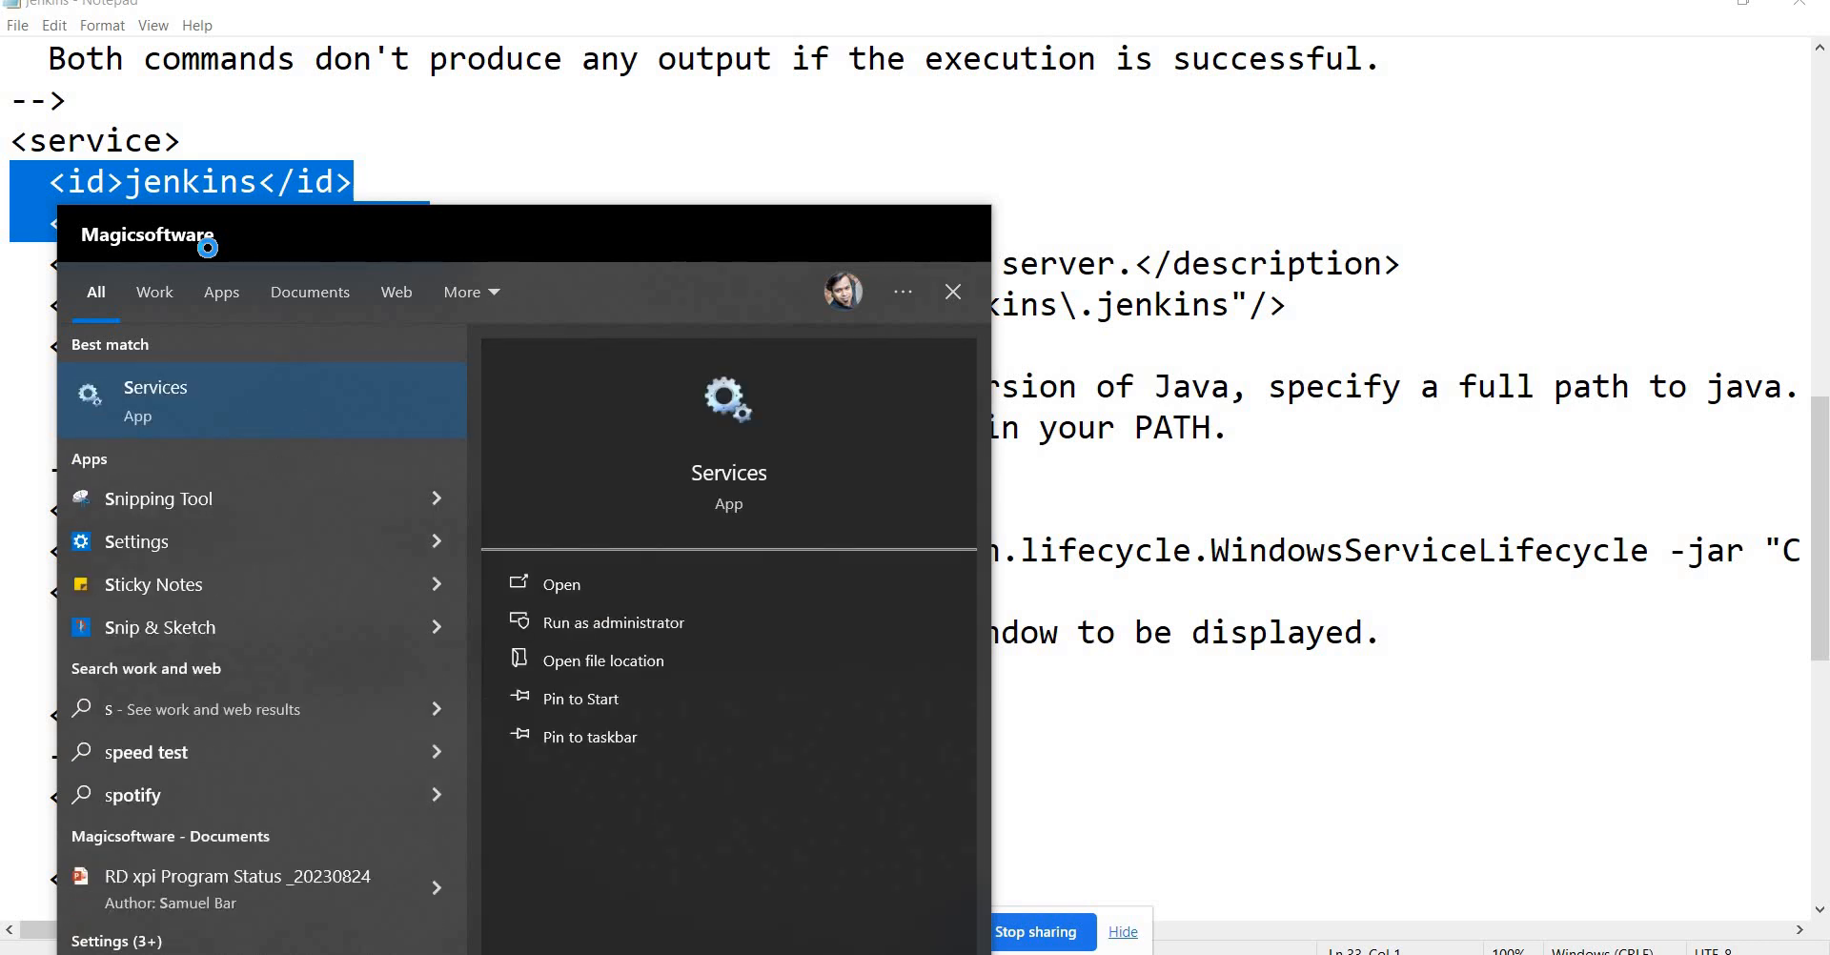
{"action": "key", "text": "Return"}
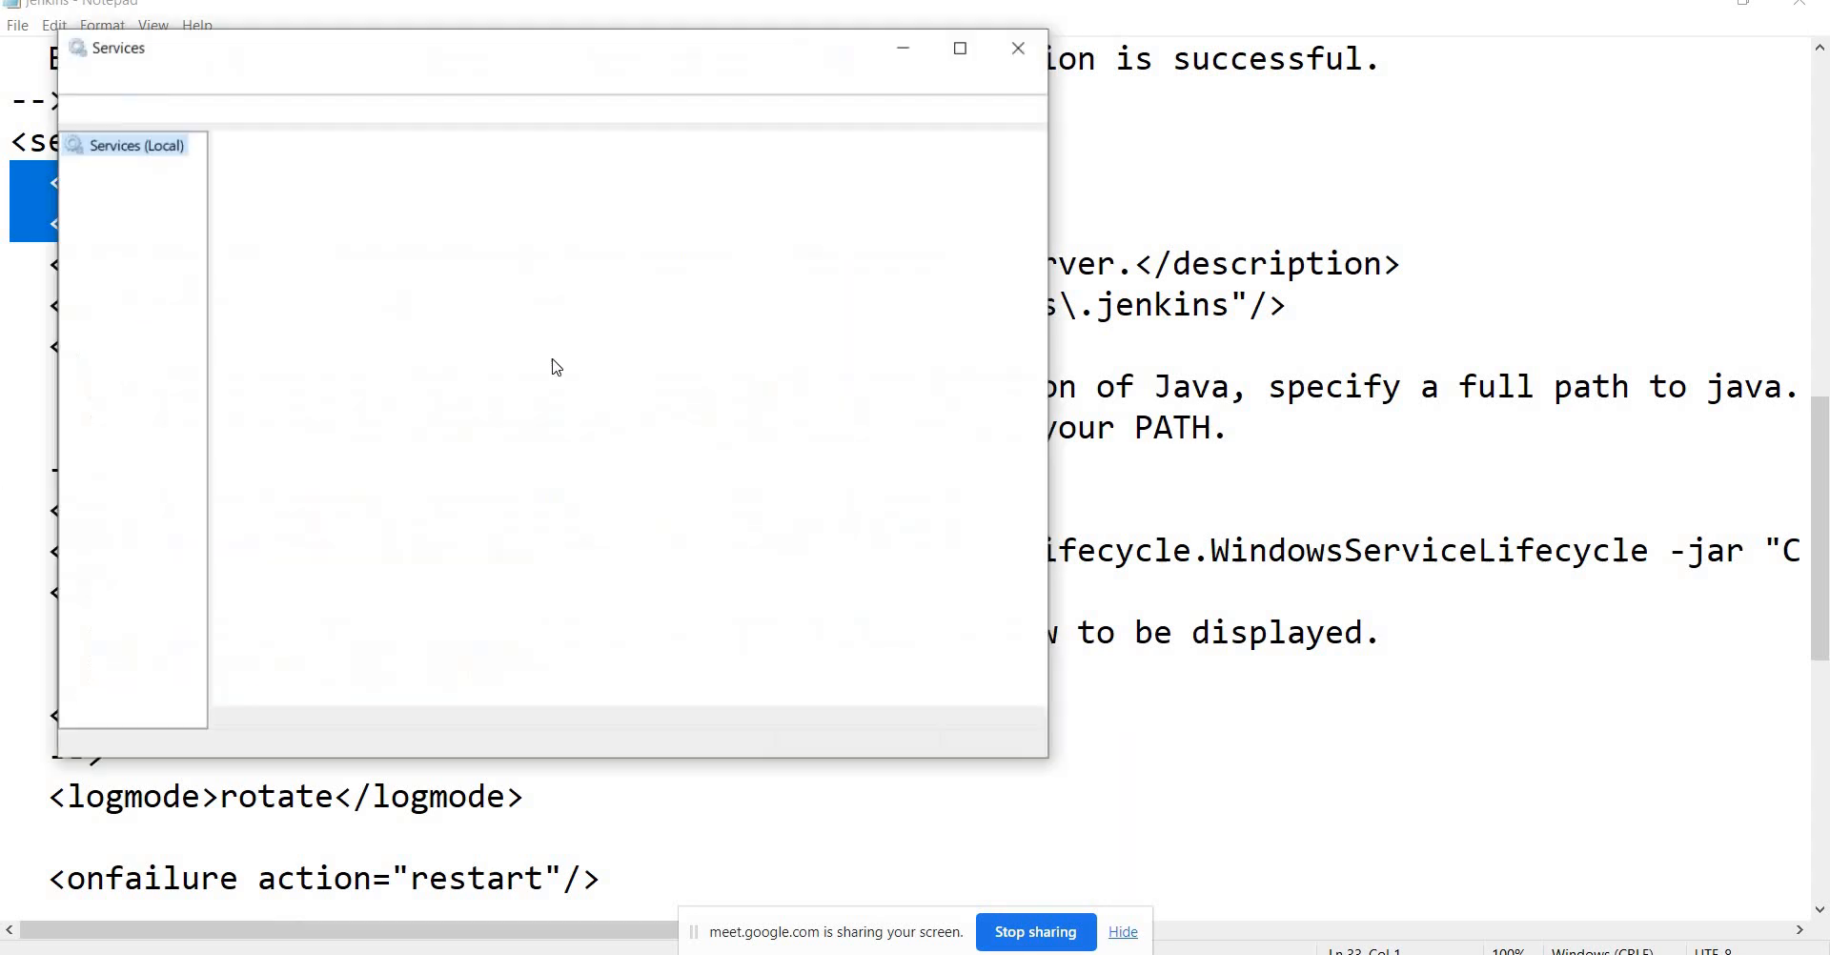
{"action": "double_click", "coordinate": [703, 89]}
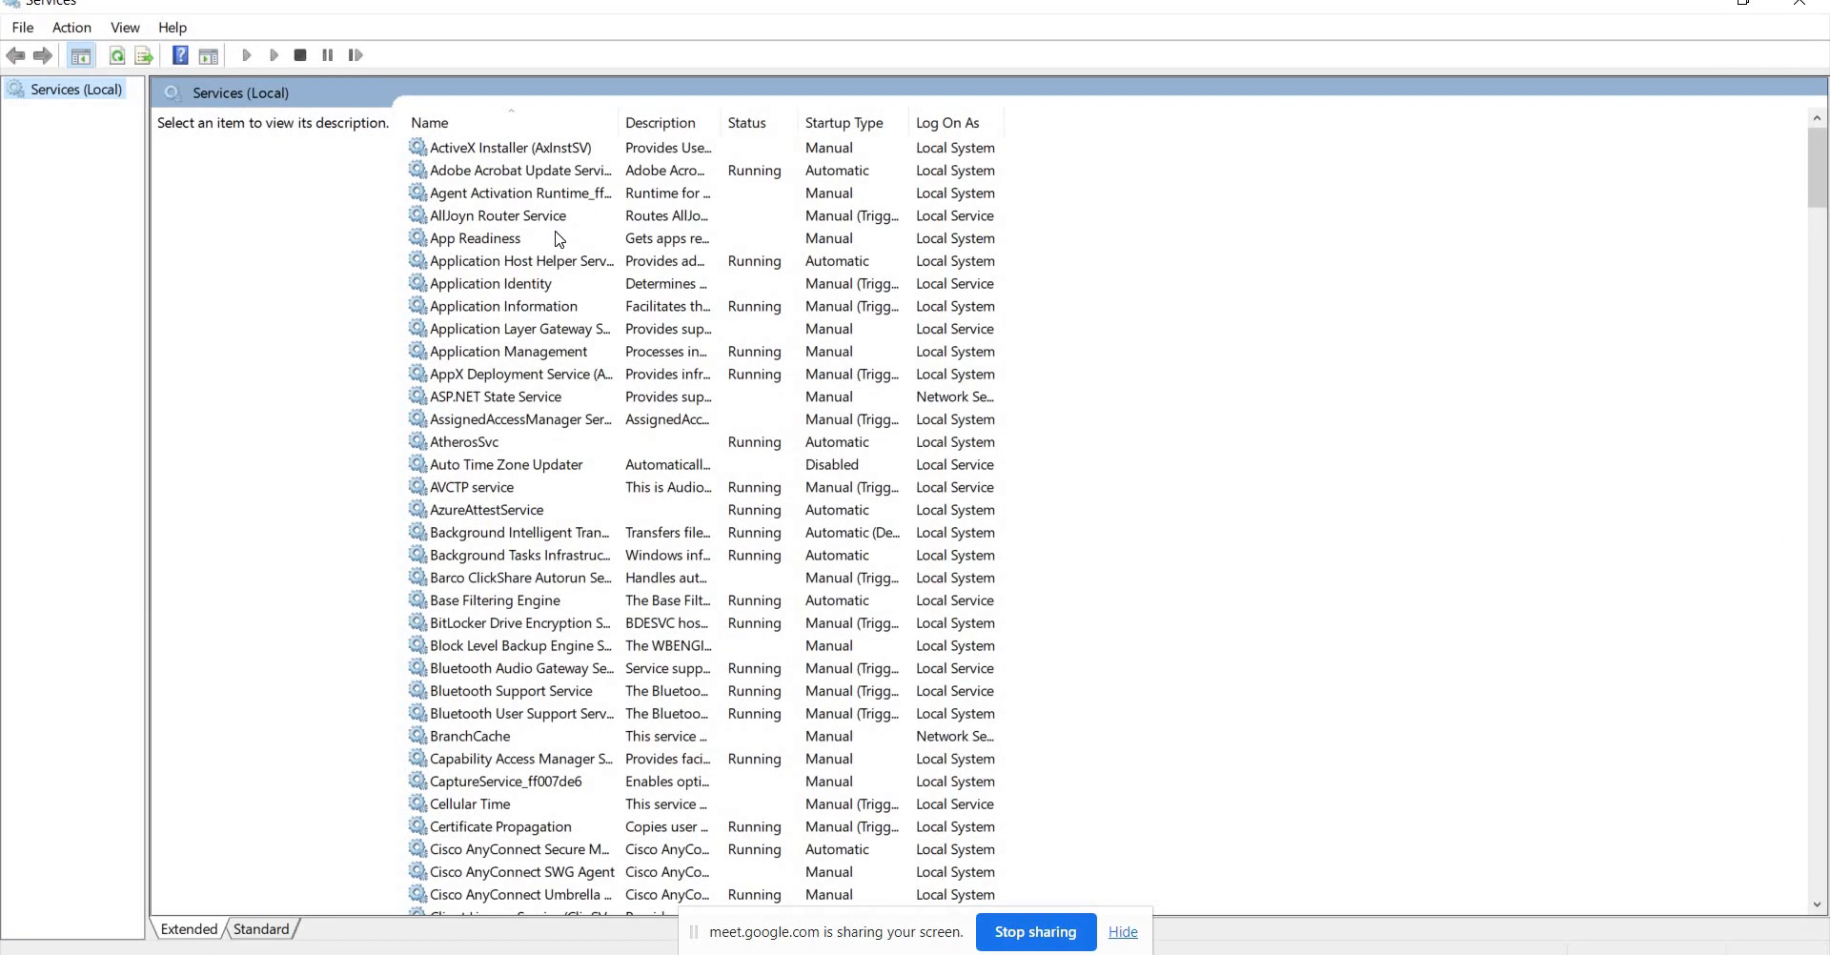
{"action": "left_click", "coordinate": [558, 239]}
{"action": "key", "text": "j"}
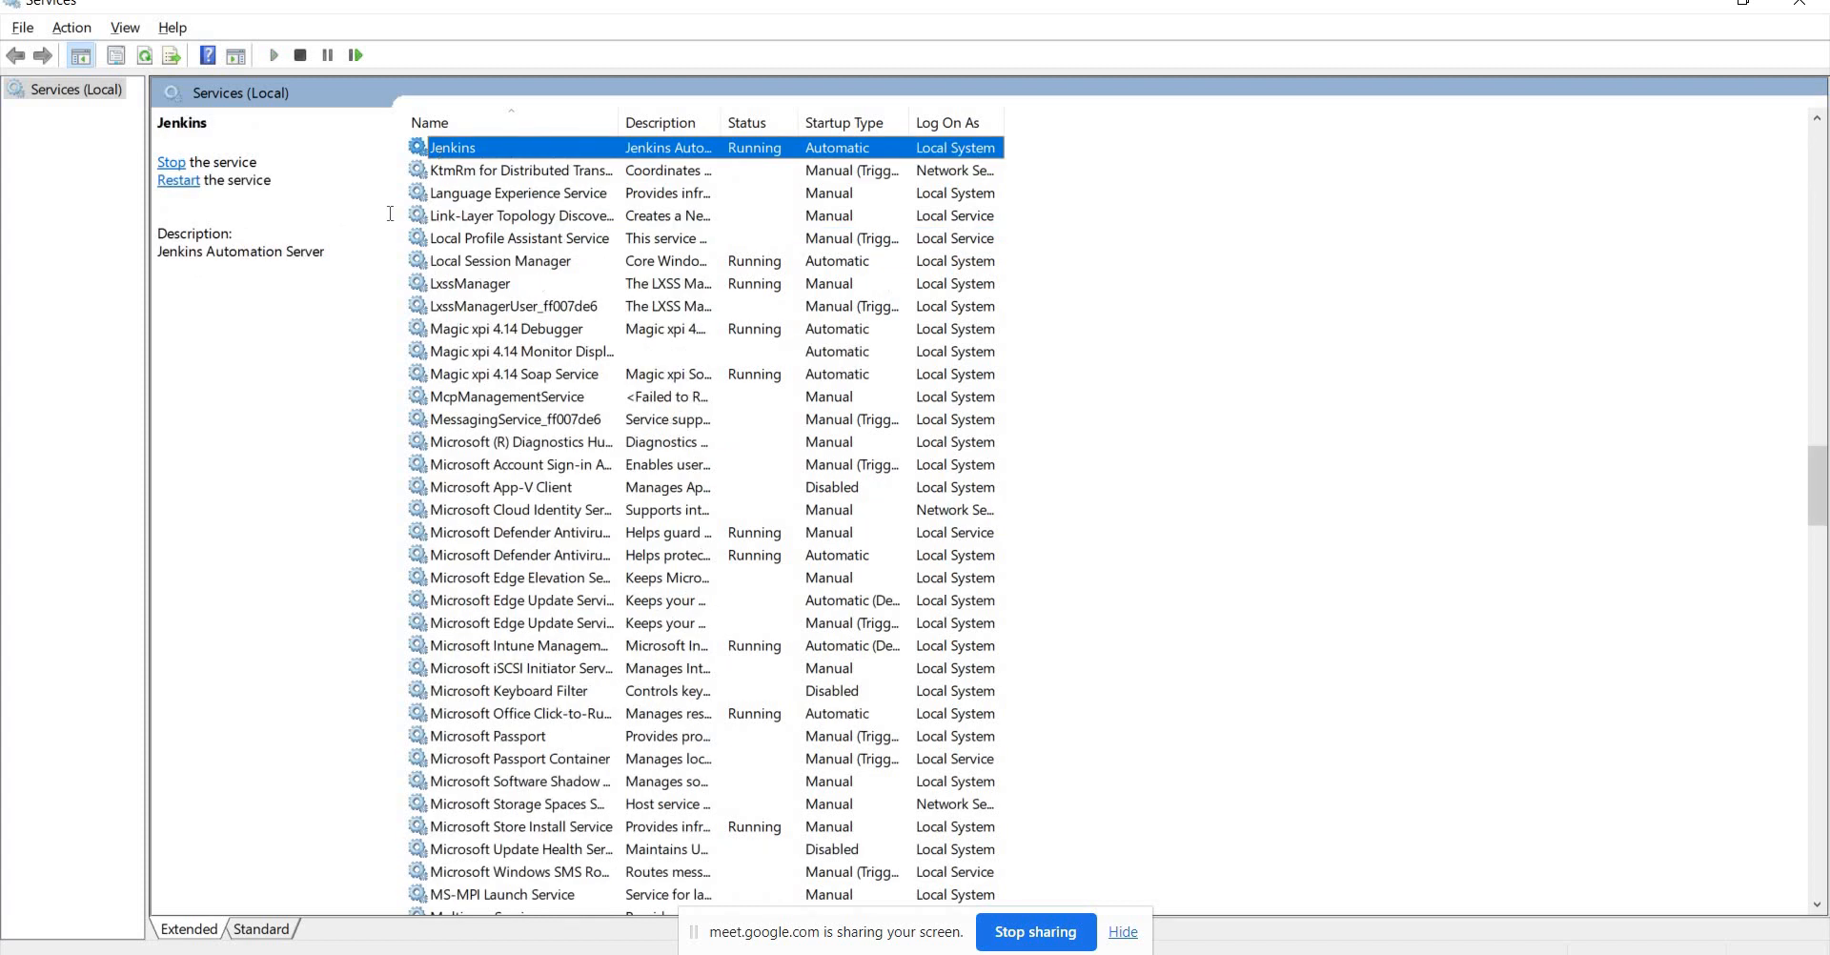
{"action": "key", "text": "alt+Tab"}
{"action": "left_click", "coordinate": [141, 217]}
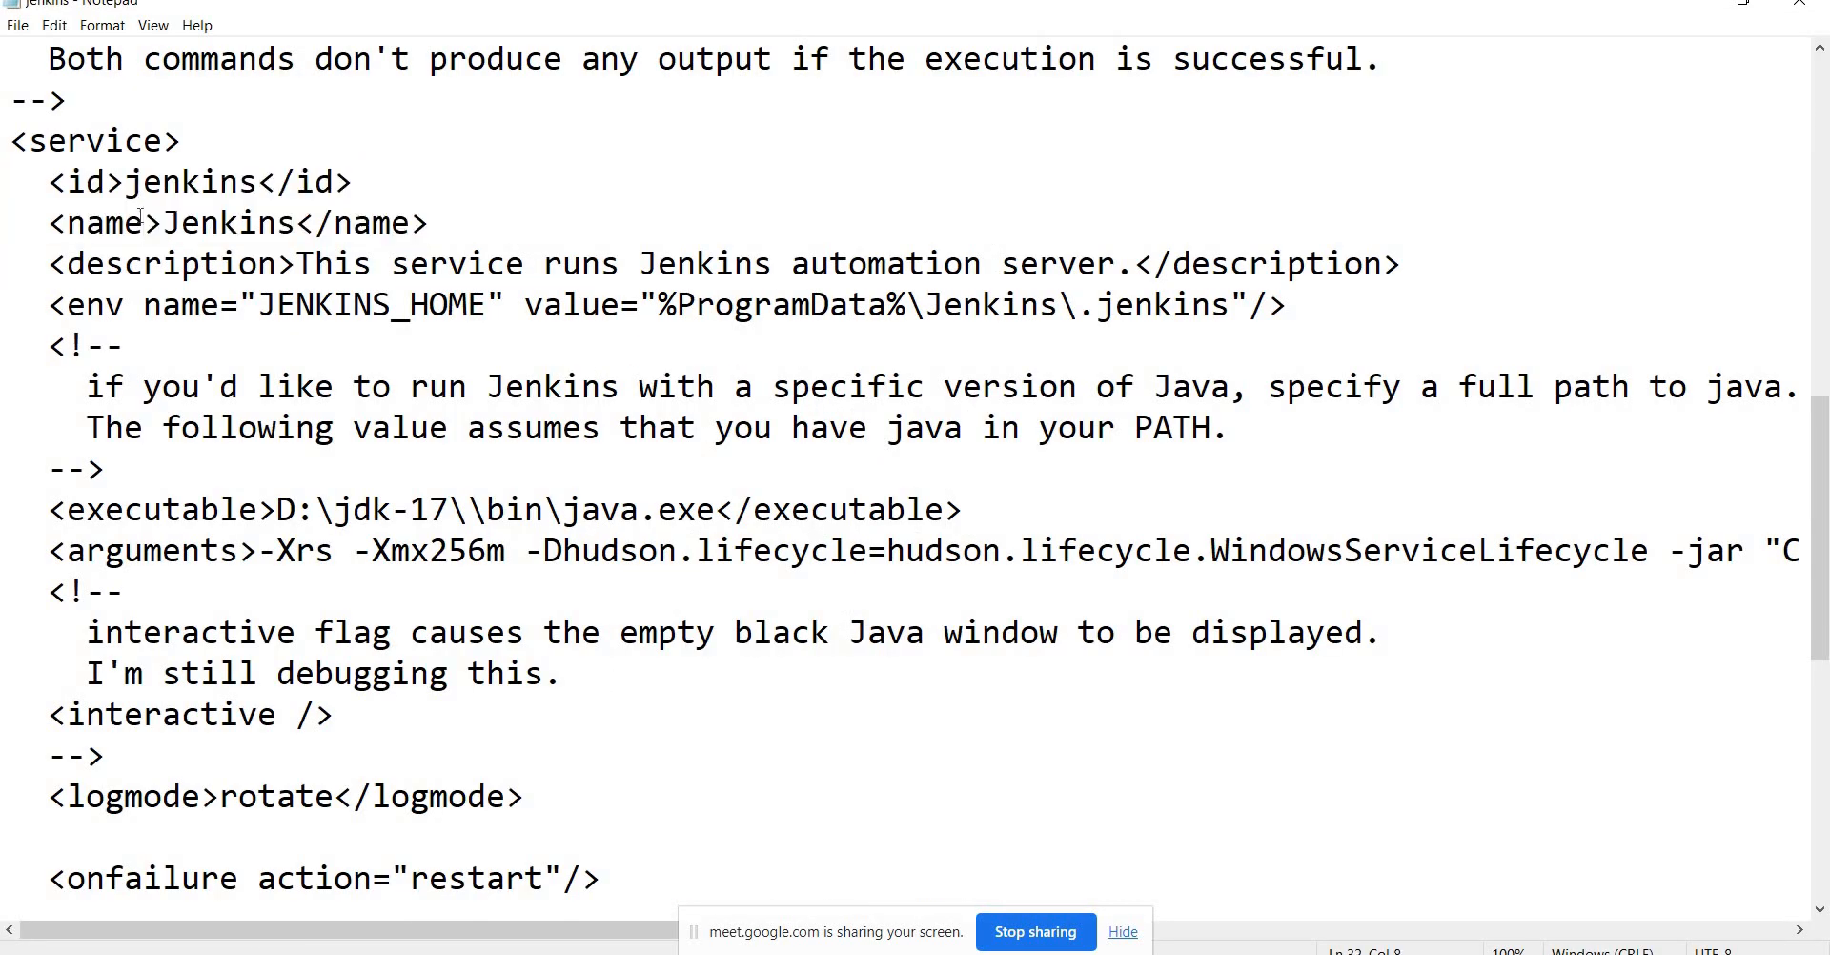
Select the JENKINS_HOME path %ProgramData%\Jenkins\.jenkins on the <env> line.
{"action": "key", "text": "Left"}
{"action": "key", "text": "Left"}
{"action": "key", "text": "Left"}
{"action": "key", "text": "shift+Down"}
{"action": "key", "text": "Down"}
{"action": "key", "text": "Down"}
{"action": "key", "text": "shift+Down"}
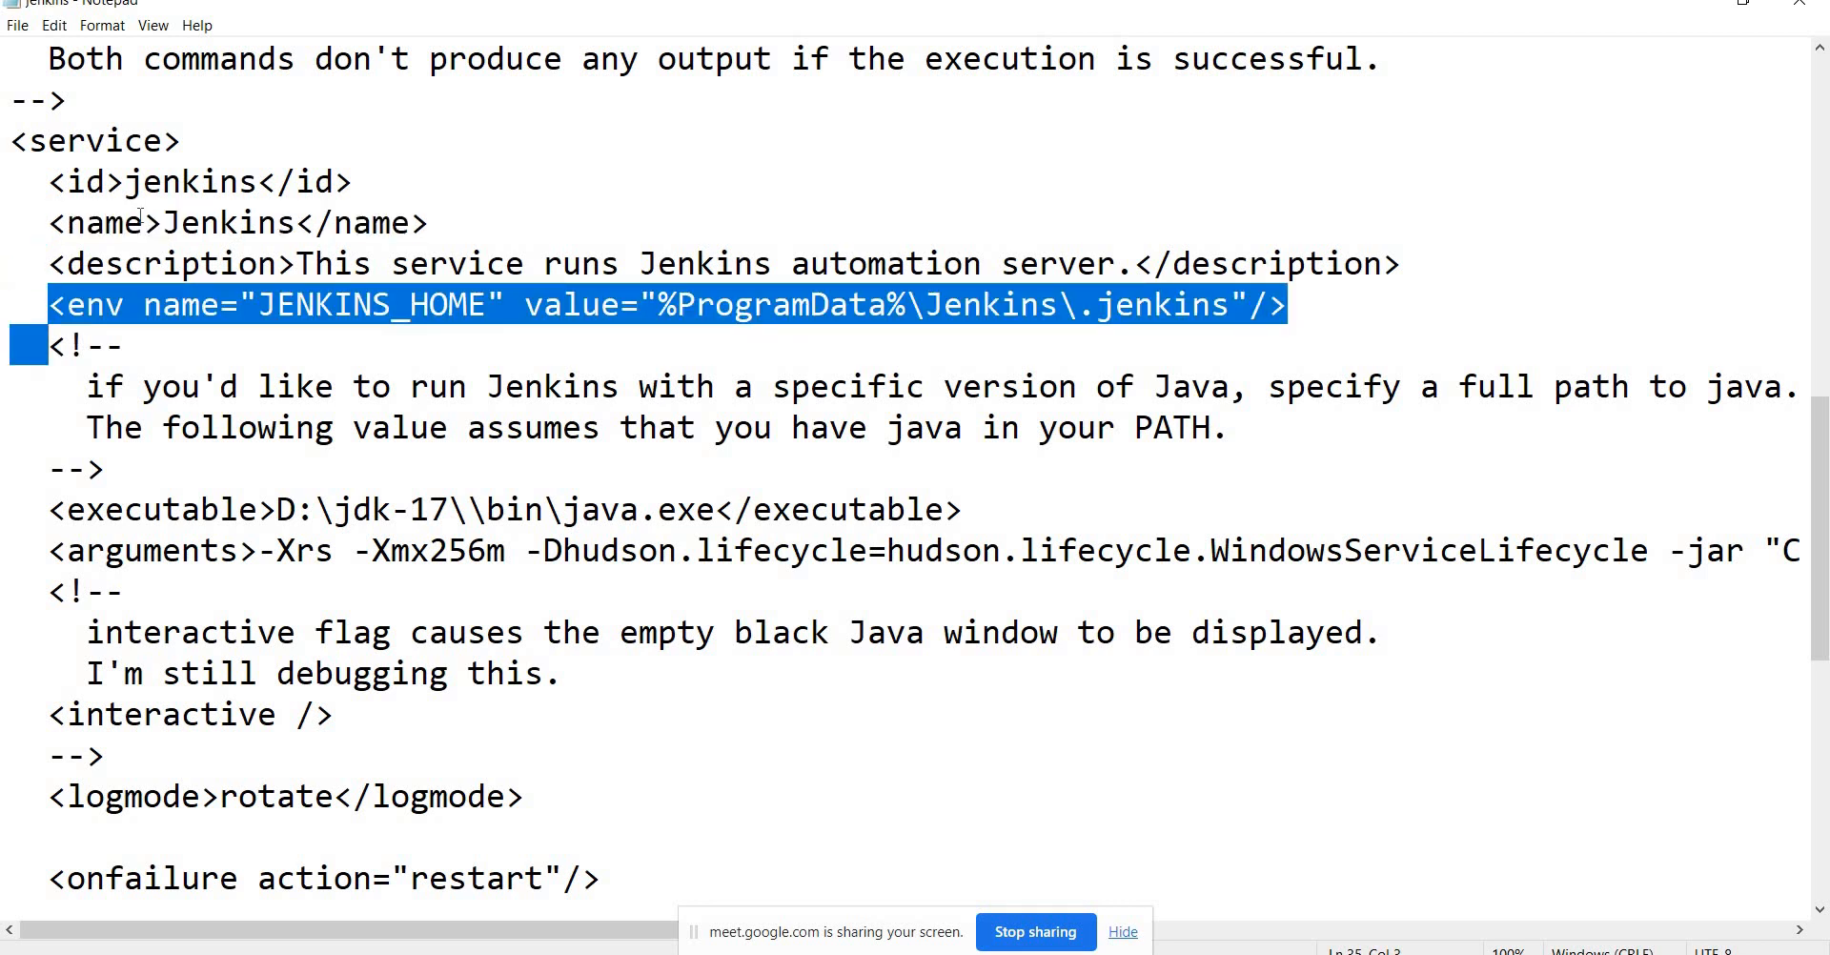
{"action": "key", "text": "Up"}
{"action": "key", "text": "Right"}
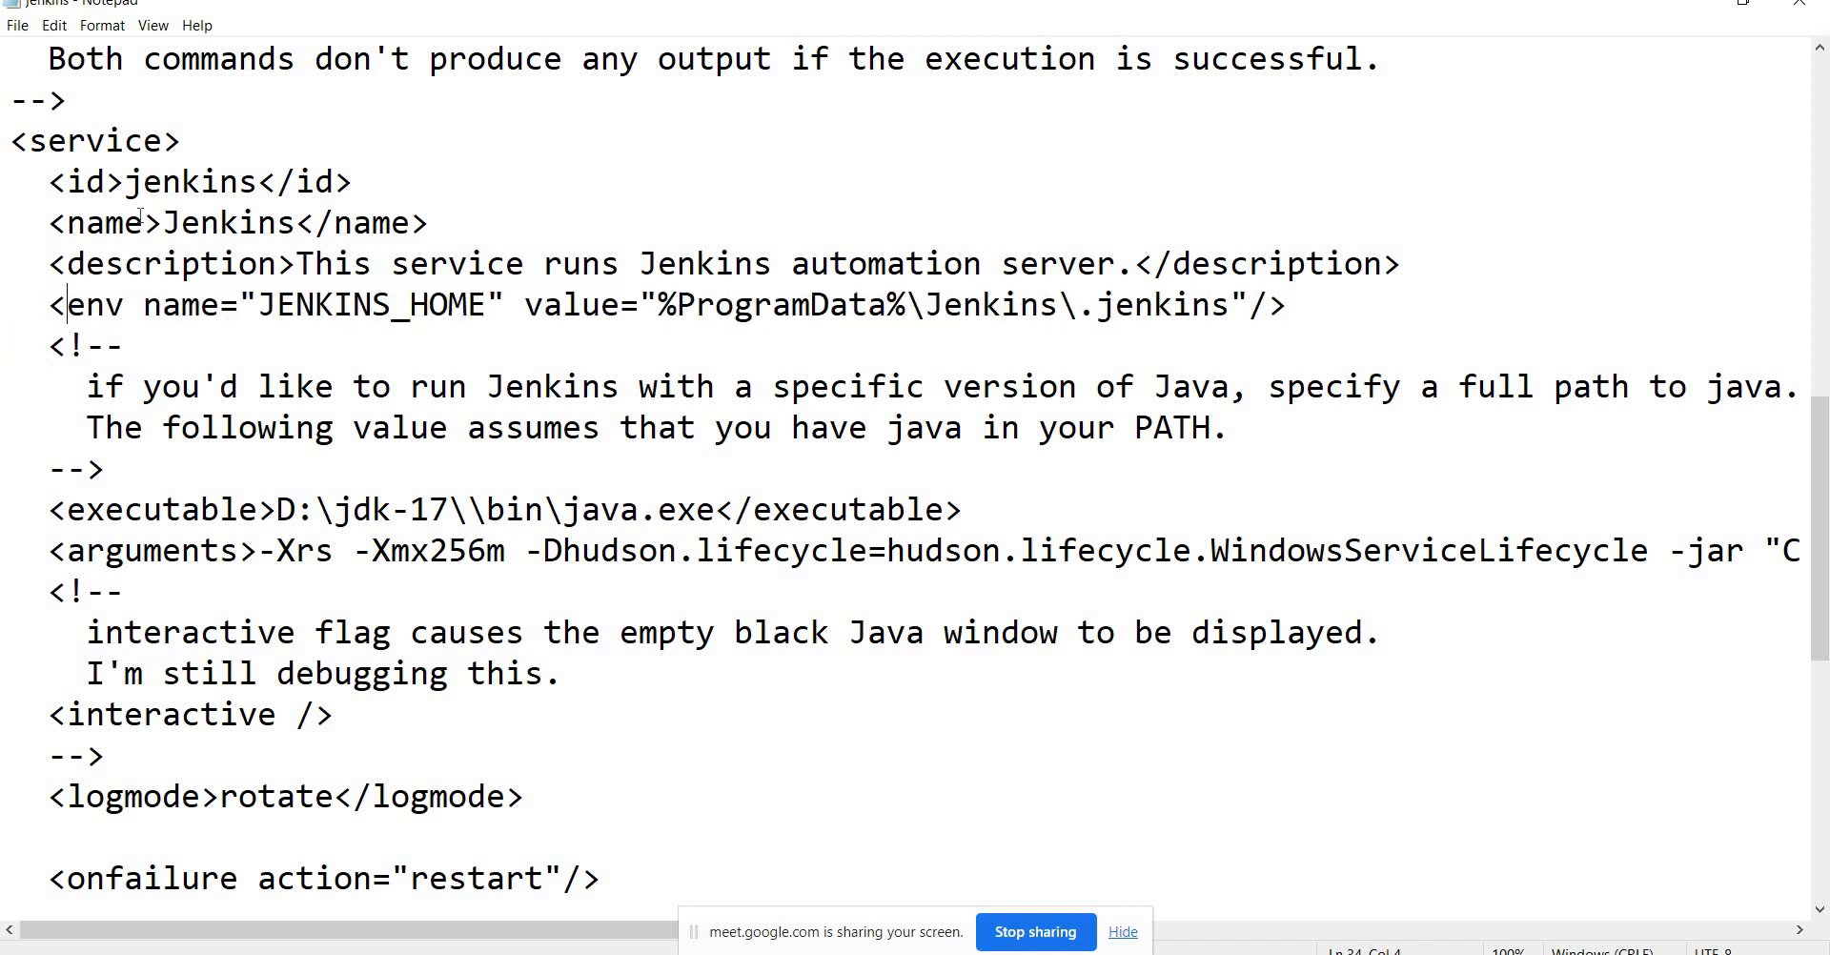
{"action": "key", "text": "Right"}
{"action": "key", "text": "Right"}
{"action": "key", "text": "Right"}
{"action": "key", "text": "Right"}
{"action": "key", "text": "Right"}
{"action": "key", "text": "Right"}
{"action": "key", "text": "Right"}
{"action": "key", "text": "Right"}
{"action": "key", "text": "Right"}
{"action": "key", "text": "Right"}
{"action": "key", "text": "Right"}
{"action": "key", "text": "Right"}
{"action": "key", "text": "Right"}
{"action": "key", "text": "Right"}
{"action": "key", "text": "Right"}
{"action": "key", "text": "Right"}
{"action": "key", "text": "Right"}
{"action": "key", "text": "Right"}
{"action": "key", "text": "Right"}
{"action": "key", "text": "Right"}
{"action": "key", "text": "Left"}
{"action": "key", "text": "shift+Right"}
{"action": "key", "text": "shift+Right"}
{"action": "key", "text": "shift+Right"}
{"action": "key", "text": "shift+Right"}
{"action": "key", "text": "shift+Right"}
{"action": "key", "text": "shift+Right"}
{"action": "key", "text": "shift+Right"}
{"action": "key", "text": "shift+Right"}
{"action": "key", "text": "shift+Right"}
{"action": "key", "text": "shift+Right"}
{"action": "key", "text": "shift+Right"}
{"action": "key", "text": "shift+Right"}
{"action": "key", "text": "shift+Right"}
{"action": "key", "text": "shift+Right"}
{"action": "key", "text": "shift+Right"}
{"action": "key", "text": "shift+Right"}
{"action": "key", "text": "shift+Right"}
{"action": "key", "text": "shift+Right"}
{"action": "key", "text": "shift+Right"}
{"action": "key", "text": "shift+Right"}
{"action": "key", "text": "shift+Right"}
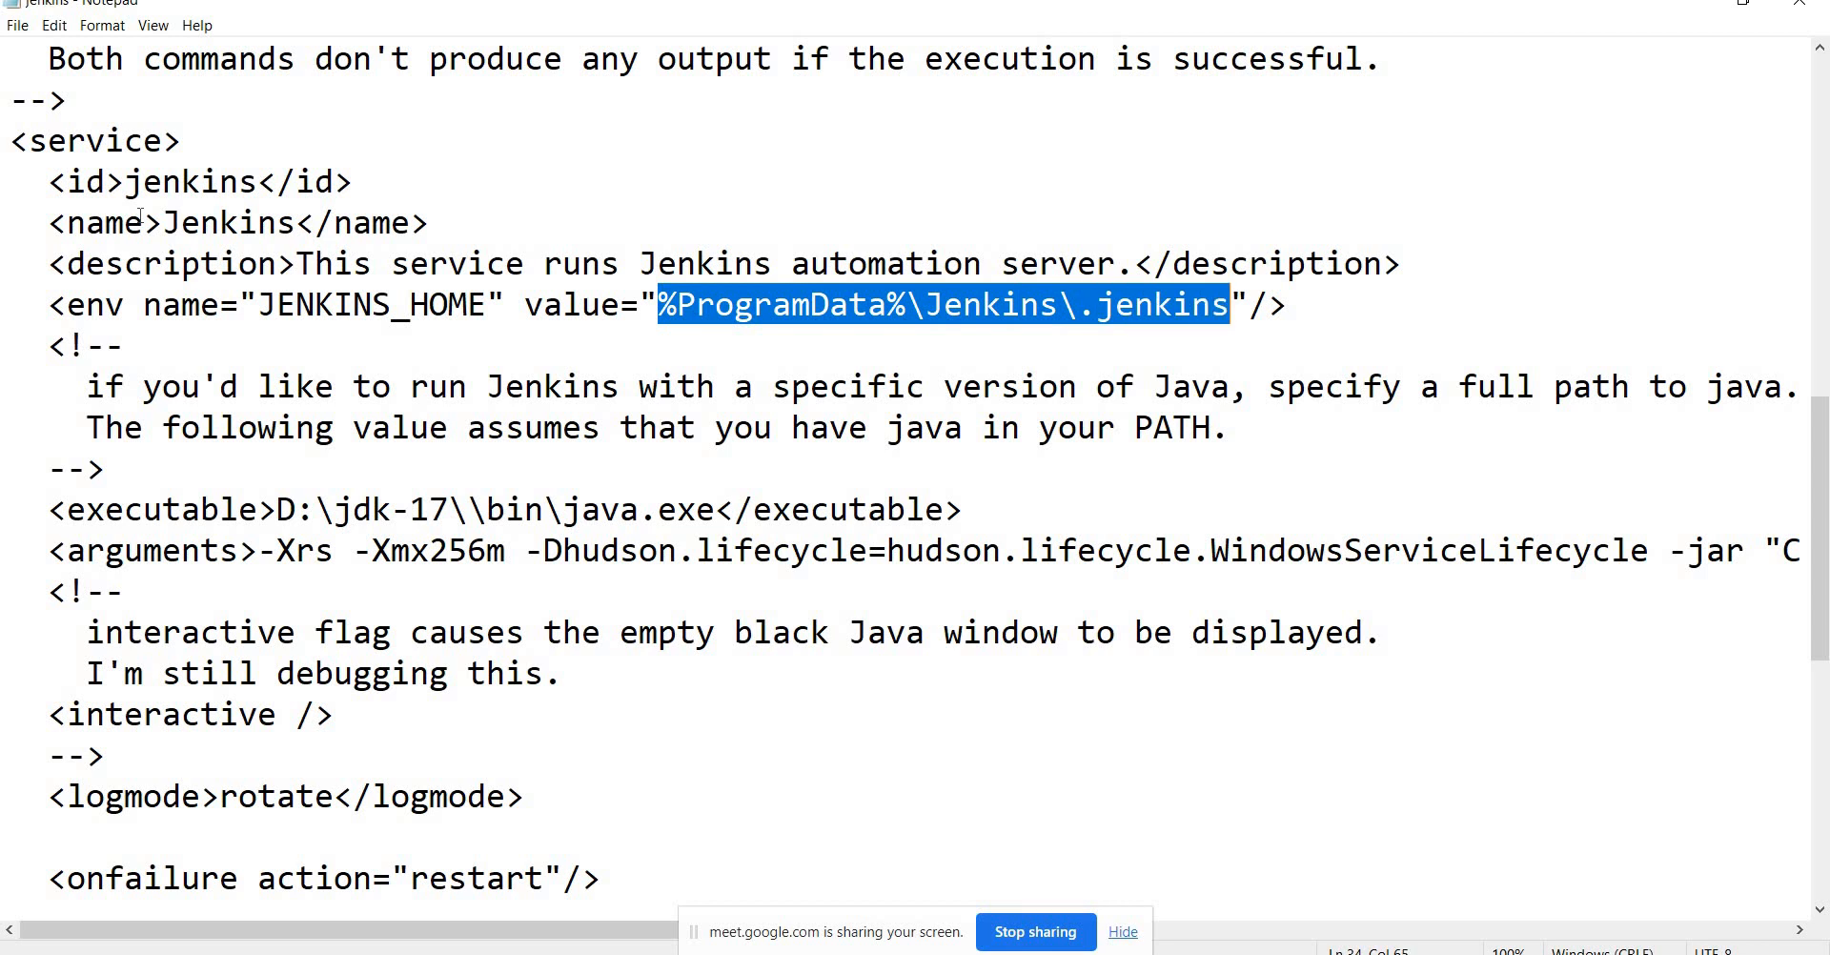
{"action": "key", "text": "shift+Left"}
{"action": "key", "text": "ctrl+c"}
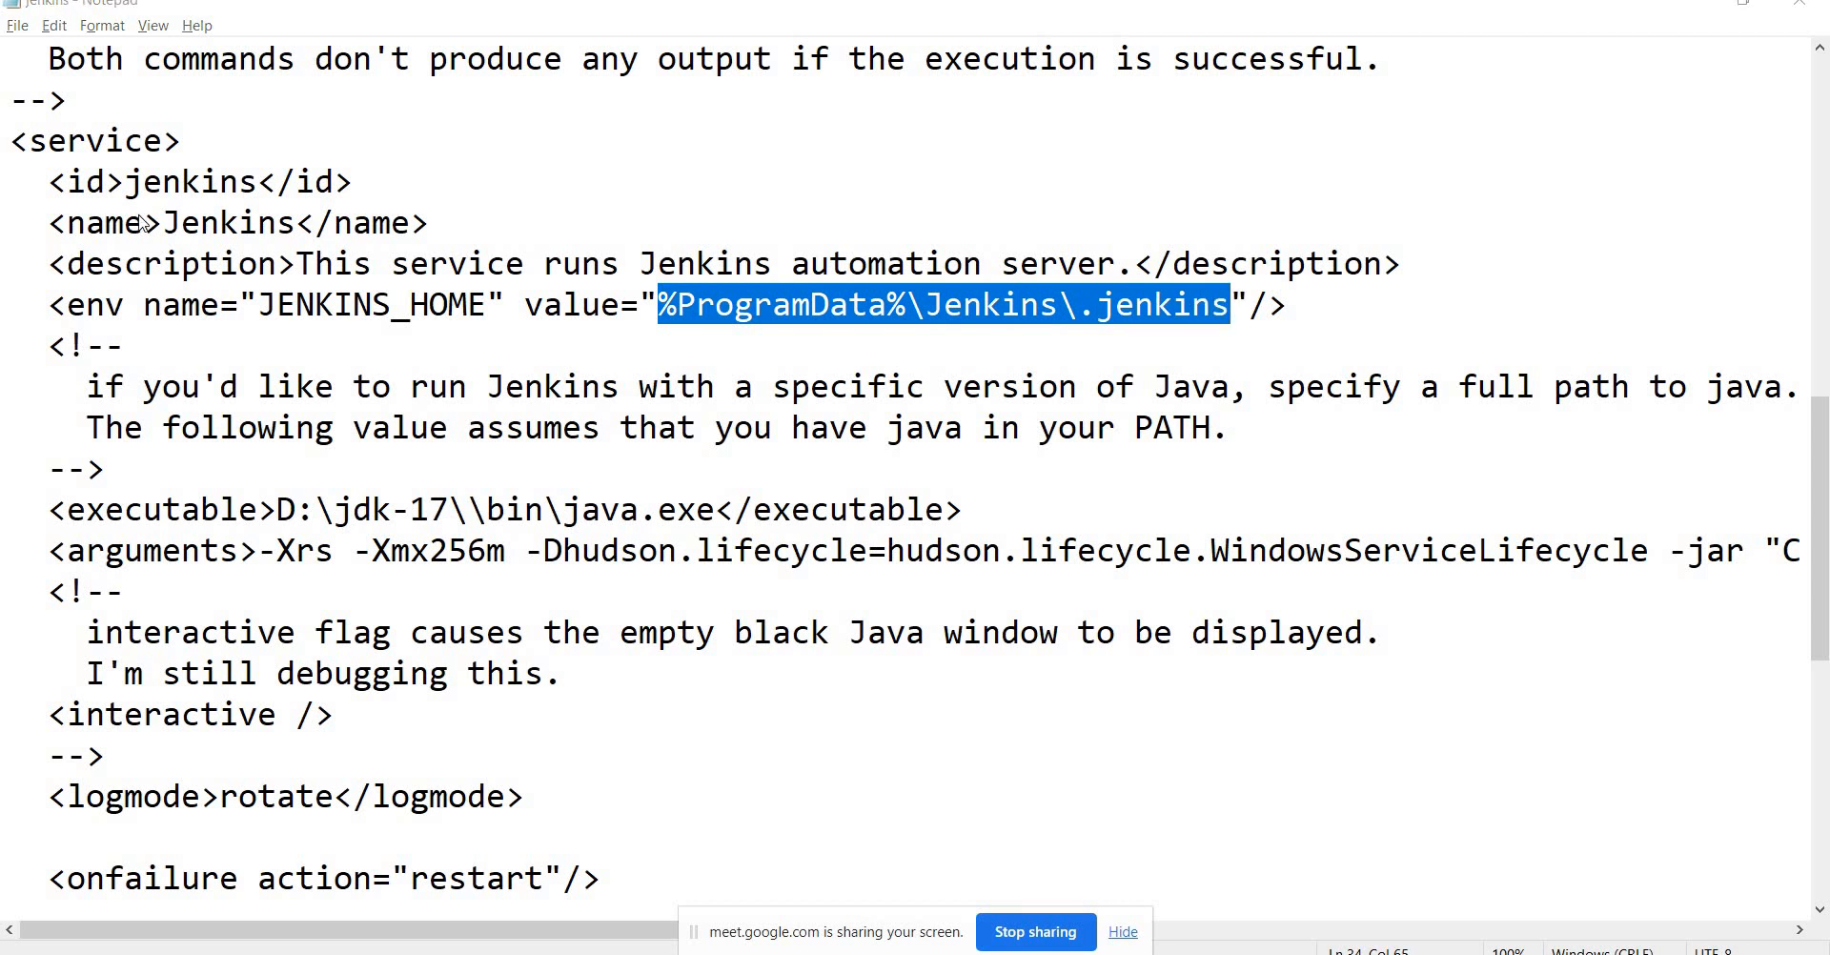
{"action": "key", "text": "alt+Tab"}
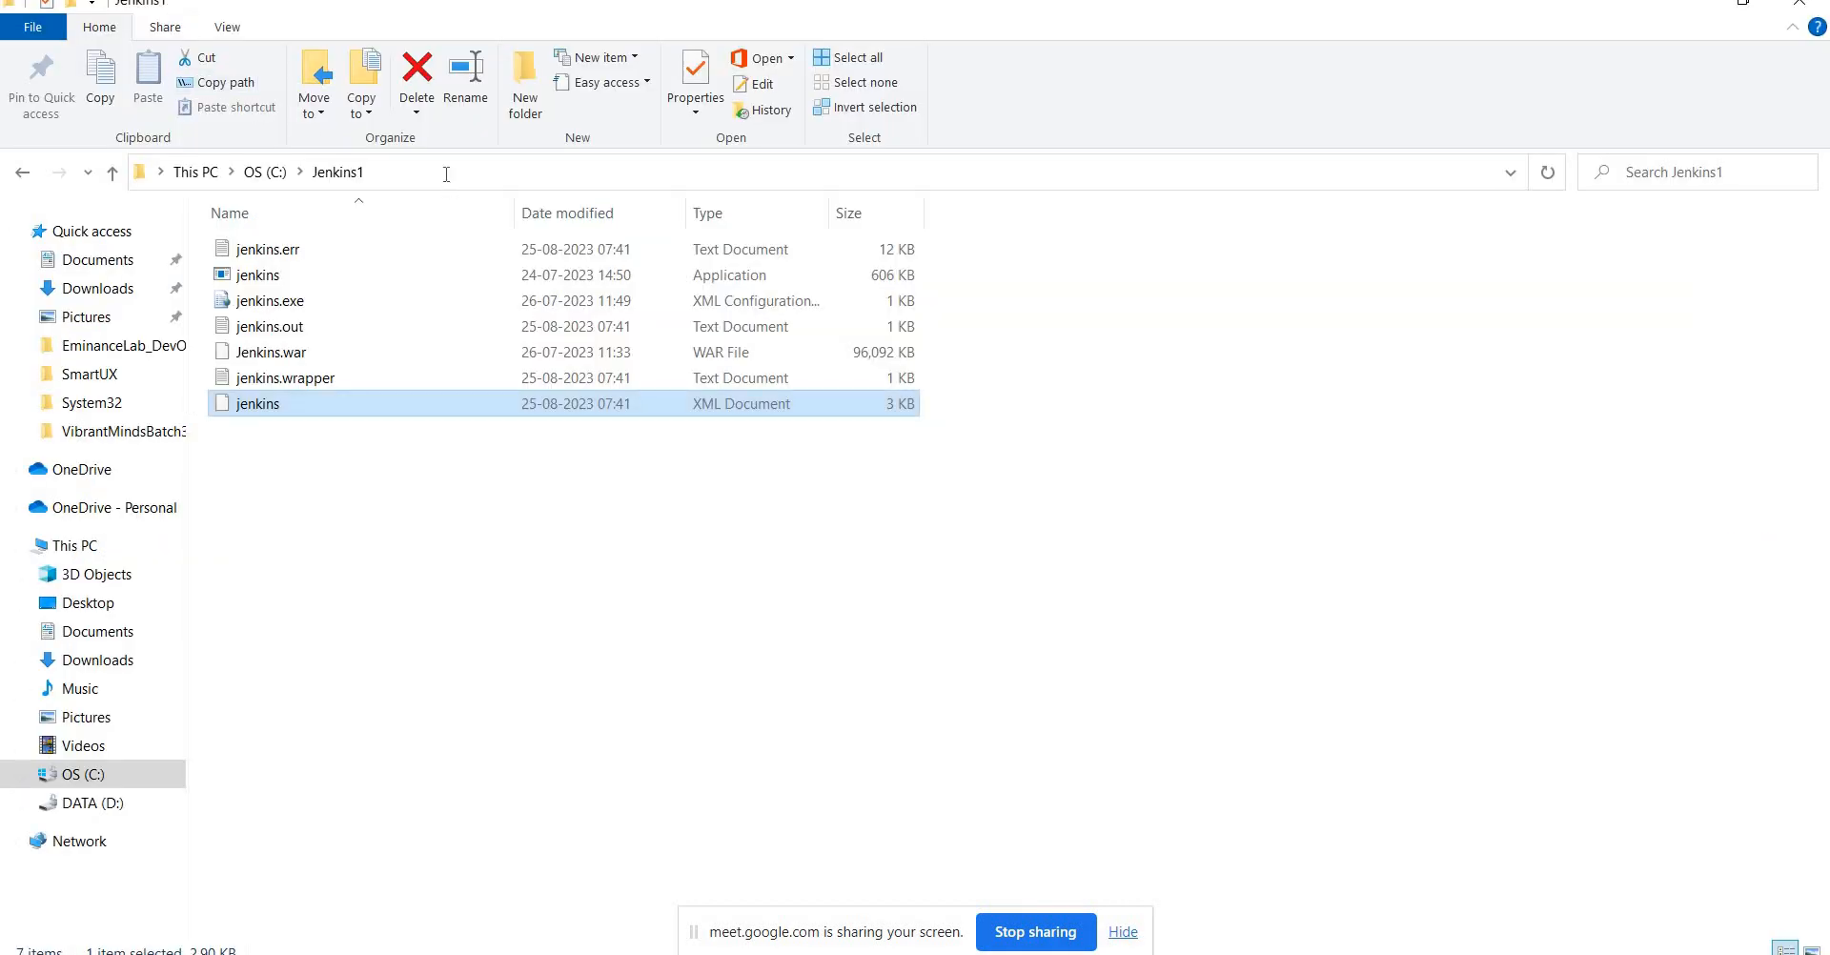
Paste the Jenkins home path into Explorer's address bar and open the .jenkins folder.
{"action": "left_click", "coordinate": [446, 175]}
{"action": "key", "text": "ctrl+v"}
{"action": "key", "text": "Return"}
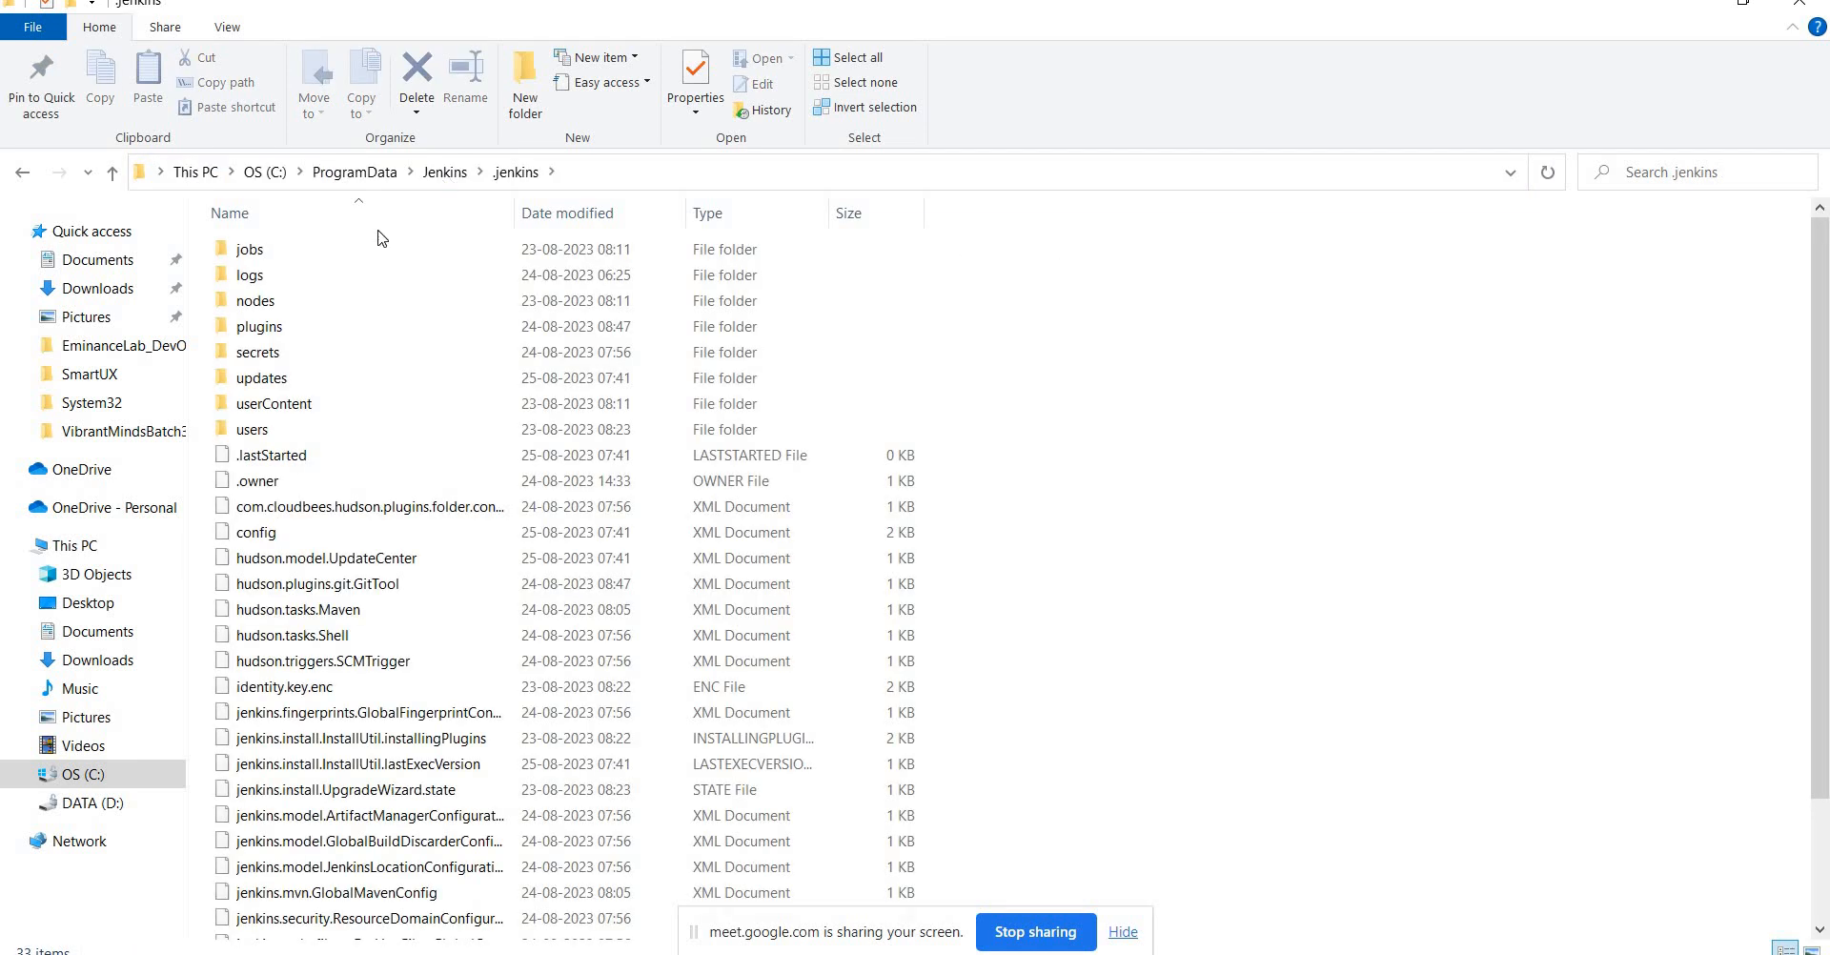
{"action": "left_click", "coordinate": [438, 175]}
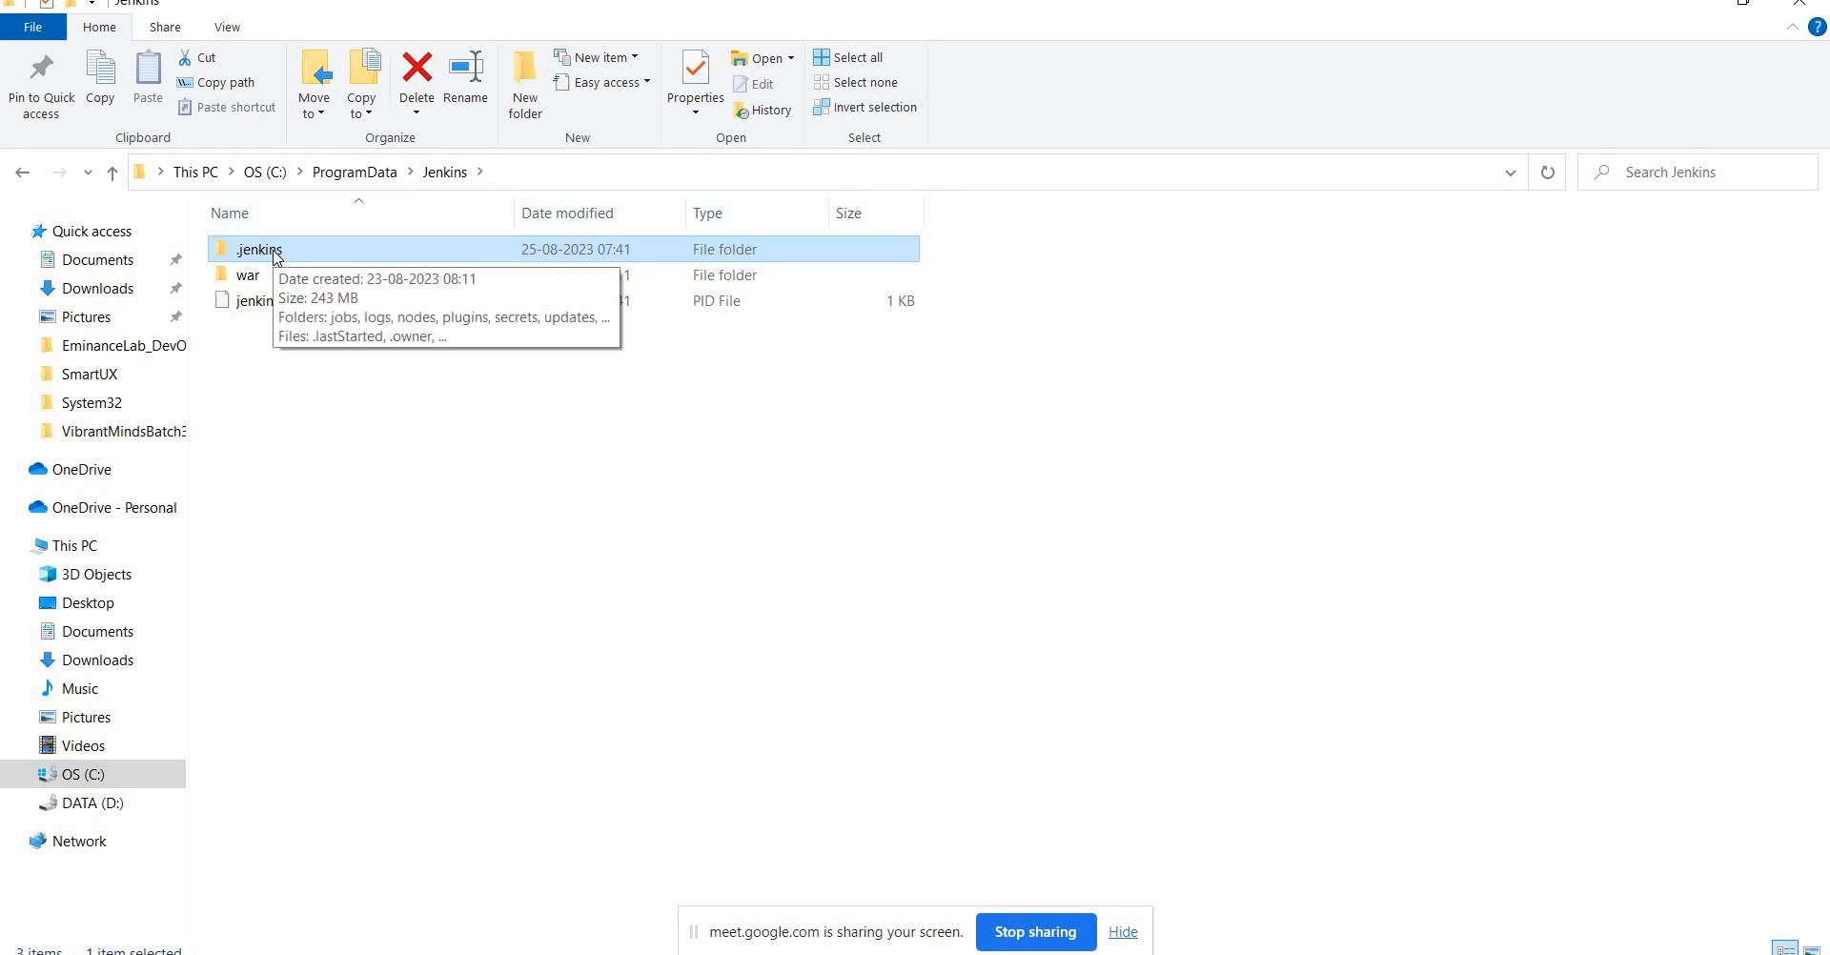
{"action": "double_click", "coordinate": [275, 253]}
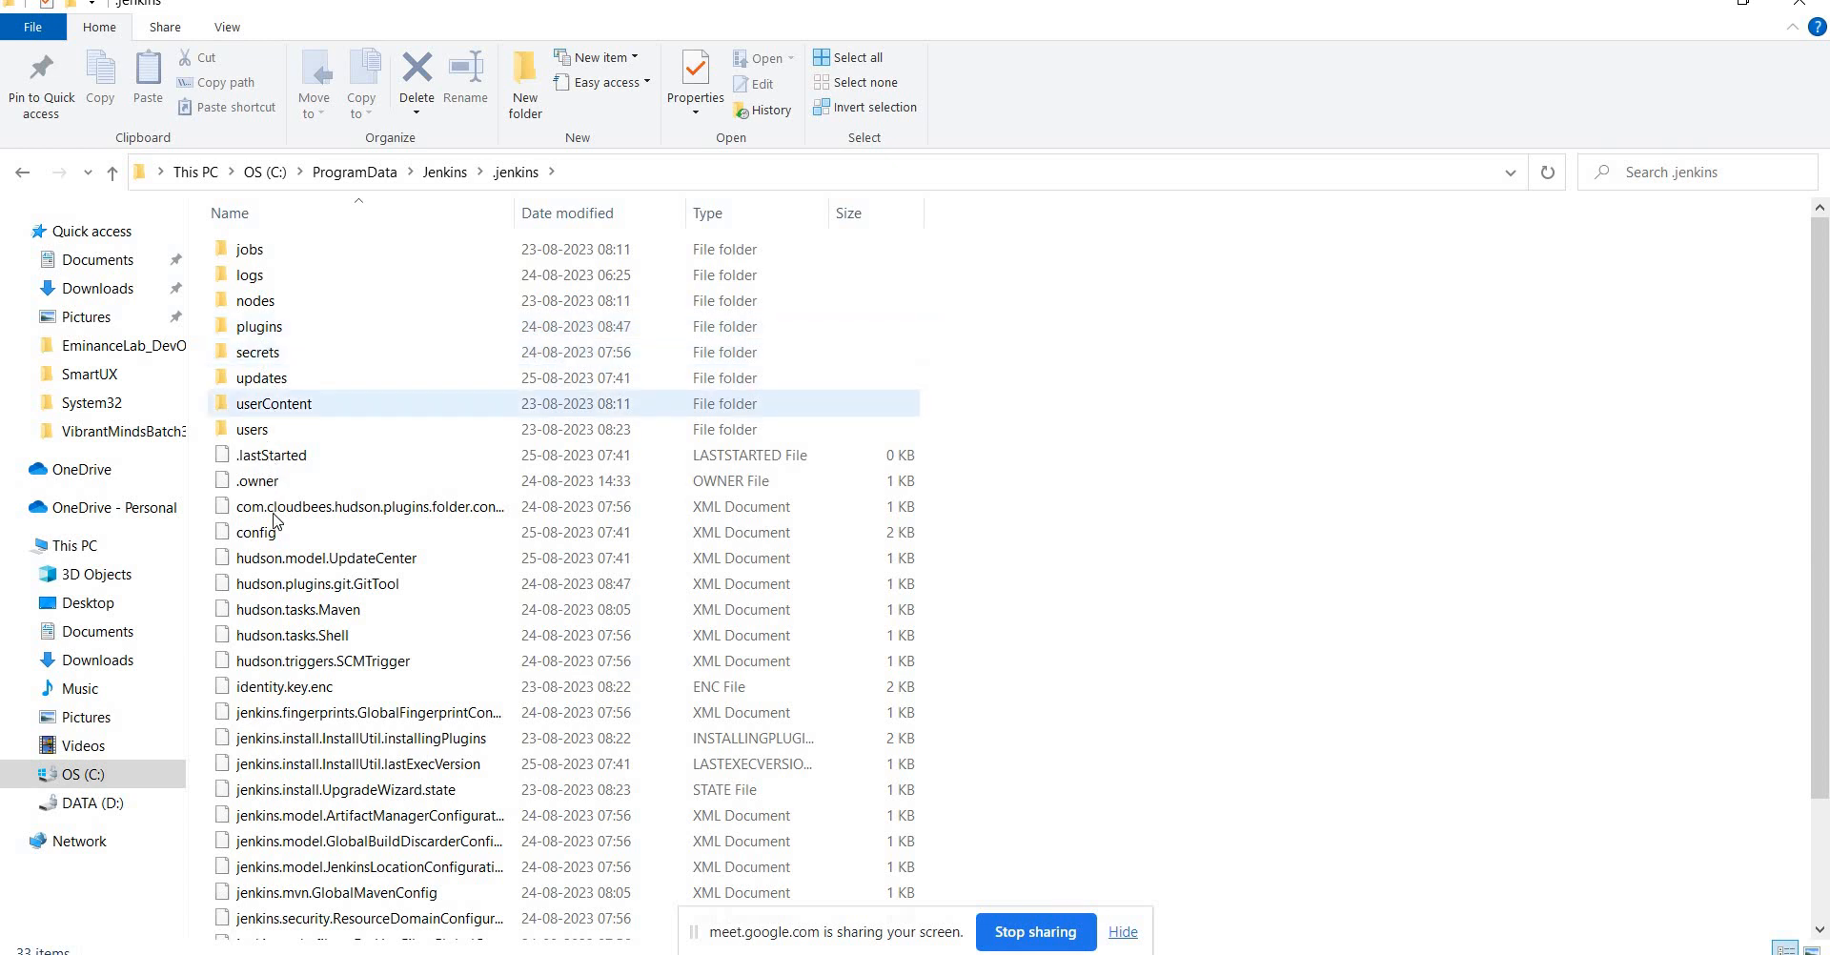
Browse the .jenkins files and folders, from hudson.tasks.Maven up to jobs and plugins.
{"action": "left_click", "coordinate": [265, 615]}
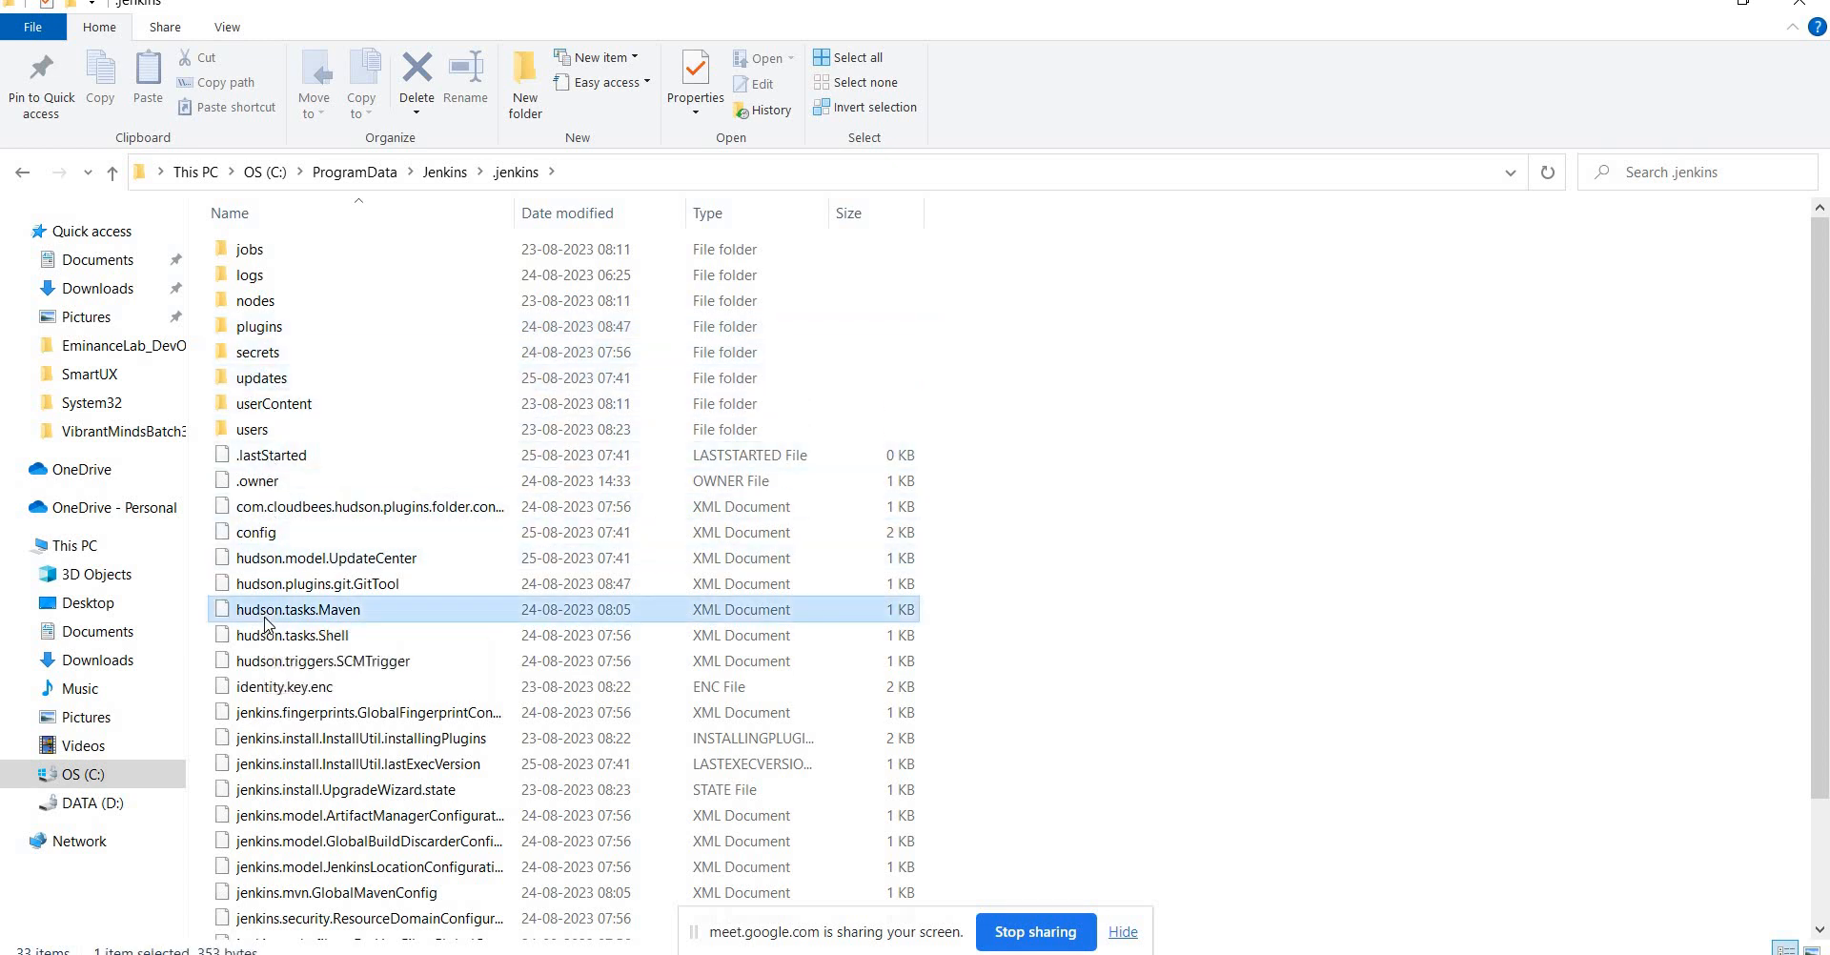
{"action": "key", "text": "Down"}
{"action": "key", "text": "Down"}
{"action": "key", "text": "Down"}
{"action": "key", "text": "Down"}
{"action": "key", "text": "Down"}
{"action": "key", "text": "Down"}
{"action": "key", "text": "Down"}
{"action": "key", "text": "Down"}
{"action": "key", "text": "Down"}
{"action": "key", "text": "Down"}
{"action": "key", "text": "Down"}
{"action": "key", "text": "Down"}
{"action": "key", "text": "Down"}
{"action": "key", "text": "Down"}
{"action": "key", "text": "Down"}
{"action": "key", "text": "Down"}
{"action": "key", "text": "Down"}
{"action": "key", "text": "Down"}
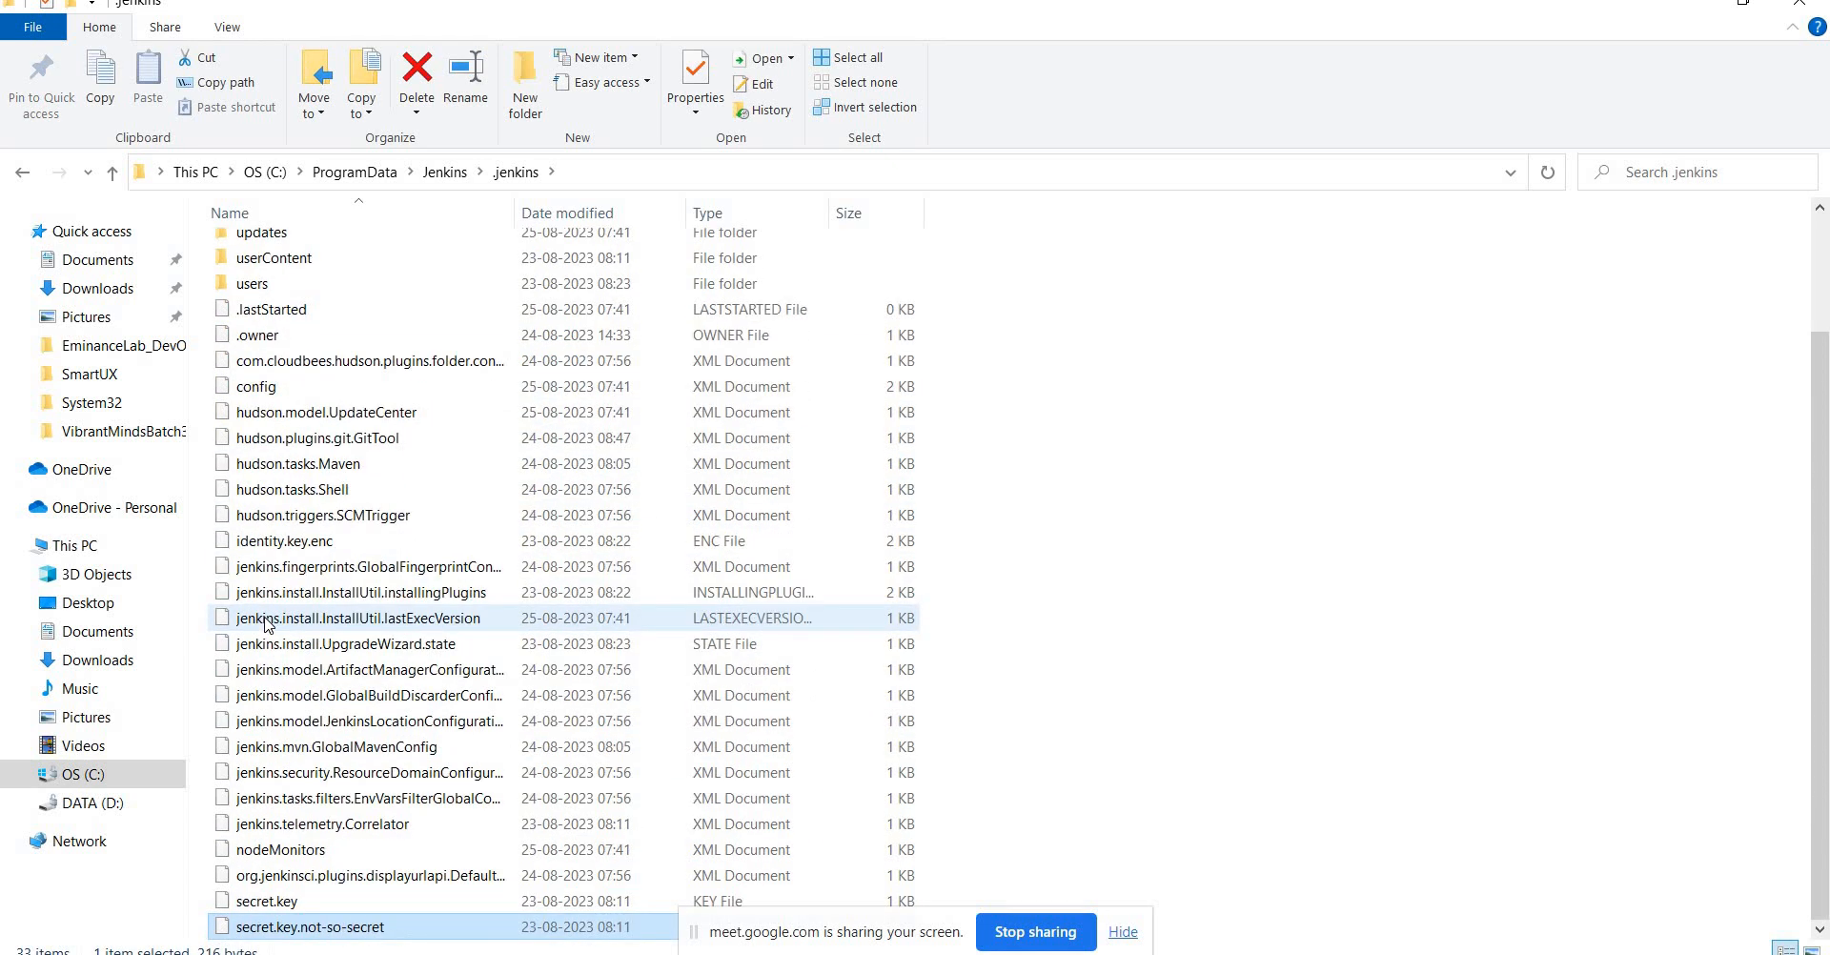
{"action": "key", "text": "Up"}
{"action": "key", "text": "Up"}
{"action": "key", "text": "Up"}
{"action": "key", "text": "Up"}
{"action": "key", "text": "Up"}
{"action": "key", "text": "Up"}
{"action": "key", "text": "Up"}
{"action": "key", "text": "Up"}
{"action": "key", "text": "Up"}
{"action": "key", "text": "Up"}
{"action": "key", "text": "Up"}
{"action": "key", "text": "Up"}
{"action": "key", "text": "Up"}
{"action": "key", "text": "Up"}
{"action": "key", "text": "Up"}
{"action": "key", "text": "Up"}
{"action": "key", "text": "Up"}
{"action": "key", "text": "Up"}
{"action": "key", "text": "Up"}
{"action": "key", "text": "Up"}
{"action": "key", "text": "Up"}
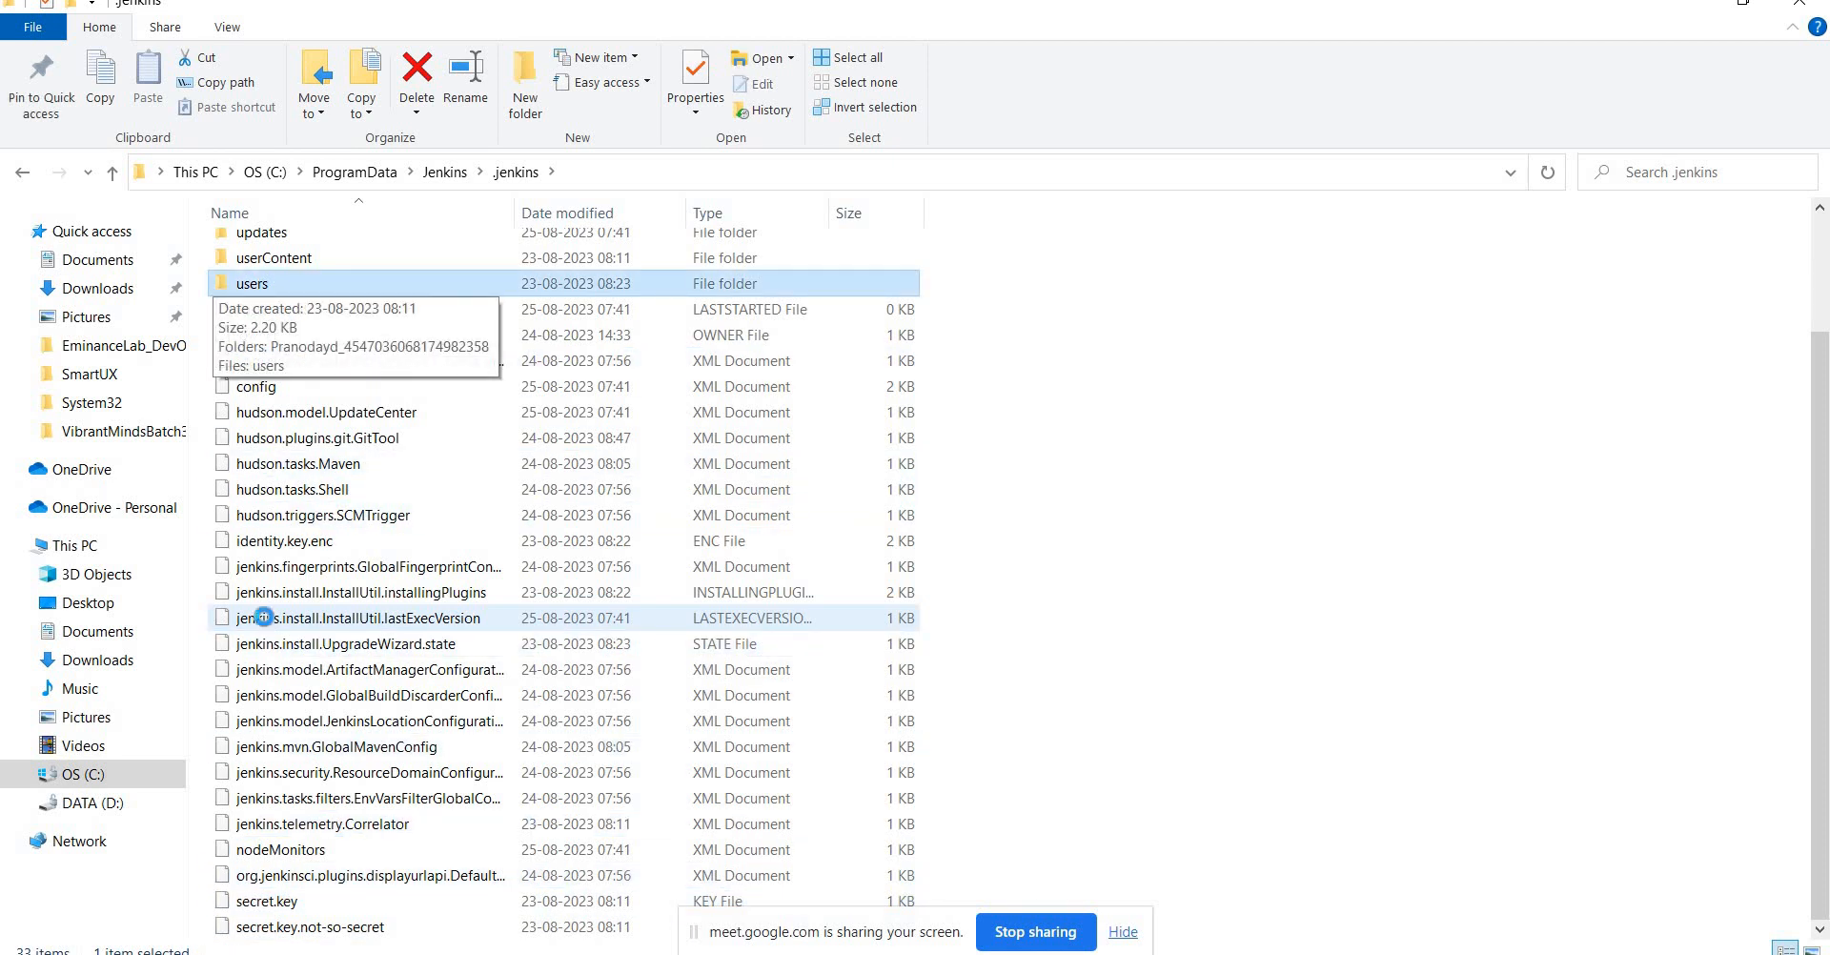
{"action": "key", "text": "Up"}
{"action": "key", "text": "Up"}
{"action": "key", "text": "Up"}
{"action": "key", "text": "Up"}
{"action": "key", "text": "Up"}
{"action": "key", "text": "Up"}
{"action": "key", "text": "Up"}
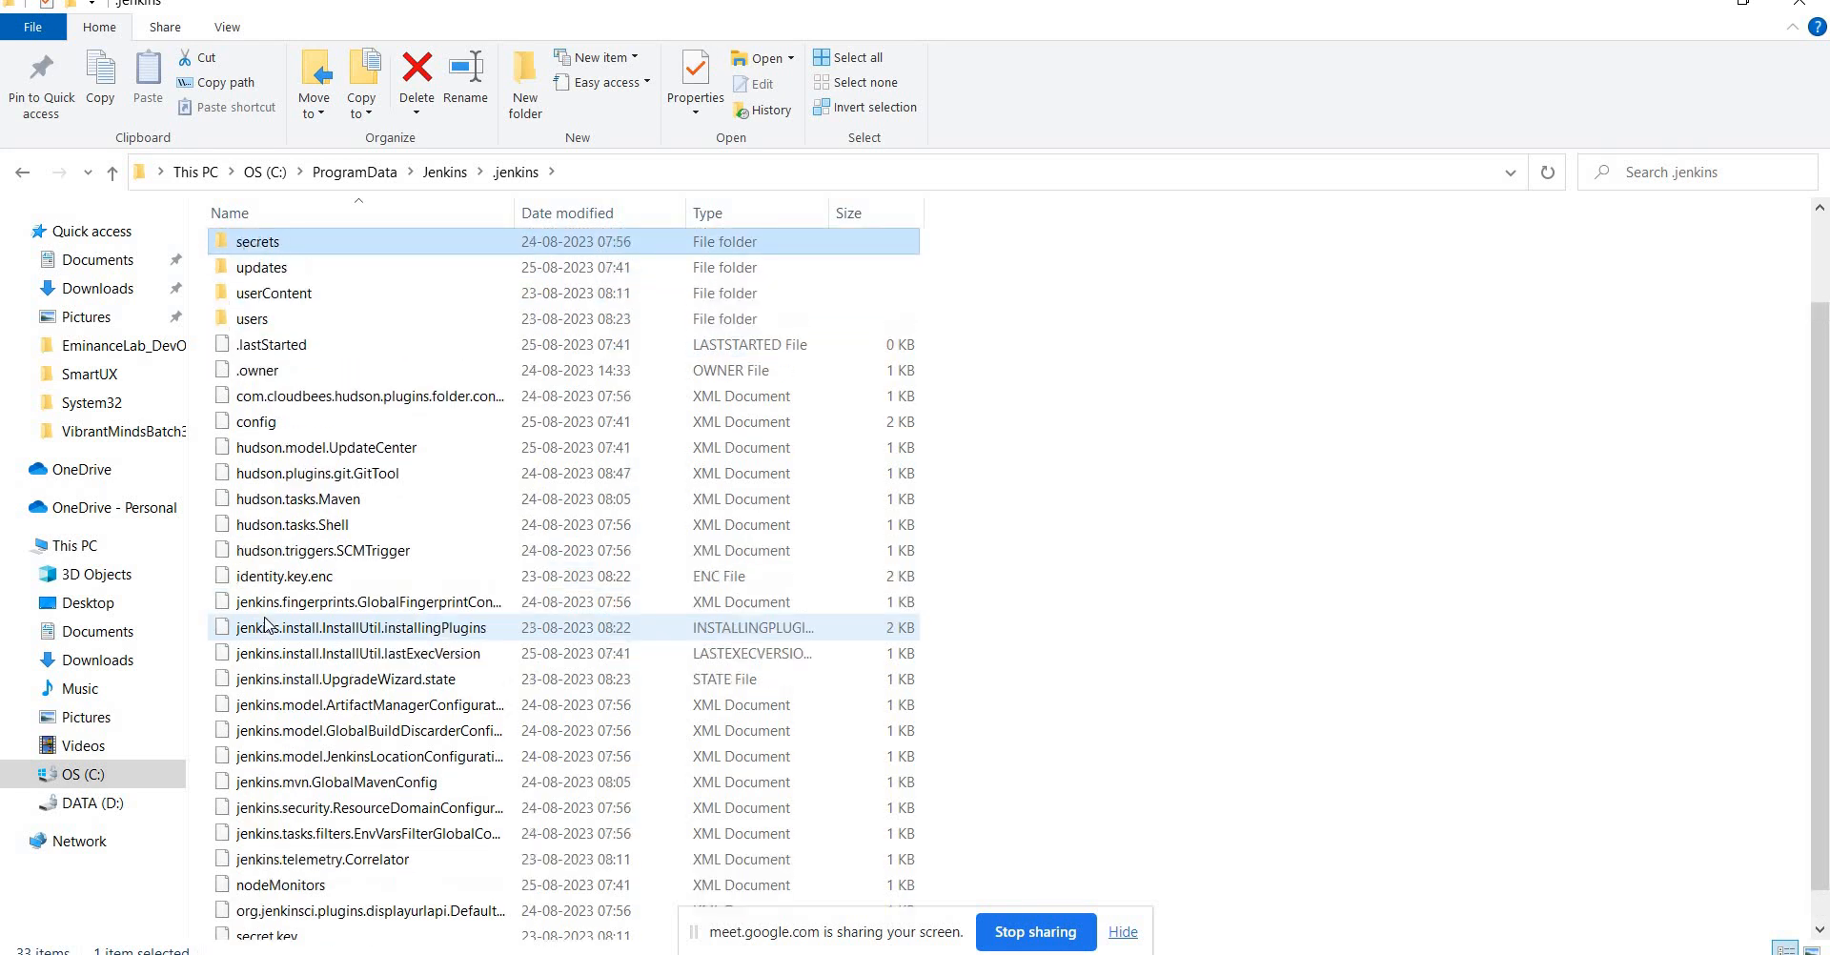
{"action": "key", "text": "Down"}
{"action": "key", "text": "Up"}
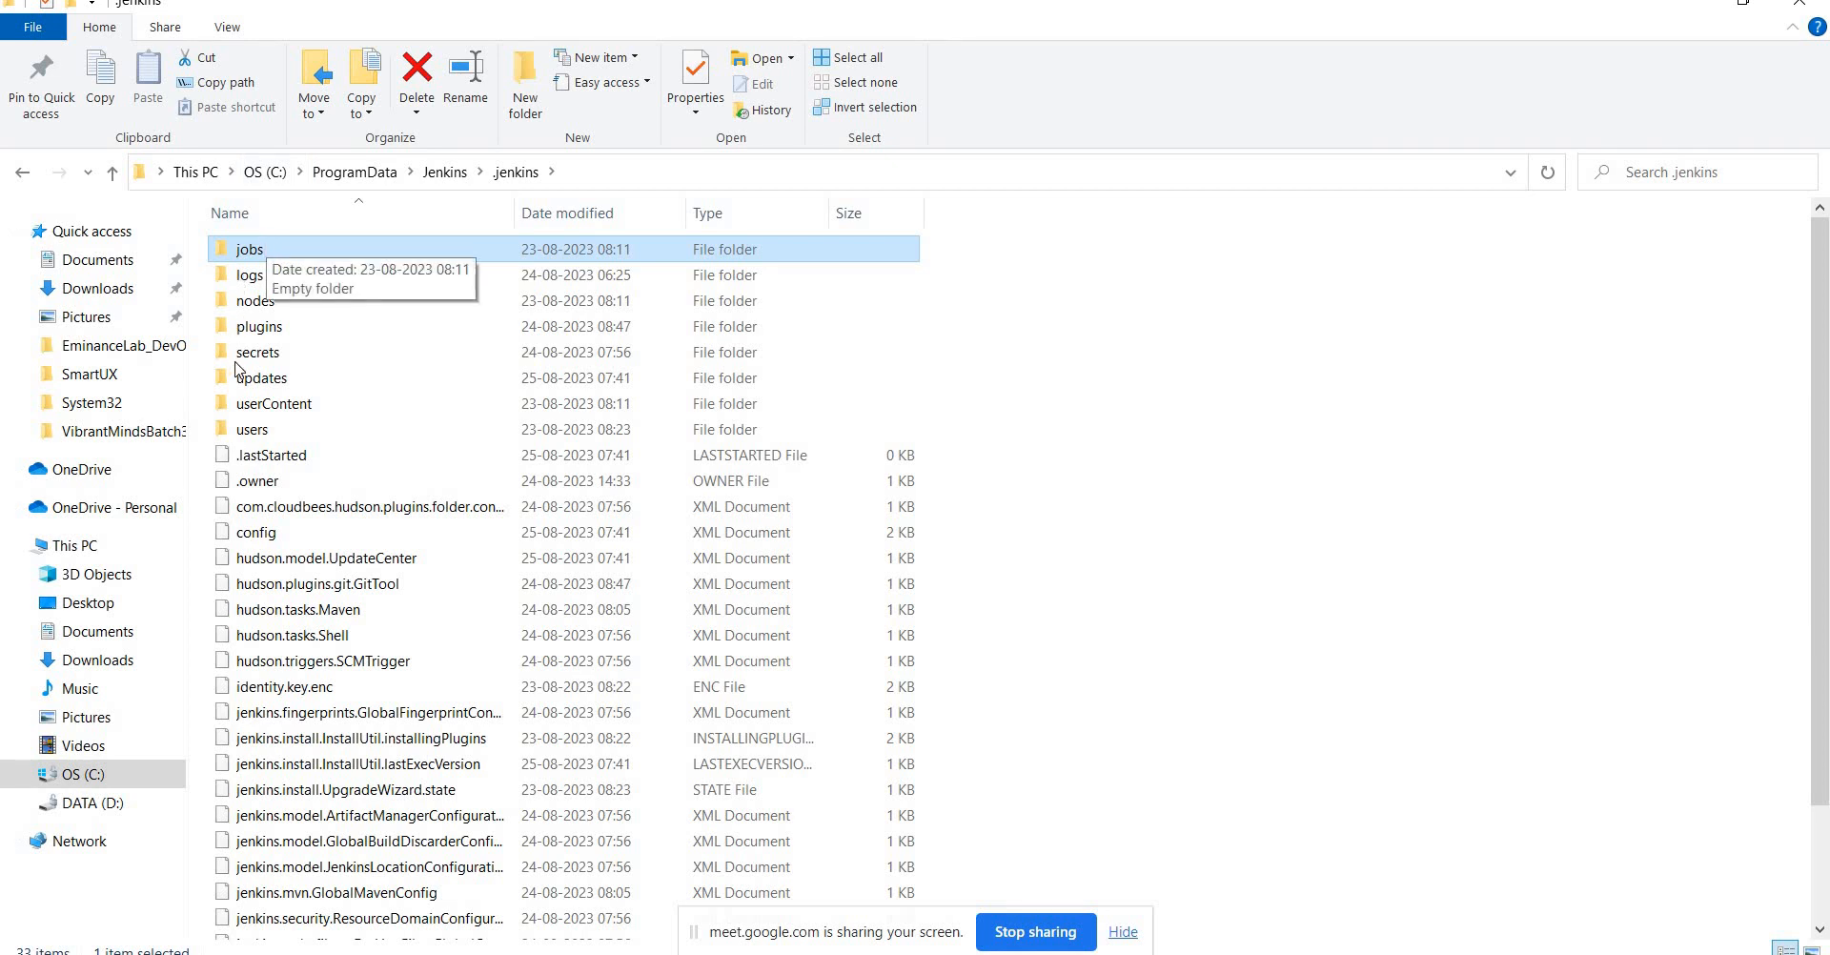
{"action": "left_click", "coordinate": [286, 327]}
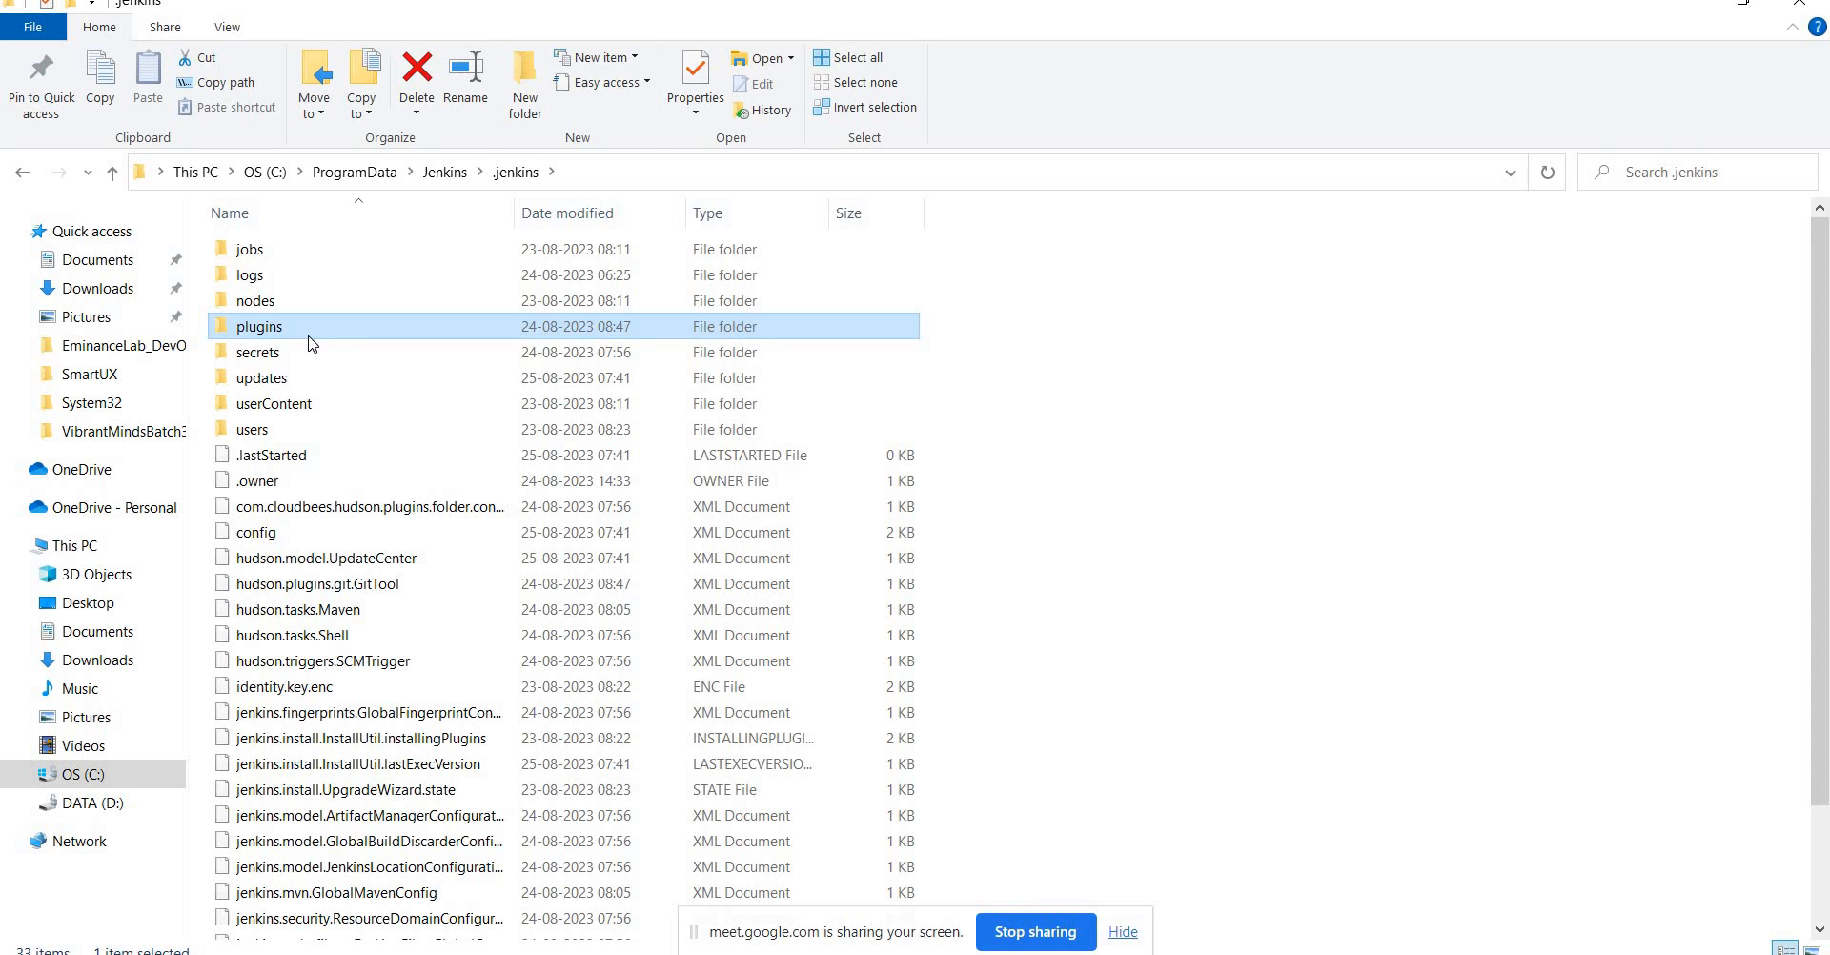
Open the secrets folder, return to .jenkins, and look over plugins, updates and userContent.
{"action": "double_click", "coordinate": [252, 354]}
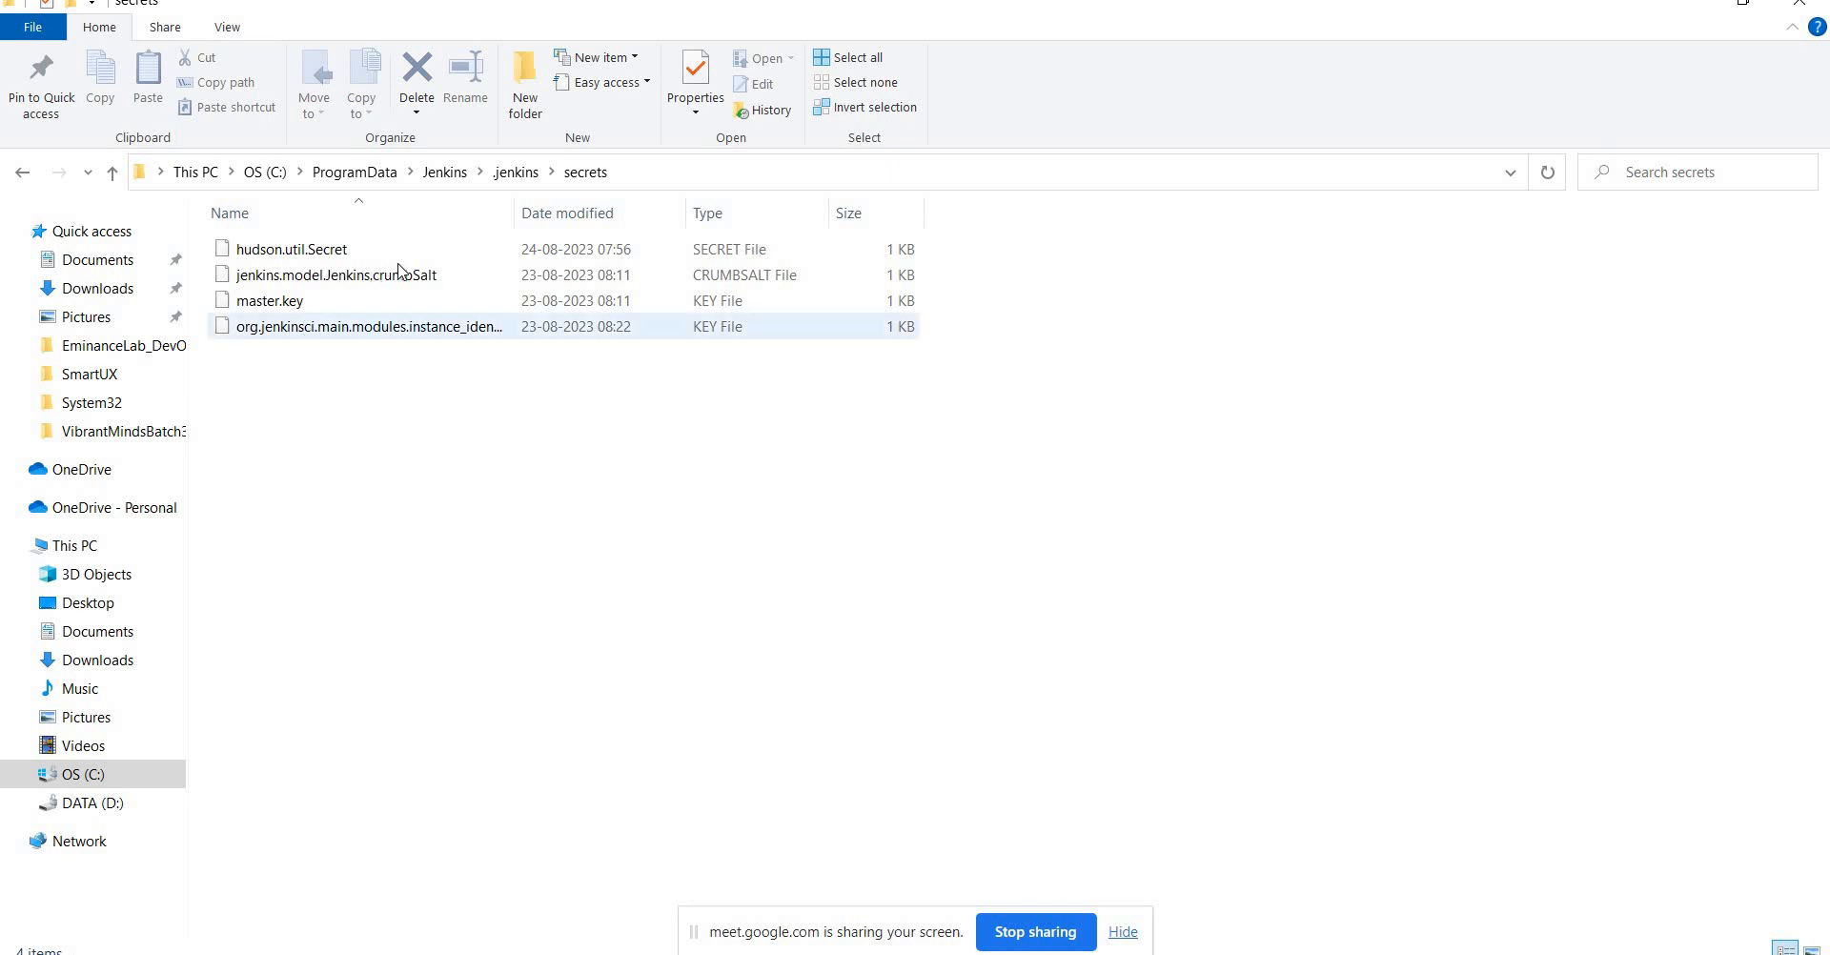
{"action": "left_click", "coordinate": [502, 175]}
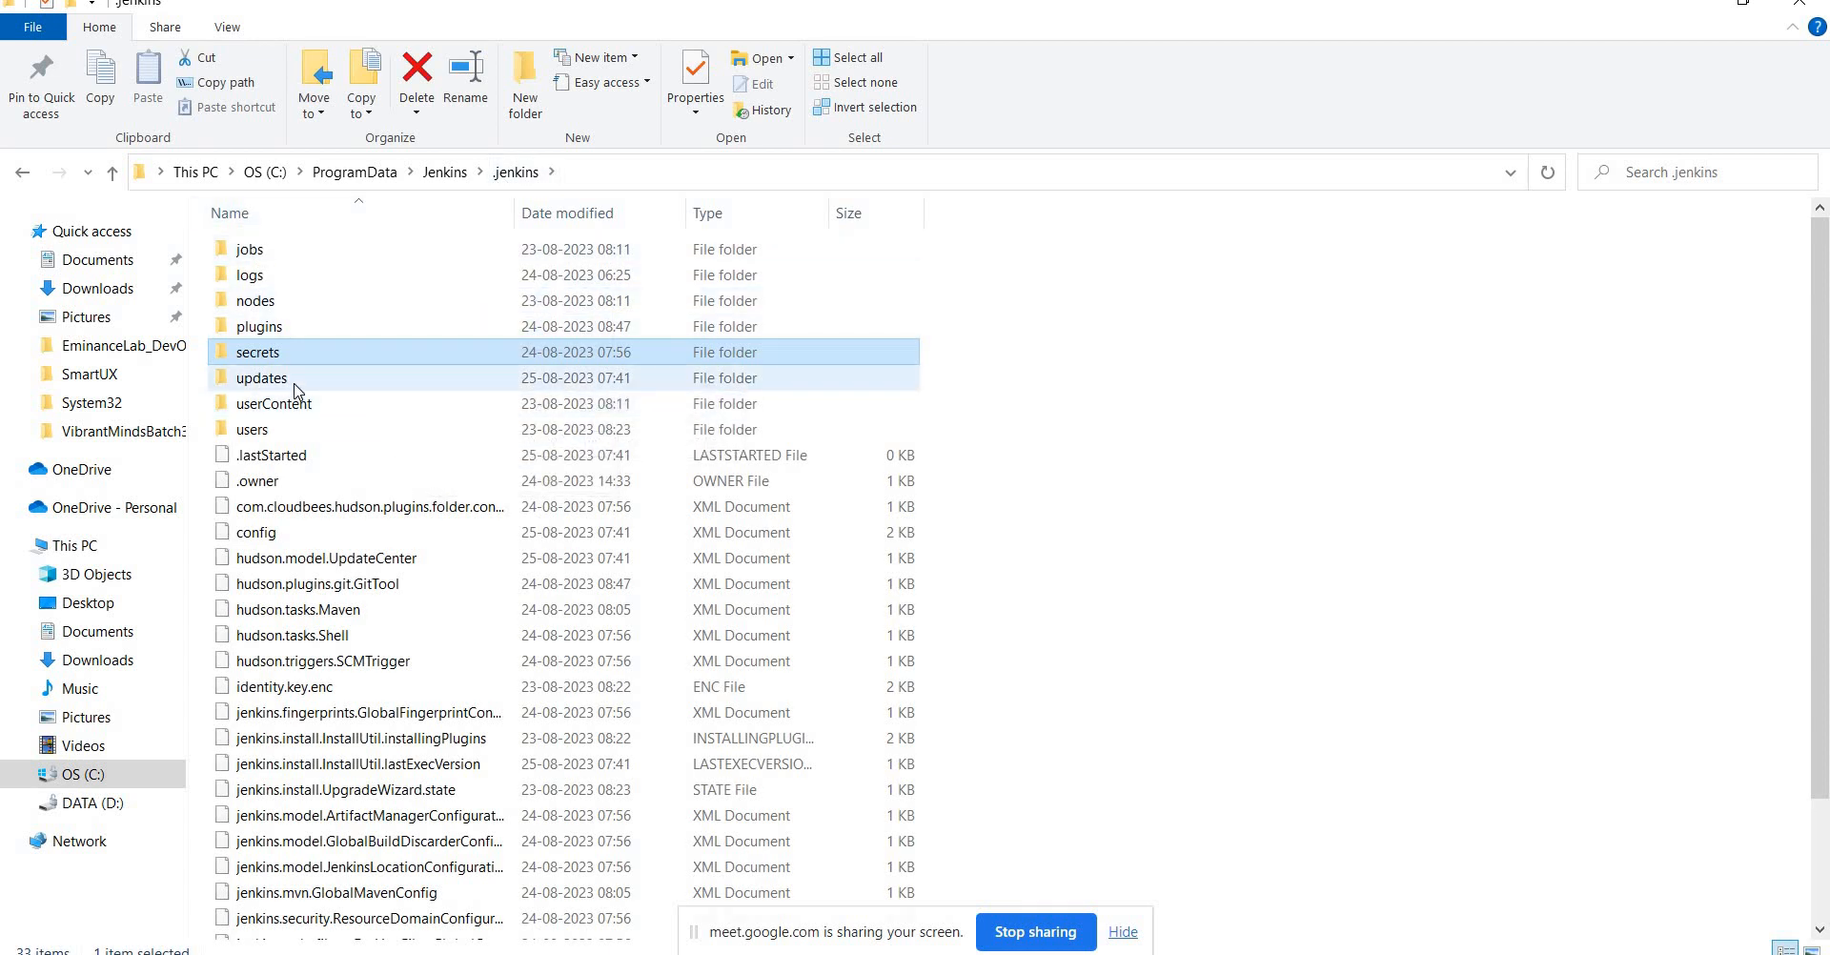
{"action": "left_click", "coordinate": [268, 331]}
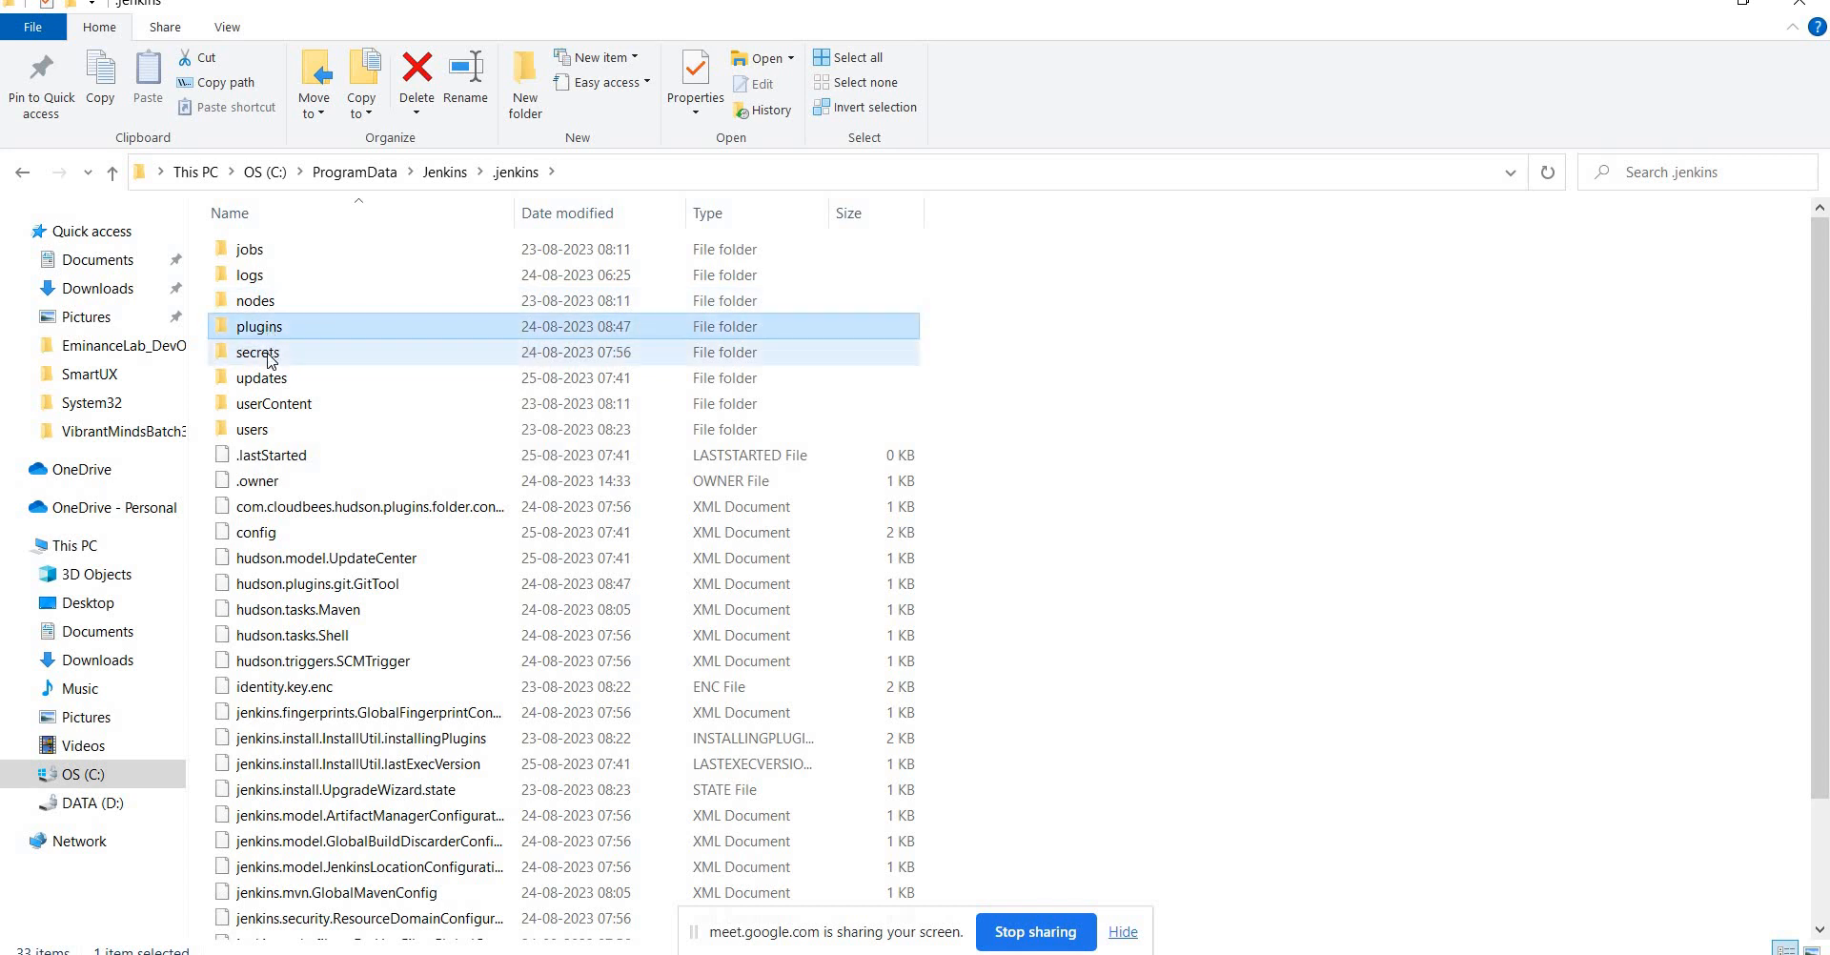
{"action": "left_click", "coordinate": [272, 379]}
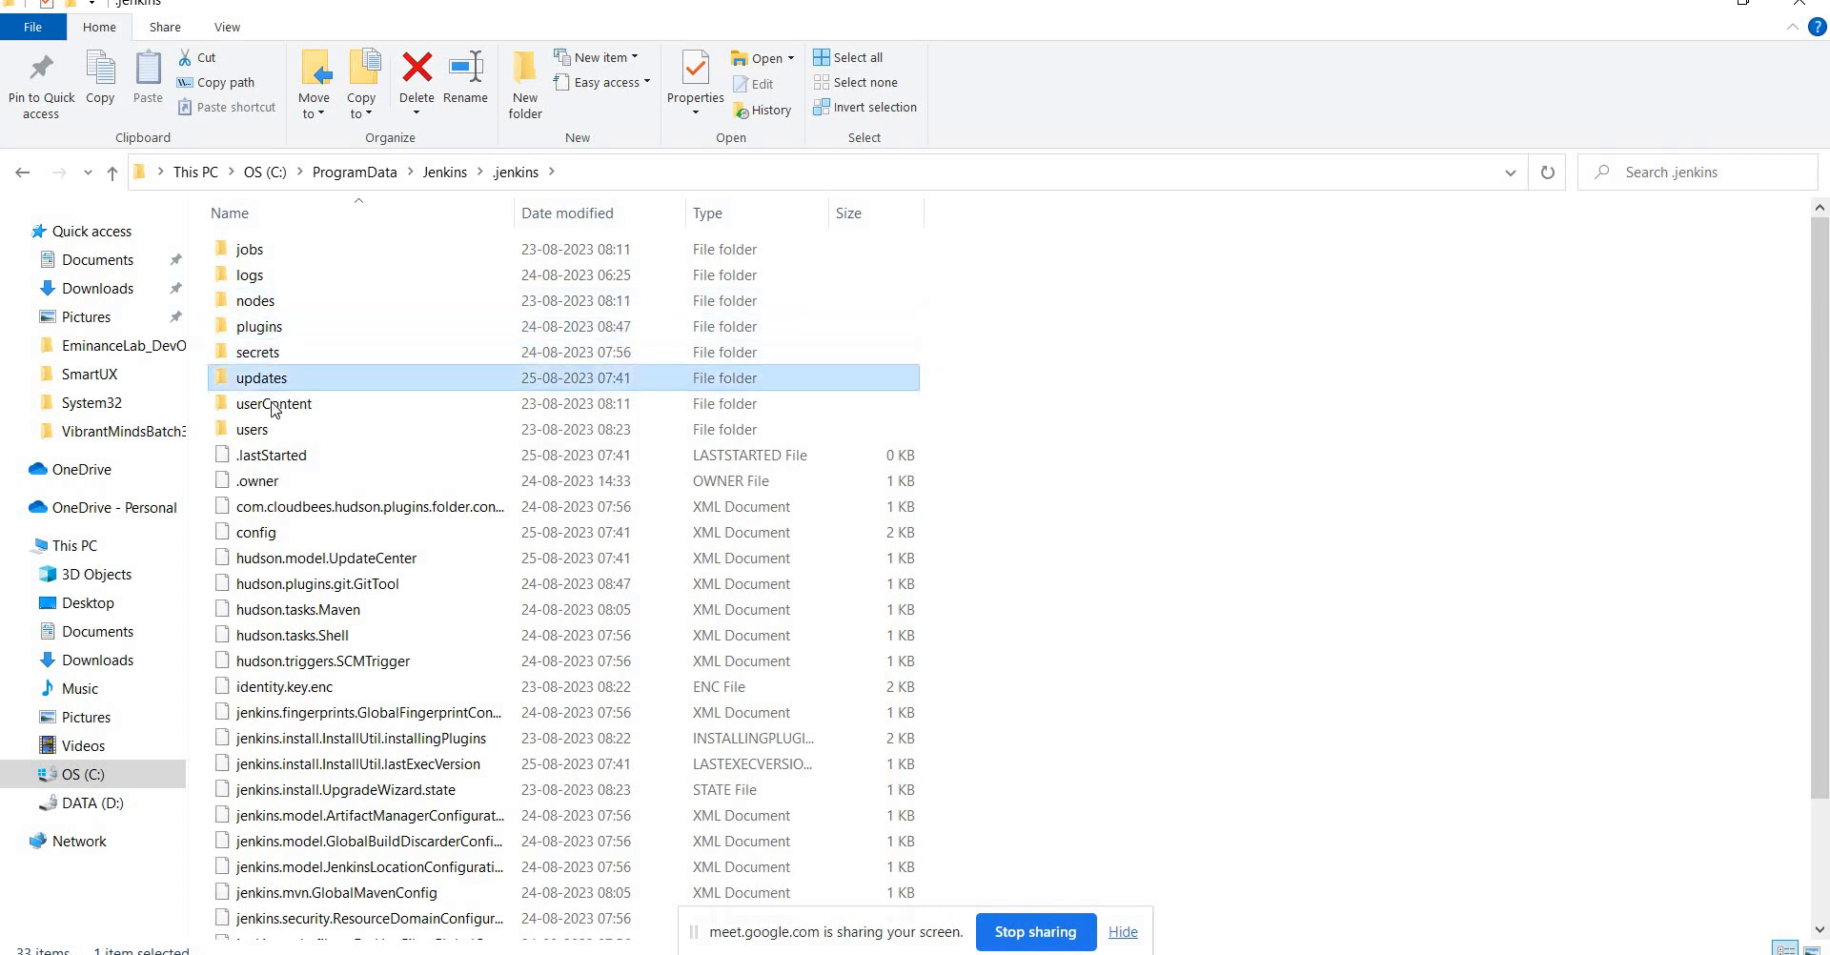
{"action": "left_click", "coordinate": [274, 406]}
{"action": "key", "text": "Down"}
{"action": "key", "text": "Down"}
{"action": "key", "text": "Down"}
{"action": "key", "text": "Down"}
{"action": "key", "text": "Down"}
{"action": "key", "text": "Down"}
{"action": "key", "text": "Down"}
{"action": "key", "text": "Down"}
{"action": "key", "text": "Down"}
{"action": "key", "text": "Down"}
{"action": "key", "text": "Down"}
{"action": "key", "text": "Down"}
{"action": "key", "text": "Down"}
{"action": "key", "text": "Down"}
{"action": "key", "text": "Down"}
{"action": "key", "text": "Down"}
{"action": "key", "text": "Down"}
{"action": "key", "text": "Down"}
{"action": "key", "text": "Down"}
{"action": "key", "text": "Down"}
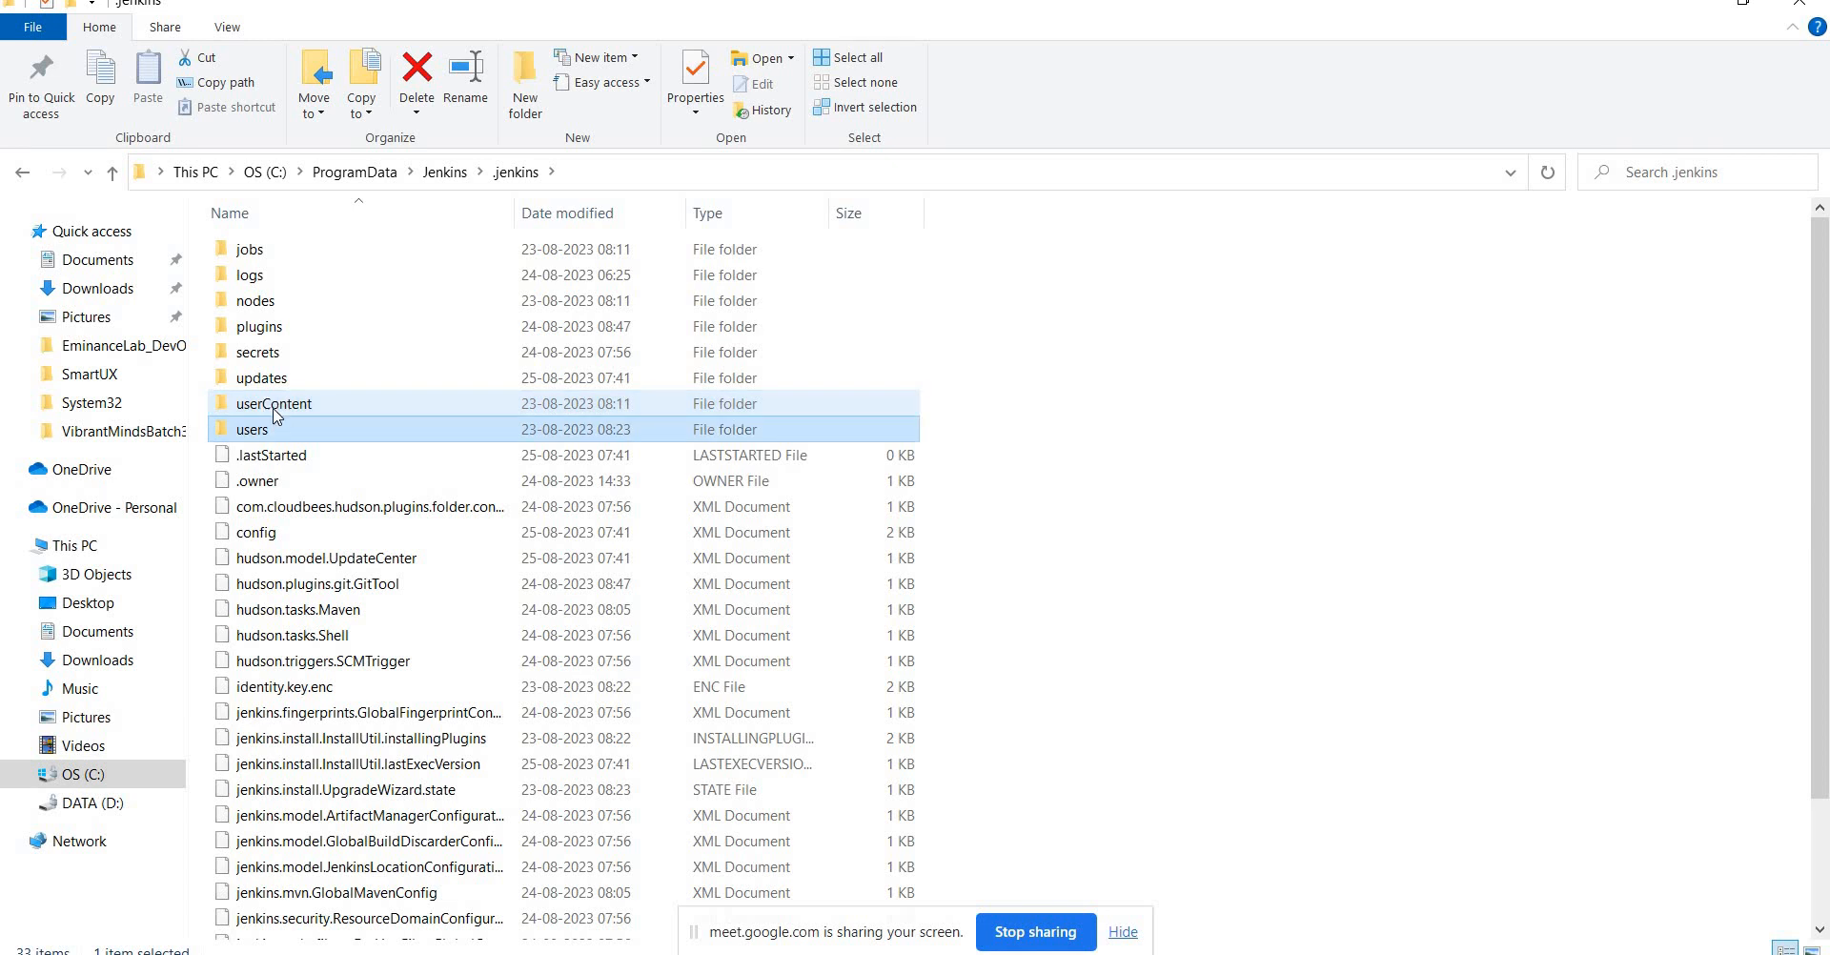
{"action": "key", "text": "Up"}
{"action": "key", "text": "Up"}
{"action": "key", "text": "Up"}
{"action": "key", "text": "Up"}
{"action": "key", "text": "Up"}
{"action": "key", "text": "Up"}
{"action": "key", "text": "Up"}
{"action": "key", "text": "Up"}
{"action": "key", "text": "Up"}
{"action": "key", "text": "Up"}
{"action": "key", "text": "Up"}
{"action": "key", "text": "Up"}
{"action": "key", "text": "Up"}
{"action": "key", "text": "Up"}
{"action": "key", "text": "Up"}
{"action": "key", "text": "Up"}
{"action": "key", "text": "Up"}
{"action": "key", "text": "Up"}
{"action": "key", "text": "Up"}
{"action": "key", "text": "Up"}
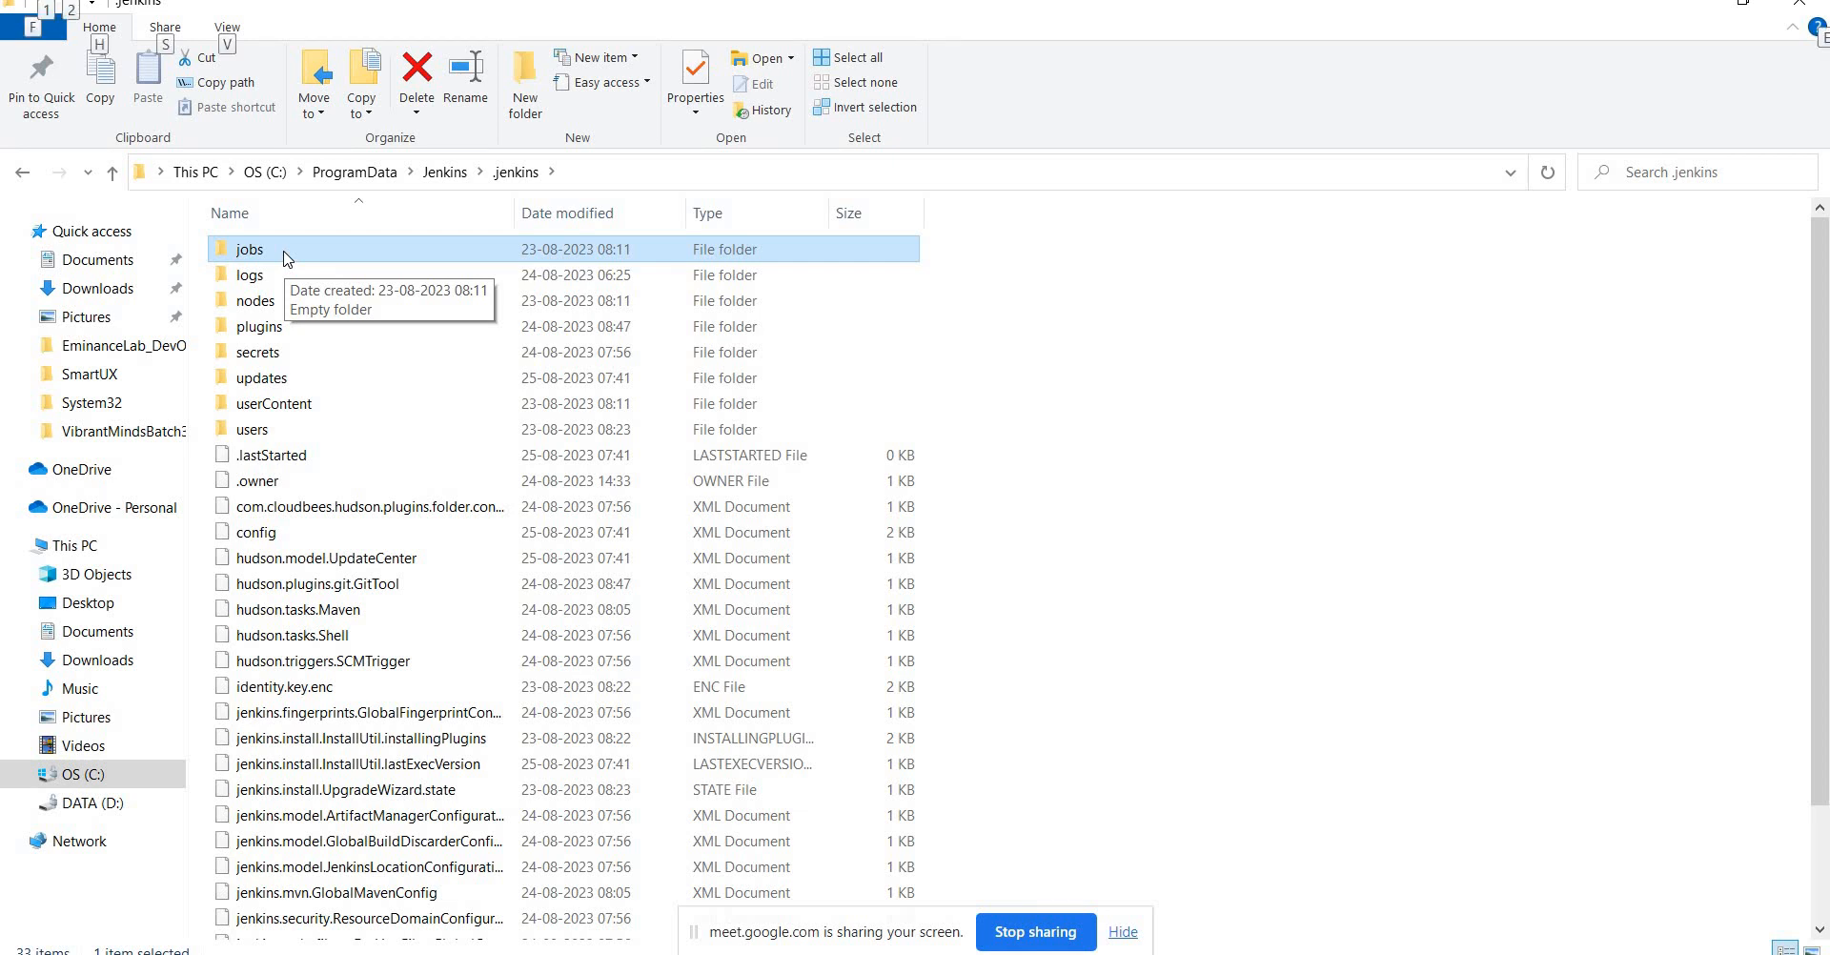
{"action": "key", "text": "alt+Tab"}
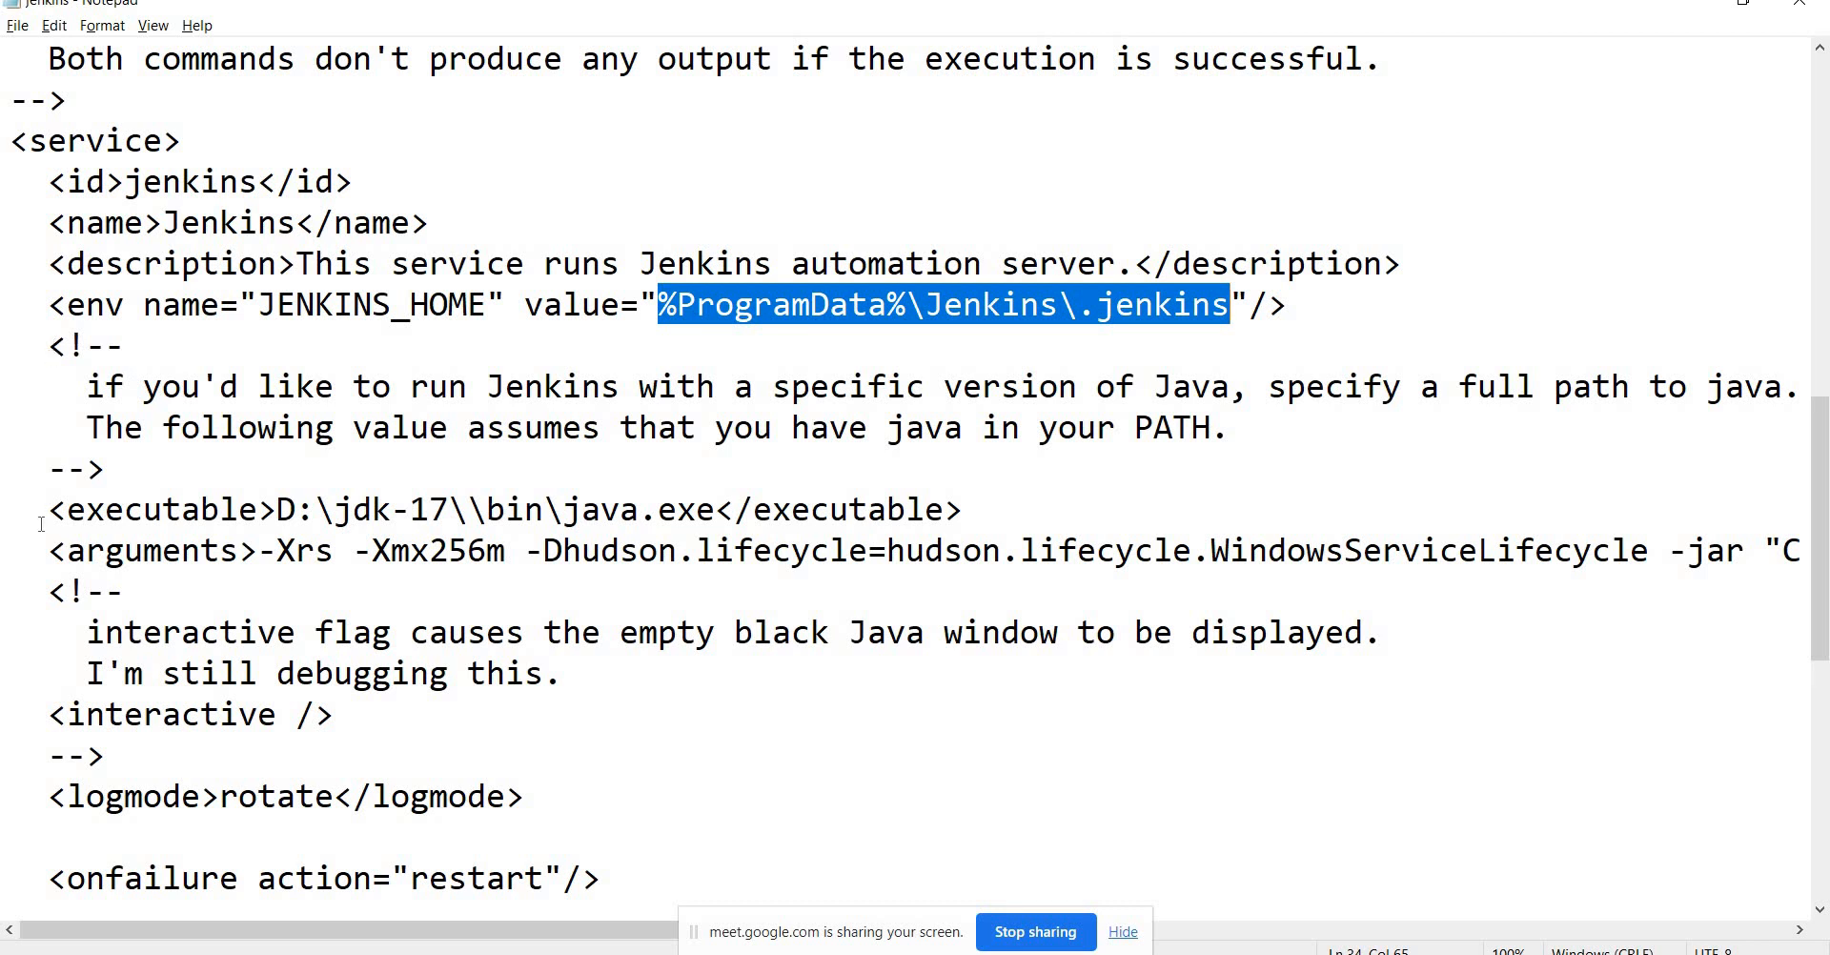
Delete the doubled backslash so the executable reads D:\jdk-17\bin\java.exe.
{"action": "left_click_drag", "start_coordinate": [29, 510], "coordinate": [970, 525]}
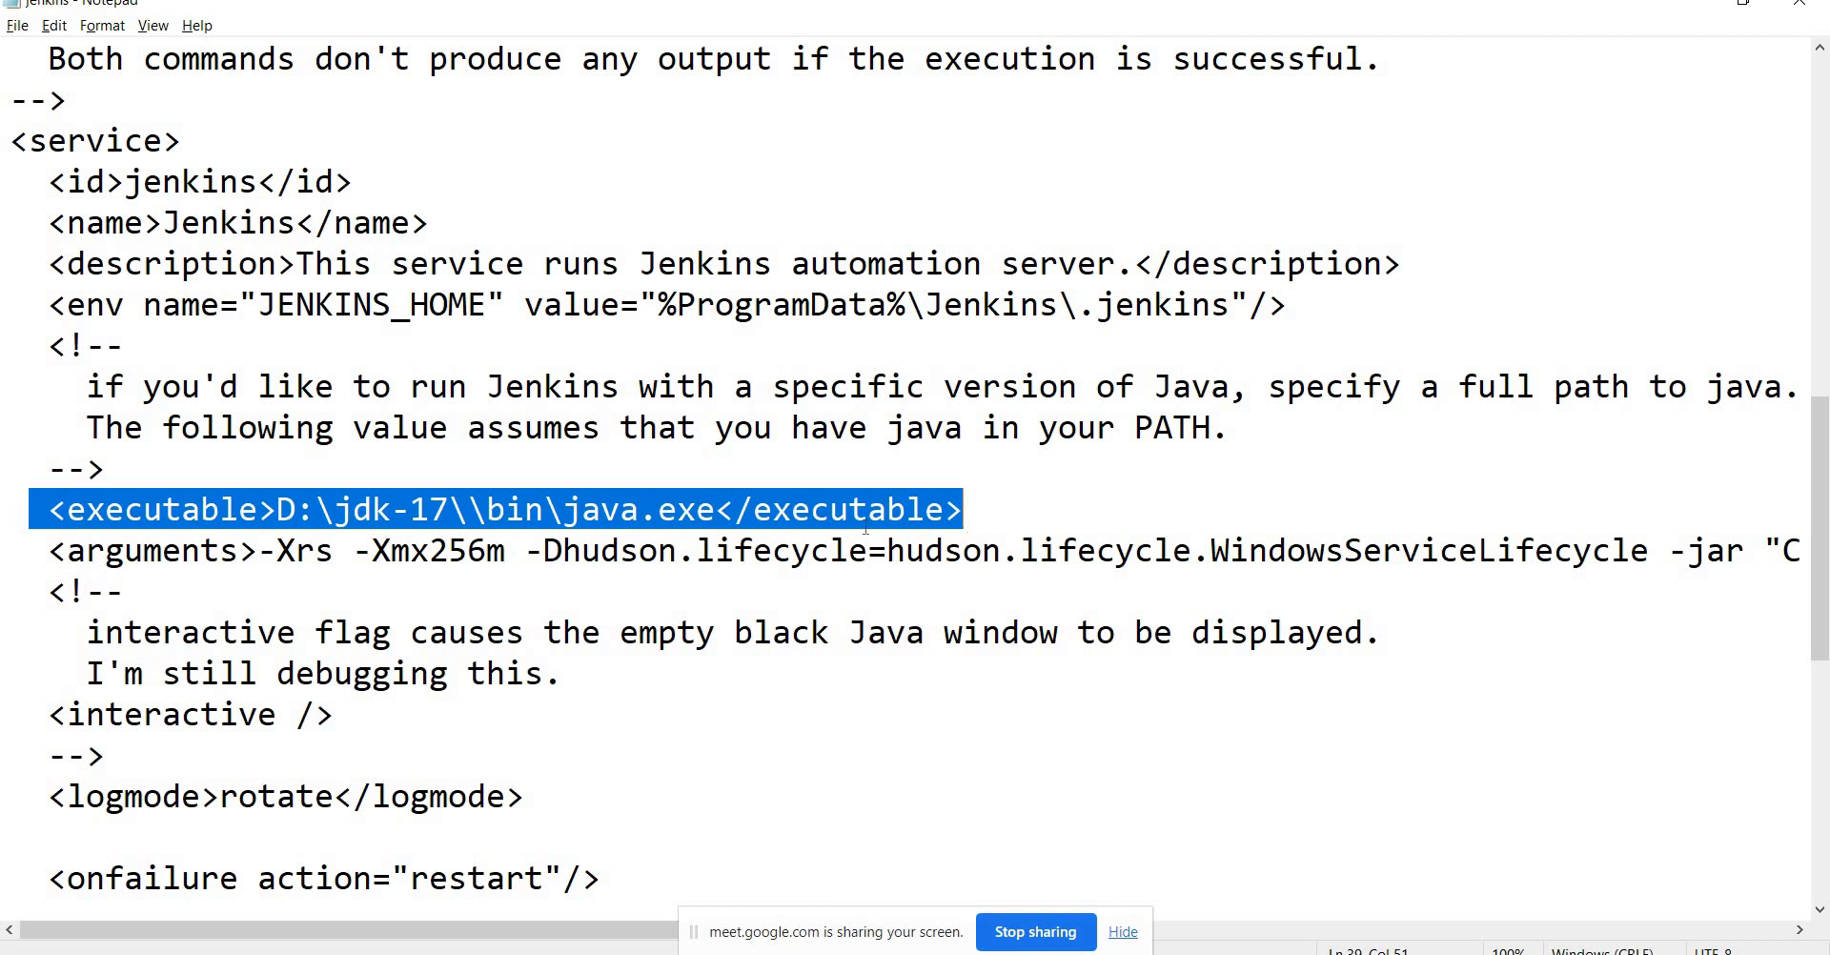
{"action": "left_click", "coordinate": [504, 511]}
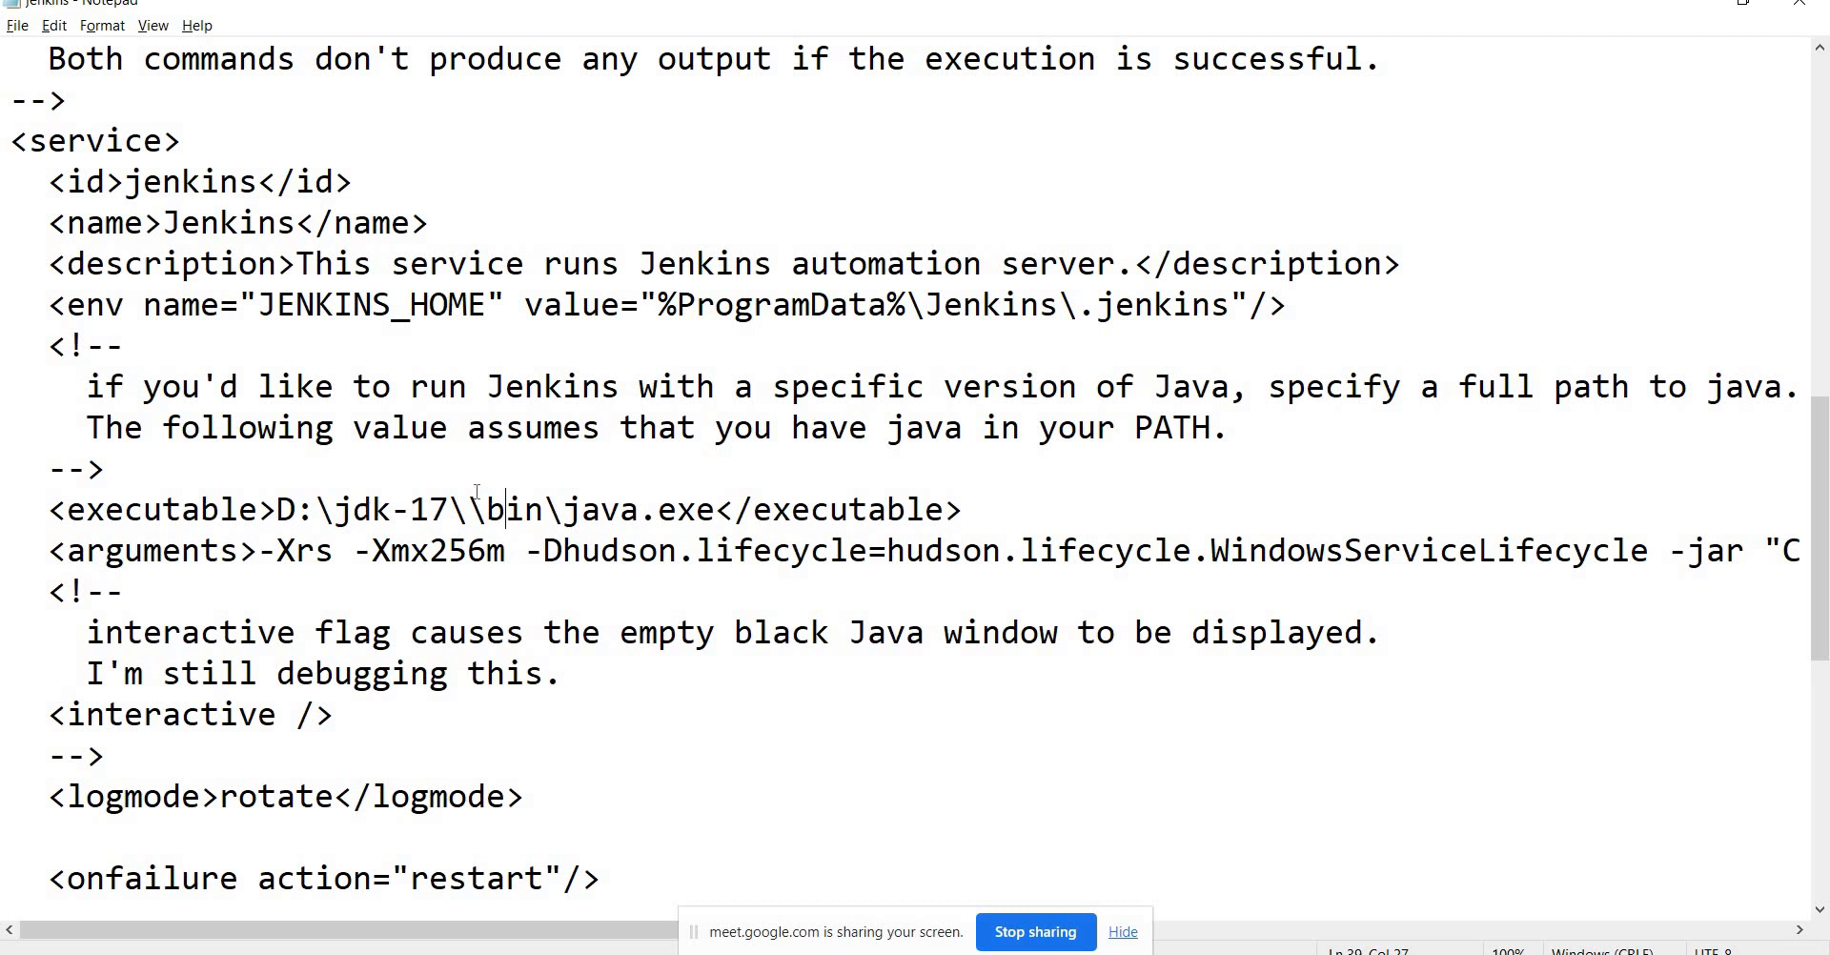
{"action": "key", "text": "Left"}
{"action": "key", "text": "Left"}
{"action": "key", "text": "BackSpace"}
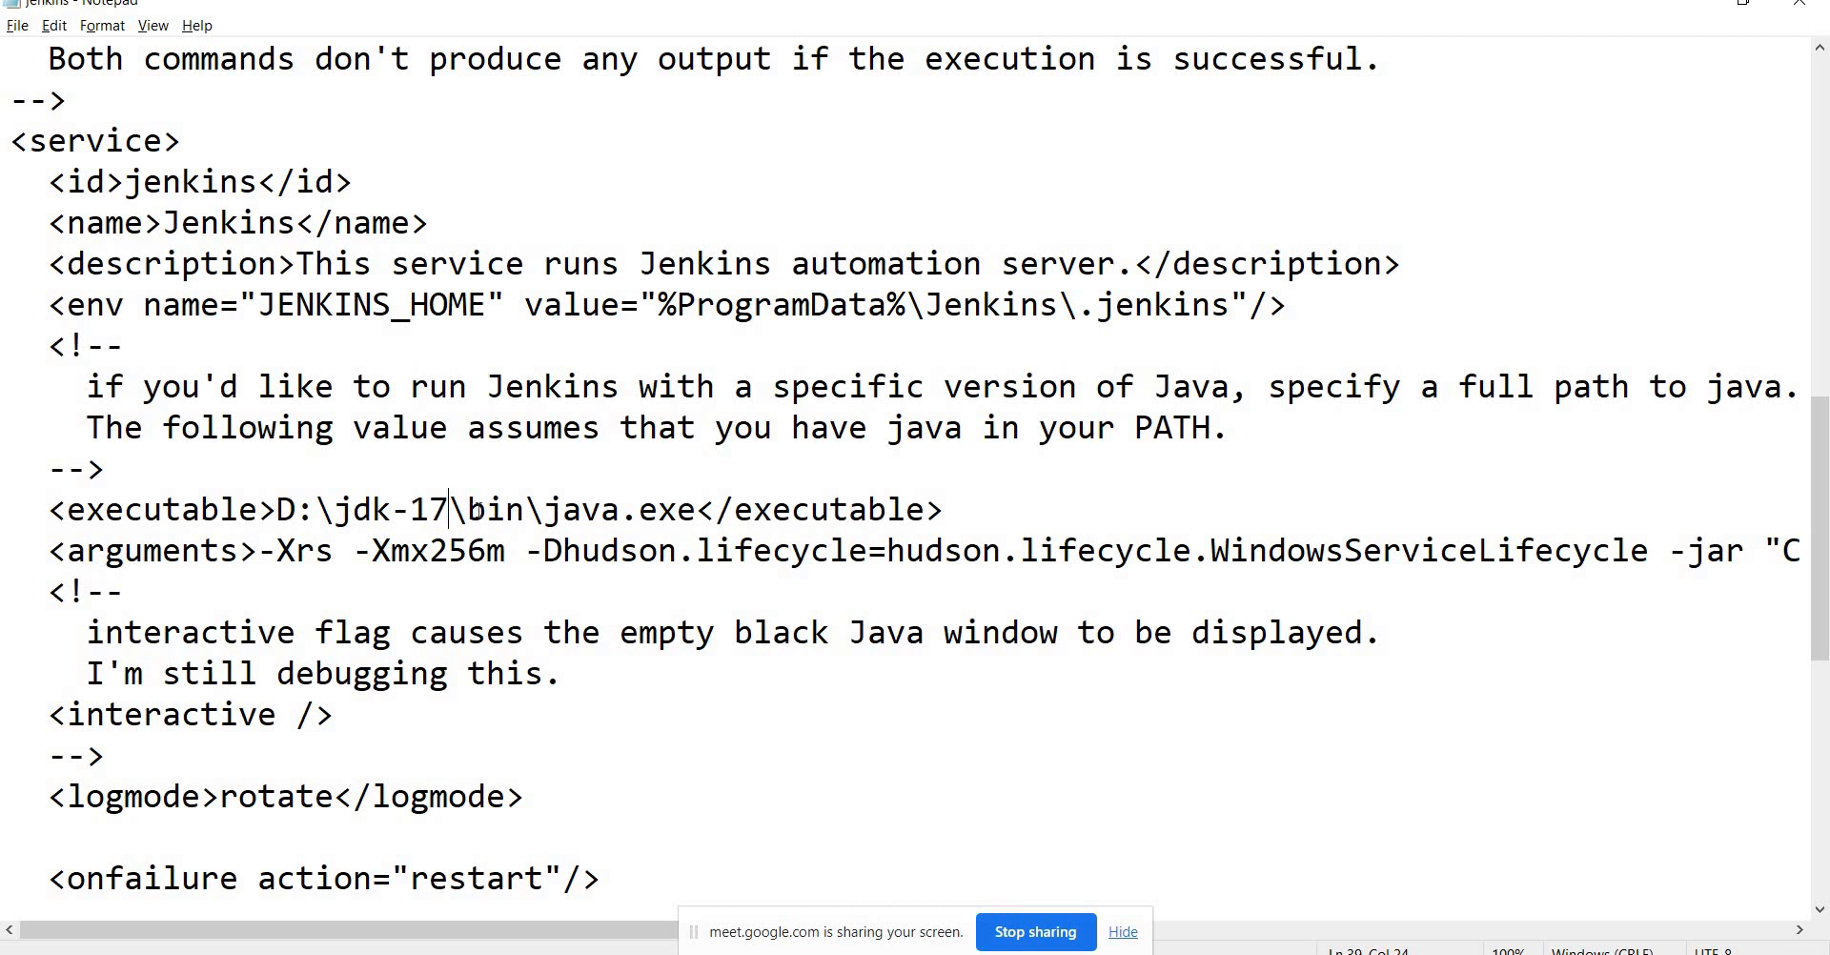
Select the start of the java.exe path on the executable line, then open Windows search.
{"action": "key", "text": "Left"}
{"action": "key", "text": "Left"}
{"action": "key", "text": "Left"}
{"action": "key", "text": "Left"}
{"action": "key", "text": "Left"}
{"action": "key", "text": "Left"}
{"action": "key", "text": "Down"}
{"action": "key", "text": "Down"}
{"action": "key", "text": "Up"}
{"action": "key", "text": "Right"}
{"action": "key", "text": "Right"}
{"action": "key", "text": "Up"}
{"action": "key", "text": "Right"}
{"action": "key", "text": "Right"}
{"action": "key", "text": "Right"}
{"action": "key", "text": "Right"}
{"action": "key", "text": "Right"}
{"action": "key", "text": "Right"}
{"action": "key", "text": "shift+Right"}
{"action": "key", "text": "shift+Right"}
{"action": "key", "text": "shift+Right"}
{"action": "key", "text": "shift+Right"}
{"action": "key", "text": "shift+Right"}
{"action": "key", "text": "shift+Right"}
{"action": "key", "text": "shift+Right"}
{"action": "key", "text": "shift+Right"}
{"action": "key", "text": "shift+Right"}
{"action": "key", "text": "shift+Right"}
{"action": "key", "text": "shift+Right"}
{"action": "key", "text": "shift+Right"}
{"action": "key", "text": "shift+Right"}
{"action": "key", "text": "shift+Right"}
{"action": "key", "text": "shift+Right"}
{"action": "key", "text": "shift+Right"}
{"action": "key", "text": "shift+Right"}
{"action": "key", "text": "shift+Right"}
{"action": "key", "text": "shift+Right"}
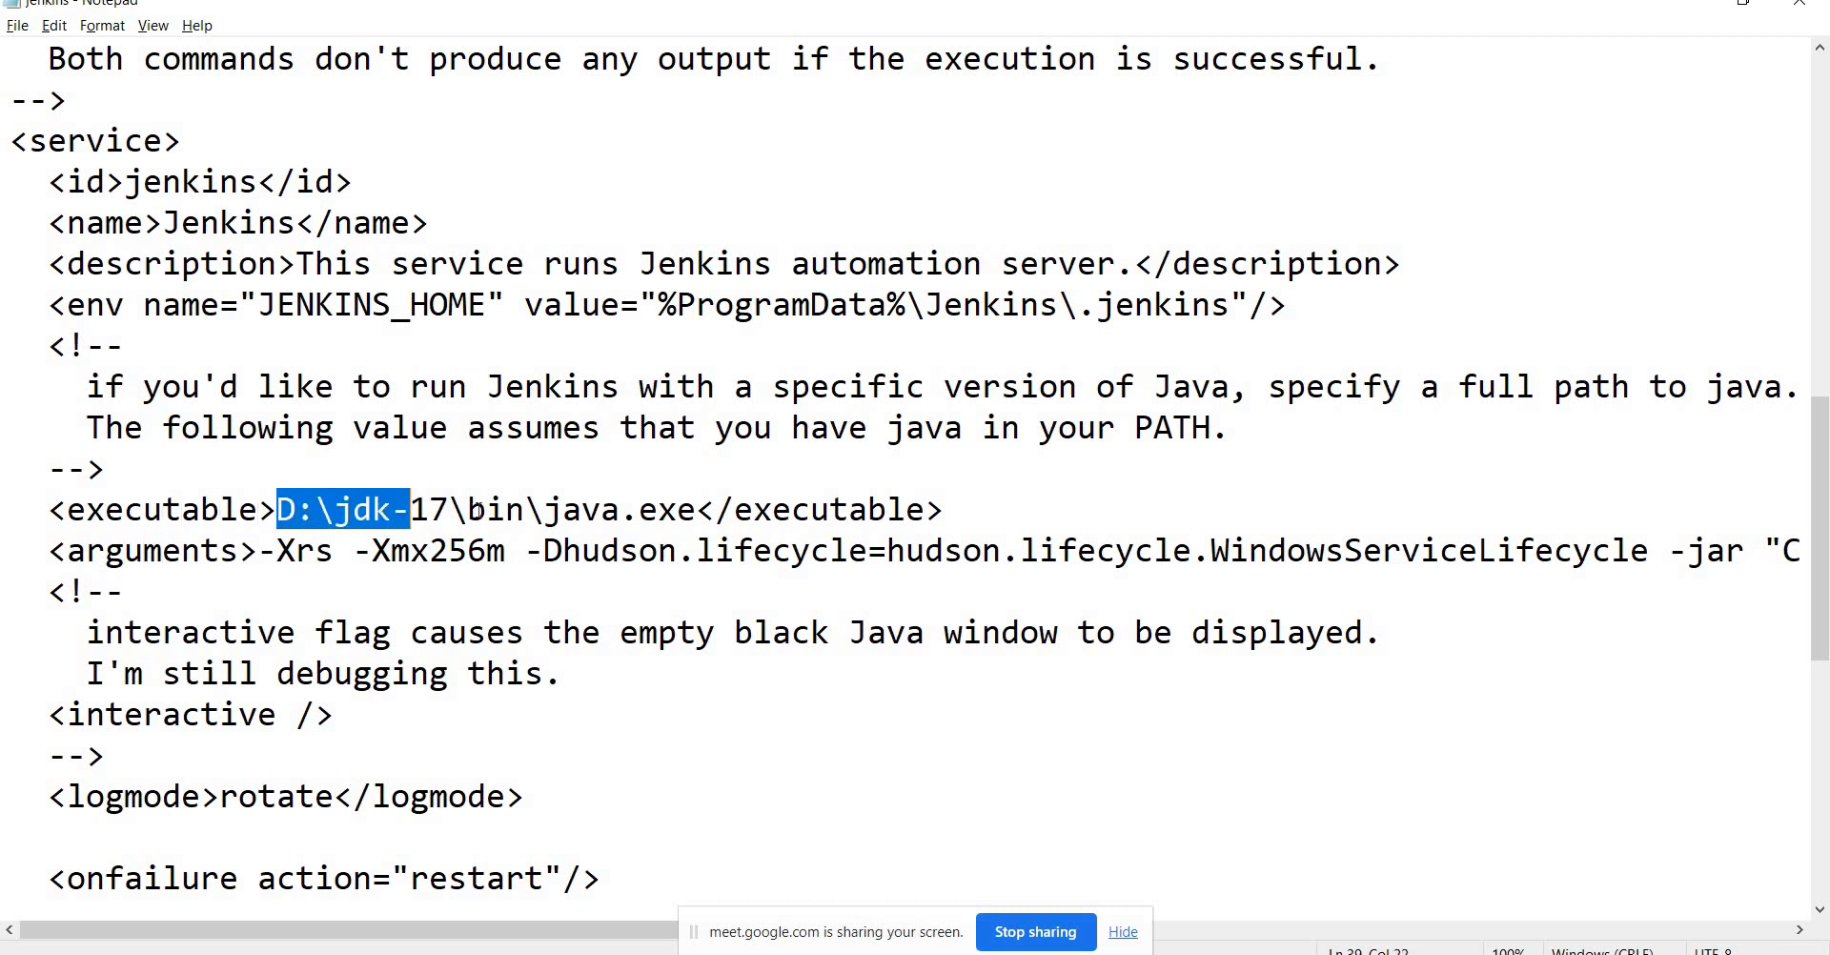
{"action": "key", "text": "shift+Right"}
{"action": "key", "text": "shift+Right"}
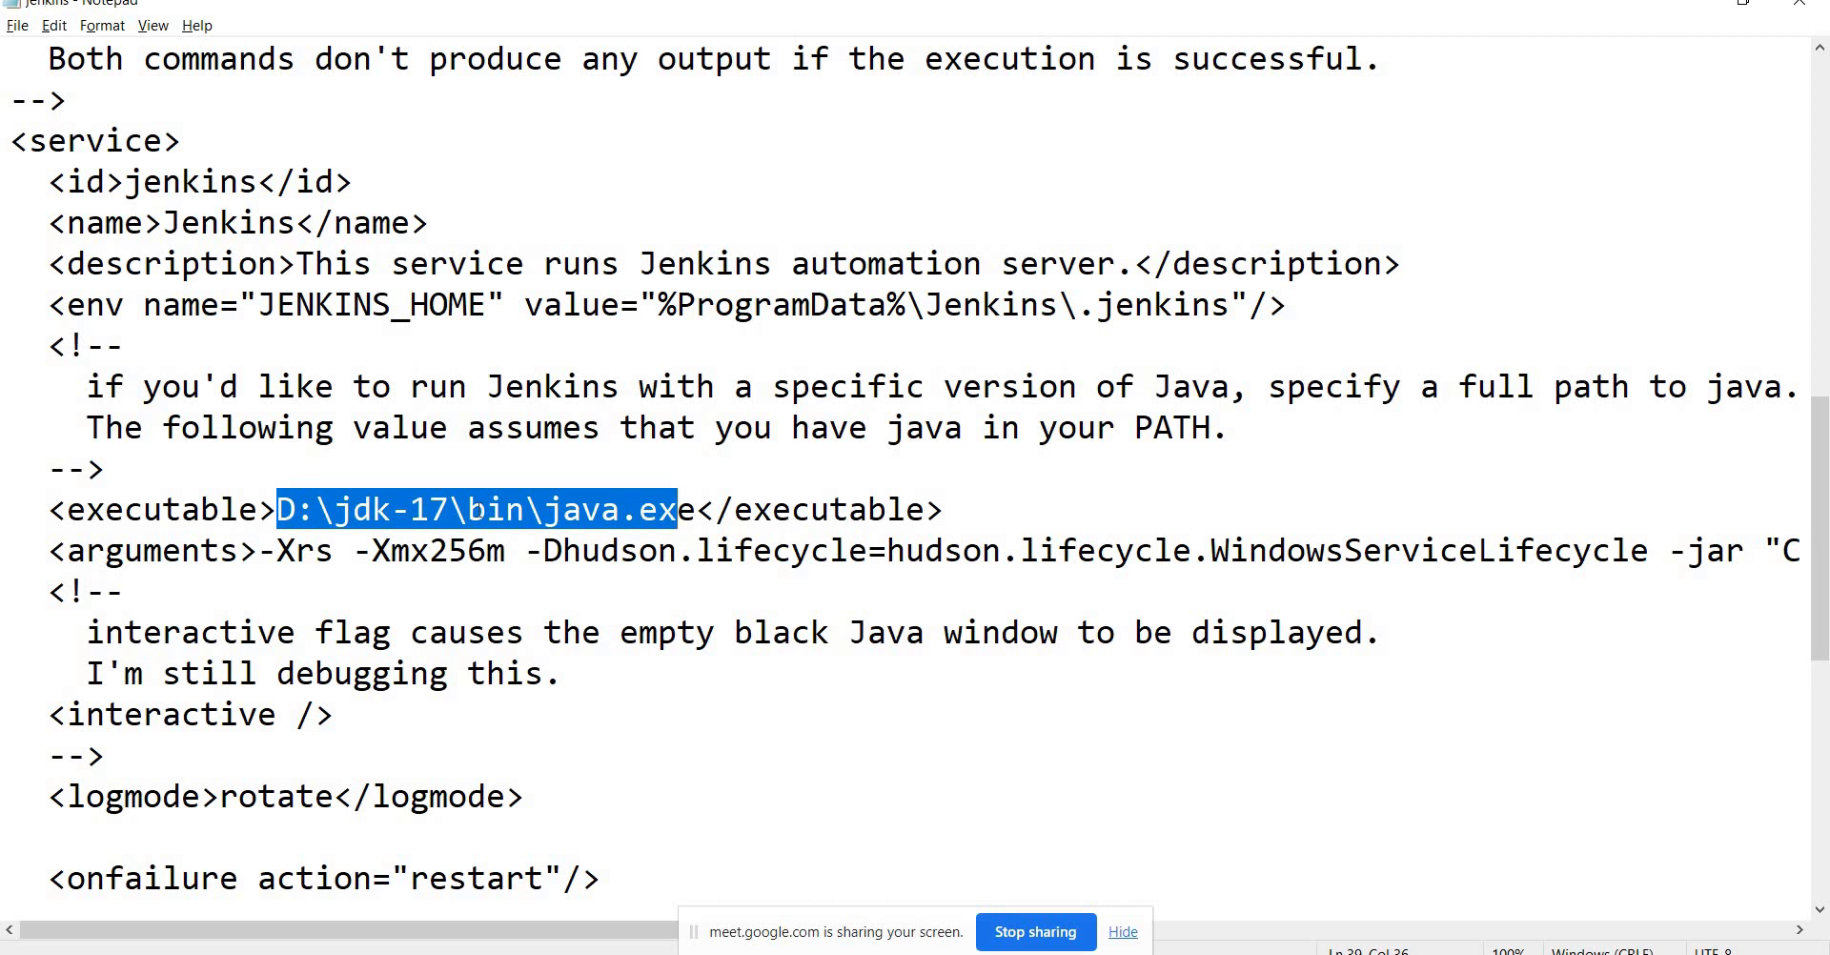
{"action": "key", "text": "super"}
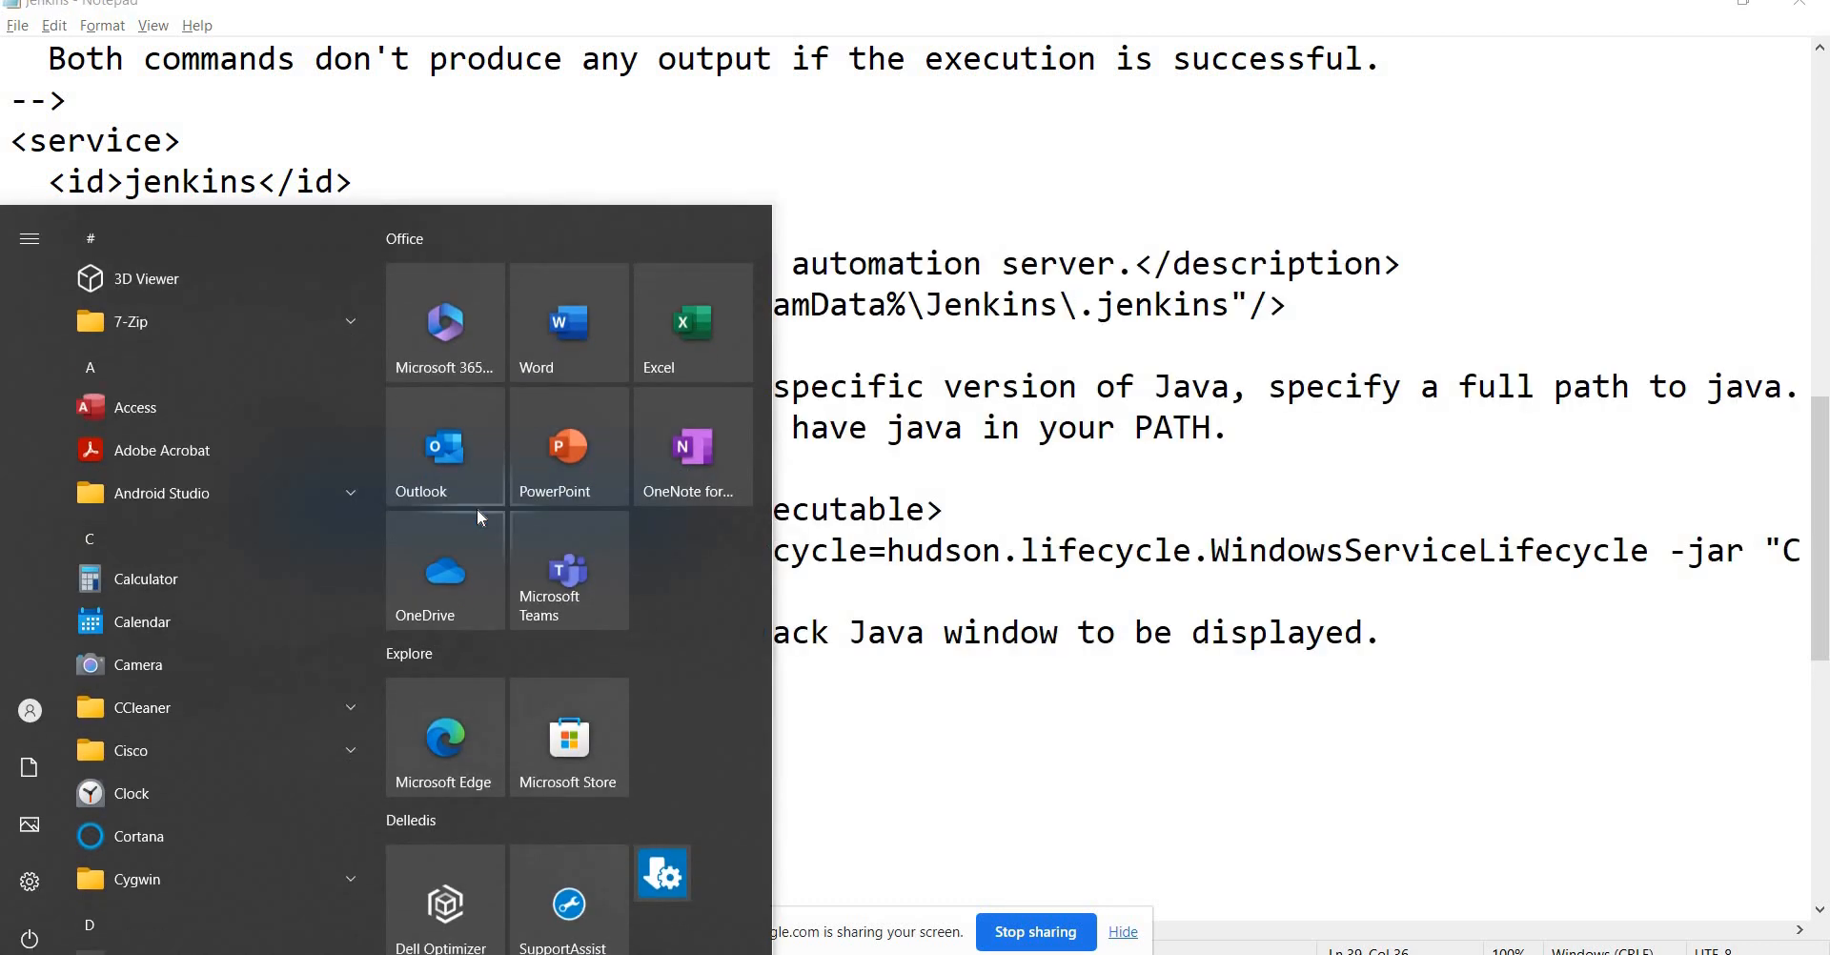
Launch Command Prompt with cmd and type java.
{"action": "type", "text": "cm"}
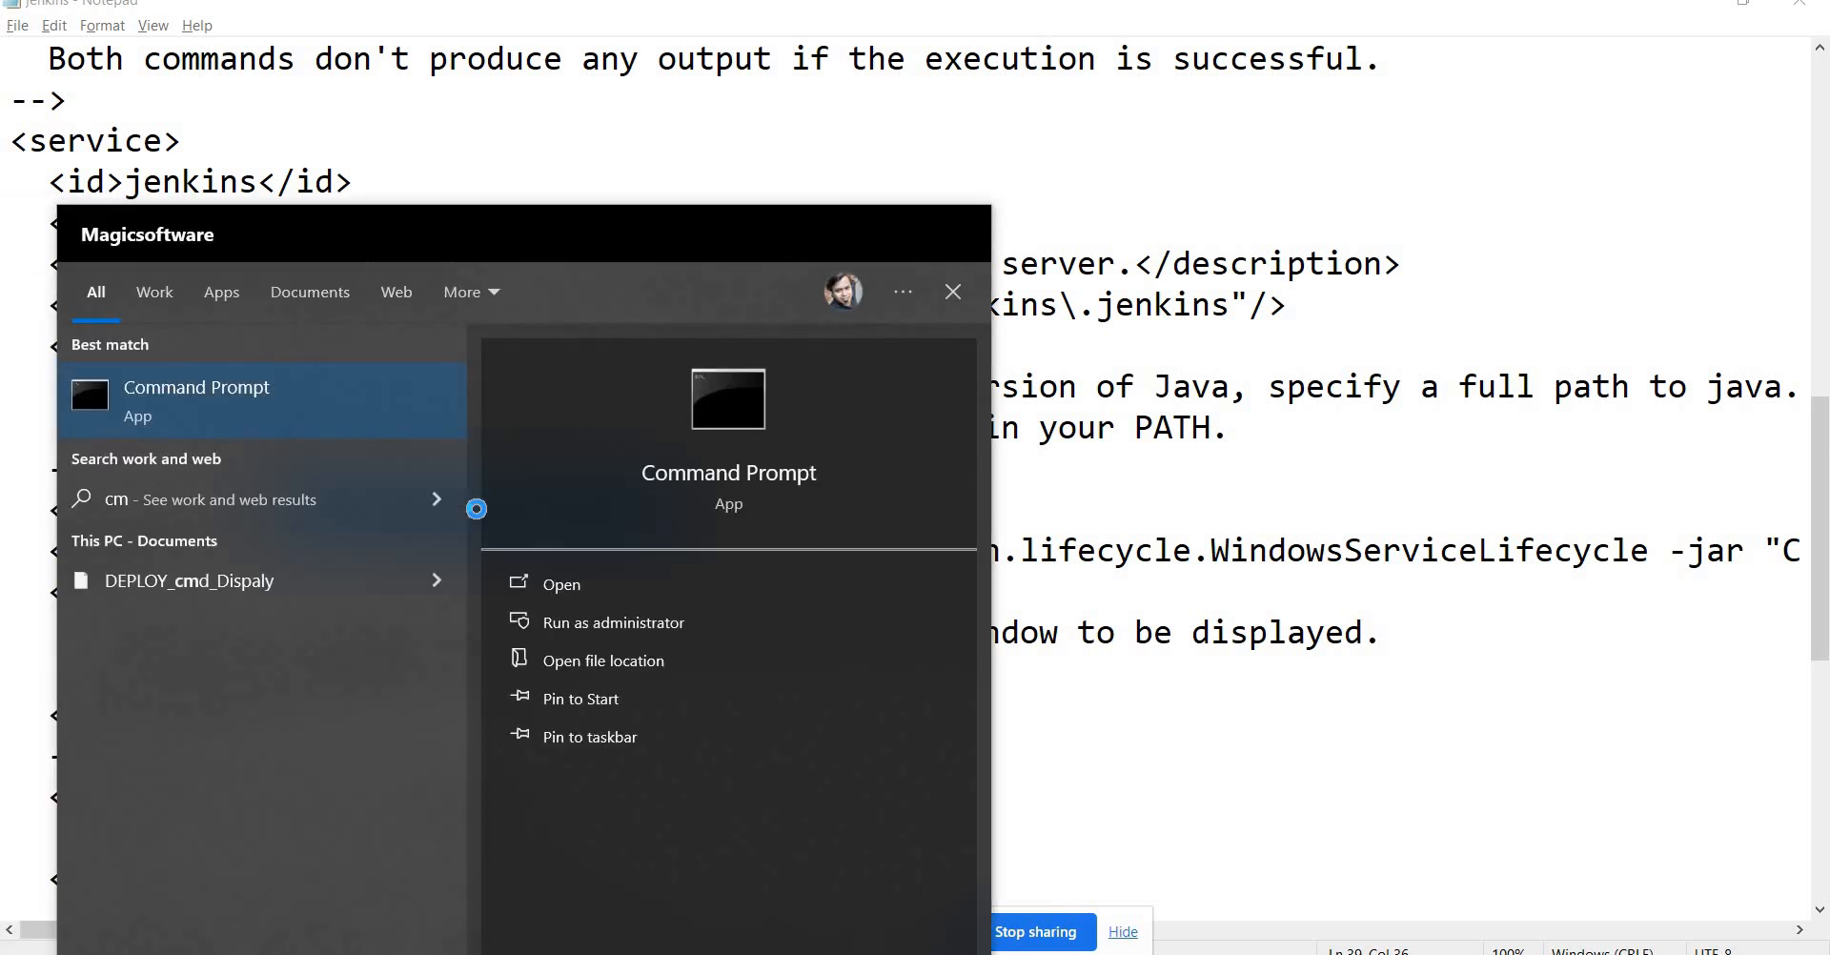
{"action": "type", "text": "d"}
{"action": "key", "text": "Return"}
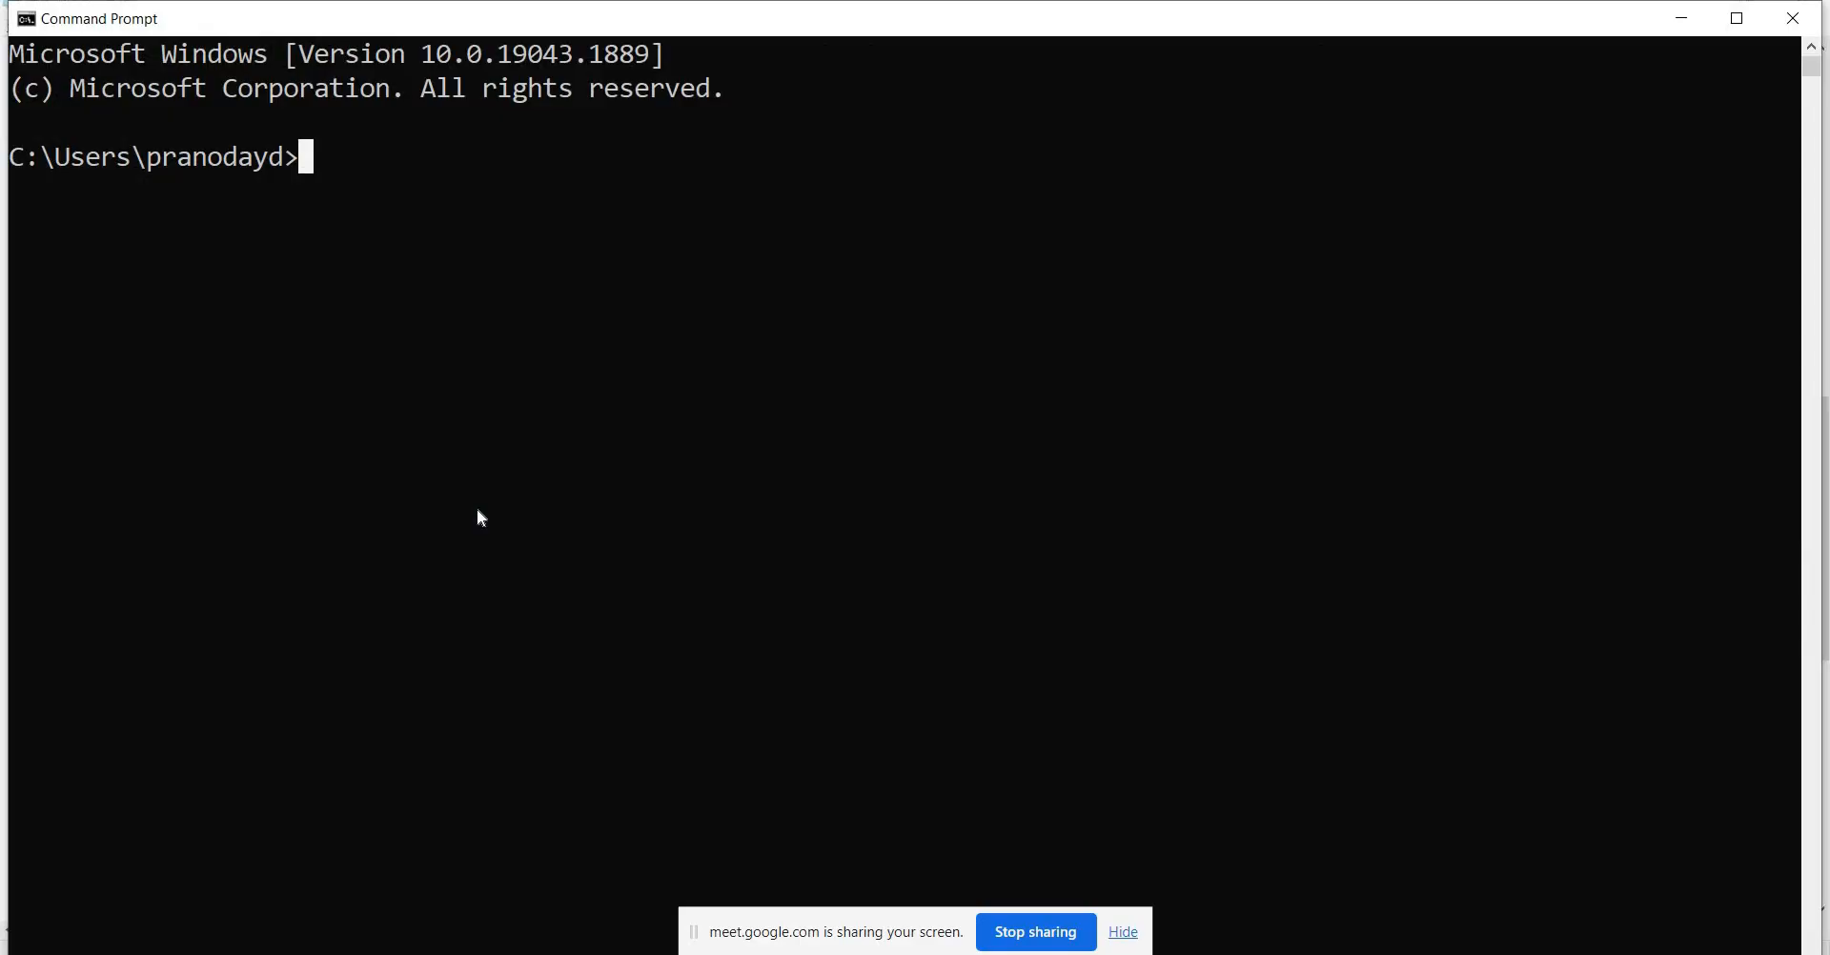
{"action": "type", "text": "java"}
In Notepad's <arguments> line, step past -Xrs -Xmx256m and select the -jar option.
{"action": "key", "text": "alt+Tab"}
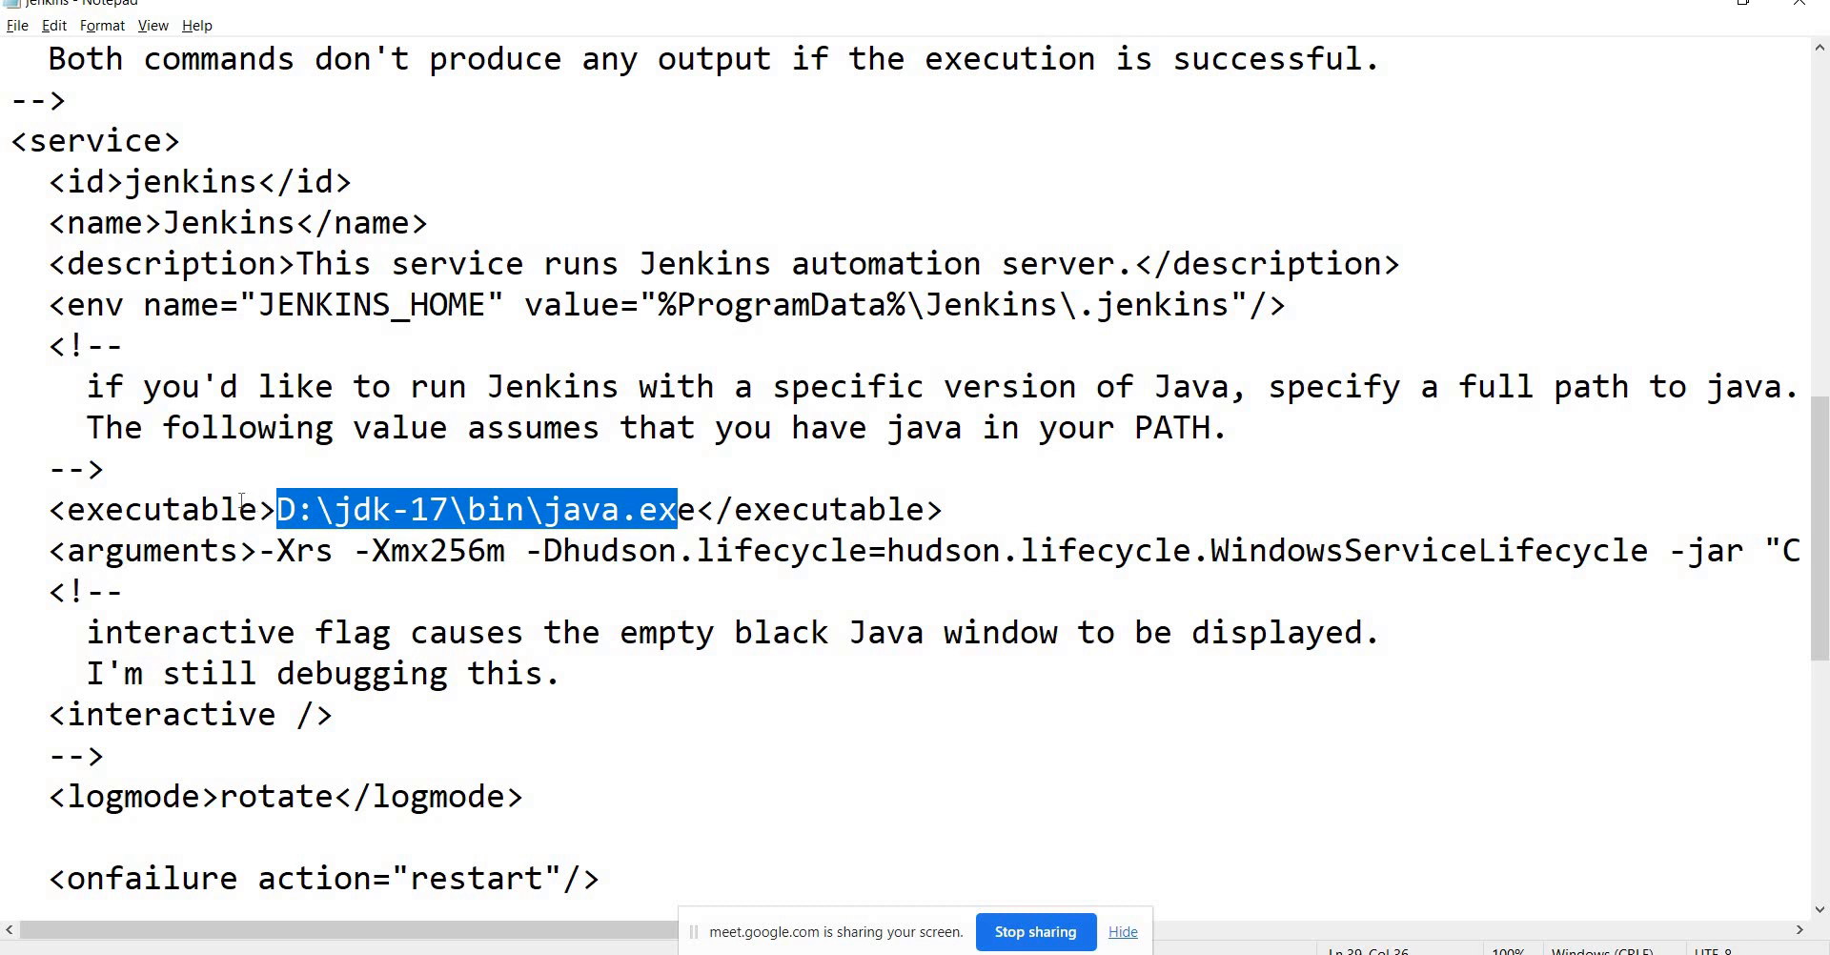
{"action": "left_click_drag", "start_coordinate": [277, 551], "coordinate": [511, 551]}
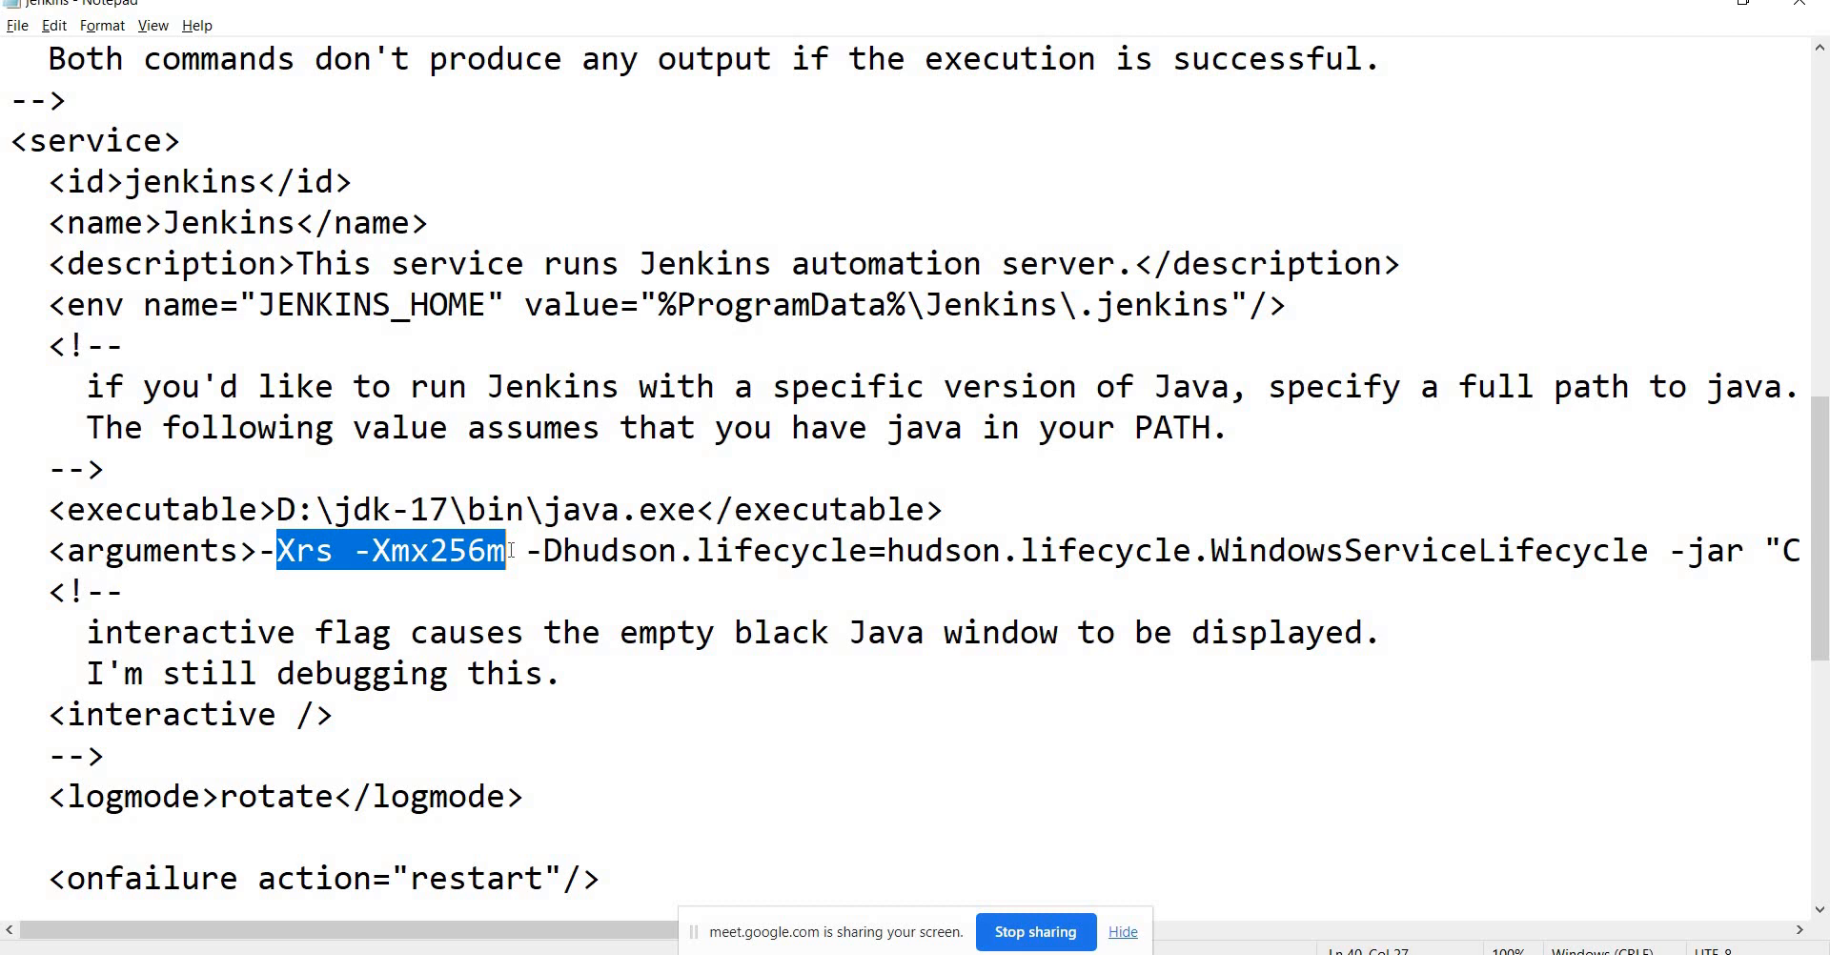
{"action": "left_click", "coordinate": [510, 551]}
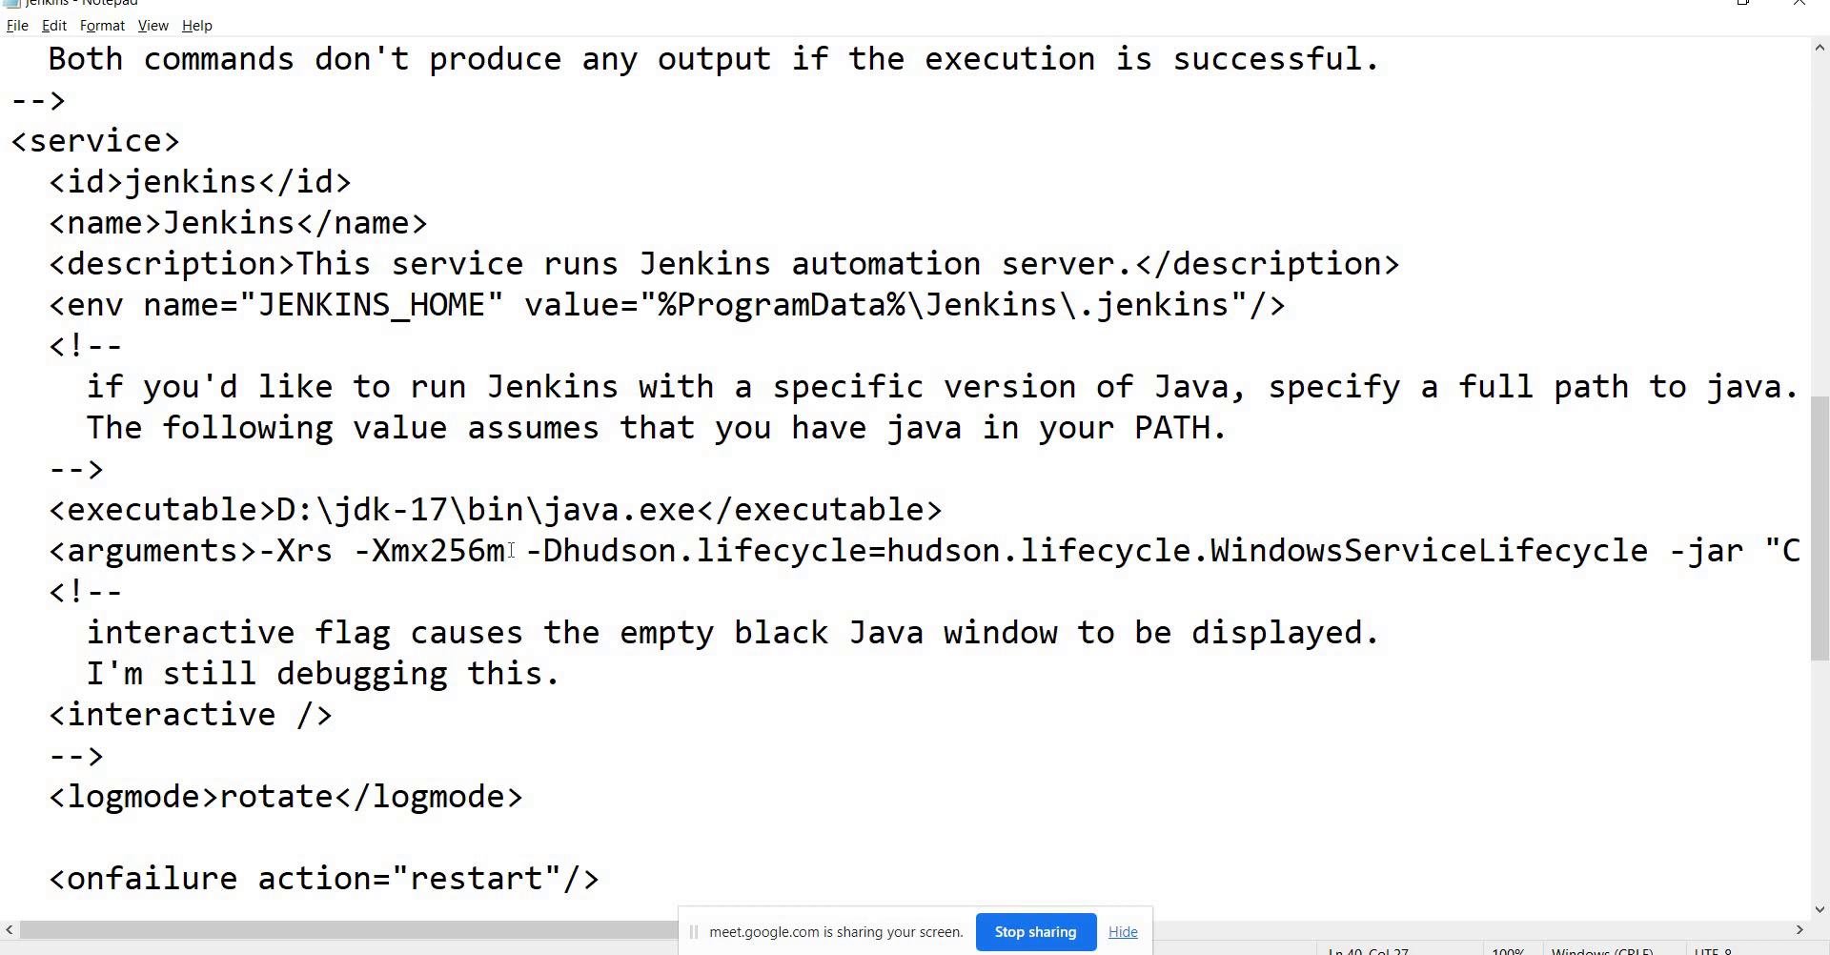
{"action": "key", "text": "shift+Left"}
{"action": "key", "text": "shift+Left"}
{"action": "key", "text": "shift+Left"}
{"action": "key", "text": "shift+Left"}
{"action": "key", "text": "shift+Left"}
{"action": "key", "text": "shift+Left"}
{"action": "key", "text": "shift+Left"}
{"action": "key", "text": "shift+Left"}
{"action": "key", "text": "shift+Left"}
{"action": "key", "text": "shift+Left"}
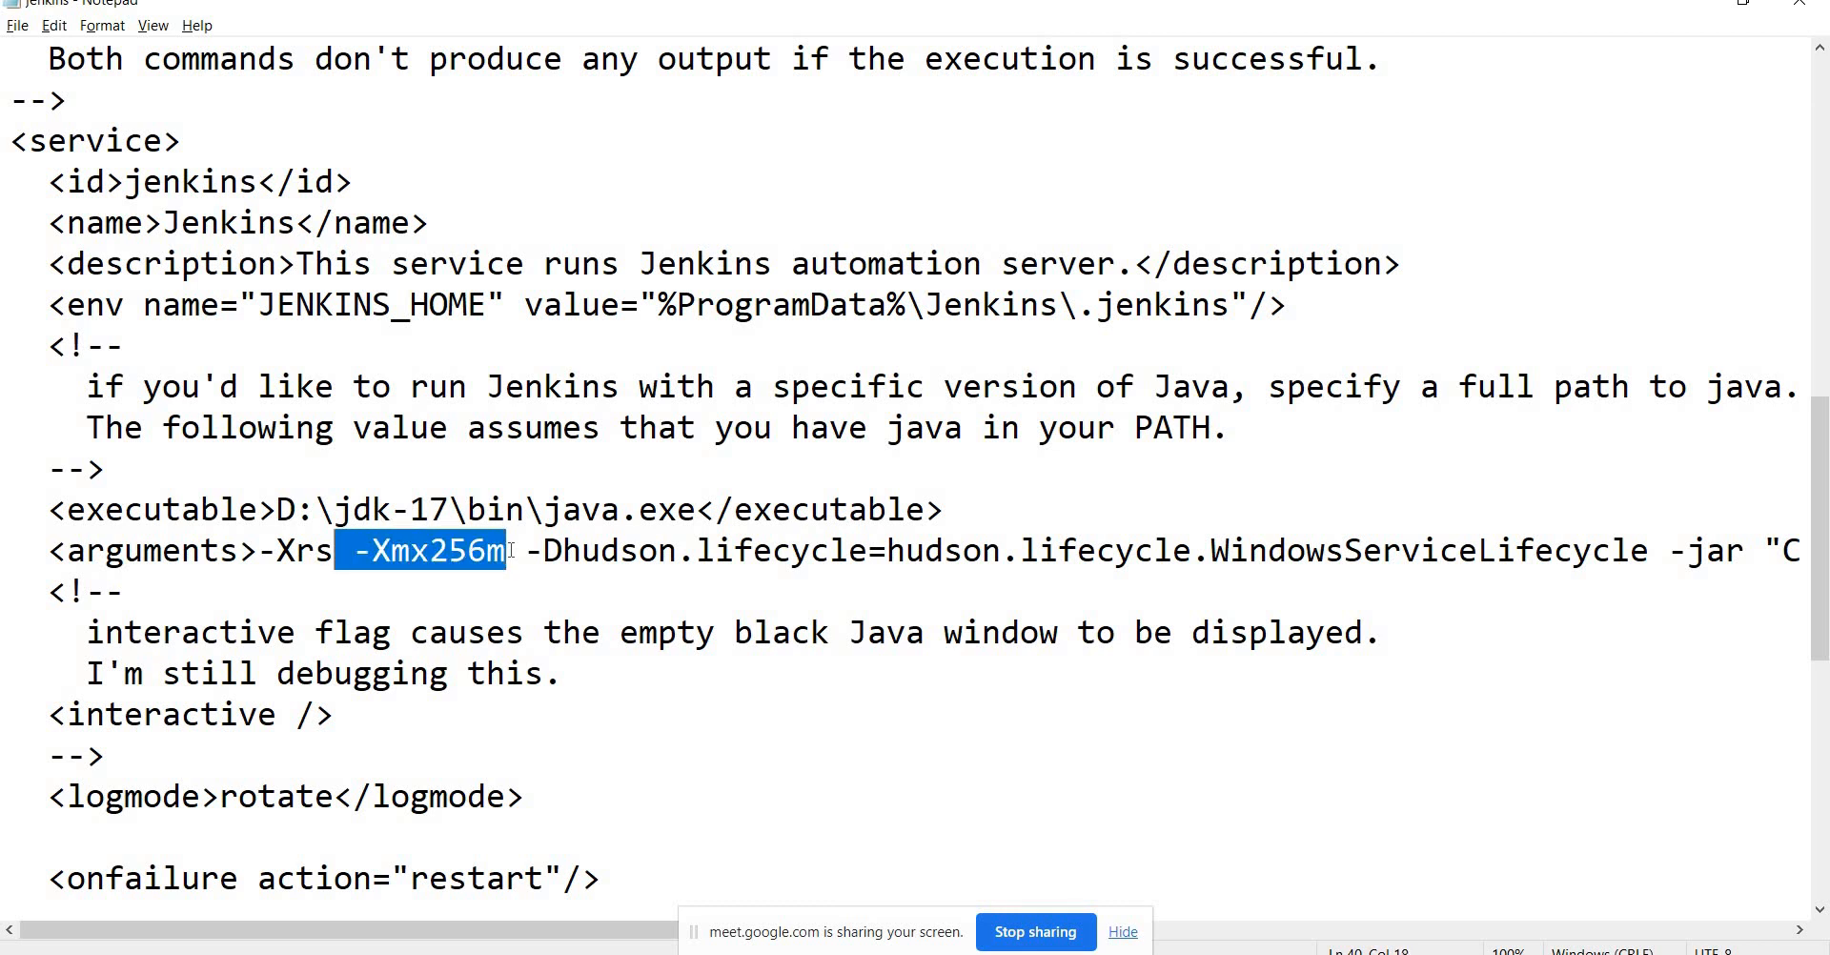
{"action": "key", "text": "shift+Left"}
{"action": "key", "text": "shift+Left"}
{"action": "key", "text": "shift+Left"}
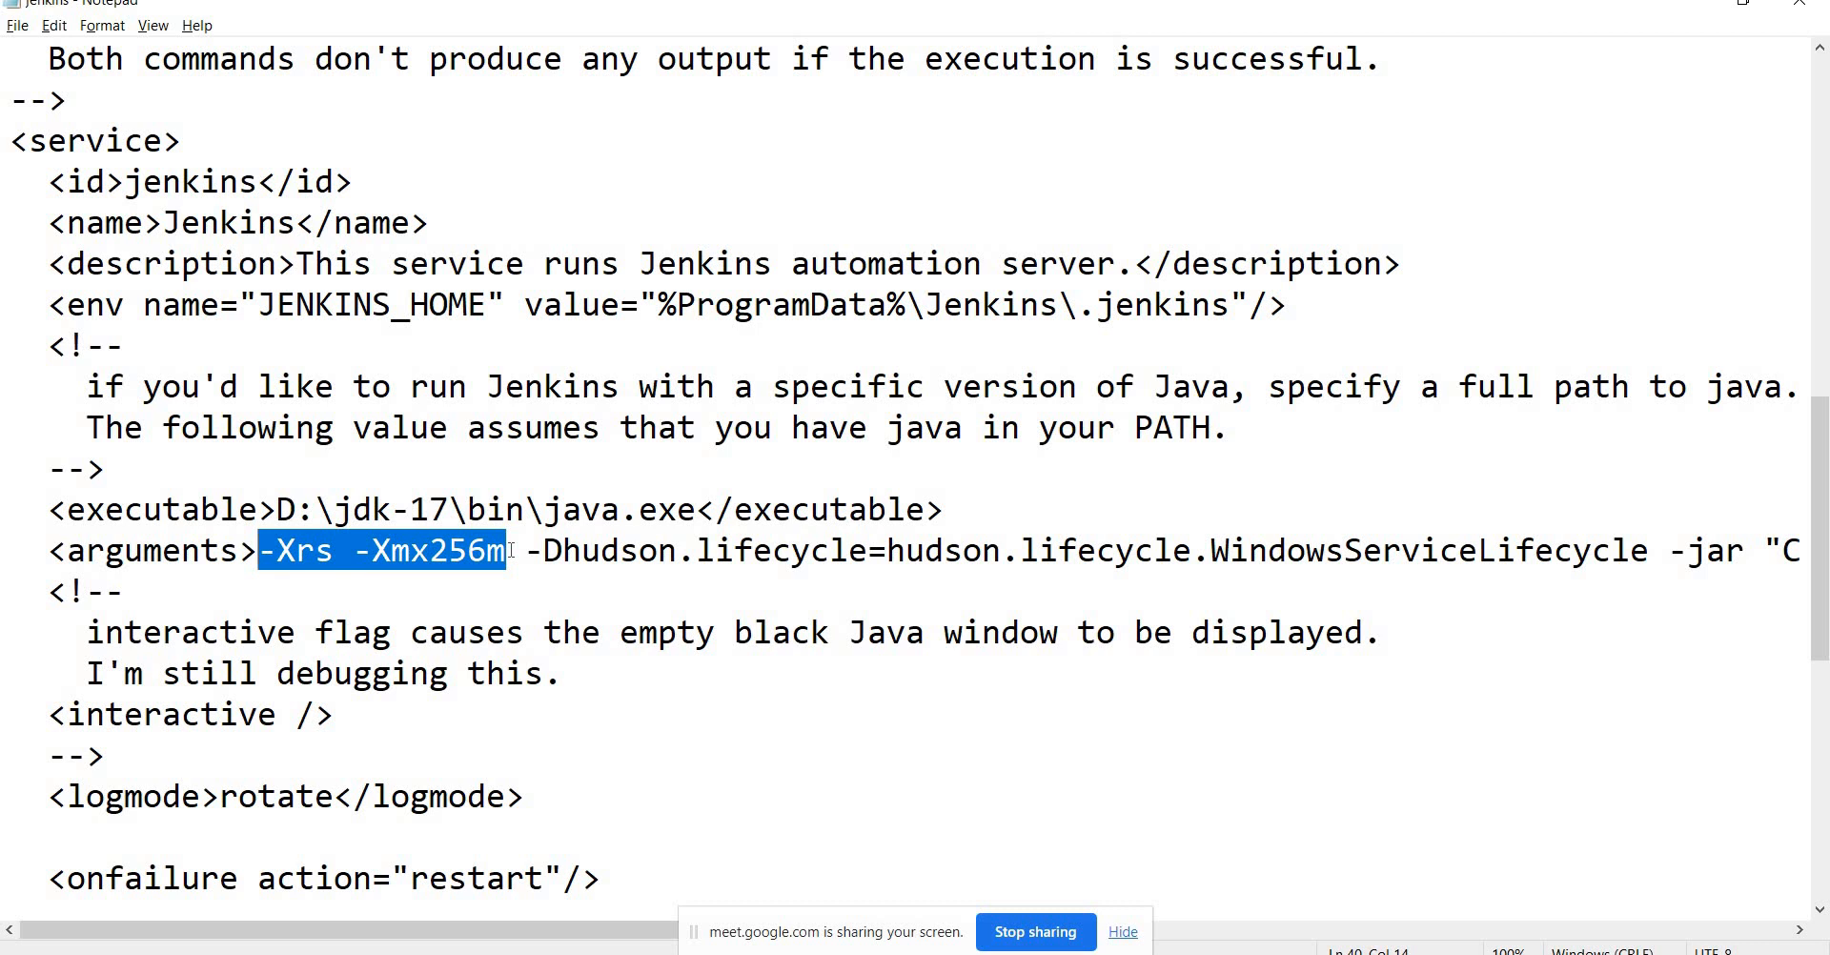
{"action": "key", "text": "Right"}
{"action": "key", "text": "Right"}
{"action": "key", "text": "Right"}
{"action": "key", "text": "Right"}
{"action": "key", "text": "Right"}
{"action": "key", "text": "Right"}
{"action": "key", "text": "Right"}
{"action": "key", "text": "Left"}
{"action": "key", "text": "Left"}
{"action": "key", "text": "Left"}
{"action": "key", "text": "Left"}
{"action": "key", "text": "Left"}
{"action": "key", "text": "Left"}
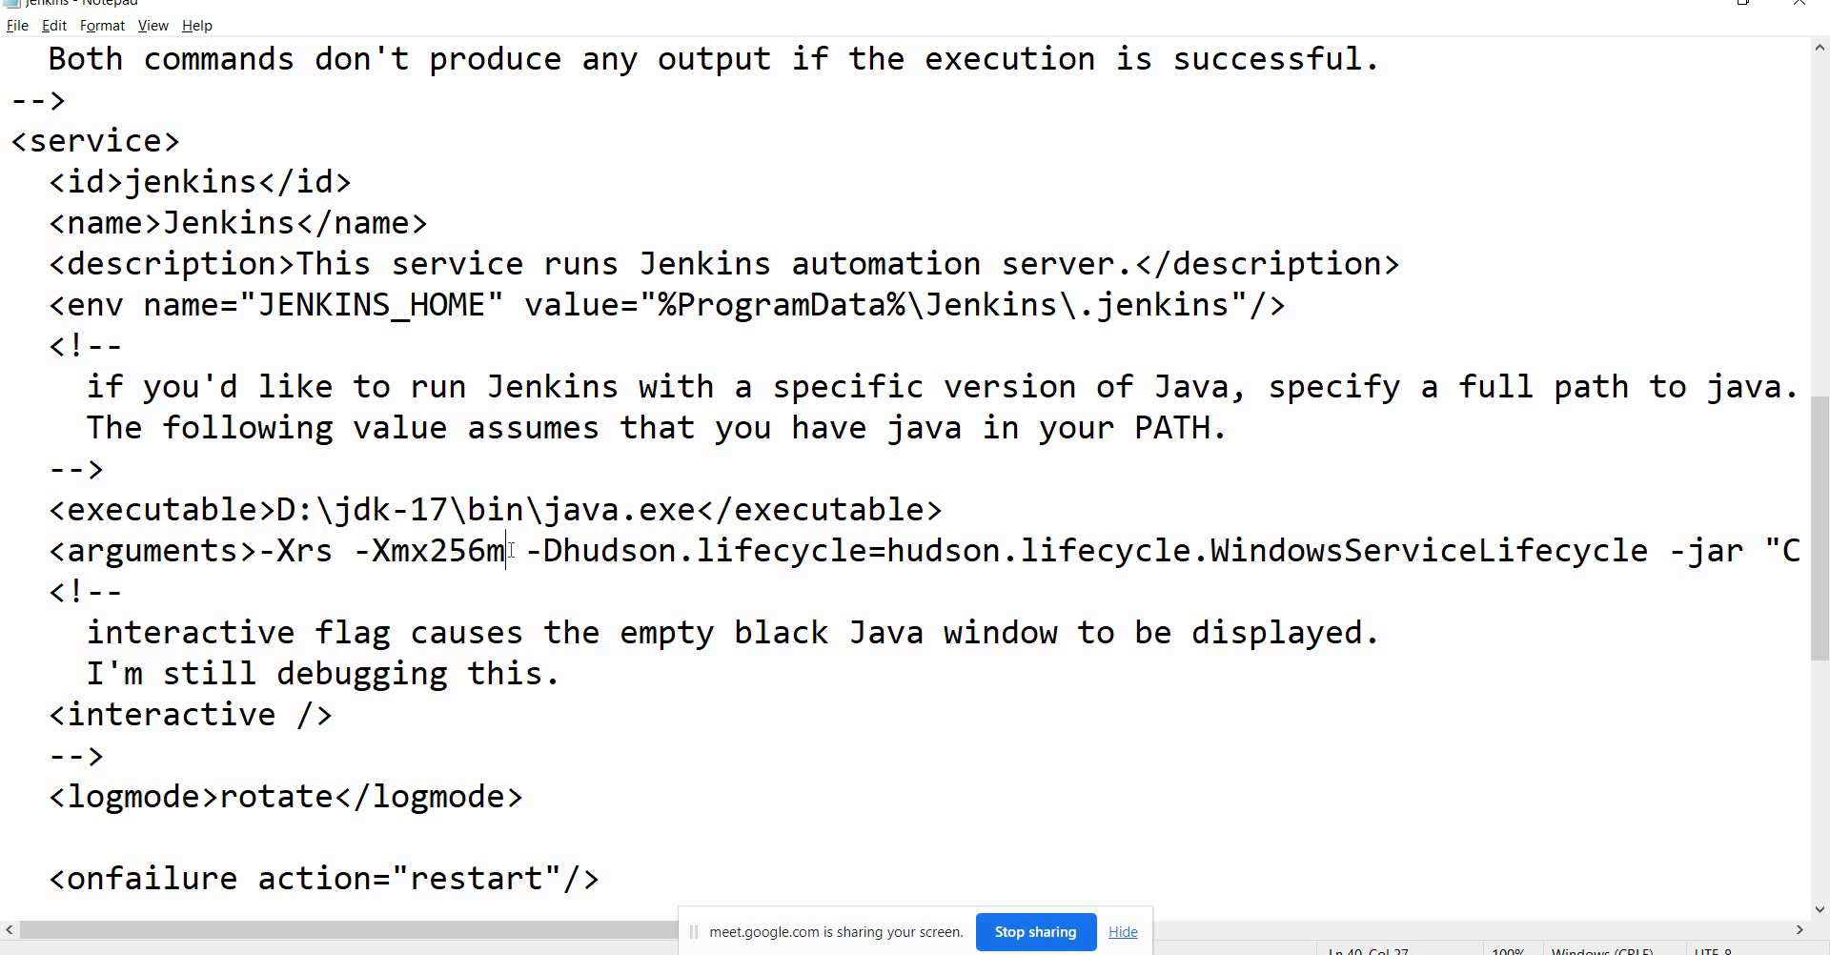
{"action": "key", "text": "shift+Left"}
{"action": "key", "text": "shift+Left"}
{"action": "key", "text": "shift+Left"}
{"action": "key", "text": "shift+Left"}
{"action": "key", "text": "shift+Left"}
{"action": "key", "text": "shift+Left"}
{"action": "key", "text": "shift+Left"}
{"action": "key", "text": "shift+Left"}
{"action": "key", "text": "shift+Left"}
{"action": "key", "text": "shift+Left"}
{"action": "key", "text": "shift+Left"}
{"action": "key", "text": "shift+Left"}
{"action": "key", "text": "shift+Left"}
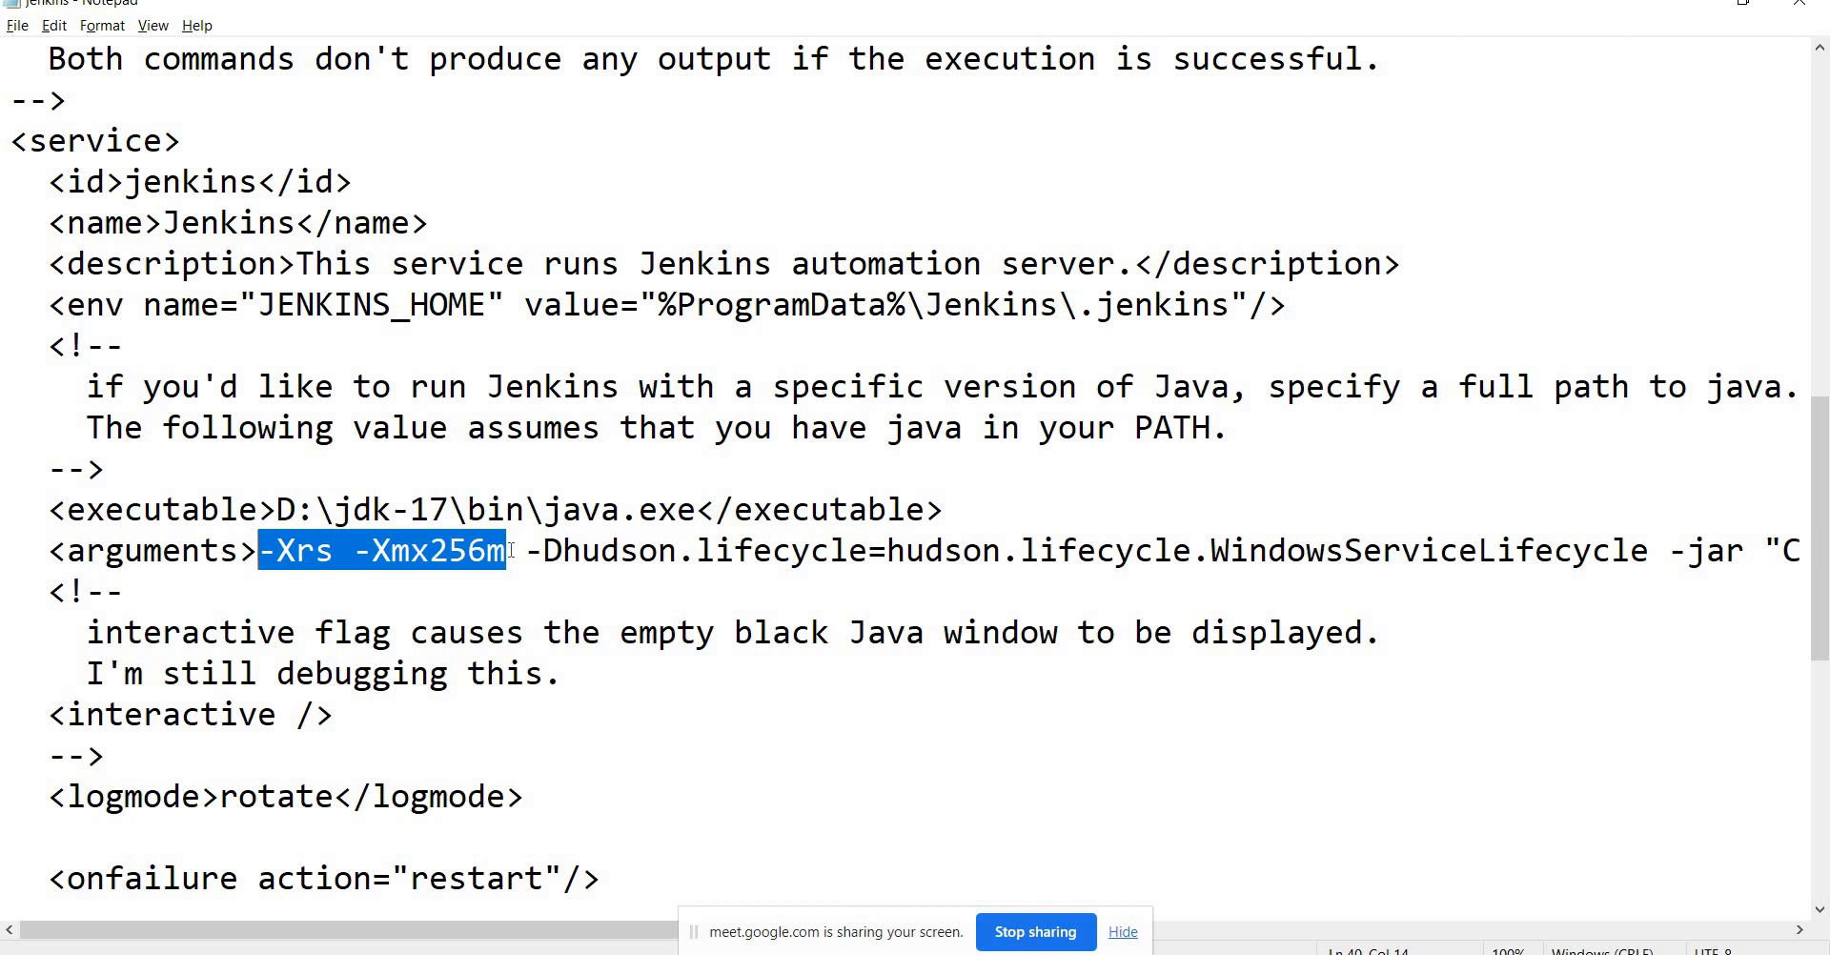
{"action": "key", "text": "Right"}
{"action": "key", "text": "Right"}
{"action": "key", "text": "Right"}
{"action": "key", "text": "Right"}
{"action": "key", "text": "Right"}
{"action": "key", "text": "Right"}
{"action": "key", "text": "Right"}
{"action": "key", "text": "Right"}
{"action": "key", "text": "Right"}
{"action": "key", "text": "Right"}
{"action": "key", "text": "Right"}
{"action": "key", "text": "Right"}
{"action": "key", "text": "Right"}
{"action": "key", "text": "Right"}
{"action": "key", "text": "Right"}
{"action": "key", "text": "Right"}
{"action": "key", "text": "Right"}
{"action": "key", "text": "Right"}
{"action": "key", "text": "Right"}
{"action": "key", "text": "Right"}
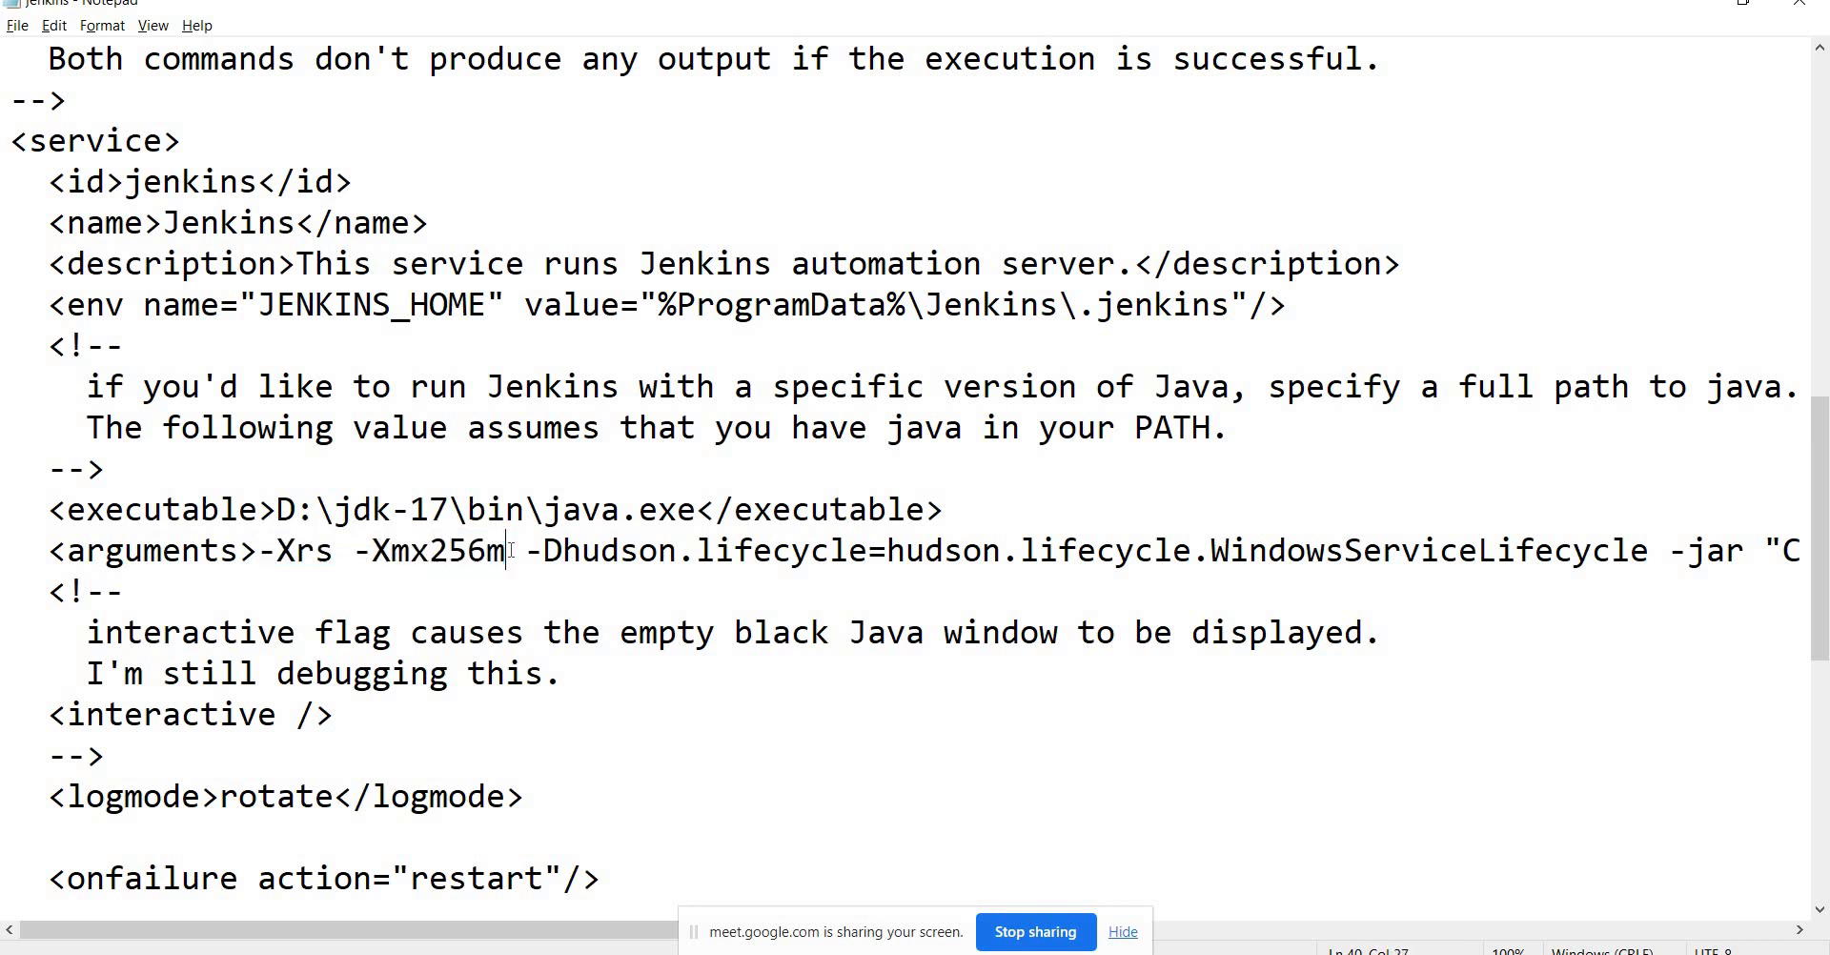
{"action": "key", "text": "Right"}
{"action": "key", "text": "Right"}
{"action": "key", "text": "Right"}
{"action": "key", "text": "Right"}
{"action": "key", "text": "Right"}
{"action": "key", "text": "Right"}
{"action": "key", "text": "Right"}
{"action": "key", "text": "Right"}
{"action": "key", "text": "Right"}
{"action": "key", "text": "Right"}
{"action": "key", "text": "Right"}
{"action": "key", "text": "Right"}
{"action": "key", "text": "Right"}
{"action": "key", "text": "Right"}
{"action": "key", "text": "Right"}
{"action": "key", "text": "Right"}
{"action": "key", "text": "Right"}
{"action": "key", "text": "Right"}
{"action": "key", "text": "Right"}
{"action": "key", "text": "Right"}
{"action": "key", "text": "Left"}
{"action": "key", "text": "Left"}
{"action": "key", "text": "Left"}
{"action": "key", "text": "Left"}
{"action": "key", "text": "Left"}
{"action": "key", "text": "Left"}
{"action": "key", "text": "Left"}
{"action": "key", "text": "Left"}
{"action": "key", "text": "Left"}
{"action": "key", "text": "Left"}
{"action": "key", "text": "Left"}
{"action": "key", "text": "Left"}
{"action": "key", "text": "Left"}
{"action": "key", "text": "Left"}
{"action": "key", "text": "Left"}
{"action": "key", "text": "Left"}
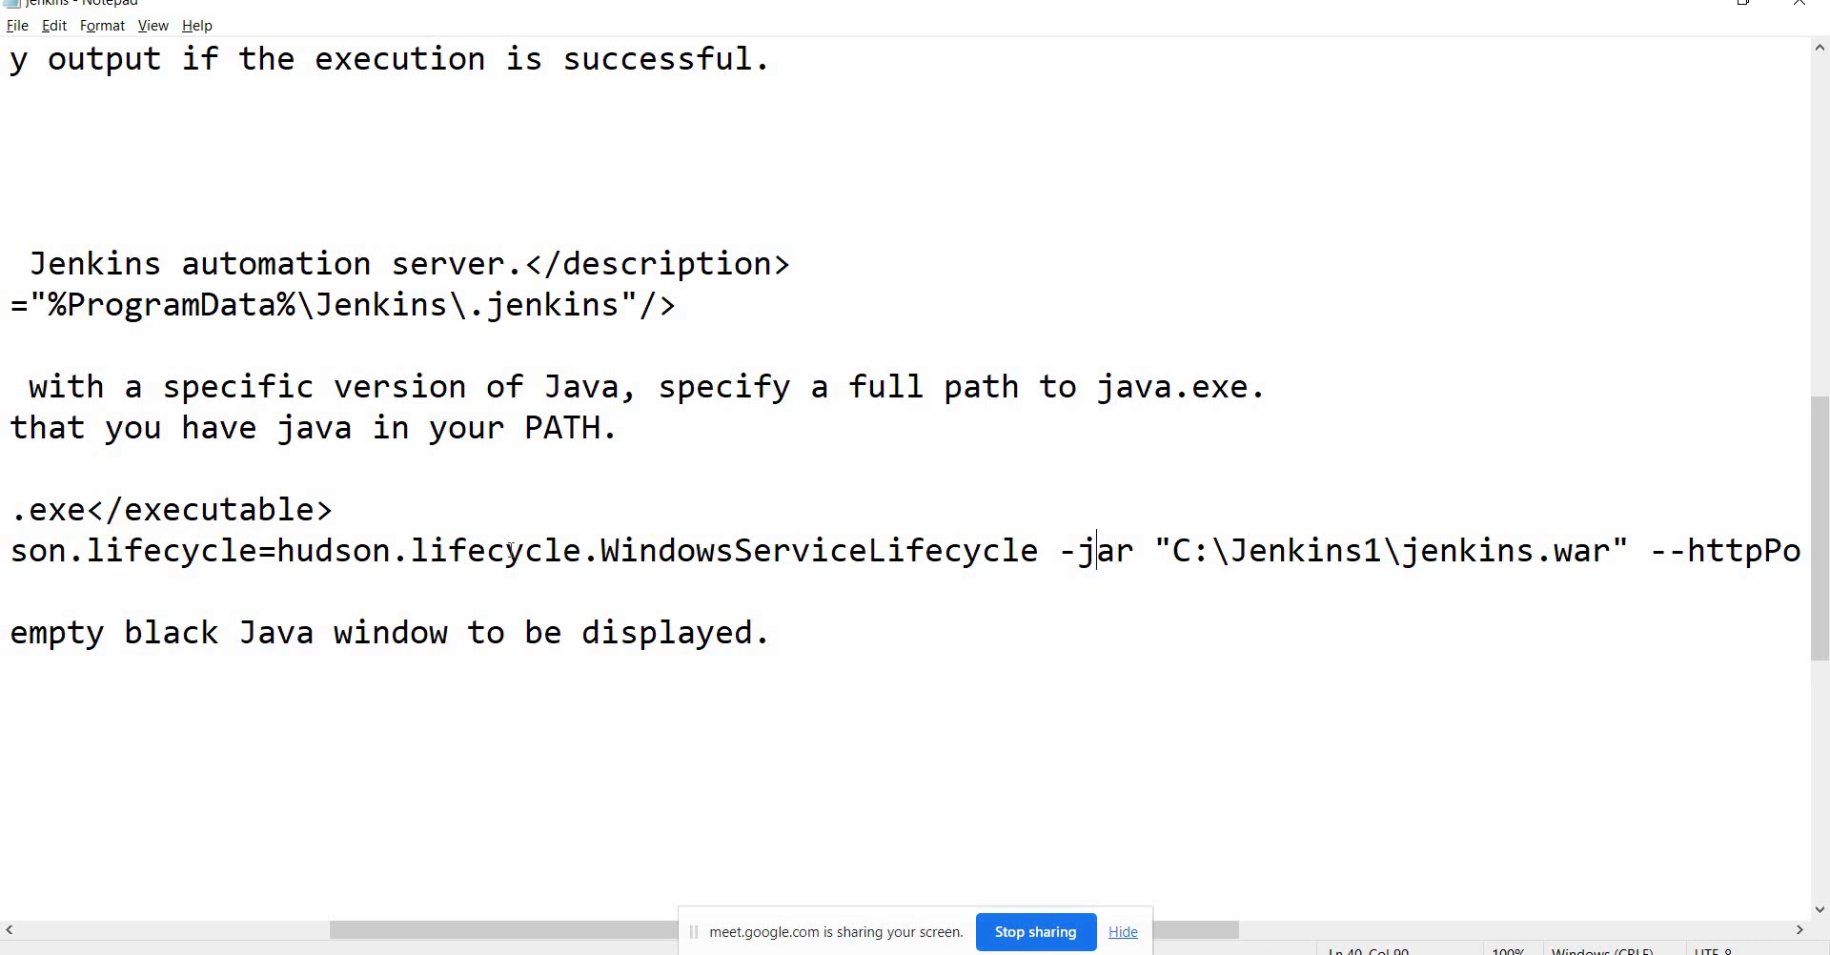
{"action": "key", "text": "shift+Right"}
{"action": "key", "text": "shift+Right"}
{"action": "key", "text": "shift+Right"}
{"action": "key", "text": "shift+Right"}
{"action": "key", "text": "ctrl+c"}
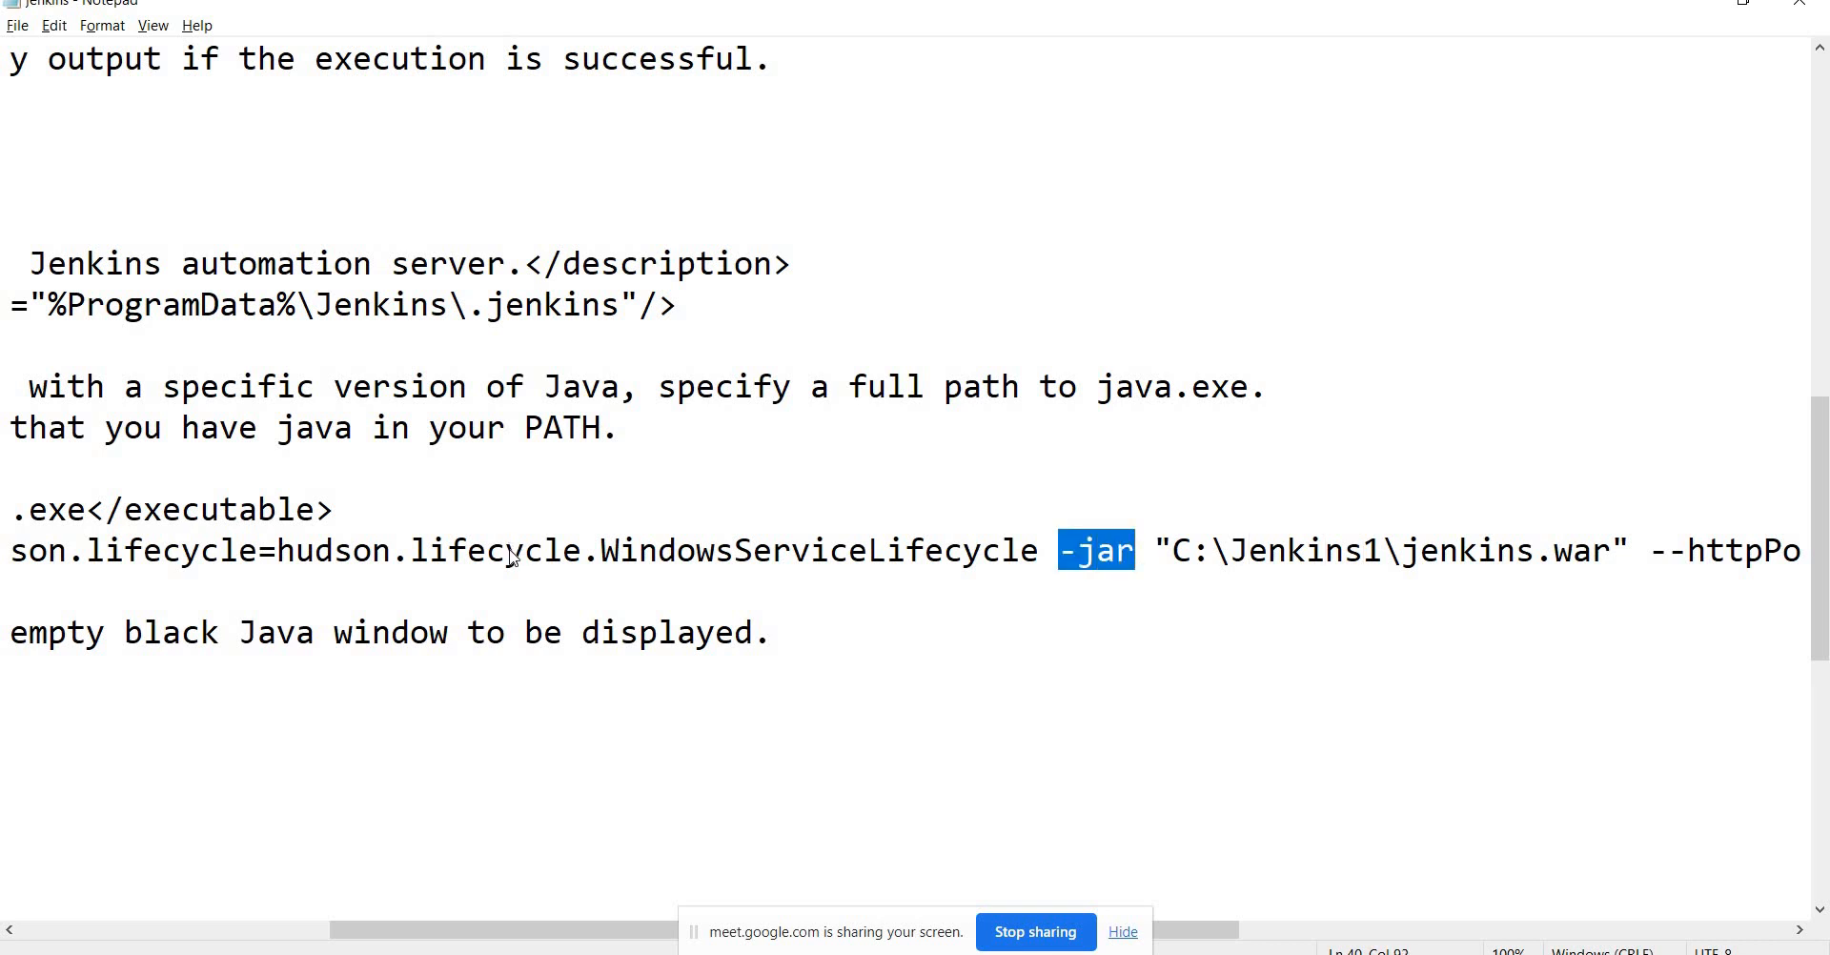
Paste -jar after java in Command Prompt, then begin selecting the jar path in Notepad.
{"action": "key", "text": "alt+Tab"}
{"action": "key", "text": "ctrl+v"}
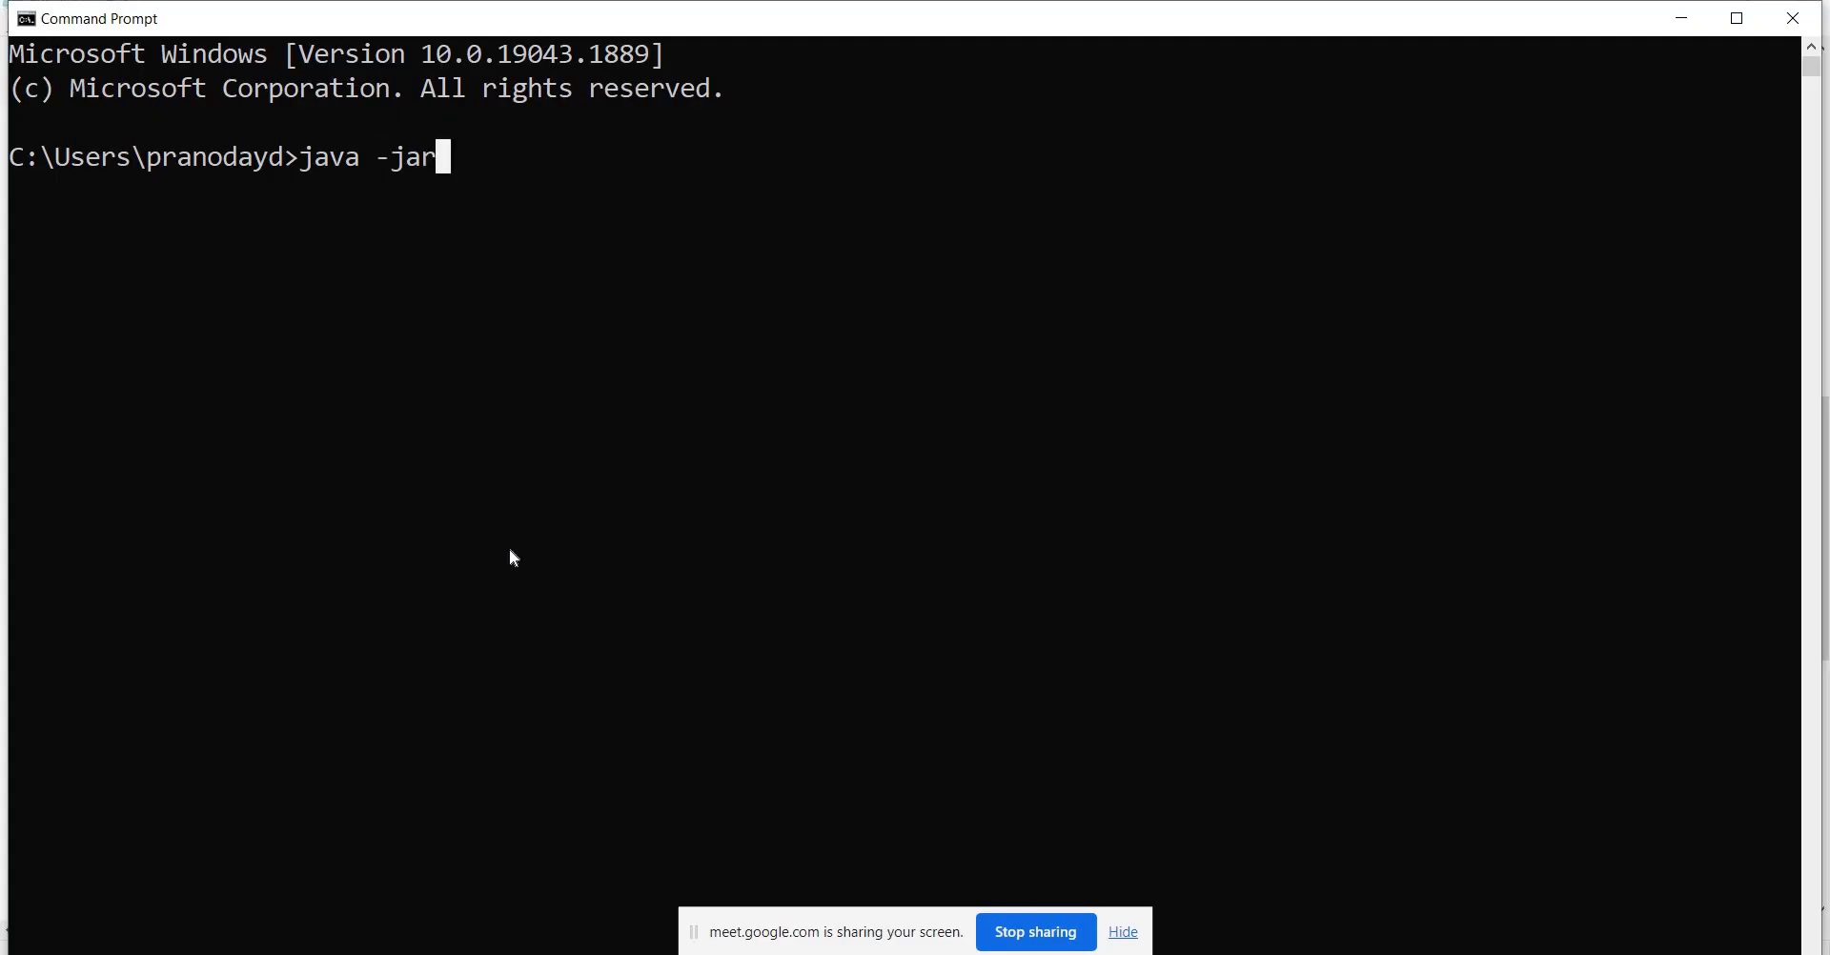
{"action": "key", "text": "alt+Tab"}
{"action": "key", "text": "Right"}
{"action": "key", "text": "Right"}
{"action": "key", "text": "Right"}
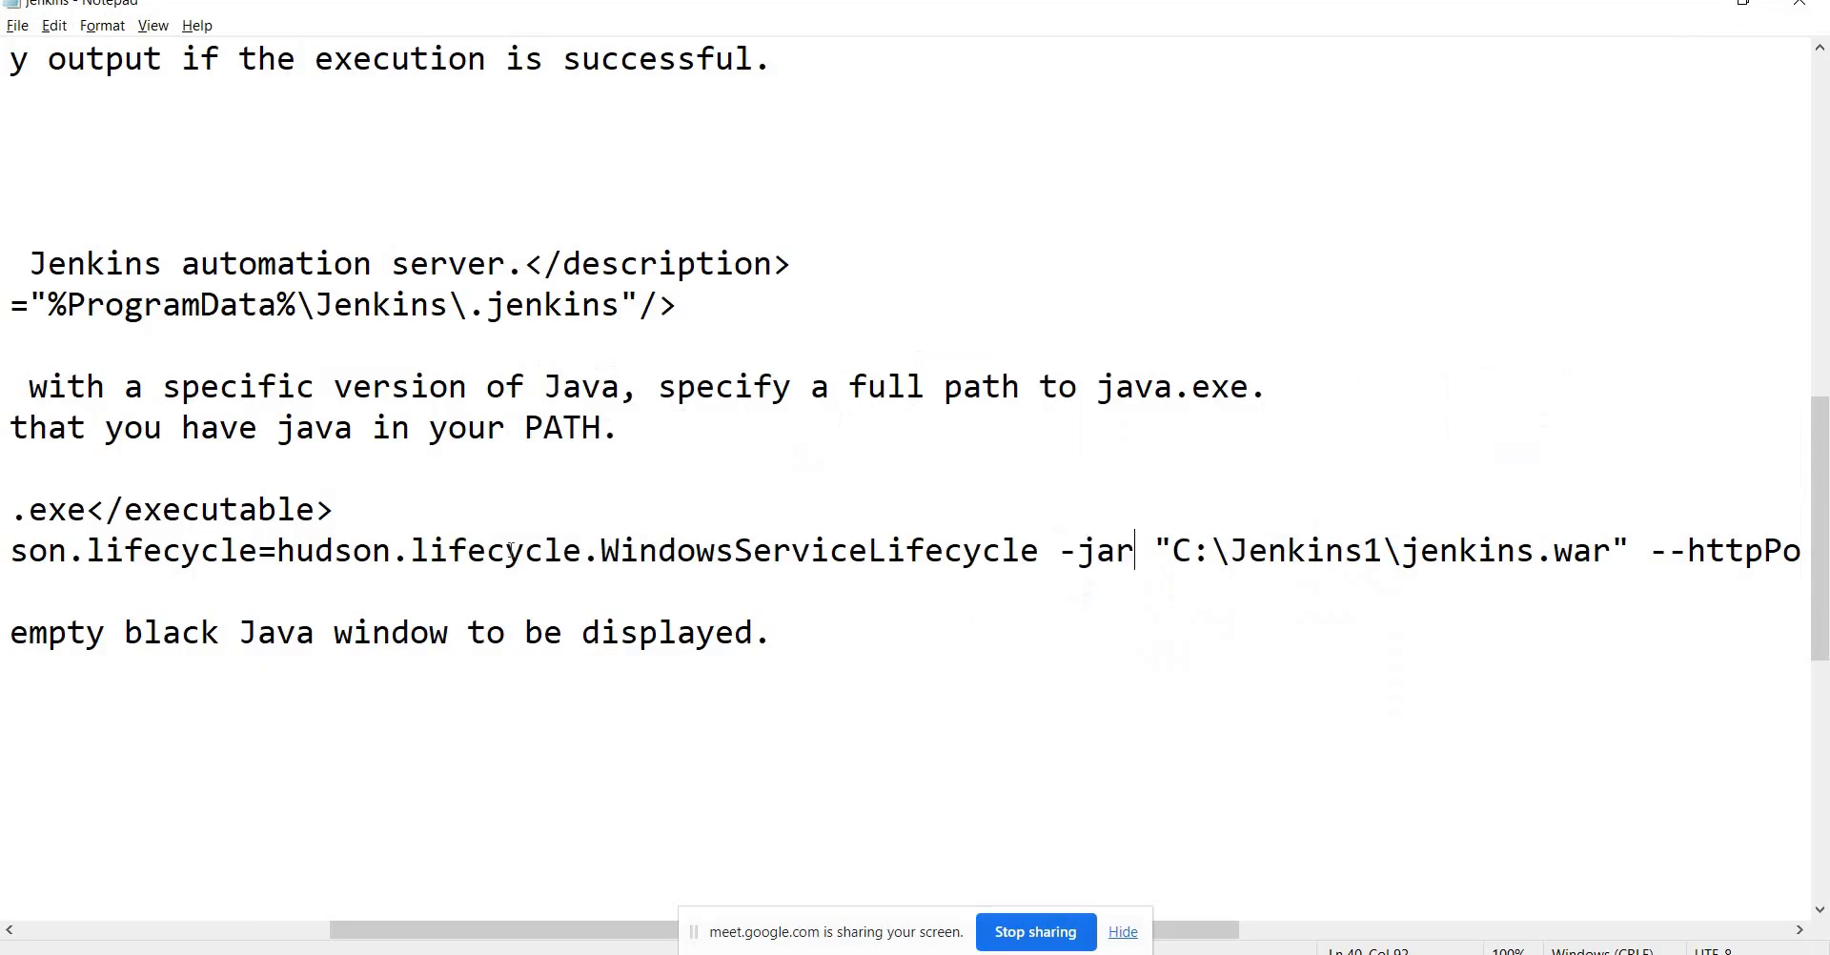
{"action": "key", "text": "shift+Right"}
{"action": "key", "text": "shift+Right"}
{"action": "key", "text": "shift+Right"}
{"action": "key", "text": "shift+Right"}
{"action": "key", "text": "shift+Right"}
{"action": "key", "text": "shift+Right"}
{"action": "key", "text": "shift+Right"}
{"action": "key", "text": "shift+Right"}
{"action": "key", "text": "shift+Right"}
{"action": "key", "text": "shift+Right"}
{"action": "key", "text": "shift+Right"}
{"action": "key", "text": "shift+Right"}
{"action": "key", "text": "shift+Right"}
{"action": "key", "text": "shift+Right"}
{"action": "key", "text": "shift+Right"}
{"action": "key", "text": "shift+Right"}
{"action": "key", "text": "shift+Right"}
{"action": "key", "text": "shift+Right"}
{"action": "key", "text": "shift+Right"}
{"action": "key", "text": "shift+Right"}
{"action": "key", "text": "shift+Right"}
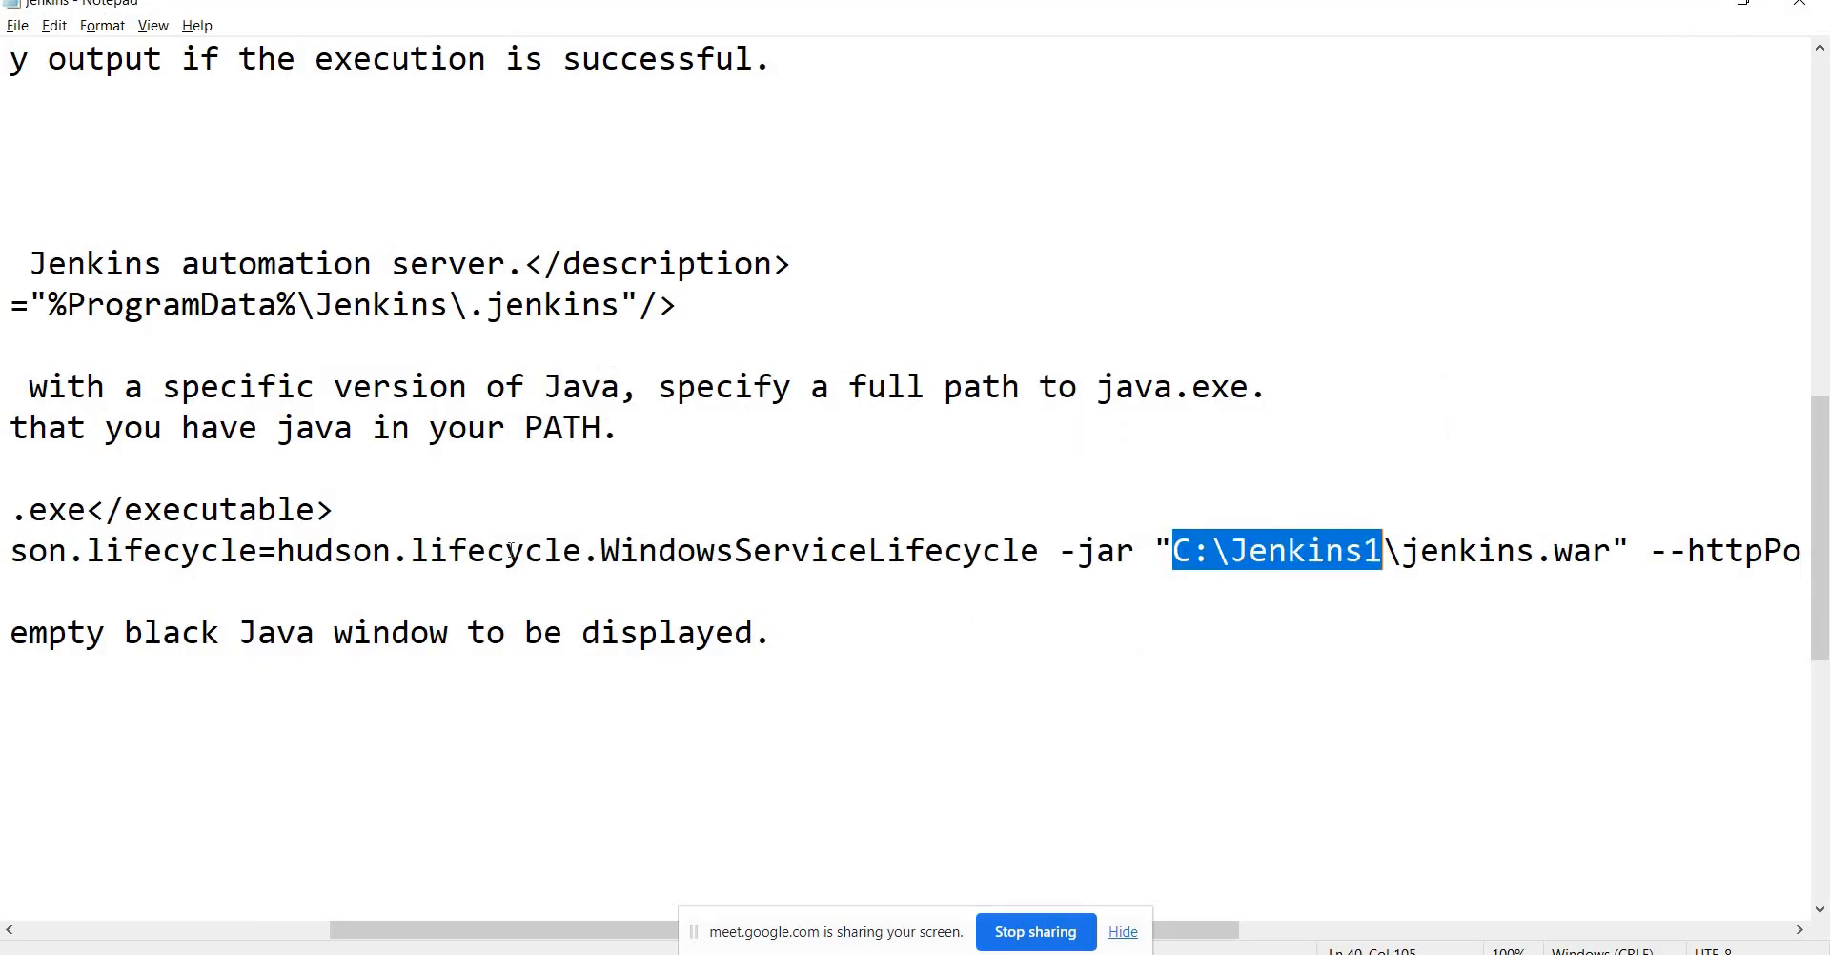
{"action": "key", "text": "alt+Tab"}
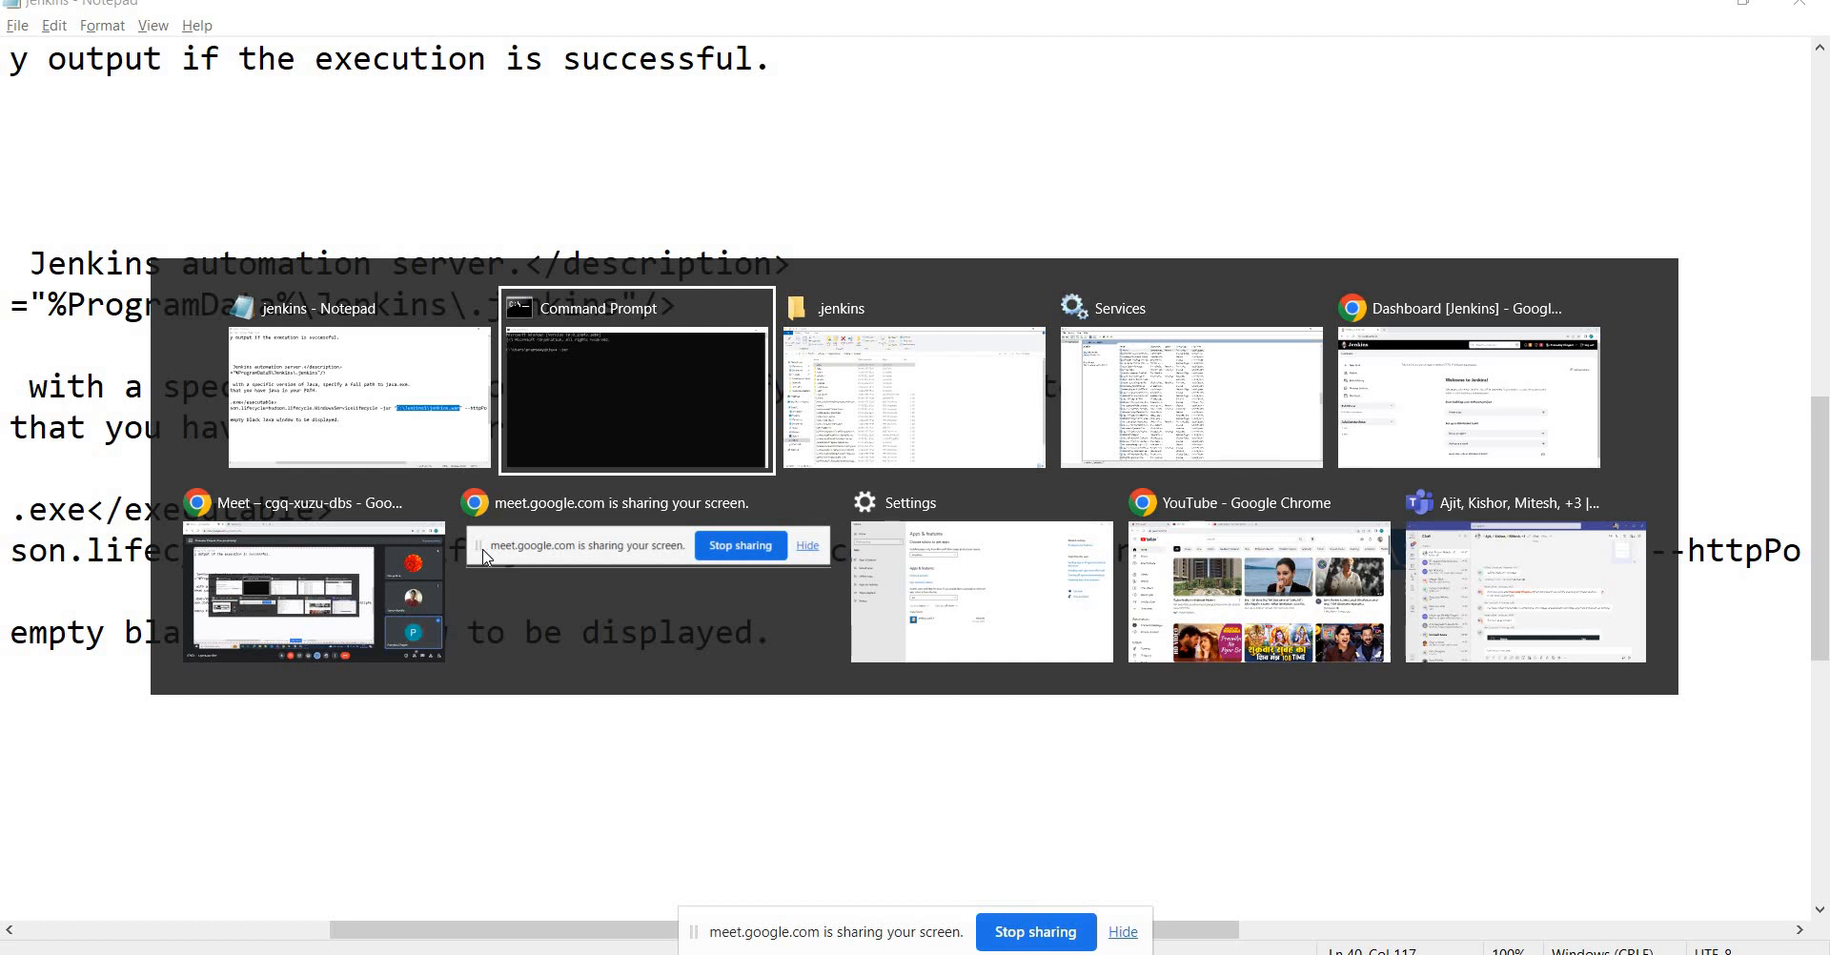
{"action": "key", "text": "alt+Tab"}
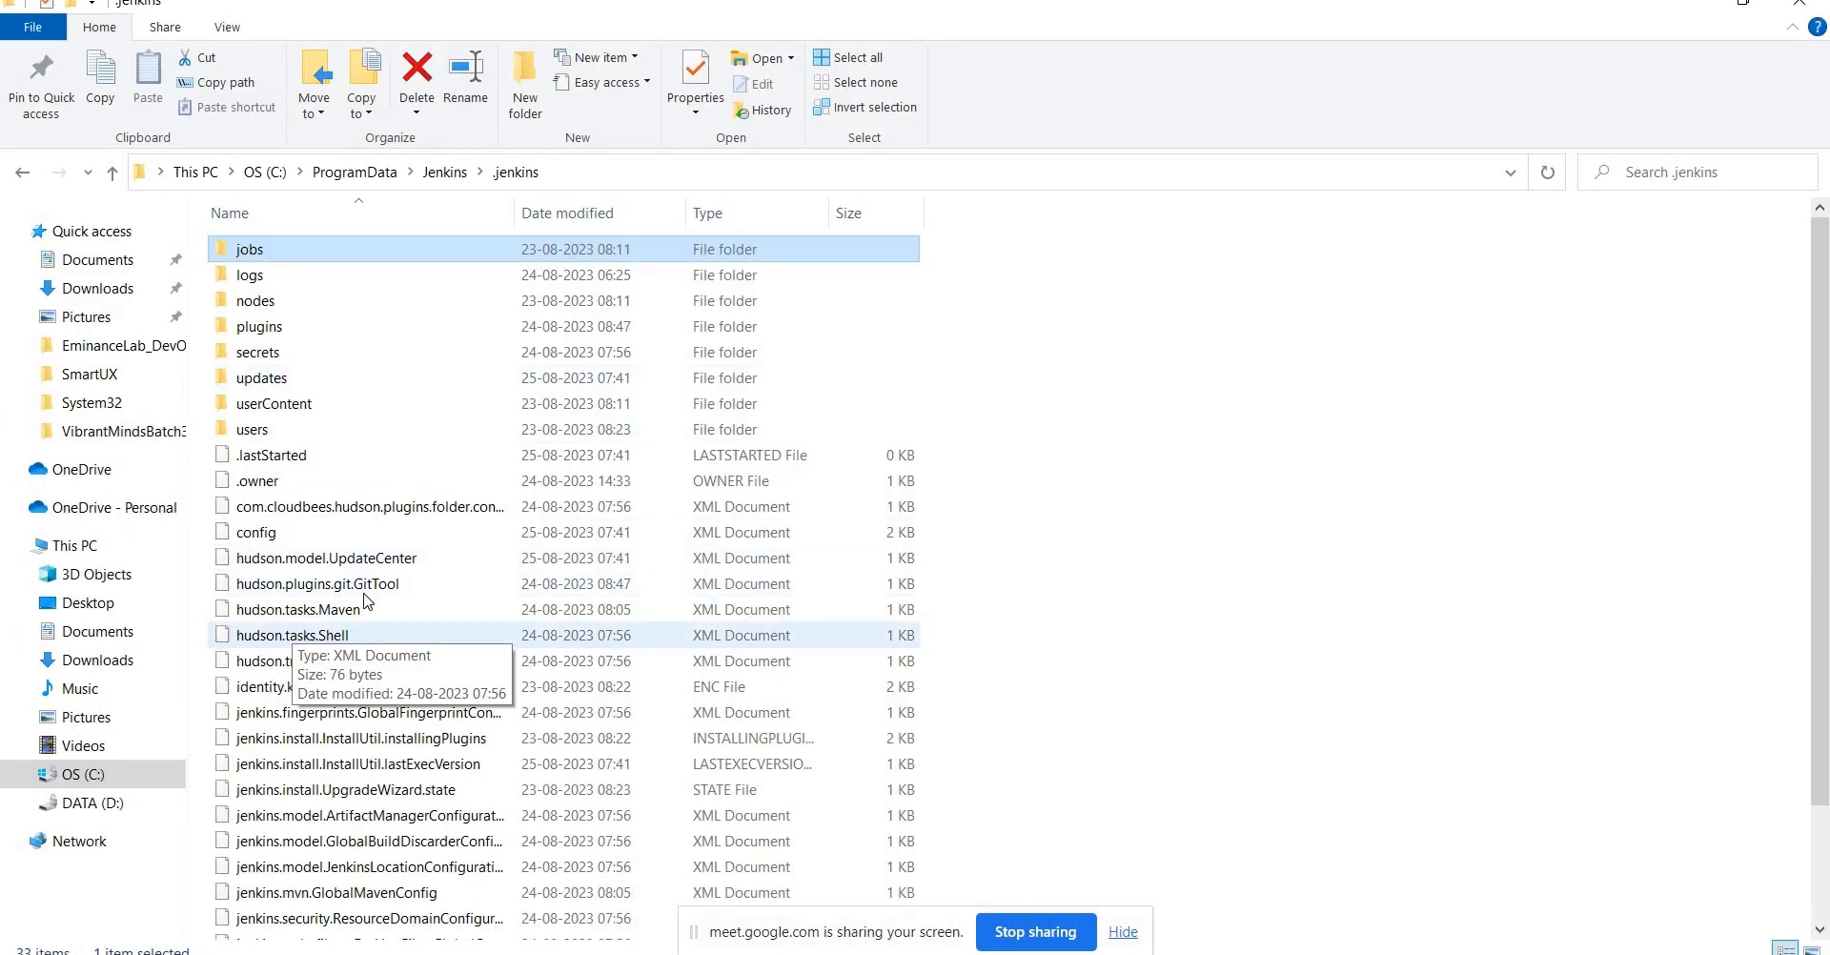
Open a new maximized Explorer window, go to C:\Jenkins1, select Jenkins.war, then return to Notepad.
{"action": "key", "text": "super+e"}
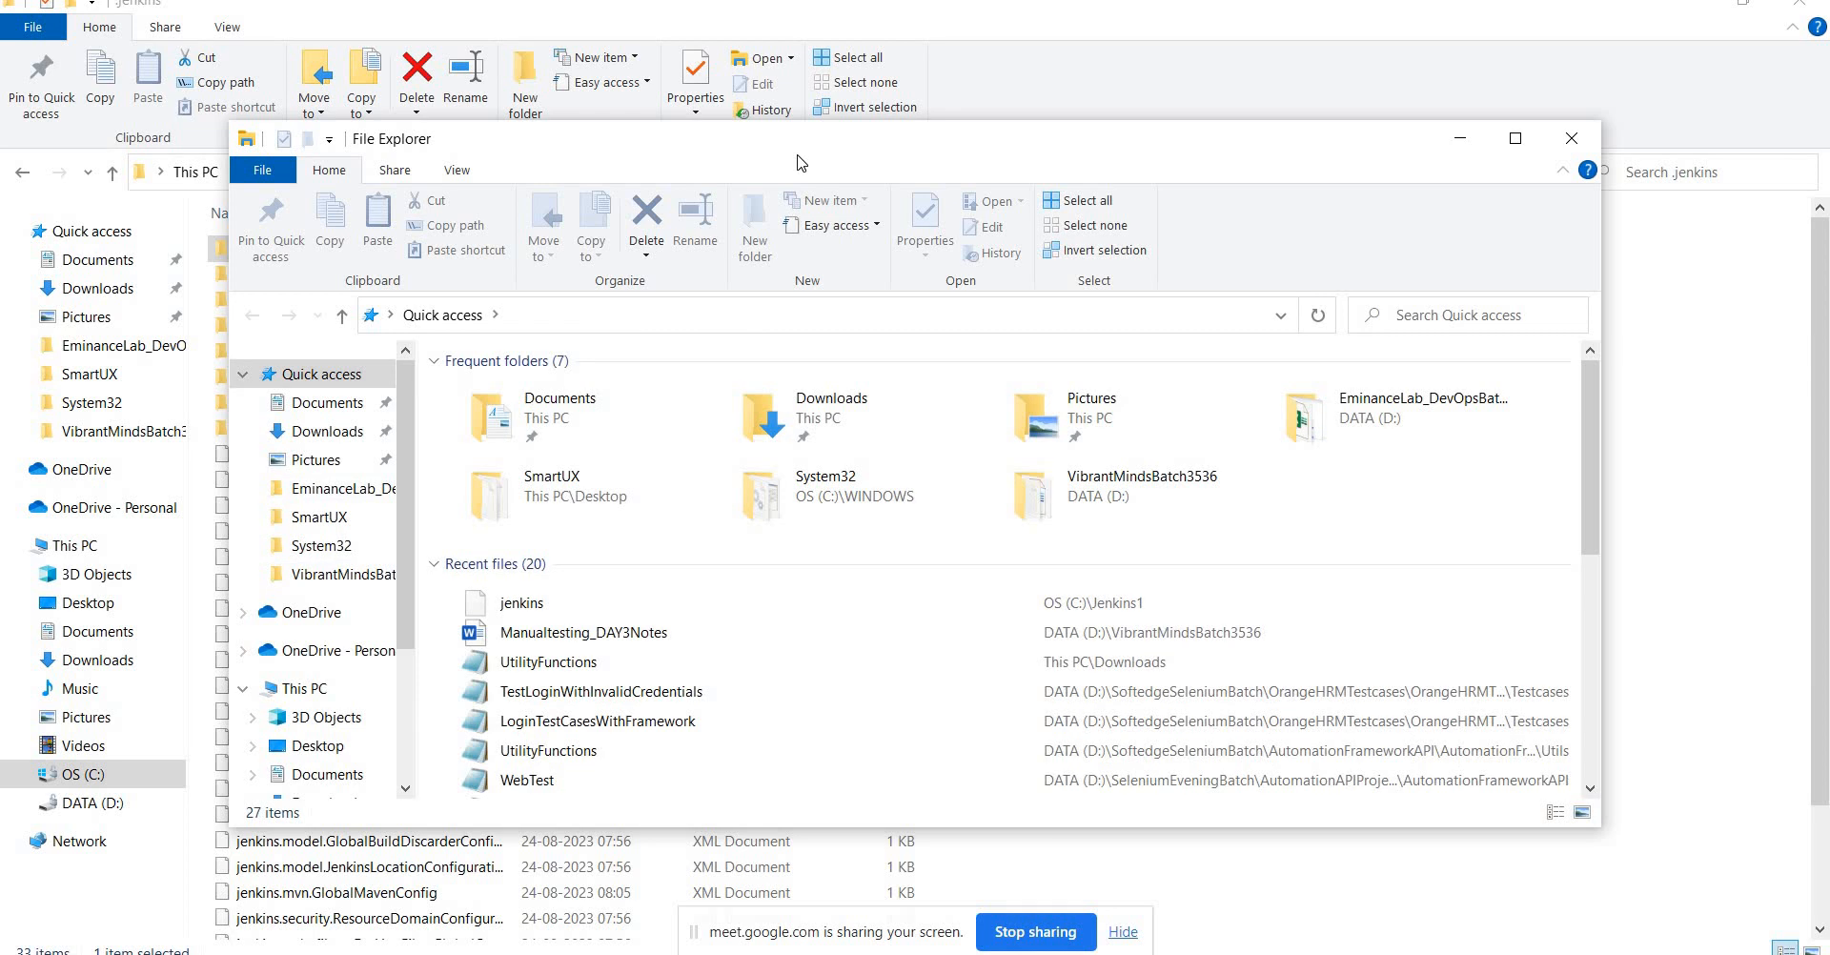
{"action": "double_click", "coordinate": [801, 158]}
{"action": "left_click", "coordinate": [92, 784]}
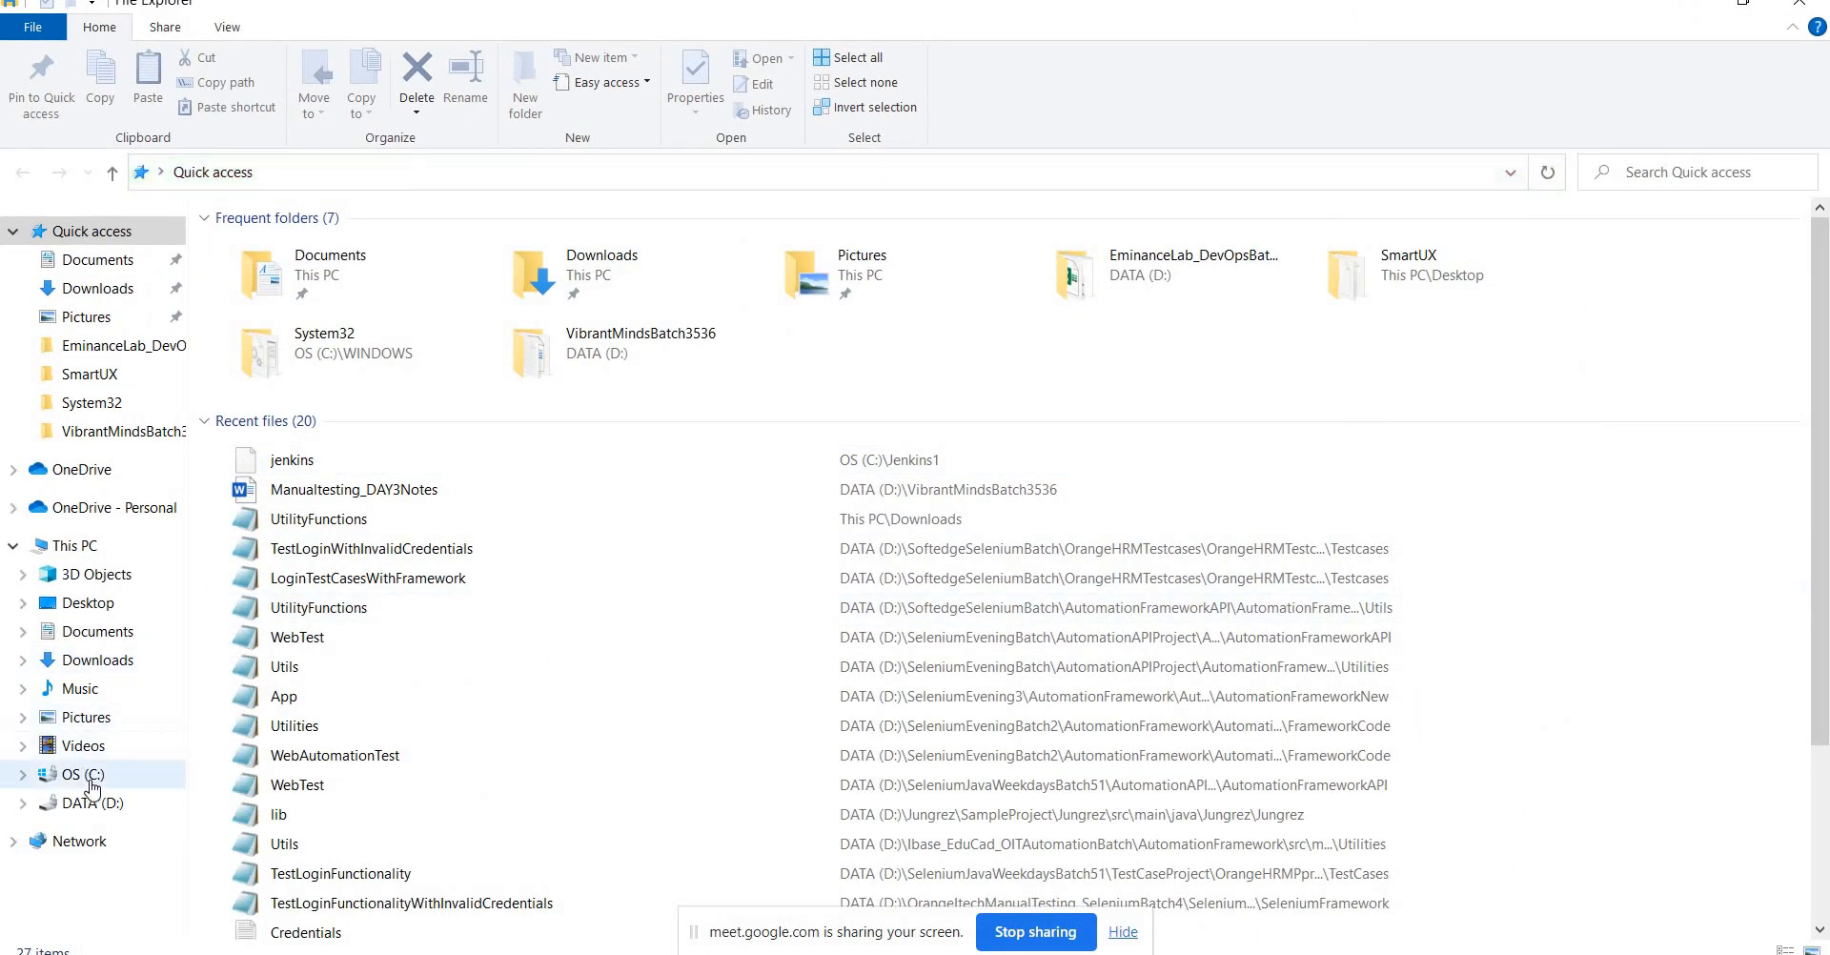
{"action": "left_click", "coordinate": [270, 710]}
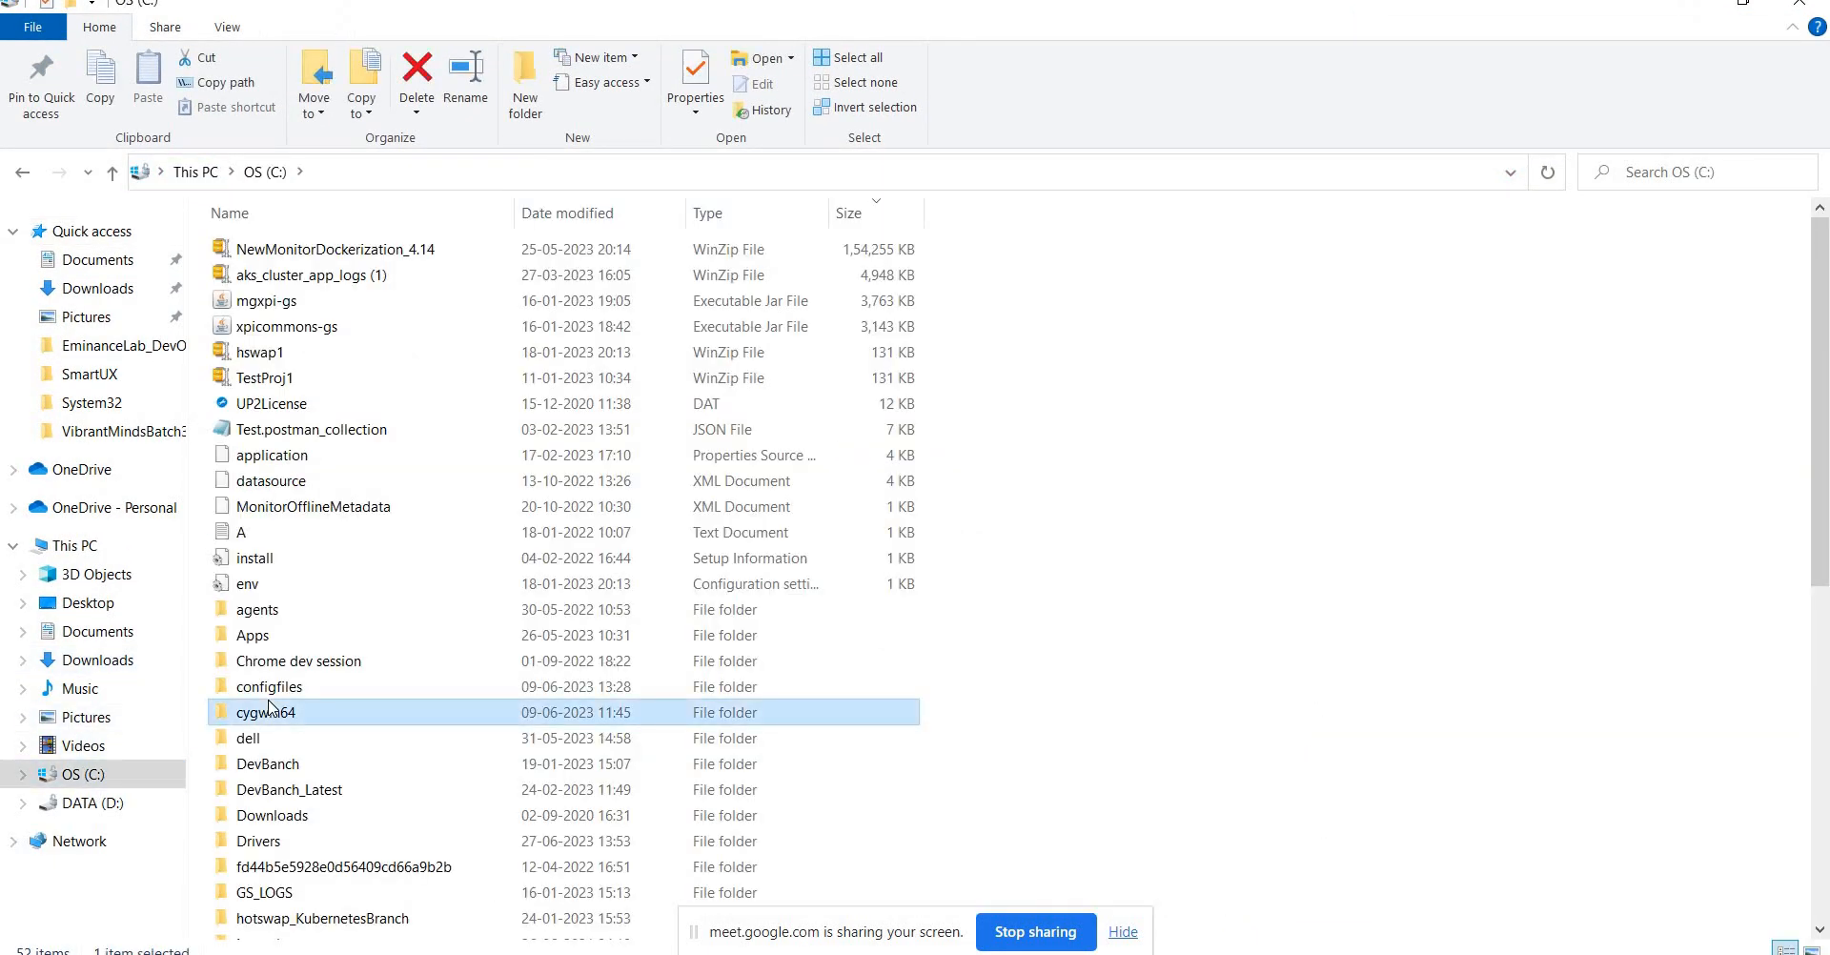
{"action": "type", "text": "je"}
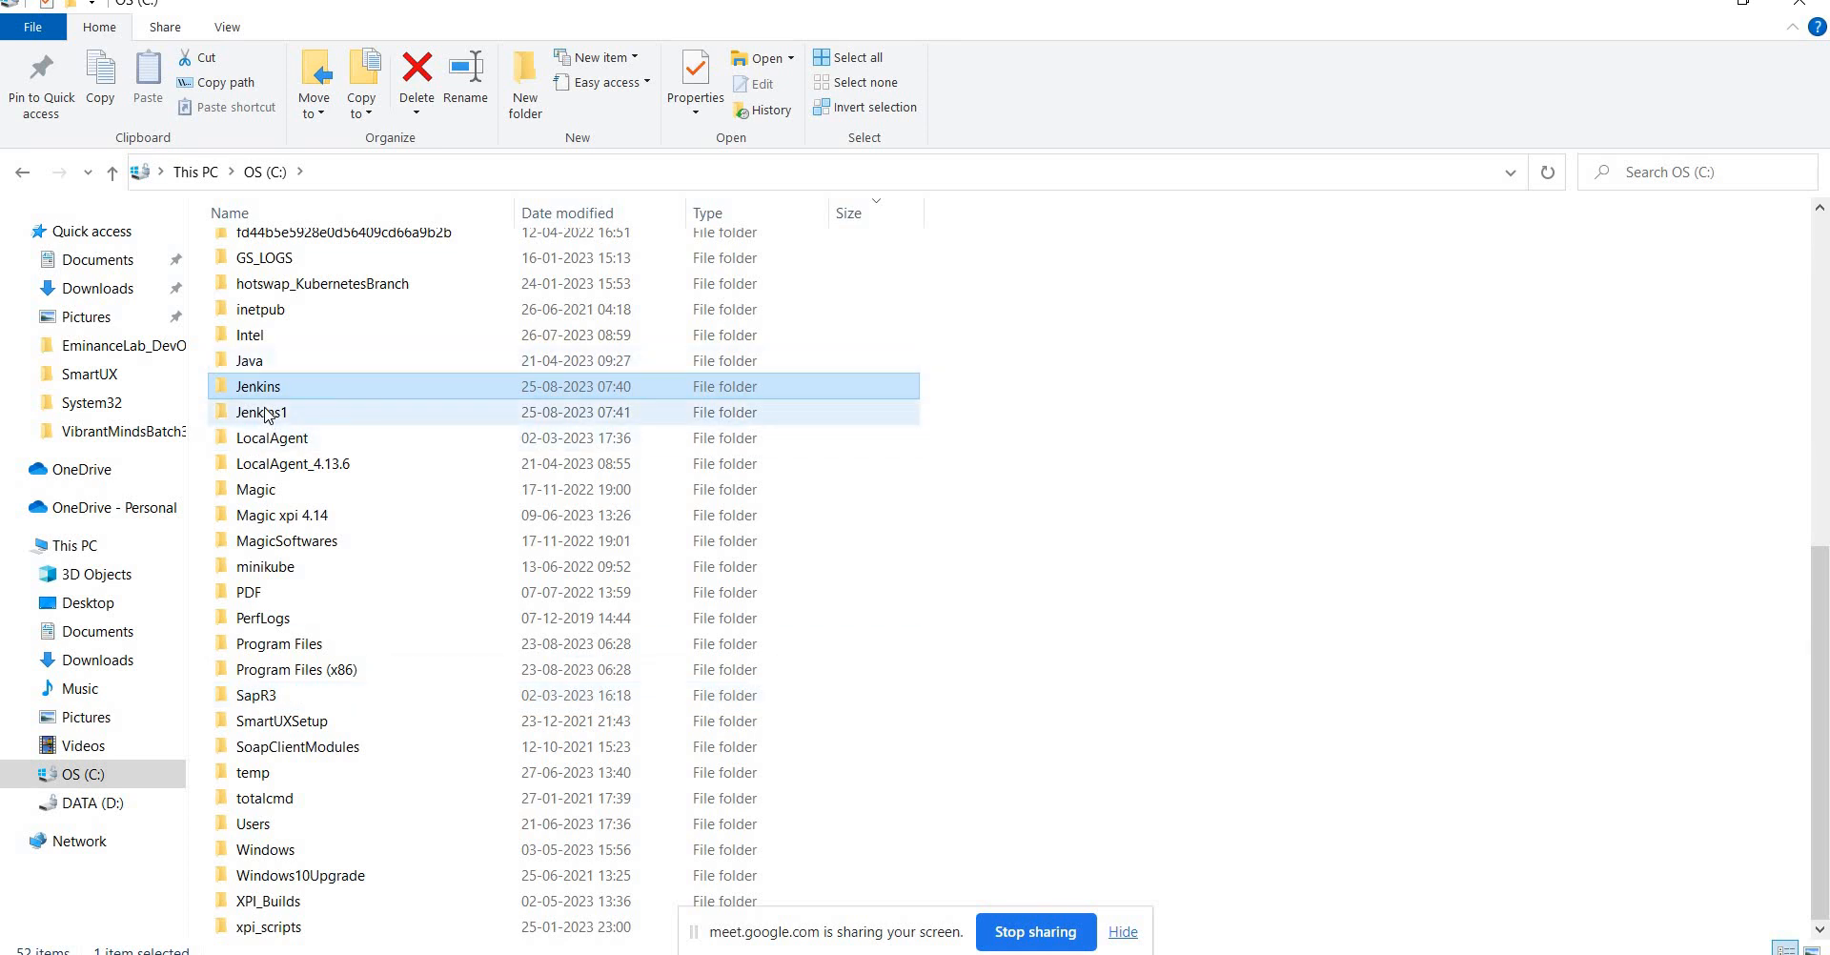
{"action": "double_click", "coordinate": [270, 413]}
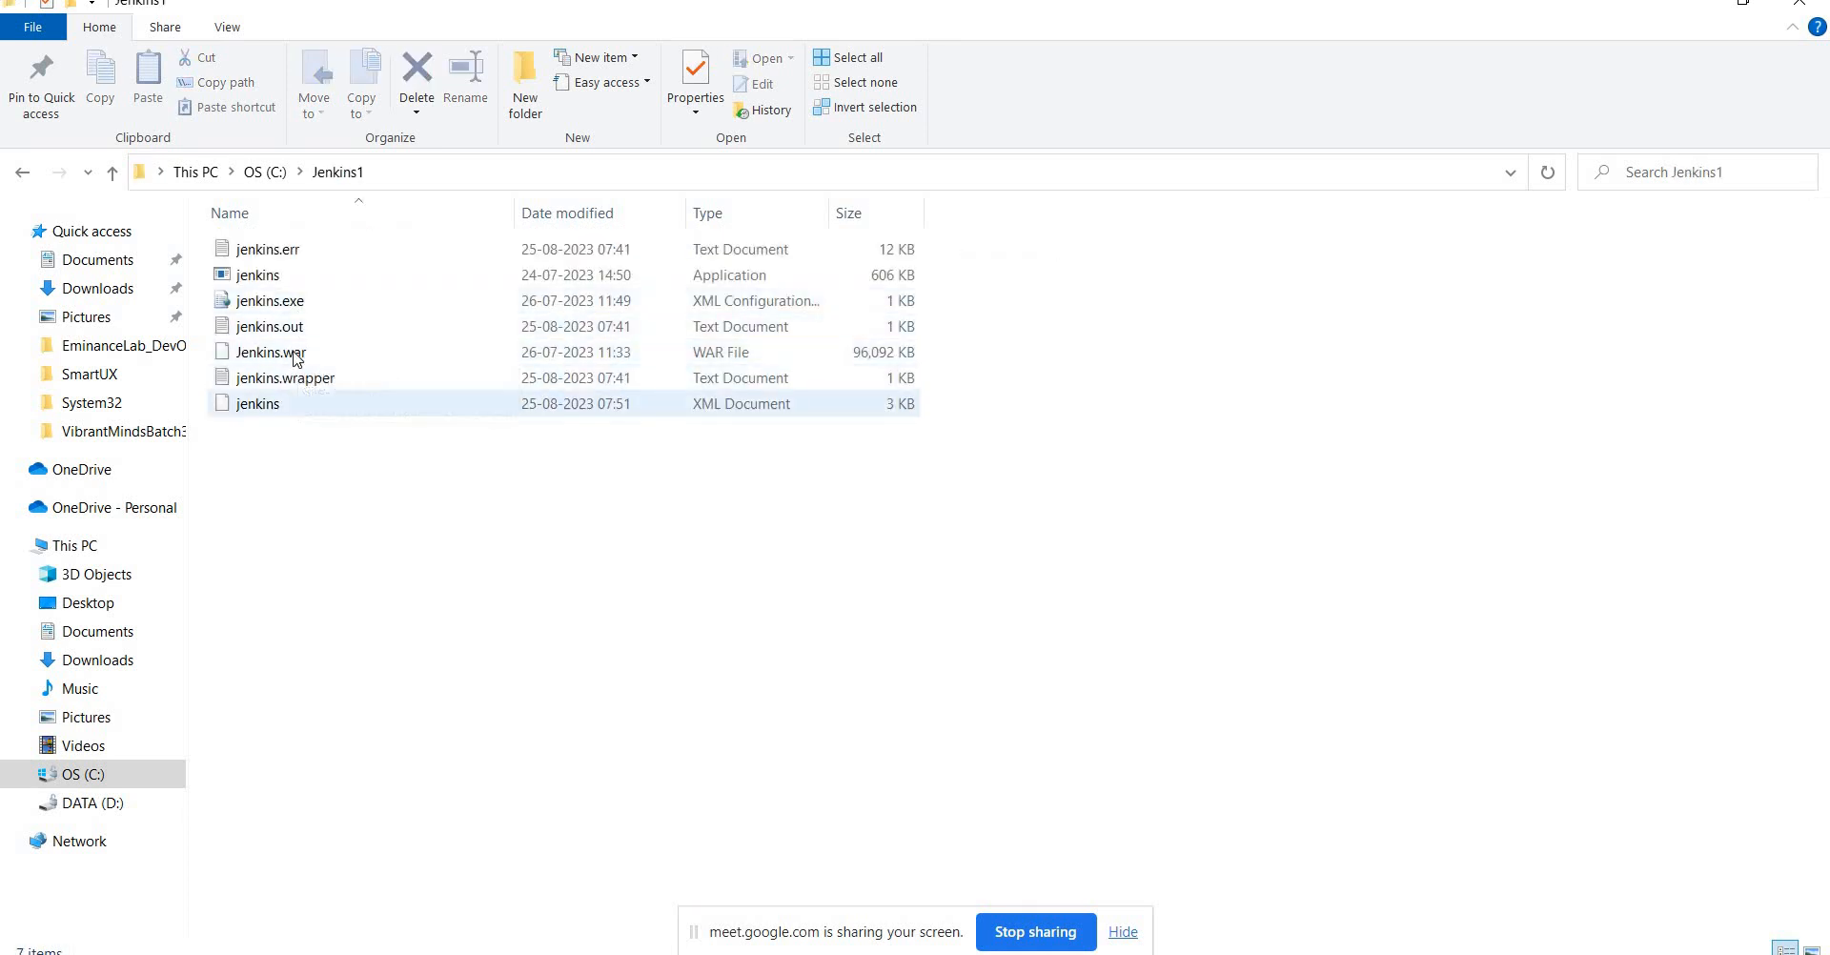
{"action": "left_click", "coordinate": [294, 359]}
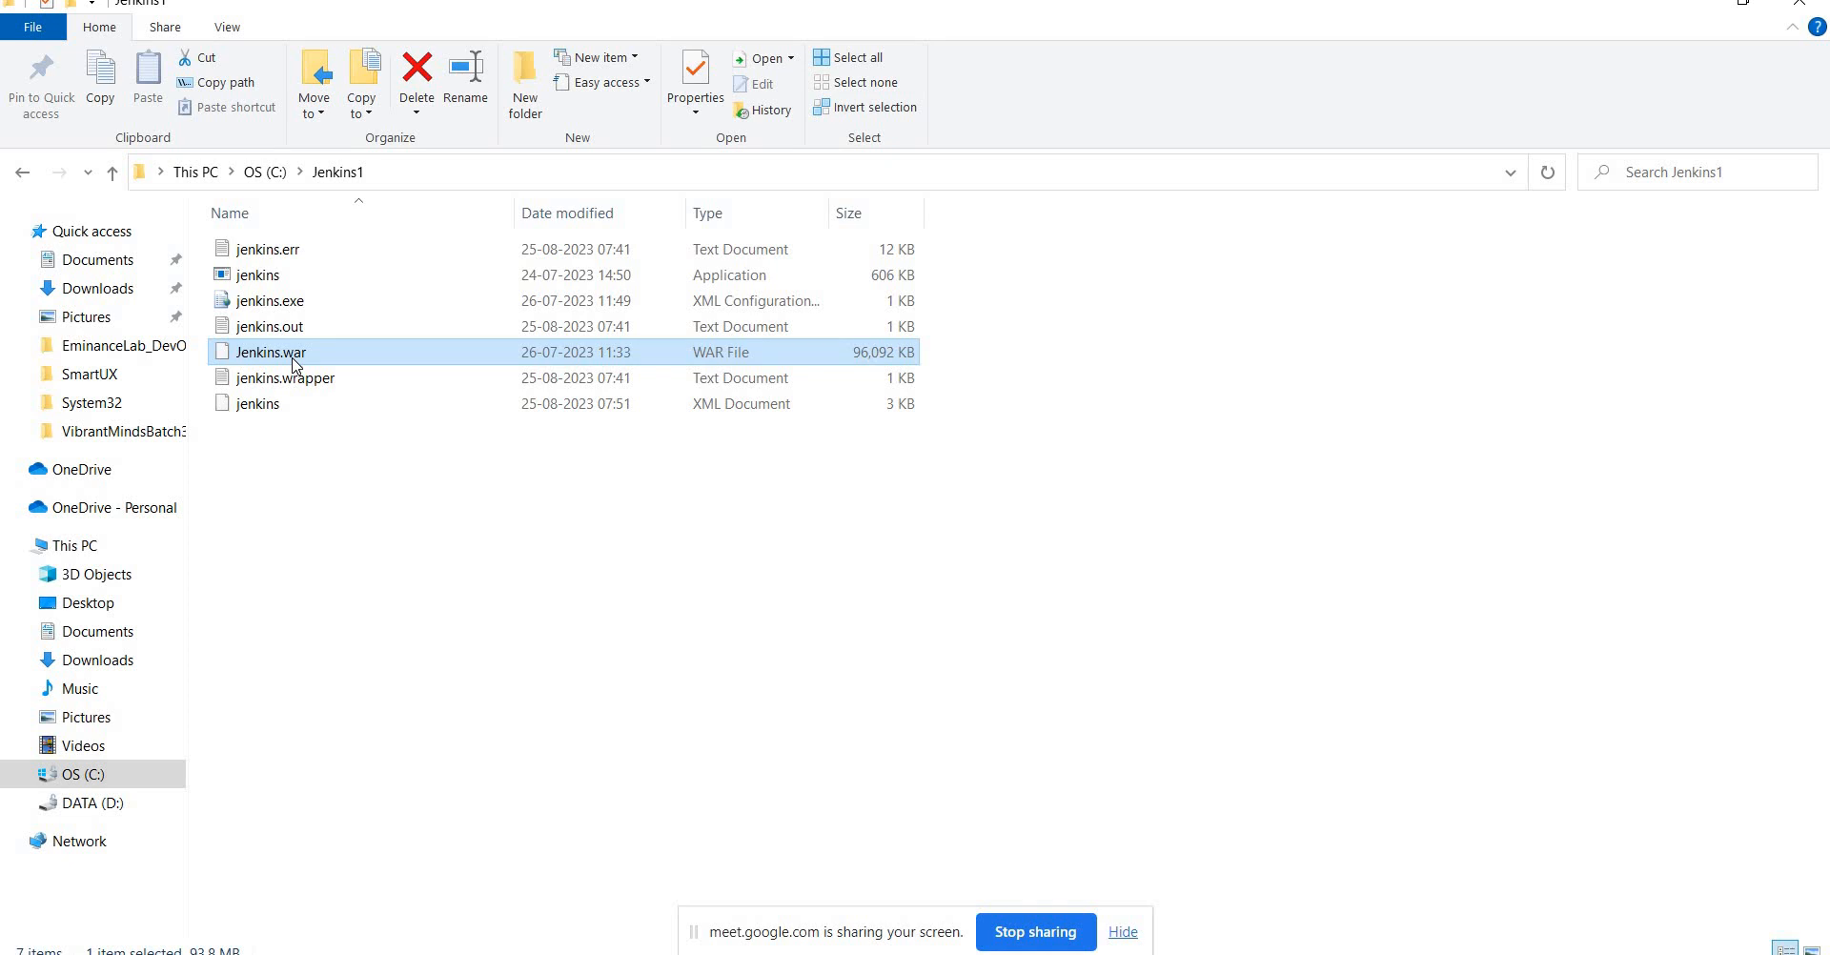
{"action": "key", "text": "alt+Tab"}
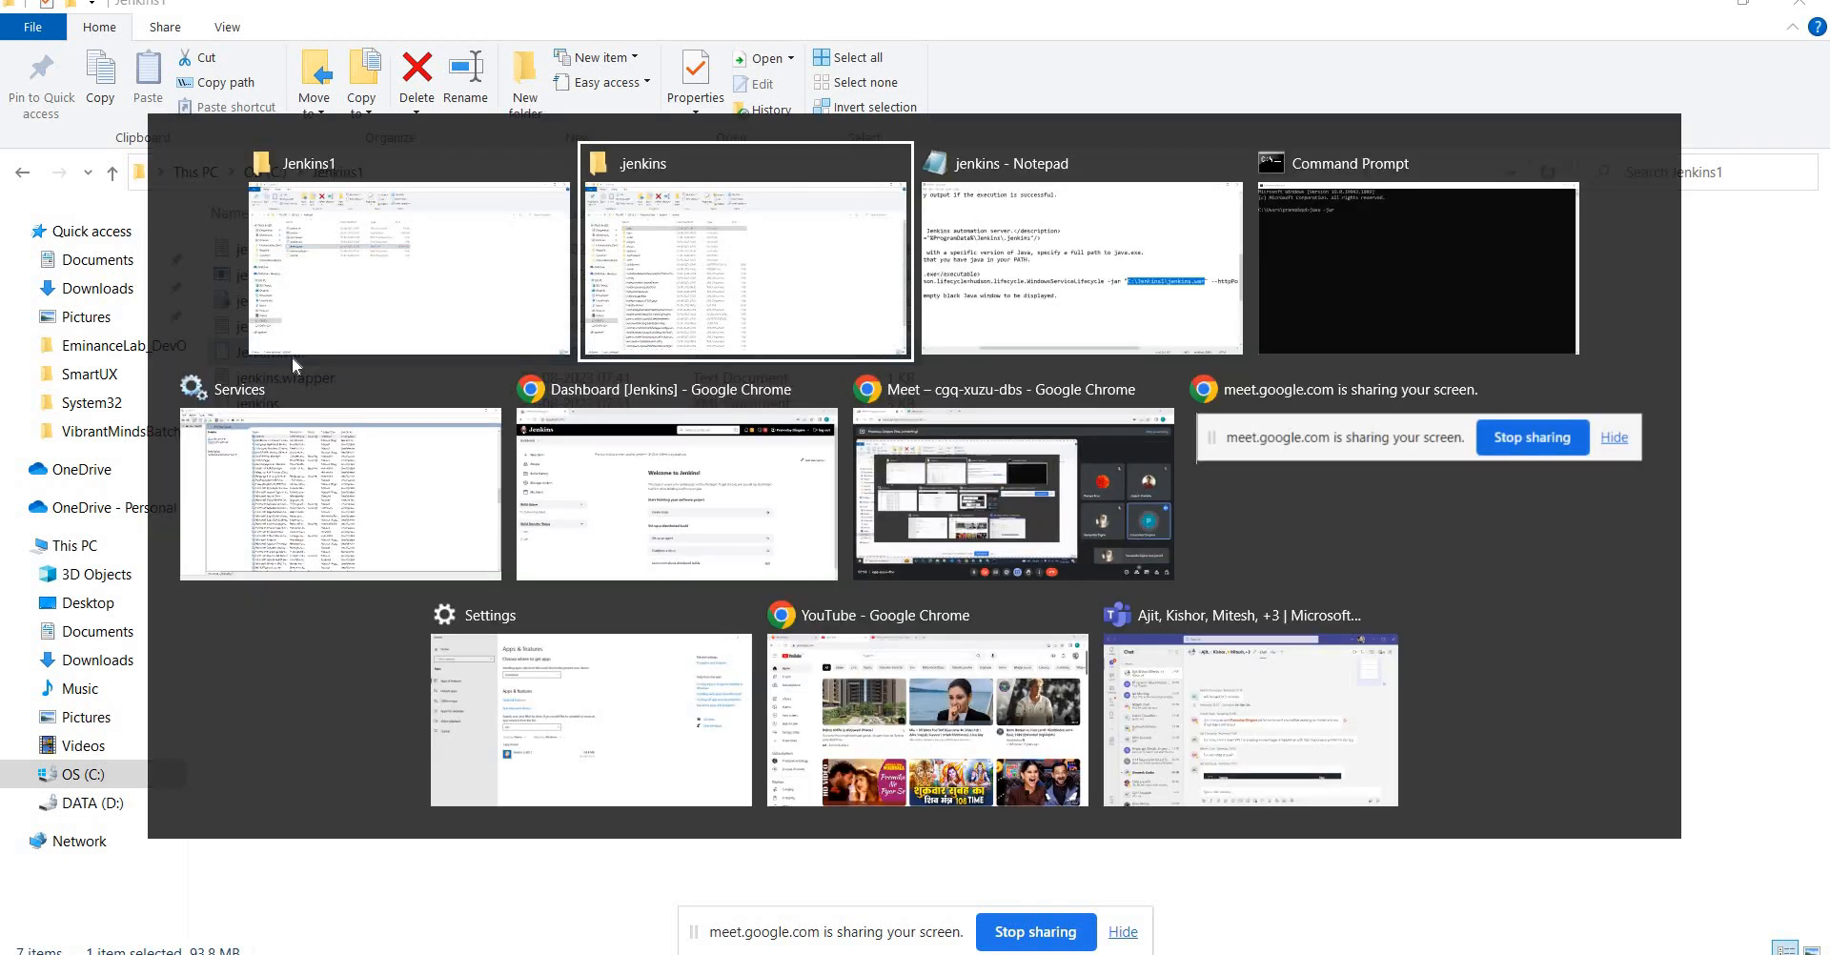
{"action": "key", "text": "alt+Tab"}
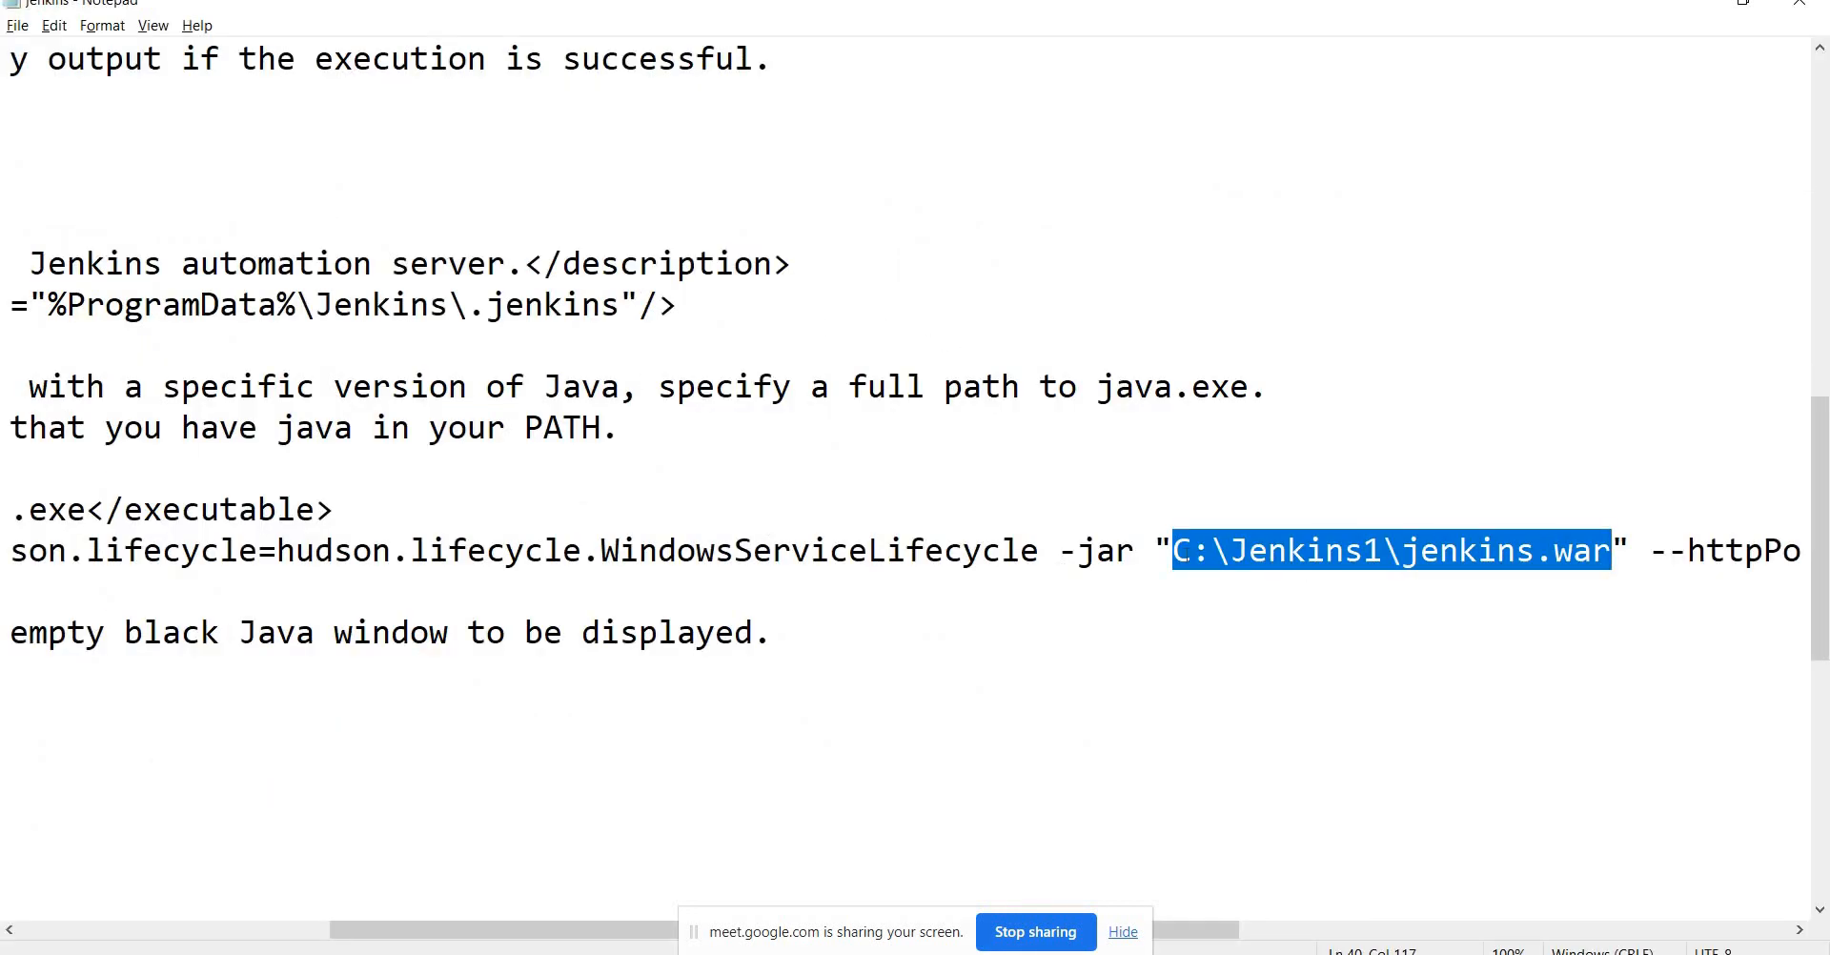
Copy the C:\Jenkins1\jenkins.war path from the service file onto the command line.
{"action": "left_click", "coordinate": [1186, 555]}
{"action": "key", "text": "alt+Tab"}
{"action": "key", "text": "alt+Tab"}
{"action": "key", "text": "alt+Tab"}
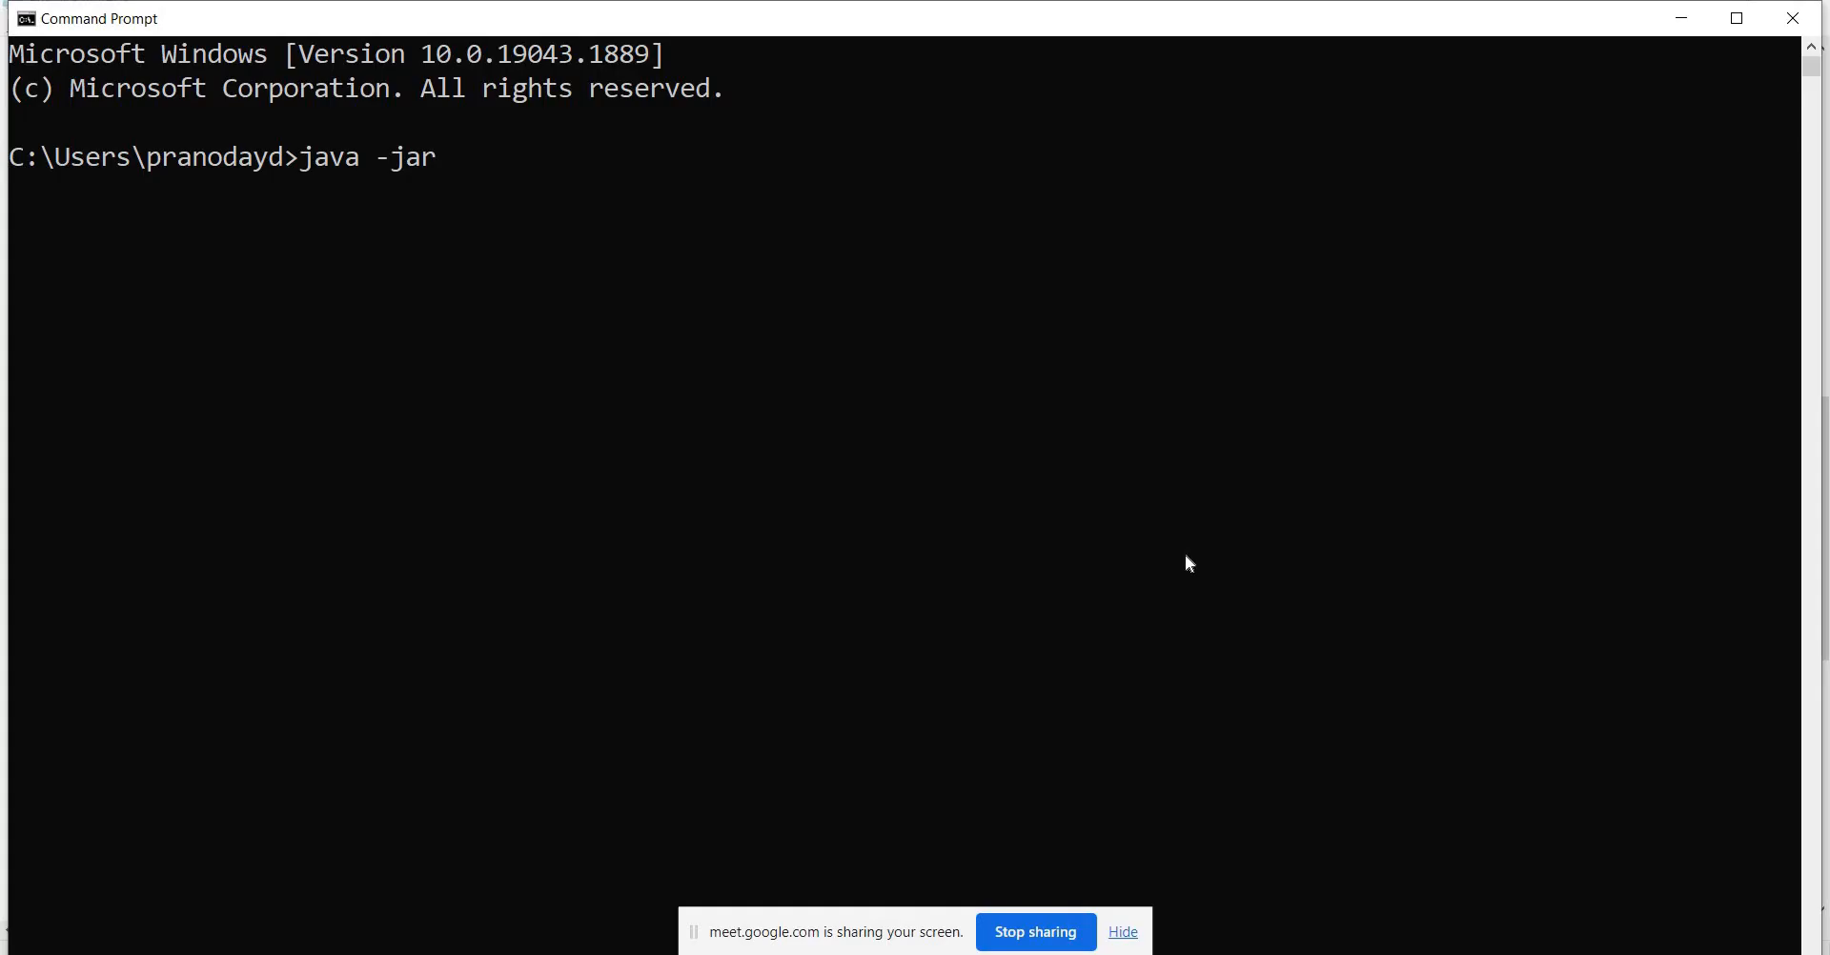
{"action": "key", "text": "alt+Tab"}
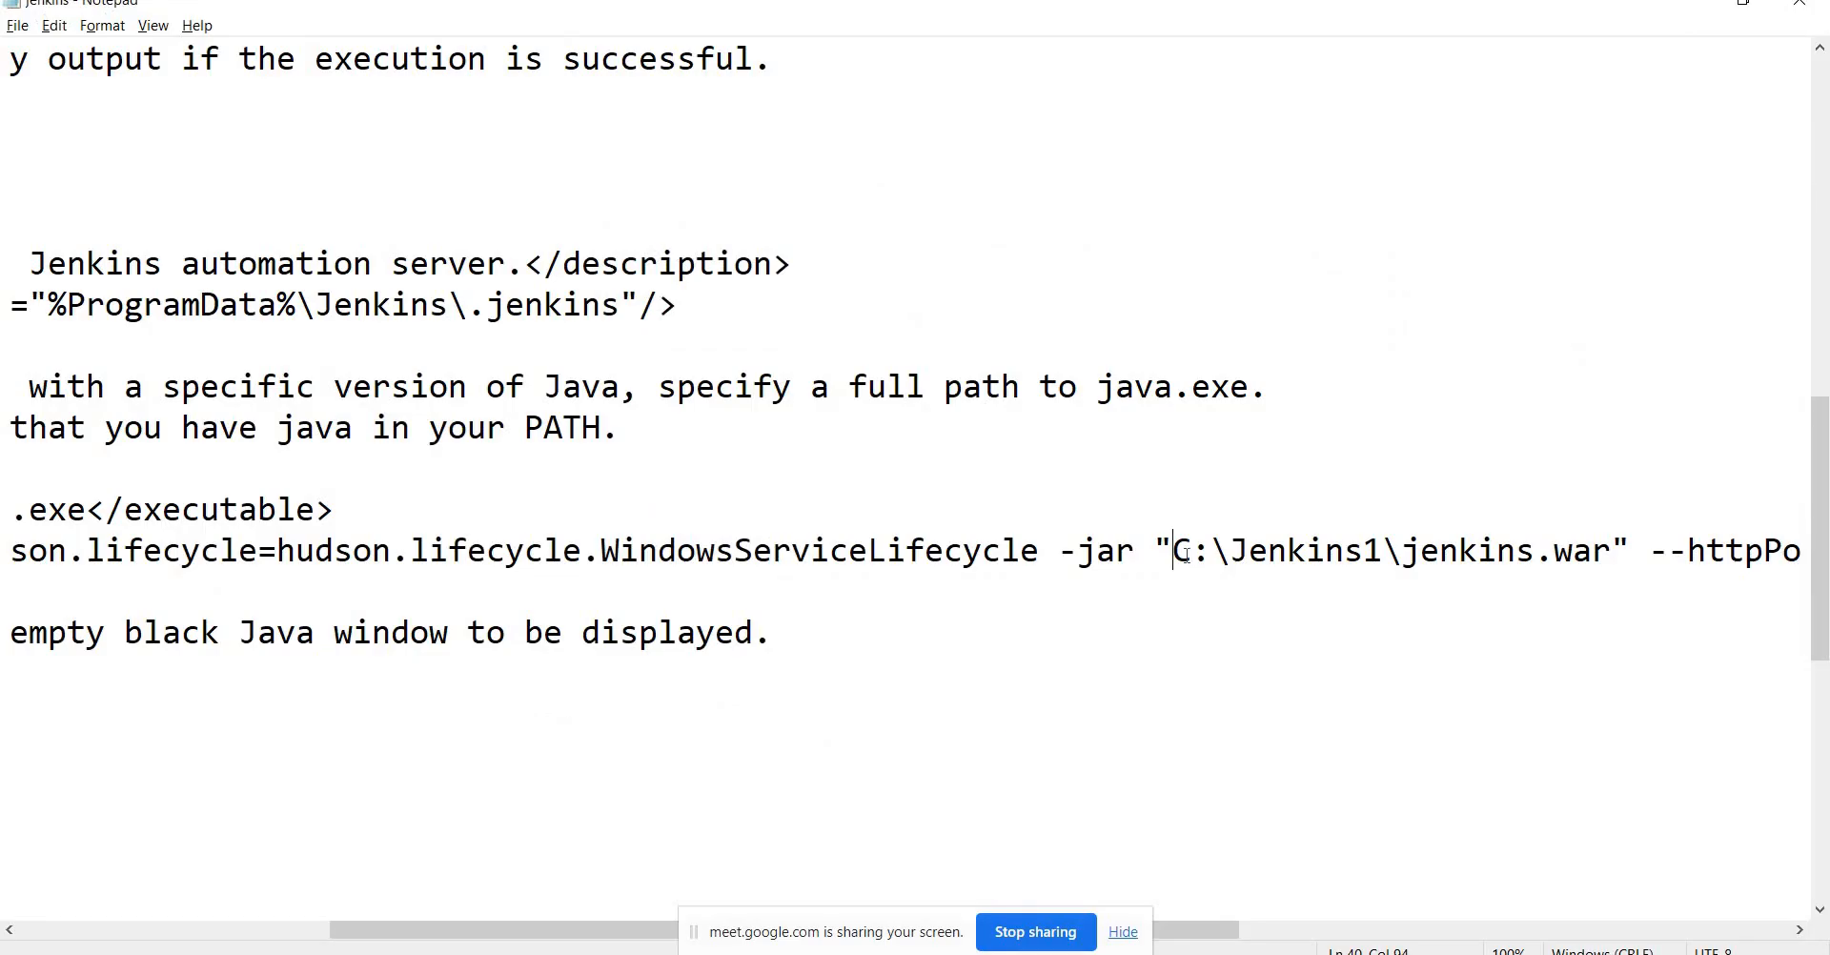
{"action": "key", "text": "shift+Right"}
{"action": "key", "text": "shift+Right"}
{"action": "key", "text": "shift+Right"}
{"action": "key", "text": "shift+Right"}
{"action": "key", "text": "shift+Right"}
{"action": "key", "text": "shift+Right"}
{"action": "key", "text": "shift+Right"}
{"action": "key", "text": "shift+Right"}
{"action": "key", "text": "shift+Right"}
{"action": "key", "text": "shift+Right"}
{"action": "key", "text": "shift+Right"}
{"action": "key", "text": "shift+Right"}
{"action": "key", "text": "shift+Right"}
{"action": "key", "text": "shift+Right"}
{"action": "key", "text": "shift+Right"}
{"action": "key", "text": "shift+Right"}
{"action": "key", "text": "shift+Right"}
{"action": "key", "text": "shift+Right"}
{"action": "key", "text": "shift+Right"}
{"action": "key", "text": "shift+Right"}
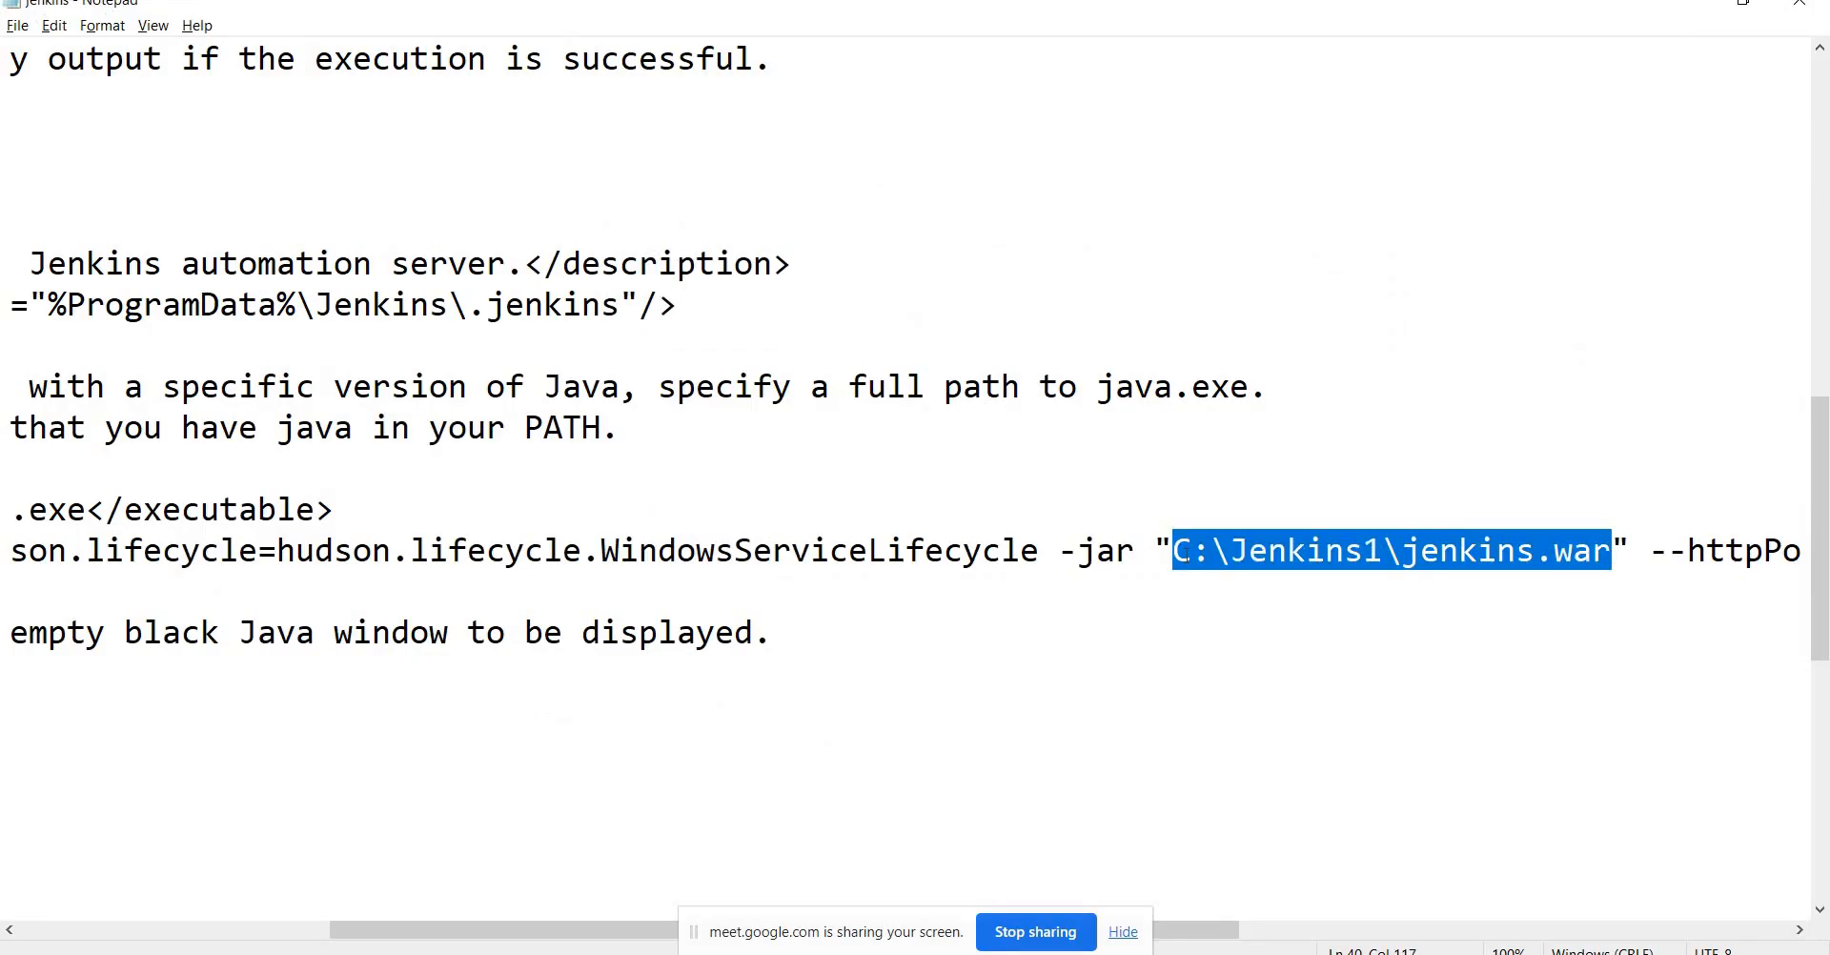
{"action": "key", "text": "ctrl+c"}
{"action": "key", "text": "alt+Tab"}
{"action": "key", "text": "ctrl+v"}
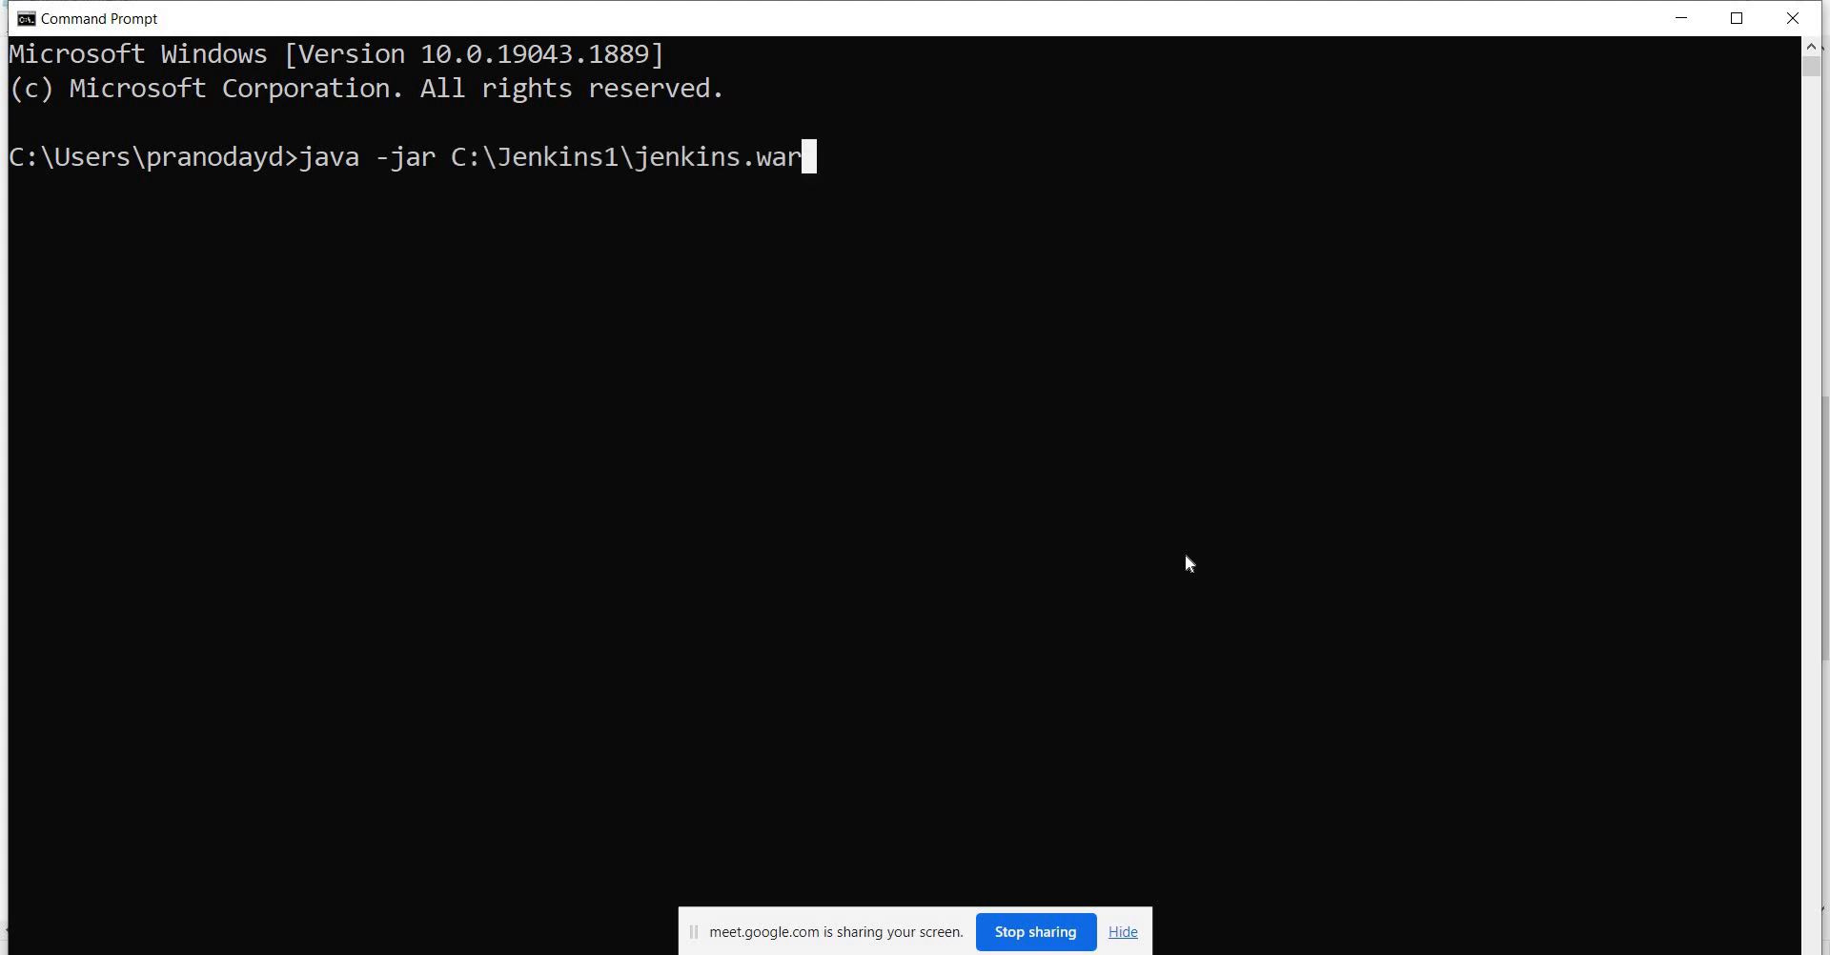
Add the --httpPort=8083 option from the service file to the command.
{"action": "key", "text": "alt+Tab"}
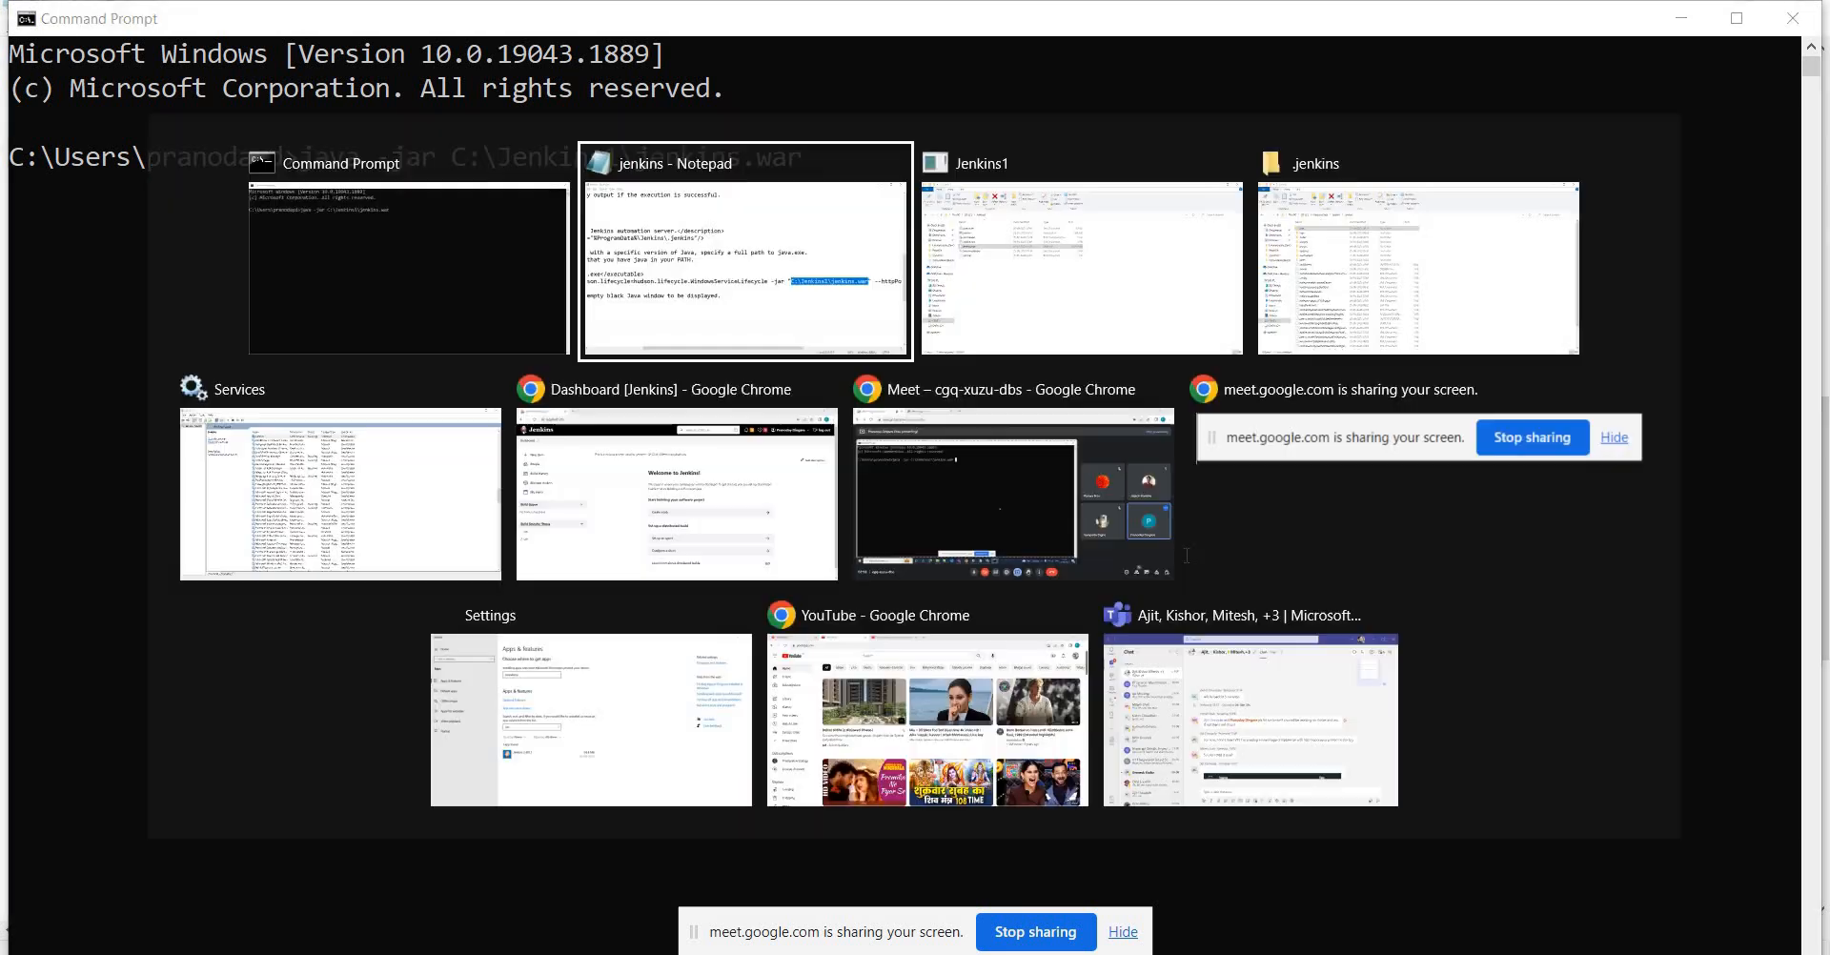
{"action": "key", "text": "Right"}
{"action": "key", "text": "Right"}
{"action": "key", "text": "Right"}
{"action": "key", "text": "Right"}
{"action": "key", "text": "Right"}
{"action": "key", "text": "Right"}
{"action": "key", "text": "Right"}
{"action": "key", "text": "Right"}
{"action": "key", "text": "Right"}
{"action": "key", "text": "Right"}
{"action": "key", "text": "Right"}
{"action": "key", "text": "Right"}
{"action": "key", "text": "Right"}
{"action": "key", "text": "Right"}
{"action": "key", "text": "Right"}
{"action": "key", "text": "Right"}
{"action": "key", "text": "Right"}
{"action": "key", "text": "Right"}
{"action": "key", "text": "Right"}
{"action": "key", "text": "Right"}
{"action": "key", "text": "Left"}
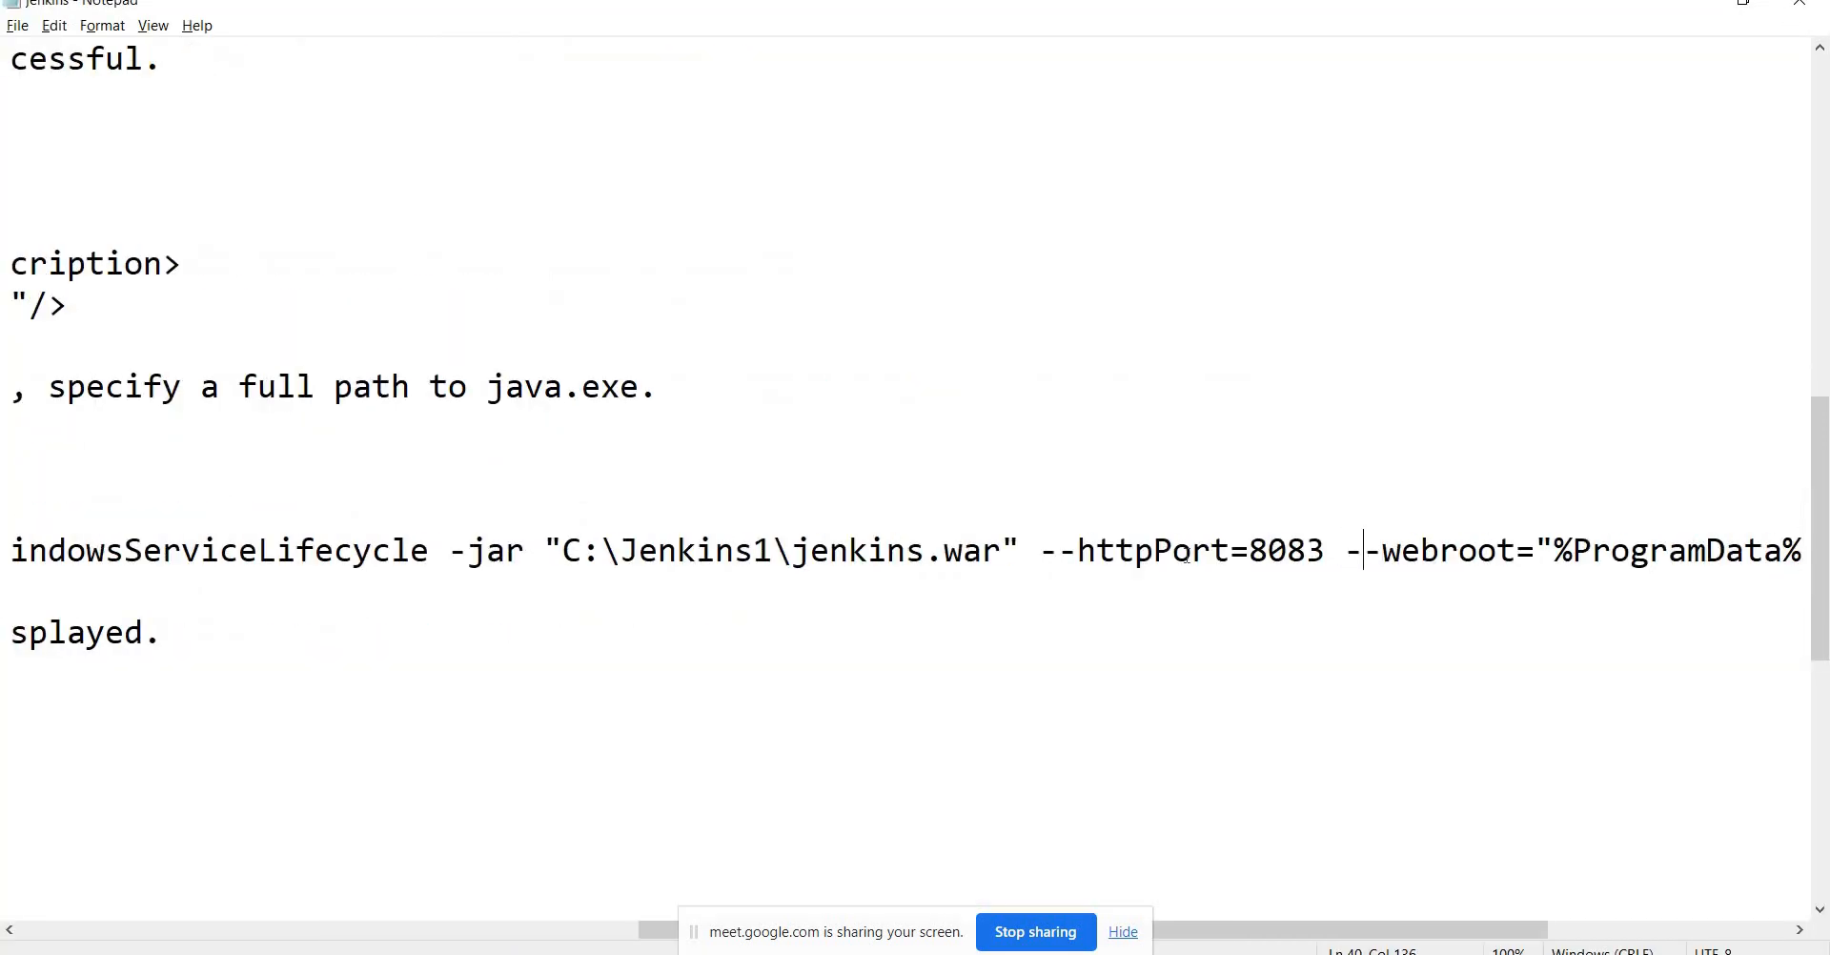
{"action": "key", "text": "Left"}
{"action": "key", "text": "Left"}
{"action": "key", "text": "Left"}
{"action": "key", "text": "Left"}
{"action": "key", "text": "Left"}
{"action": "key", "text": "Left"}
{"action": "key", "text": "Left"}
{"action": "key", "text": "Left"}
{"action": "key", "text": "Left"}
{"action": "key", "text": "Left"}
{"action": "key", "text": "Left"}
{"action": "key", "text": "Left"}
{"action": "key", "text": "Left"}
{"action": "key", "text": "Left"}
{"action": "key", "text": "Left"}
{"action": "key", "text": "Left"}
{"action": "key", "text": "Left"}
{"action": "key", "text": "shift+Right"}
{"action": "key", "text": "shift+Right"}
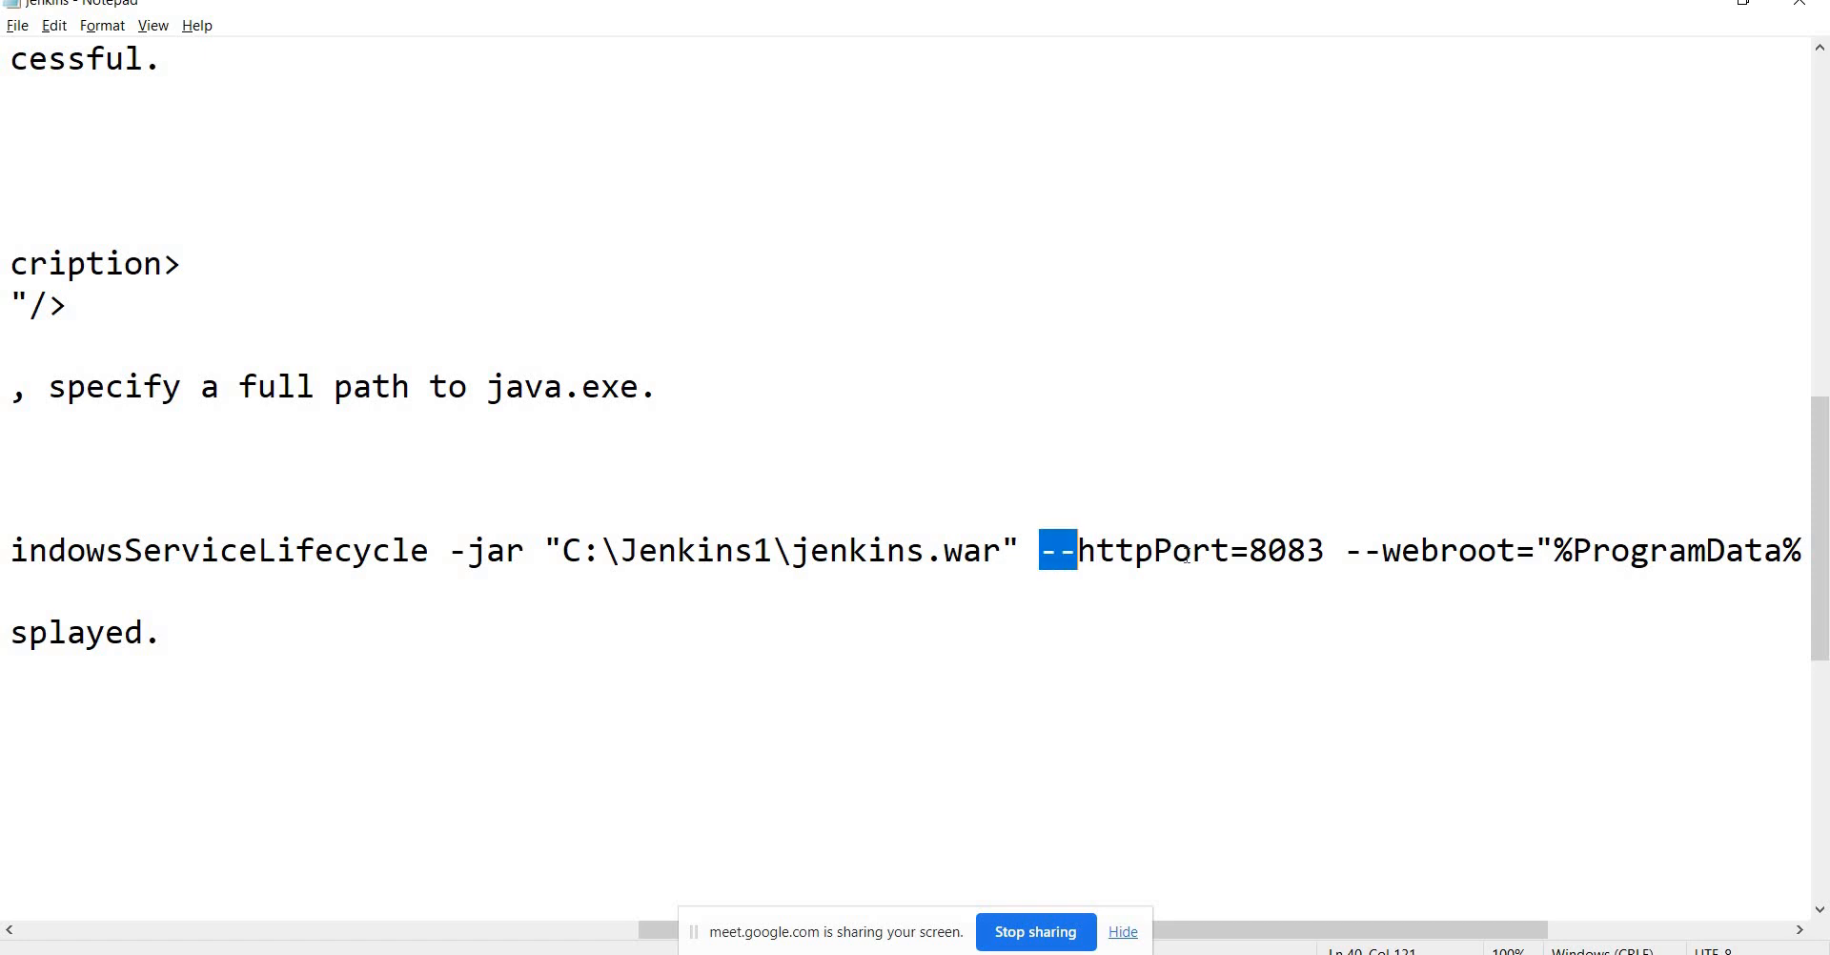
{"action": "key", "text": "shift+Right"}
{"action": "key", "text": "shift+Right"}
{"action": "key", "text": "shift+Right"}
{"action": "key", "text": "shift+Right"}
{"action": "key", "text": "shift+Right"}
{"action": "key", "text": "shift+Right"}
{"action": "key", "text": "shift+Right"}
{"action": "key", "text": "shift+Right"}
{"action": "key", "text": "shift+Right"}
{"action": "key", "text": "shift+Right"}
{"action": "key", "text": "shift+Right"}
{"action": "key", "text": "shift+Right"}
{"action": "key", "text": "shift+Right"}
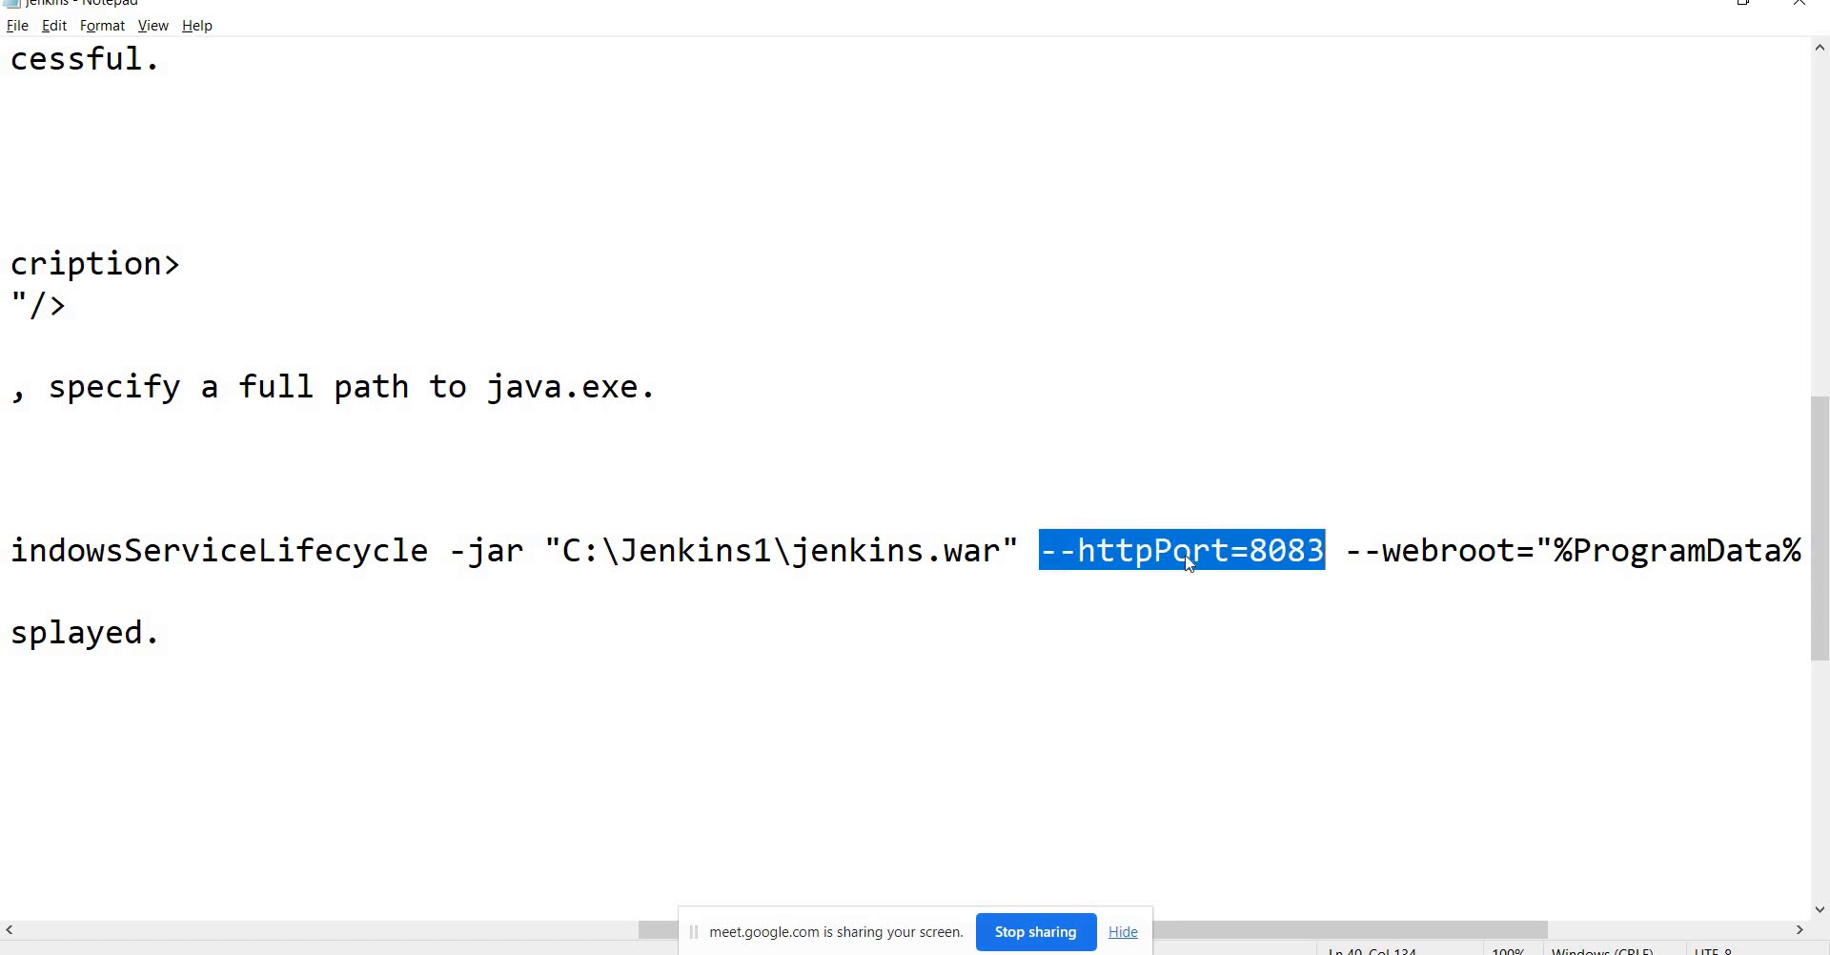
{"action": "key", "text": "alt+Tab"}
{"action": "key", "text": "ctrl+v"}
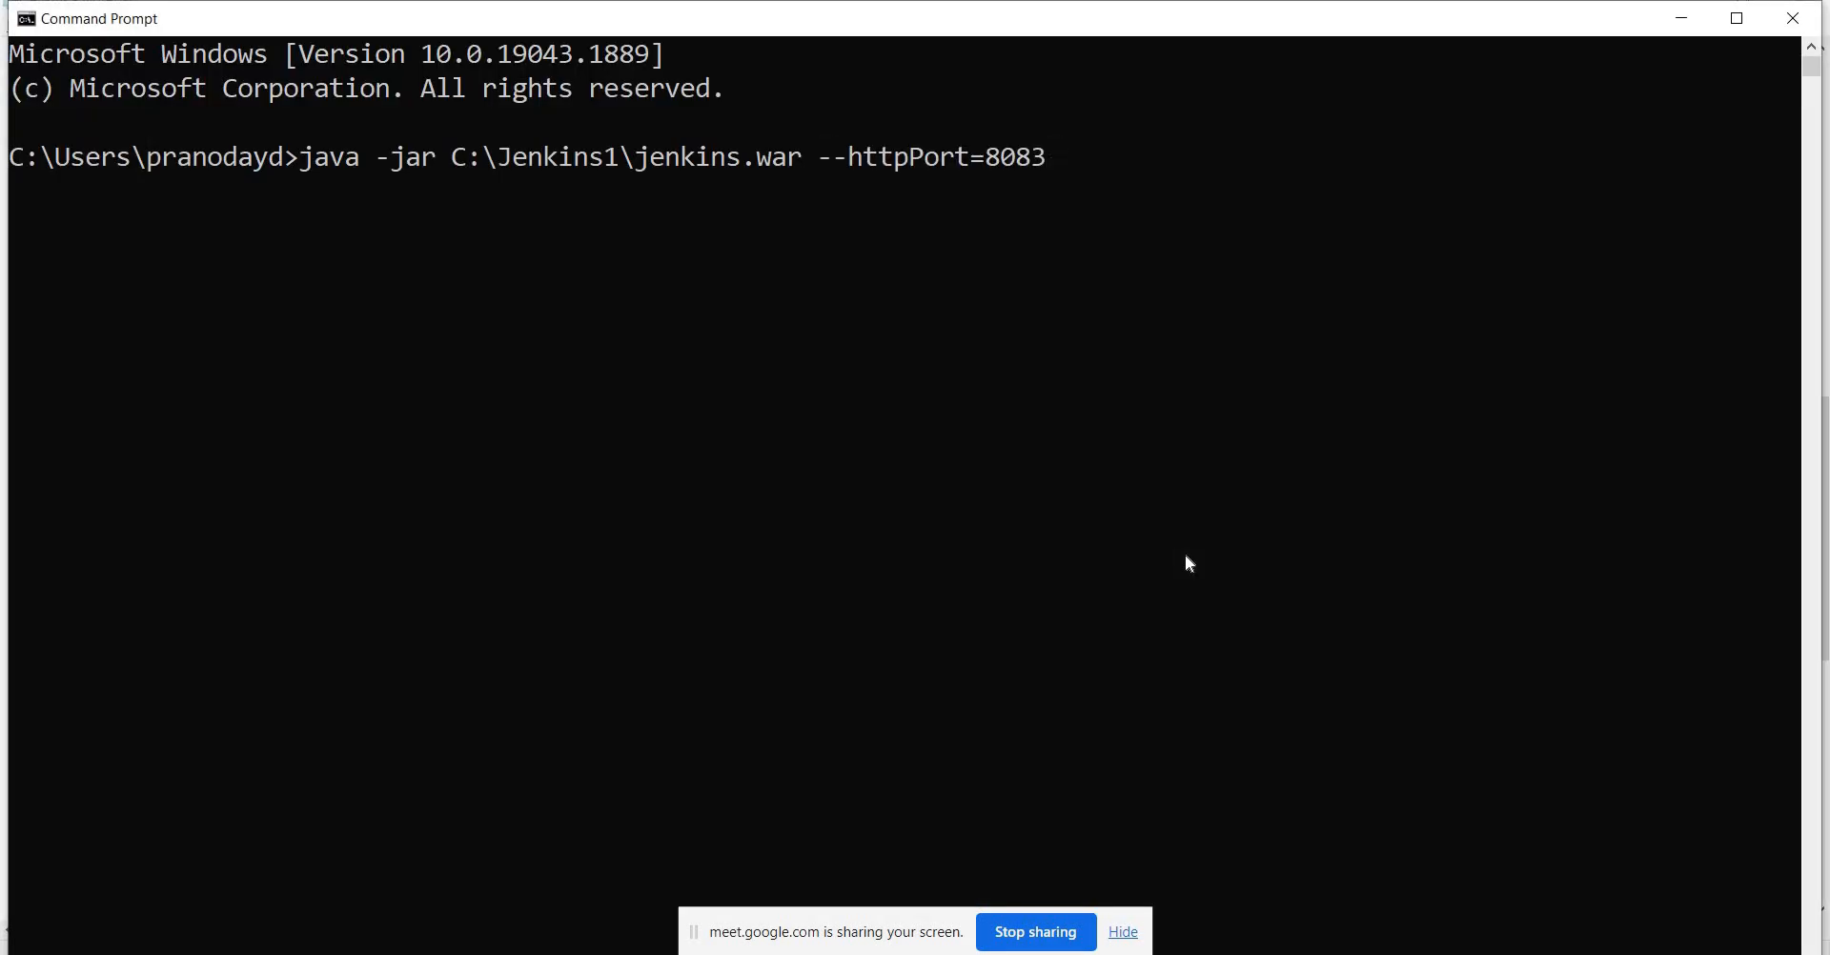
Reread the webroot, java executable and arguments lines in the service file.
{"action": "key", "text": "alt+Tab"}
{"action": "key", "text": "Right"}
{"action": "key", "text": "Right"}
{"action": "key", "text": "Right"}
{"action": "key", "text": "Right"}
{"action": "key", "text": "Right"}
{"action": "key", "text": "Right"}
{"action": "key", "text": "Right"}
{"action": "key", "text": "Right"}
{"action": "key", "text": "Right"}
{"action": "key", "text": "Right"}
{"action": "key", "text": "Right"}
{"action": "key", "text": "Right"}
{"action": "key", "text": "Right"}
{"action": "key", "text": "Right"}
{"action": "key", "text": "Right"}
{"action": "key", "text": "Right"}
{"action": "key", "text": "Right"}
{"action": "key", "text": "Right"}
{"action": "key", "text": "Right"}
{"action": "key", "text": "Right"}
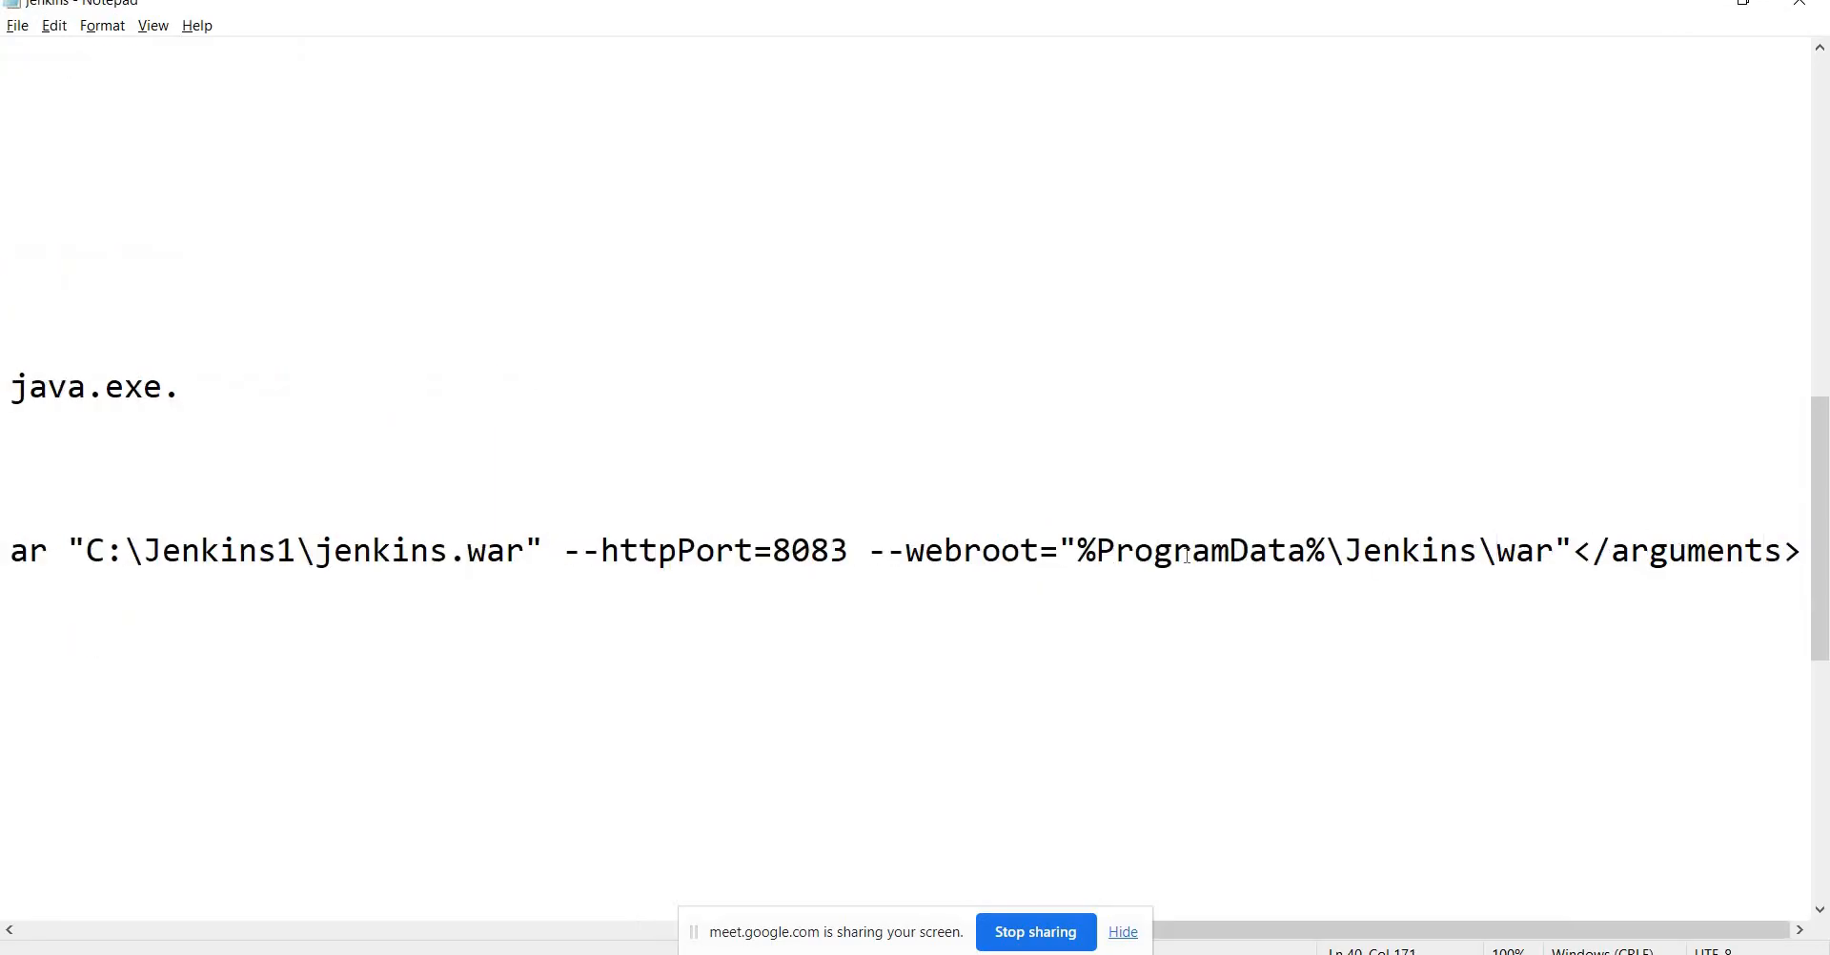
{"action": "key", "text": "Left"}
{"action": "key", "text": "Left"}
{"action": "key", "text": "Right"}
{"action": "key", "text": "Right"}
{"action": "key", "text": "Left"}
{"action": "key", "text": "Left"}
{"action": "key", "text": "Left"}
{"action": "key", "text": "Left"}
{"action": "key", "text": "Left"}
{"action": "key", "text": "Left"}
{"action": "key", "text": "Left"}
{"action": "key", "text": "Left"}
{"action": "key", "text": "Left"}
{"action": "key", "text": "Left"}
{"action": "key", "text": "Left"}
{"action": "key", "text": "Left"}
{"action": "key", "text": "Left"}
{"action": "key", "text": "Left"}
{"action": "key", "text": "Left"}
{"action": "key", "text": "Home"}
{"action": "key", "text": "shift+Down"}
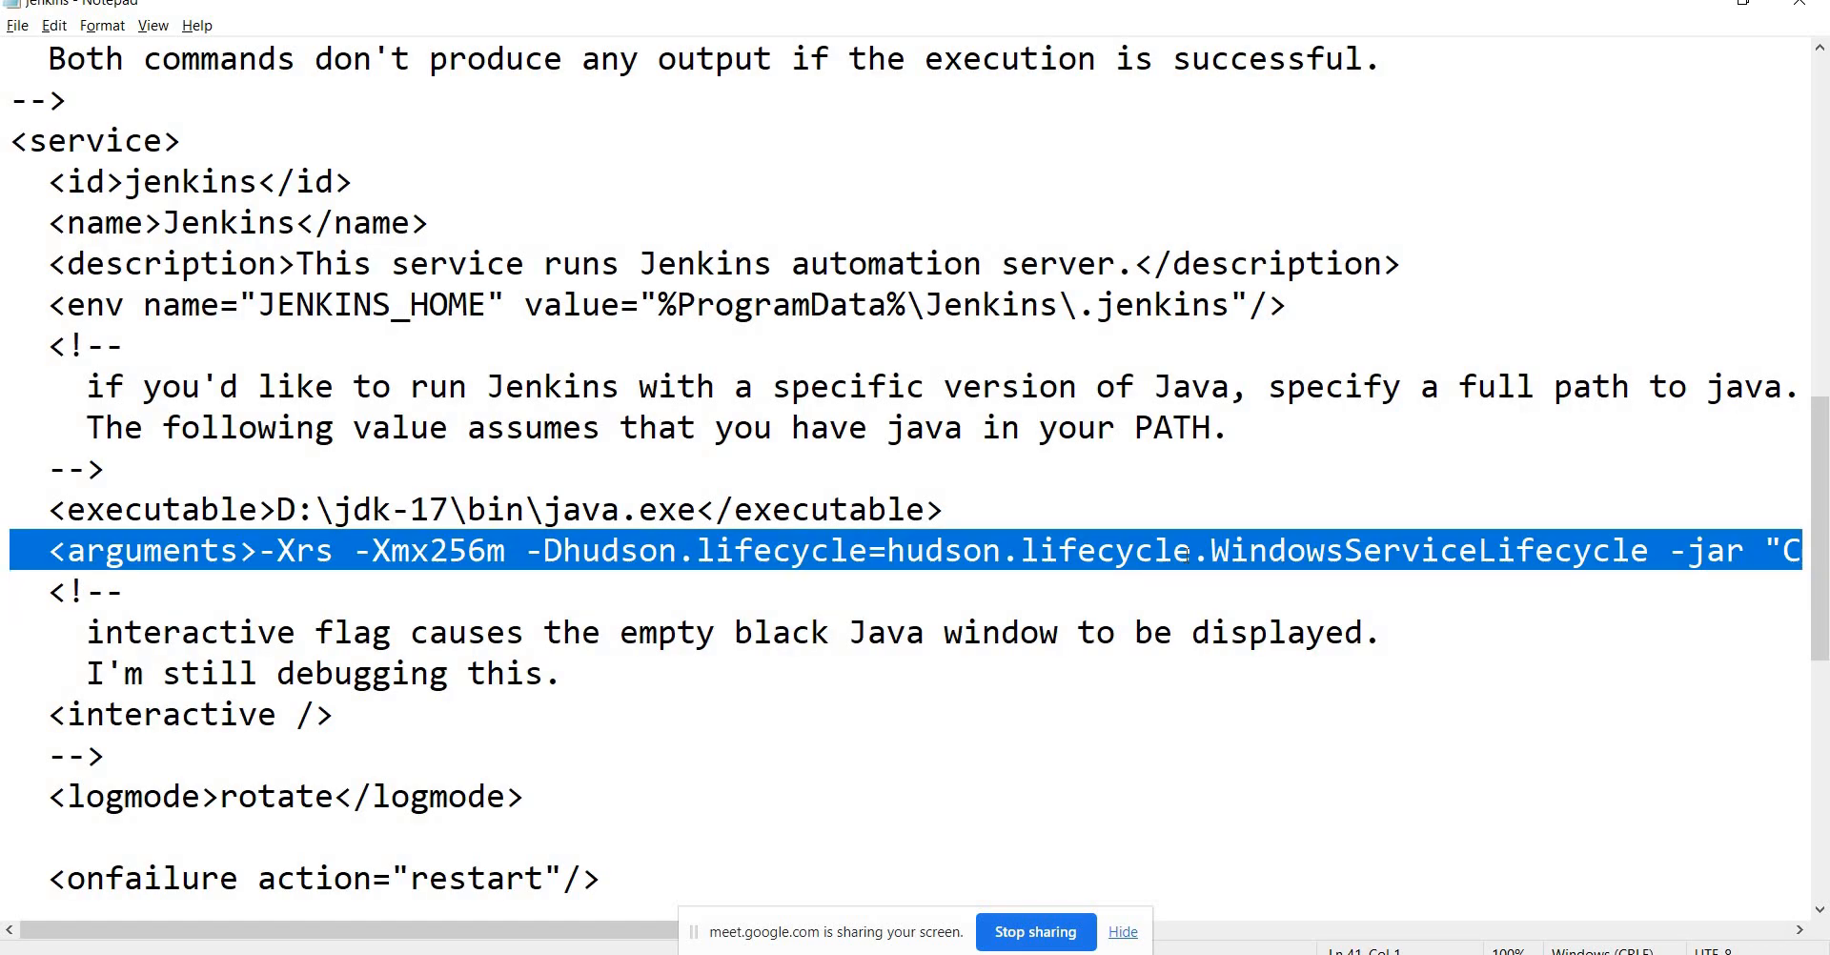
{"action": "key", "text": "Up"}
{"action": "key", "text": "Up"}
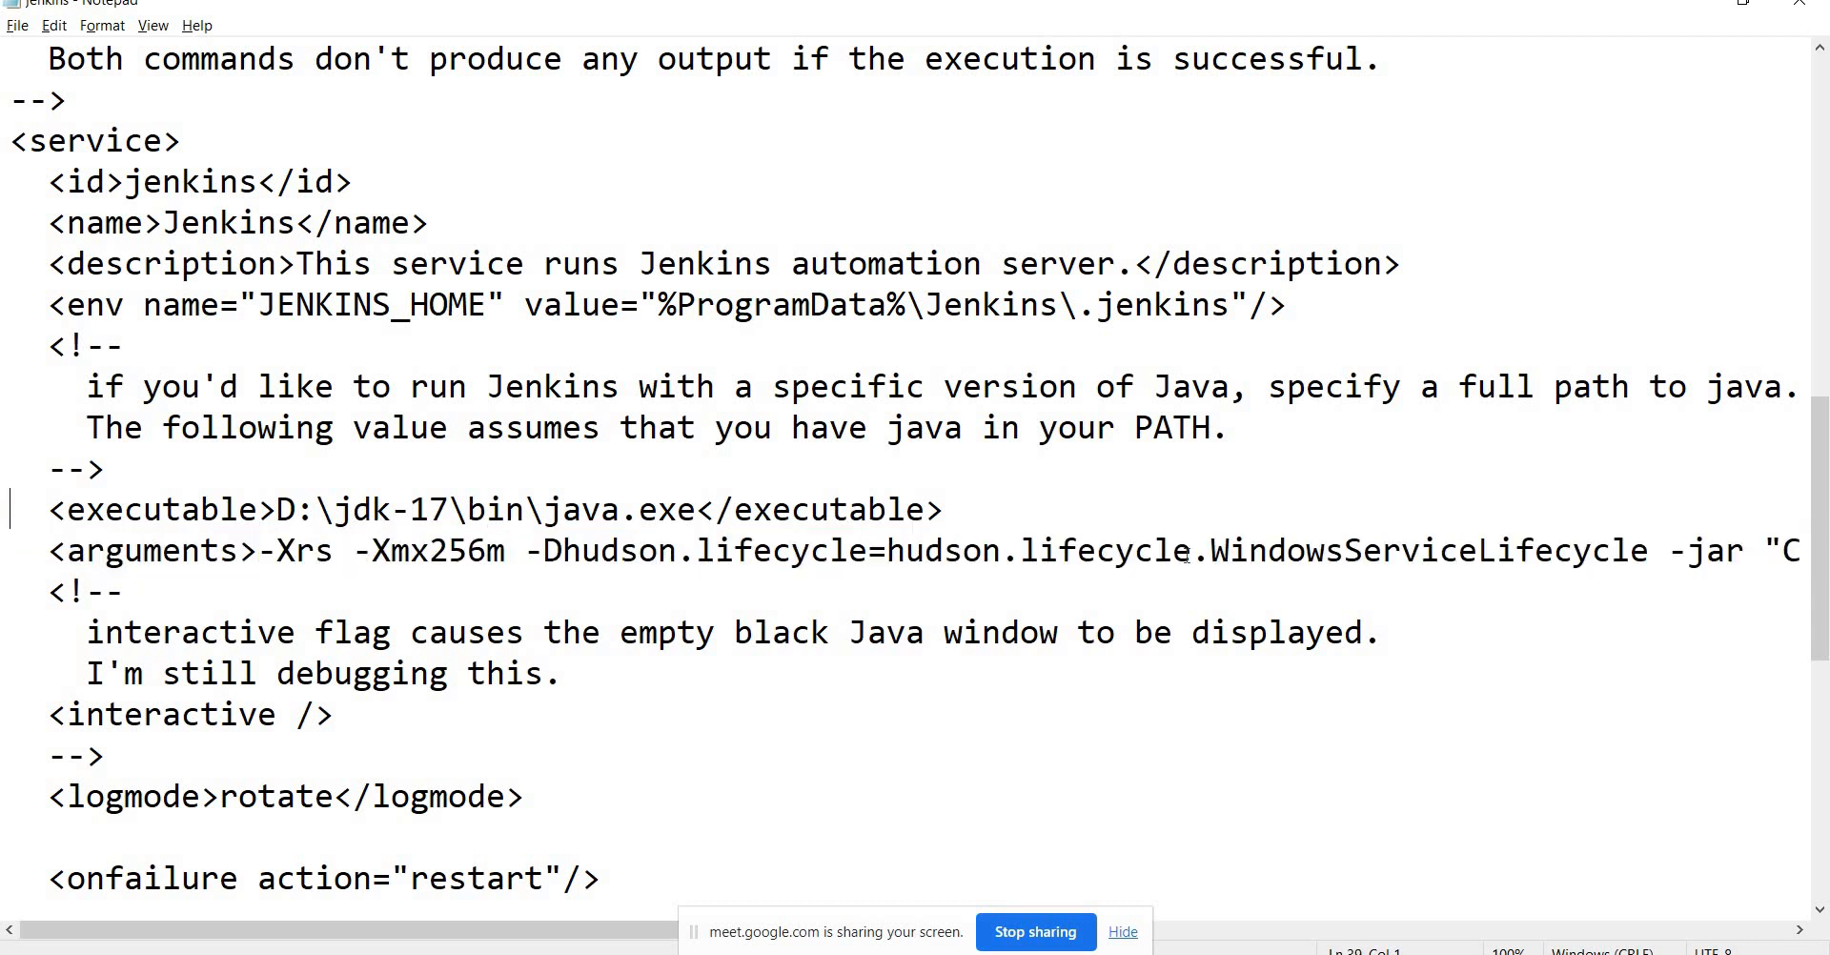
{"action": "key", "text": "shift+Down"}
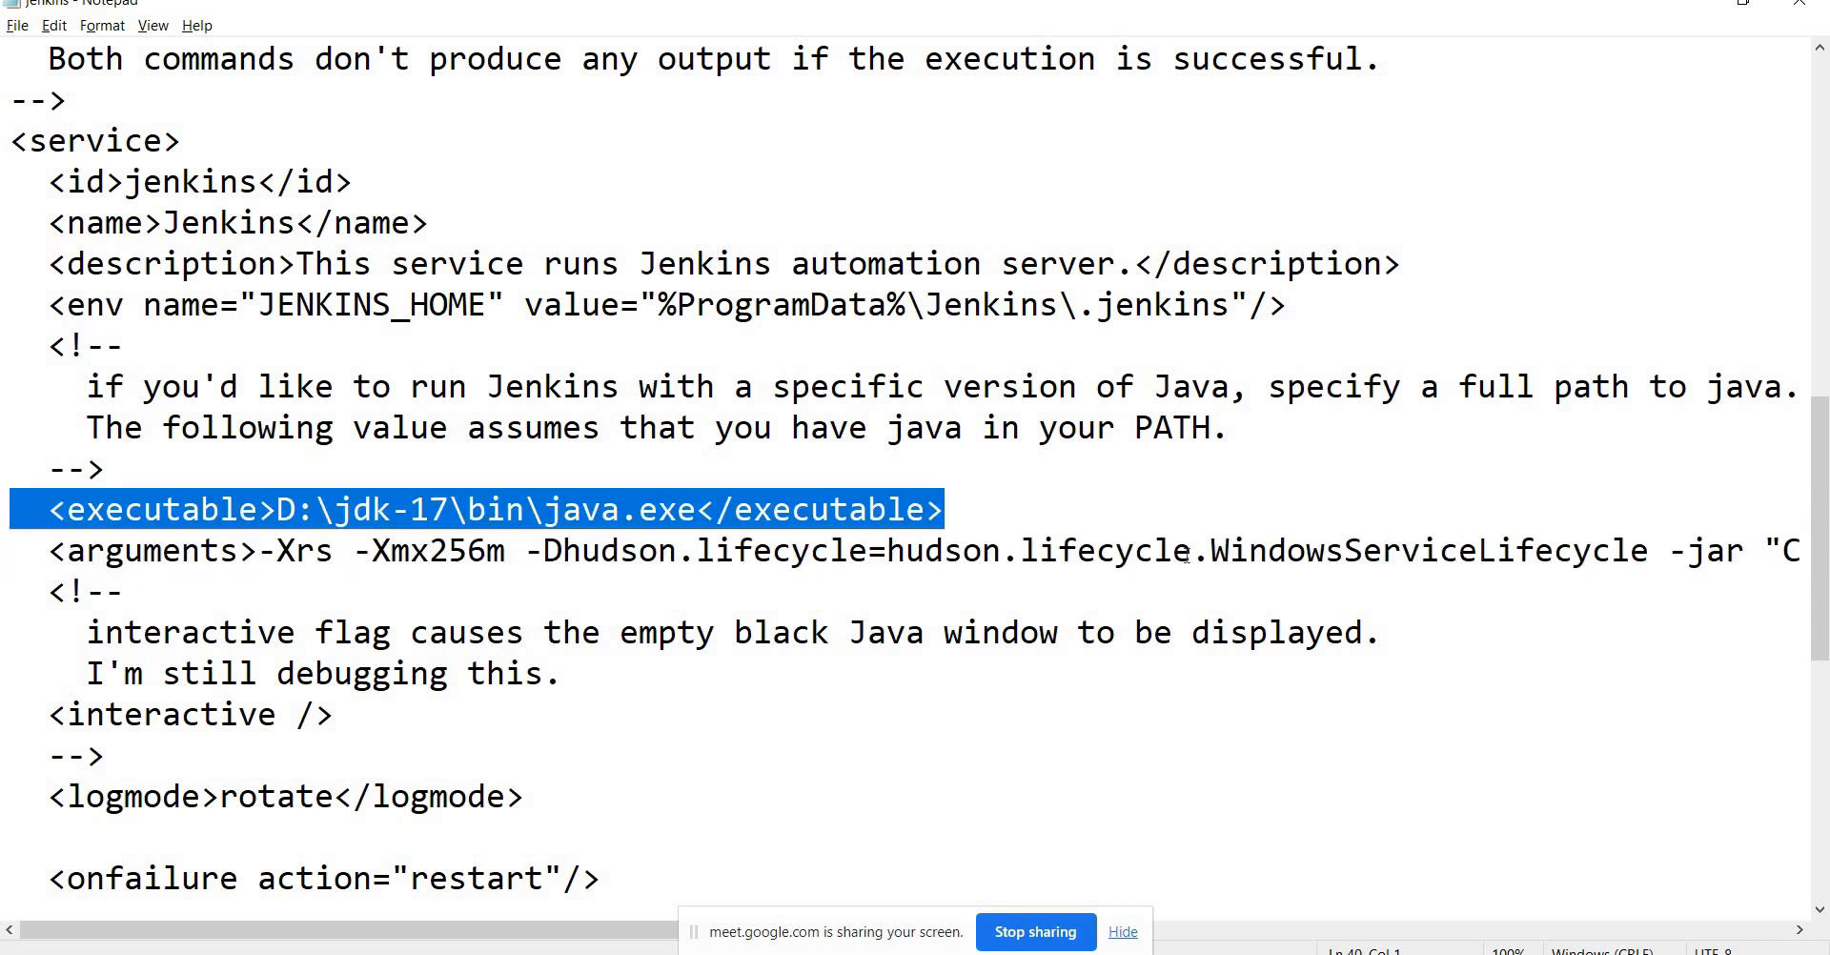
{"action": "key", "text": "Down"}
{"action": "key", "text": "Up"}
{"action": "key", "text": "Up"}
{"action": "key", "text": "shift+Down"}
{"action": "key", "text": "Down"}
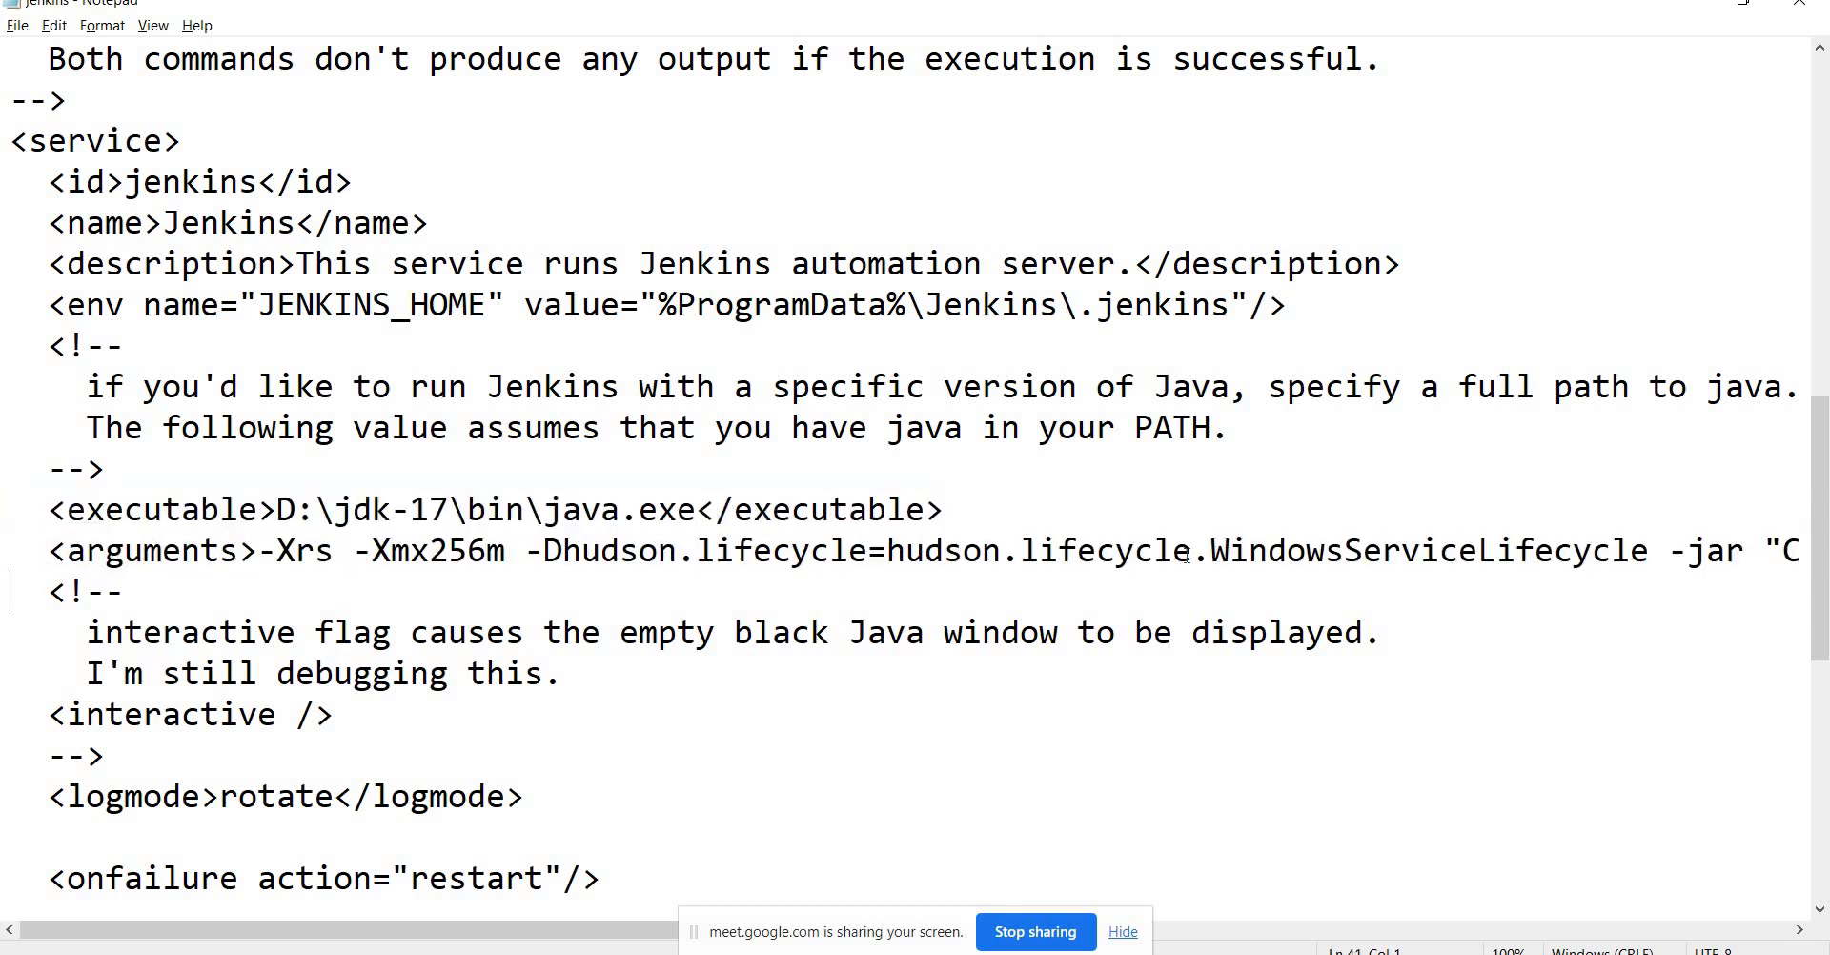
{"action": "key", "text": "Up"}
{"action": "key", "text": "shift+Down"}
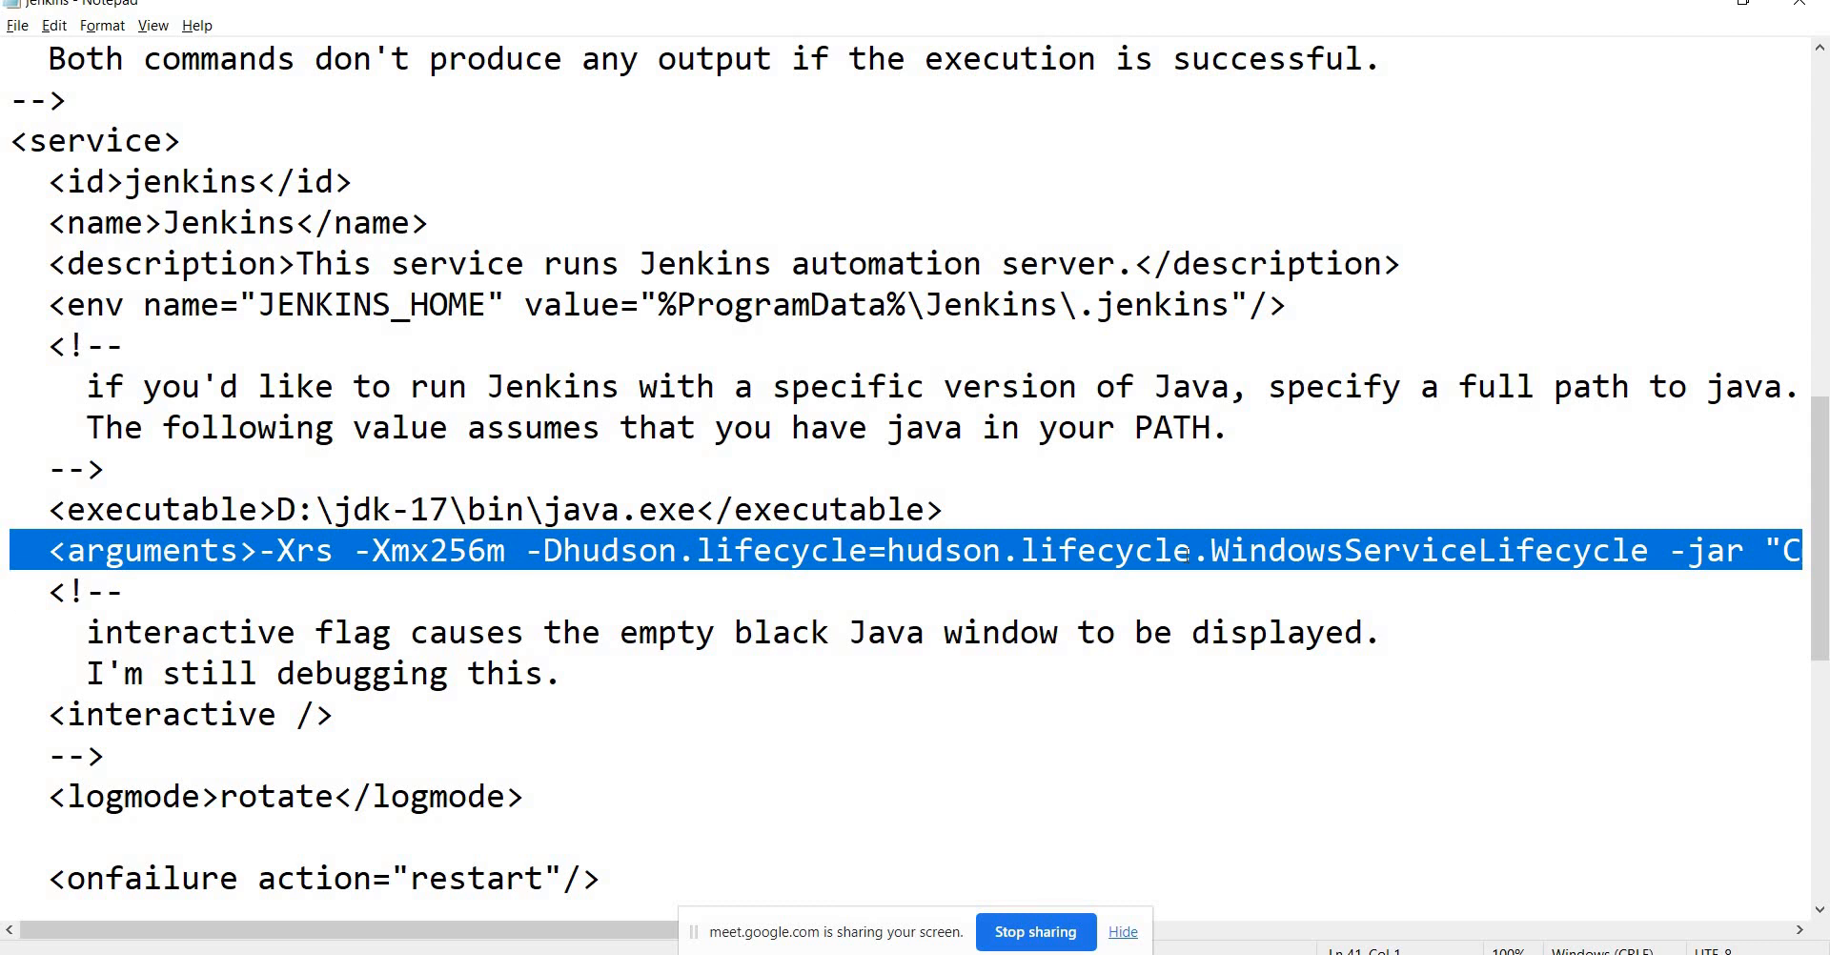
{"action": "key", "text": "alt+Tab"}
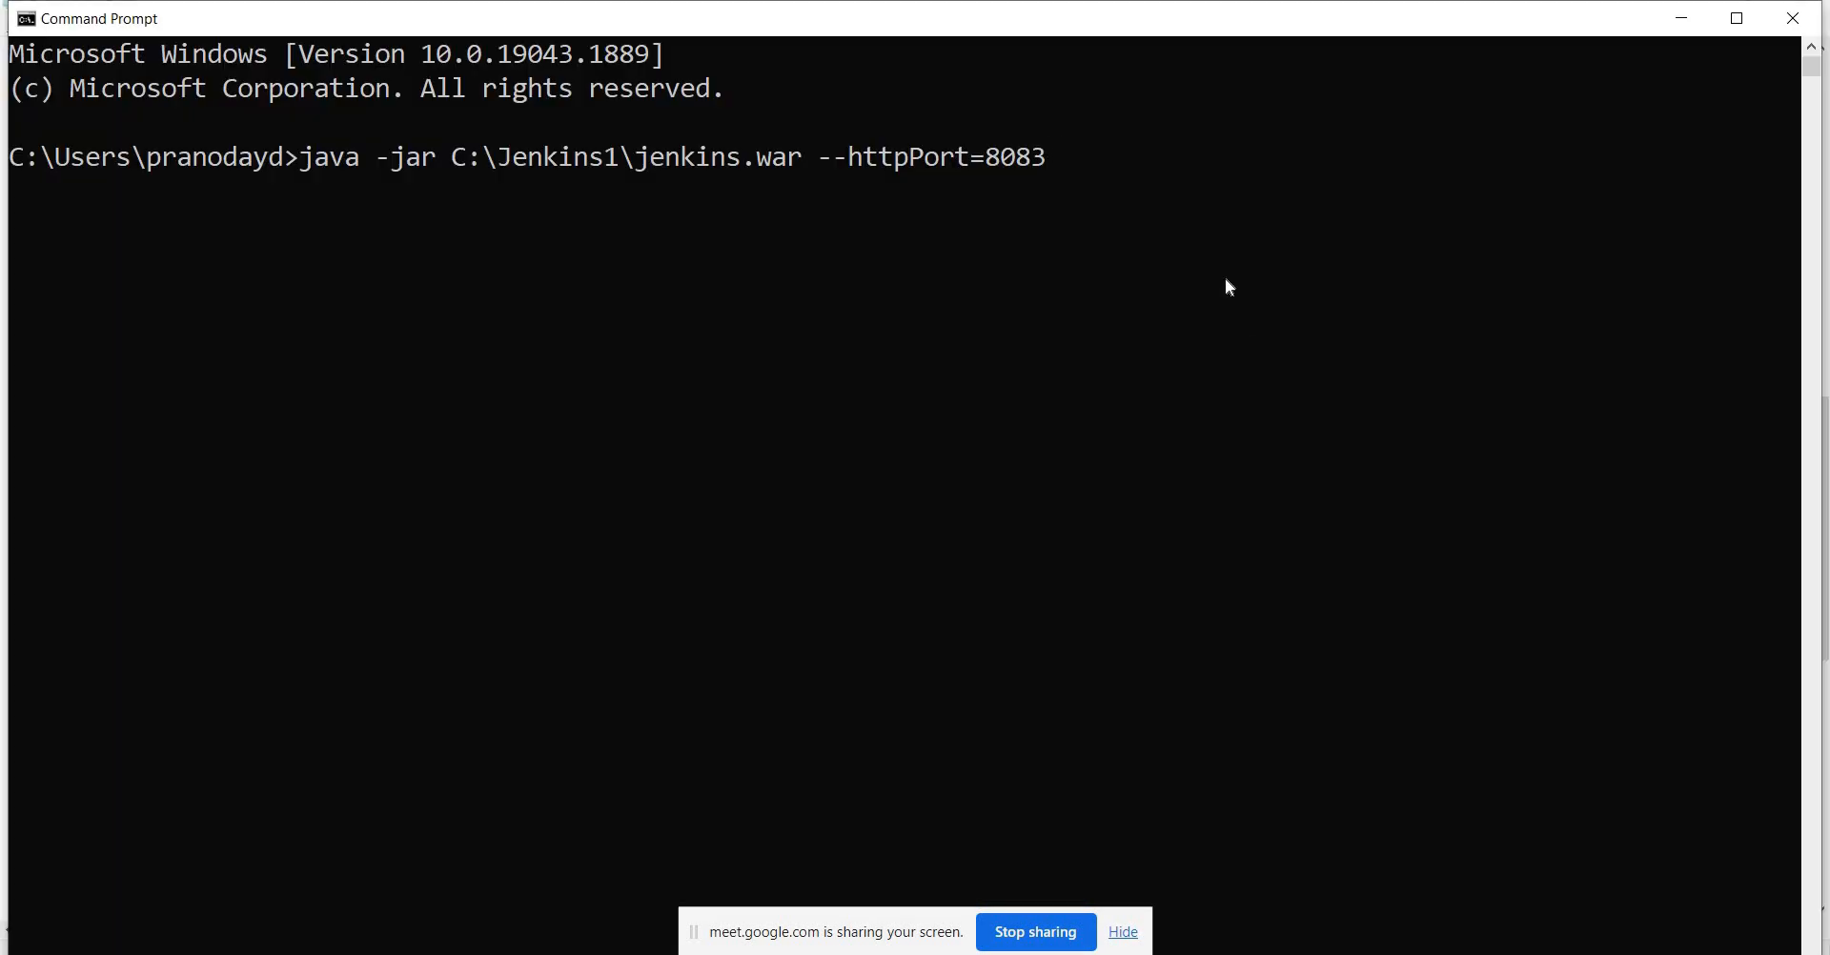
Stop the Jenkins Windows service using the Services toolbar.
{"action": "key", "text": "alt+Tab"}
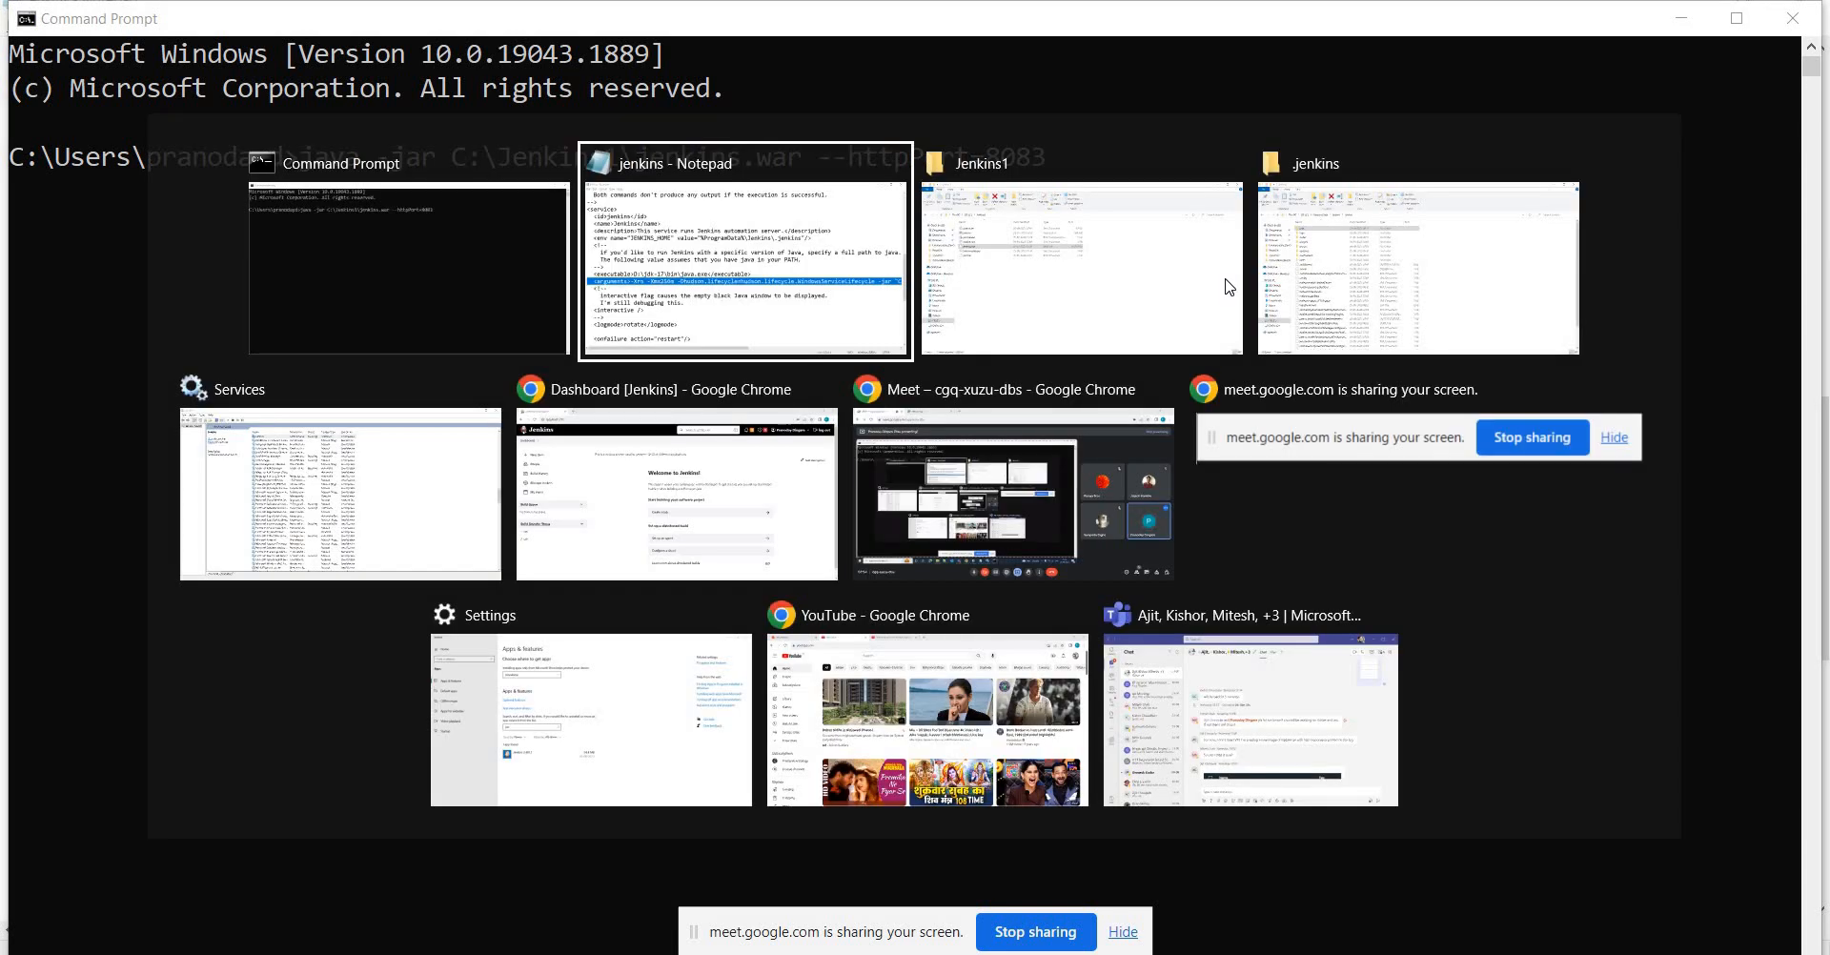
{"action": "key", "text": "alt+Tab"}
{"action": "key", "text": "alt+Tab"}
{"action": "key", "text": "alt+Tab"}
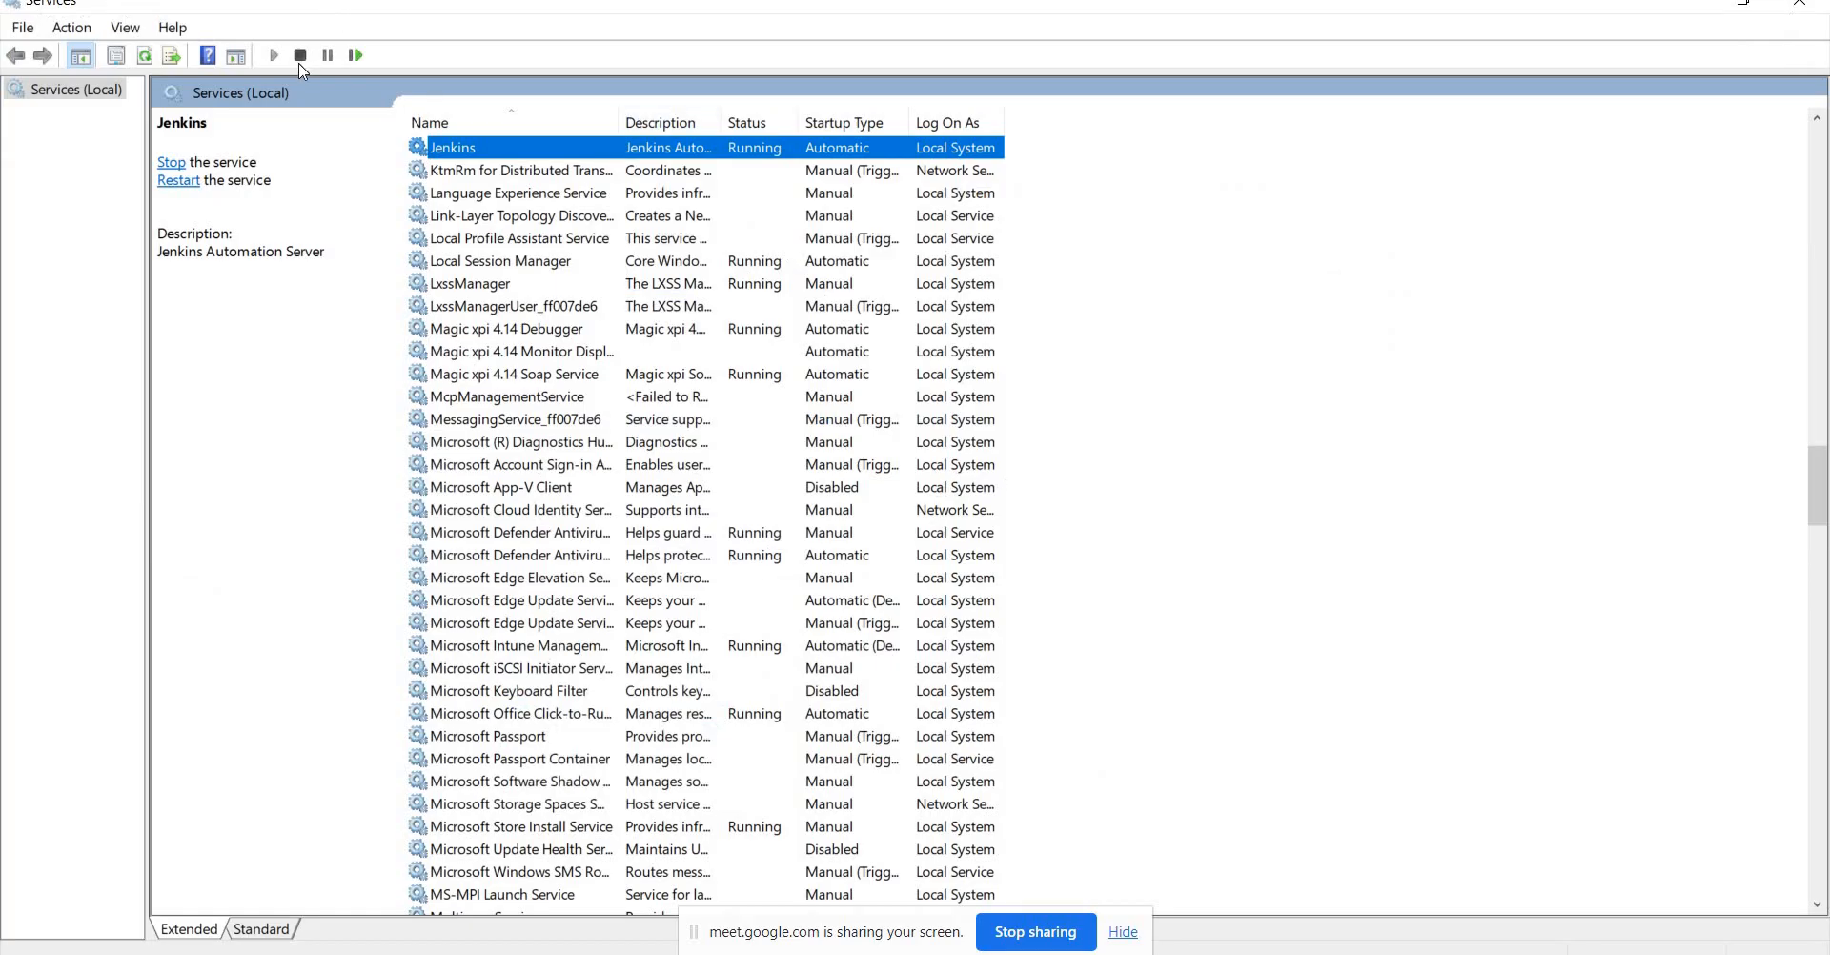
{"action": "left_click", "coordinate": [301, 56]}
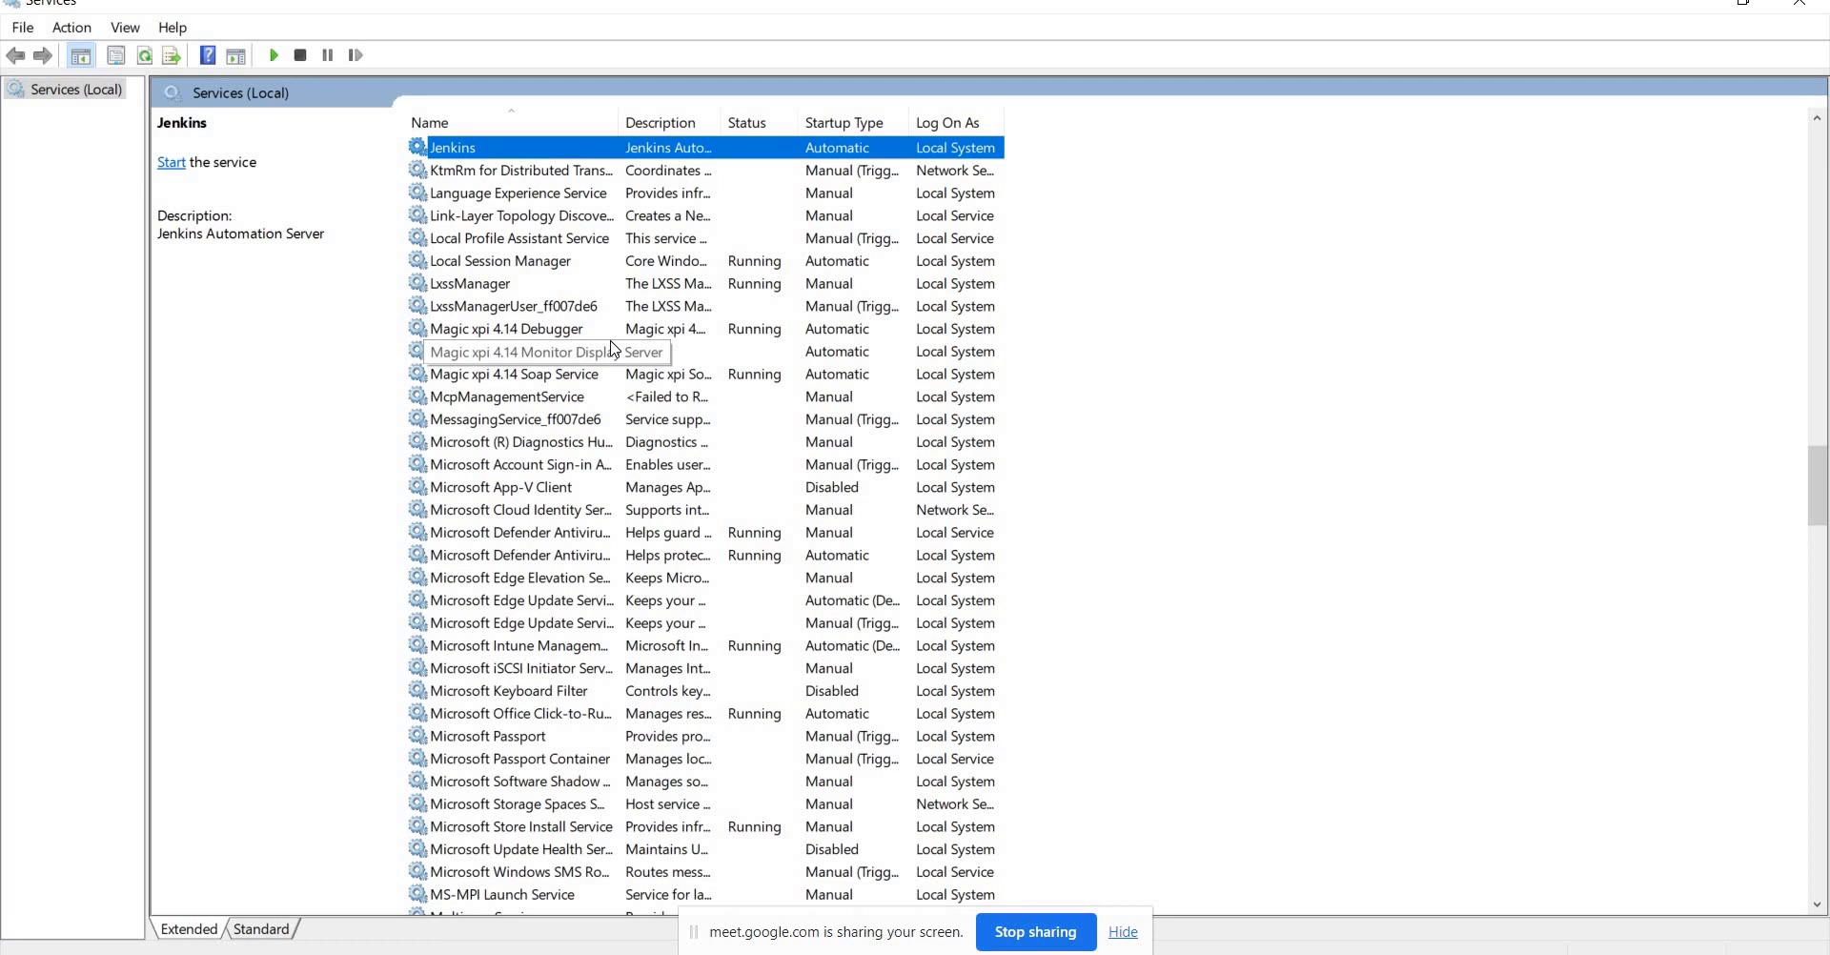
{"action": "key", "text": "alt+Tab"}
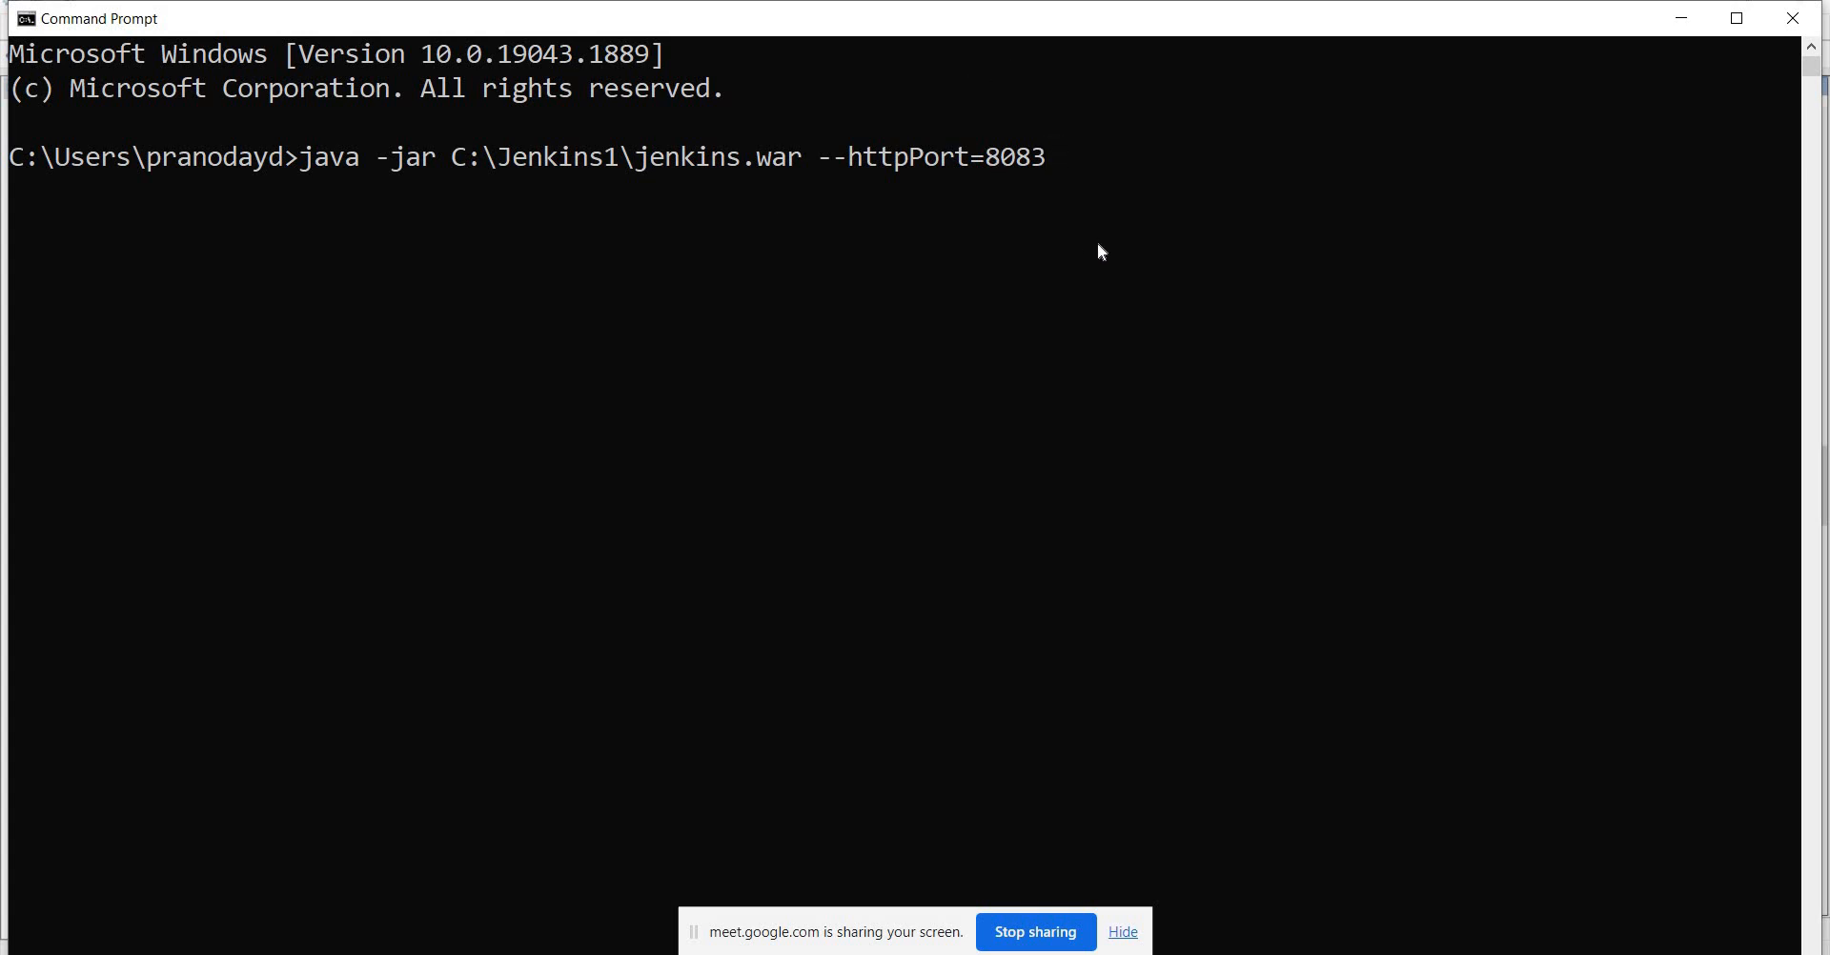
Run the java -jar command for port 8083 and allow Java through the firewall.
{"action": "key", "text": "Return"}
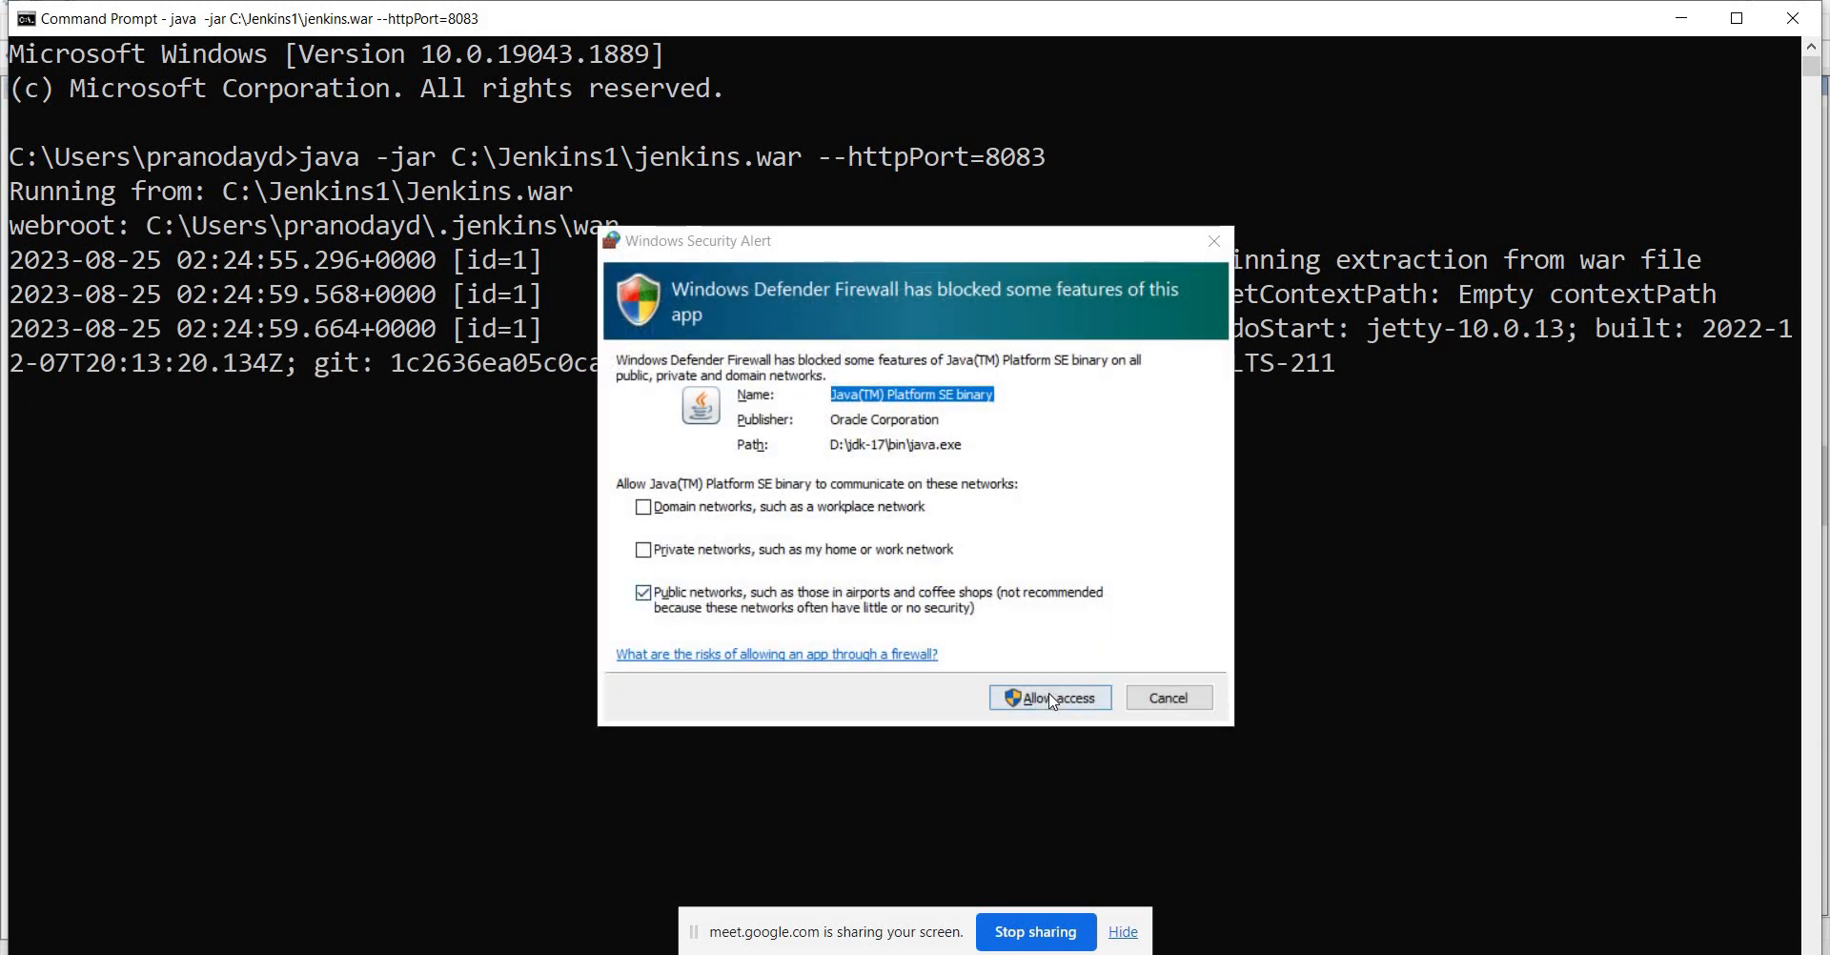
{"action": "left_click", "coordinate": [1053, 700]}
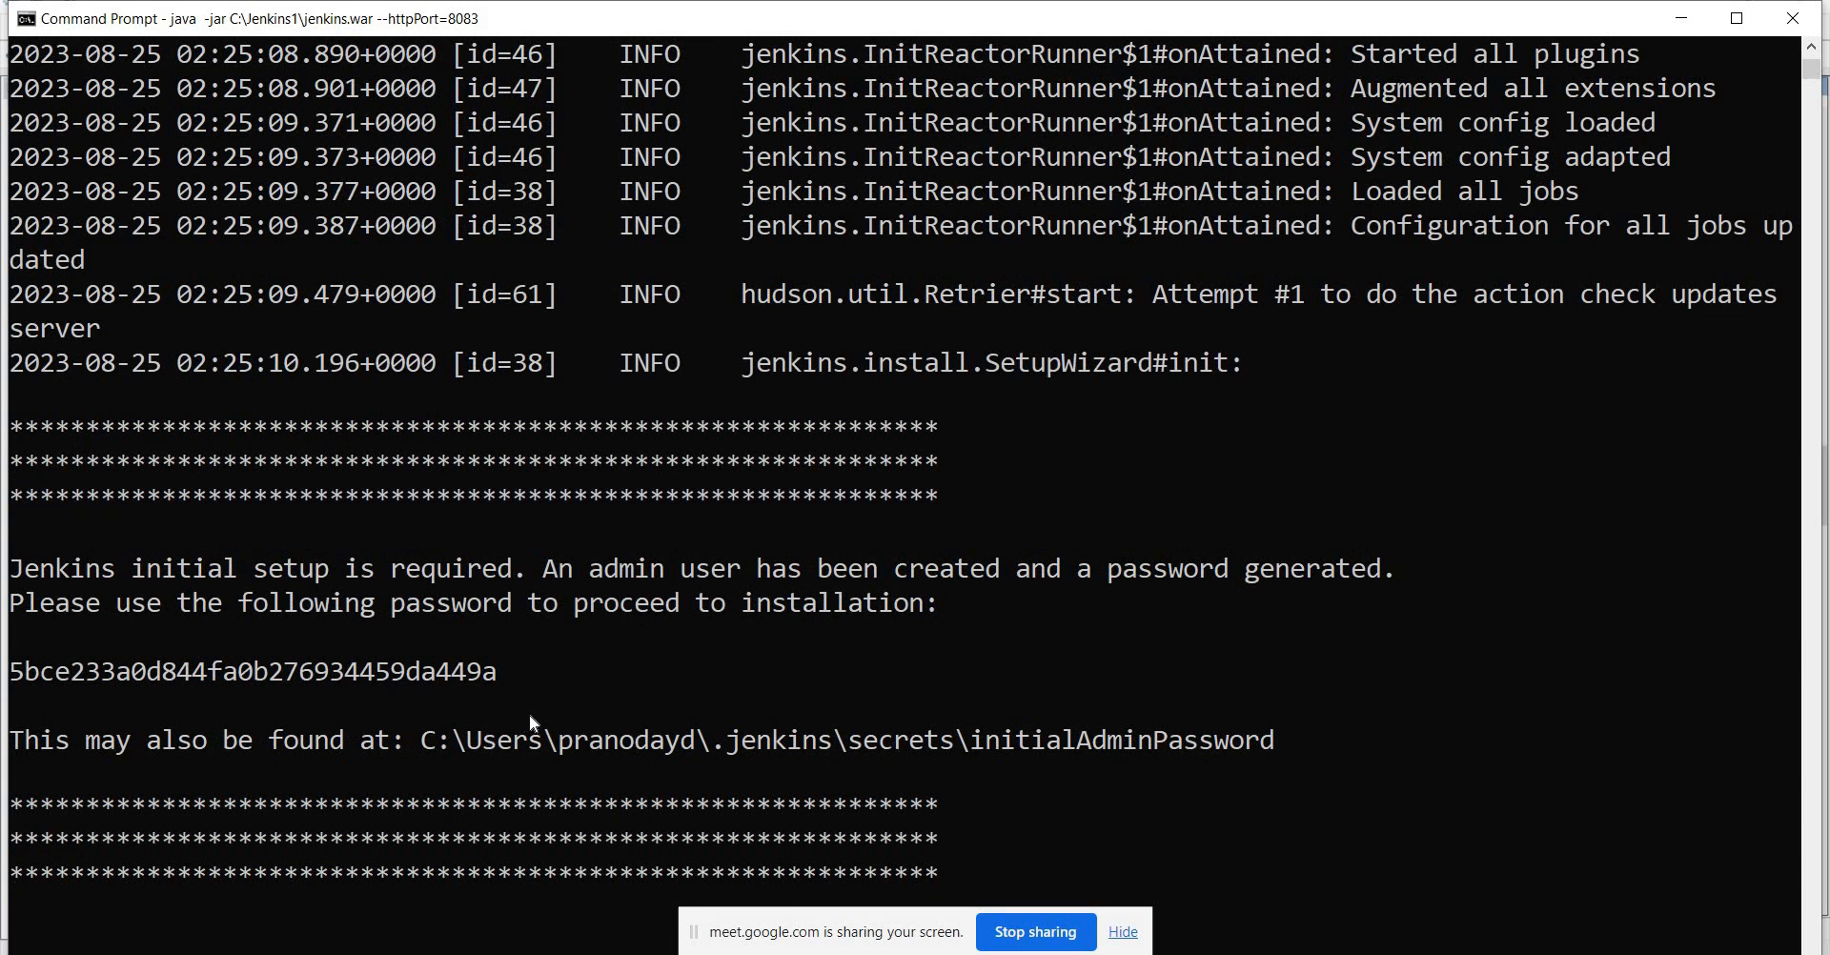
{"action": "key", "text": "alt+Tab"}
{"action": "key", "text": "alt+Tab"}
{"action": "key", "text": "alt+Tab"}
{"action": "key", "text": "alt+Tab"}
{"action": "key", "text": "alt+Tab"}
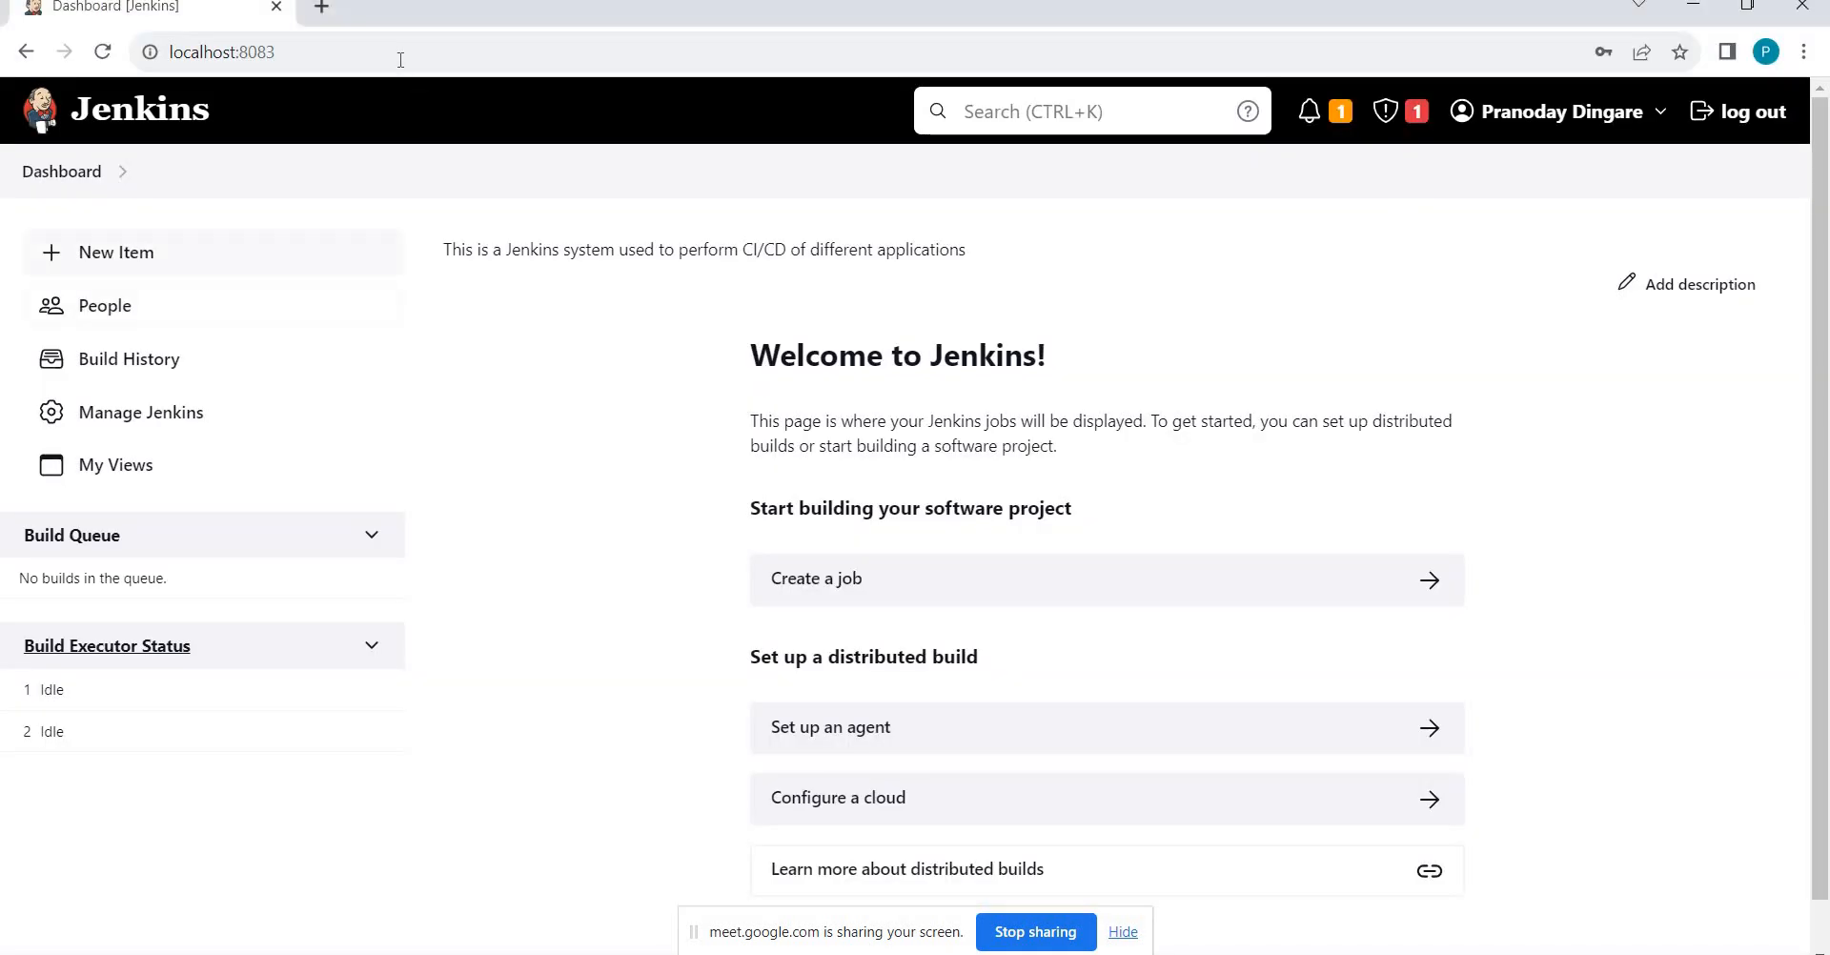
Load localhost:8083 in Chrome while checking the Jenkins console log.
{"action": "left_click", "coordinate": [400, 59]}
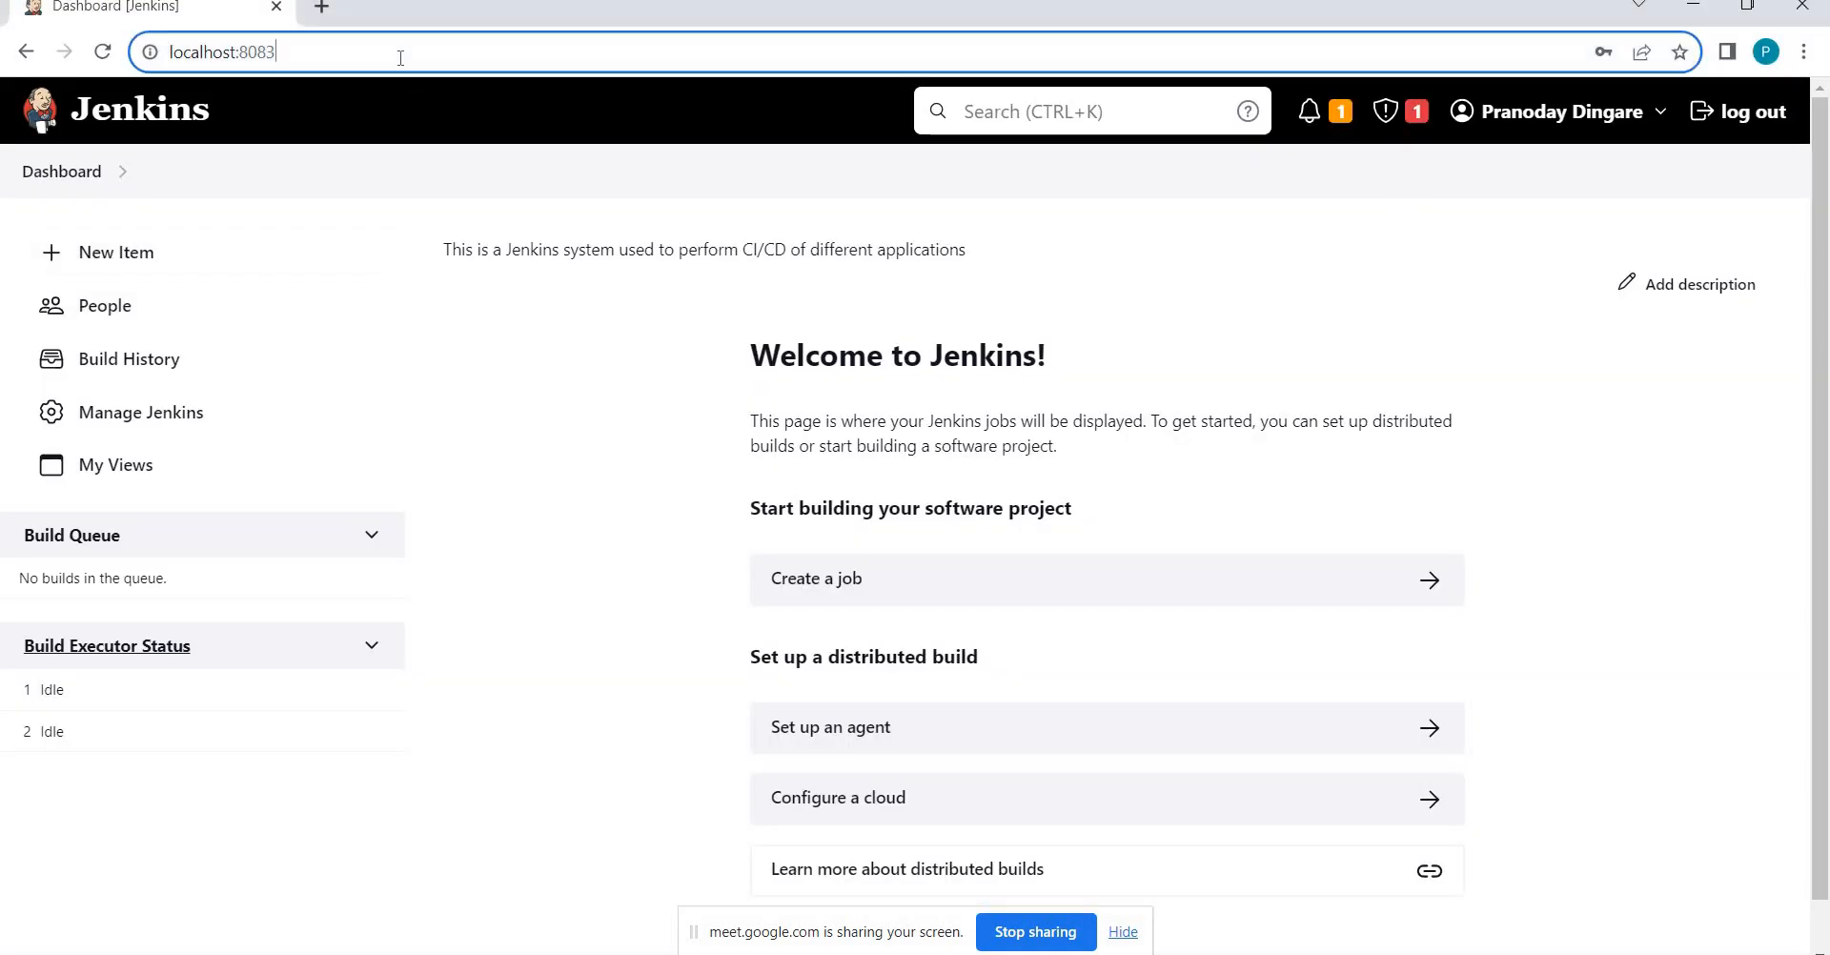
{"action": "type", "text": "lco"}
{"action": "key", "text": "BackSpace"}
{"action": "key", "text": "BackSpace"}
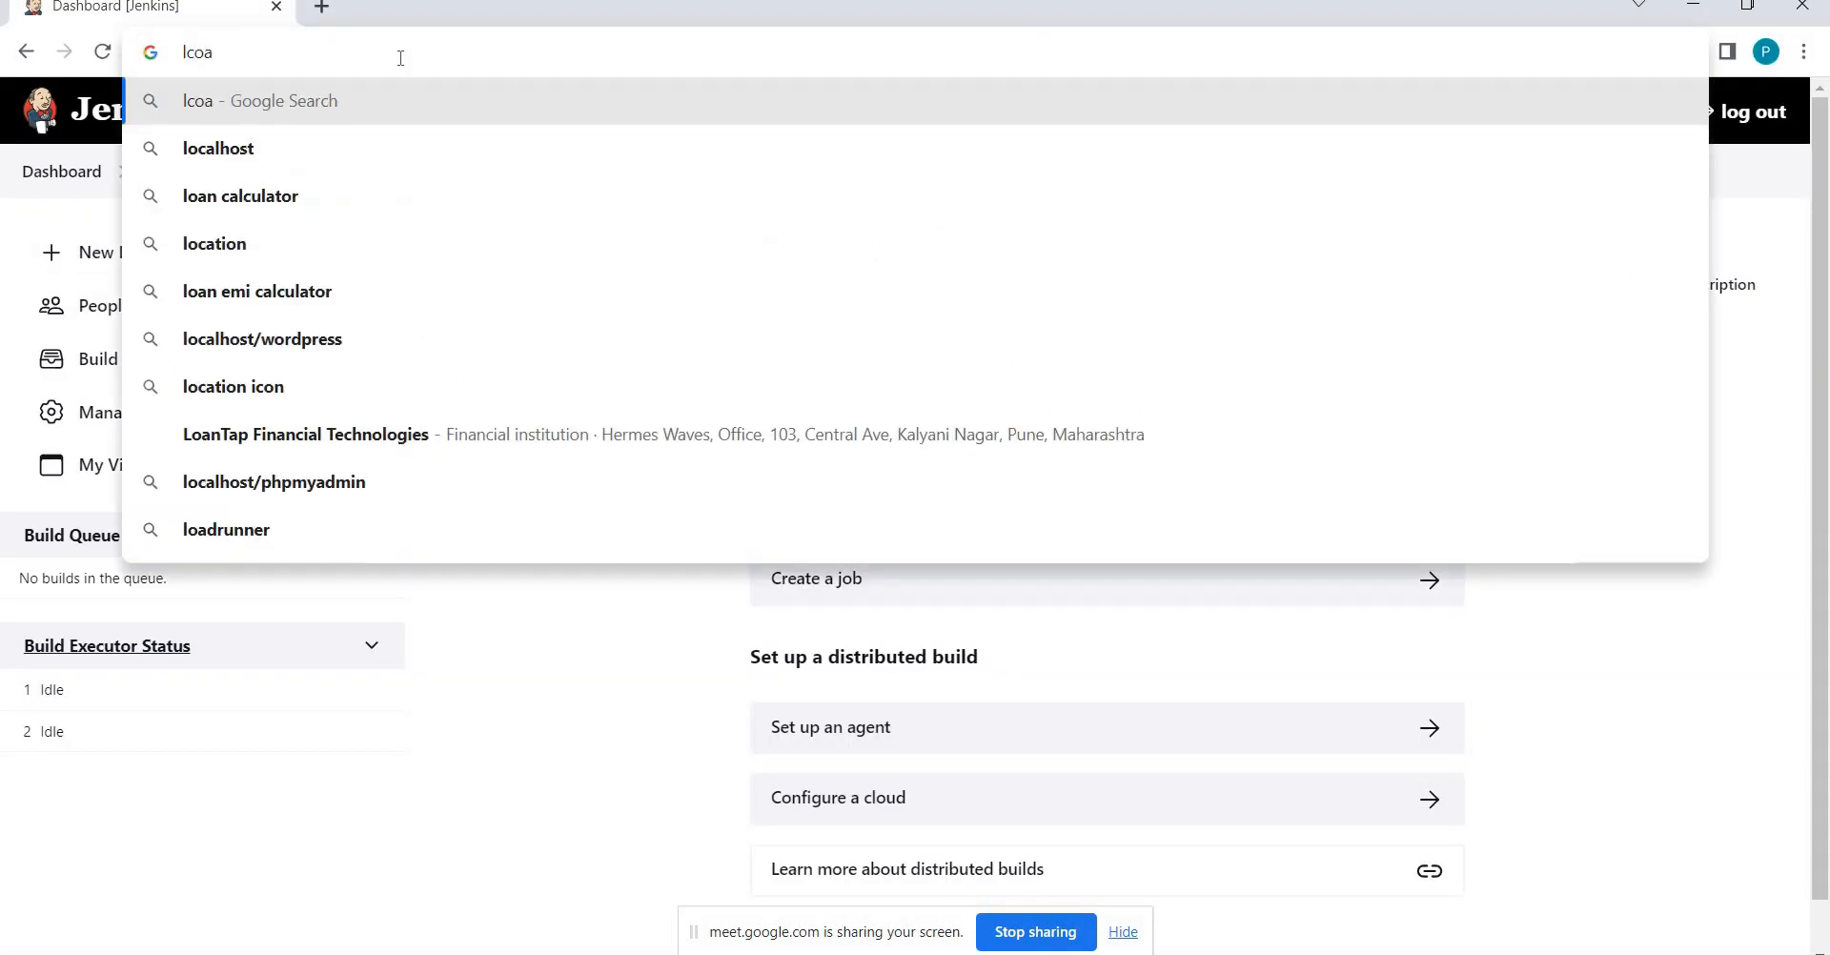
{"action": "type", "text": "ocalhost"}
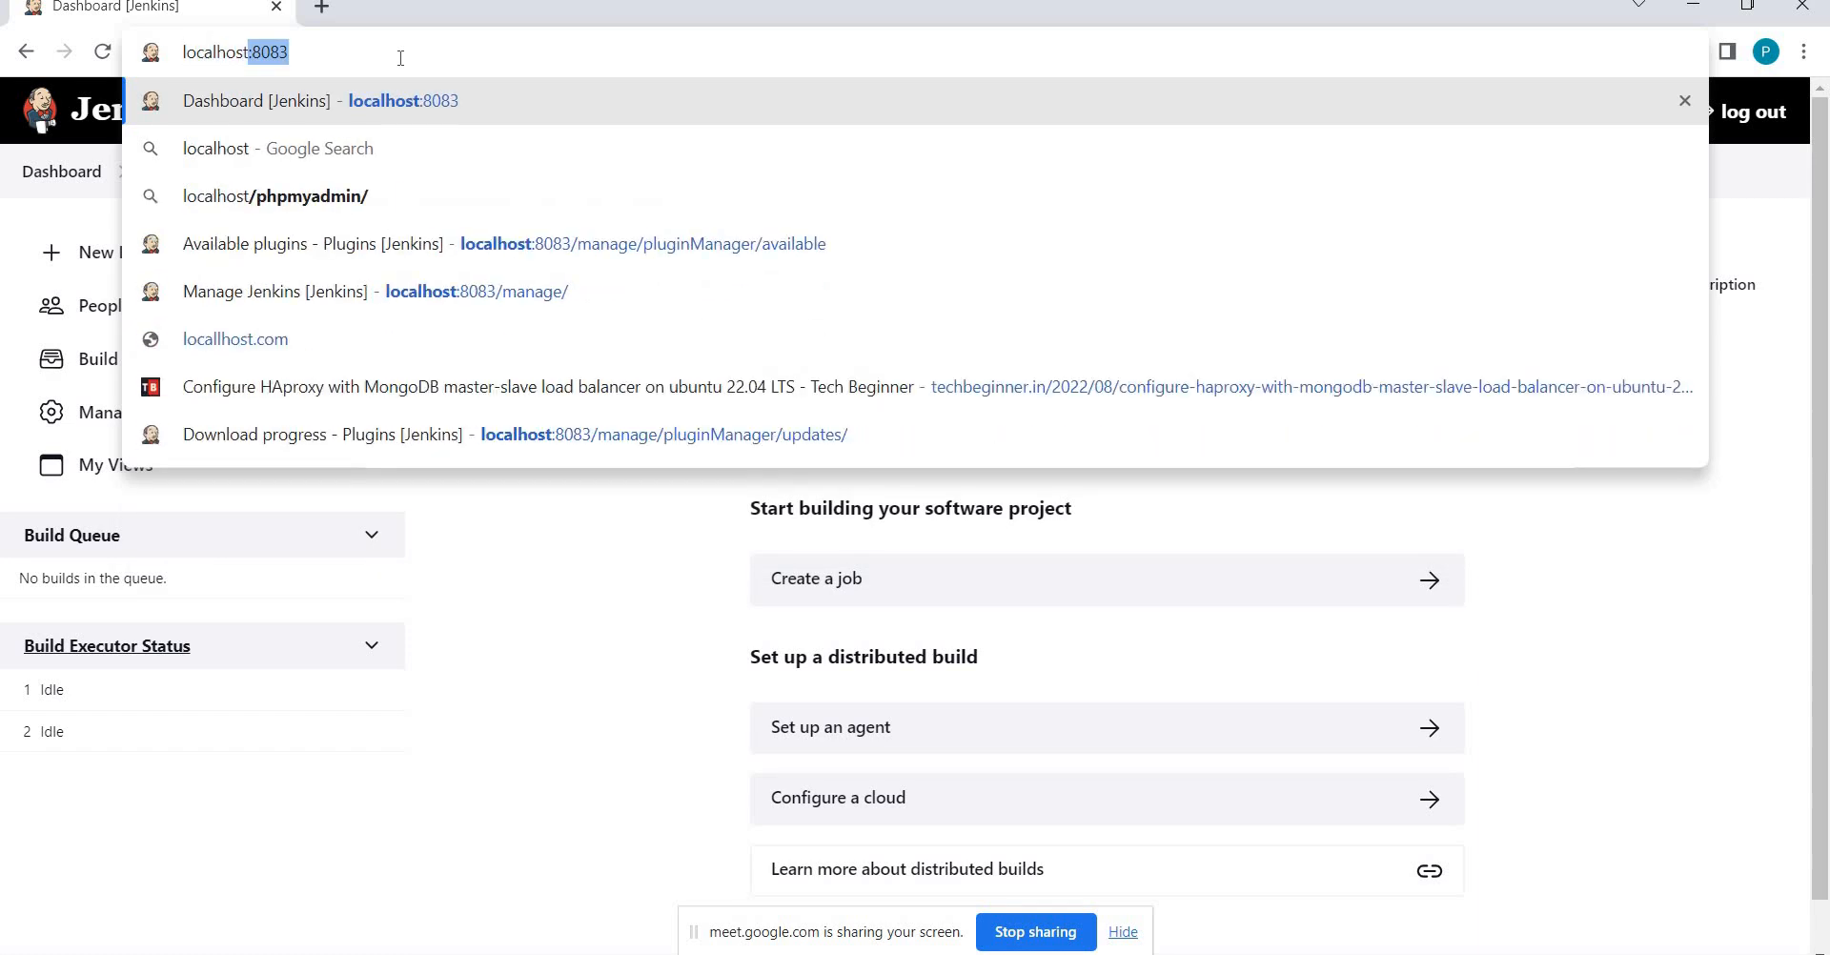
{"action": "key", "text": "Return"}
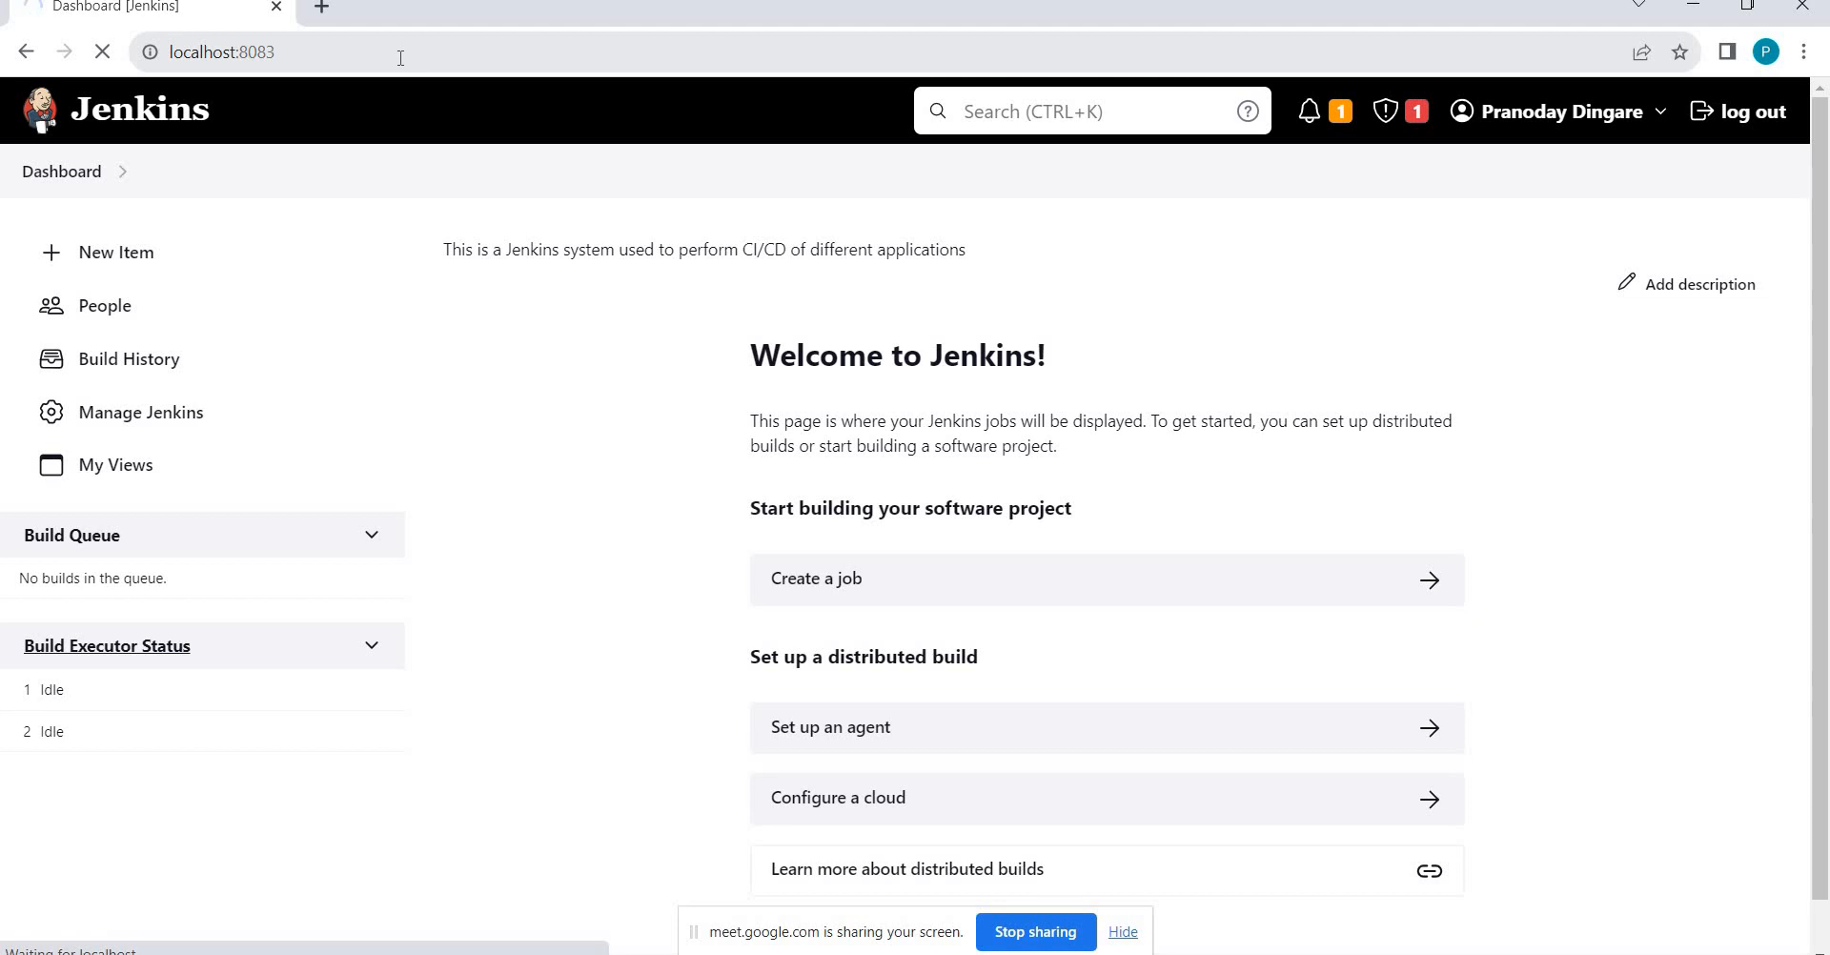
{"action": "key", "text": "alt+Tab"}
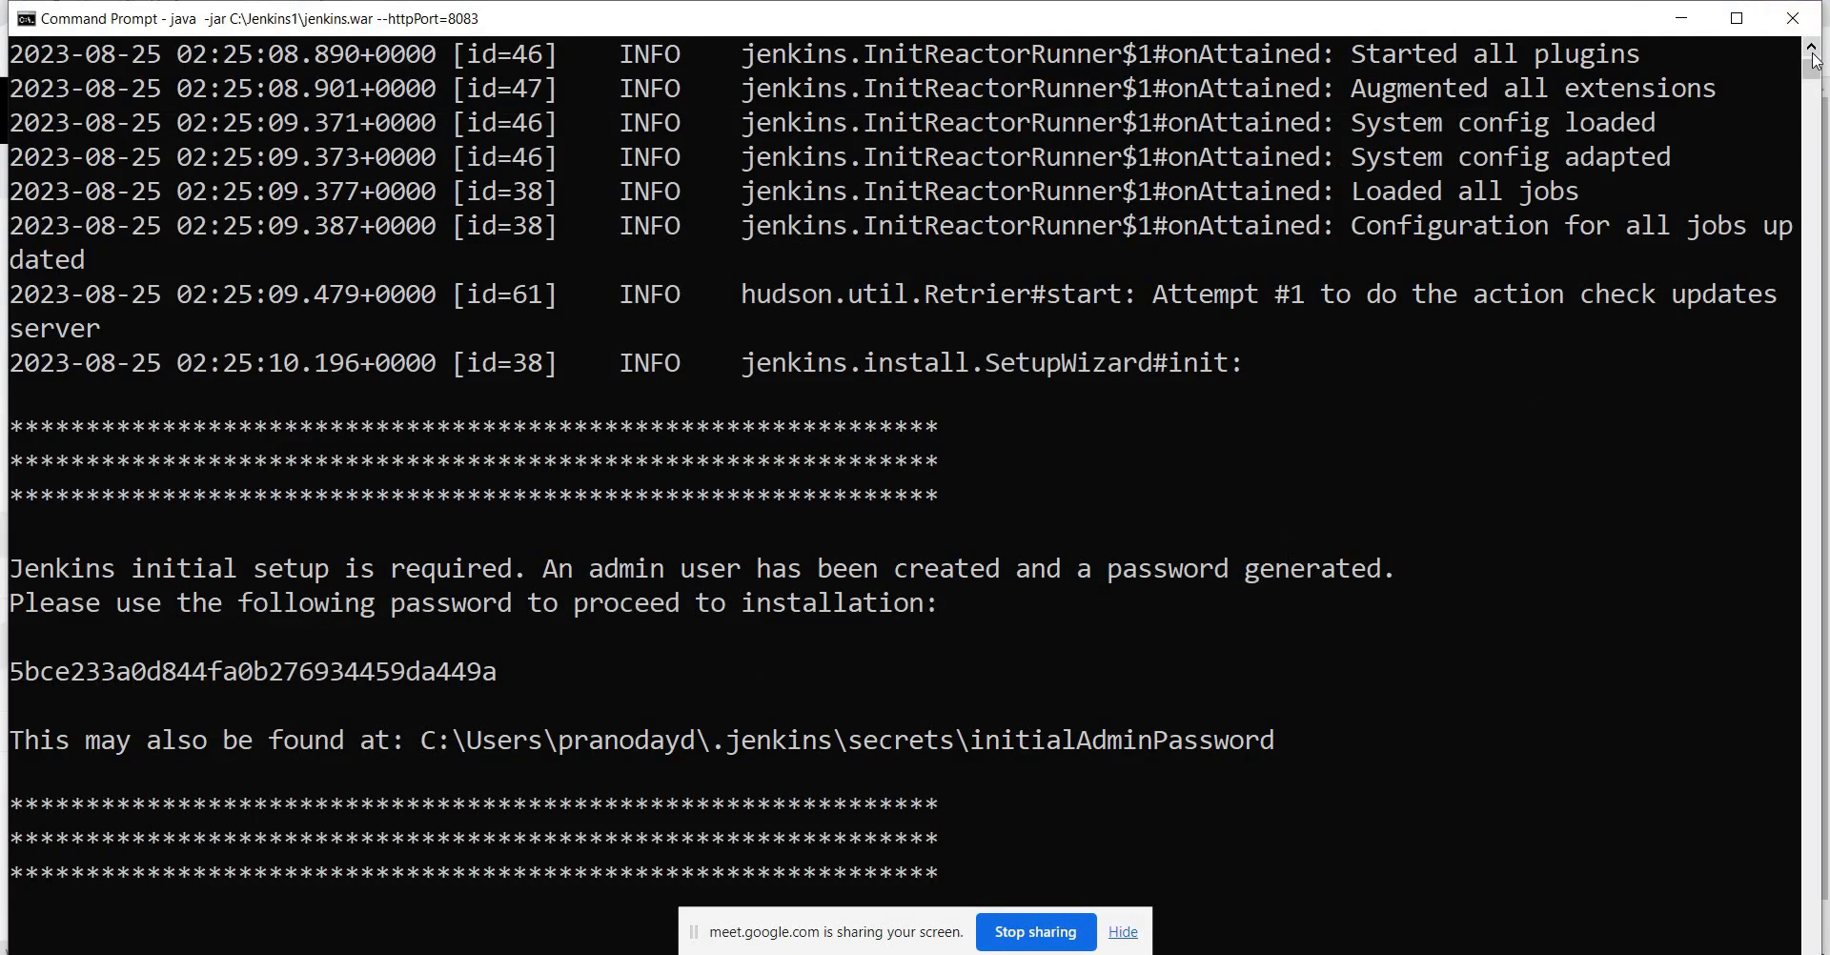
{"action": "key", "text": "alt+Tab"}
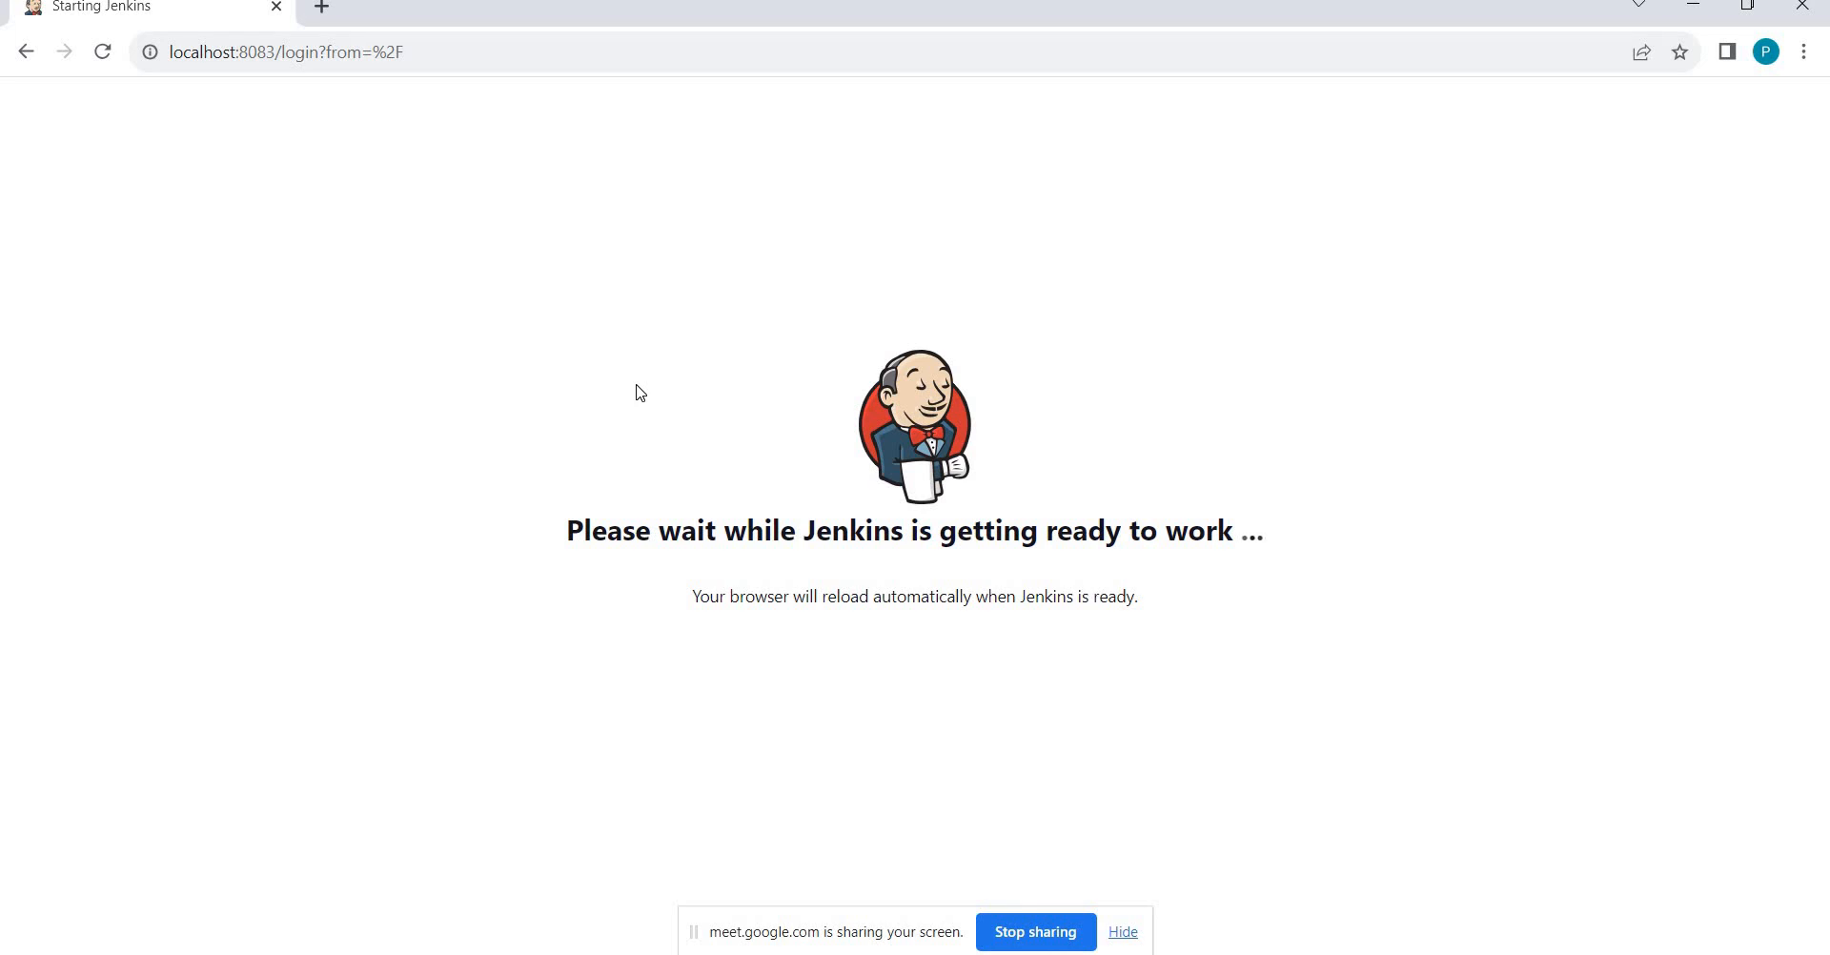
{"action": "key", "text": "alt+Tab"}
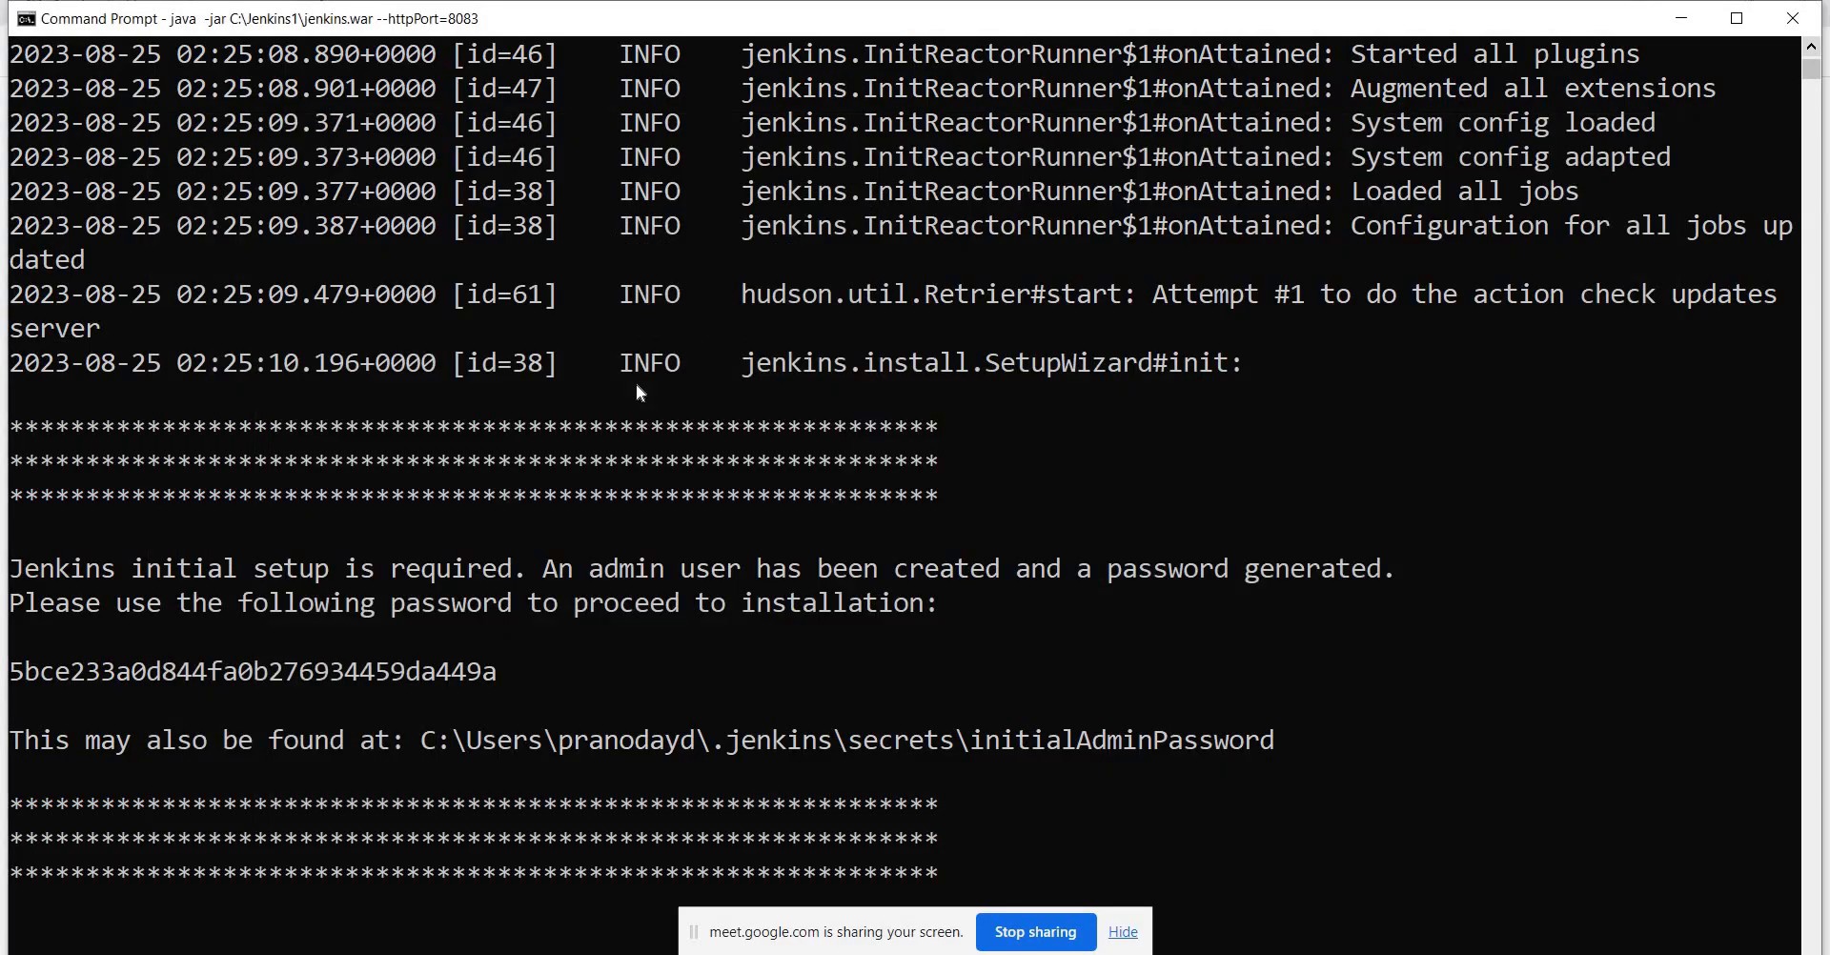
{"action": "key", "text": "alt+Tab"}
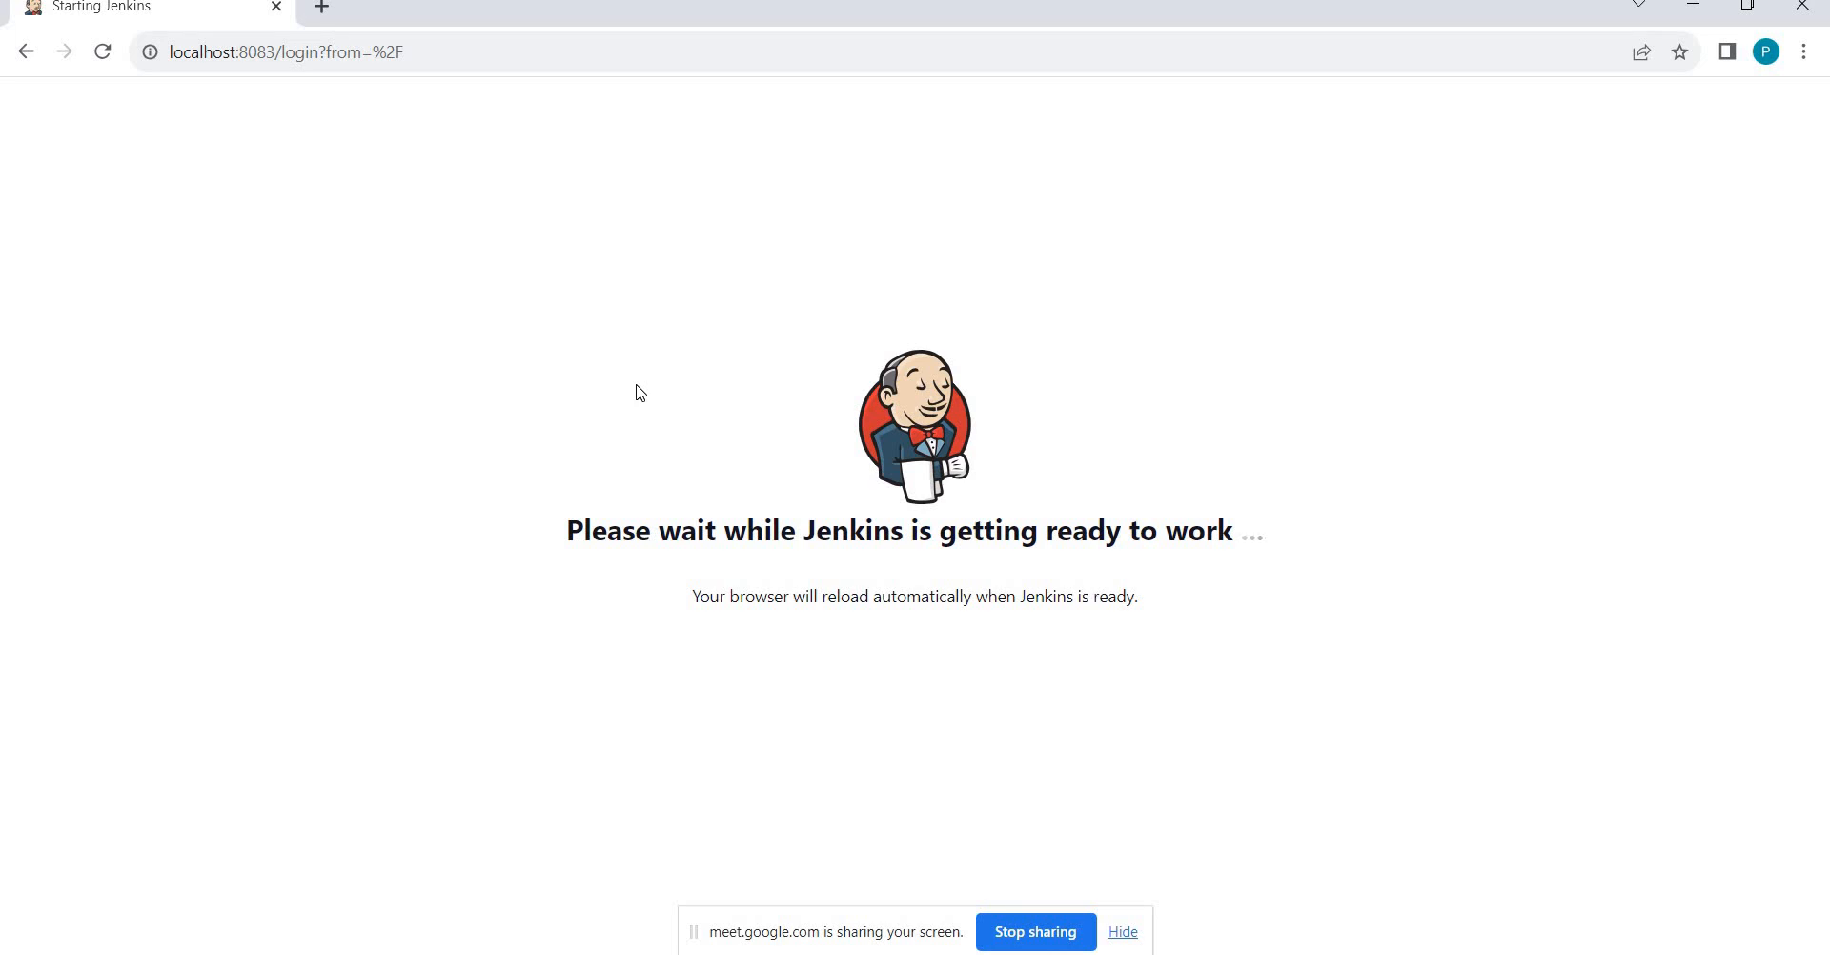
{"action": "key", "text": "alt+Tab"}
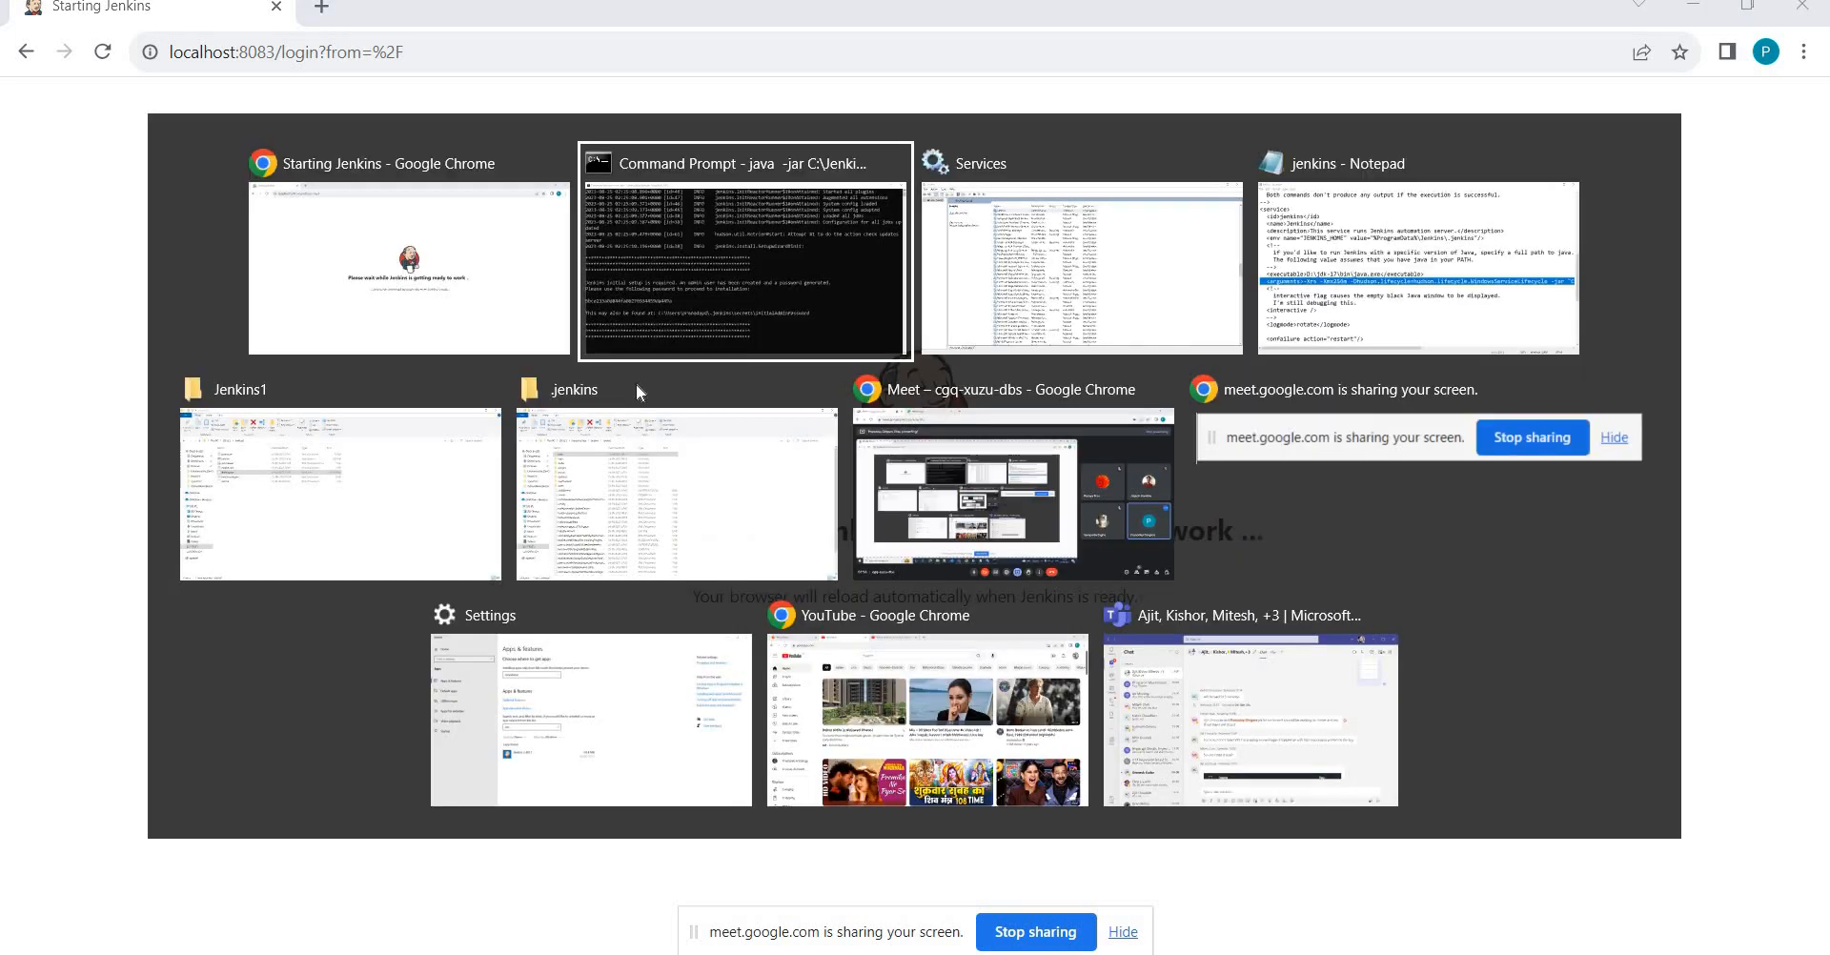
Open a new maximized File Explorer window on the DATA (D:) drive.
{"action": "key", "text": "alt+Tab"}
{"action": "key", "text": "alt+Tab"}
{"action": "key", "text": "alt+Tab"}
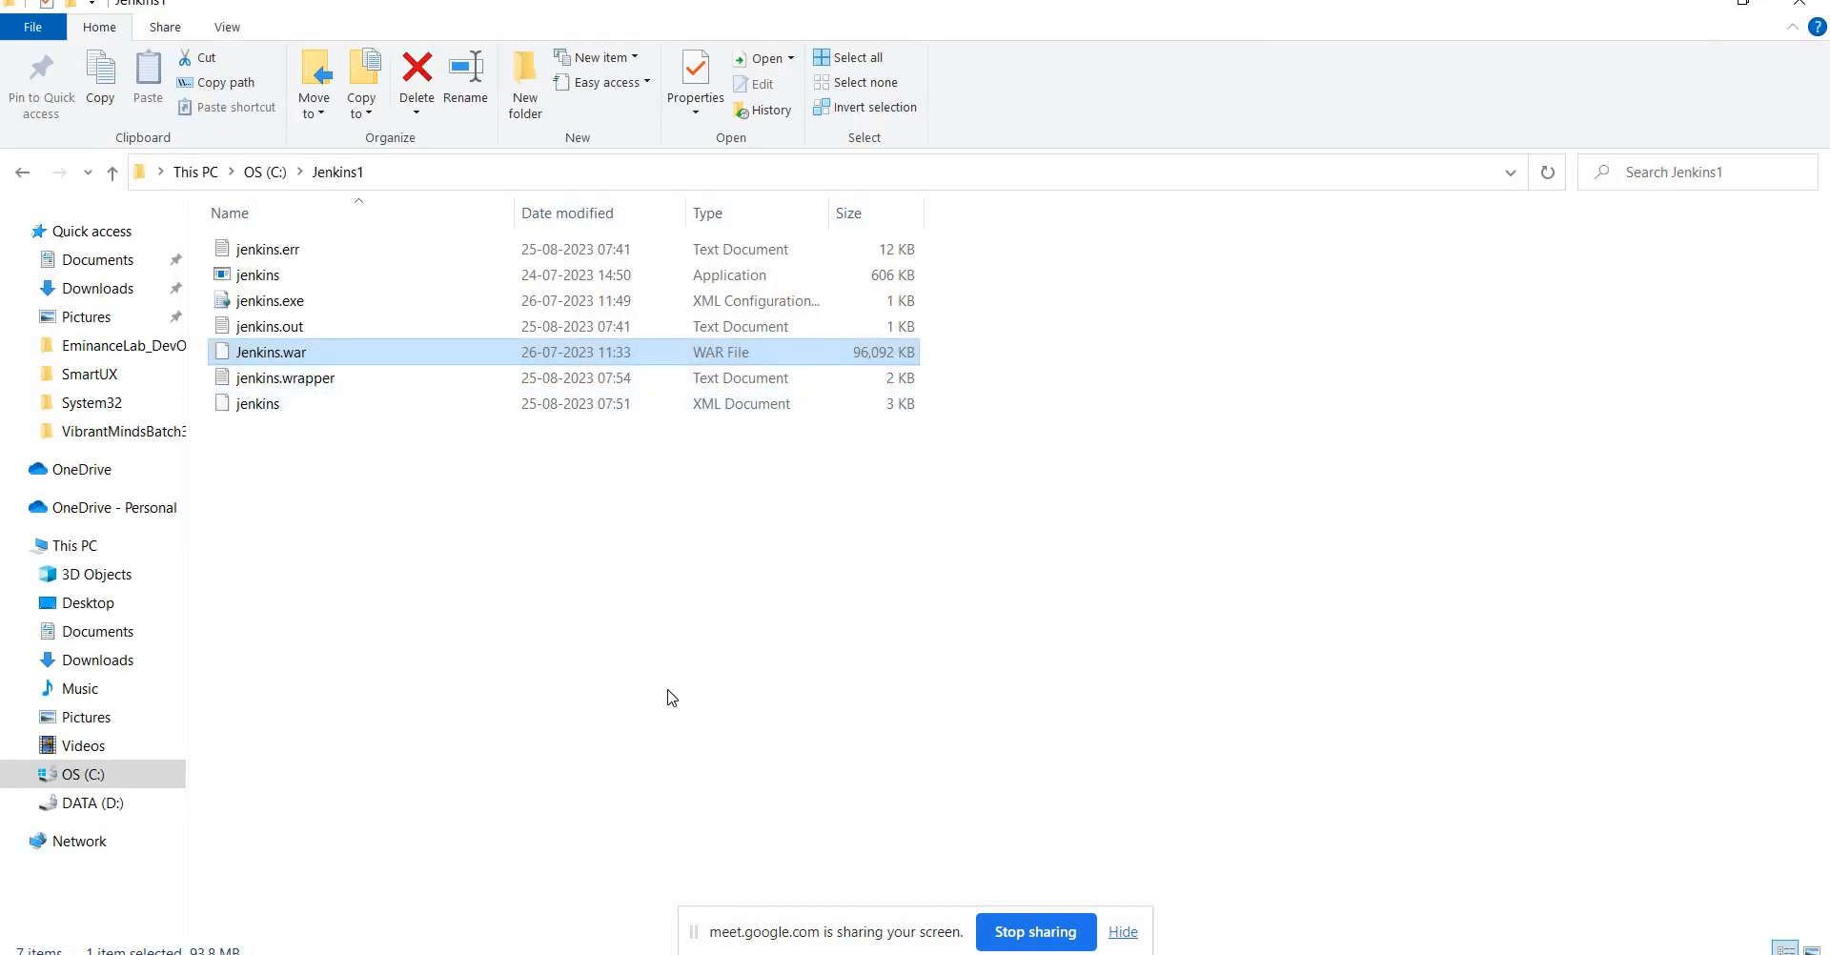
{"action": "key", "text": "super+e"}
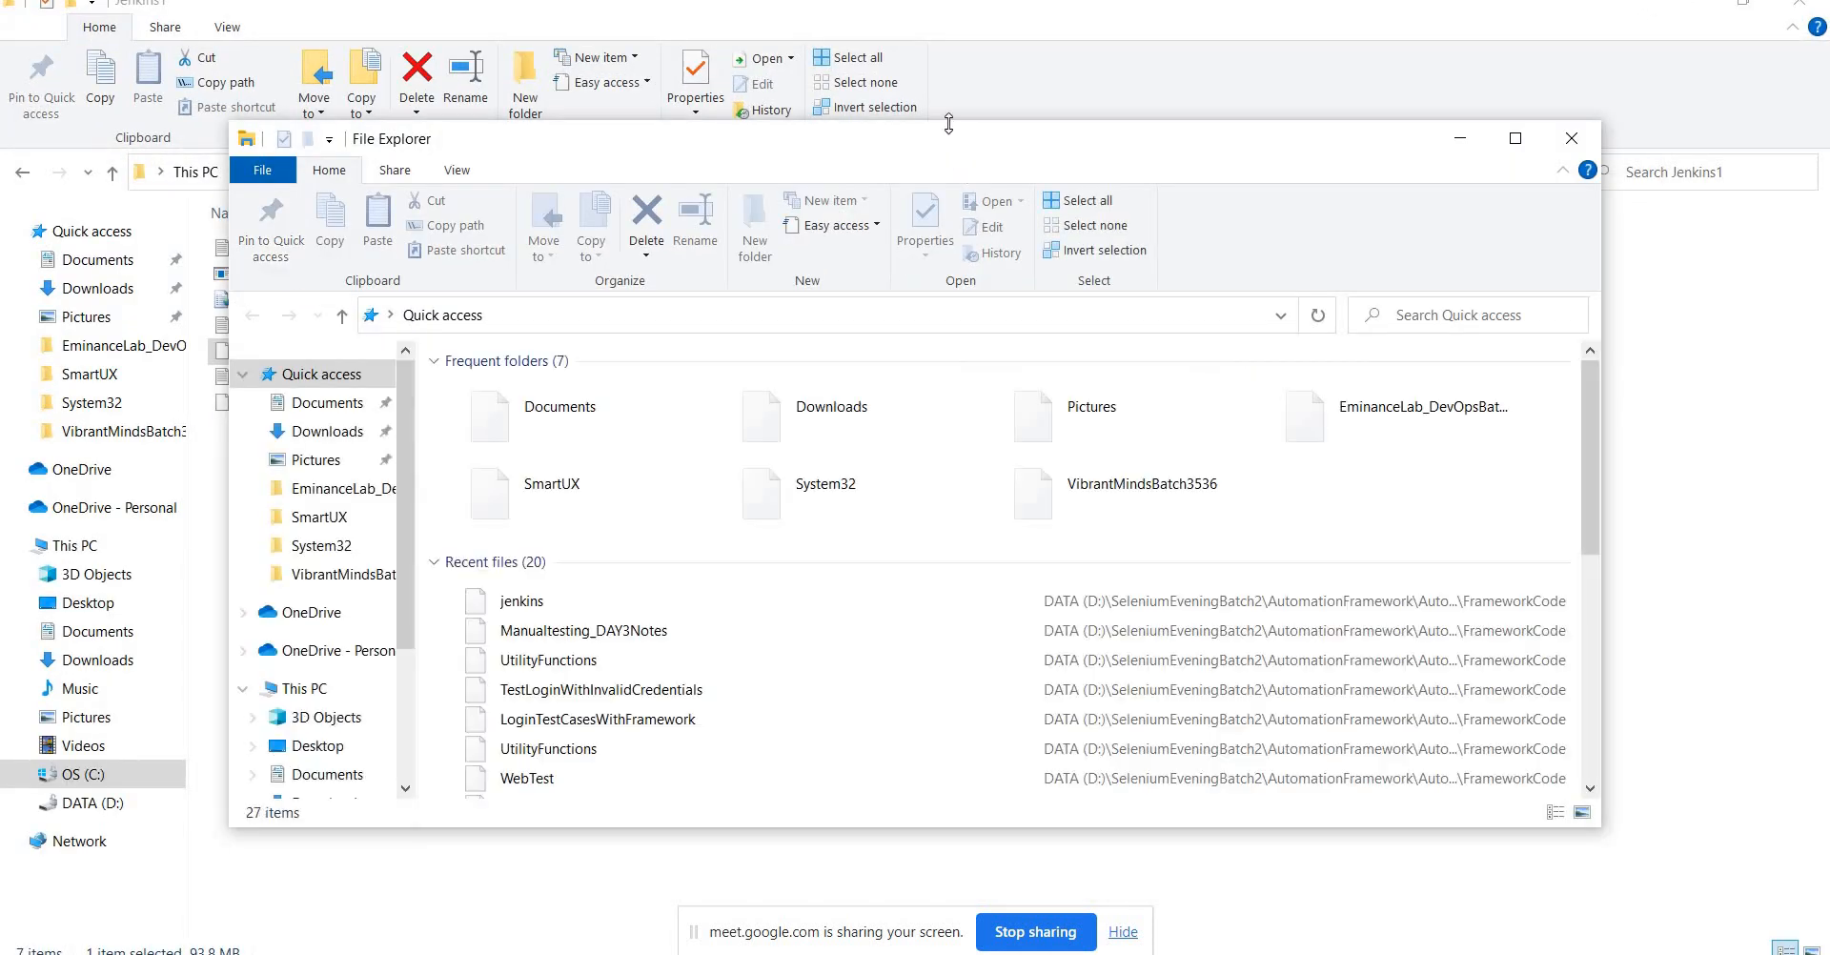
{"action": "double_click", "coordinate": [954, 152]}
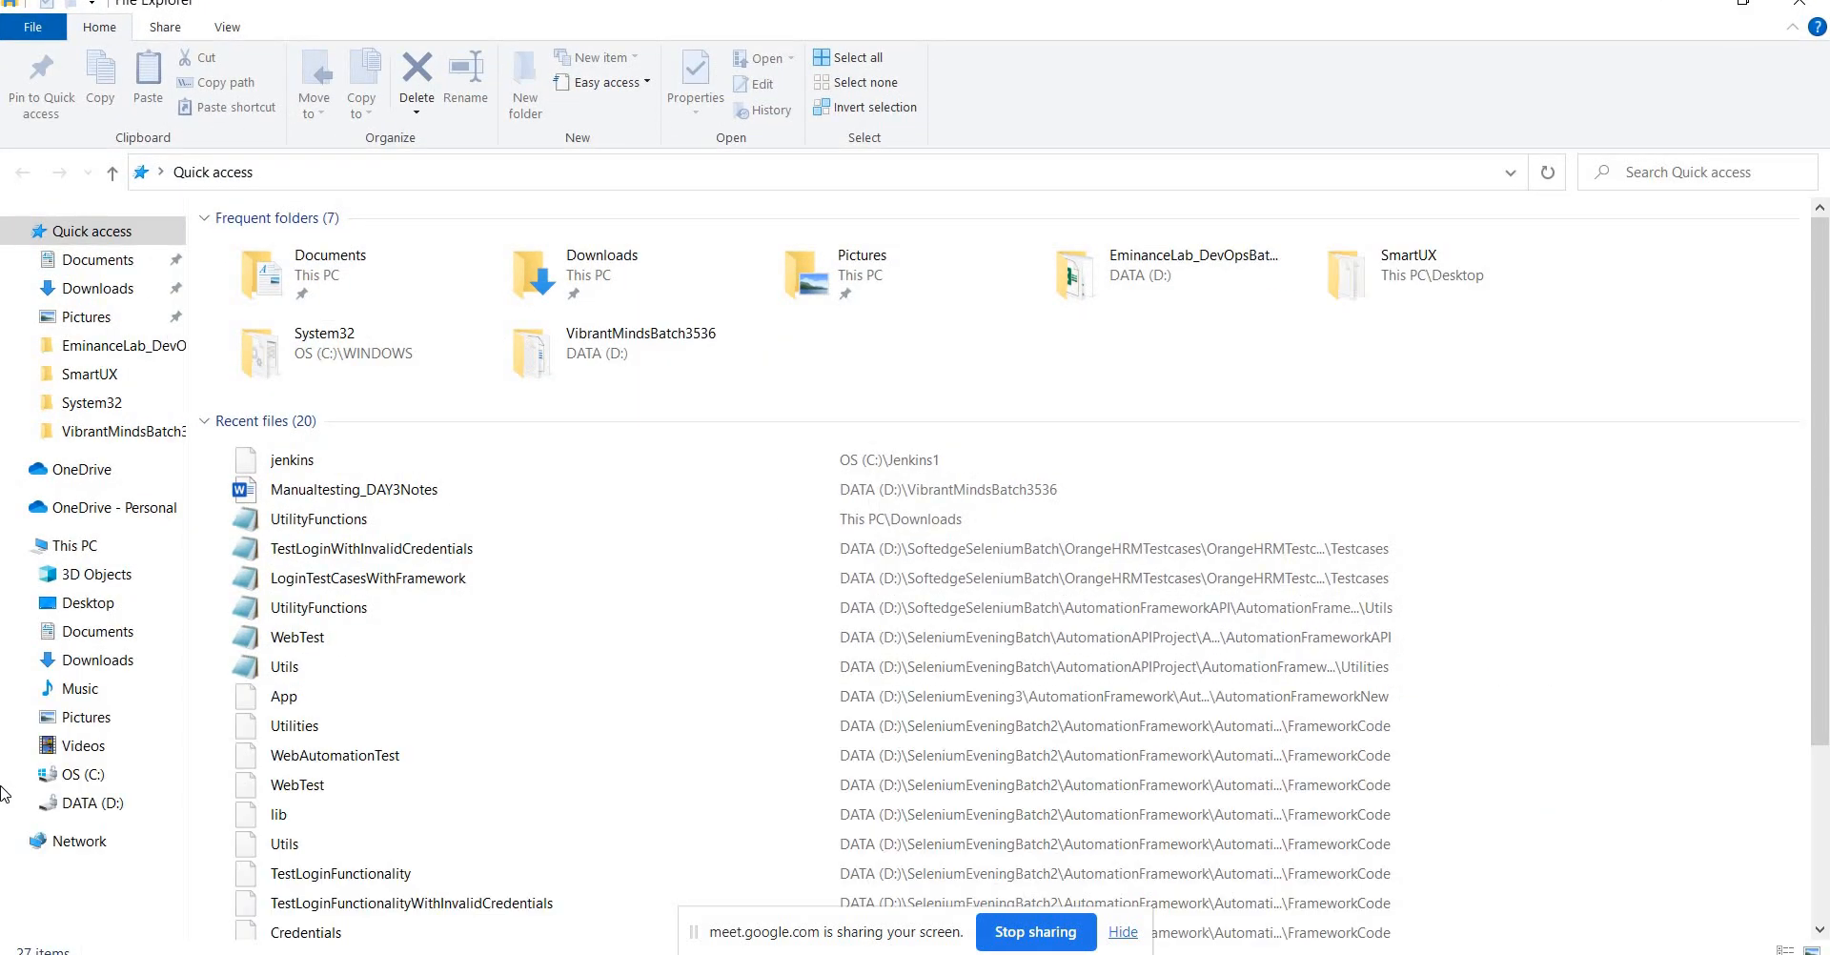
{"action": "left_click", "coordinate": [95, 804]}
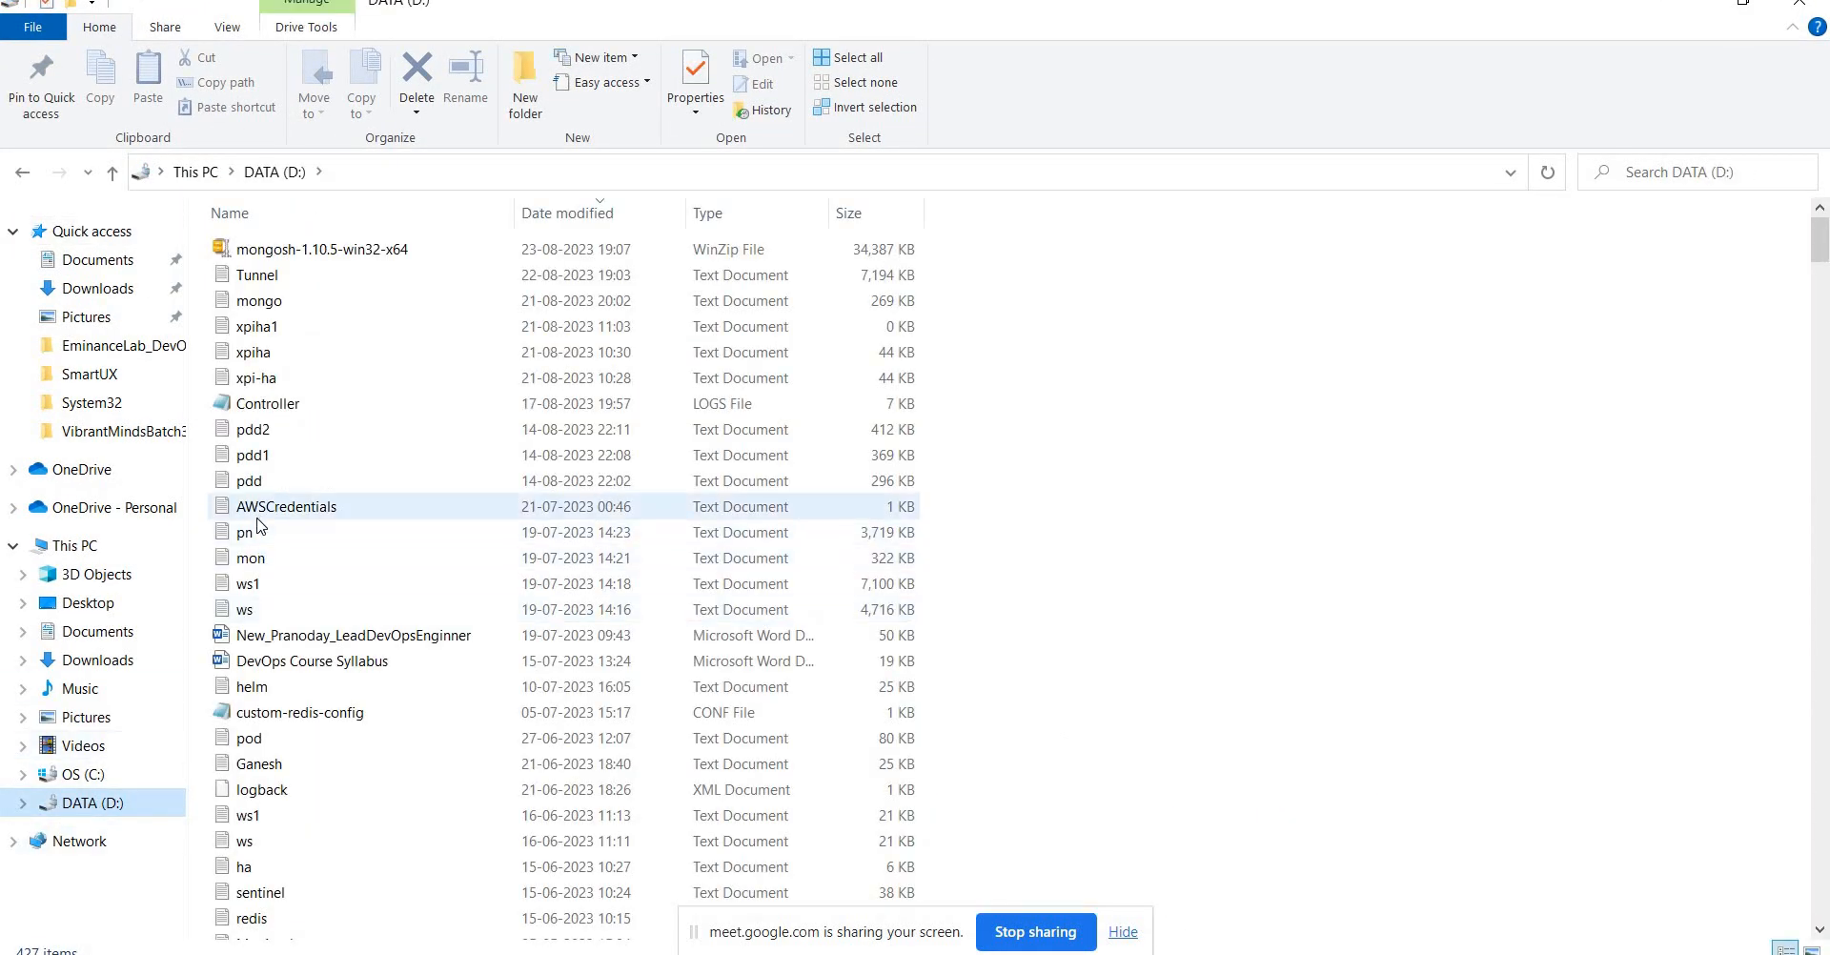
{"action": "left_click", "coordinate": [259, 513]}
Open the EminanceLab_DevOpsBatch1 folder and select the jenkins installer file.
{"action": "key", "text": "d"}
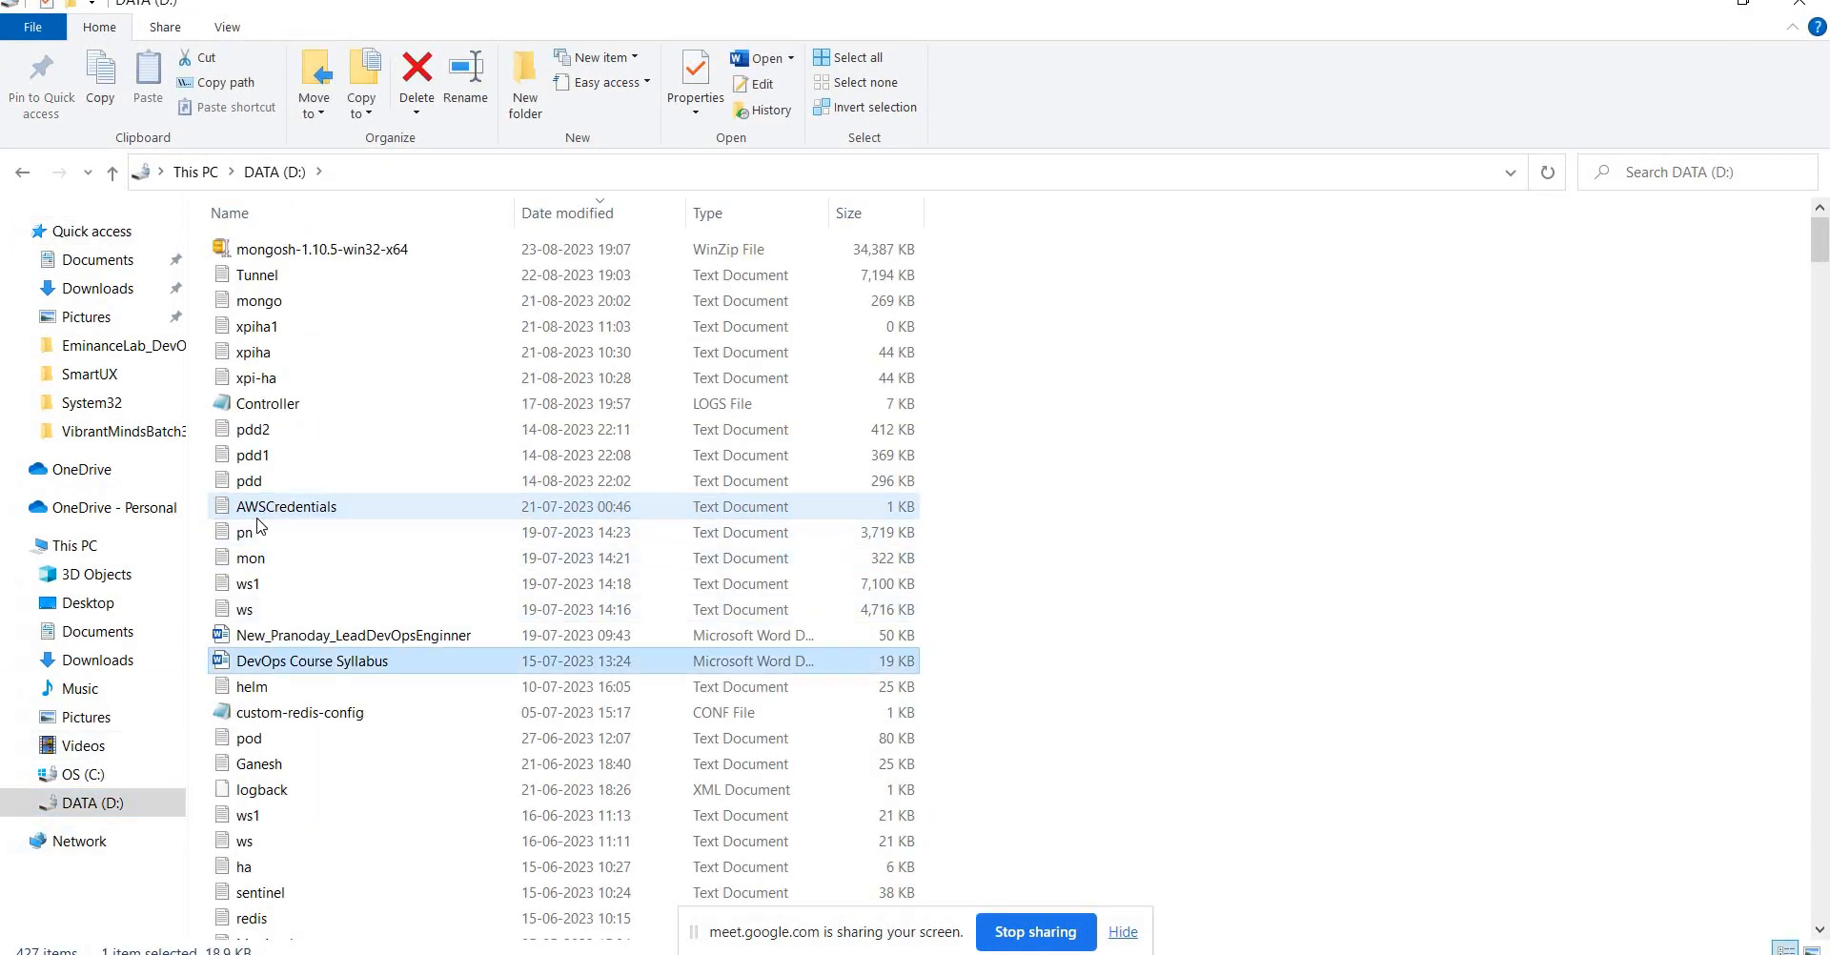
{"action": "key", "text": "Down"}
{"action": "key", "text": "Up"}
{"action": "key", "text": "d"}
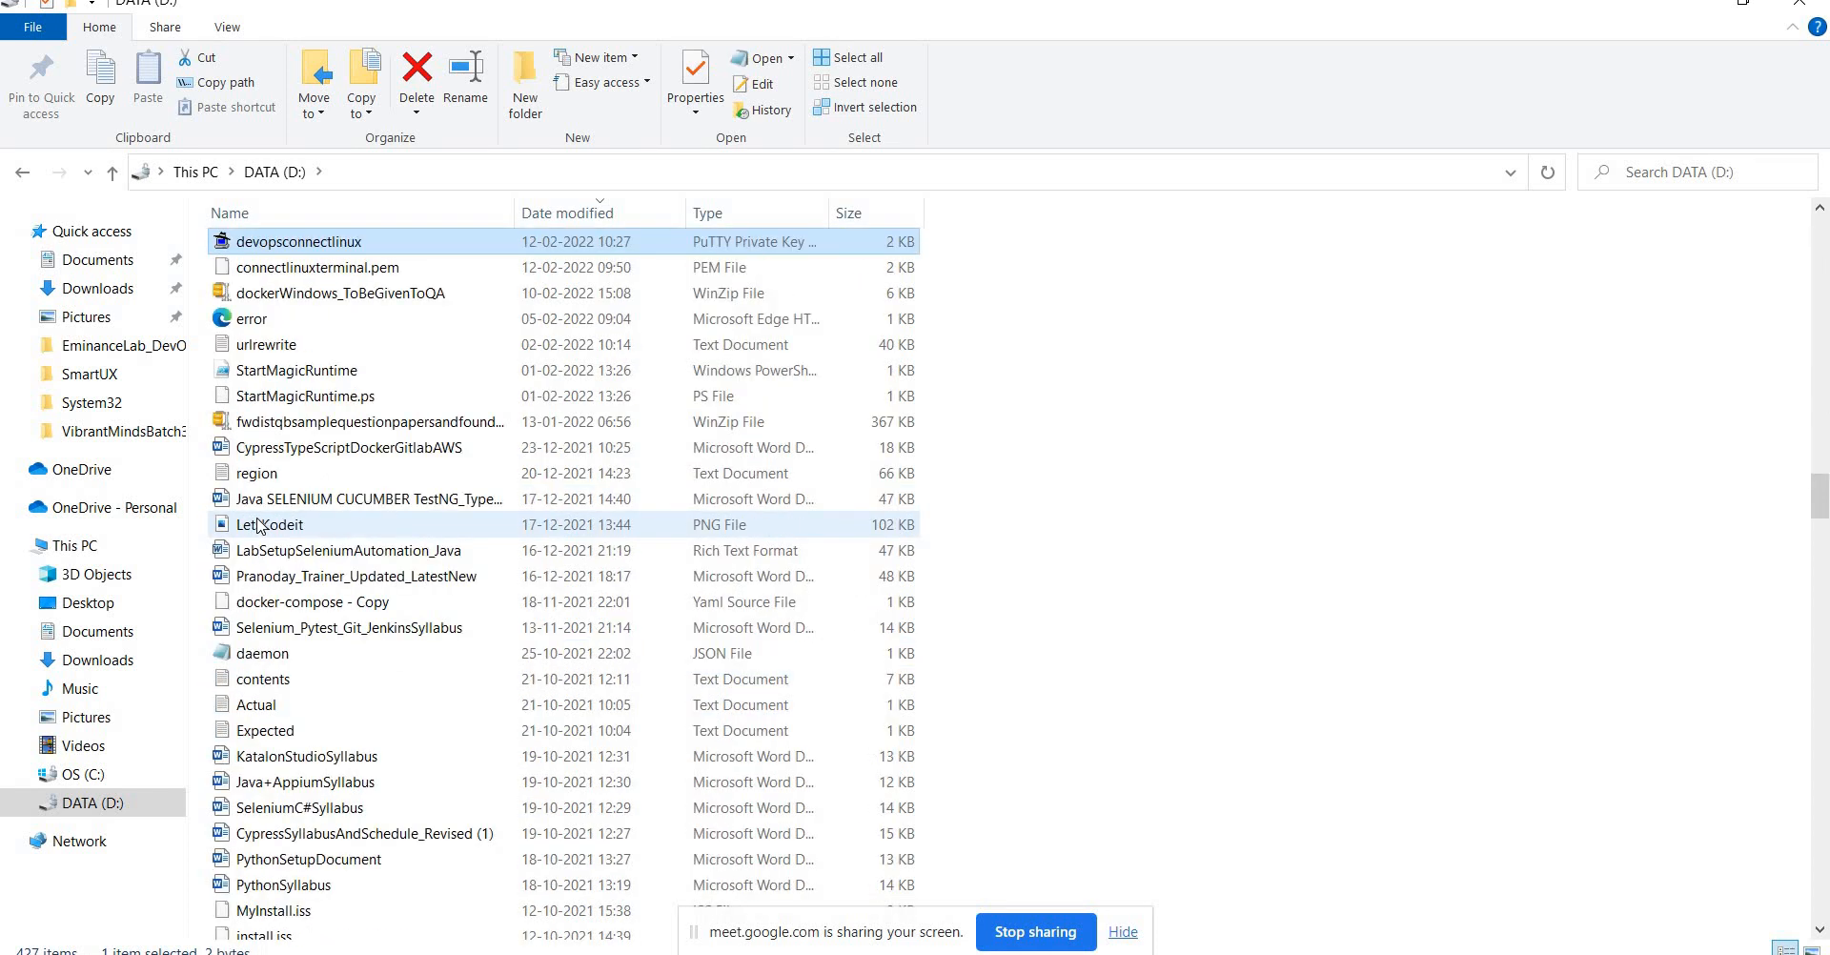
{"action": "key", "text": "Down"}
{"action": "key", "text": "Down"}
{"action": "key", "text": "d"}
{"action": "key", "text": "e"}
{"action": "key", "text": "m"}
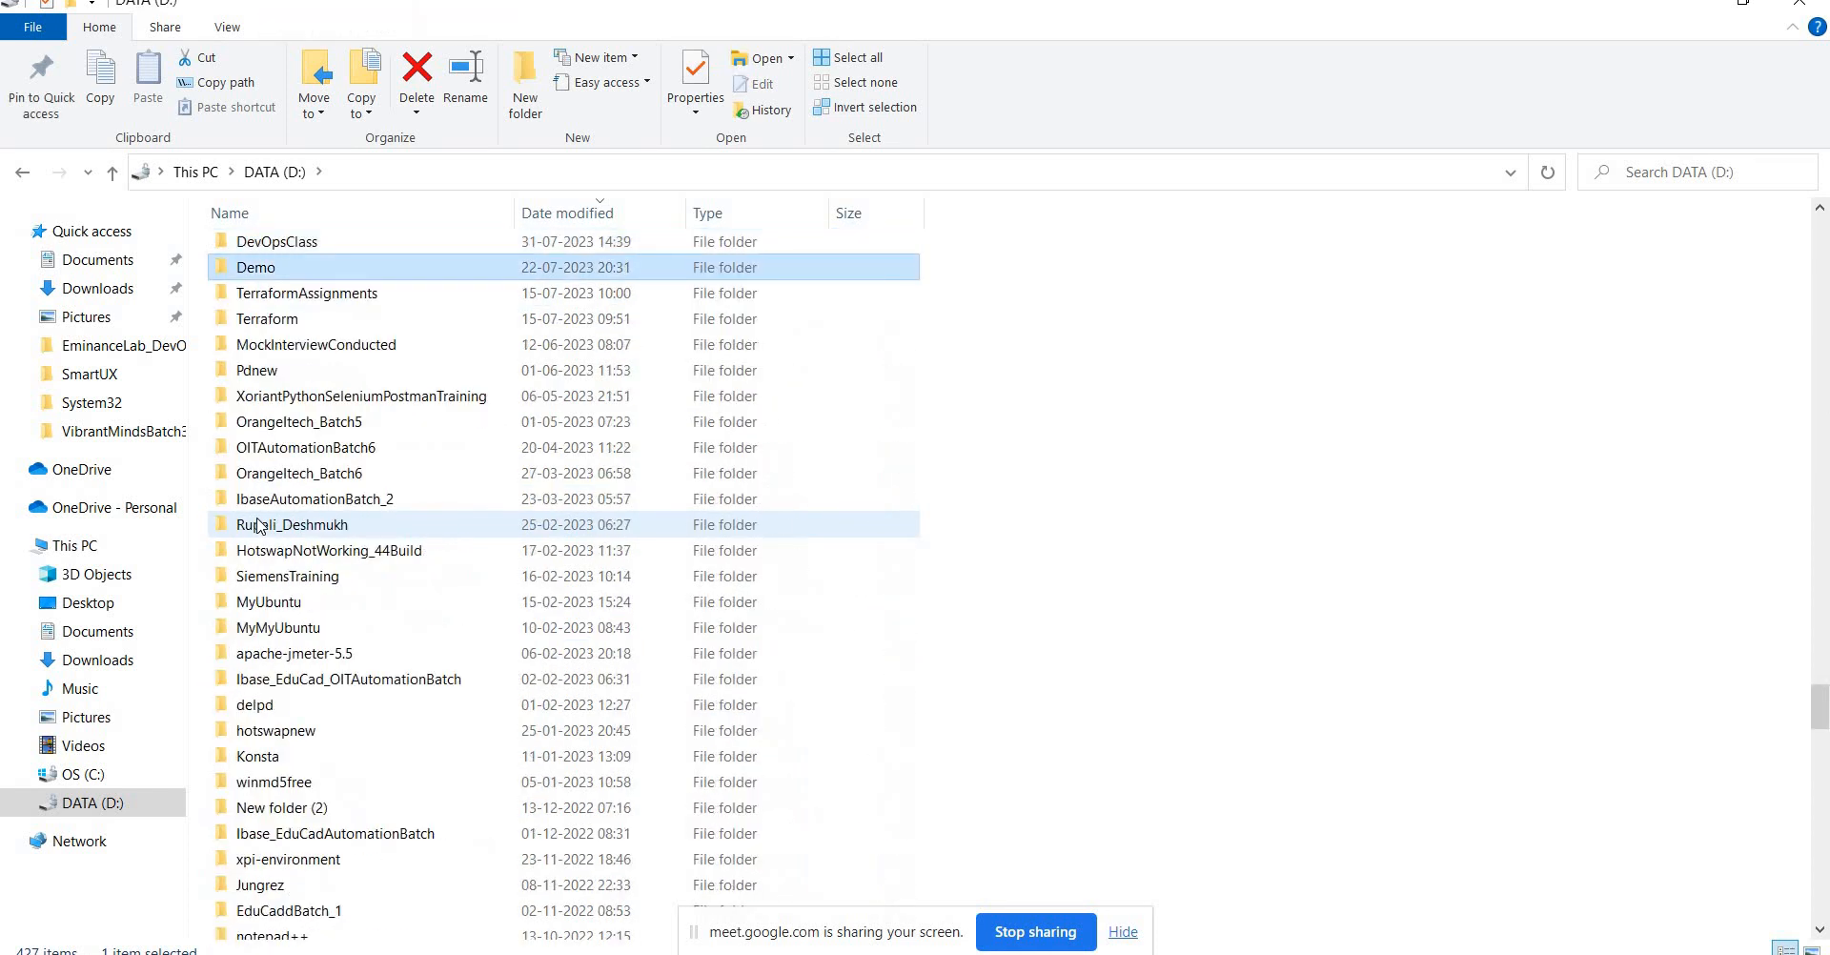
{"action": "key", "text": "Down"}
{"action": "key", "text": "Down"}
{"action": "key", "text": "Down"}
{"action": "key", "text": "e"}
{"action": "key", "text": "m"}
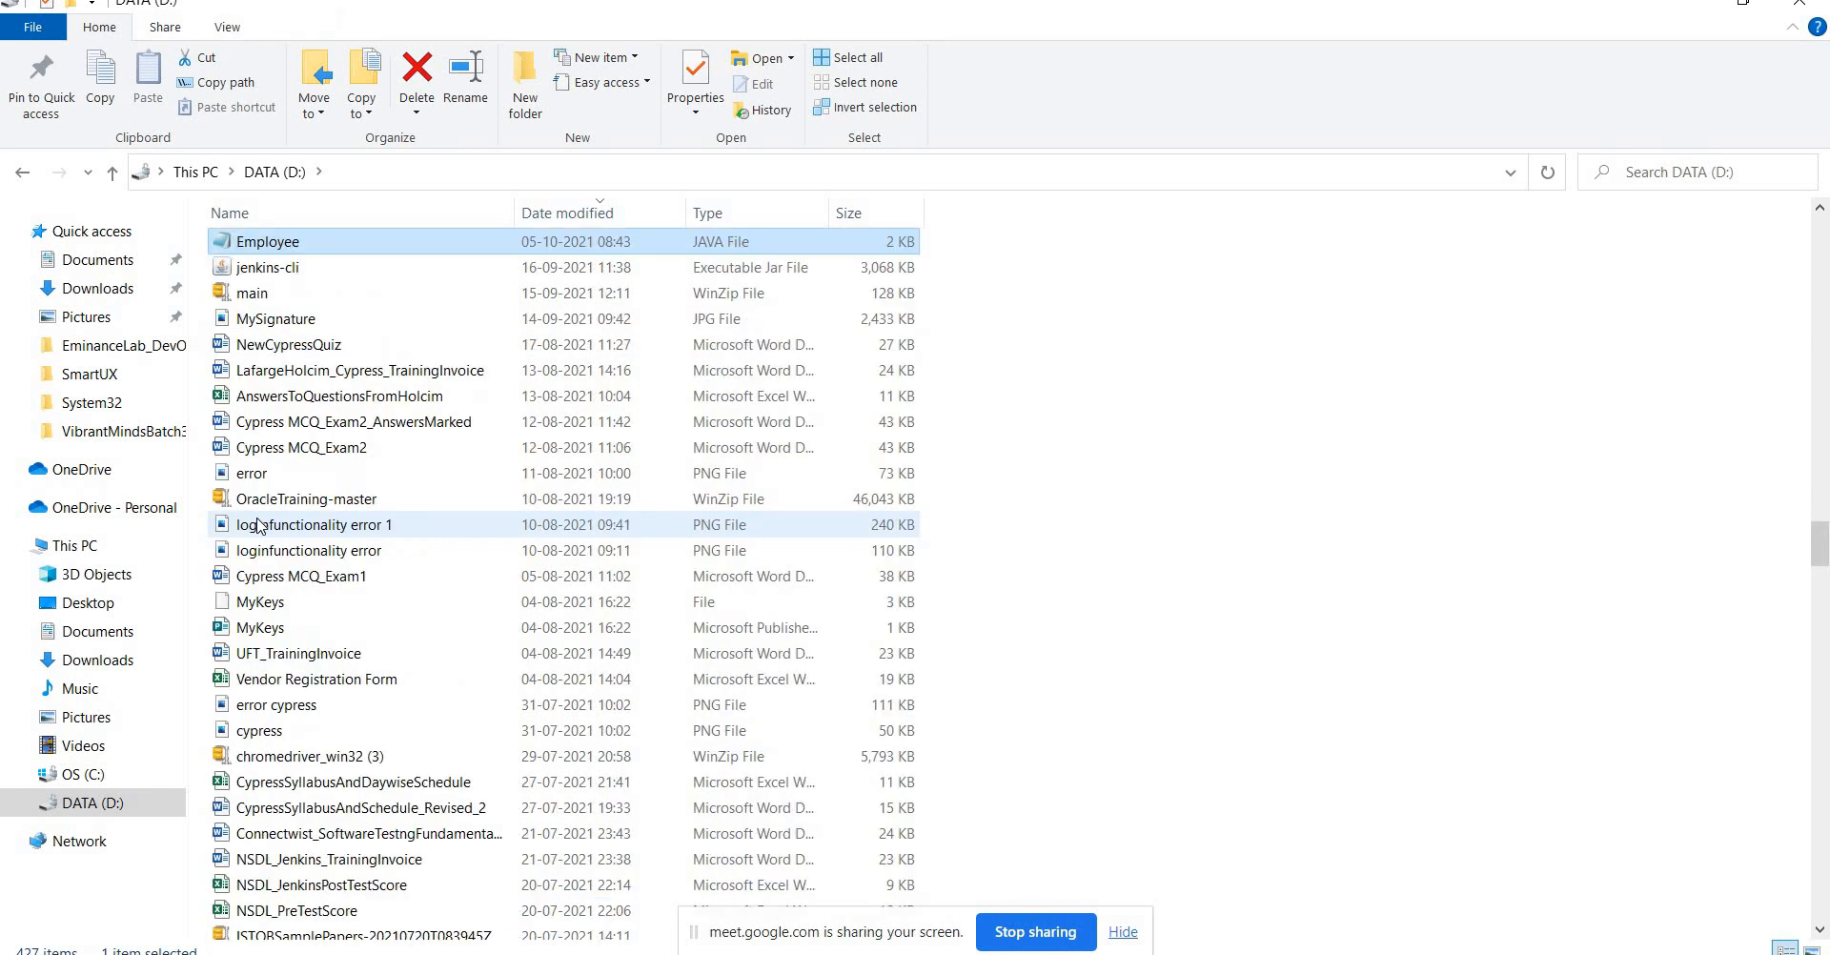
{"action": "key", "text": "i"}
{"action": "key", "text": "Return"}
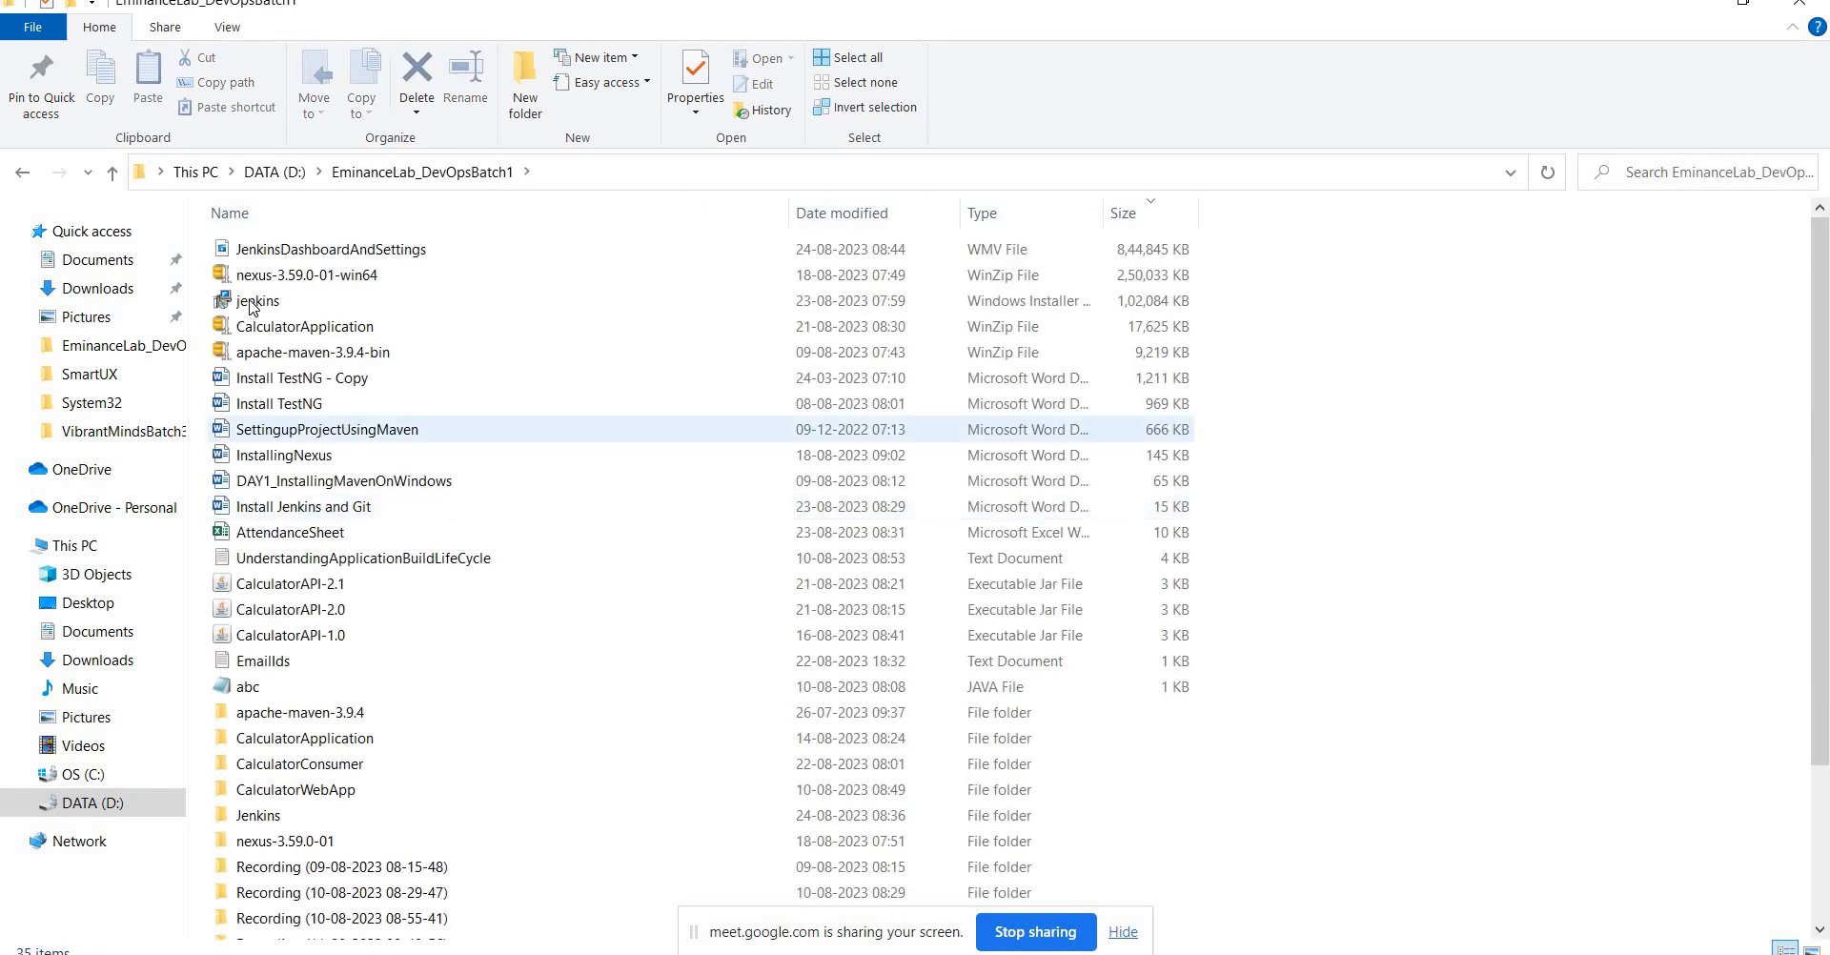
{"action": "left_click", "coordinate": [254, 302]}
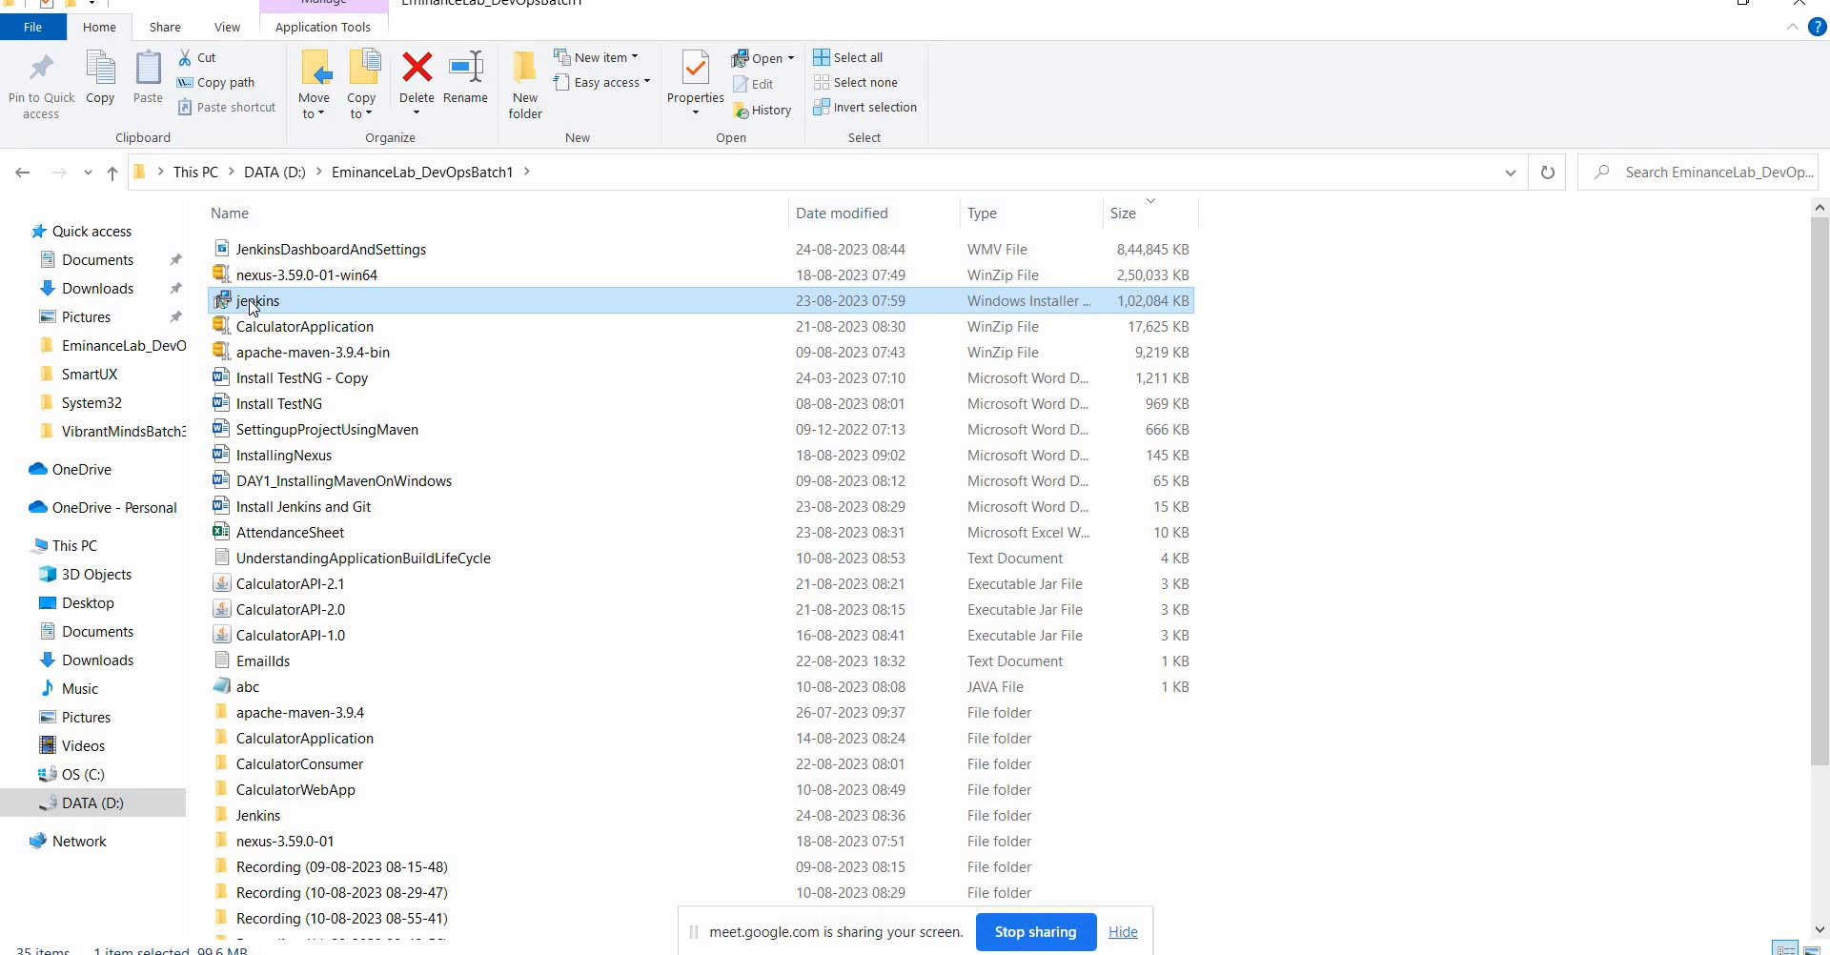
Bring up the Jenkins1 folder with jenkins.war, then return to the Jenkins console.
{"action": "key", "text": "alt+Tab"}
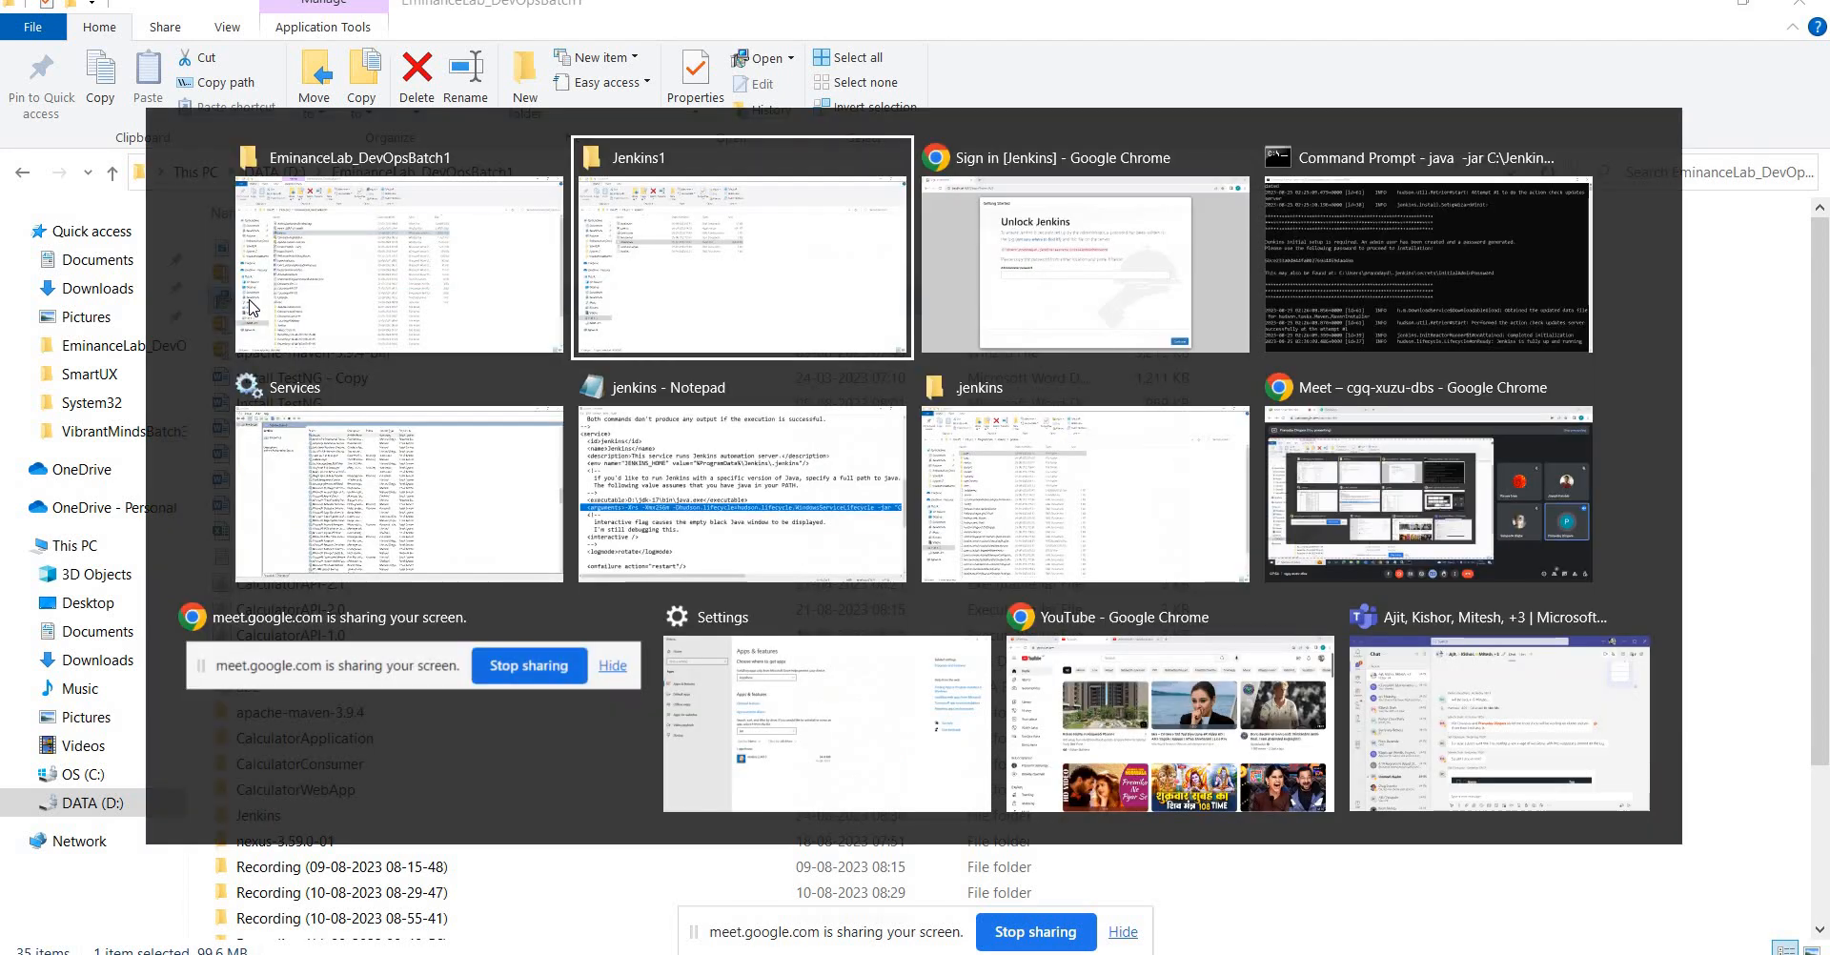
{"action": "key", "text": "alt+Tab"}
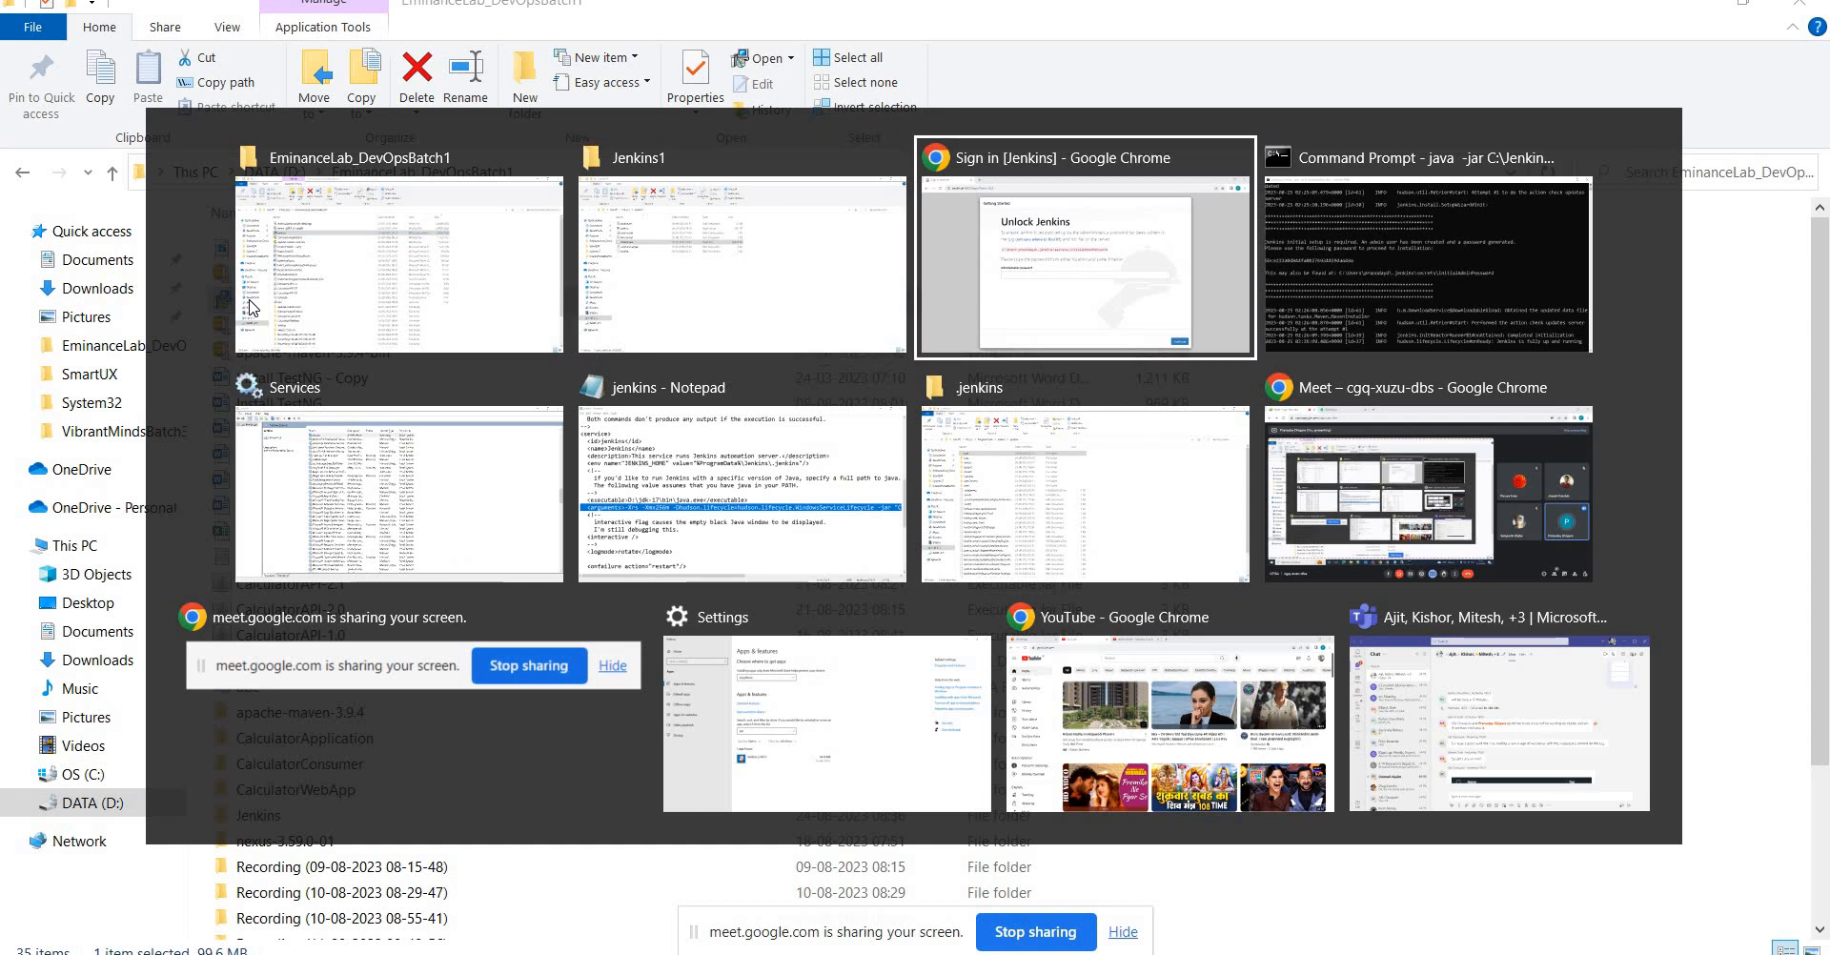
{"action": "key", "text": "alt+Tab"}
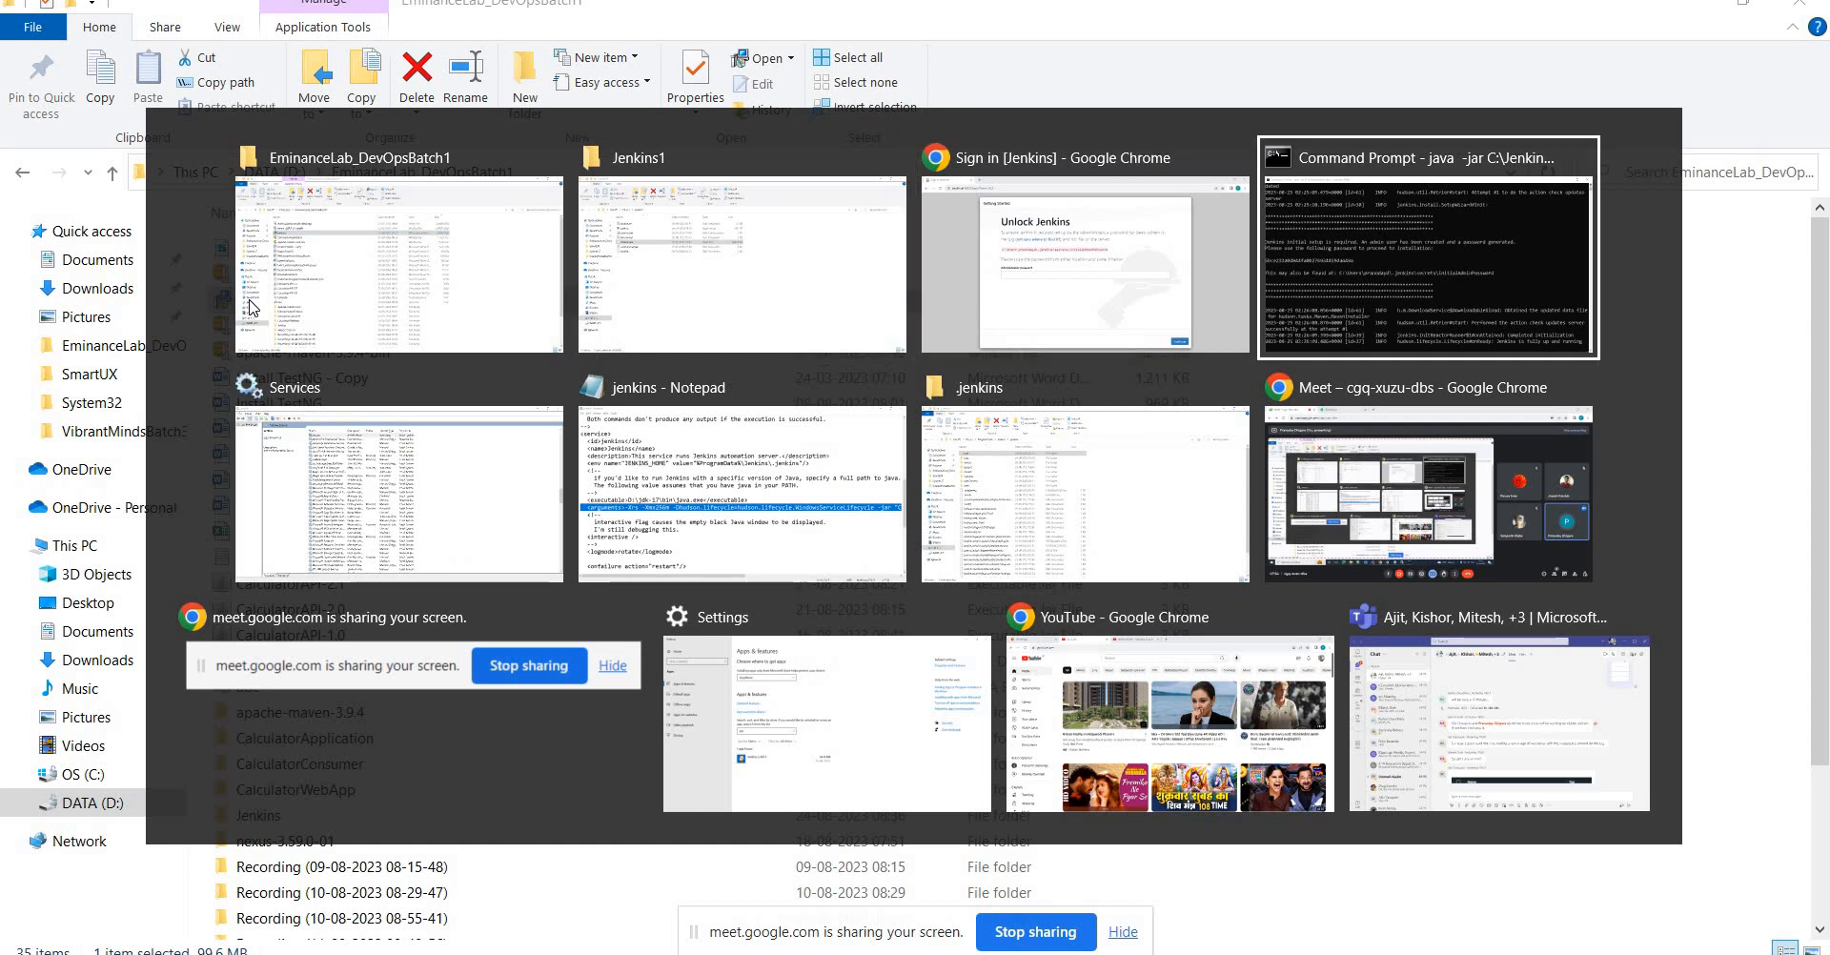
{"action": "key", "text": "alt+shift+Tab"}
{"action": "key", "text": "alt+shift+Tab"}
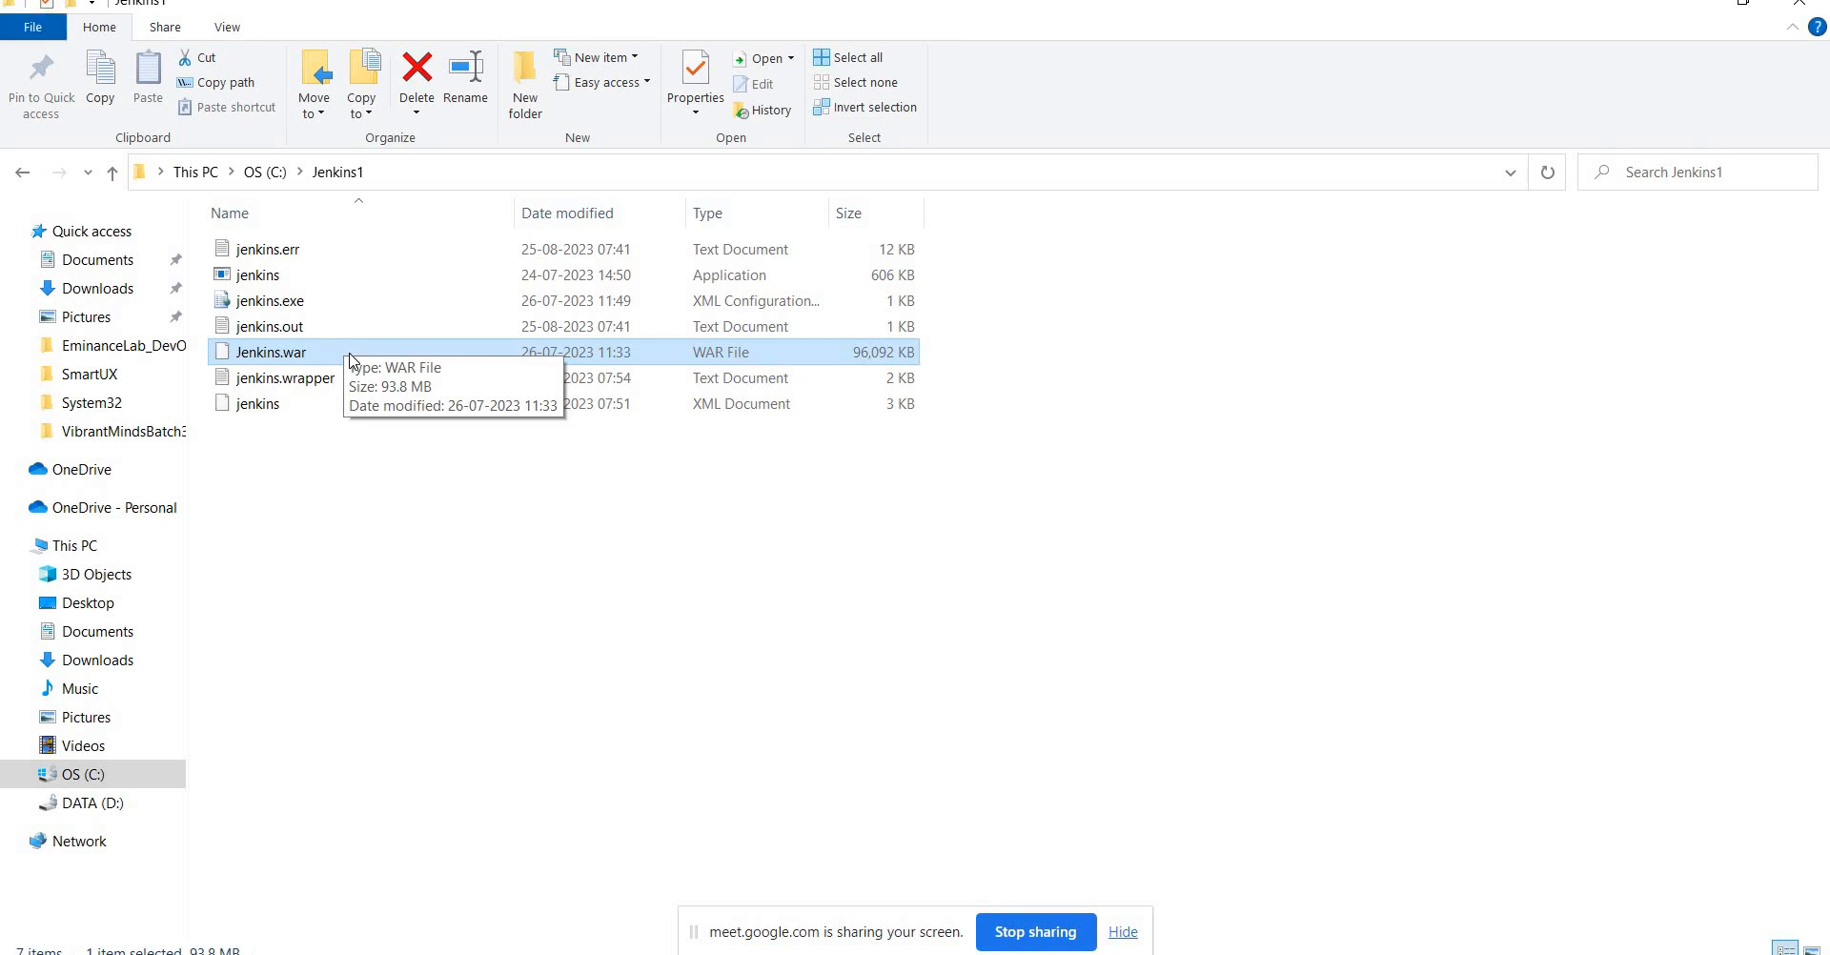
{"action": "key", "text": "alt+Tab"}
{"action": "key", "text": "alt+Tab"}
{"action": "key", "text": "alt+Tab"}
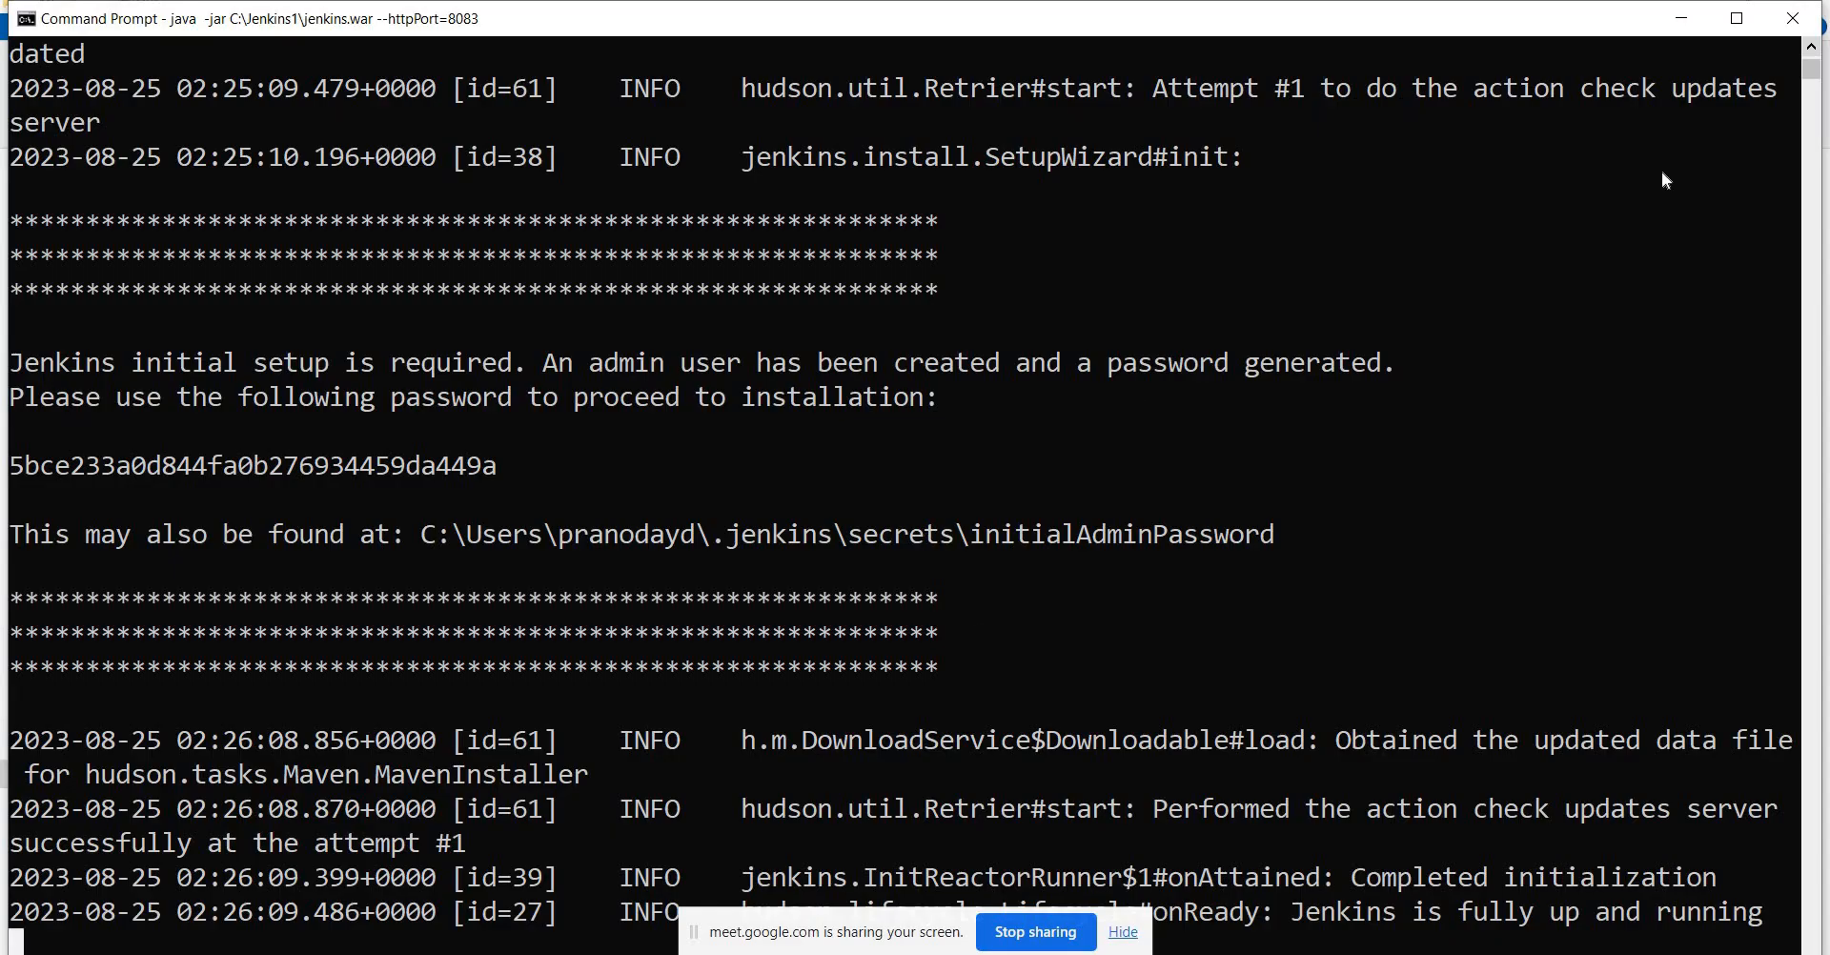
Scroll the console log down to the 'Jenkins is fully up and running' message.
{"action": "scroll", "coordinate": [1813, 56], "scroll_direction": "up", "scroll_amount": 5}
{"action": "left_click", "coordinate": [1813, 52]}
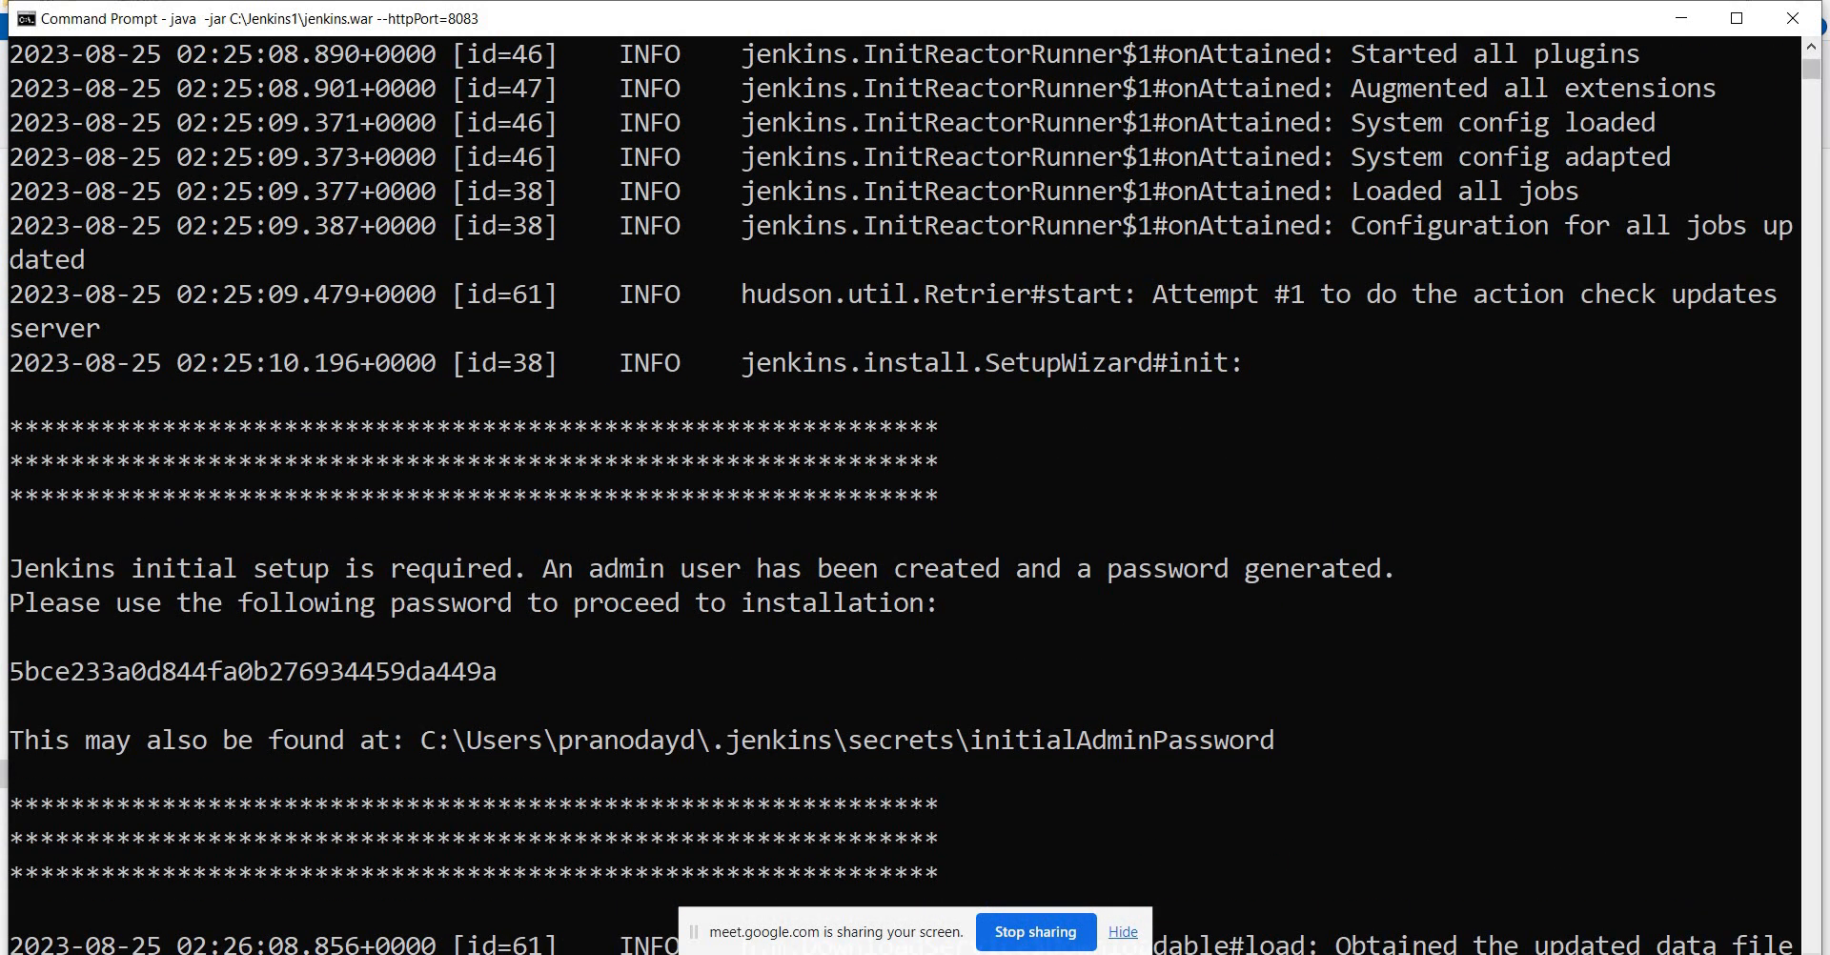
{"action": "scroll", "coordinate": [901, 496], "scroll_direction": "down", "scroll_amount": 5}
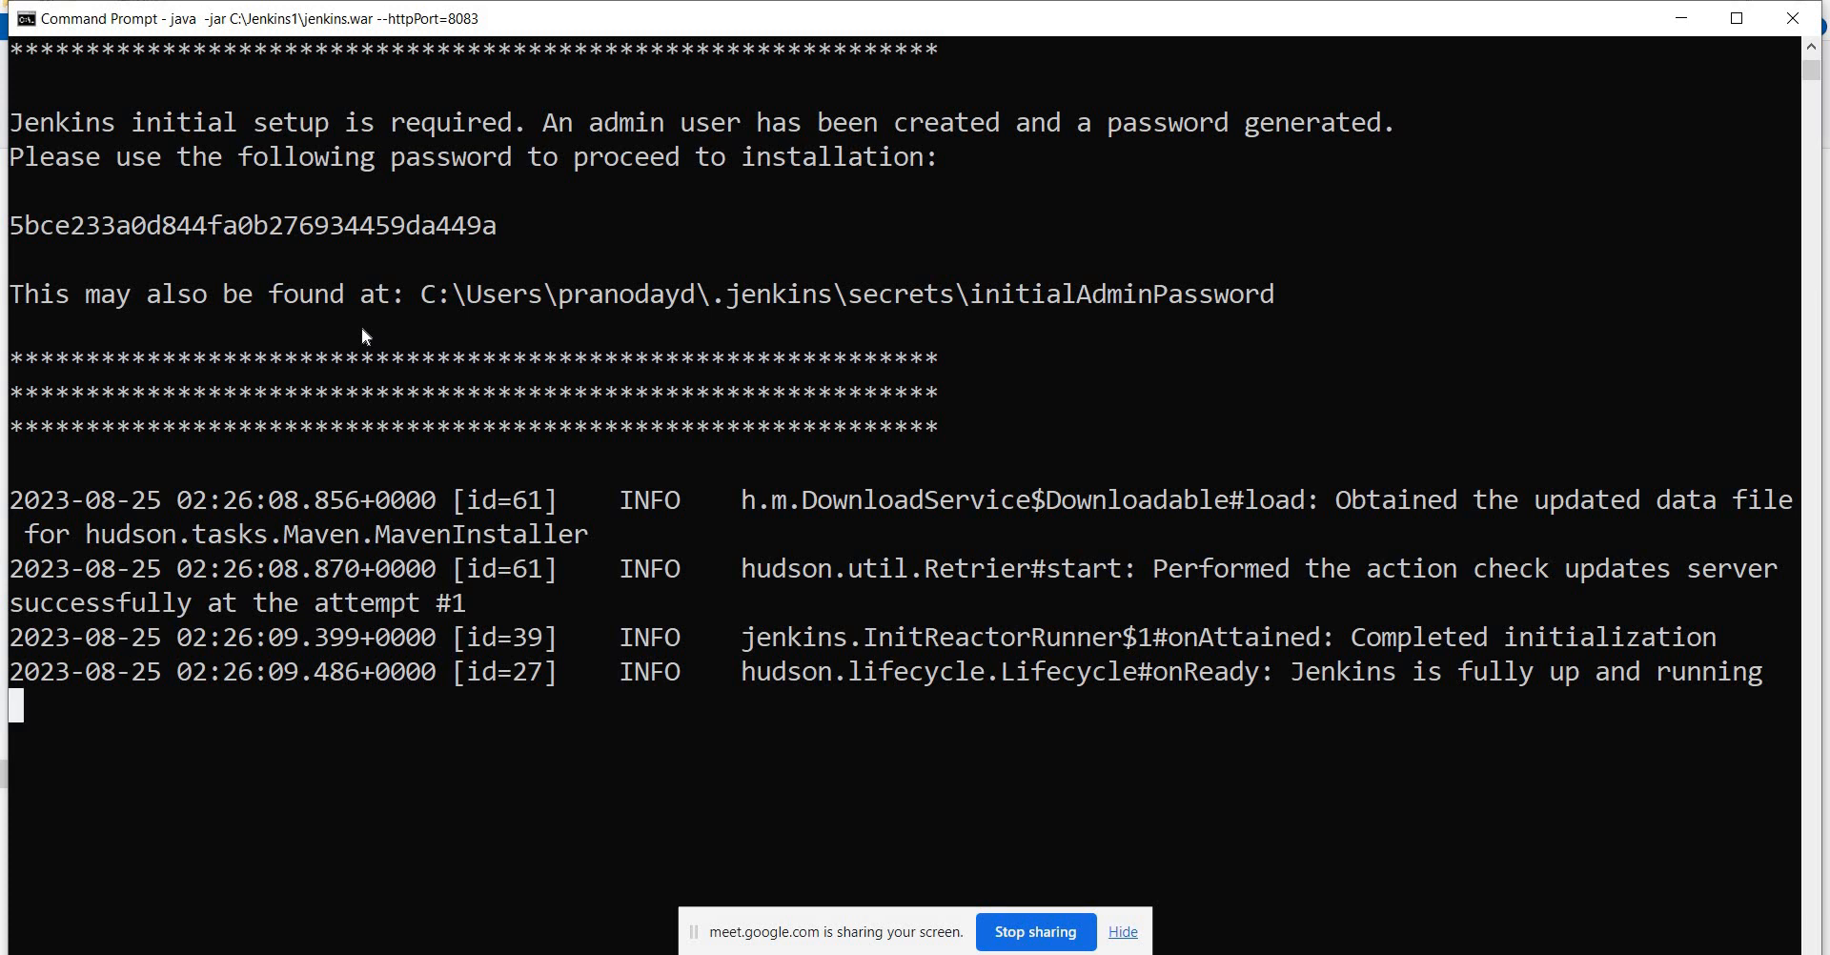
{"action": "key", "text": "alt+Tab"}
{"action": "key", "text": "alt+Tab"}
{"action": "key", "text": "alt+Tab"}
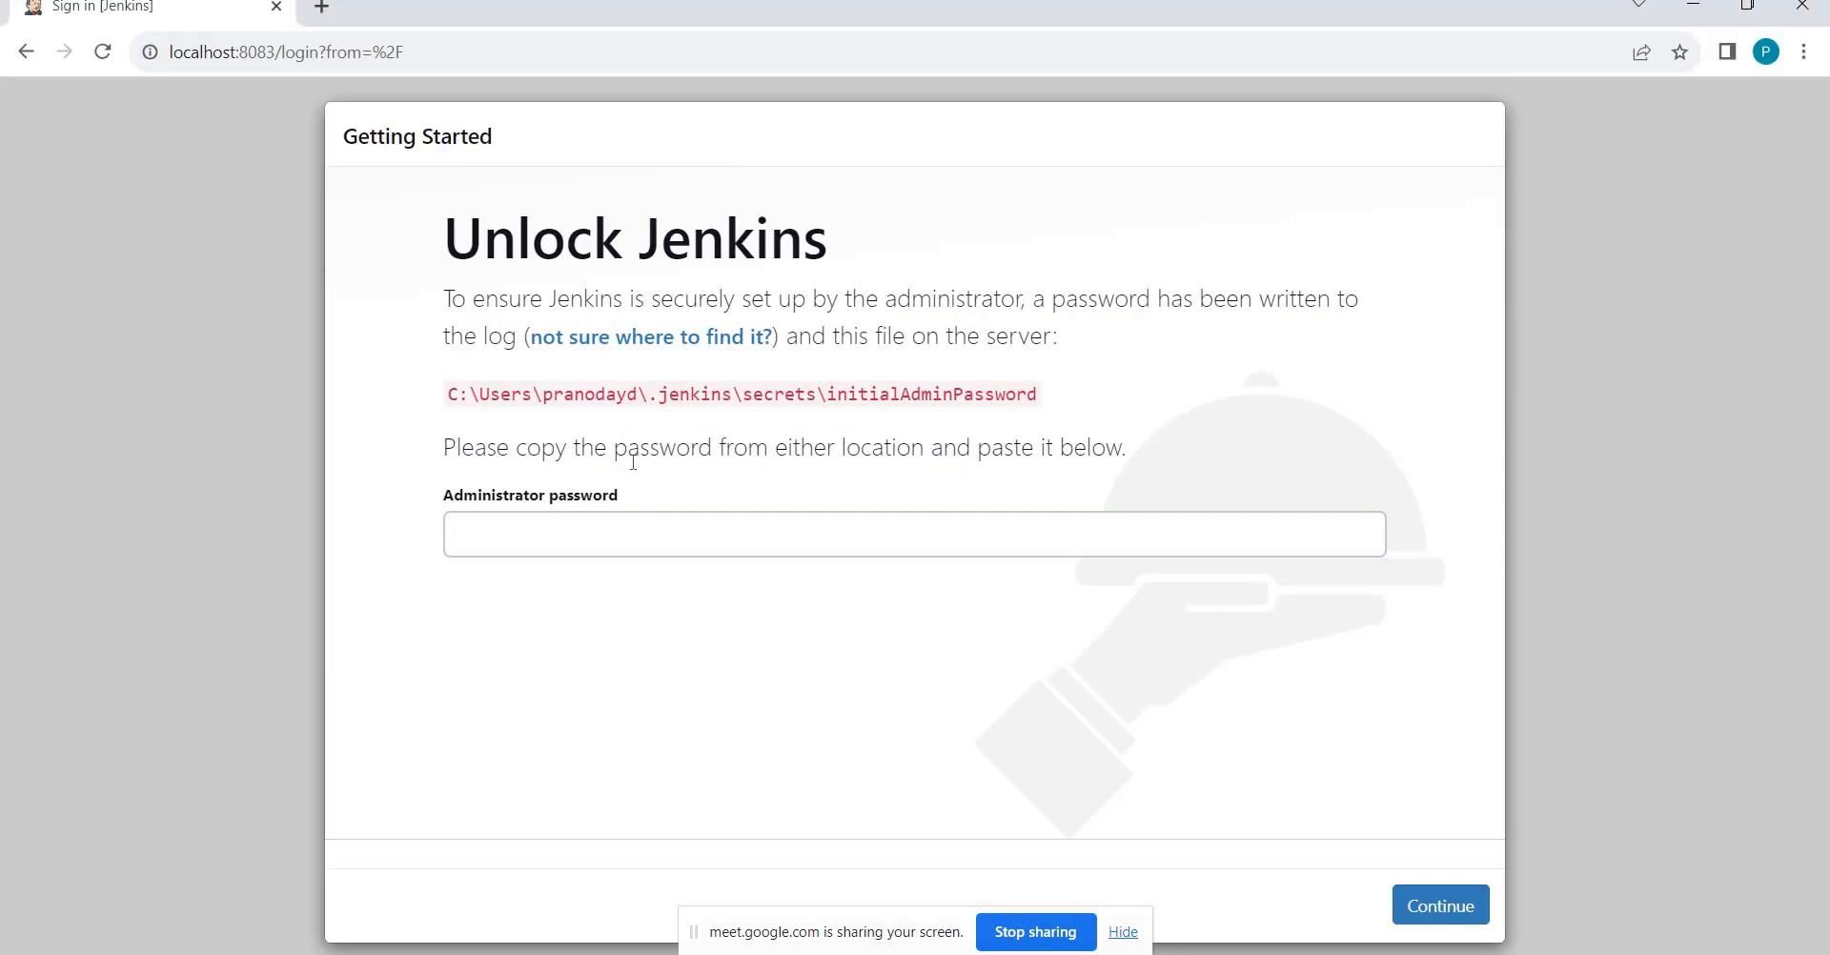
Copy the generated admin password from the log into the Administrator password field.
{"action": "left_click", "coordinate": [465, 523]}
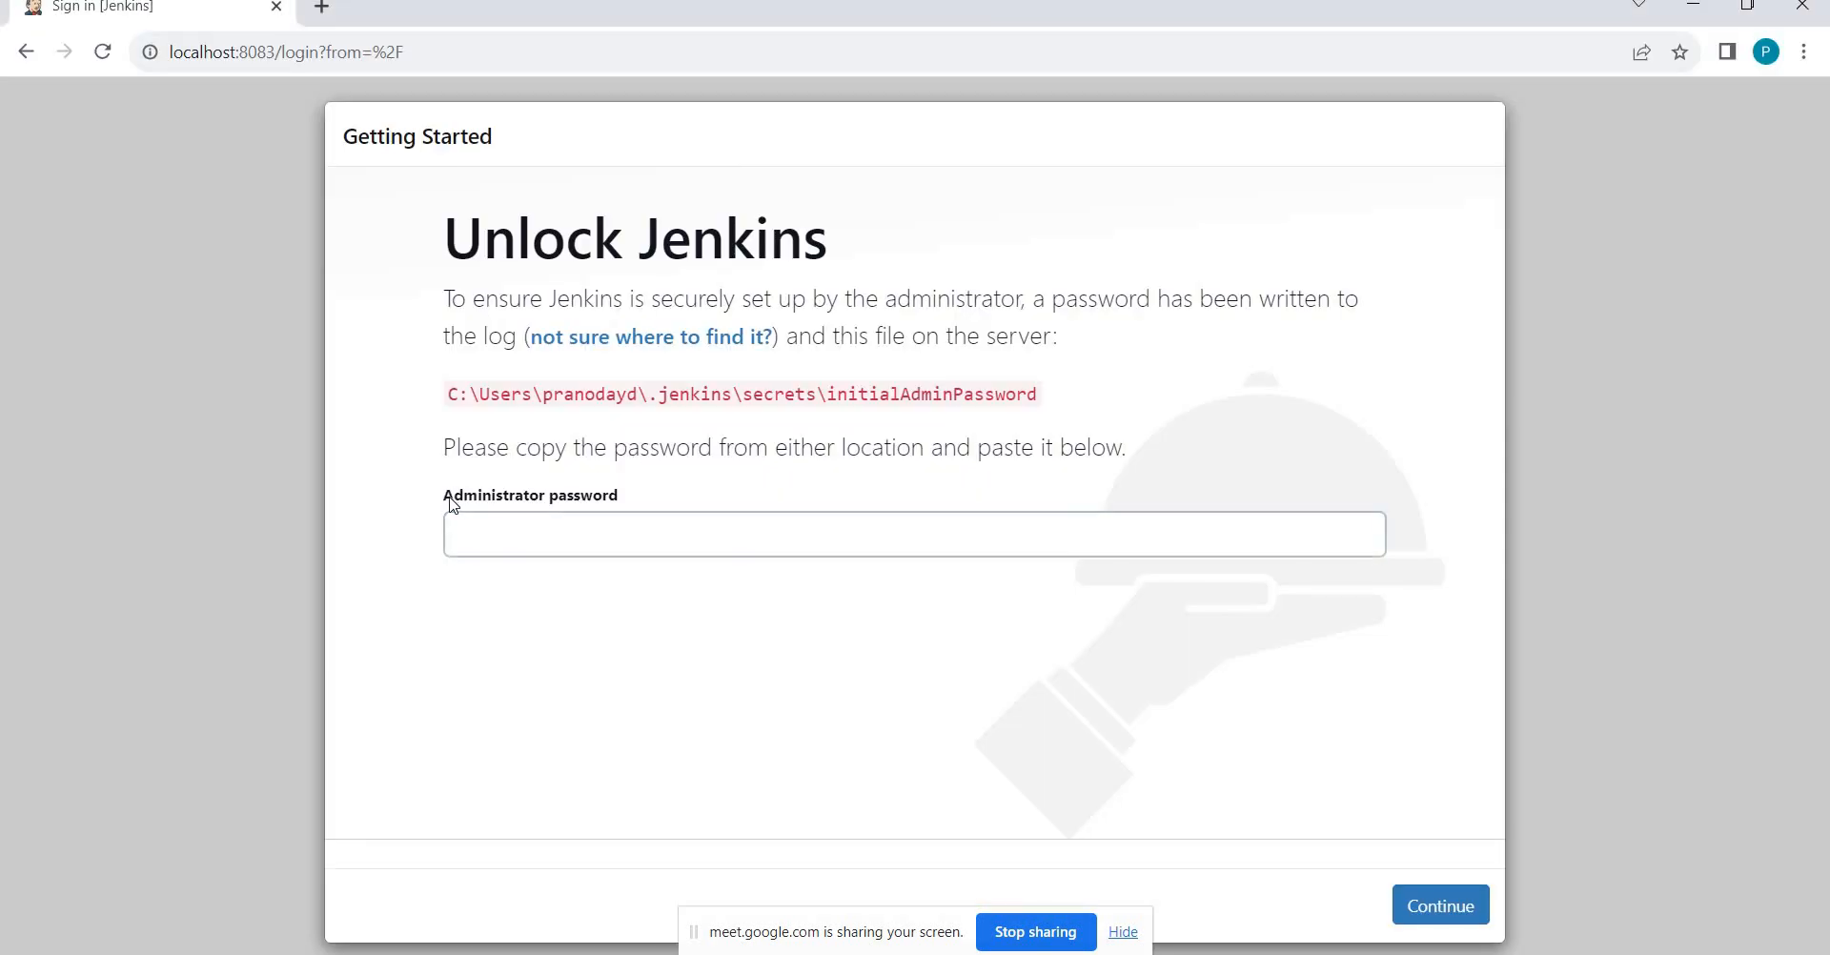
{"action": "triple_click", "coordinate": [598, 490]}
{"action": "key", "text": "alt+Tab"}
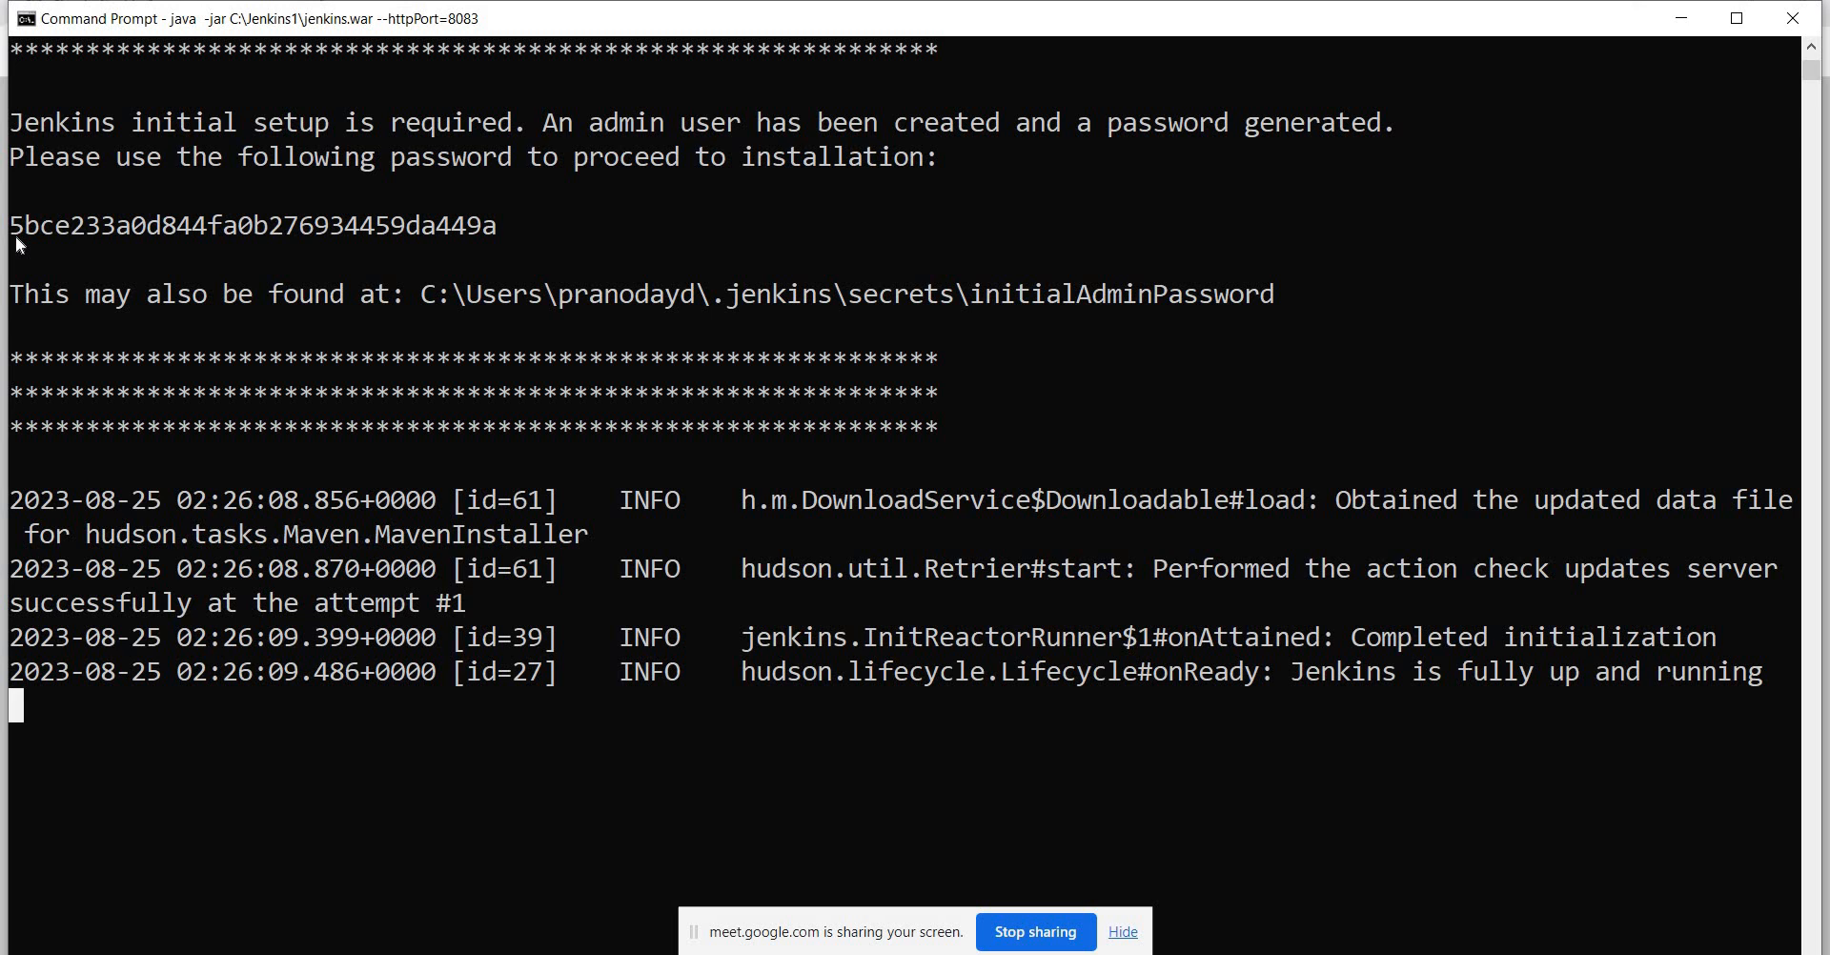
{"action": "left_click_drag", "start_coordinate": [16, 236], "coordinate": [493, 235]}
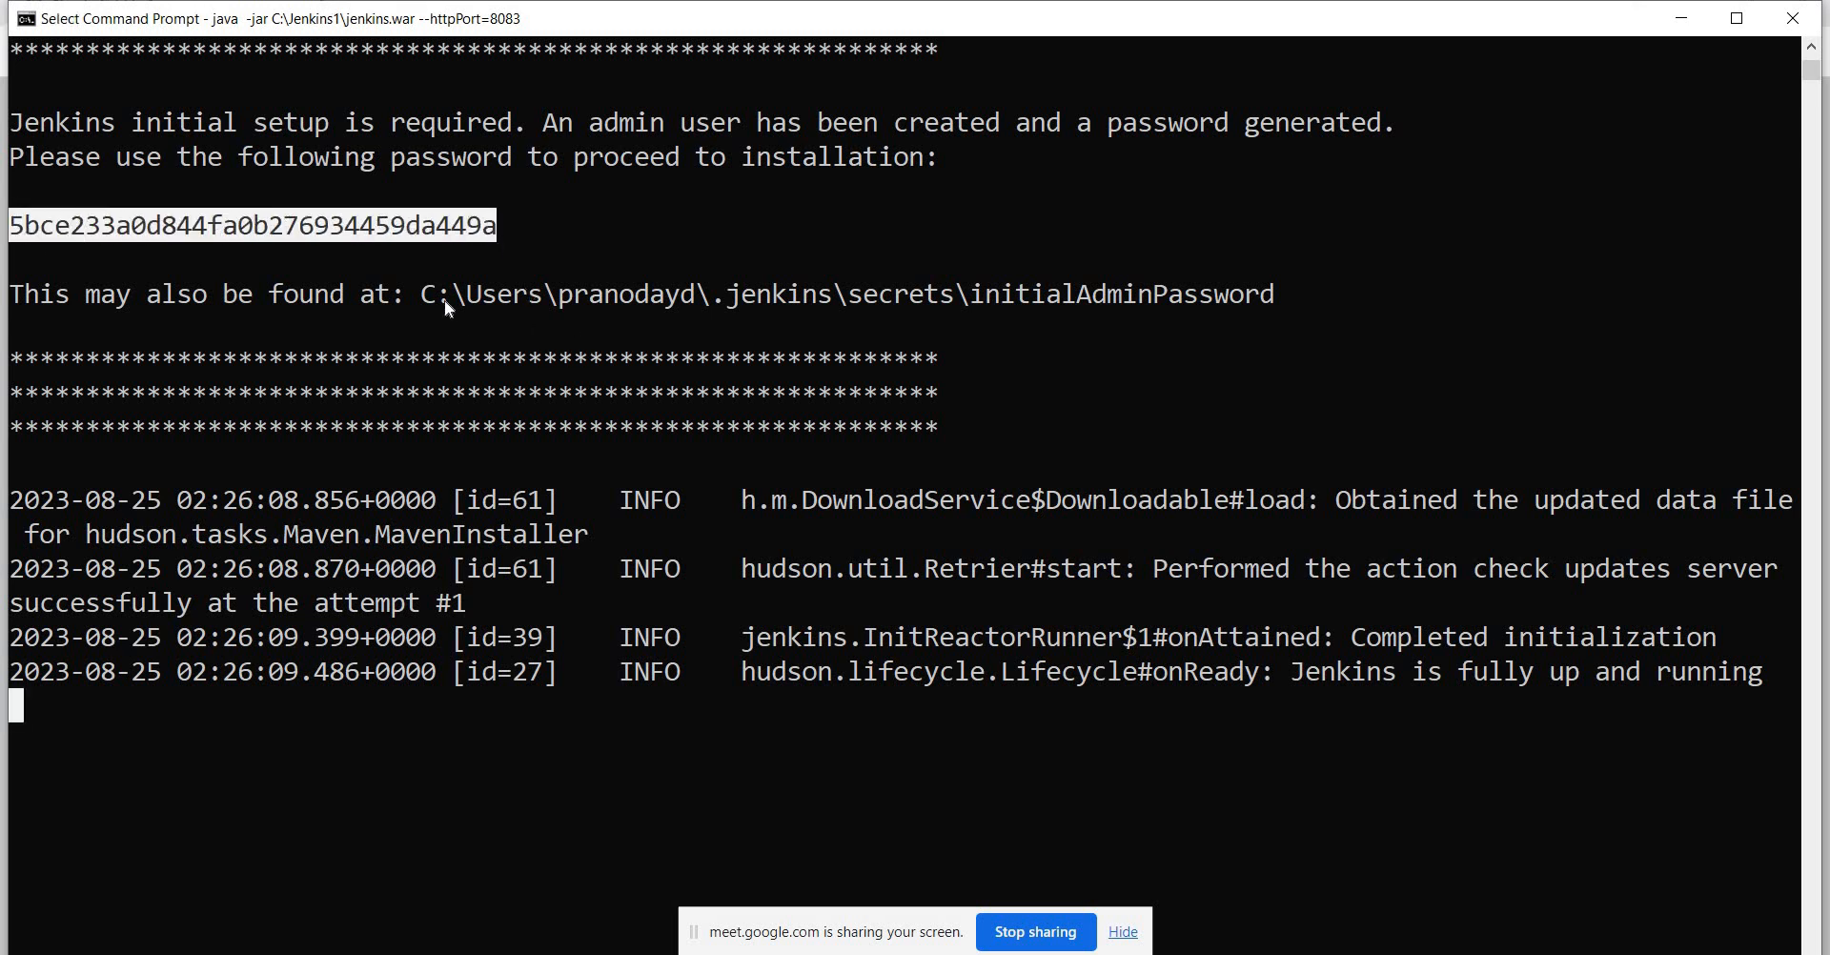
{"action": "left_click_drag", "start_coordinate": [425, 292], "coordinate": [1268, 293]}
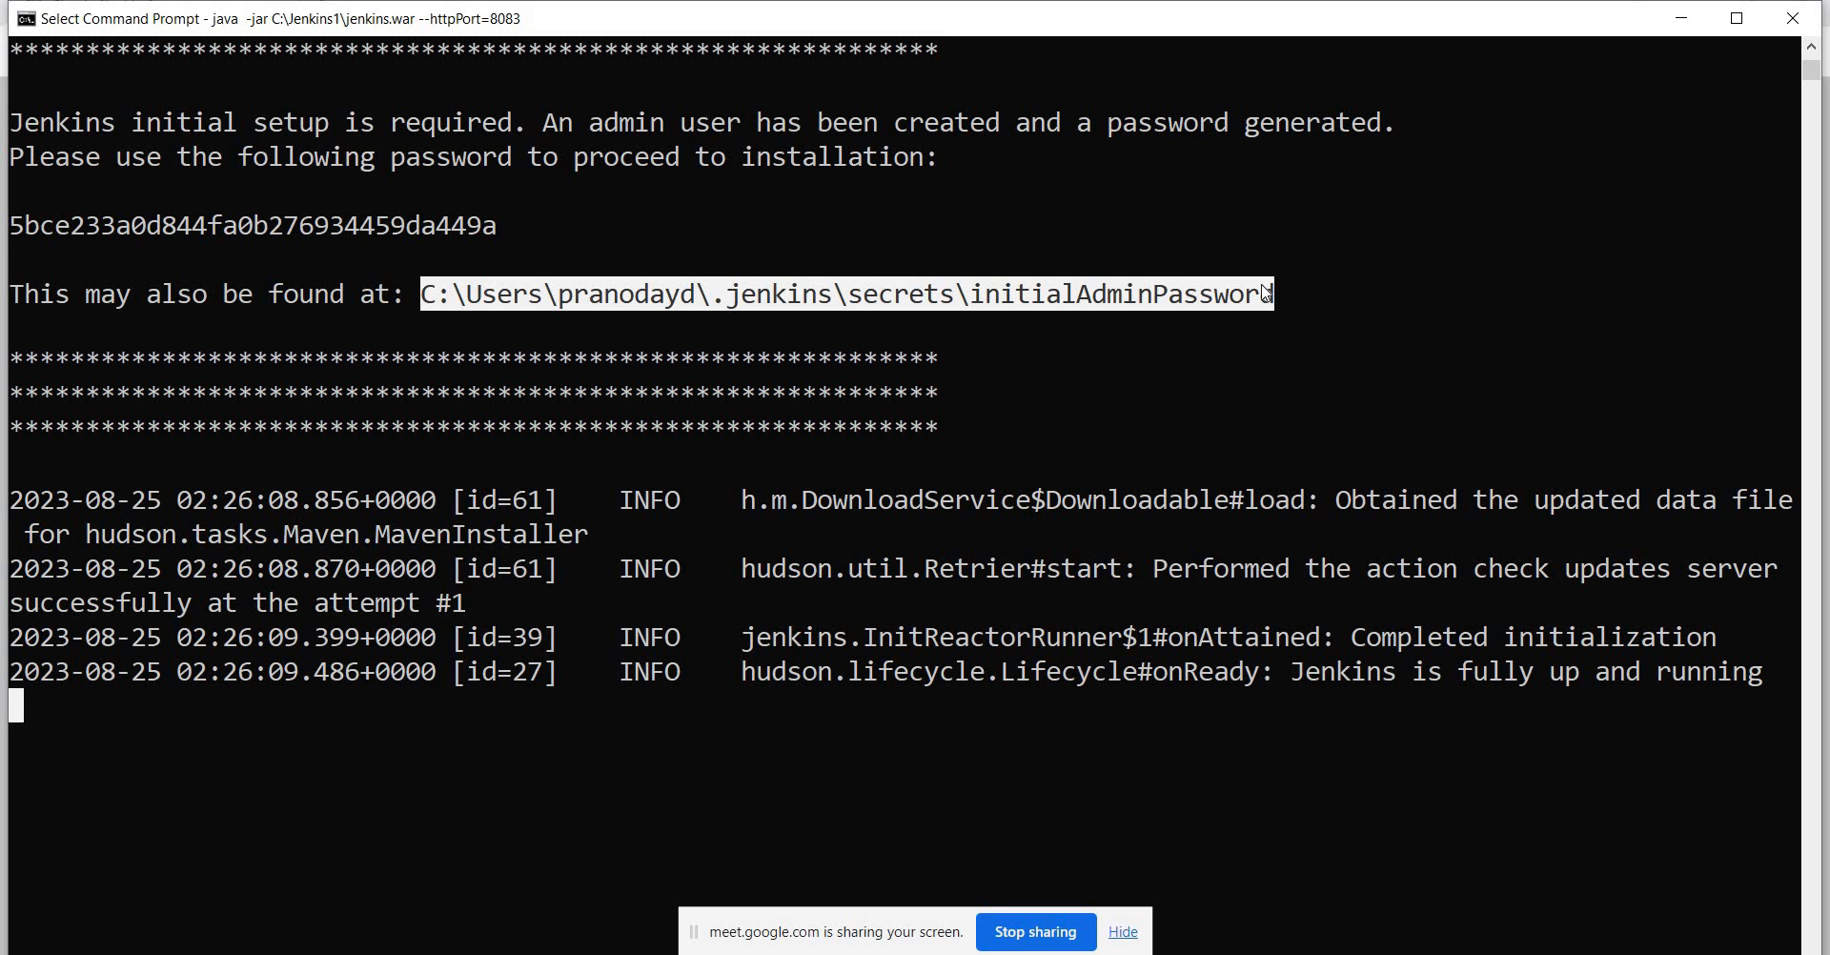
{"action": "double_click", "coordinate": [338, 229]}
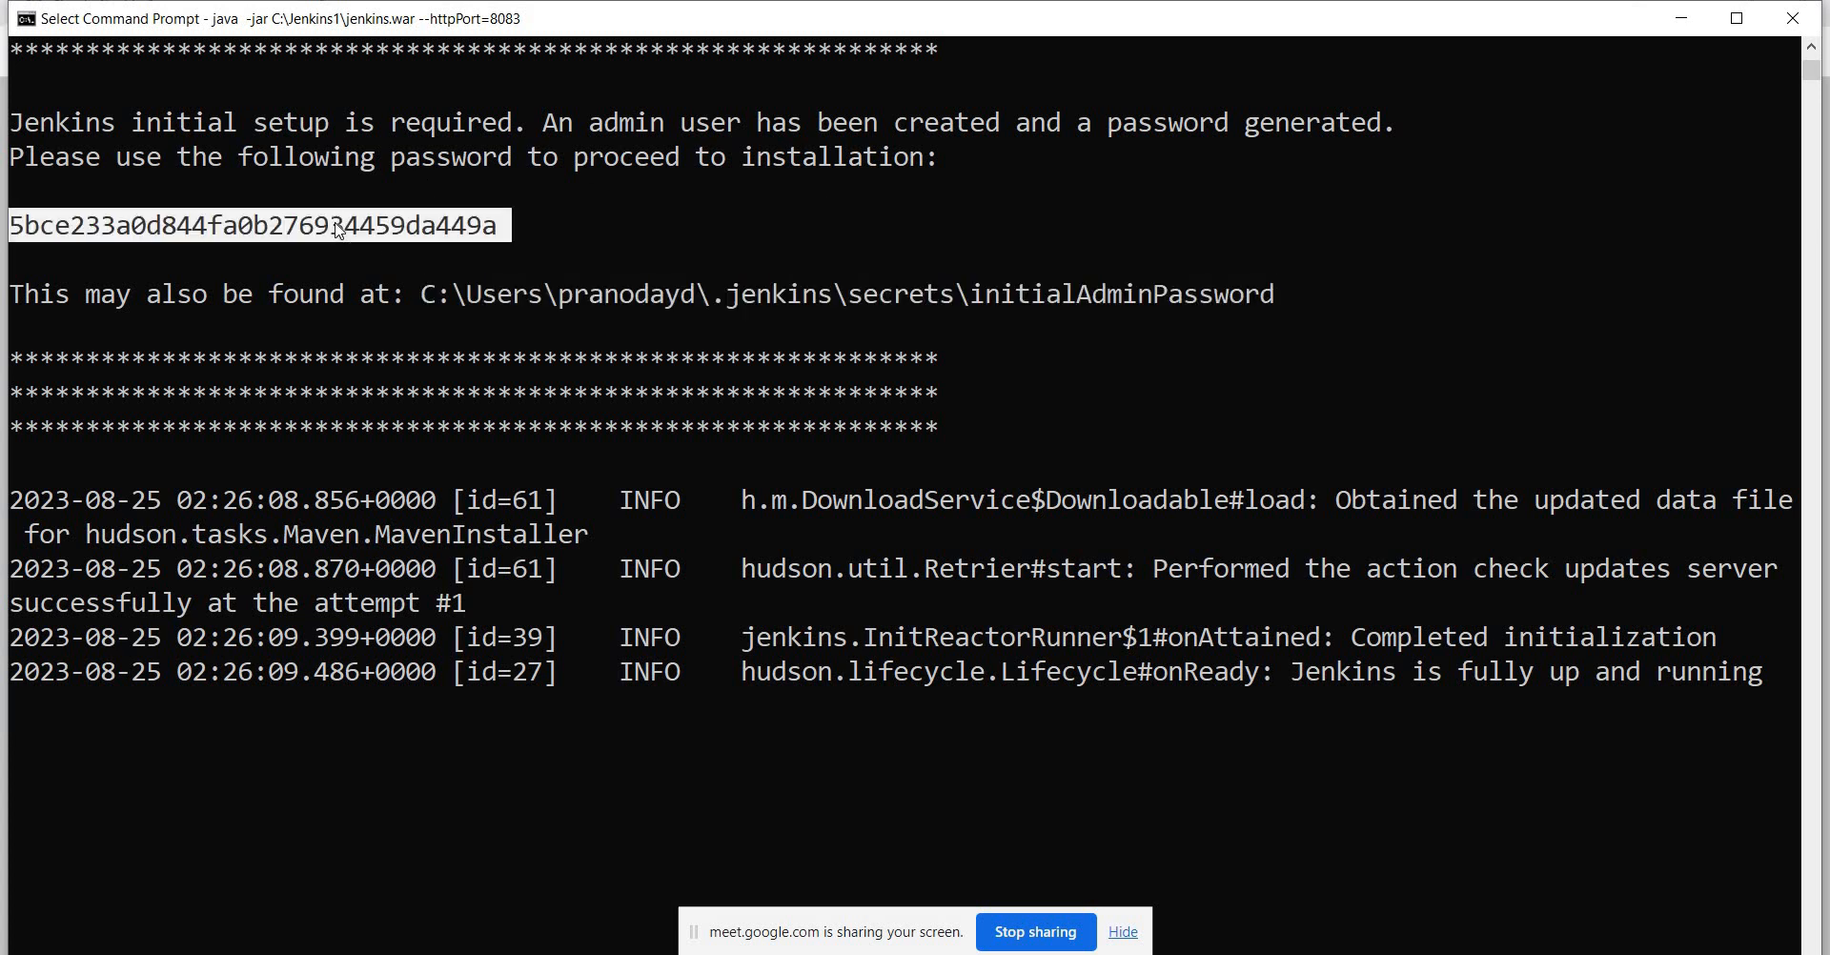
{"action": "key", "text": "ctrl+c"}
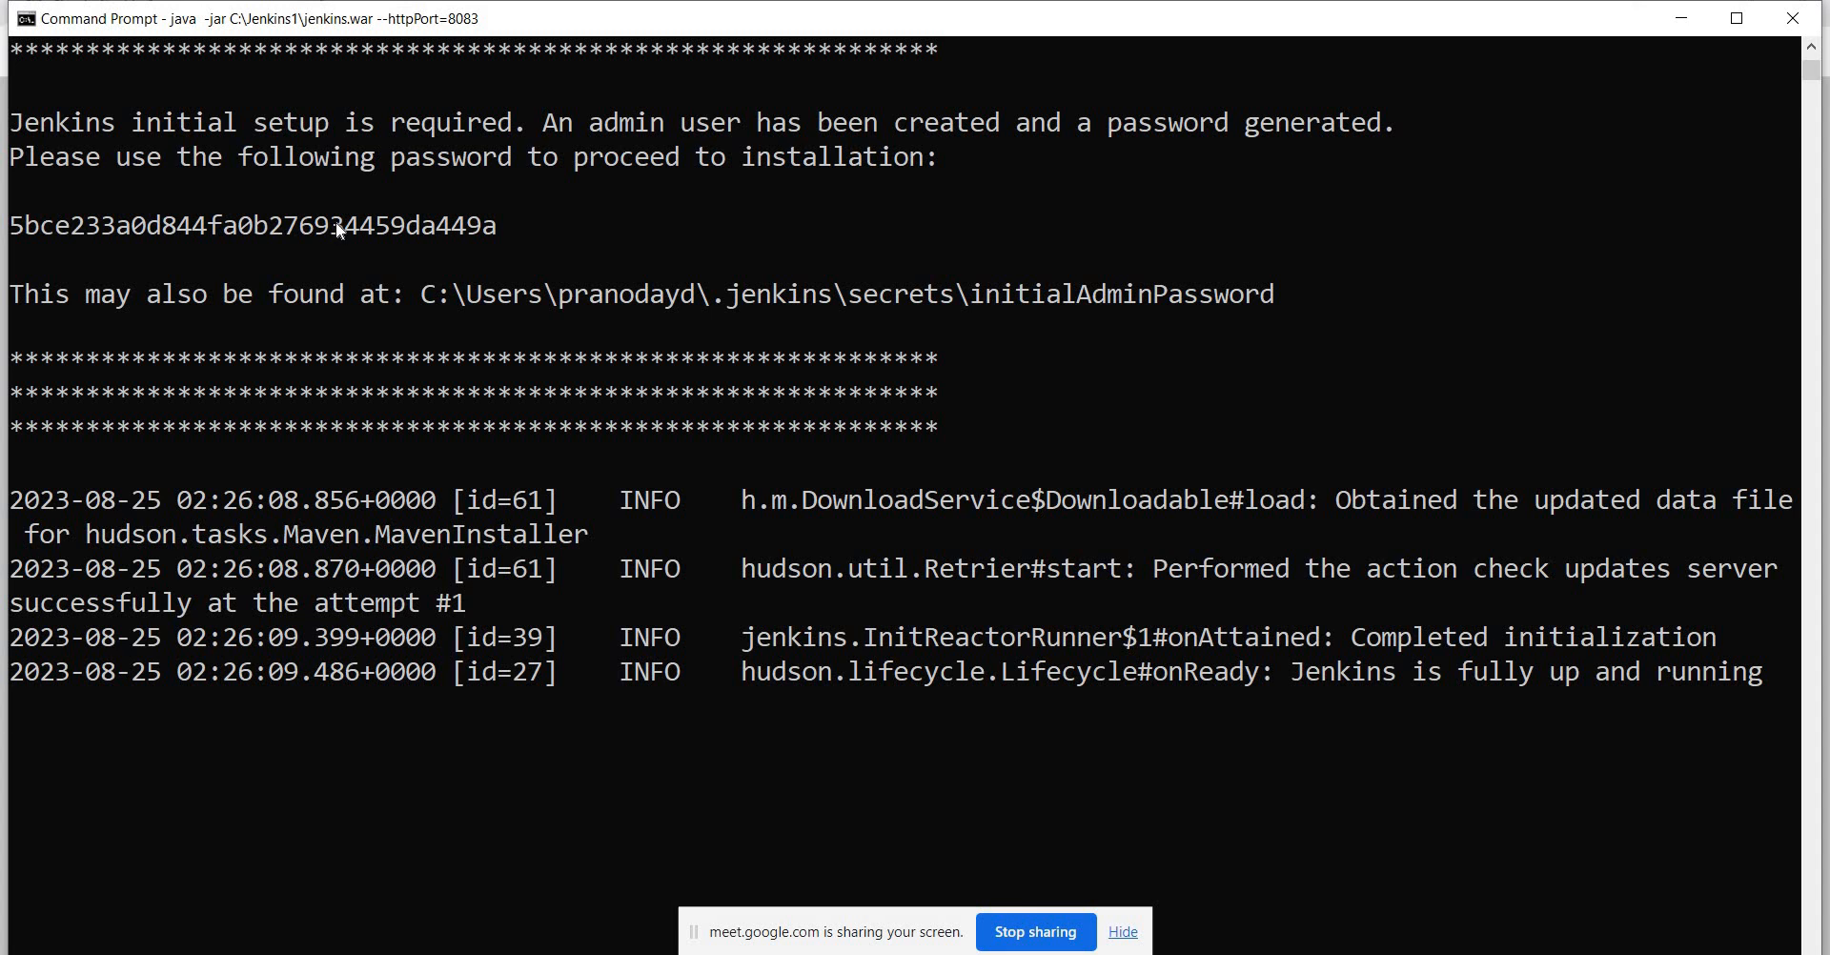
{"action": "key", "text": "alt+Tab"}
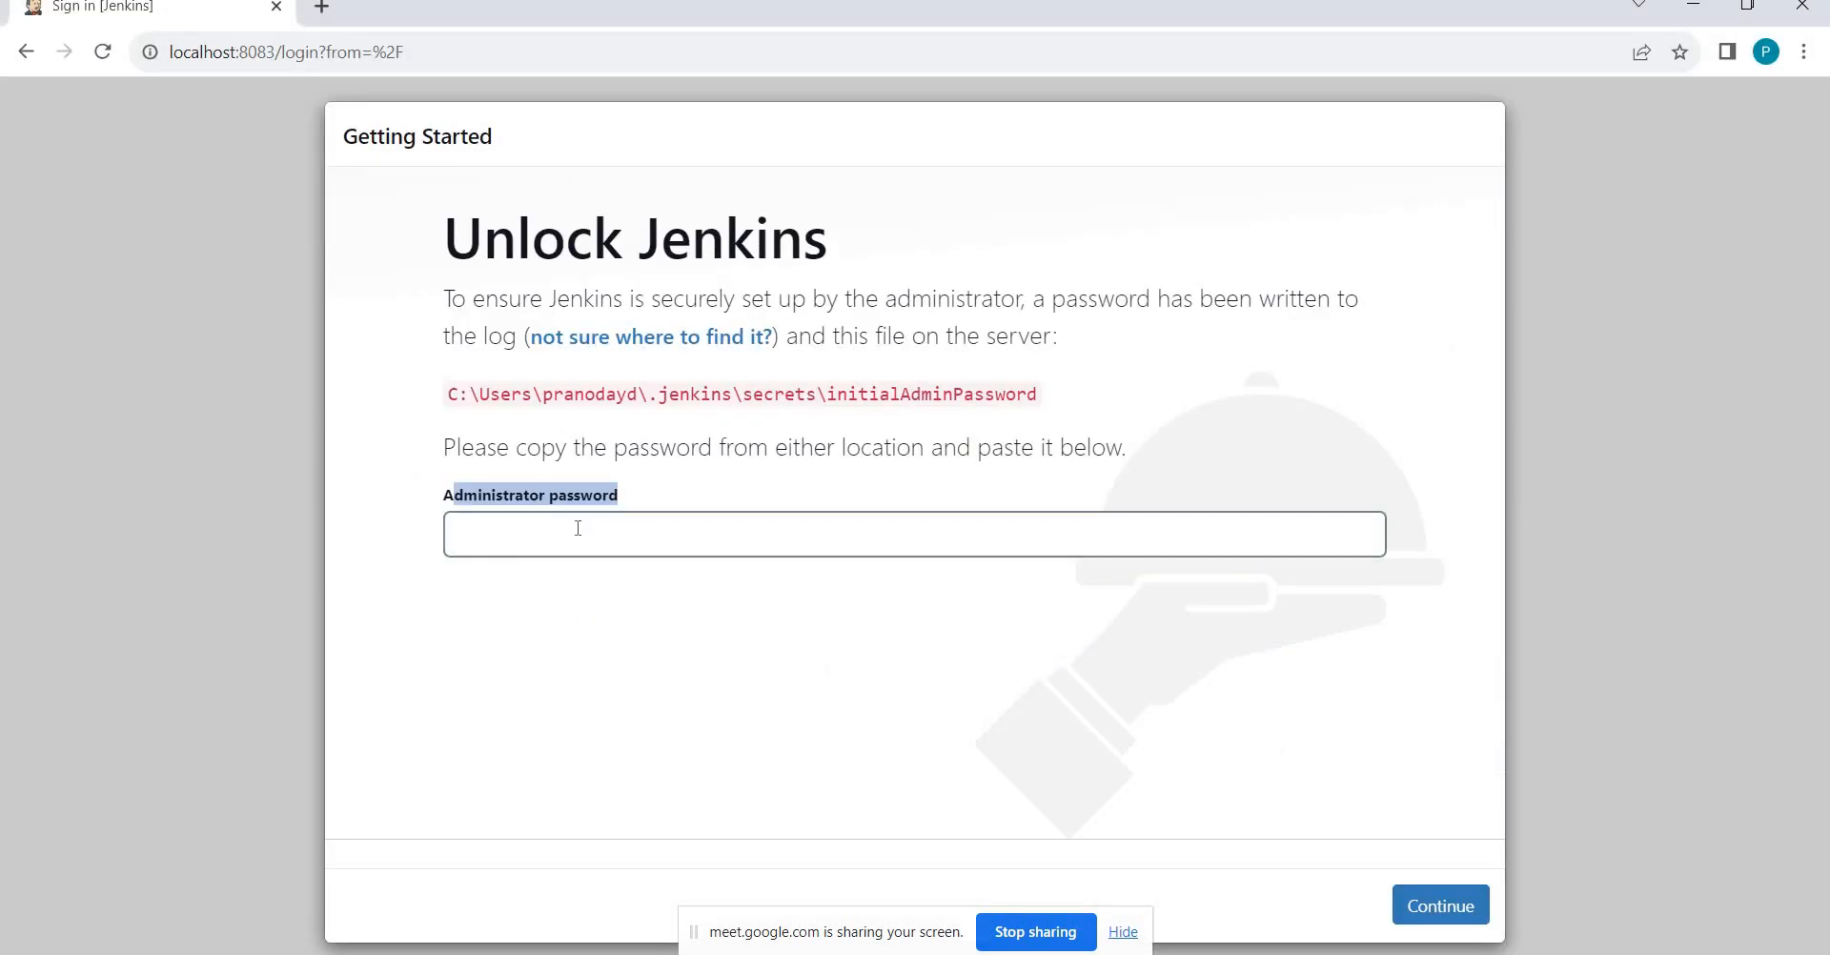
{"action": "left_click", "coordinate": [578, 528]}
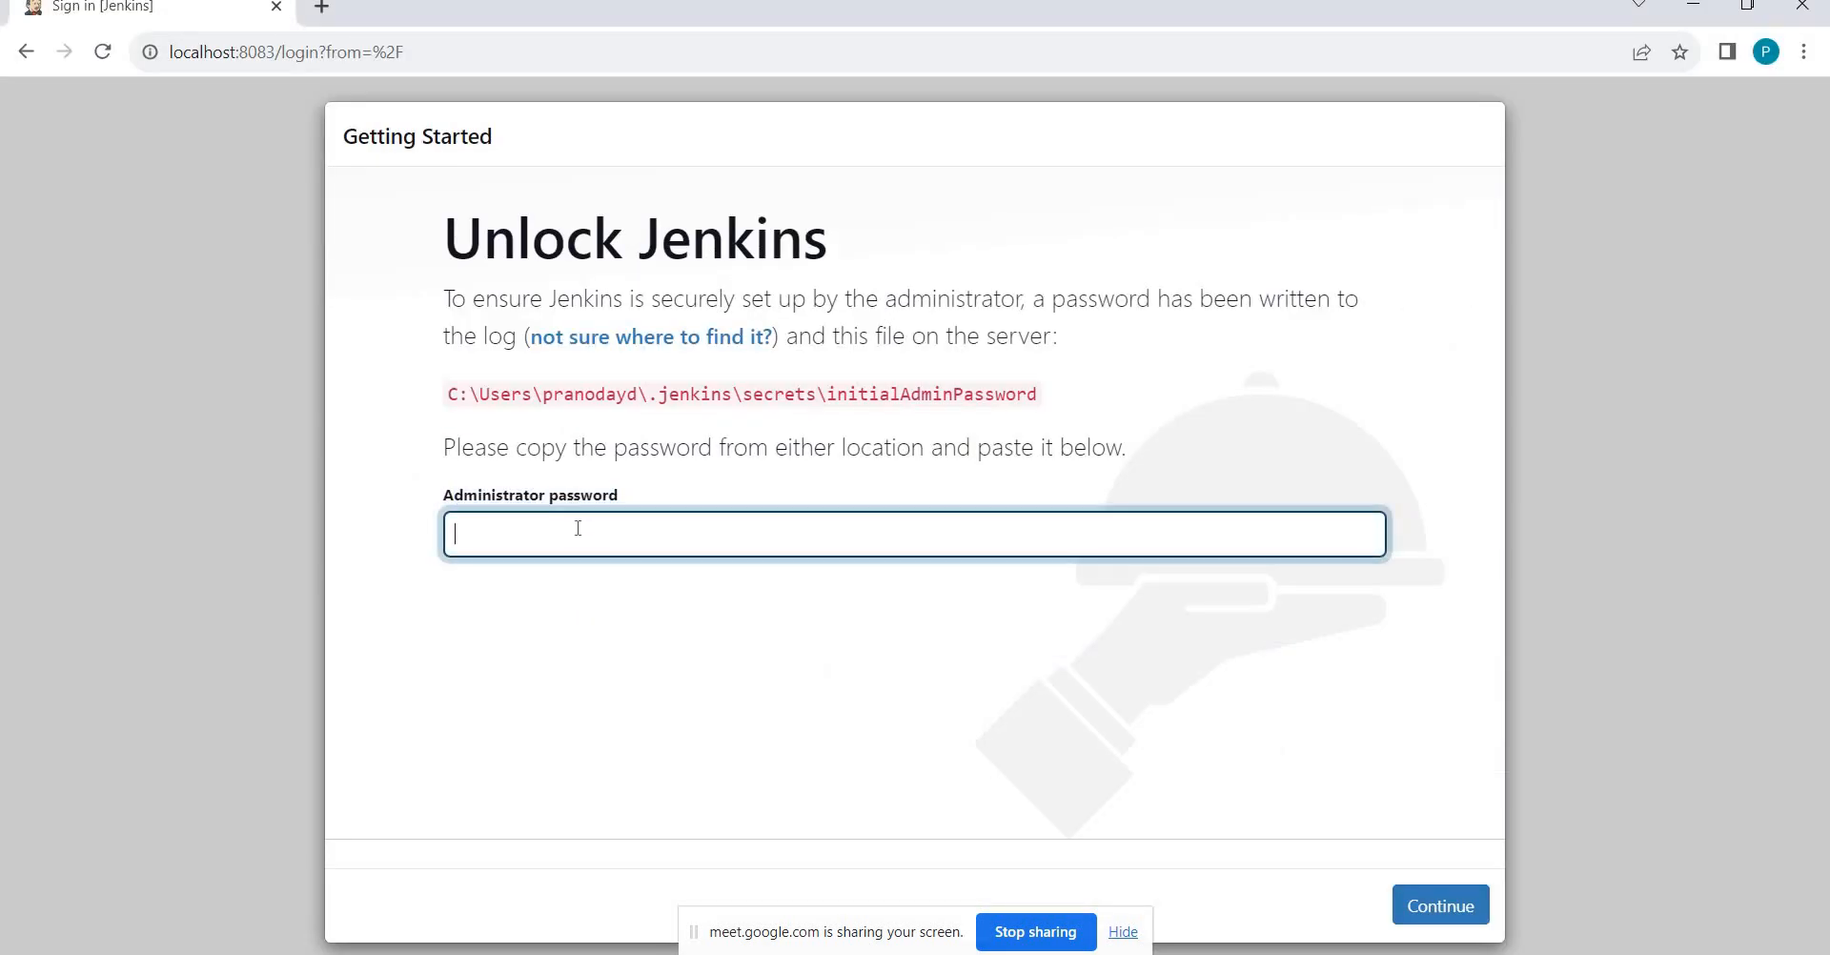
{"action": "key", "text": "ctrl+v"}
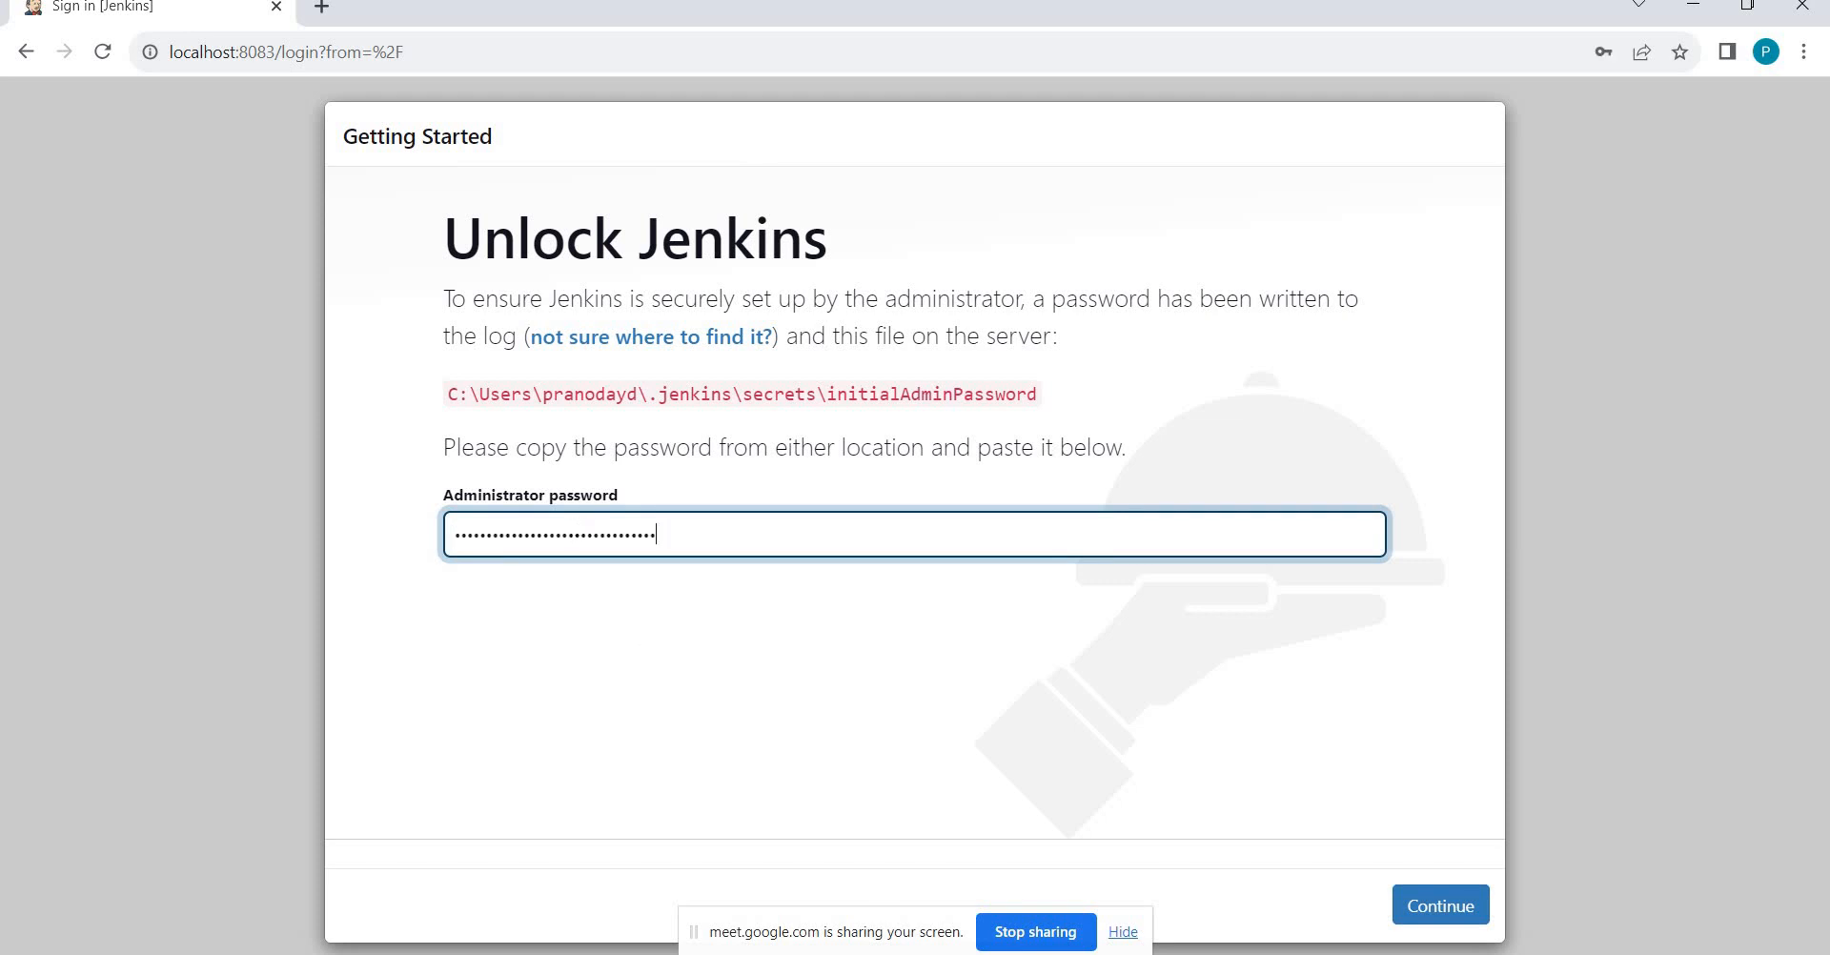
Continue past Unlock Jenkins and choose Install suggested plugins.
{"action": "left_click", "coordinate": [1442, 913]}
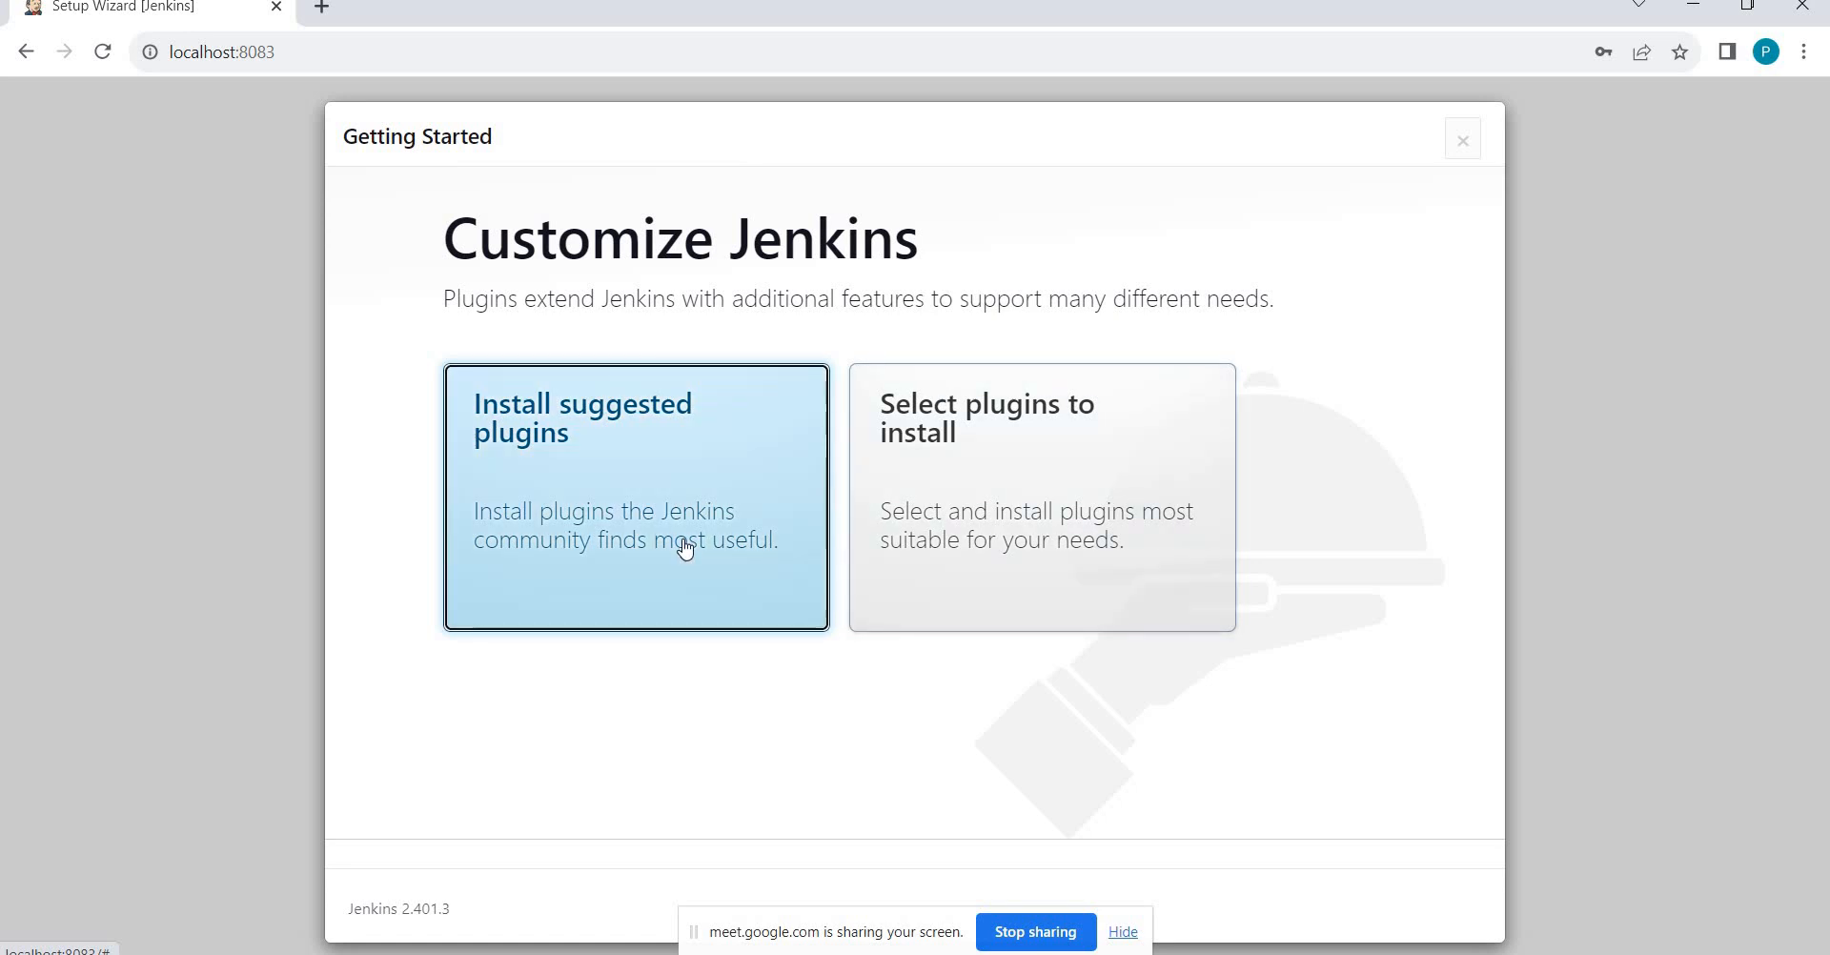
{"action": "left_click", "coordinate": [684, 548]}
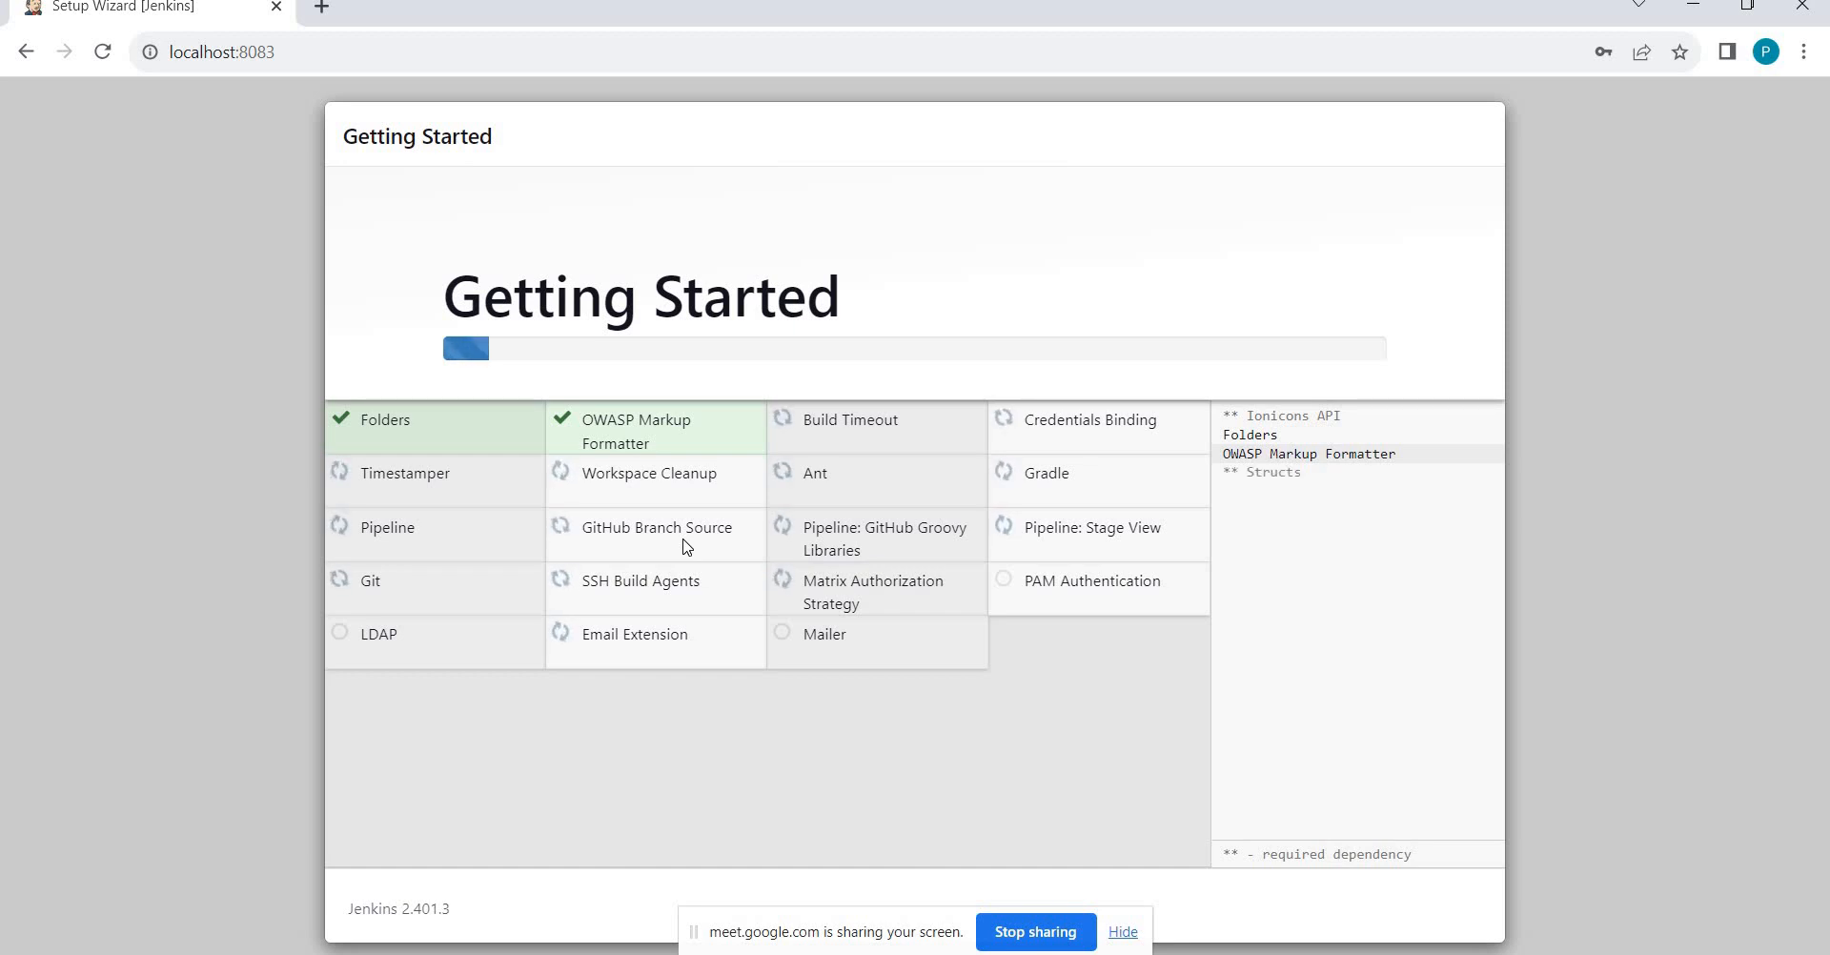
{"action": "key", "text": "alt+Tab"}
{"action": "key", "text": "alt+Tab"}
{"action": "key", "text": "alt+Tab"}
{"action": "key", "text": "alt+Tab"}
{"action": "key", "text": "alt+Tab"}
{"action": "key", "text": "alt+Tab"}
{"action": "key", "text": "alt+Tab"}
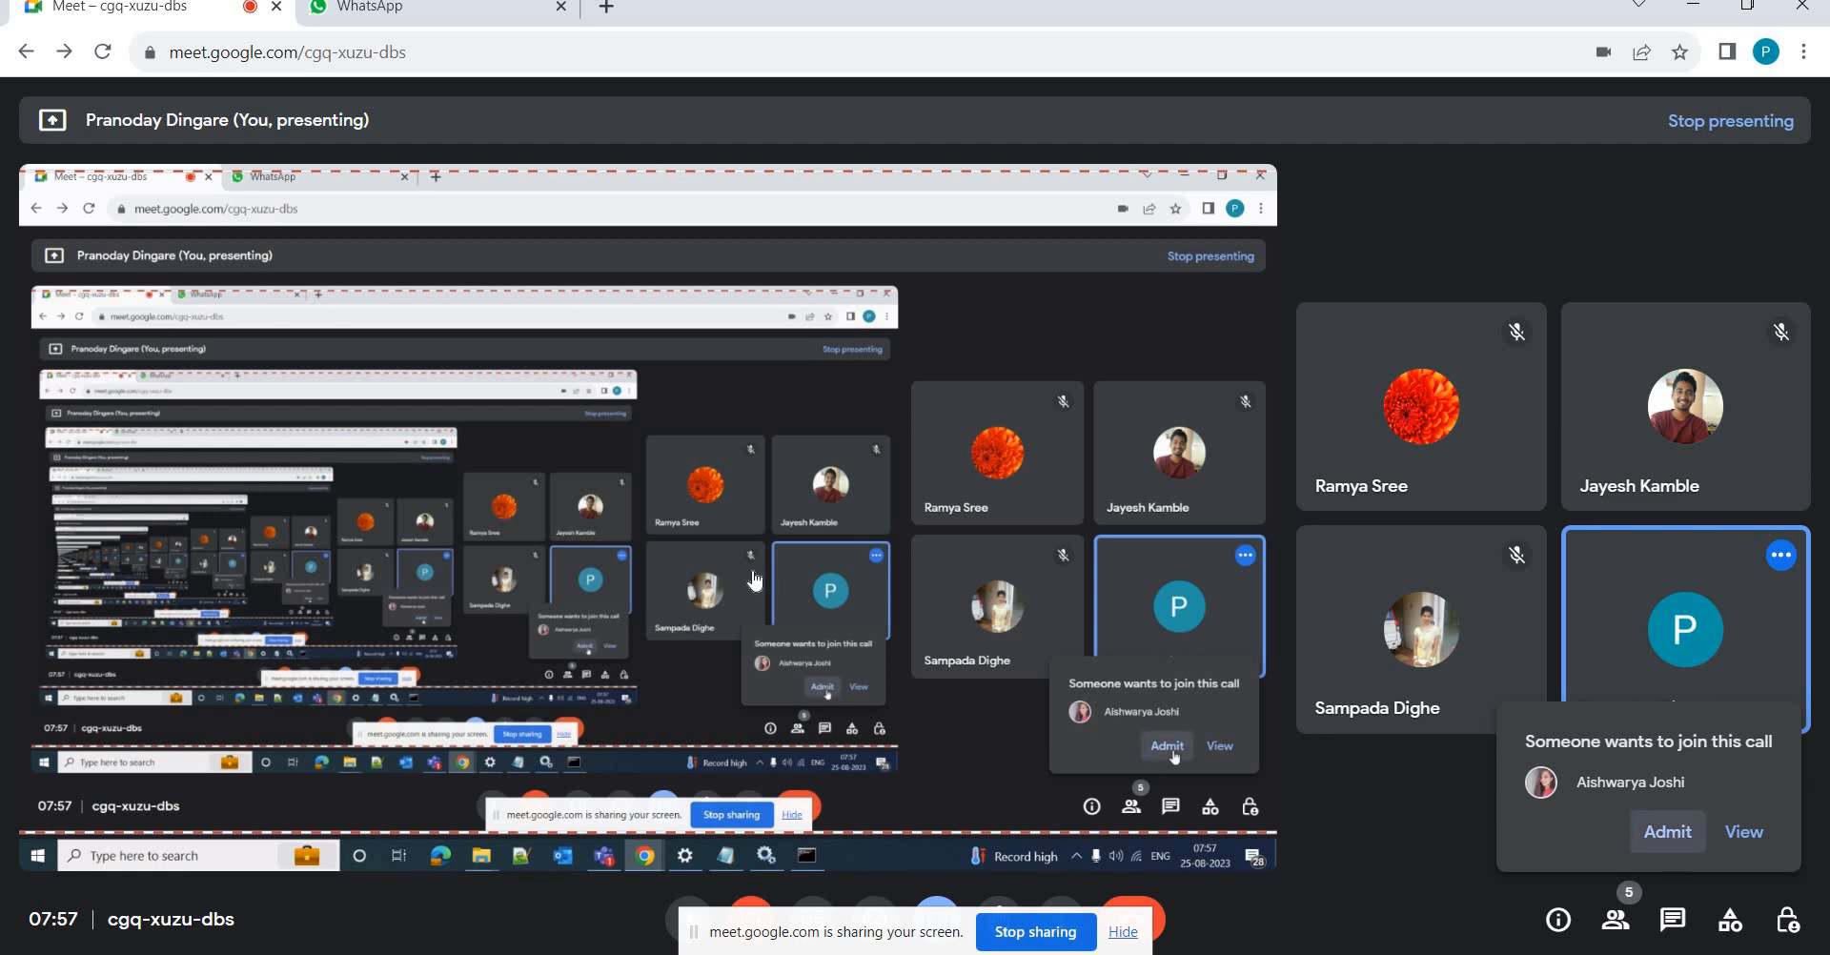
{"action": "key", "text": "alt+Tab"}
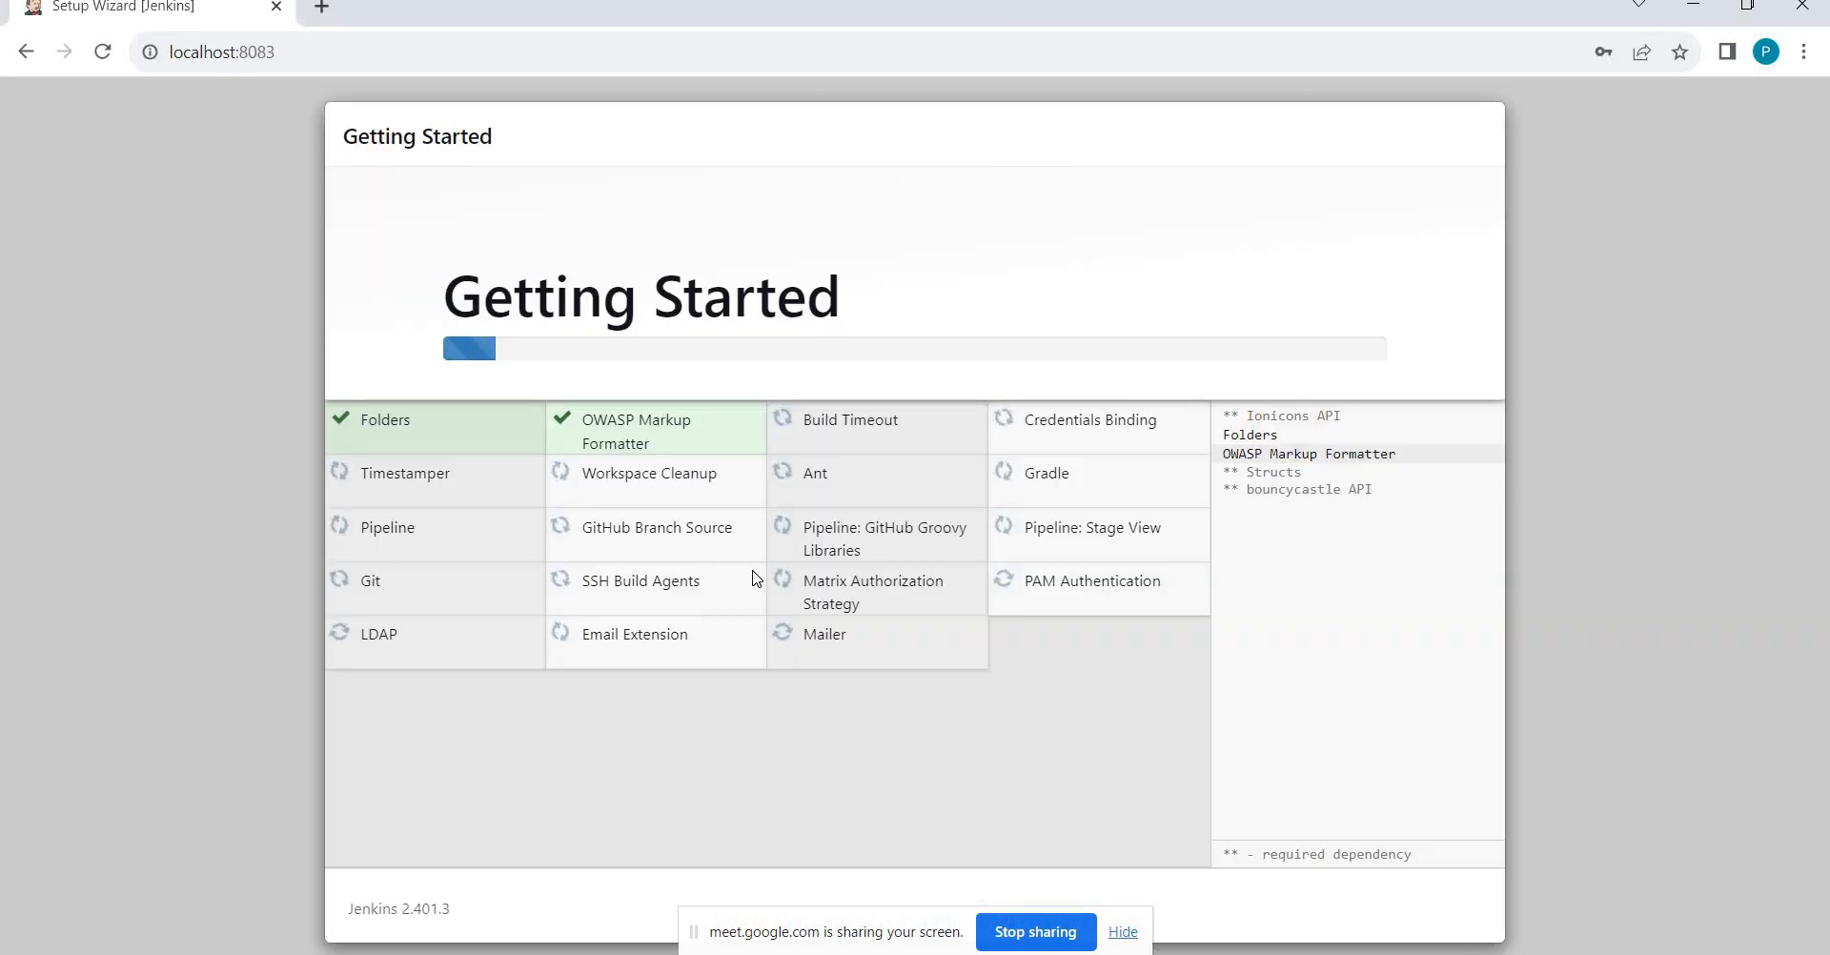
{"action": "key", "text": "alt+Tab"}
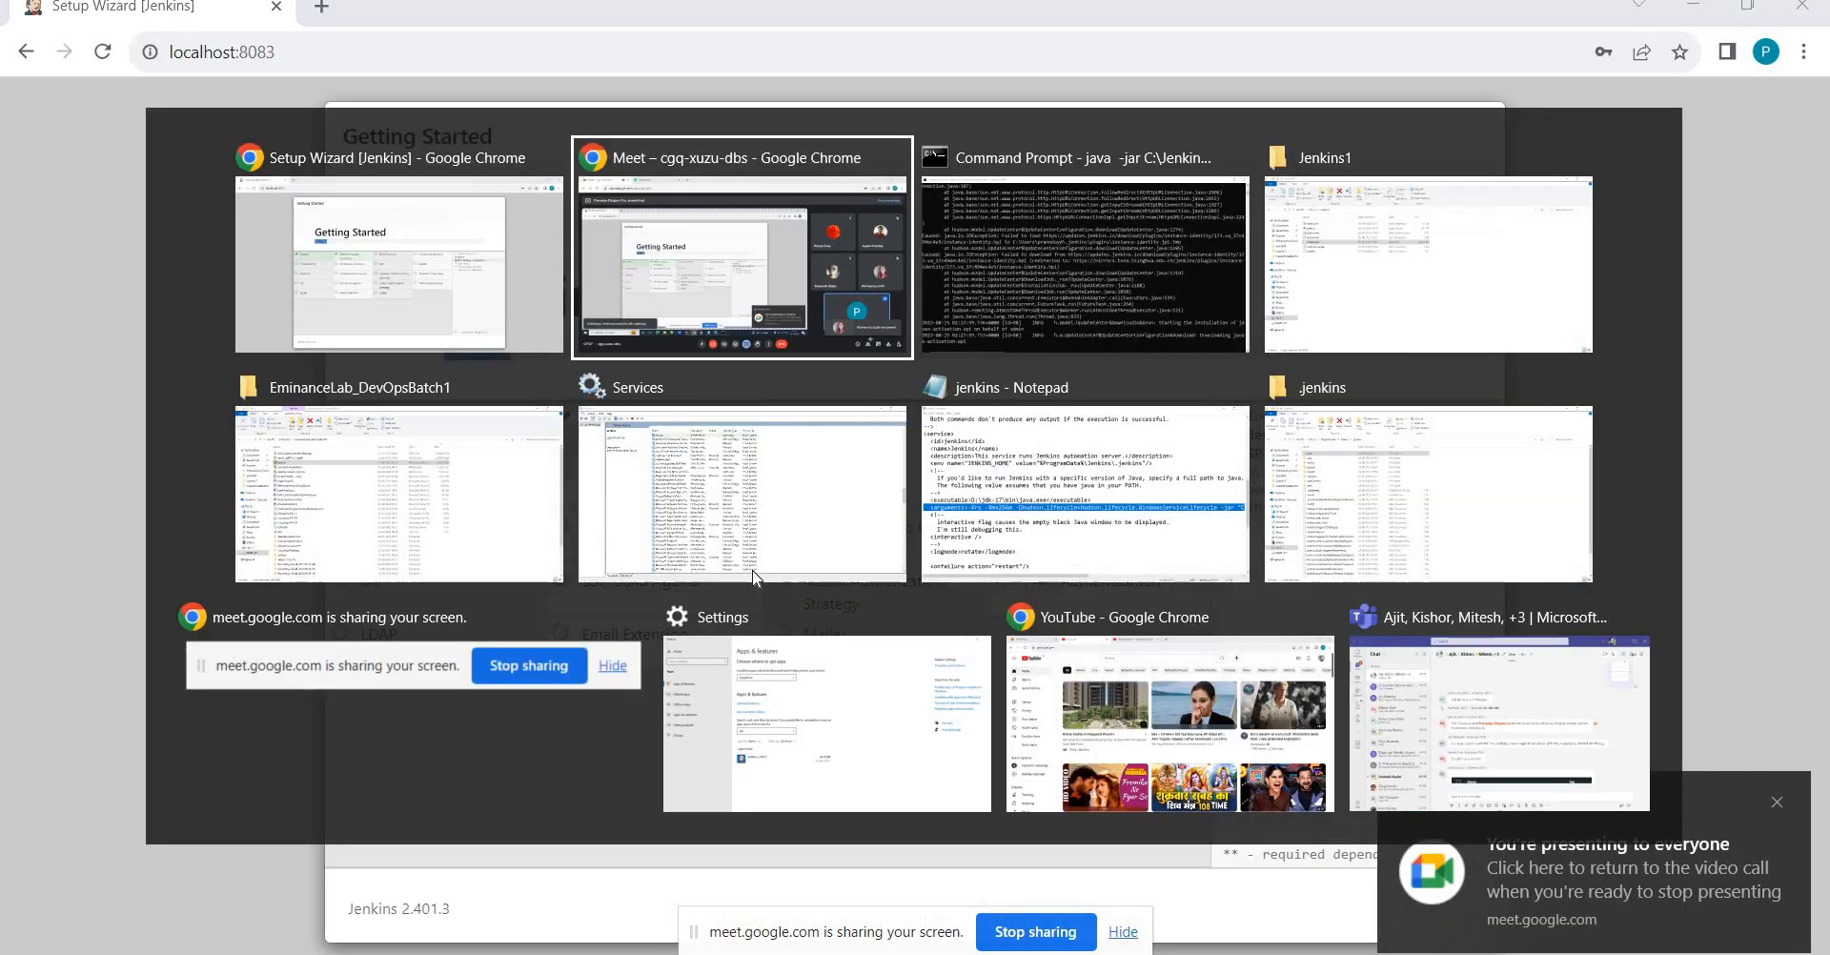
{"action": "key", "text": "alt+Tab"}
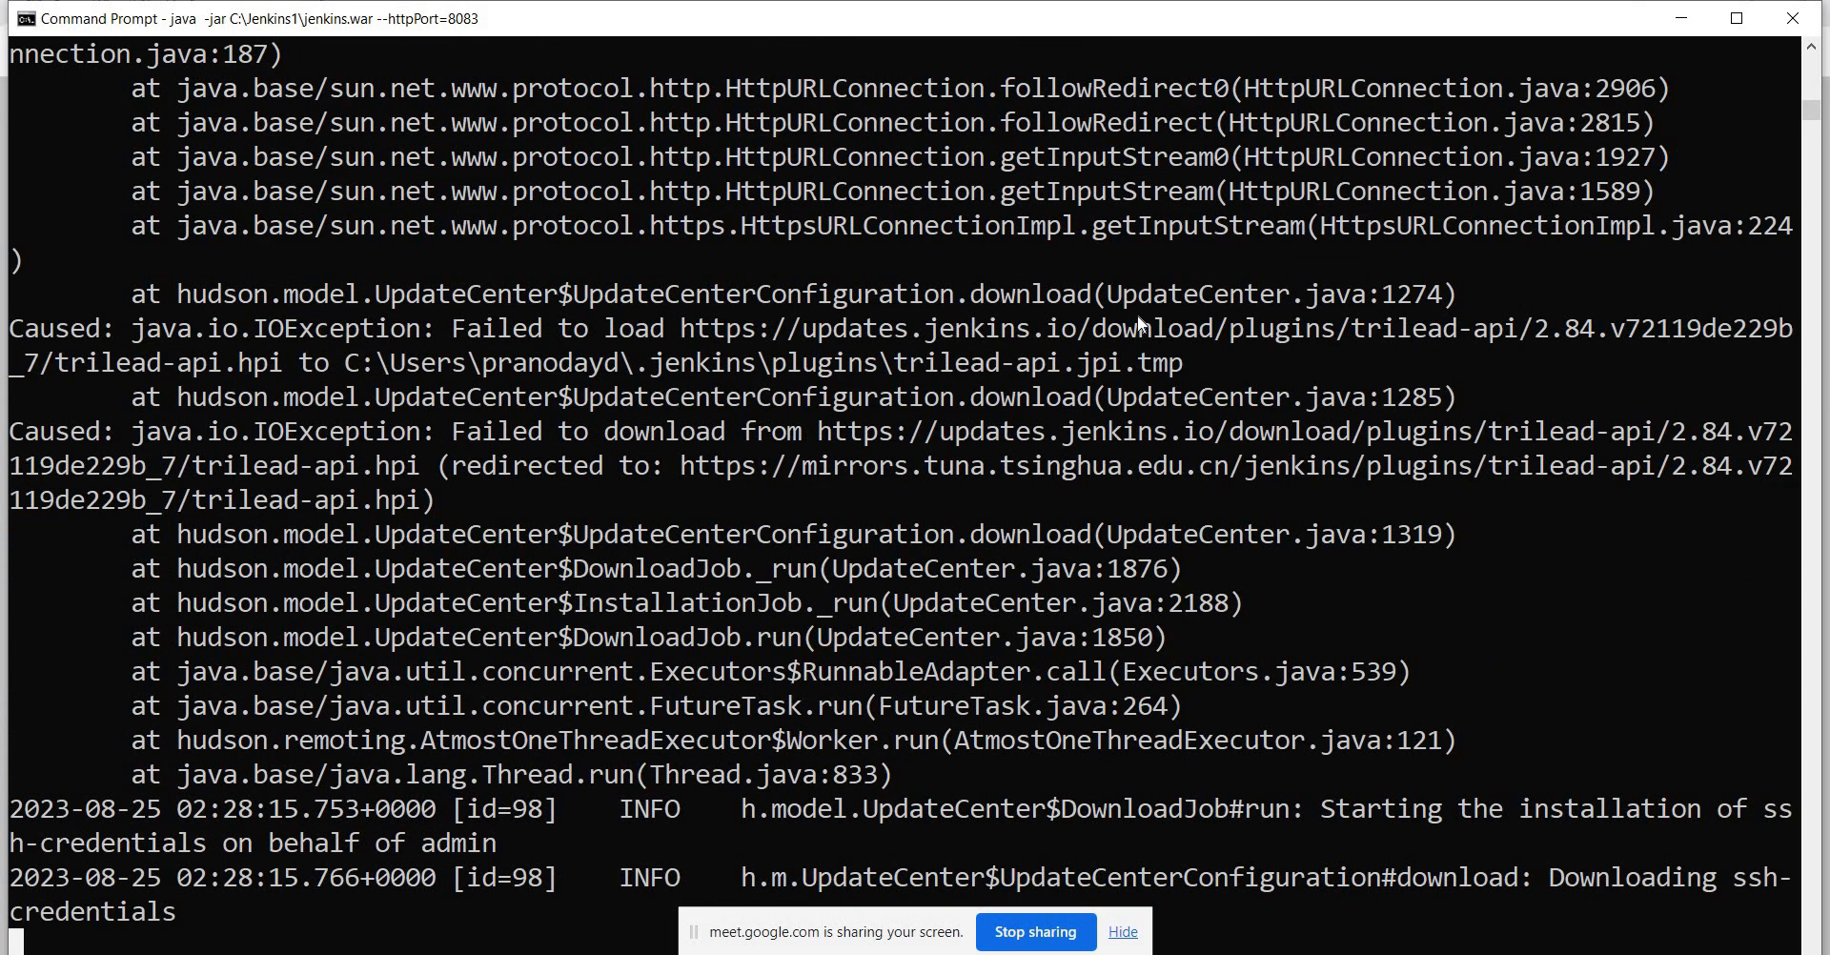
Track the suggested-plugin installation and its download failures in browser and console log.
{"action": "key", "text": "alt+Tab"}
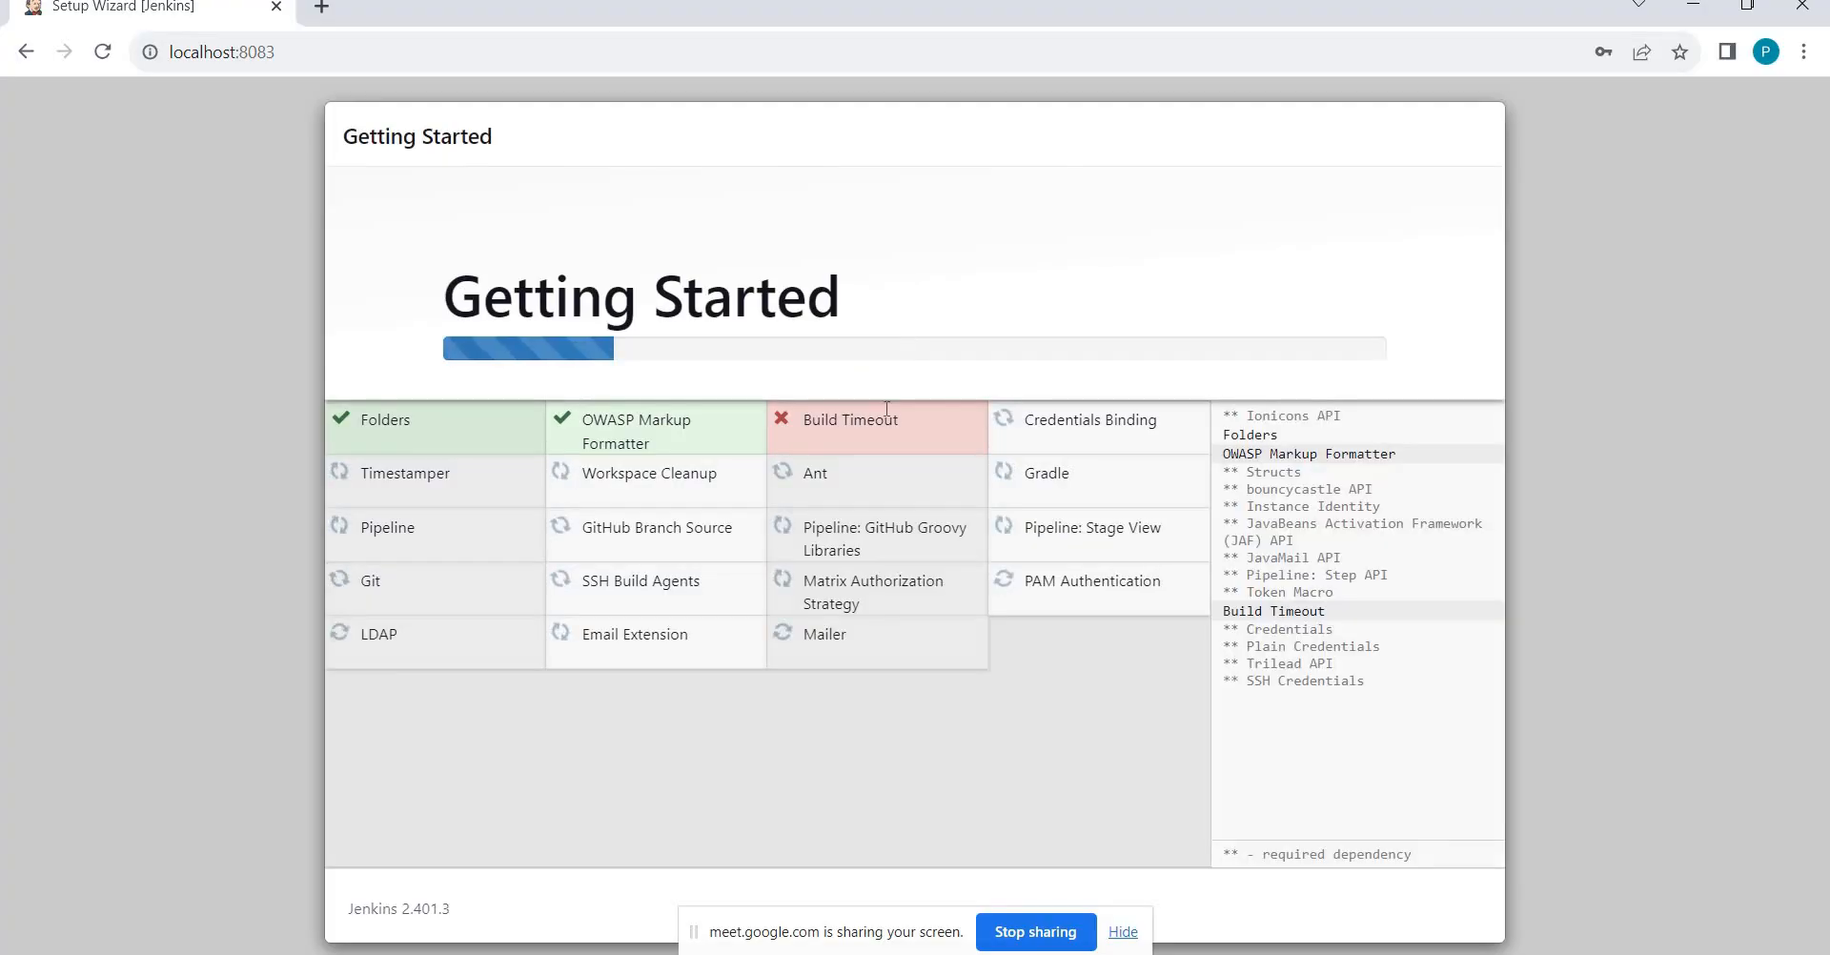
{"action": "key", "text": "alt+Tab"}
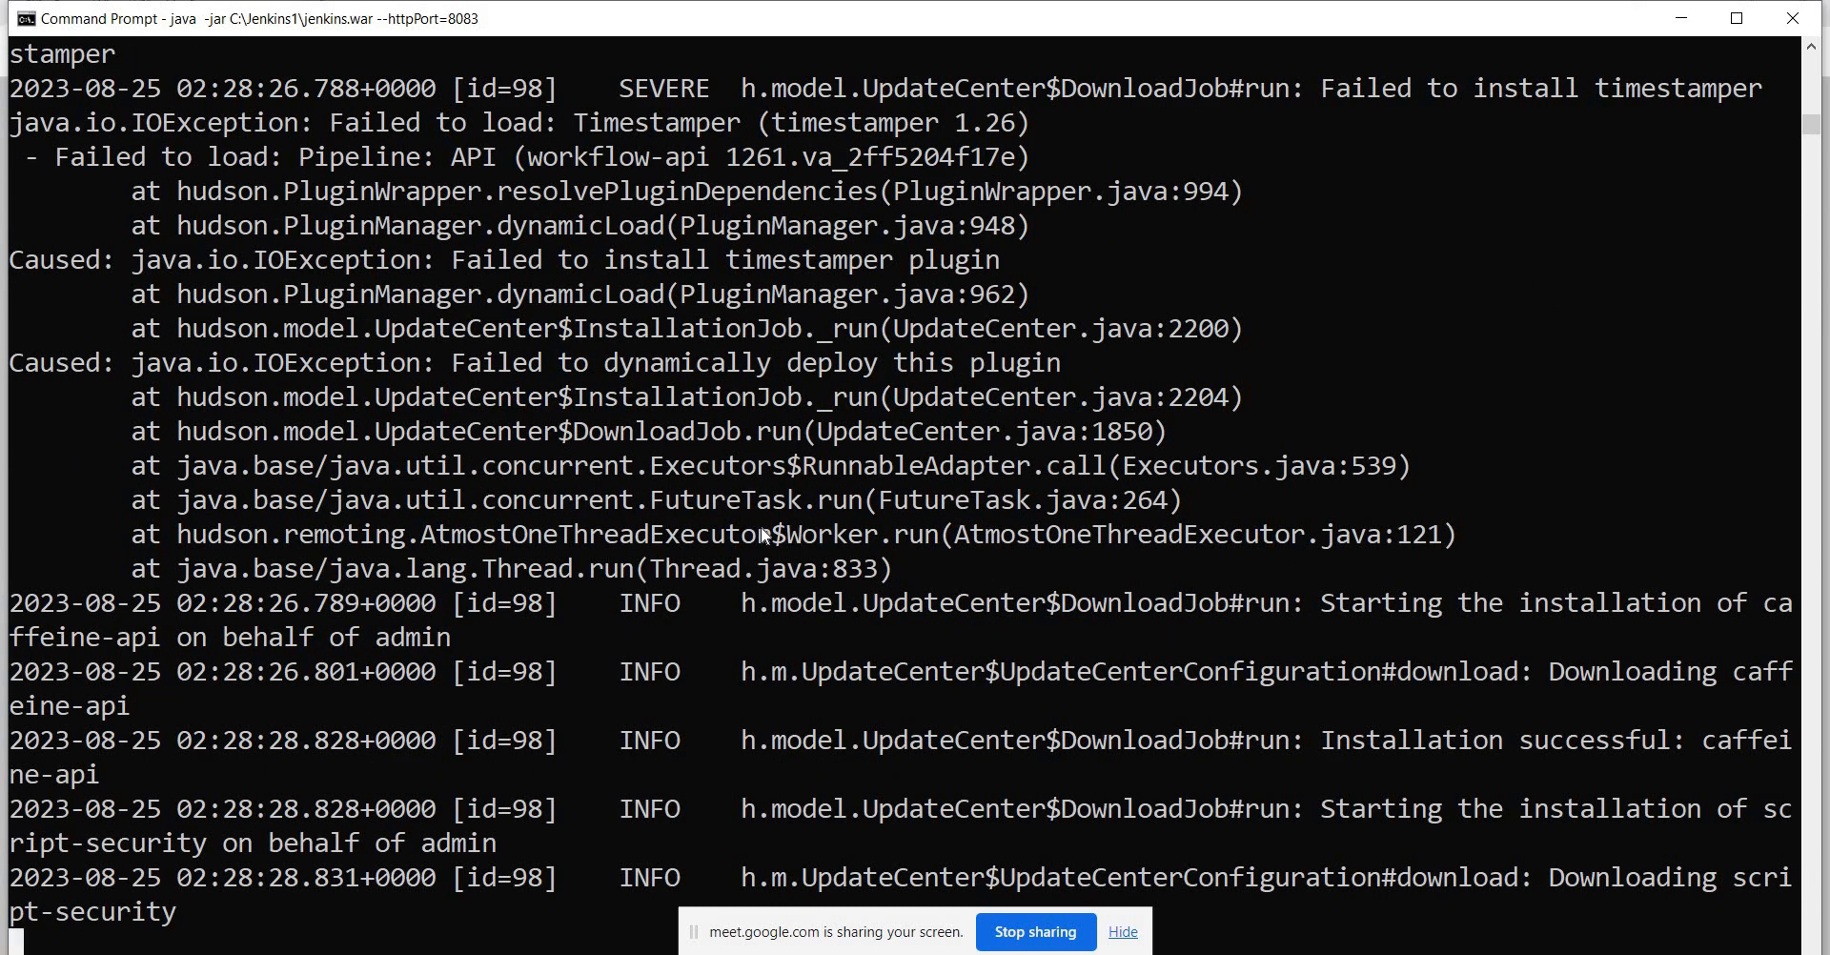
{"action": "key", "text": "alt+Tab"}
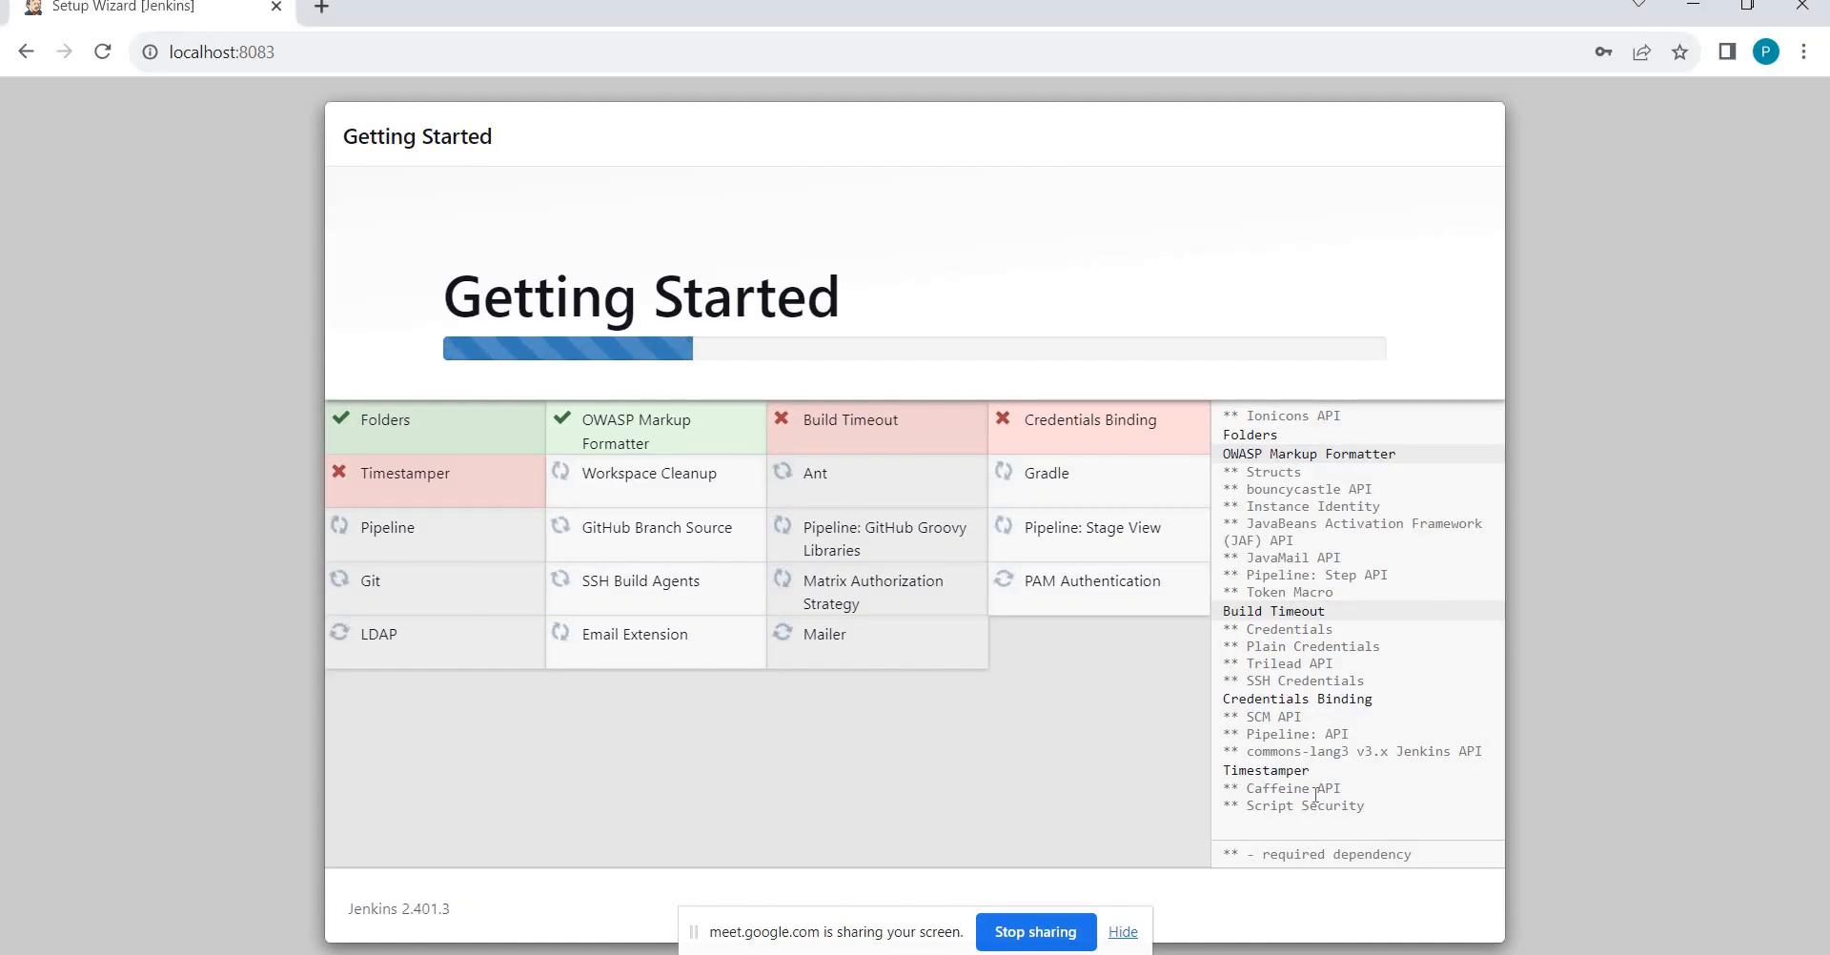
{"action": "left_click", "coordinate": [1129, 944]}
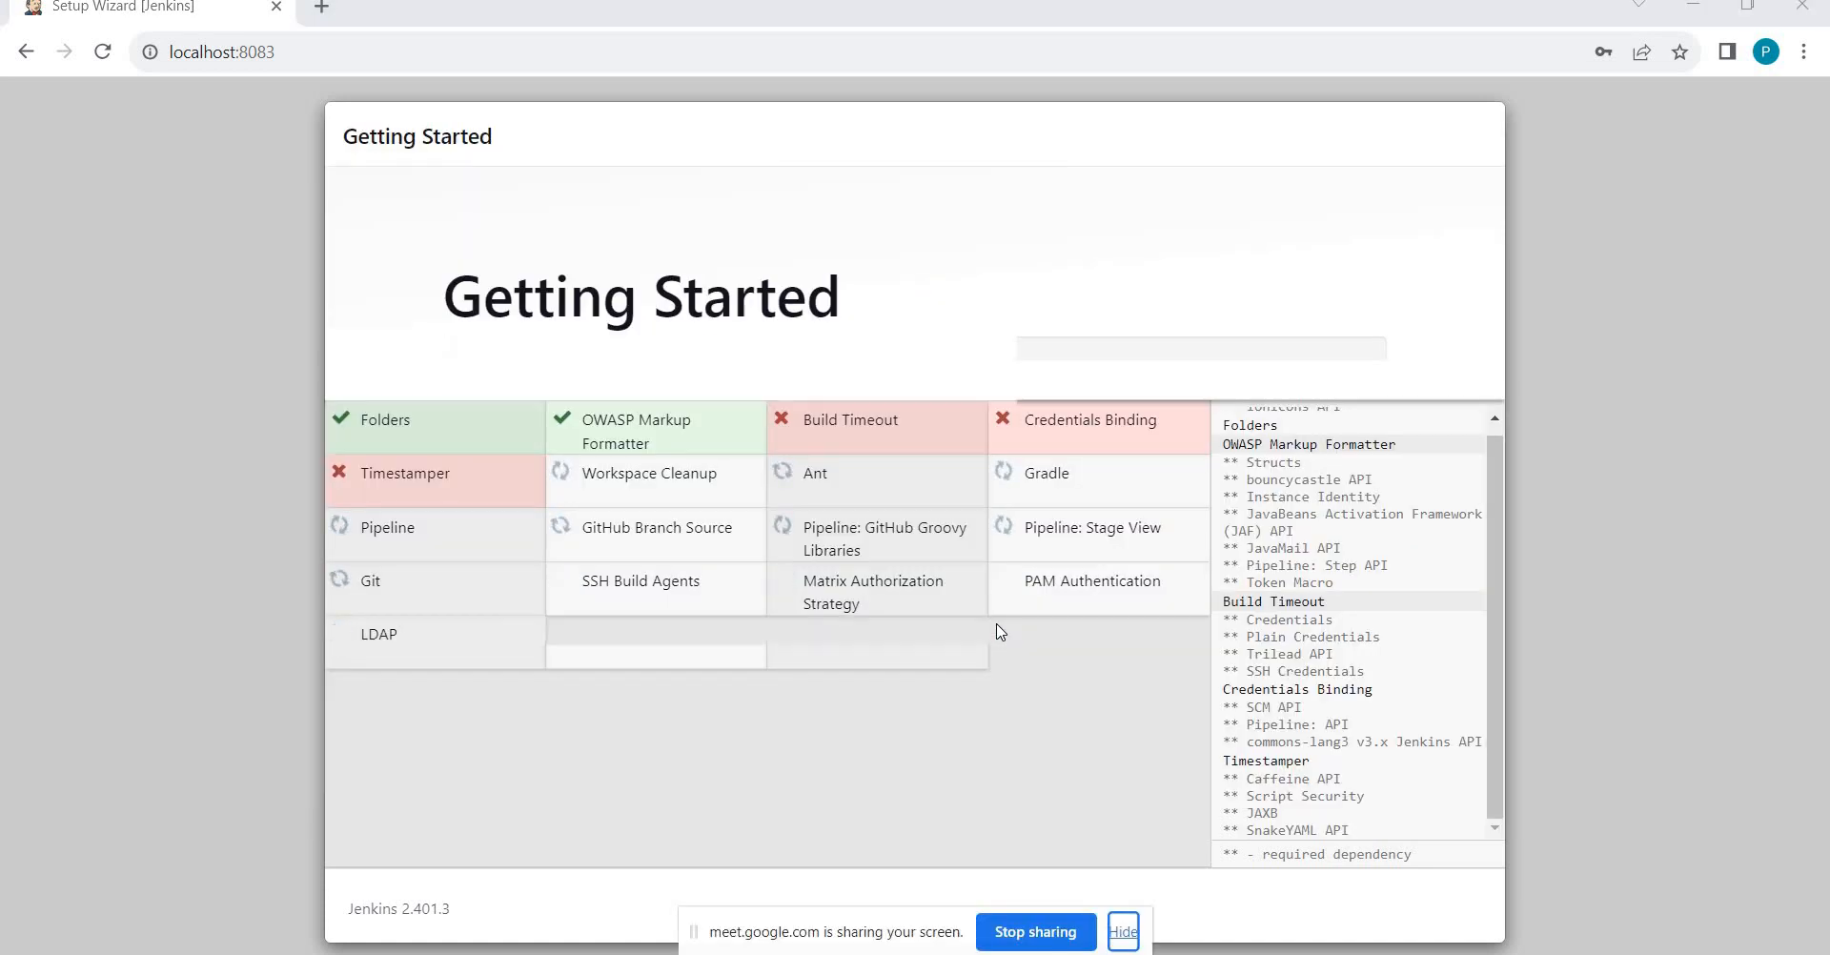
{"action": "key", "text": "alt+Tab"}
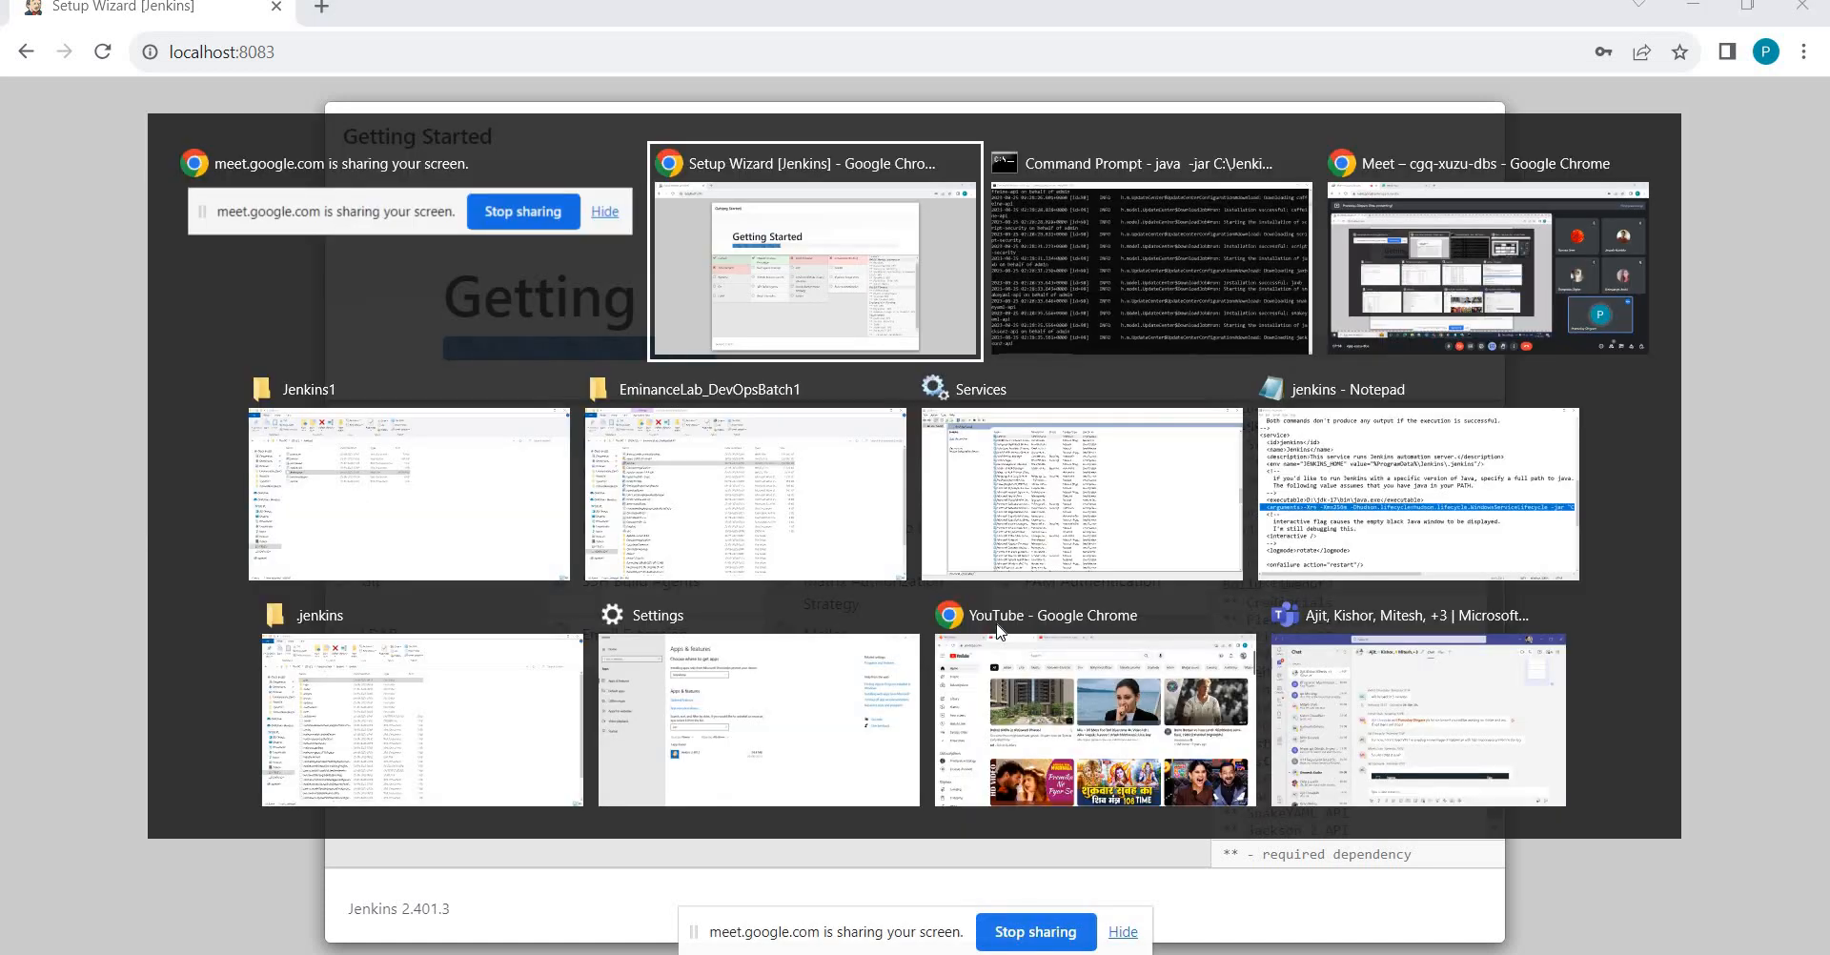
{"action": "key", "text": "alt+Tab"}
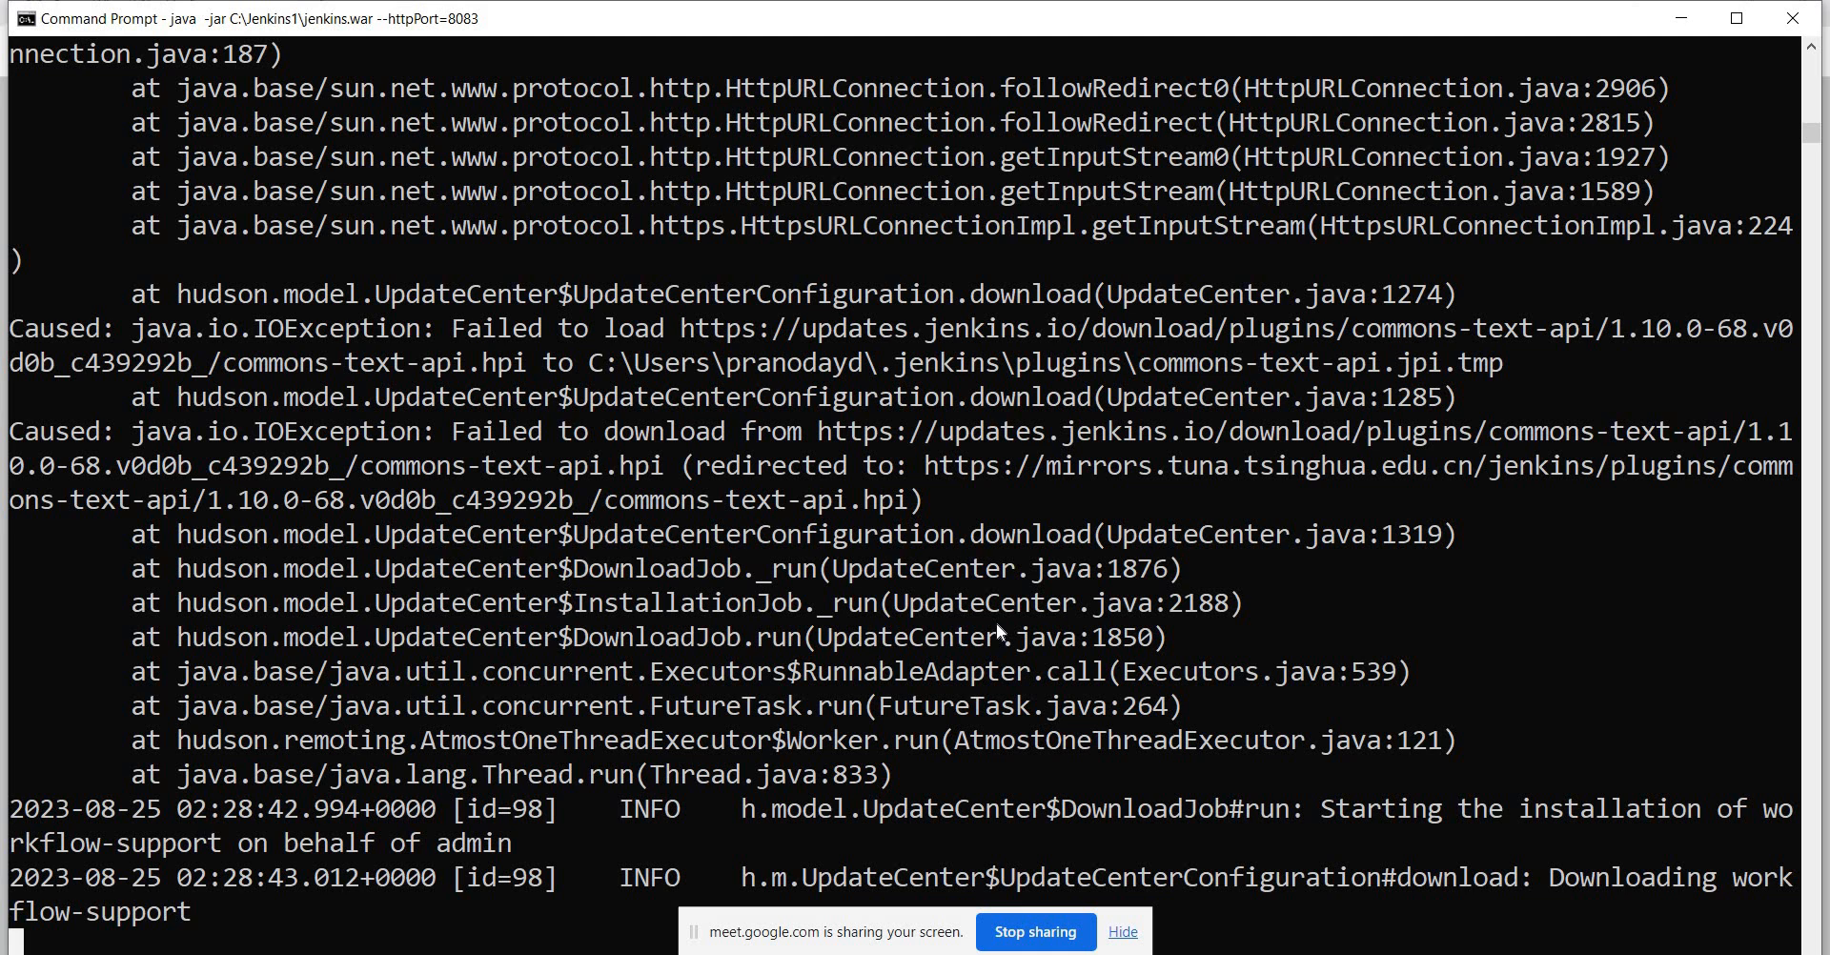
{"action": "key", "text": "alt+Tab"}
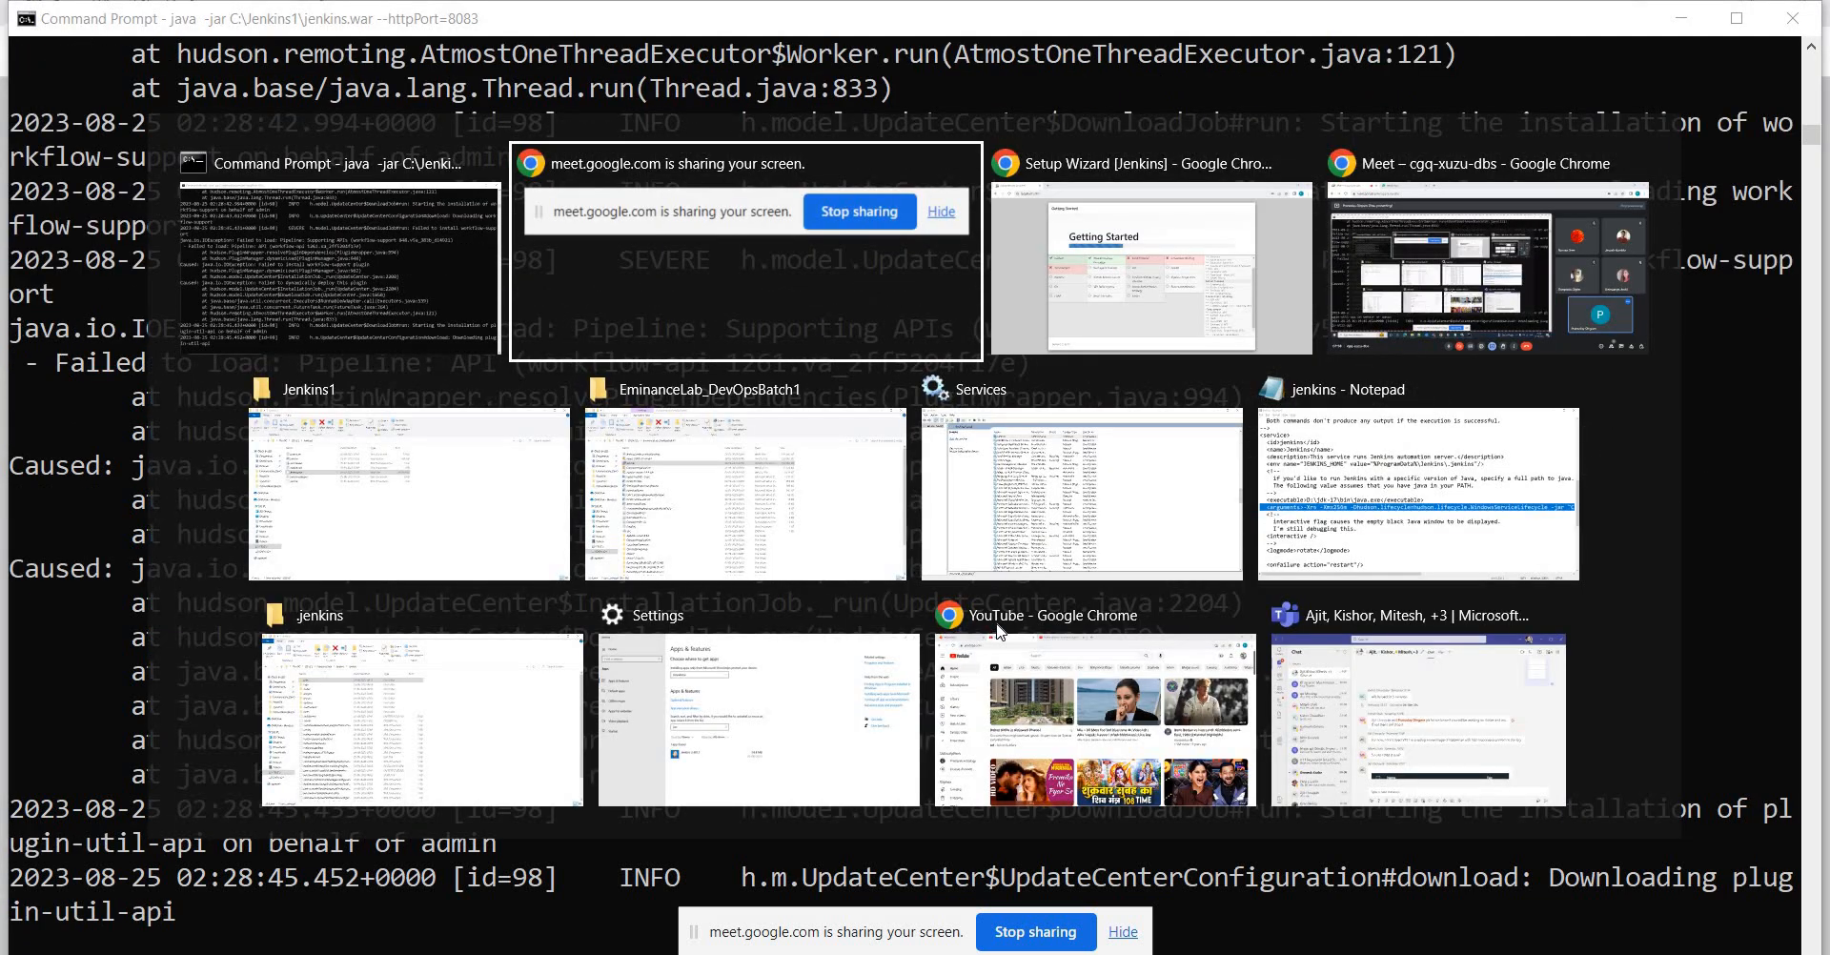
{"action": "key", "text": "alt+Tab"}
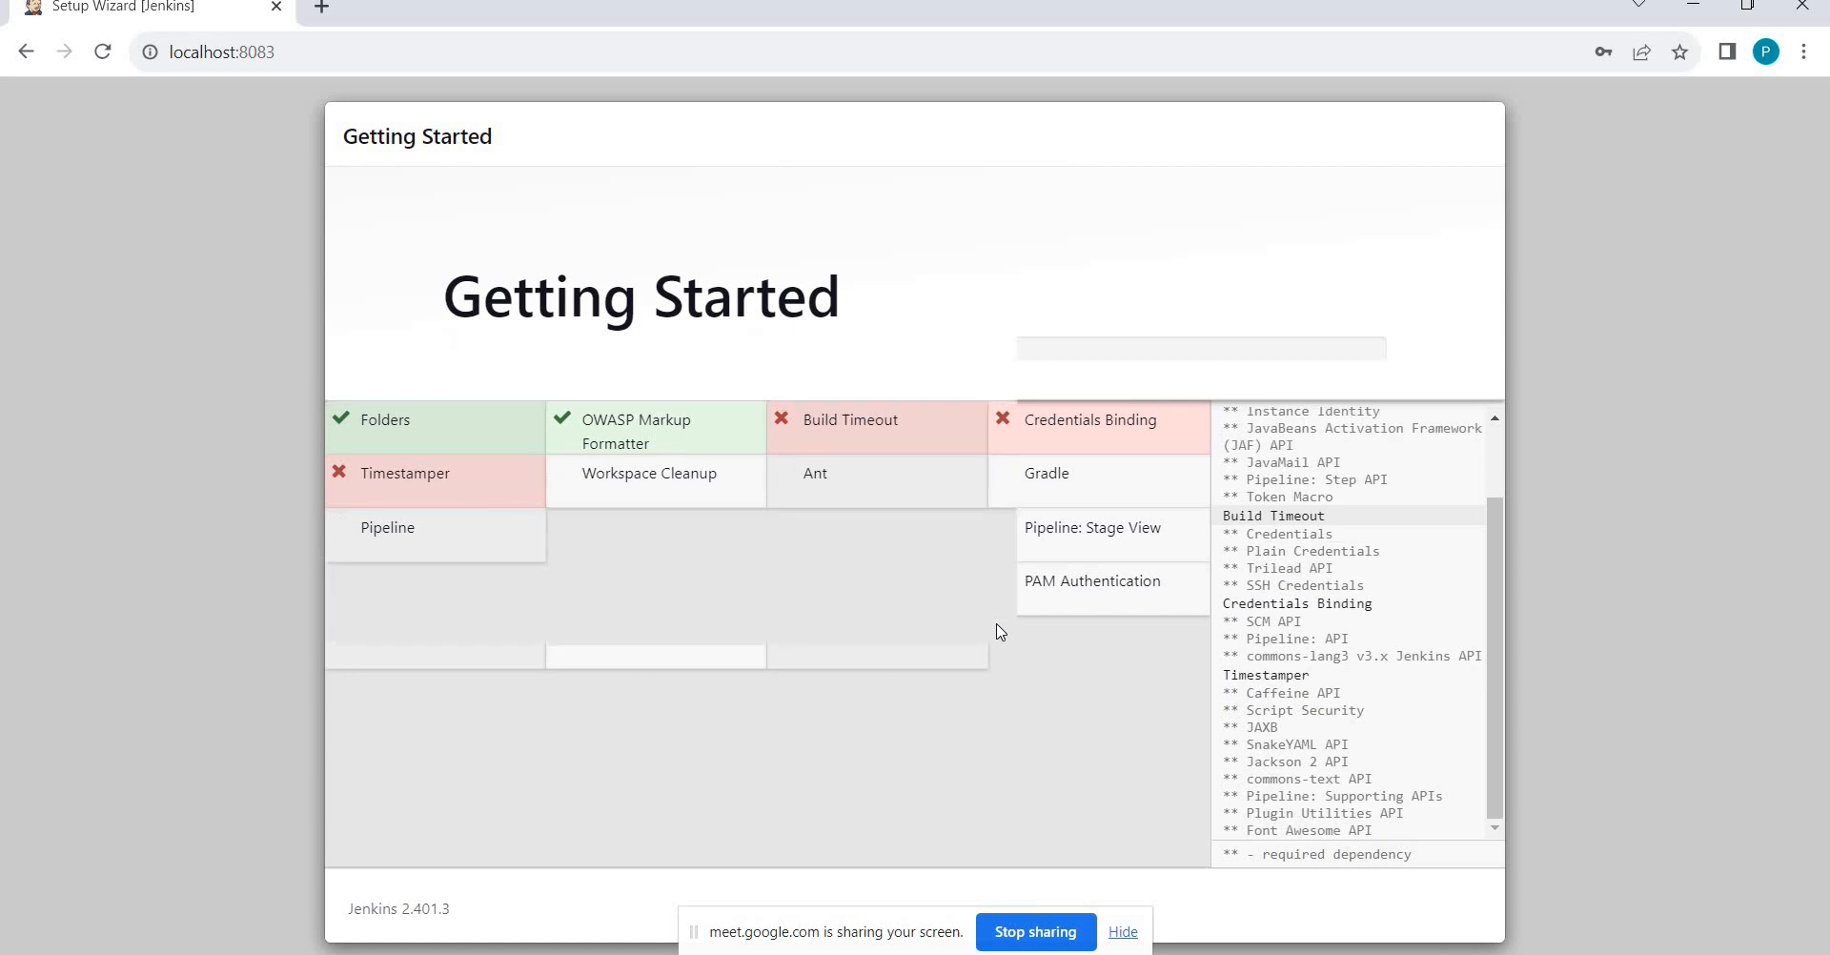
{"action": "key", "text": "alt+Tab"}
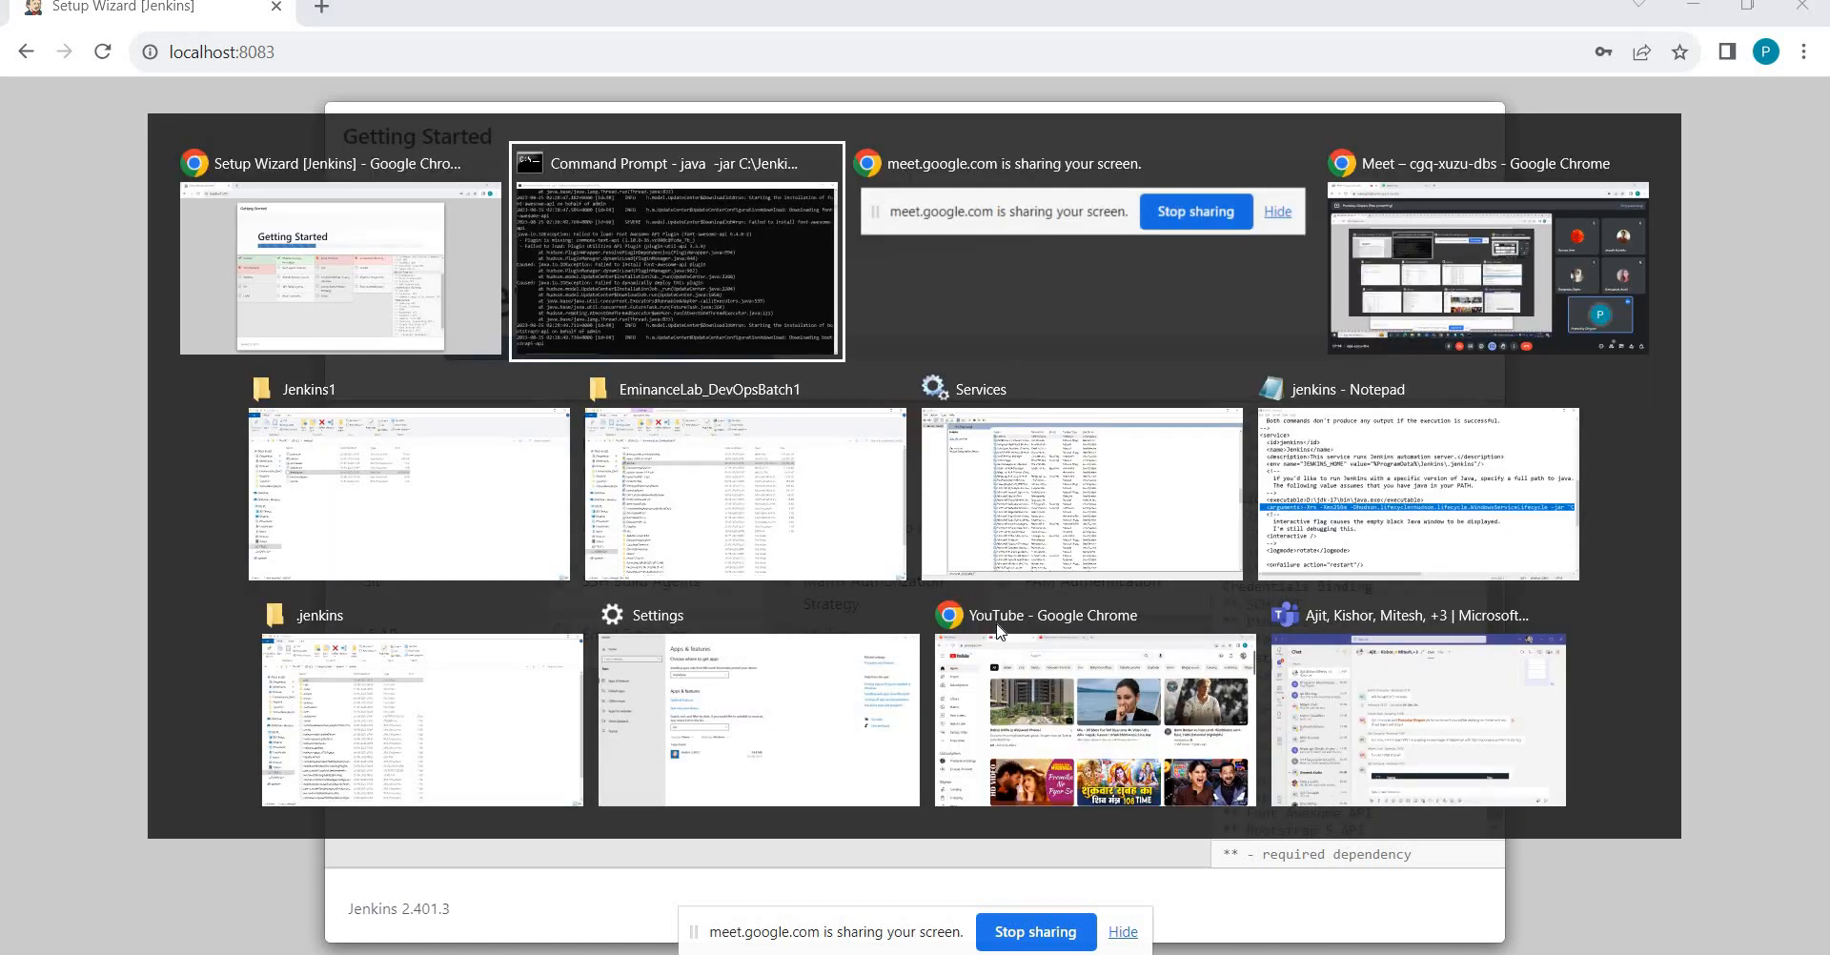
{"action": "key", "text": "alt+Tab"}
{"action": "key", "text": "alt+Tab"}
{"action": "key", "text": "alt+Tab"}
{"action": "key", "text": "alt+Tab"}
{"action": "key", "text": "alt+Tab"}
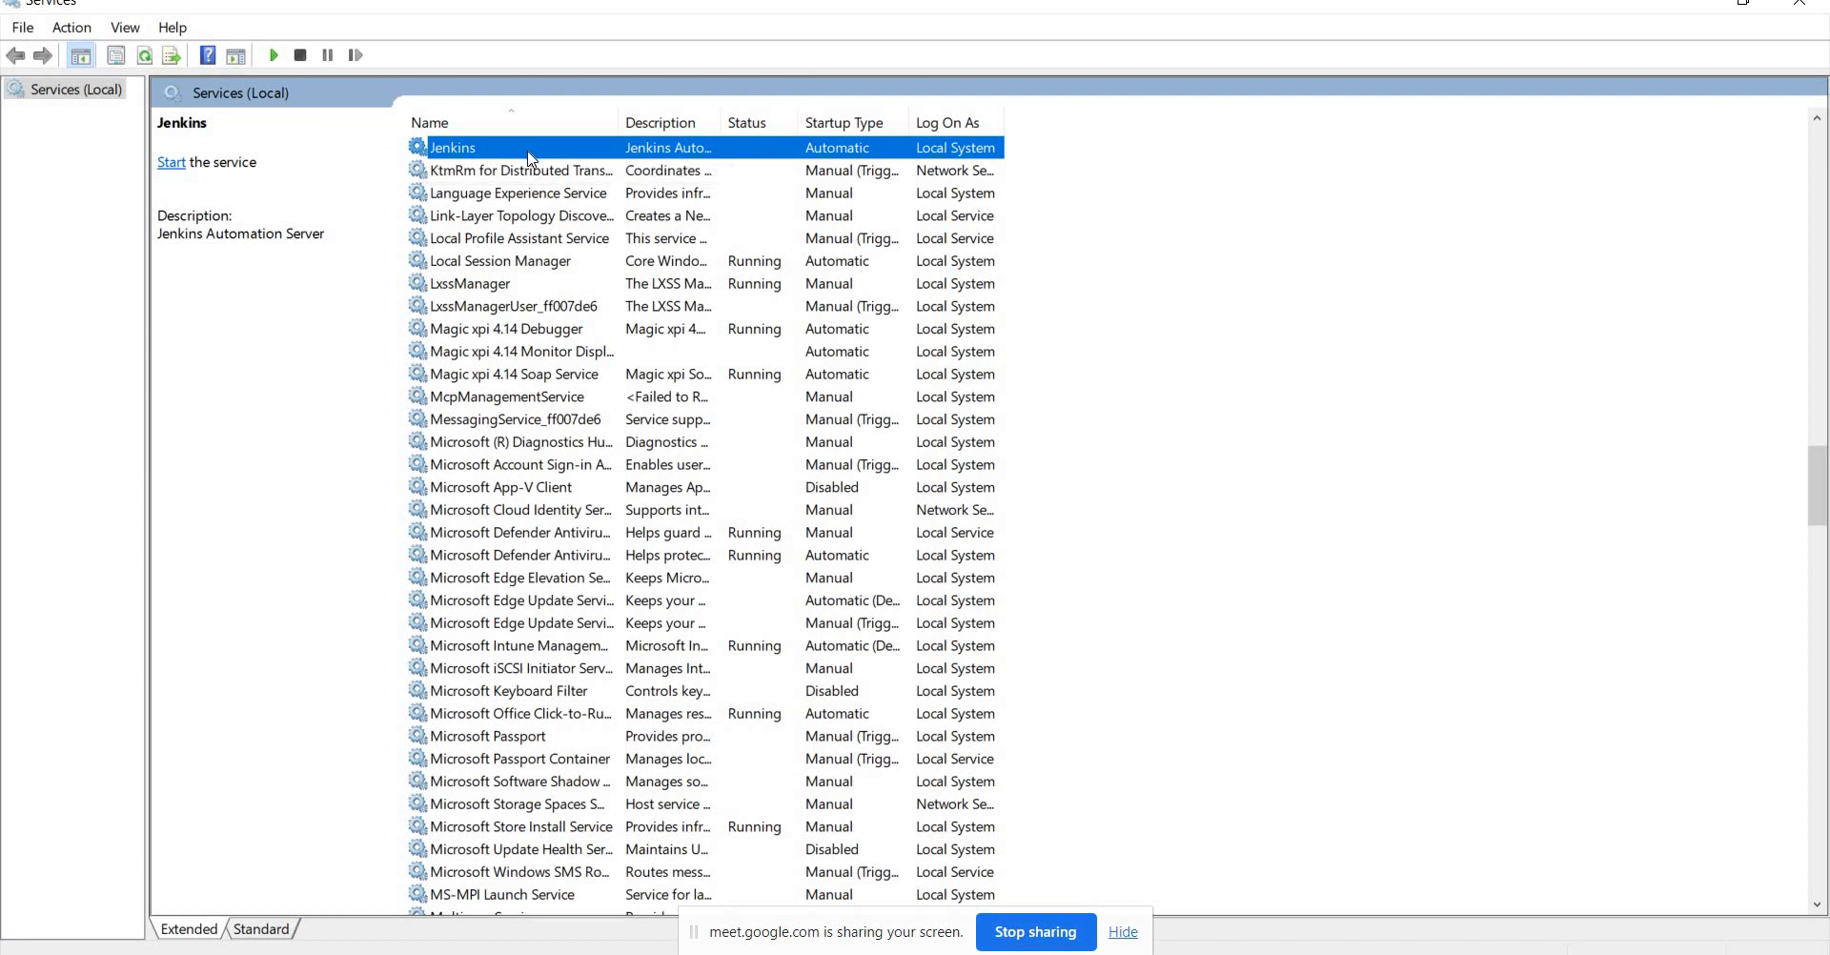
Compare the service file's executable and arguments lines with the Jenkins entry in Services.
{"action": "key", "text": "alt+Tab"}
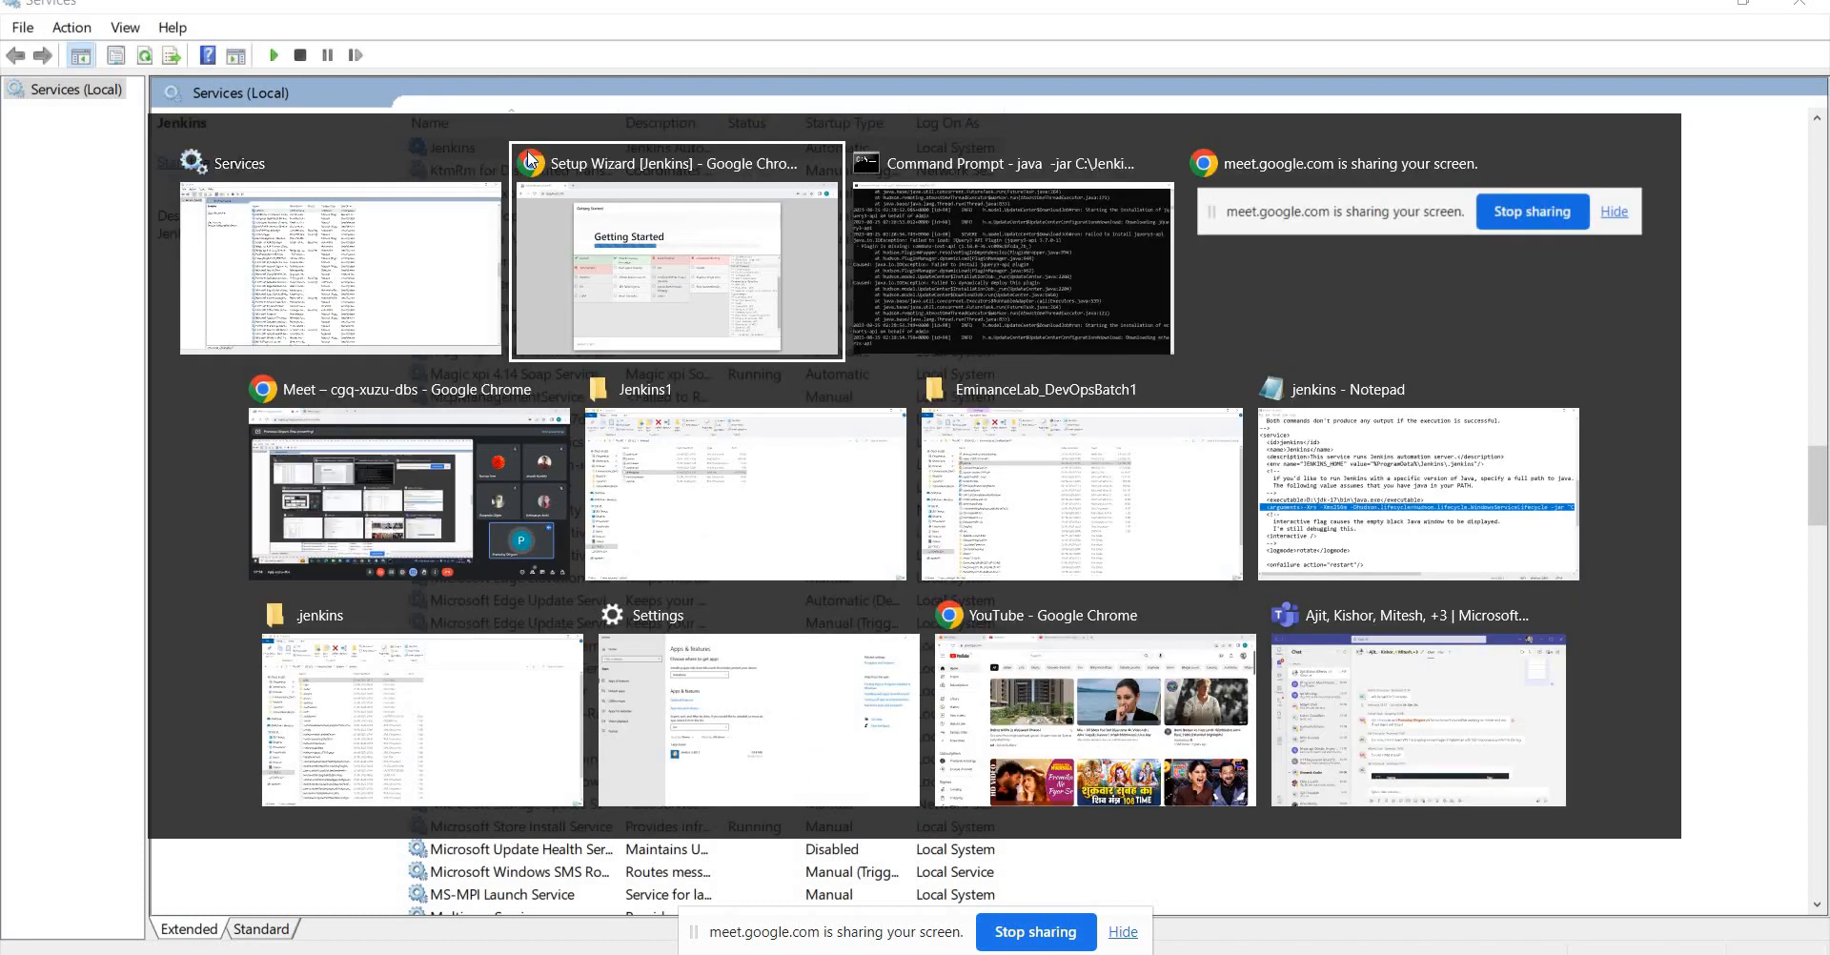
{"action": "key", "text": "alt+Tab"}
{"action": "key", "text": "alt+Tab"}
{"action": "key", "text": "alt+Tab"}
{"action": "key", "text": "alt+Tab"}
{"action": "key", "text": "alt+Tab"}
{"action": "key", "text": "alt+Tab"}
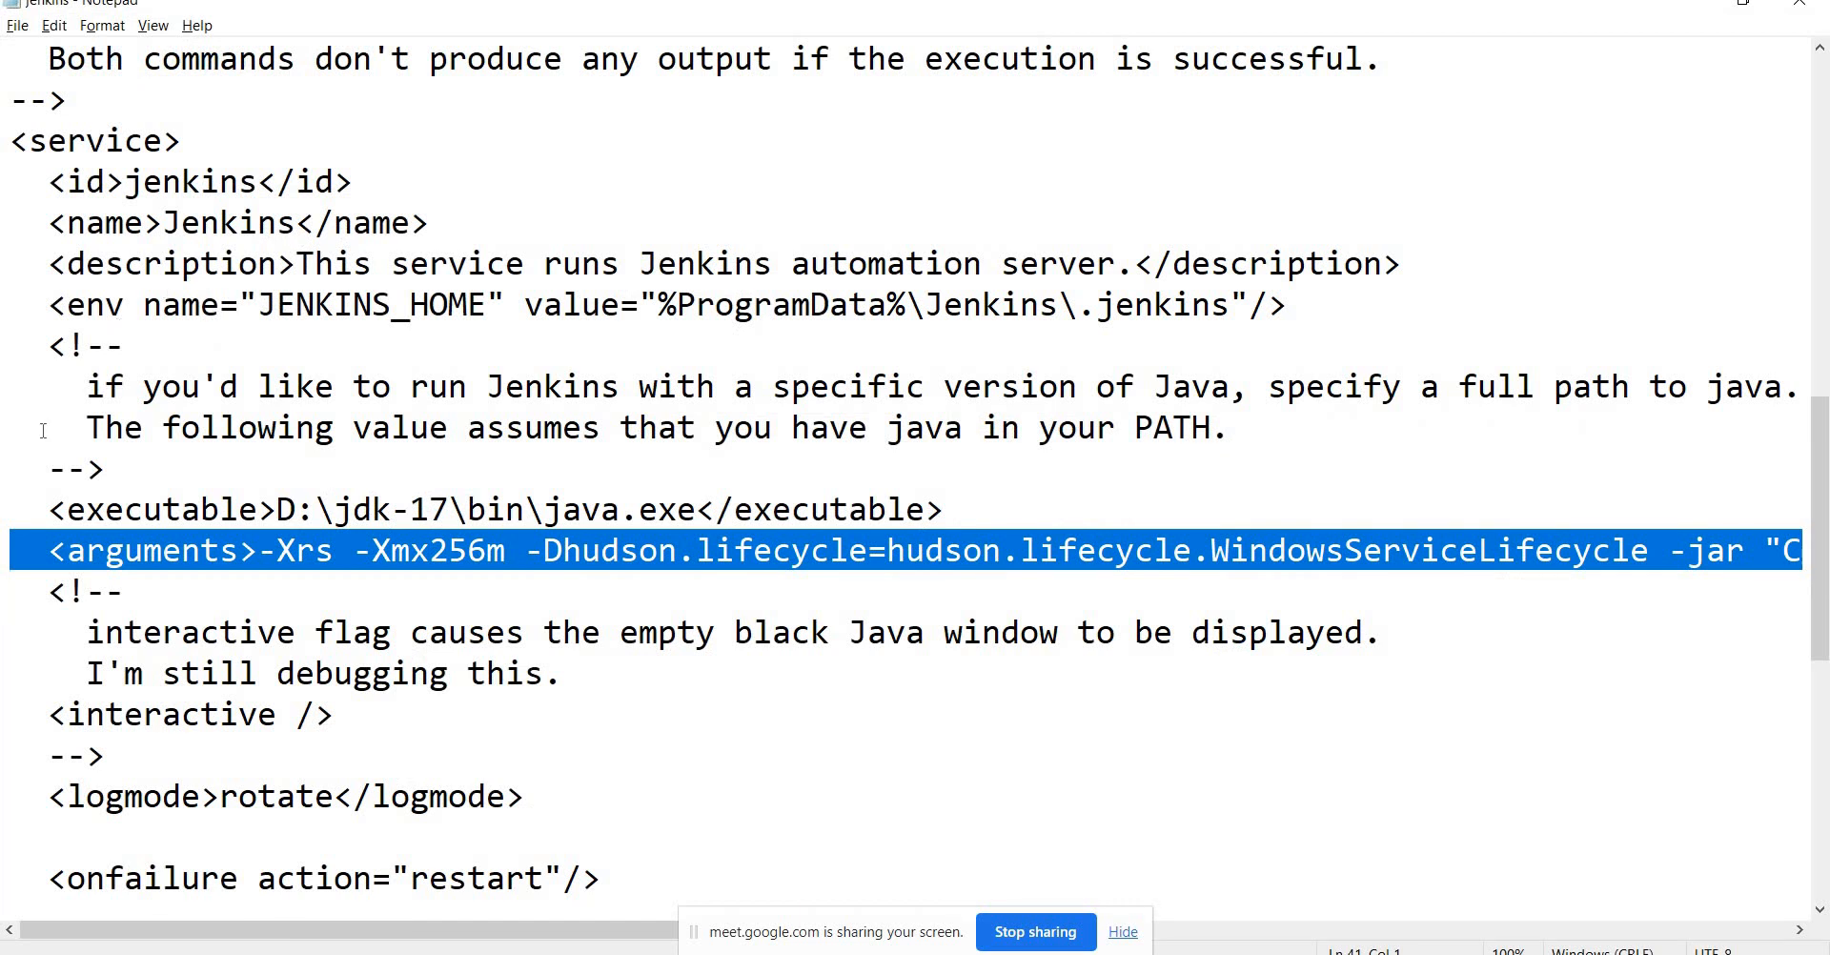
{"action": "left_click_drag", "start_coordinate": [55, 512], "coordinate": [601, 551]}
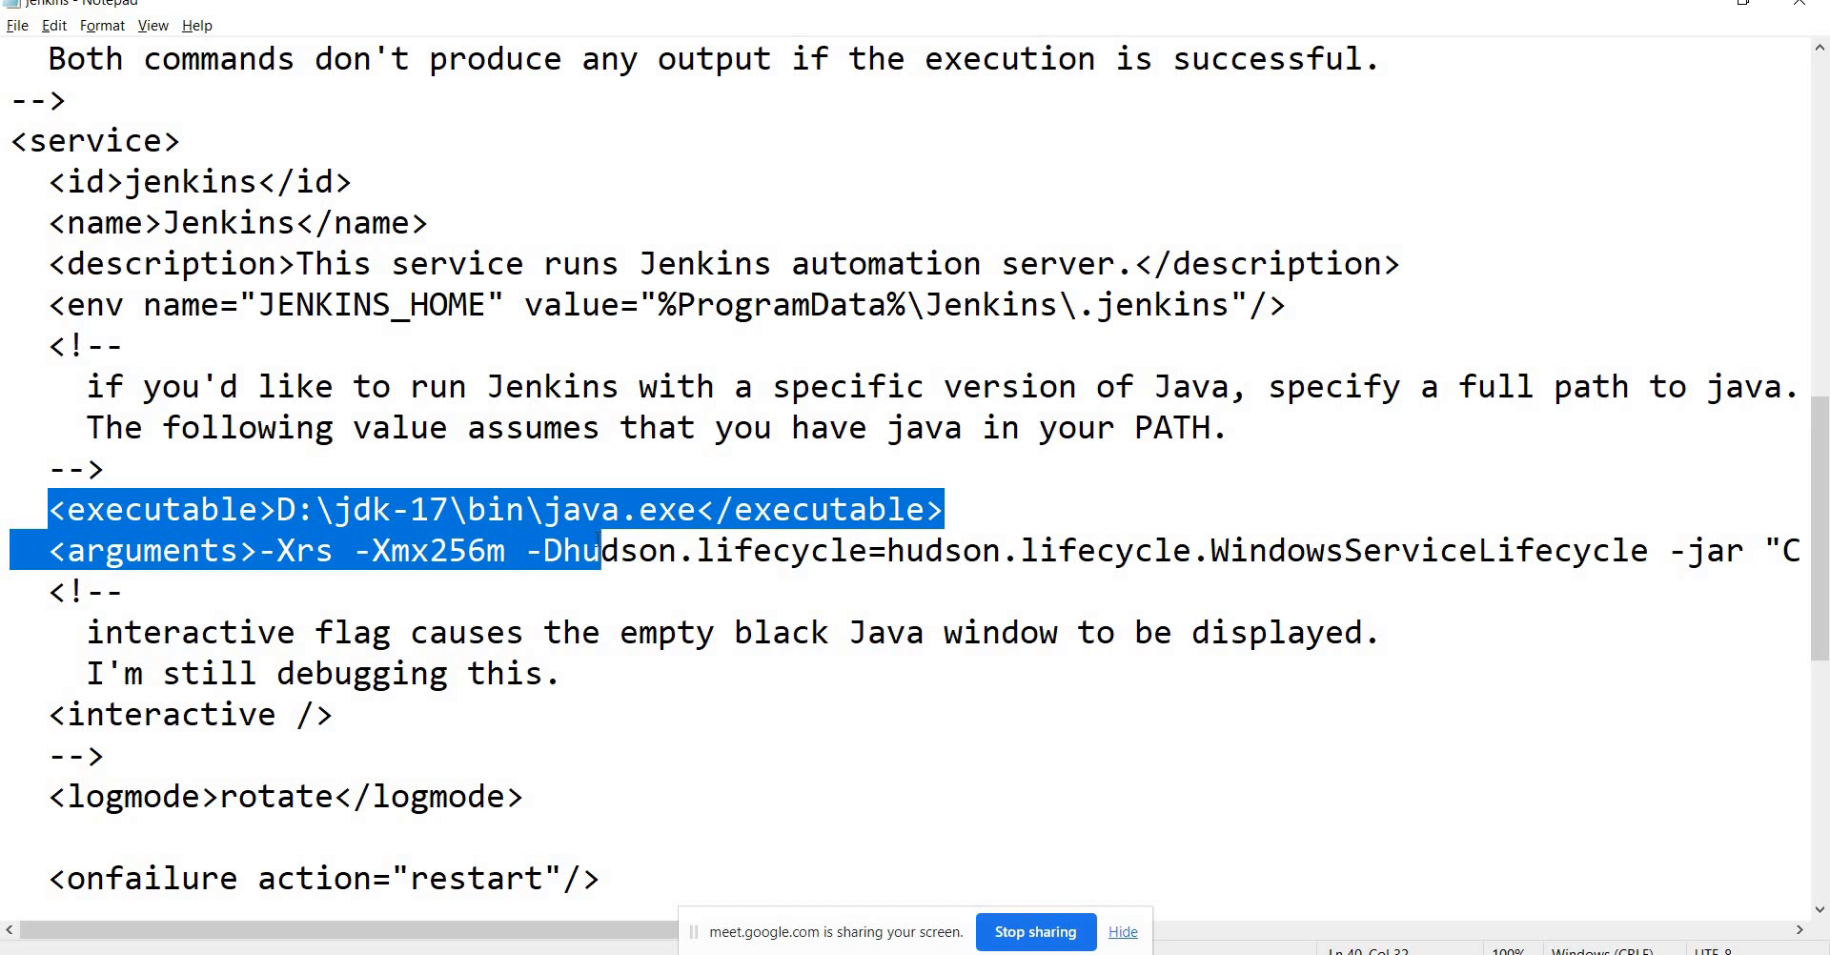
{"action": "left_click", "coordinate": [599, 533]}
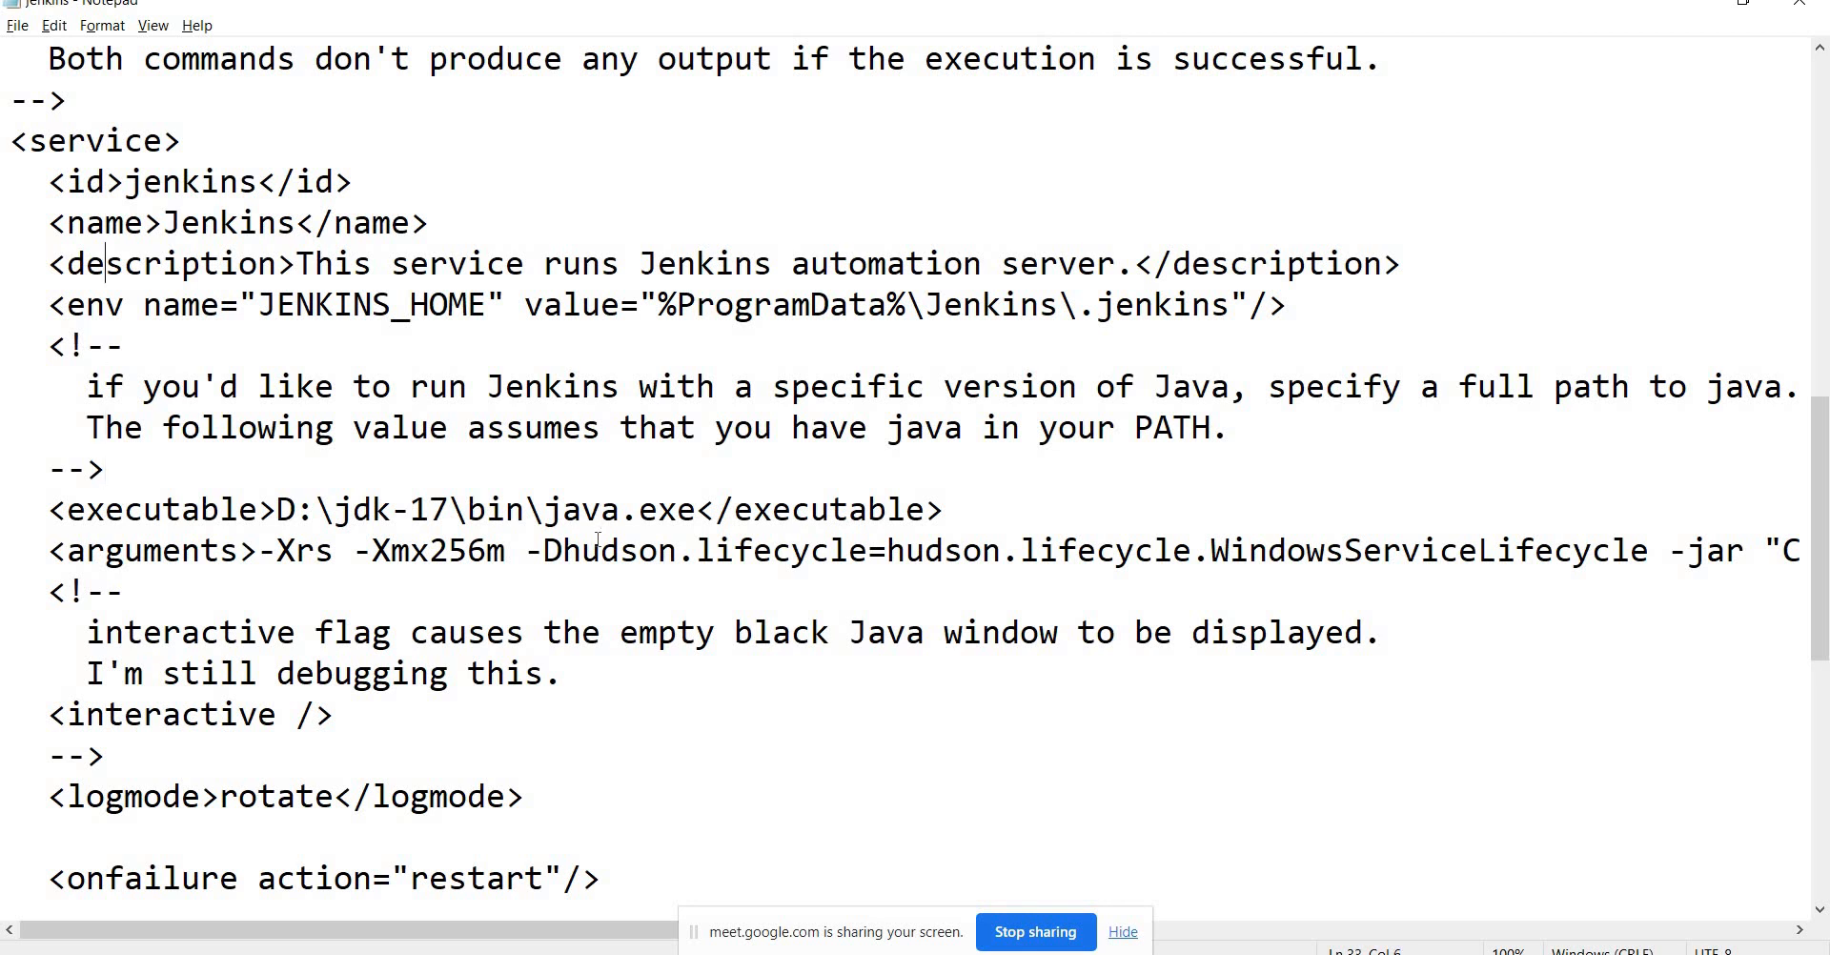
{"action": "key", "text": "alt+Tab"}
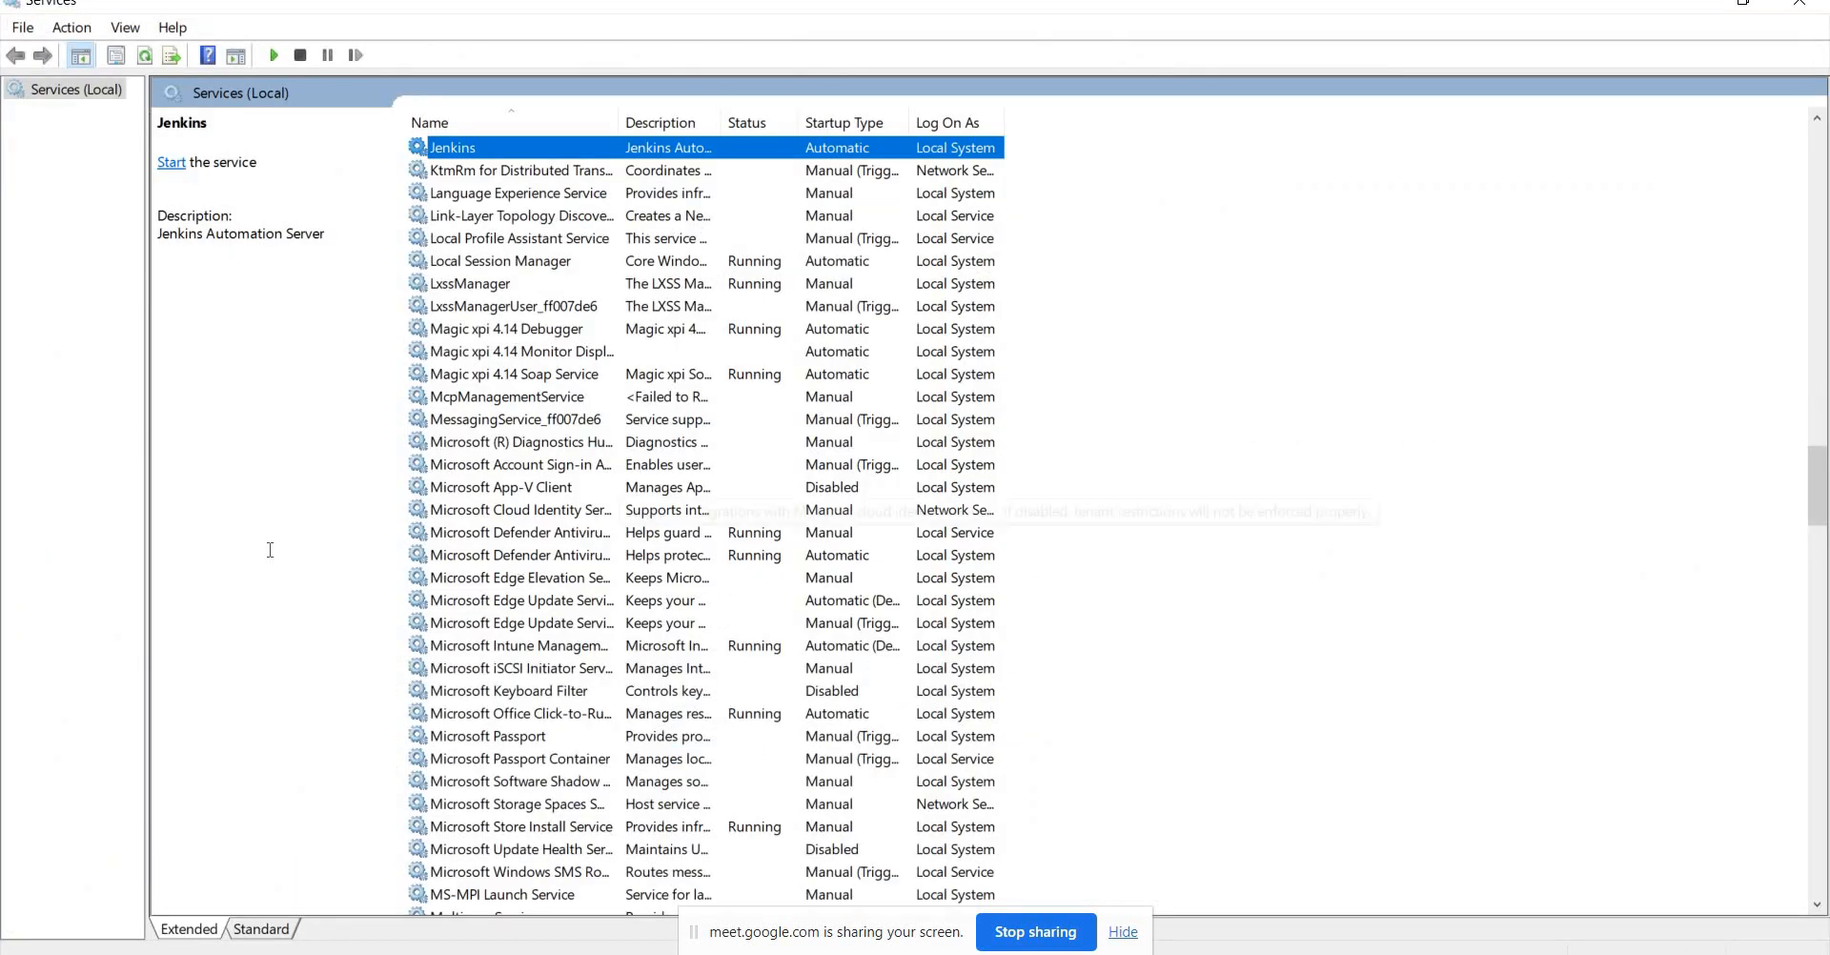
{"action": "key", "text": "alt+Tab"}
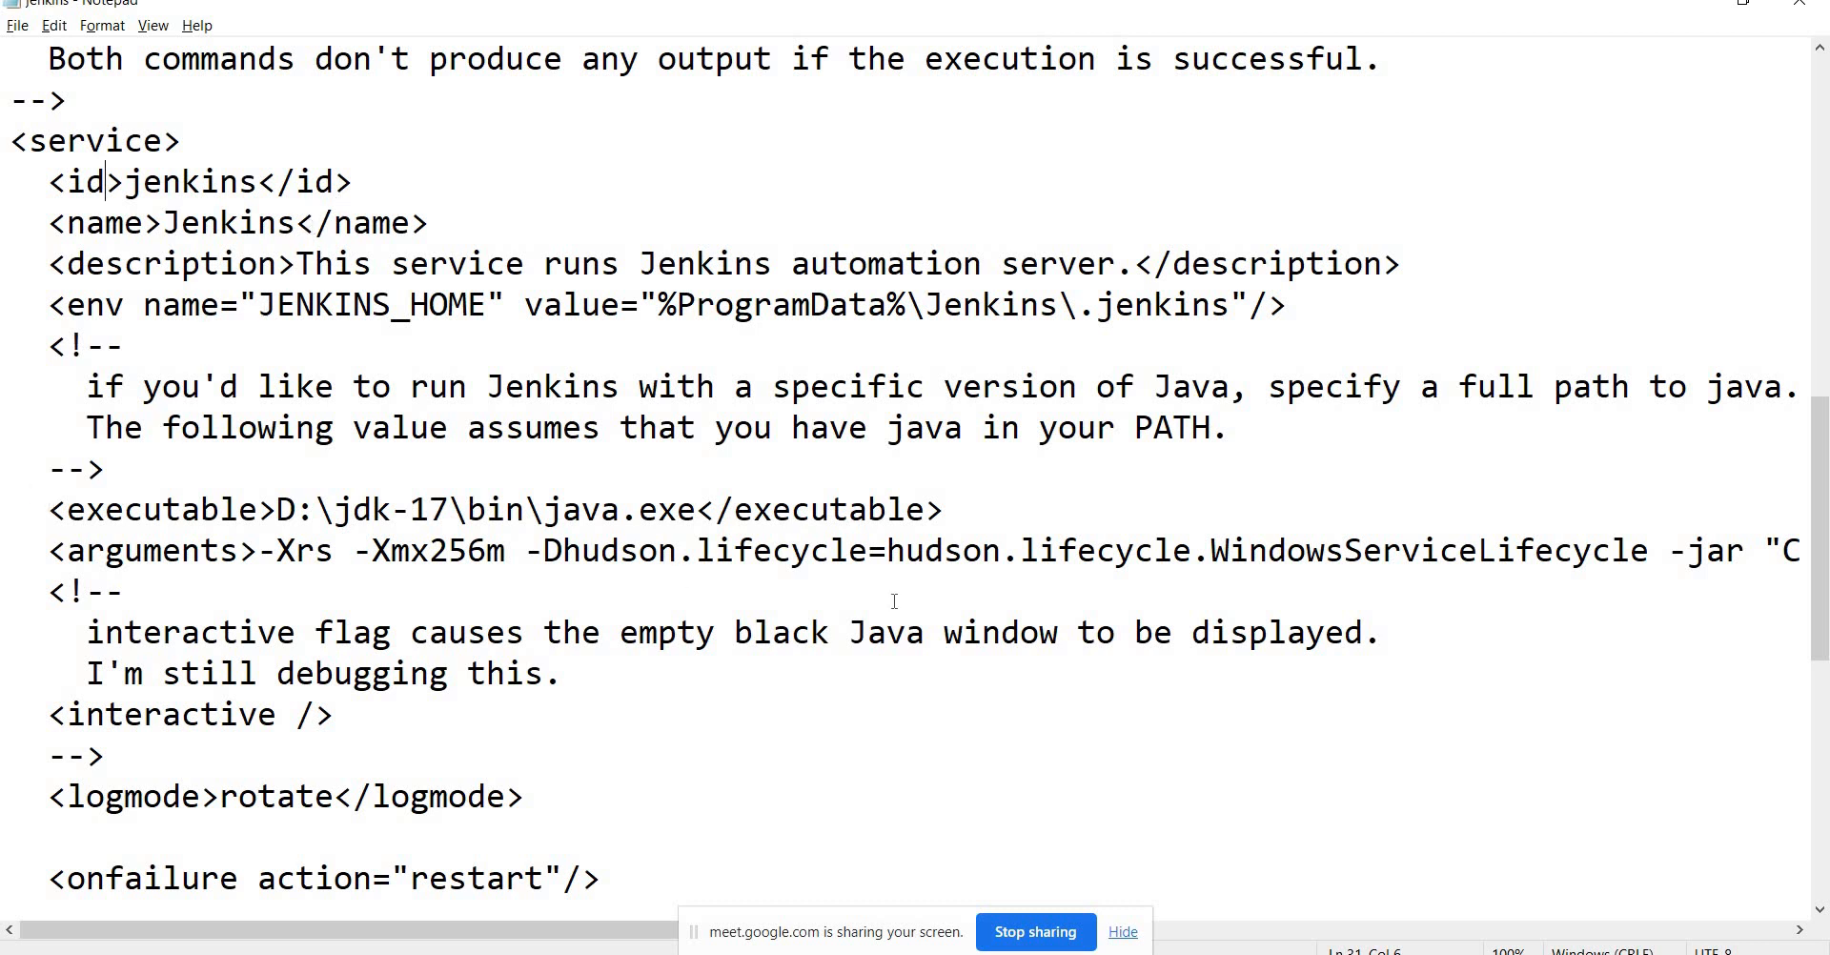
{"action": "left_click_drag", "start_coordinate": [50, 510], "coordinate": [941, 604]}
{"action": "key", "text": "Down"}
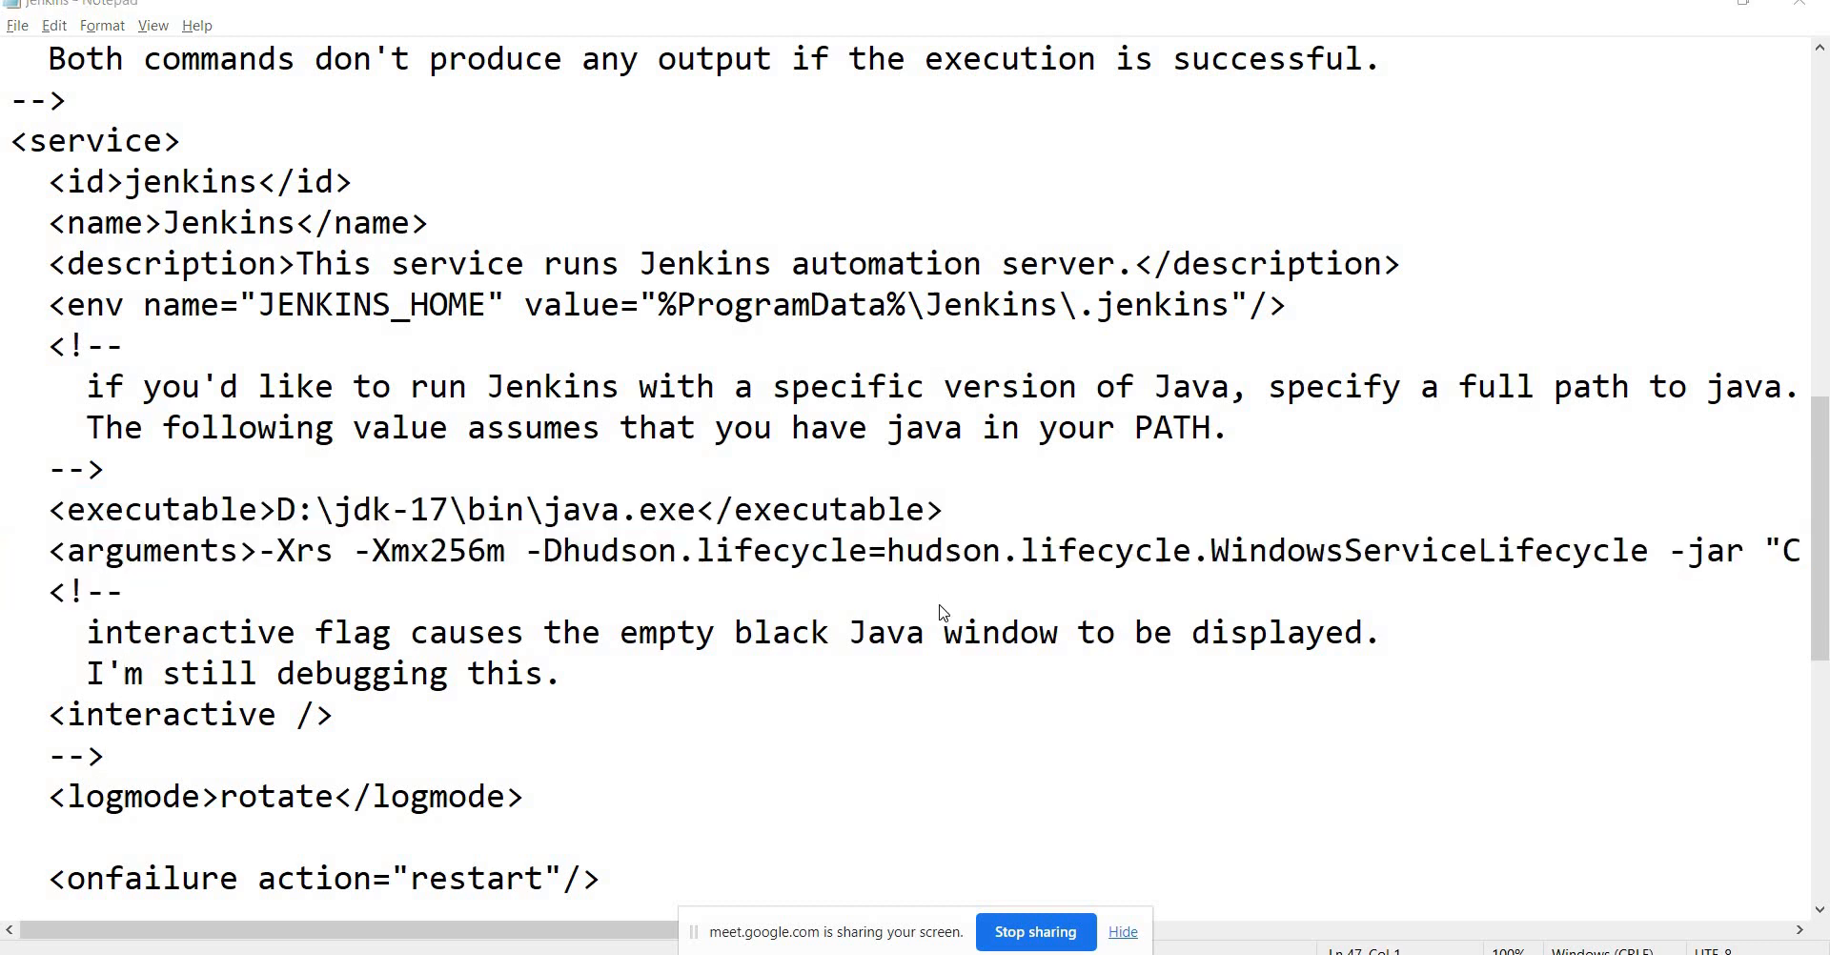
{"action": "key", "text": "alt+Tab"}
{"action": "key", "text": "alt+Tab"}
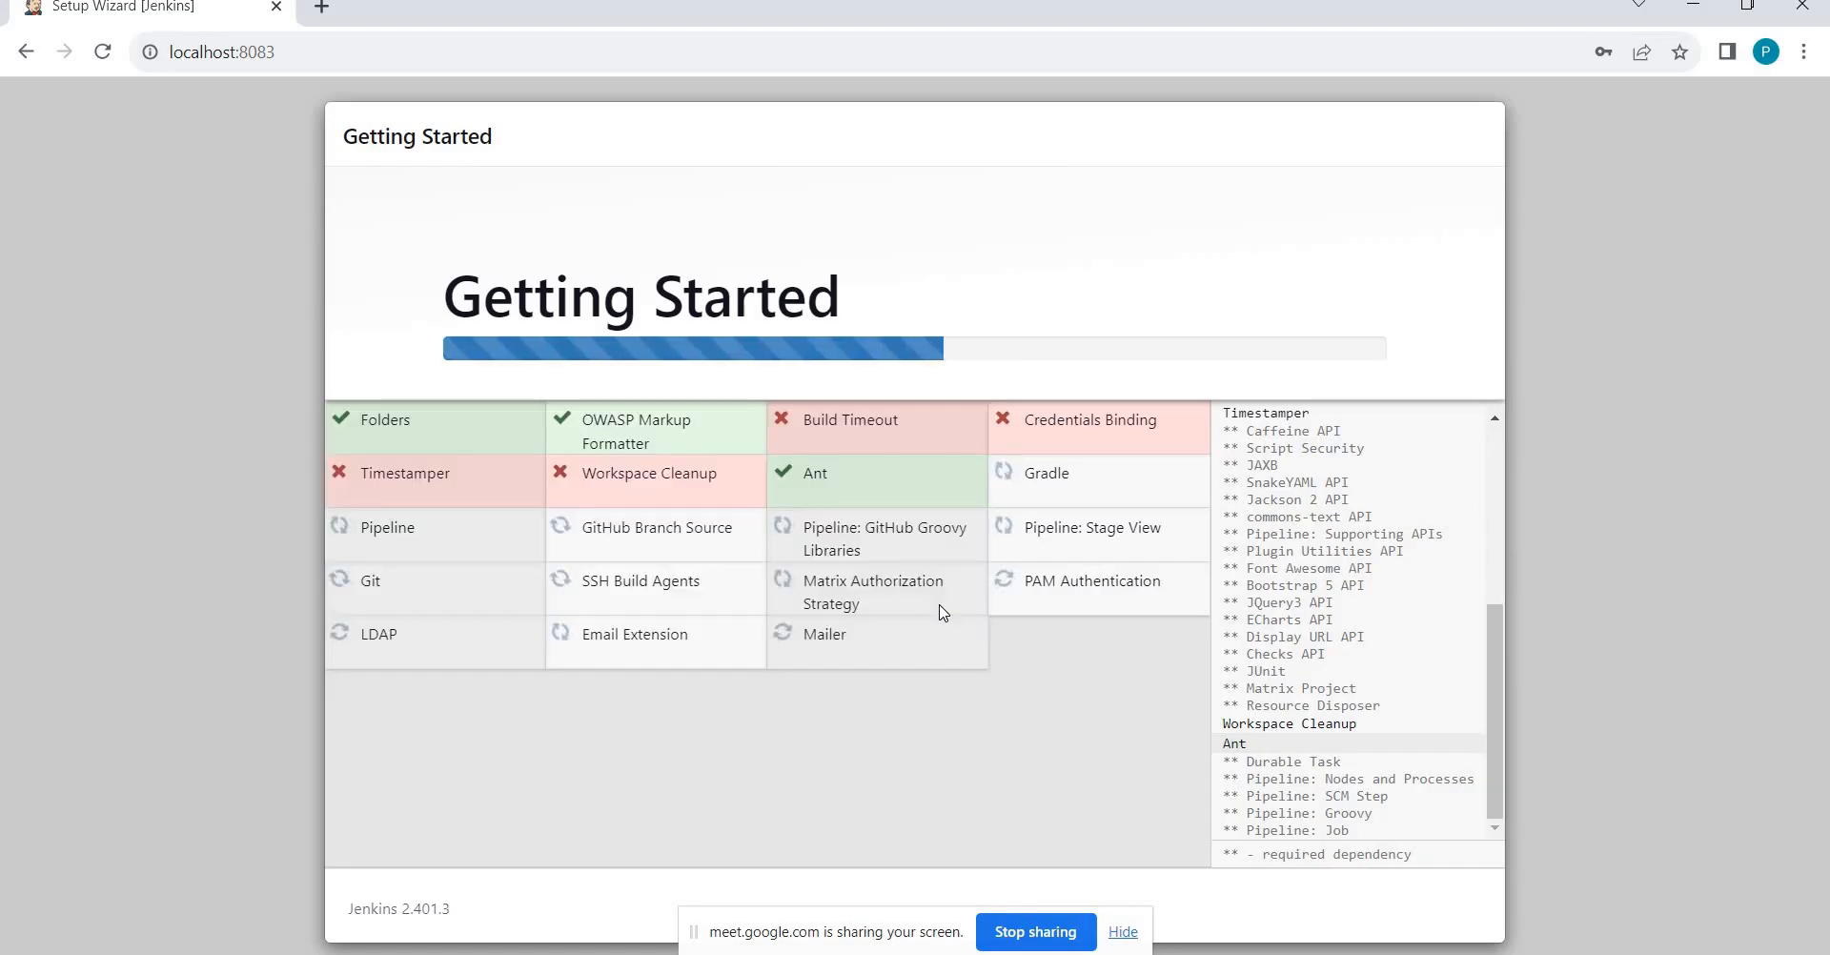
{"action": "key", "text": "alt+Tab"}
{"action": "key", "text": "alt+Tab"}
{"action": "key", "text": "alt+Tab"}
{"action": "key", "text": "alt+Tab"}
{"action": "key", "text": "alt+Tab"}
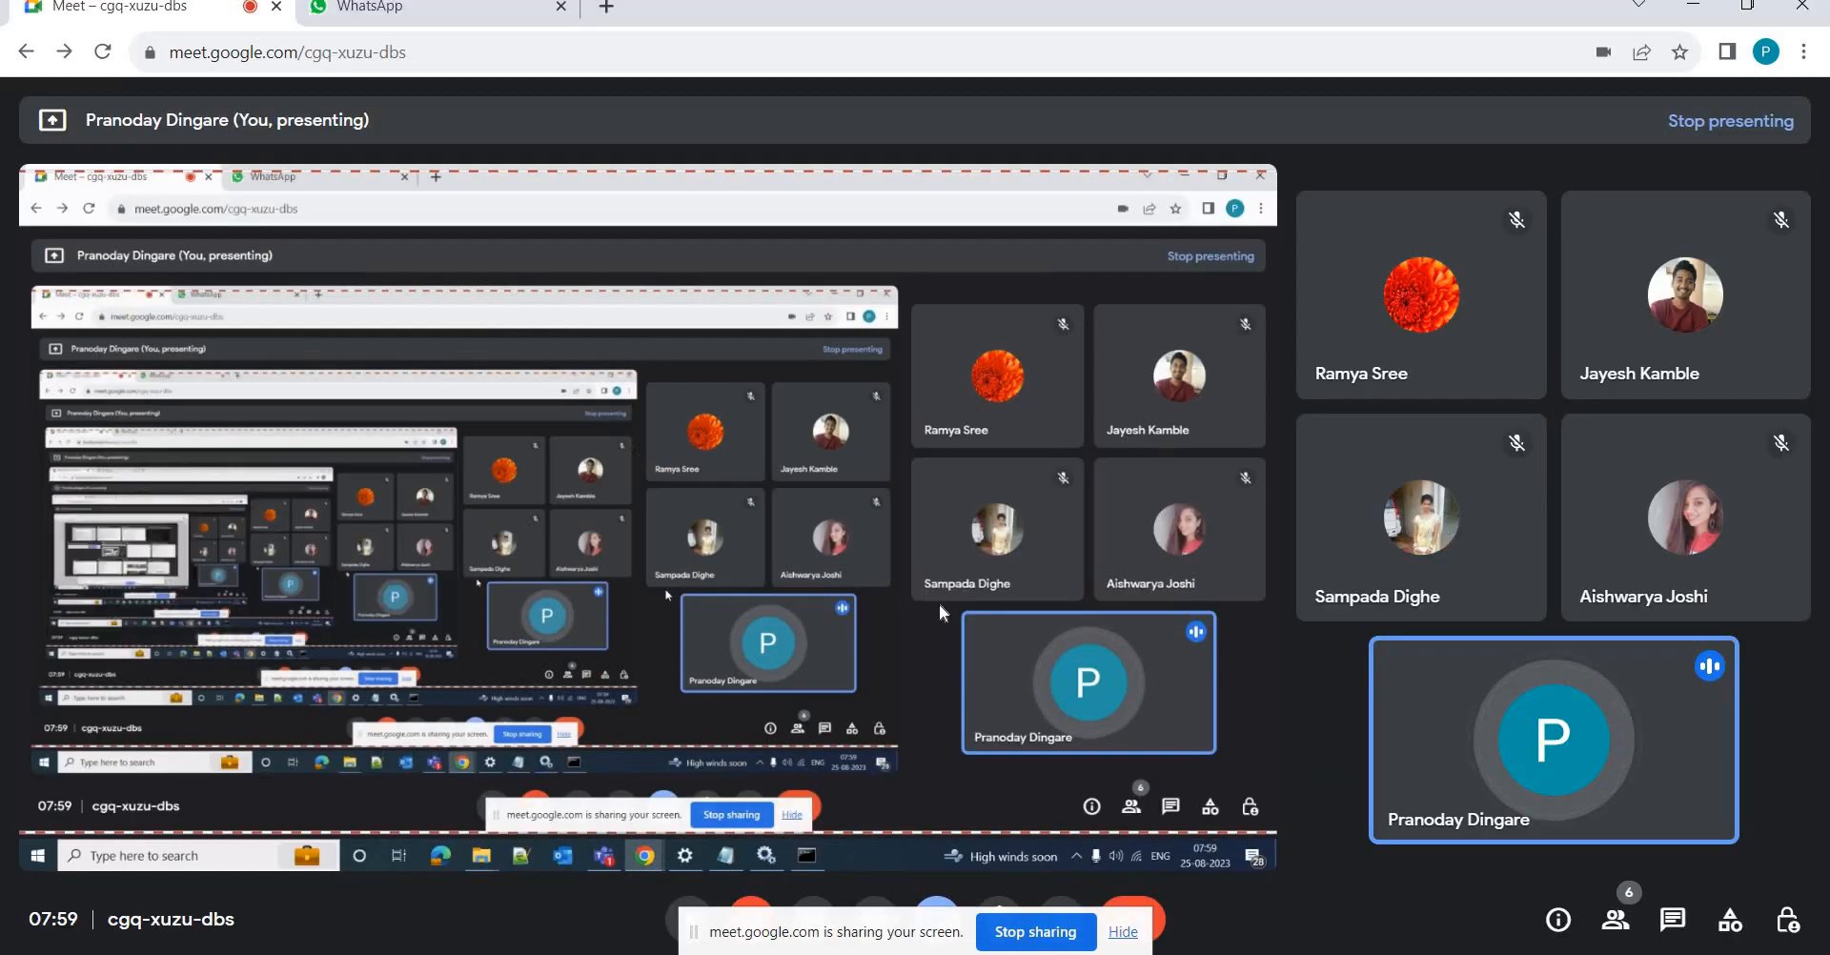
In a new tab, search 'download jenkins war file' and browse the jenkins.io download page.
{"action": "key", "text": "ctrl+t"}
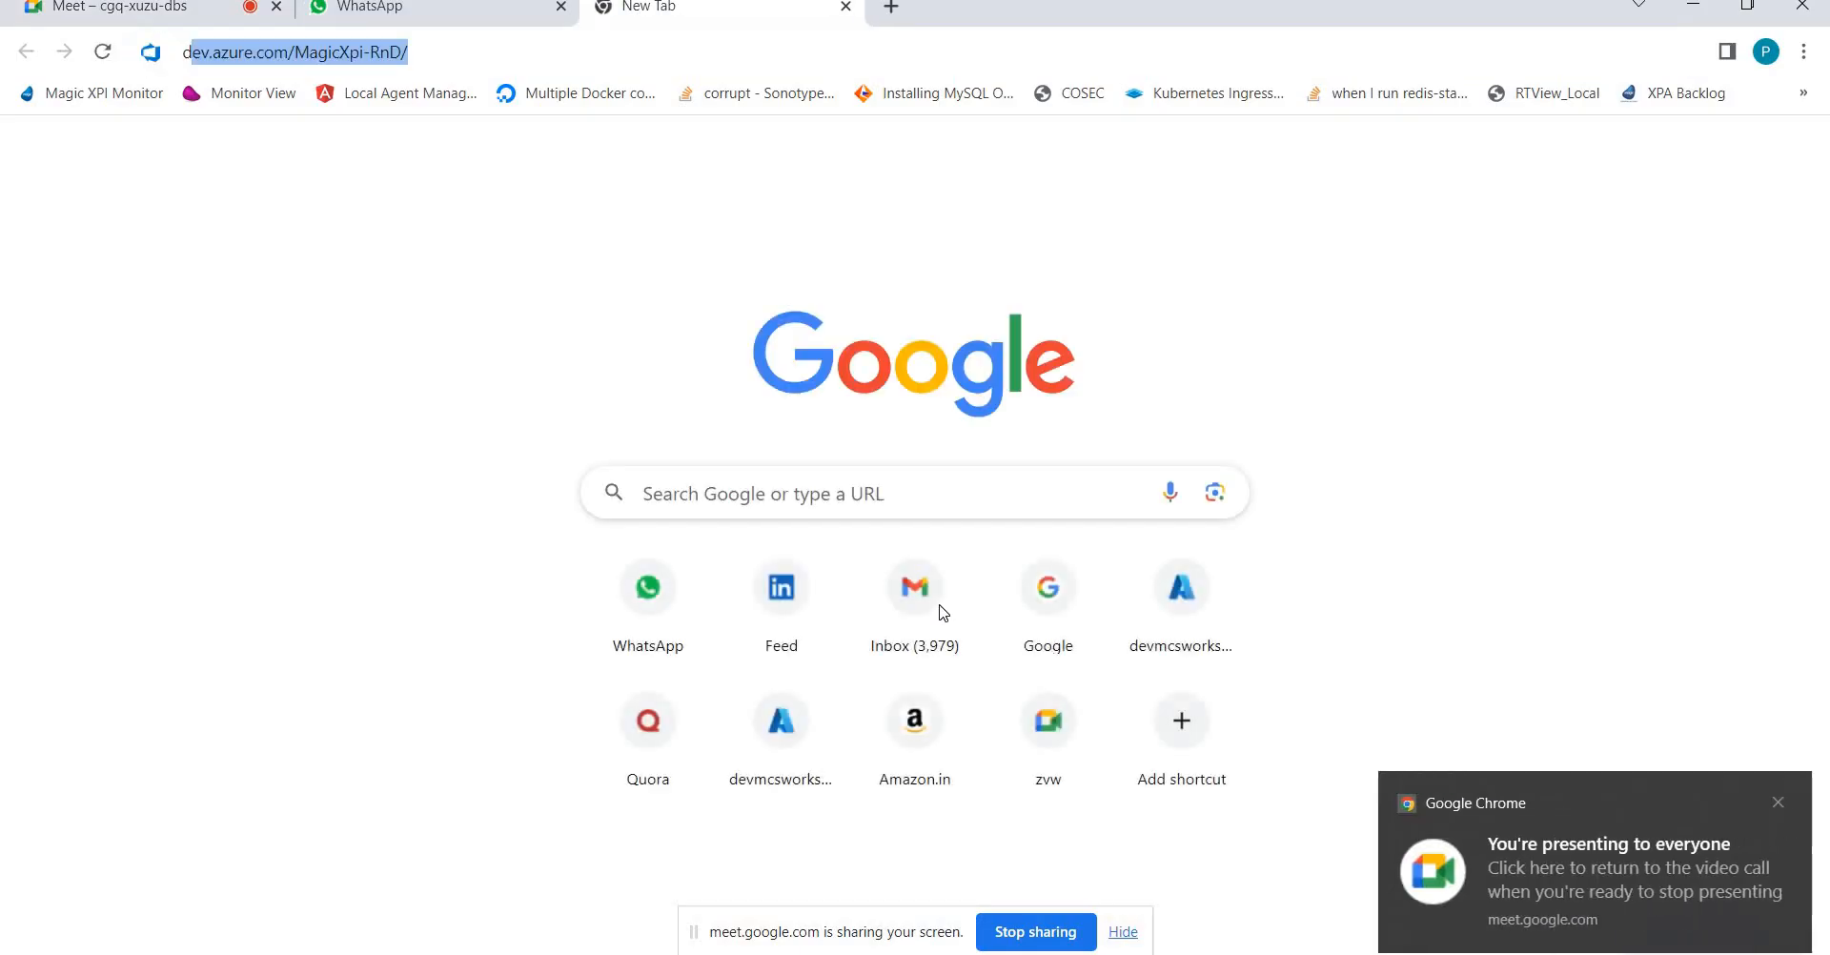
{"action": "type", "text": "download jenkins"}
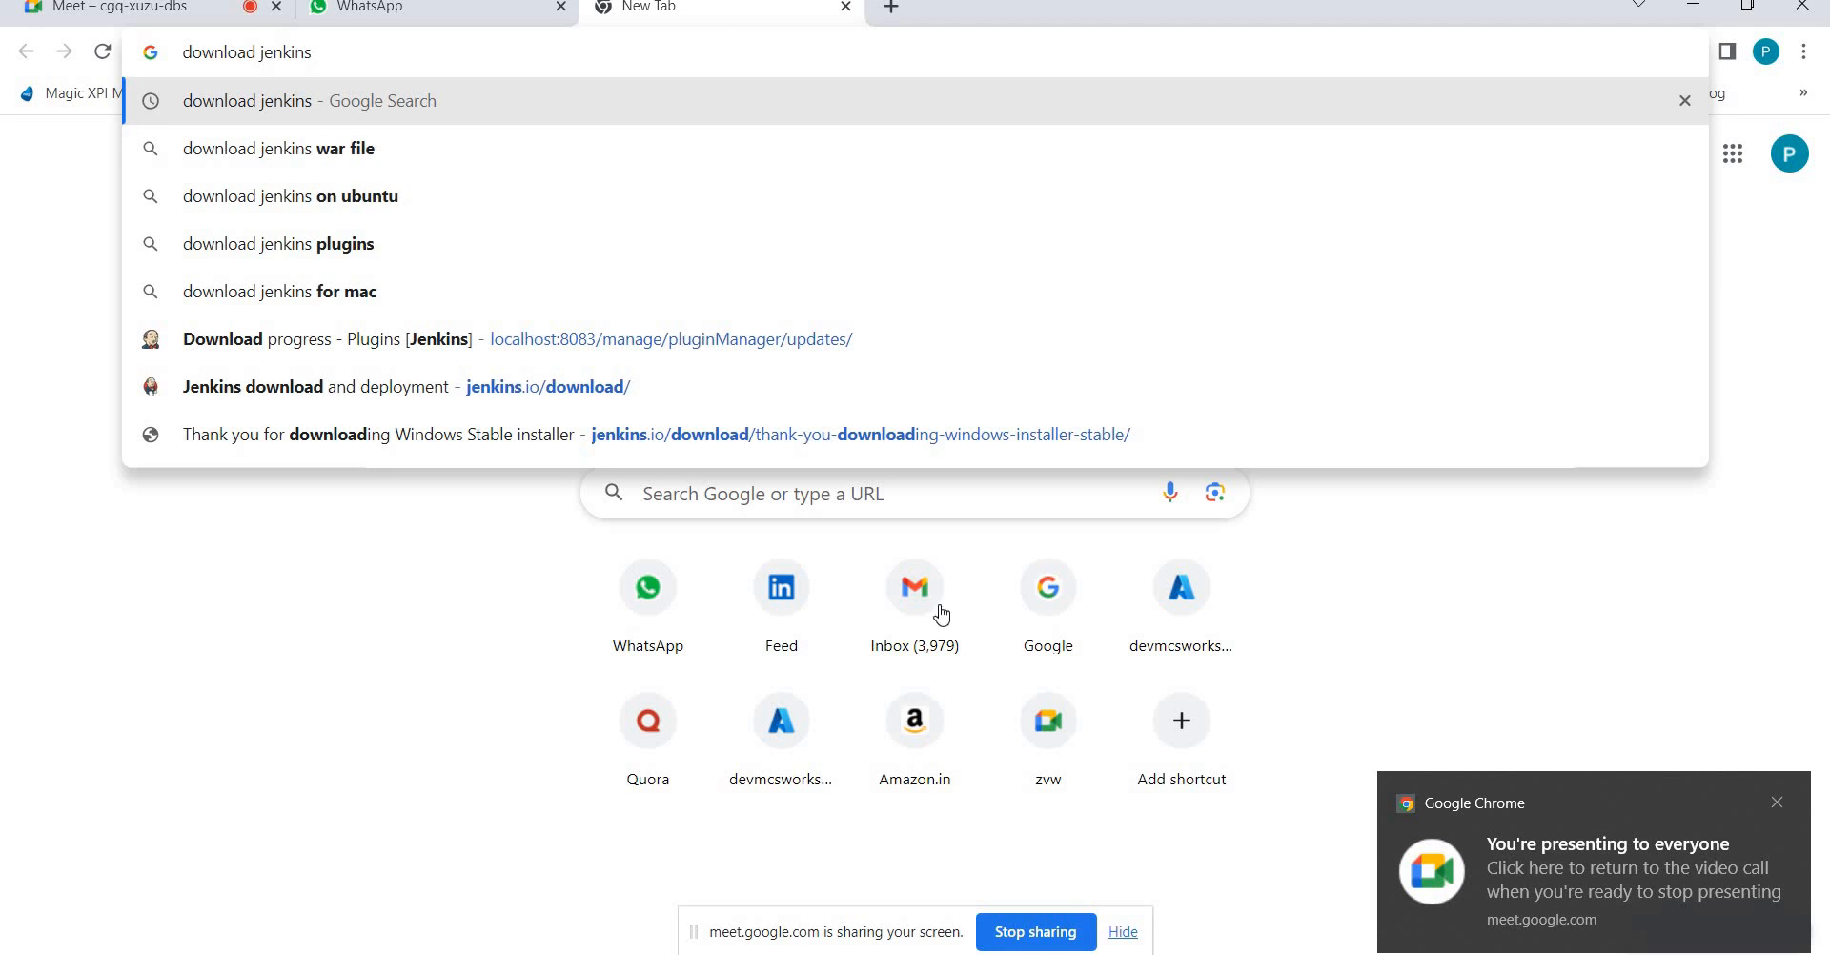
{"action": "key", "text": "Down"}
{"action": "key", "text": "Return"}
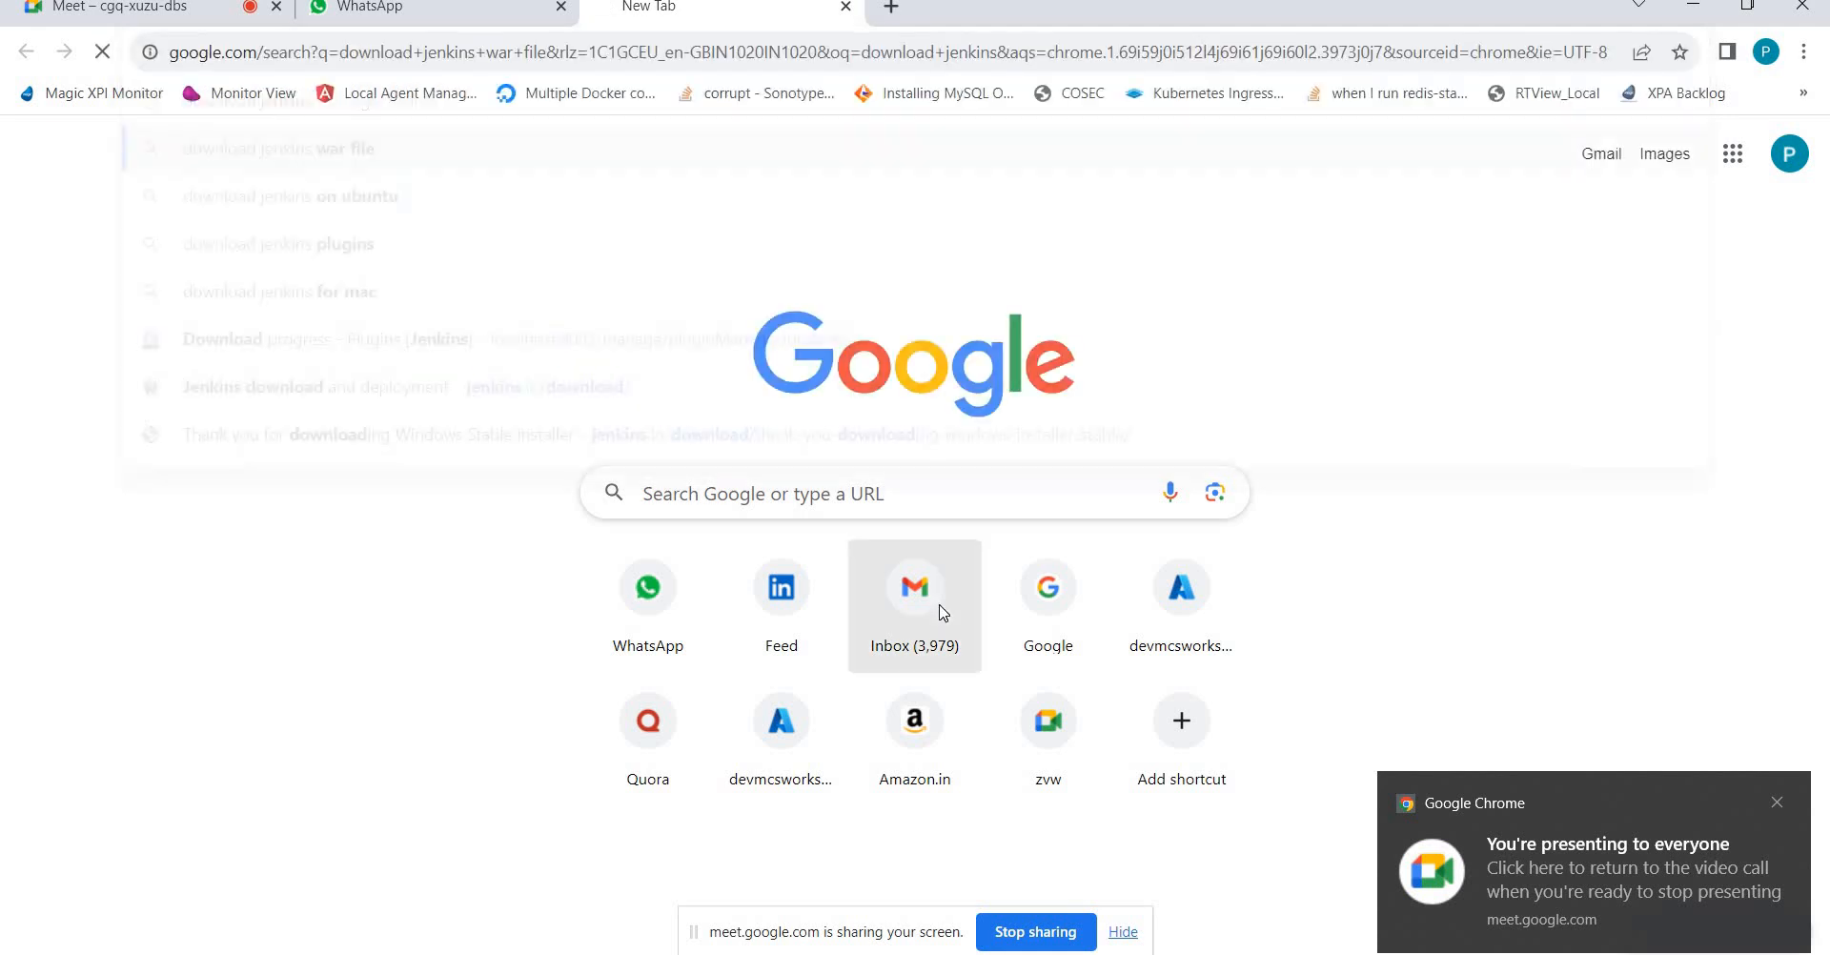
{"action": "left_click", "coordinate": [481, 391]}
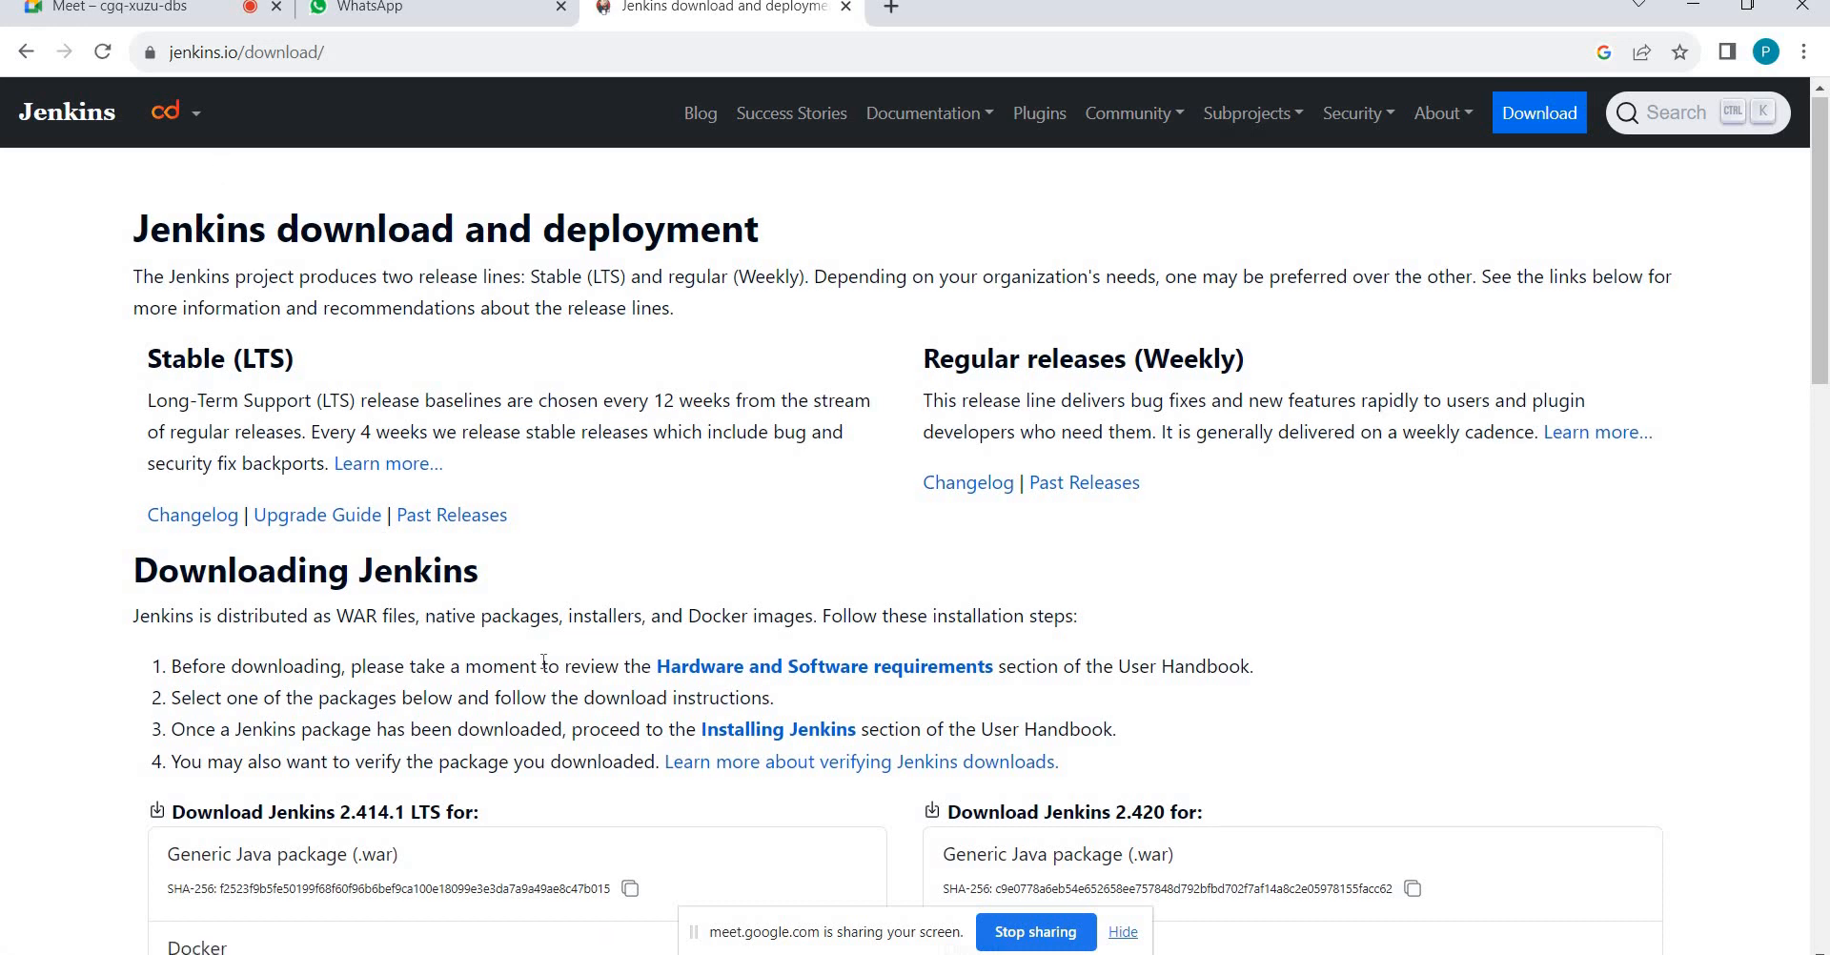
{"action": "scroll", "coordinate": [490, 605], "scroll_direction": "down", "scroll_amount": 4}
{"action": "scroll", "coordinate": [428, 627], "scroll_direction": "down", "scroll_amount": 3}
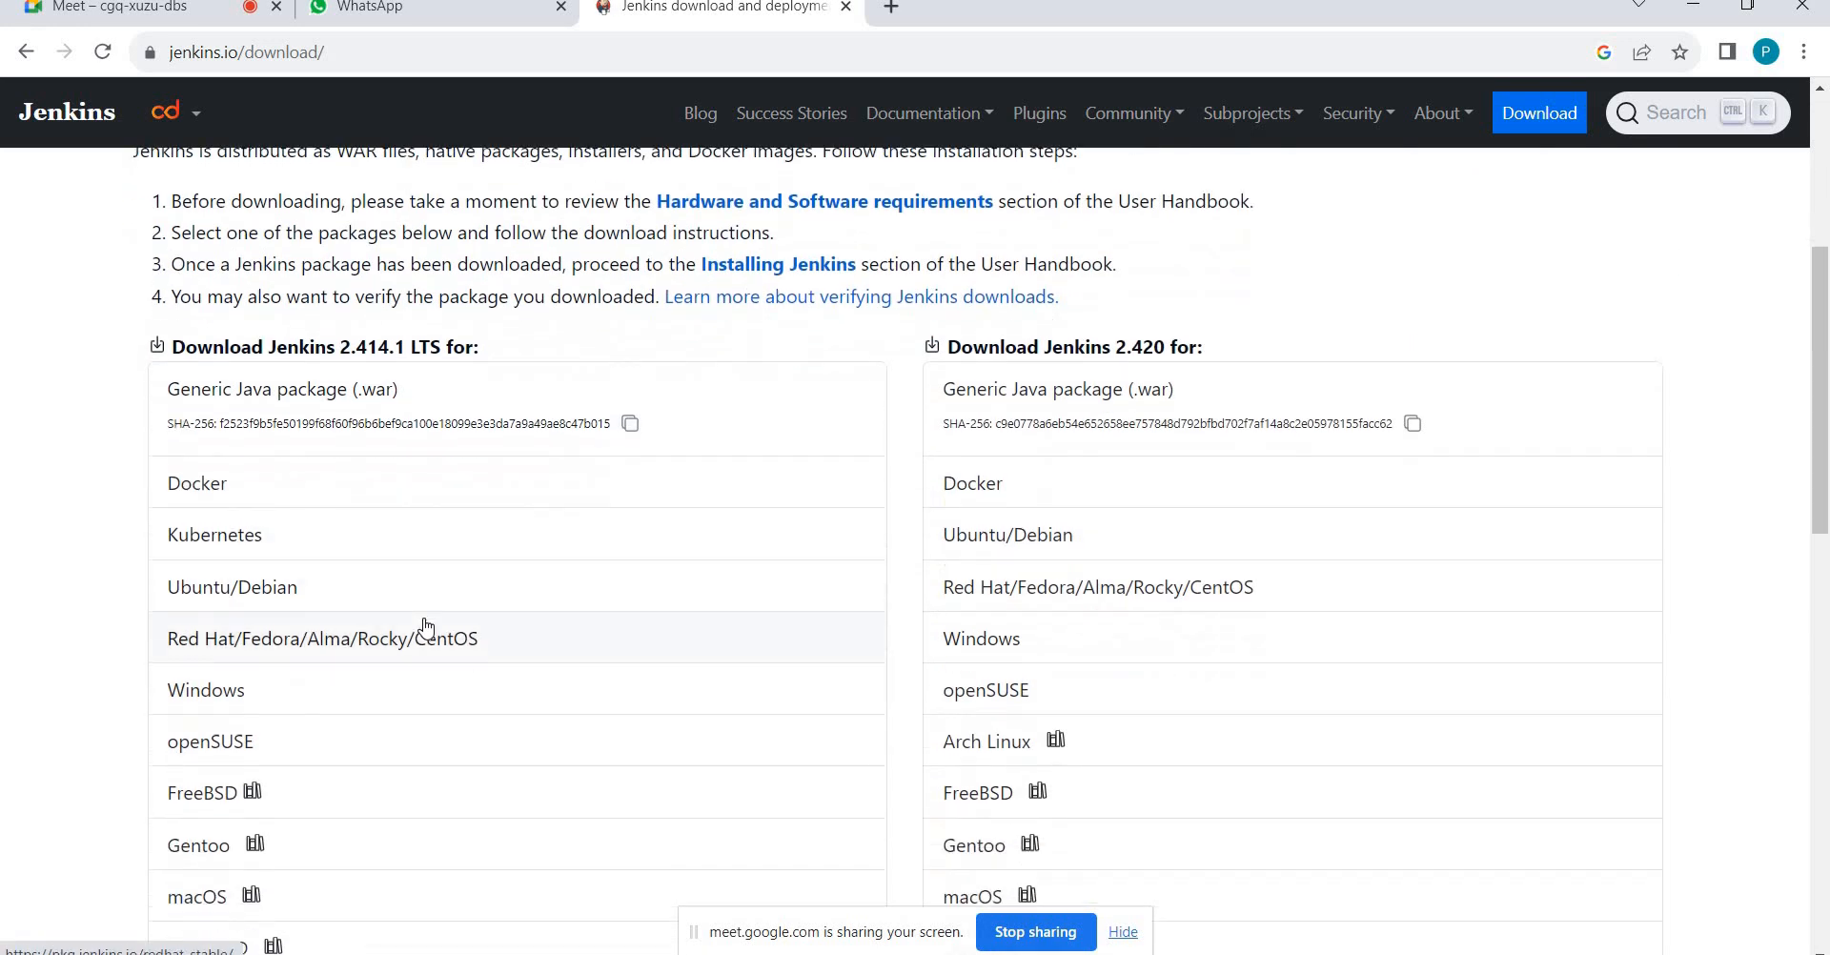
{"action": "scroll", "coordinate": [164, 445], "scroll_direction": "down", "scroll_amount": 5}
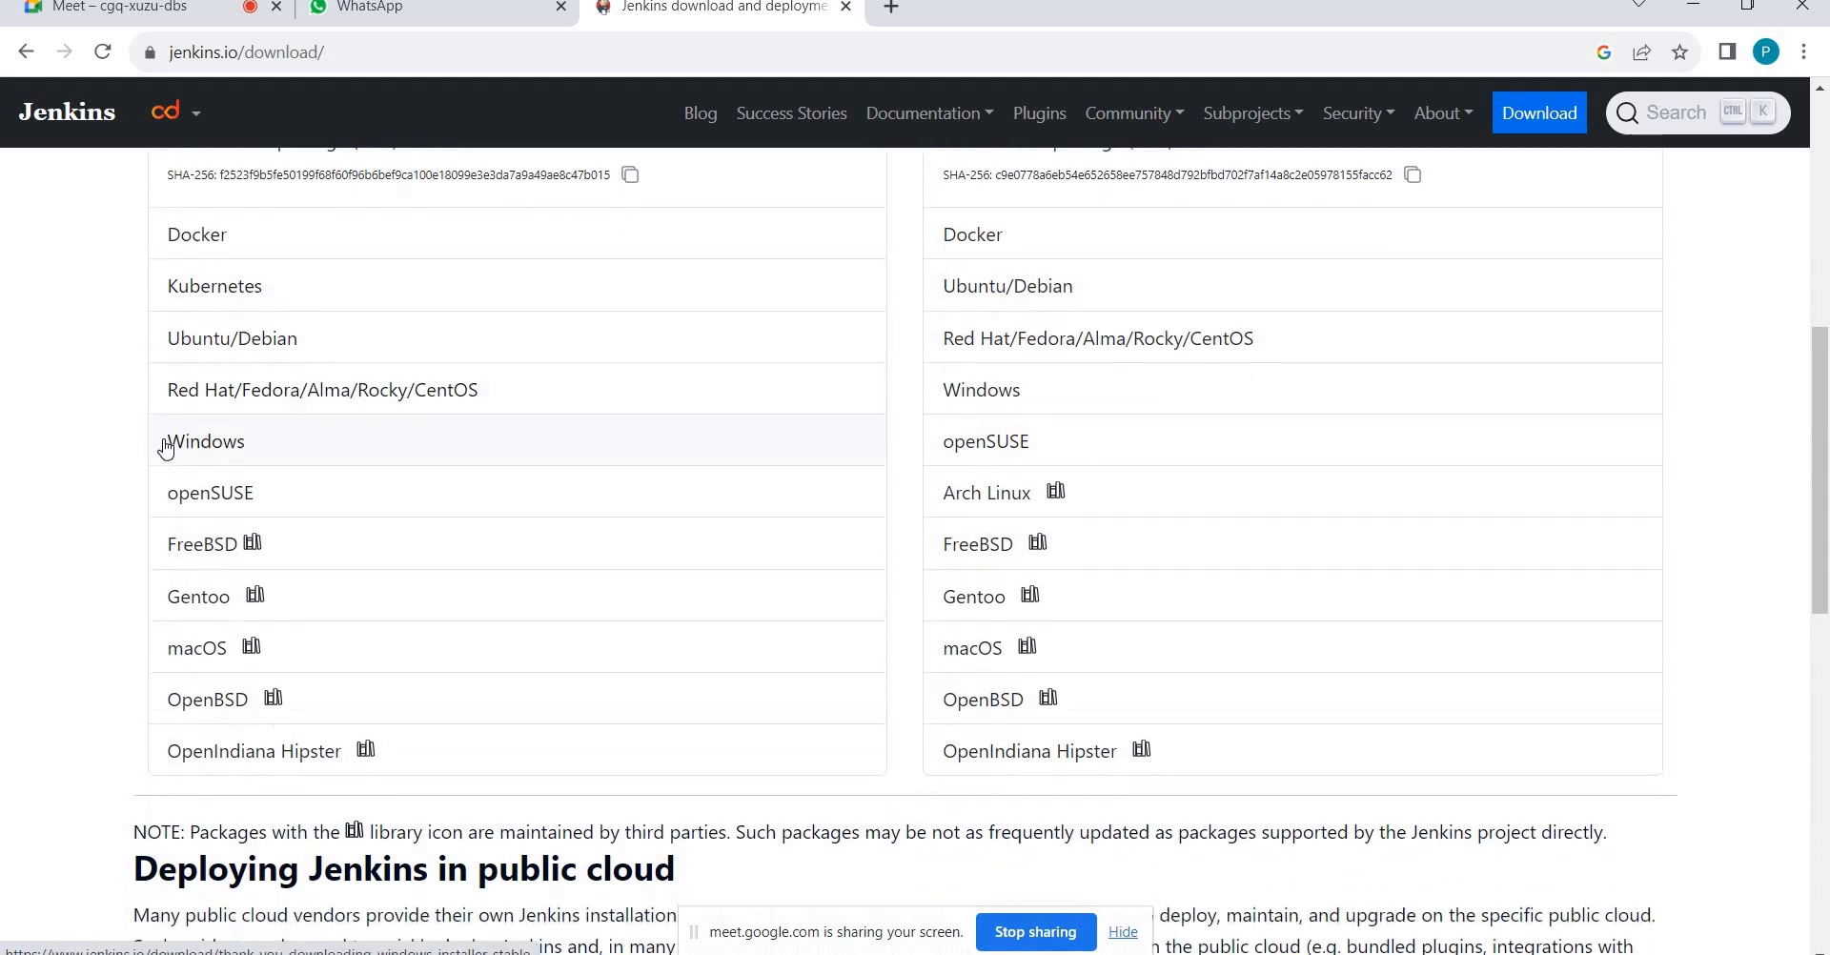
Back in the results, open the jenkins.war release list and select version 2.420's date, Aug 22, 2023.
{"action": "left_click", "coordinate": [25, 52]}
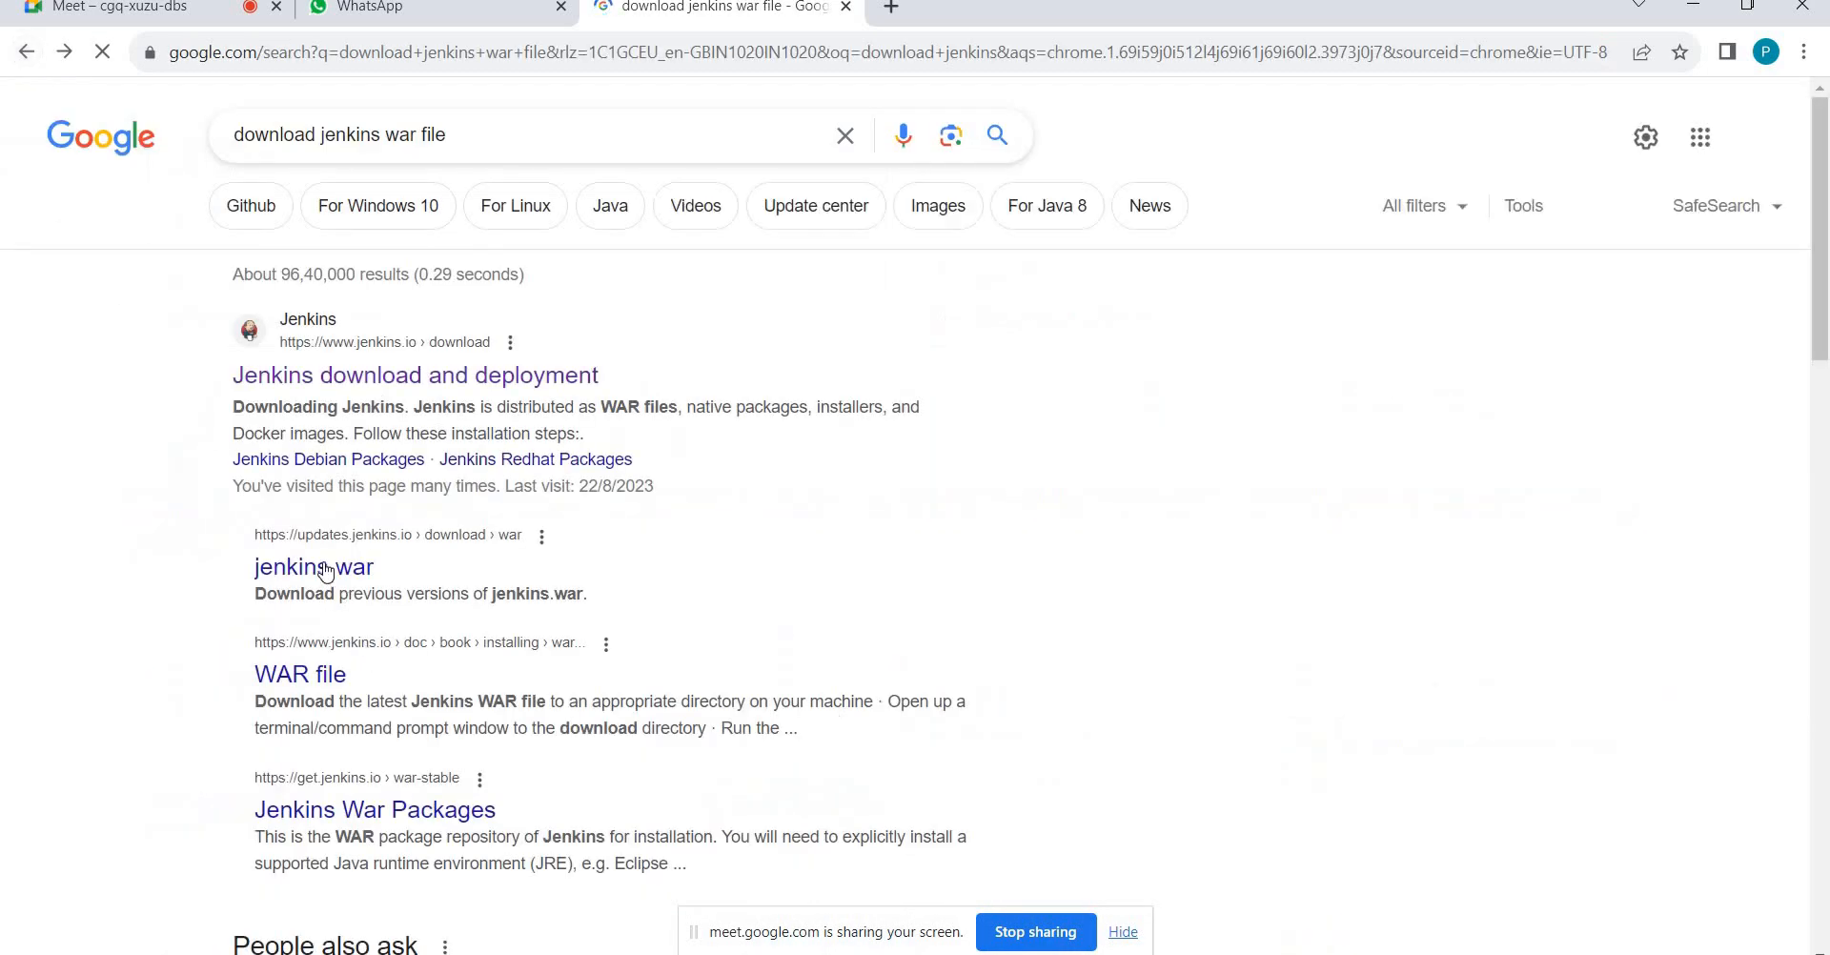
{"action": "left_click", "coordinate": [324, 570]}
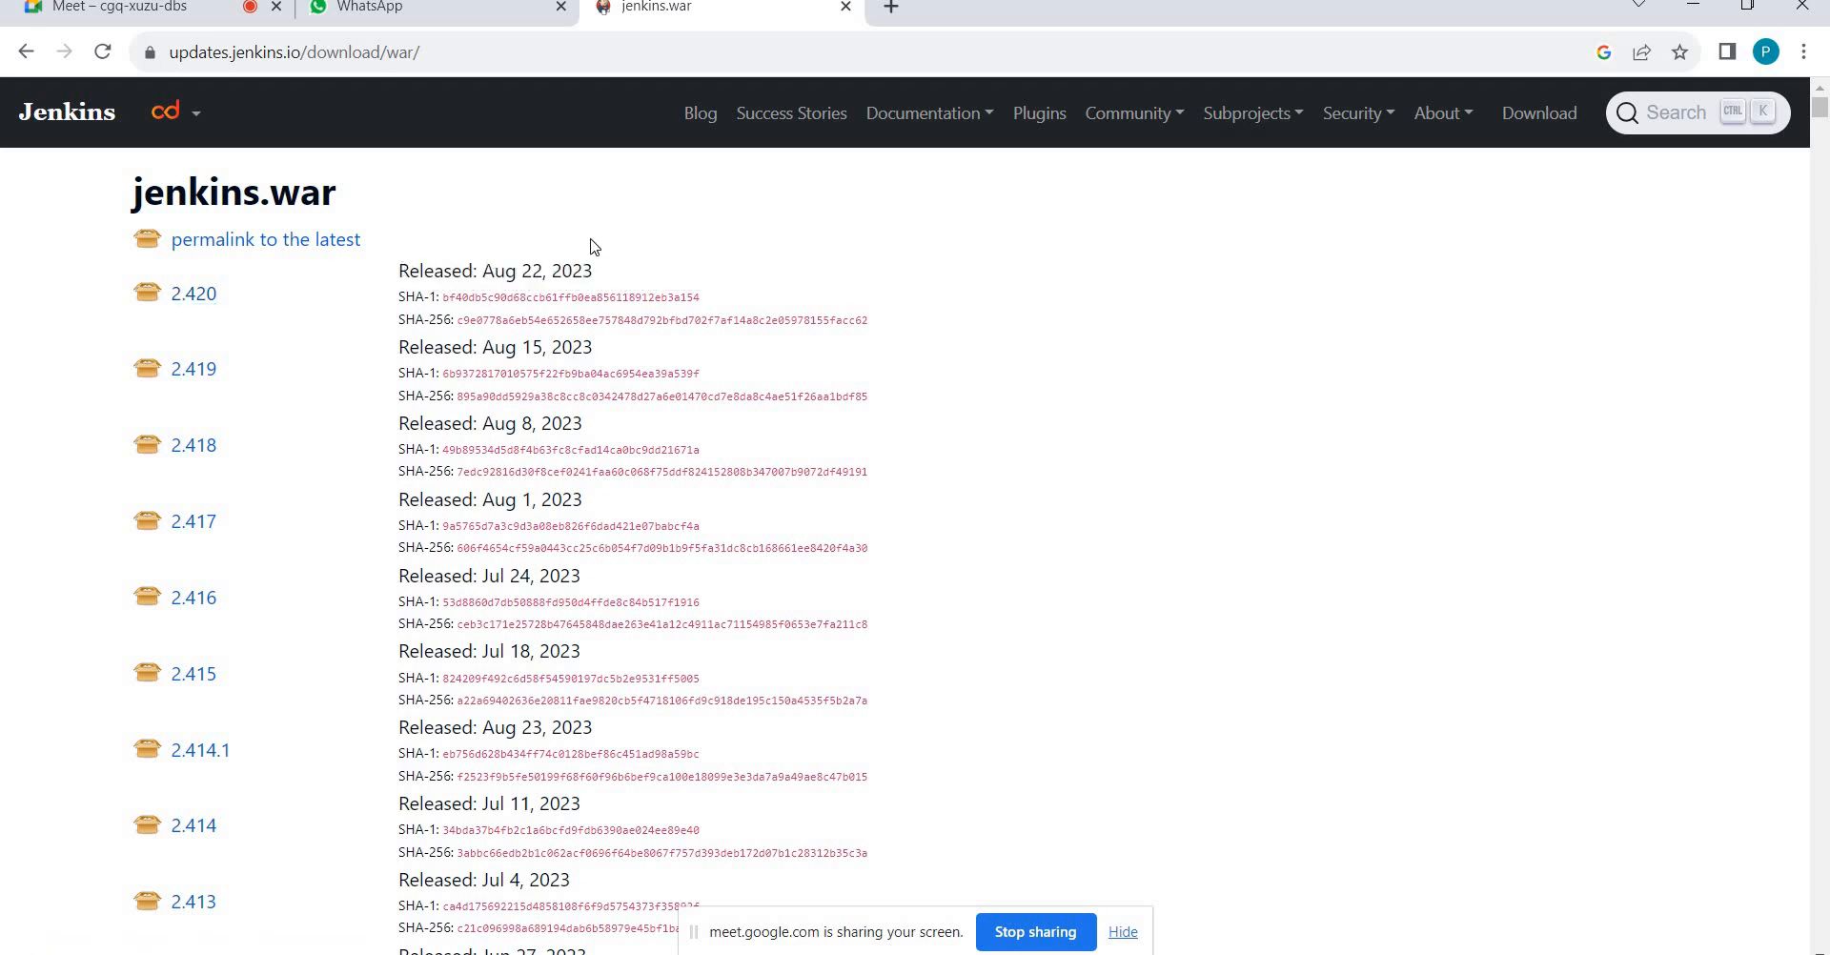
{"action": "triple_click", "coordinate": [626, 242]}
{"action": "triple_click", "coordinate": [614, 265]}
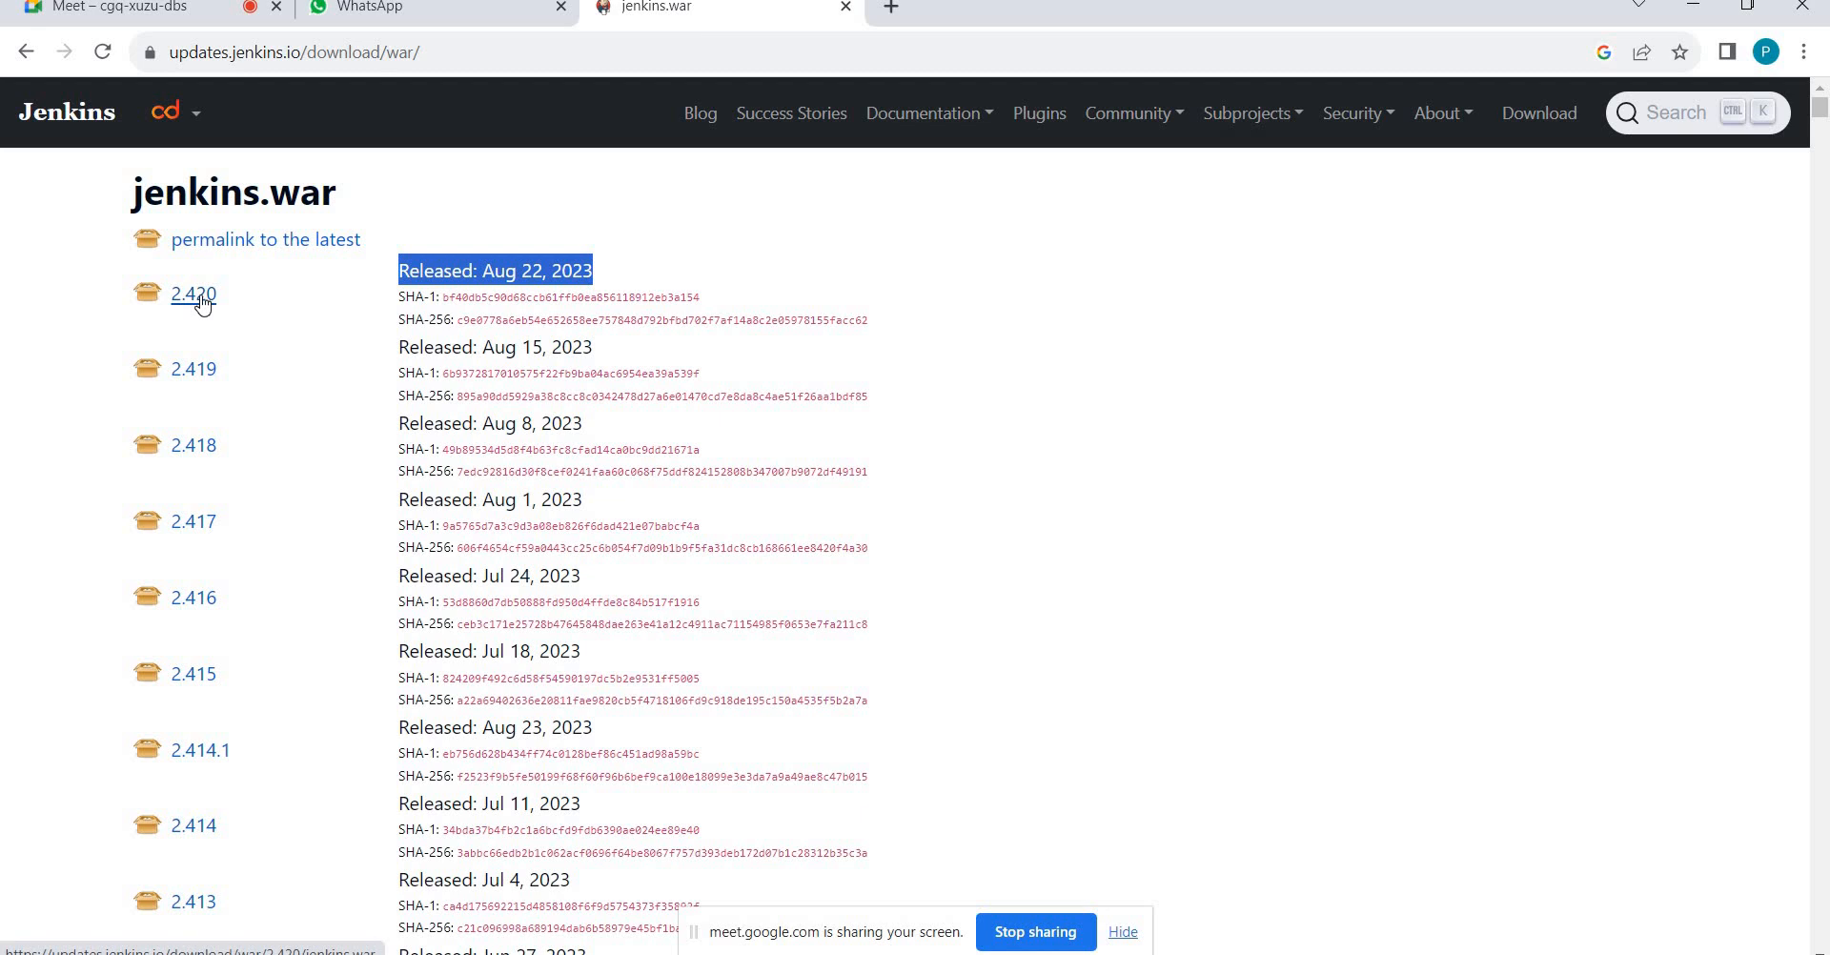
{"action": "key", "text": "alt+Tab"}
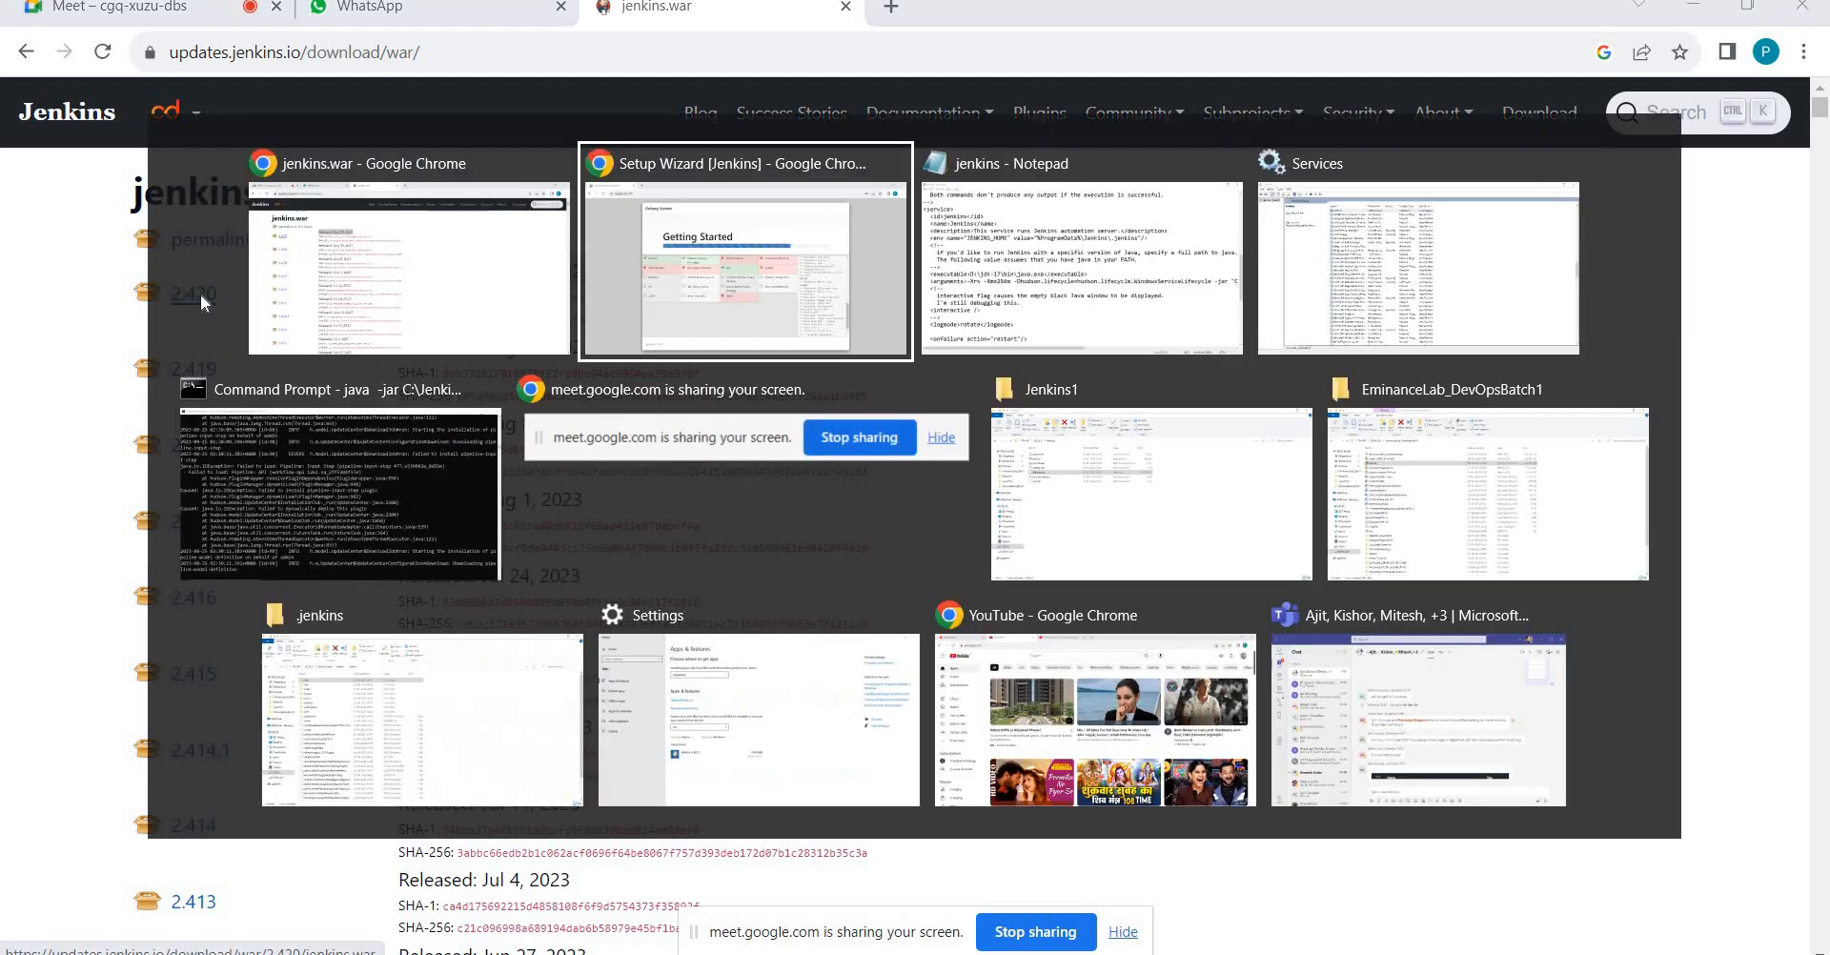
Read the SEVERE plugin install errors in the Jenkins console, then return to the Installation Failures wizard.
{"action": "key", "text": "alt+Tab"}
{"action": "key", "text": "alt+Tab"}
{"action": "key", "text": "alt+Tab"}
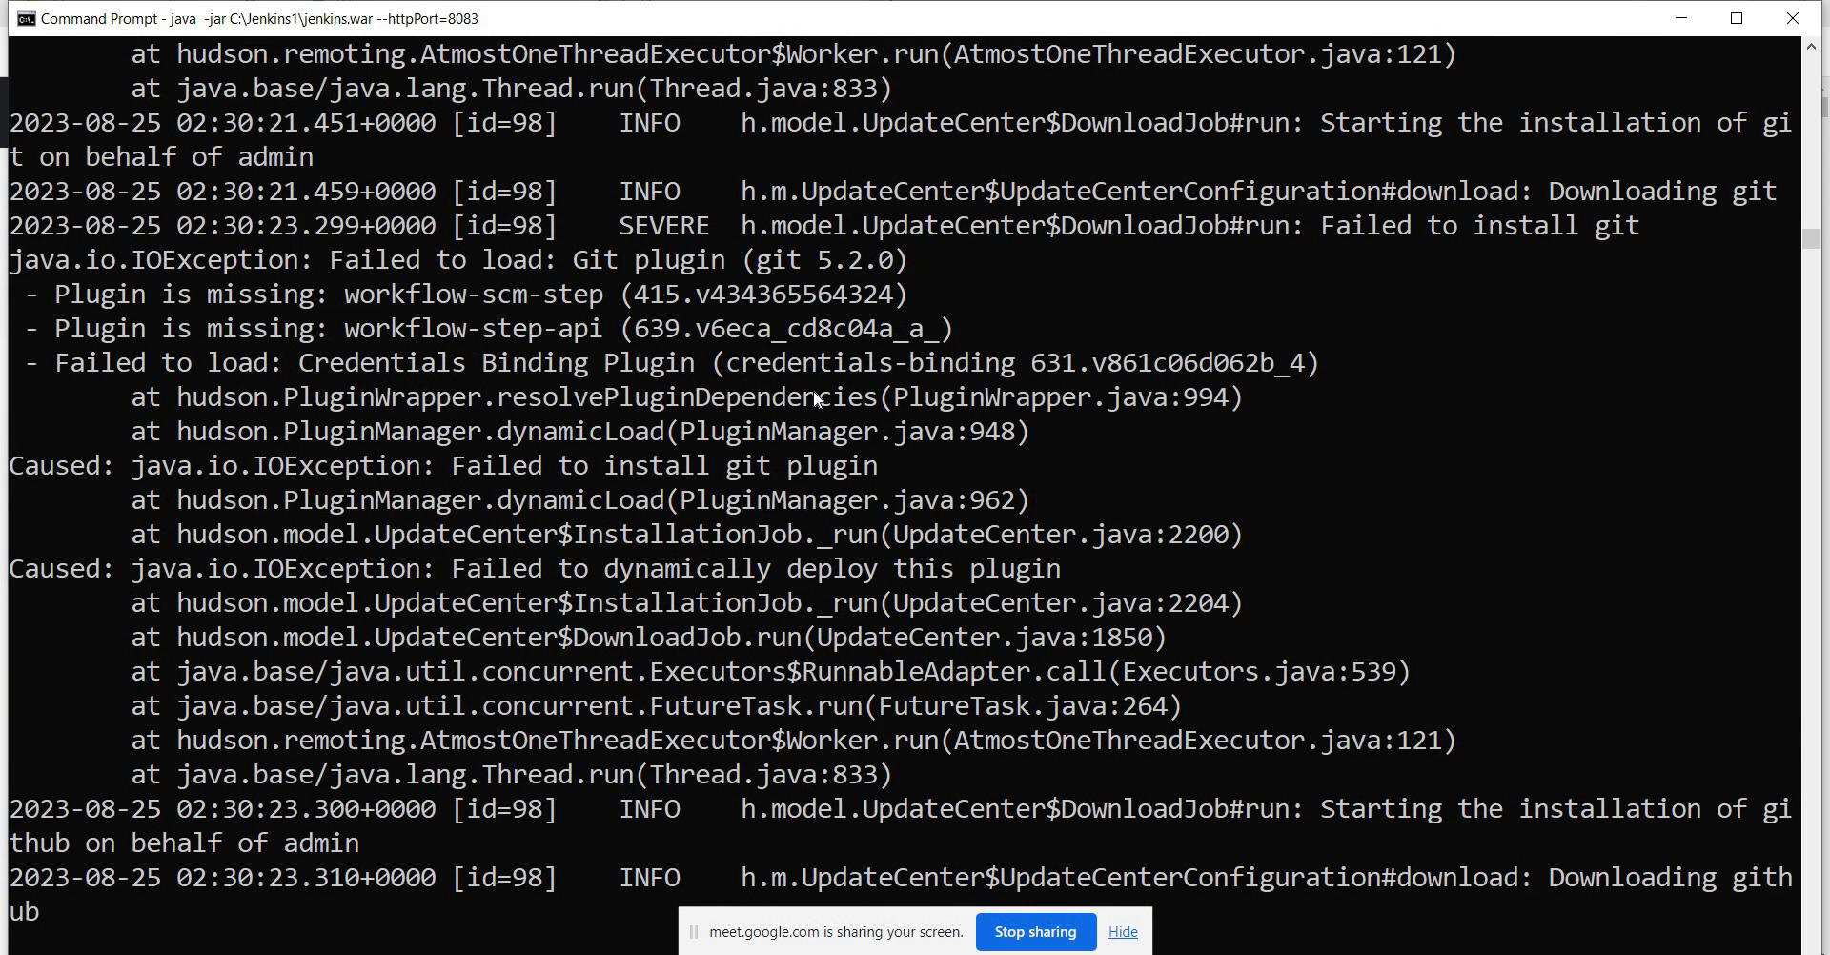
{"action": "key", "text": "alt+Tab"}
{"action": "key", "text": "alt+Tab"}
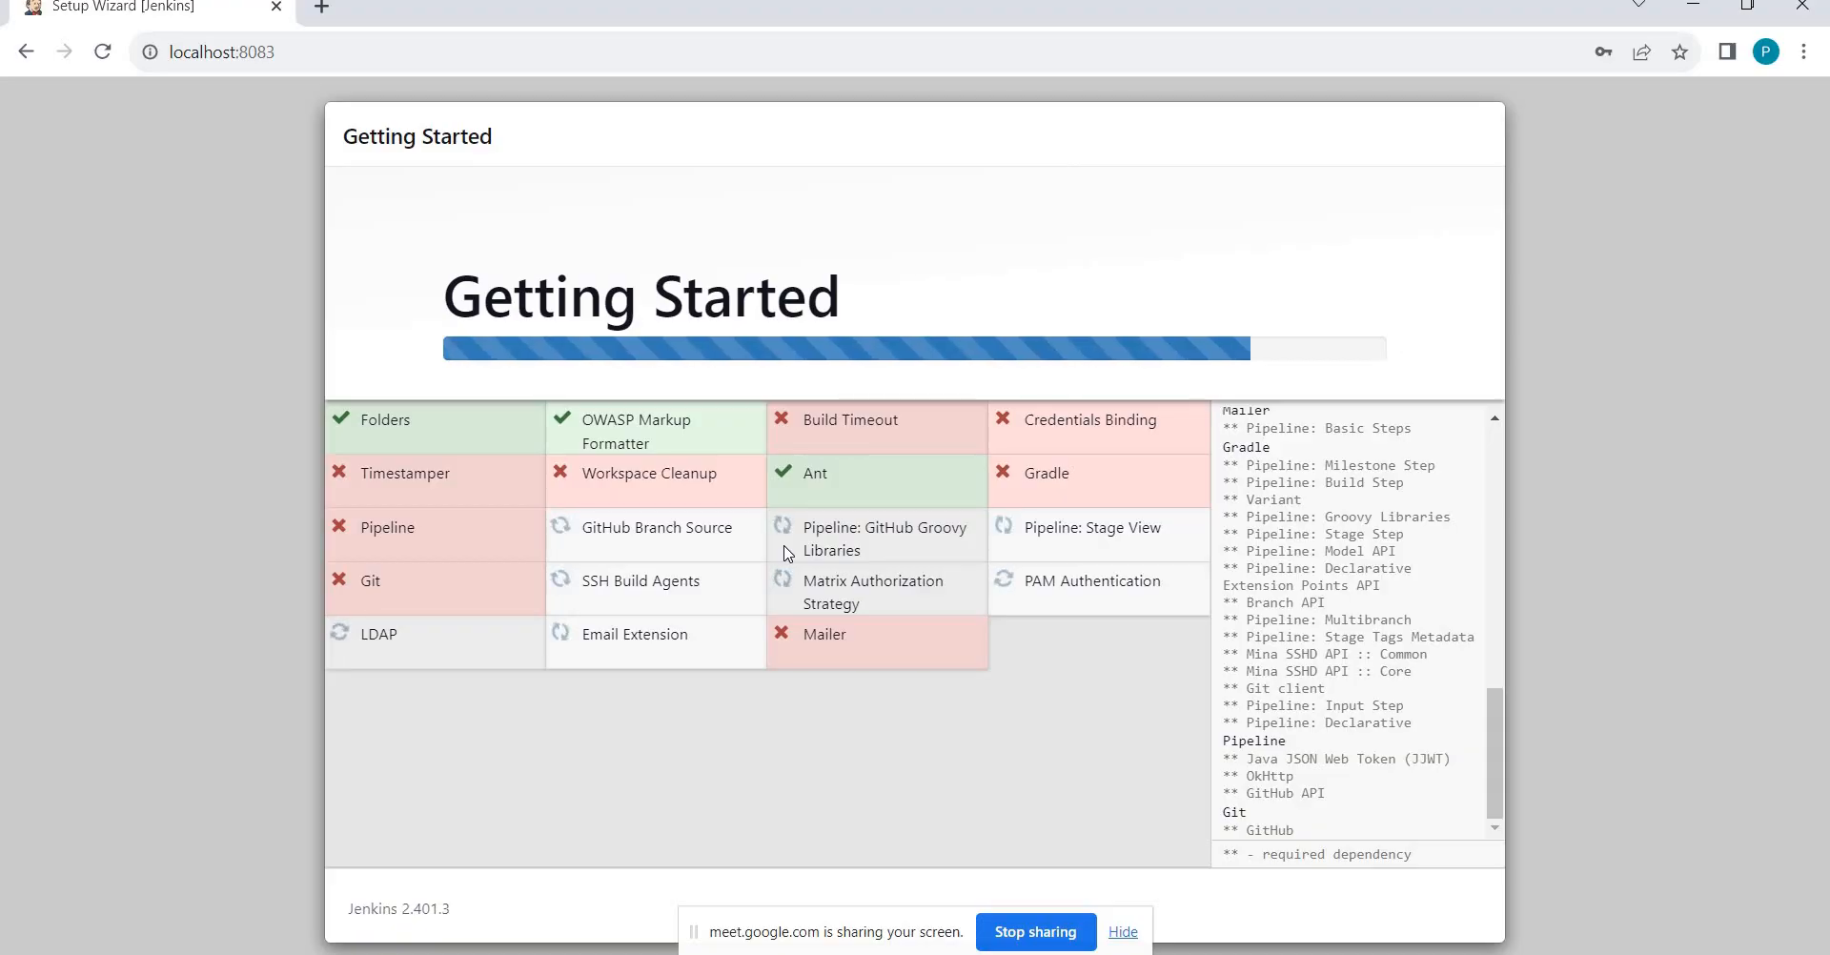
{"action": "key", "text": "alt+Tab"}
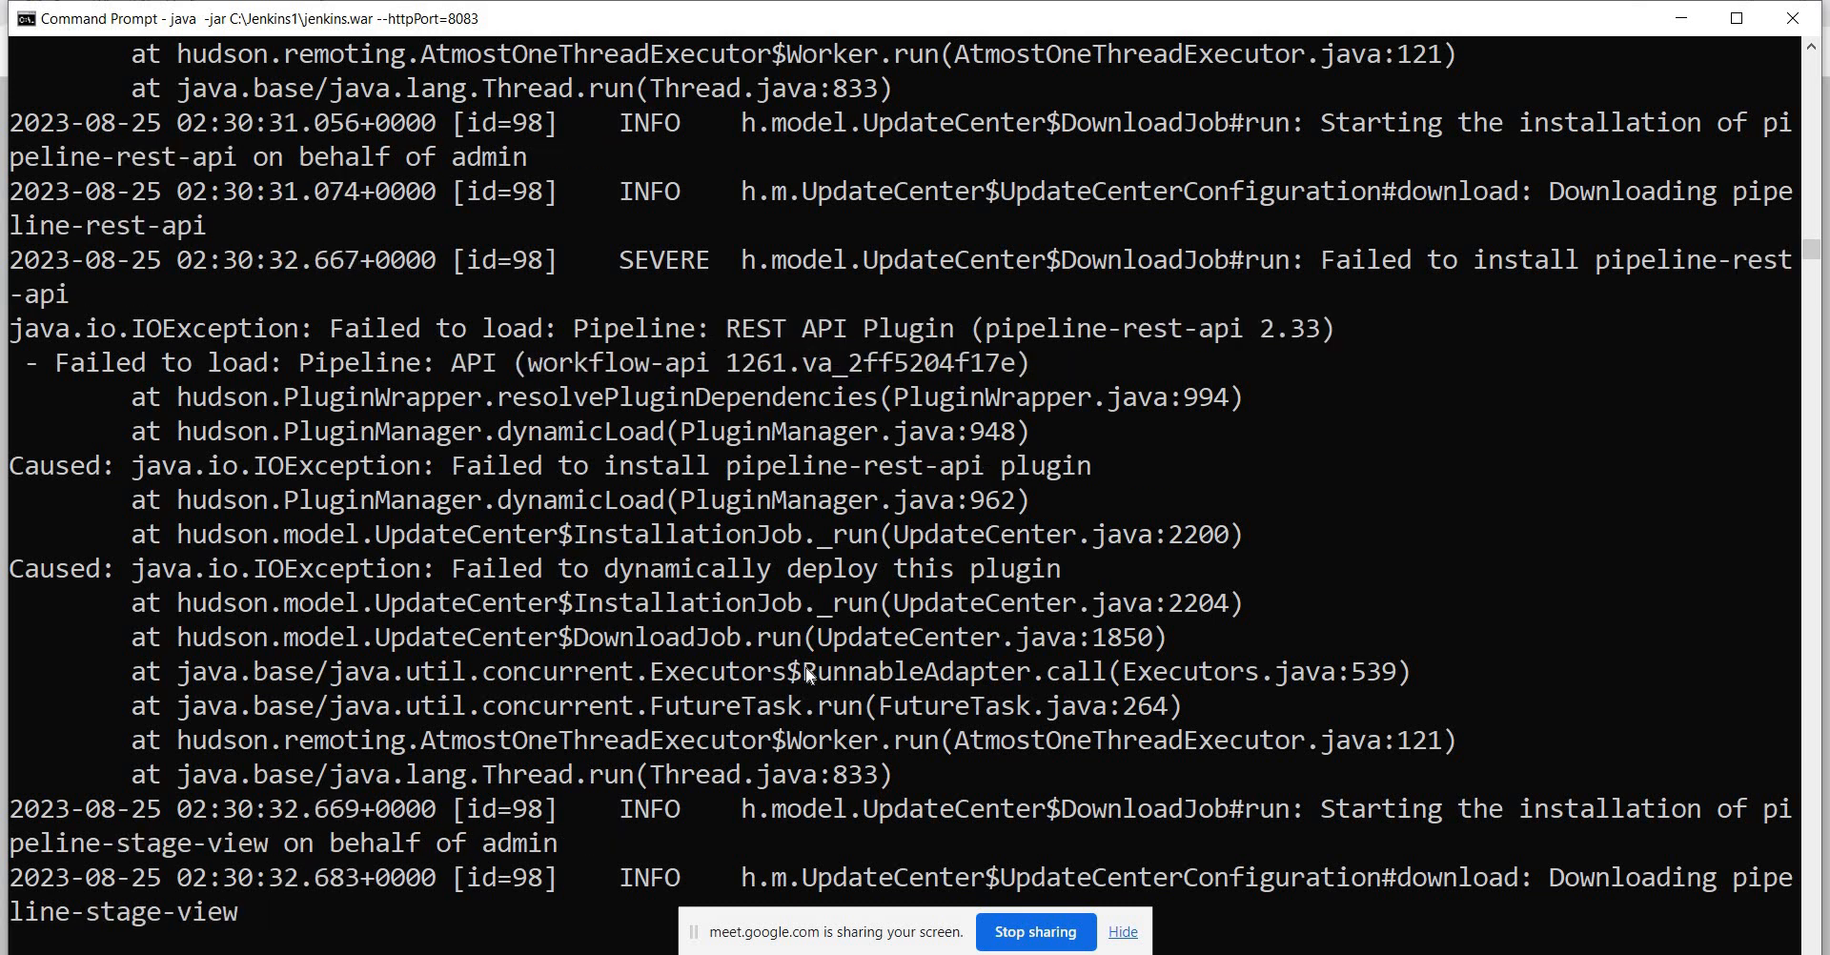
{"action": "key", "text": "alt+Tab"}
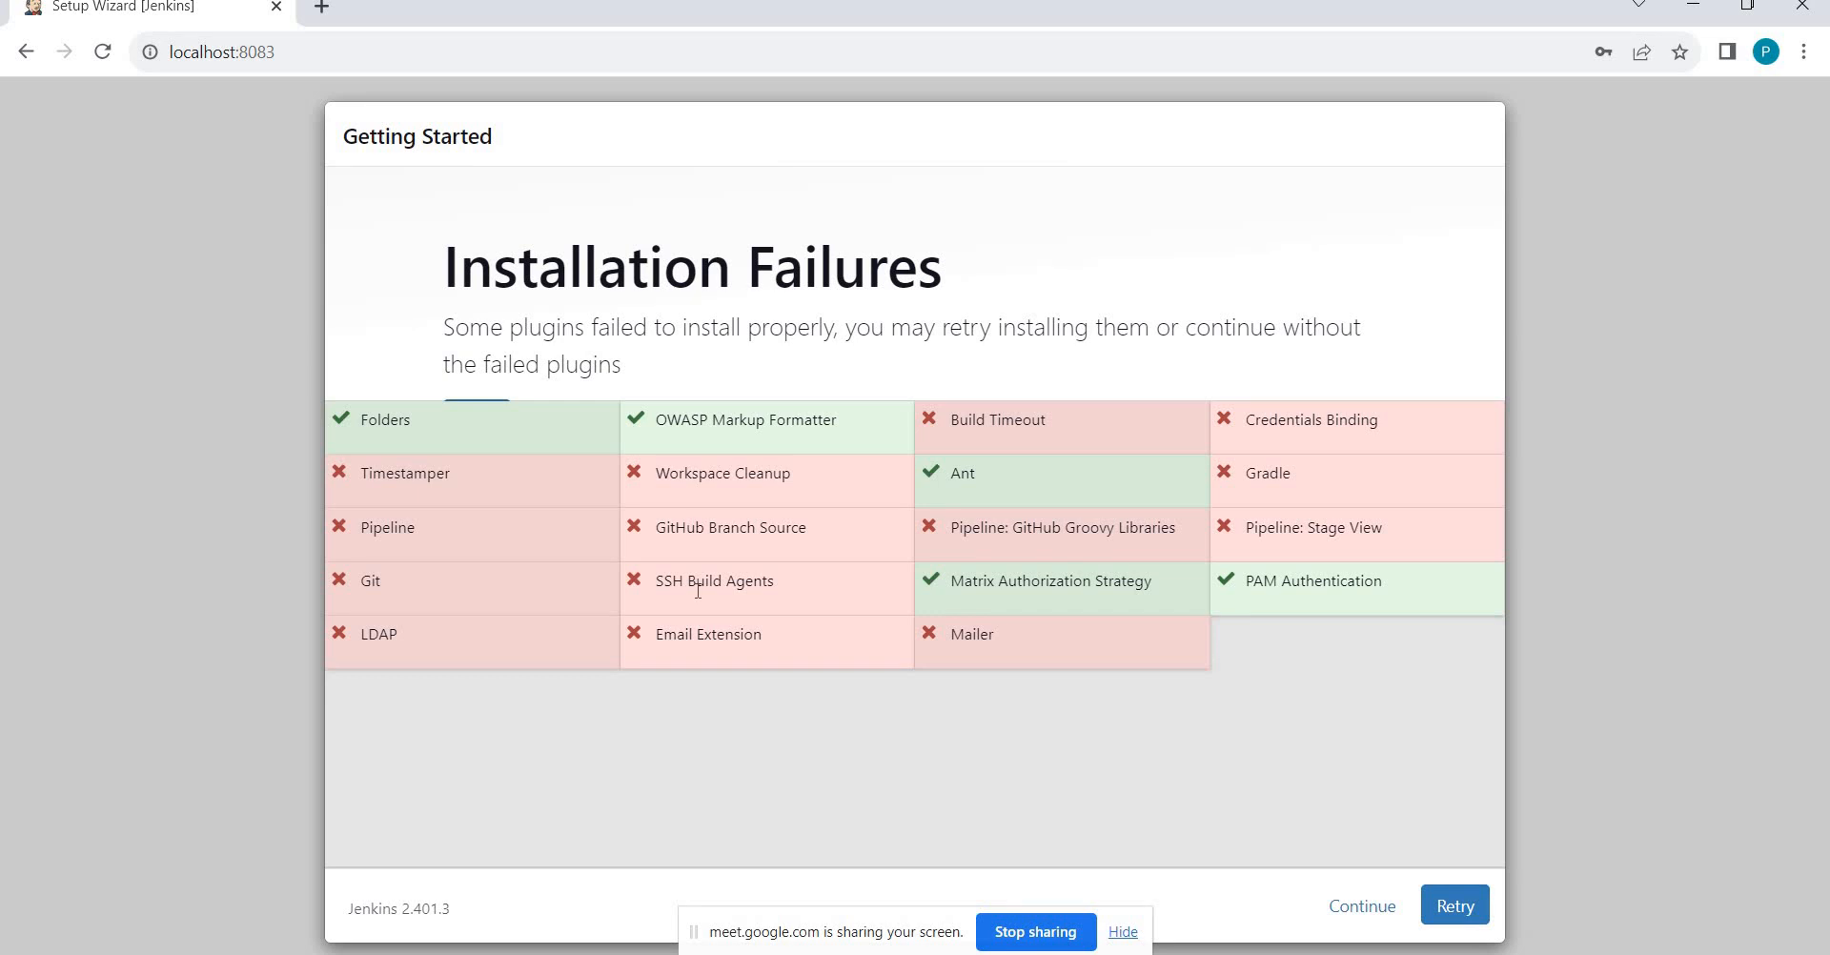
Continue past the failed plugins and enter the first admin user's username.
{"action": "left_click", "coordinate": [1362, 910]}
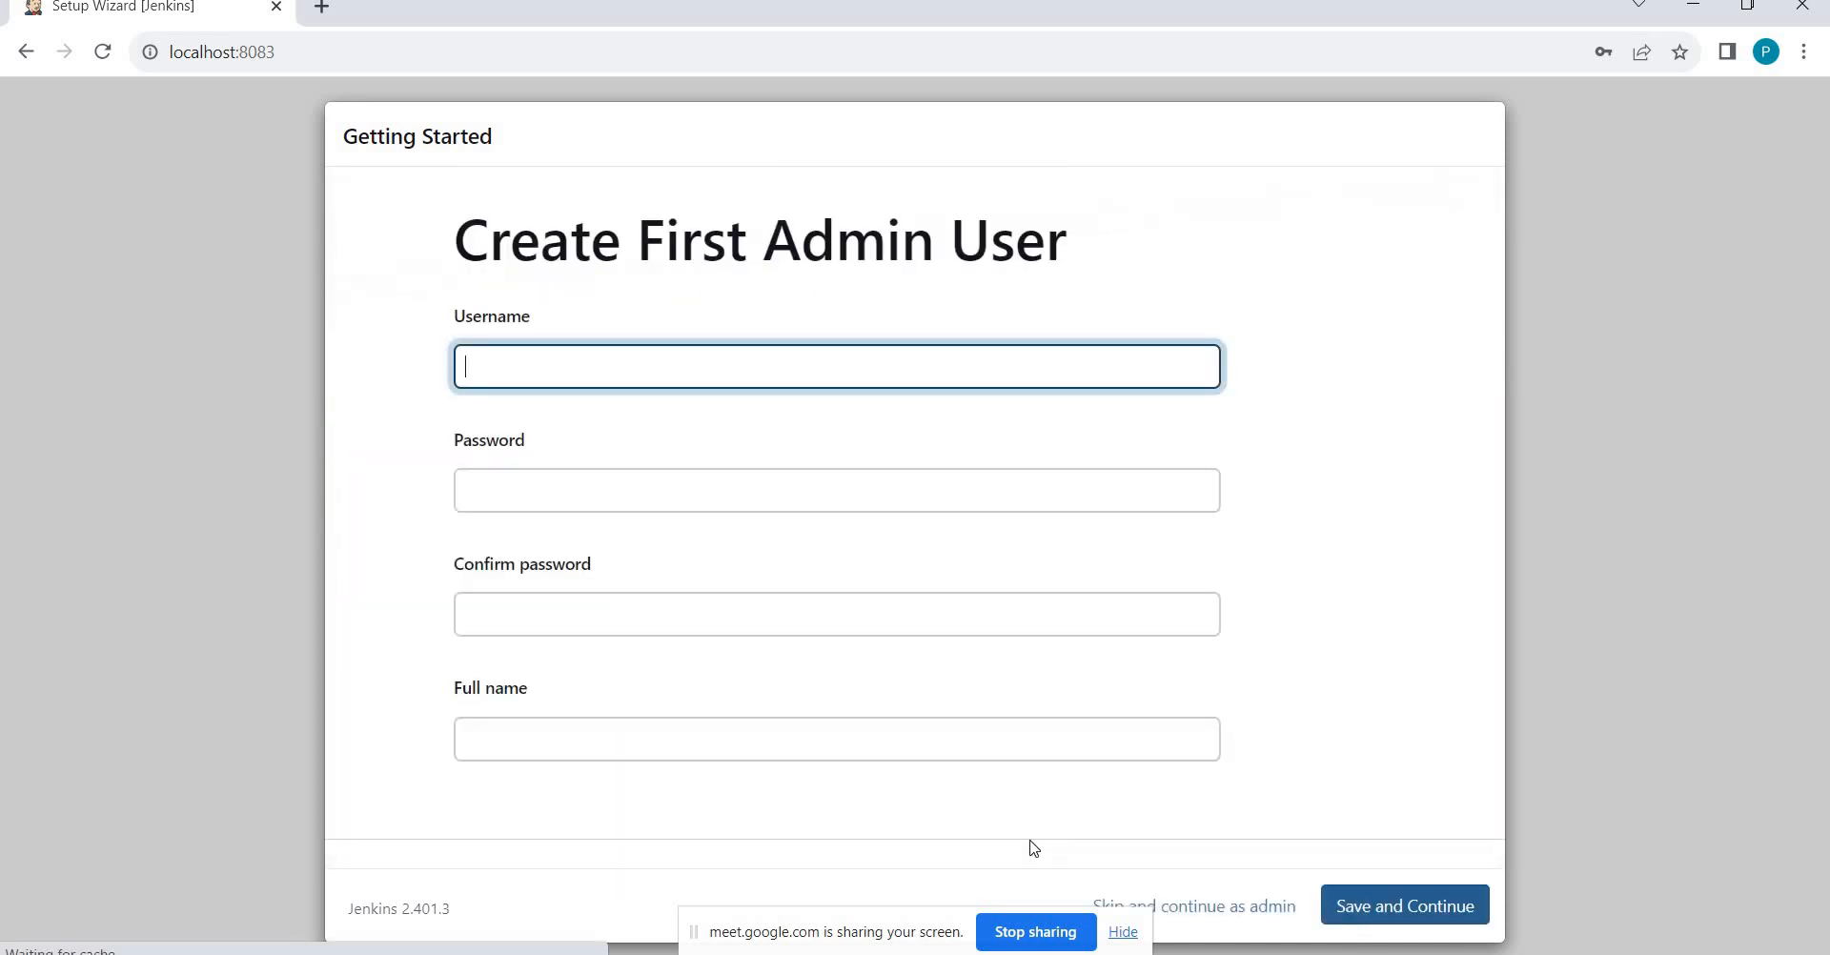
{"action": "type", "text": "Pranoday"}
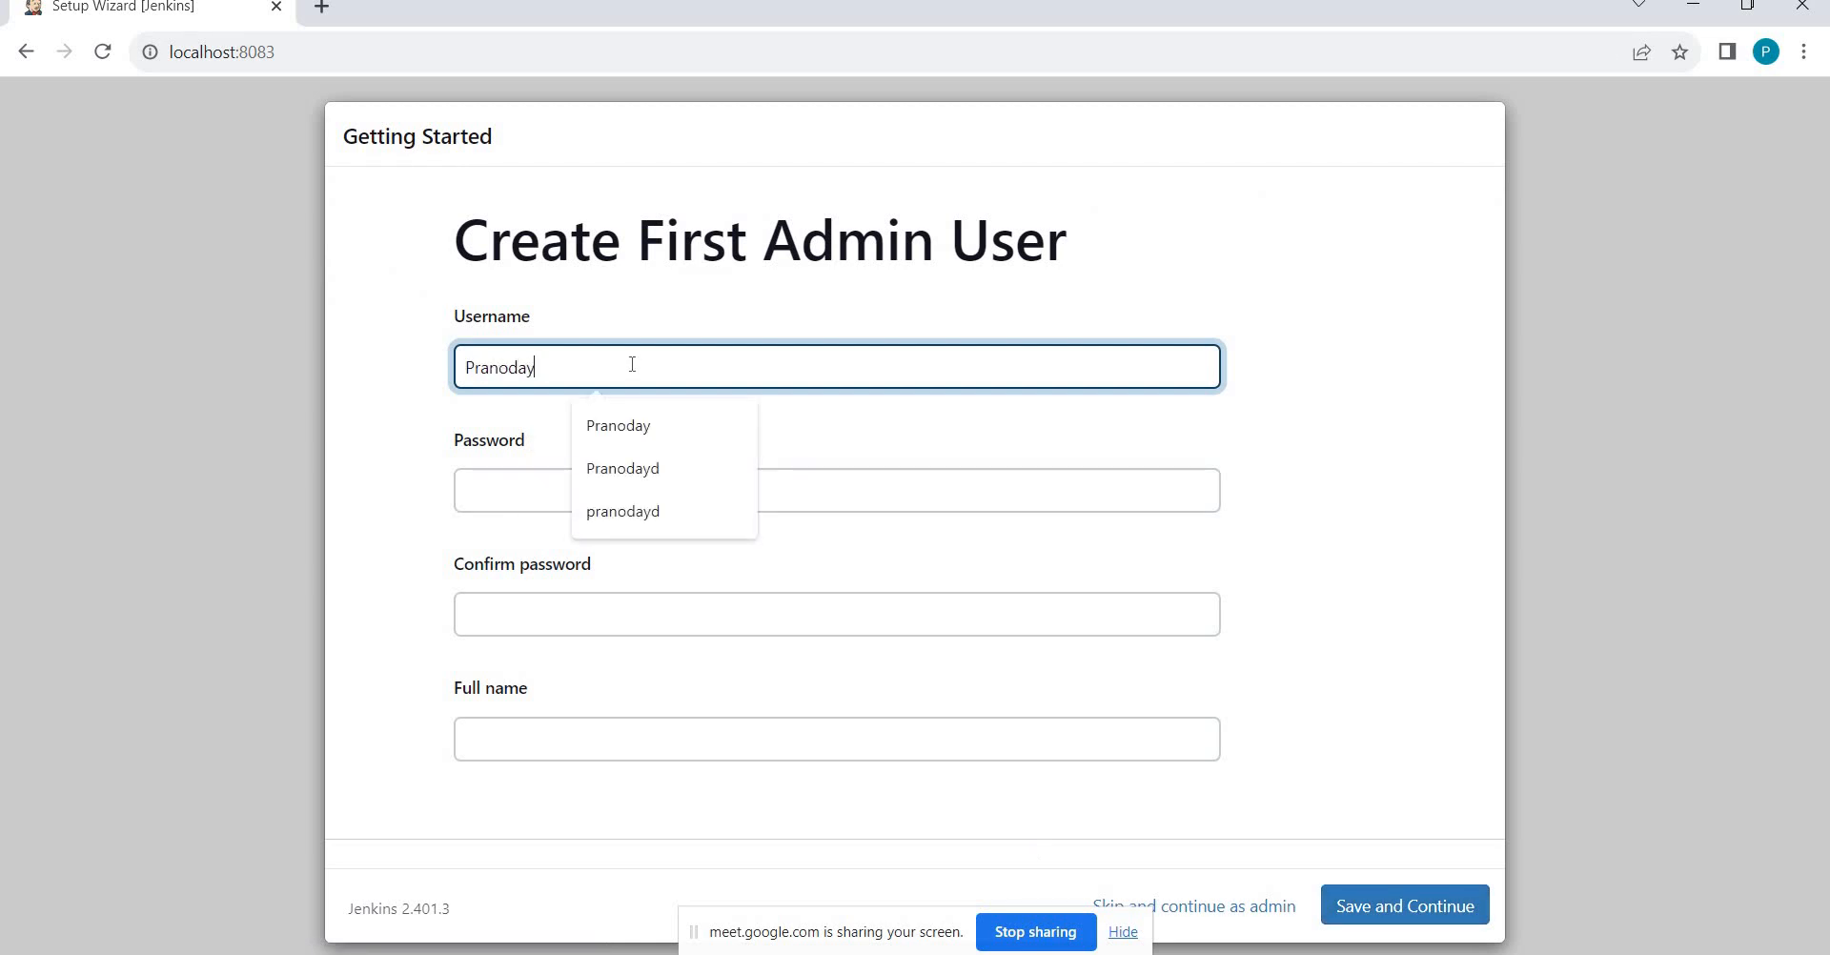
{"action": "type", "text": "d"}
Enter and confirm the admin password, correcting a typo, then enter the user's full name.
{"action": "key", "text": "Tab"}
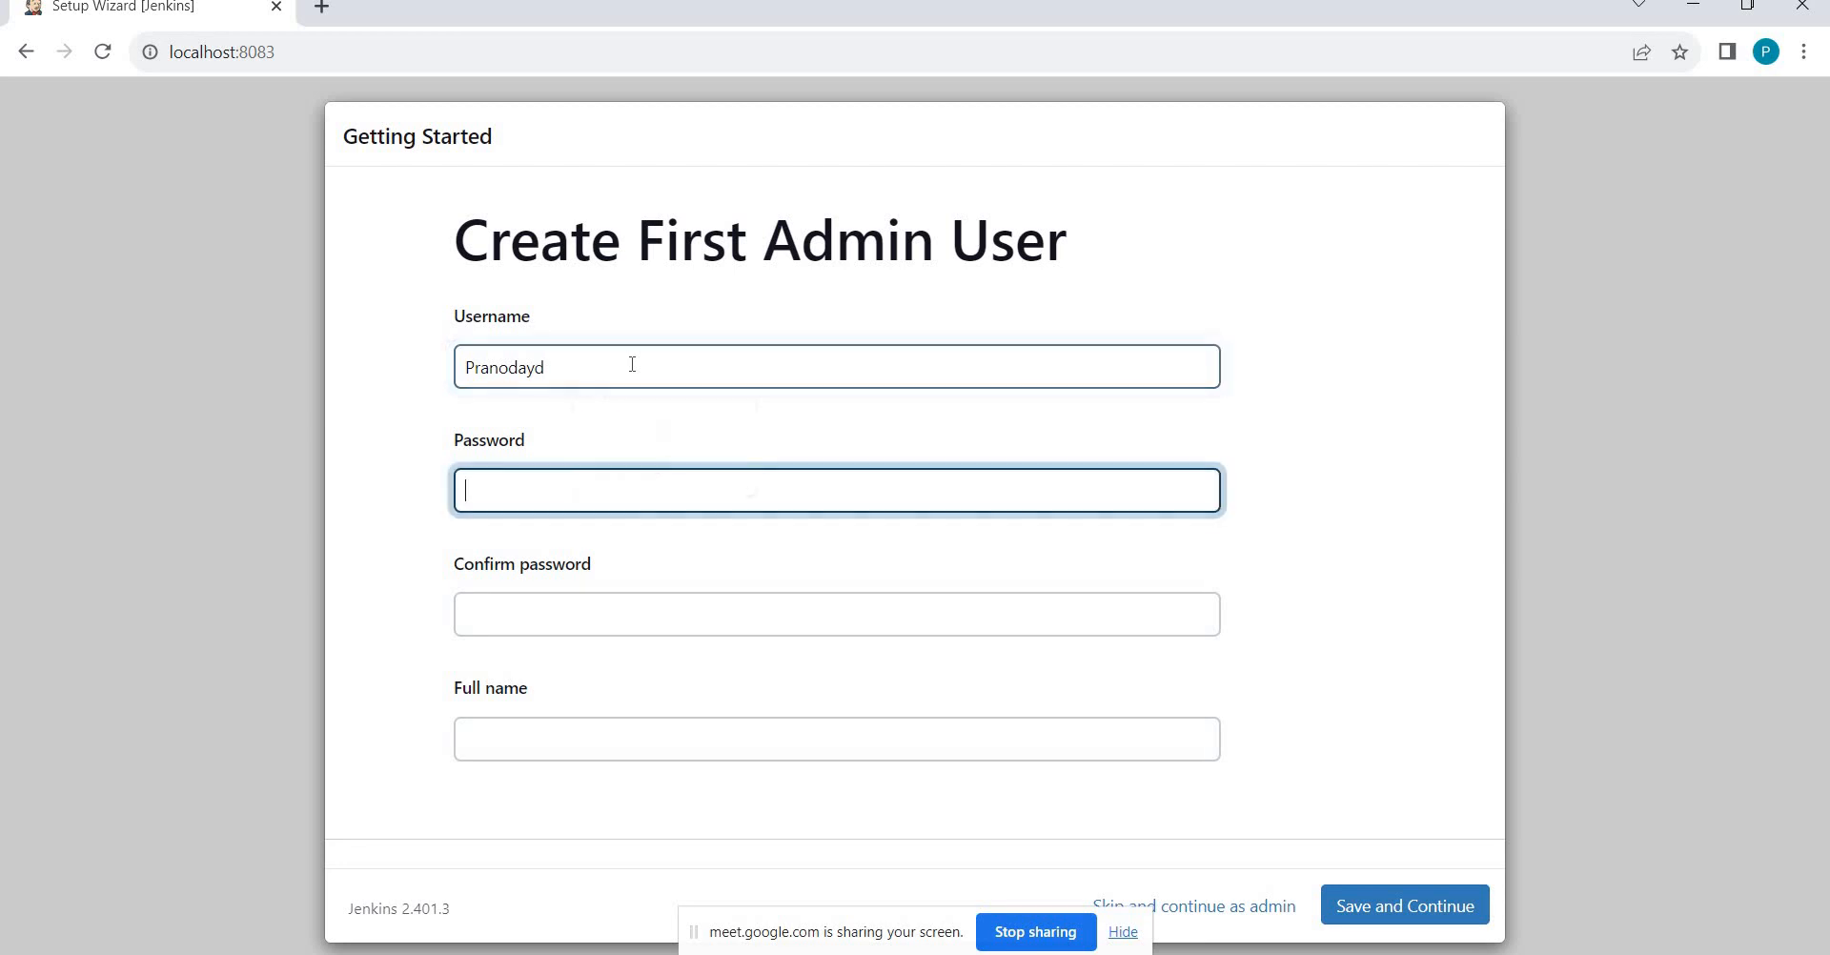
{"action": "type", "text": "••••••••••"}
{"action": "key", "text": "BackSpace"}
{"action": "key", "text": "BackSpace"}
{"action": "key", "text": "BackSpace"}
{"action": "key", "text": "BackSpace"}
{"action": "key", "text": "BackSpace"}
{"action": "key", "text": "BackSpace"}
{"action": "key", "text": "BackSpace"}
{"action": "key", "text": "BackSpace"}
{"action": "key", "text": "BackSpace"}
{"action": "key", "text": "BackSpace"}
{"action": "type", "text": "••••••••••••"}
{"action": "key", "text": "Tab"}
{"action": "type", "text": "••••••••••••"}
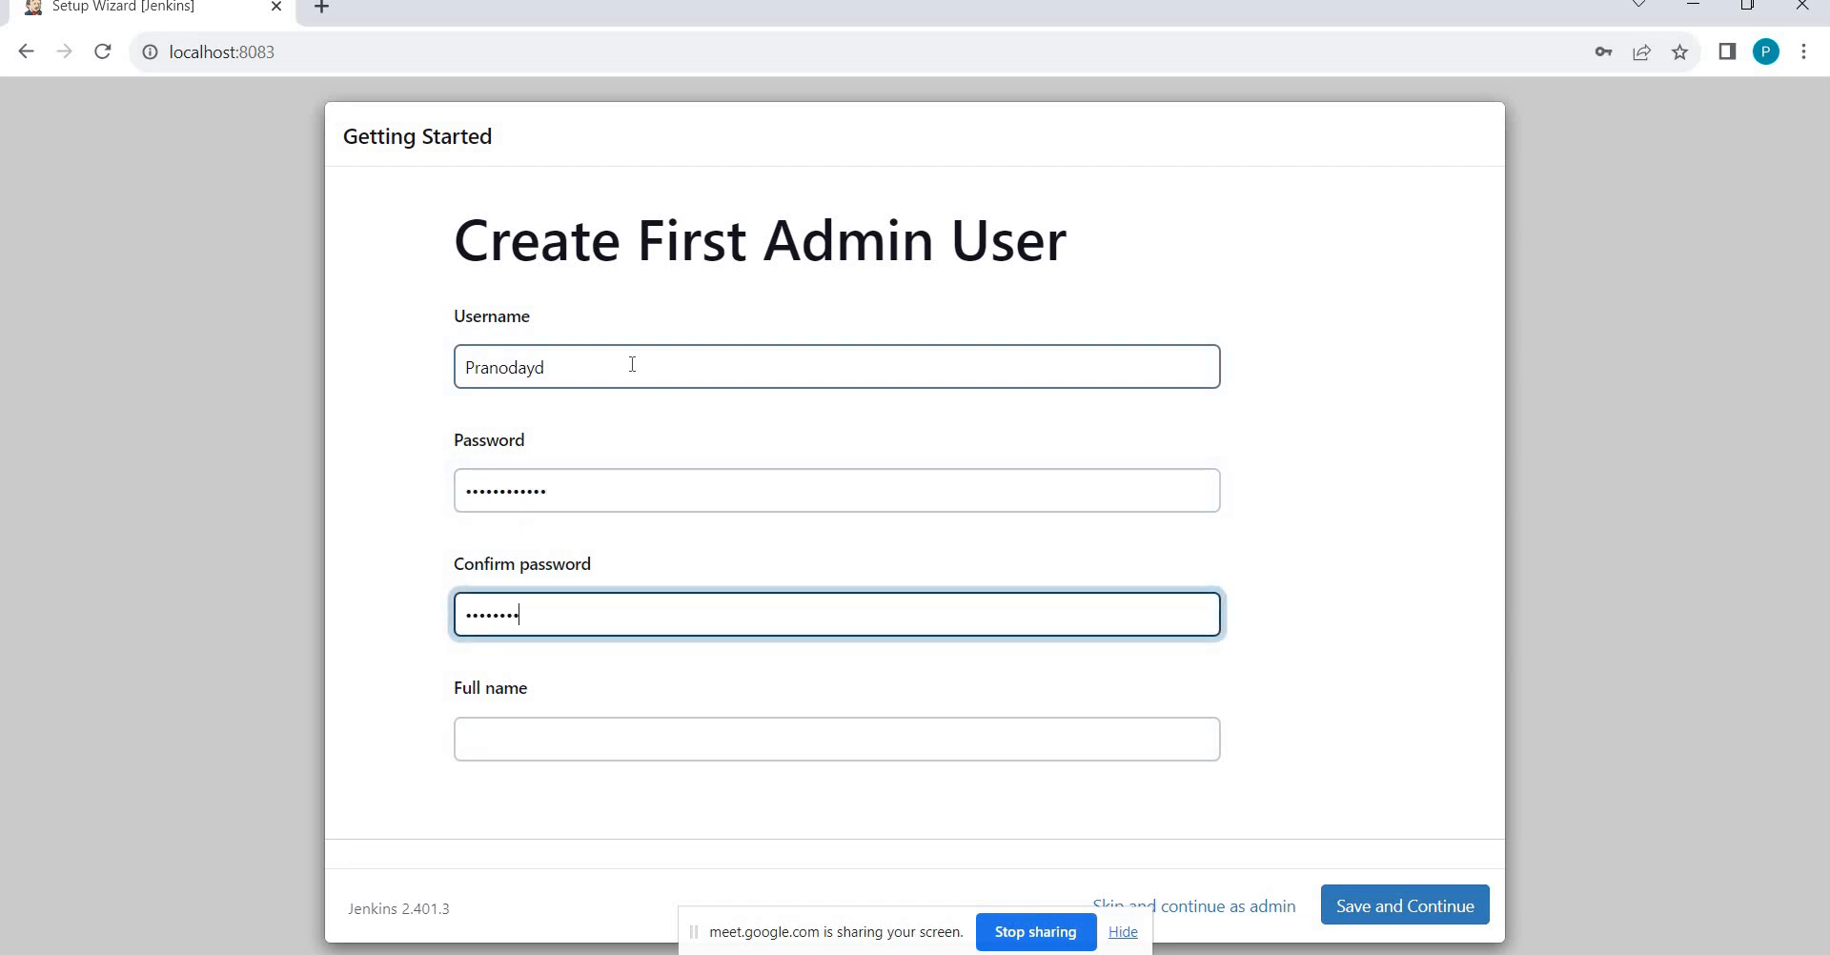
{"action": "key", "text": "Tab"}
{"action": "type", "text": "P"}
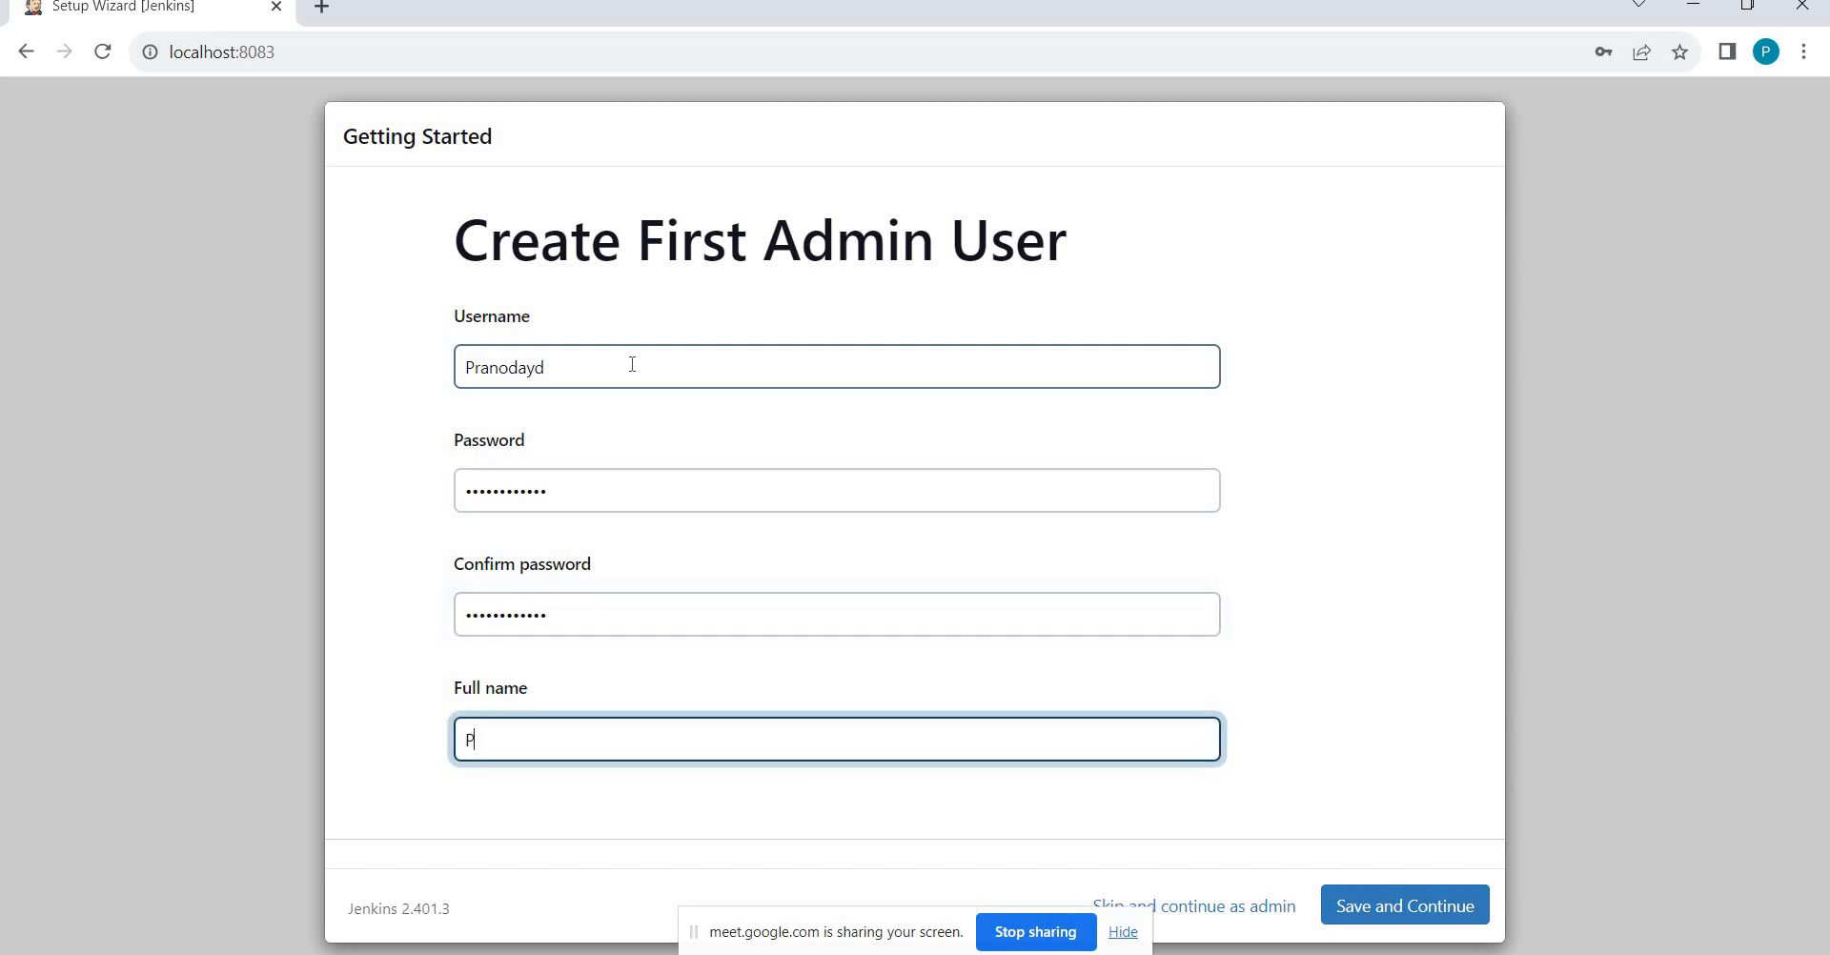
{"action": "type", "text": "ranodayDingare"}
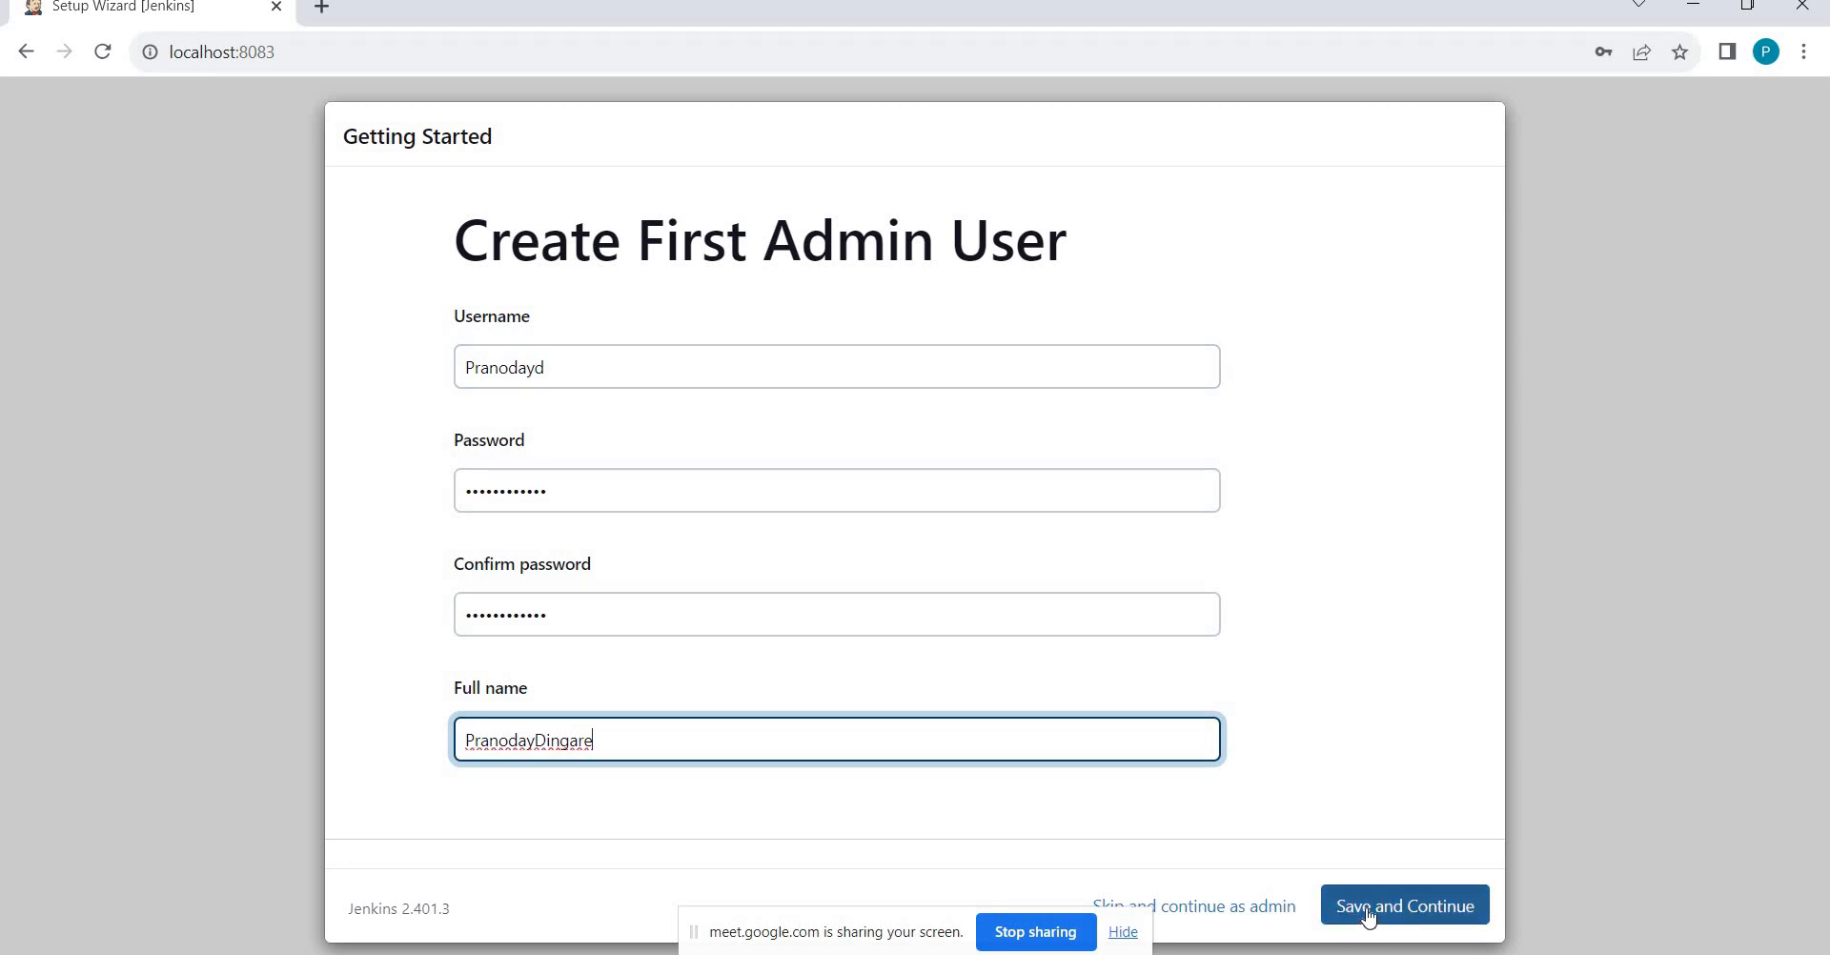
{"action": "left_click", "coordinate": [1122, 934]}
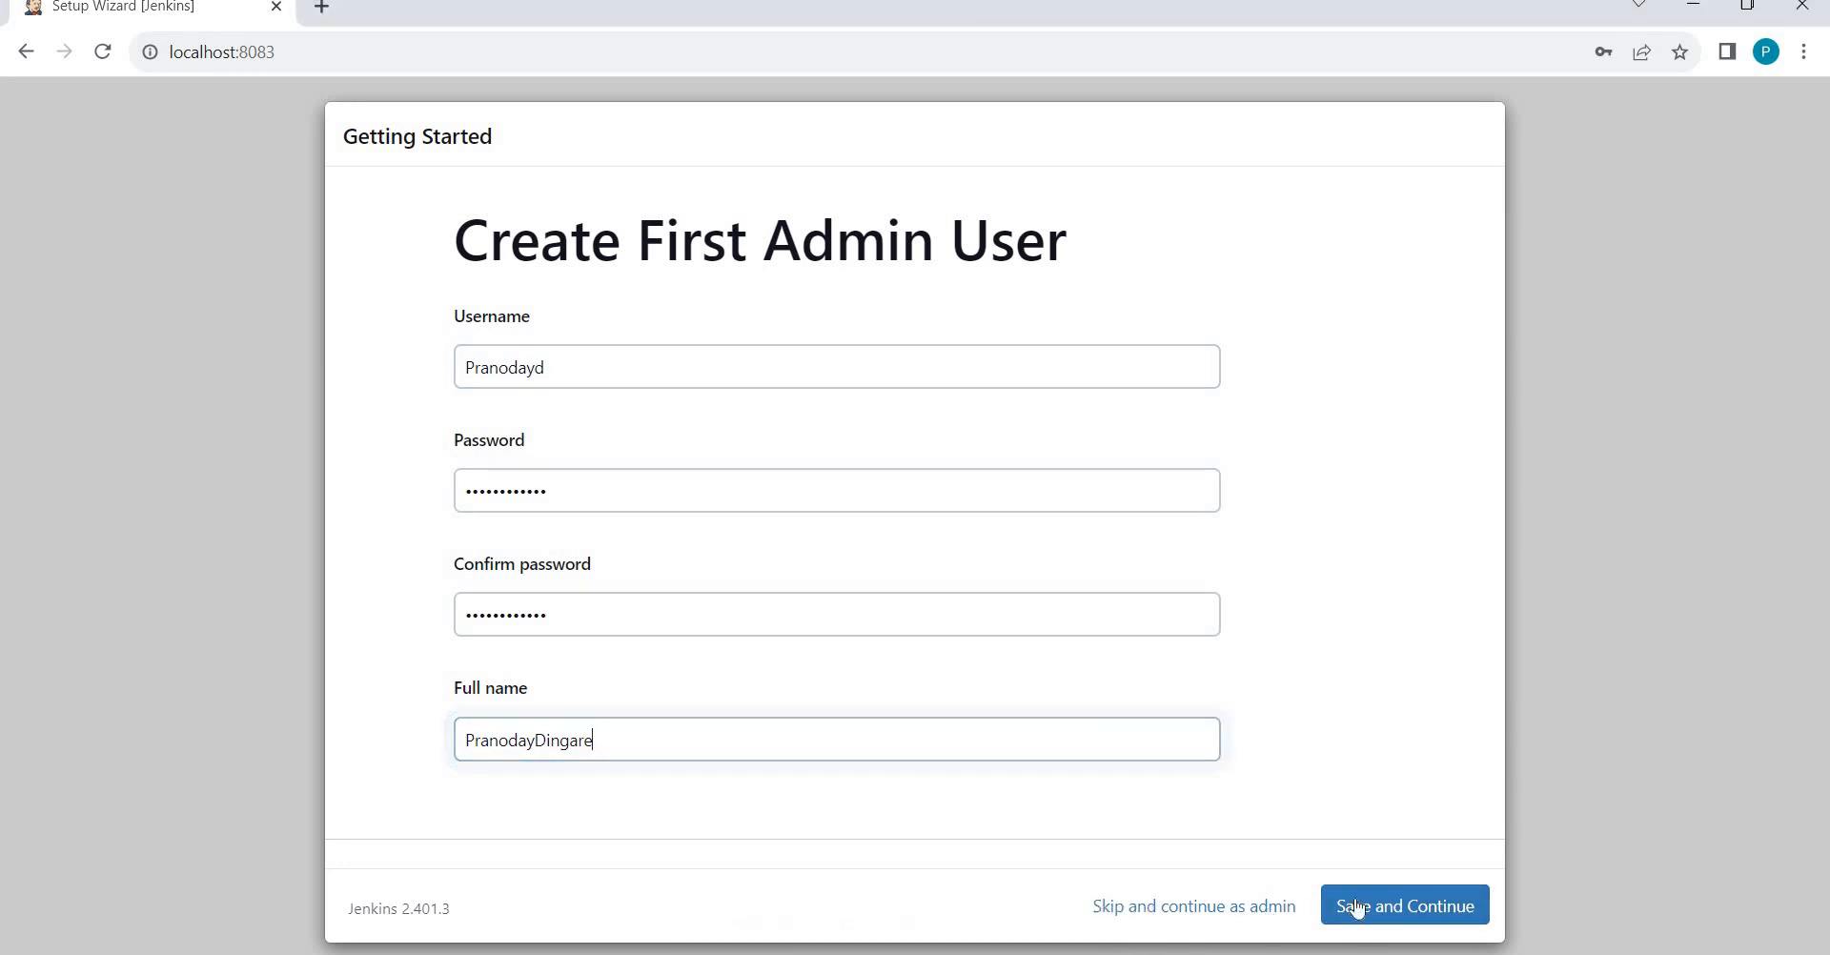
{"action": "left_click", "coordinate": [1365, 906]}
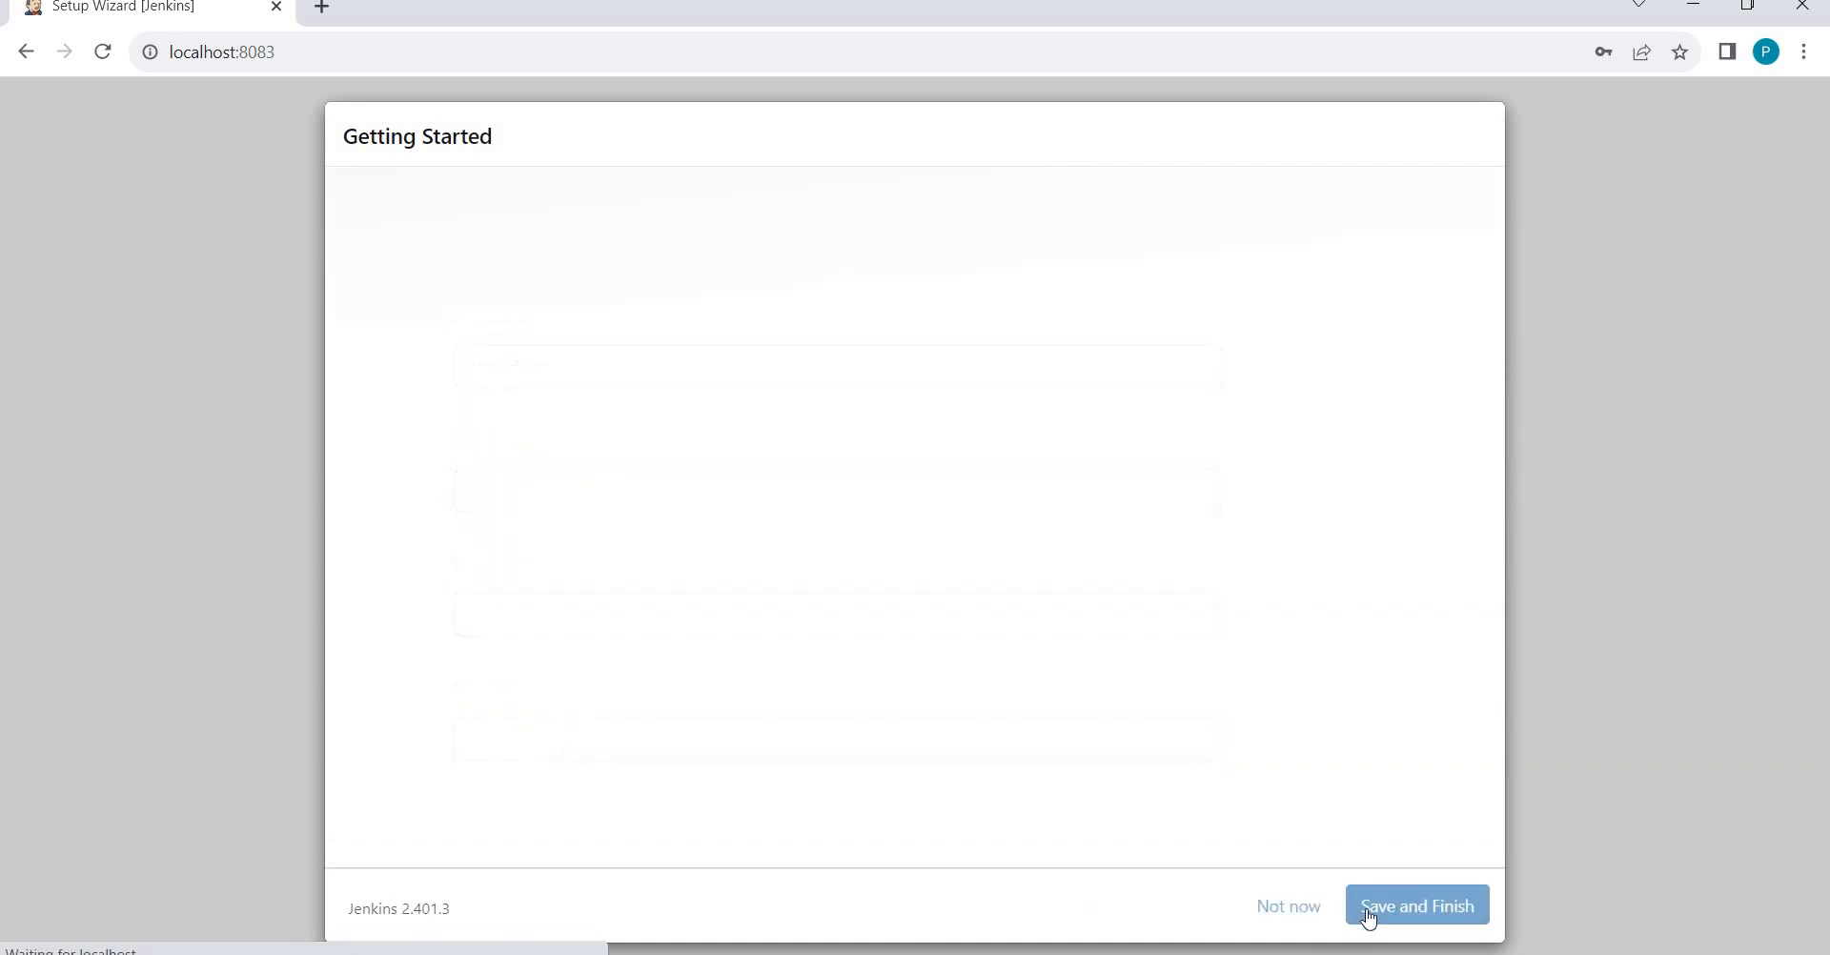
{"action": "left_click", "coordinate": [1369, 917]}
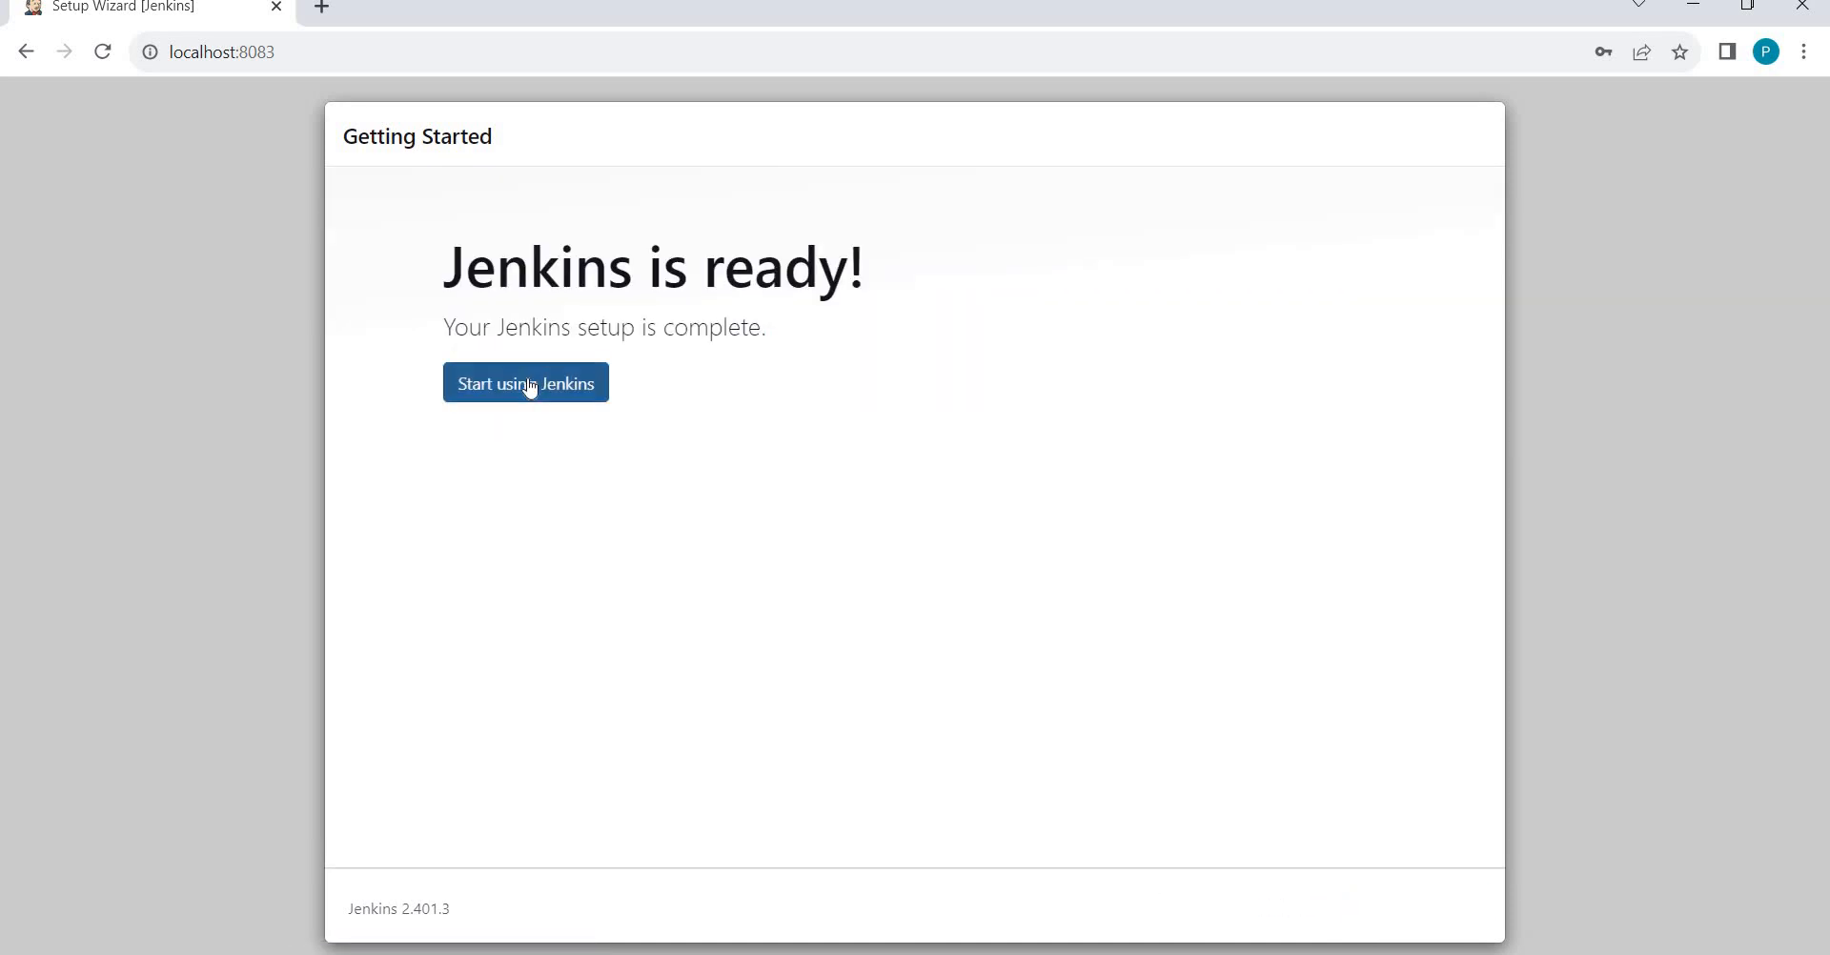
{"action": "left_click", "coordinate": [532, 385]}
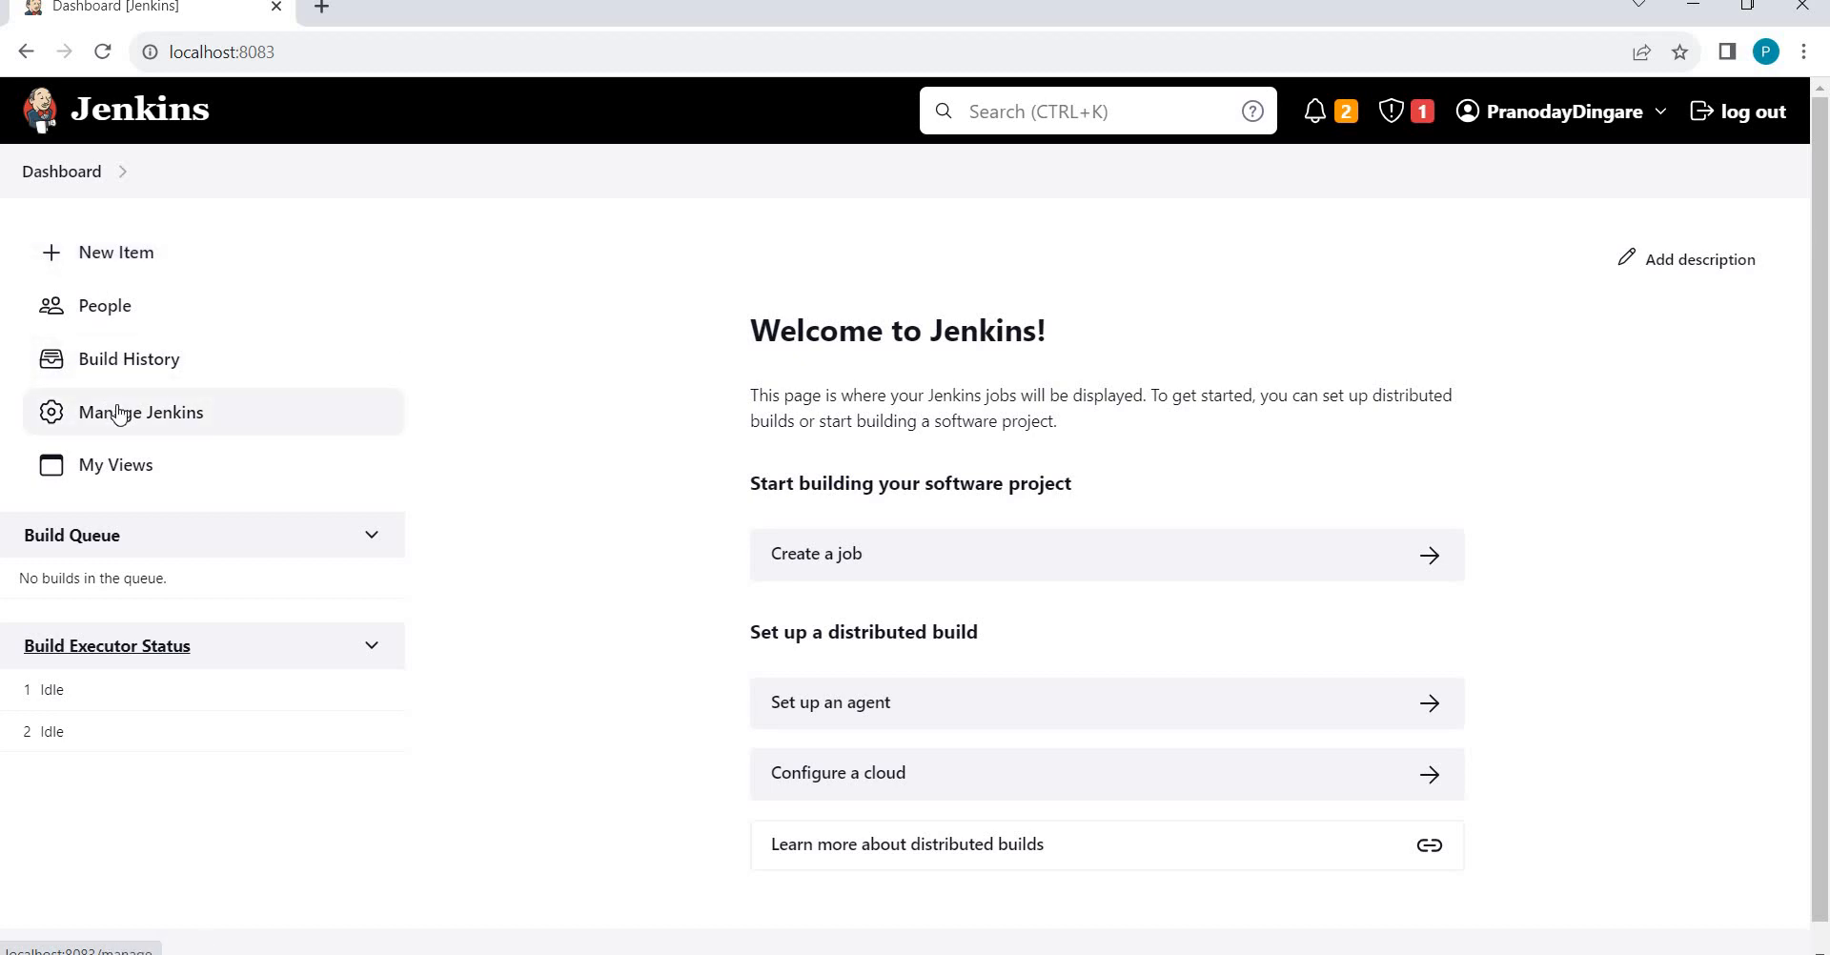
Open Manage Jenkins and scroll past the plugin dependency errors to System Configuration.
{"action": "left_click", "coordinate": [125, 274]}
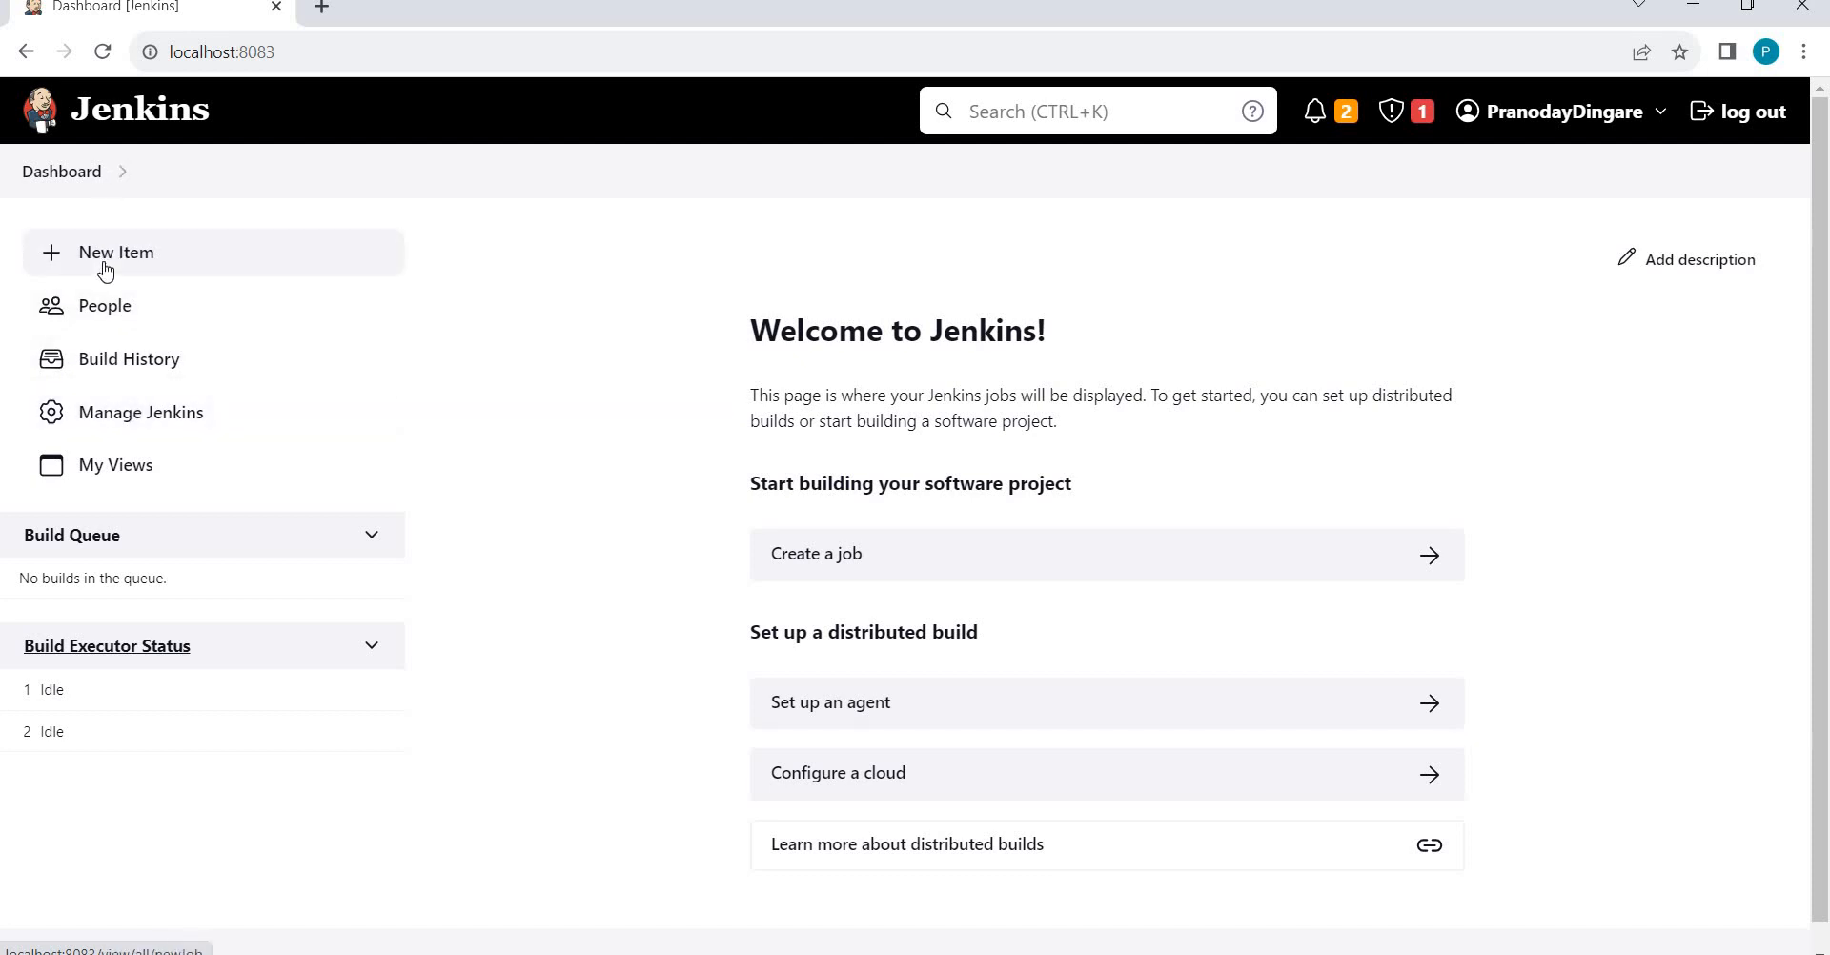
{"action": "left_click", "coordinate": [132, 417]}
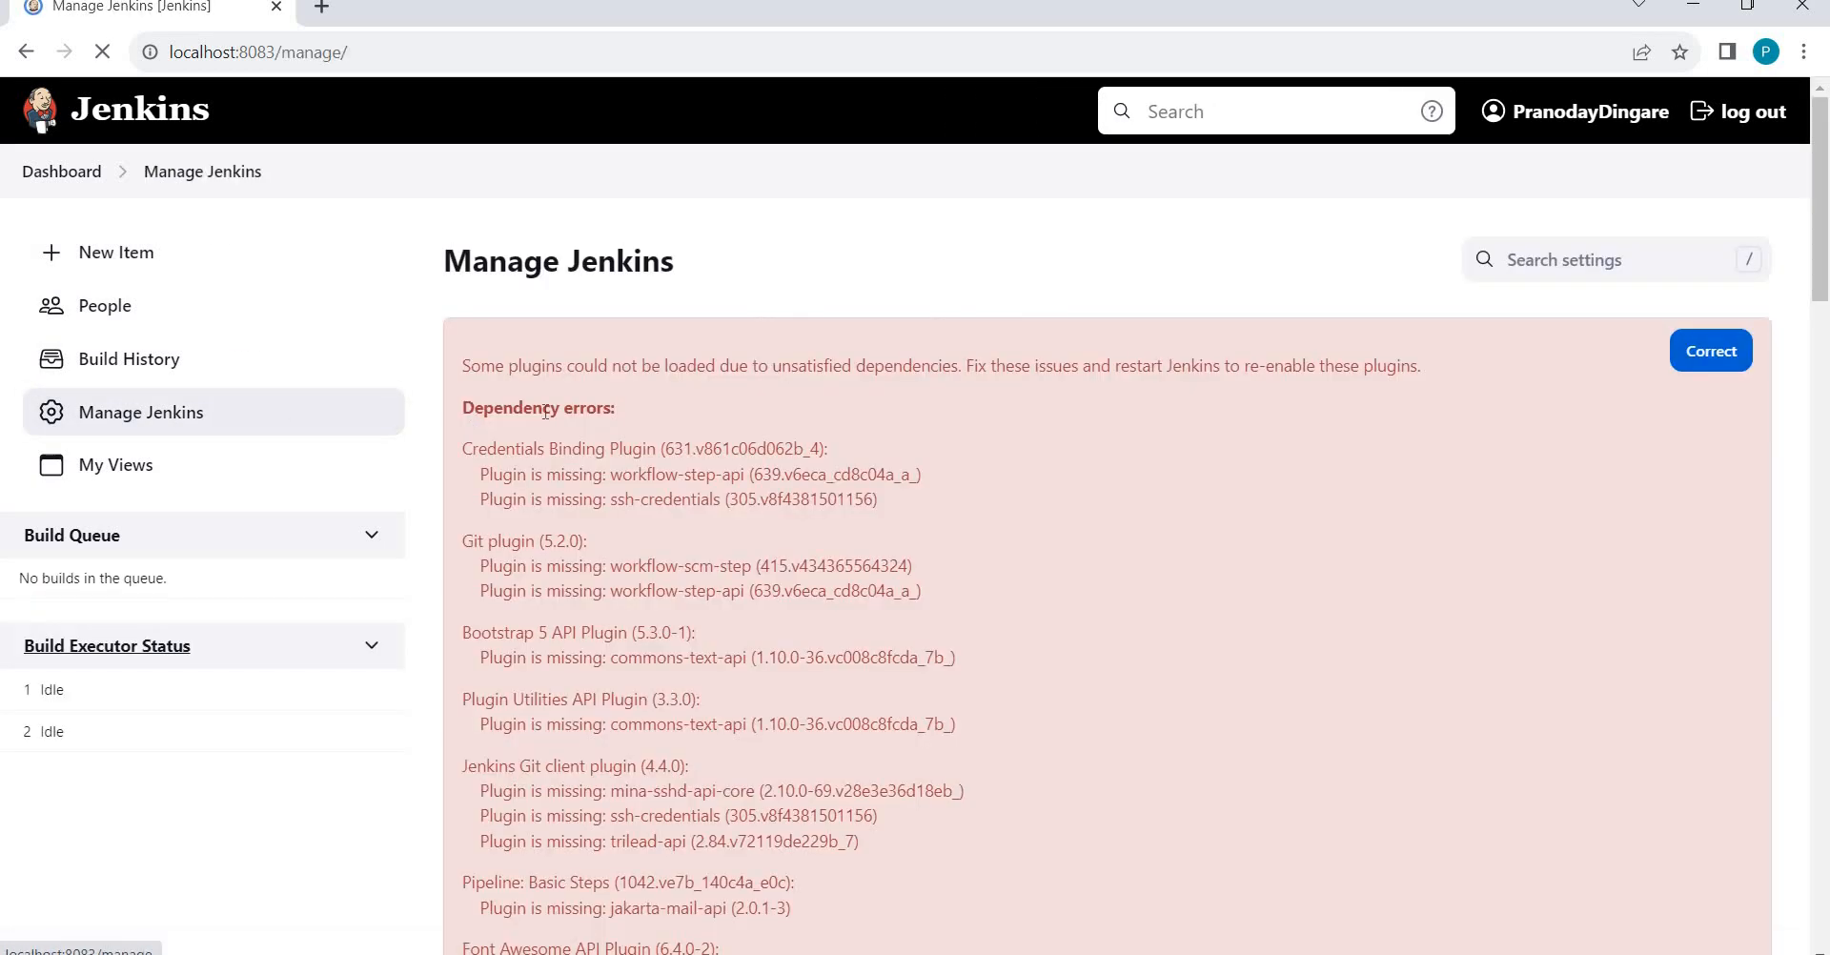
{"action": "scroll", "coordinate": [651, 401], "scroll_direction": "down", "scroll_amount": 1}
{"action": "scroll", "coordinate": [651, 401], "scroll_direction": "down", "scroll_amount": 20}
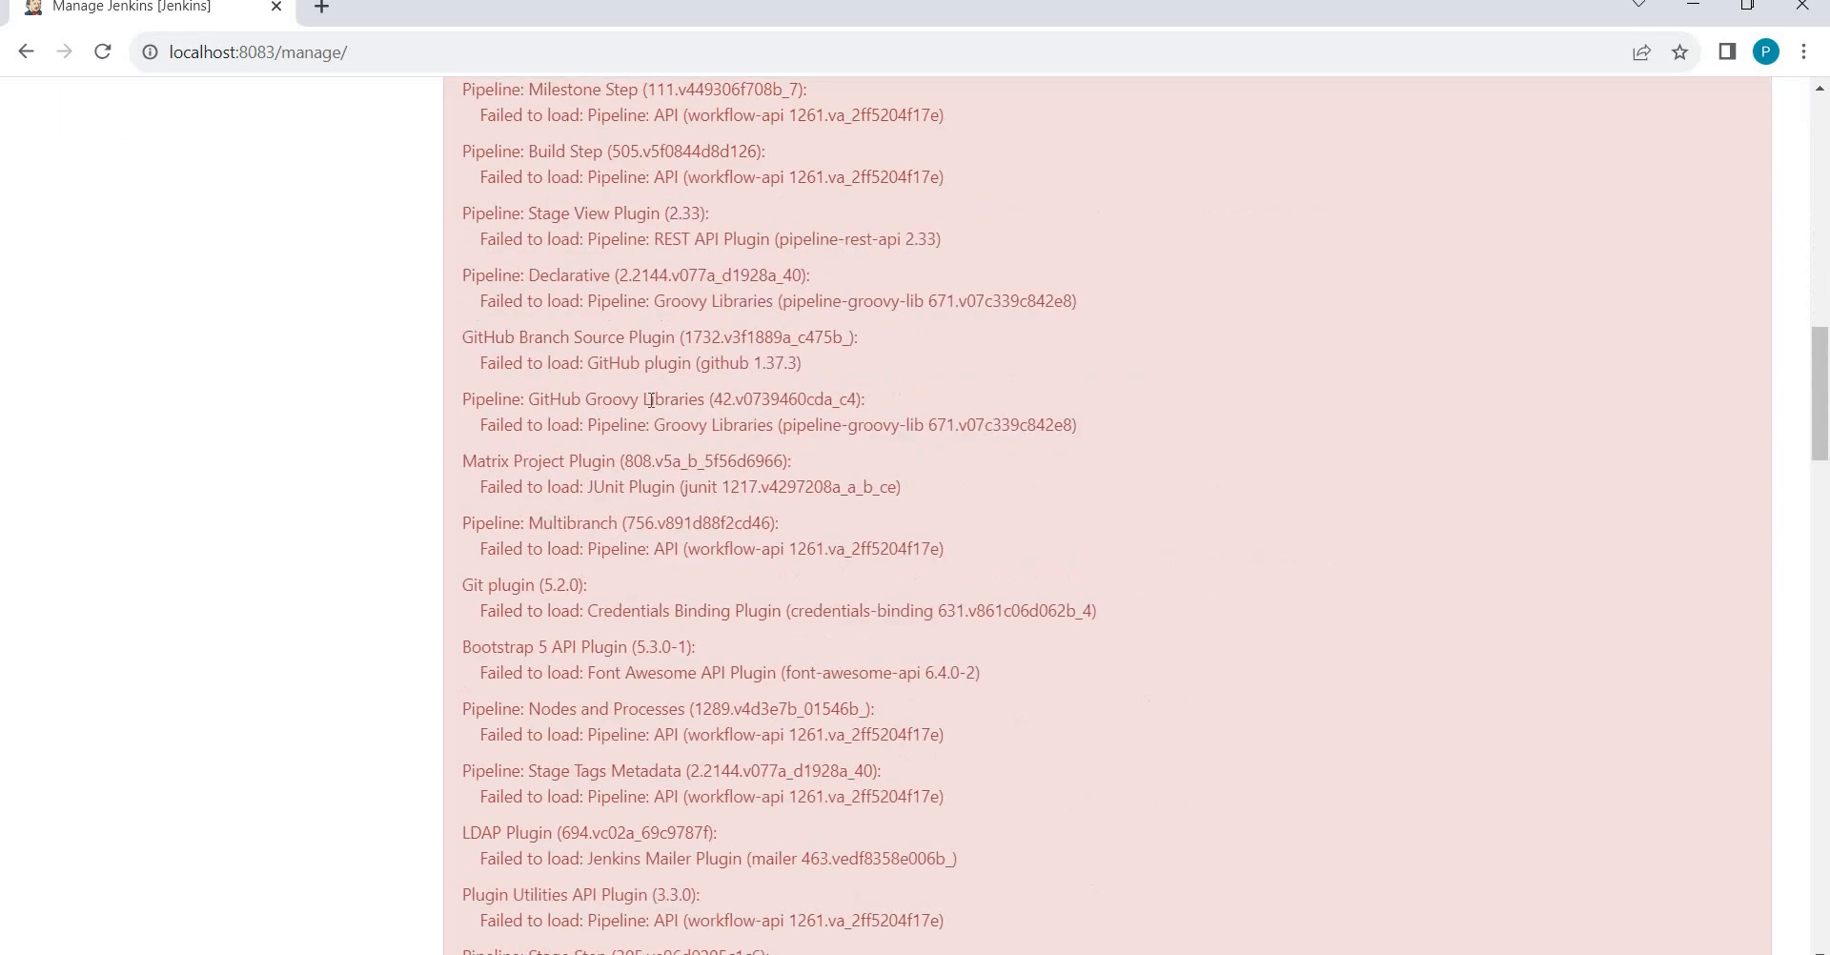
{"action": "scroll", "coordinate": [654, 407], "scroll_direction": "down", "scroll_amount": 3}
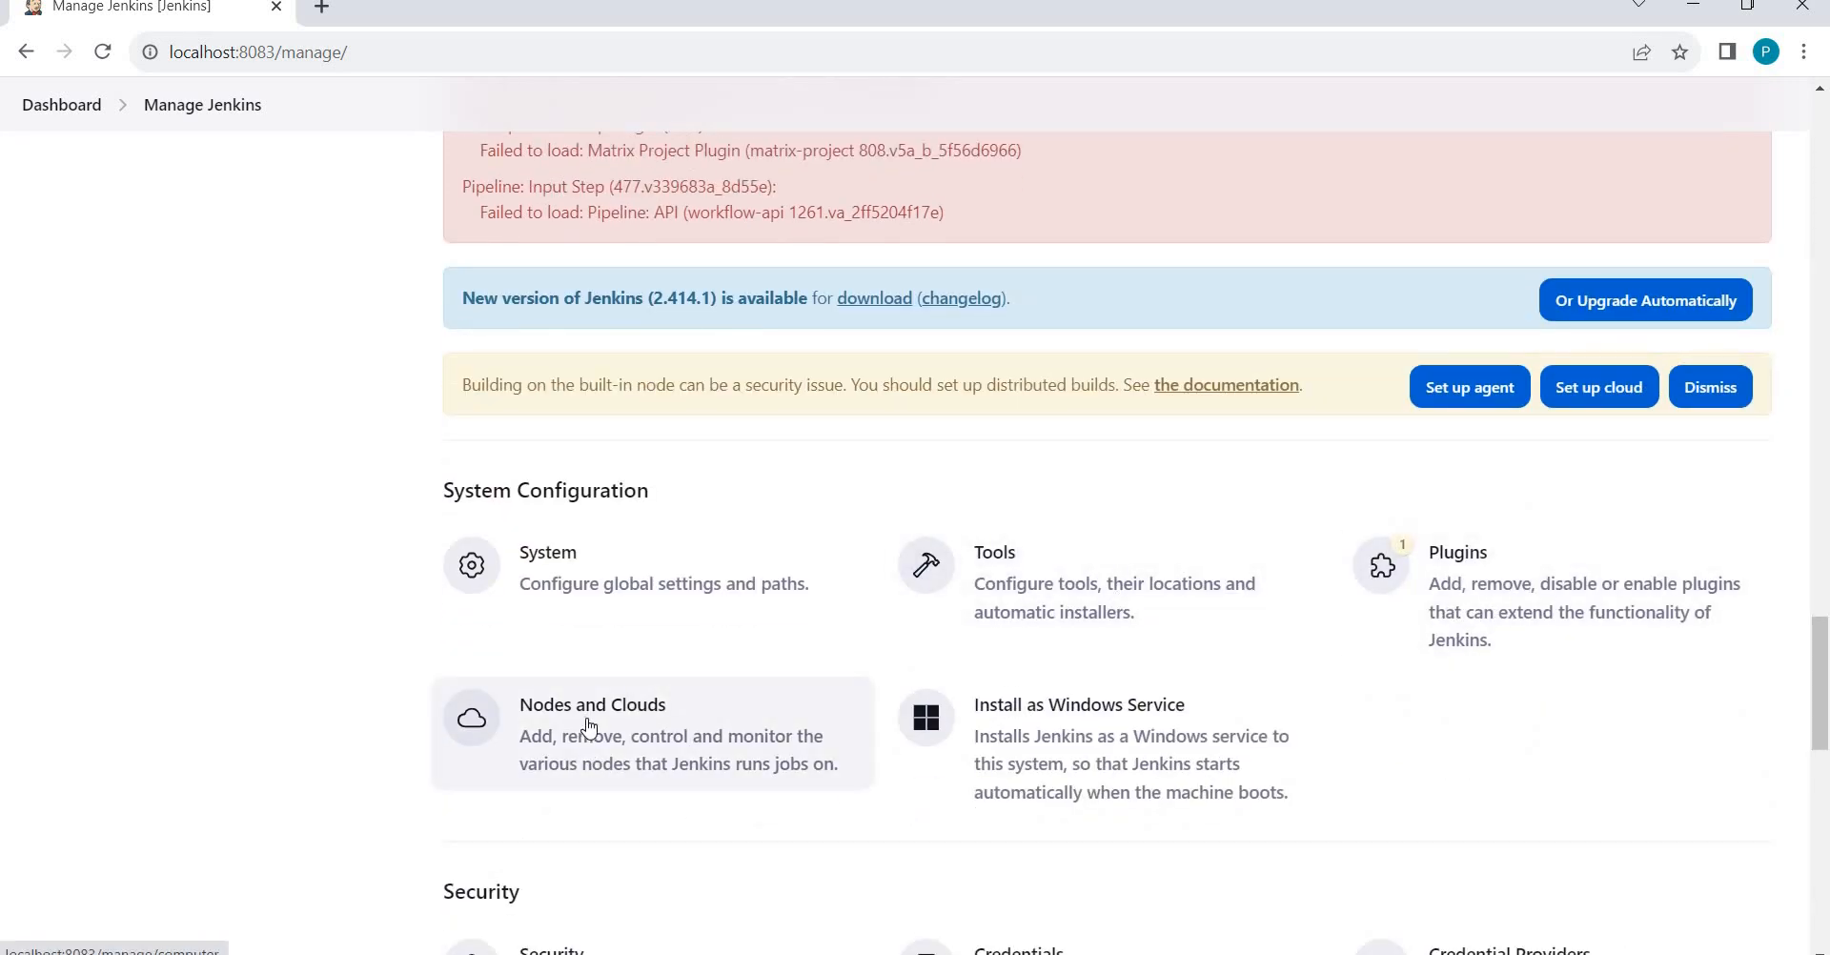
Open Install as Windows Service, select the installation directory path, and switch to Services.
{"action": "left_click", "coordinate": [1117, 736]}
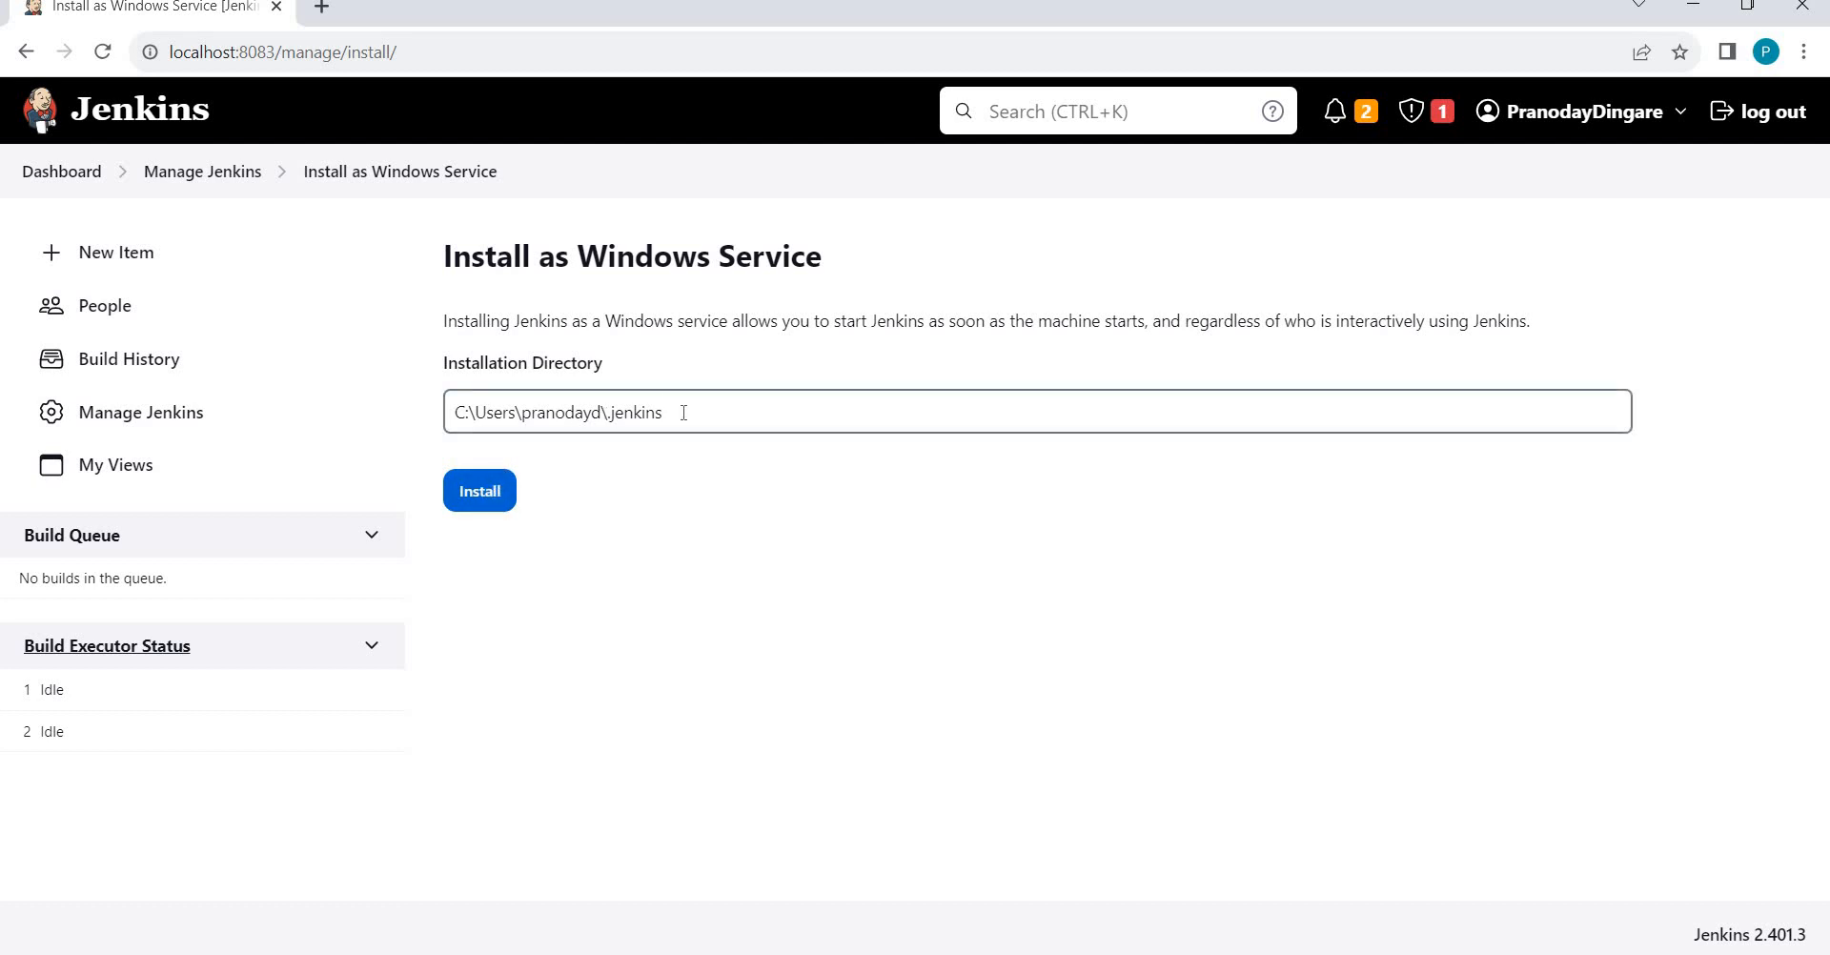
{"action": "left_click_drag", "start_coordinate": [683, 412], "coordinate": [412, 430]}
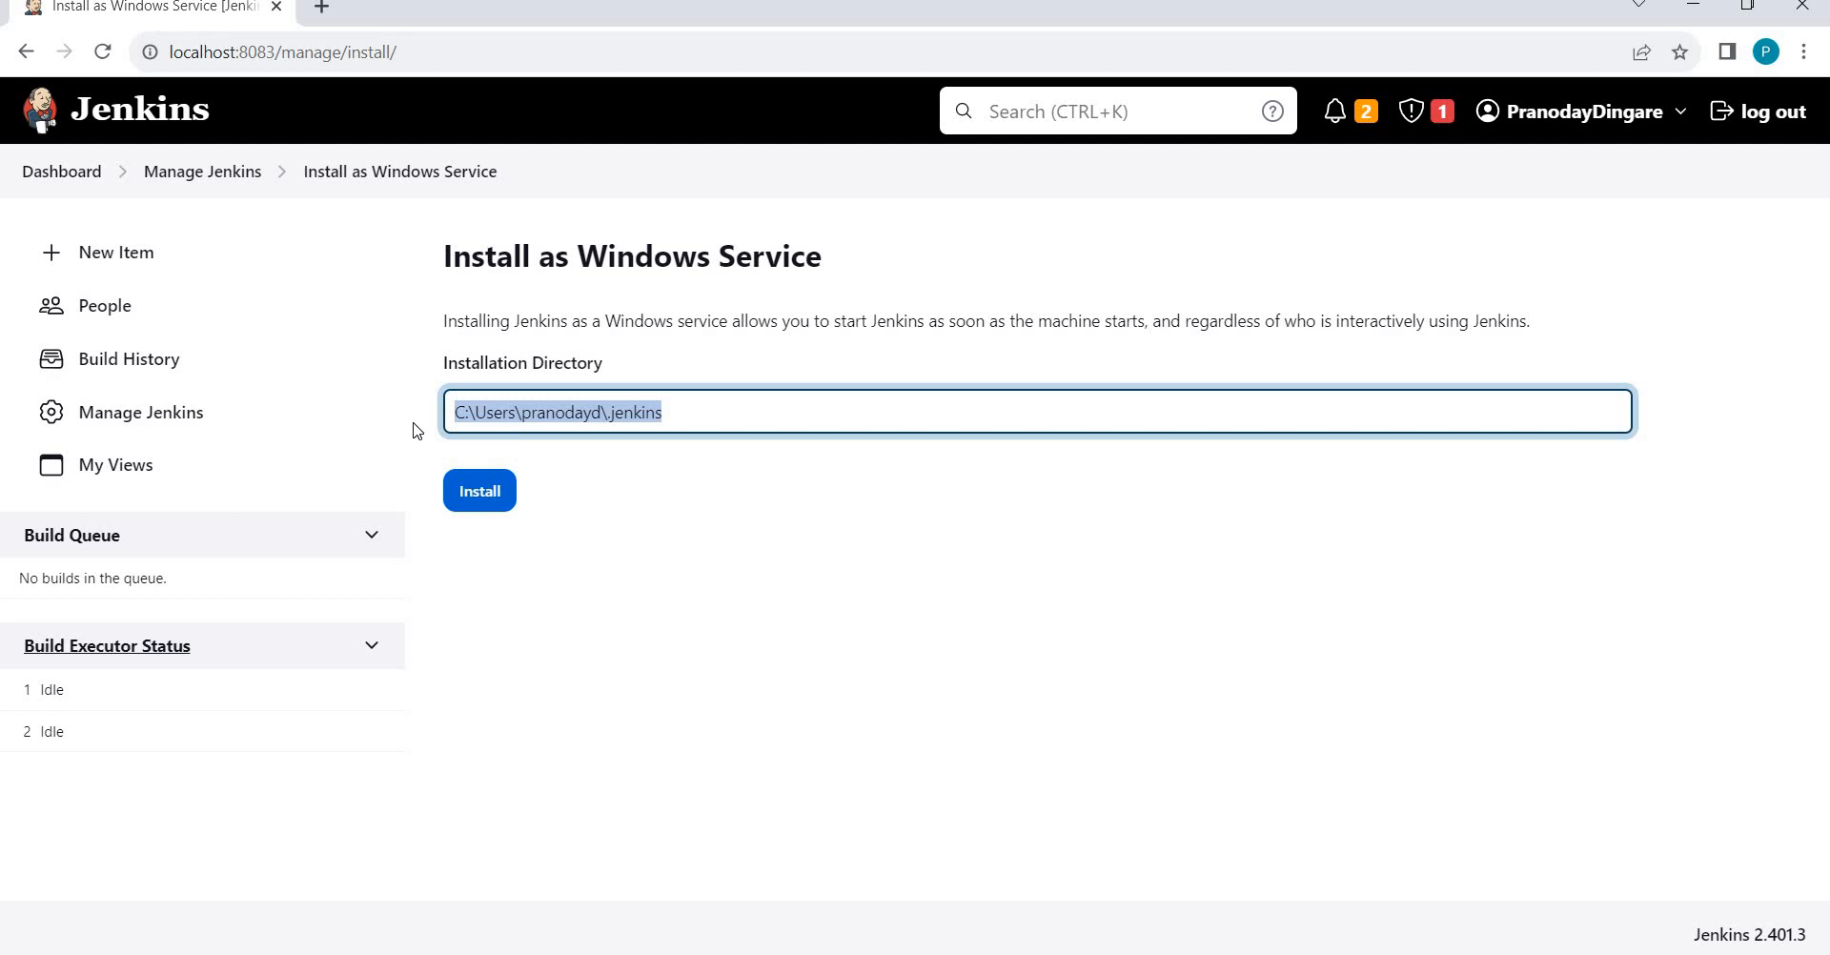
{"action": "key", "text": "alt+Tab"}
{"action": "key", "text": "alt+Tab"}
{"action": "key", "text": "alt+Tab"}
{"action": "key", "text": "alt+Tab"}
{"action": "key", "text": "alt+Tab"}
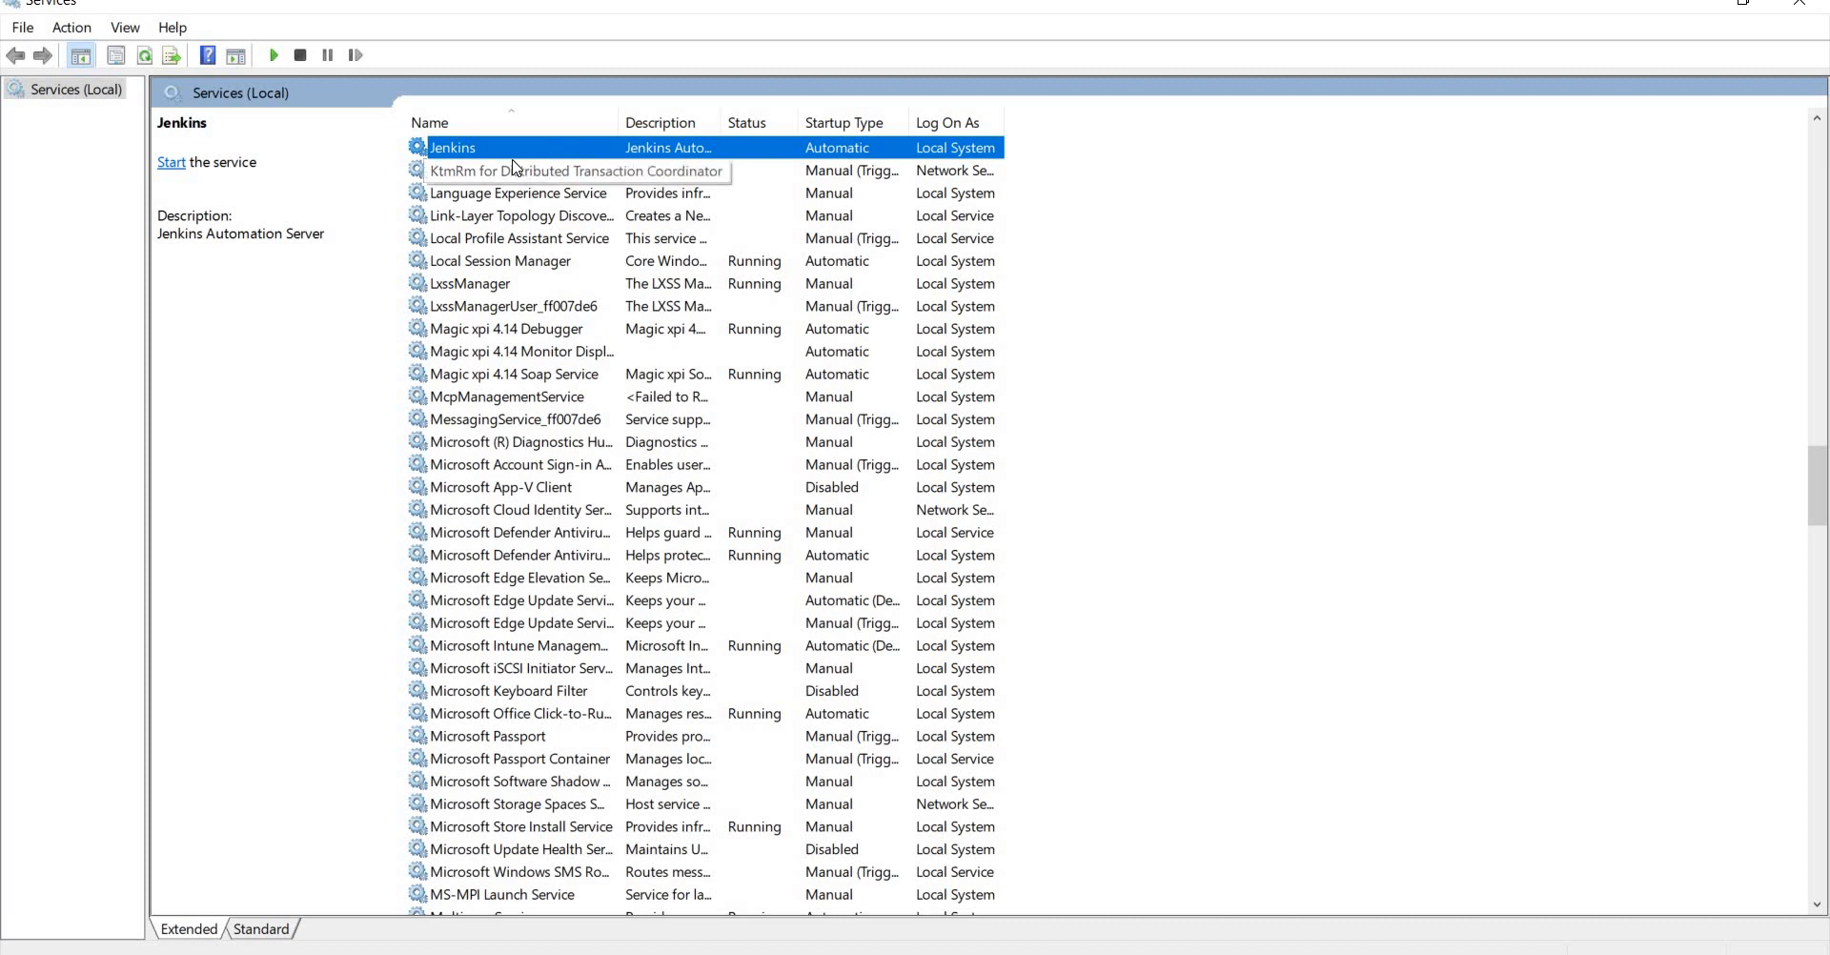
{"action": "key", "text": "alt+Tab"}
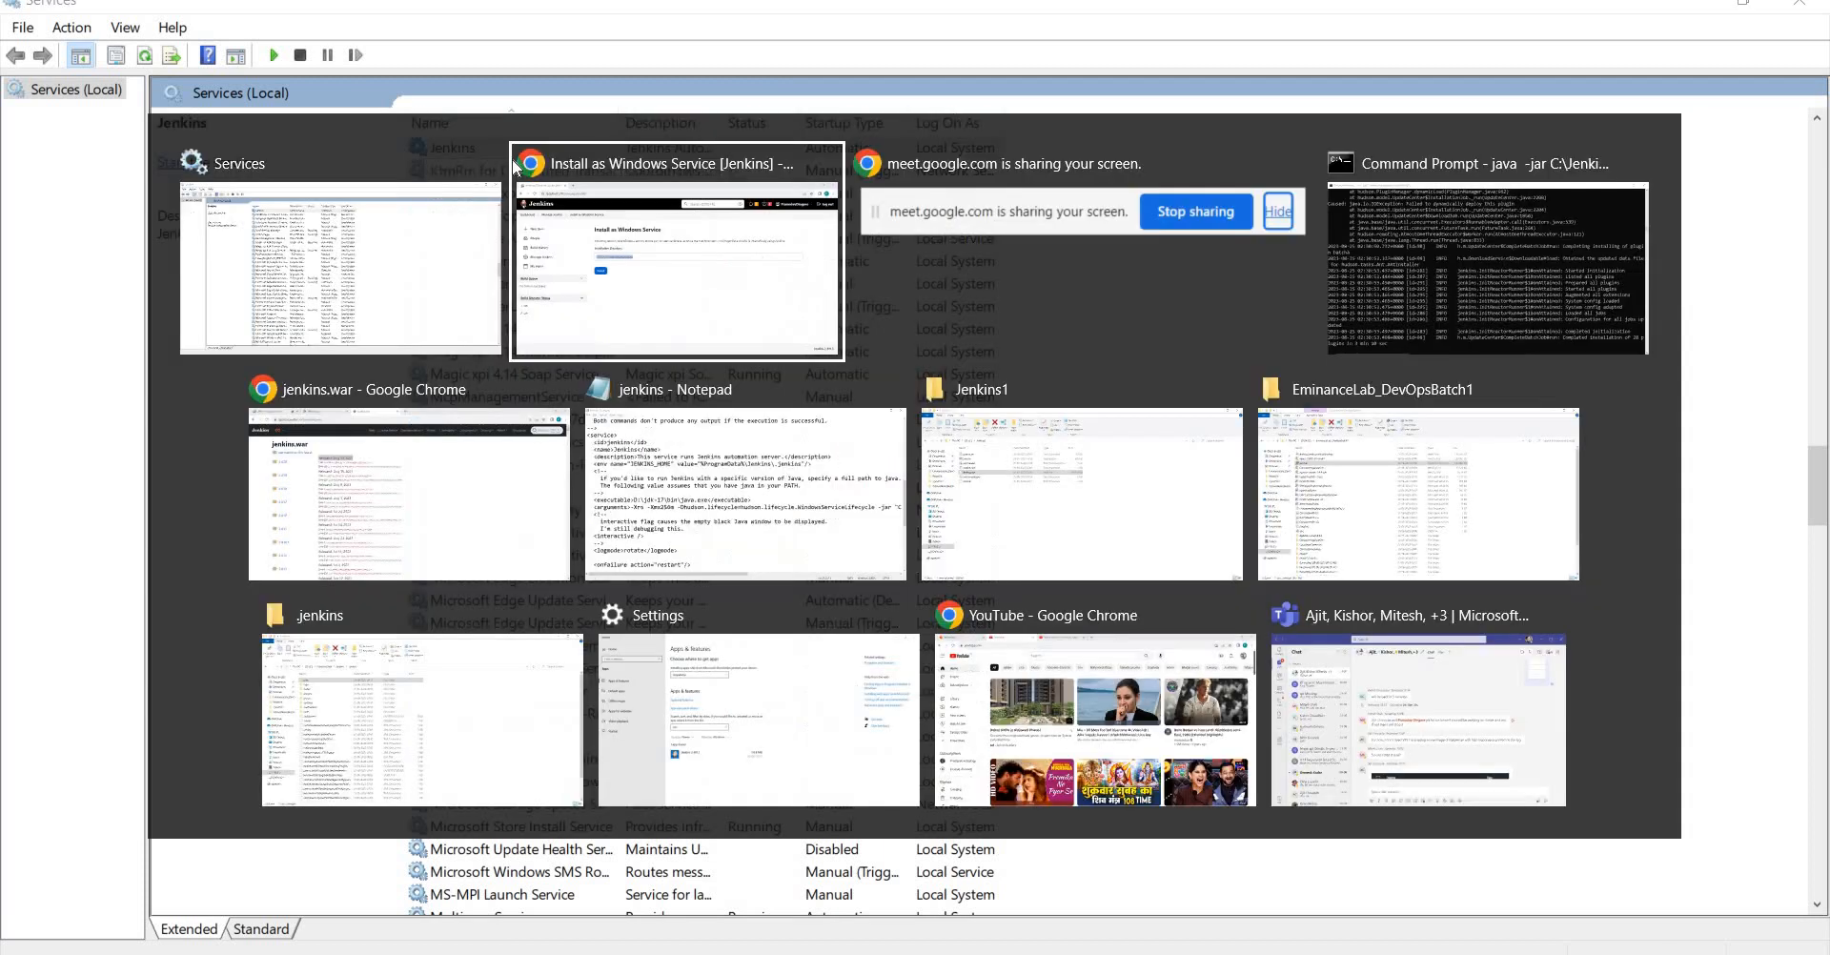
{"action": "key", "text": "alt+Tab"}
{"action": "key", "text": "alt+Tab"}
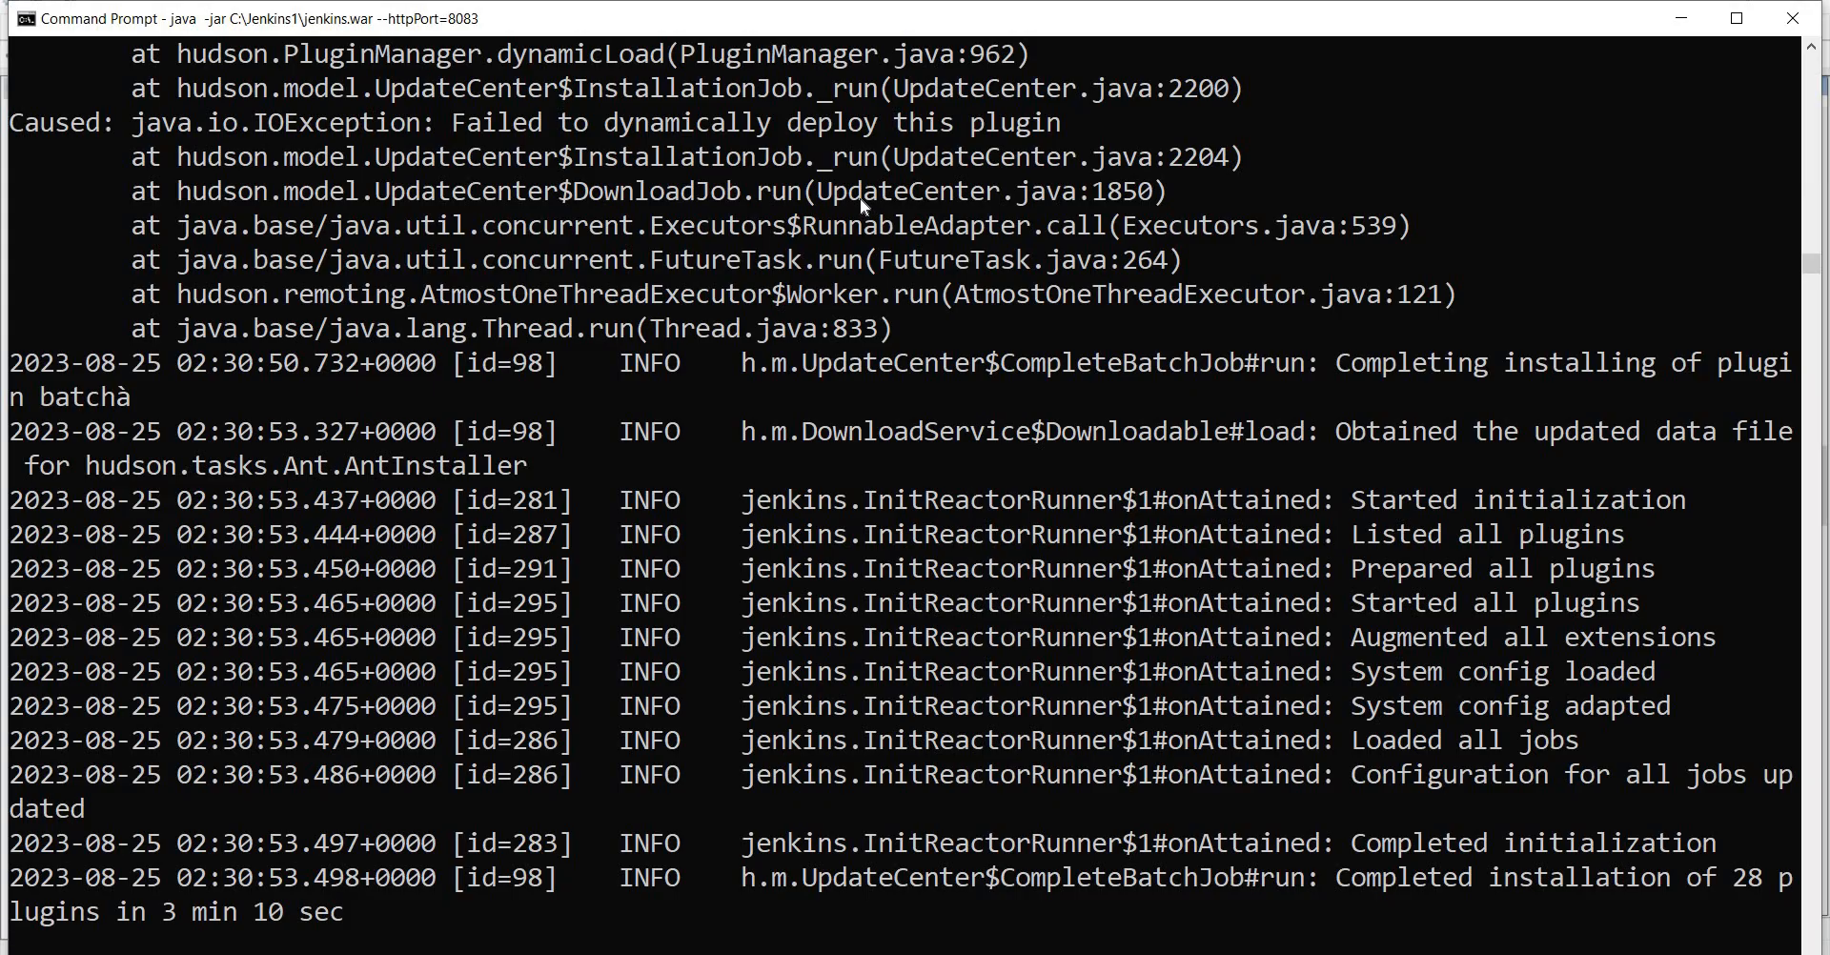
{"action": "key", "text": "alt+Tab"}
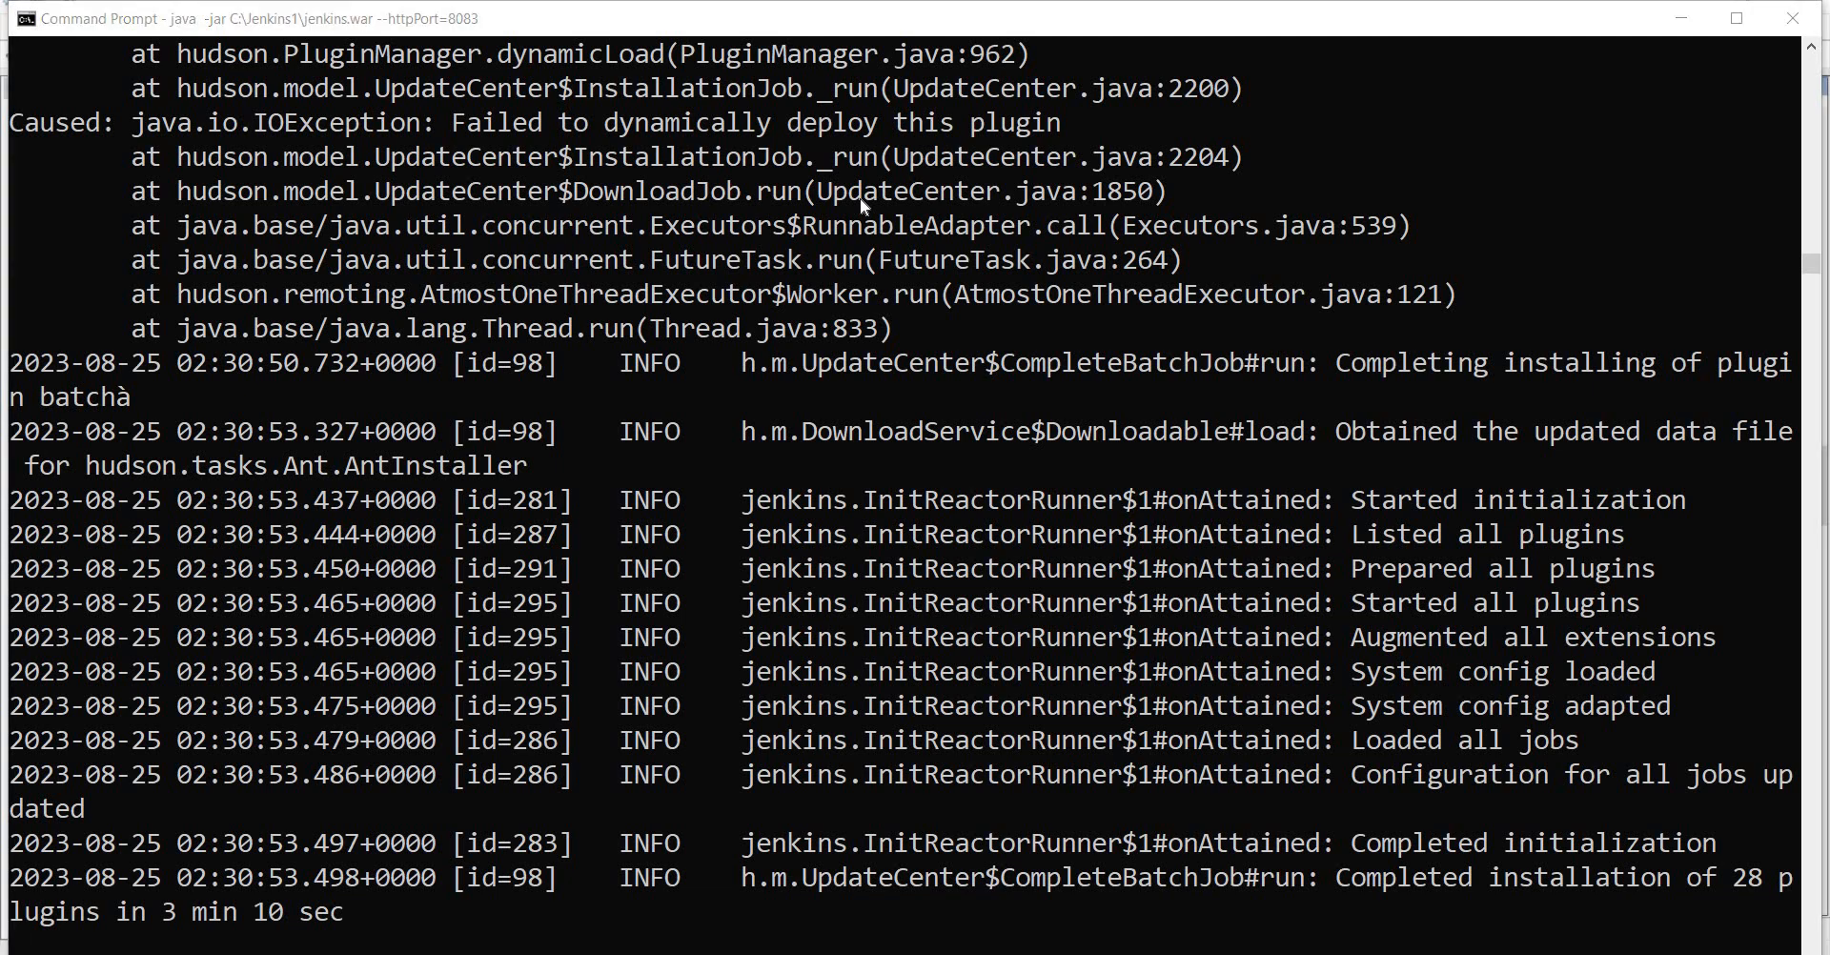
{"action": "left_click", "coordinate": [864, 207]}
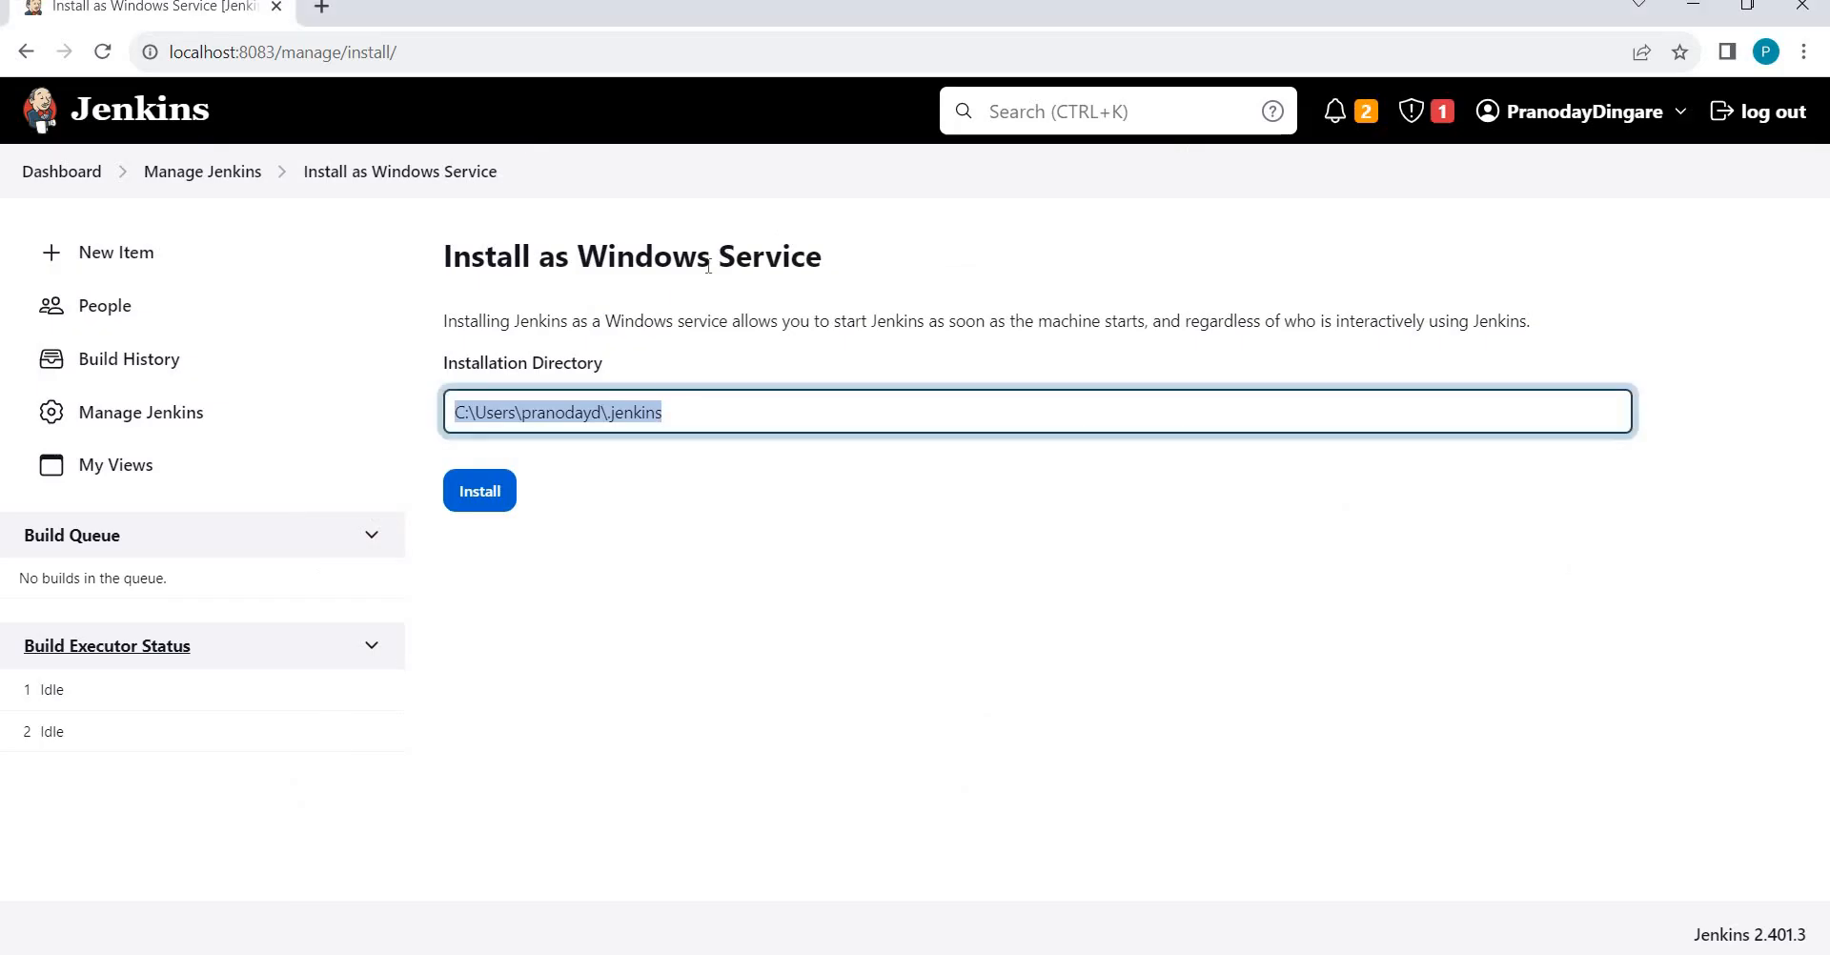
{"action": "key", "text": "alt+Tab"}
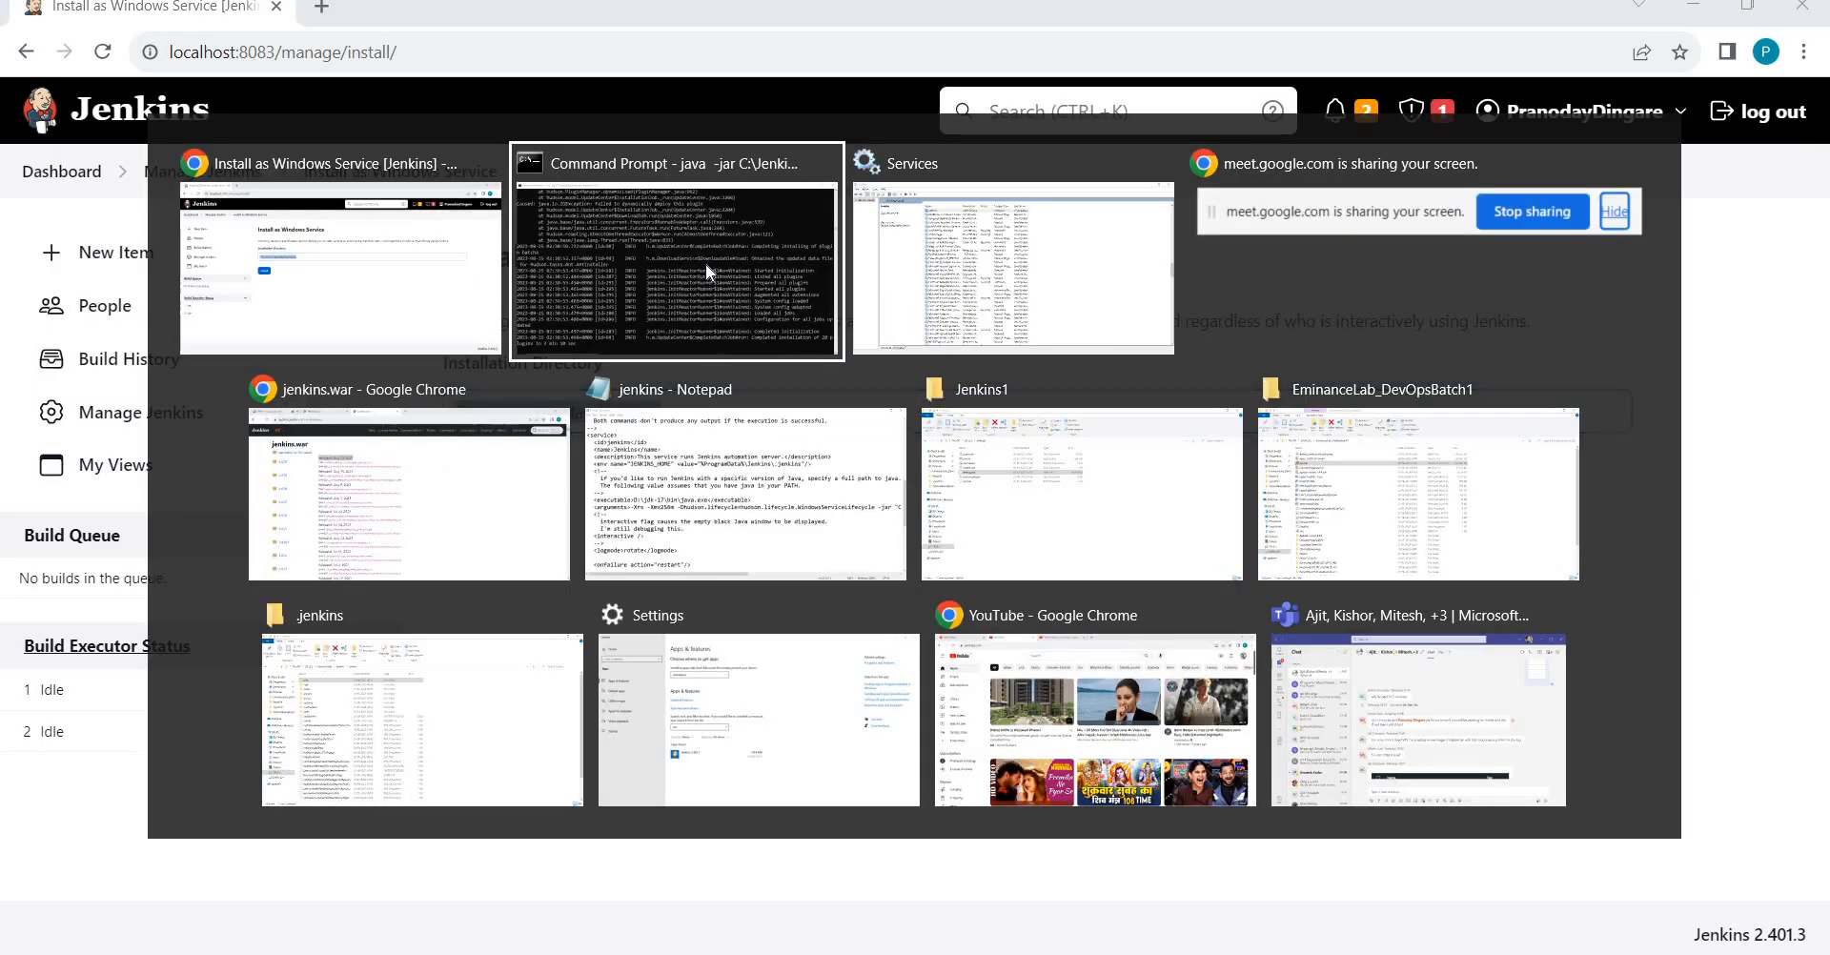
{"action": "key", "text": "alt+shift+Tab"}
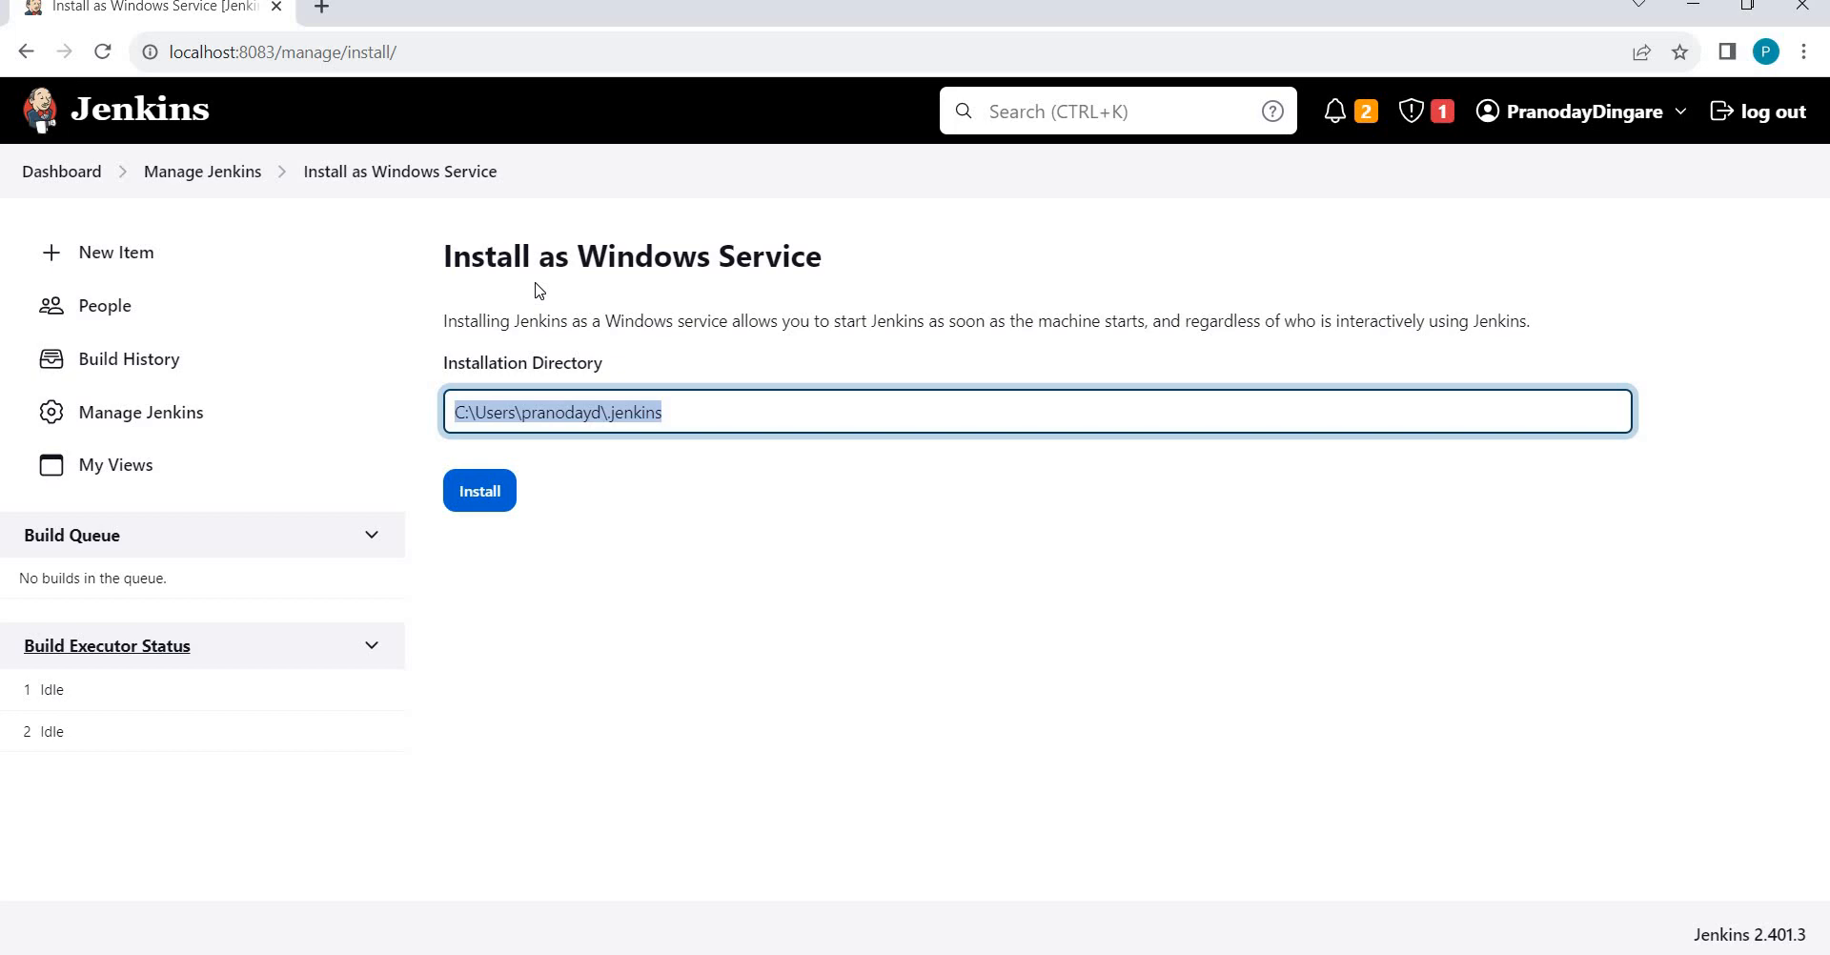
{"action": "key", "text": "alt+Tab"}
{"action": "left_click", "coordinate": [716, 313]}
{"action": "key", "text": "alt+Tab"}
{"action": "key", "text": "Tab"}
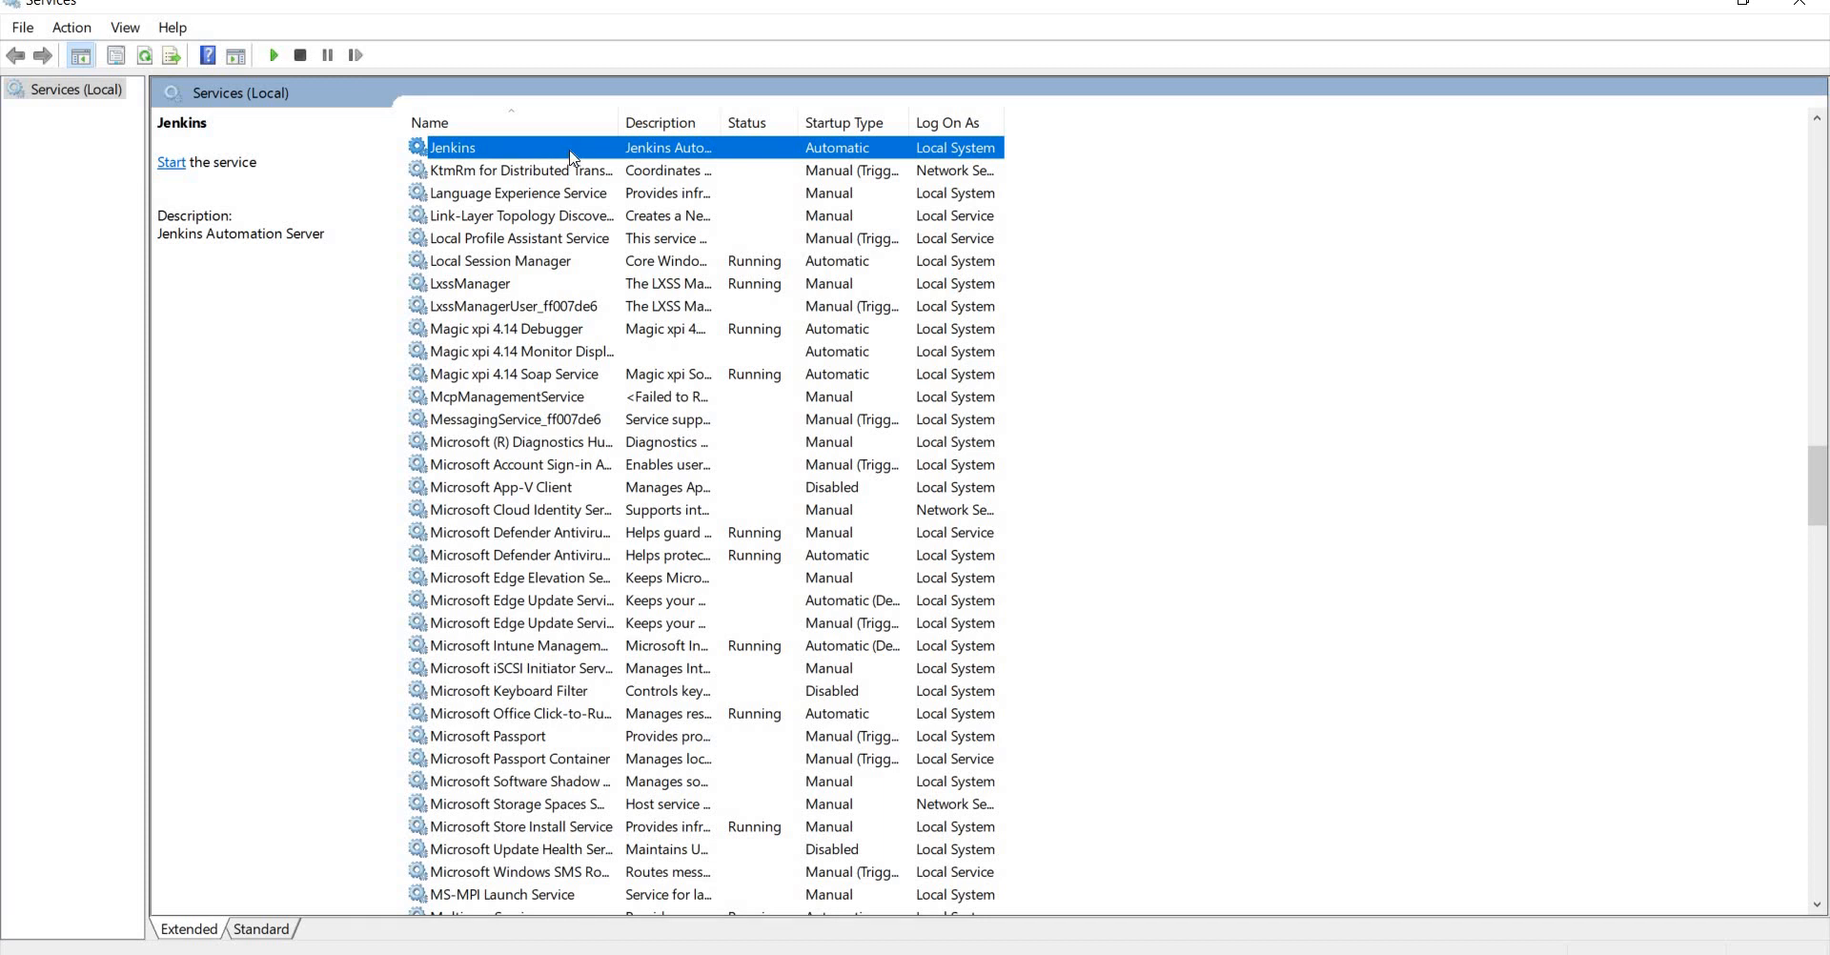
View the Jenkins service's Properties, cancel without changes, and return to the Chrome install page.
{"action": "right_click", "coordinate": [570, 158]}
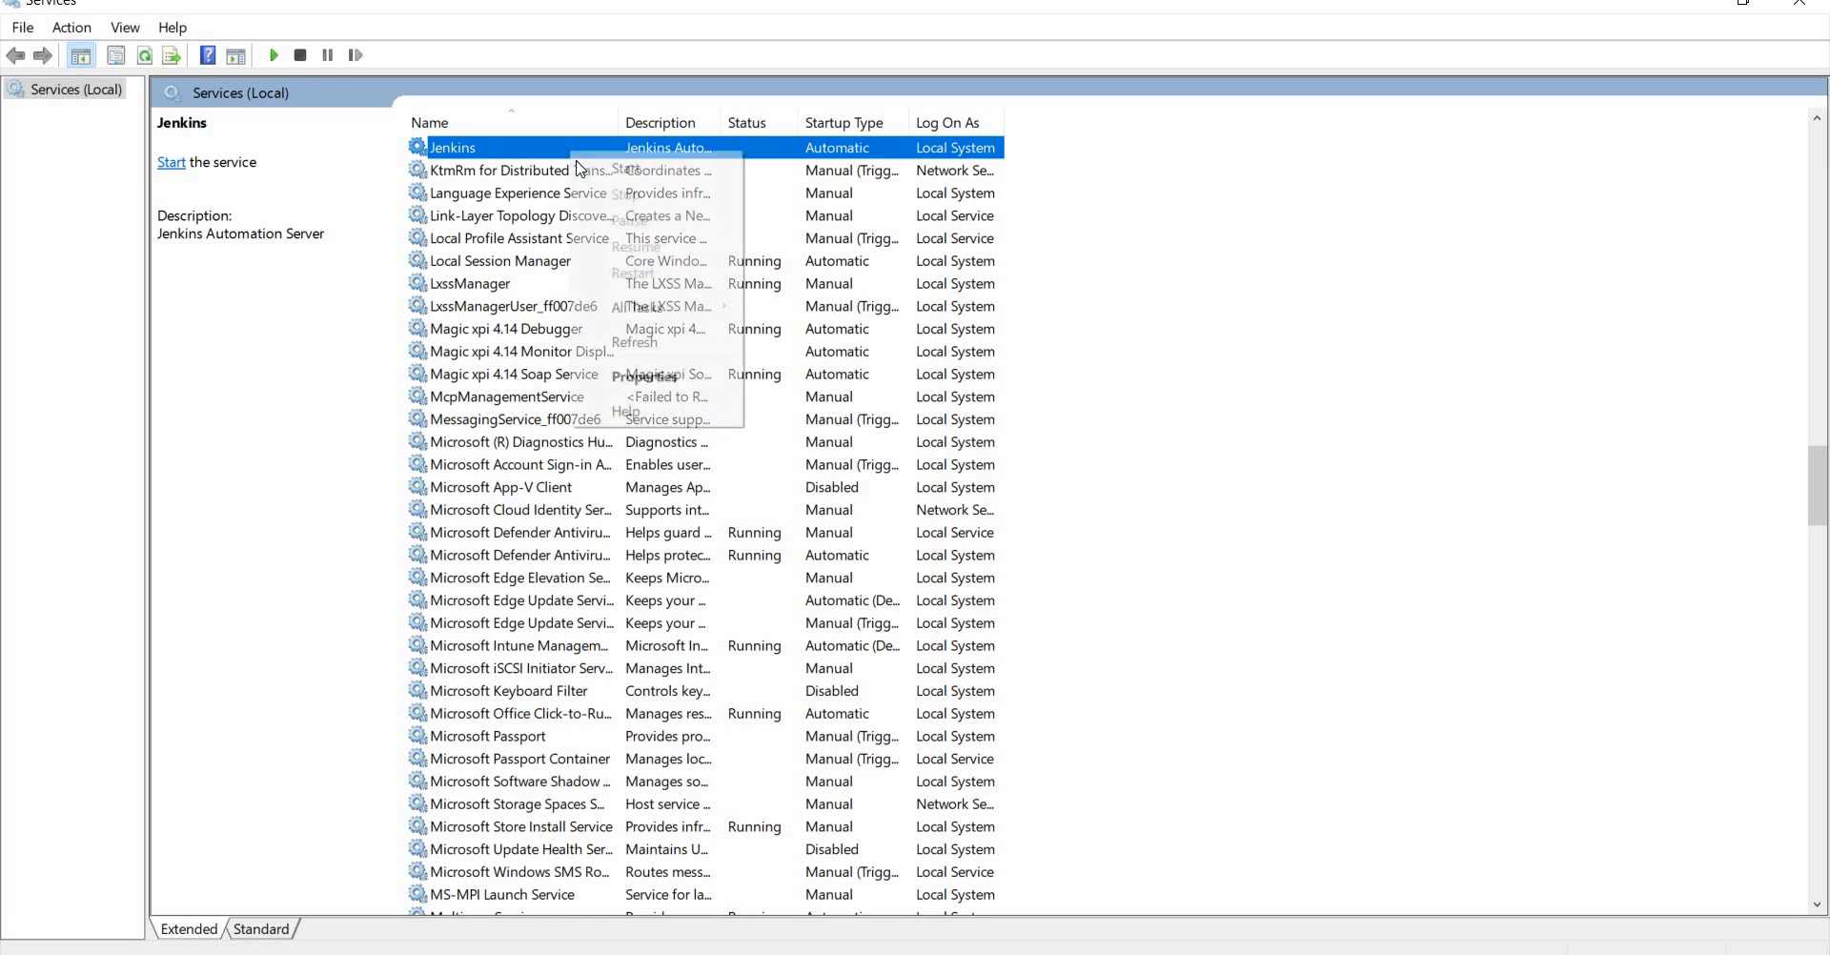
{"action": "left_click", "coordinate": [640, 377]}
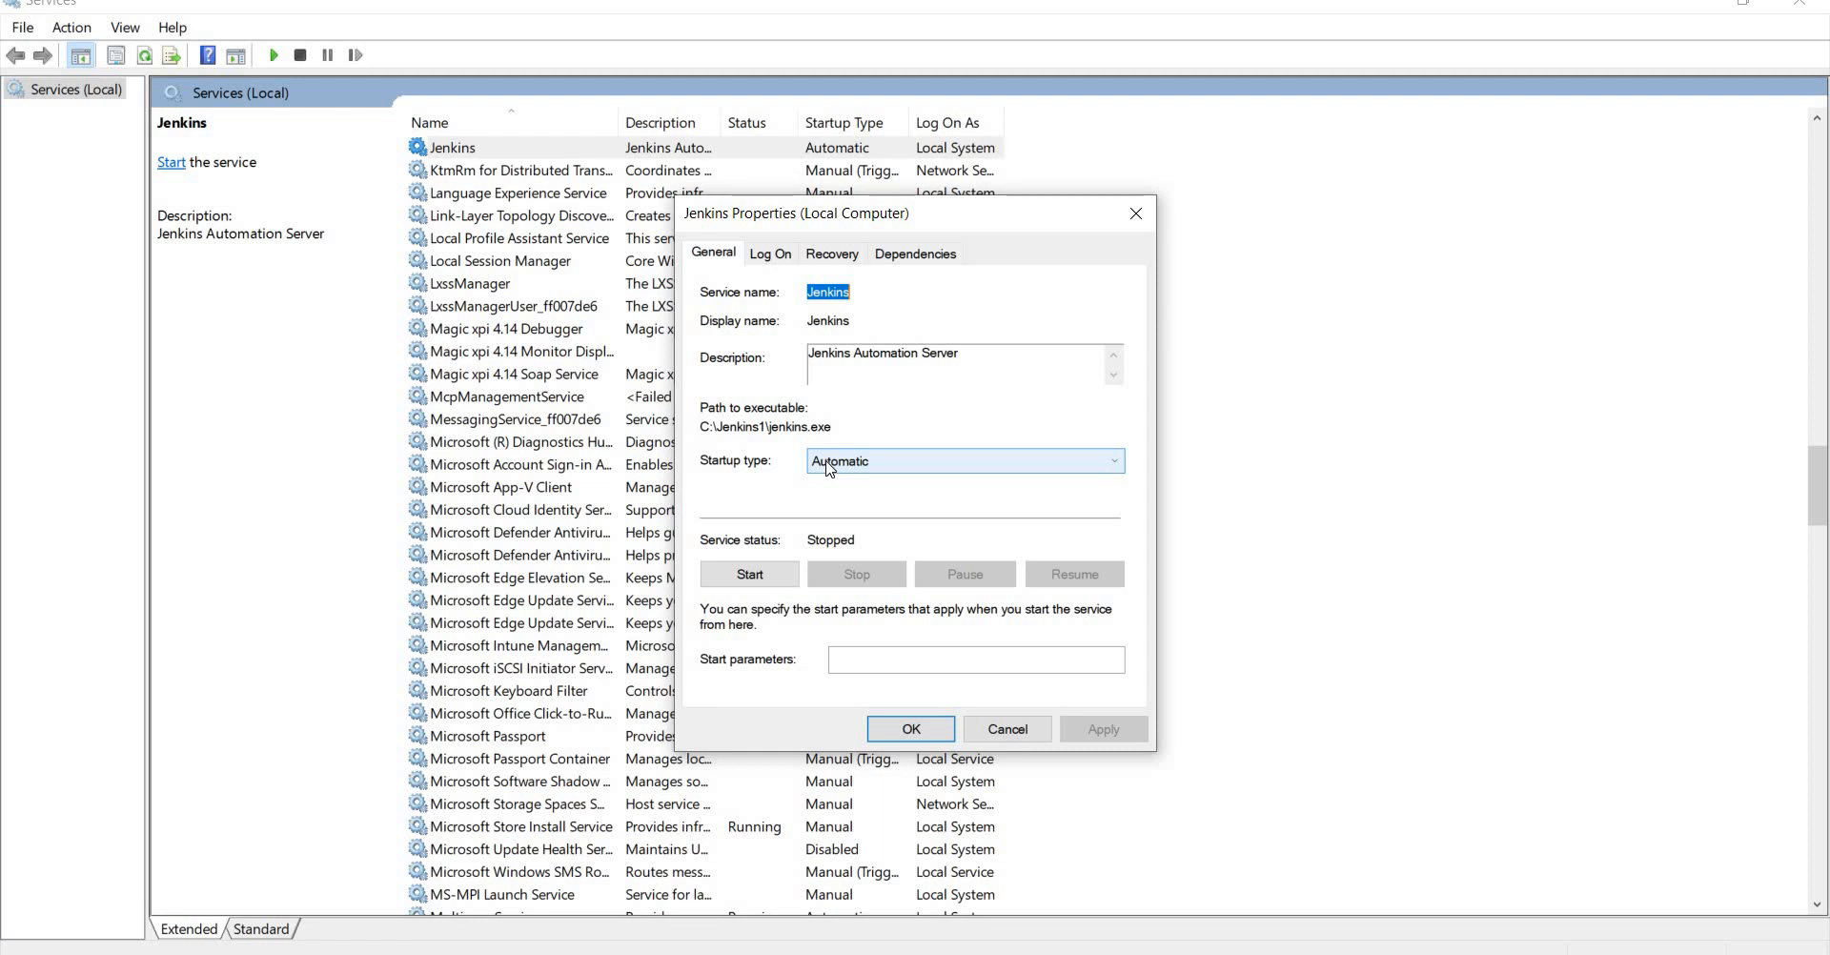
{"action": "left_click", "coordinate": [1007, 729]}
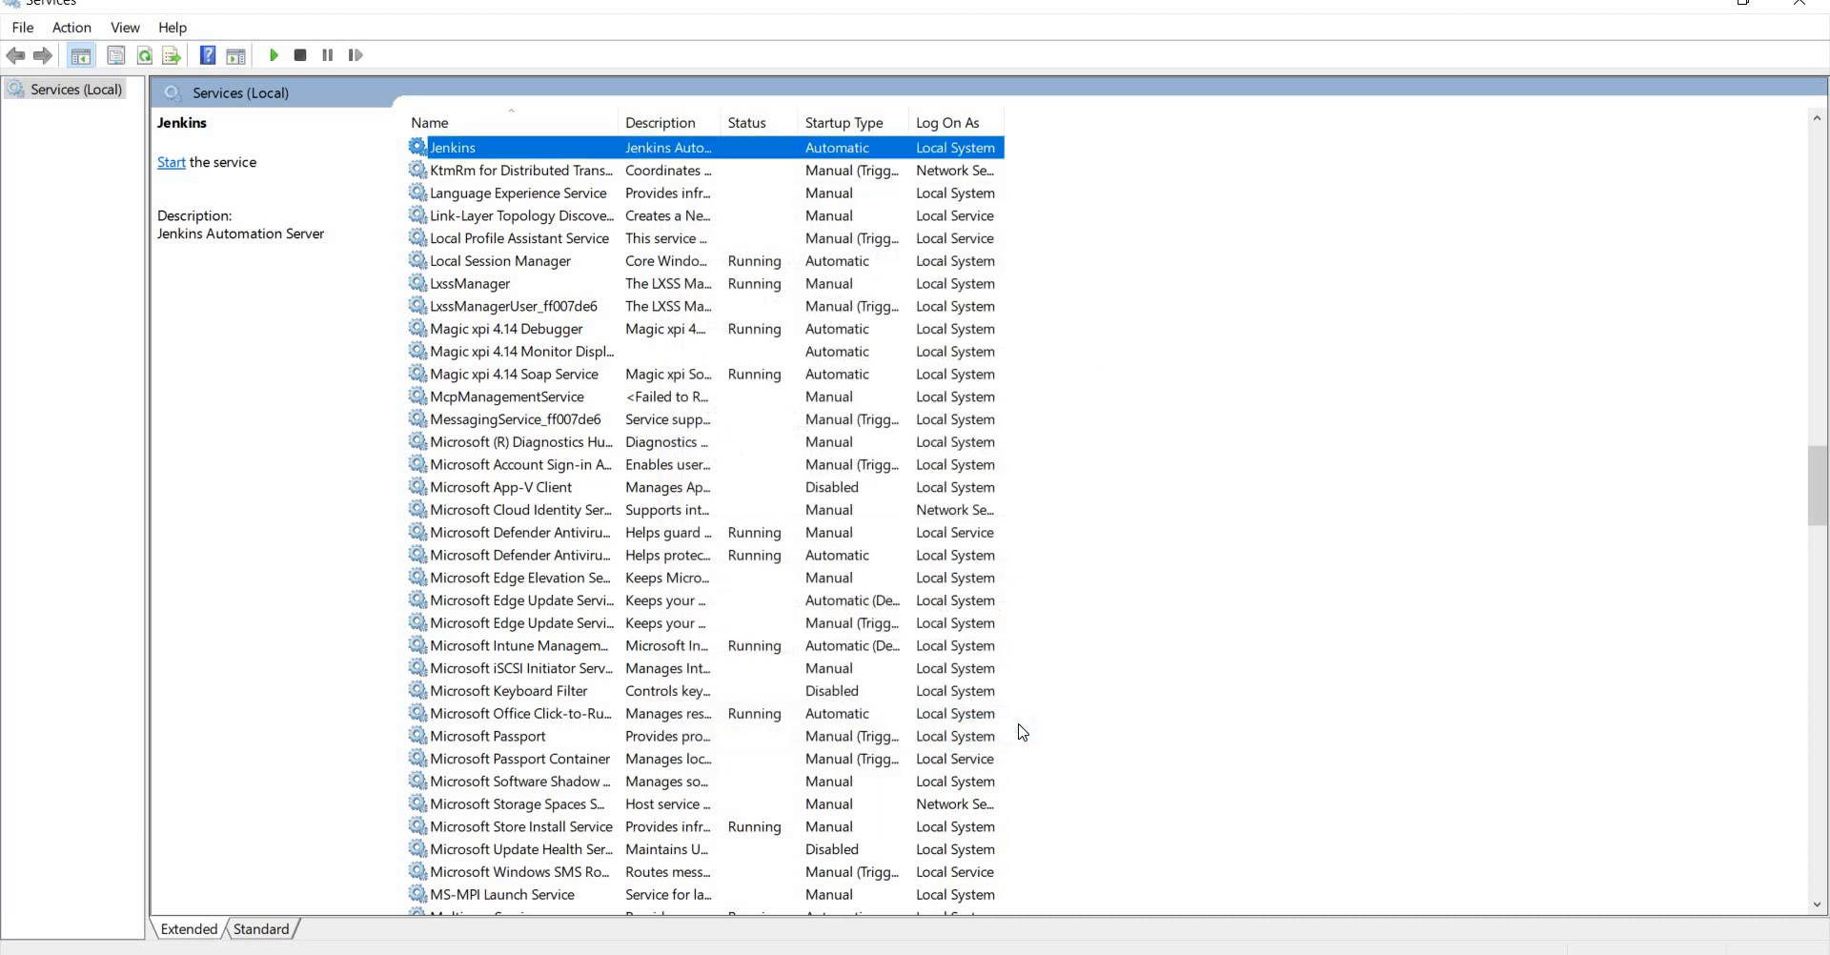
{"action": "key", "text": "alt+Tab"}
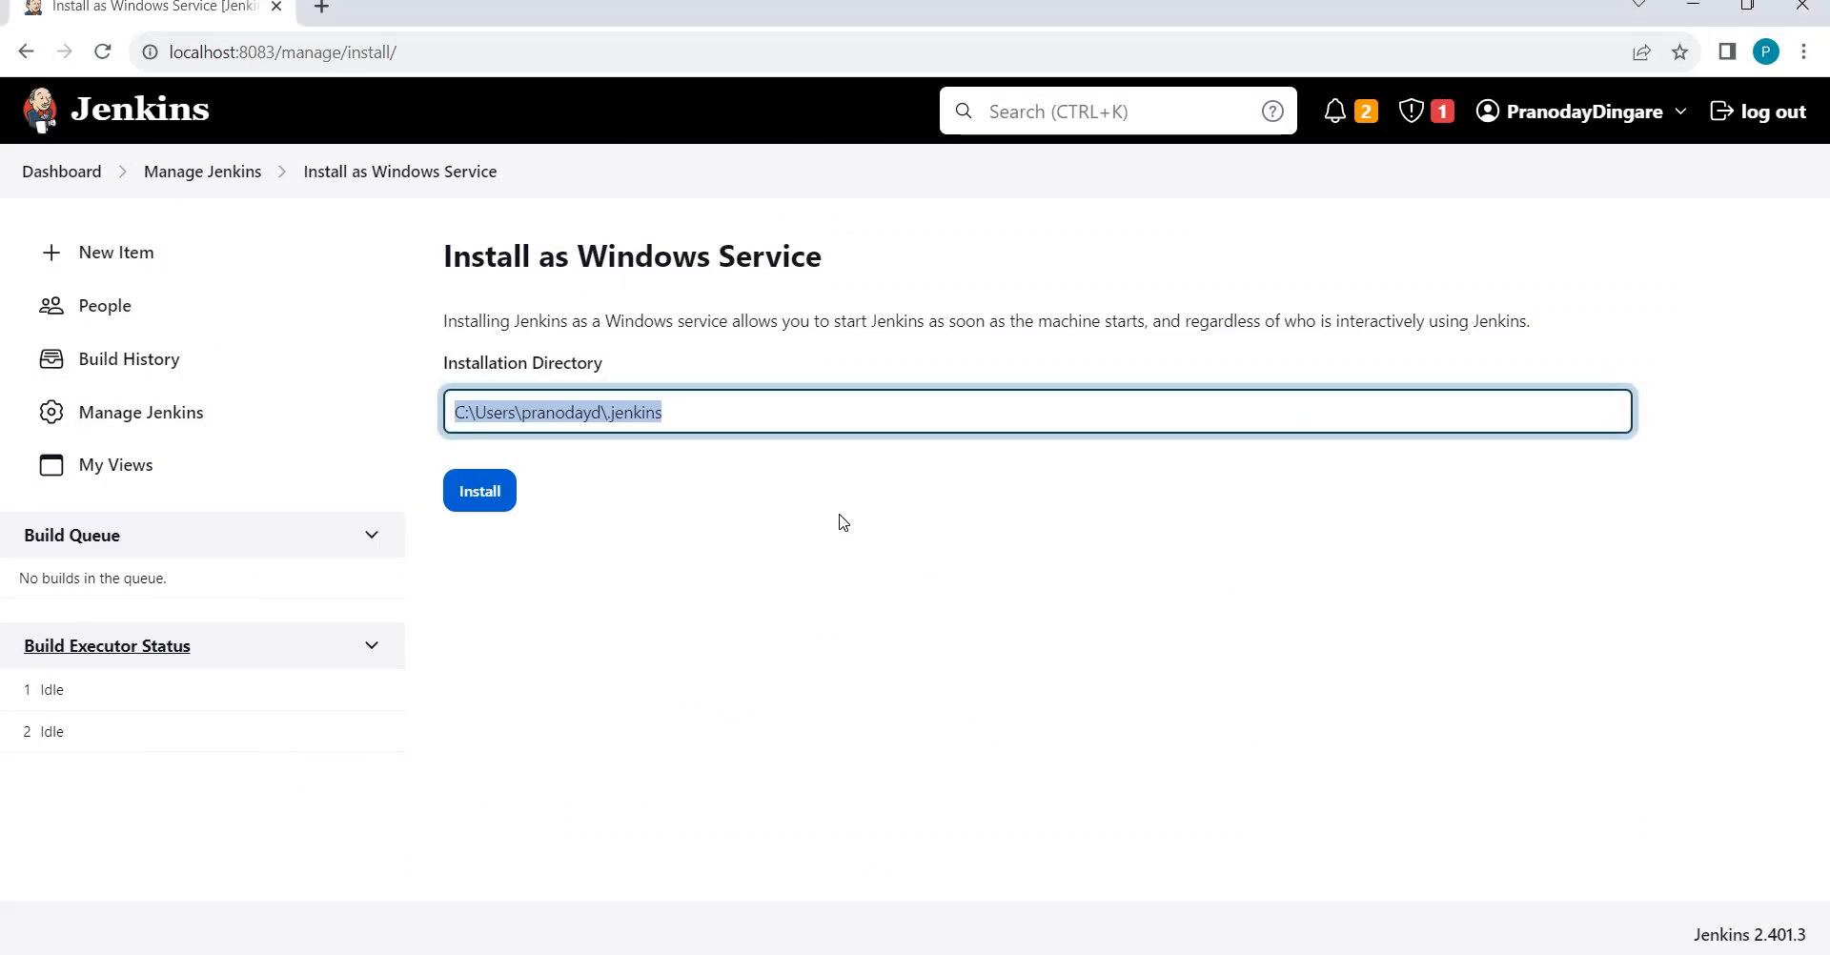
Go back to Manage Jenkins, scroll to the Security section, and open Security settings.
{"action": "left_click", "coordinate": [239, 172]}
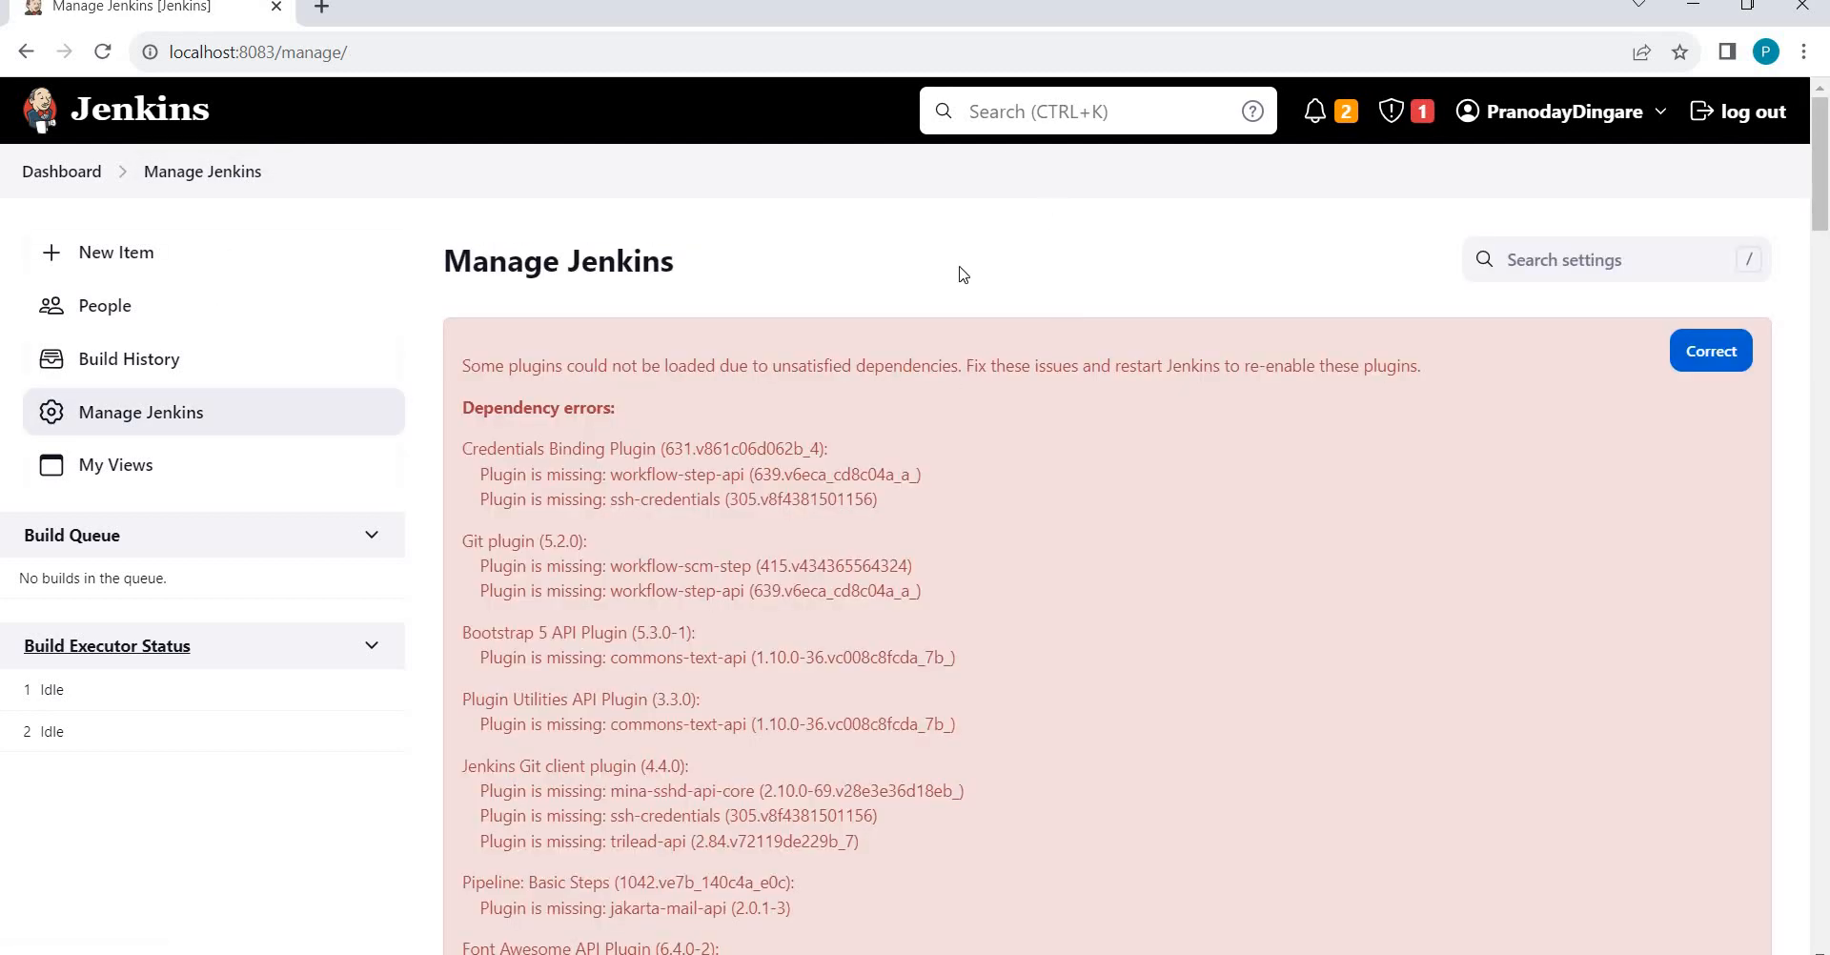
{"action": "scroll", "coordinate": [962, 273], "scroll_direction": "down", "scroll_amount": 15}
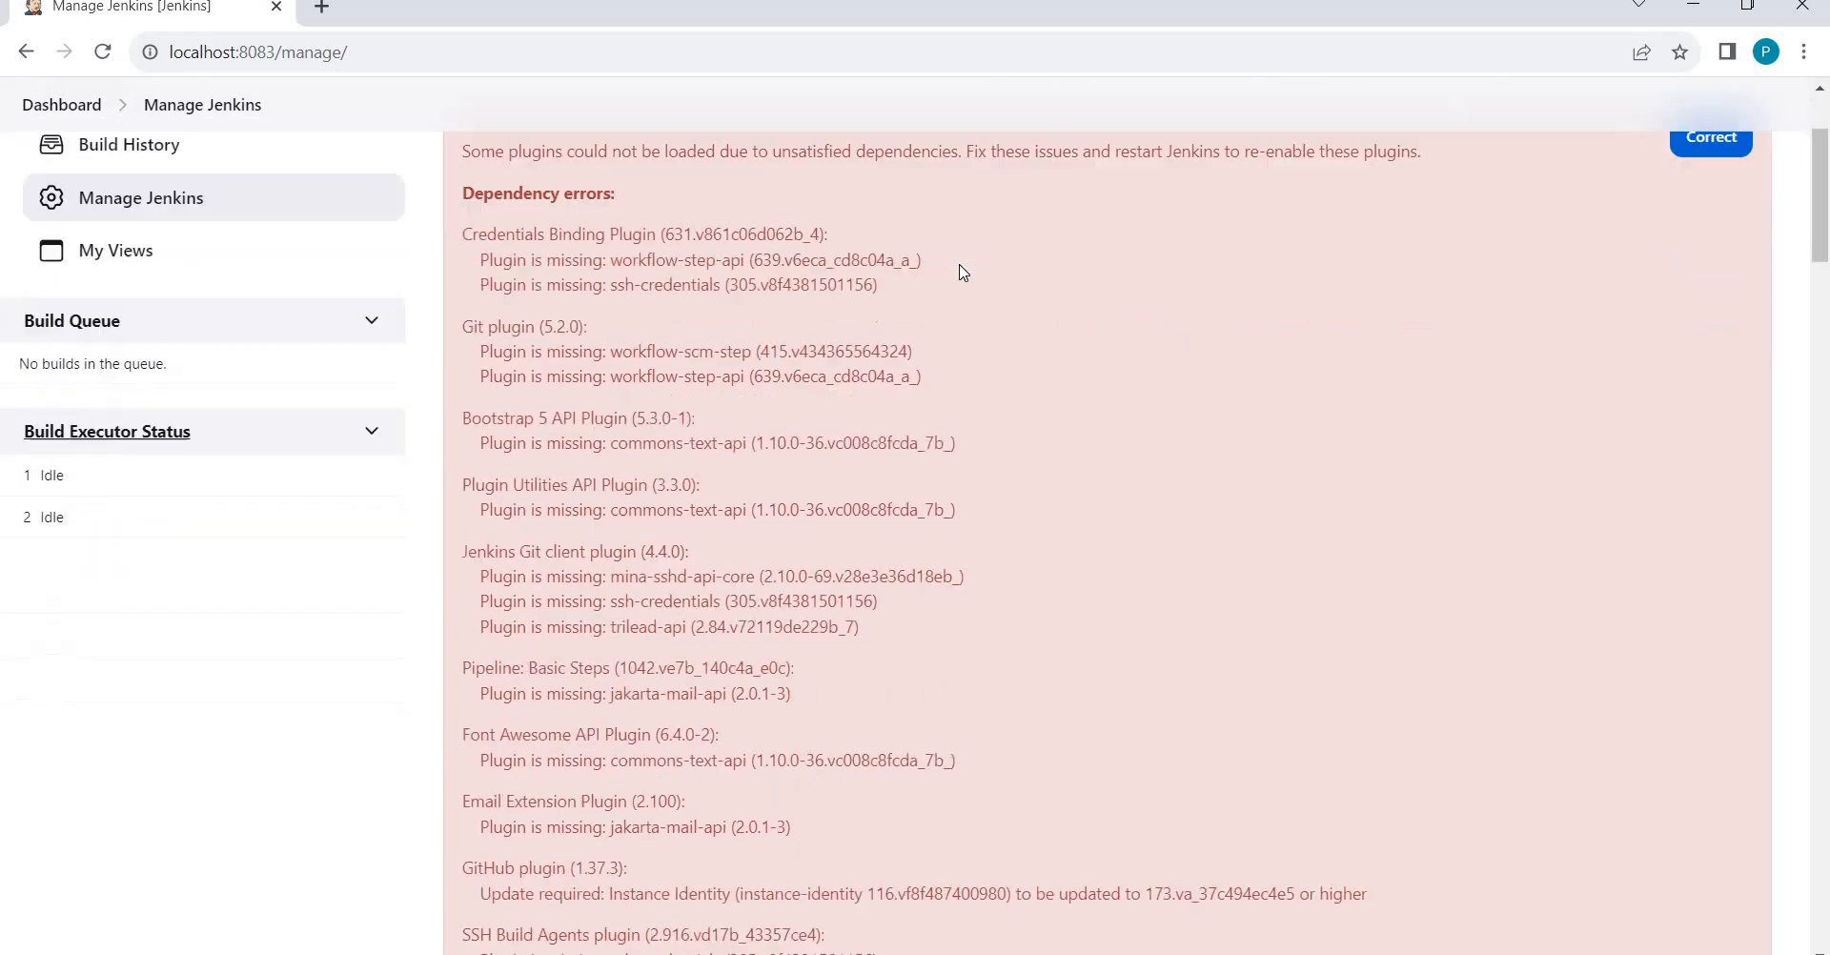
{"action": "scroll", "coordinate": [963, 272], "scroll_direction": "down", "scroll_amount": 18}
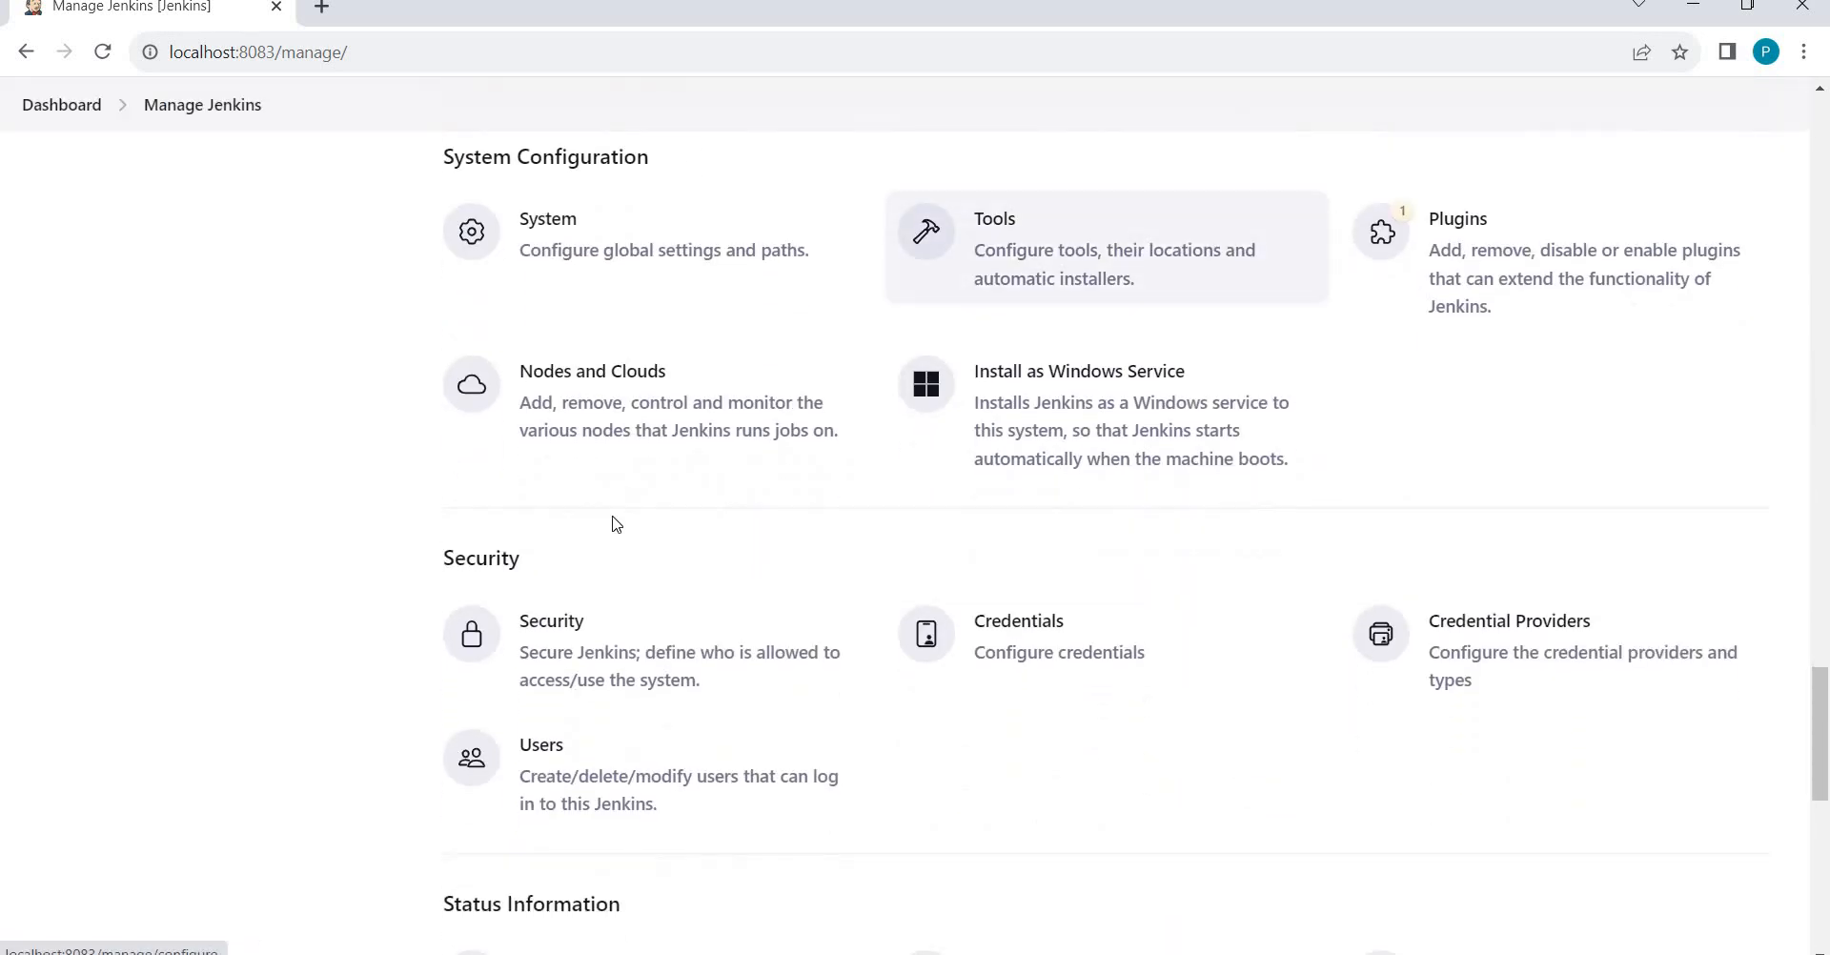
{"action": "left_click", "coordinate": [586, 649]}
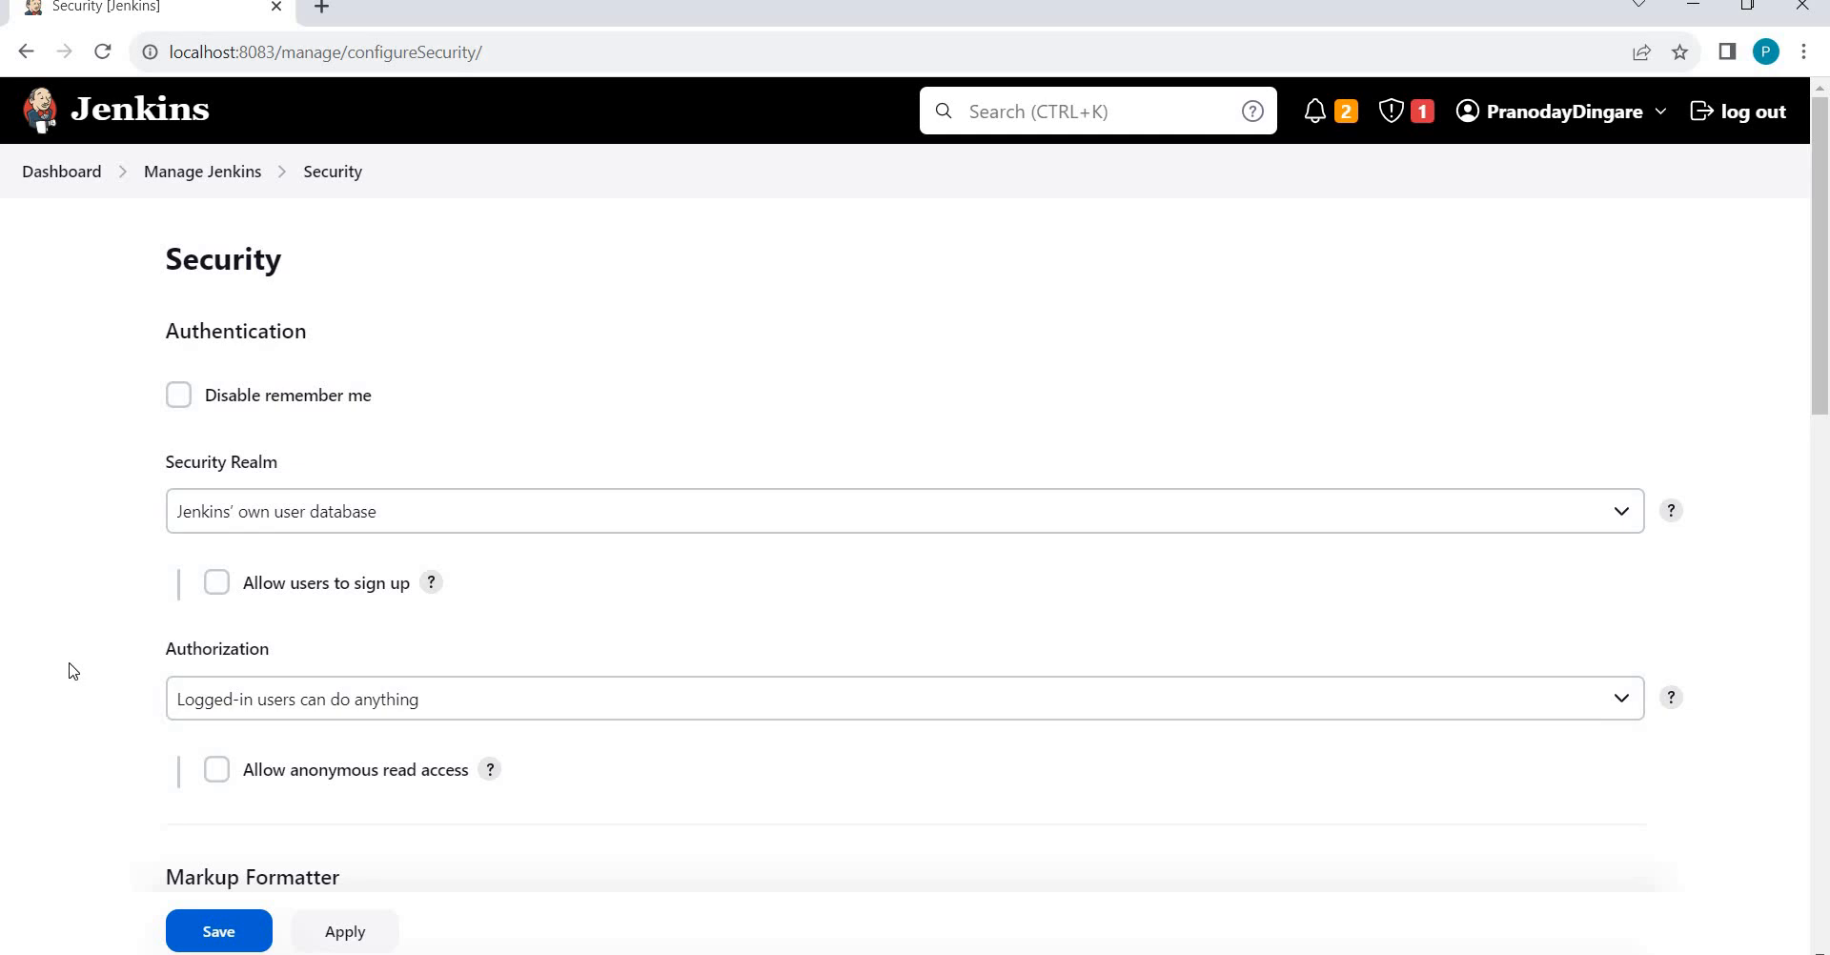
Scroll through the Authentication, Authorization, Markup Formatter and Agents settings and back to the top.
{"action": "scroll", "coordinate": [69, 670], "scroll_direction": "down", "scroll_amount": 4}
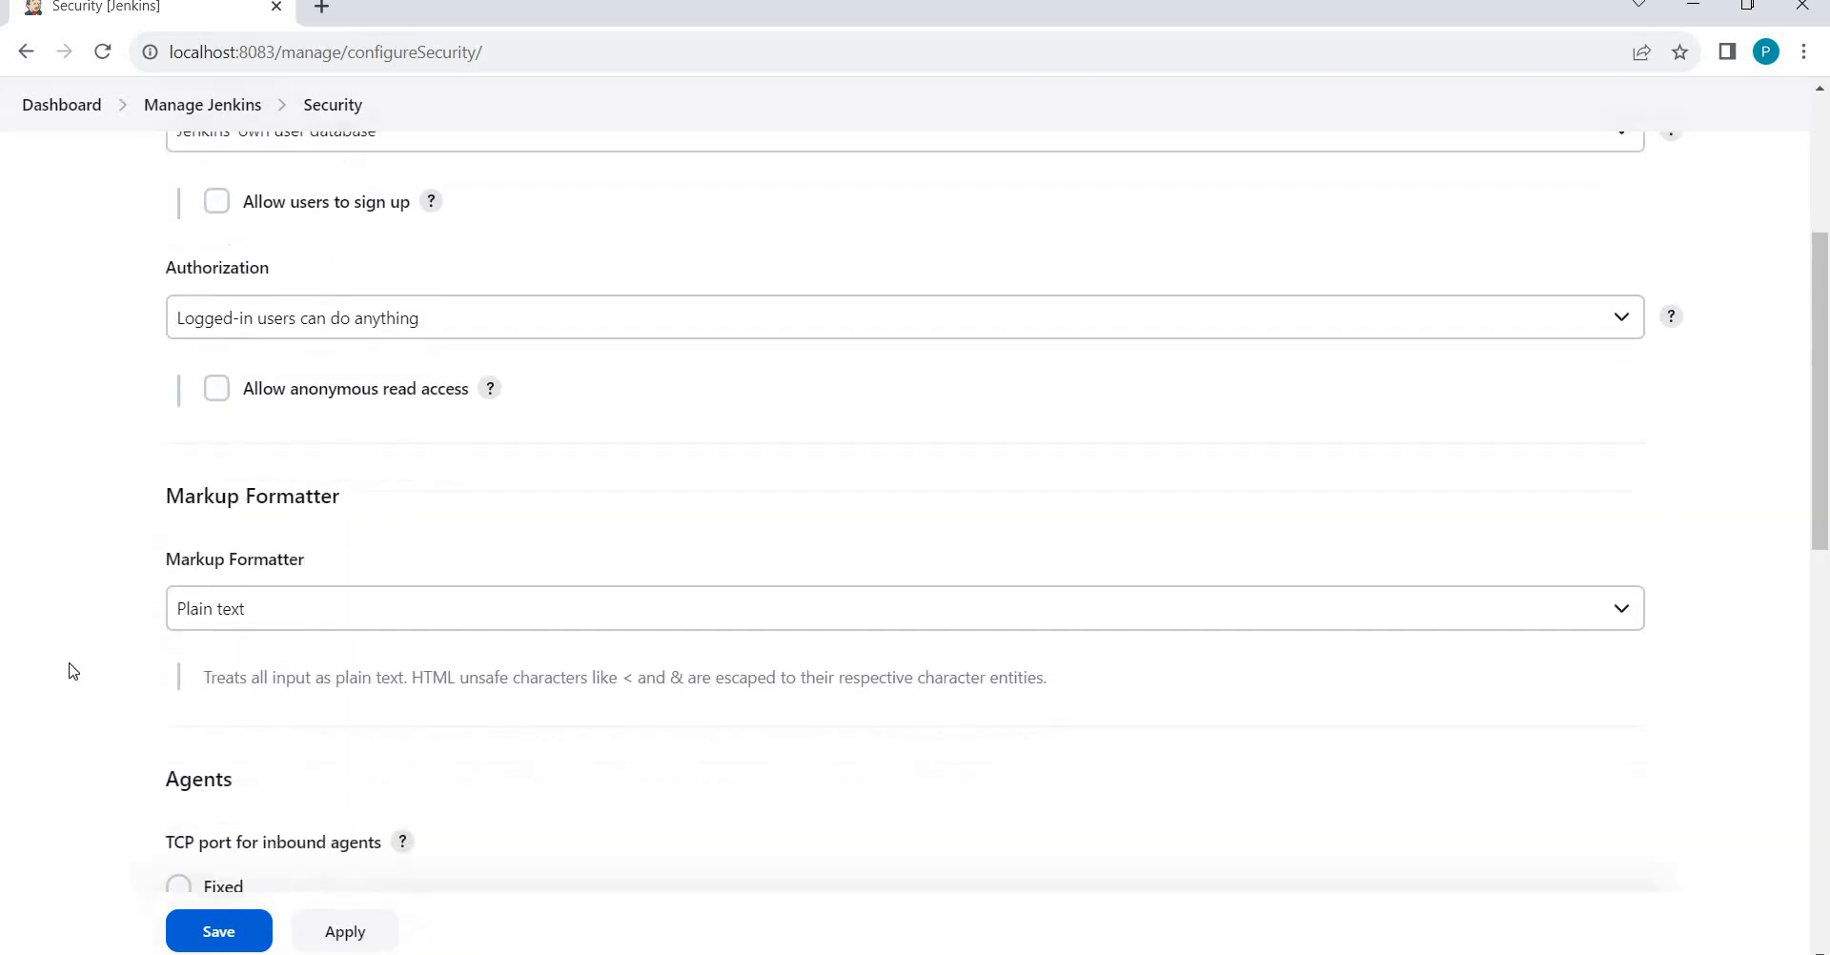
{"action": "scroll", "coordinate": [69, 670], "scroll_direction": "down", "scroll_amount": 2}
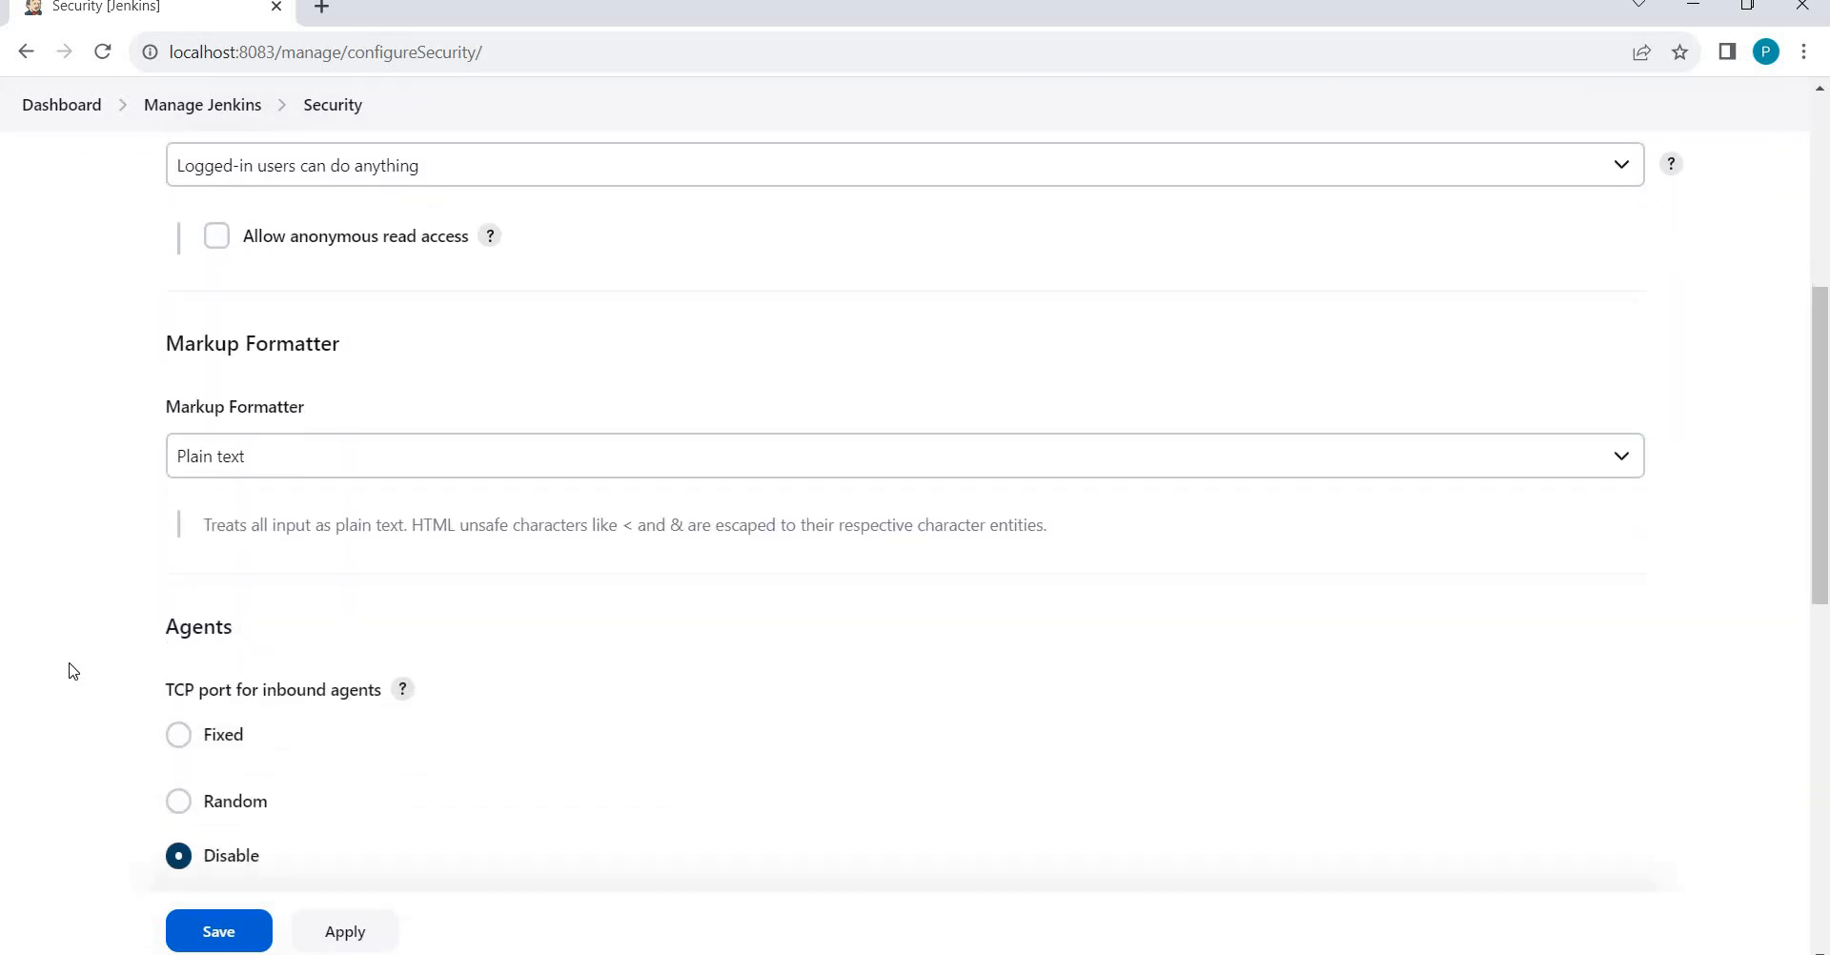
{"action": "scroll", "coordinate": [69, 670], "scroll_direction": "down", "scroll_amount": 1}
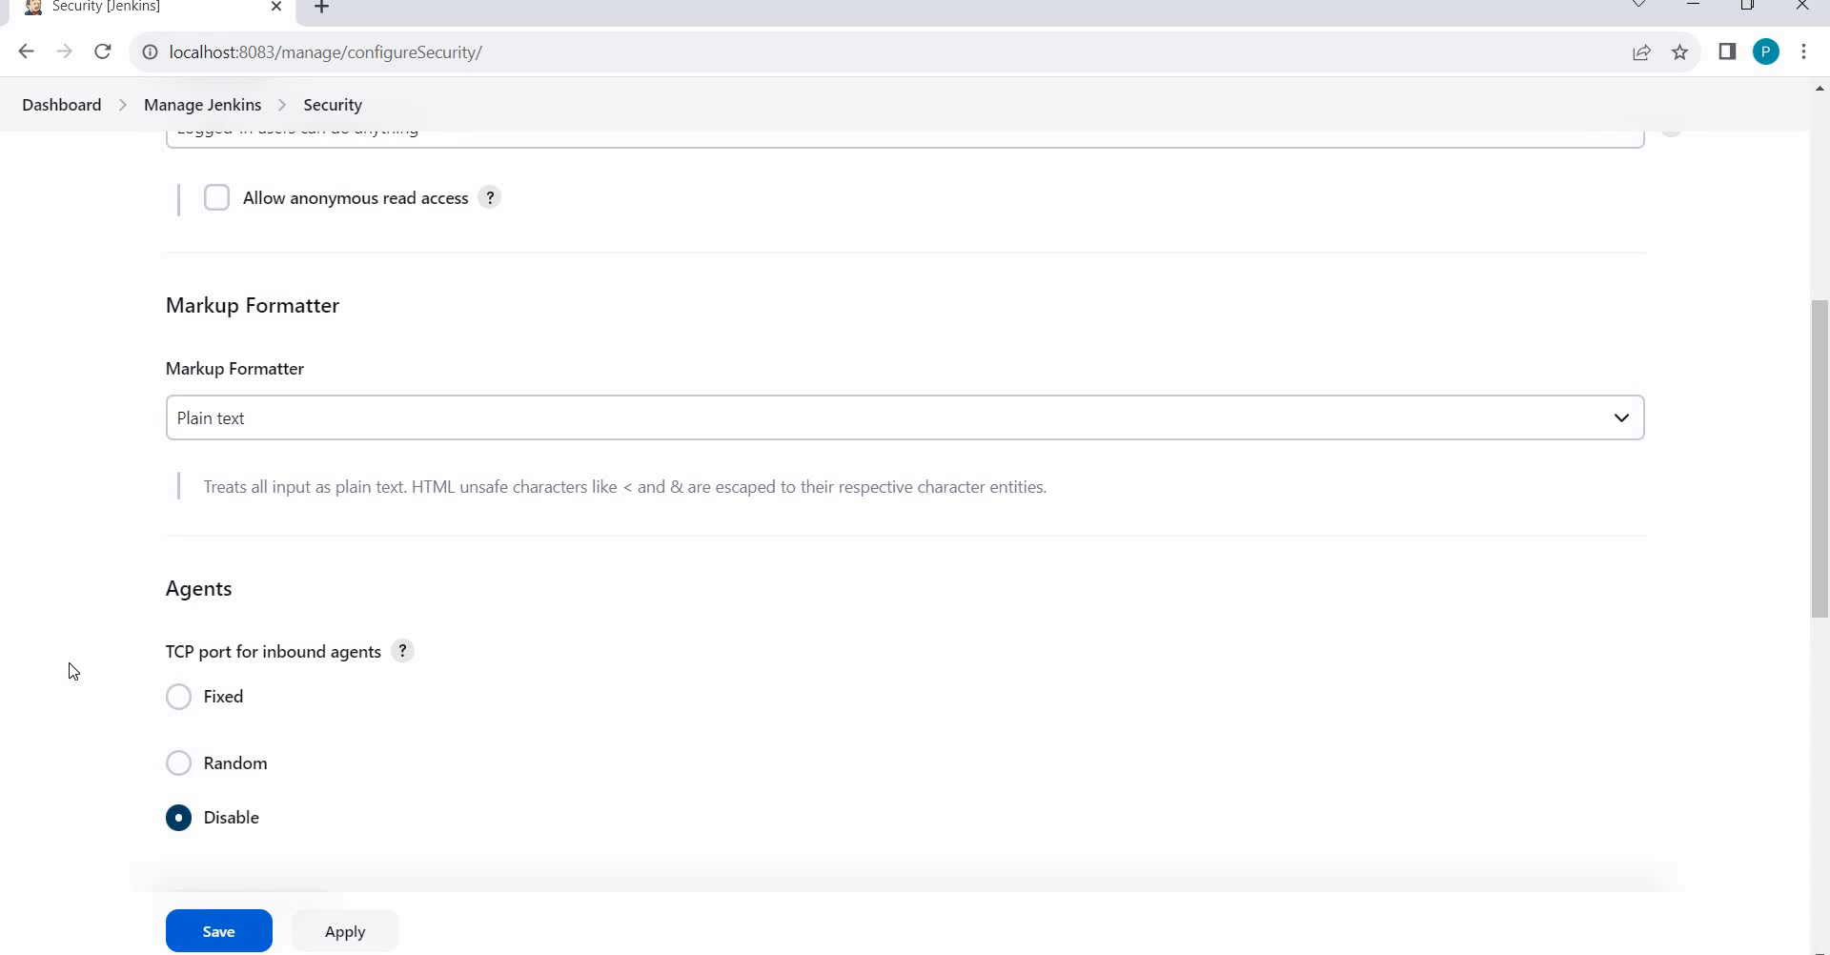
{"action": "scroll", "coordinate": [68, 670], "scroll_direction": "up", "scroll_amount": 6}
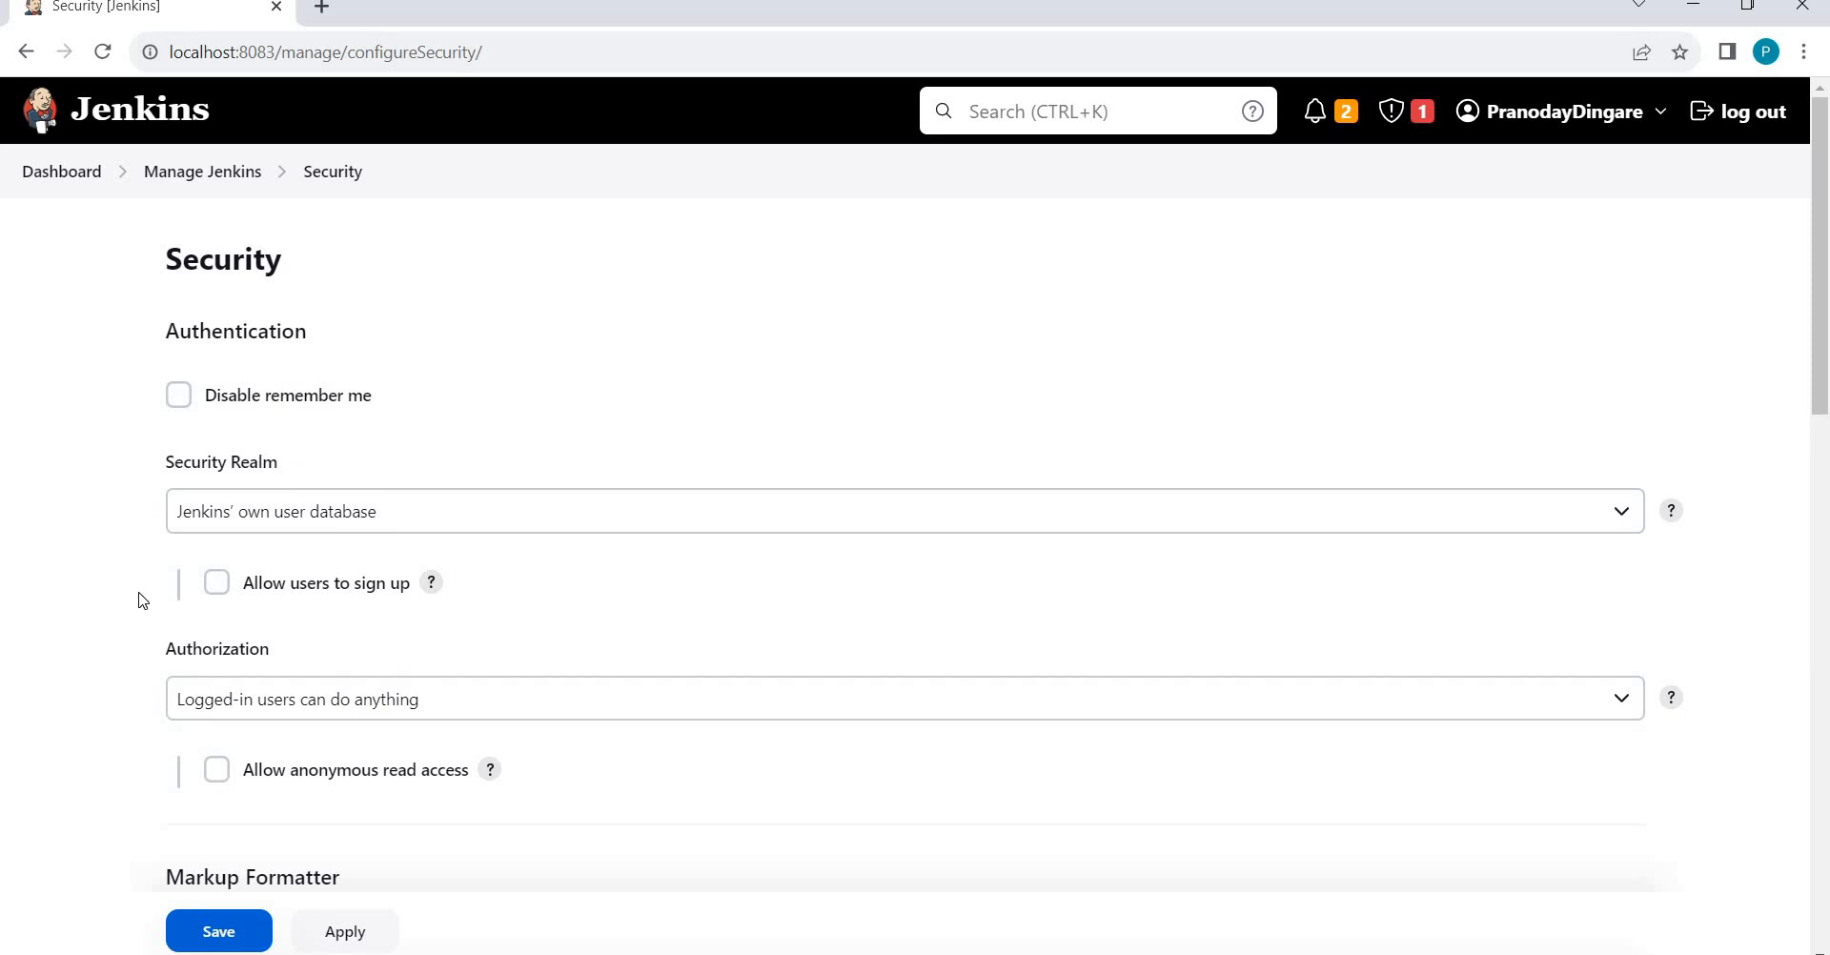
Return to Manage Jenkins, choose Install as Windows Service, and switch to the Jenkins Command Prompt.
{"action": "left_click", "coordinate": [201, 174]}
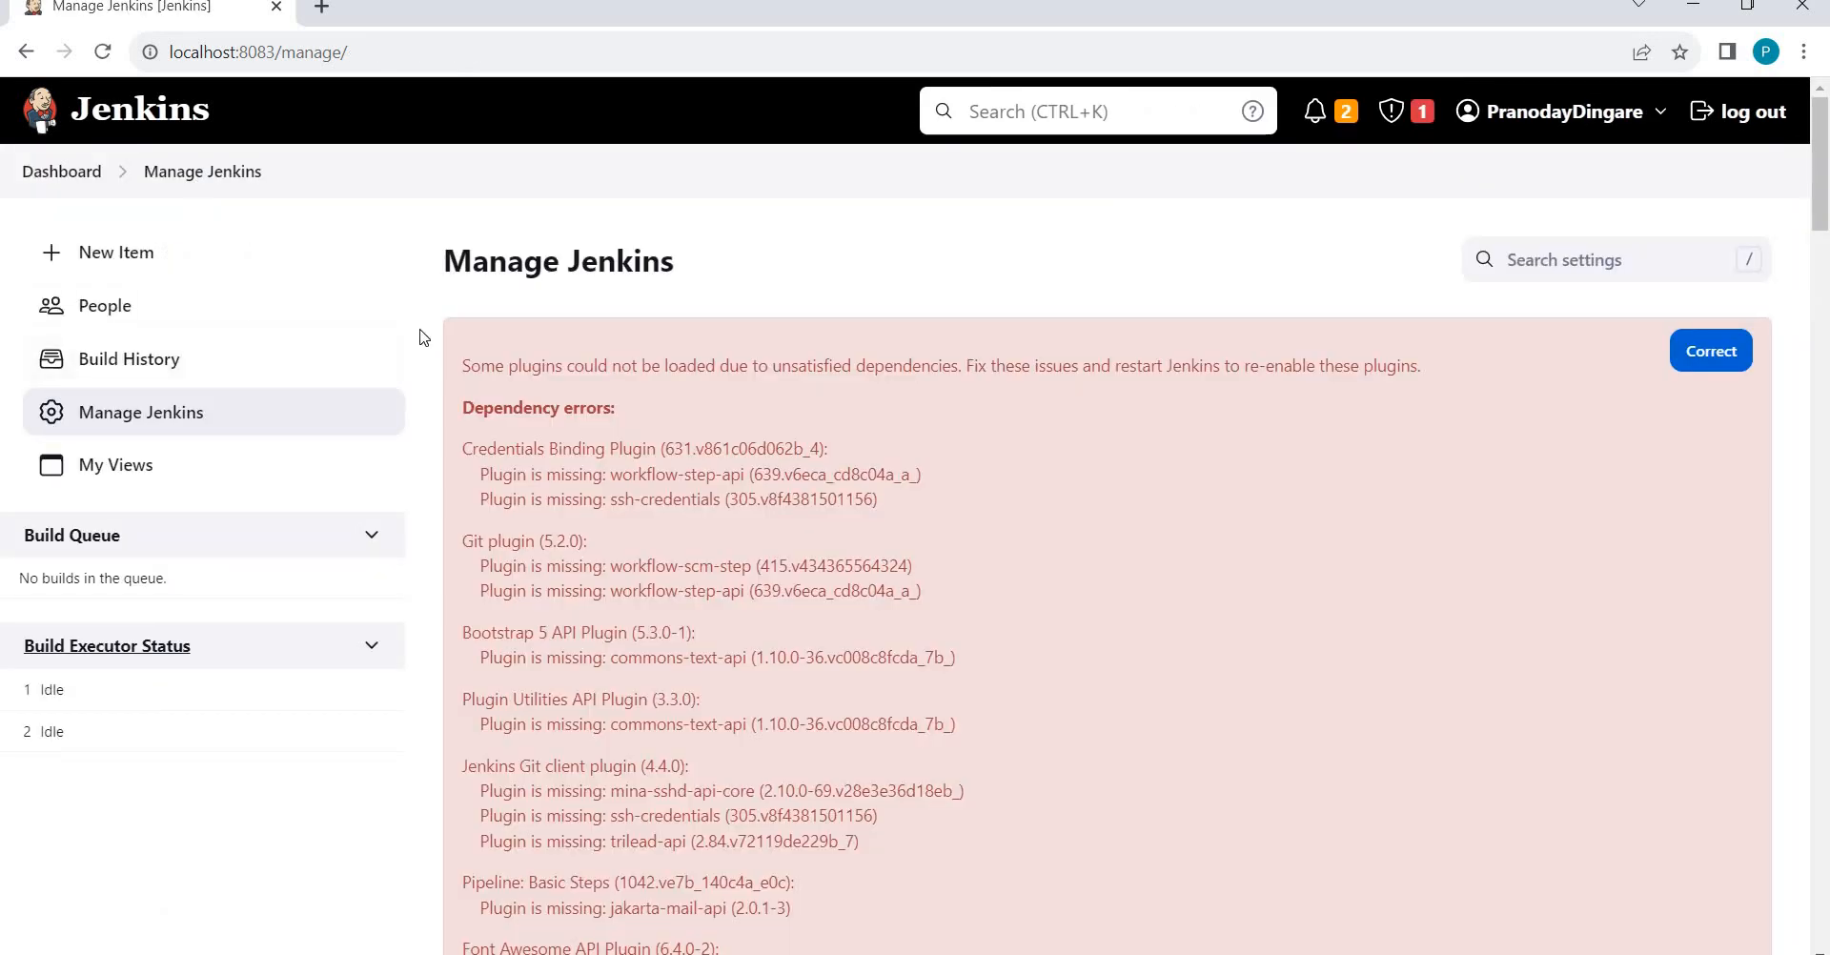
{"action": "scroll", "coordinate": [423, 337], "scroll_direction": "down", "scroll_amount": 15}
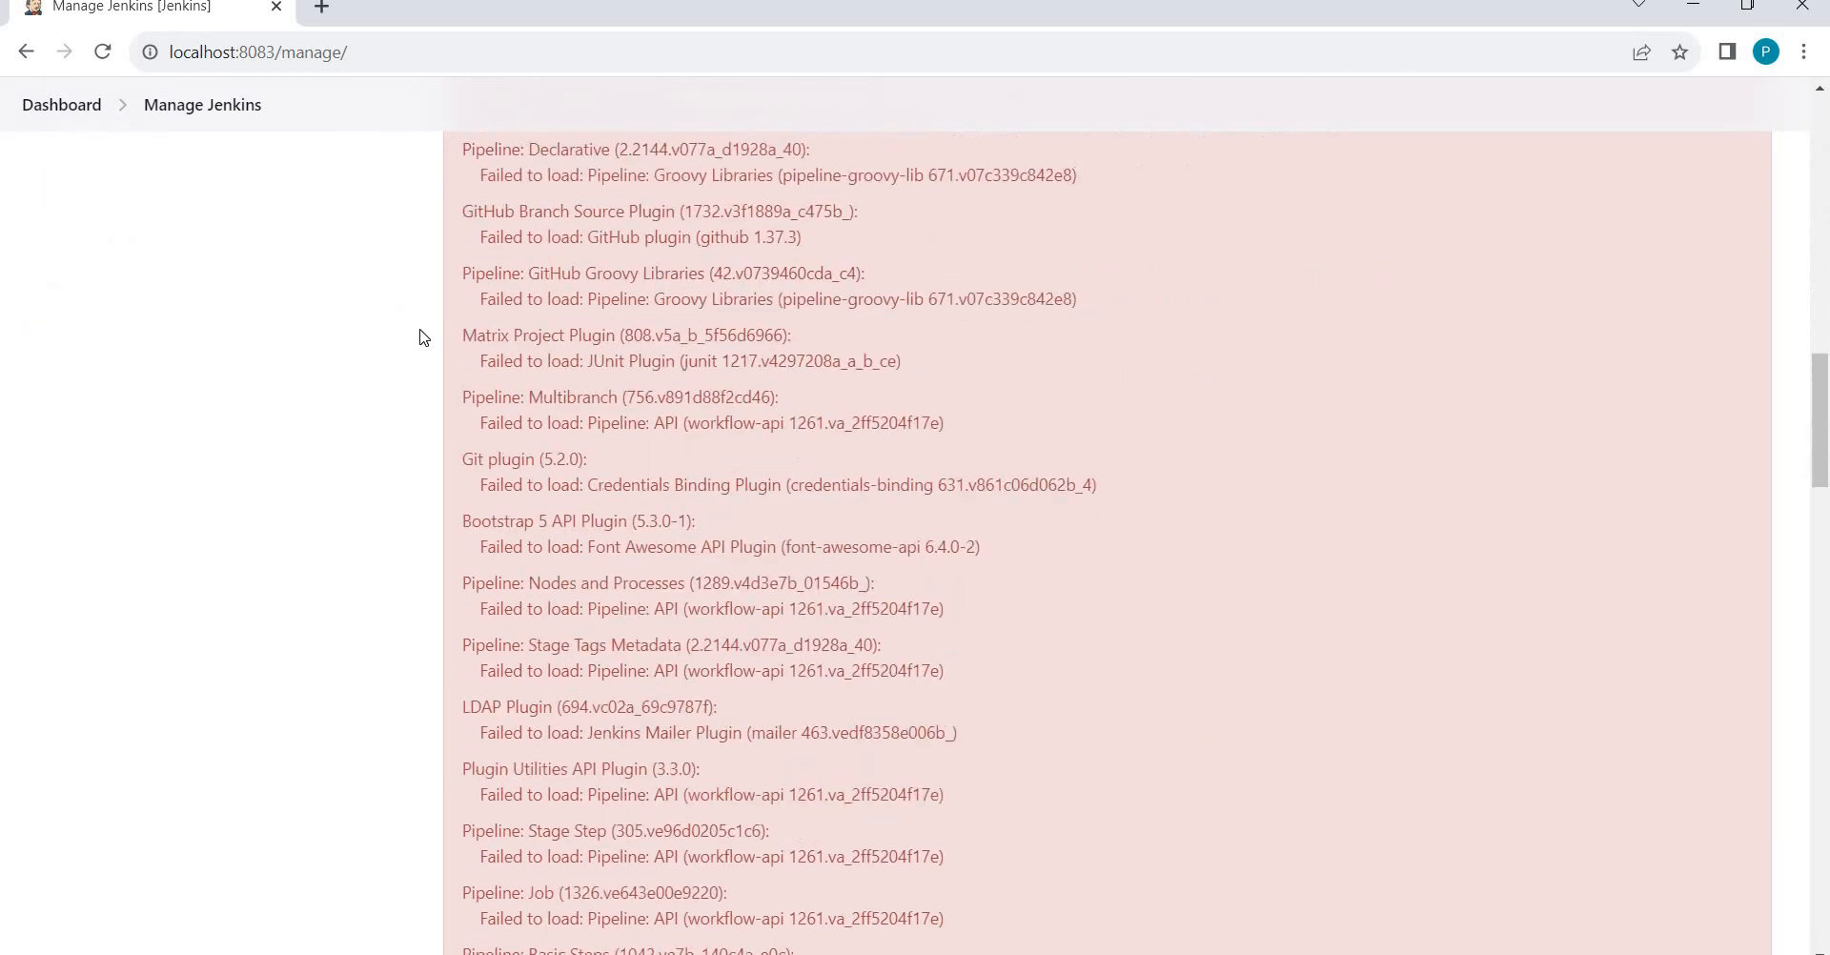
{"action": "scroll", "coordinate": [424, 338], "scroll_direction": "down", "scroll_amount": 20}
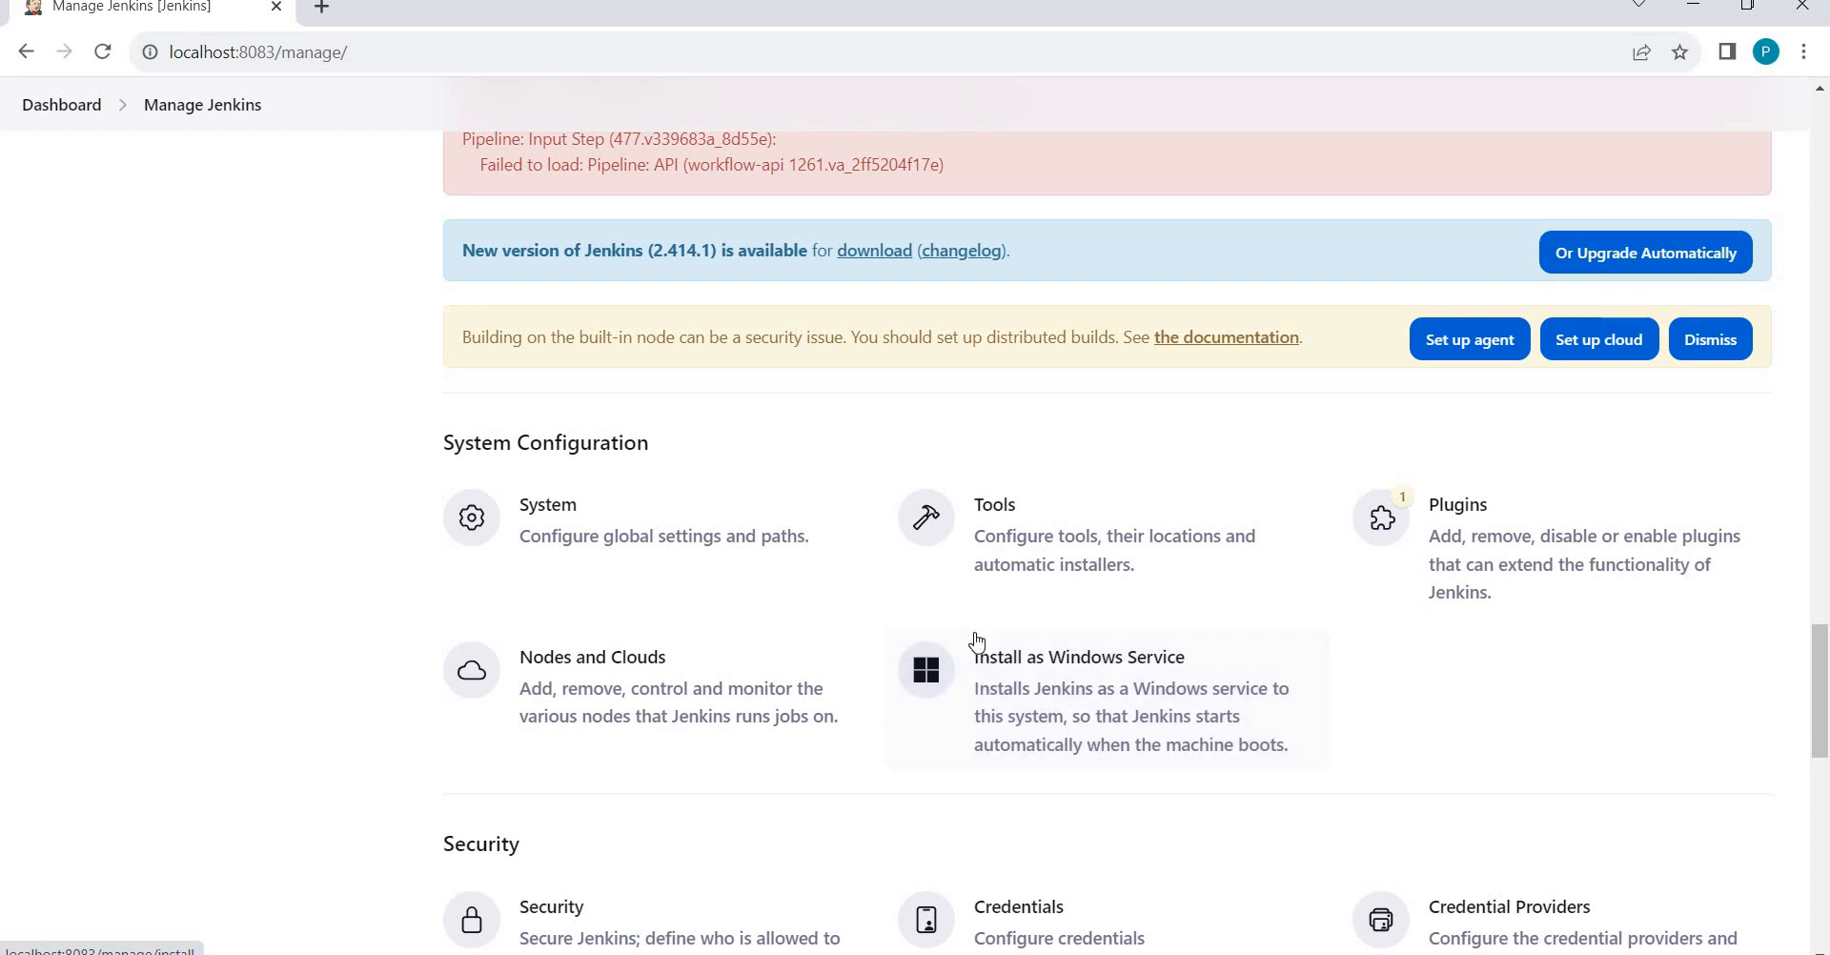
{"action": "scroll", "coordinate": [977, 640], "scroll_direction": "down", "scroll_amount": 2}
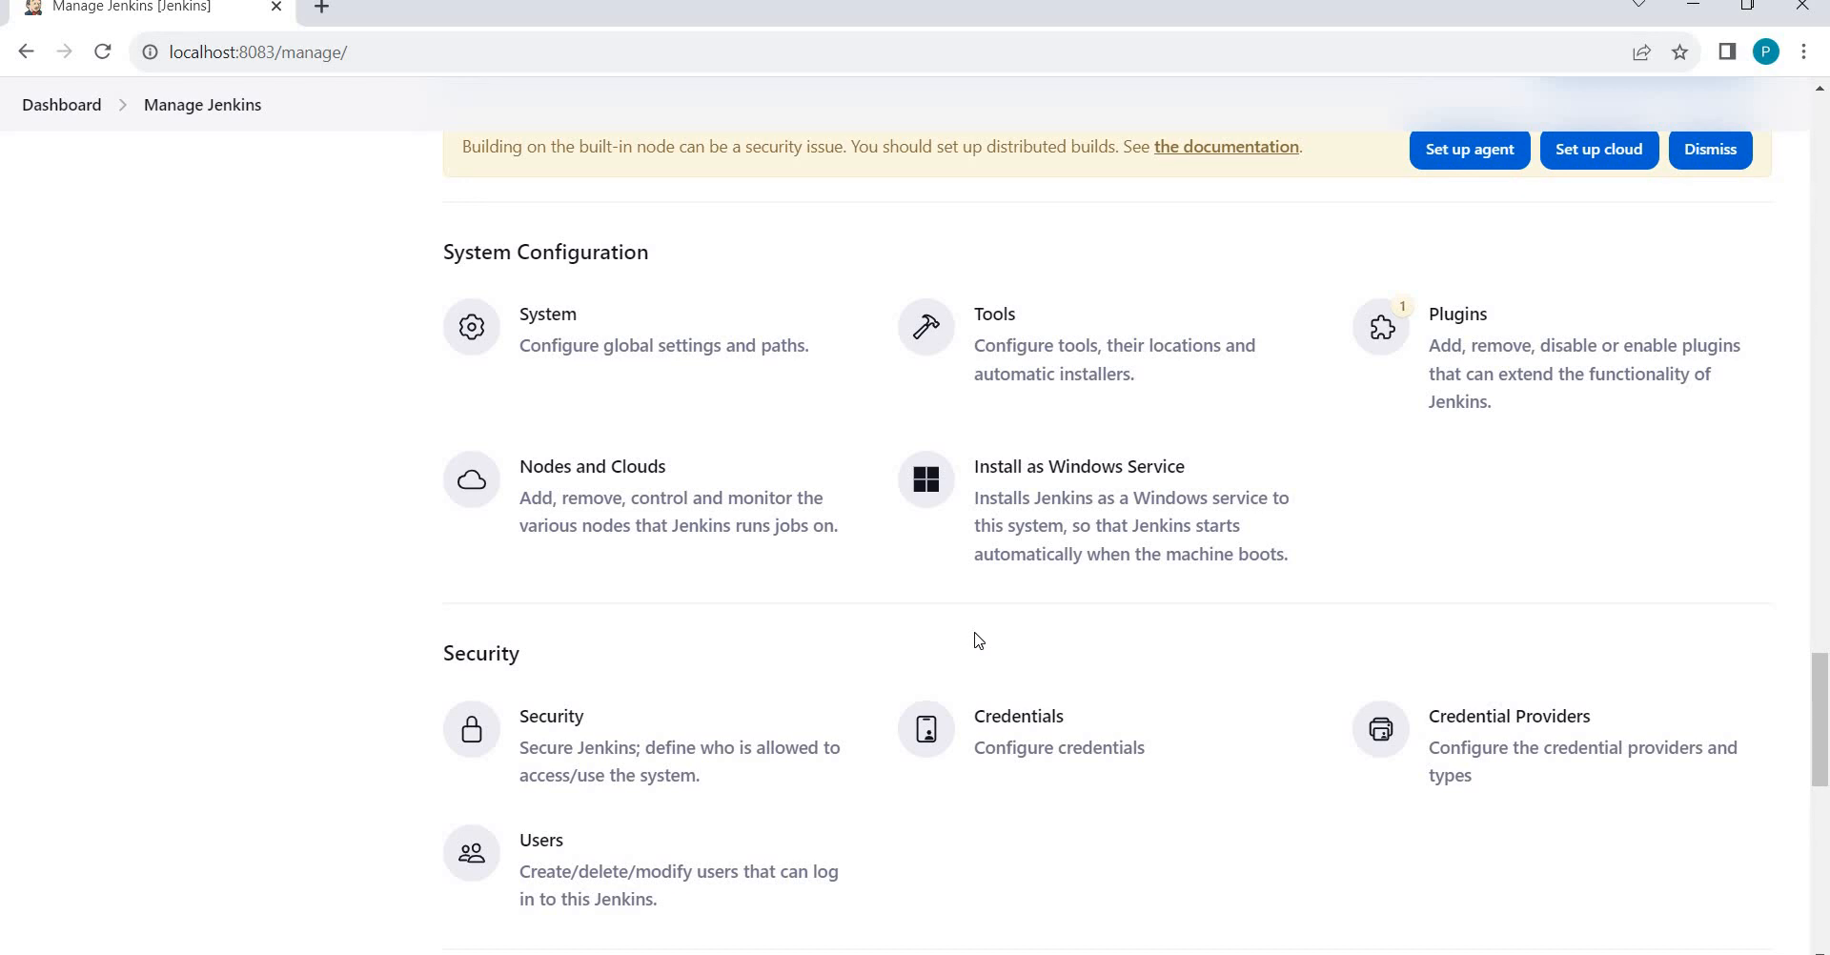
{"action": "left_click", "coordinate": [1197, 463]}
{"action": "key", "text": "alt+Tab"}
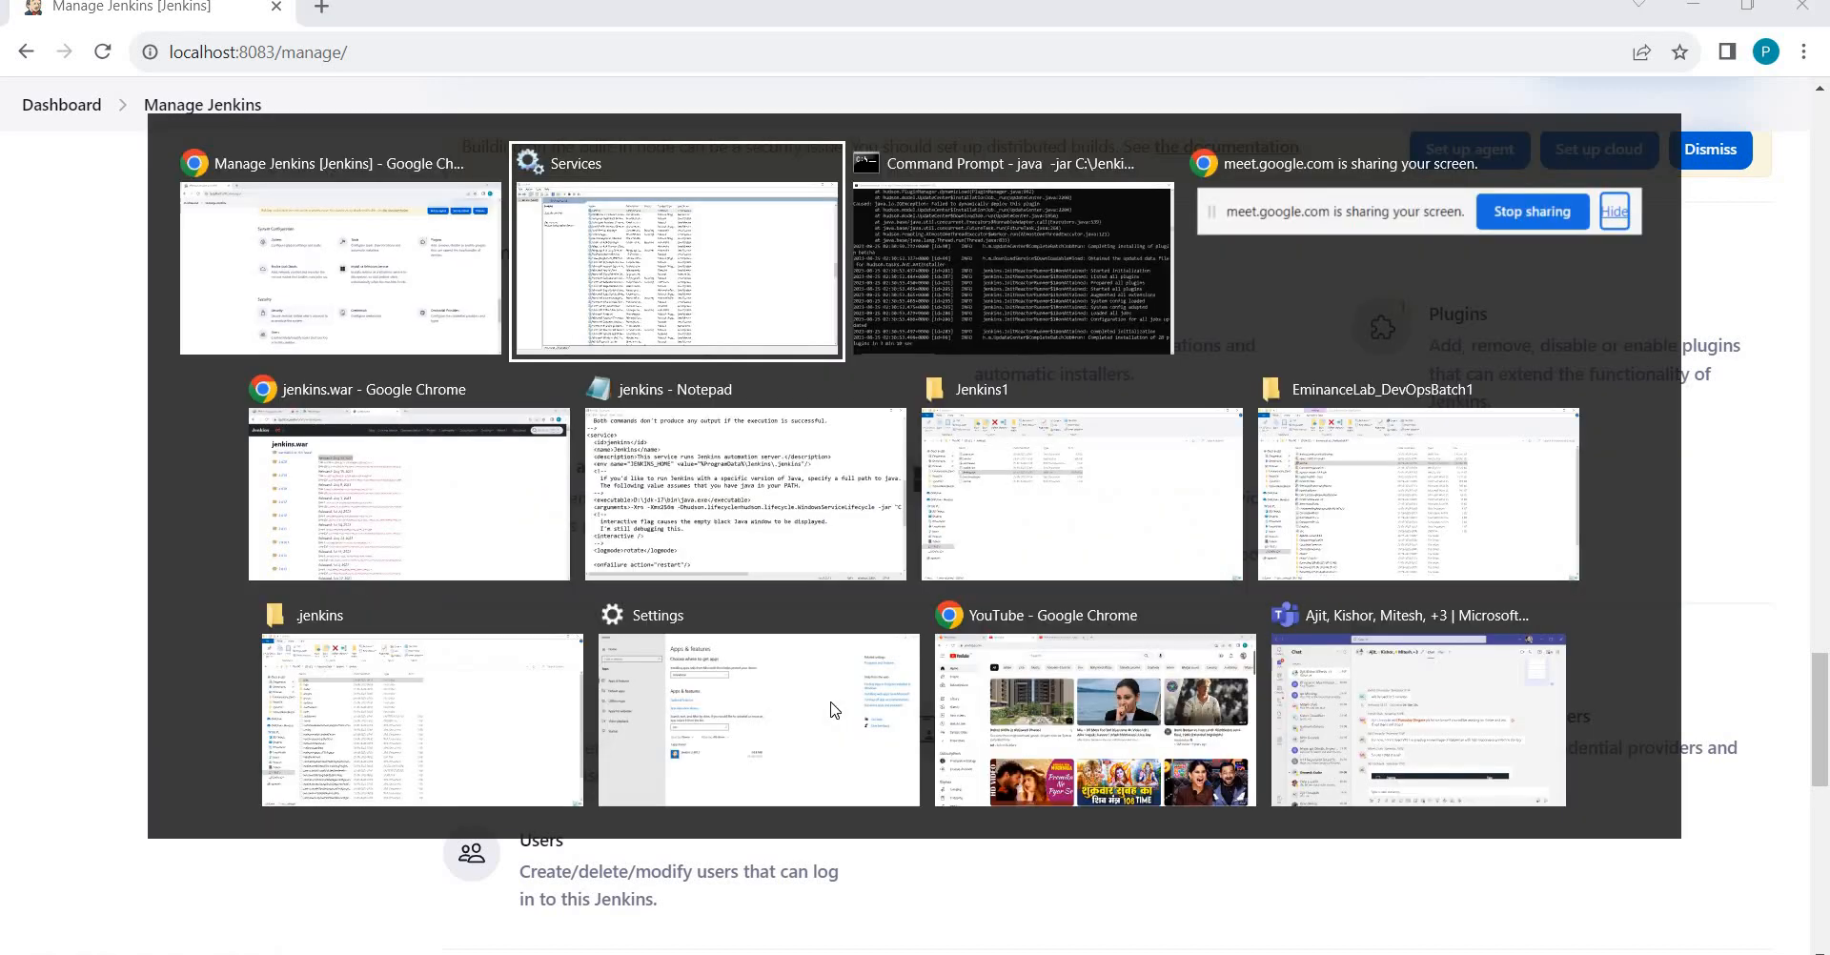
Switch from the Jenkins console back to the Manage Jenkins page in Chrome.
{"action": "key", "text": "Tab"}
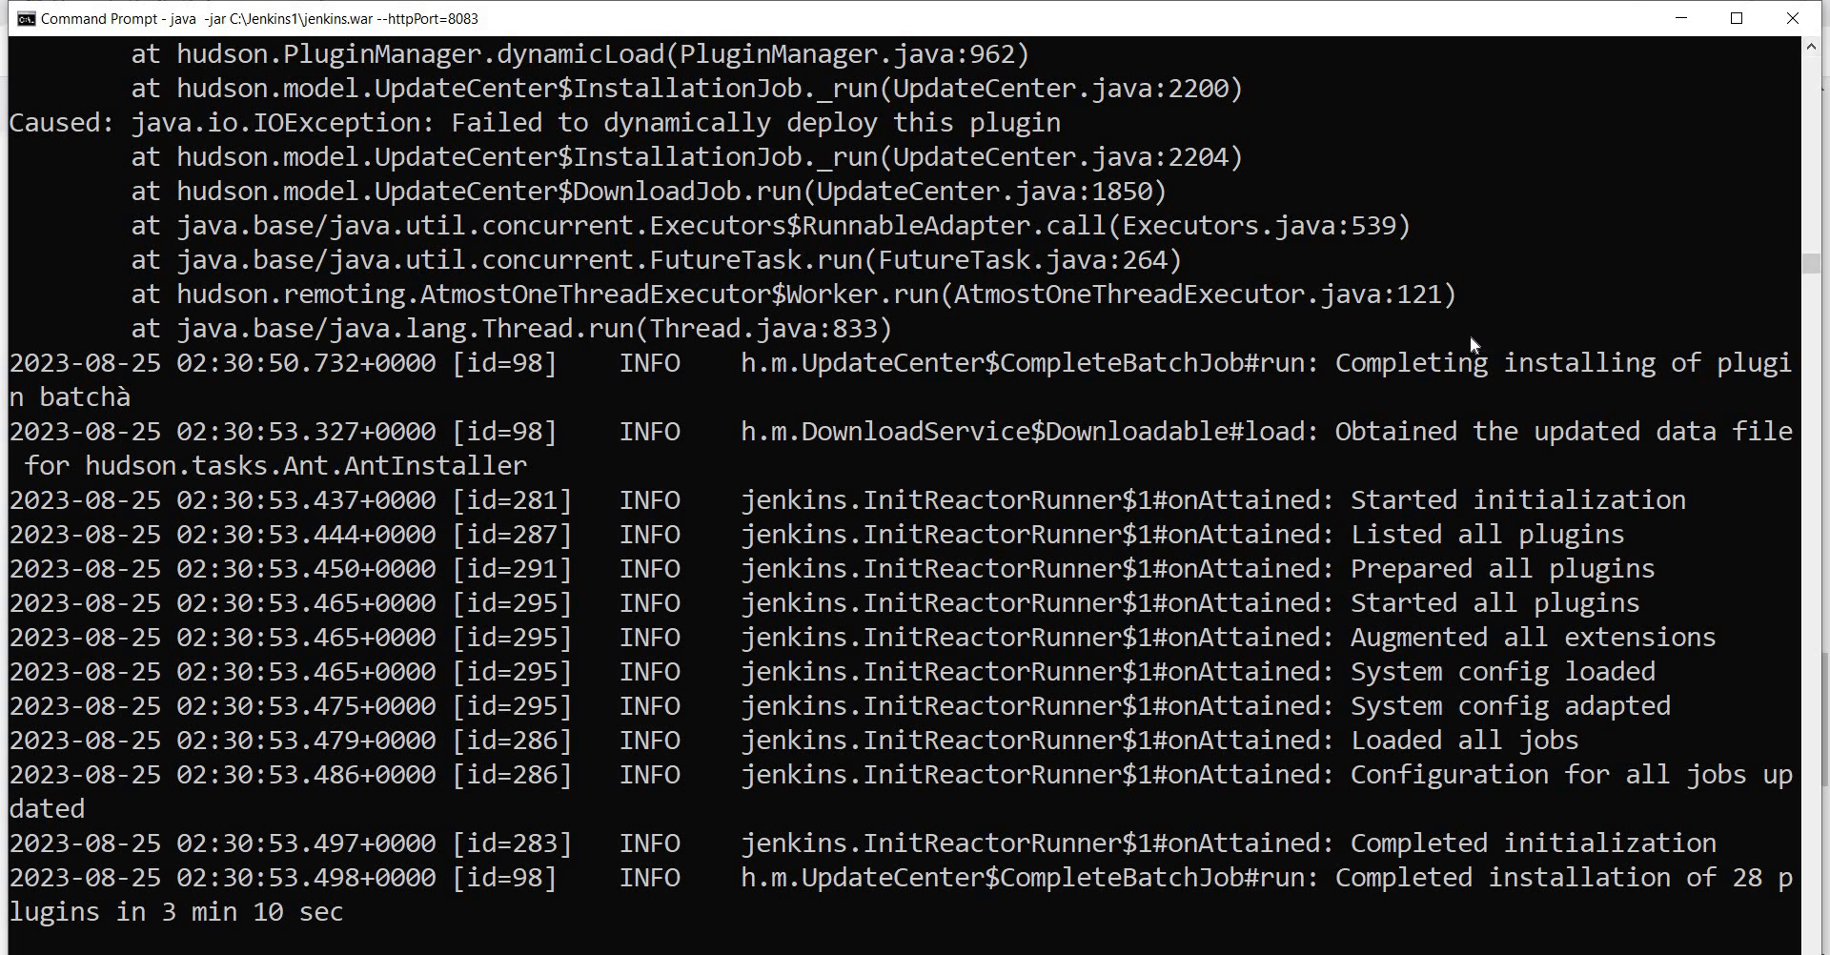
{"action": "key", "text": "super"}
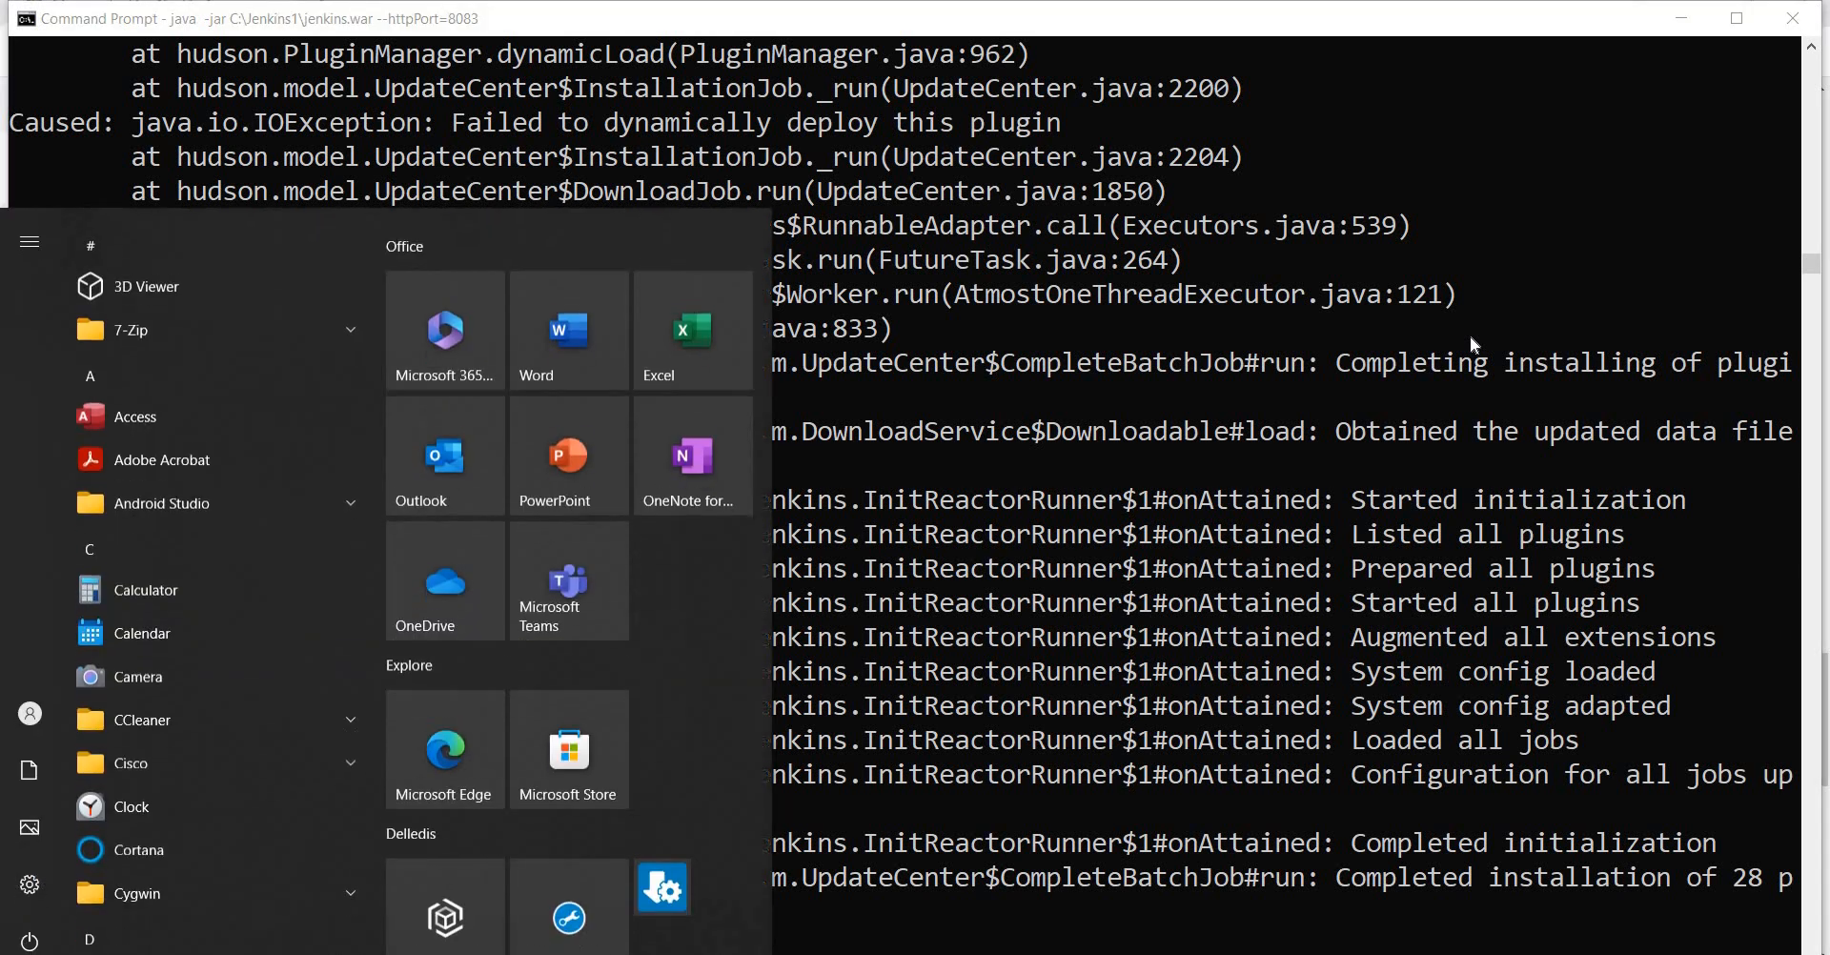
{"action": "key", "text": "super+Tab"}
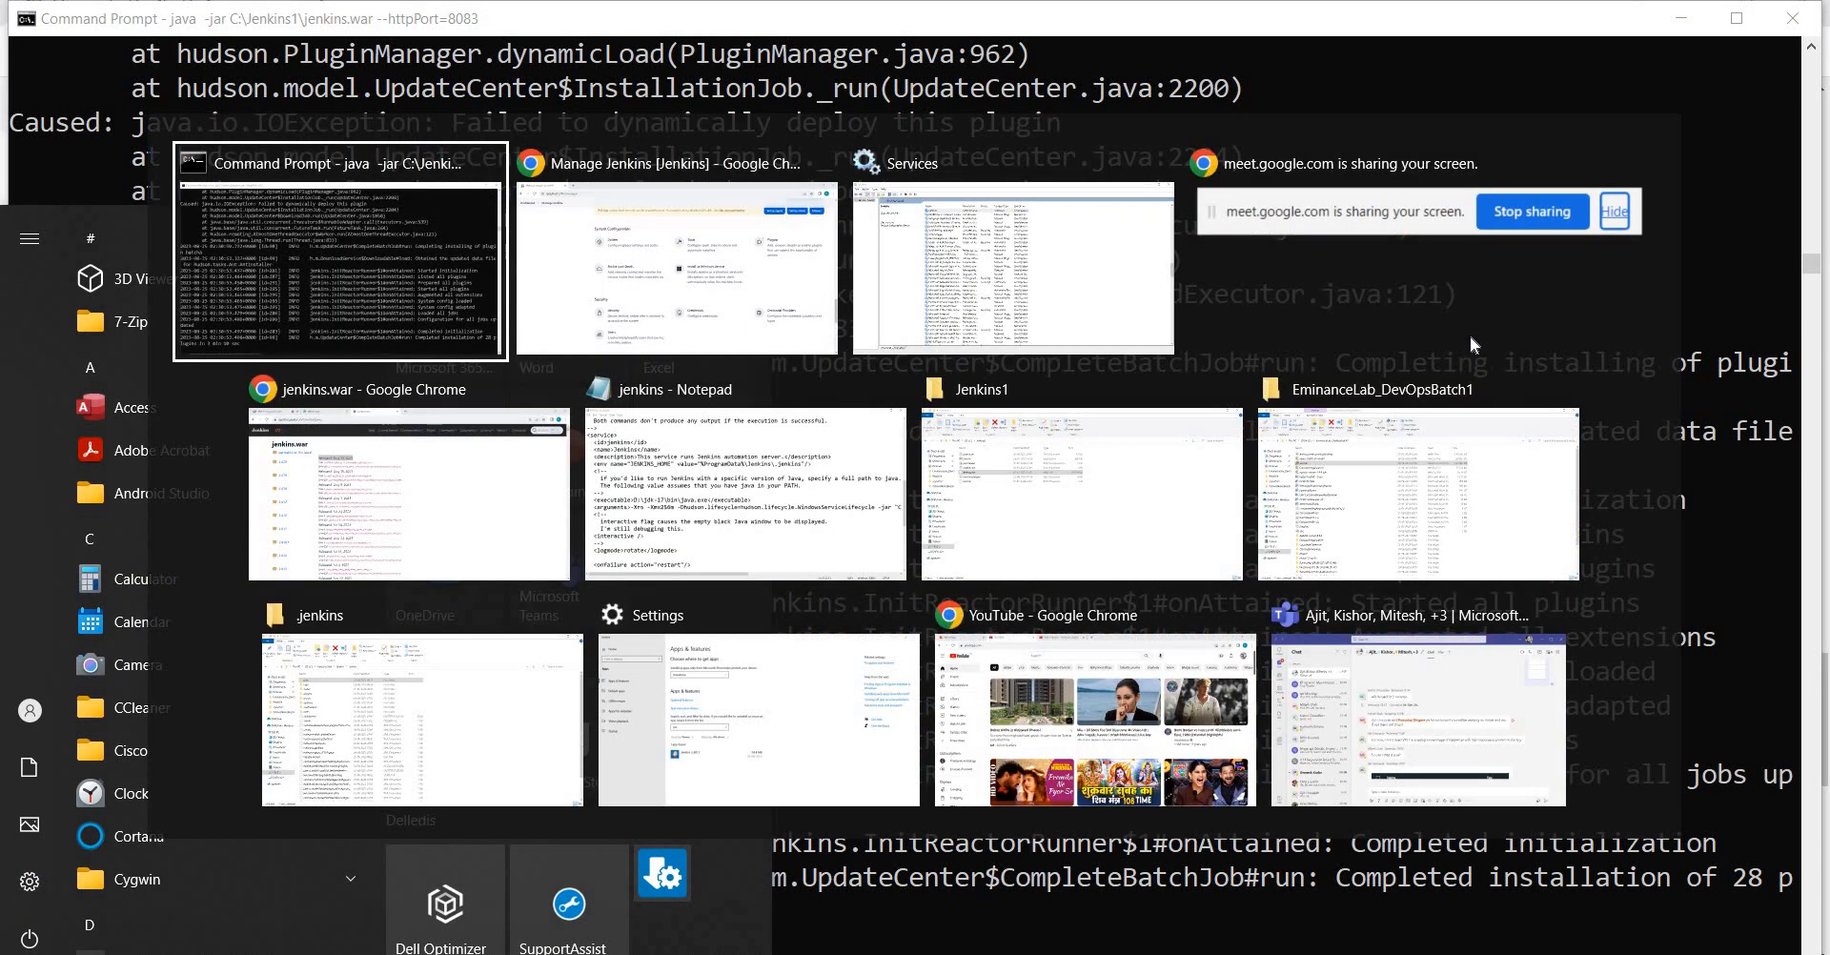
{"action": "key", "text": "Right"}
{"action": "key", "text": "Return"}
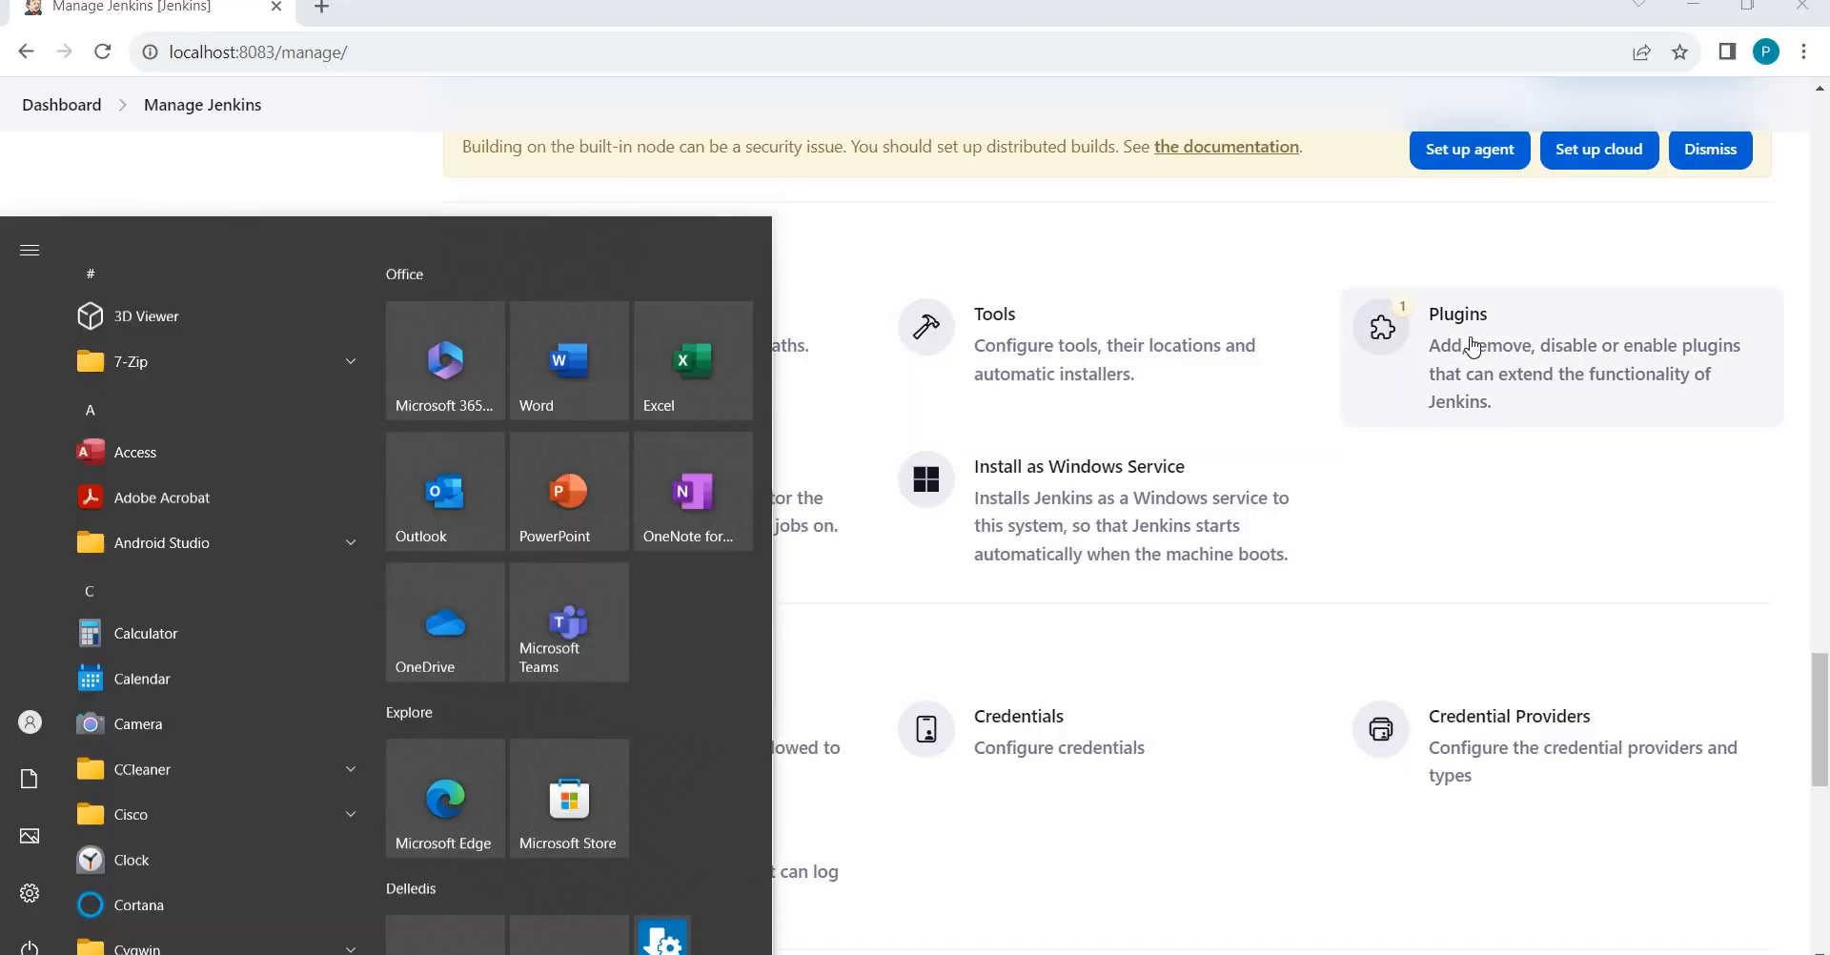
Launch Notepad and type the command java -jar C:\jenkis.war --httpPort 8083.
{"action": "type", "text": "no"}
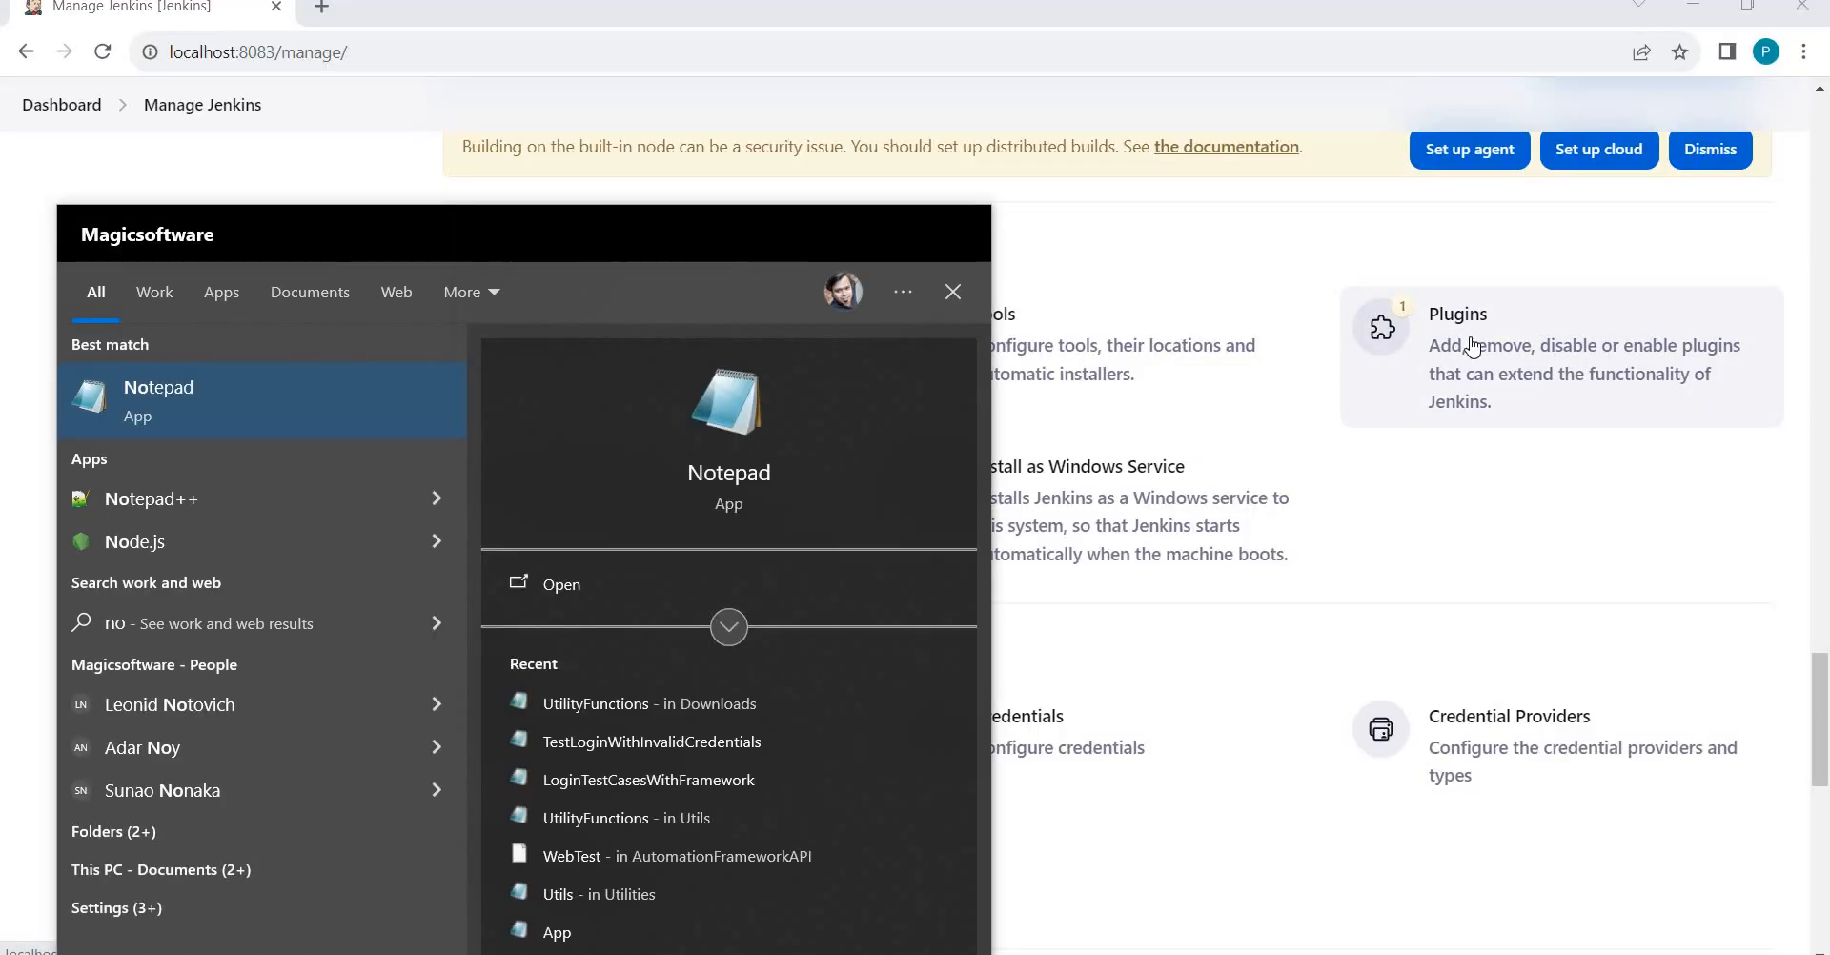
{"action": "key", "text": "Return"}
{"action": "type", "text": "ja"}
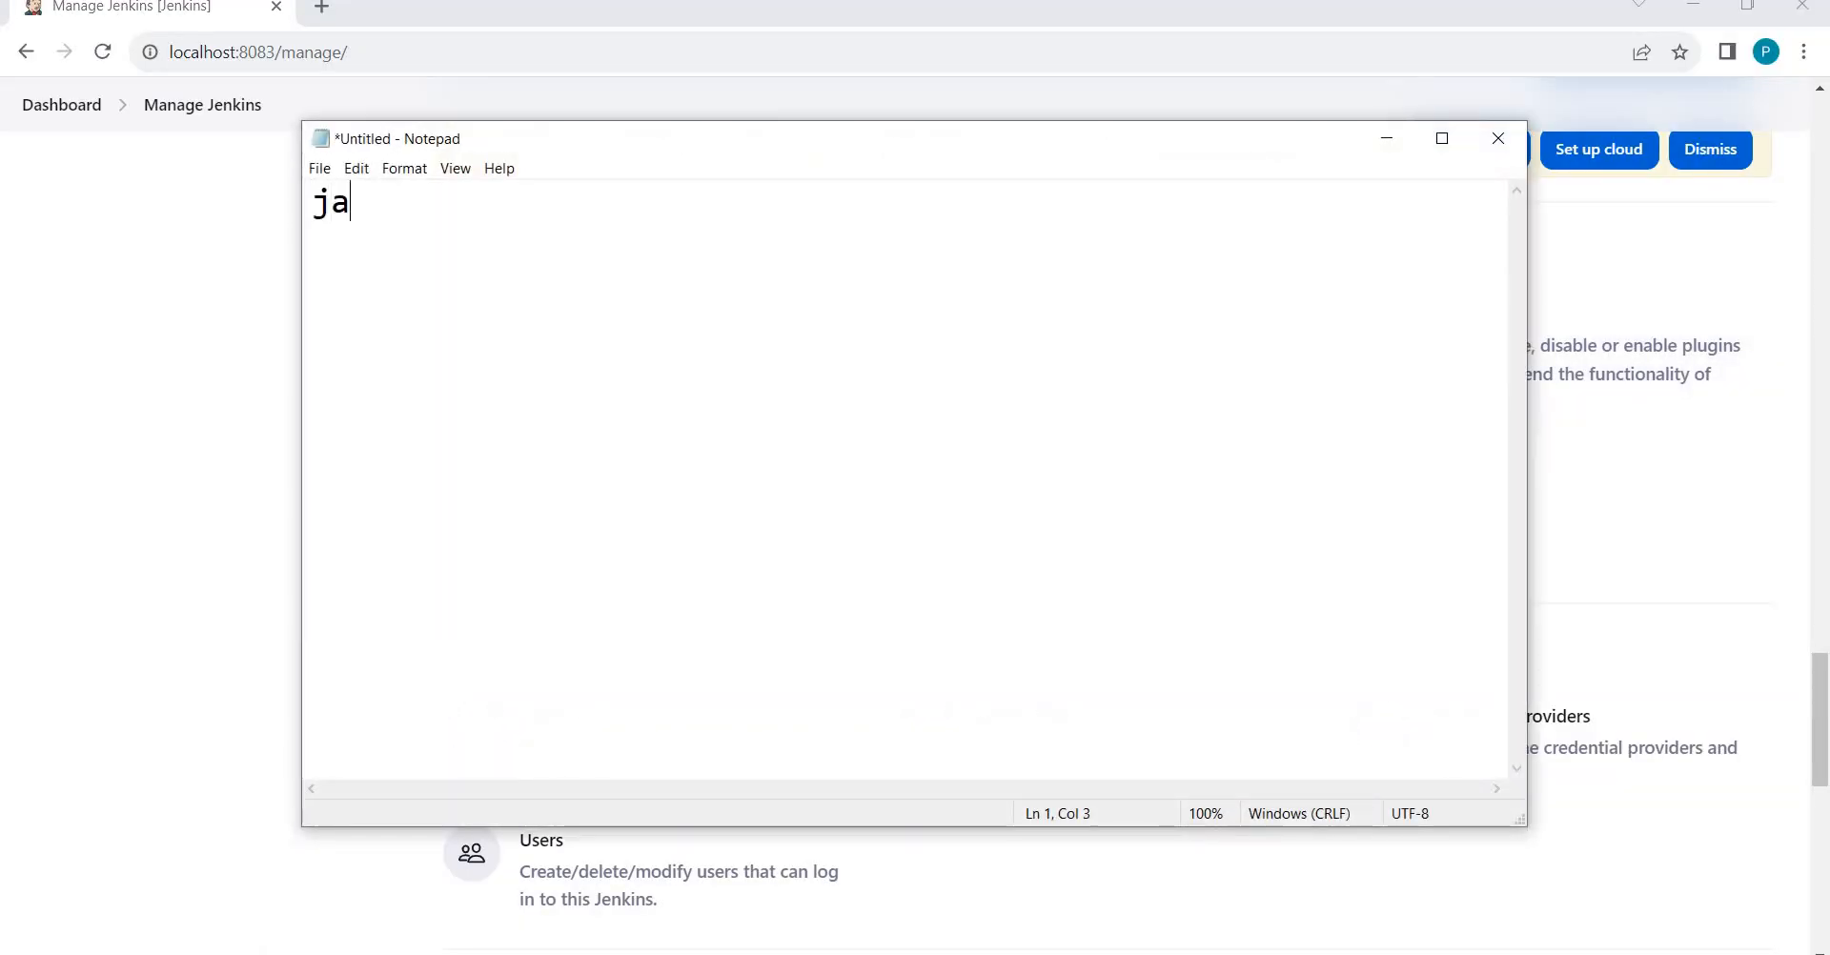
{"action": "type", "text": "va -j"}
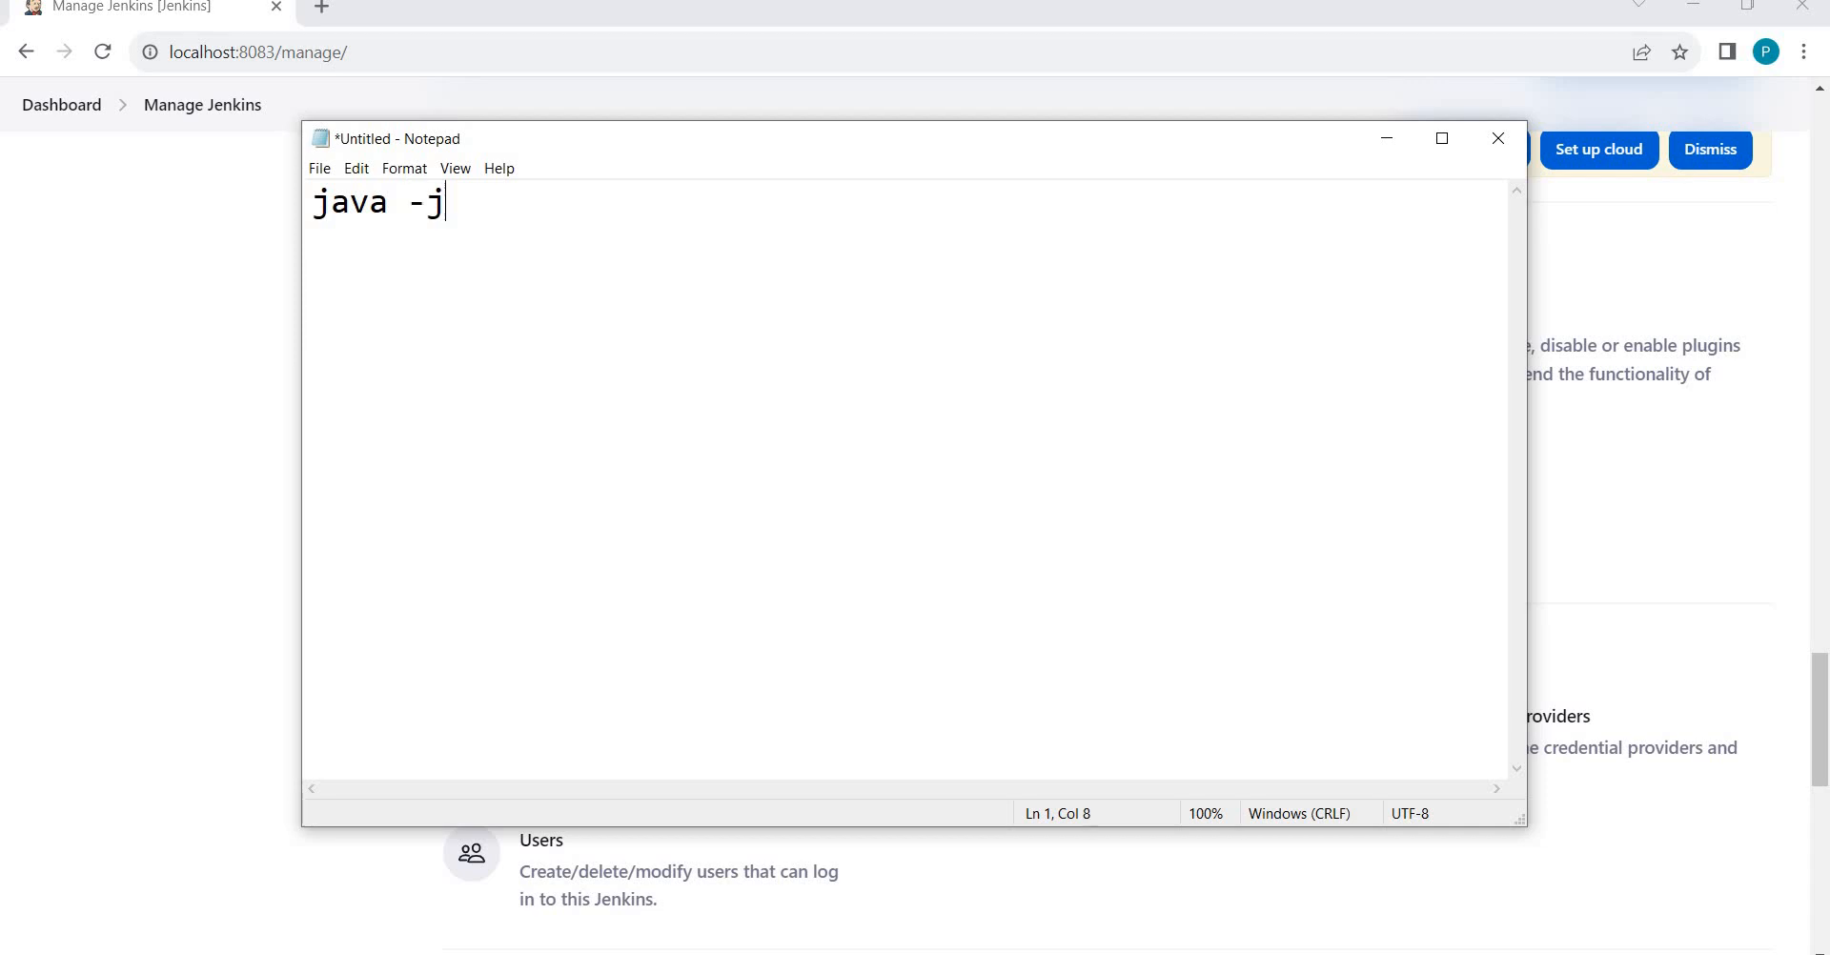
{"action": "type", "text": "ar C:\\jenki"}
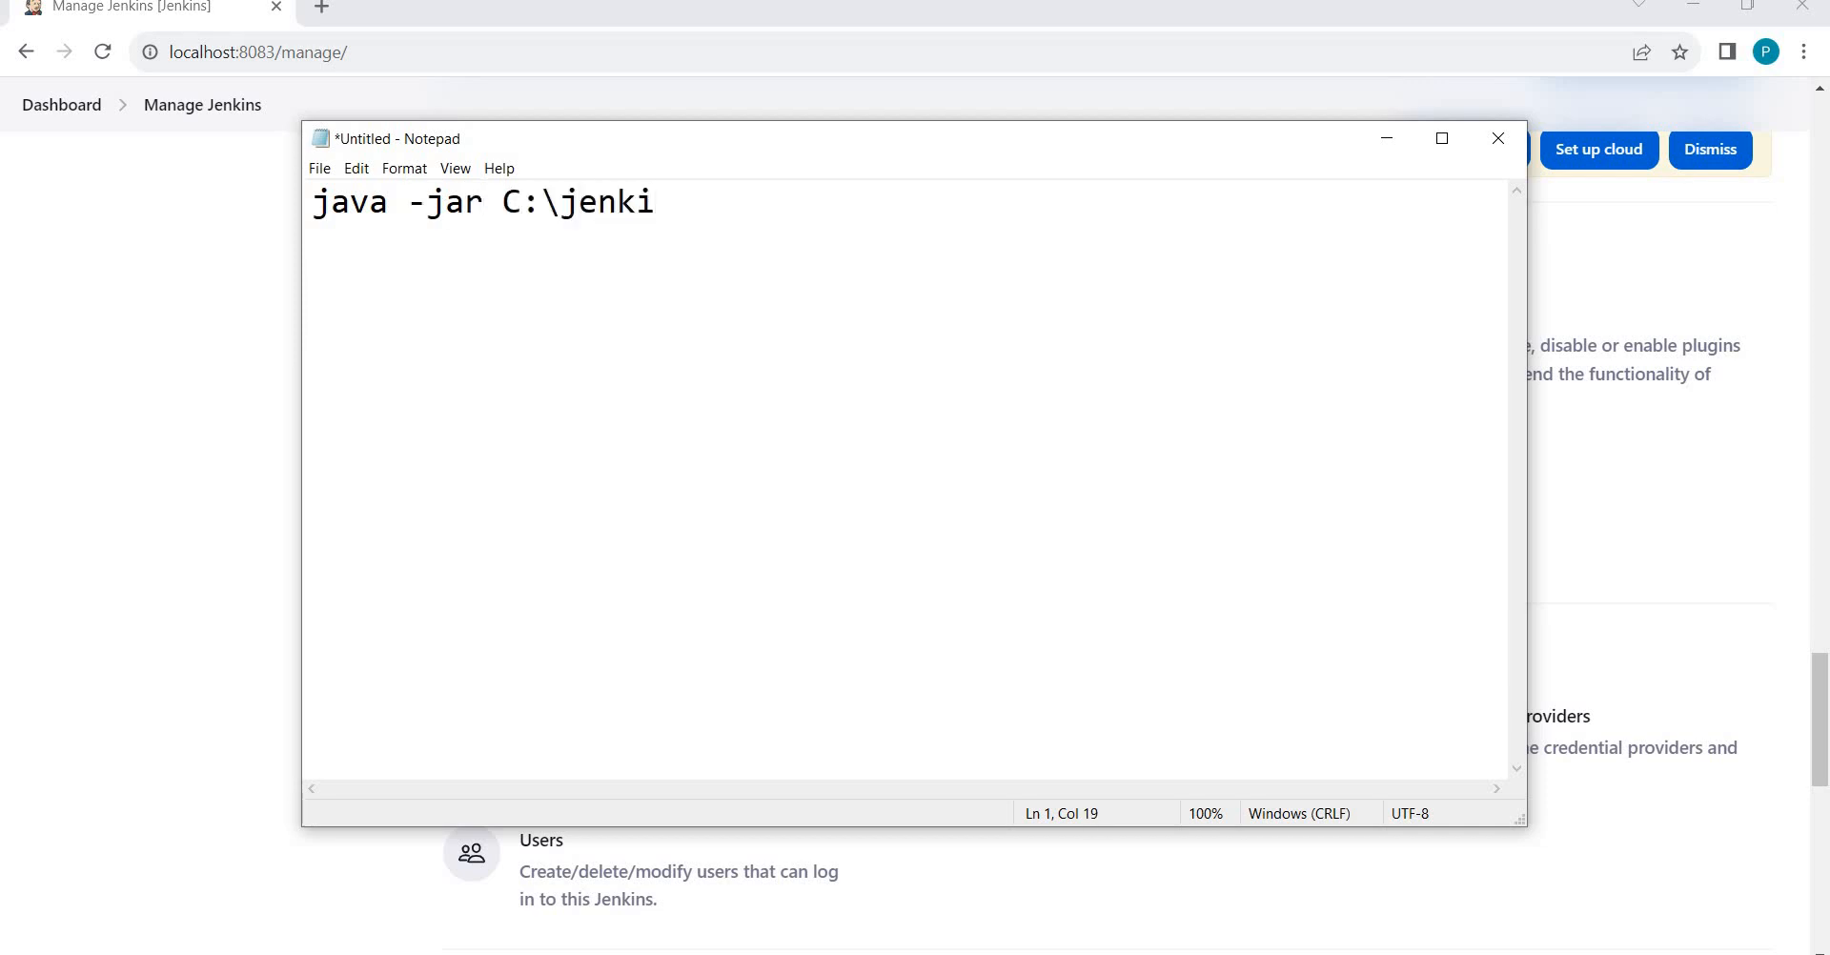
{"action": "type", "text": "s.war --htt"}
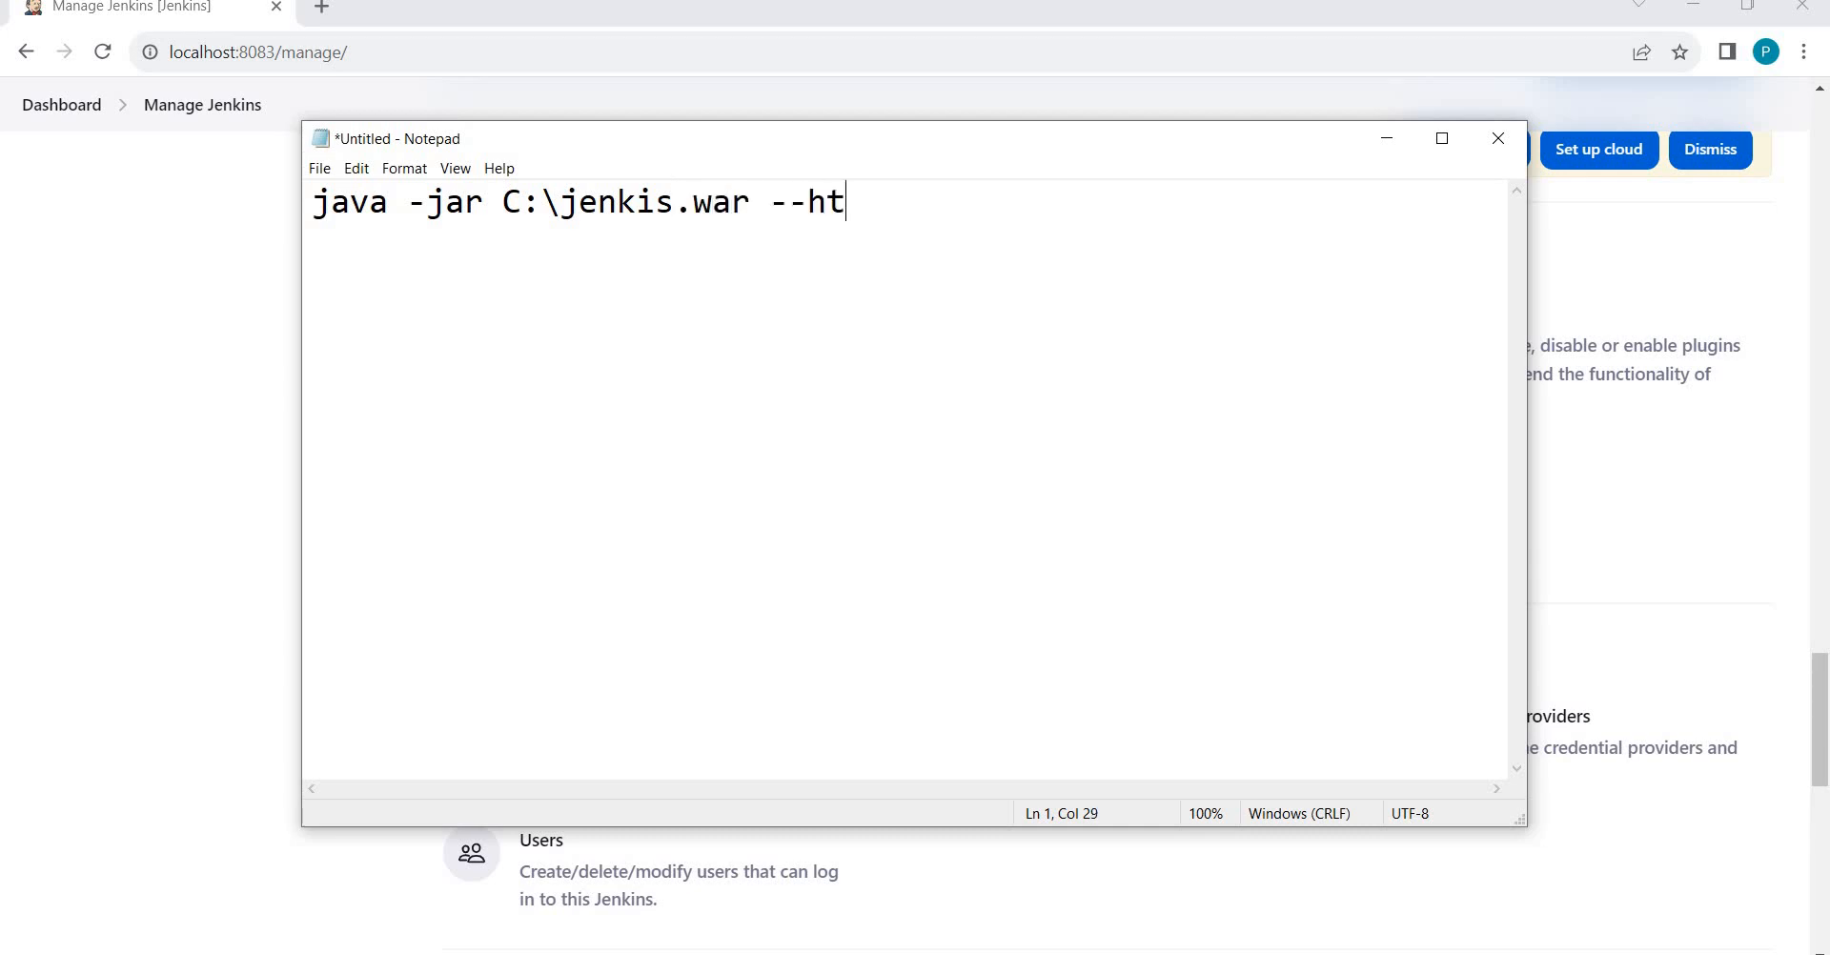
{"action": "key", "text": "BackSpace"}
{"action": "key", "text": "BackSpace"}
{"action": "key", "text": "BackSpace"}
{"action": "type", "text": "httpPort 808"}
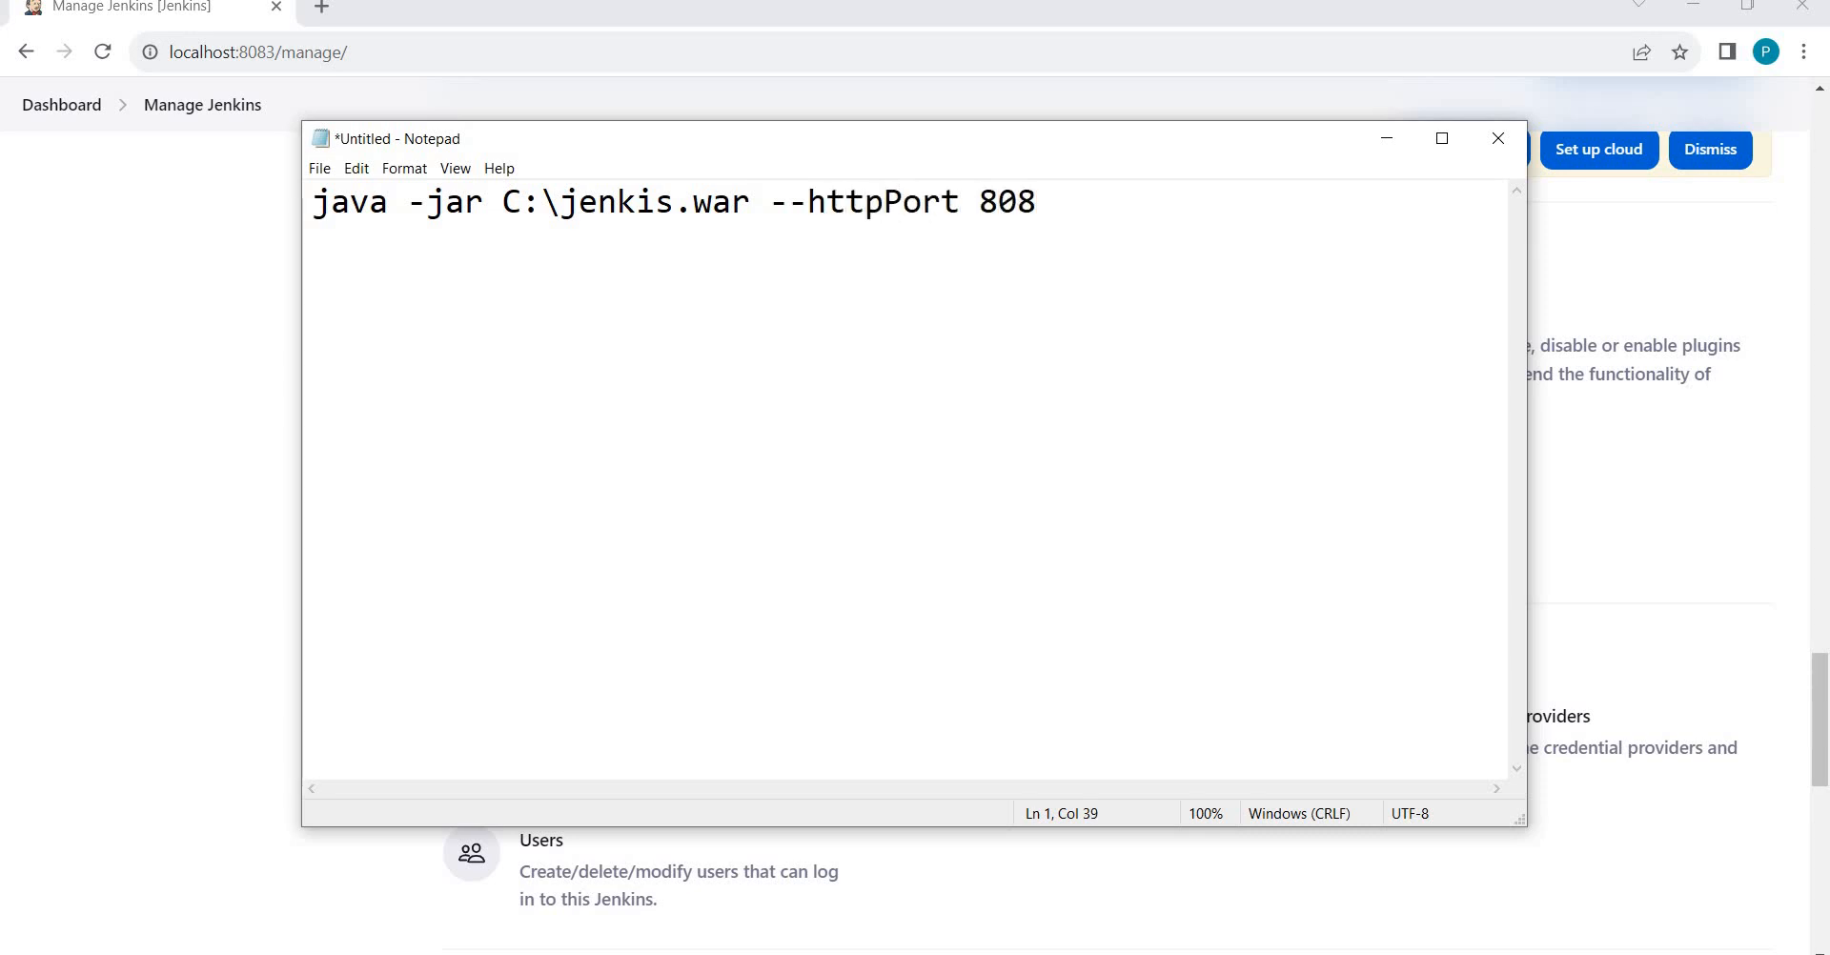
{"action": "type", "text": "82"}
{"action": "key", "text": "BackSpace"}
{"action": "key", "text": "BackSpace"}
{"action": "type", "text": "3"}
Check the Command Prompt, select the whole Notepad command, then return to Manage Jenkins.
{"action": "key", "text": "alt+Tab"}
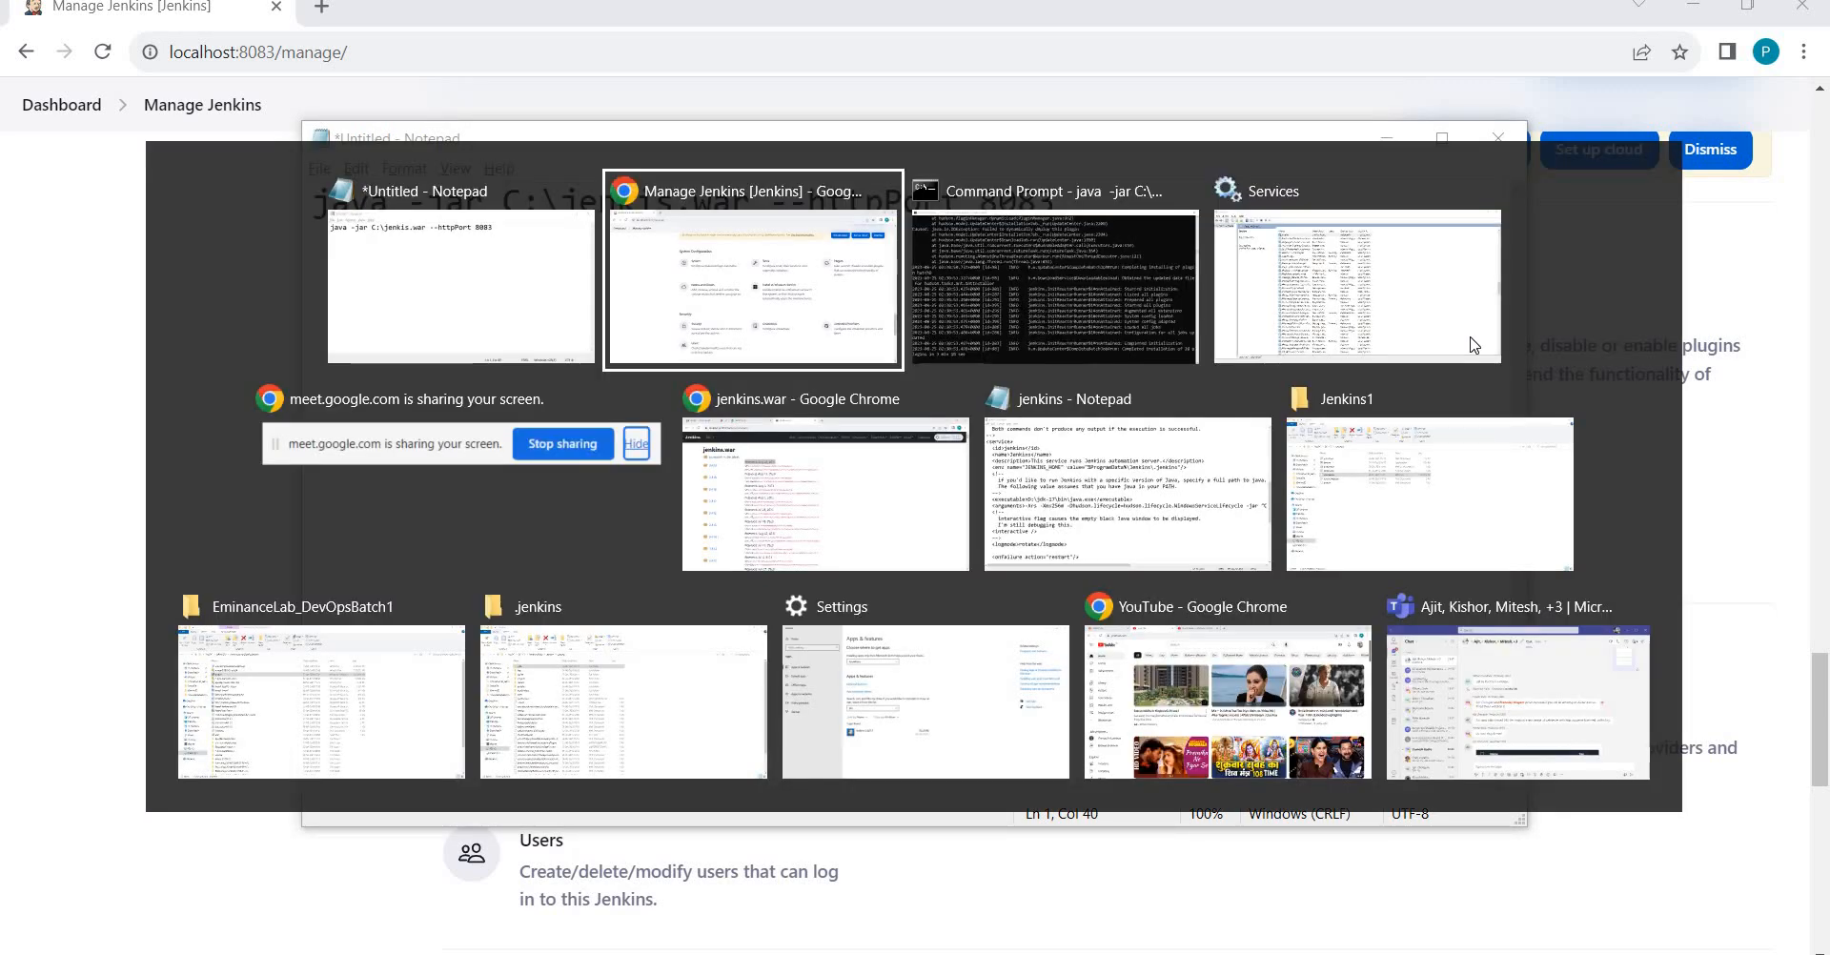
{"action": "key", "text": "alt+Tab"}
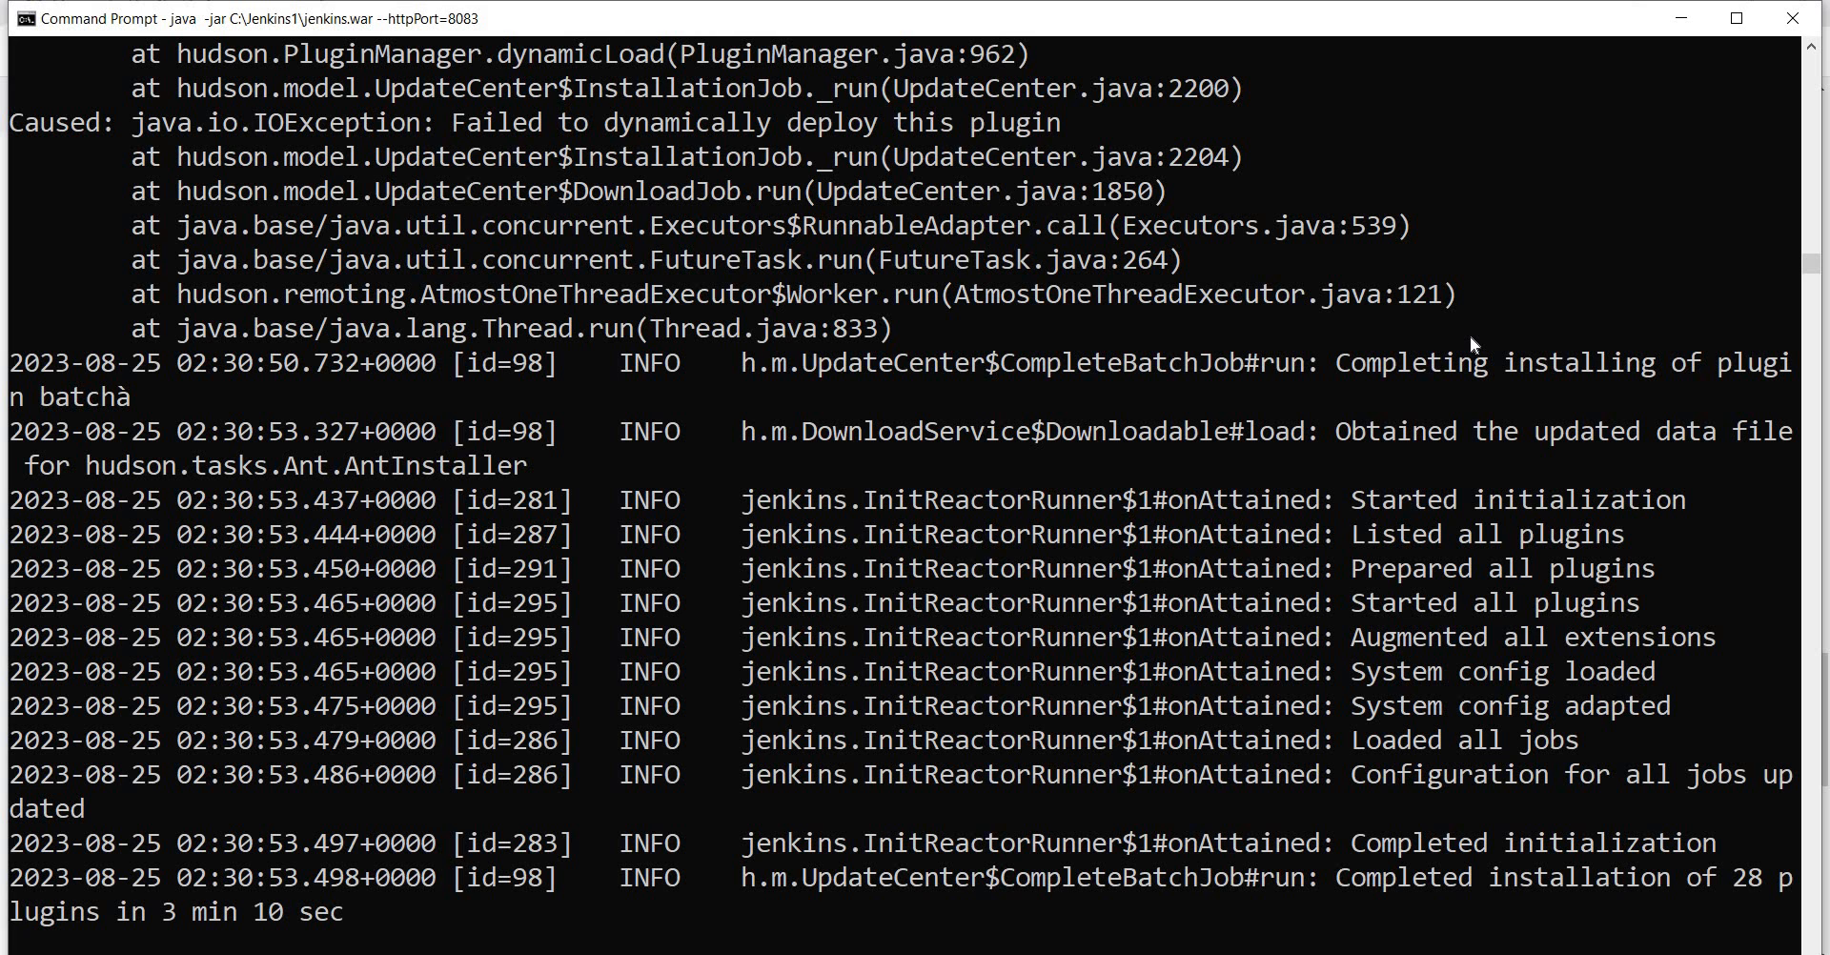
{"action": "key", "text": "alt+Tab"}
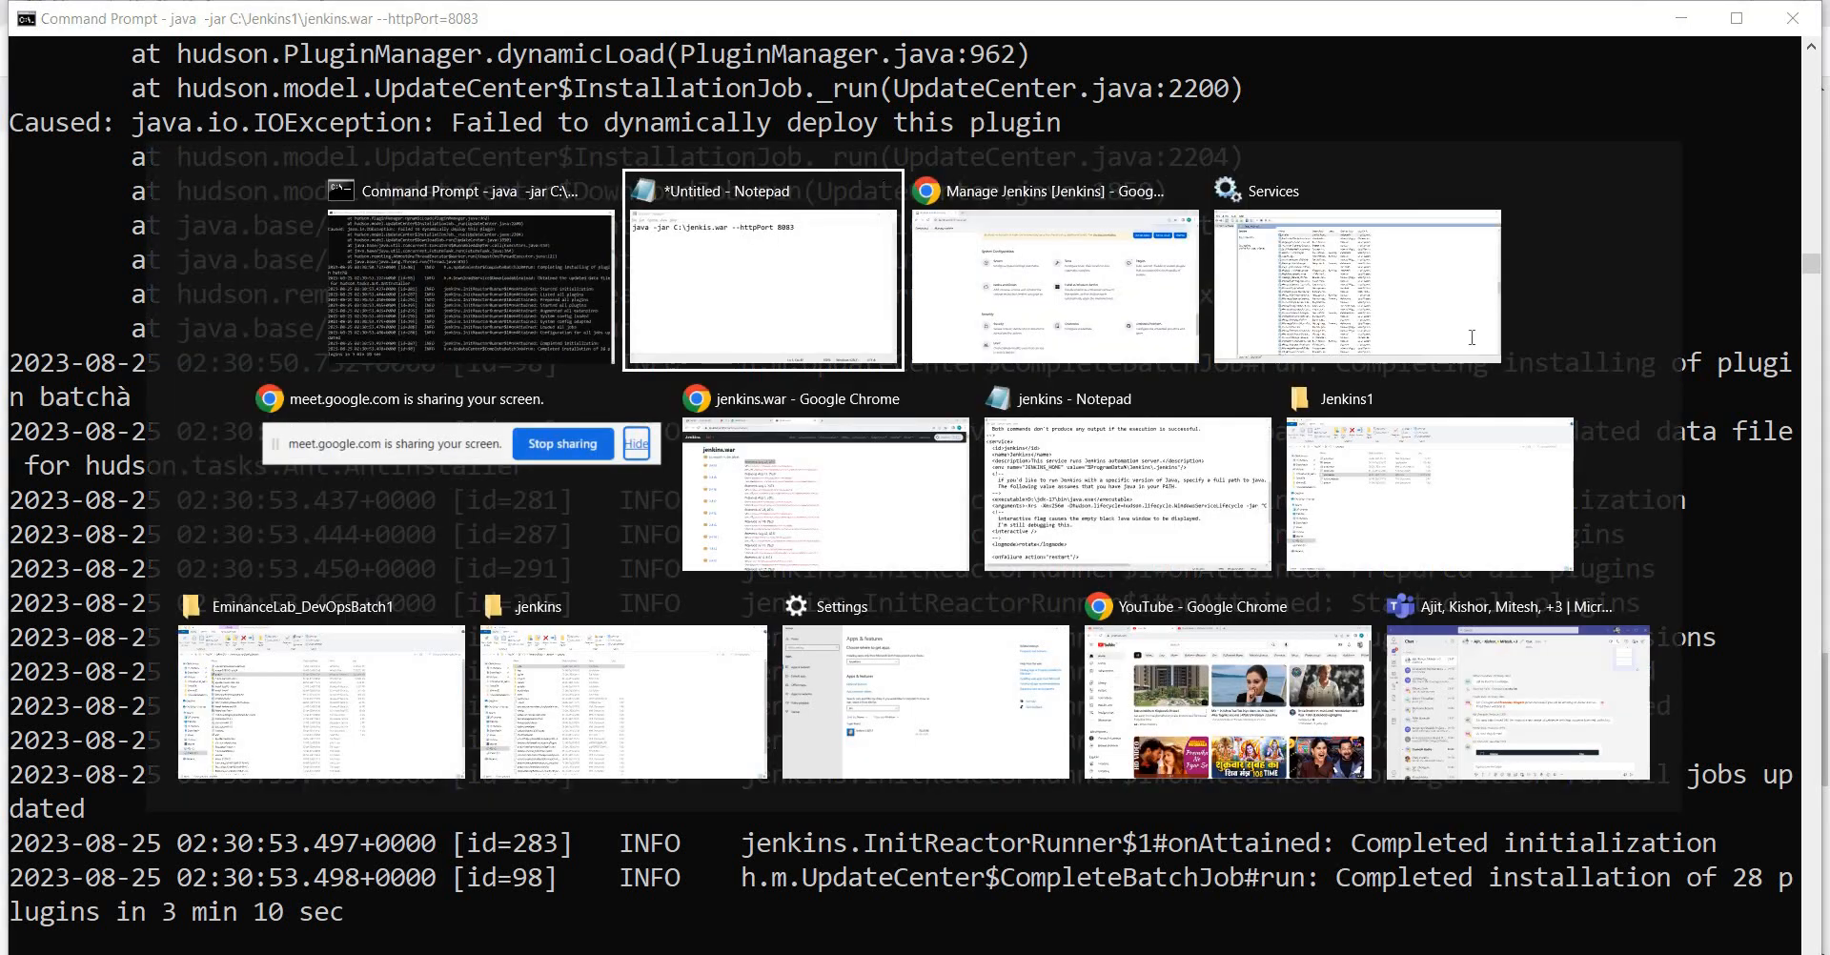
{"action": "key", "text": "ctrl+a"}
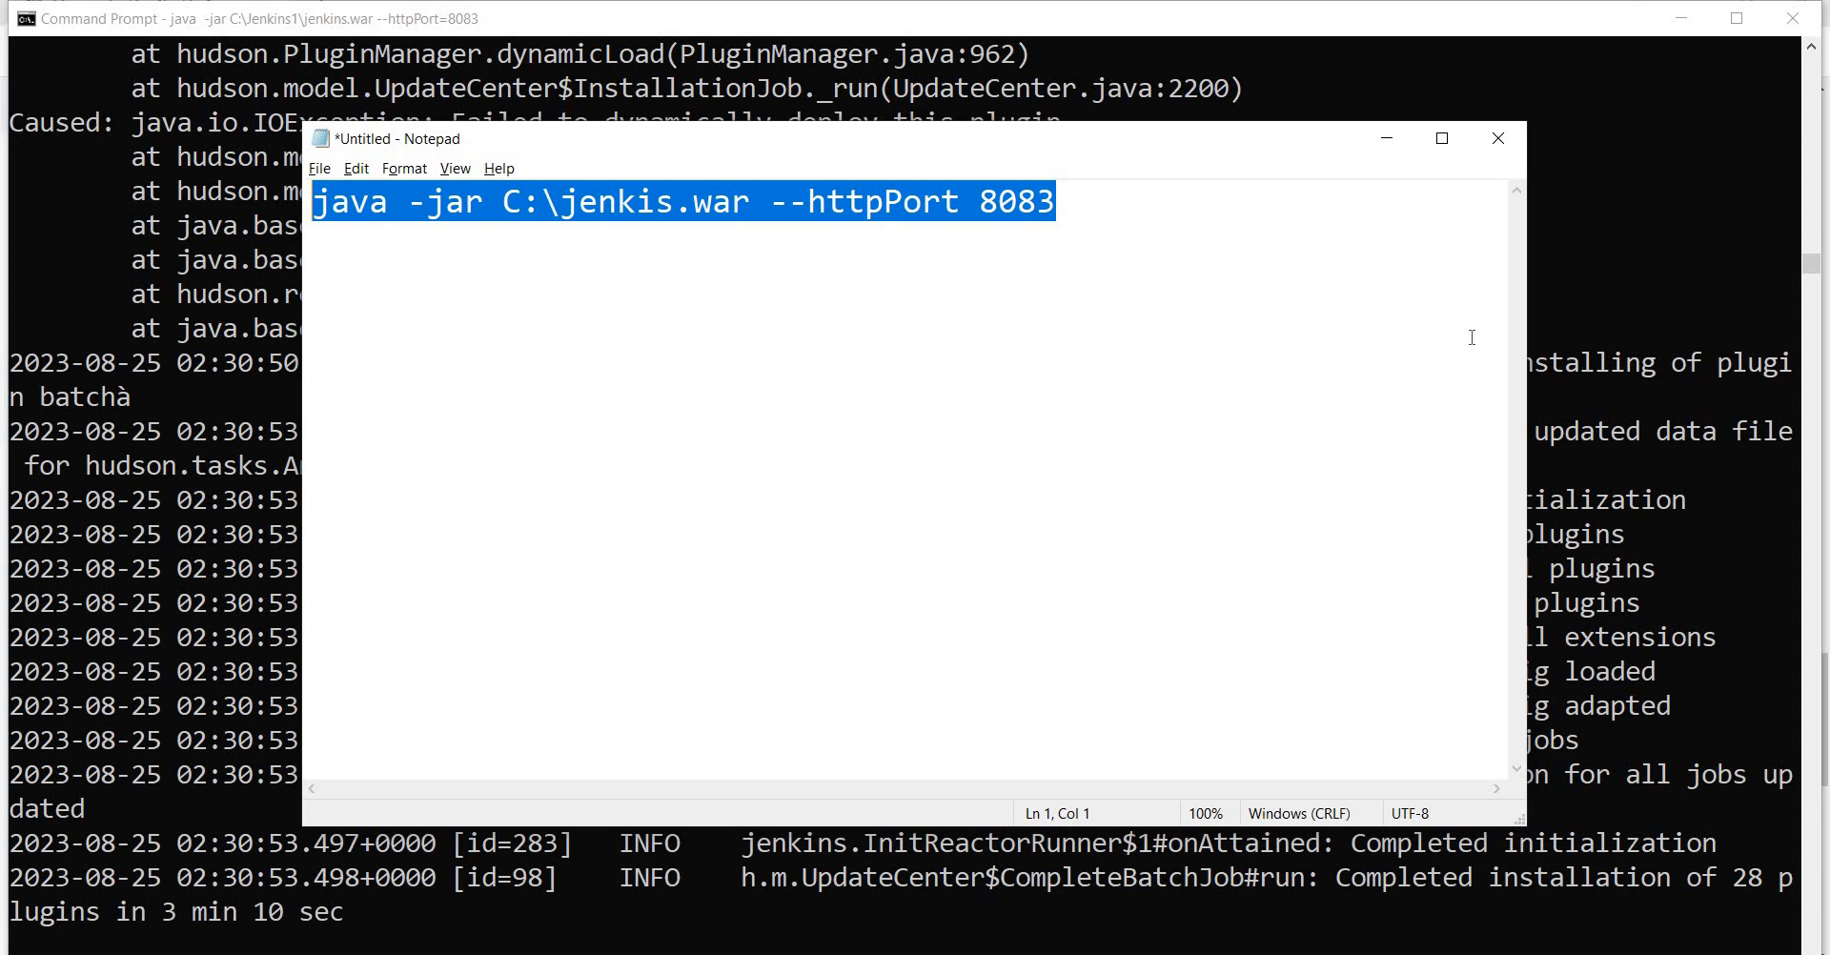
{"action": "key", "text": "alt+Tab"}
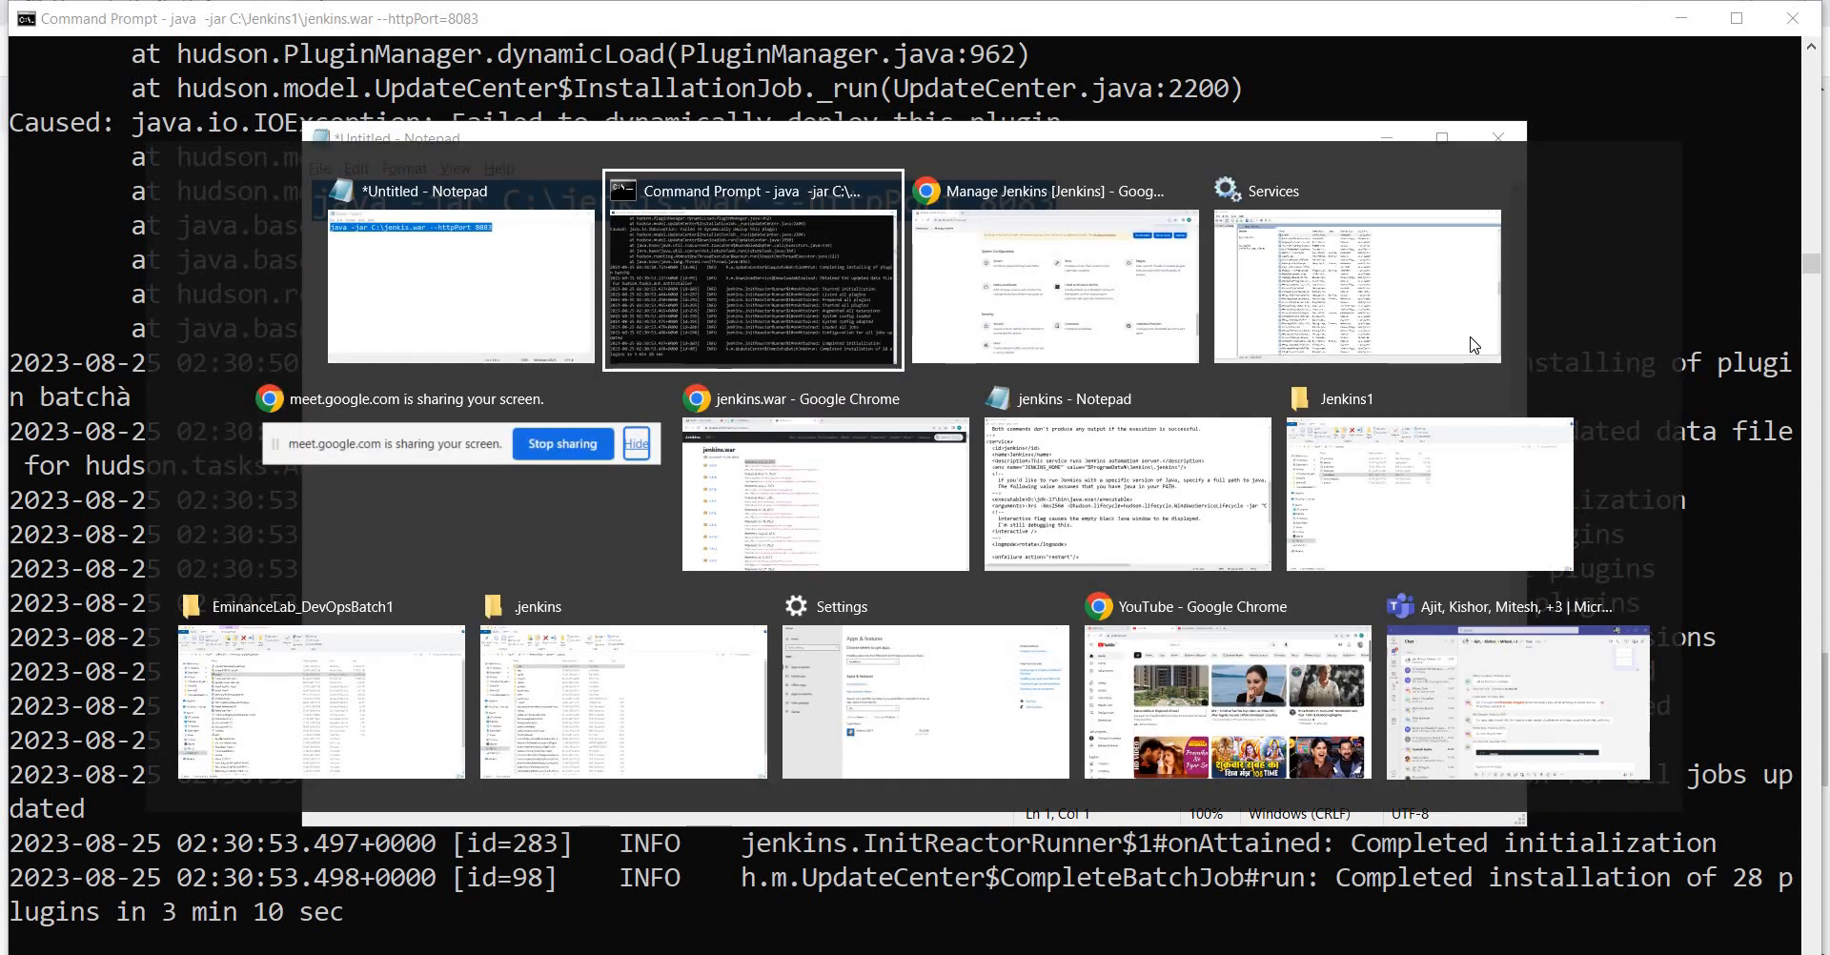
{"action": "key", "text": "alt+Tab"}
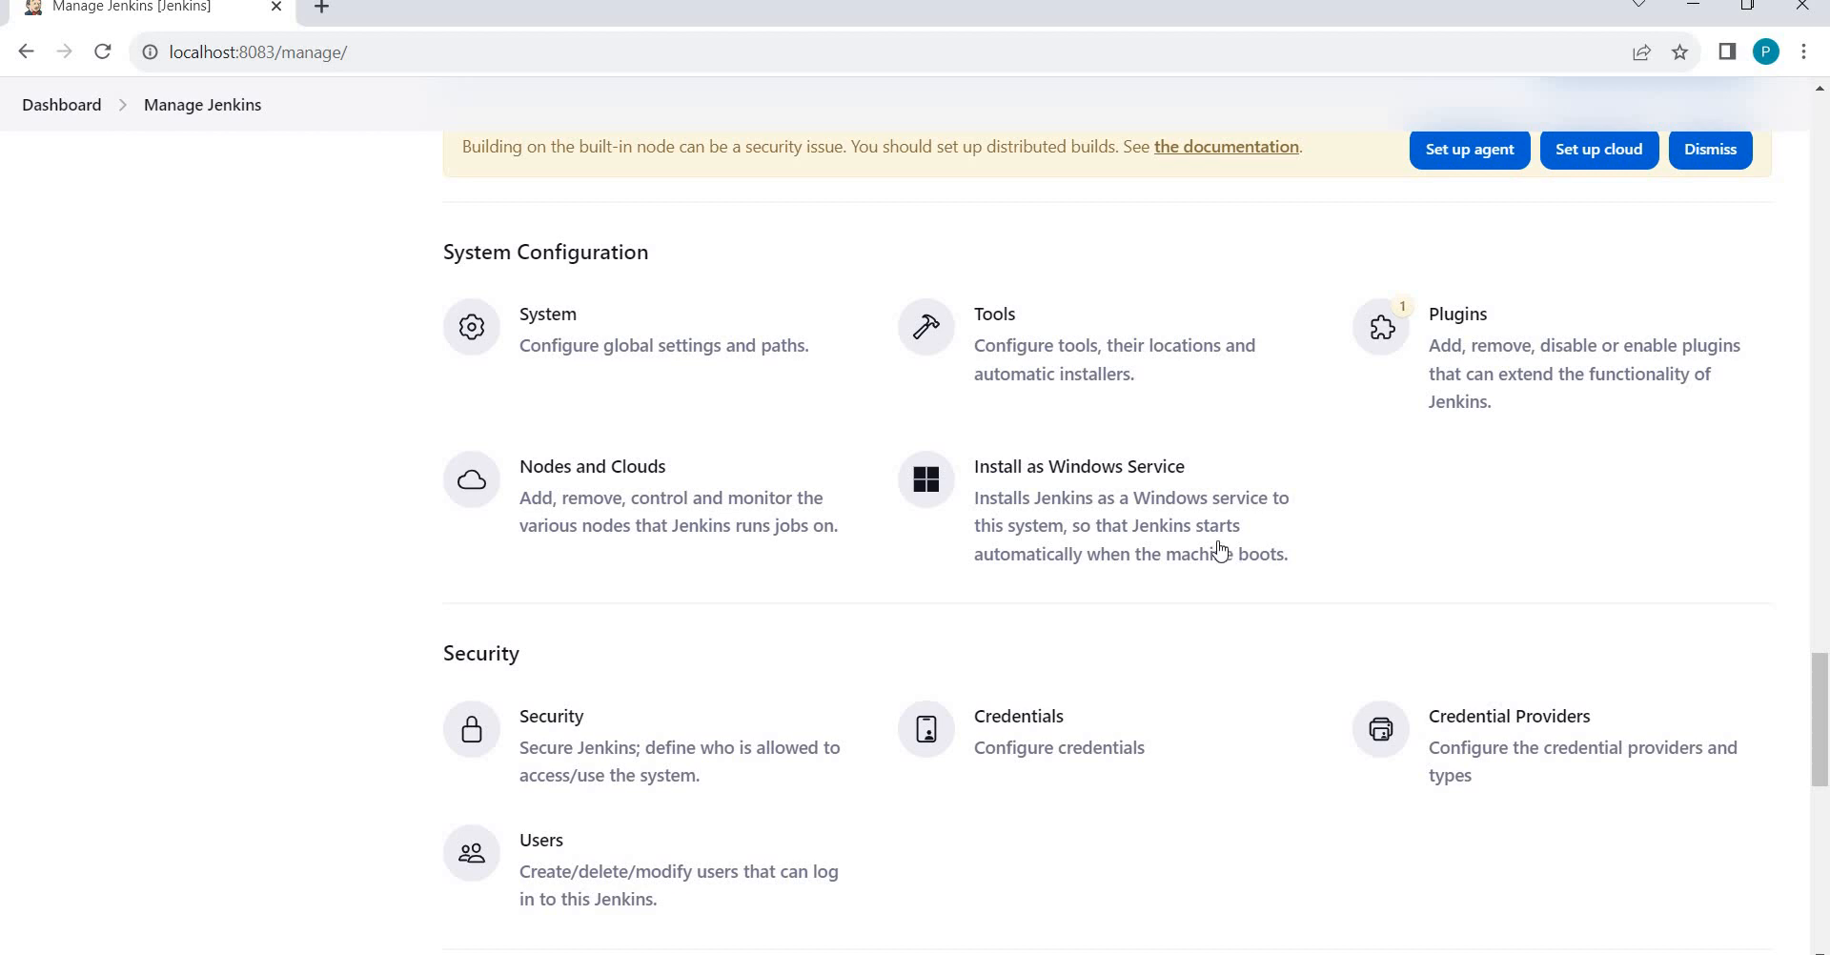
Bring the Services window listing the Jenkins Automation Server service to the front.
{"action": "key", "text": "alt+Tab"}
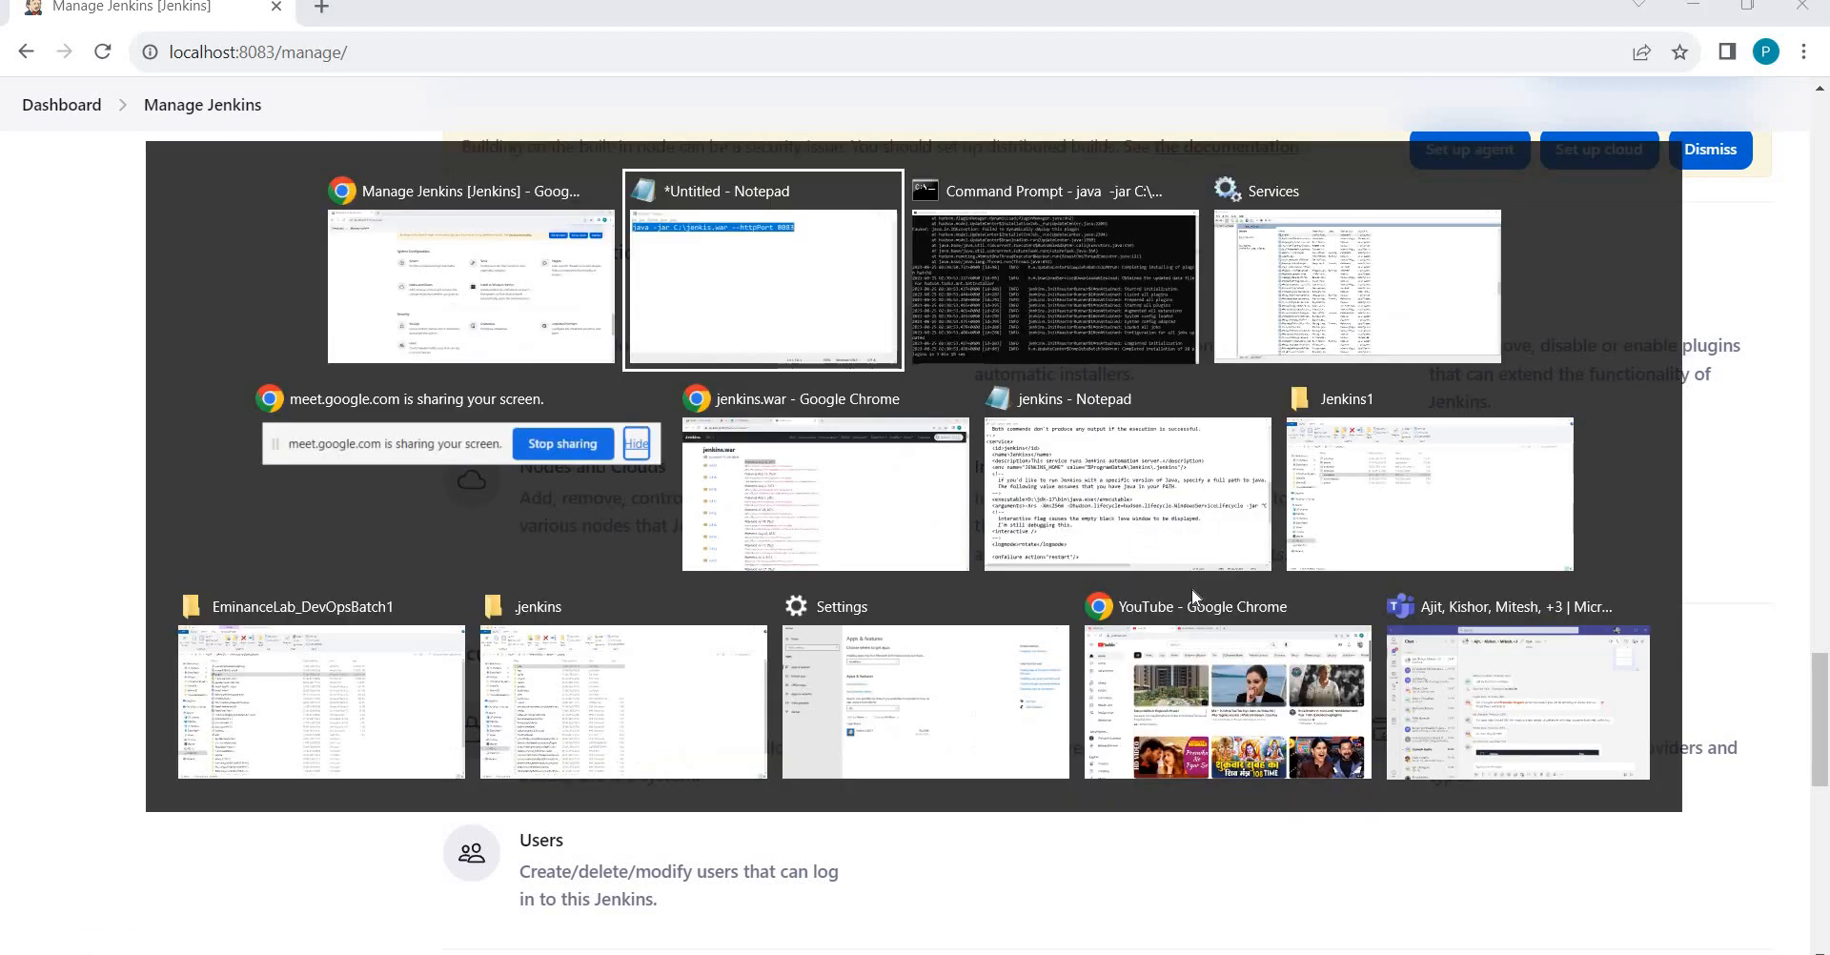
{"action": "key", "text": "alt+Tab"}
{"action": "key", "text": "alt+Tab"}
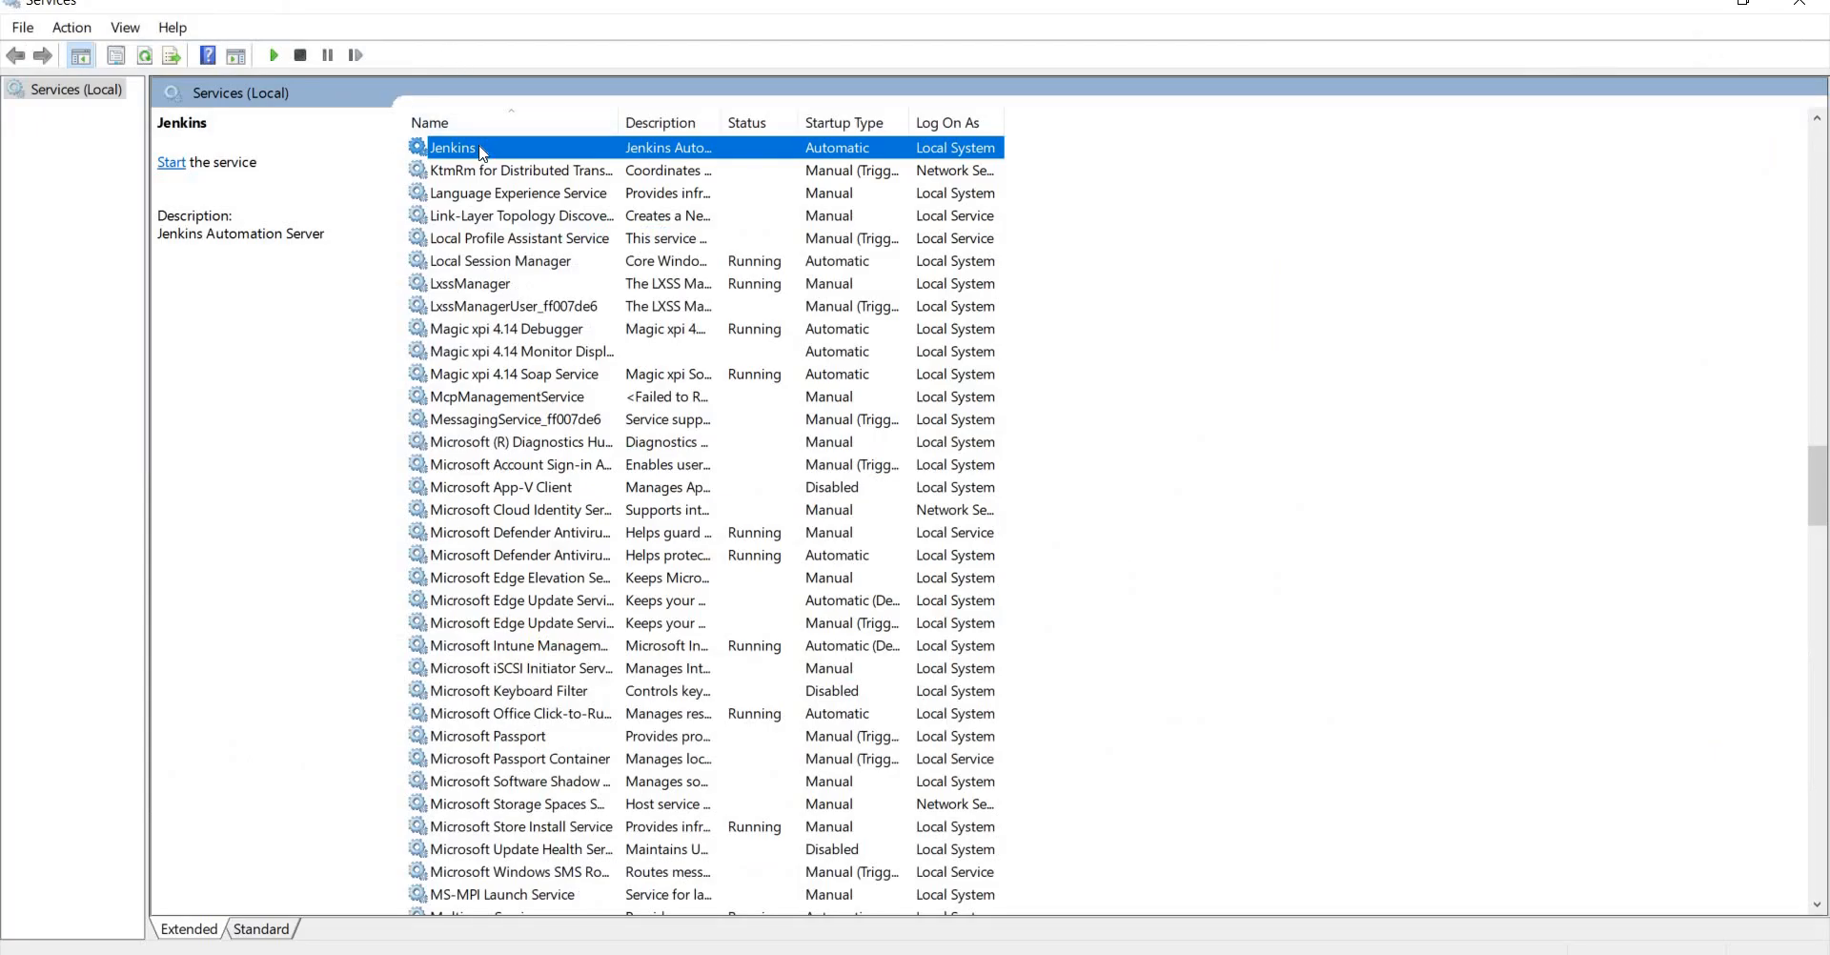
{"action": "right_click", "coordinate": [481, 153]}
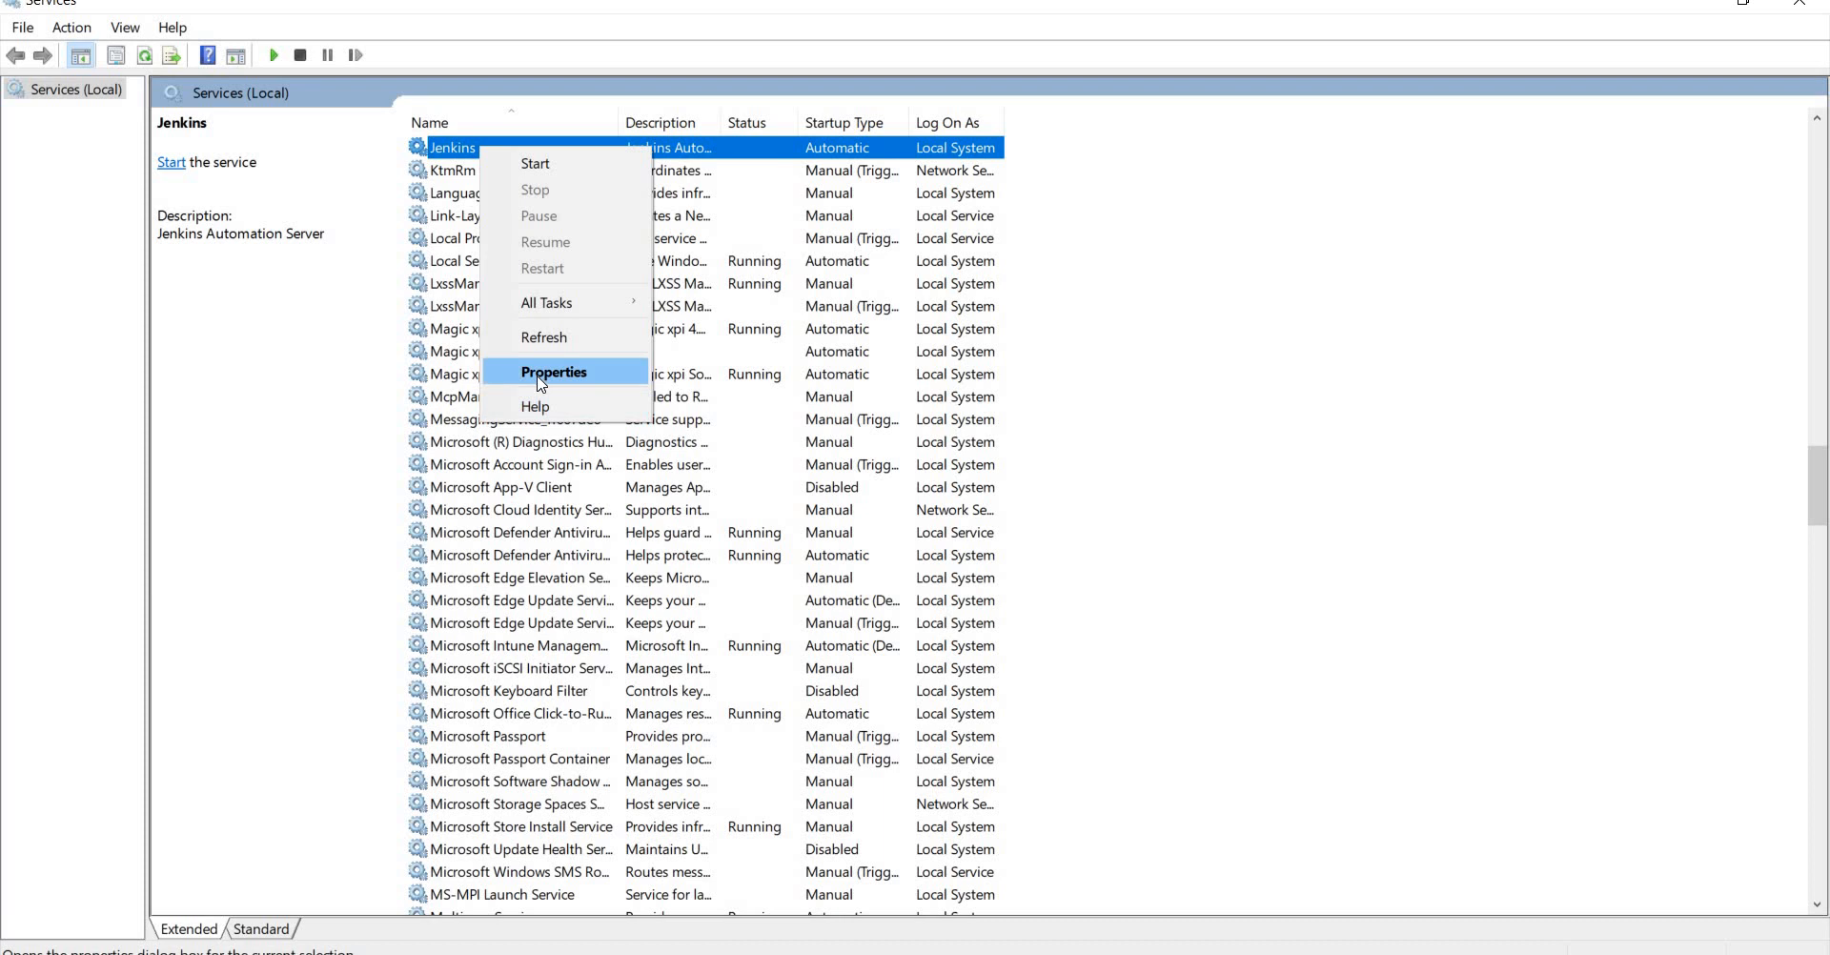
{"action": "left_click", "coordinate": [542, 373]}
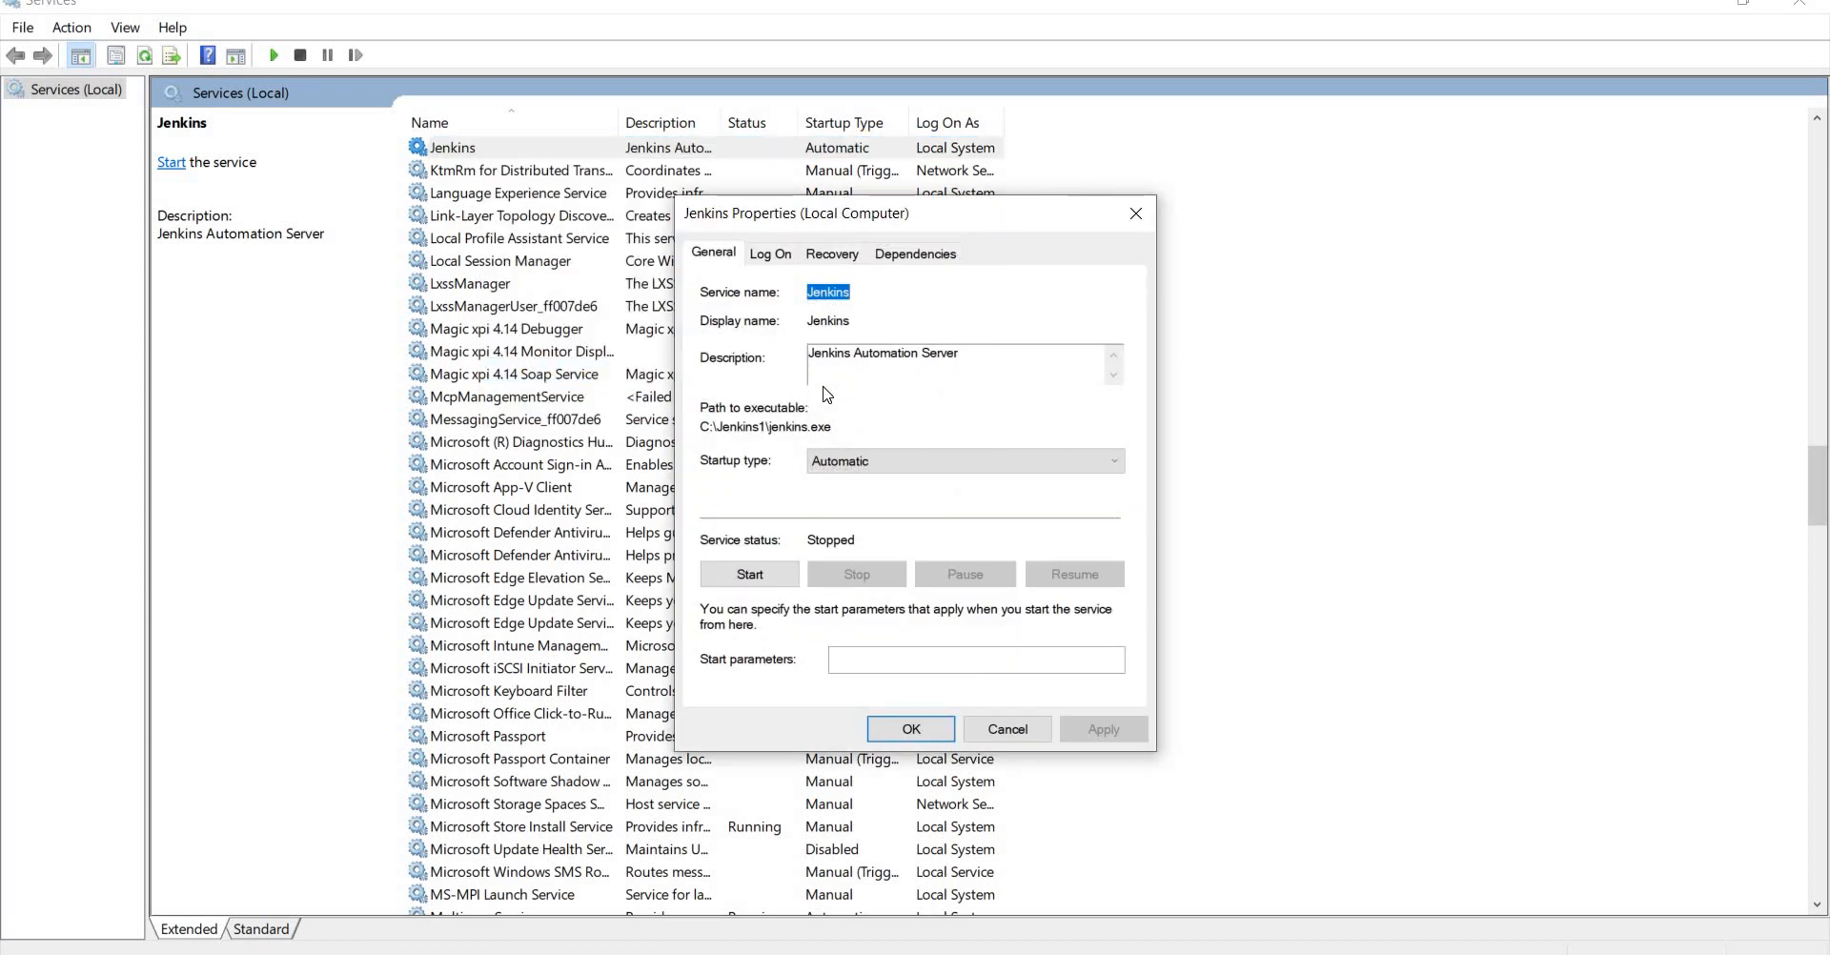
{"action": "left_click", "coordinate": [1026, 729]}
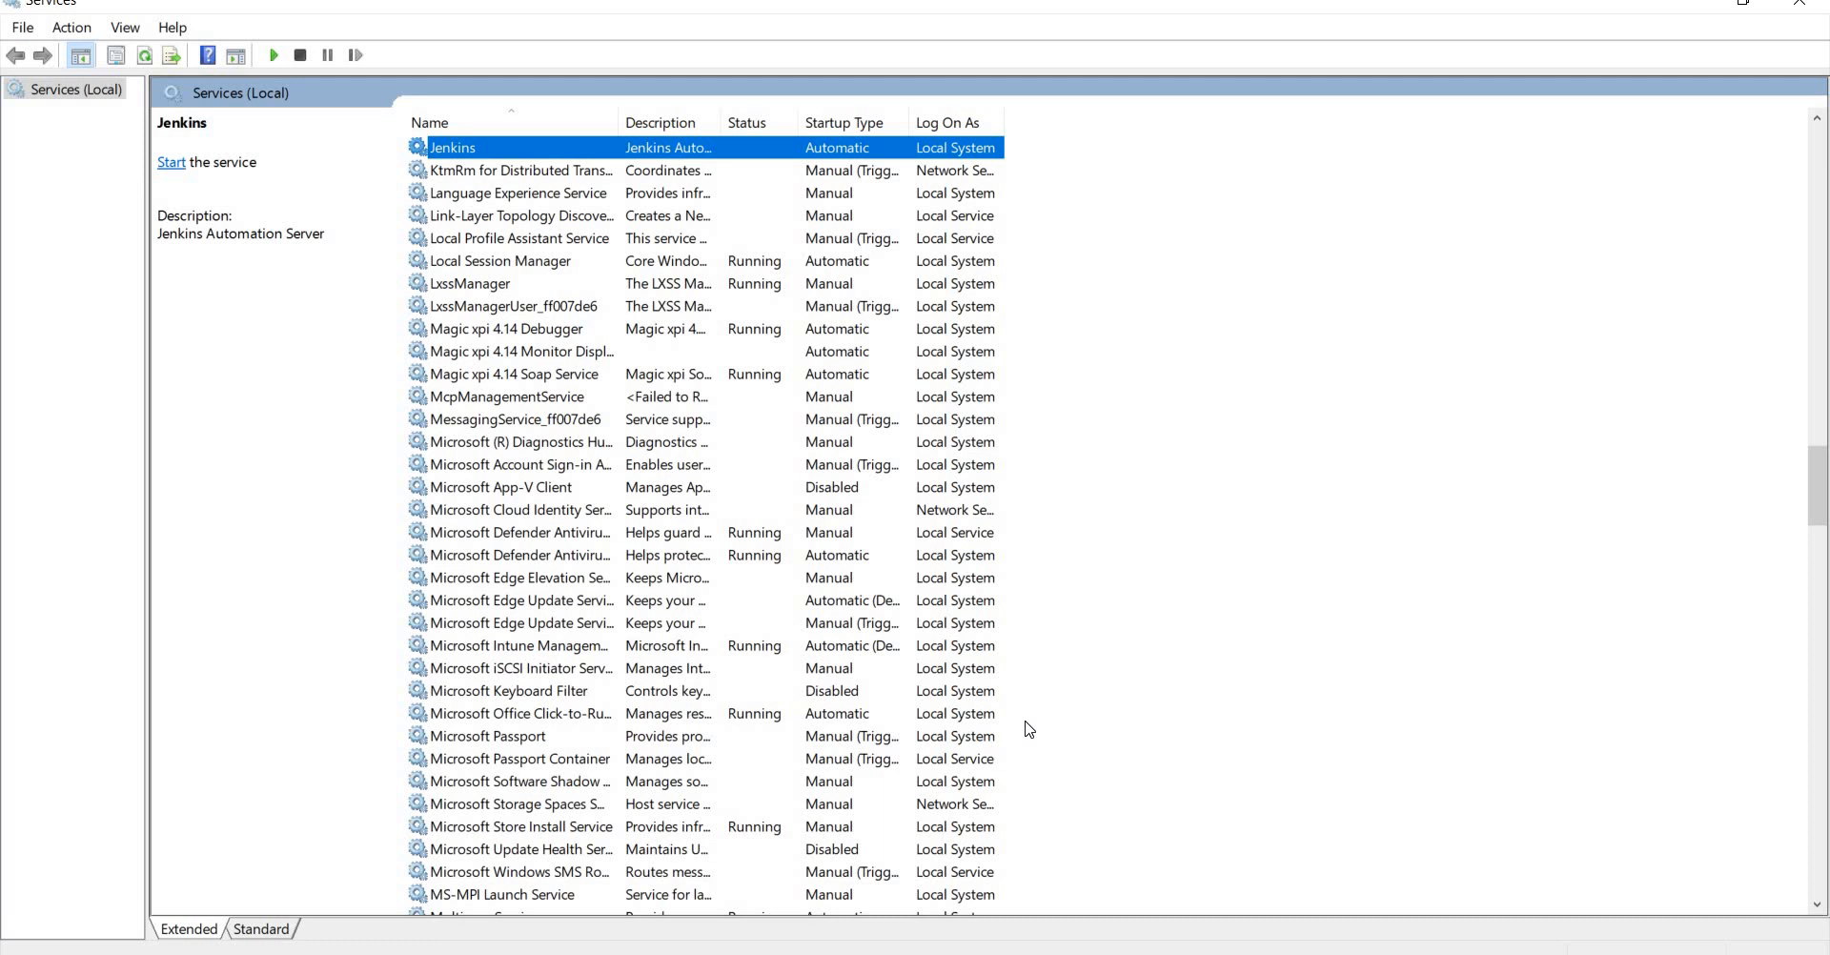
{"action": "key", "text": "alt+Tab"}
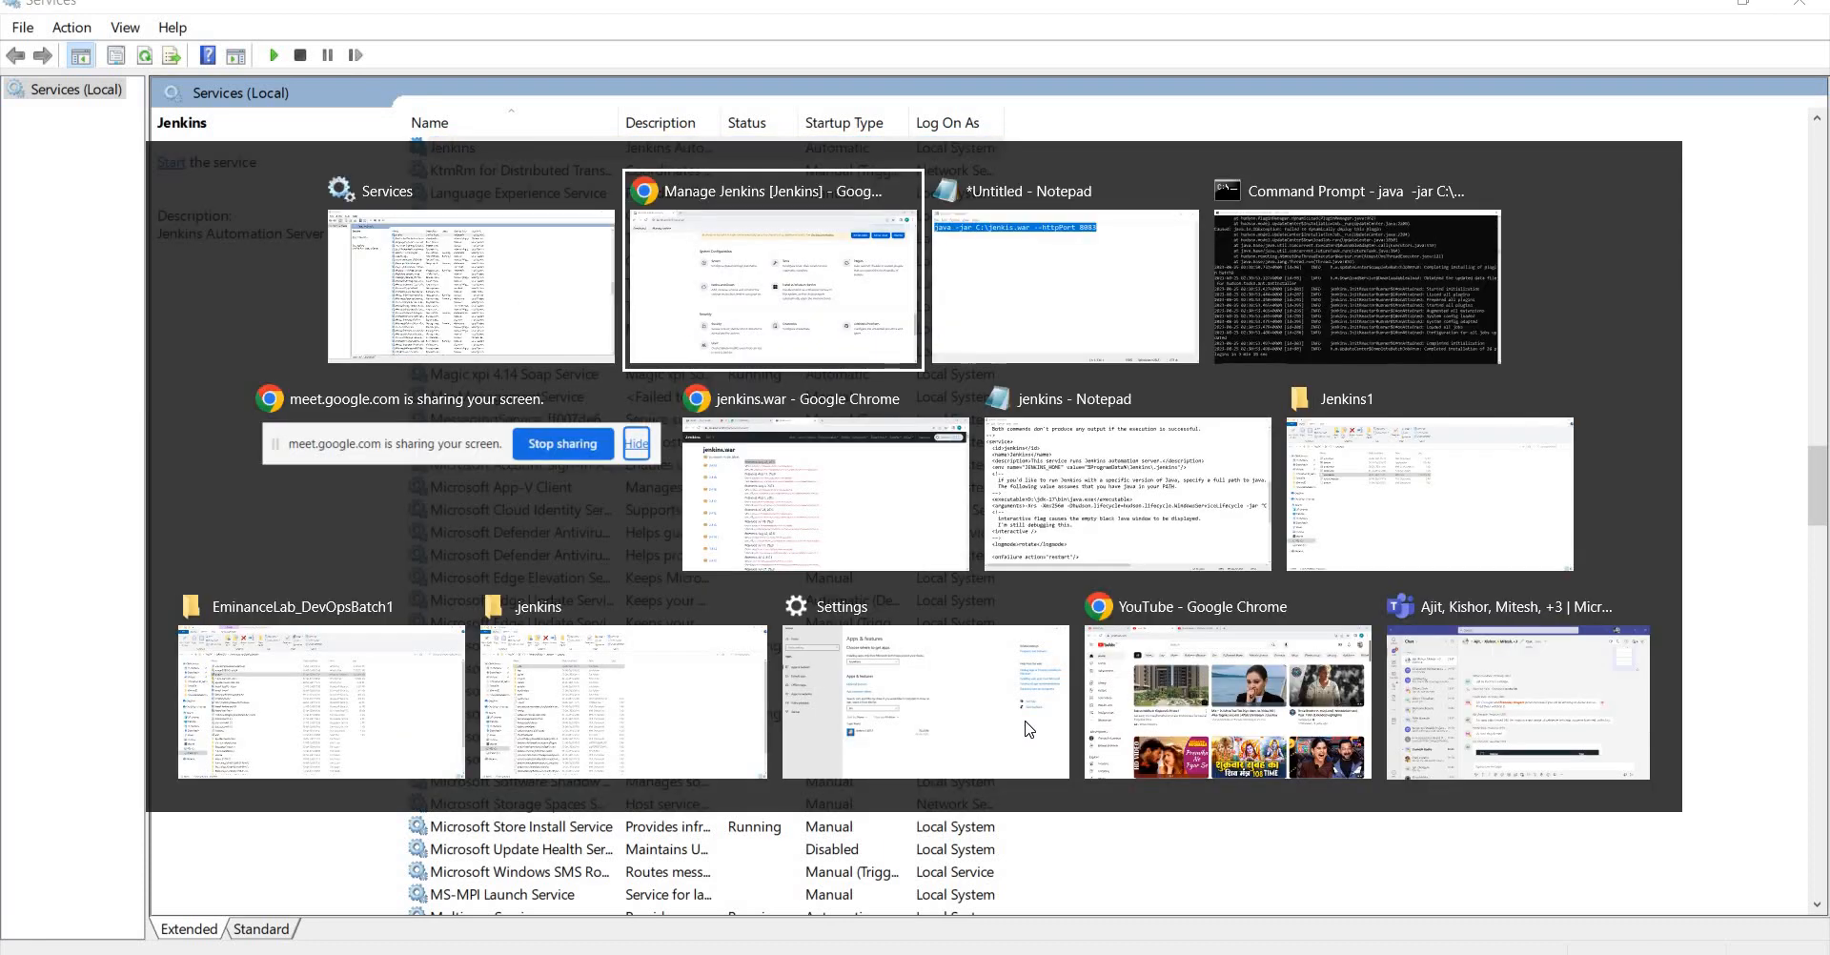
{"action": "key", "text": "alt+Tab"}
{"action": "key", "text": "alt+Tab"}
{"action": "key", "text": "alt+Tab"}
{"action": "key", "text": "alt+Tab"}
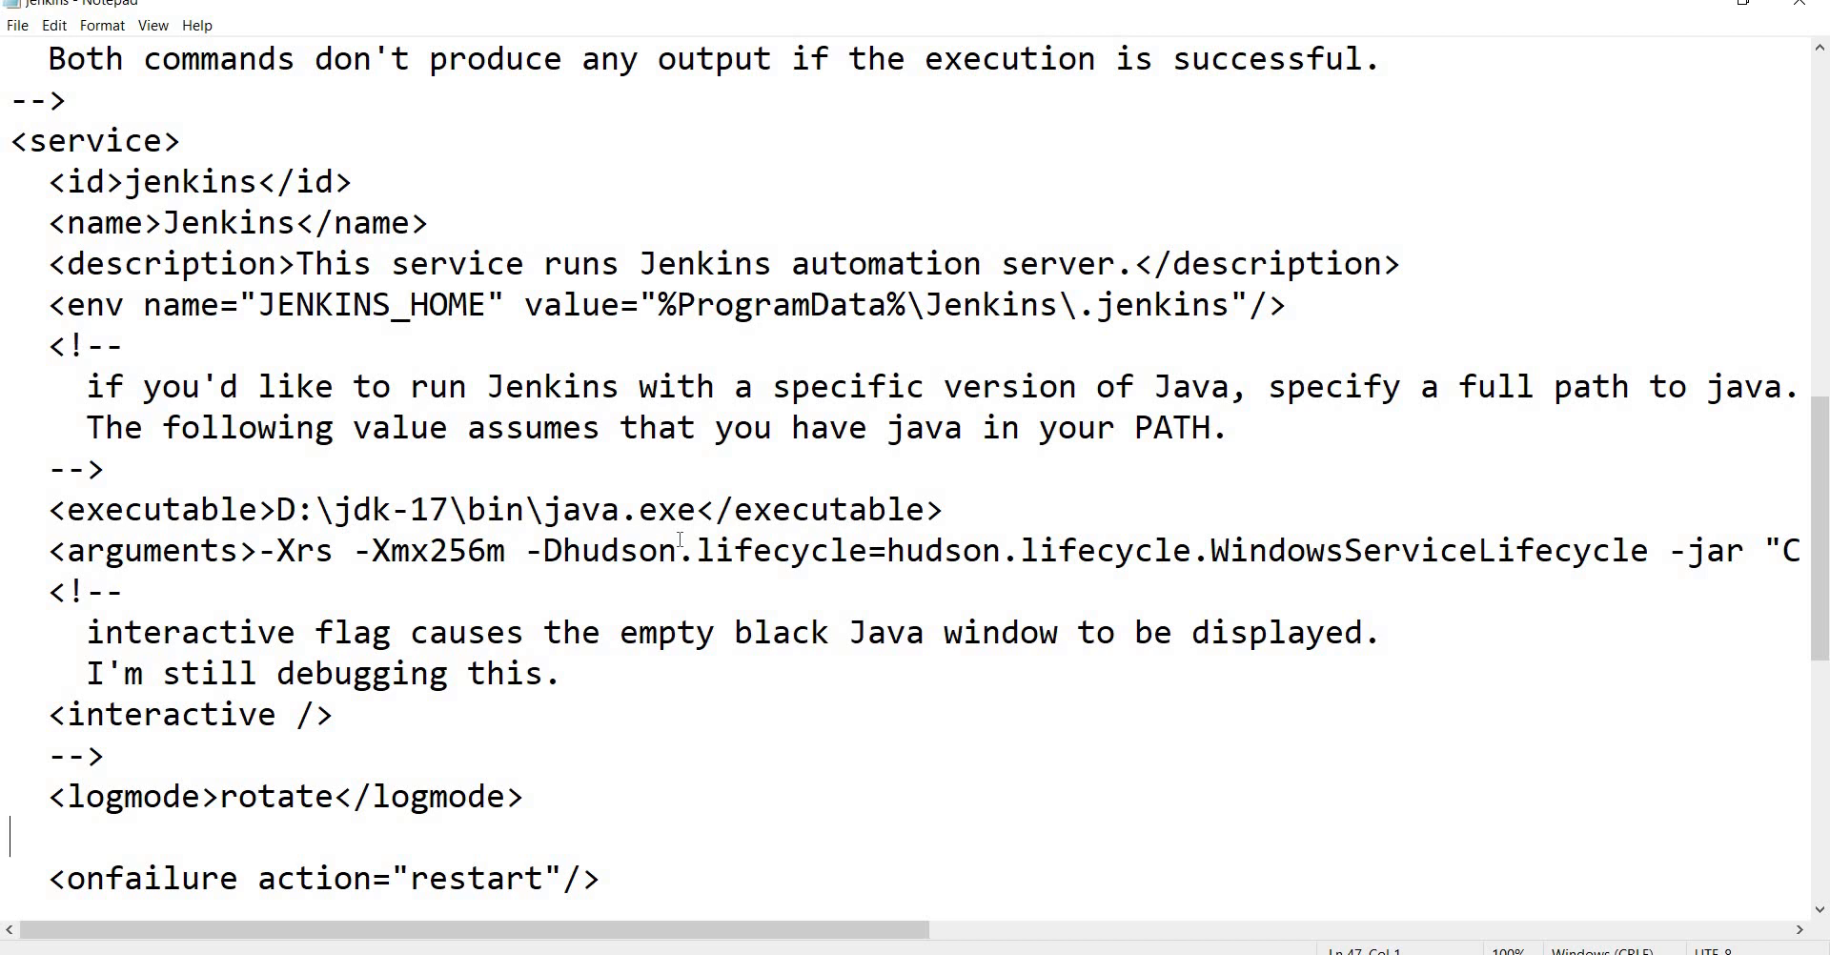
{"action": "key", "text": "alt+Tab"}
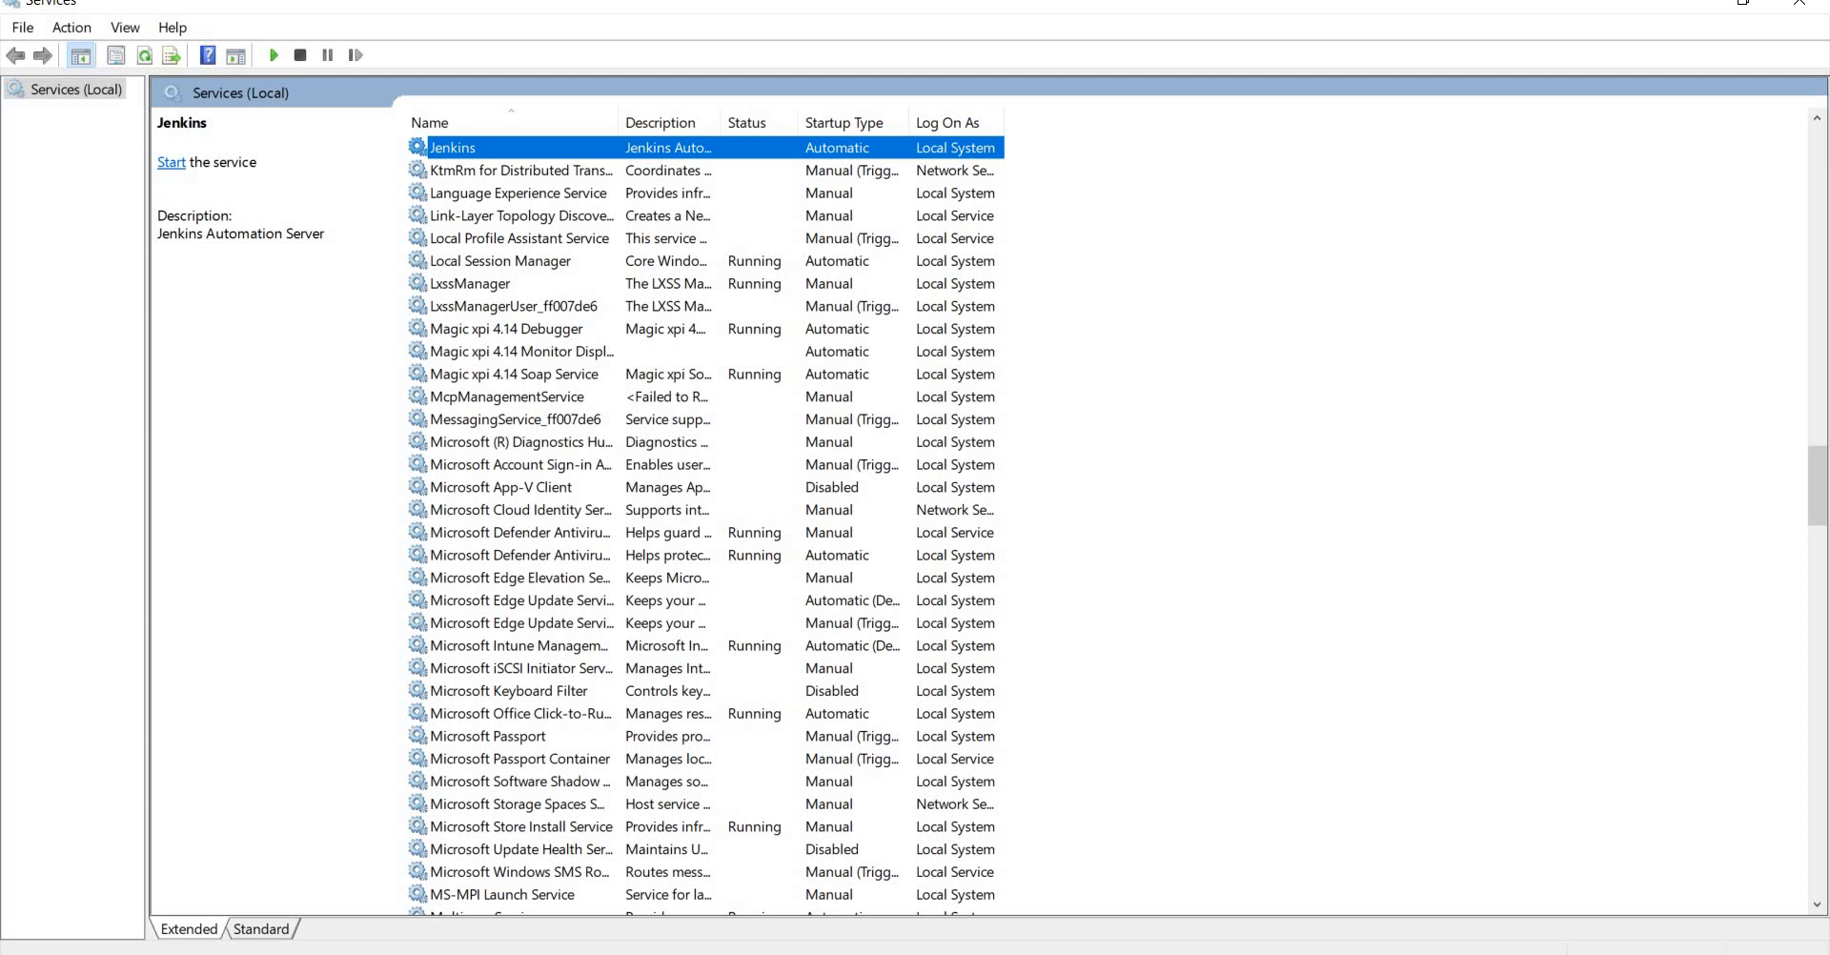
{"action": "left_click", "coordinate": [1800, 3]}
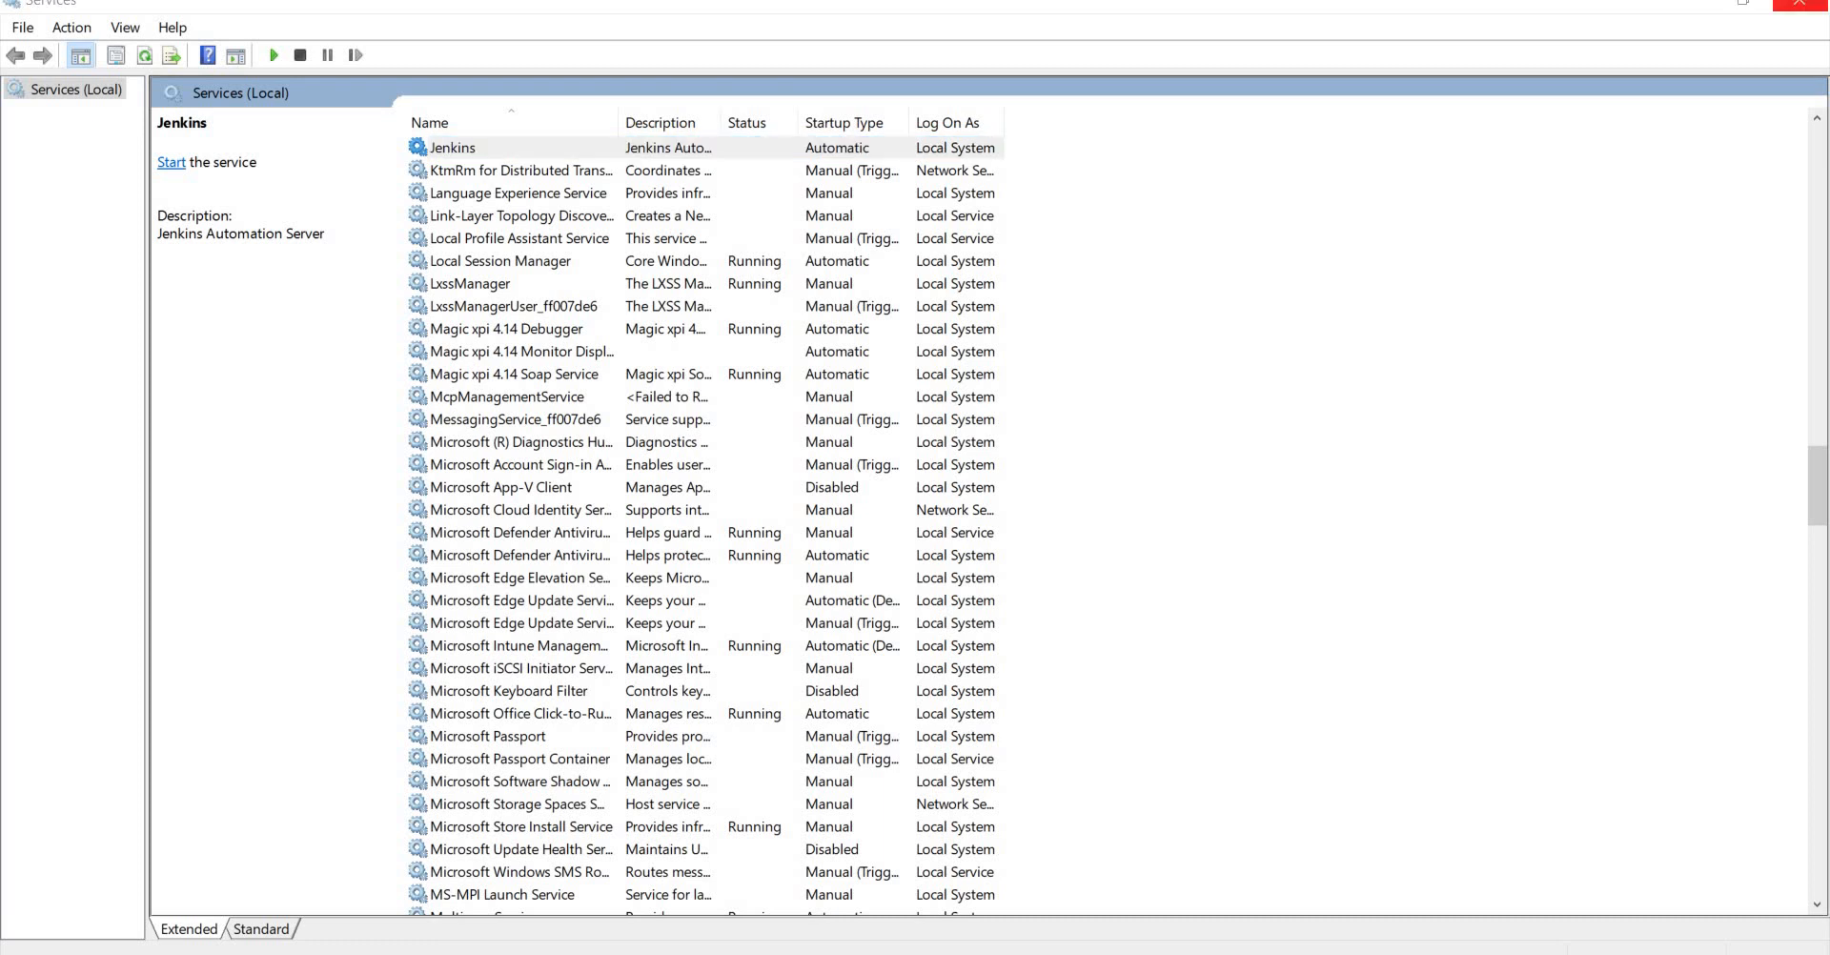
{"action": "key", "text": "super"}
{"action": "type", "text": "serv"}
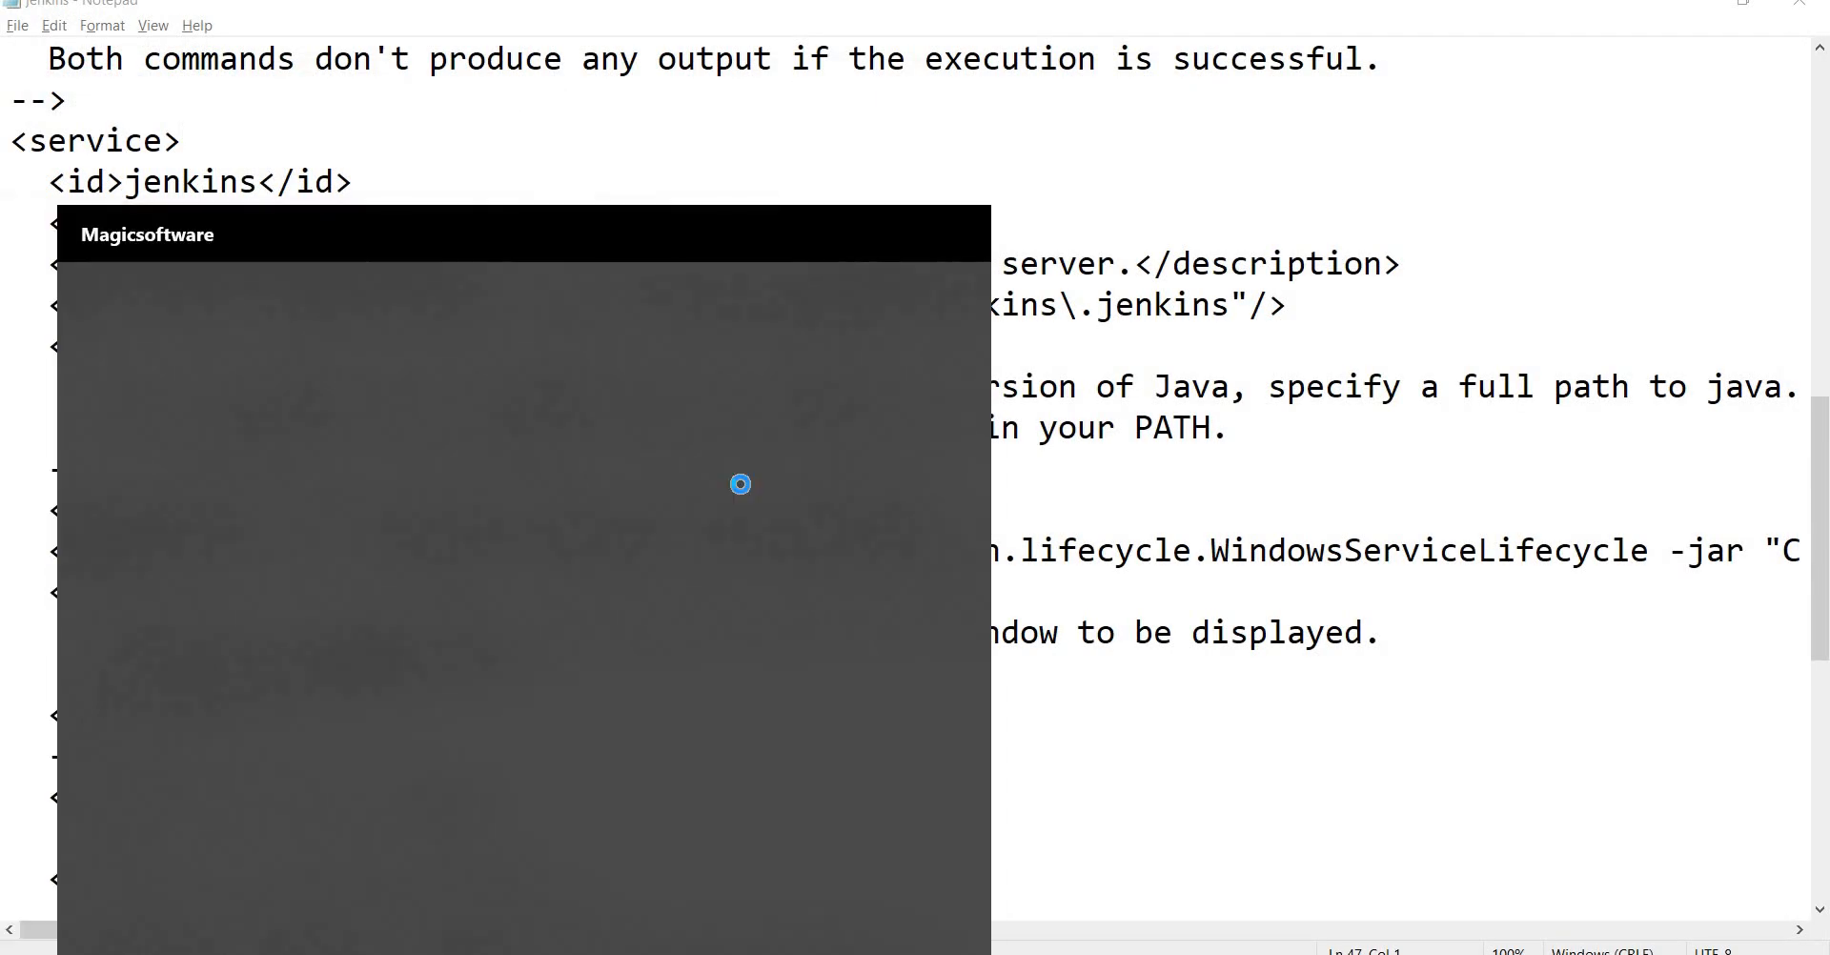
{"action": "key", "text": "Return"}
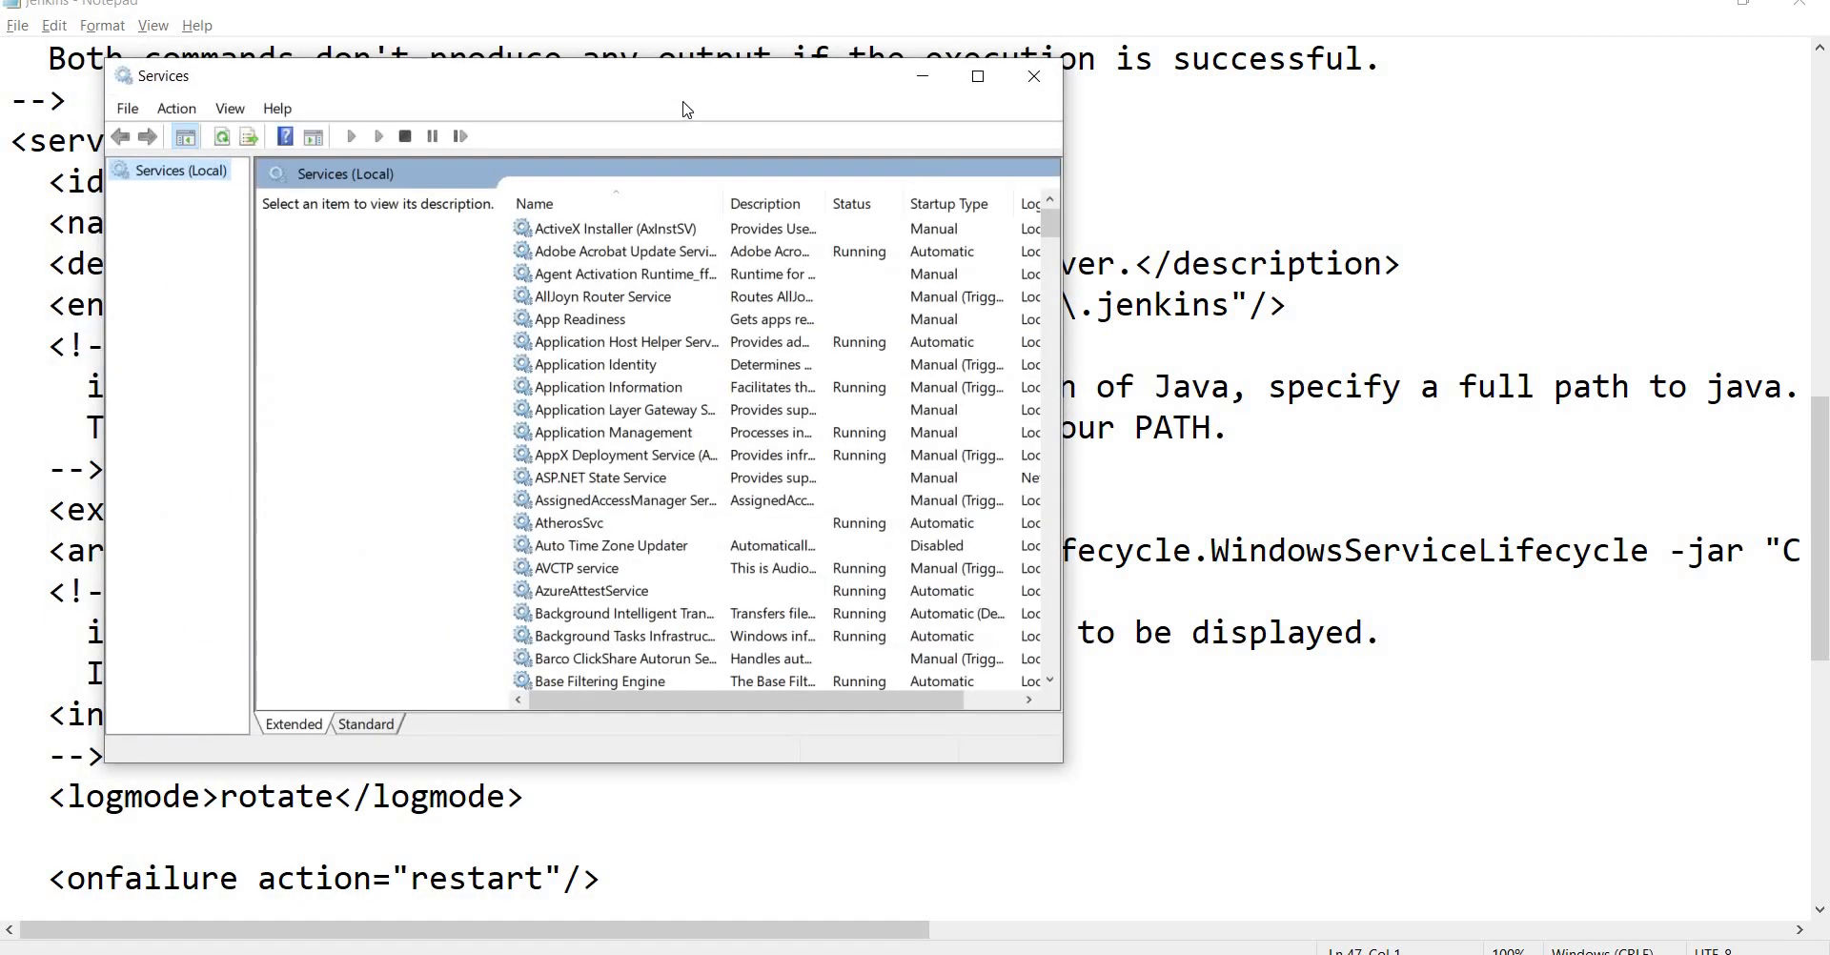
{"action": "double_click", "coordinate": [685, 93]}
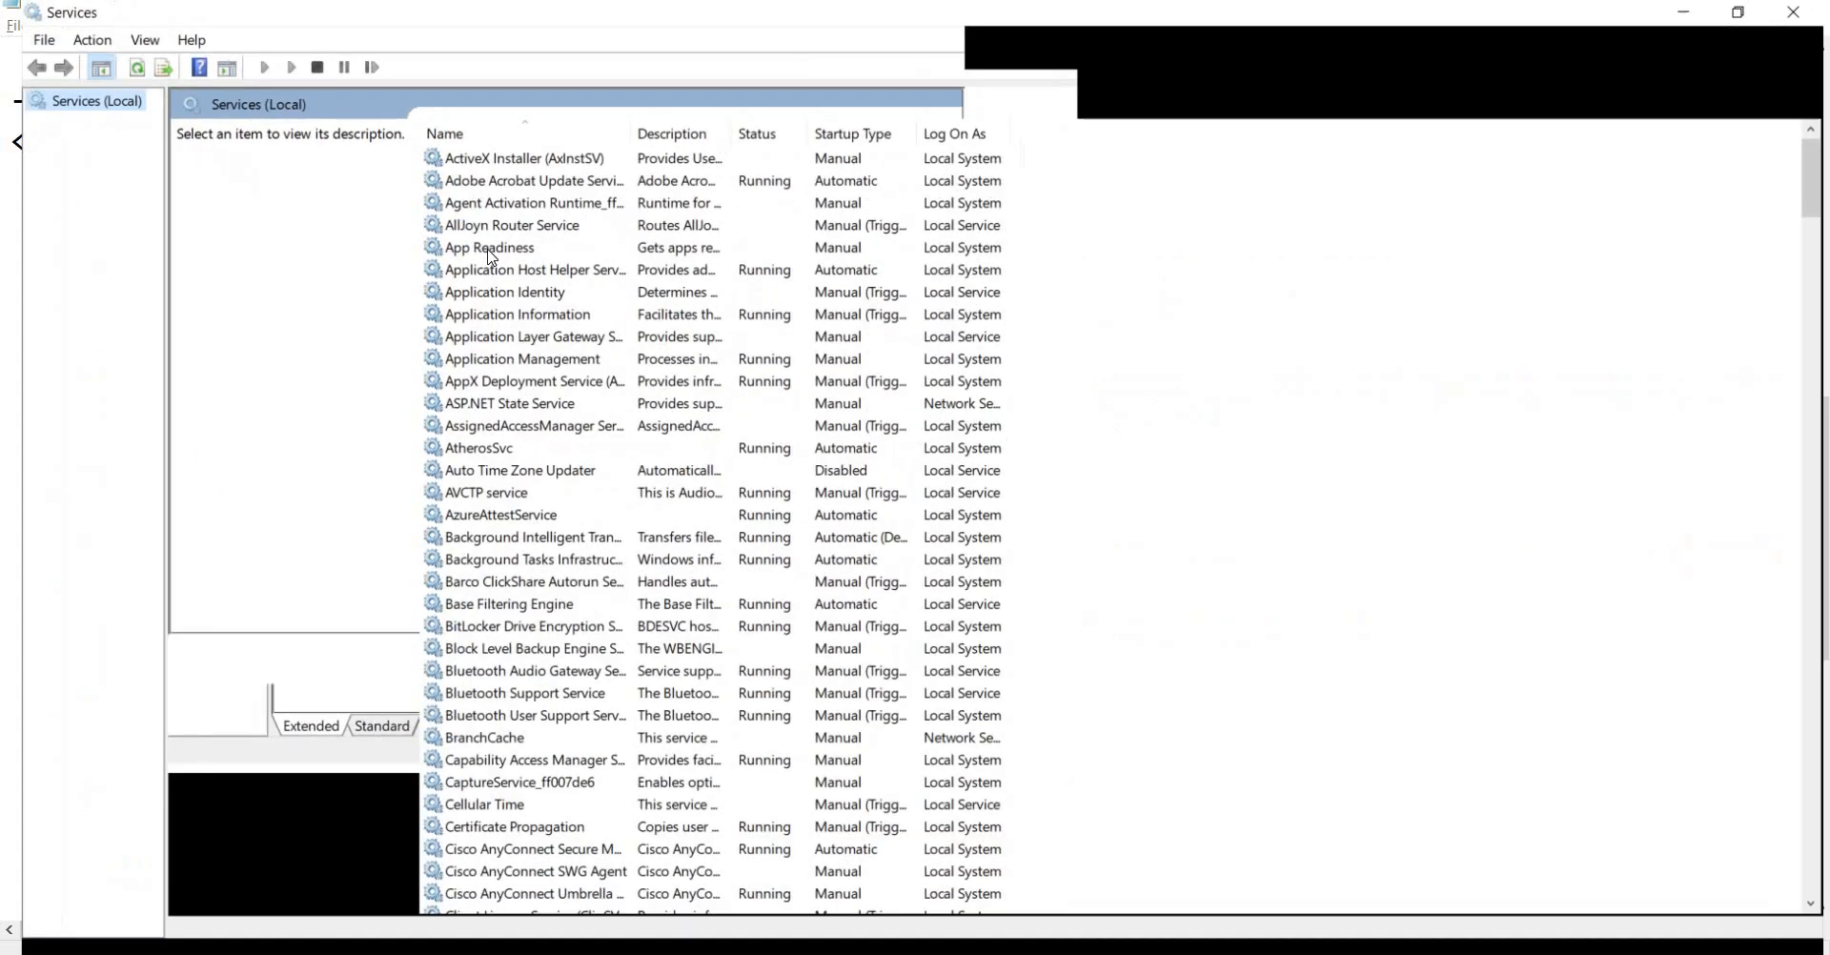
{"action": "left_click", "coordinate": [488, 176]}
{"action": "key", "text": "j"}
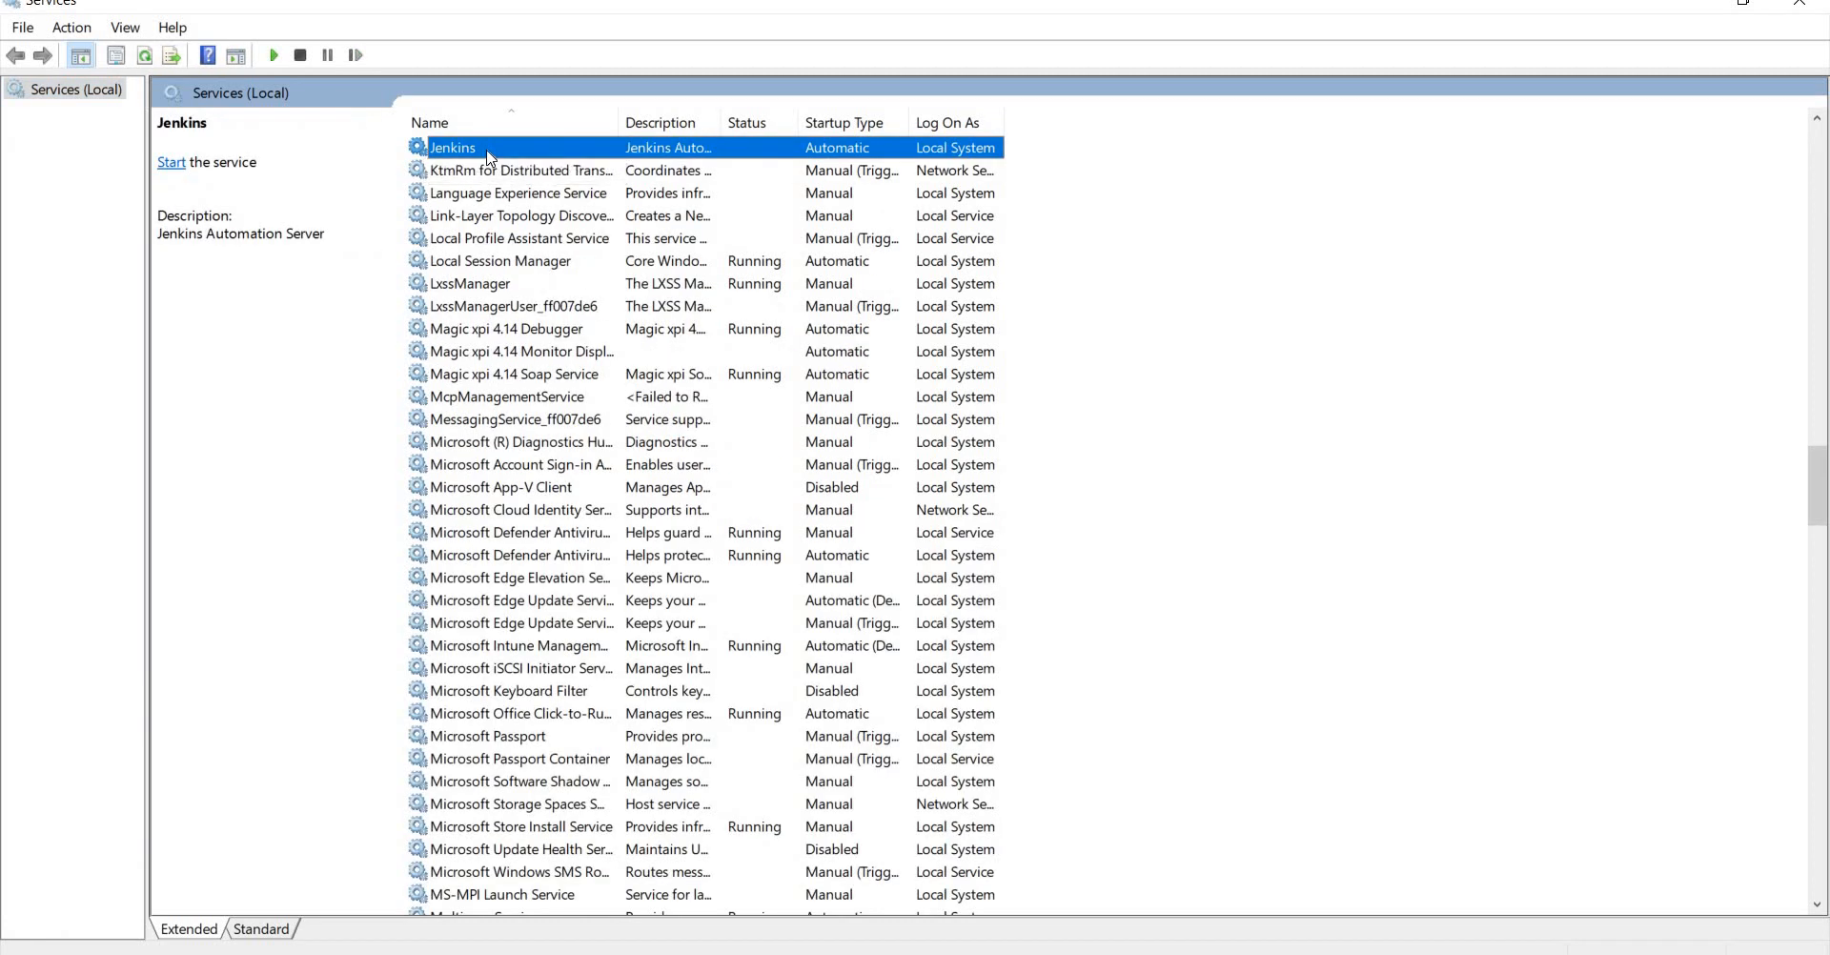
{"action": "right_click", "coordinate": [488, 157]}
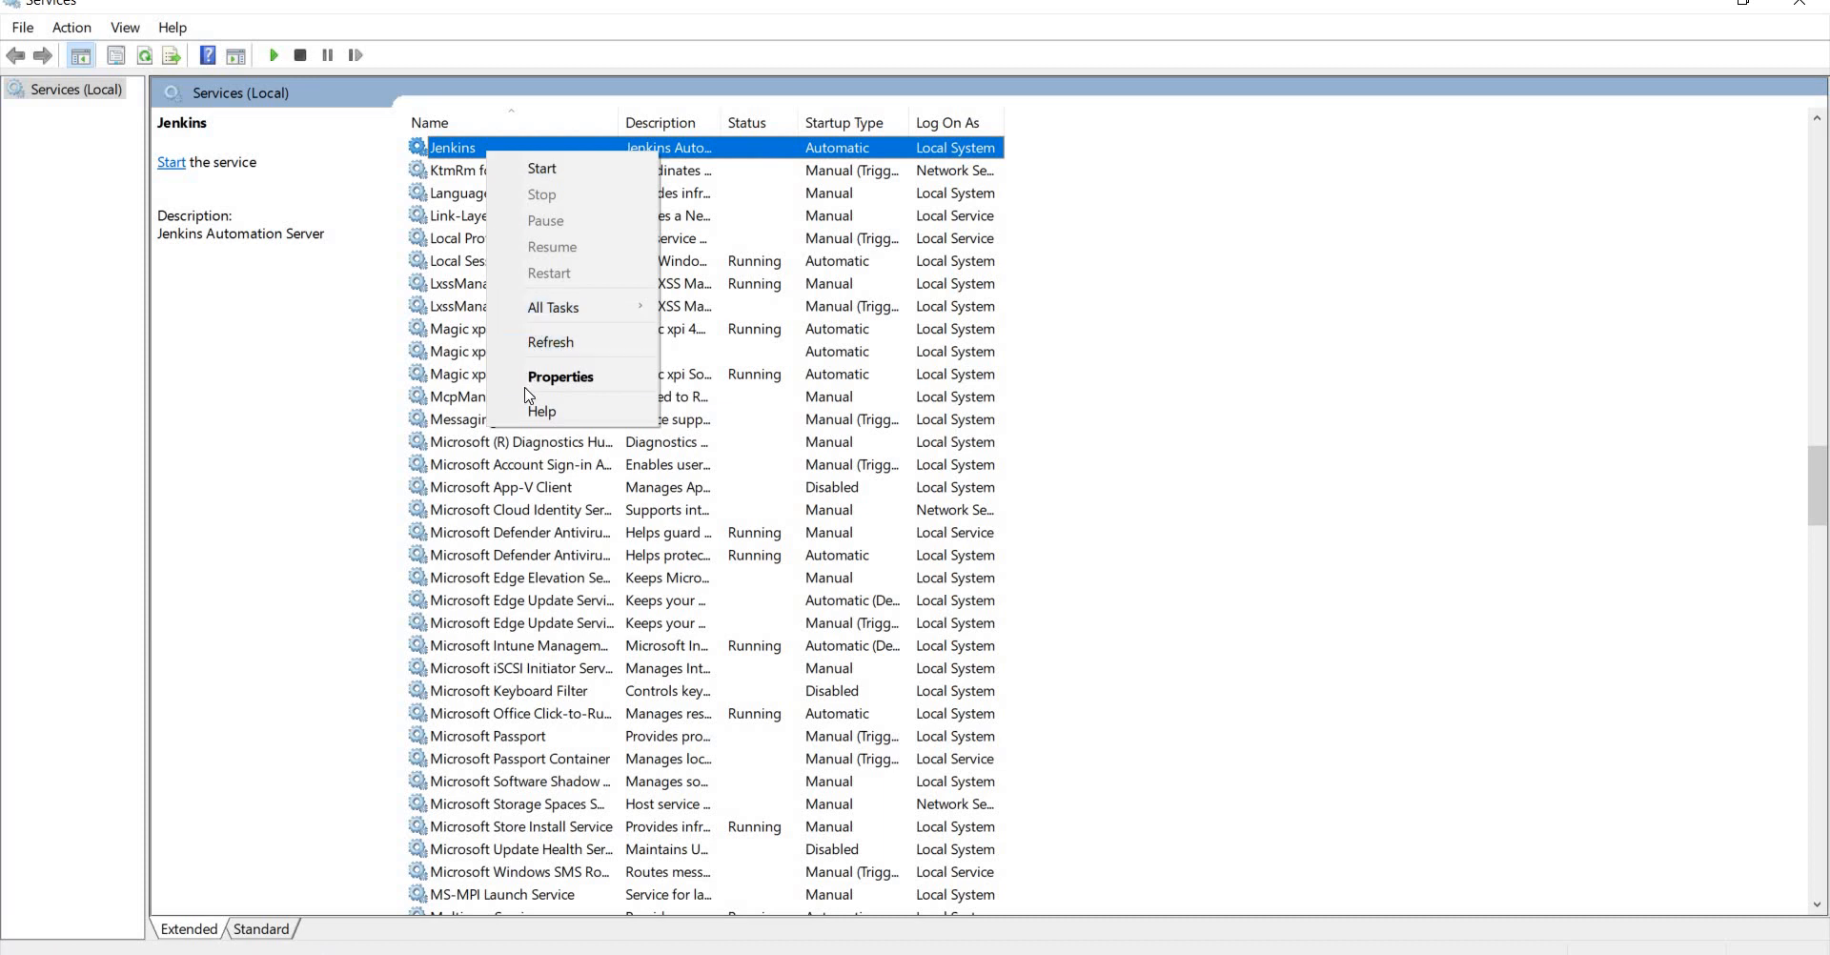
{"action": "left_click", "coordinate": [560, 378]}
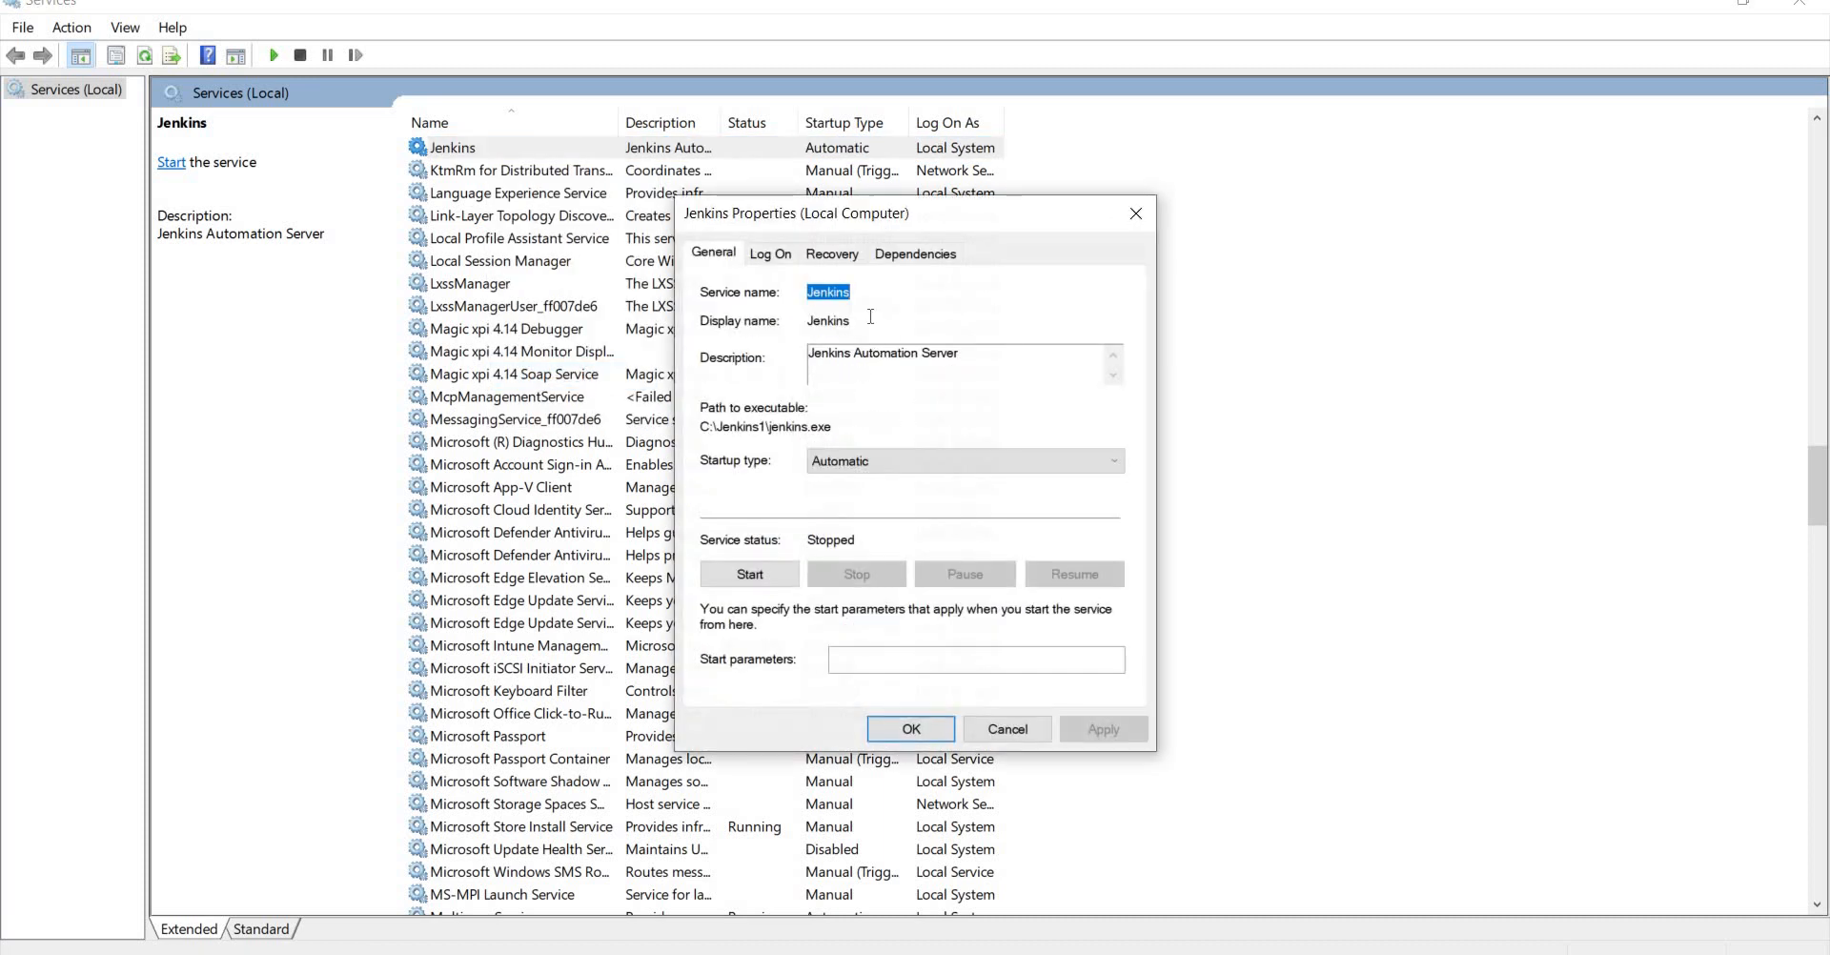
{"action": "left_click", "coordinate": [857, 462]}
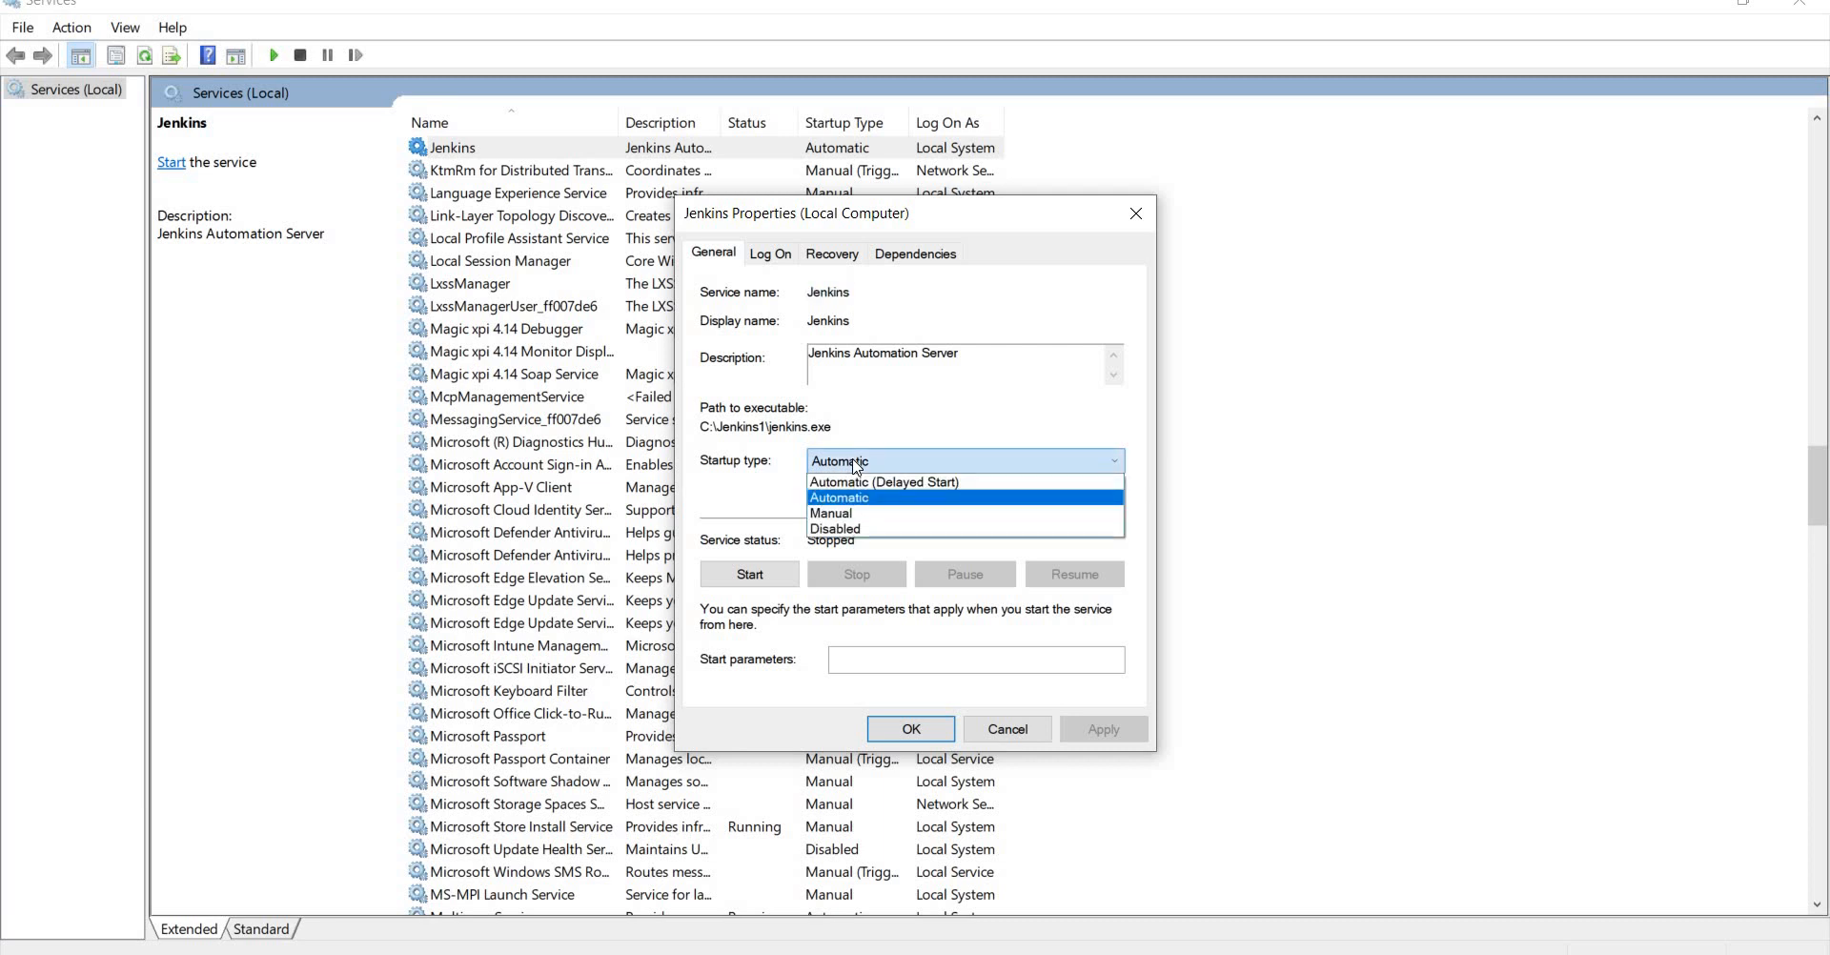
{"action": "left_click", "coordinate": [748, 481]}
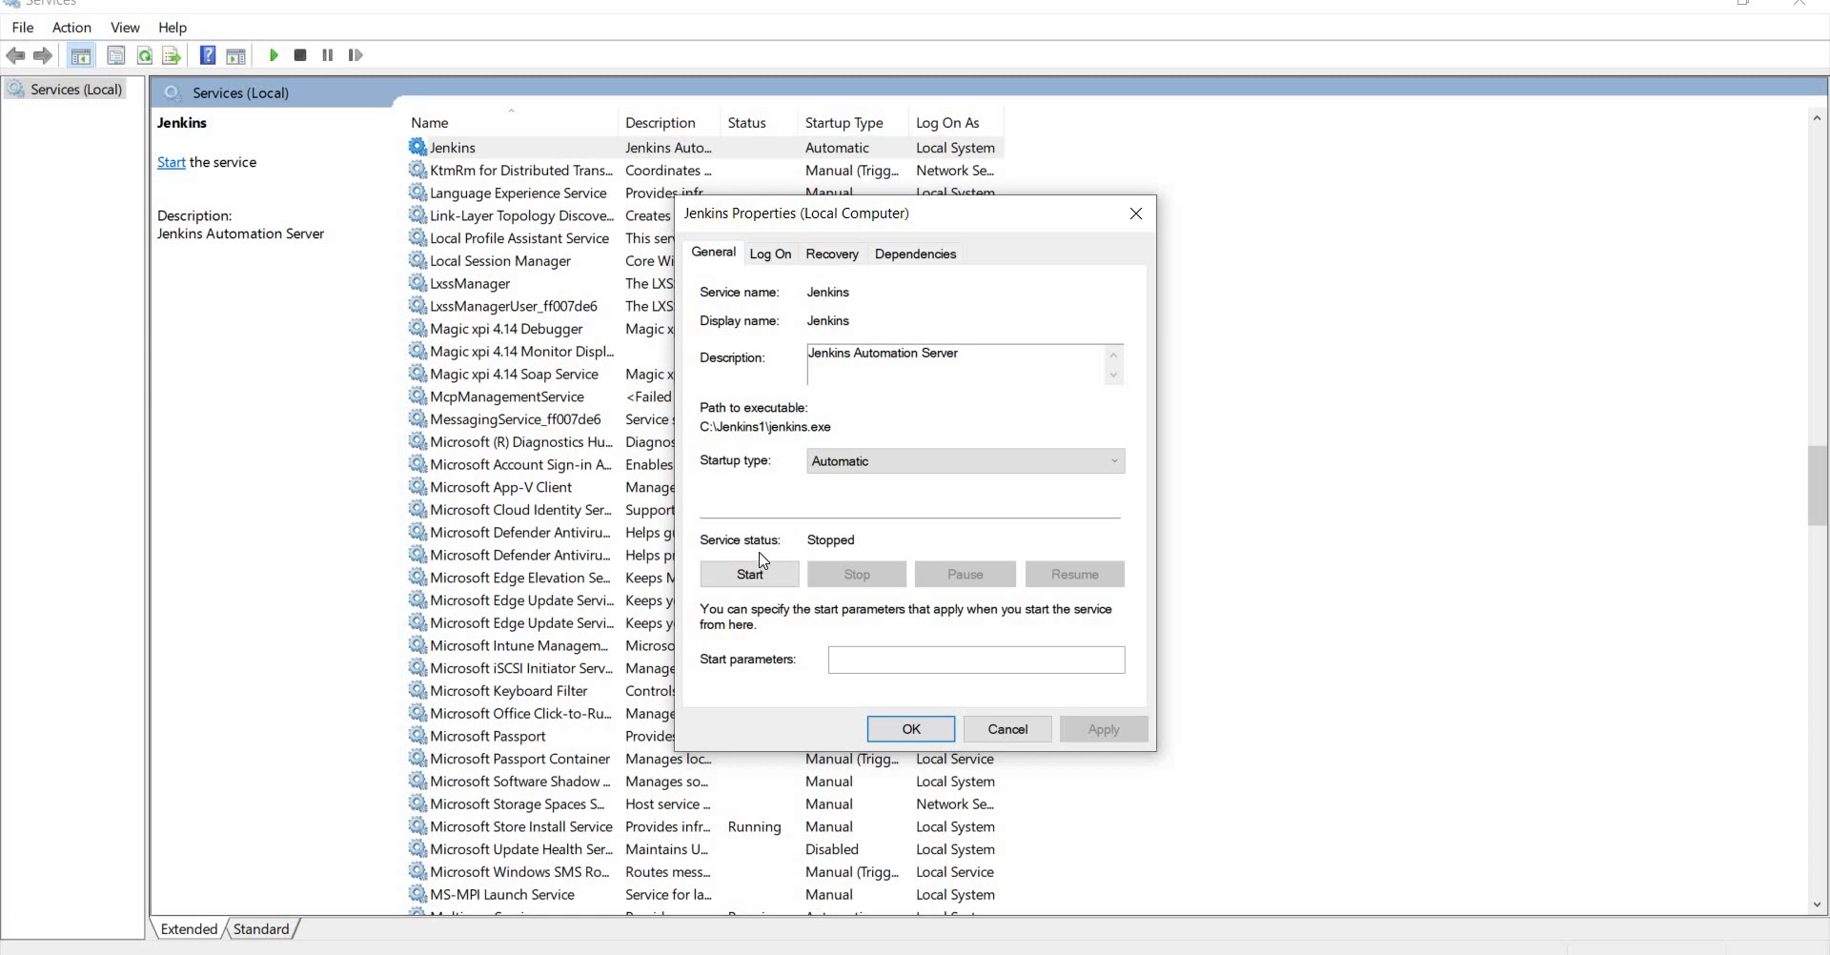
{"action": "left_click", "coordinate": [1008, 730]}
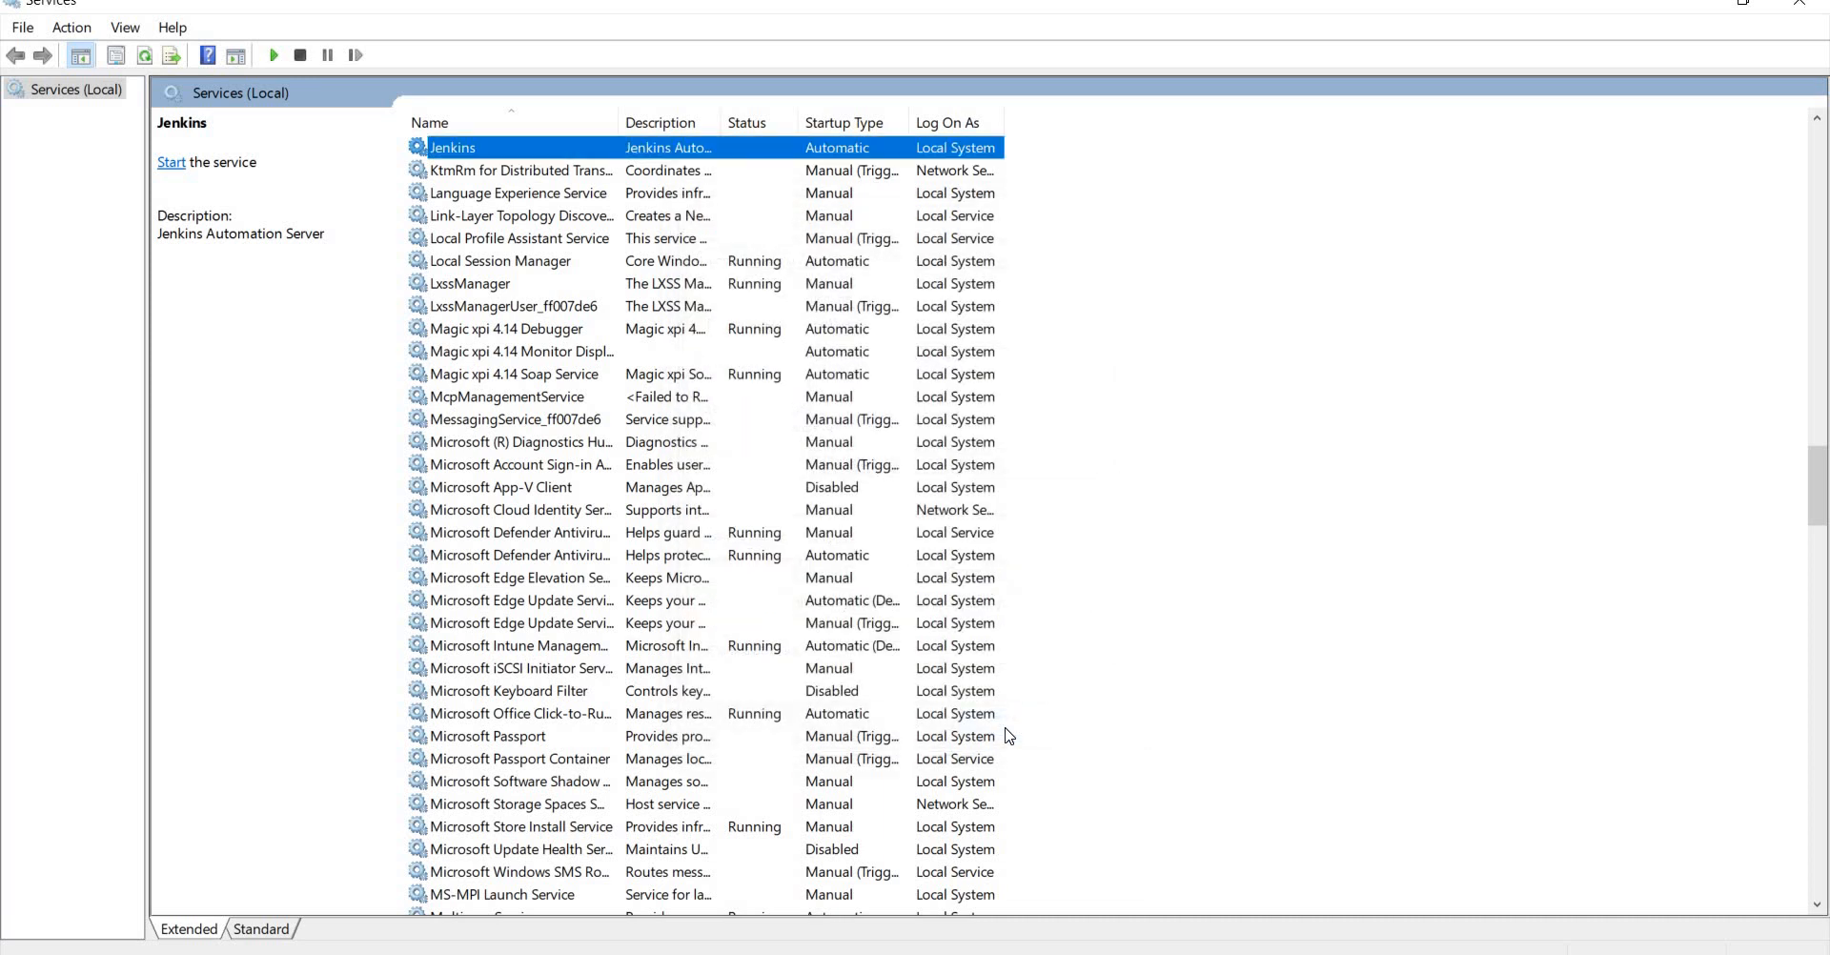
{"action": "key", "text": "alt+Tab"}
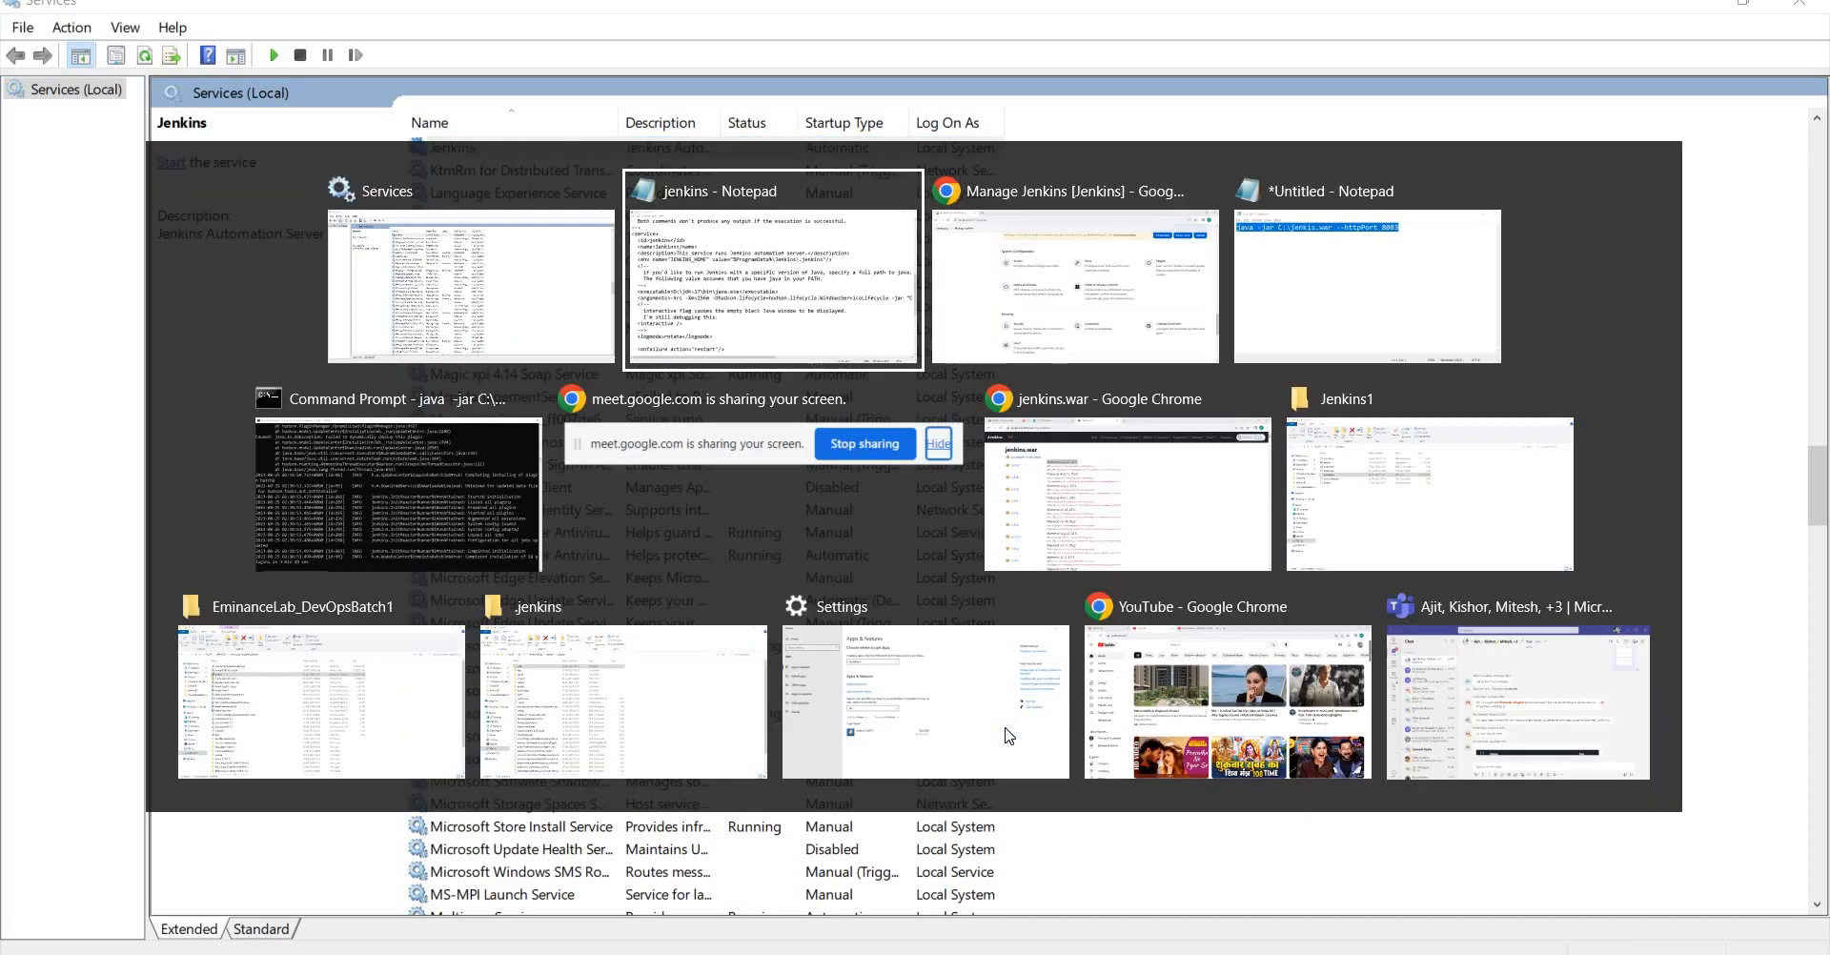
{"action": "key", "text": "alt+Tab"}
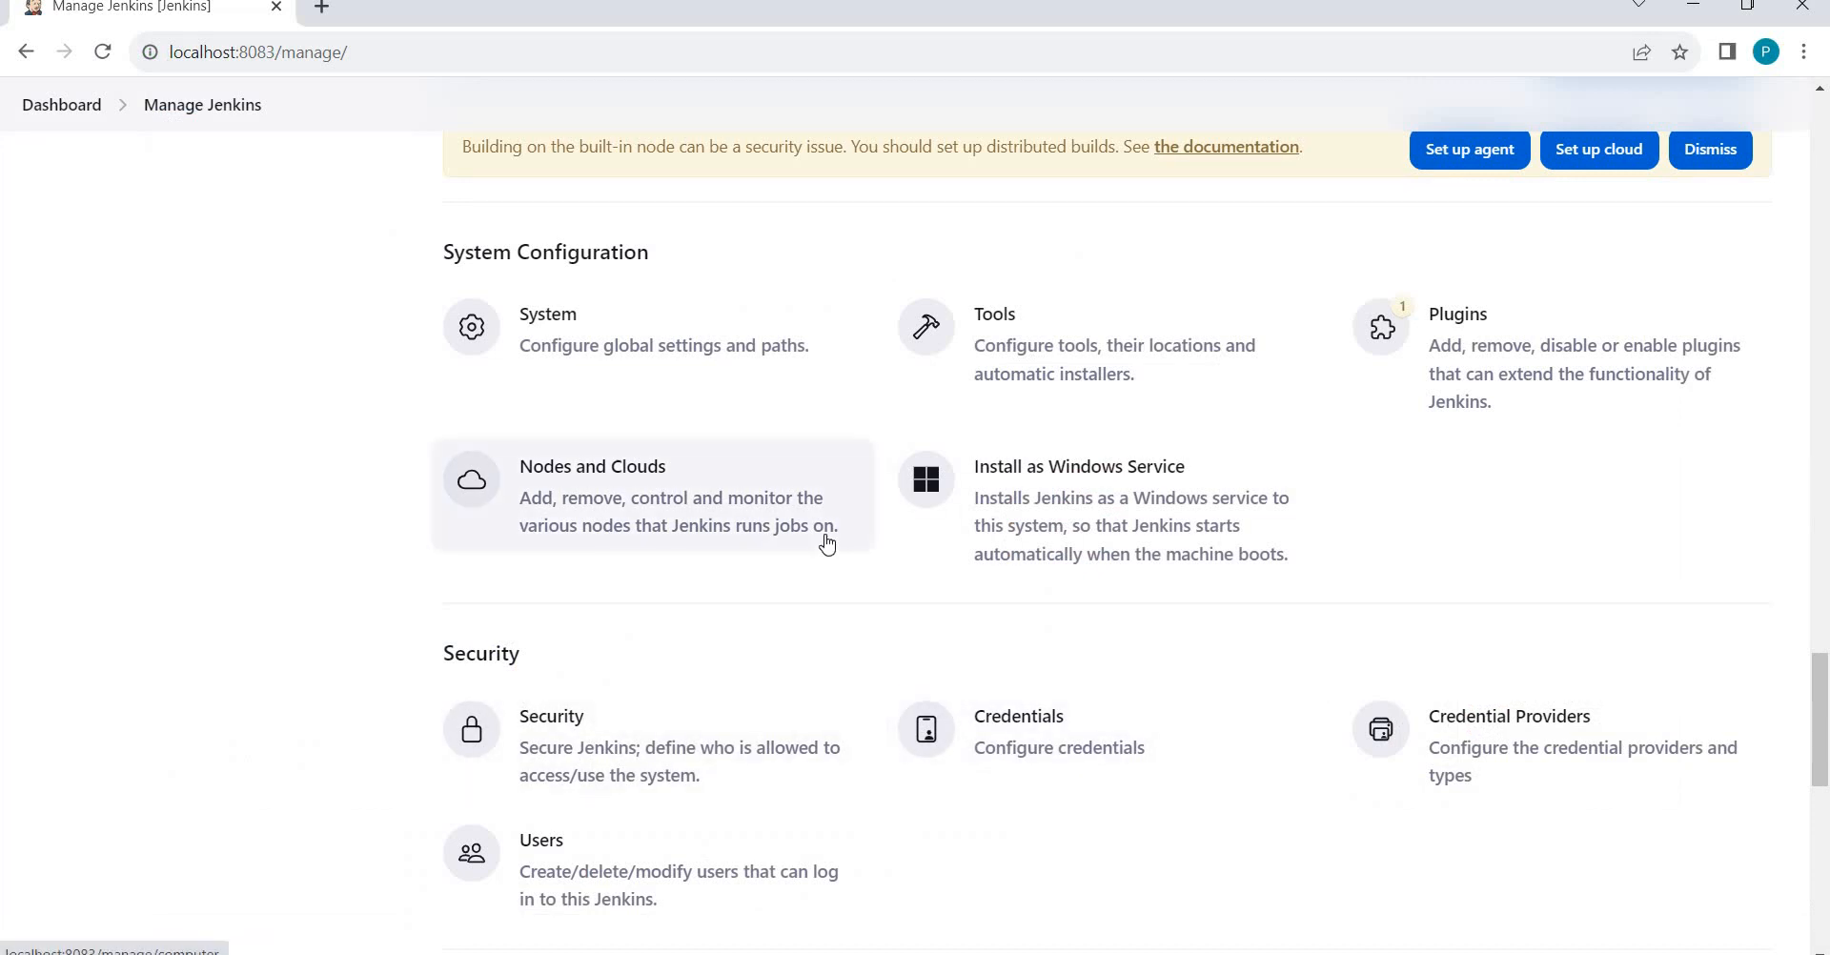
{"action": "key", "text": "alt+Tab"}
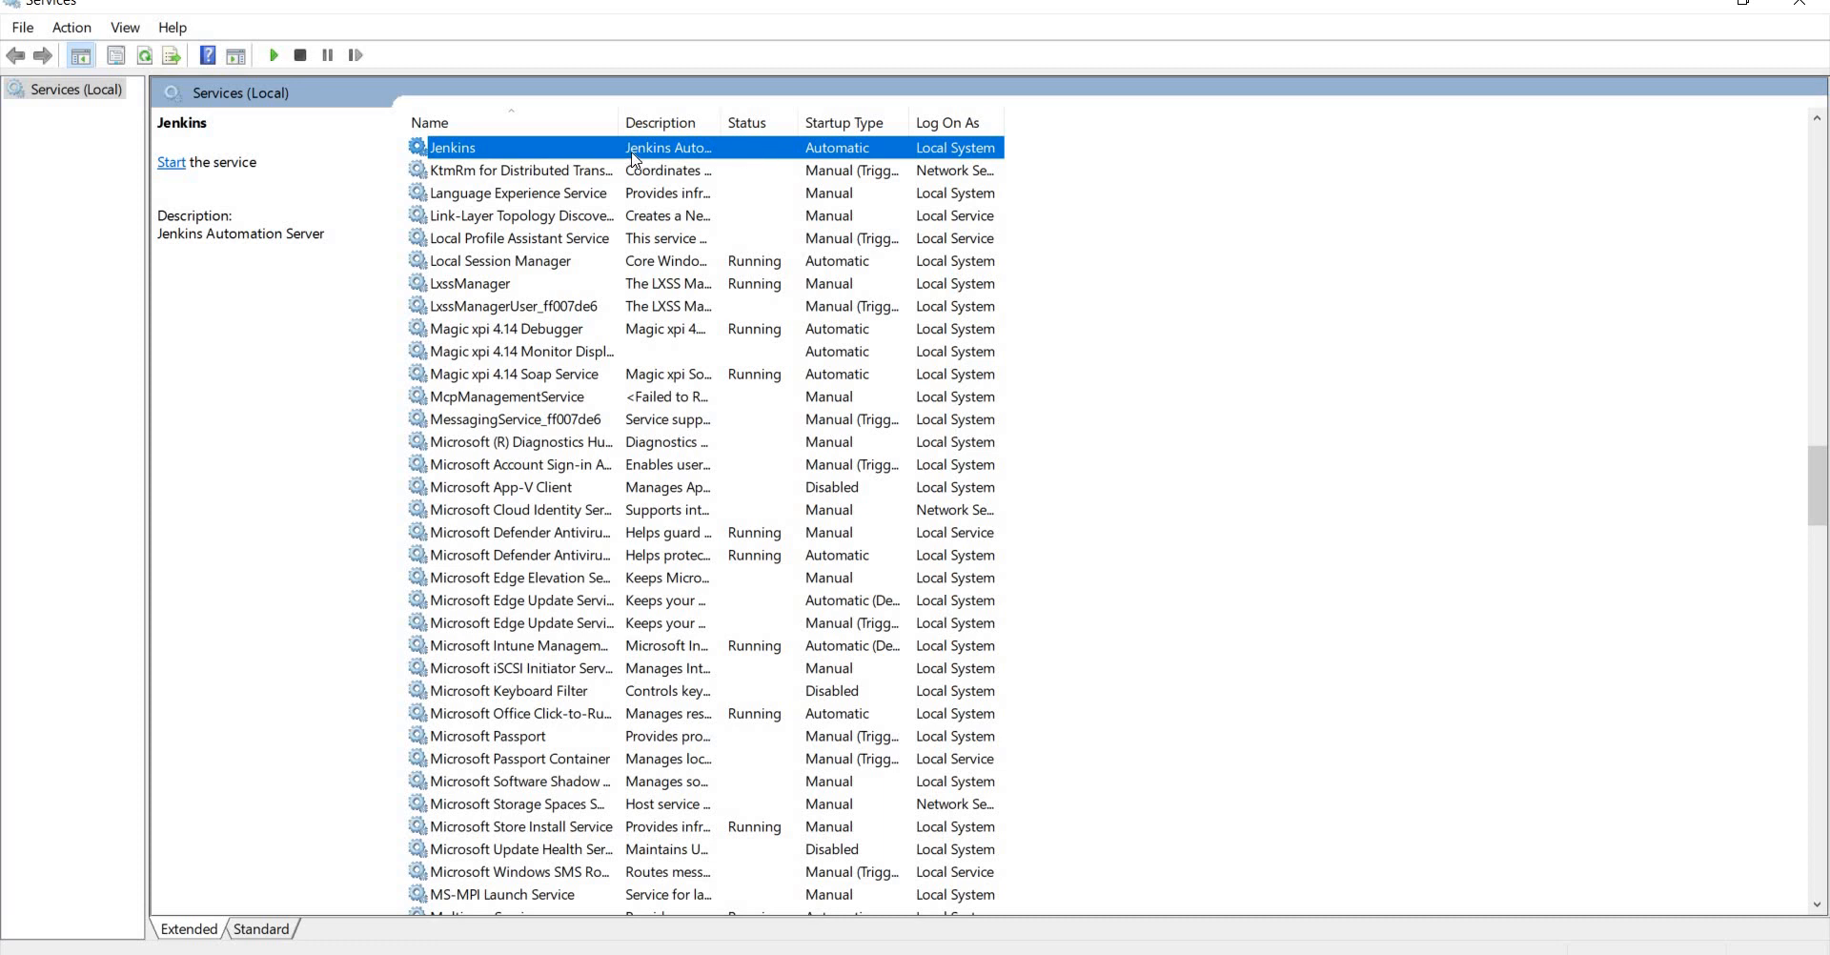
{"action": "right_click", "coordinate": [551, 153]}
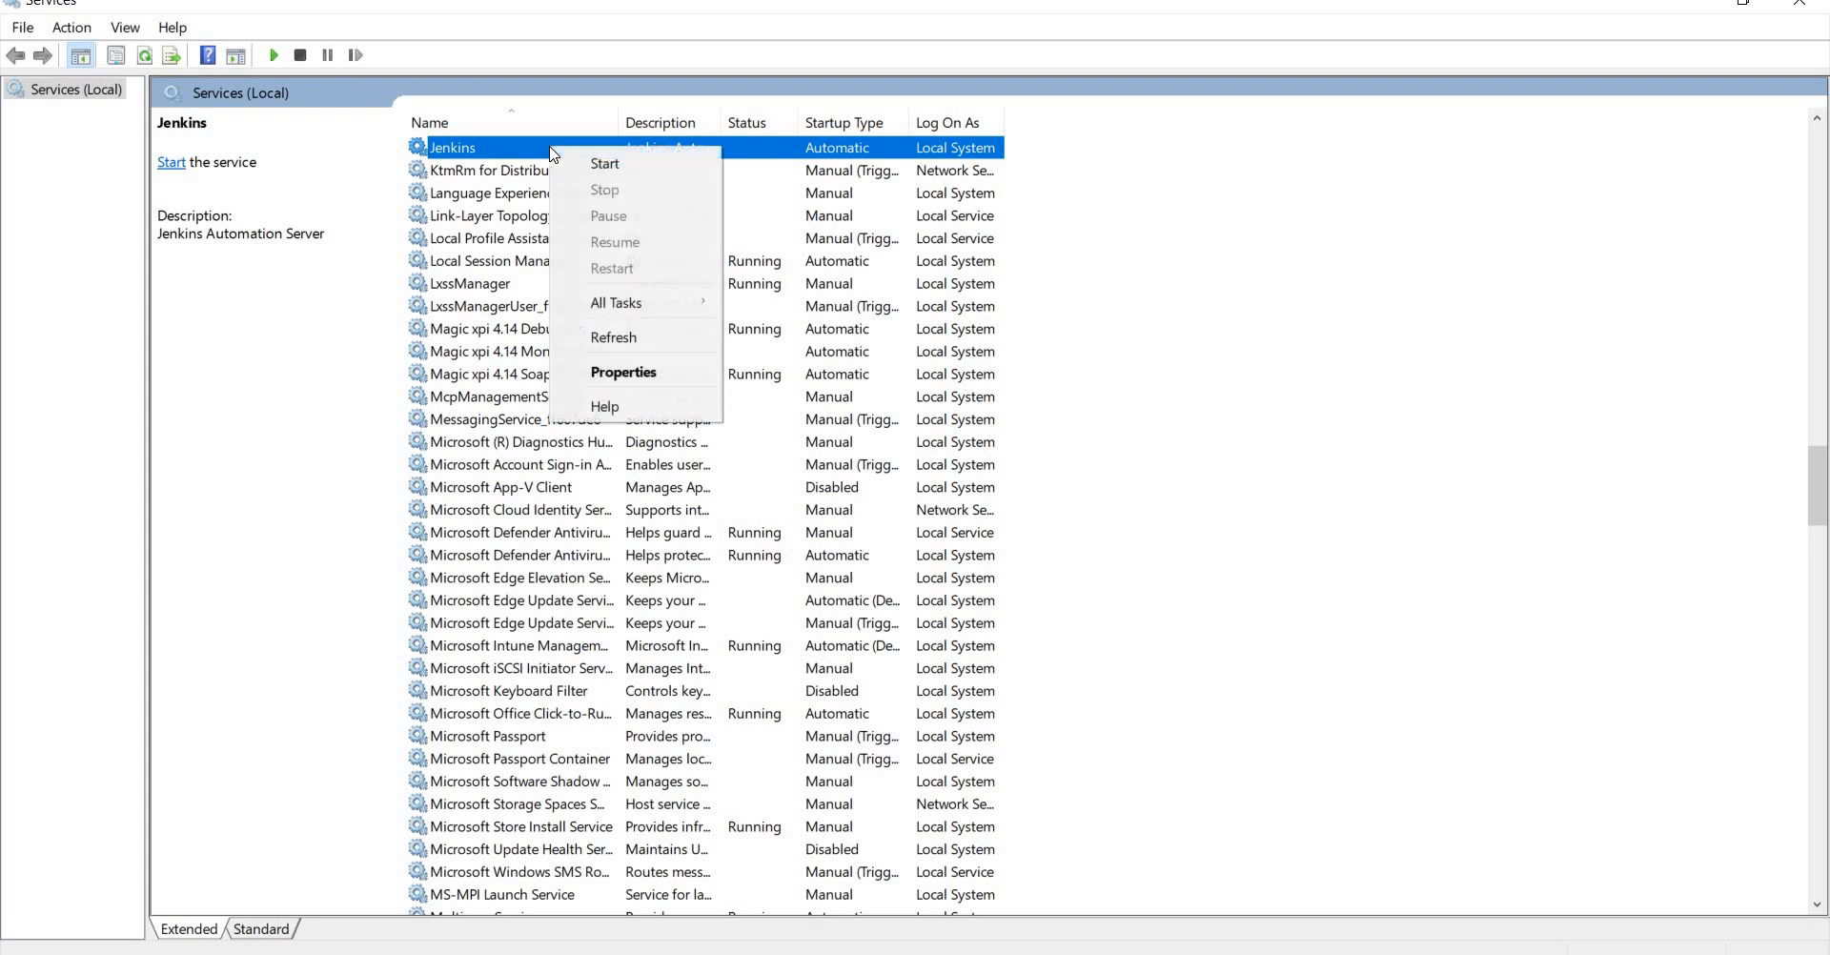
{"action": "left_click", "coordinate": [598, 372]}
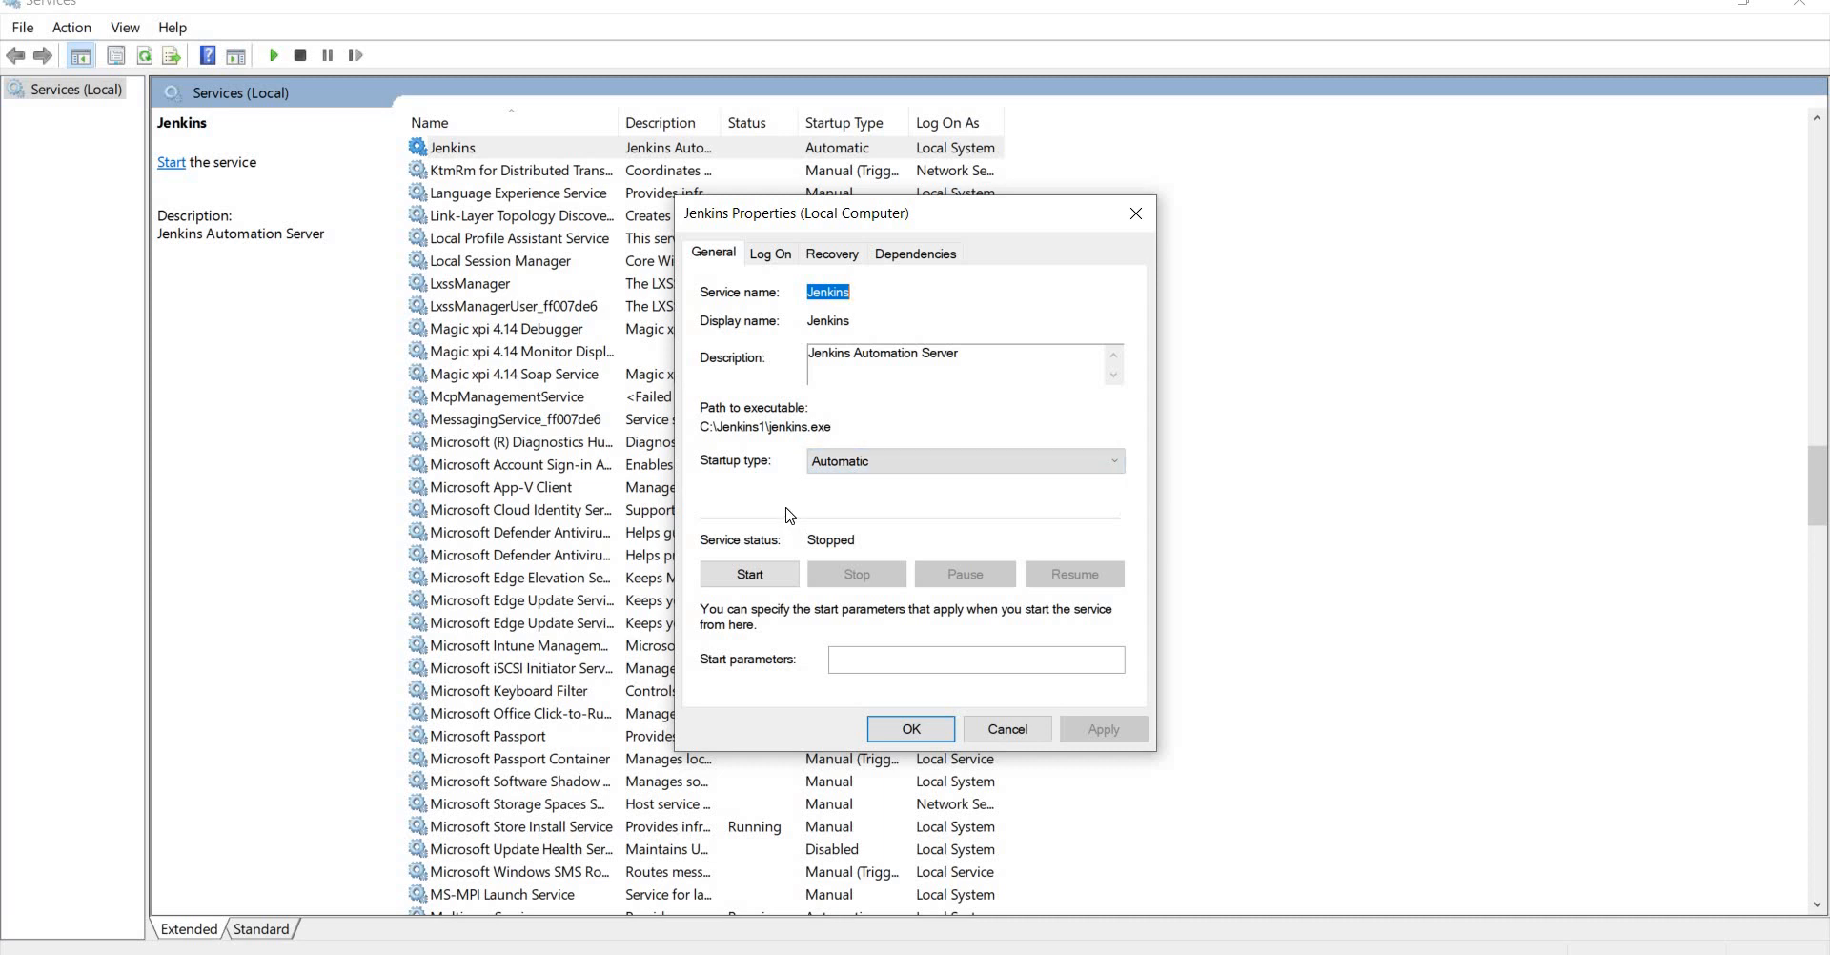
{"action": "left_click", "coordinate": [1021, 731]}
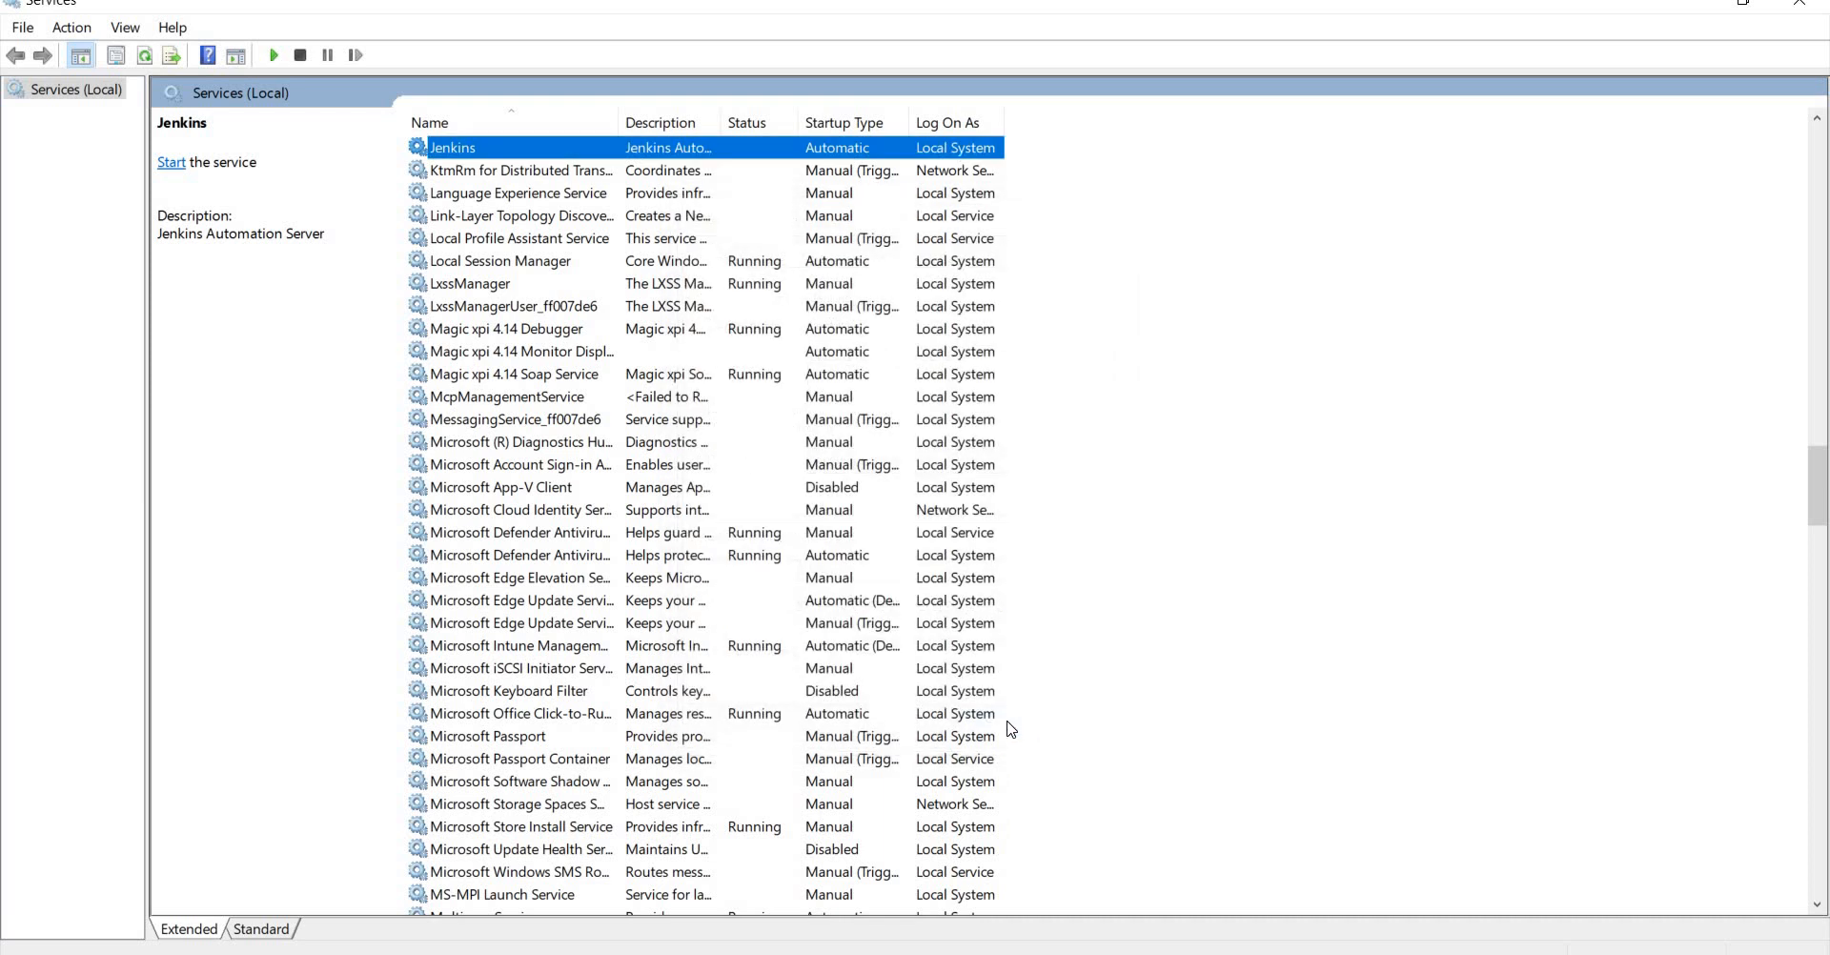
{"action": "key", "text": "alt+Tab"}
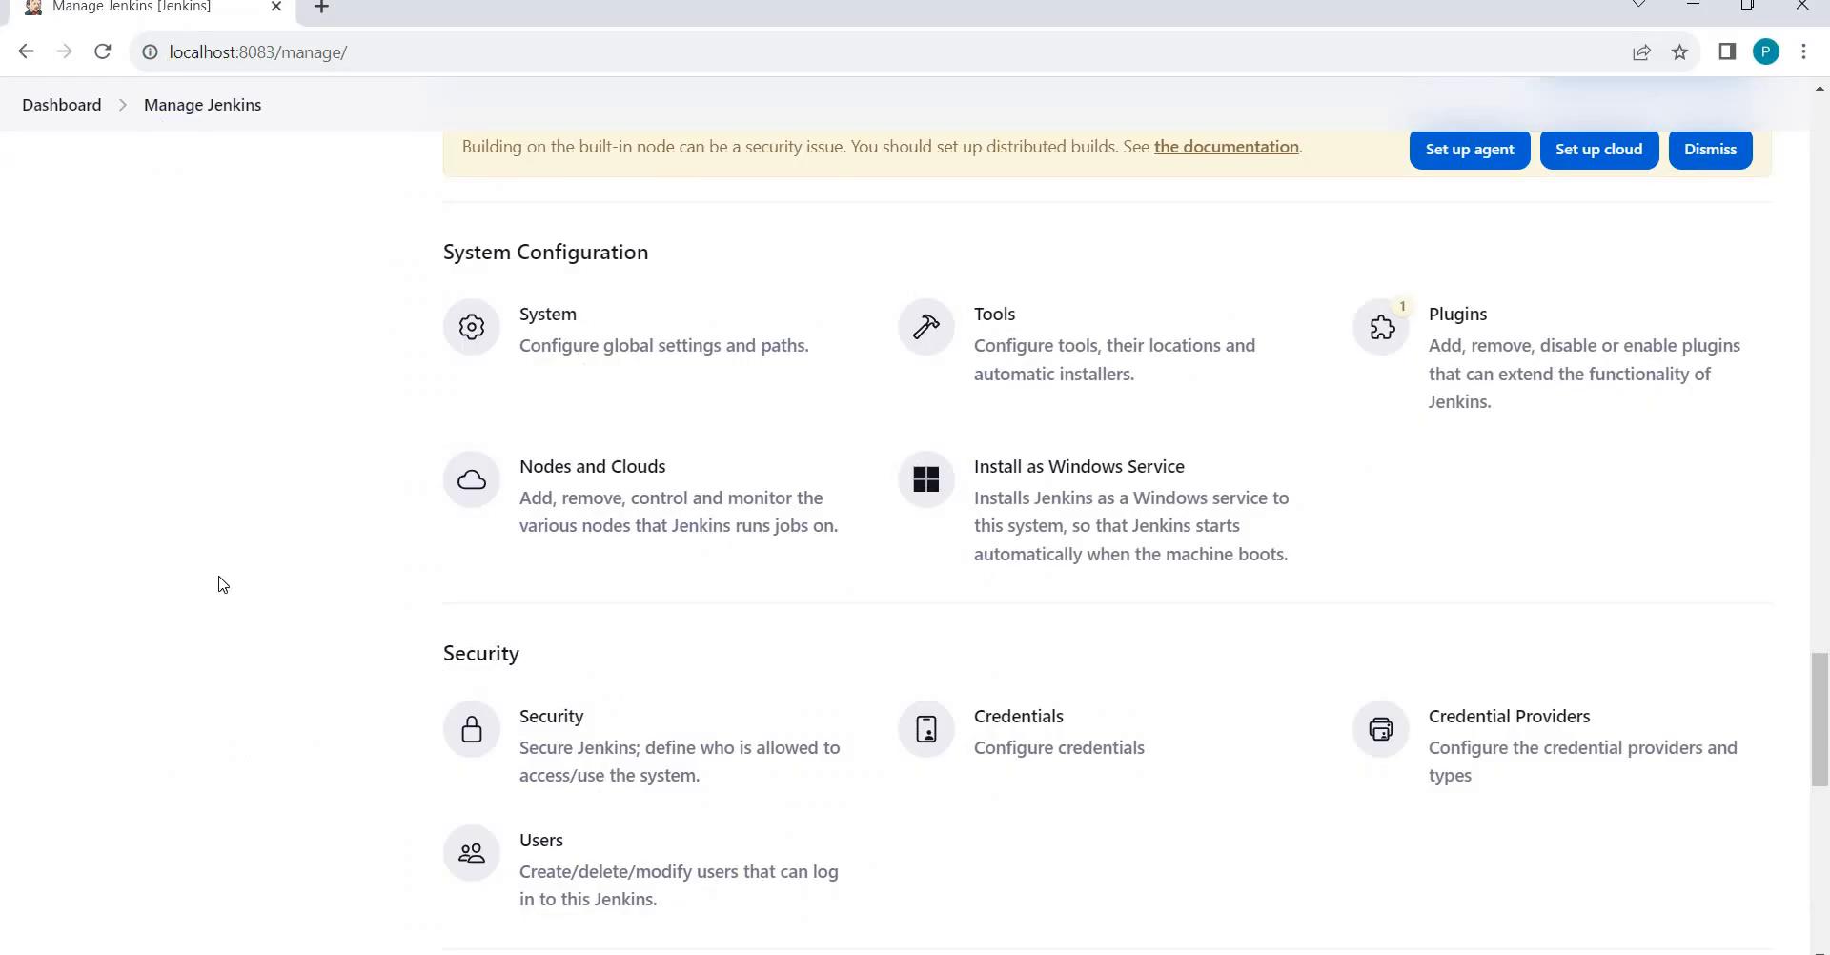
Open the Security configuration page and highlight the Authentication section heading.
{"action": "scroll", "coordinate": [222, 584], "scroll_direction": "down", "scroll_amount": 1}
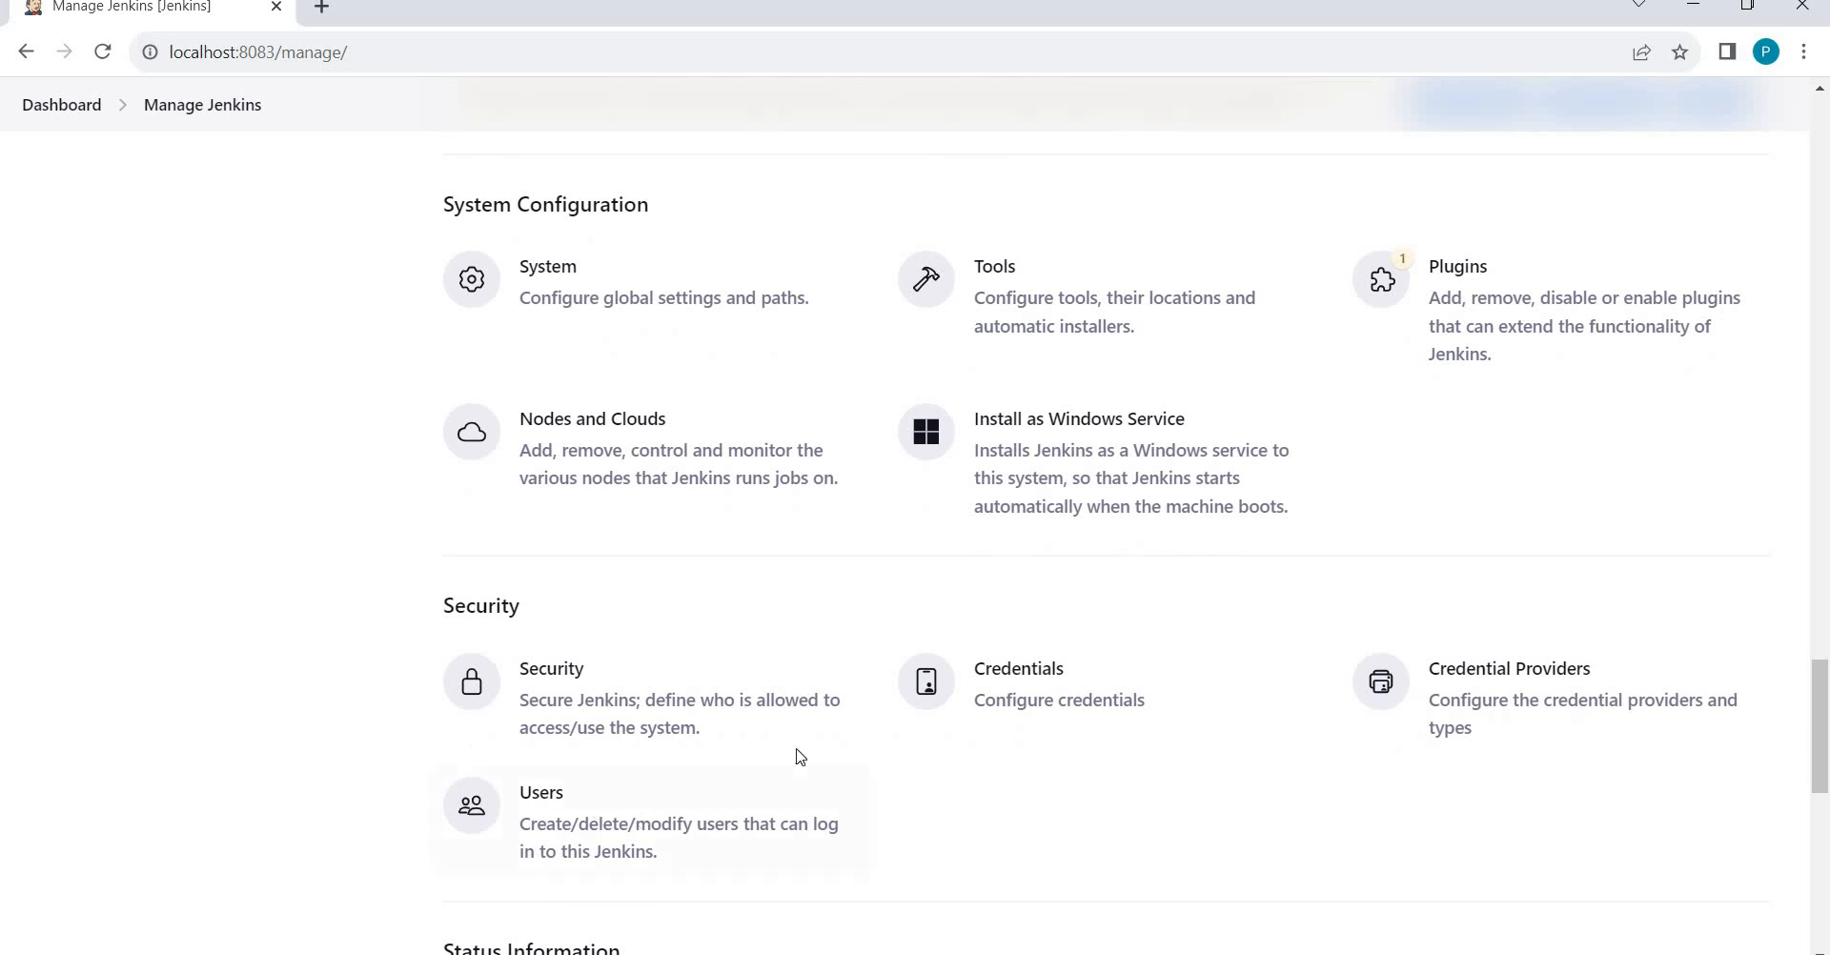
{"action": "left_click", "coordinate": [618, 732]}
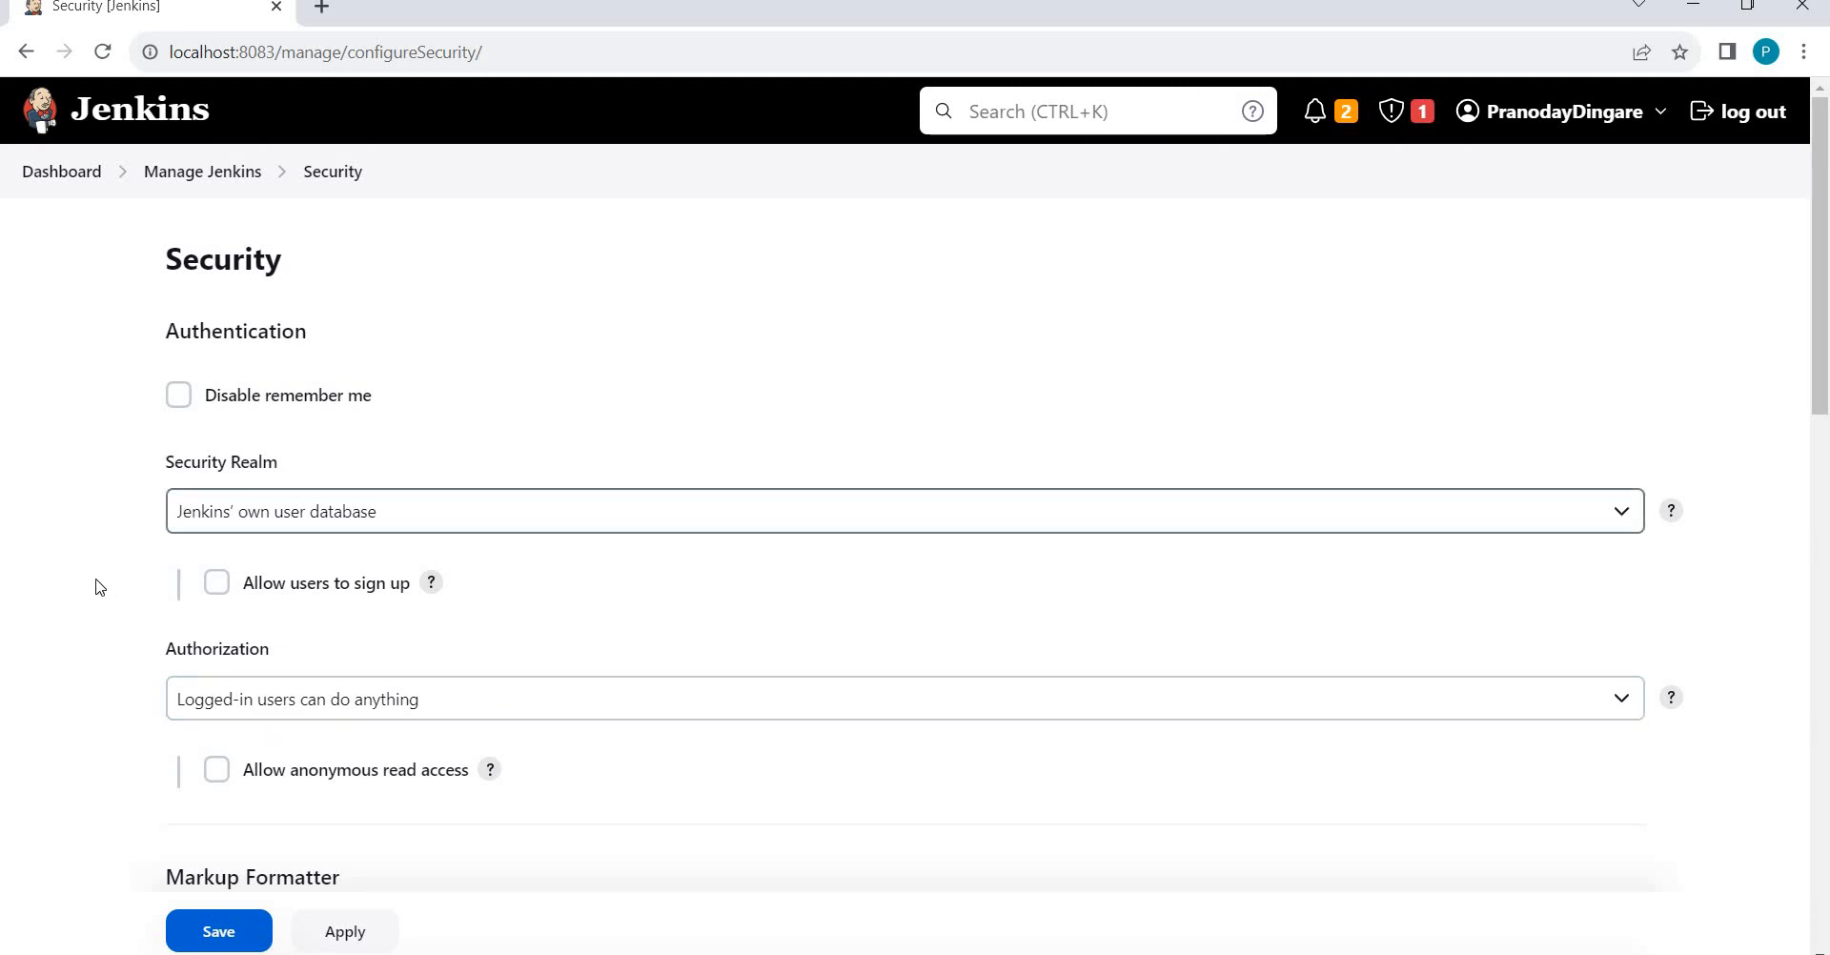
{"action": "scroll", "coordinate": [95, 593], "scroll_direction": "down", "scroll_amount": 1}
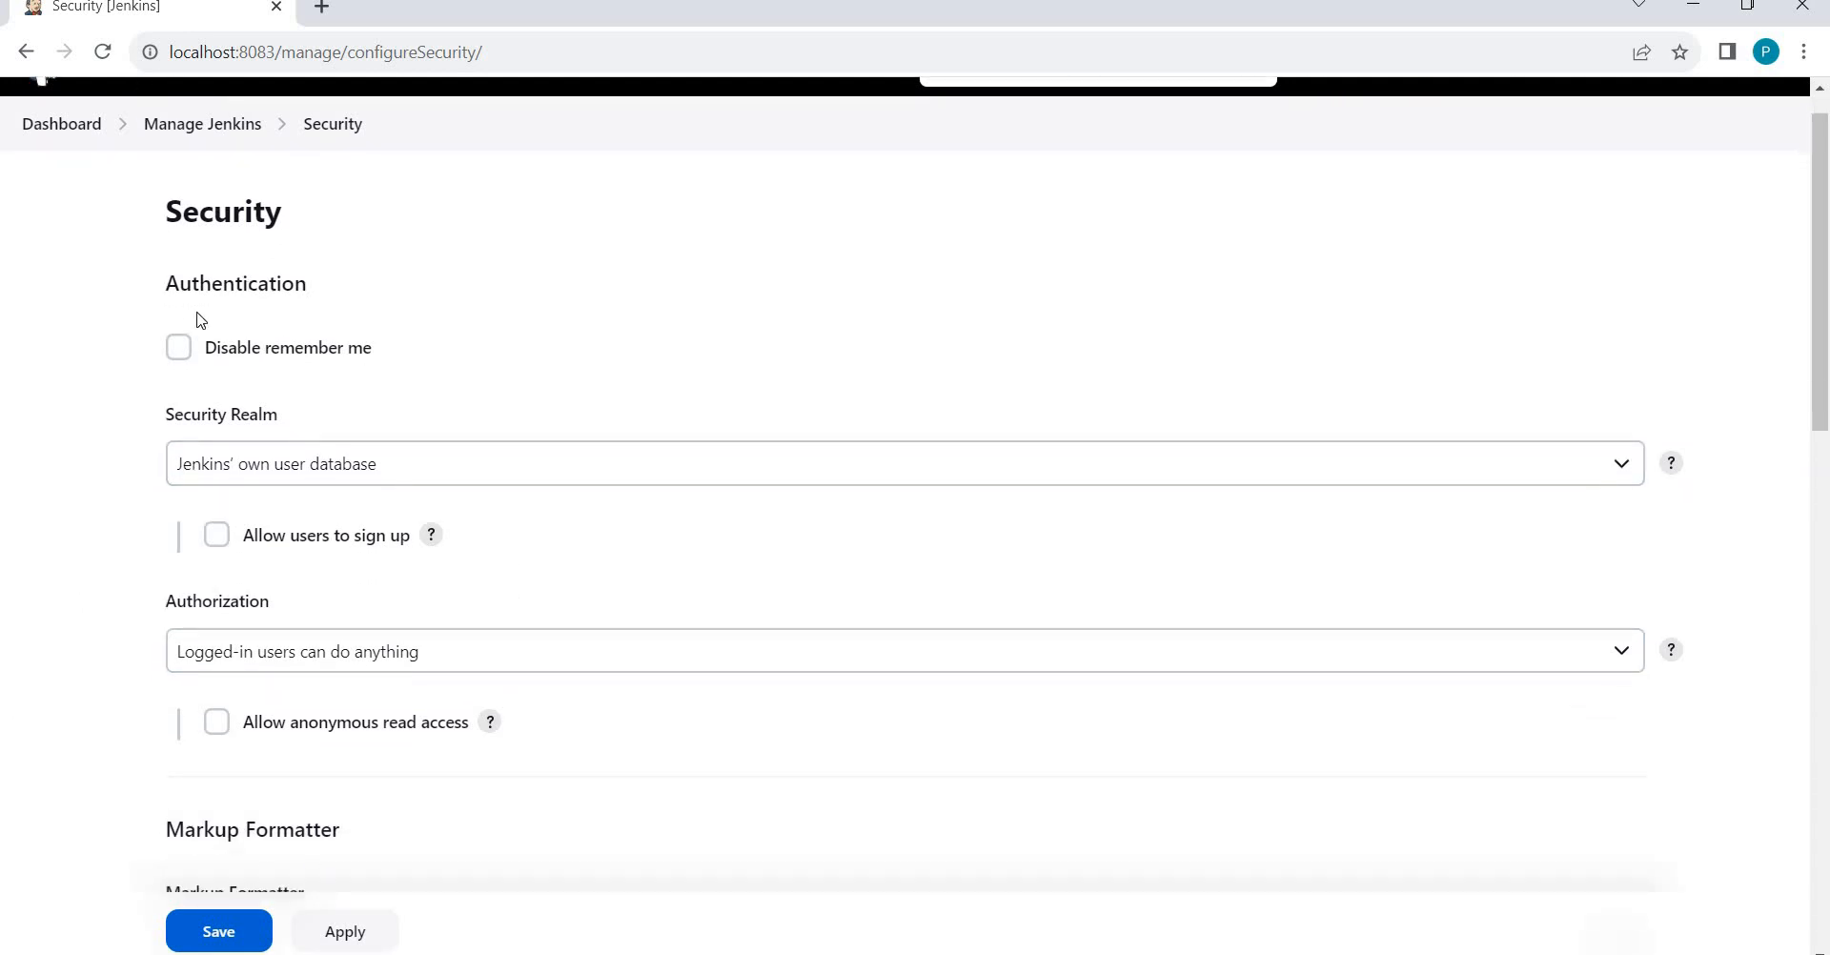
{"action": "double_click", "coordinate": [364, 283]}
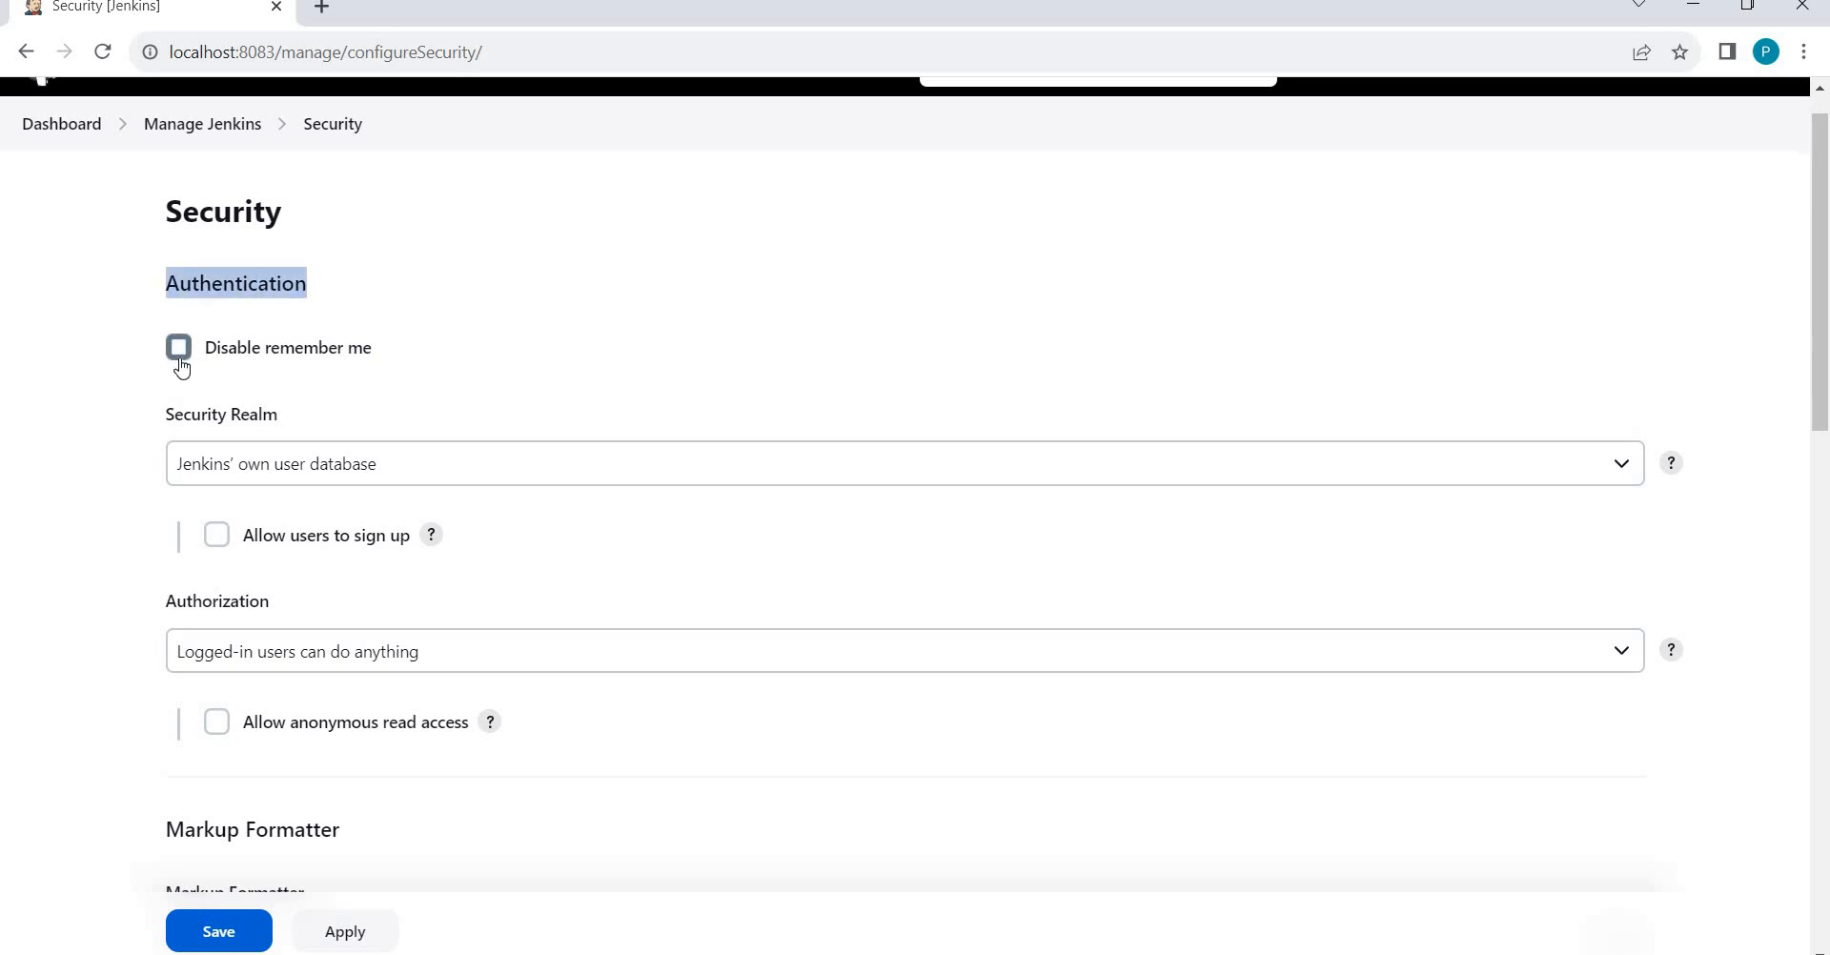
Clear the highlight and log out of Jenkins.
{"action": "left_click", "coordinate": [49, 383]}
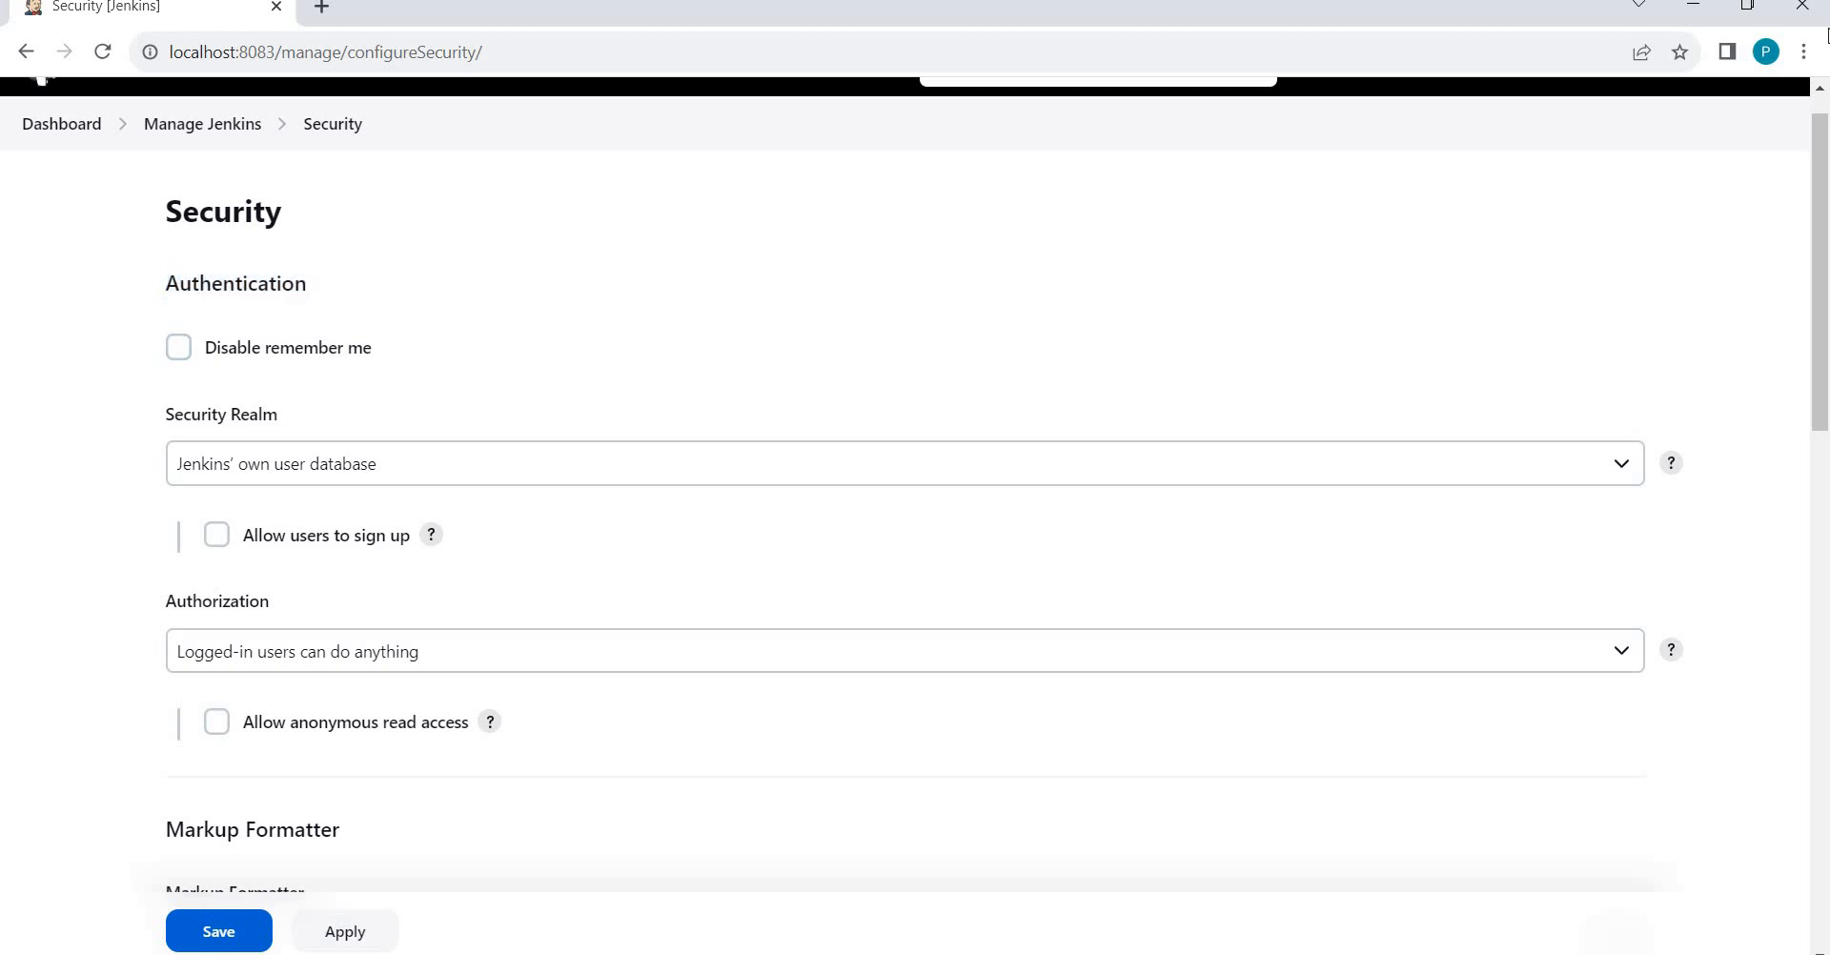
{"action": "left_click", "coordinate": [1820, 88]}
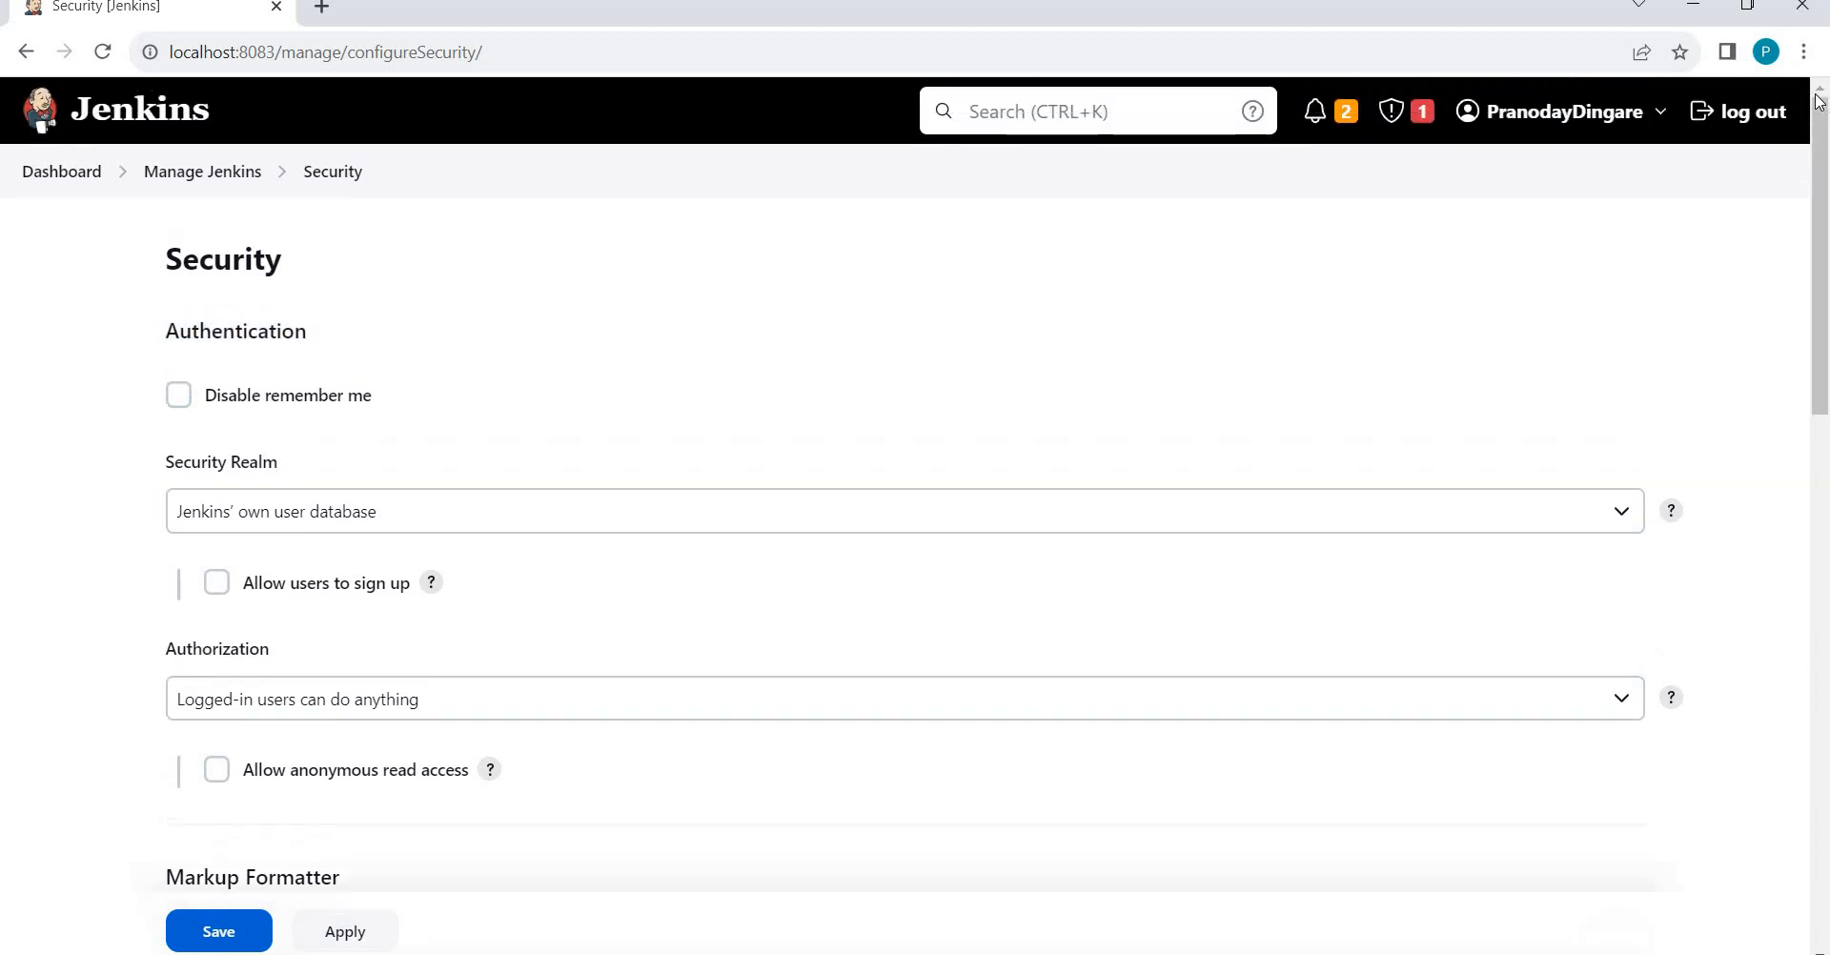
{"action": "left_click", "coordinate": [1764, 112]}
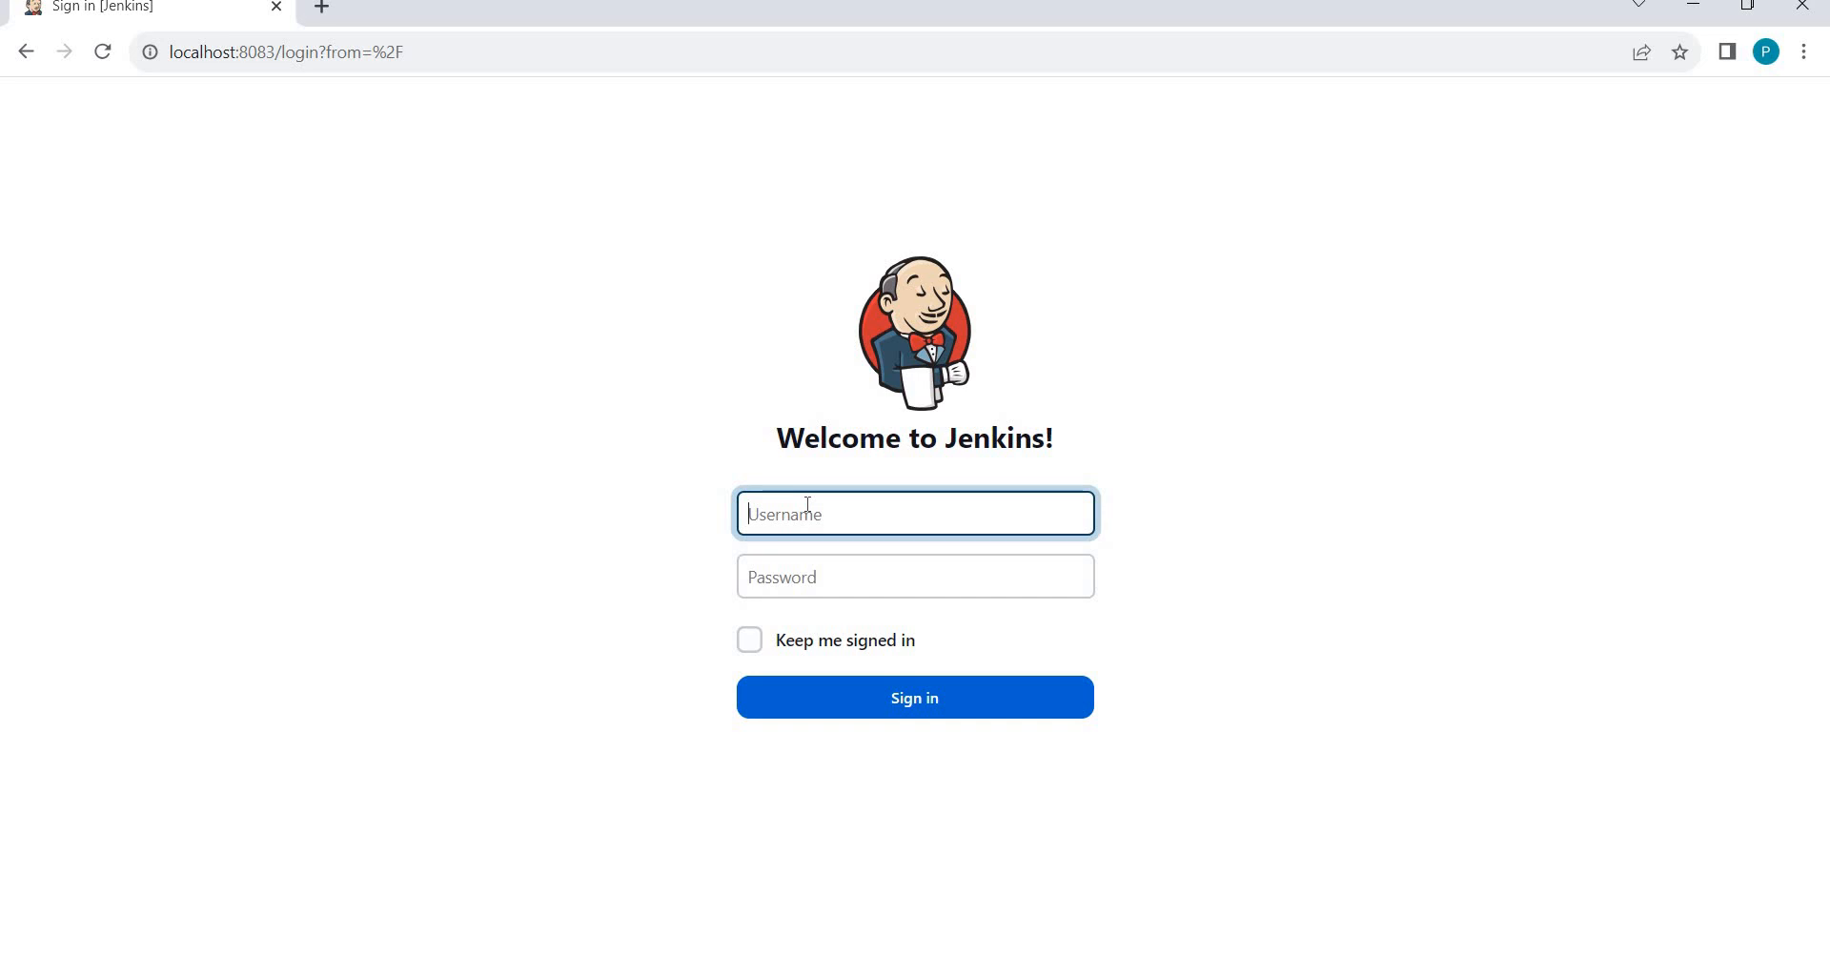
Sign in with the admin username and password, then open Manage Jenkins and scroll down.
{"action": "type", "text": "Pranodayd"}
{"action": "key", "text": "Tab"}
{"action": "type", "text": "•••••••••••"}
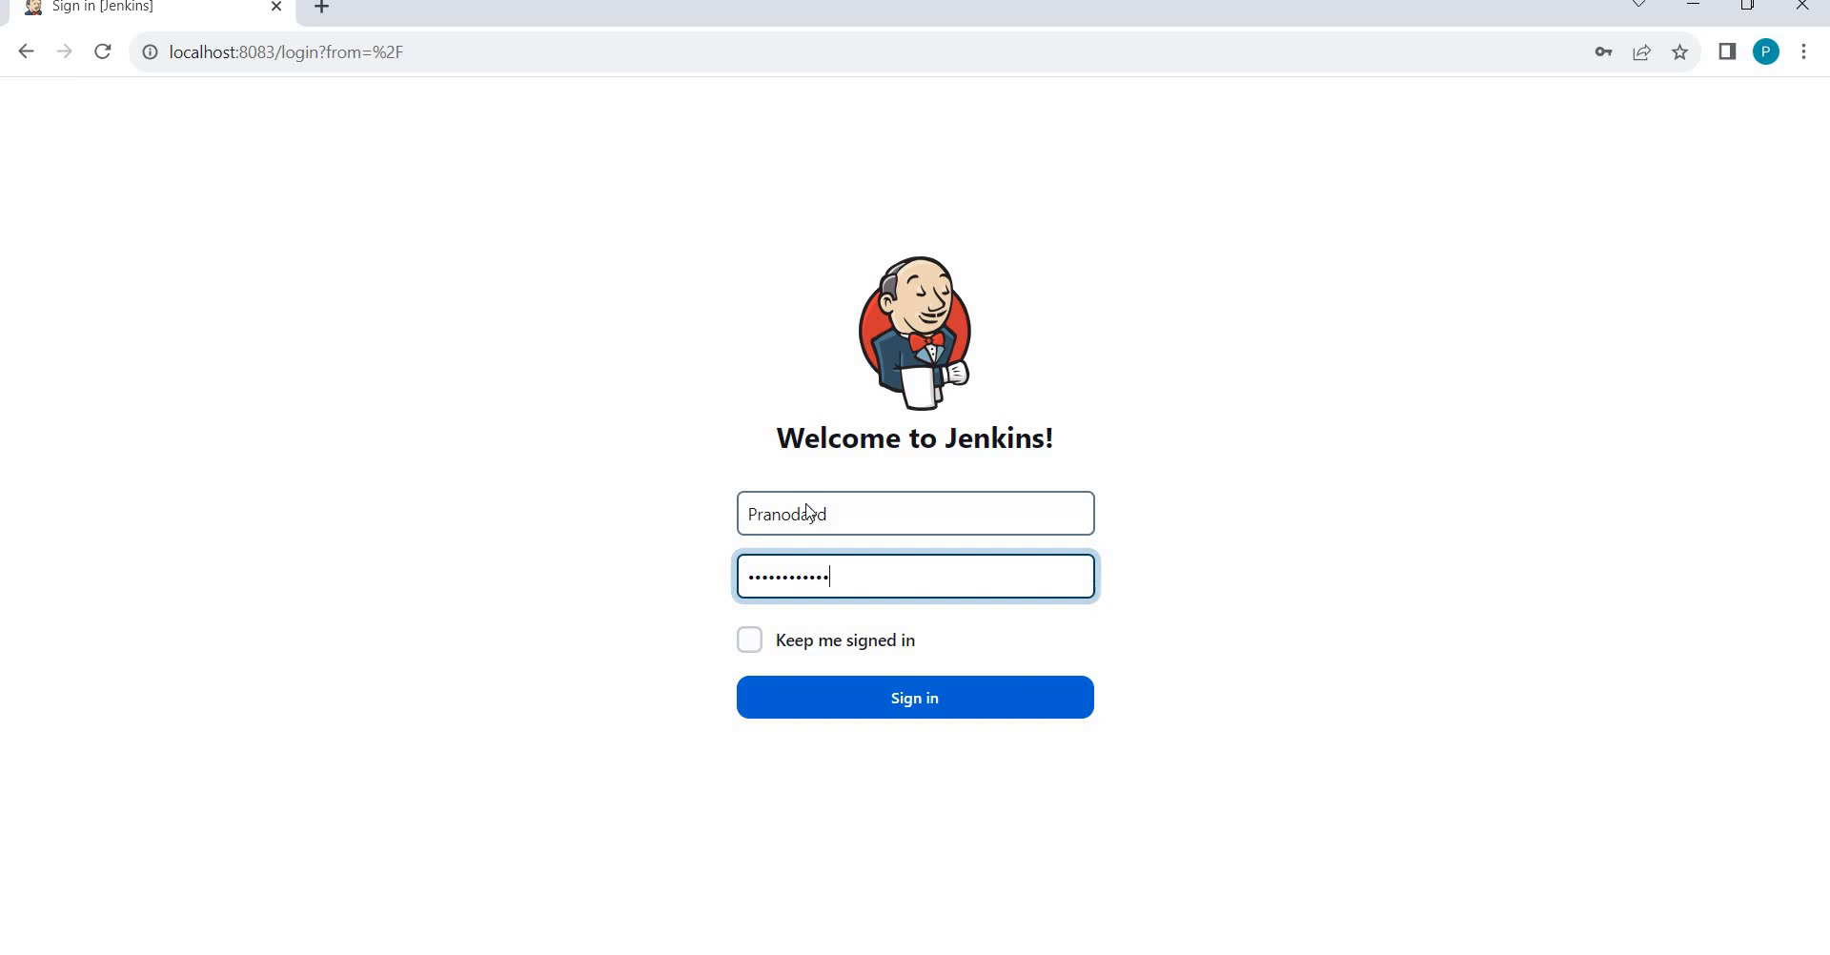
{"action": "key", "text": "Return"}
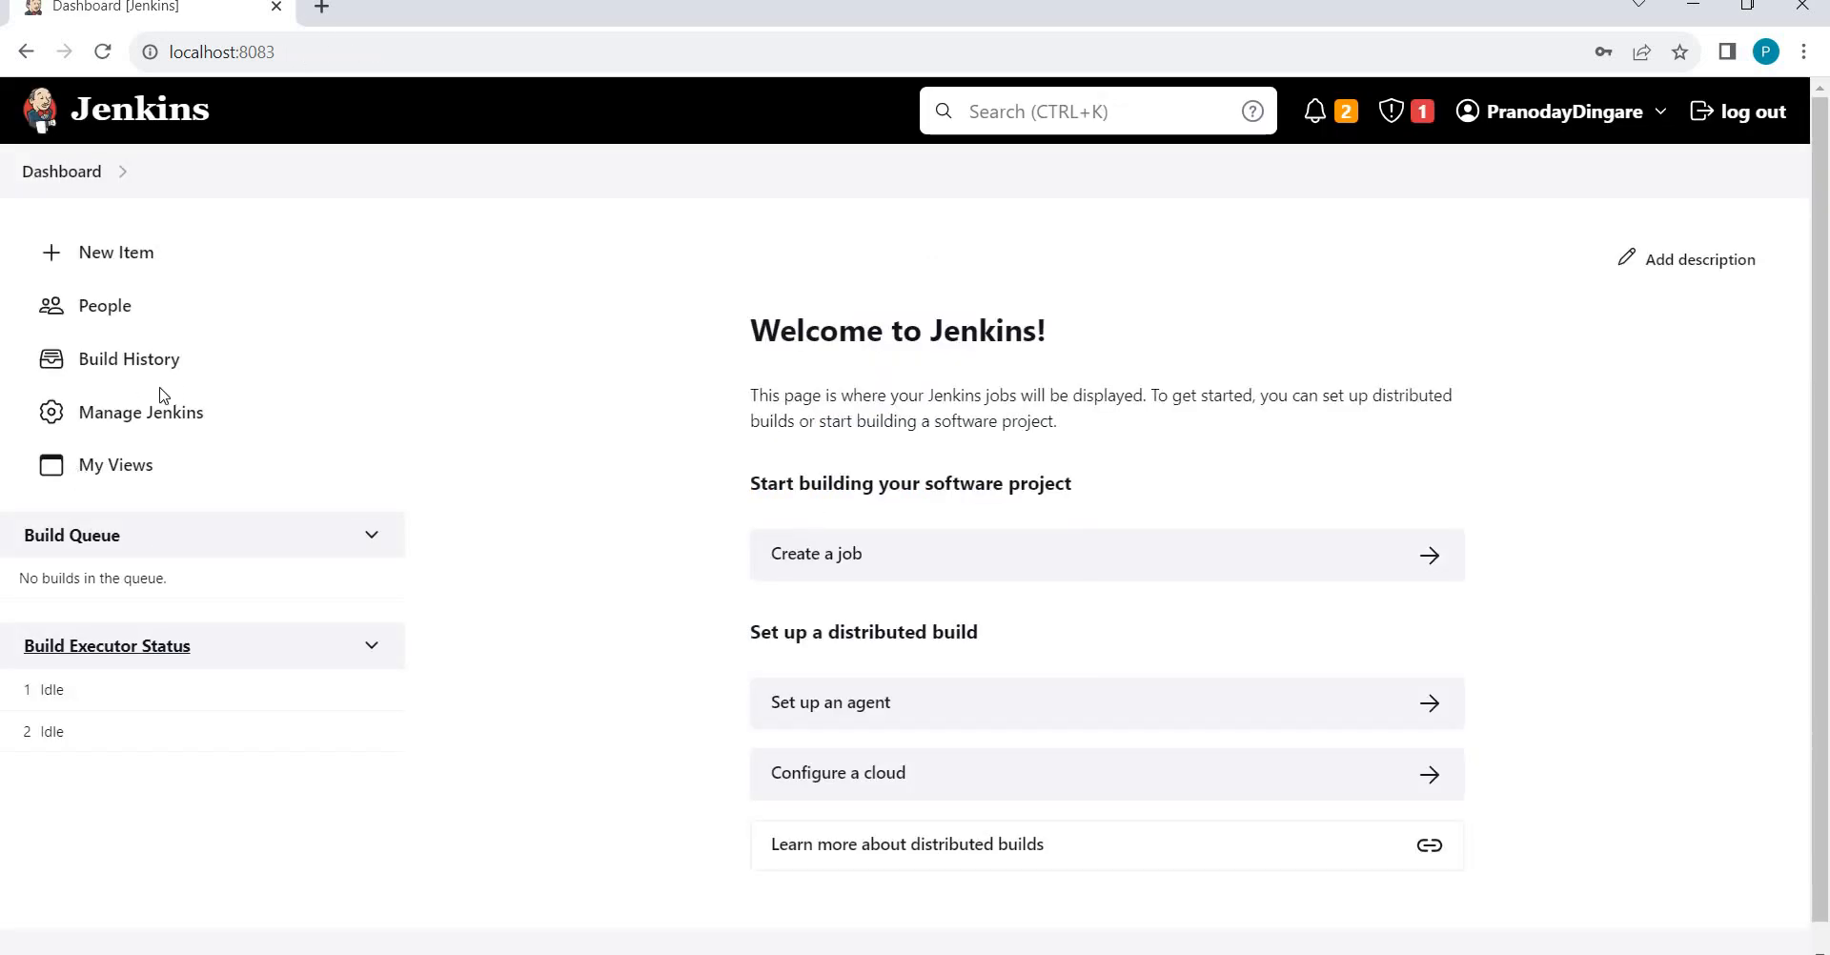
{"action": "left_click", "coordinate": [145, 425]}
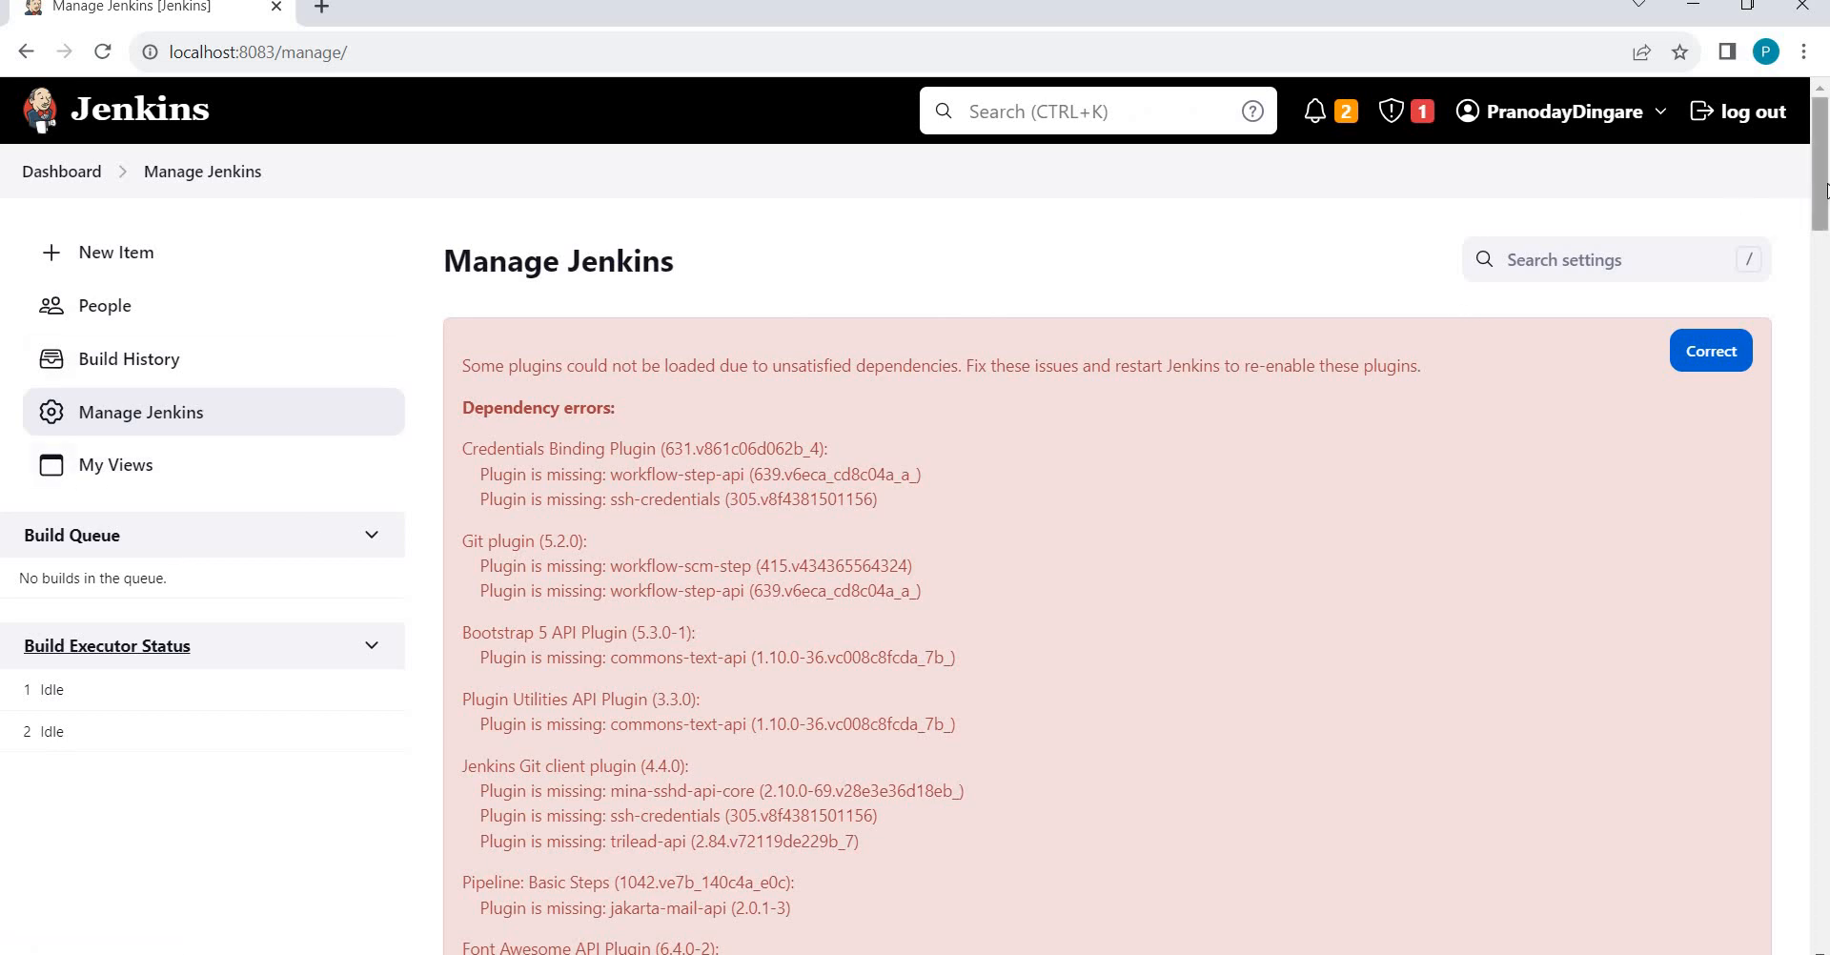
{"action": "left_click", "coordinate": [1828, 628]}
{"action": "left_click_drag", "start_coordinate": [1827, 627], "coordinate": [1827, 763]}
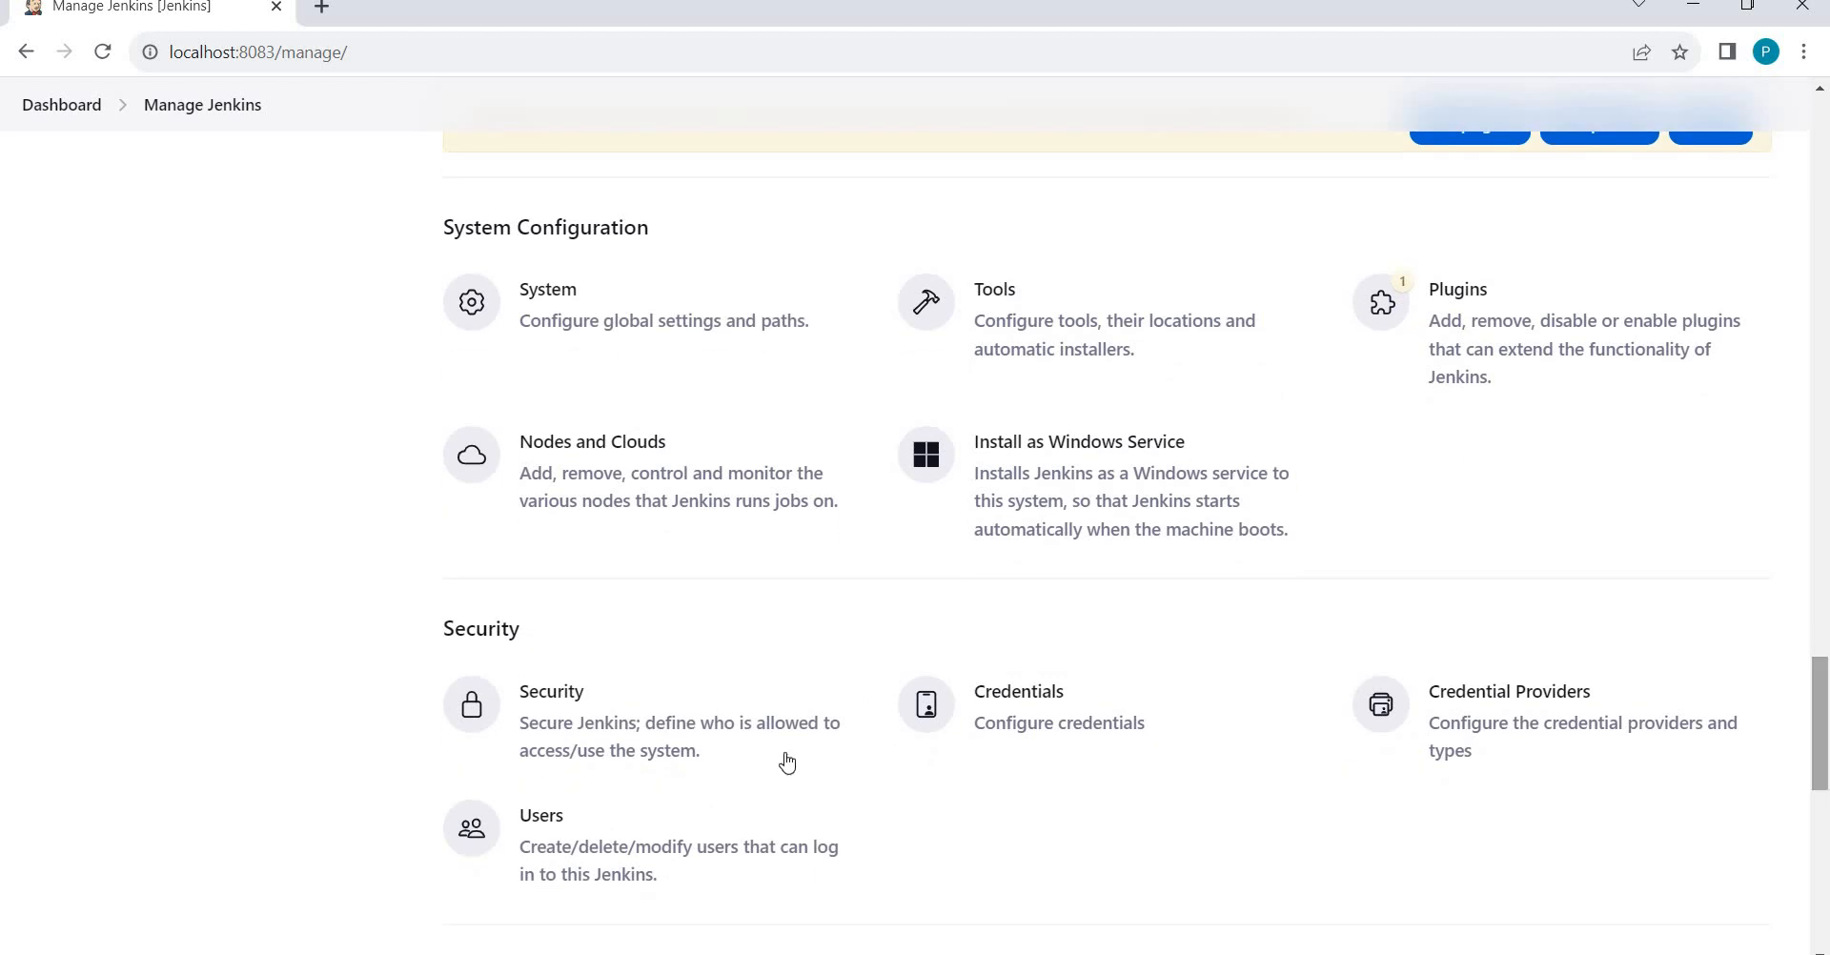
On the Security page, tick 'Allow users to sign up' and highlight the signup warning.
{"action": "left_click", "coordinate": [706, 748]}
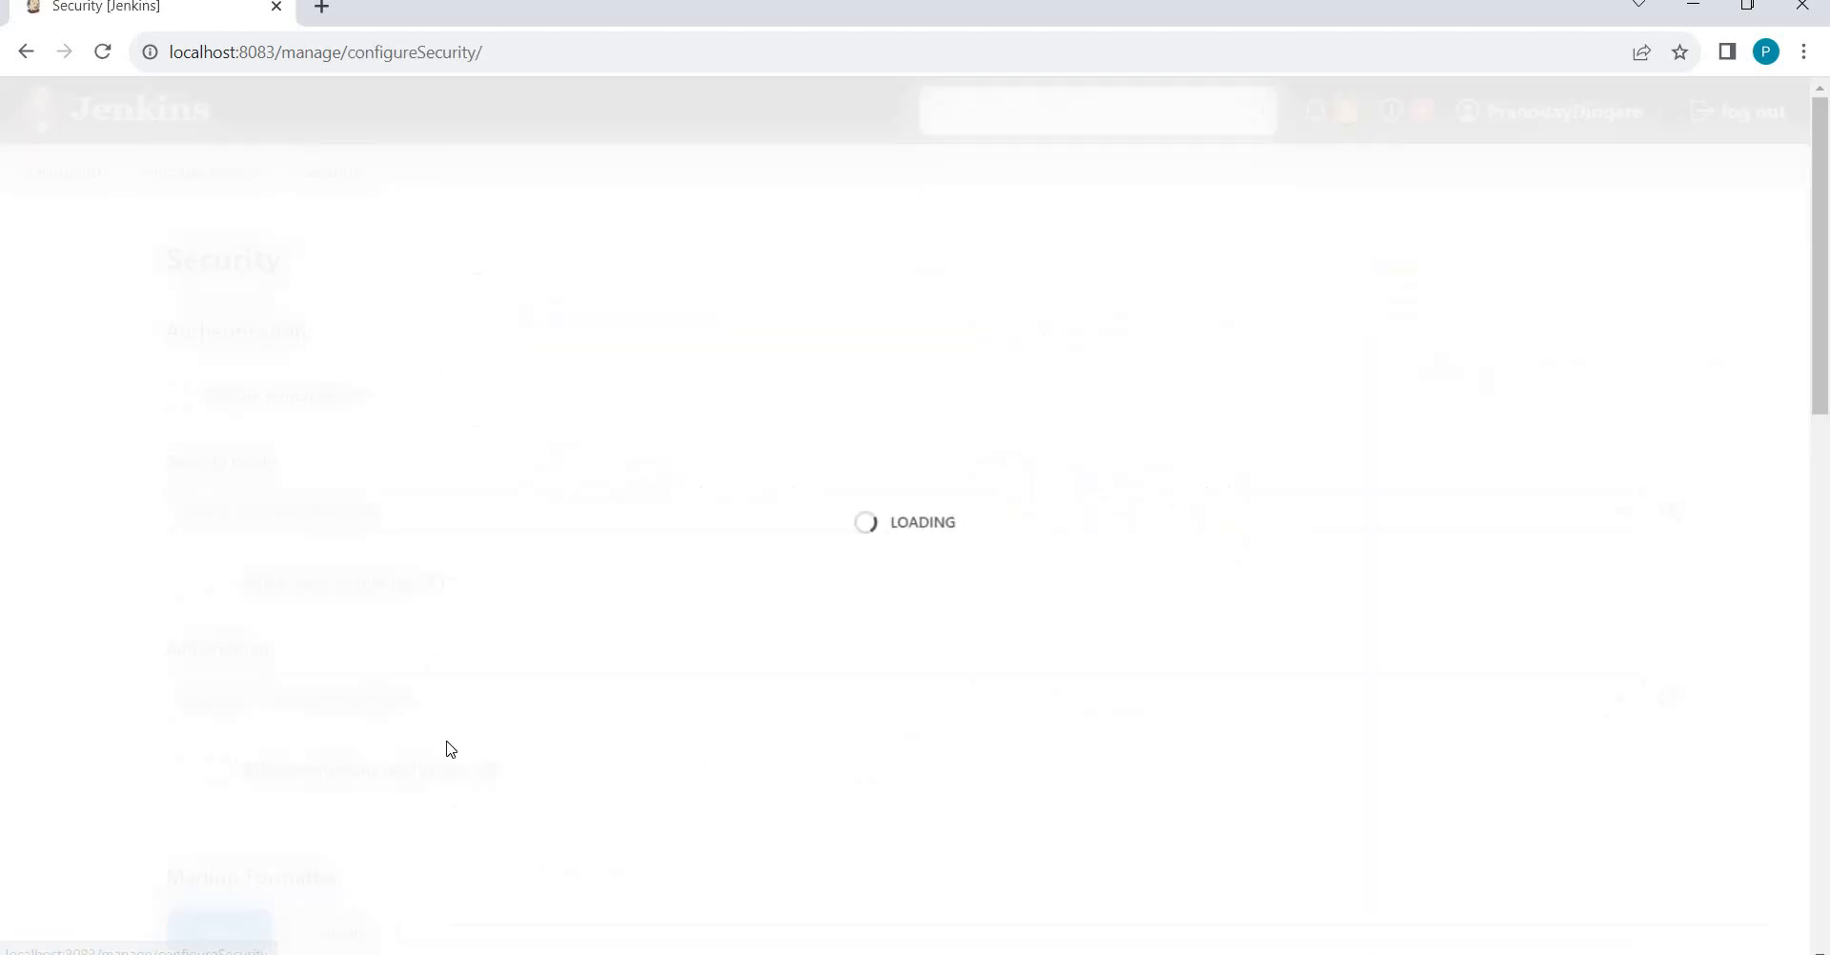
{"action": "scroll", "coordinate": [122, 643], "scroll_direction": "down", "scroll_amount": 2}
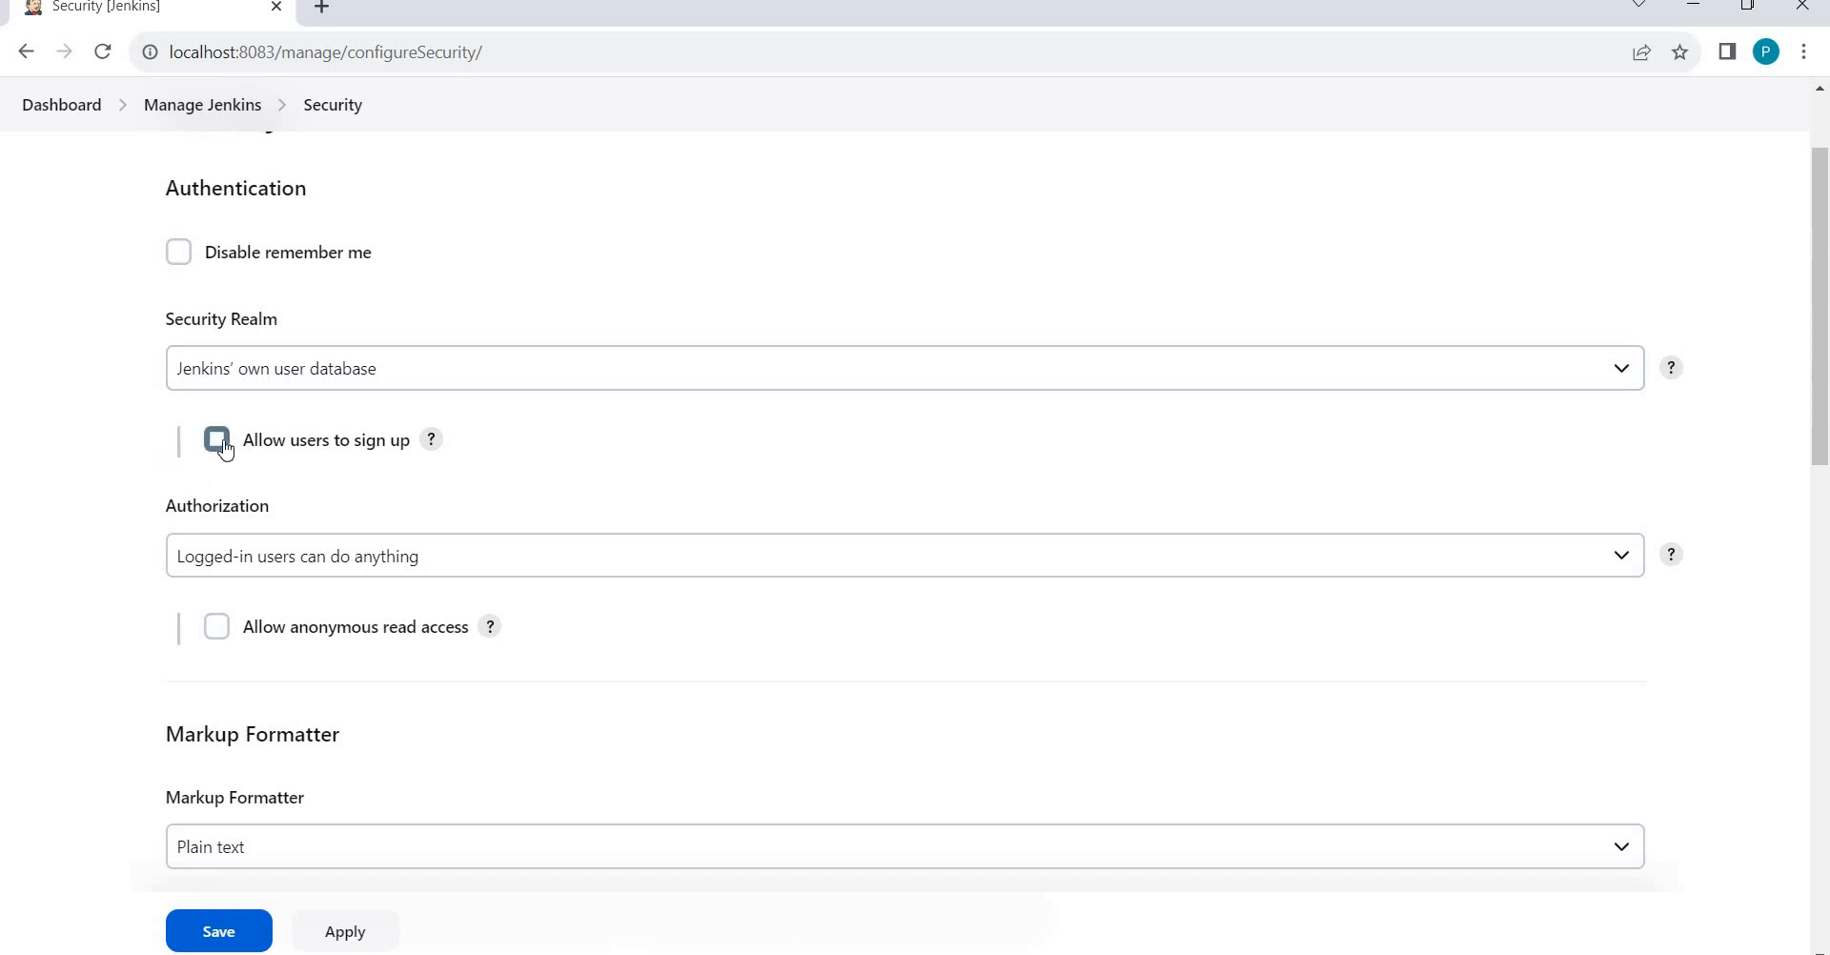
{"action": "left_click", "coordinate": [224, 446]}
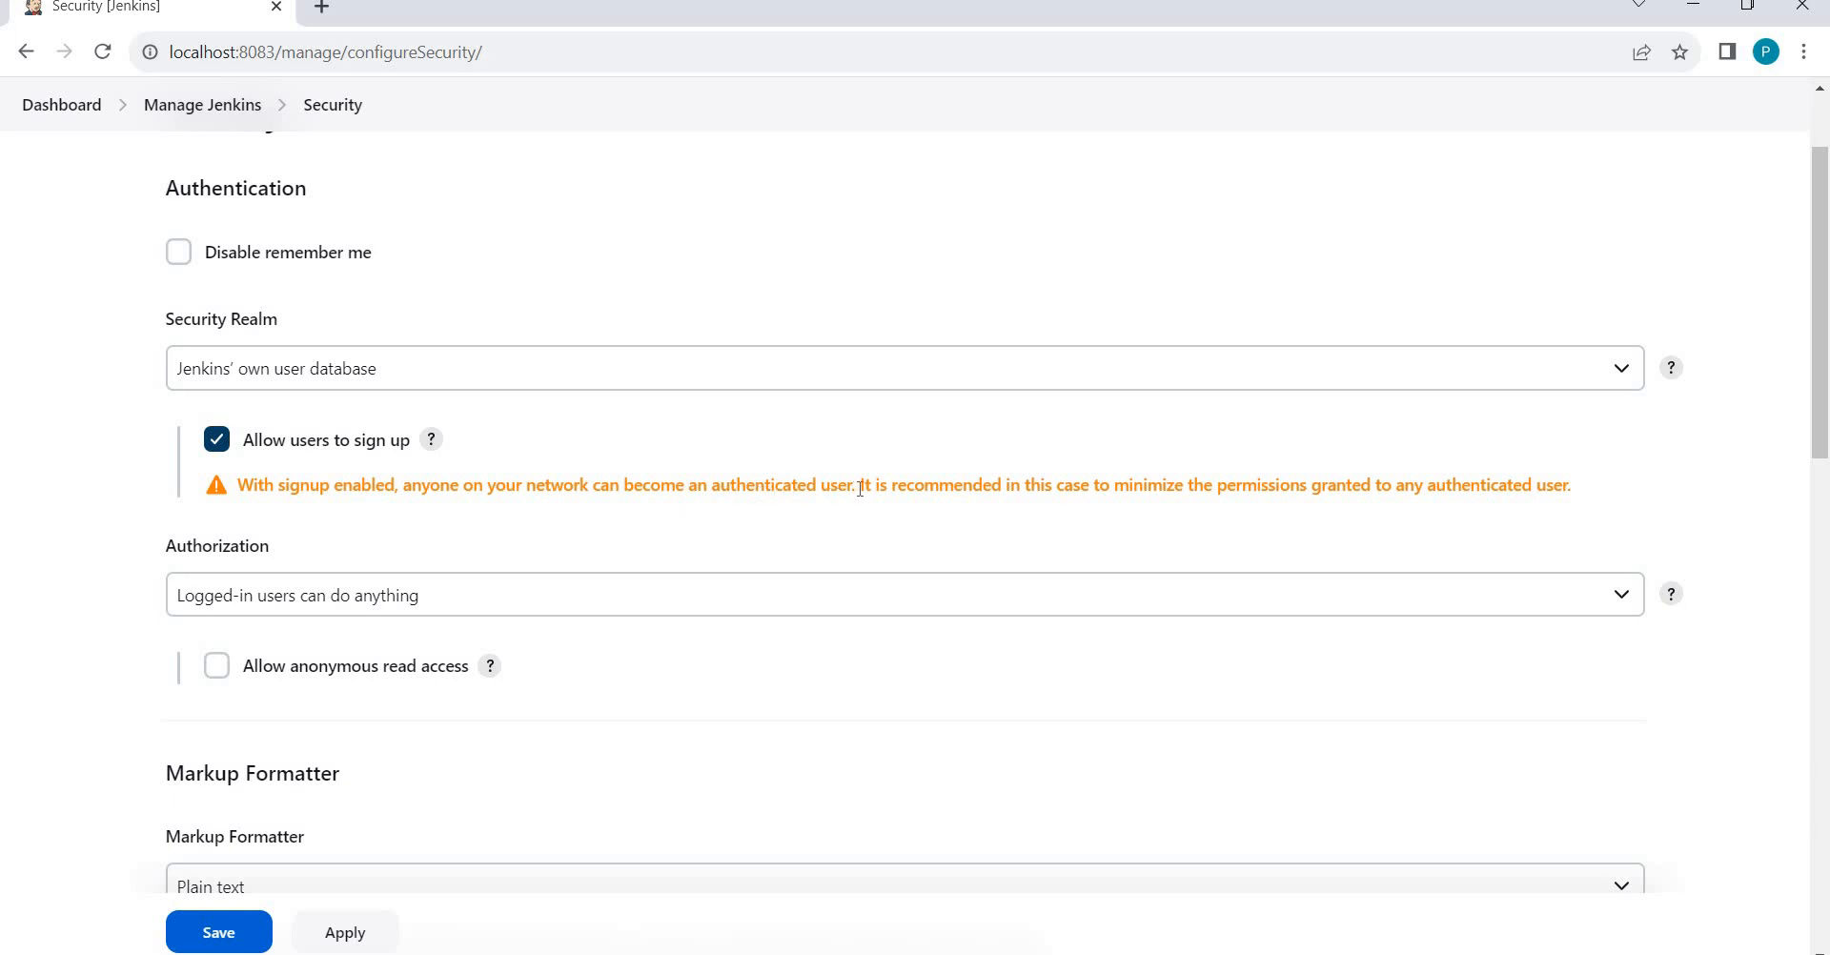
{"action": "left_click_drag", "start_coordinate": [857, 488], "coordinate": [229, 495]}
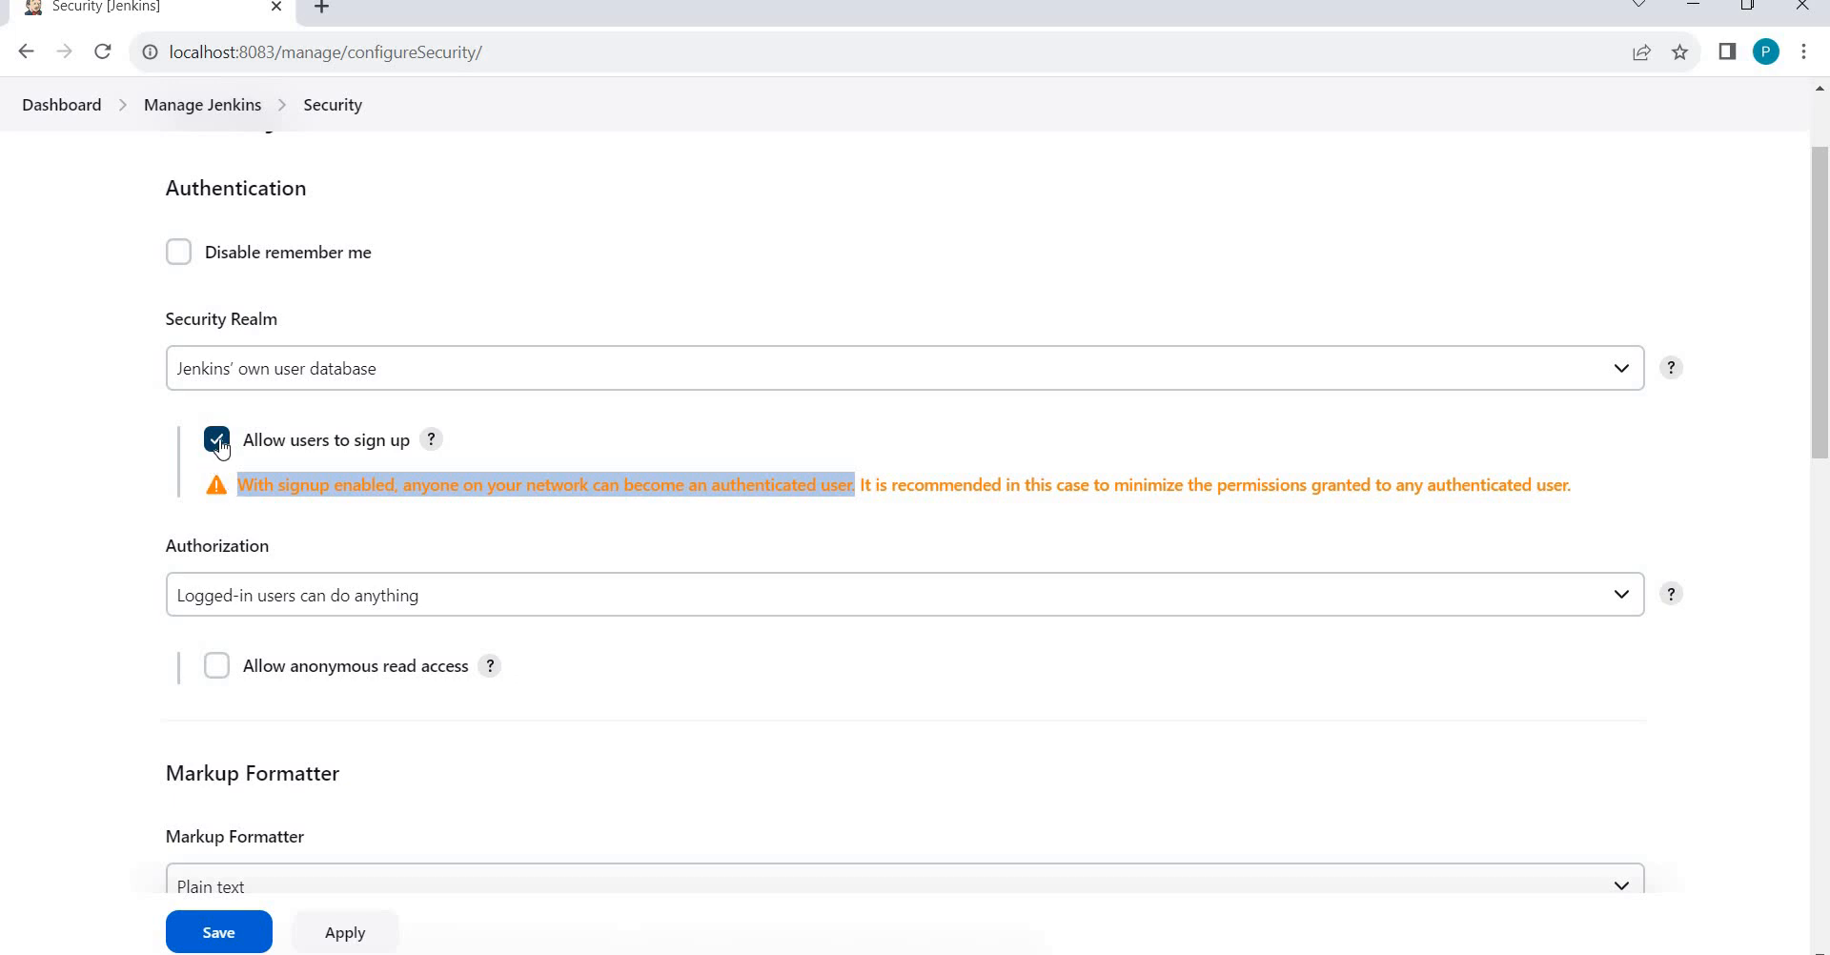
Untick 'Allow users to sign up' and browse the Authorization strategy options.
{"action": "left_click", "coordinate": [219, 444]}
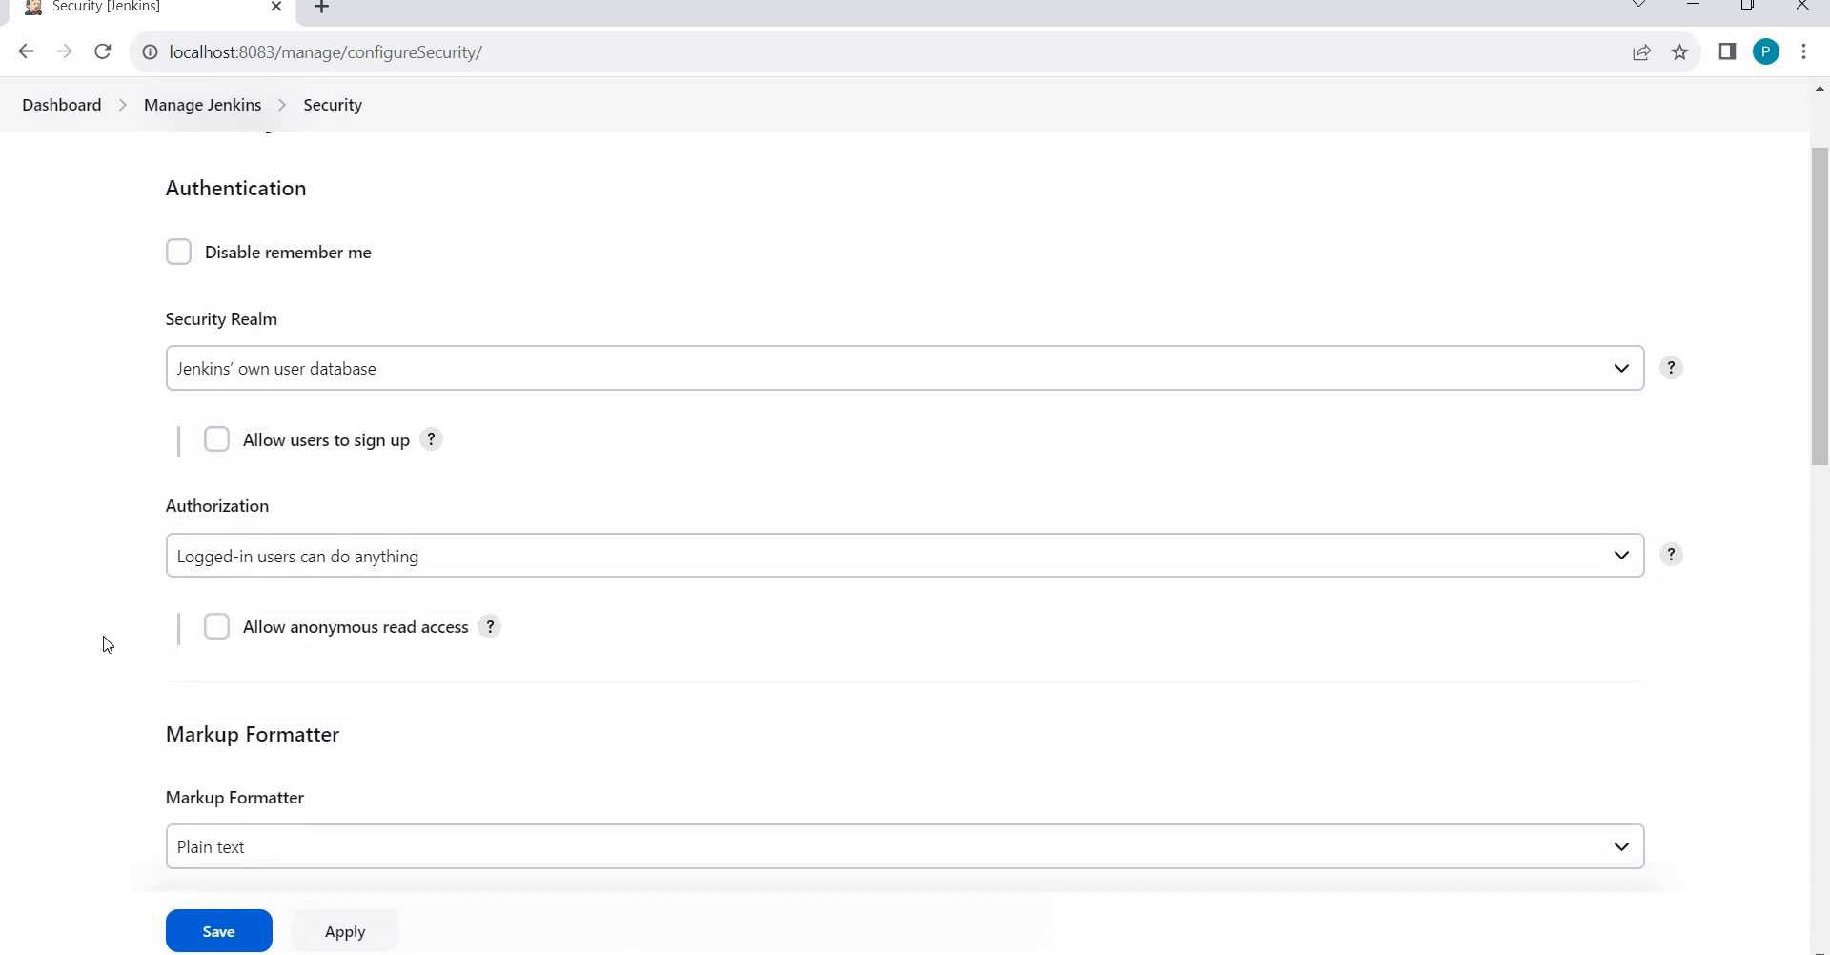
{"action": "left_click", "coordinate": [308, 569]}
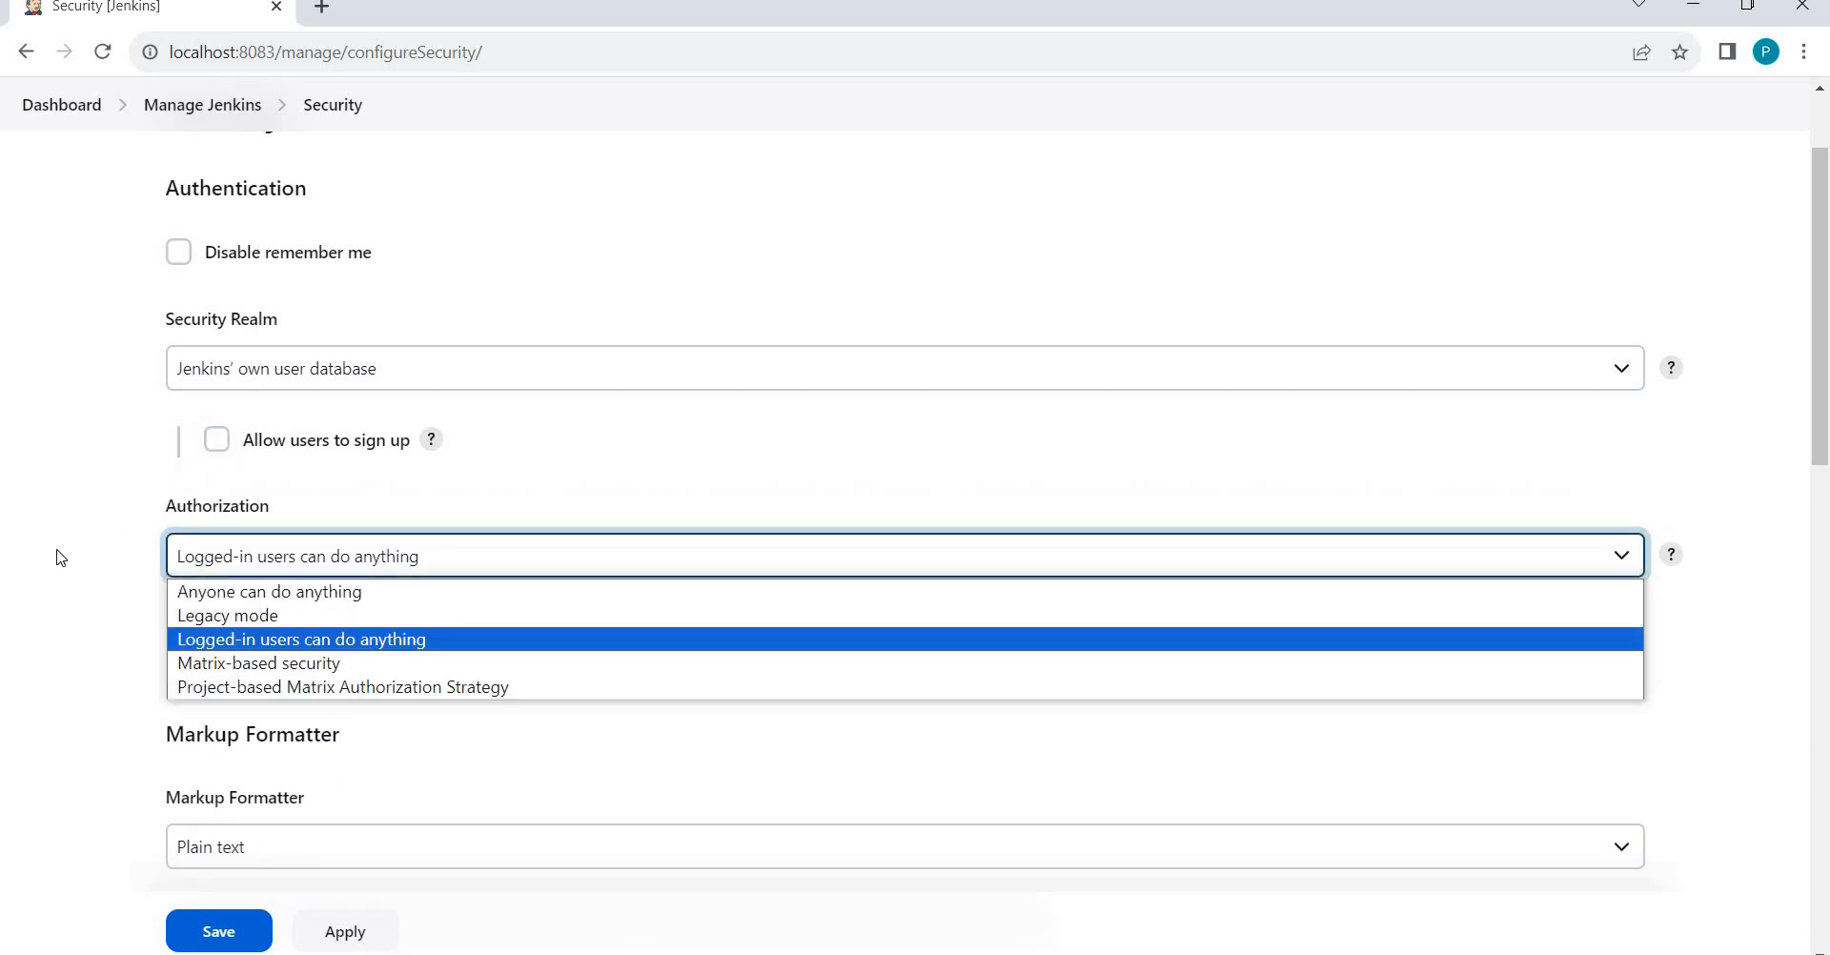
{"action": "left_click", "coordinate": [57, 557]}
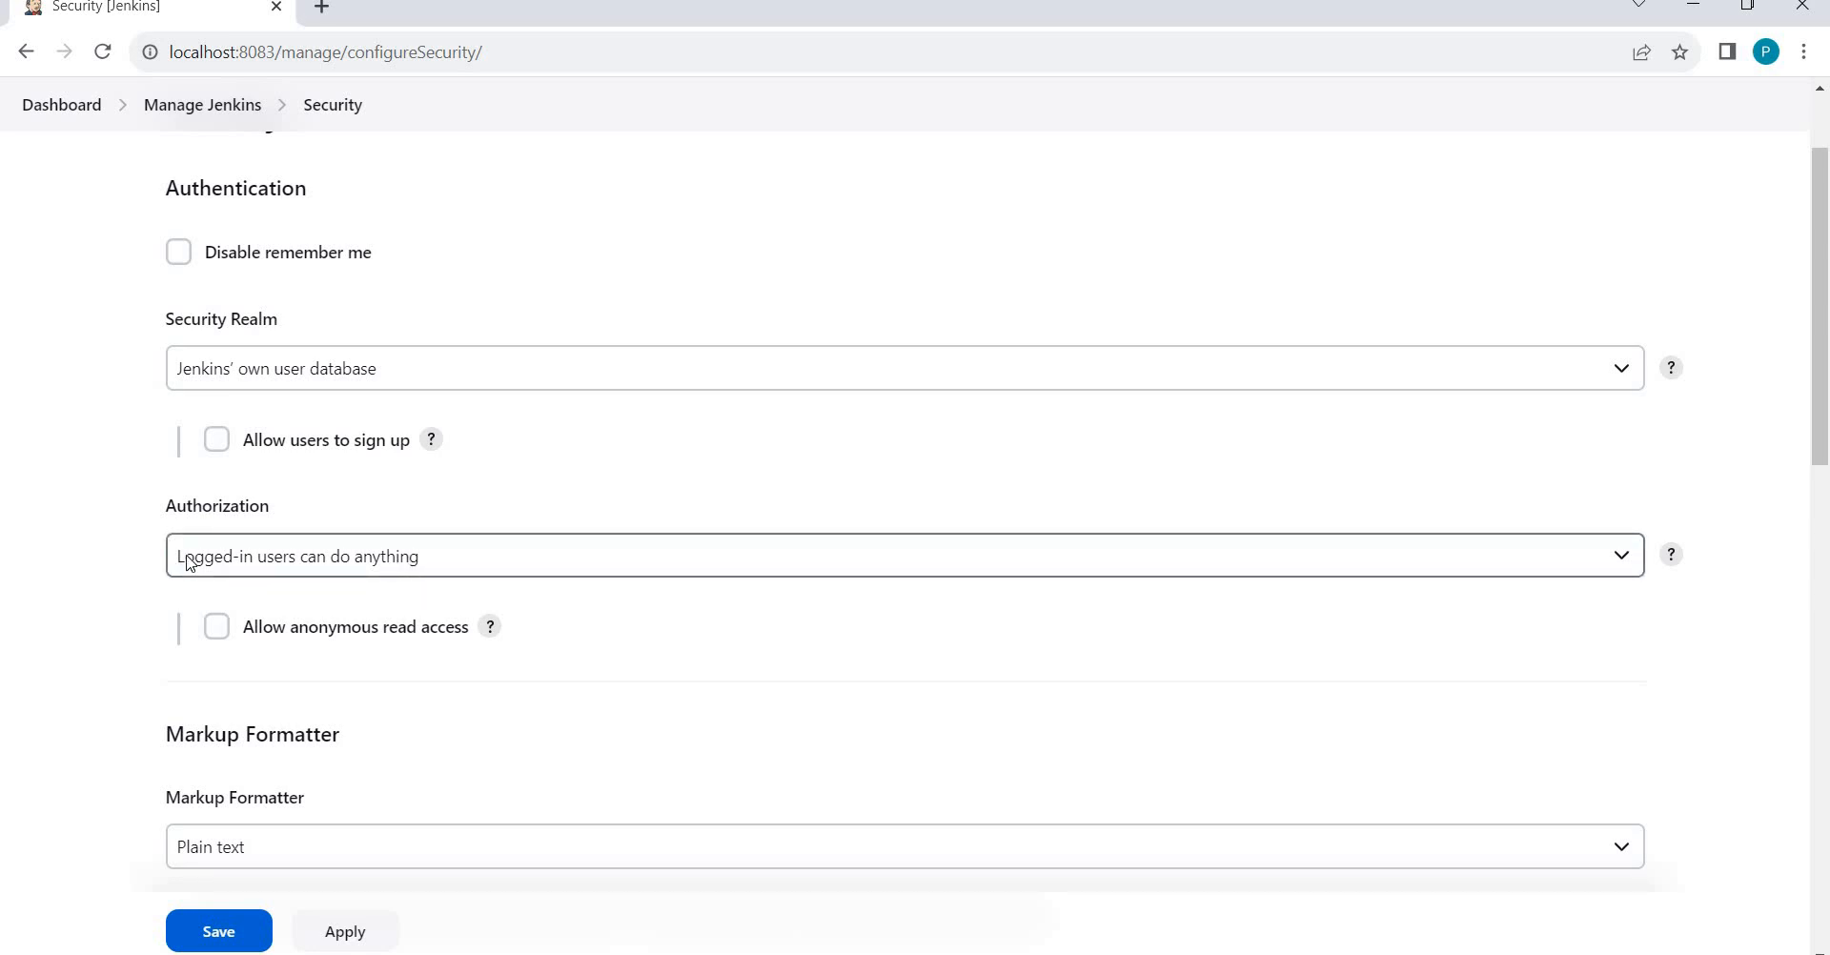
{"action": "left_click", "coordinate": [405, 572]}
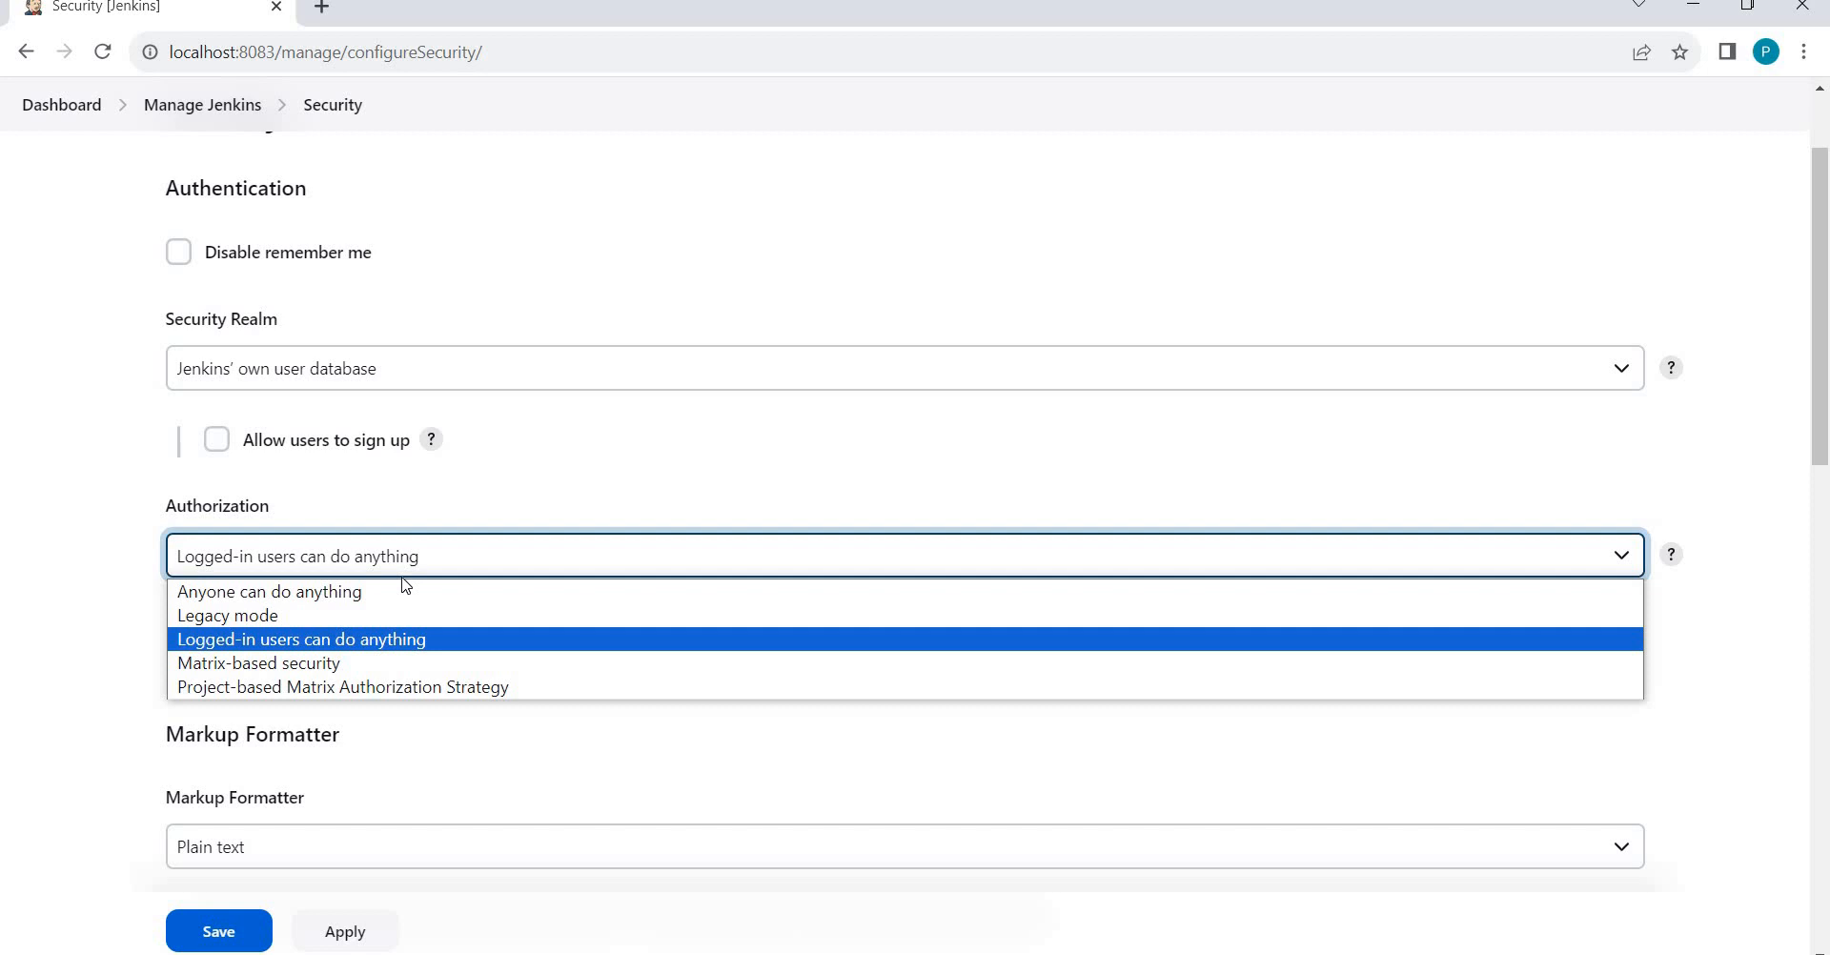
Choose Matrix-based security, add then delete a test user row, and return to Manage Jenkins.
{"action": "left_click", "coordinate": [269, 667]}
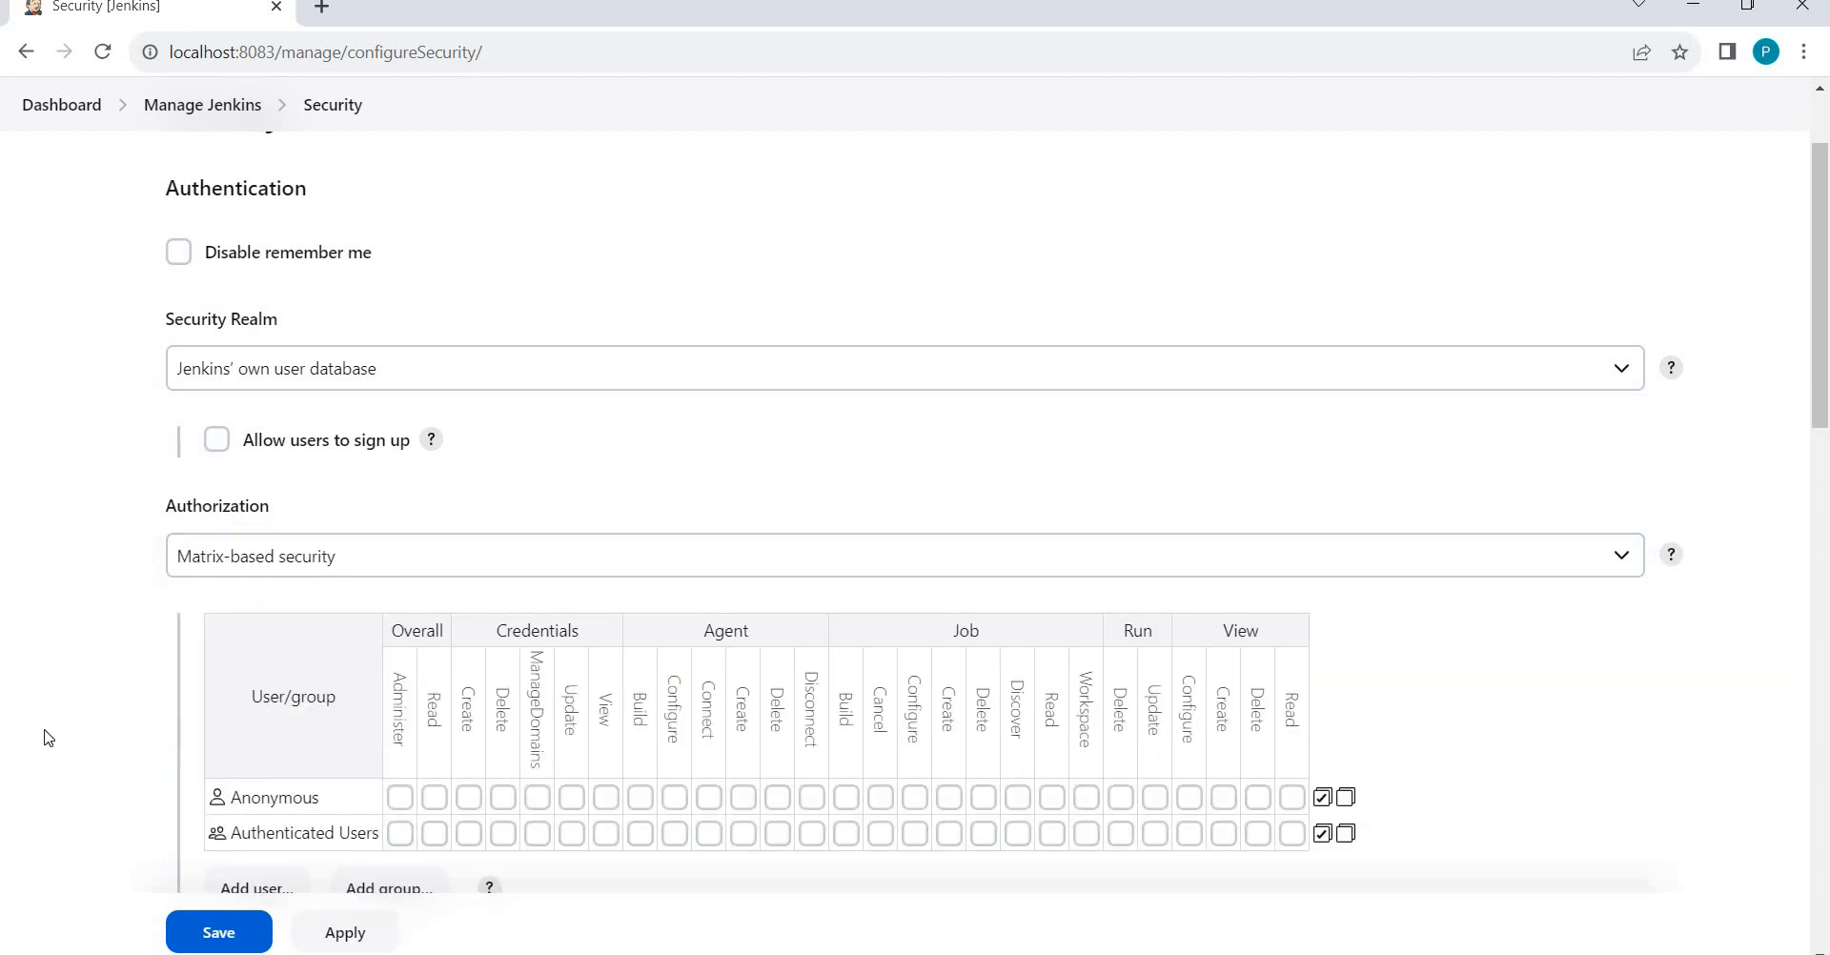
{"action": "scroll", "coordinate": [45, 739], "scroll_direction": "down", "scroll_amount": 3}
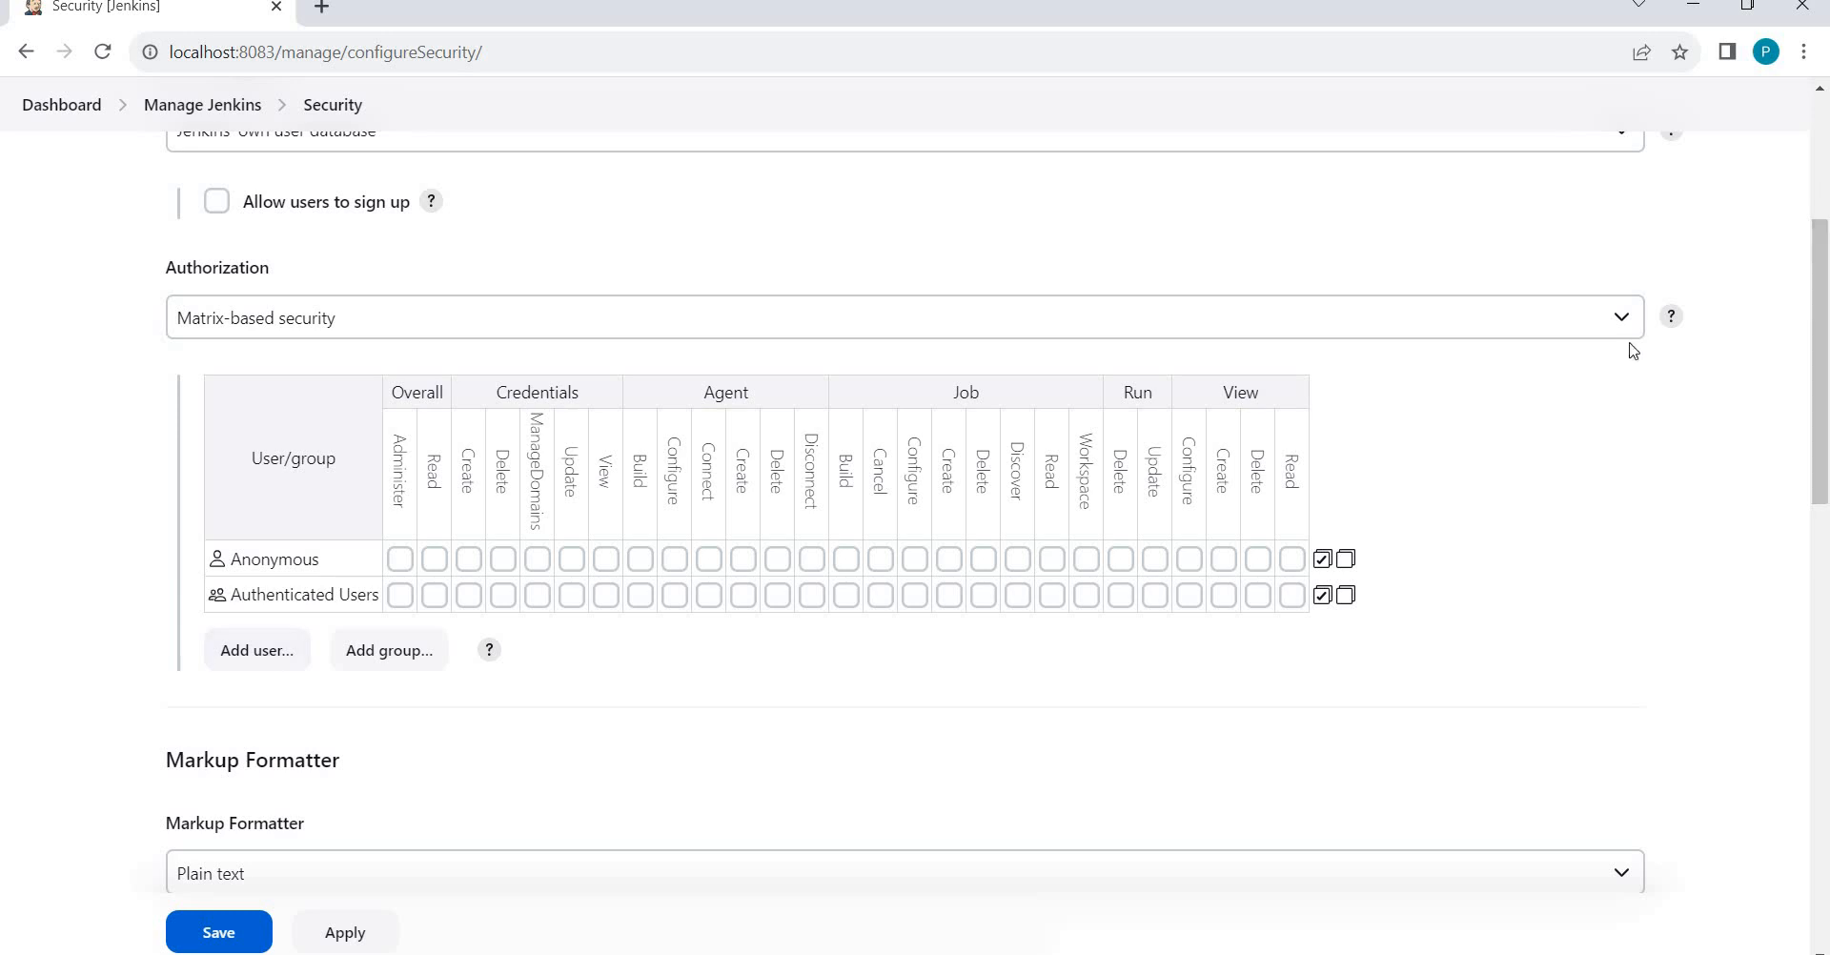
{"action": "left_click", "coordinate": [255, 656]}
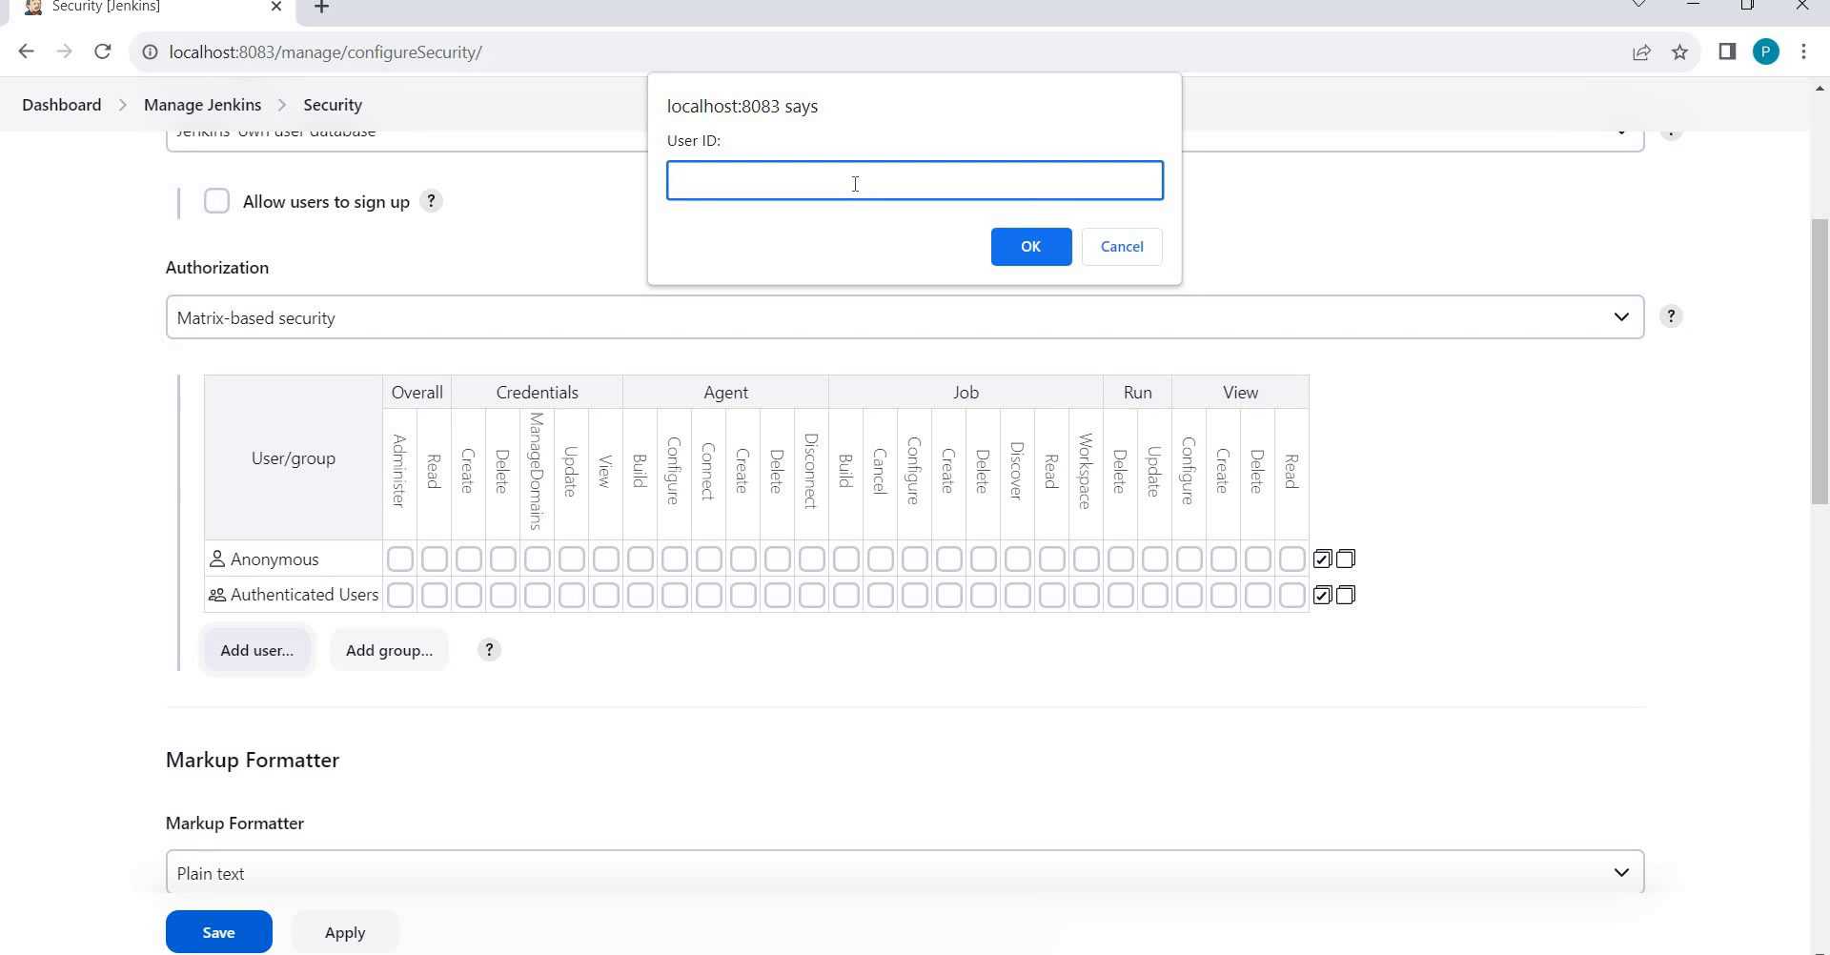
{"action": "left_click", "coordinate": [1027, 254]}
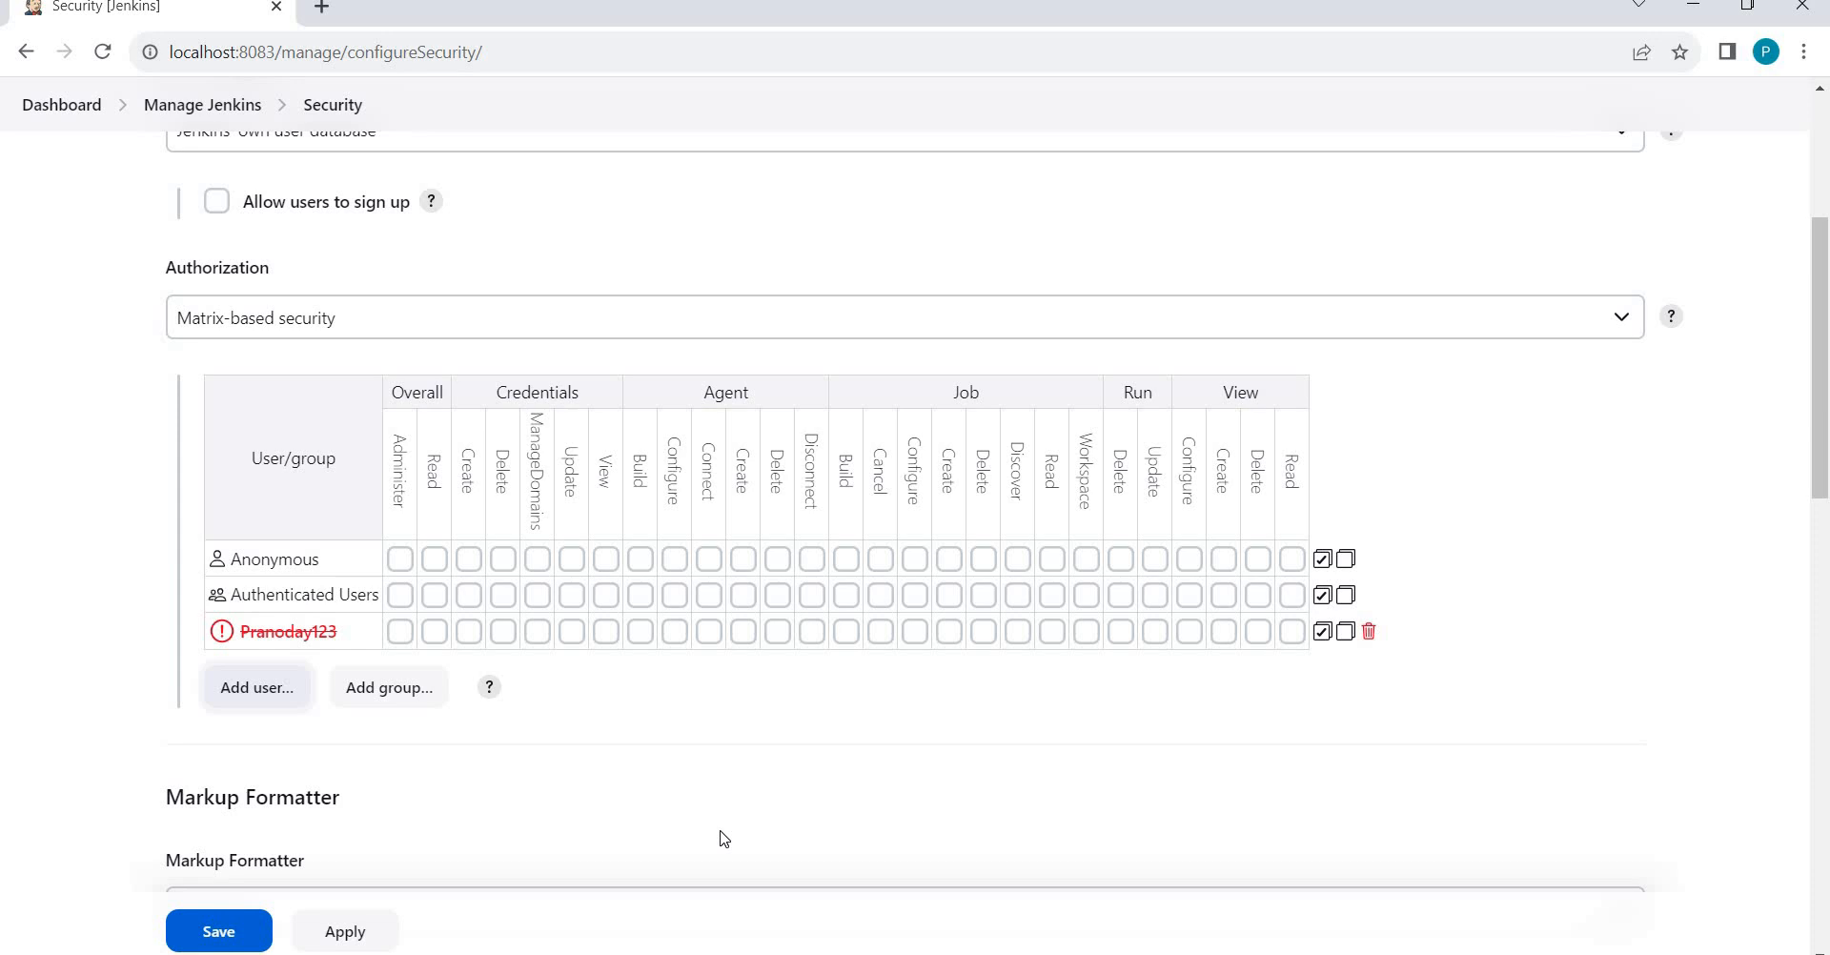
{"action": "left_click", "coordinate": [1370, 633]}
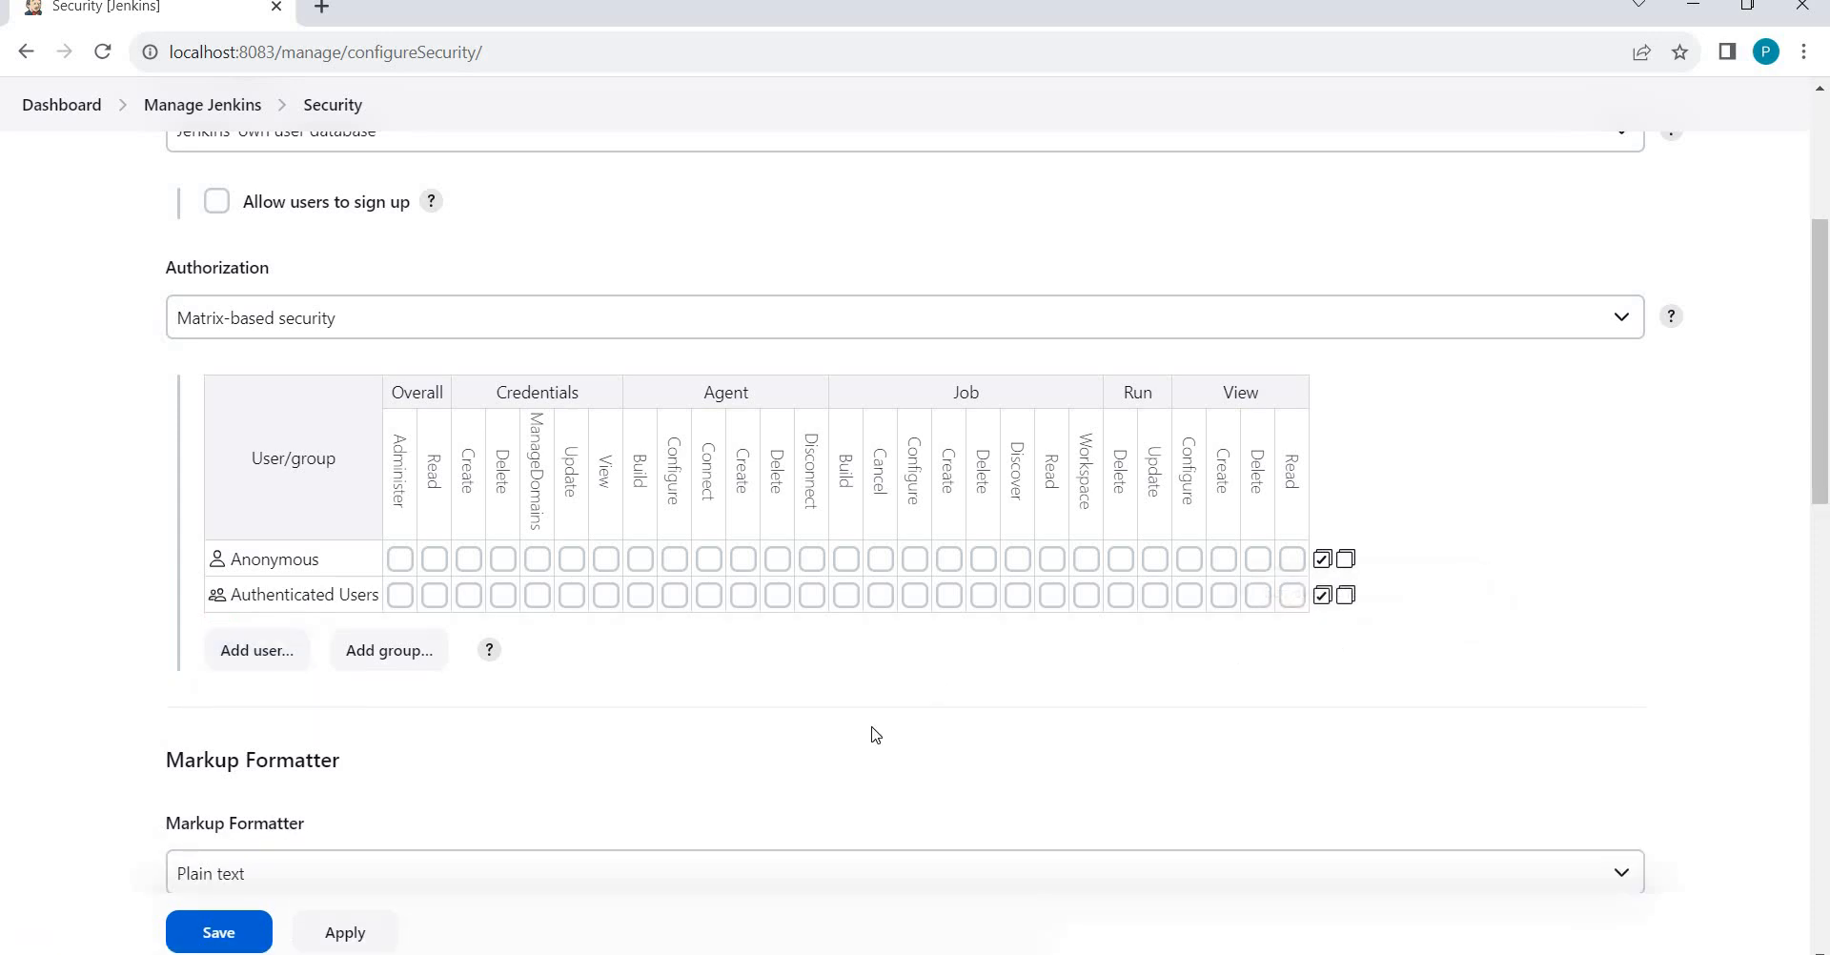
{"action": "scroll", "coordinate": [875, 734], "scroll_direction": "up", "scroll_amount": 4}
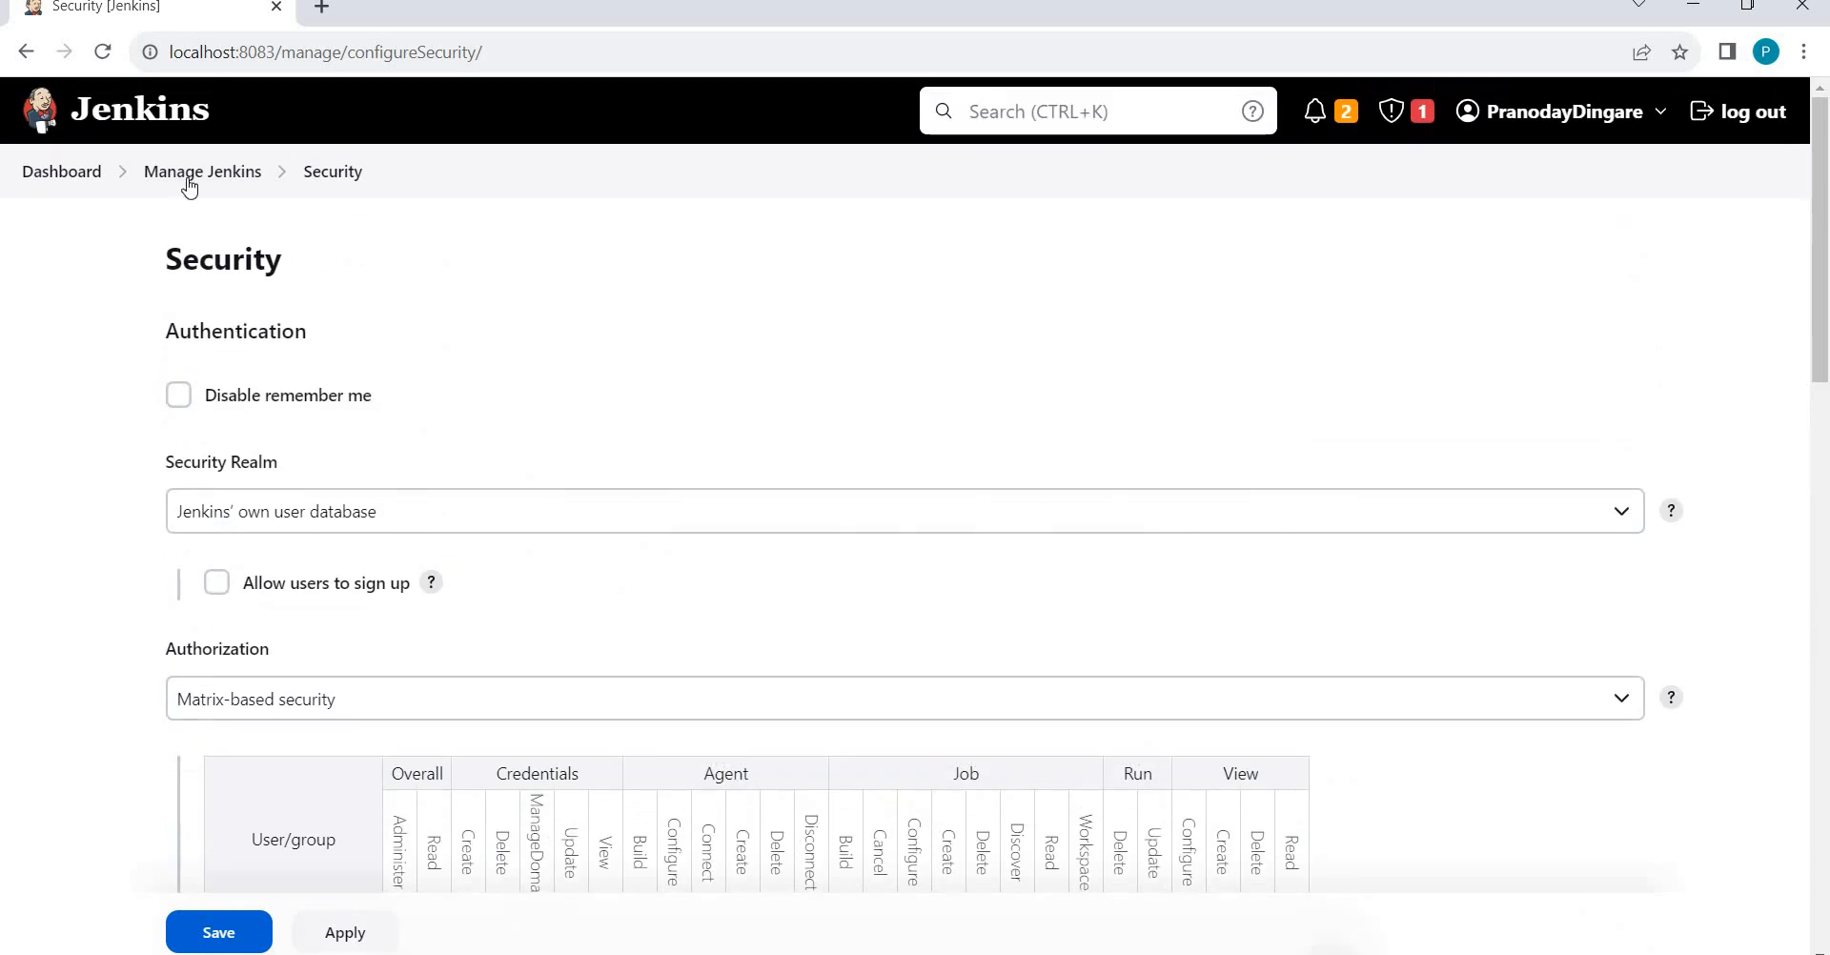
{"action": "left_click", "coordinate": [186, 180]}
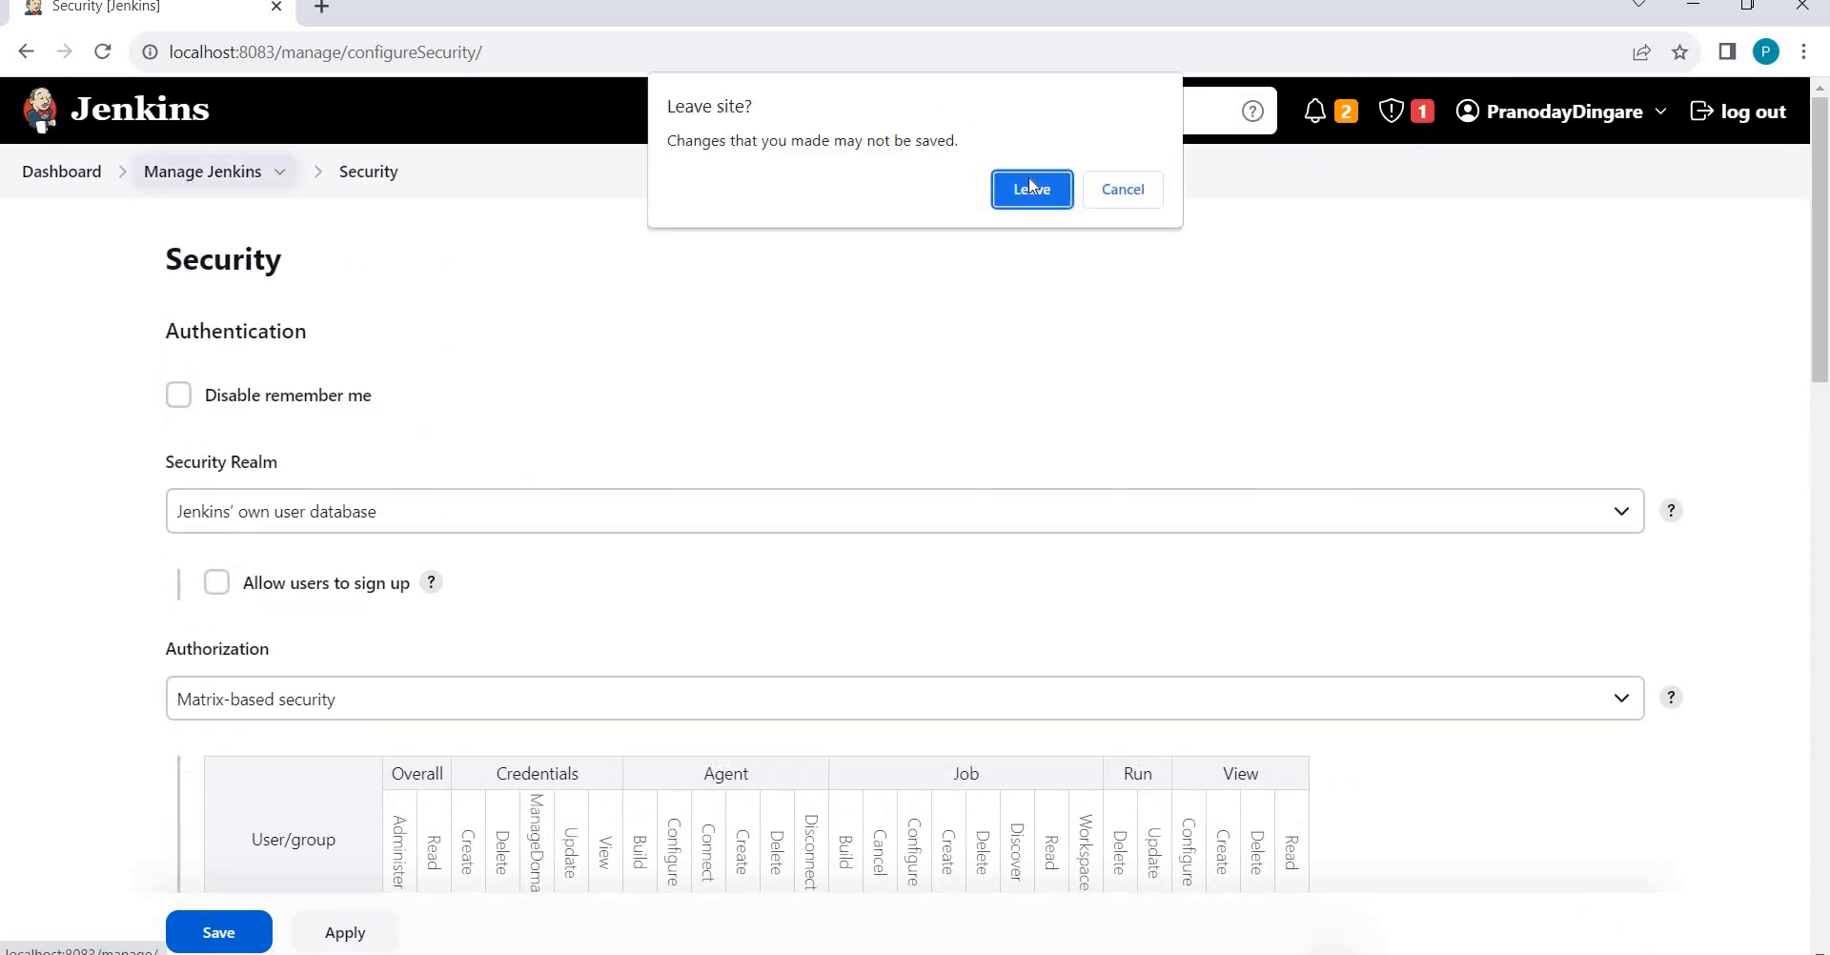
Leave the Security page unsaved, check the People list, then open Manage Jenkins > Users.
{"action": "left_click", "coordinate": [1030, 191]}
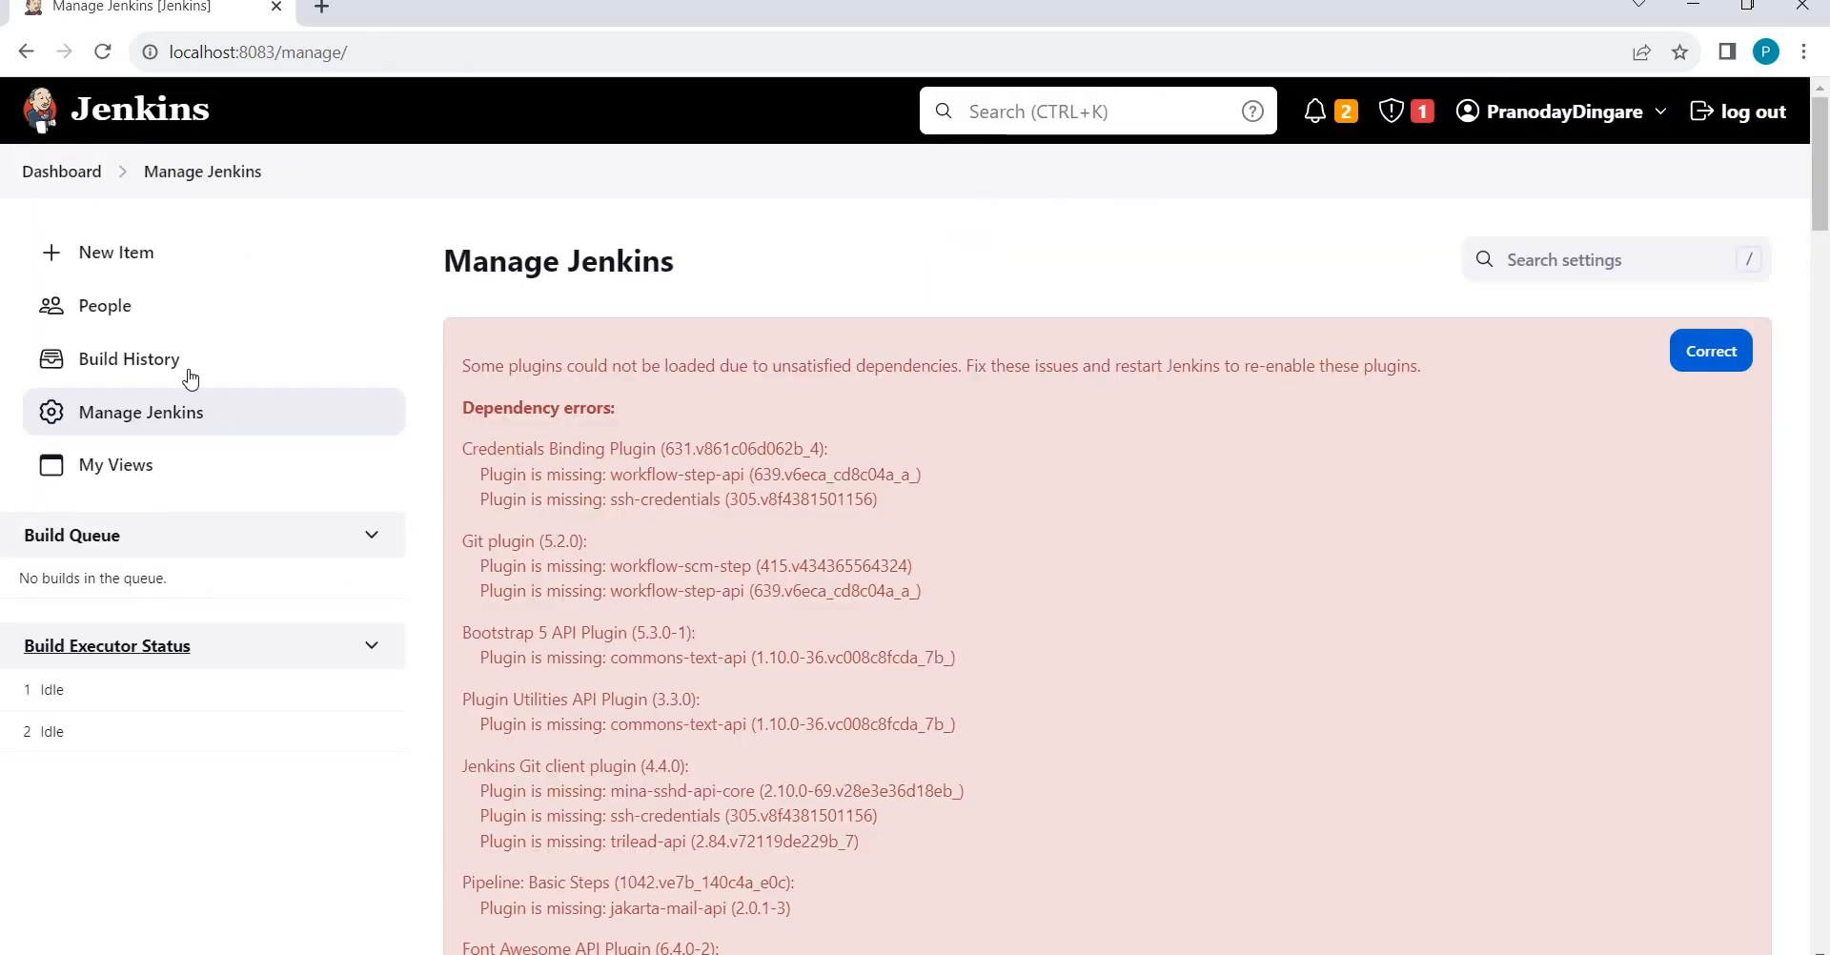
{"action": "left_click", "coordinate": [119, 313]}
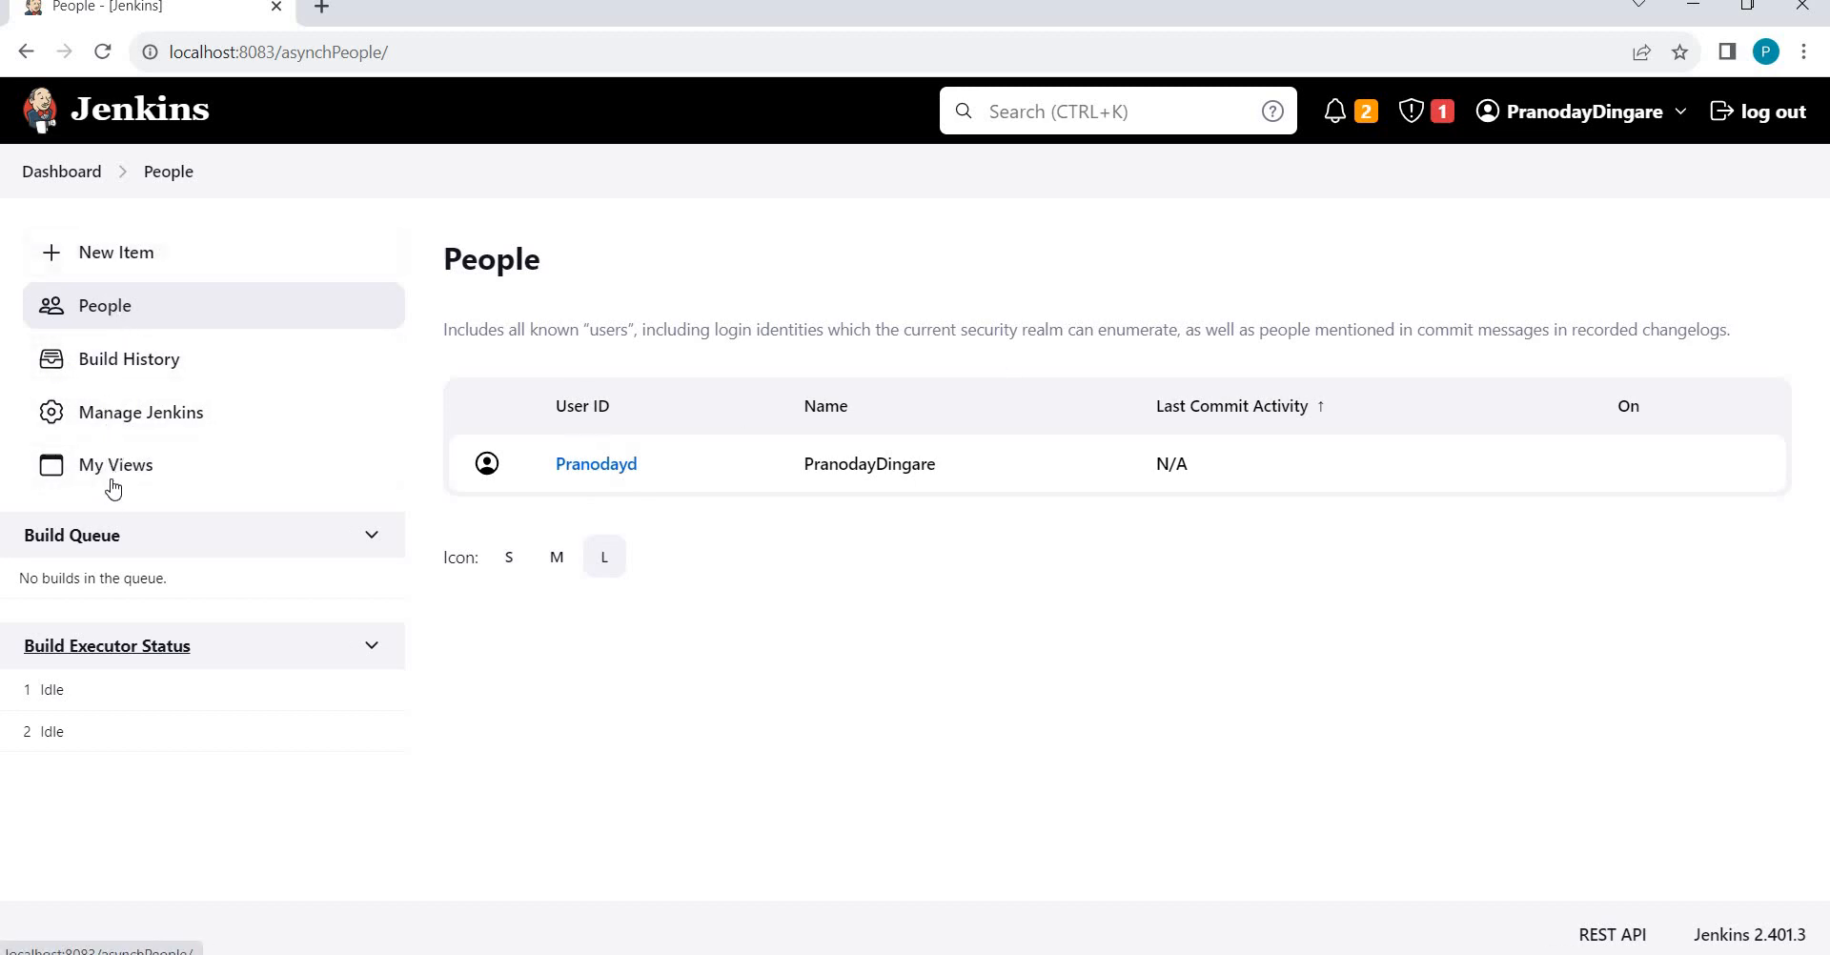
{"action": "left_click", "coordinate": [111, 419]}
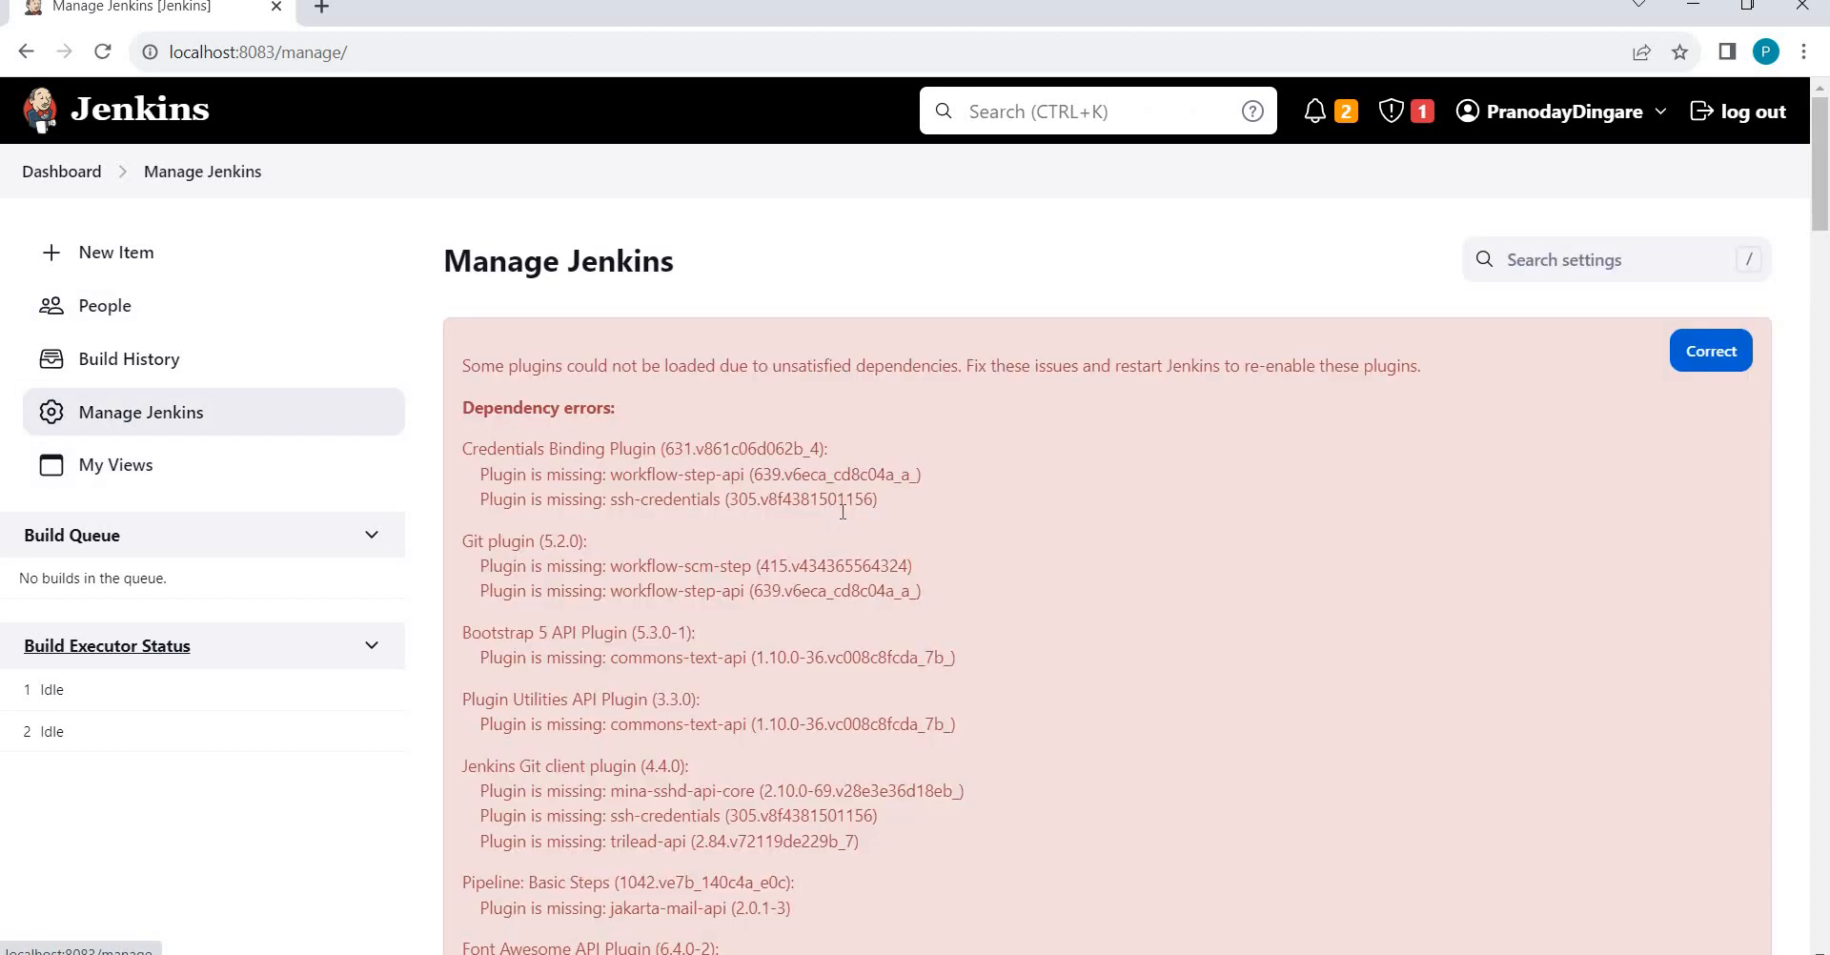
{"action": "scroll", "coordinate": [843, 512], "scroll_direction": "down", "scroll_amount": 4}
{"action": "scroll", "coordinate": [843, 512], "scroll_direction": "down", "scroll_amount": 15}
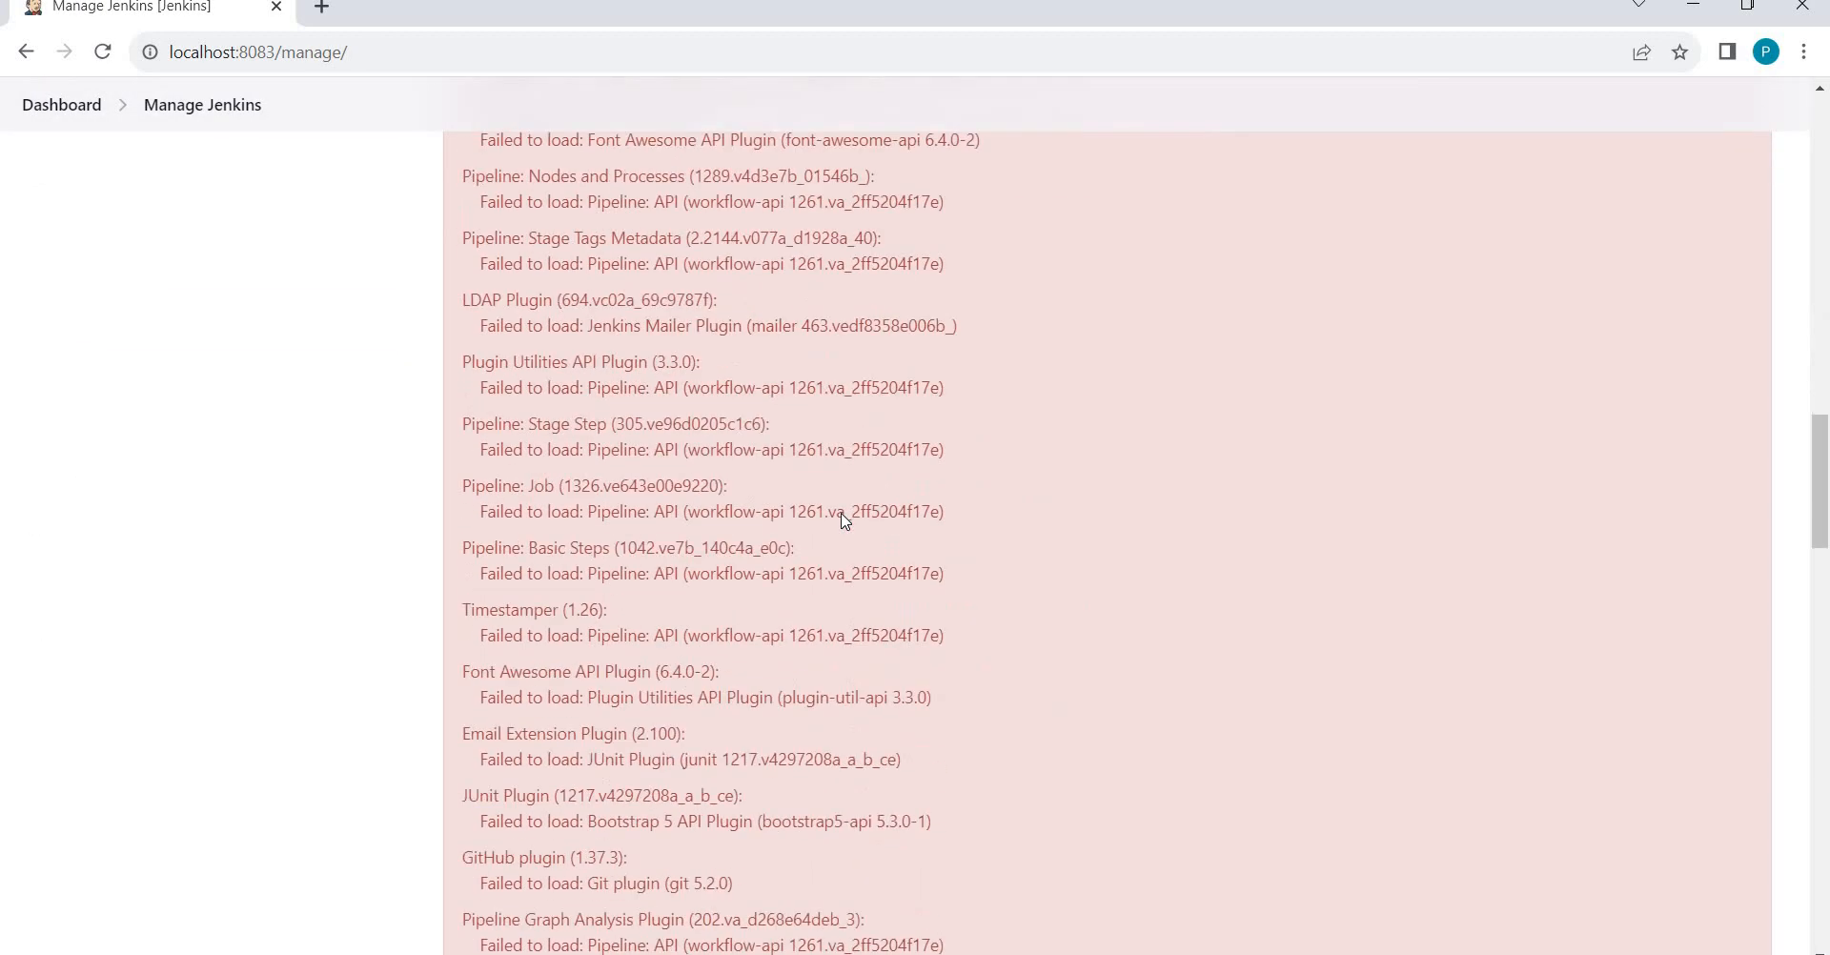
{"action": "scroll", "coordinate": [843, 520], "scroll_direction": "down", "scroll_amount": 3}
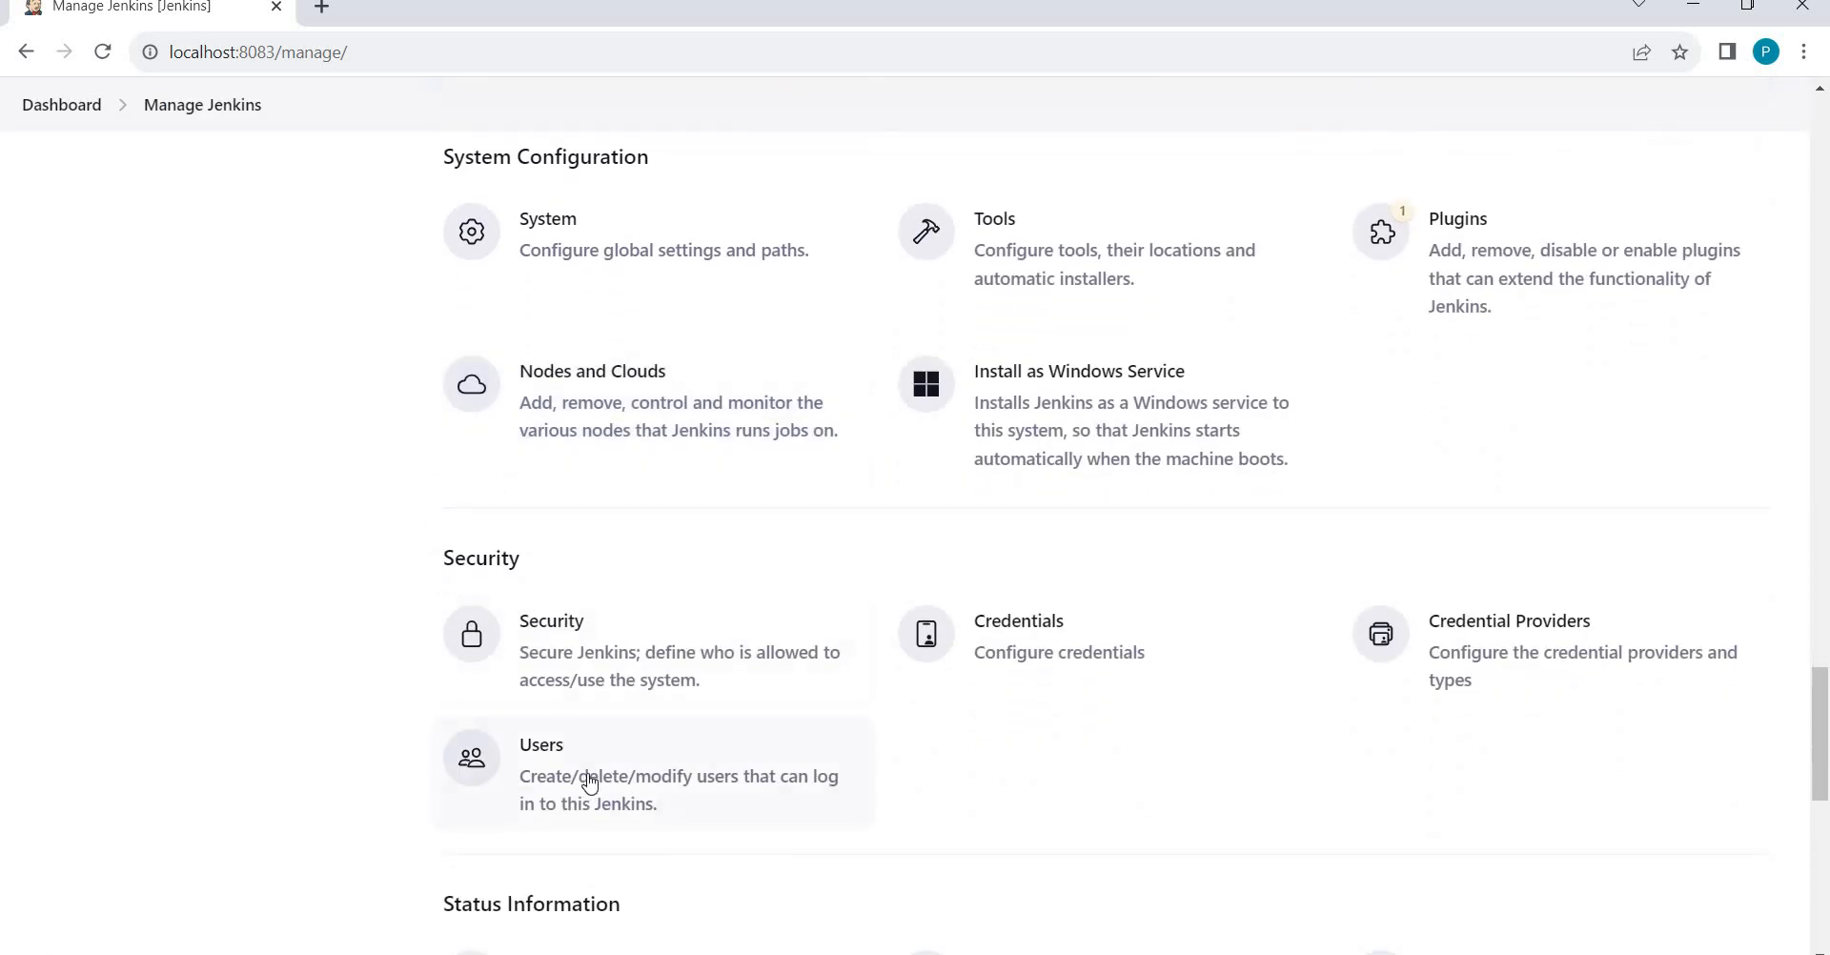
{"action": "left_click", "coordinate": [590, 784]}
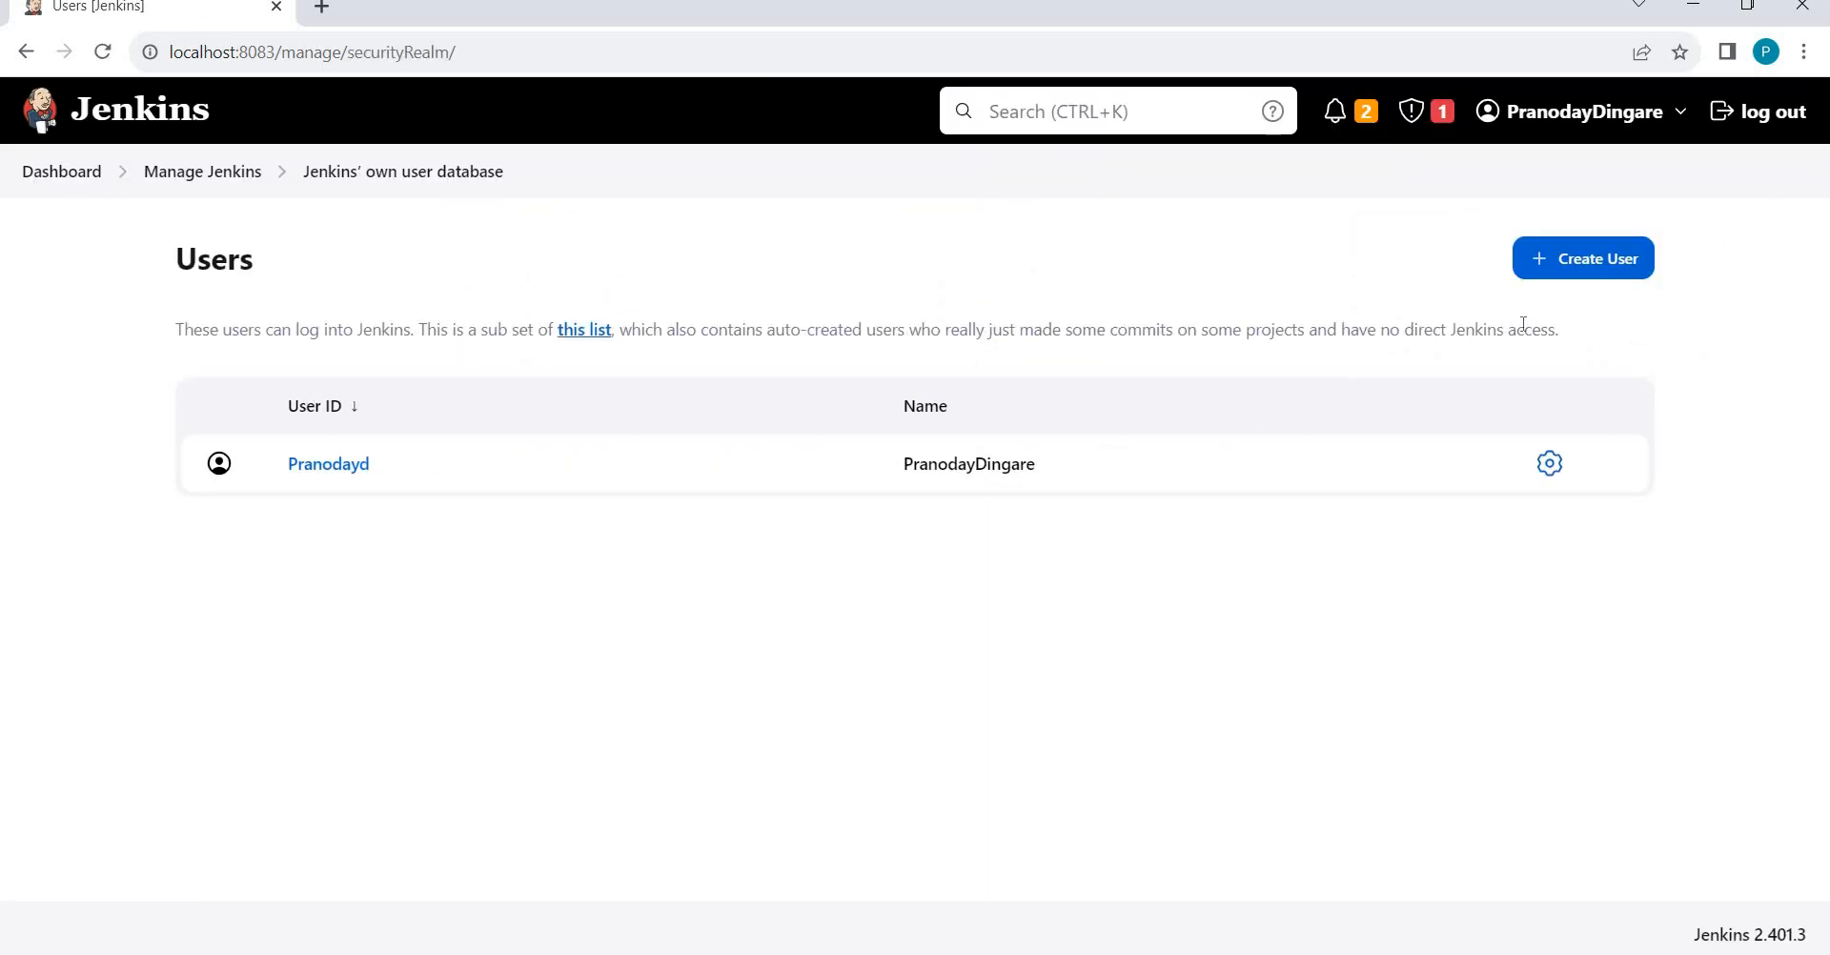
Create the test user account with its username, password, password confirmation and full name.
{"action": "left_click", "coordinate": [1591, 266]}
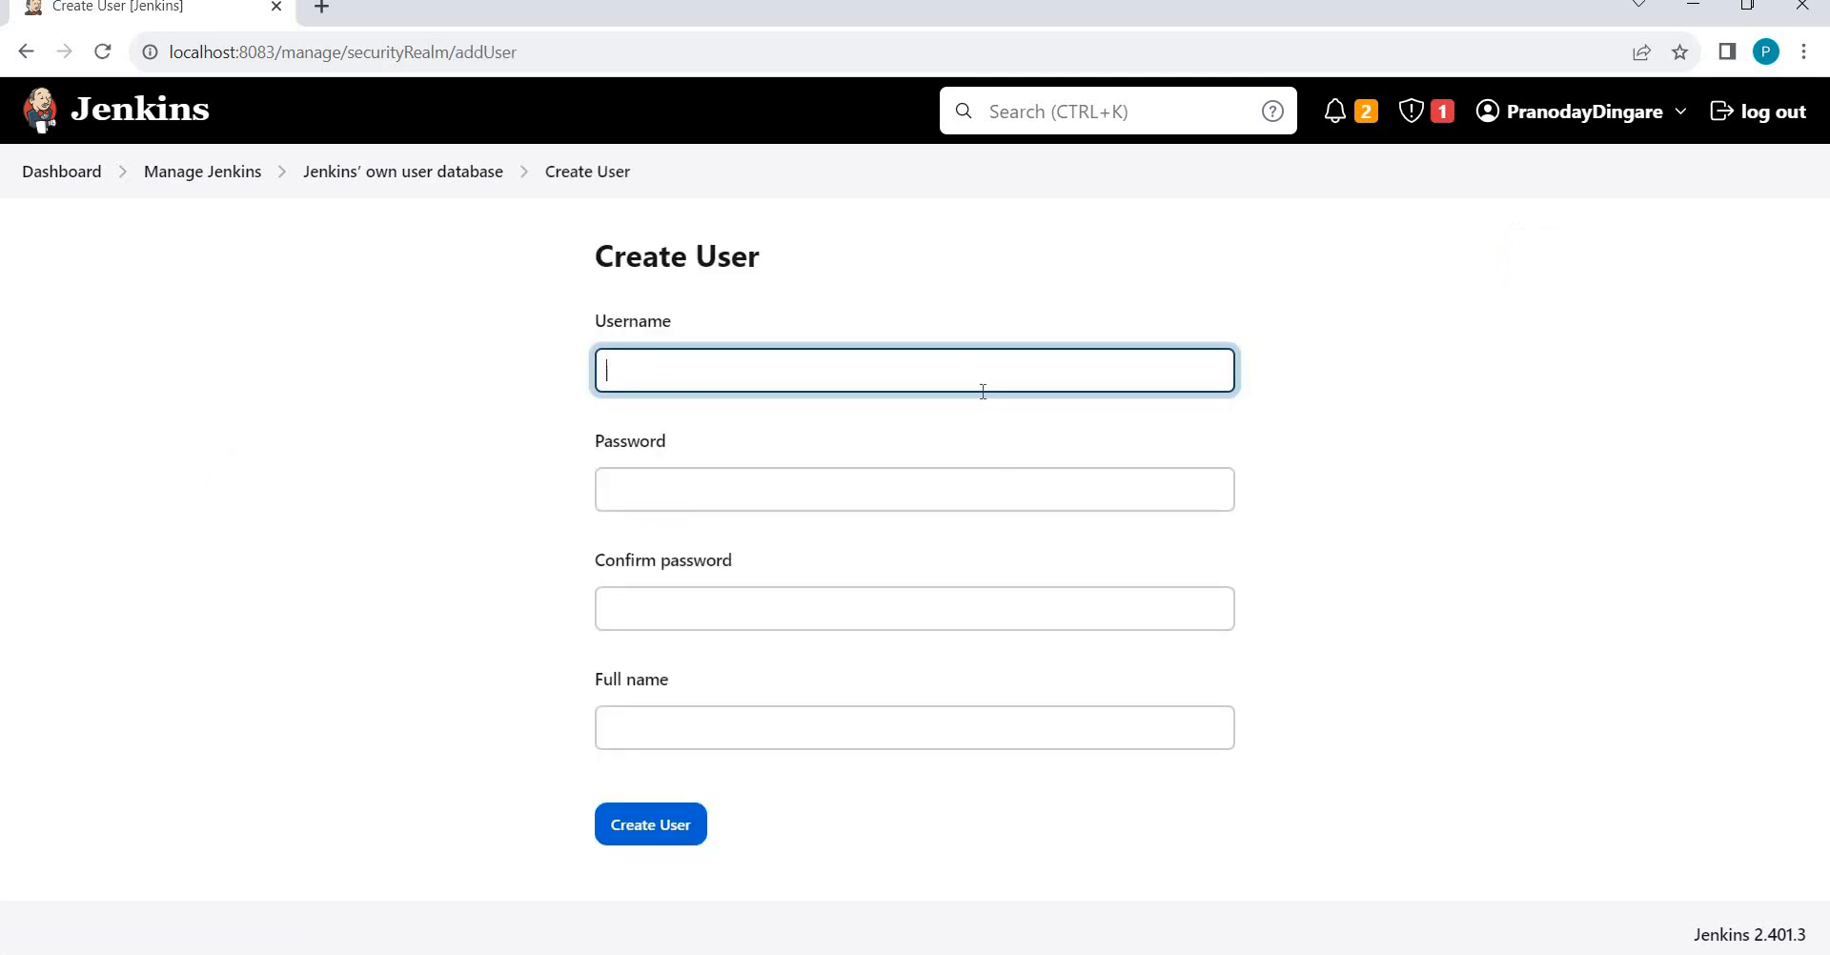
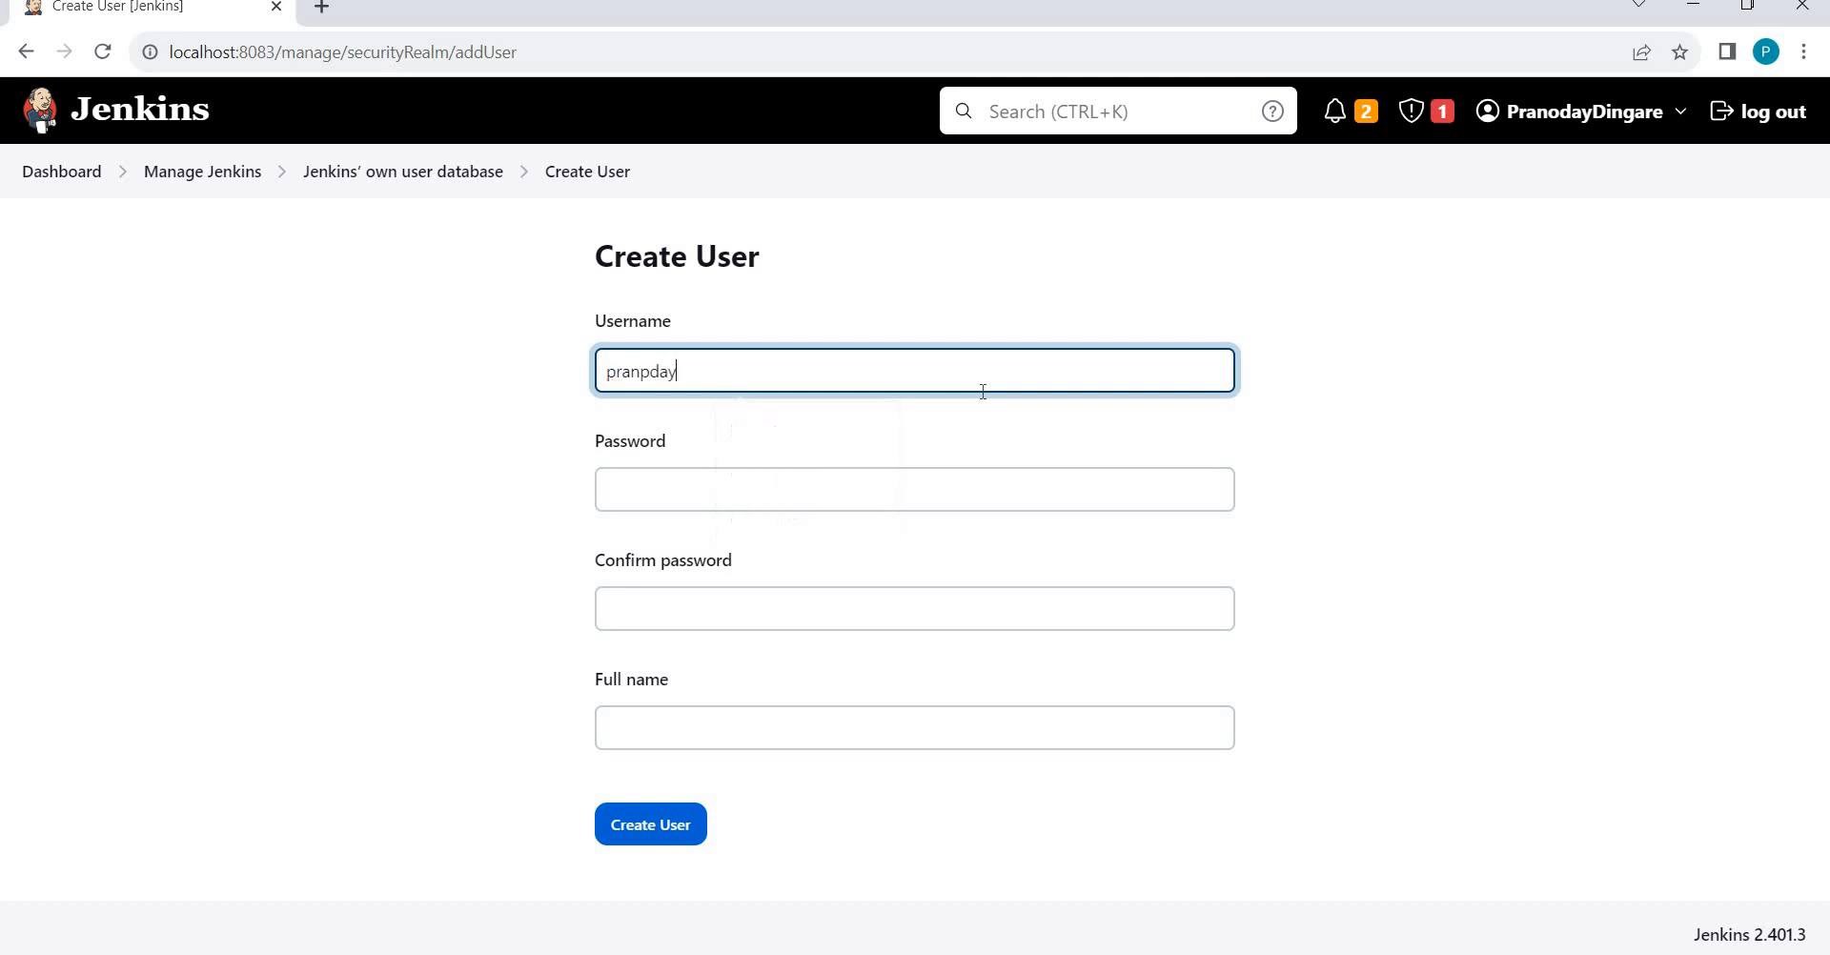
{"action": "key", "text": "BackSpace"}
{"action": "key", "text": "BackSpace"}
{"action": "key", "text": "BackSpace"}
{"action": "key", "text": "BackSpace"}
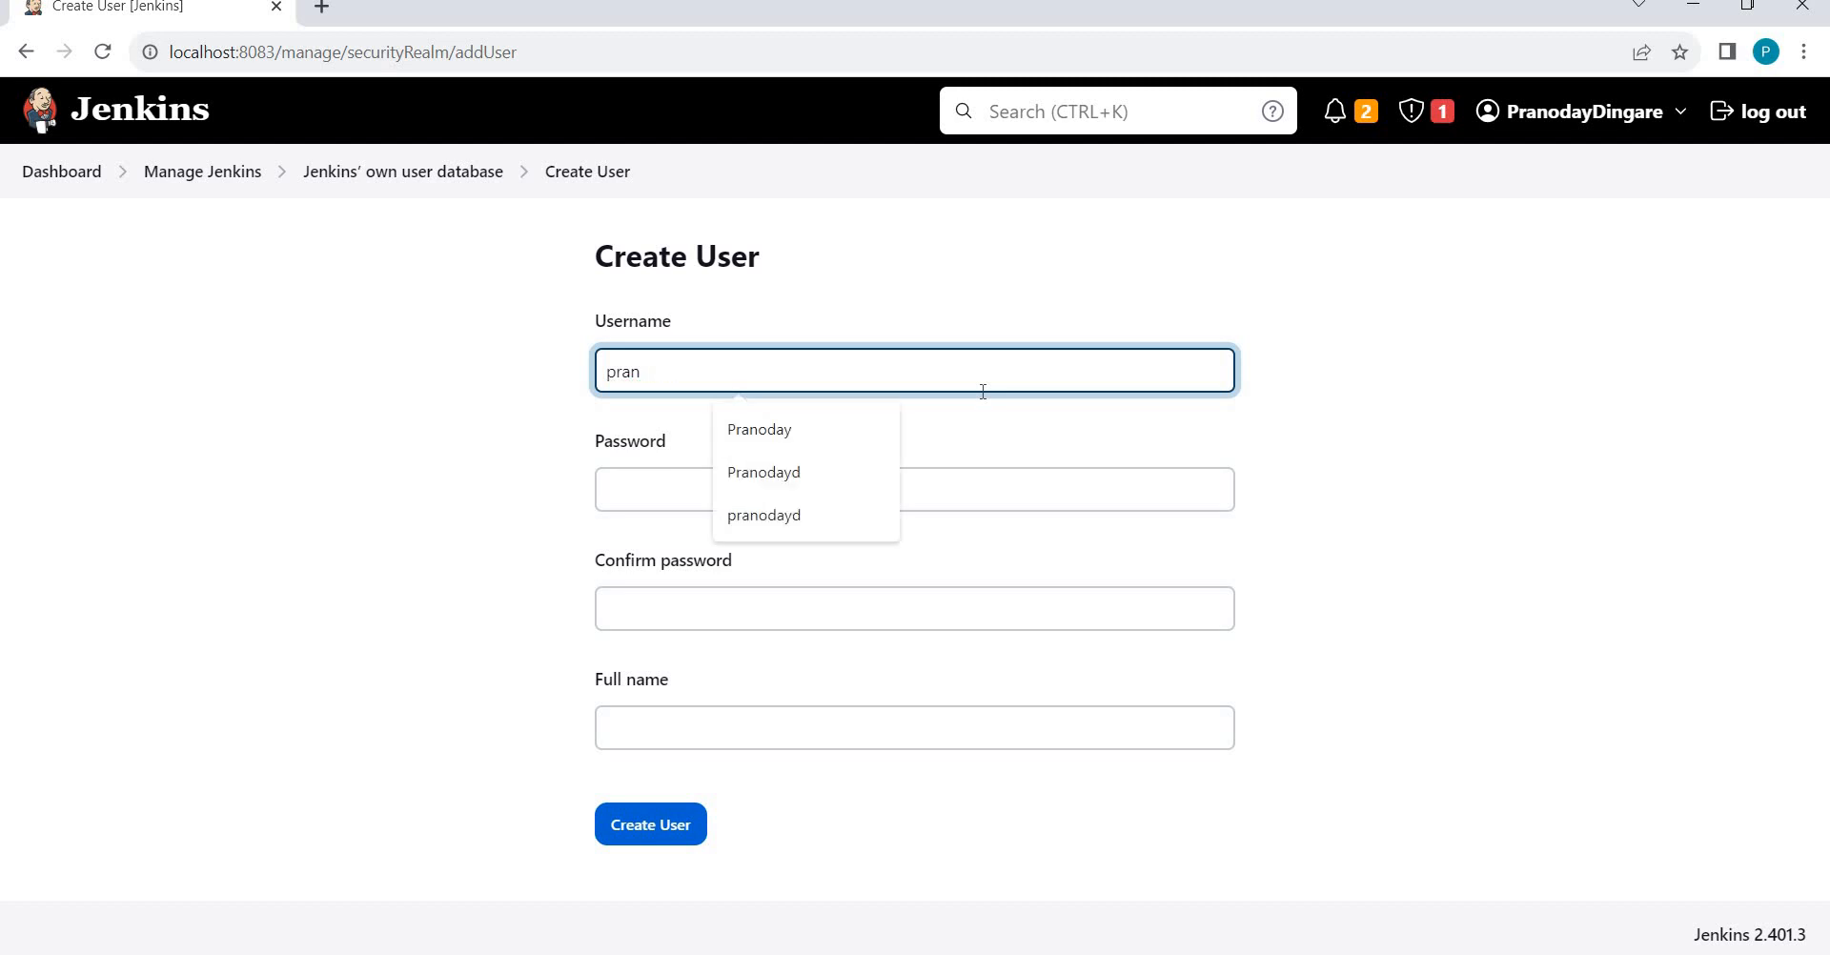
{"action": "key", "text": "Tab"}
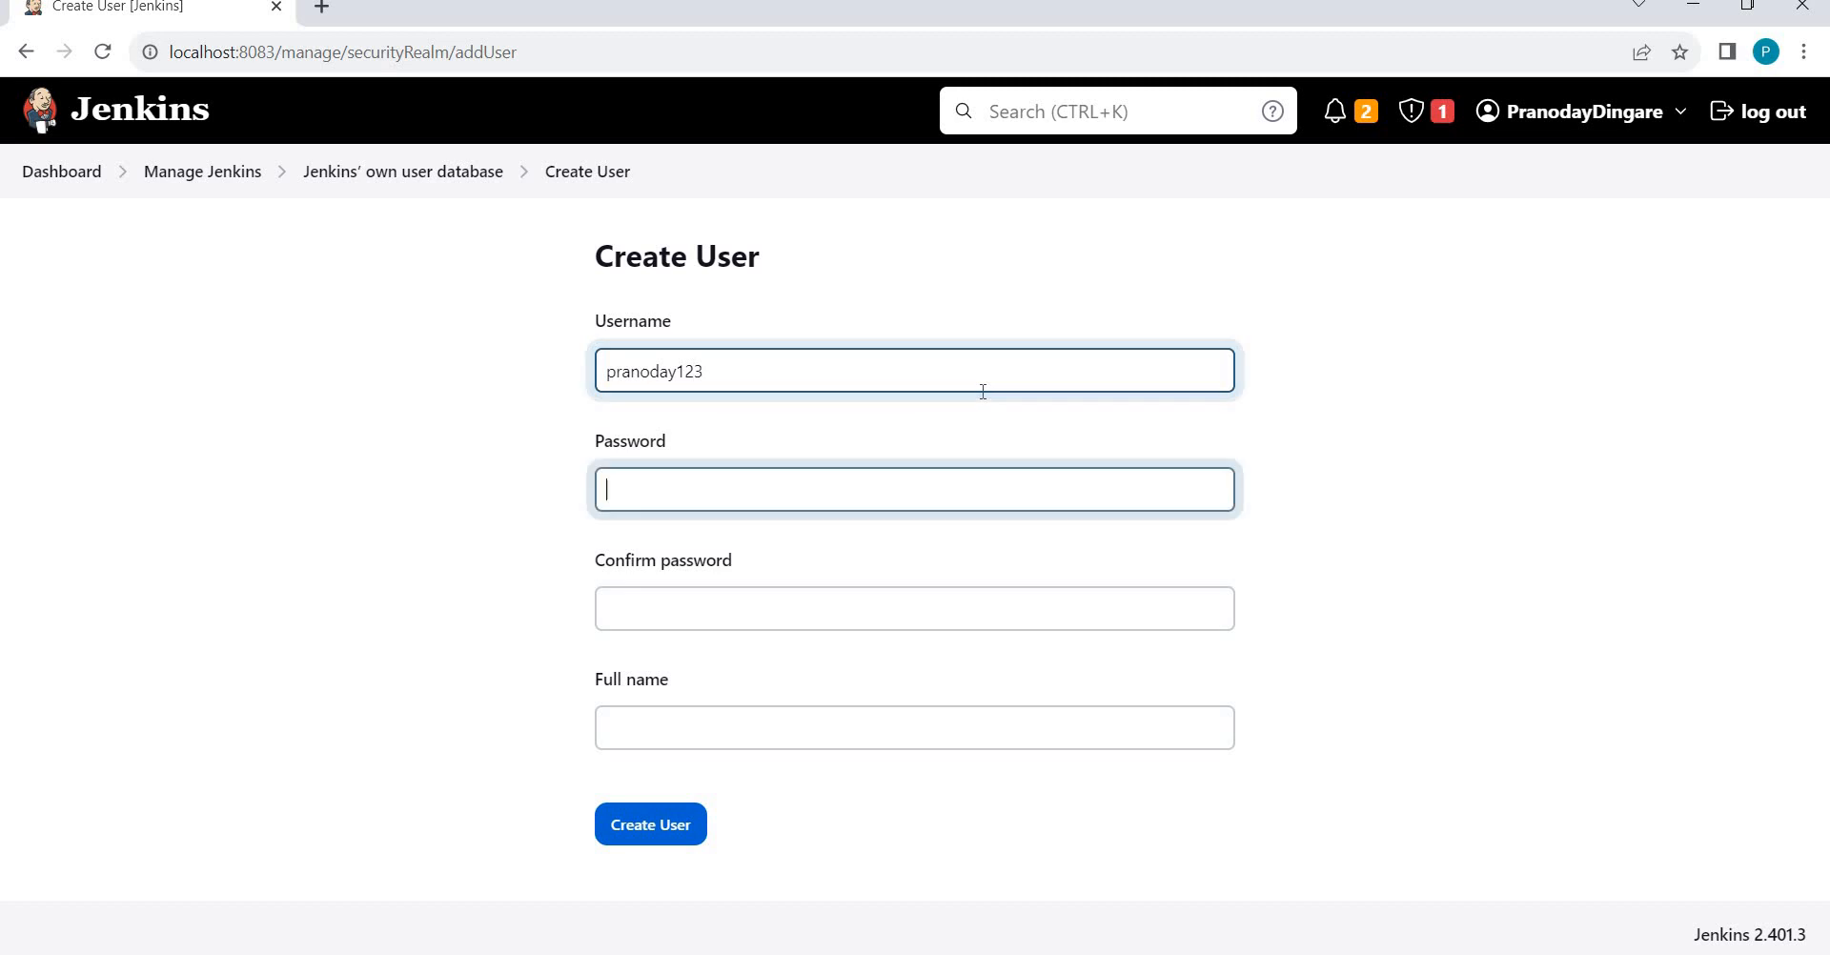
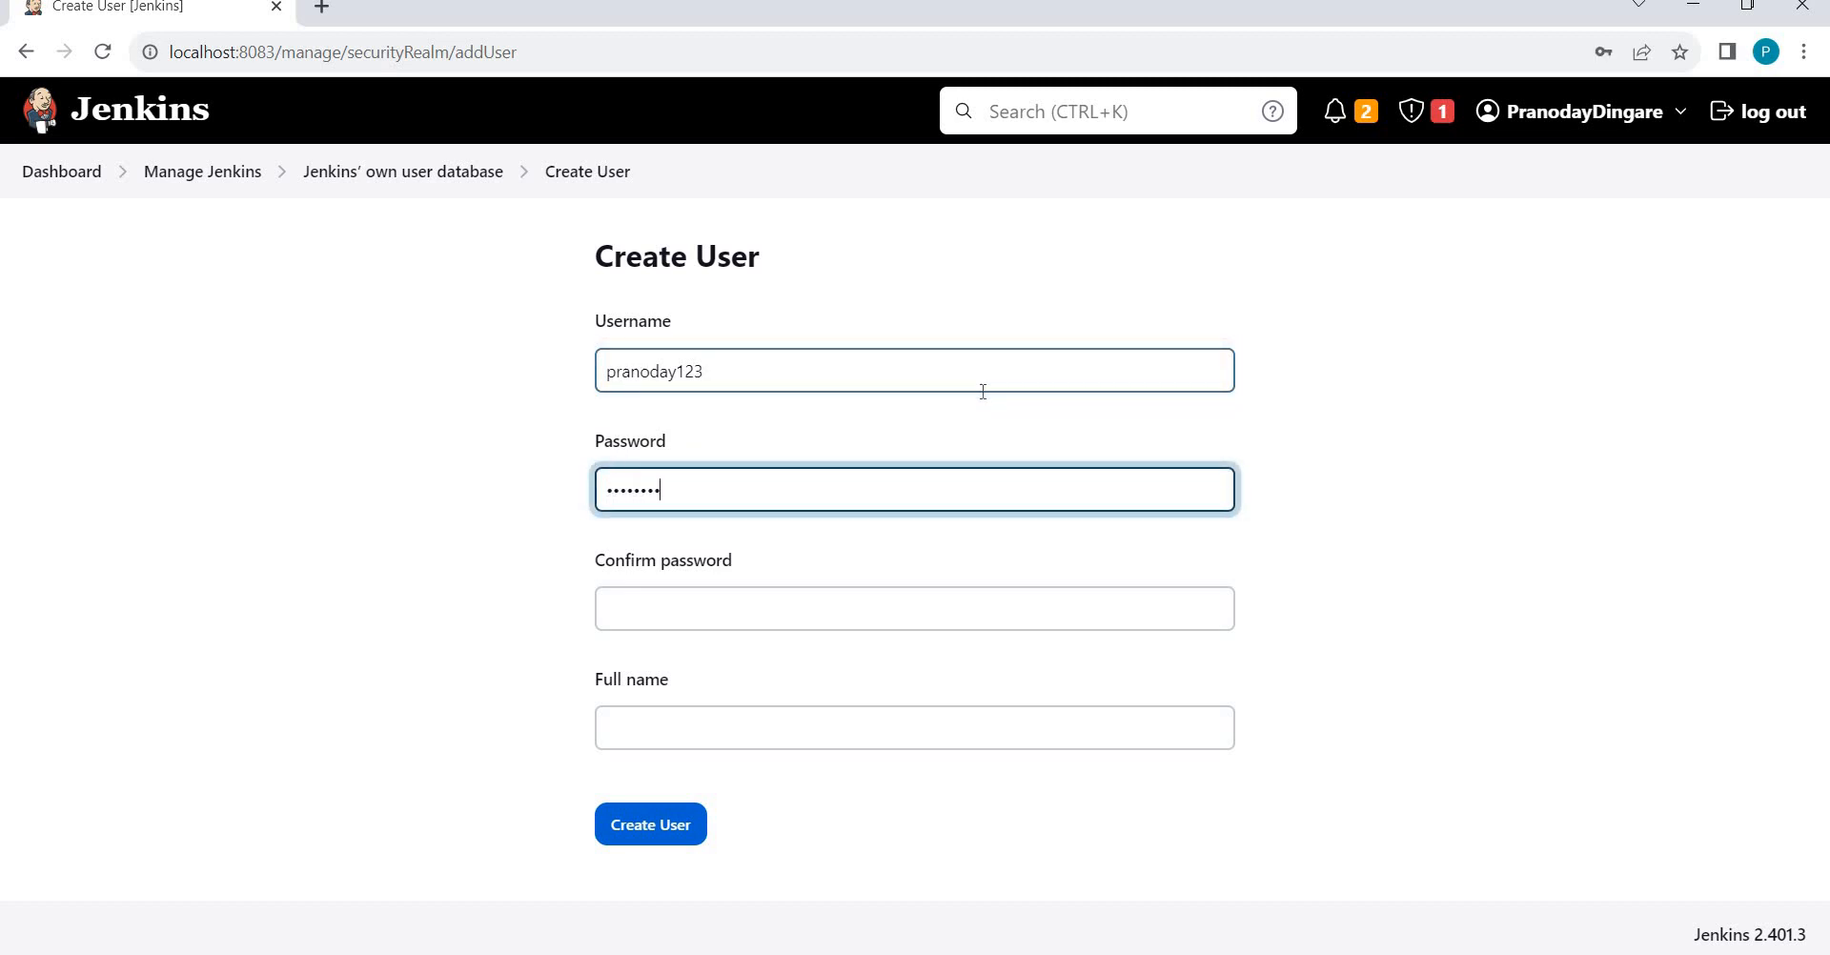
{"action": "key", "text": "BackSpace"}
{"action": "key", "text": "BackSpace"}
{"action": "key", "text": "BackSpace"}
{"action": "key", "text": "BackSpace"}
{"action": "key", "text": "BackSpace"}
{"action": "key", "text": "BackSpace"}
{"action": "key", "text": "BackSpace"}
{"action": "key", "text": "BackSpace"}
{"action": "key", "text": "Tab"}
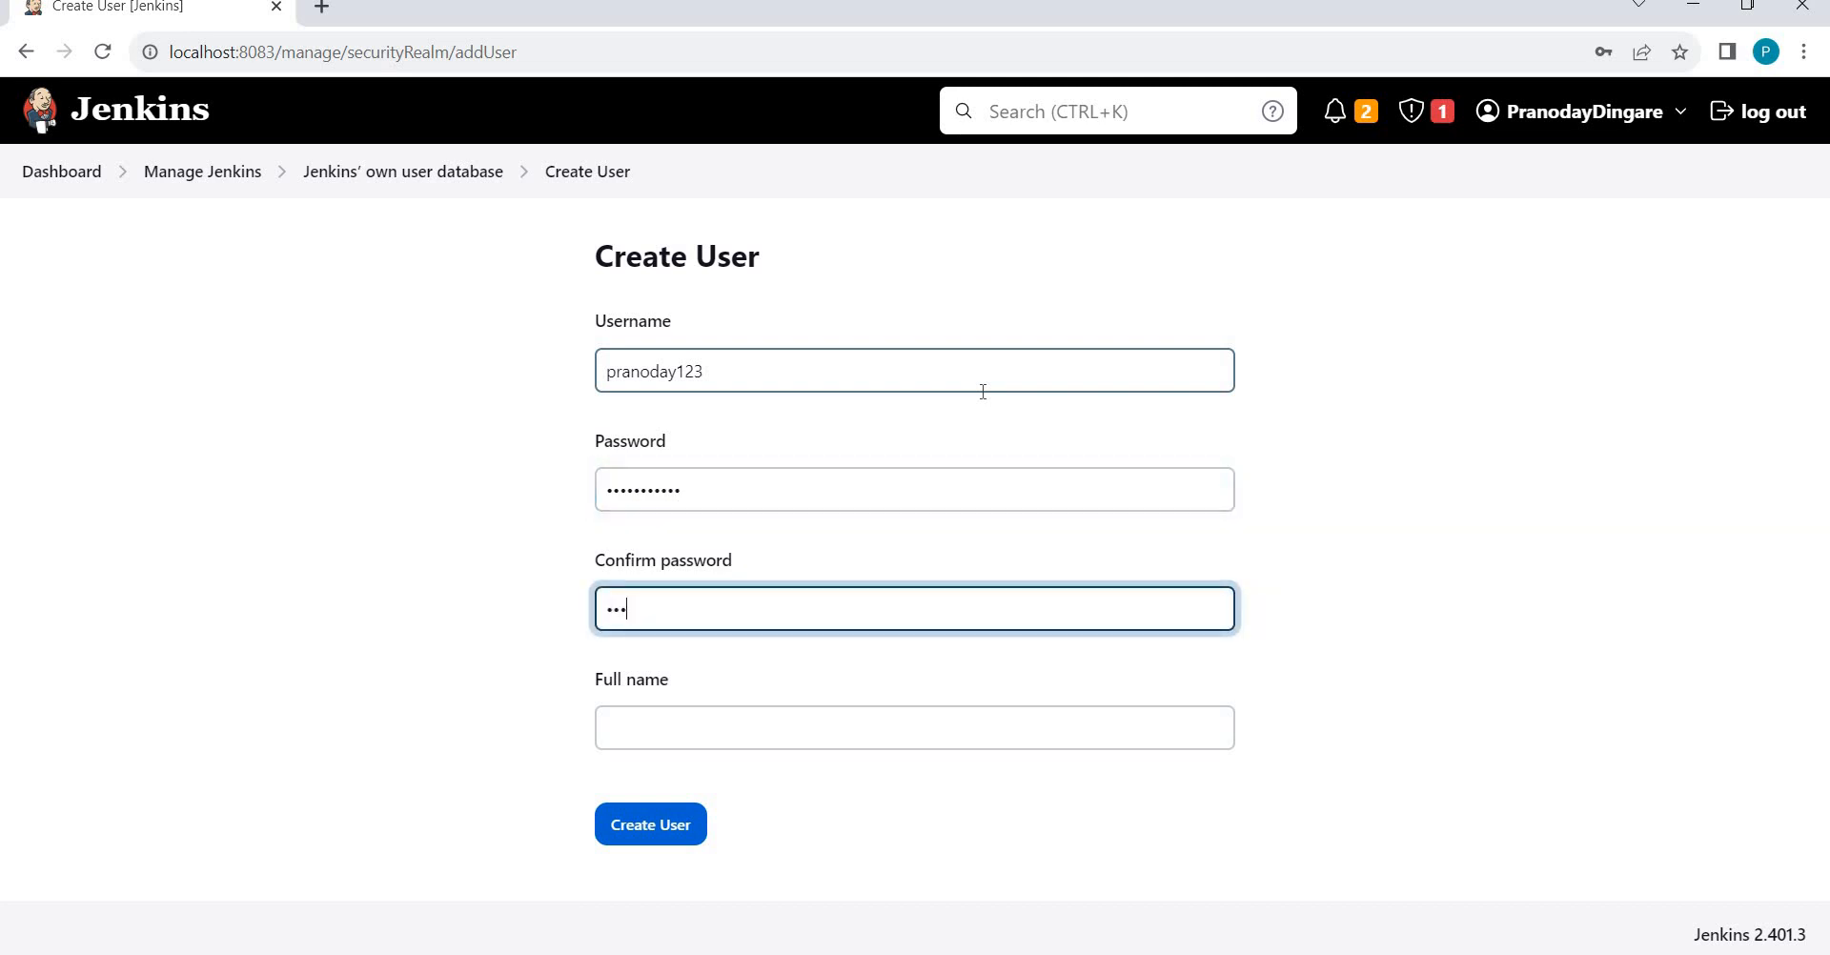
{"action": "key", "text": "Tab"}
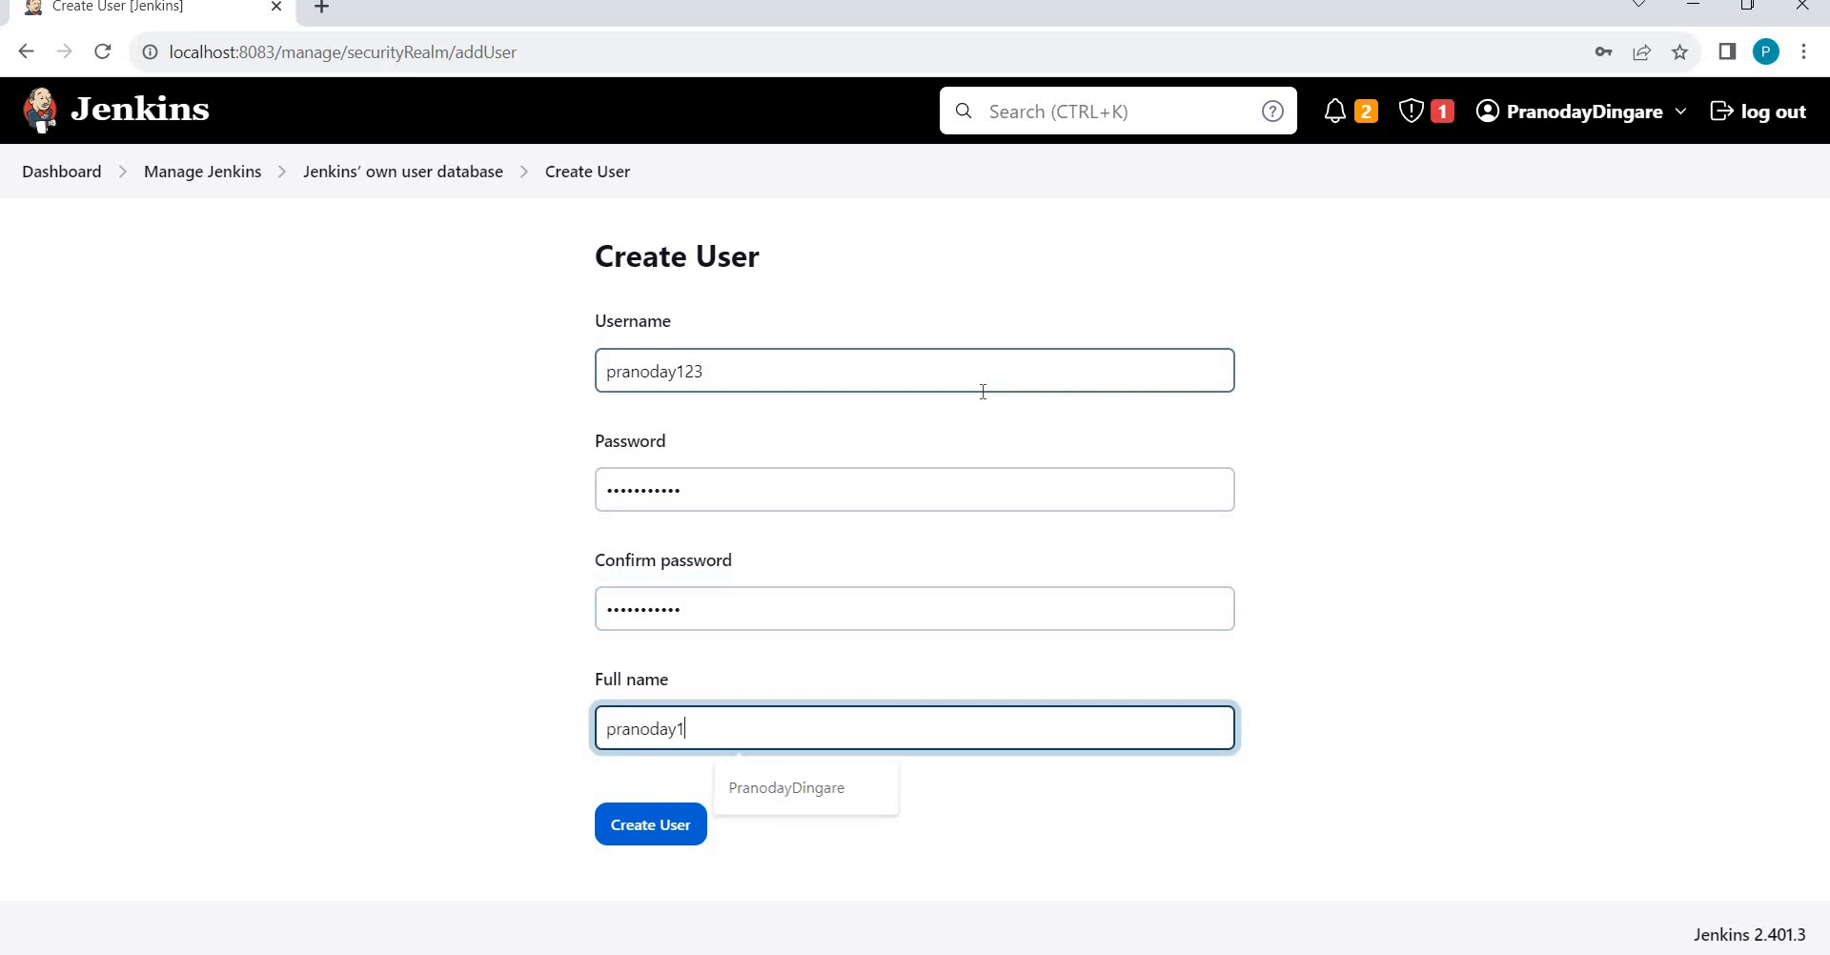
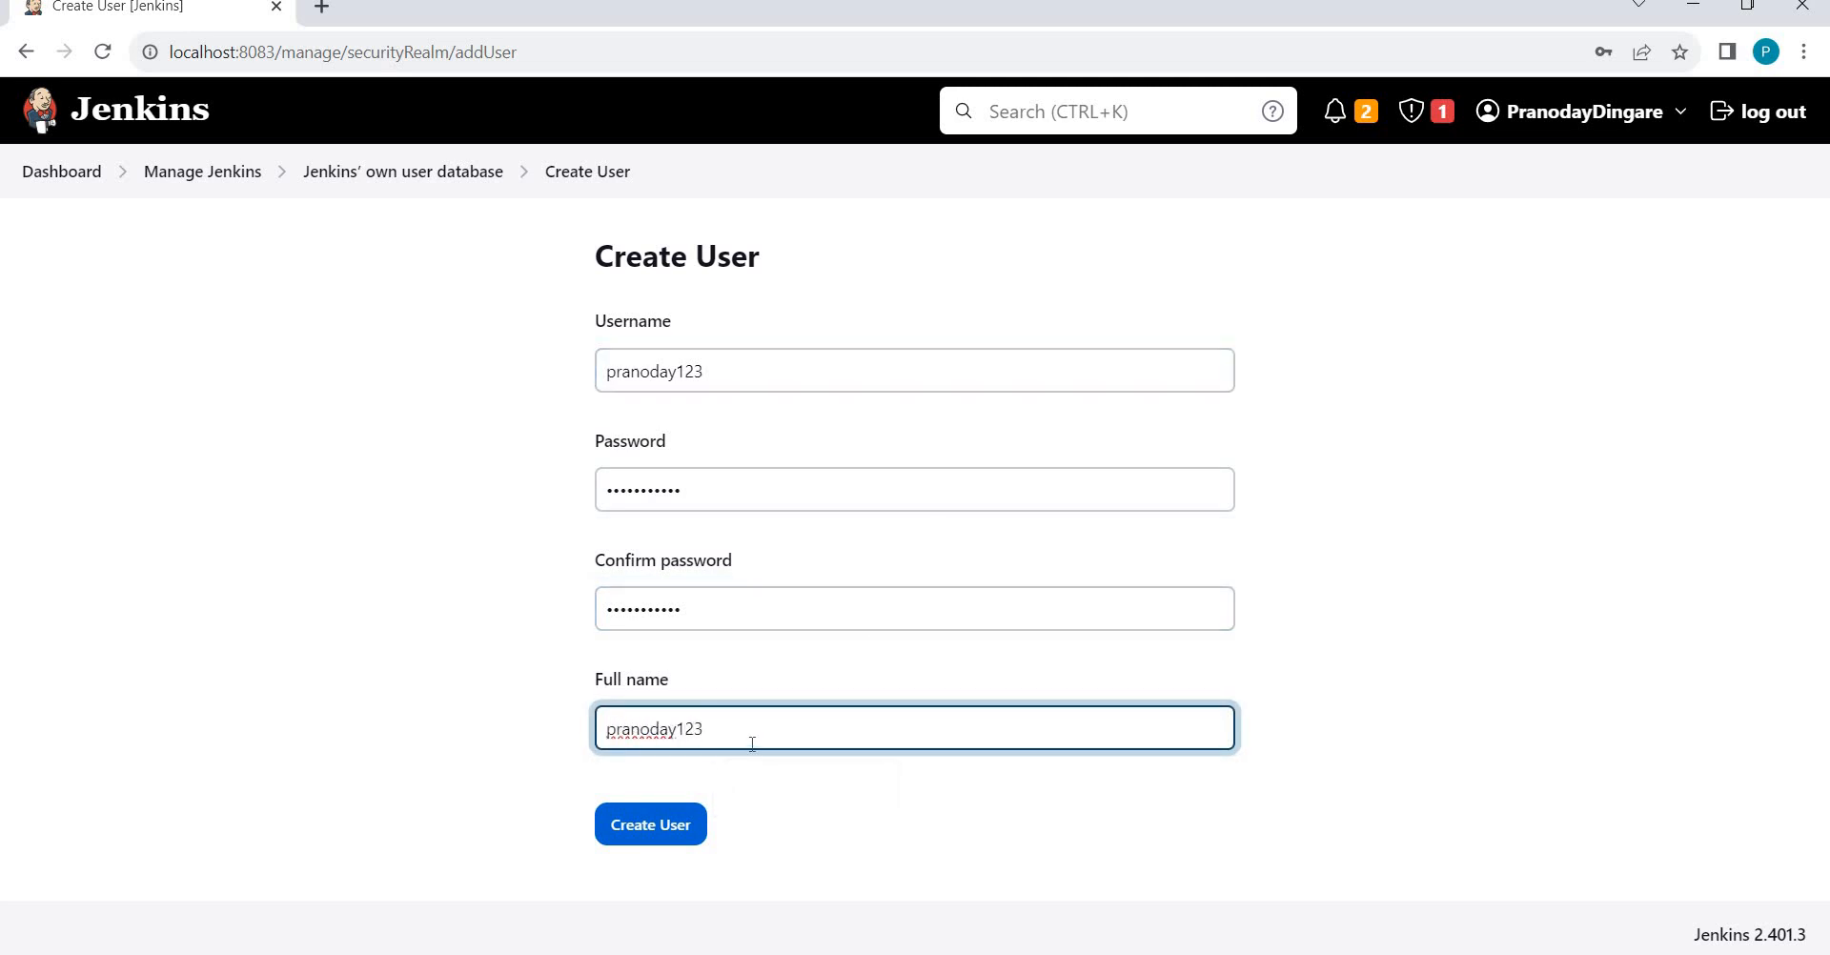
{"action": "left_click", "coordinate": [621, 839]}
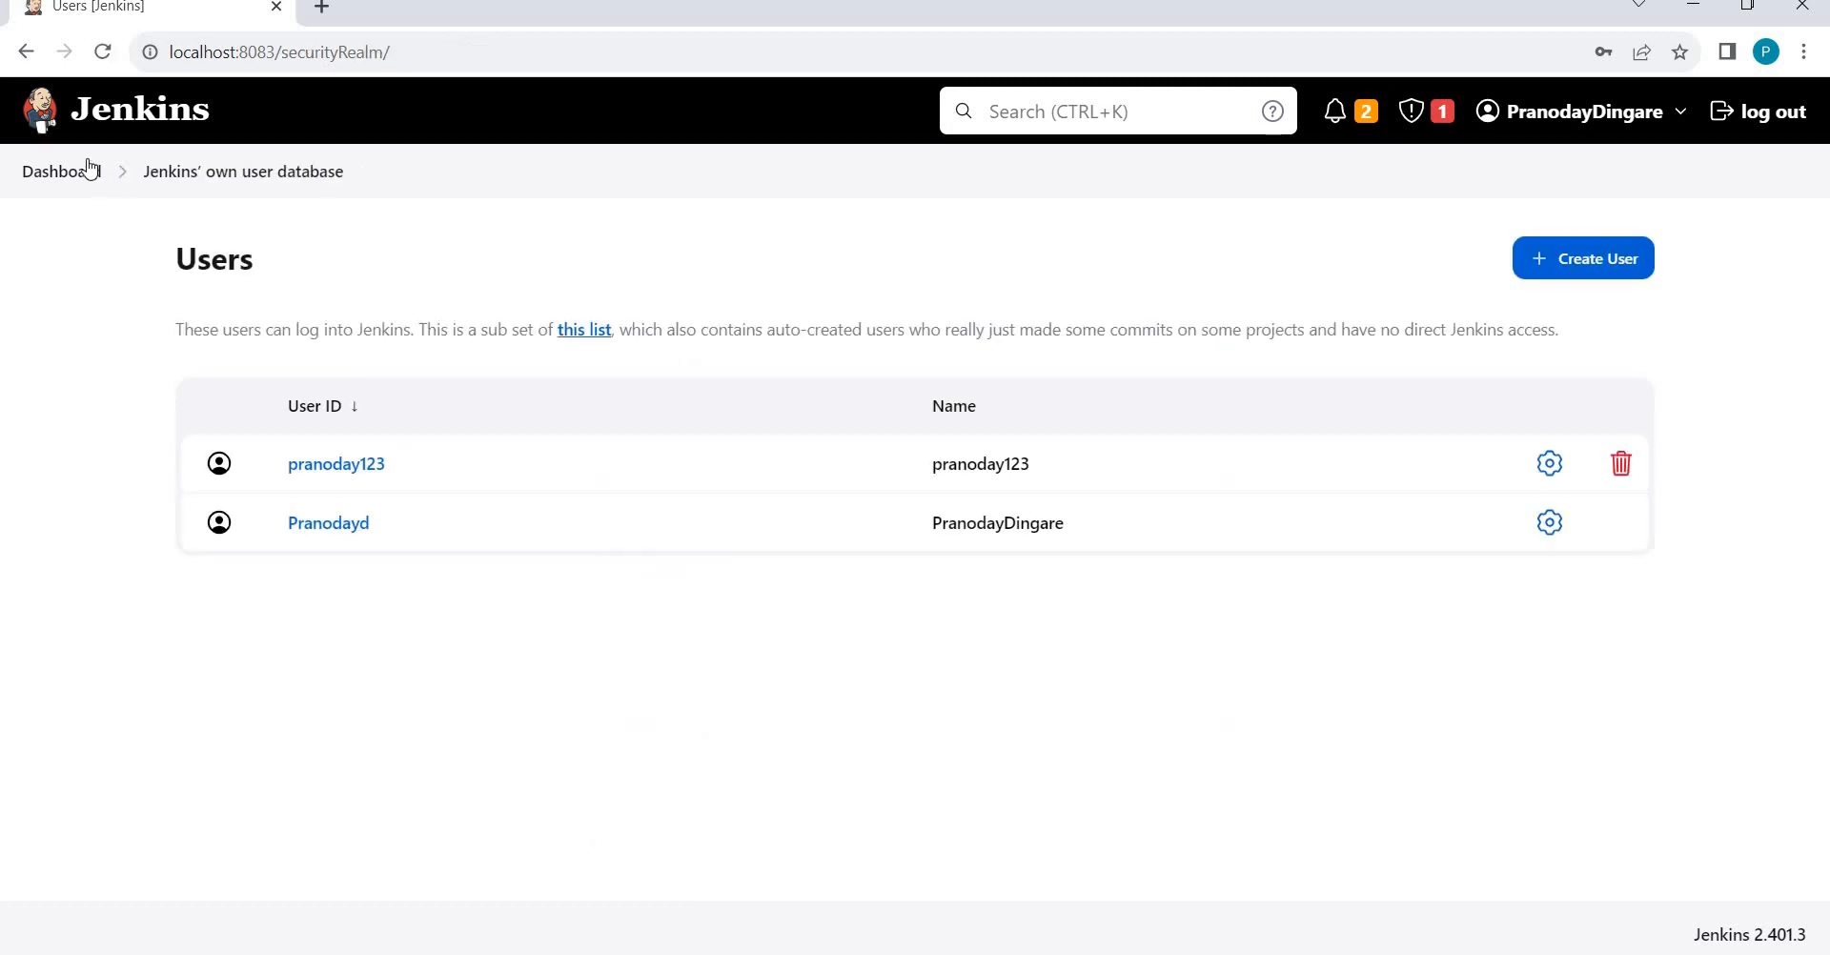
Log out of the admin account and sign in with the test user's username and password.
{"action": "left_click", "coordinate": [55, 173]}
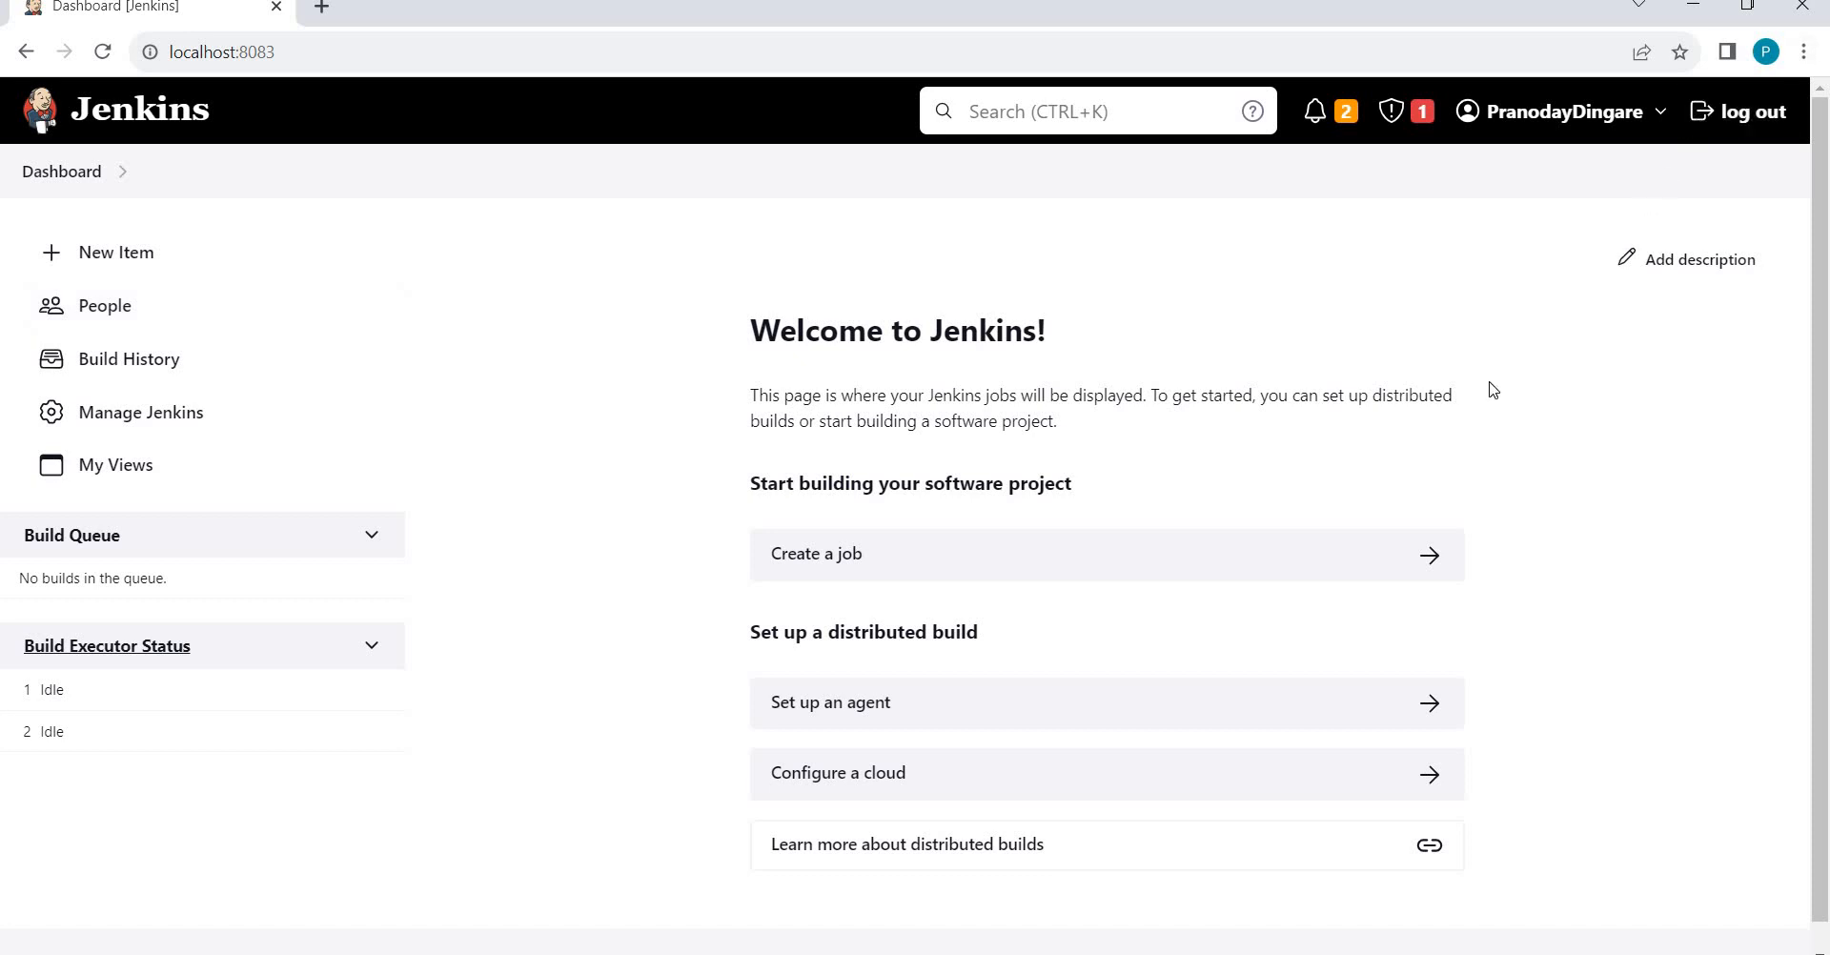
{"action": "left_click", "coordinate": [1752, 112]}
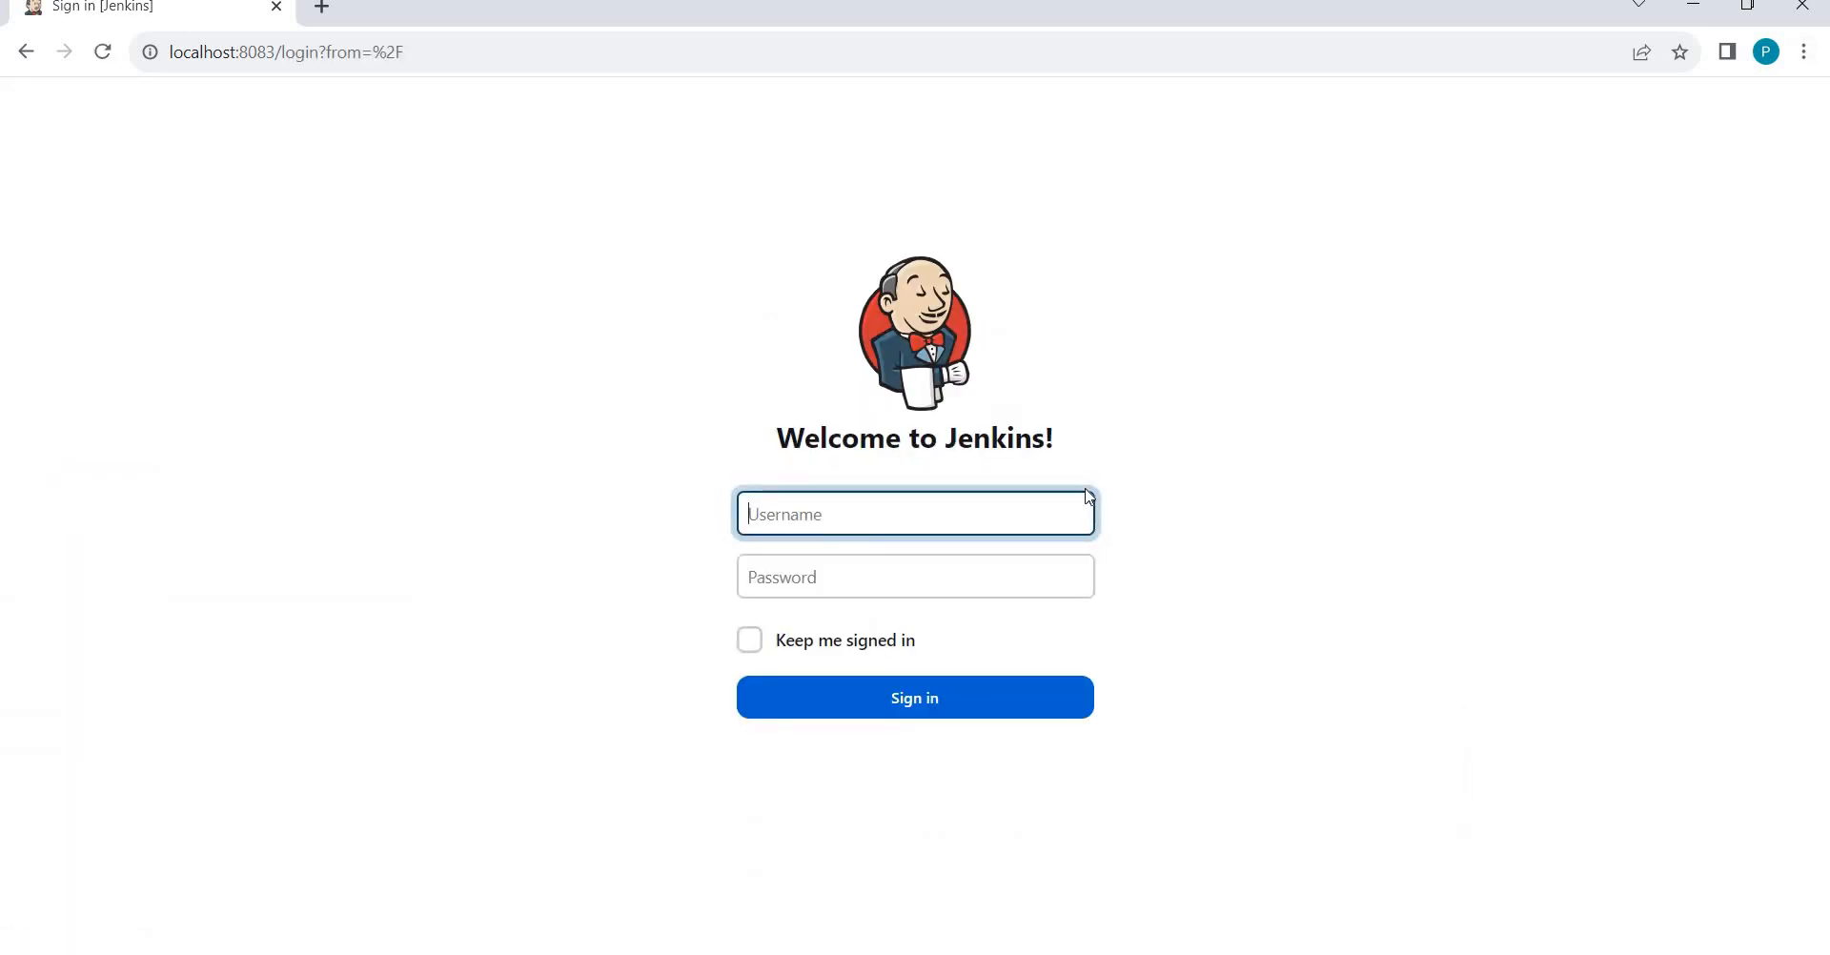
{"action": "key", "text": "Tab"}
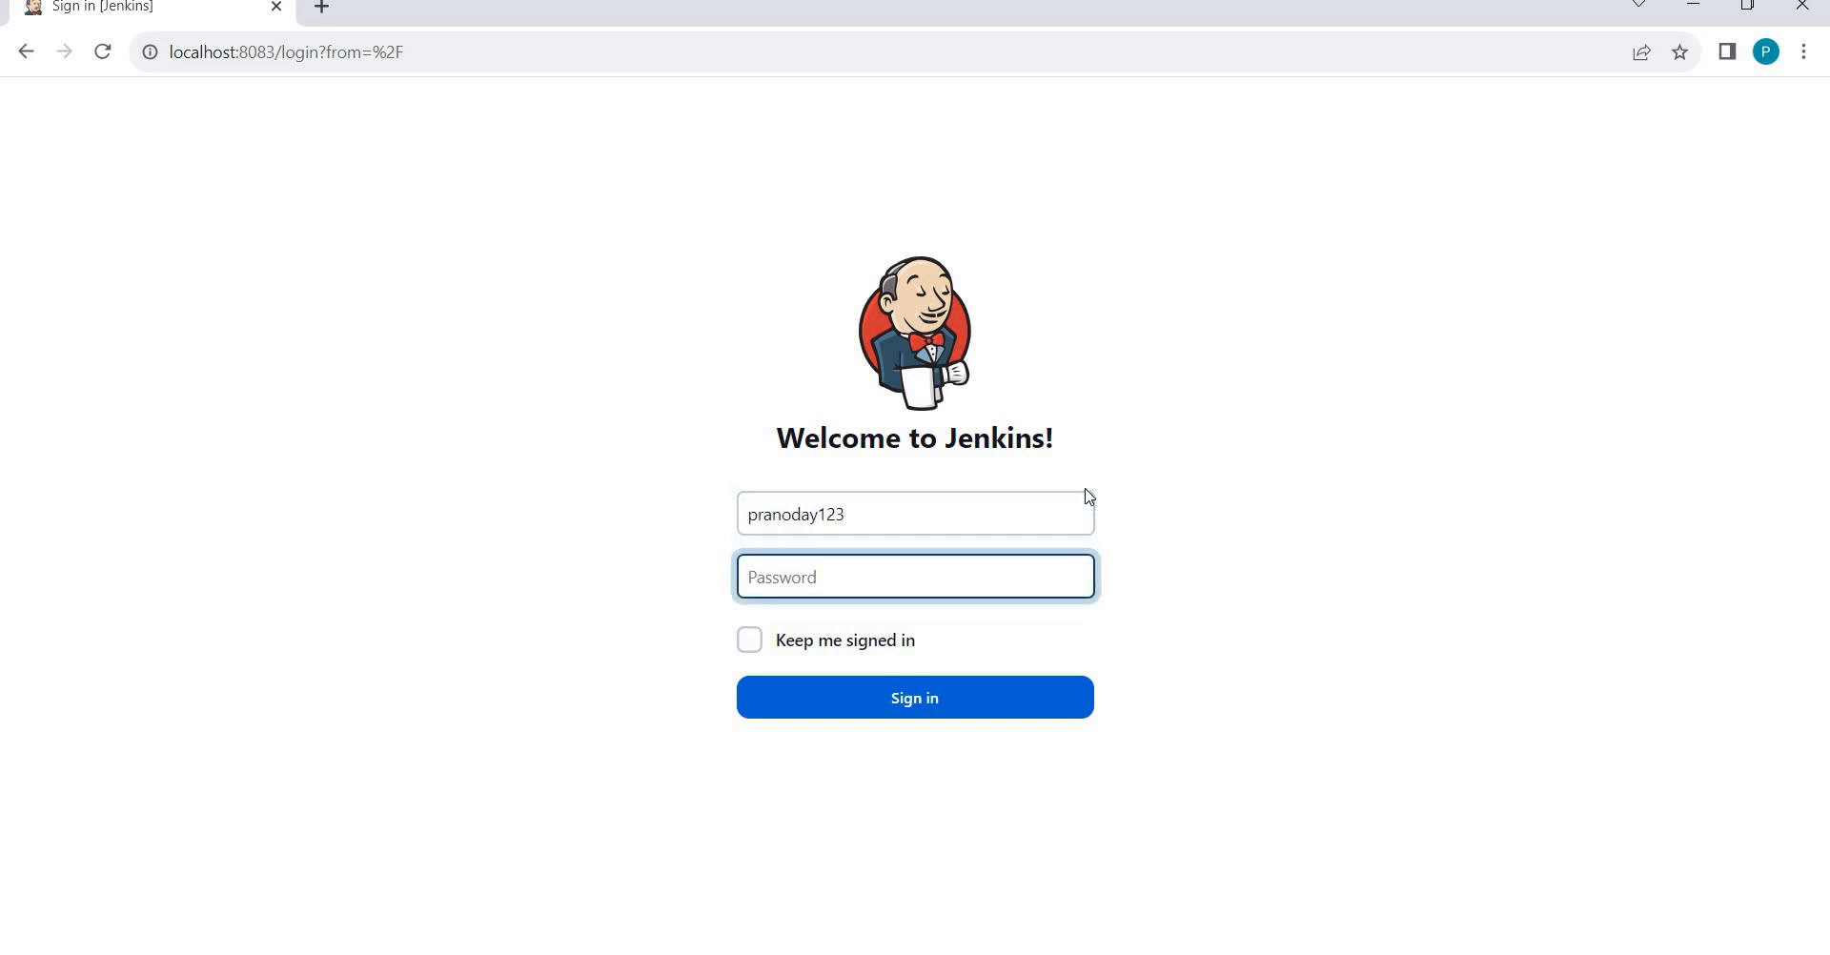
{"action": "left_click", "coordinate": [953, 715]}
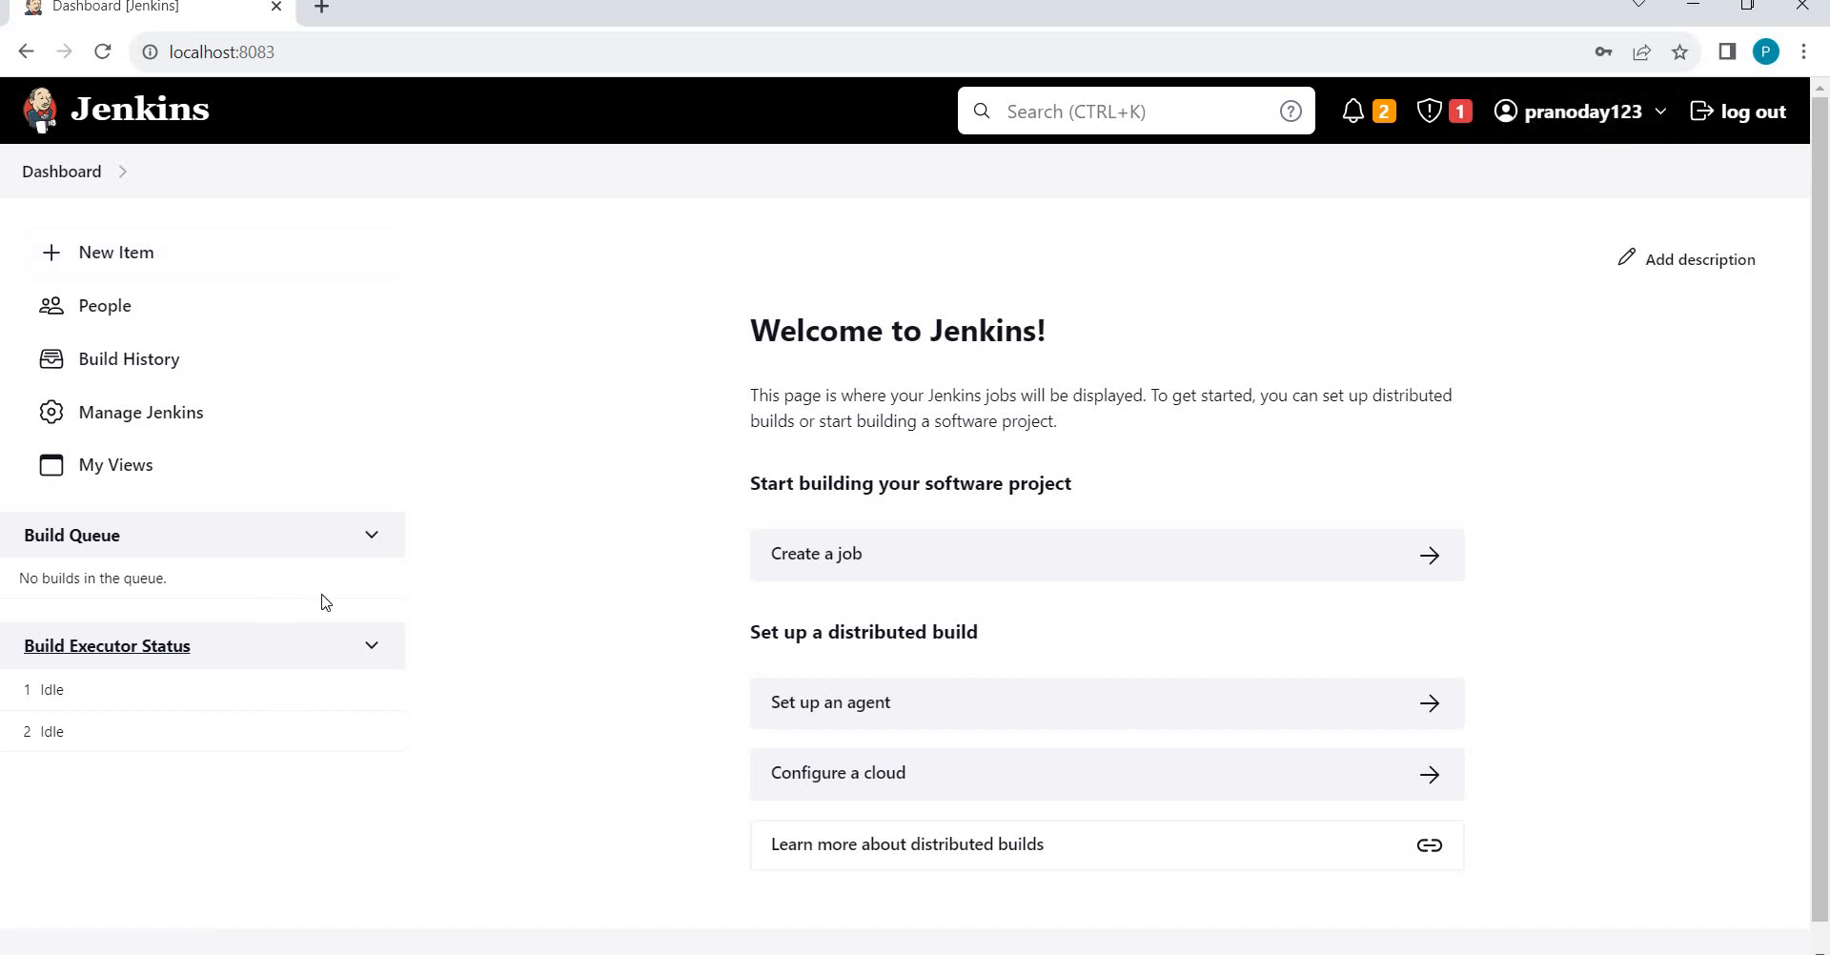
Sign out of the test account, attempt an admin login, and dismiss the login-error window.
{"action": "left_click", "coordinate": [1741, 111]}
{"action": "left_click", "coordinate": [861, 529]}
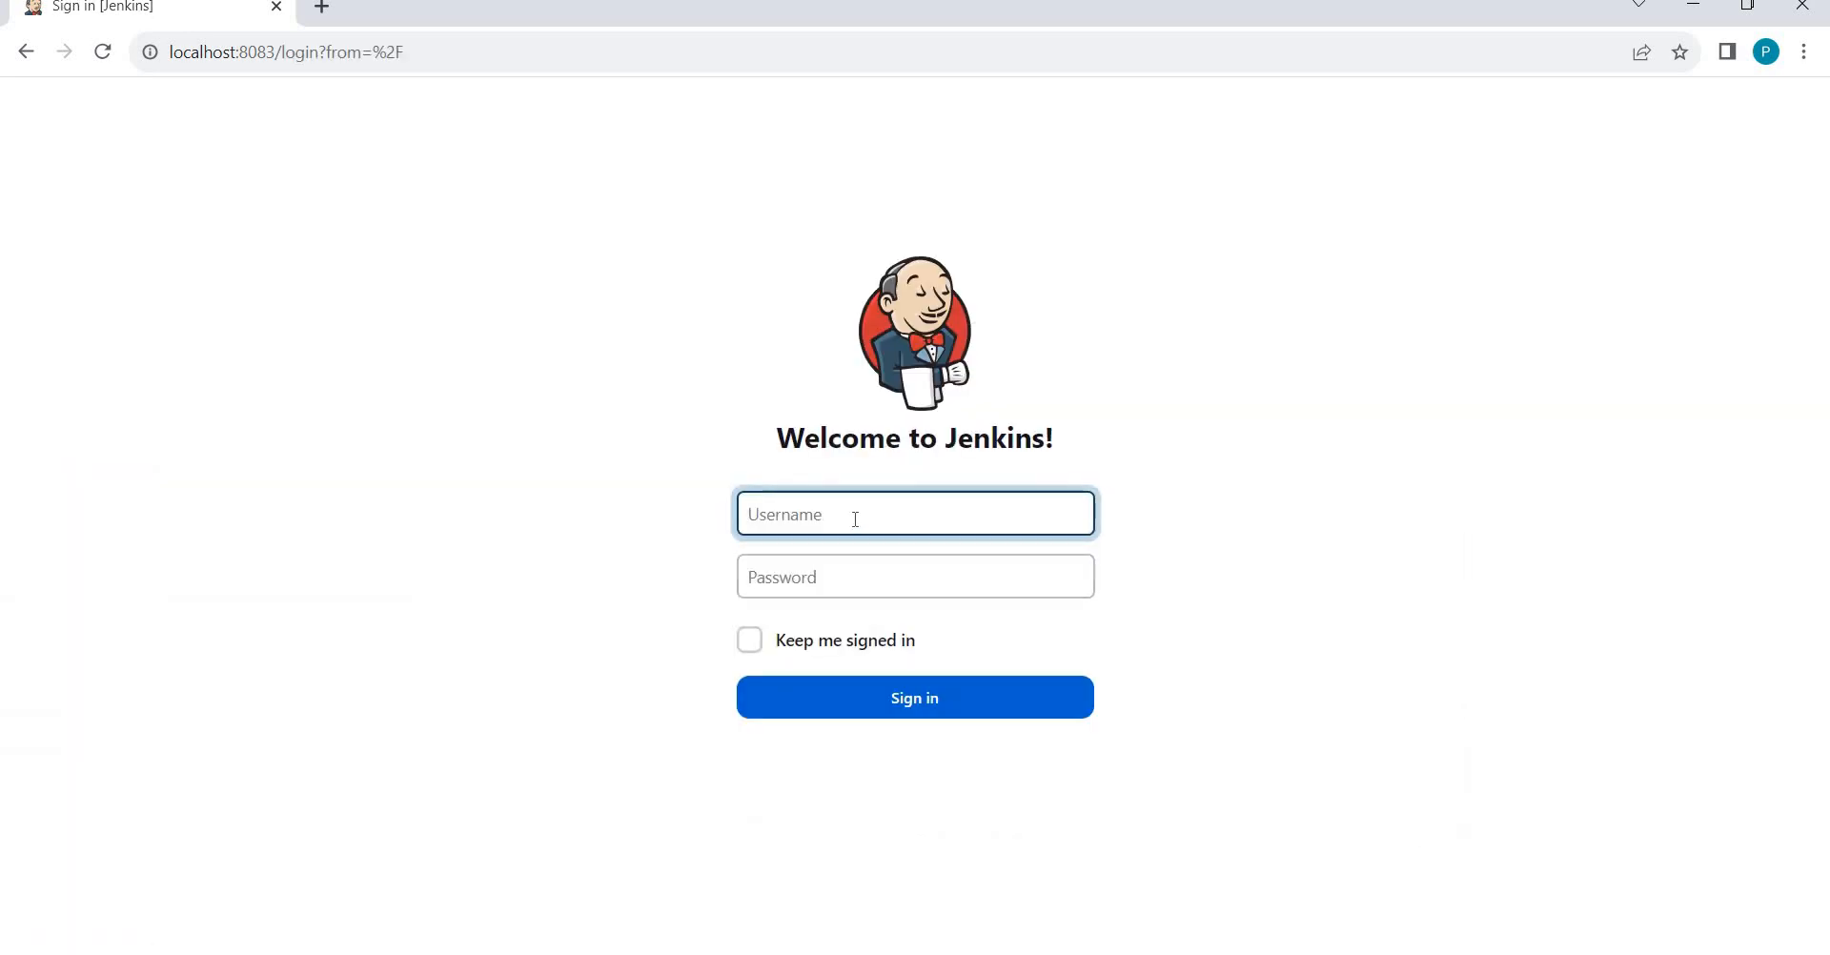
{"action": "type", "text": "prandoayd"}
{"action": "key", "text": "Tab"}
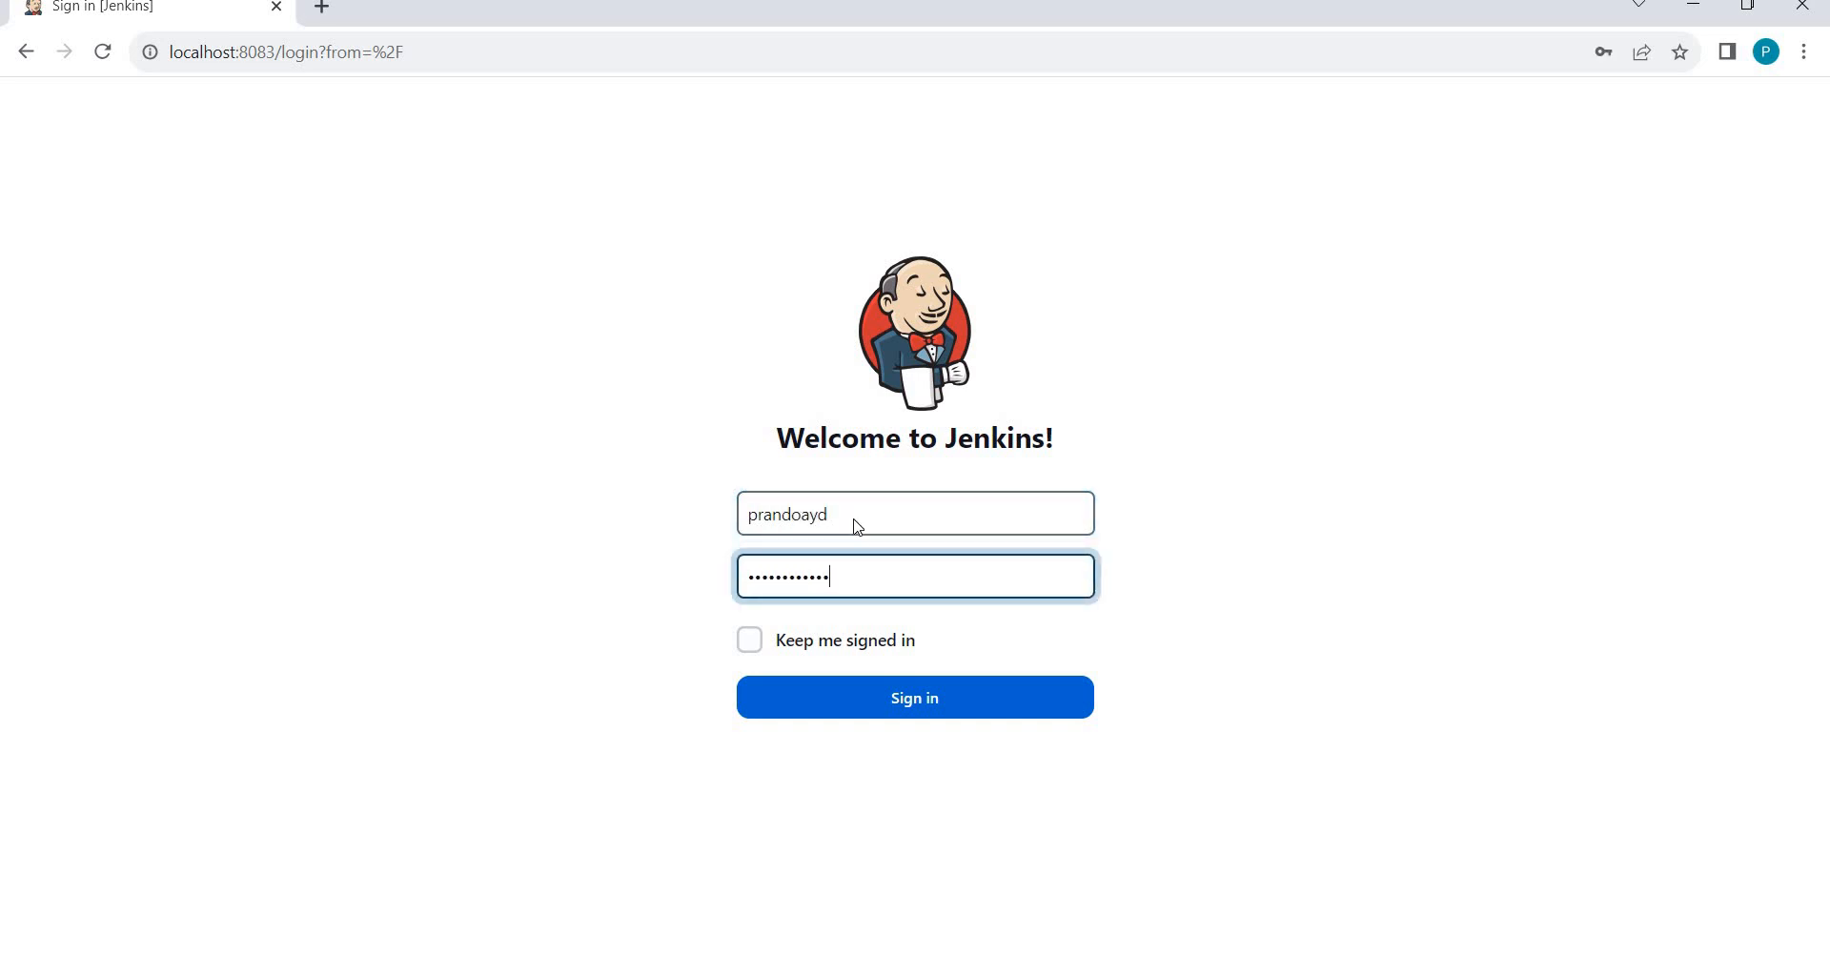
{"action": "key", "text": "shift+Return"}
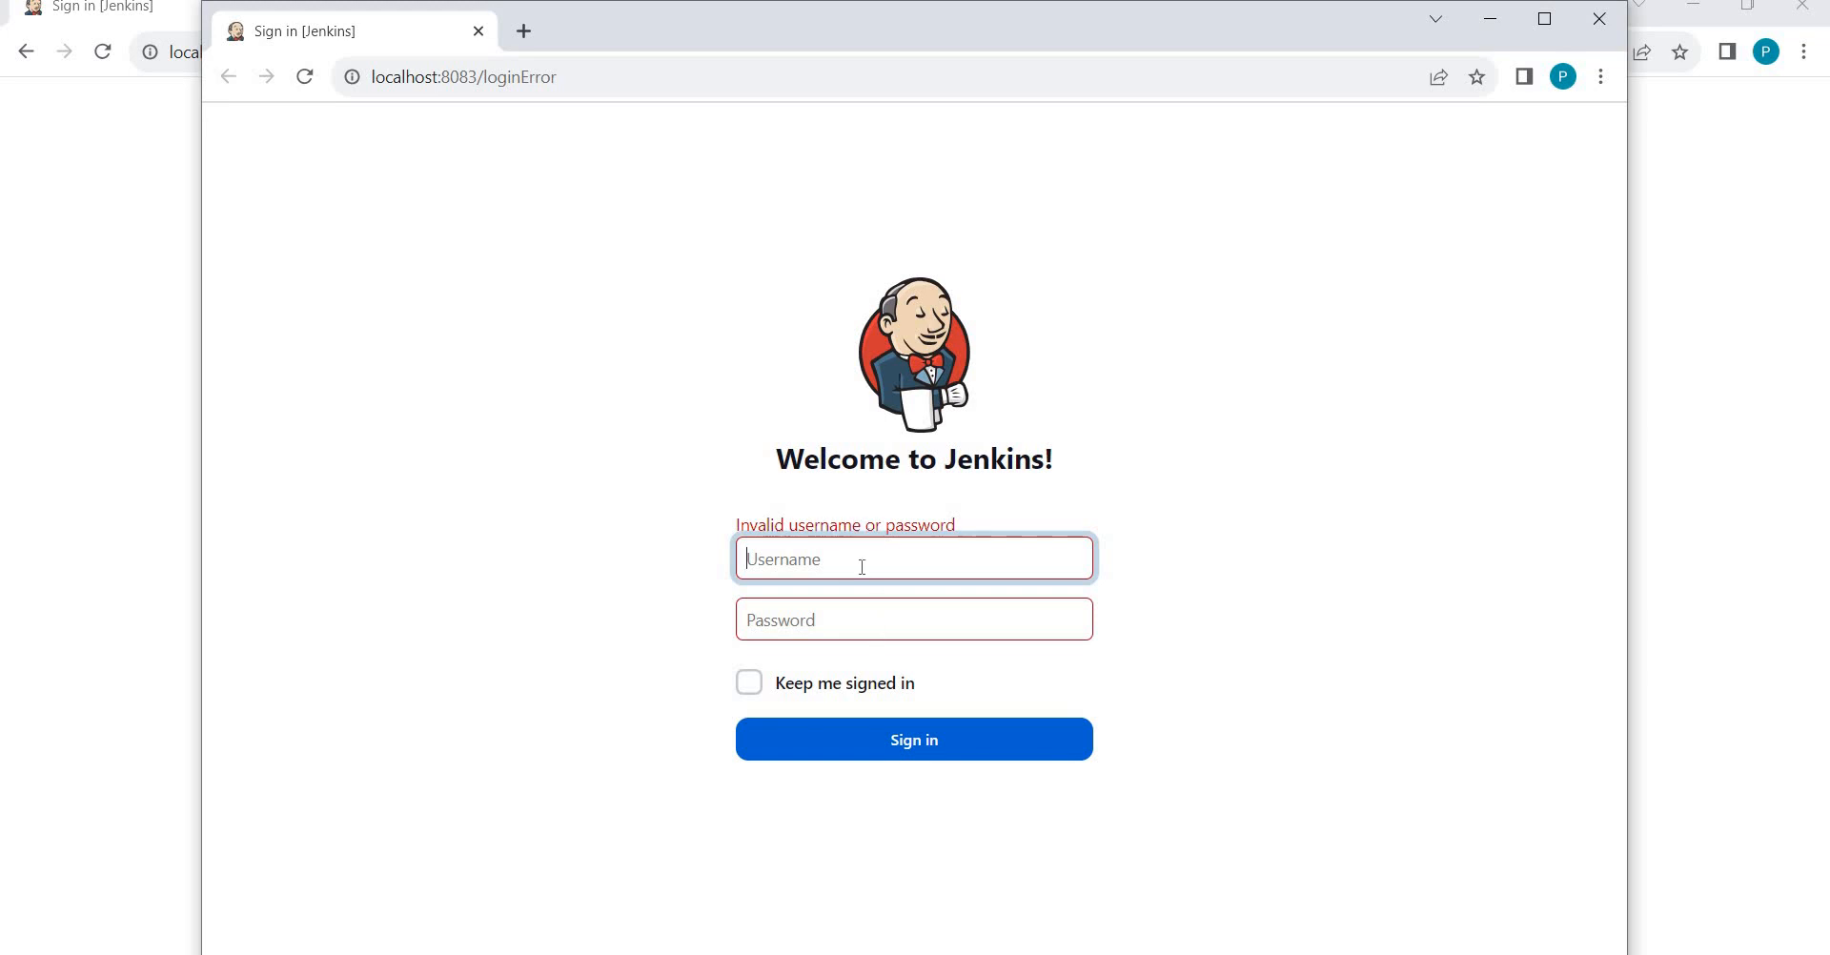
{"action": "left_click", "coordinate": [1606, 21]}
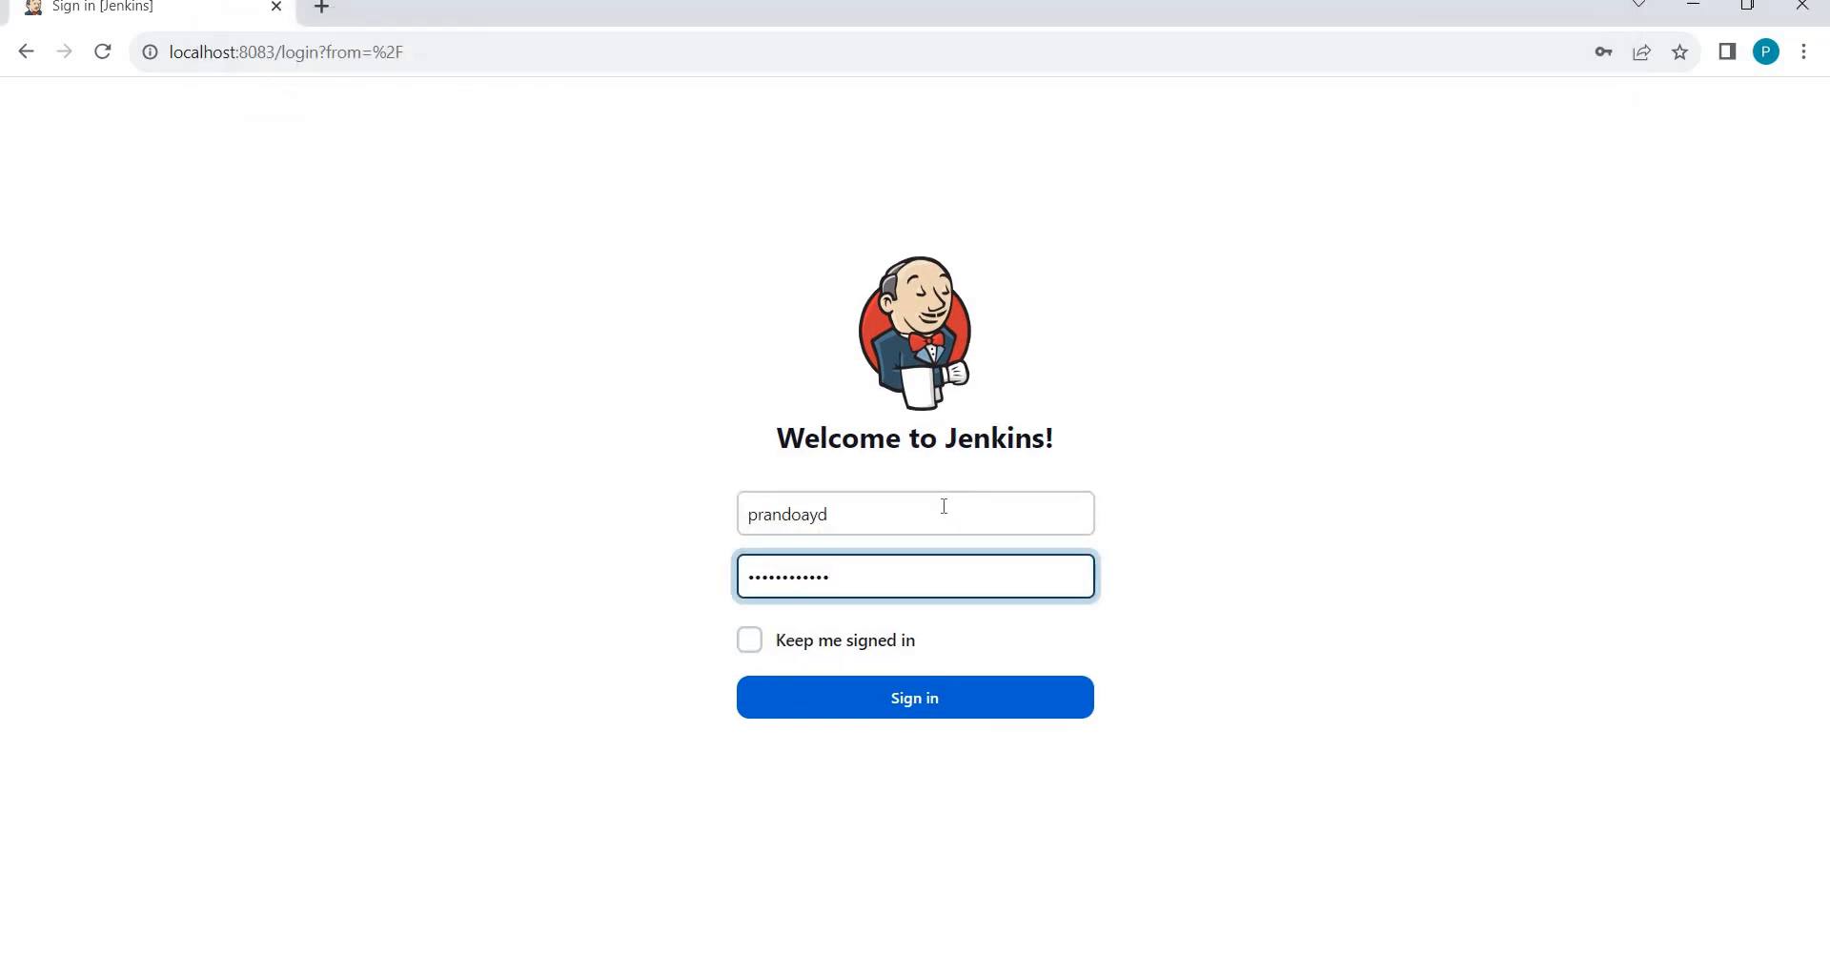
Retry signing in with the admin username and password.
{"action": "left_click", "coordinate": [872, 706]}
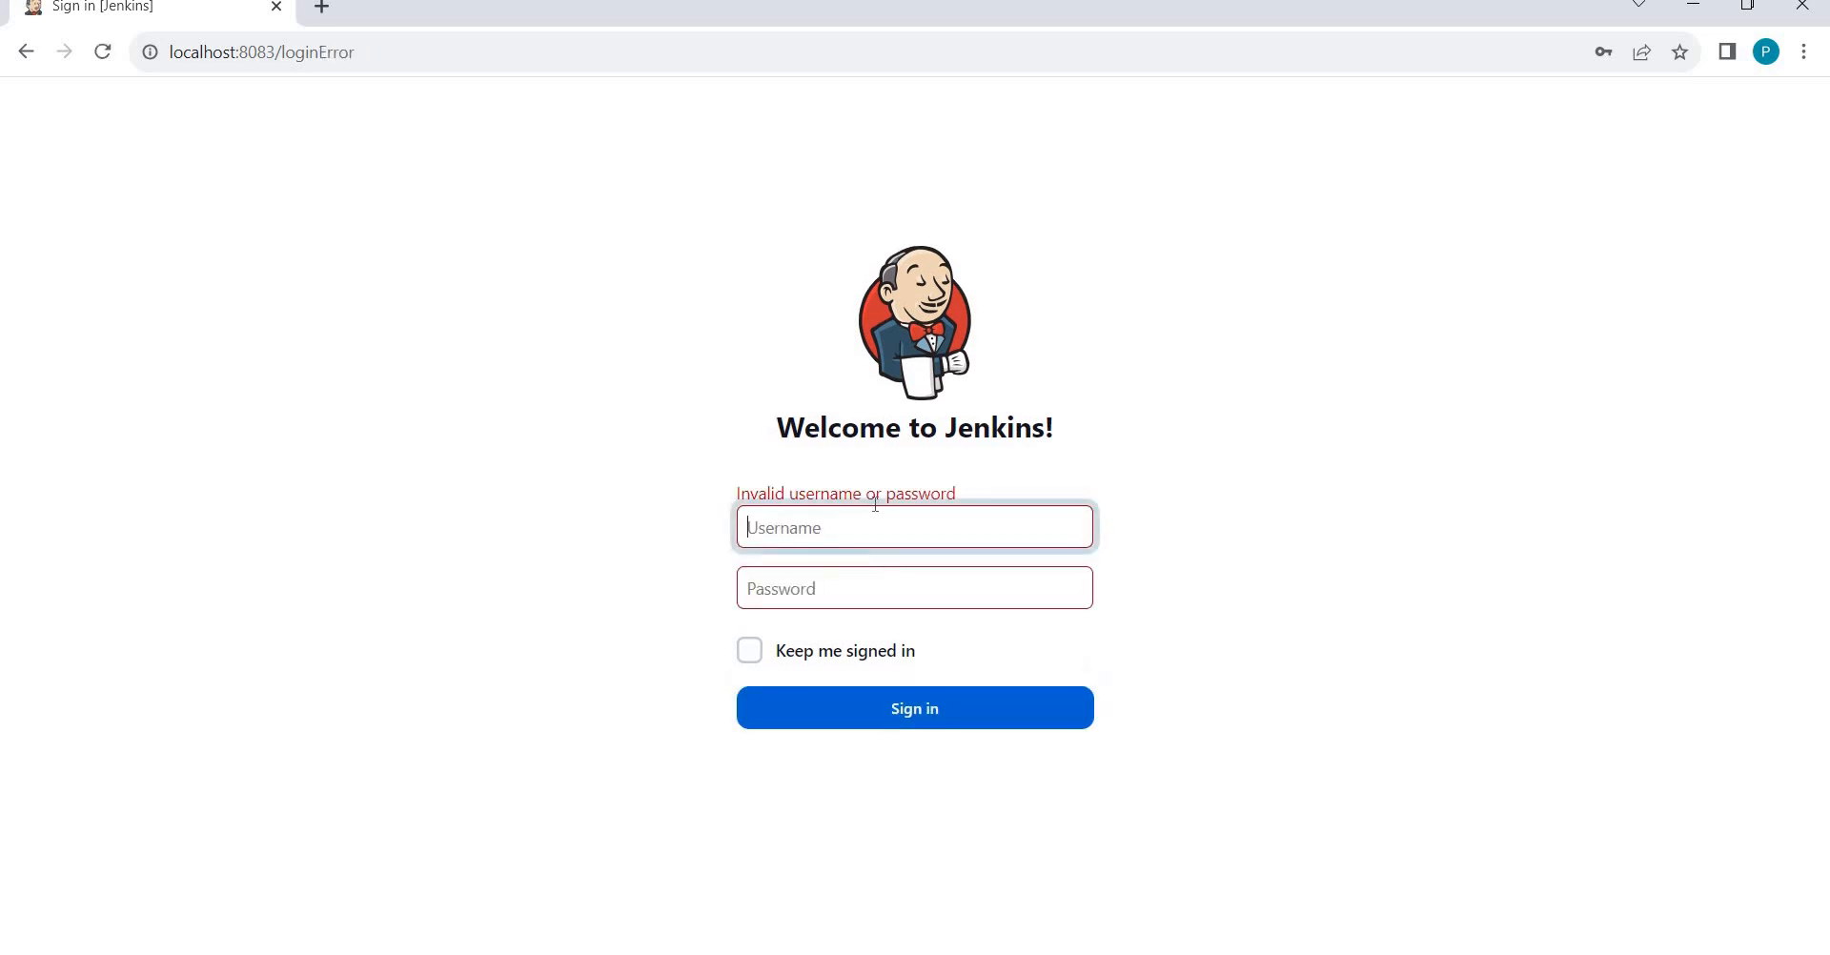
{"action": "type", "text": "Pranoday"}
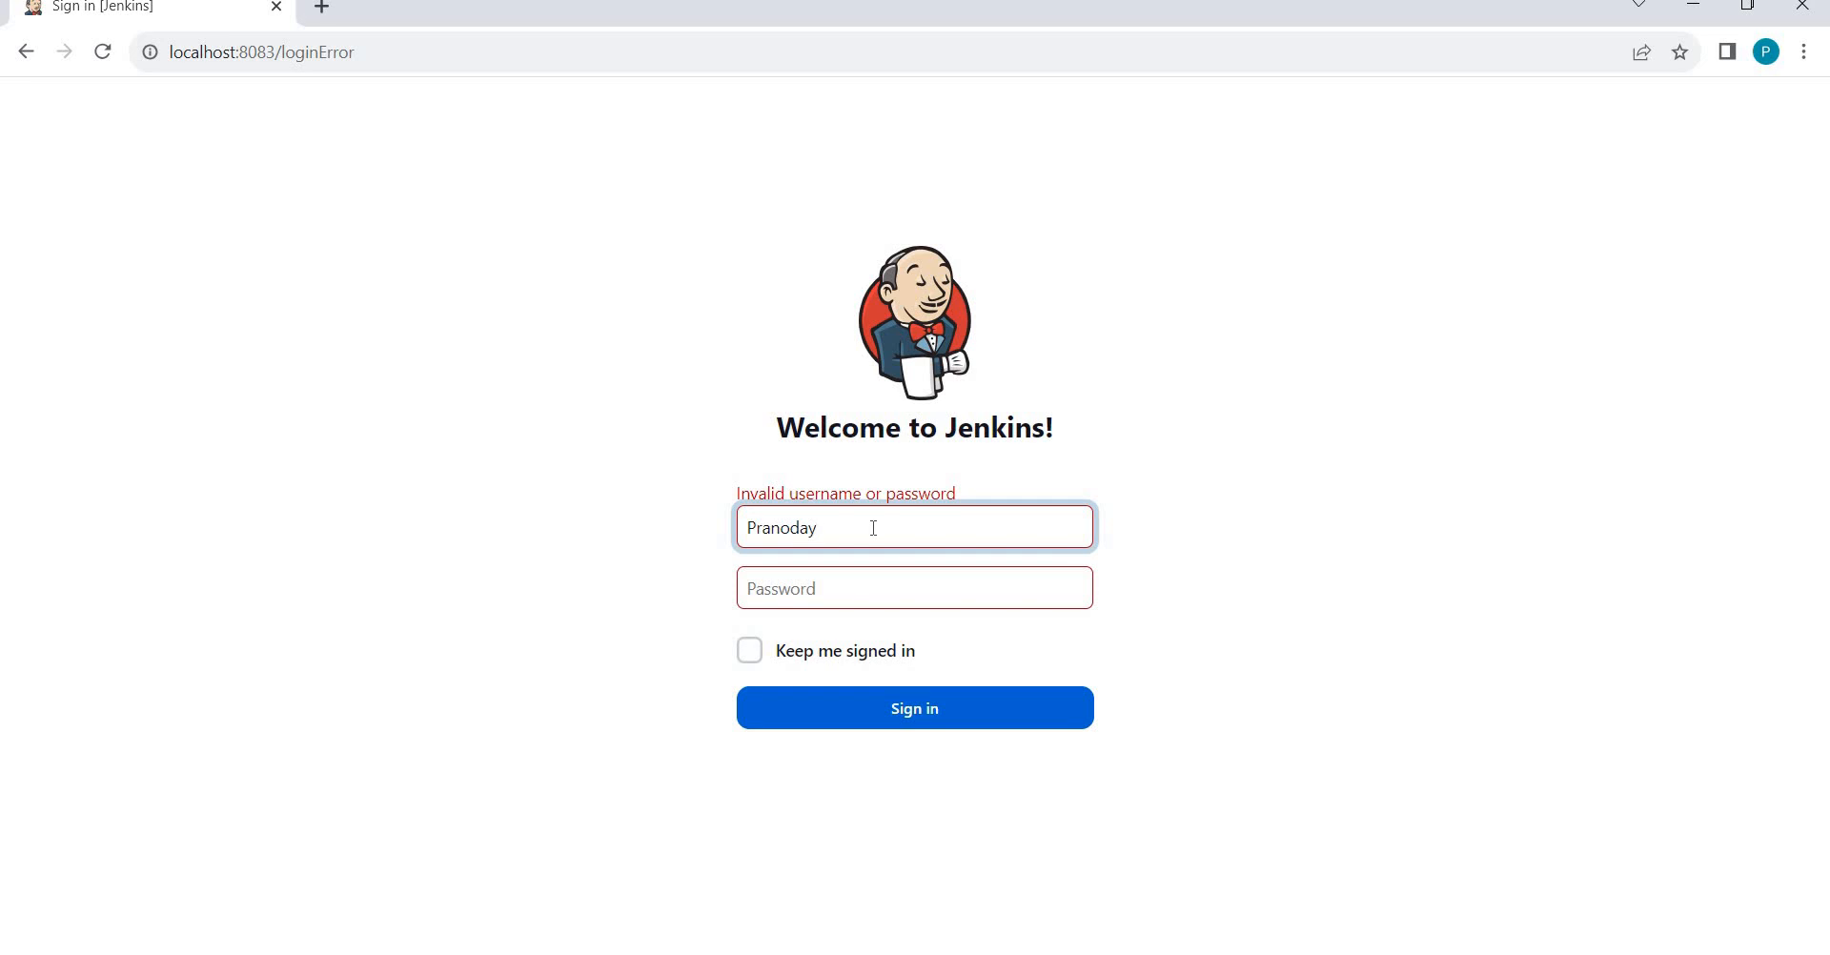
{"action": "key", "text": "Tab"}
{"action": "type", "text": "•••••••••"}
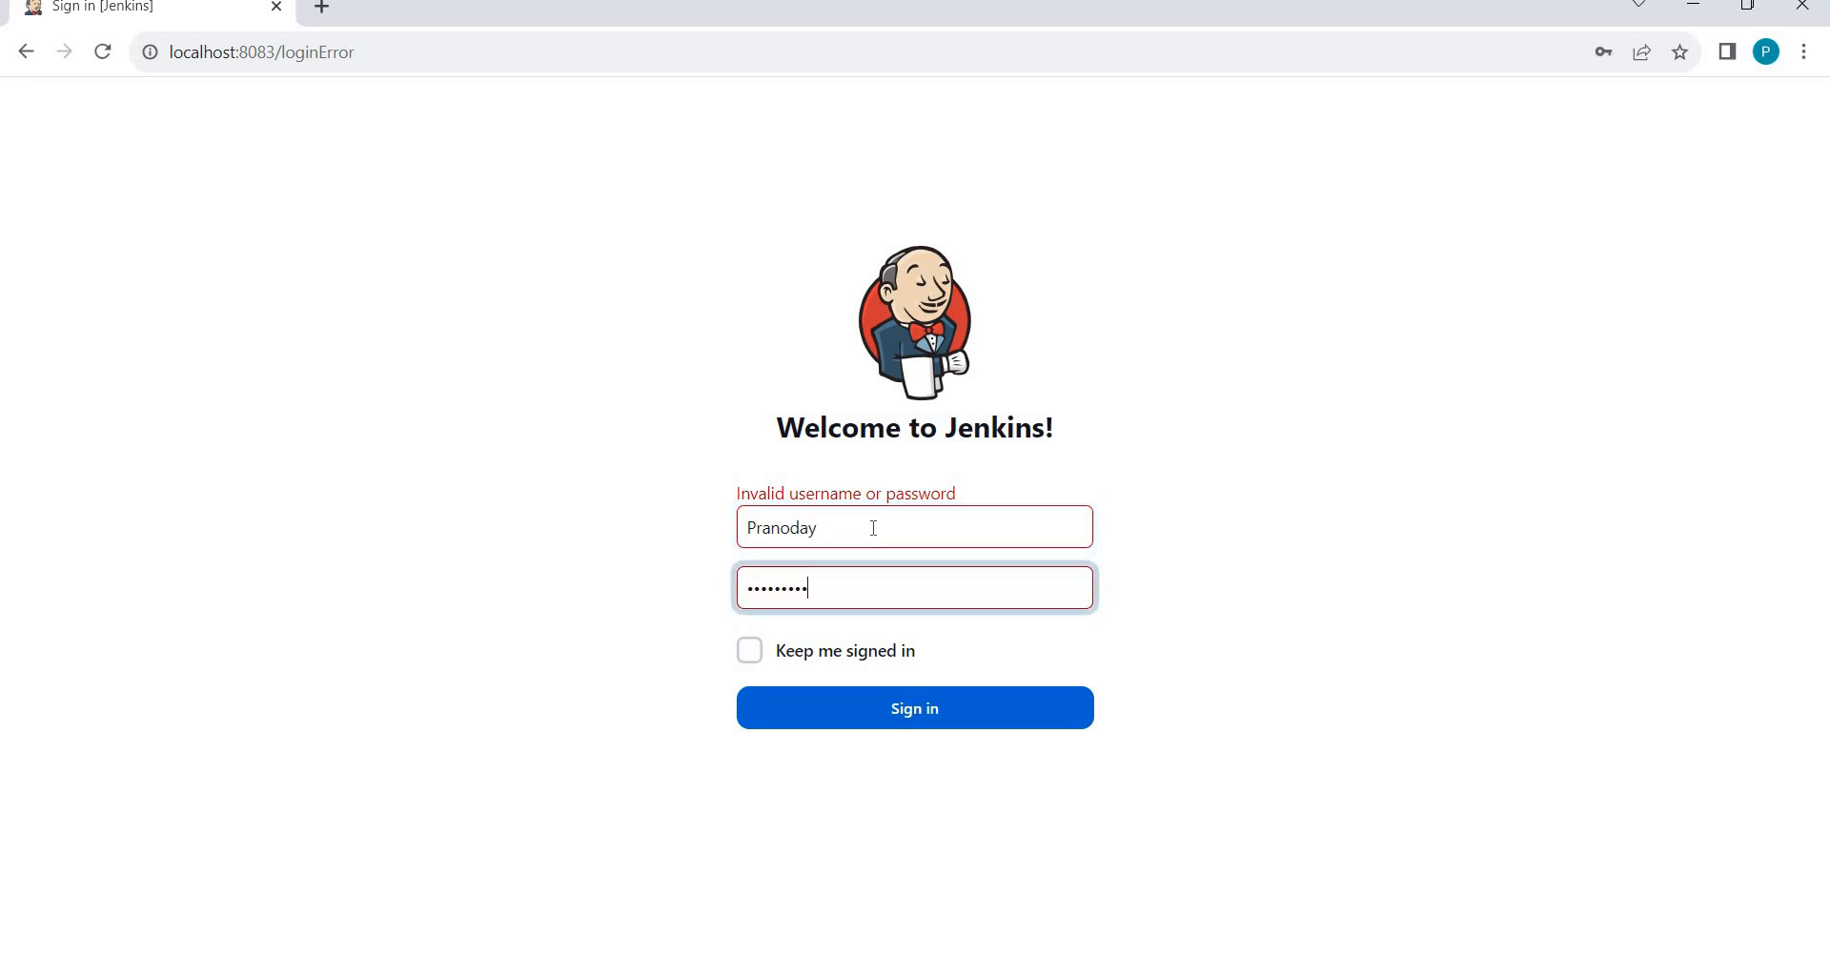
{"action": "type", "text": "•••"}
{"action": "key", "text": "Return"}
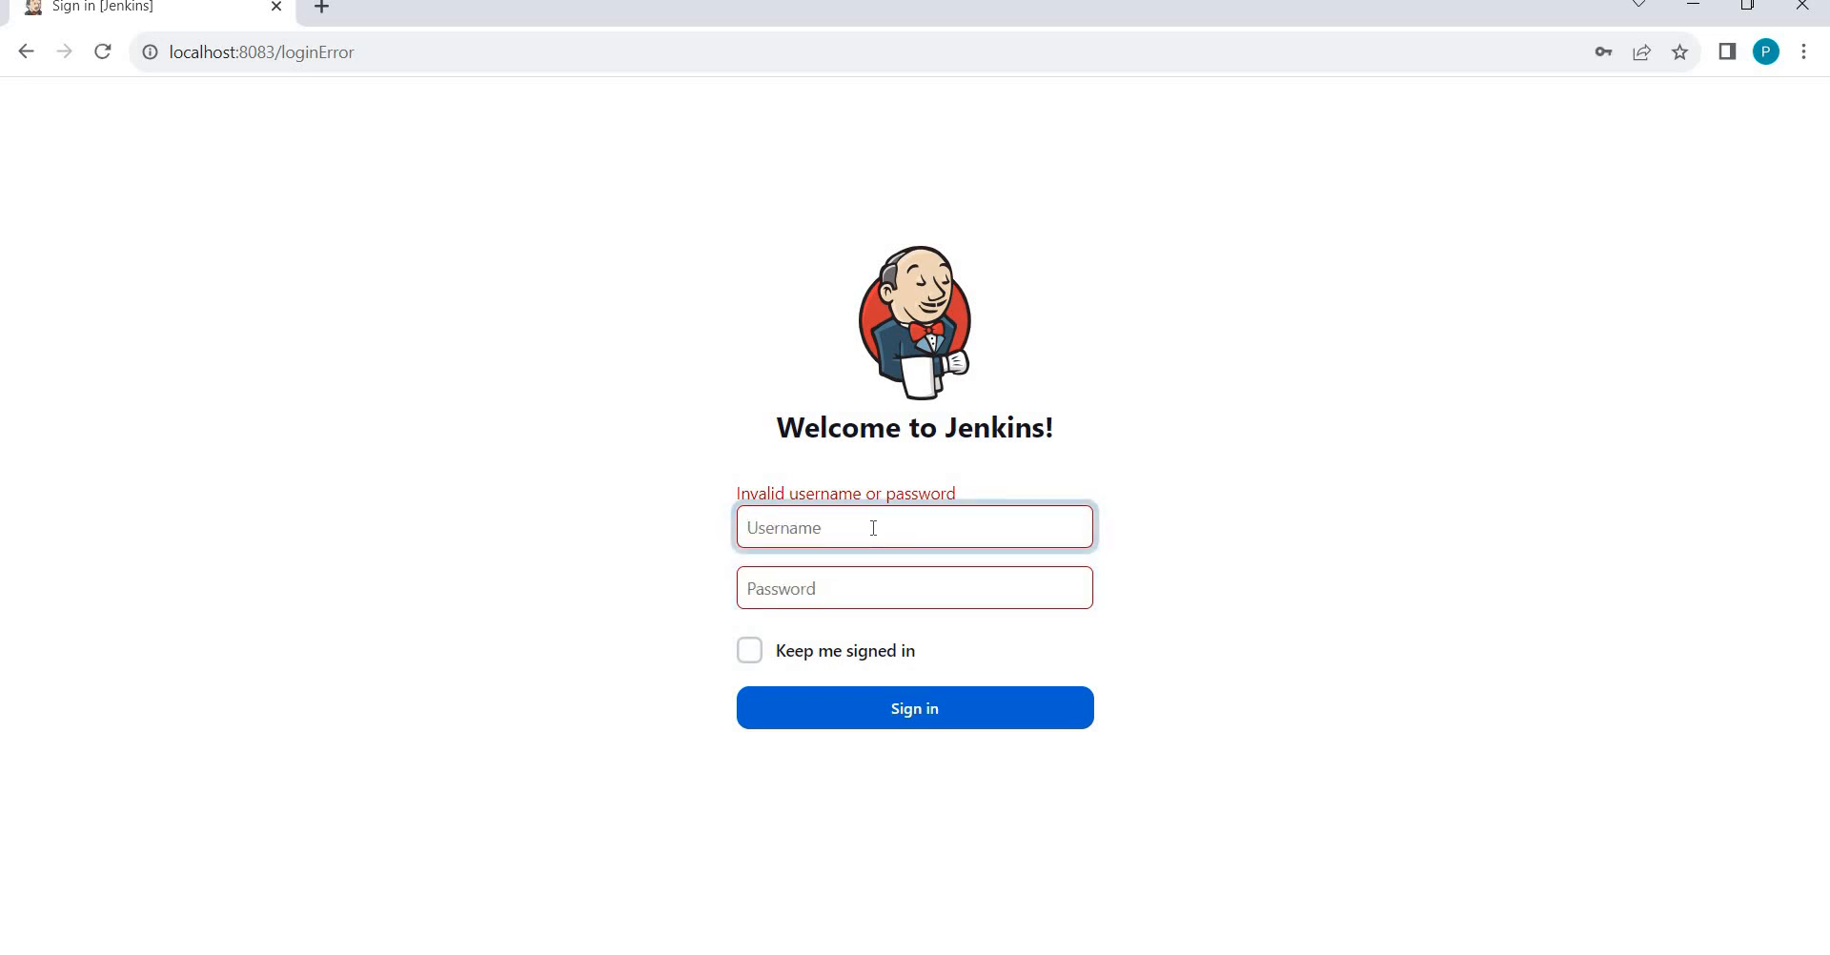
Correct the mistyped admin username, re-enter the password, and sign in to the Dashboard.
{"action": "type", "text": "Prandoayd"}
{"action": "key", "text": "Tab"}
{"action": "type", "text": "••"}
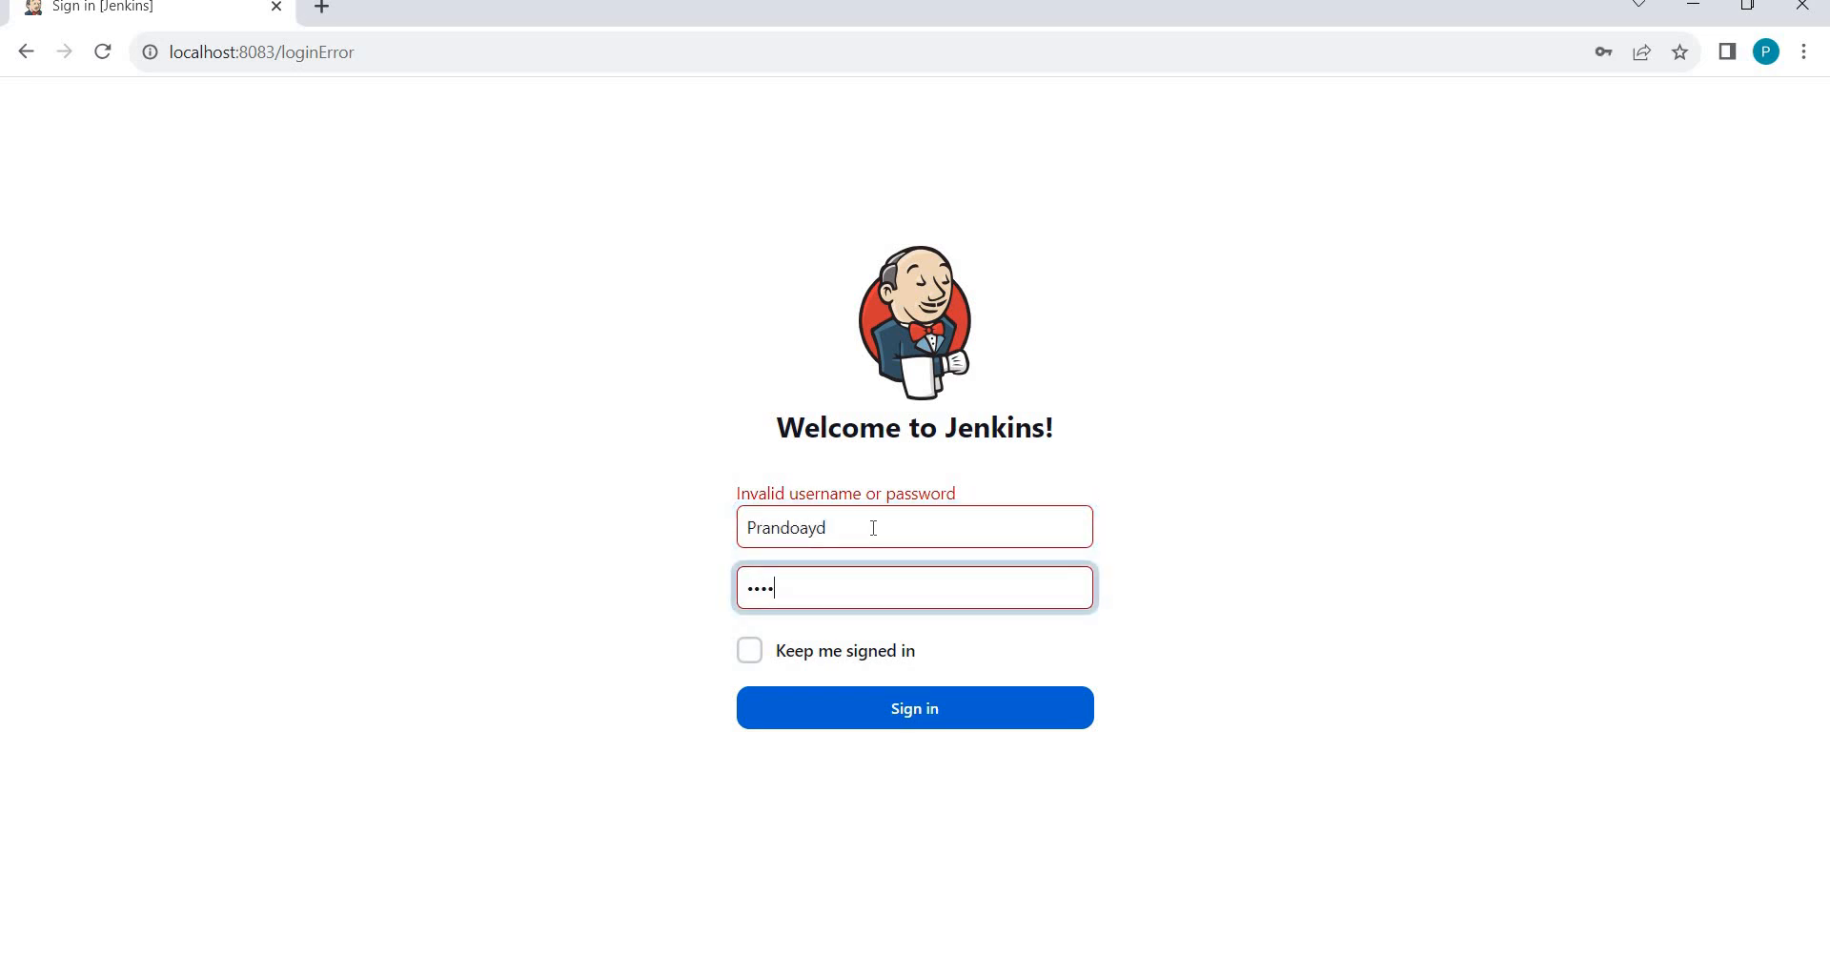
{"action": "key", "text": "shift+Tab"}
{"action": "left_click", "coordinate": [873, 528]}
{"action": "key", "text": "BackSpace"}
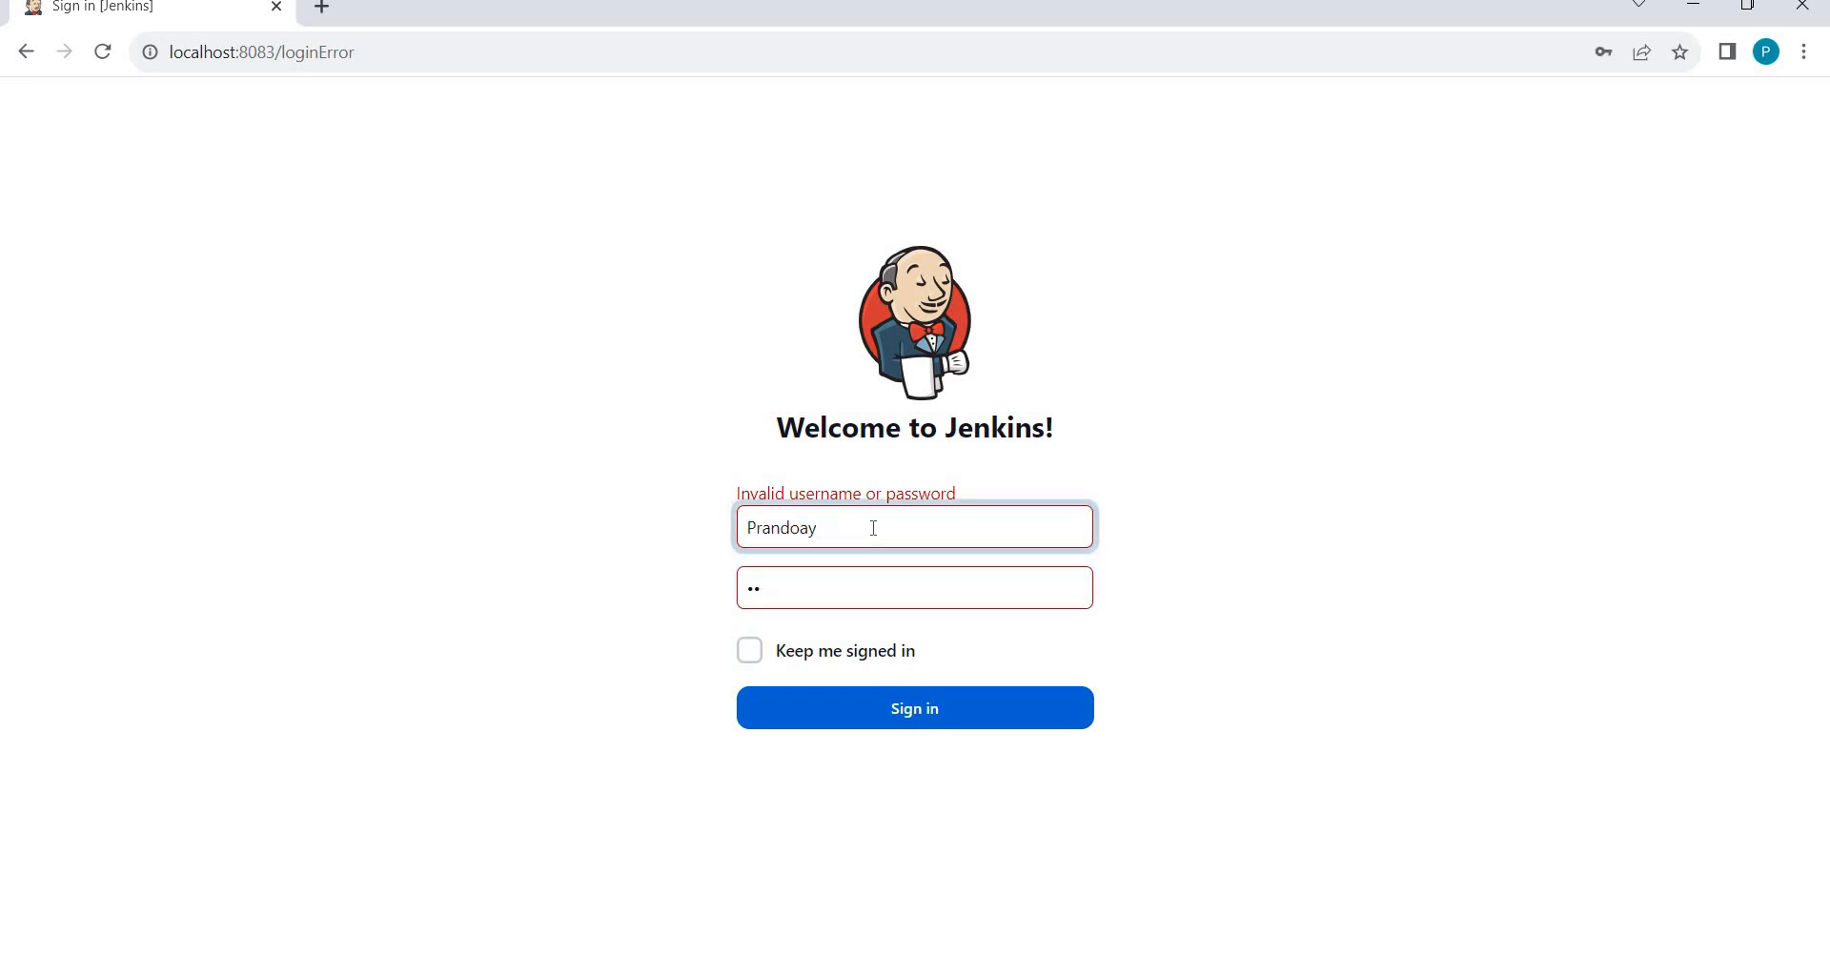
{"action": "key", "text": "BackSpace"}
{"action": "key", "text": "BackSpace"}
{"action": "type", "text": "oday"}
{"action": "key", "text": "Tab"}
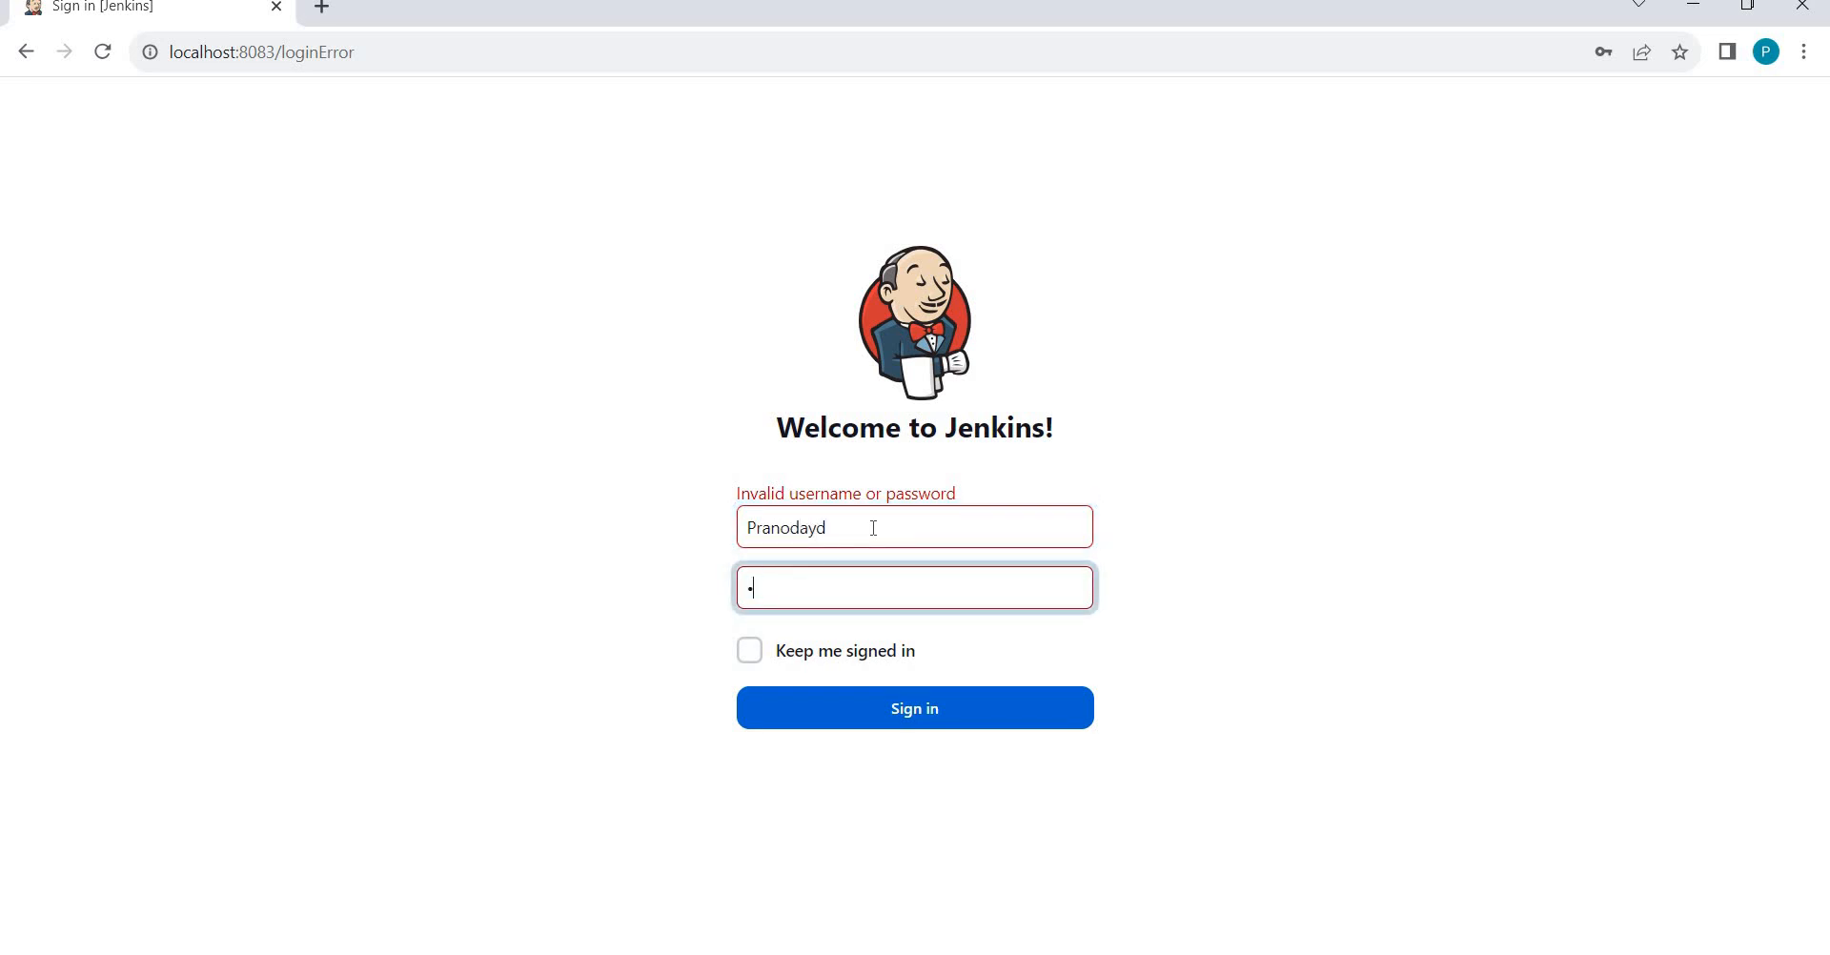
{"action": "key", "text": "Return"}
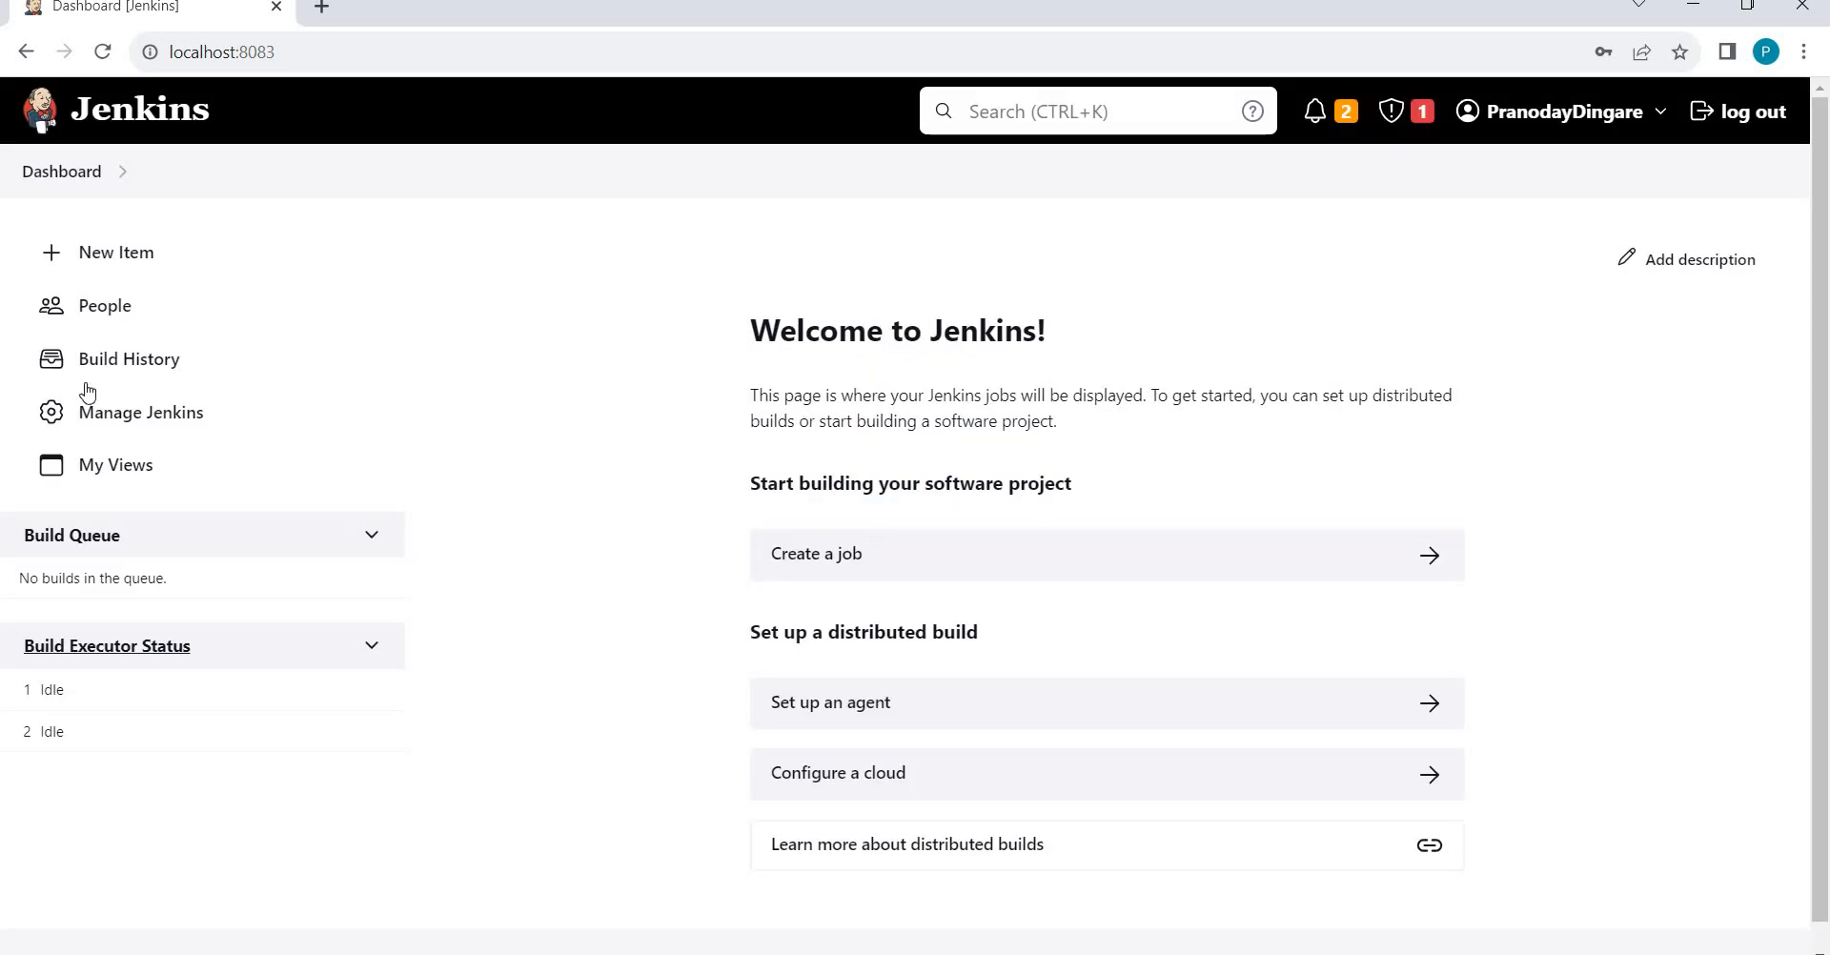
Open Manage Jenkins > Security and set Authorization to Matrix-based security.
{"action": "left_click", "coordinate": [104, 415]}
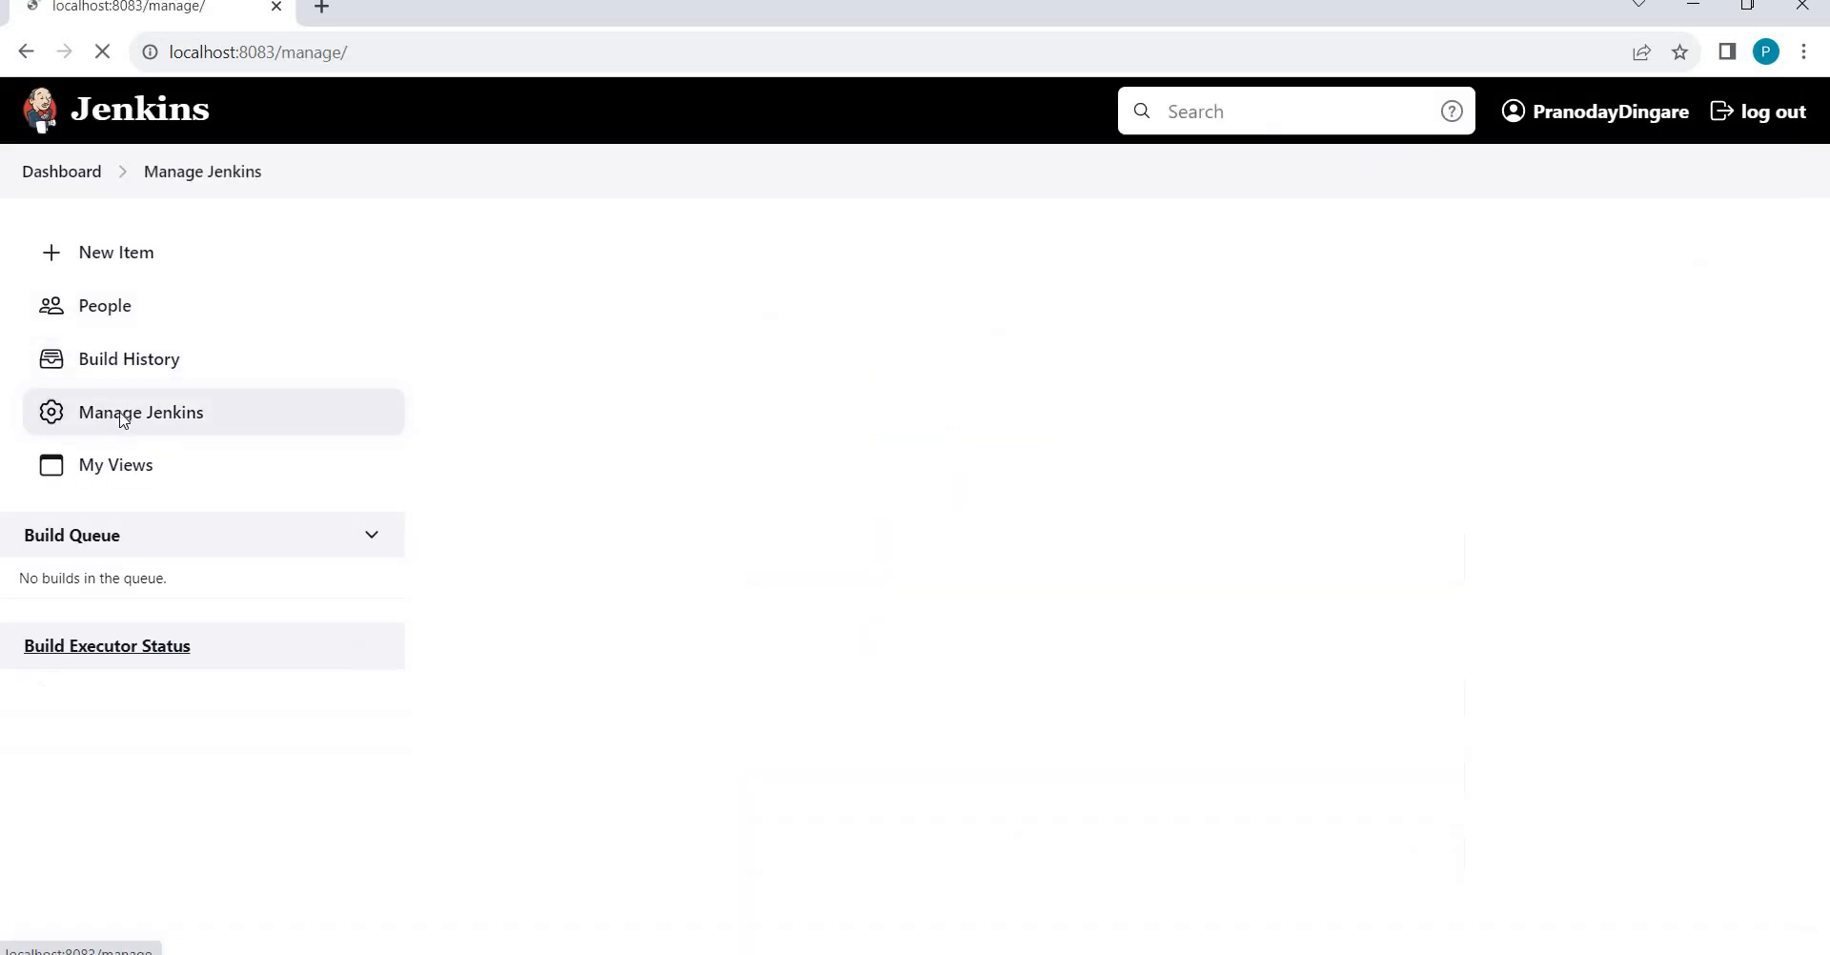
{"action": "scroll", "coordinate": [802, 310], "scroll_direction": "down", "scroll_amount": 2}
{"action": "scroll", "coordinate": [804, 311], "scroll_direction": "down", "scroll_amount": 20}
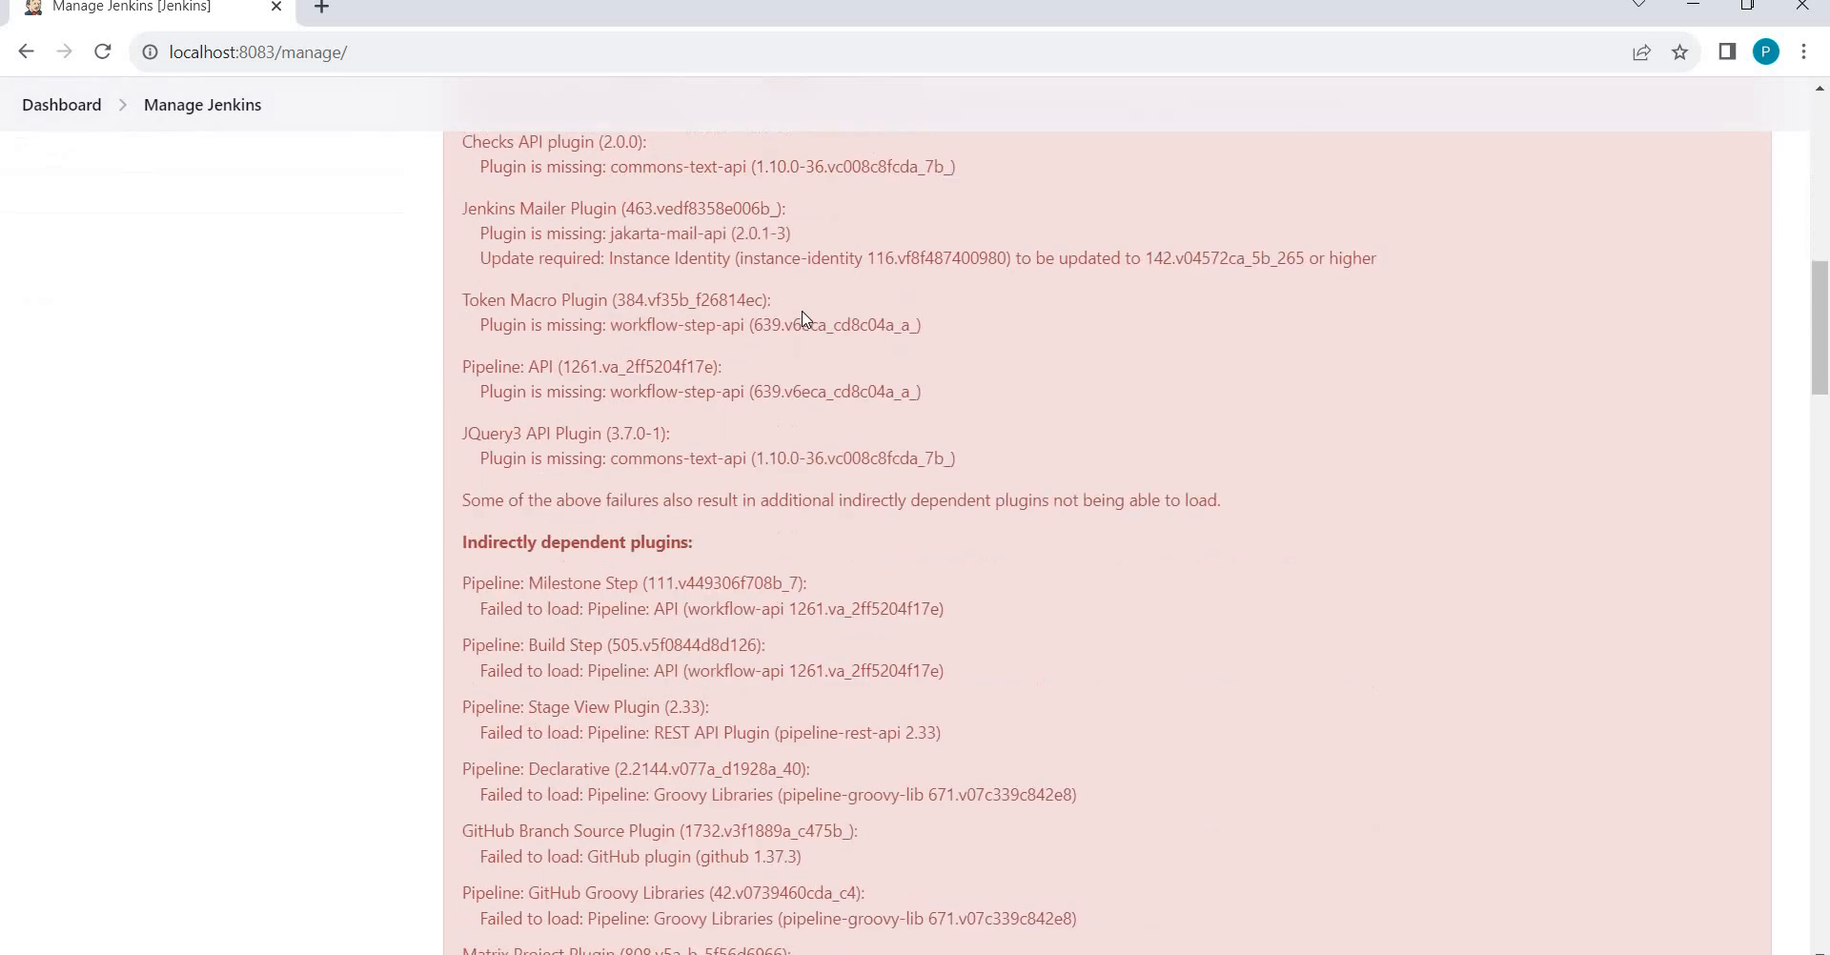
{"action": "scroll", "coordinate": [750, 345], "scroll_direction": "down", "scroll_amount": 3}
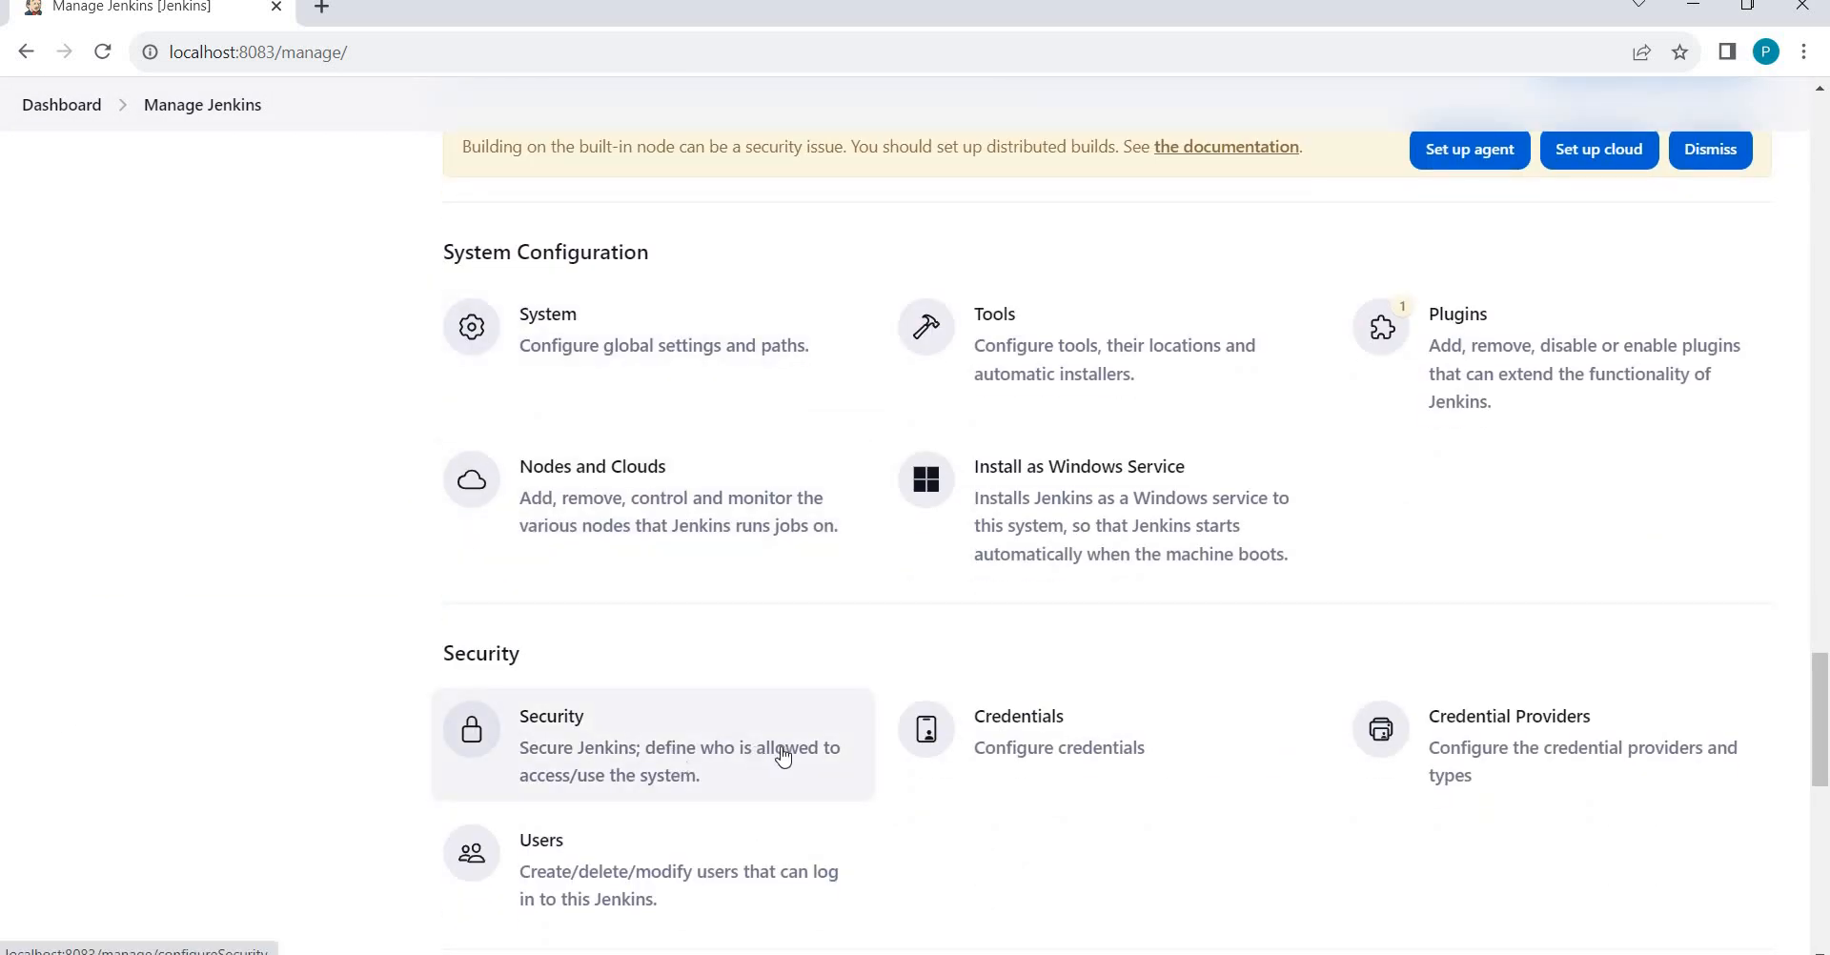
{"action": "left_click", "coordinate": [694, 727]}
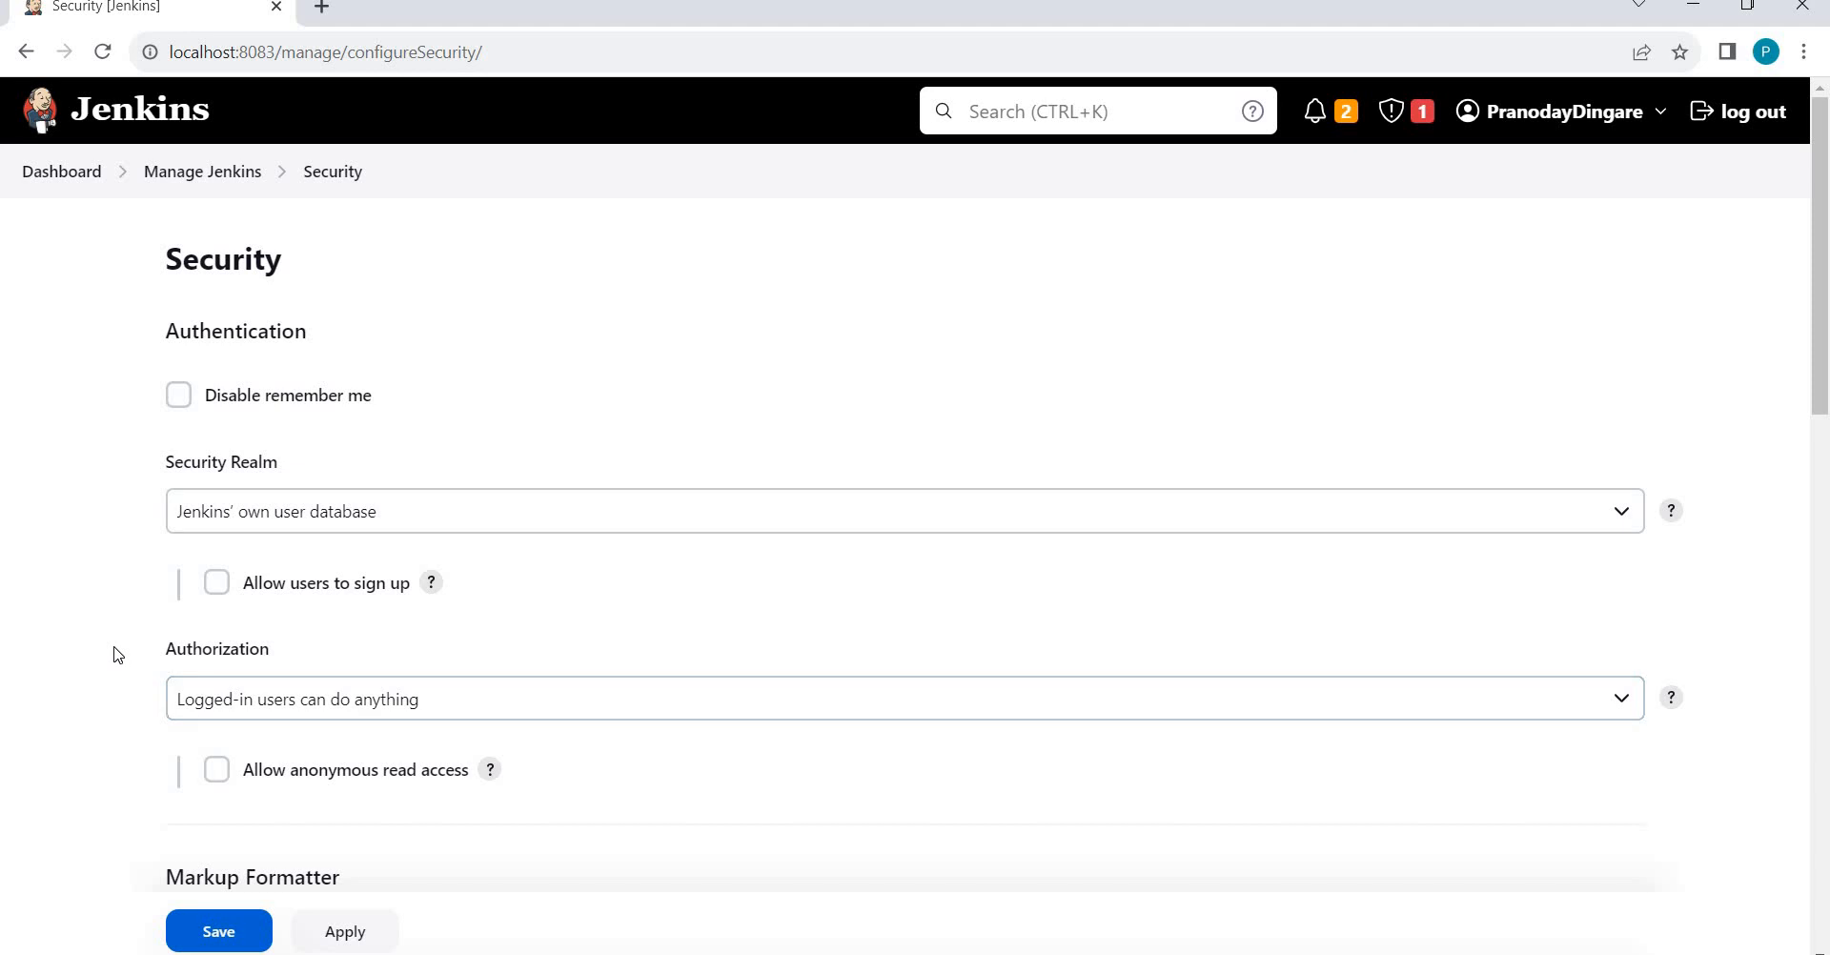
{"action": "scroll", "coordinate": [118, 655], "scroll_direction": "down", "scroll_amount": 6}
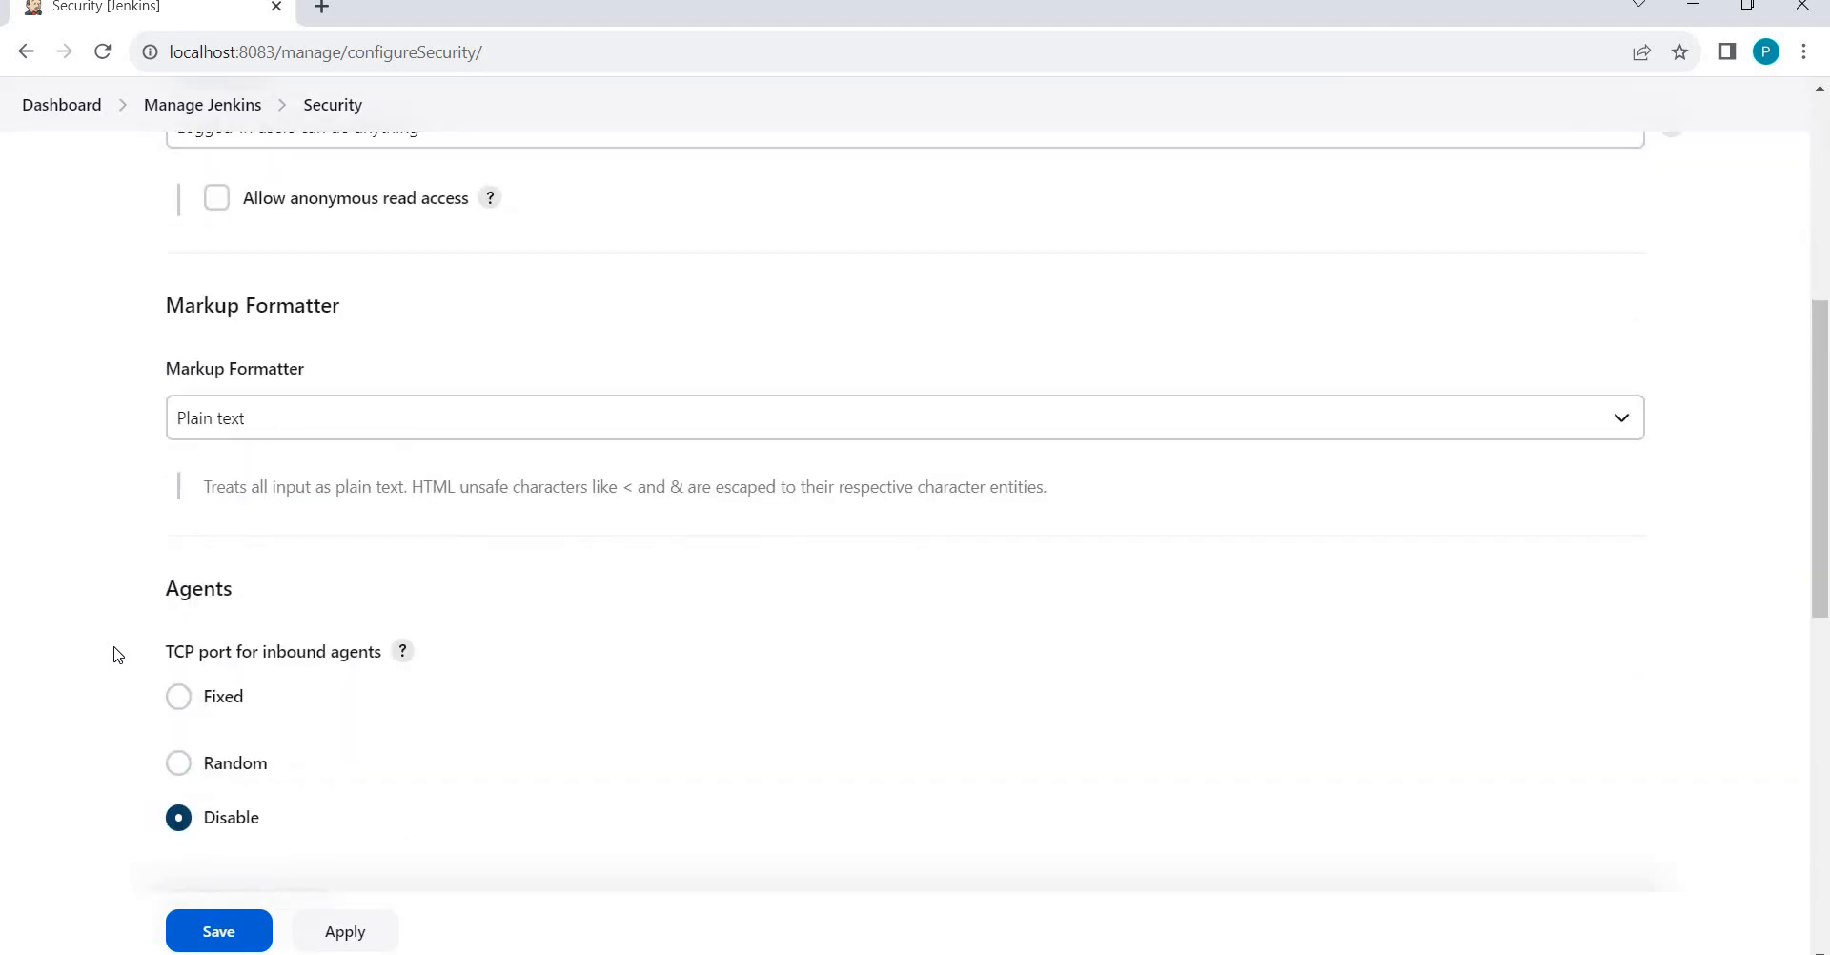
{"action": "scroll", "coordinate": [136, 624], "scroll_direction": "up", "scroll_amount": 3}
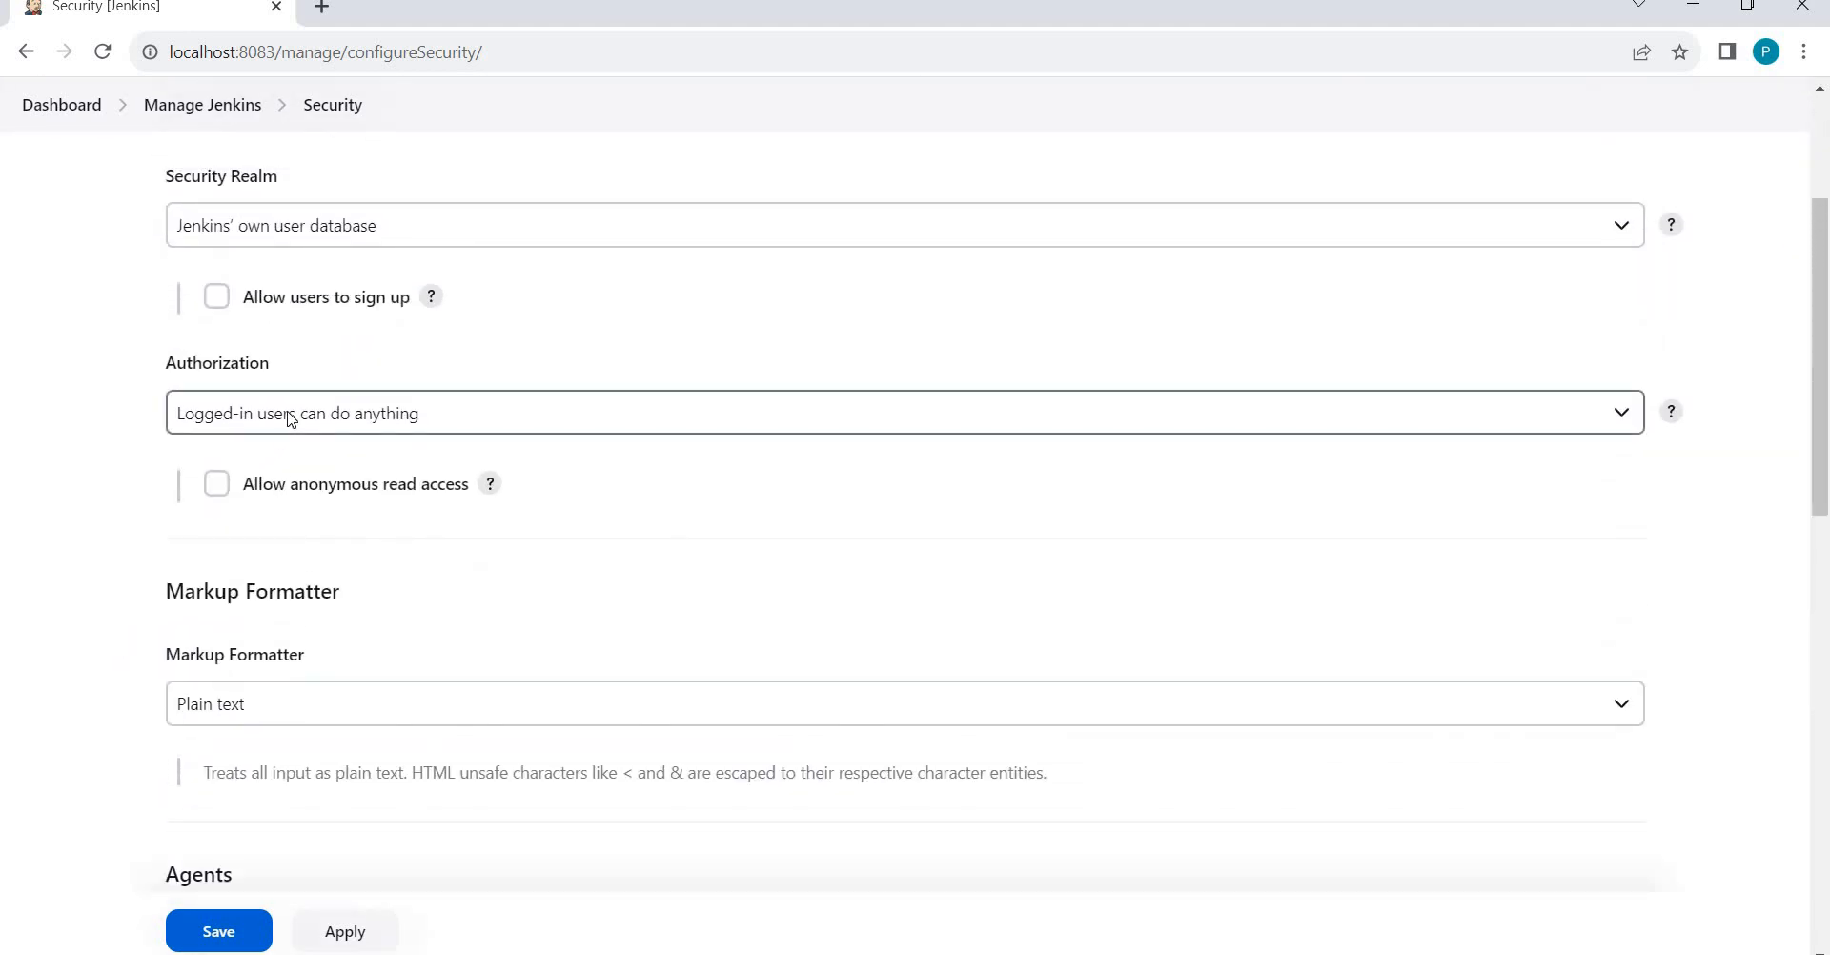
{"action": "left_click", "coordinate": [291, 417]}
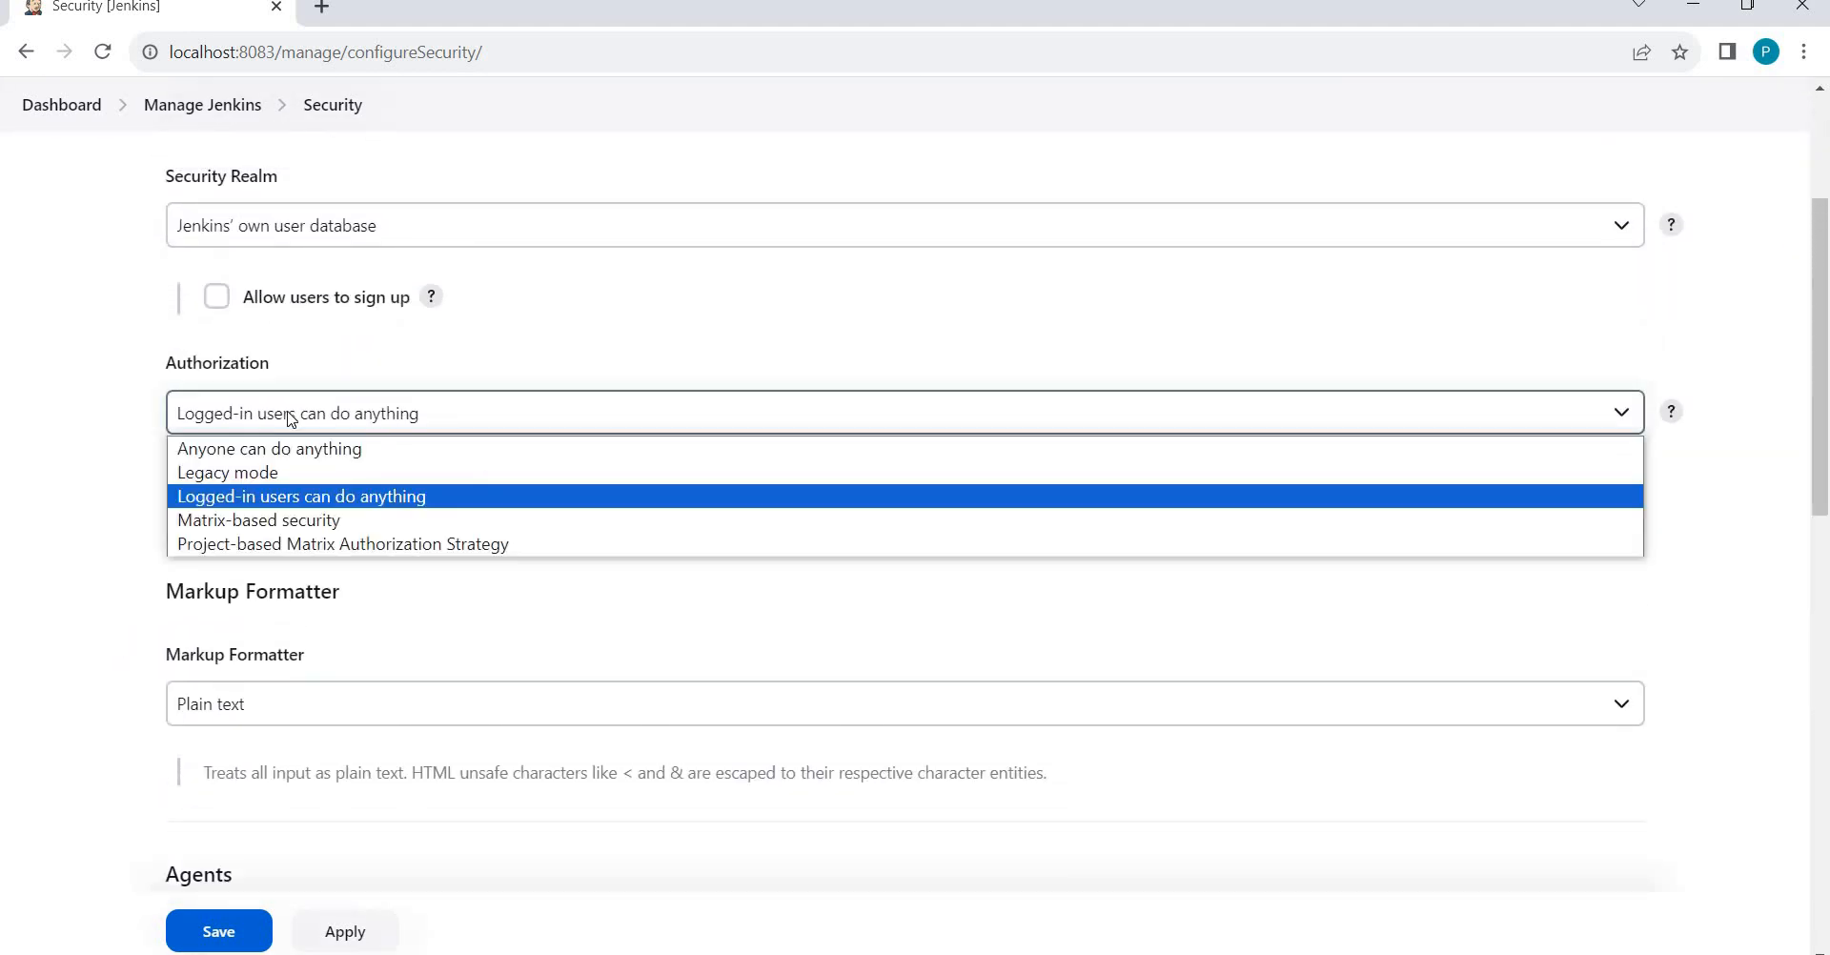
{"action": "left_click", "coordinate": [246, 520]}
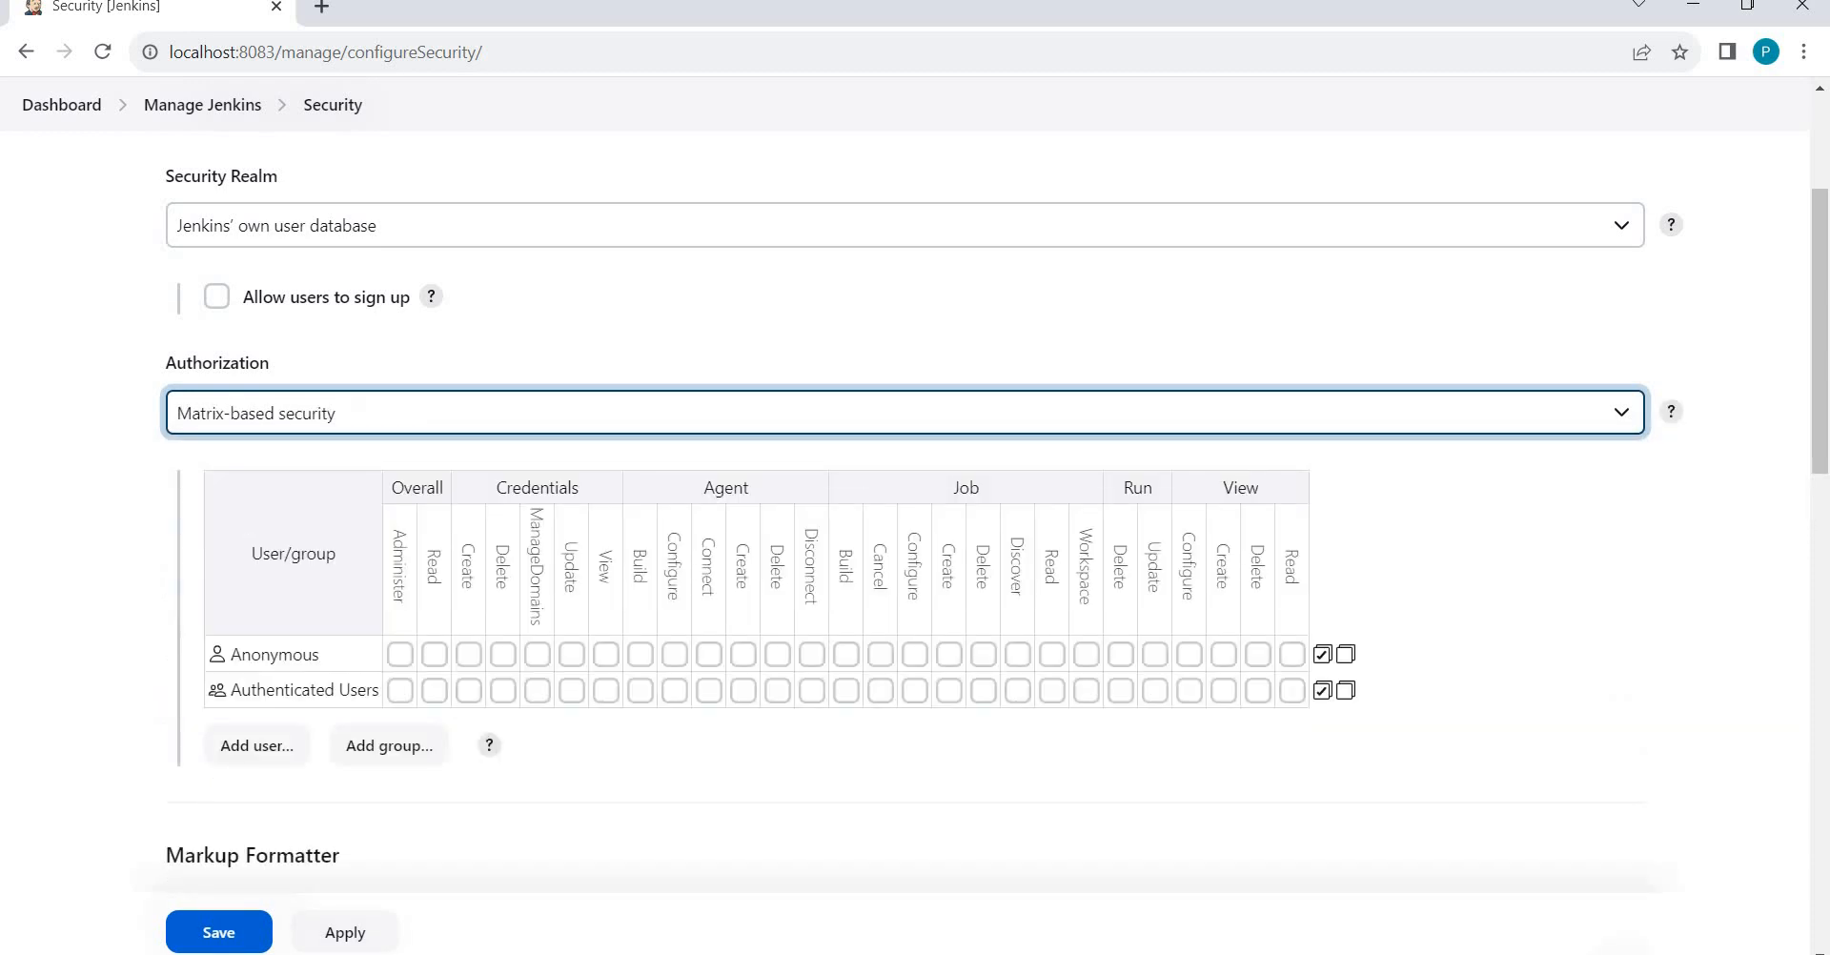
Add the test user to the matrix and grant Overall Read, Job Read and View Read.
{"action": "left_click", "coordinate": [250, 751]}
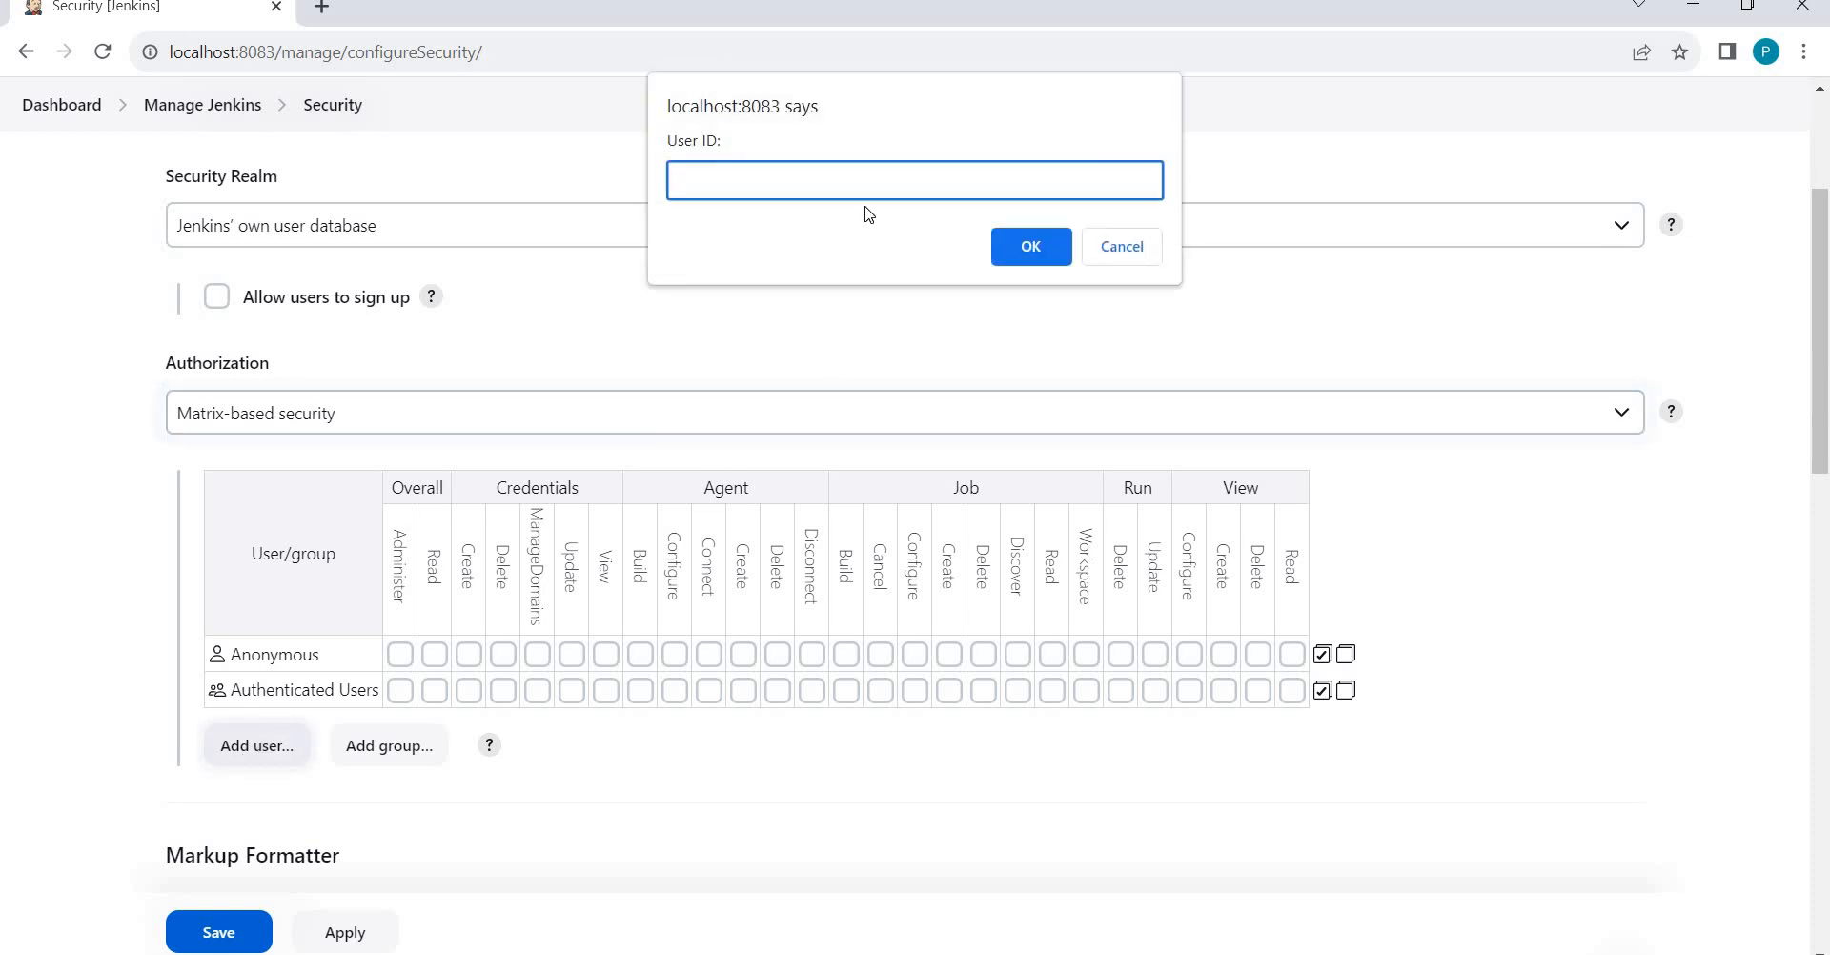
{"action": "left_click", "coordinate": [1034, 248]}
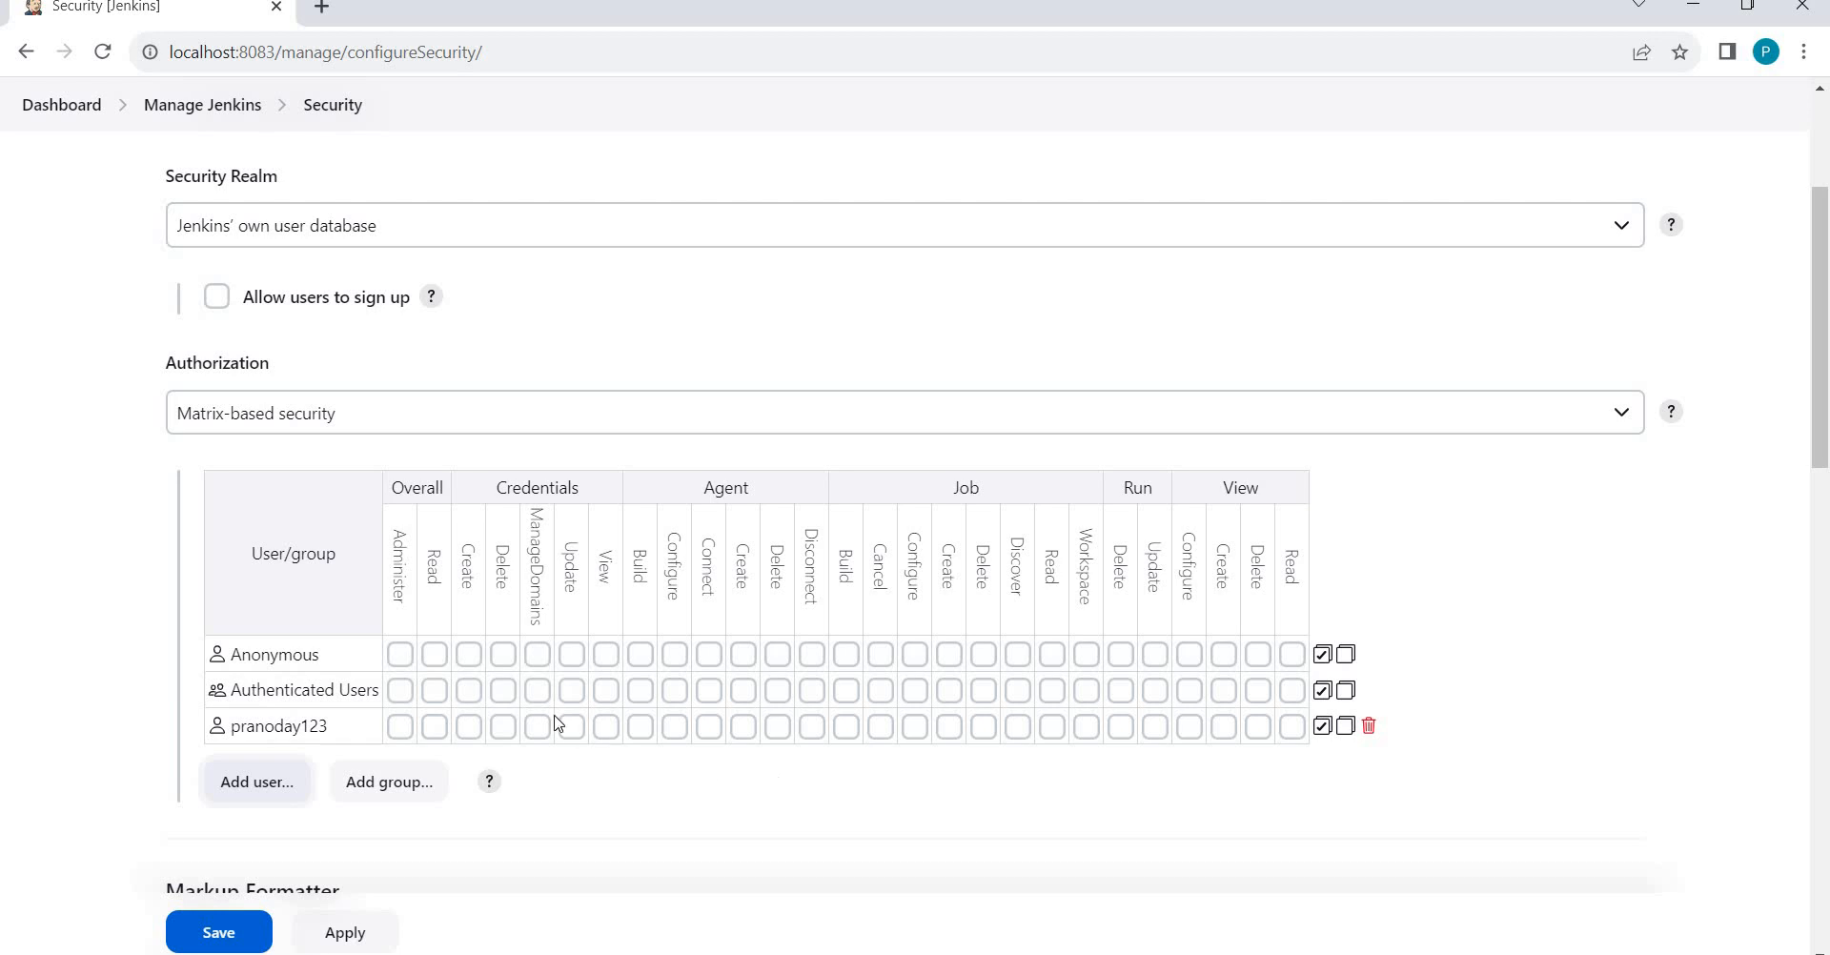
{"action": "left_click", "coordinate": [435, 727]}
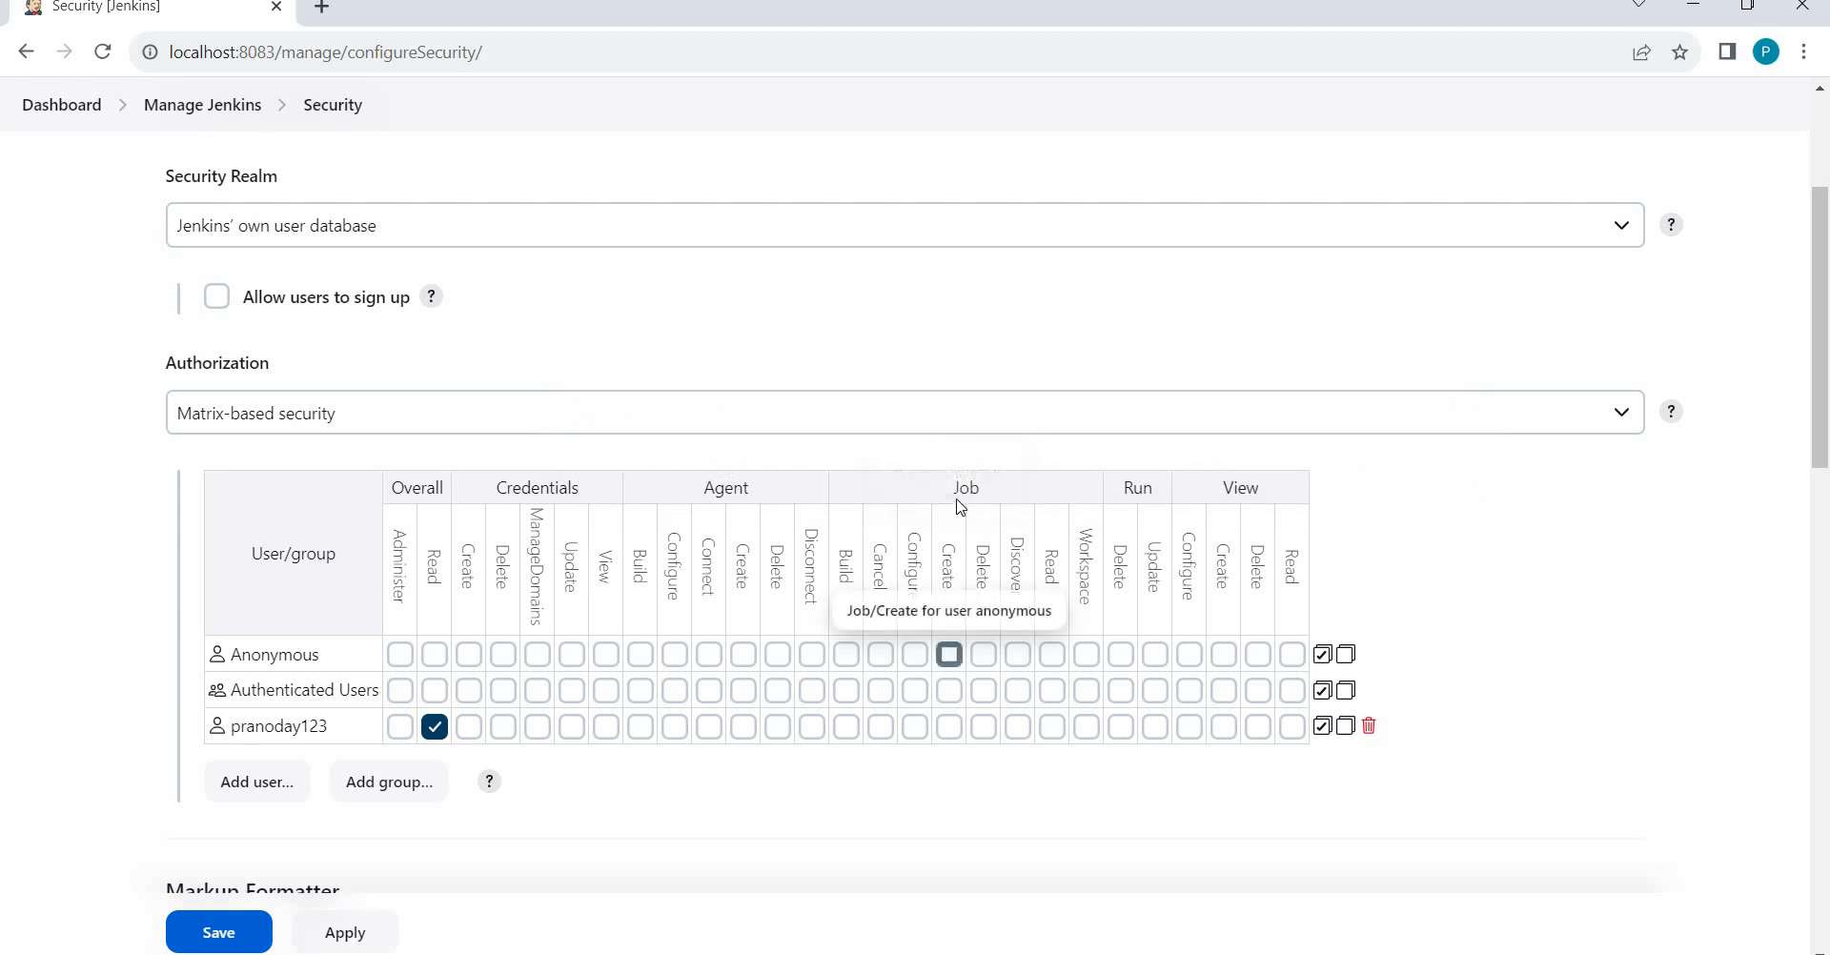
{"action": "left_click", "coordinate": [1052, 726]}
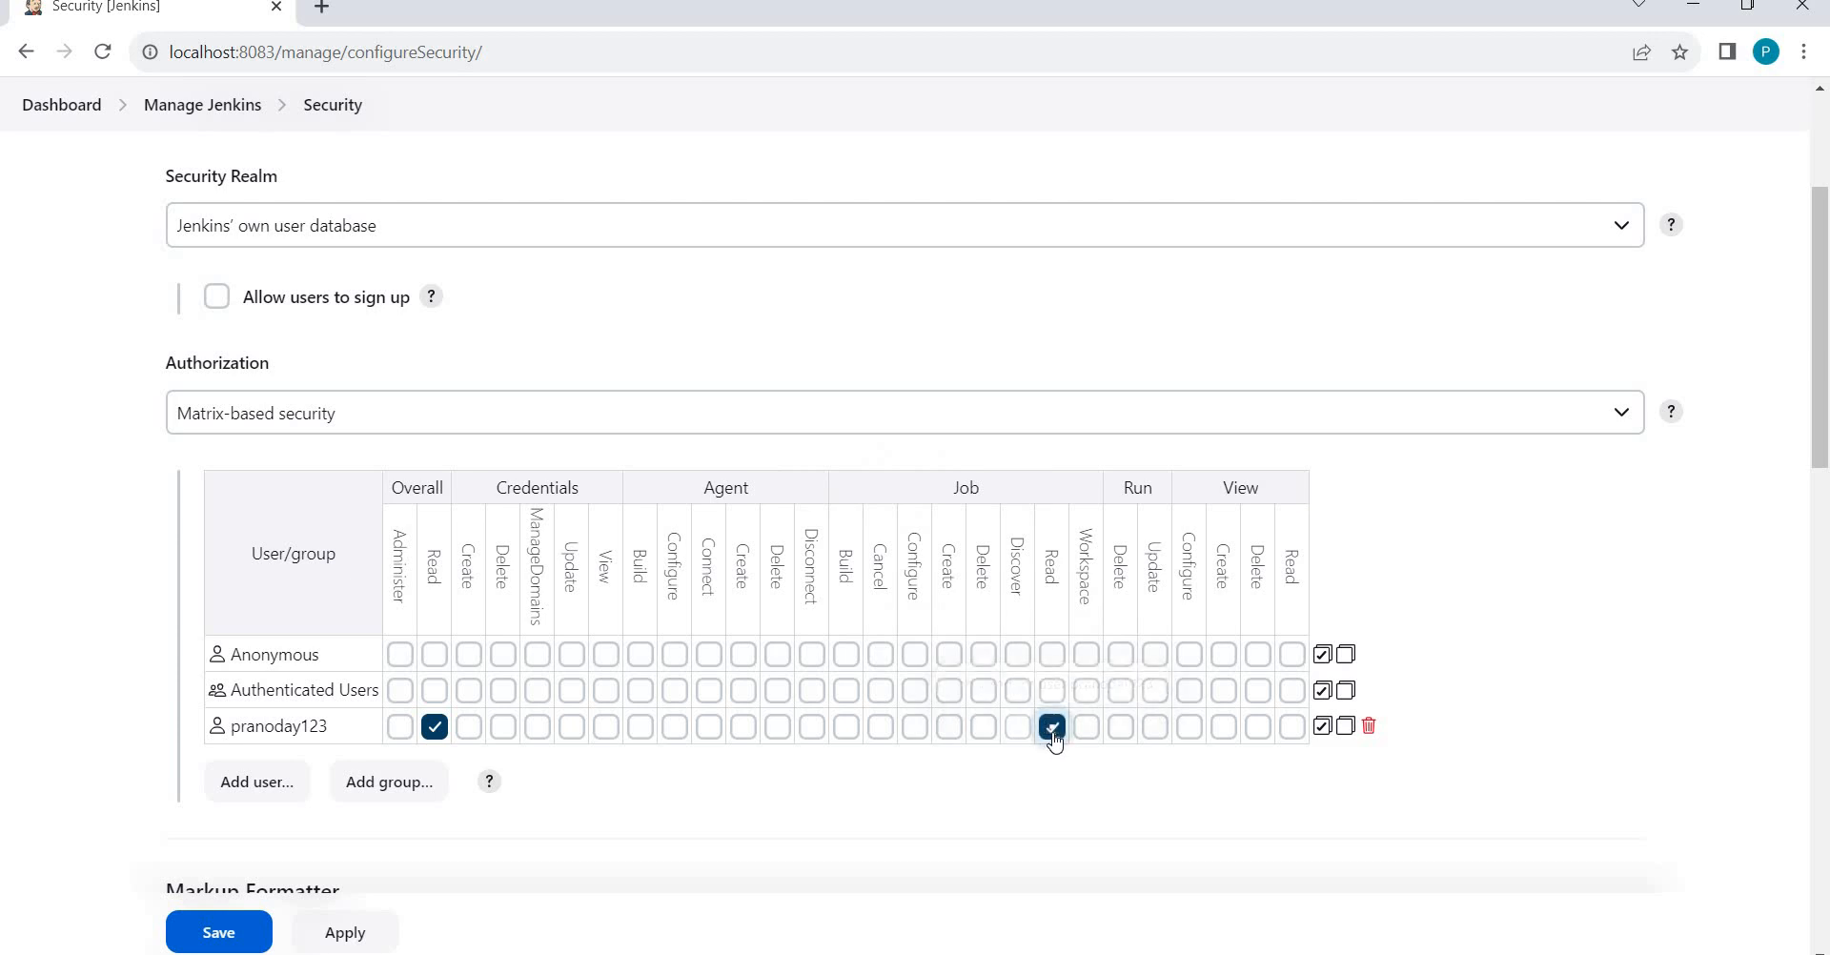
{"action": "left_click", "coordinate": [1291, 728]}
Save the Security page so the test user's Overall, Job and View Read permissions apply.
{"action": "left_click", "coordinate": [233, 931]}
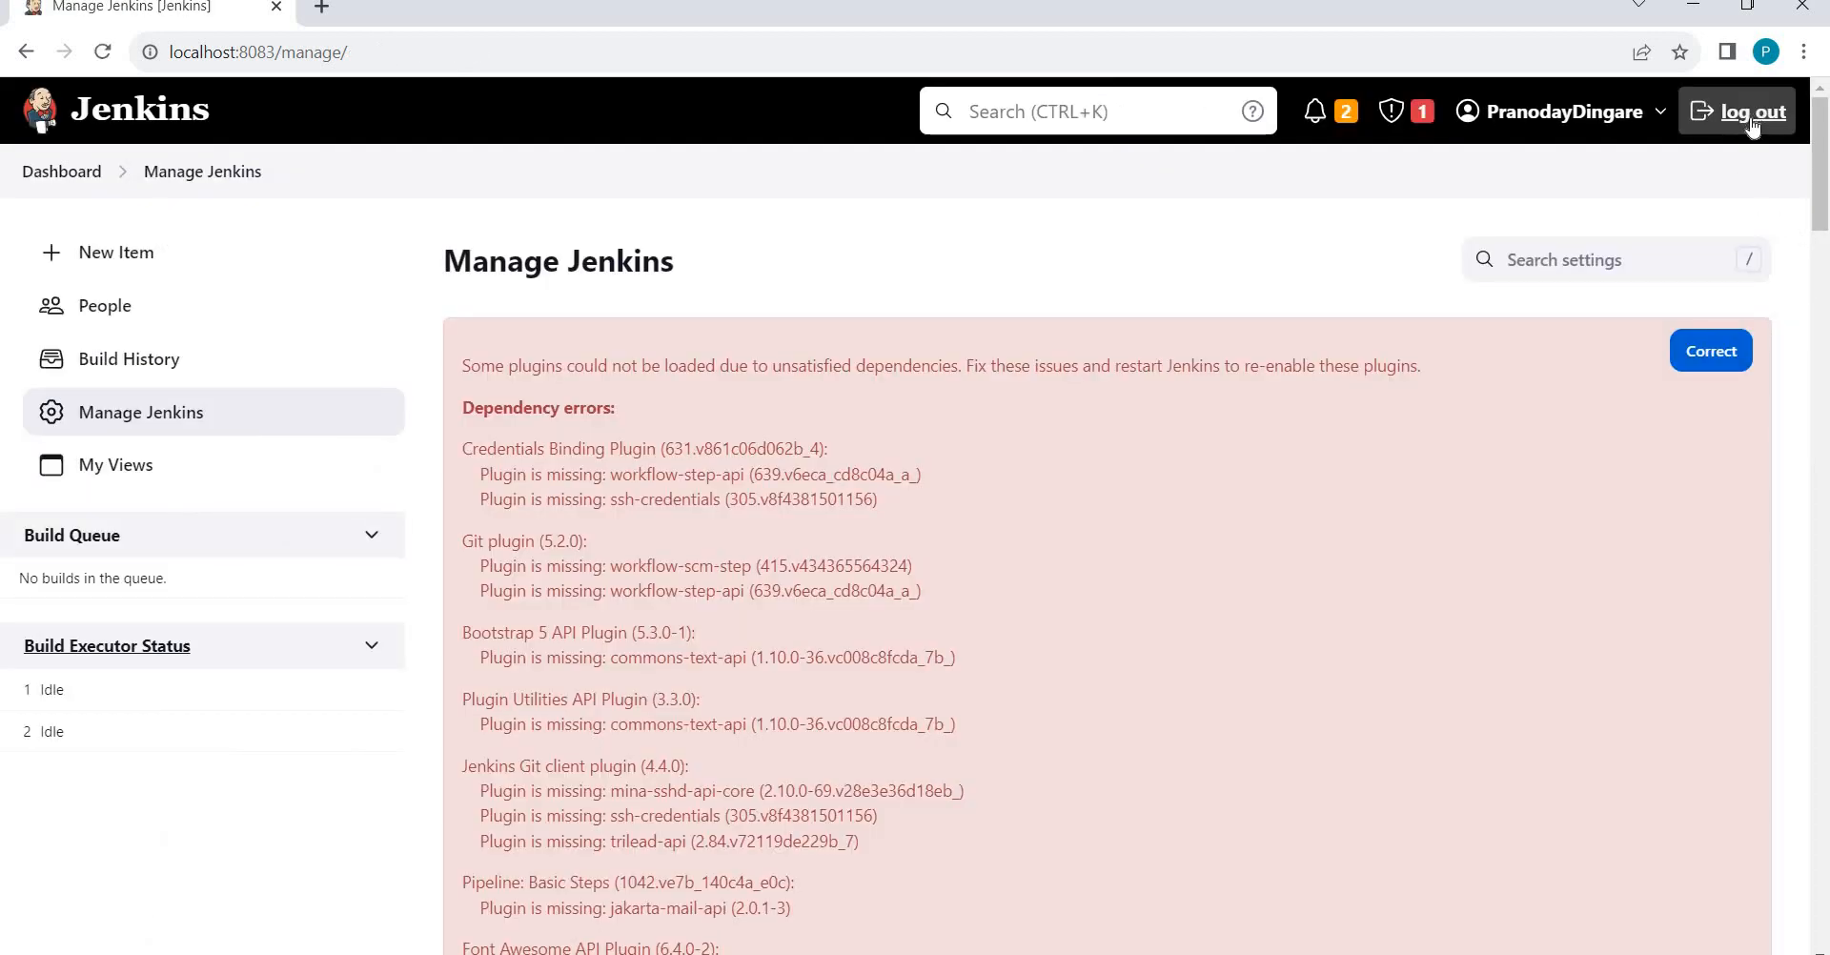
Log out as admin, sign in as the limited test user, view its dashboard, then log out.
{"action": "left_click", "coordinate": [1753, 124]}
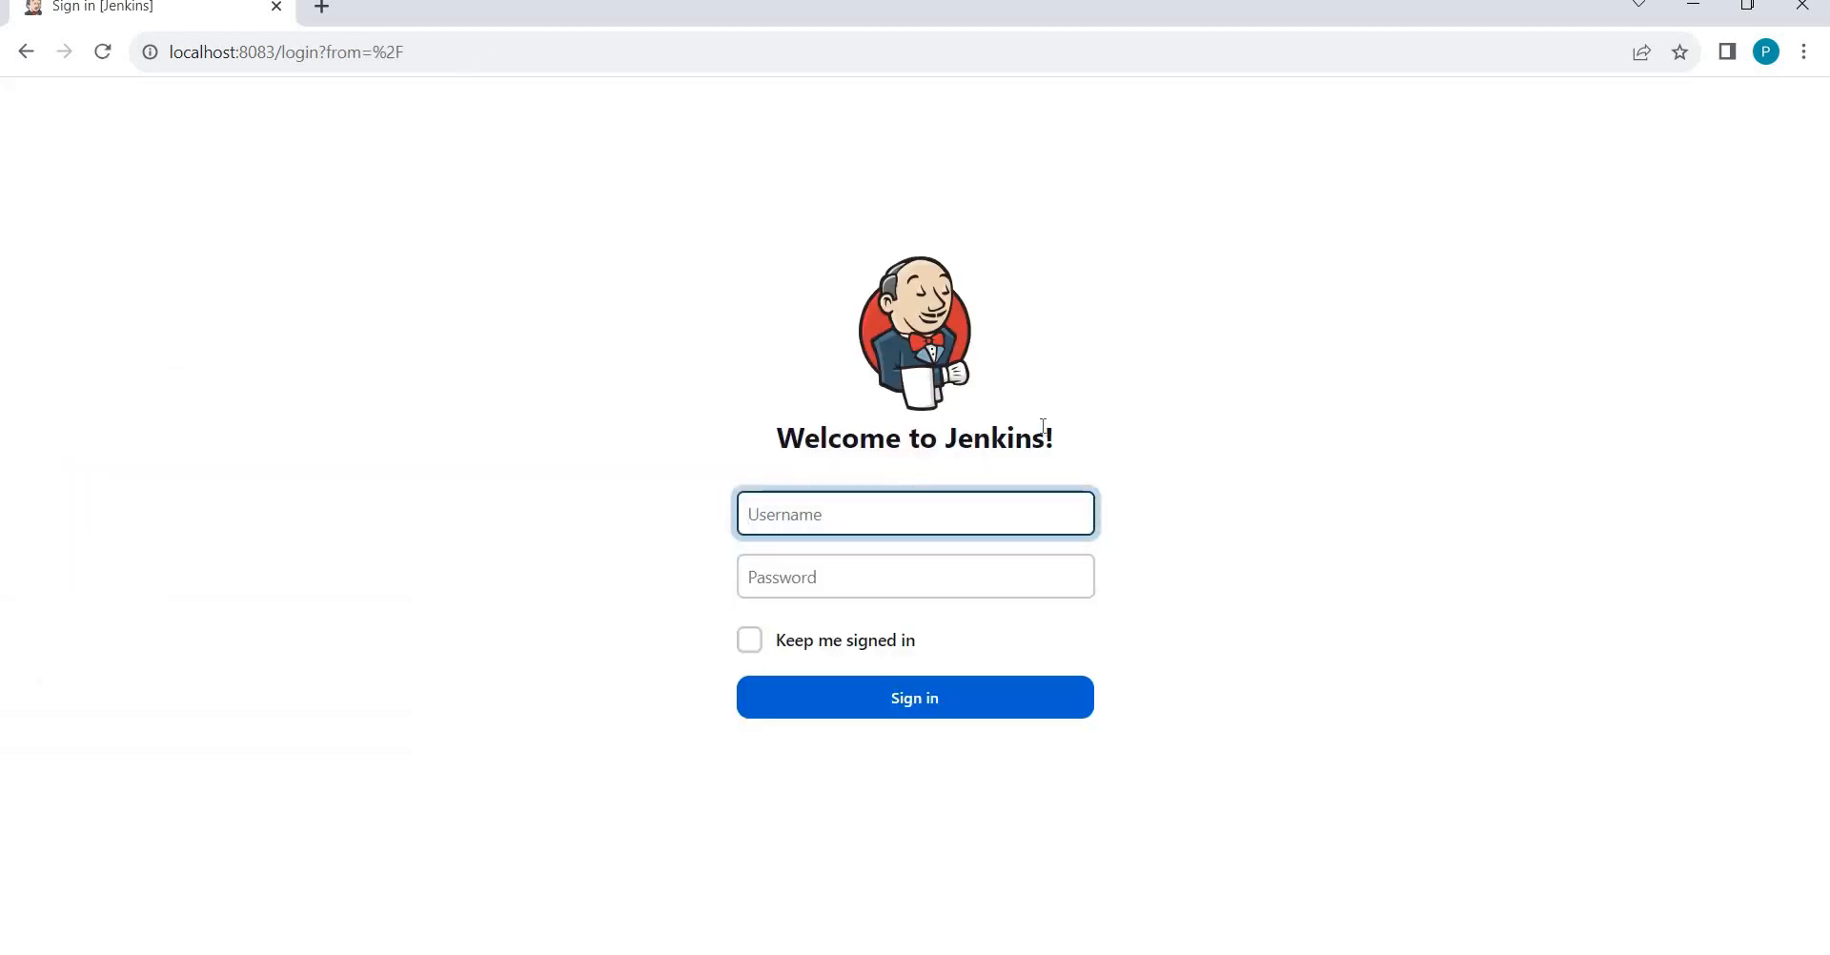
{"action": "key", "text": "Tab"}
{"action": "type", "text": "pr"}
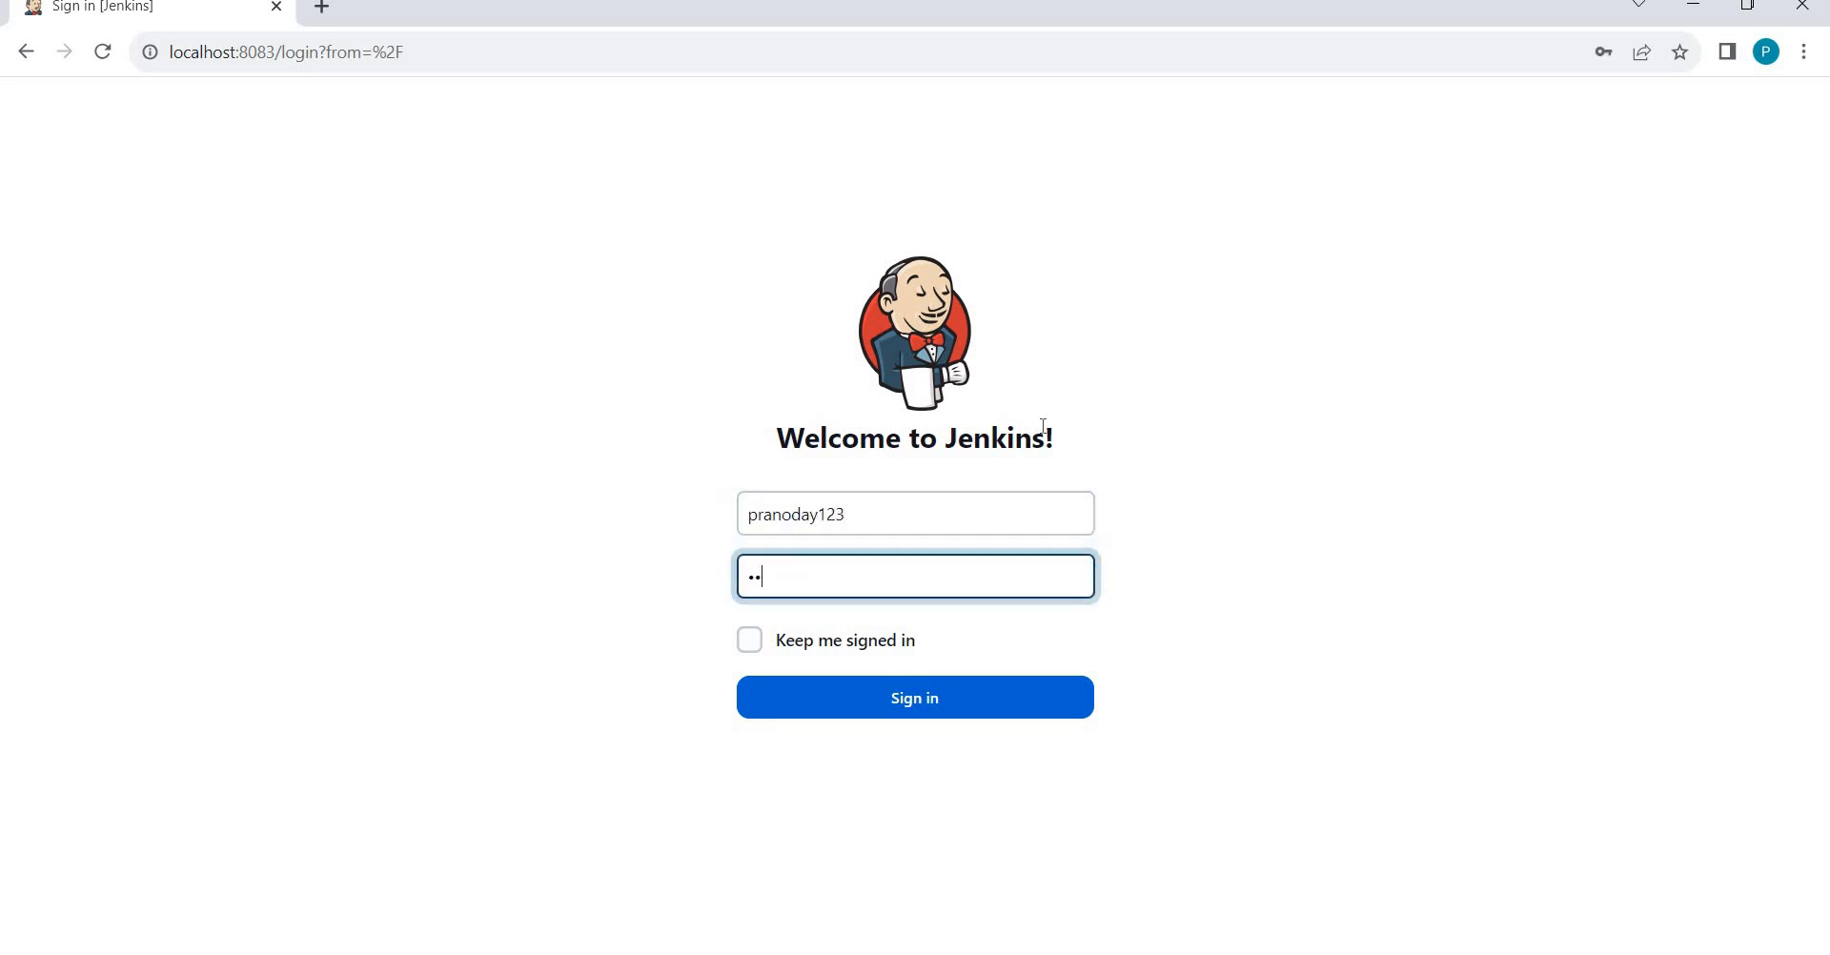
{"action": "left_click", "coordinate": [982, 713]}
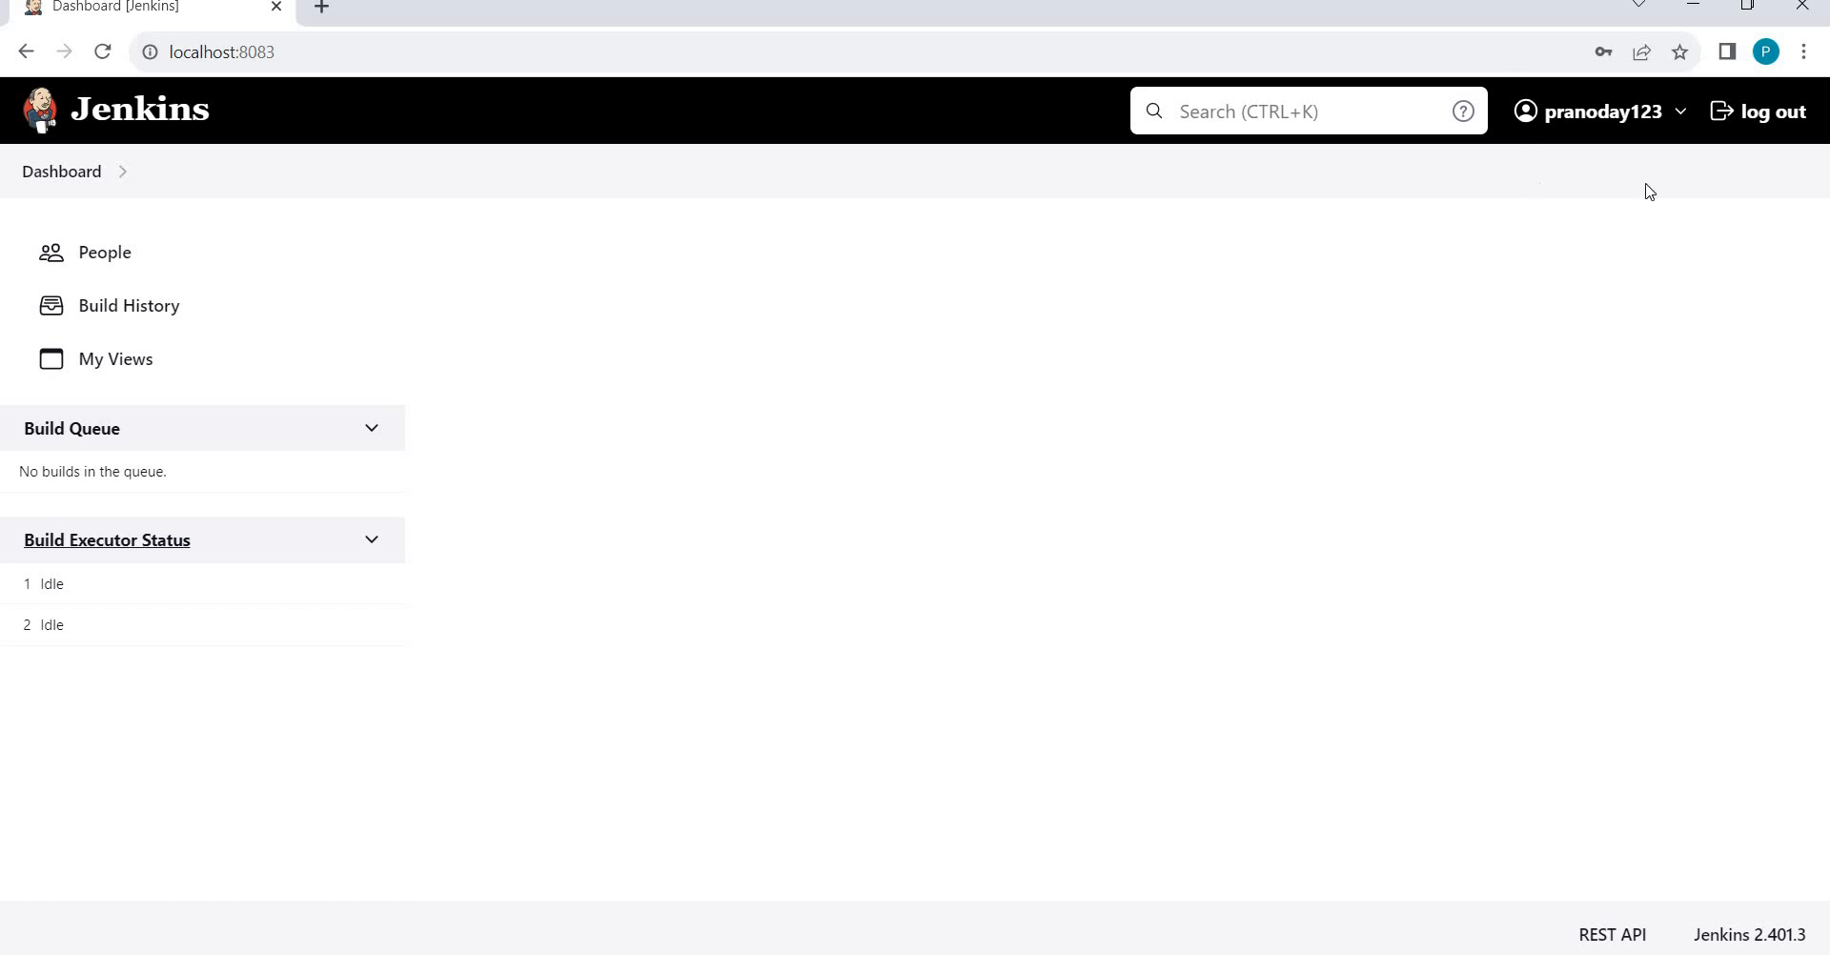
{"action": "left_click", "coordinate": [1779, 115]}
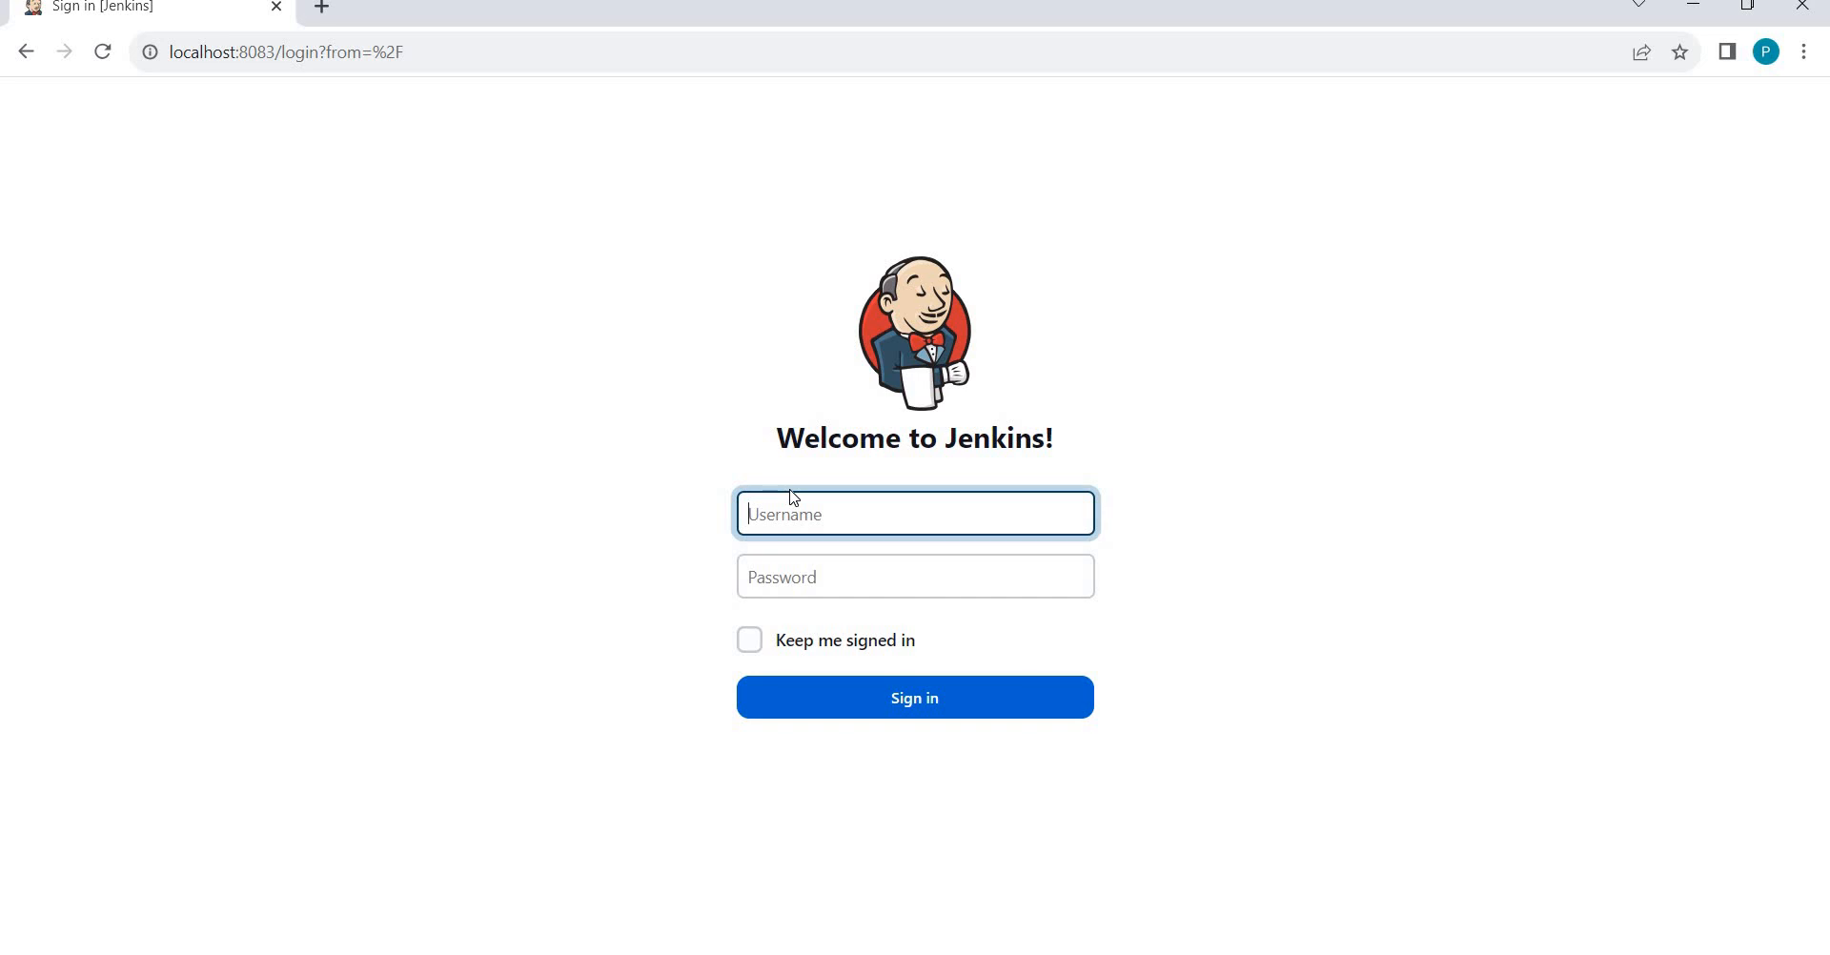
Sign in as admin, retyping the username and password after the first attempt is rejected.
{"action": "type", "text": "pranodayd"}
{"action": "key", "text": "Tab"}
{"action": "type", "text": "********"}
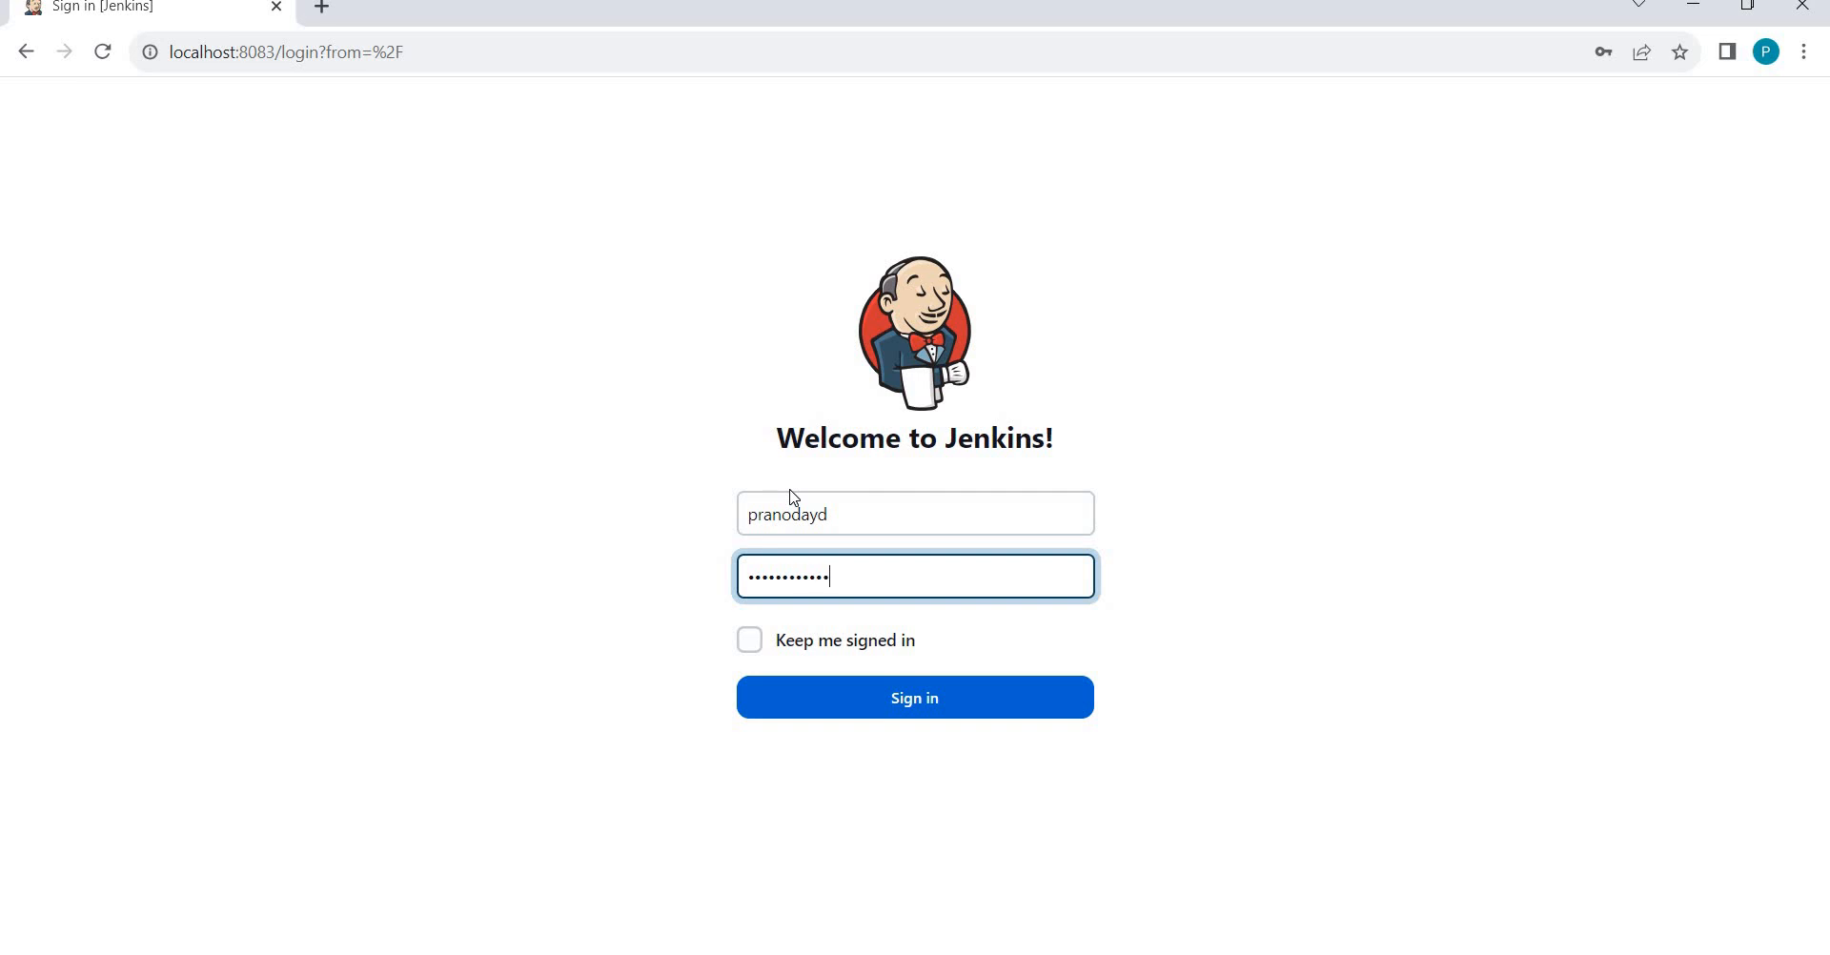
{"action": "key", "text": "Return"}
{"action": "type", "text": "Pranodayd"}
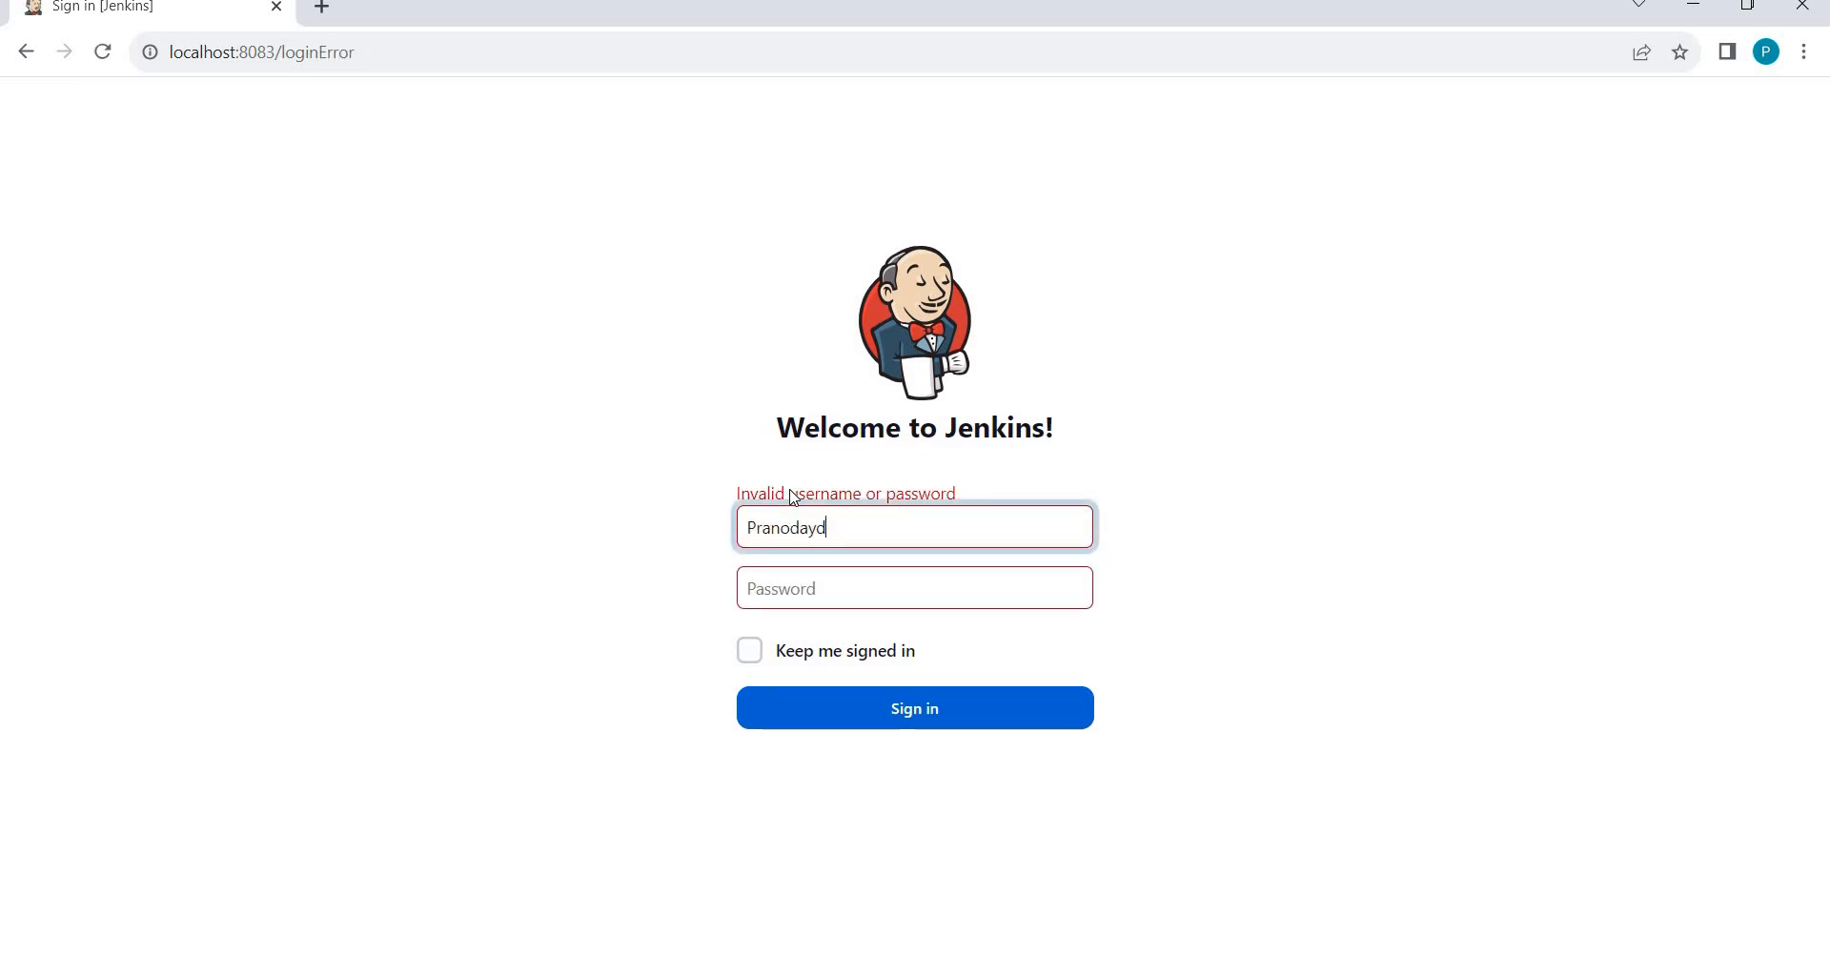
{"action": "key", "text": "Tab"}
{"action": "type", "text": "**"}
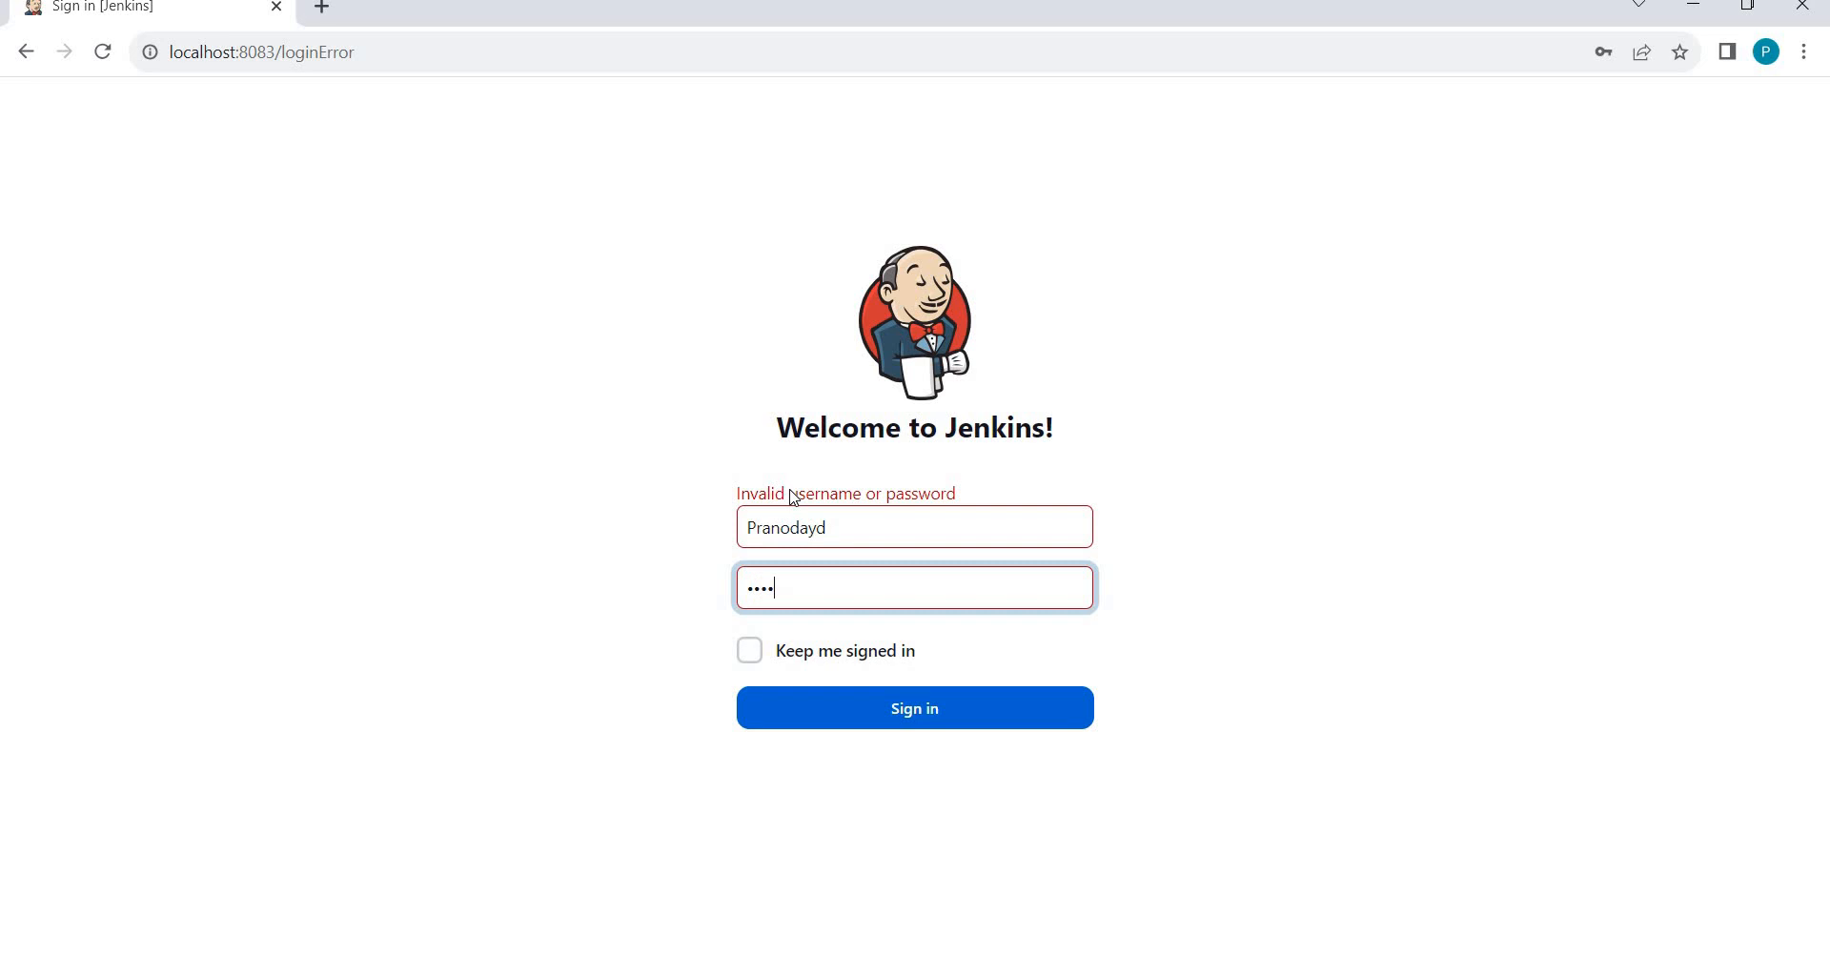
{"action": "key", "text": "BackSpace"}
{"action": "type", "text": "***********"}
{"action": "key", "text": "Return"}
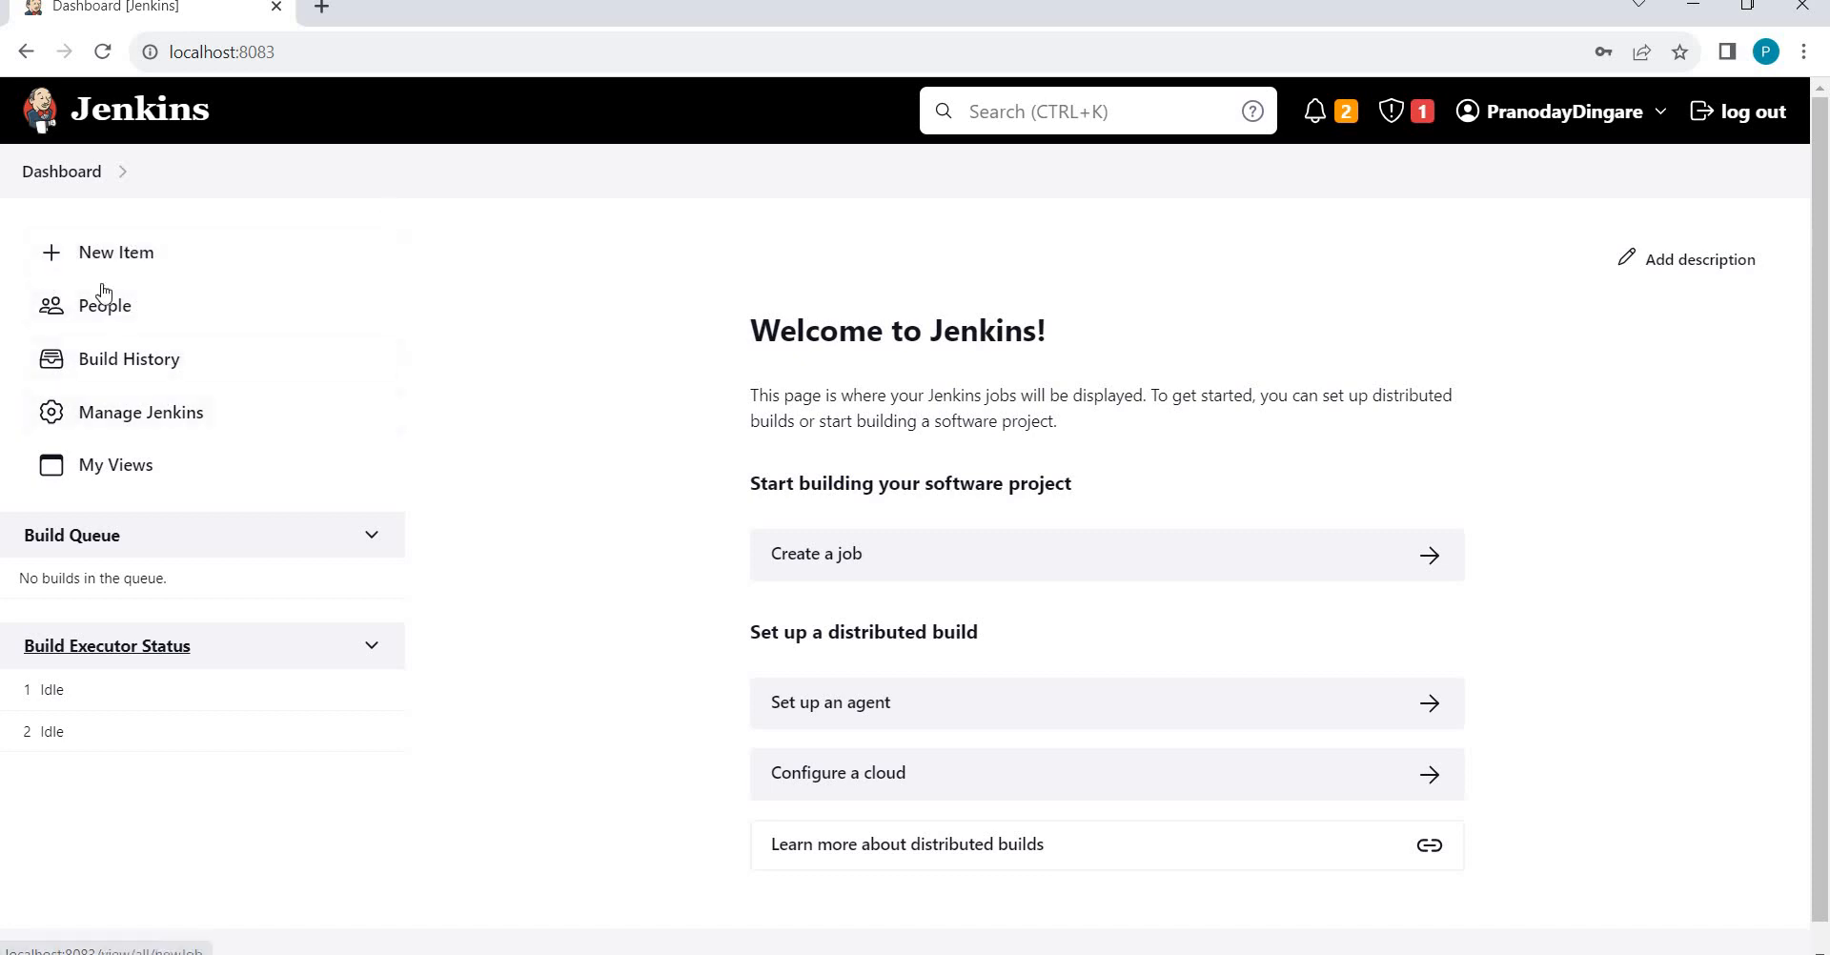
Create a new Freestyle project named MyJob.
{"action": "left_click", "coordinate": [146, 263]}
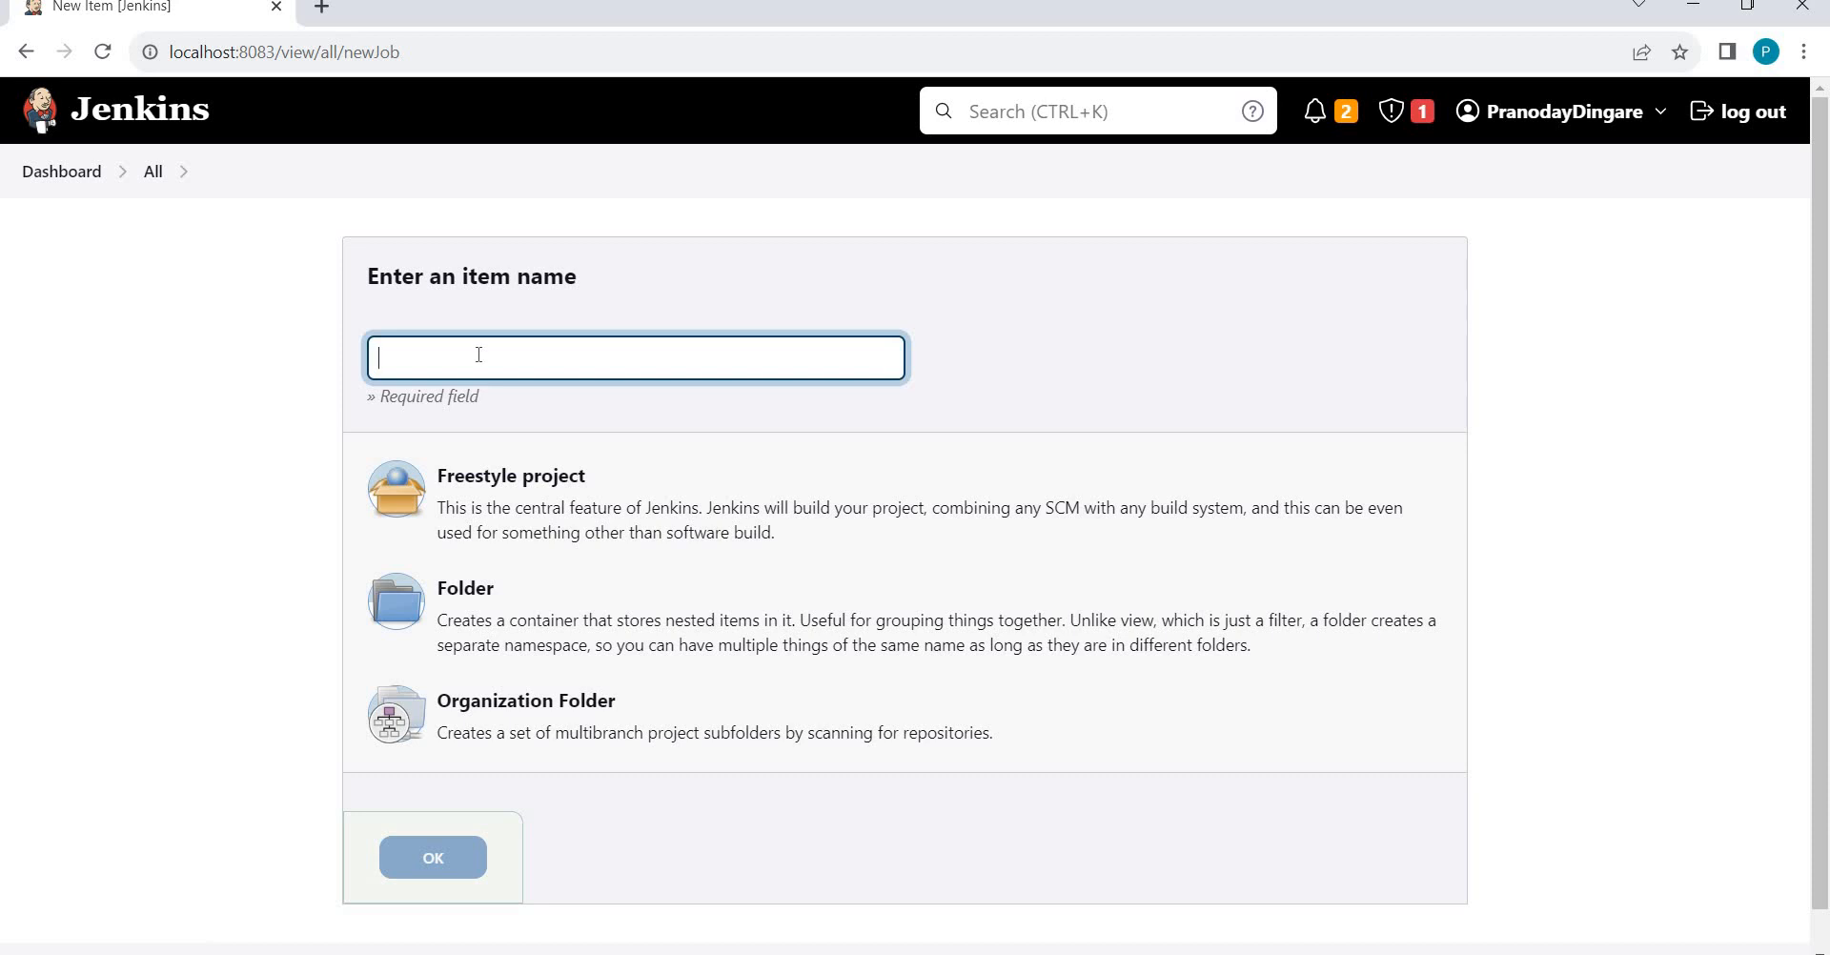
{"action": "type", "text": "MyJpob"}
{"action": "key", "text": "BackSpace"}
{"action": "key", "text": "BackSpace"}
{"action": "type", "text": "ob"}
{"action": "left_click", "coordinate": [504, 519]}
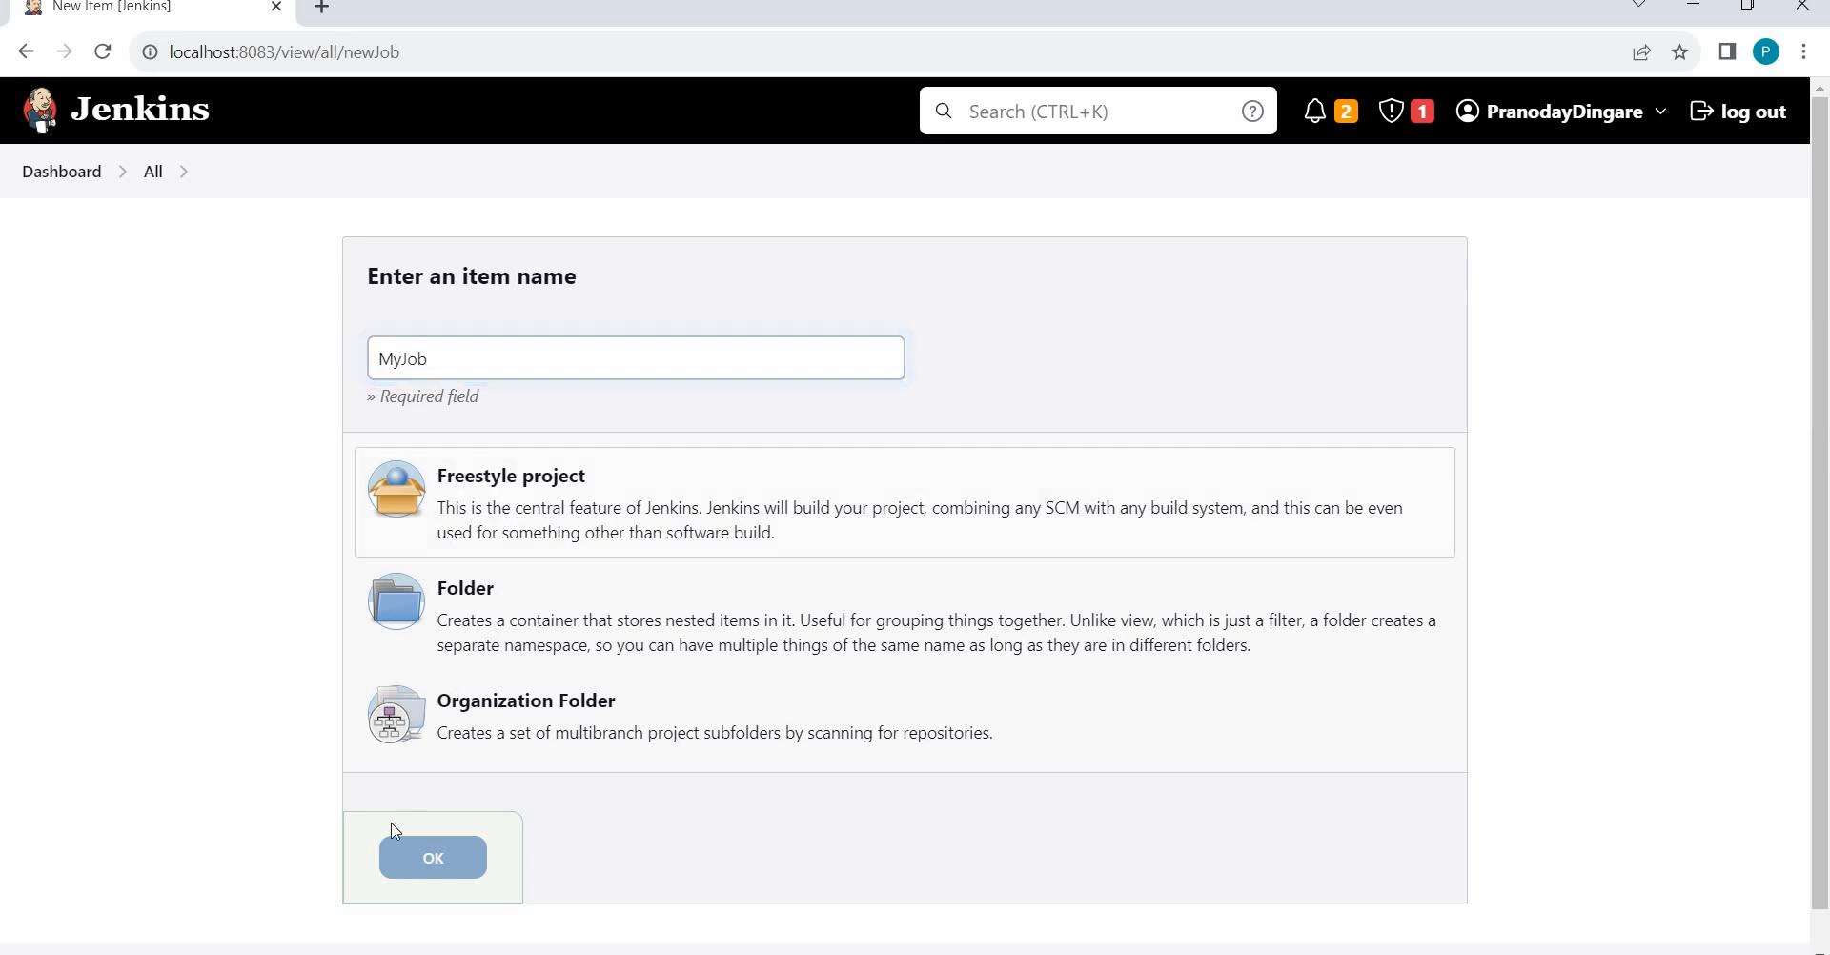
{"action": "left_click", "coordinate": [413, 855]}
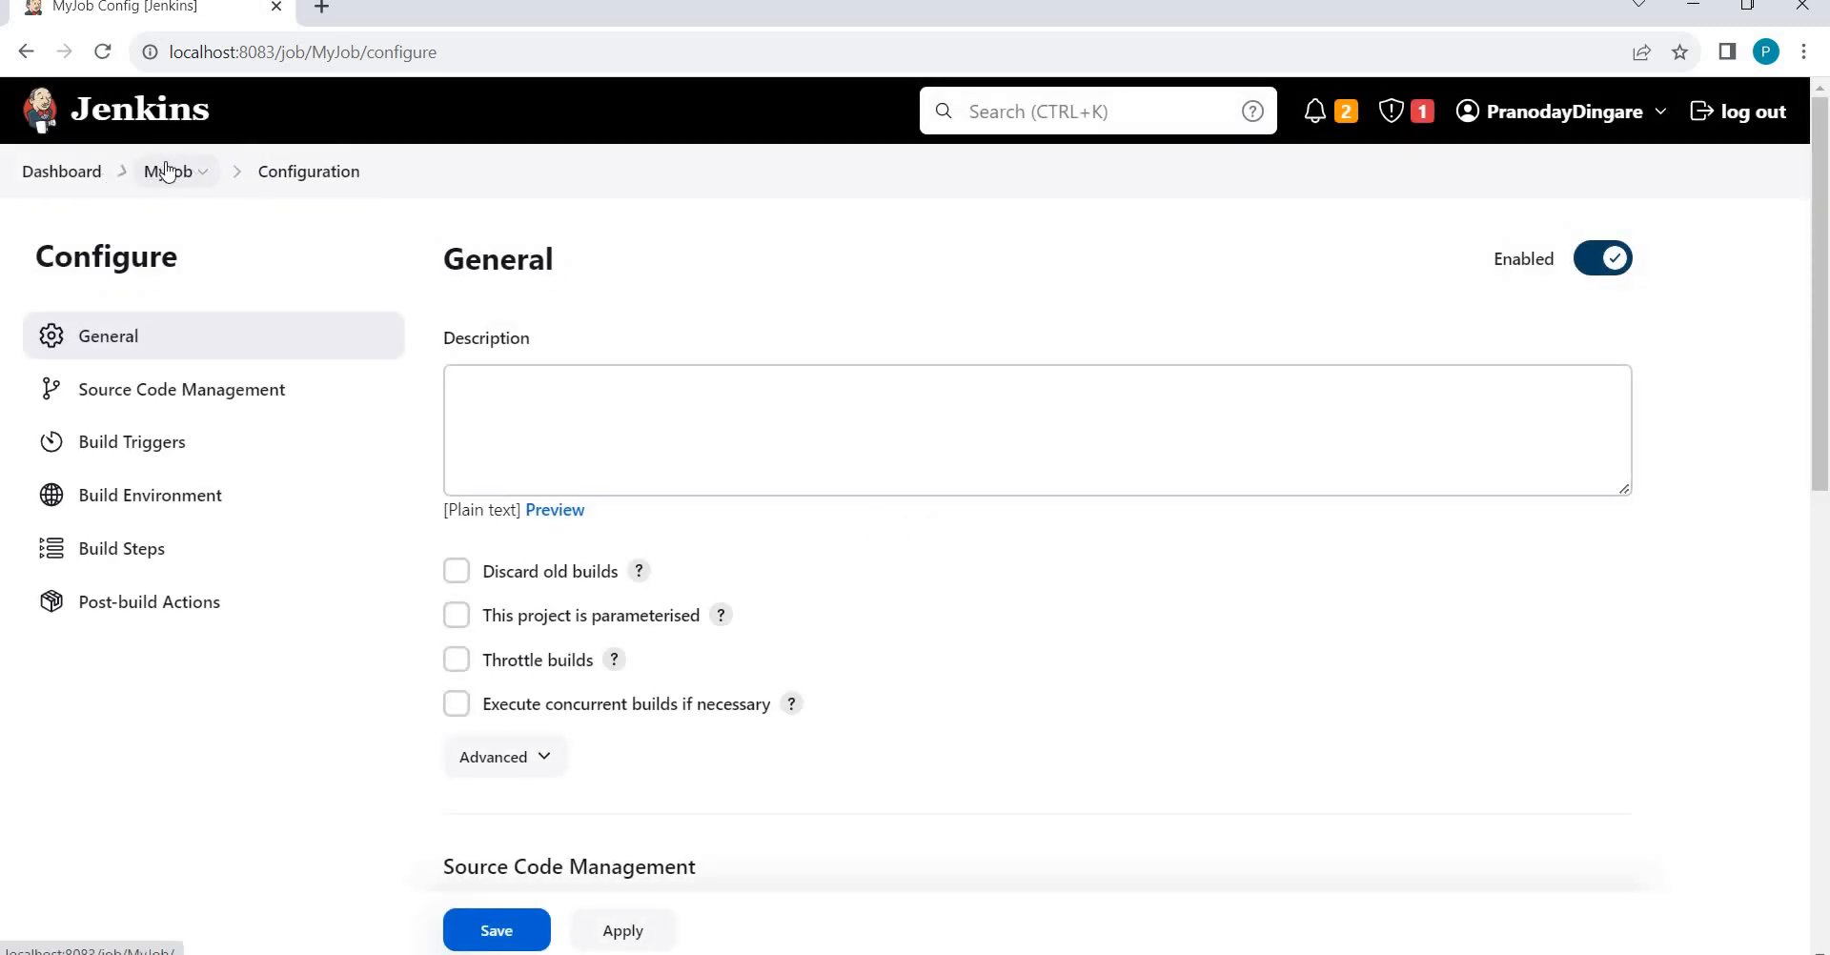
Look over MyJob's project page and configuration, then go back to the Dashboard.
{"action": "left_click", "coordinate": [69, 175]}
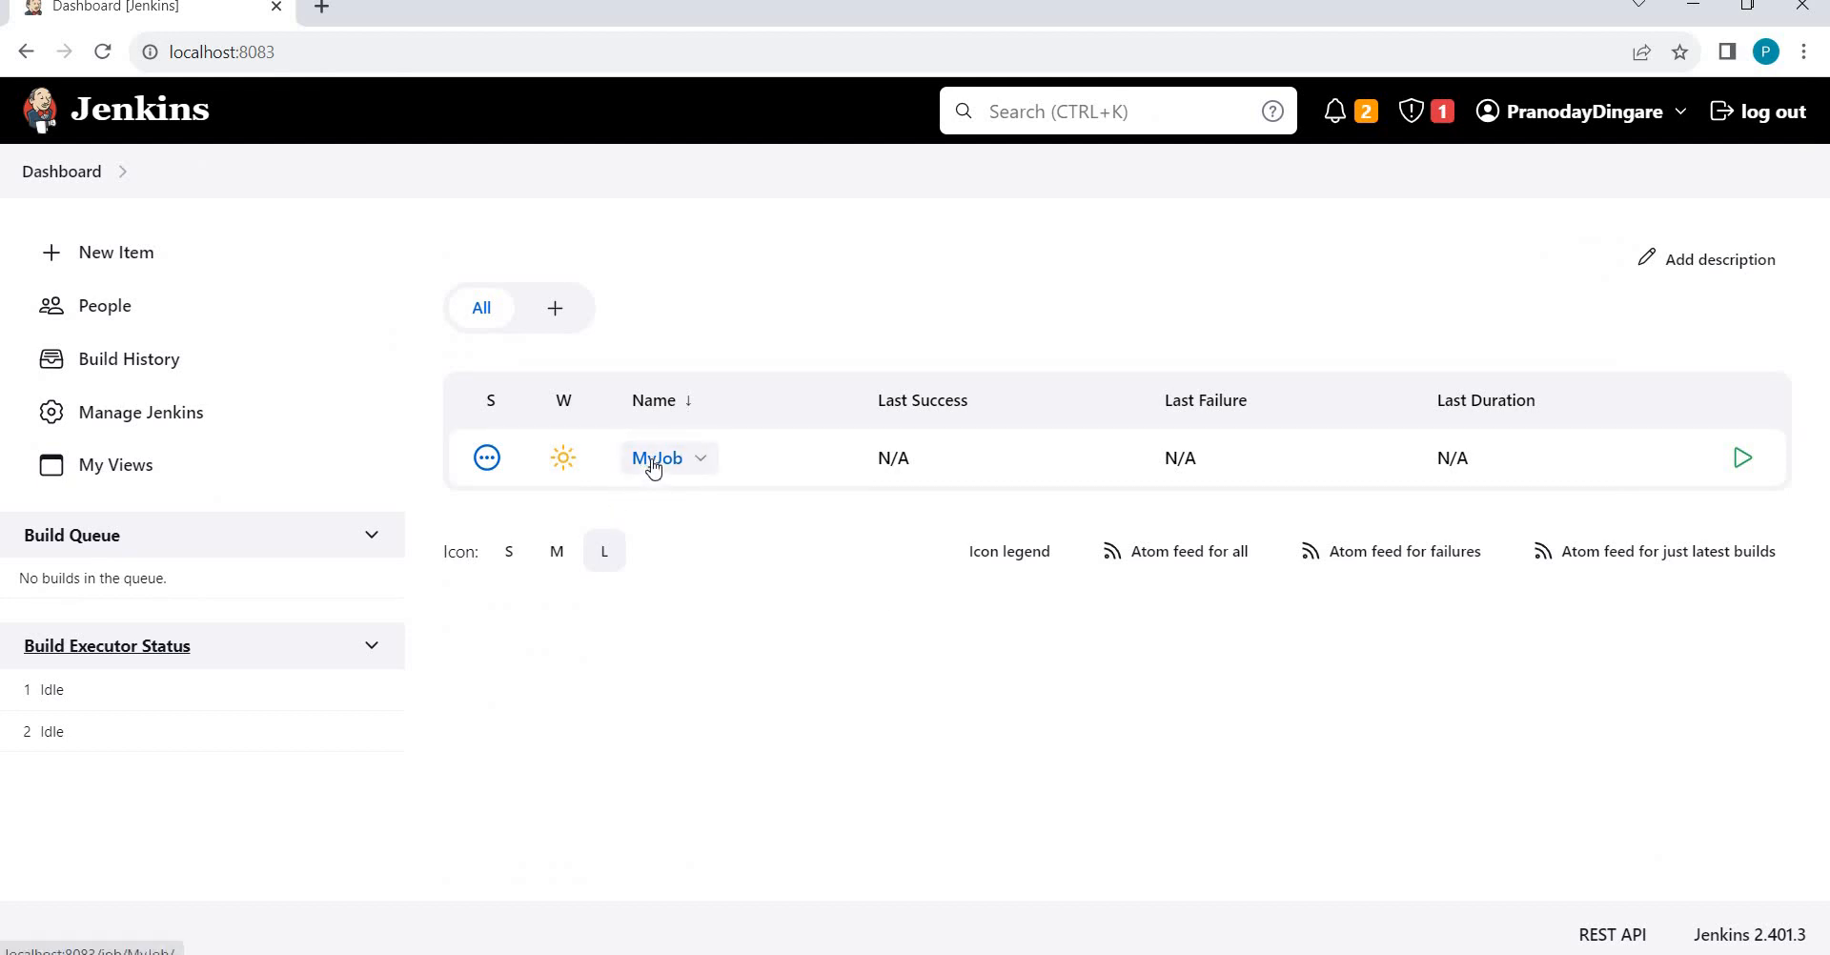
{"action": "left_click", "coordinate": [653, 462]}
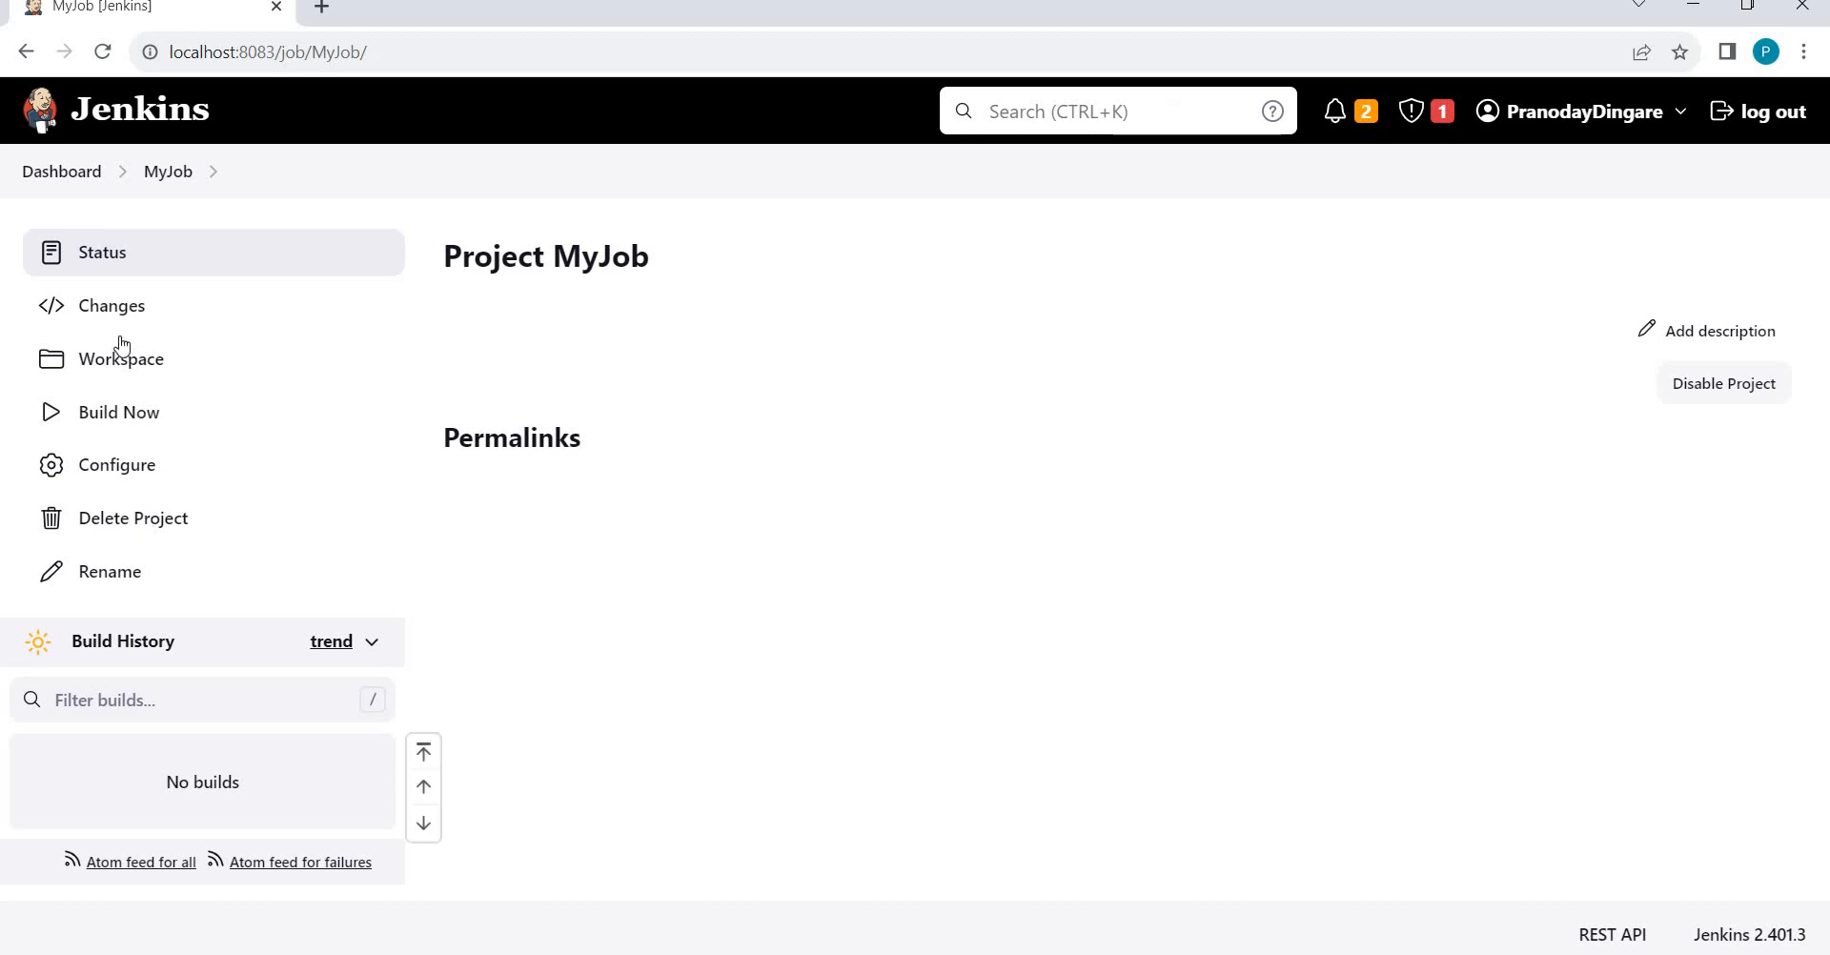
{"action": "left_click", "coordinate": [113, 478]}
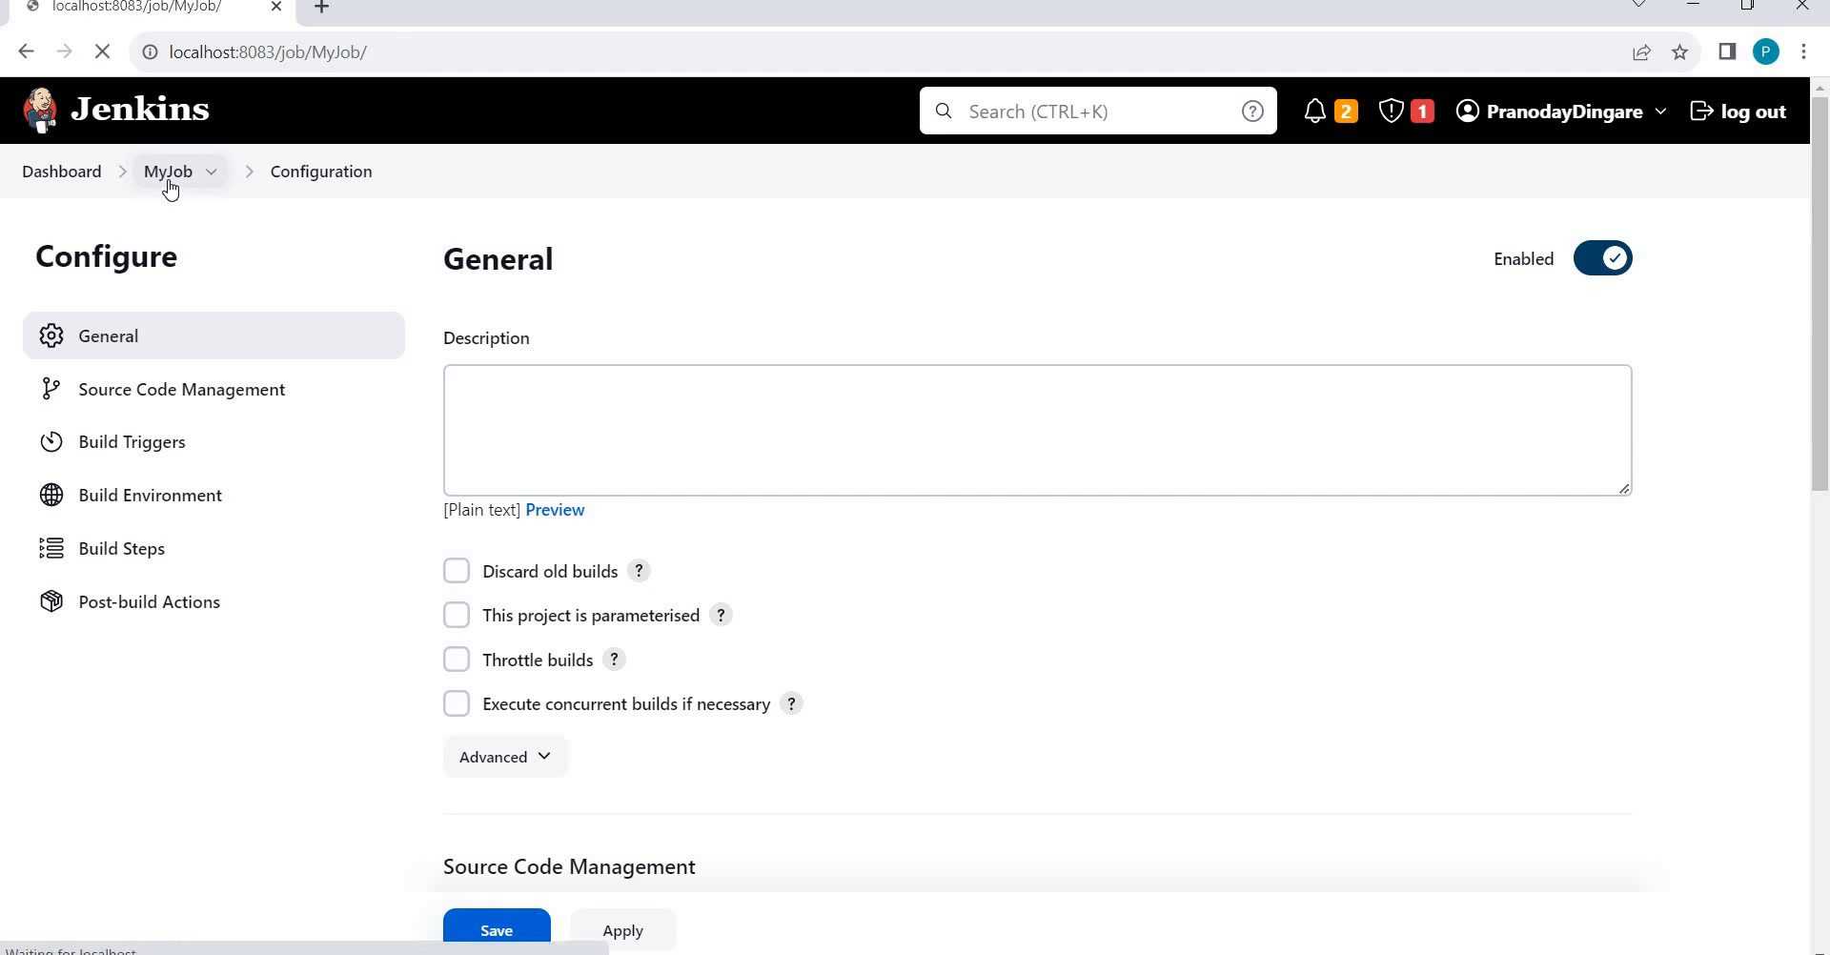
{"action": "left_click", "coordinate": [168, 185]}
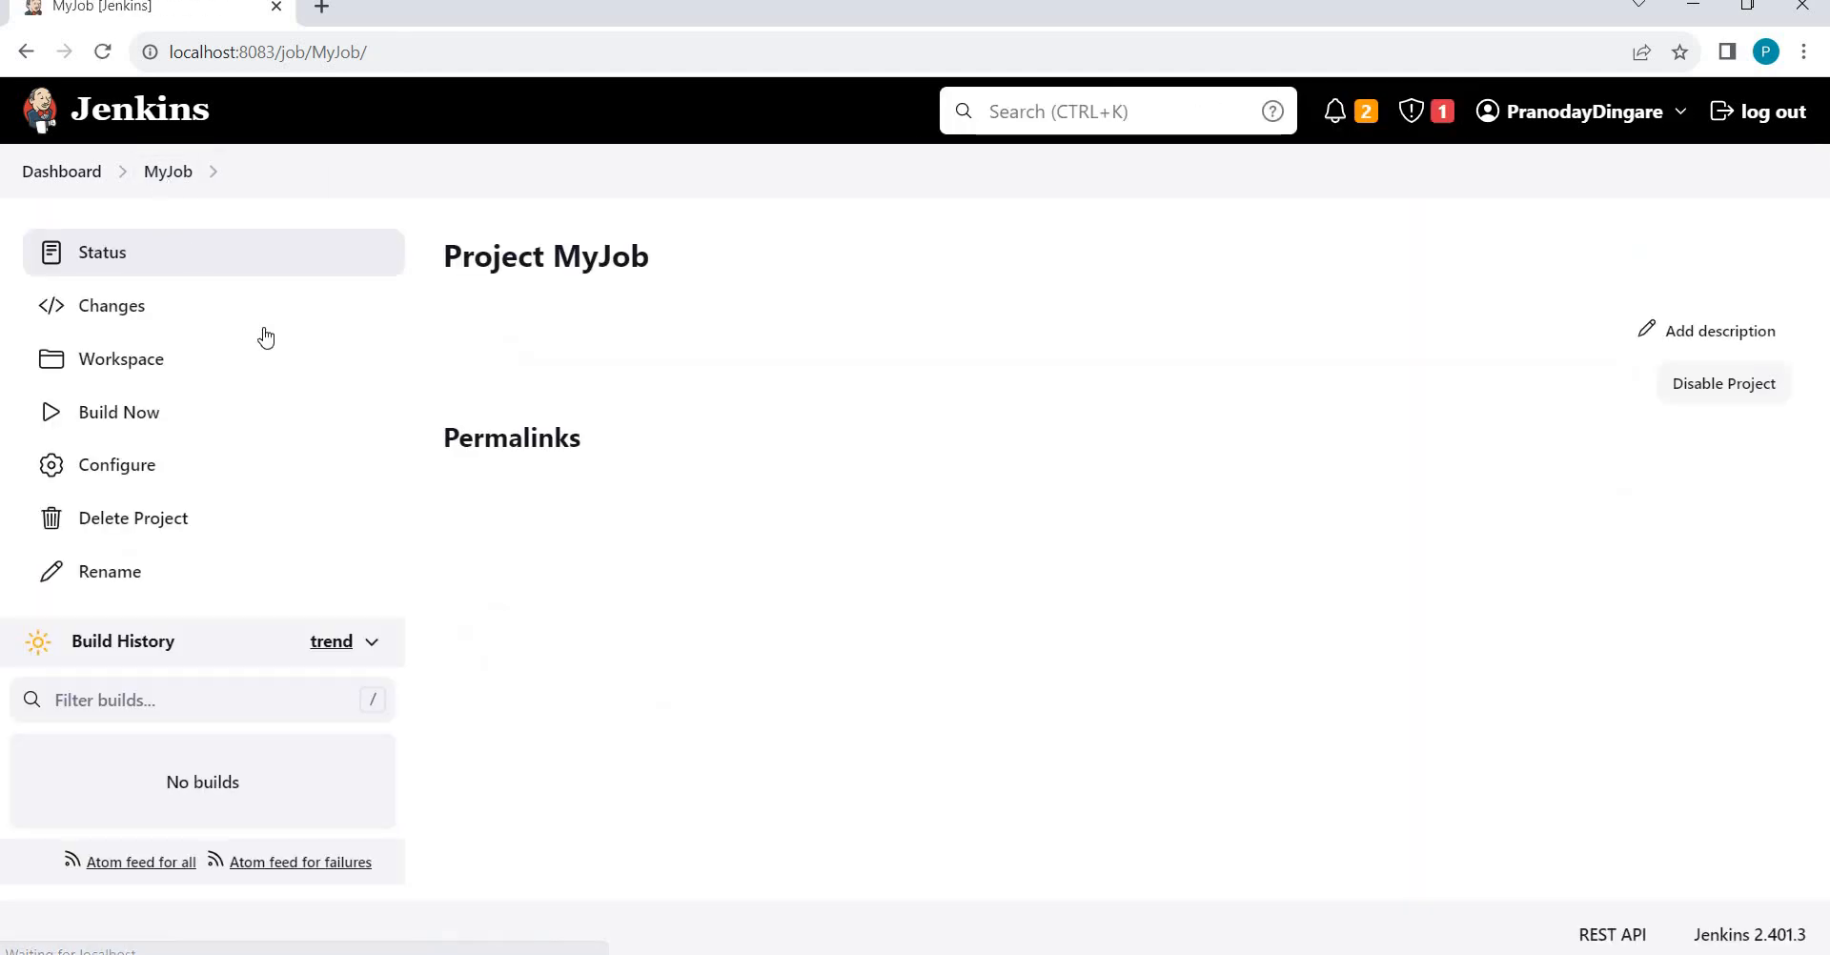
{"action": "left_click", "coordinate": [71, 172]}
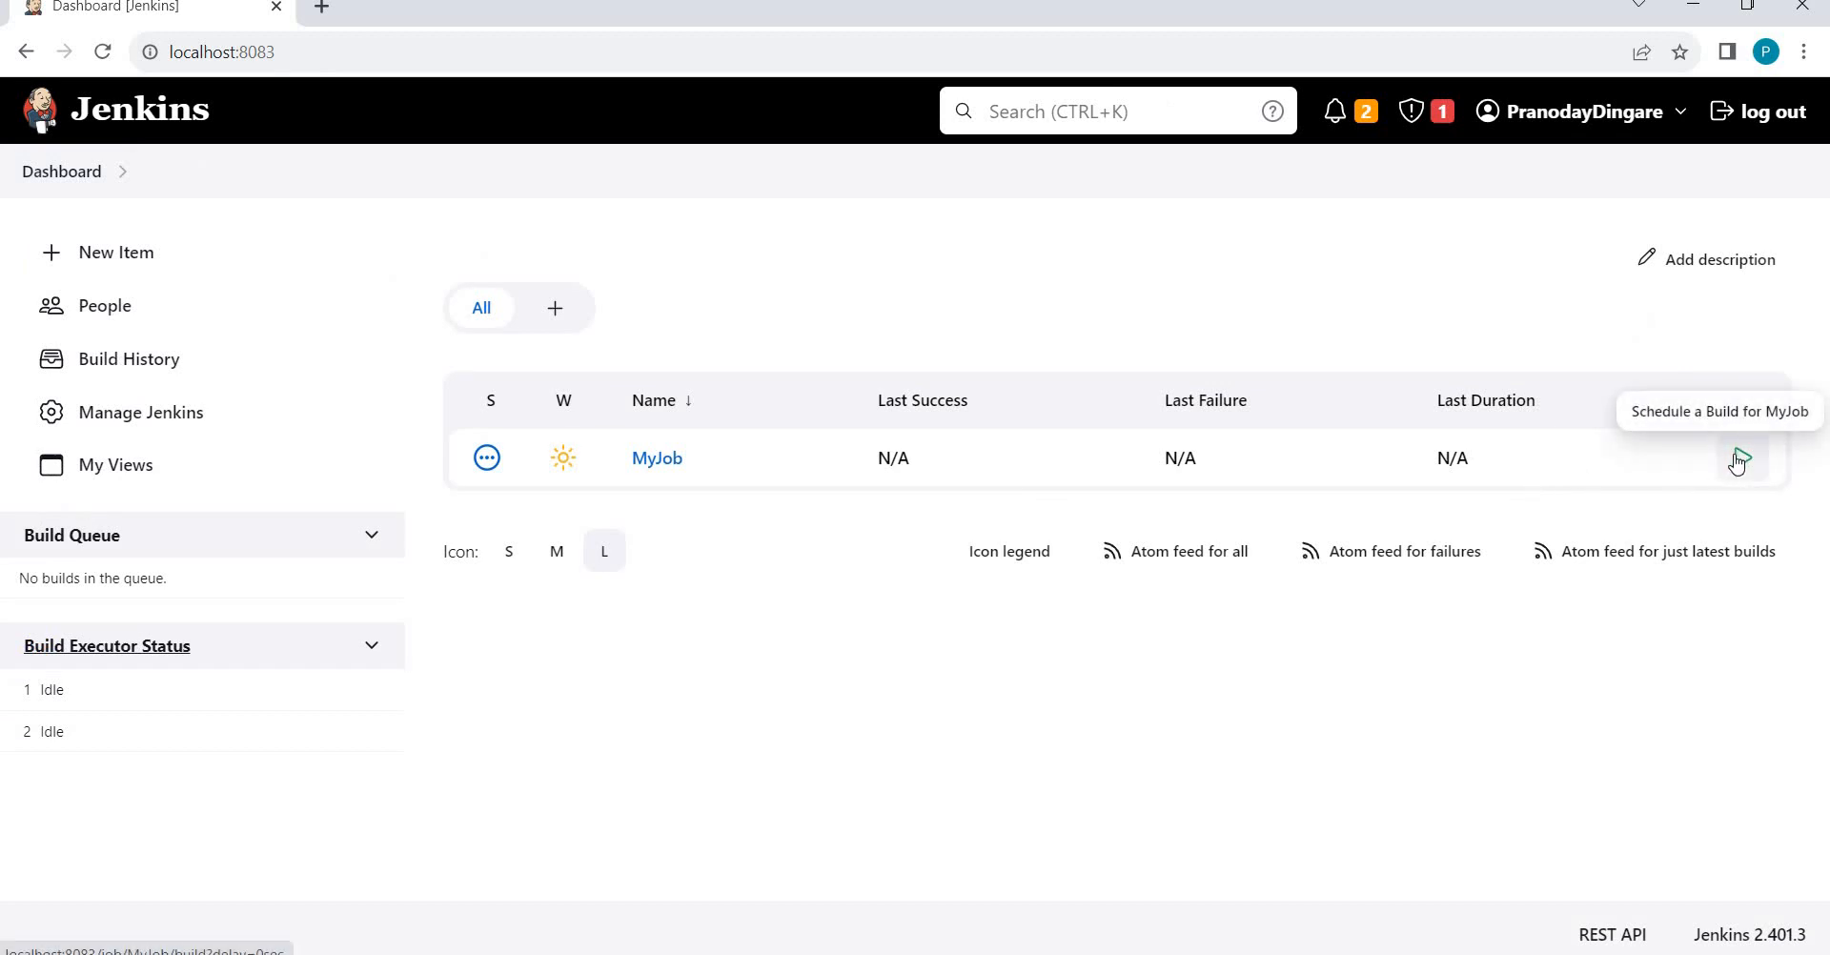
Sign out the admin and sign in with the limited user's username and password.
{"action": "left_click", "coordinate": [1758, 118]}
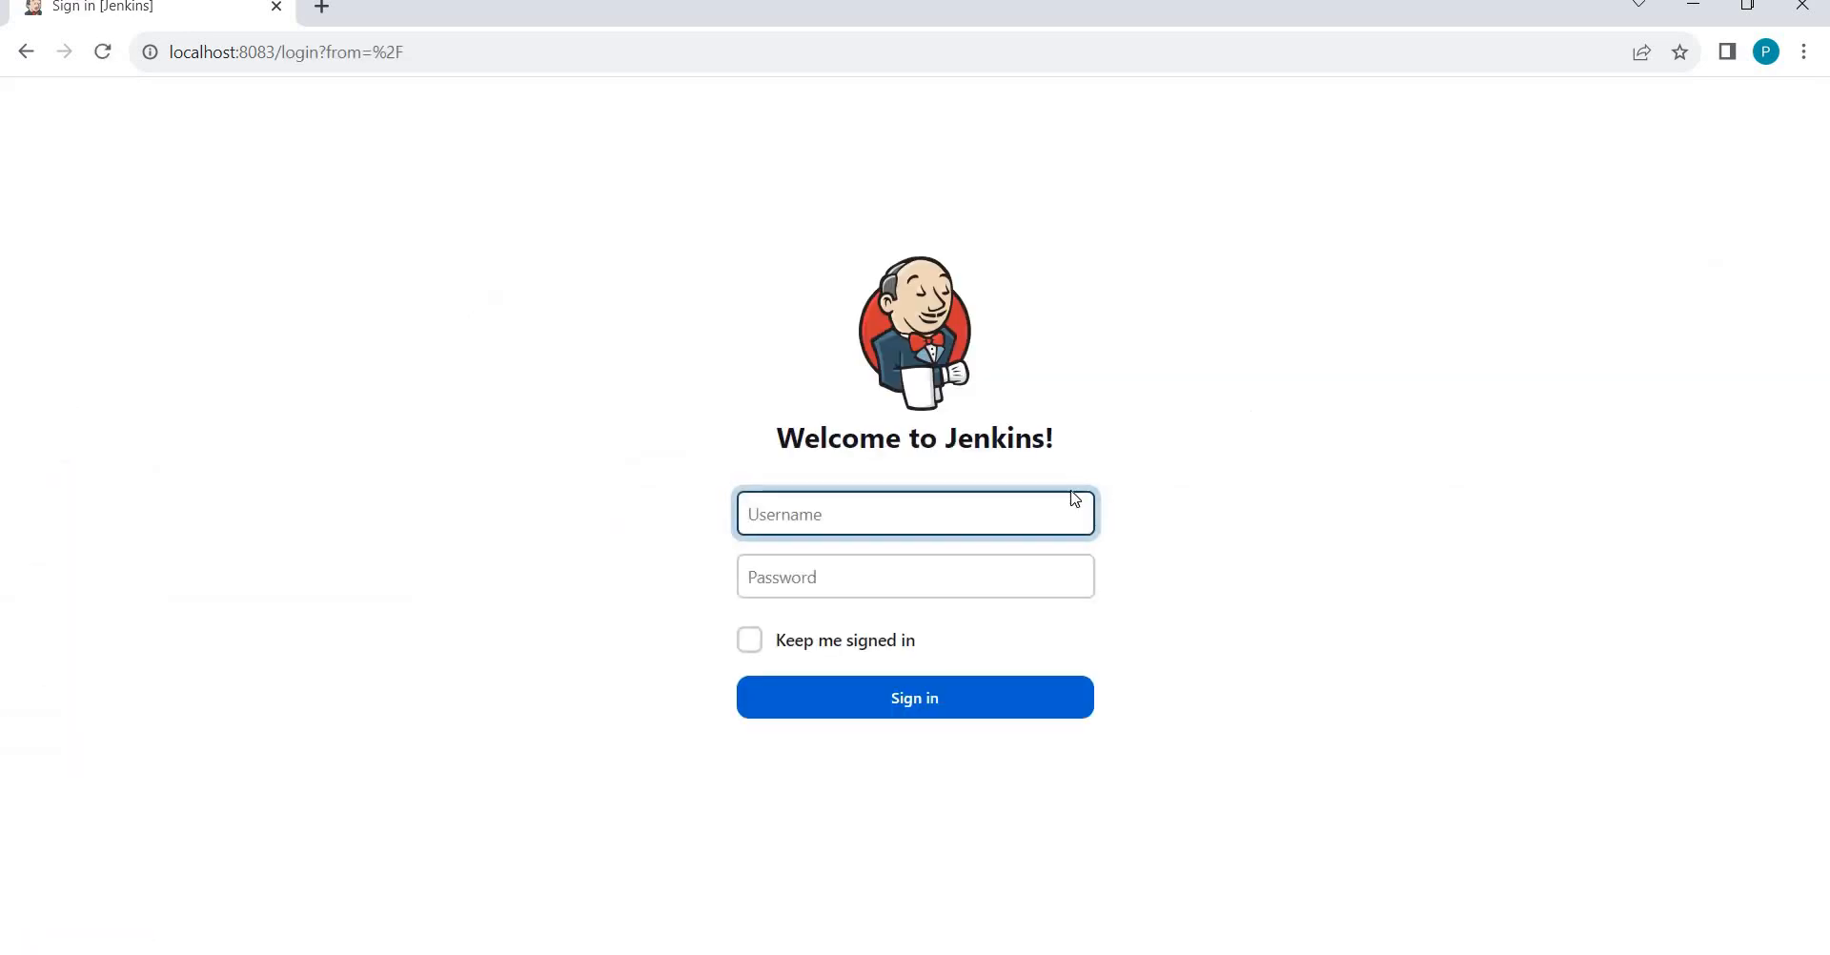
{"action": "key", "text": "Tab"}
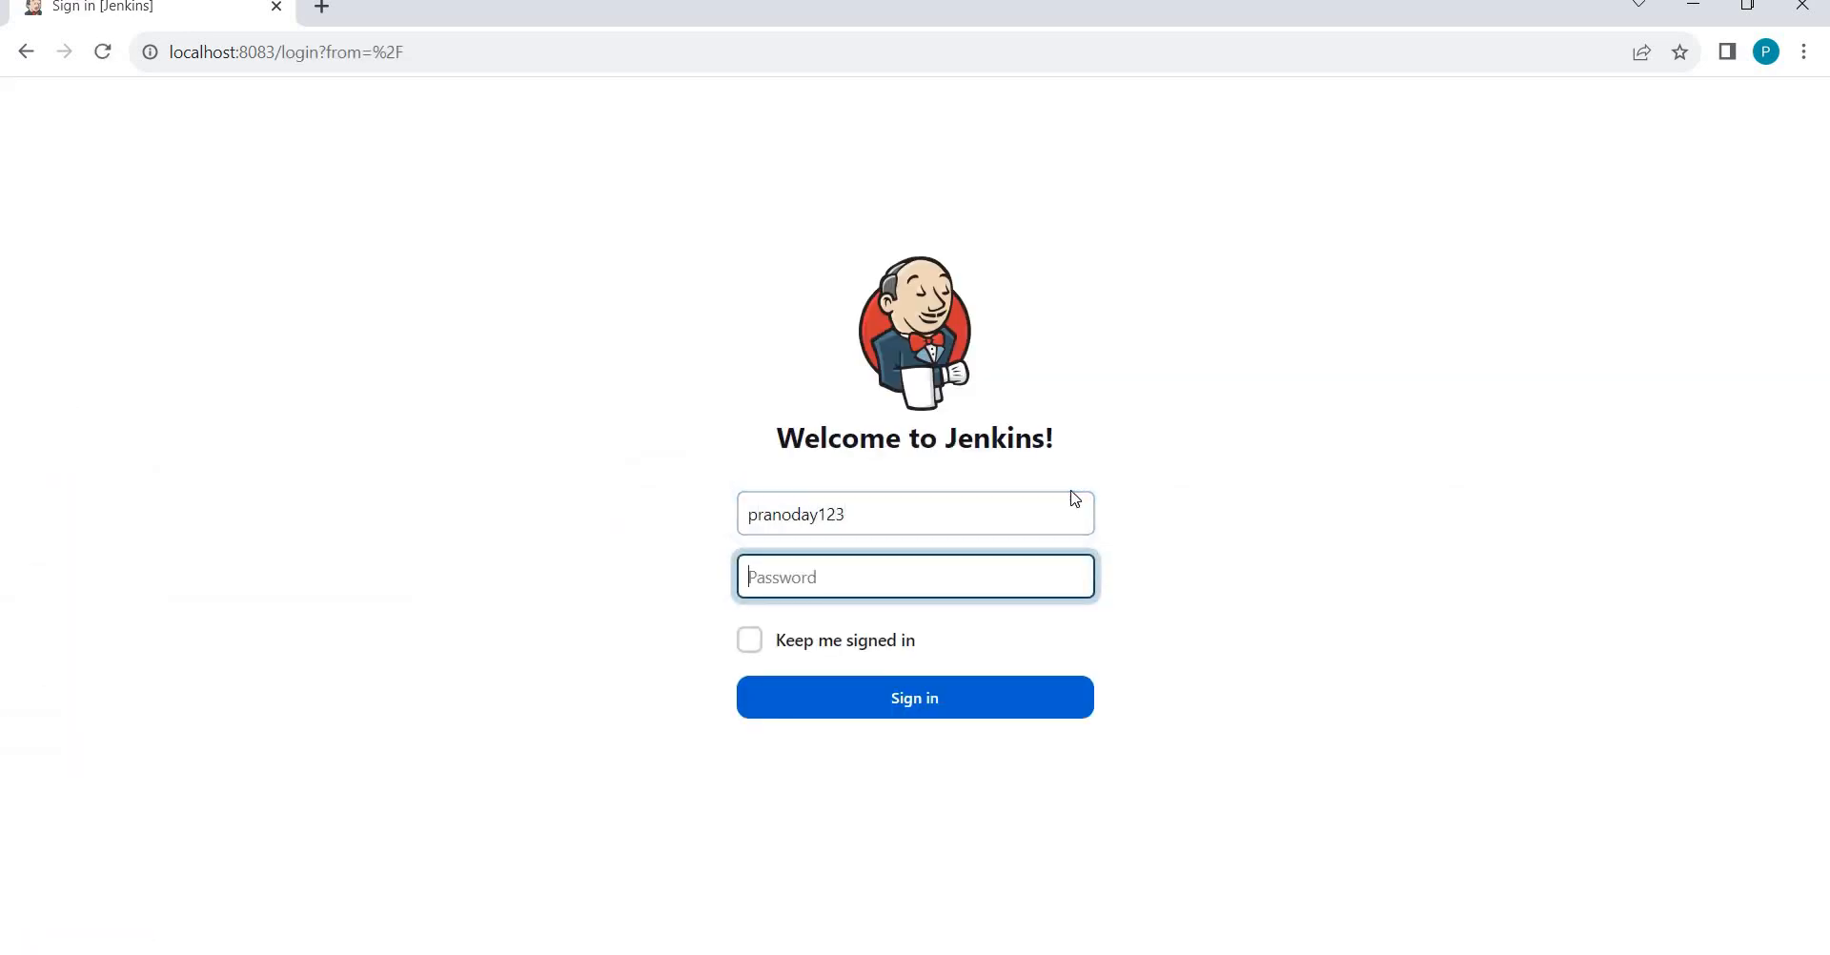
{"action": "type", "text": "p"}
{"action": "key", "text": "Return"}
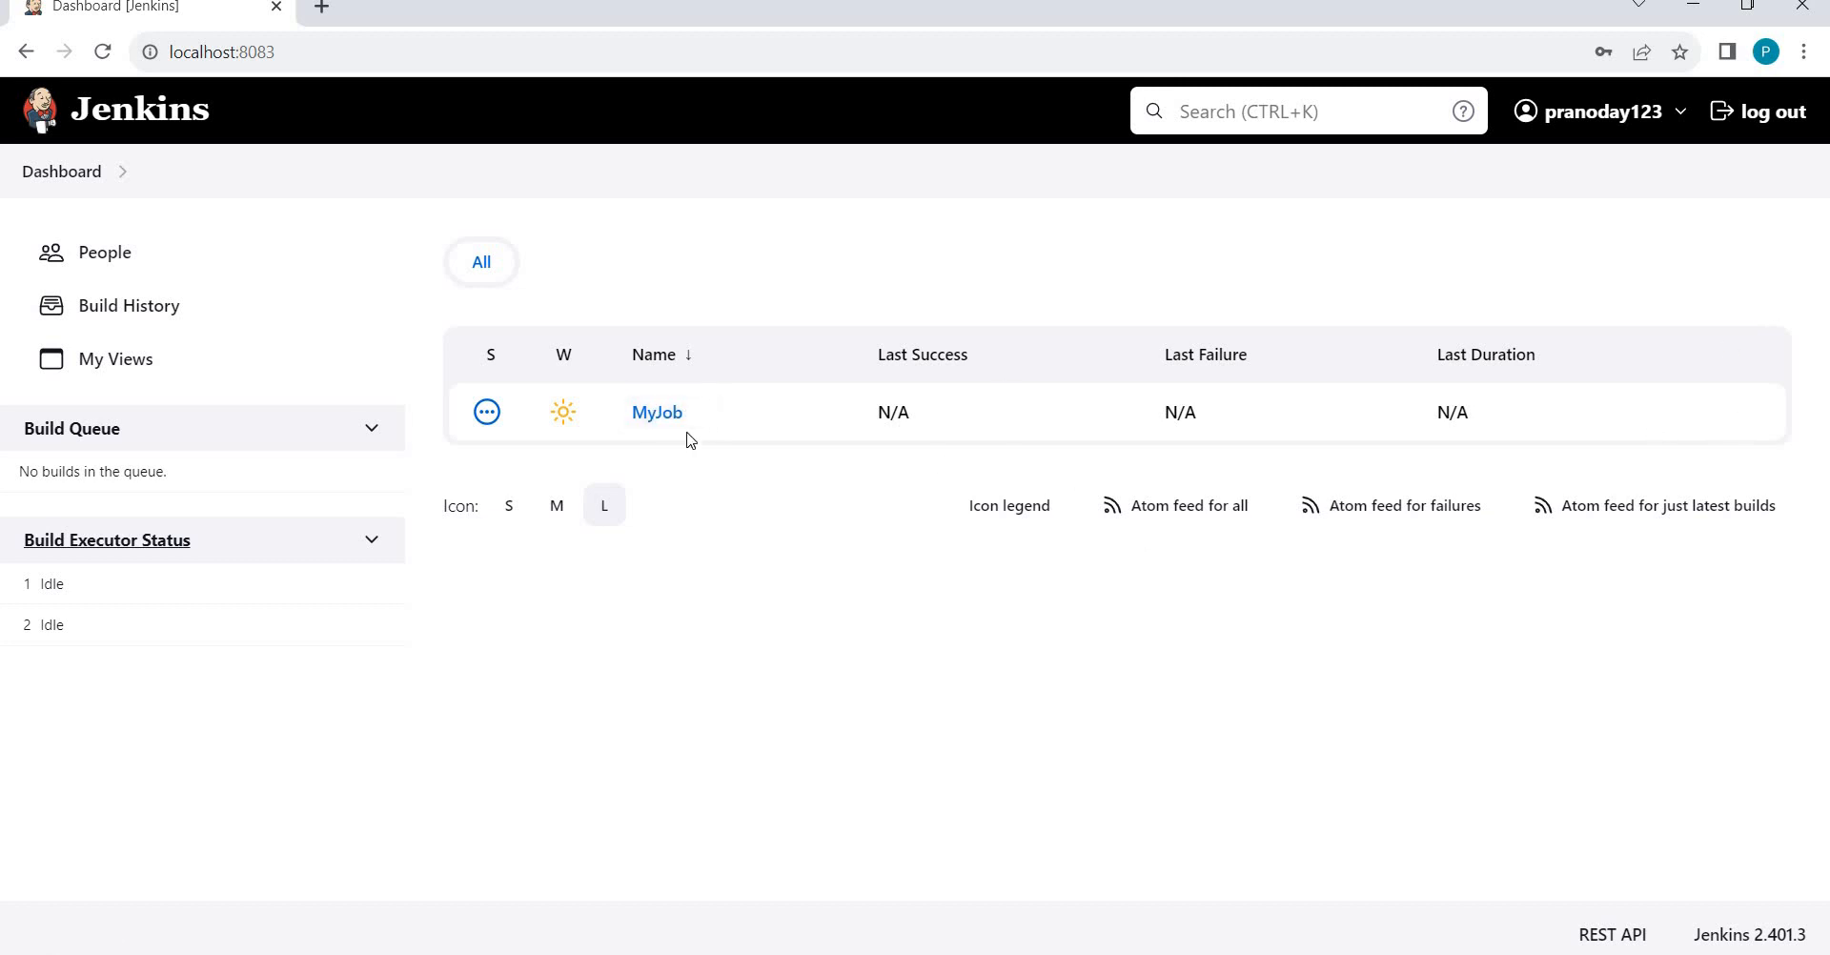
Inspect MyJob's sidebar as the limited user, go to the Dashboard, and log out.
{"action": "left_click", "coordinate": [659, 422]}
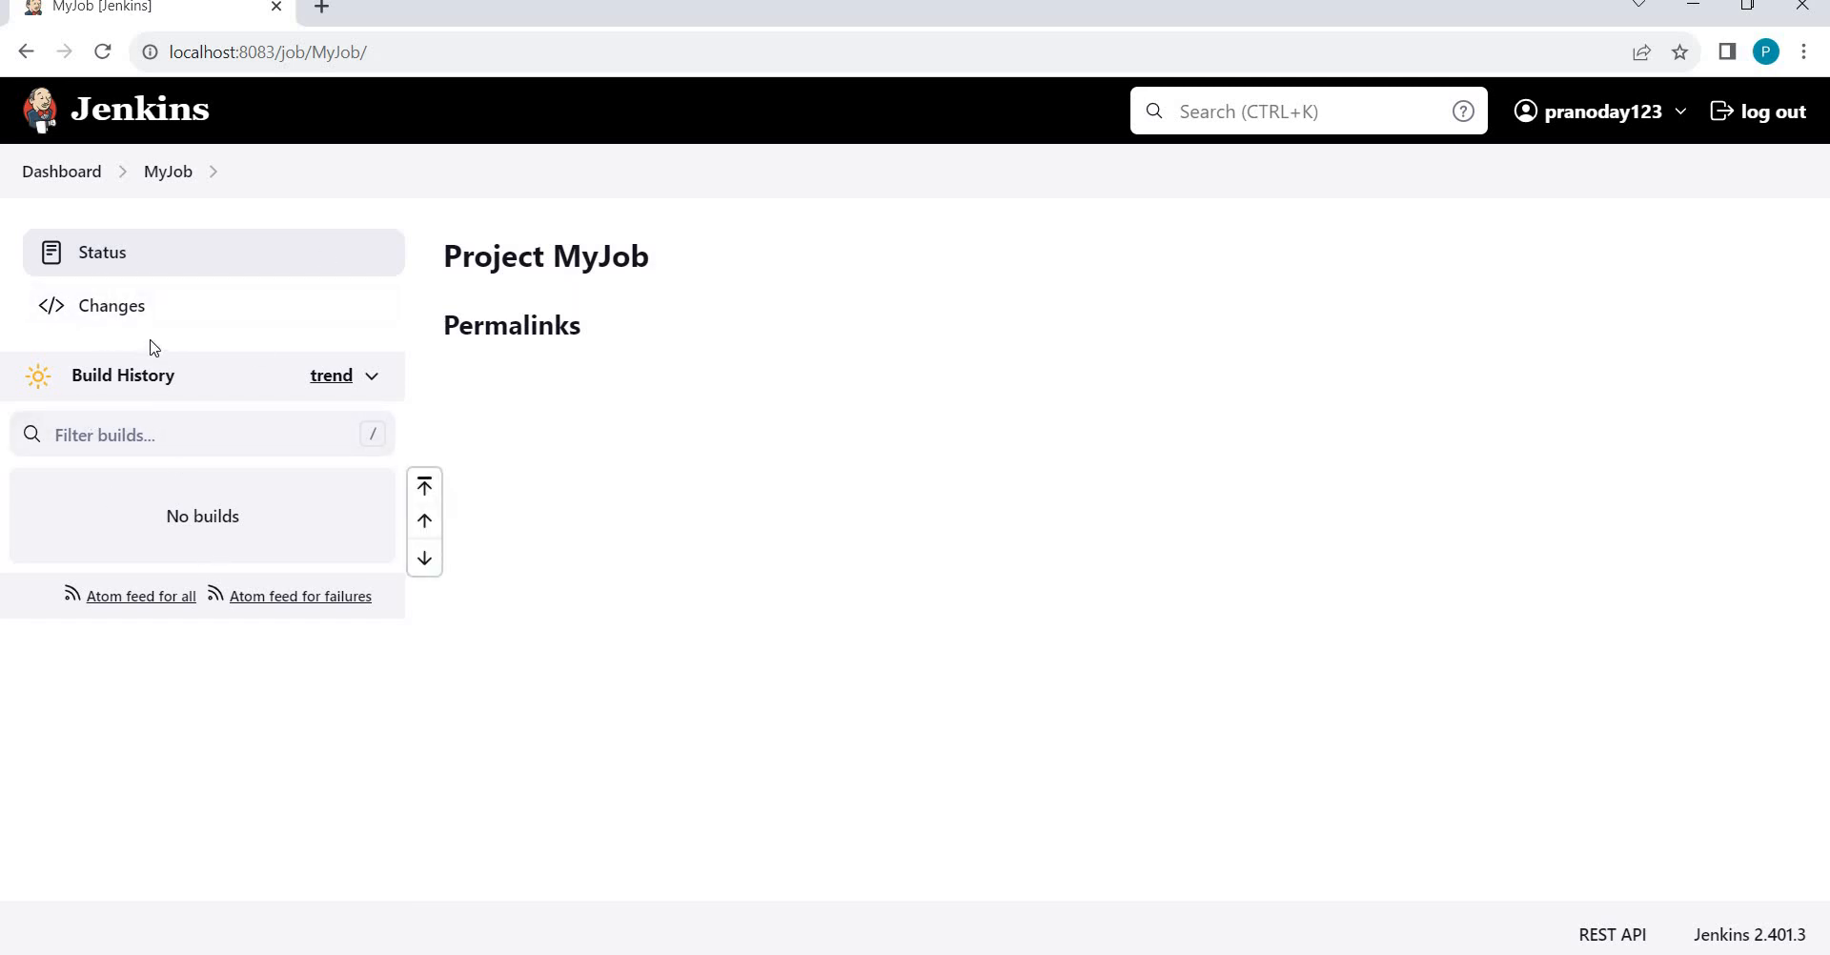
{"action": "left_click", "coordinate": [168, 174]}
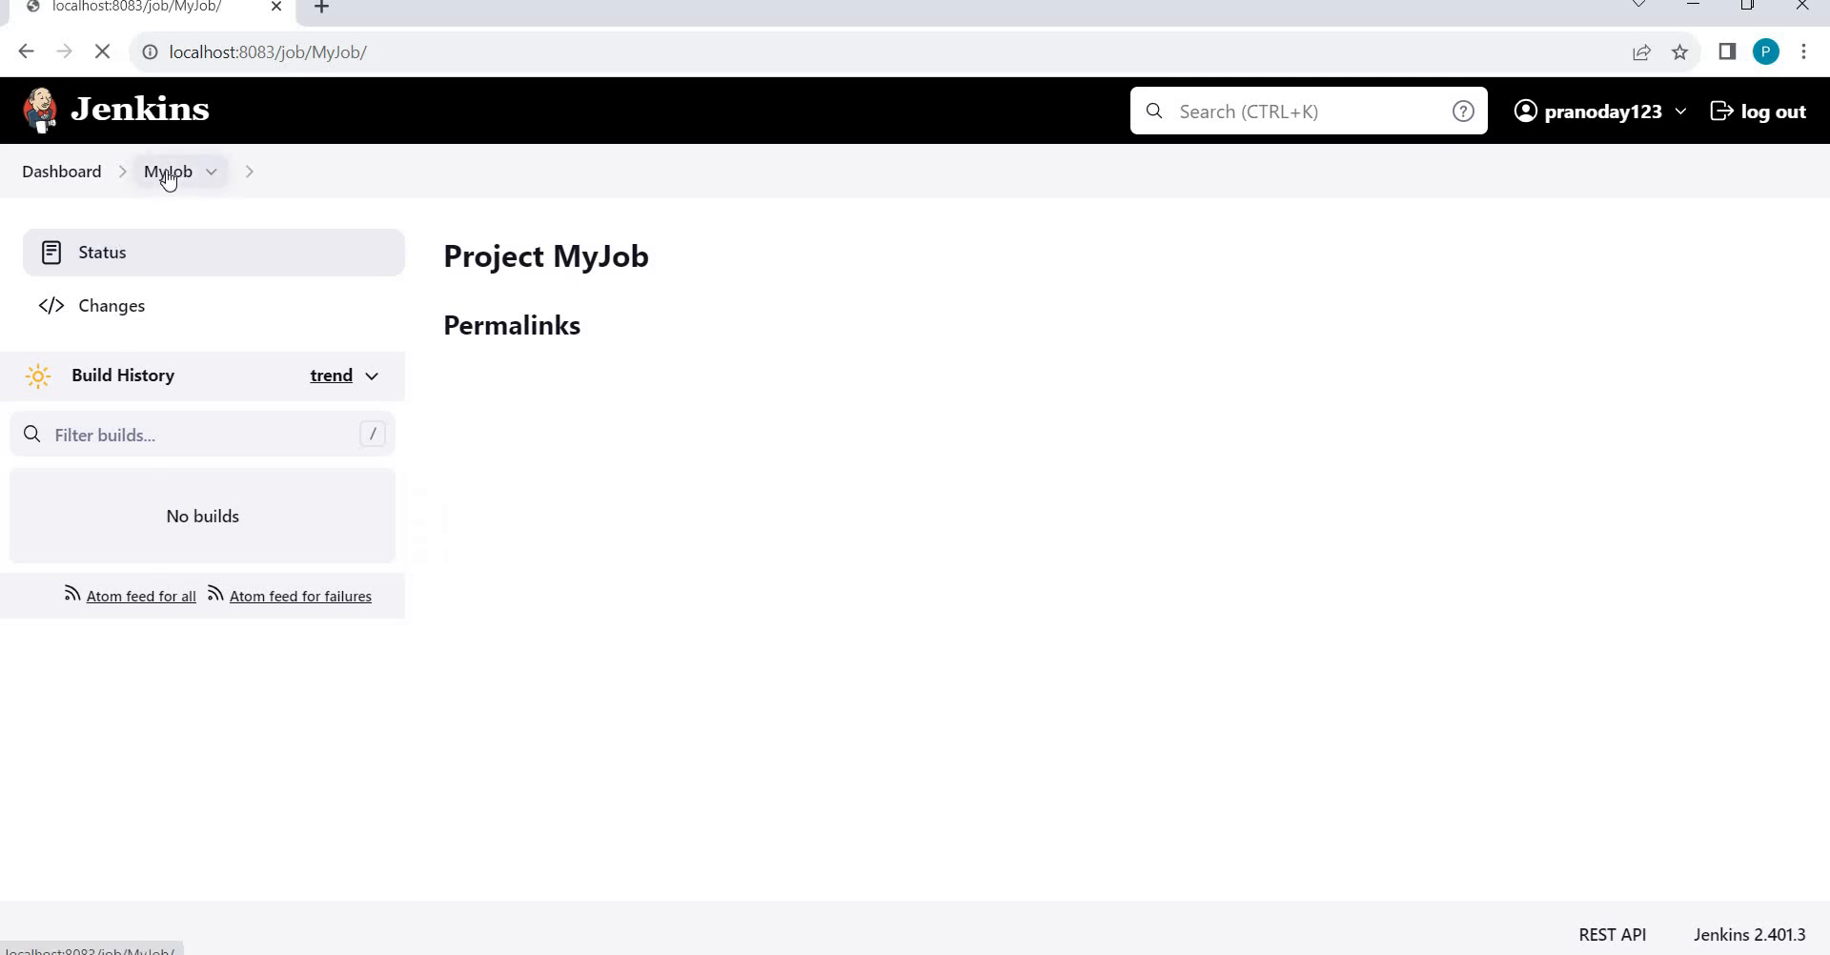
{"action": "left_click", "coordinate": [68, 175]}
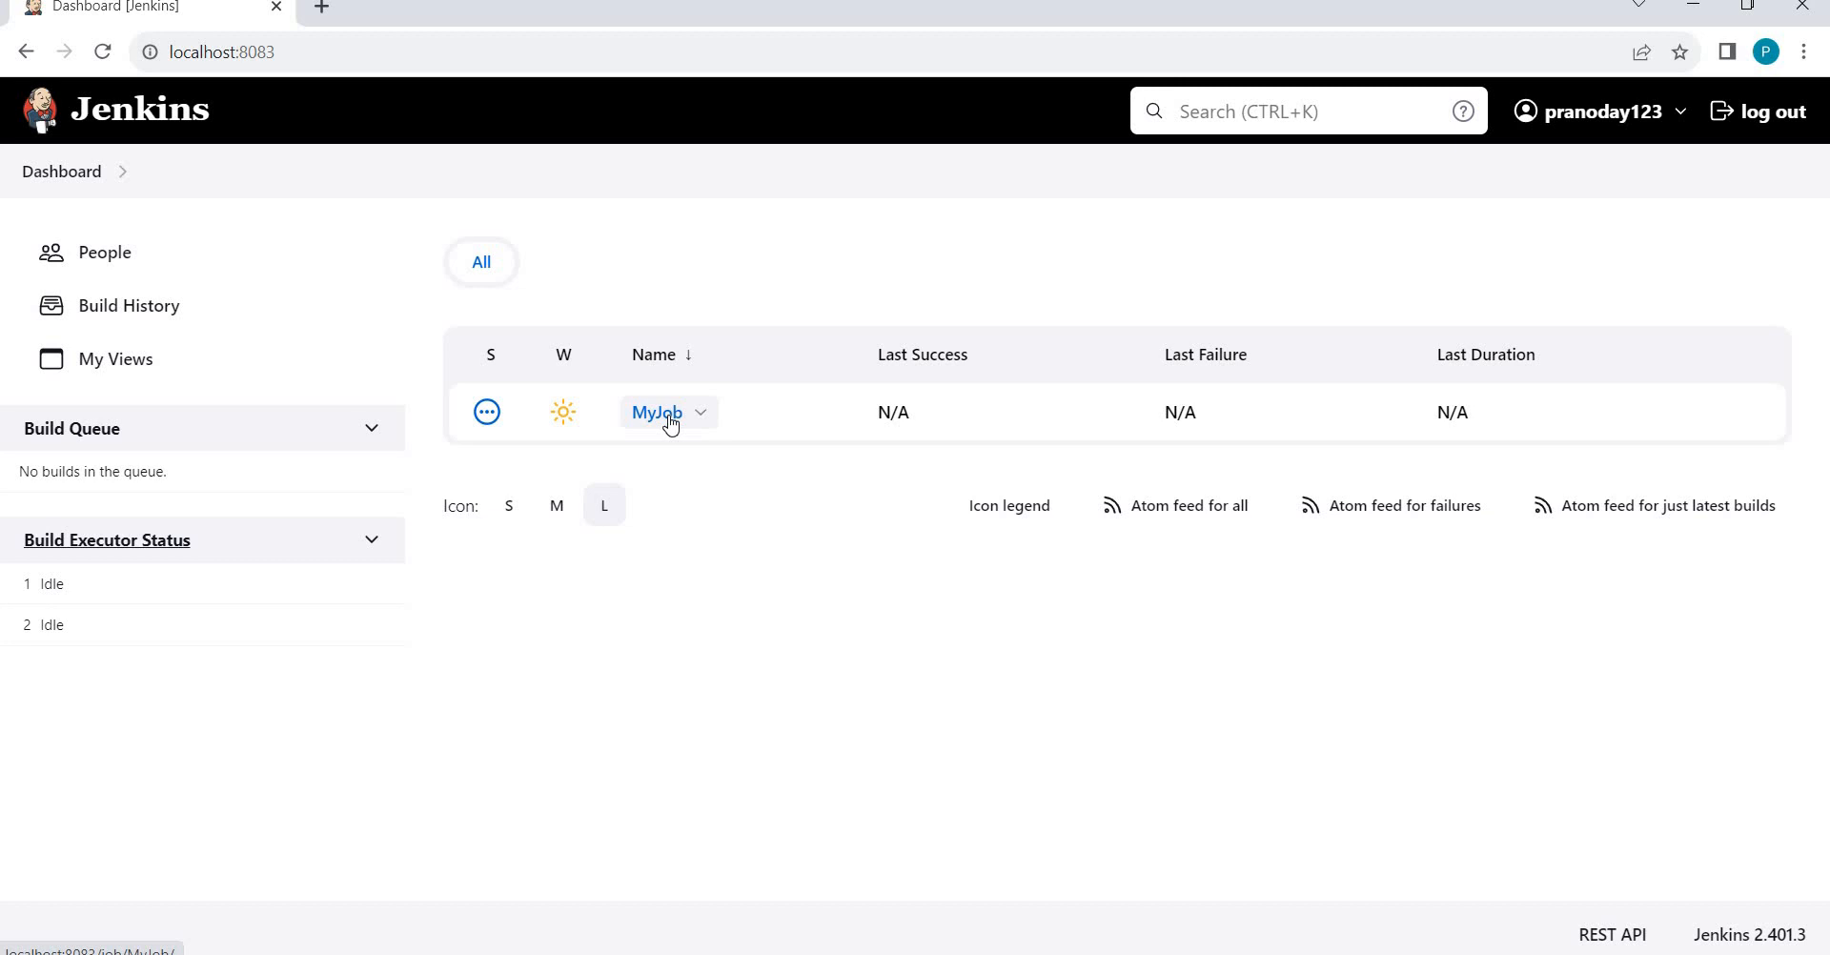
{"action": "left_click", "coordinate": [1759, 119]}
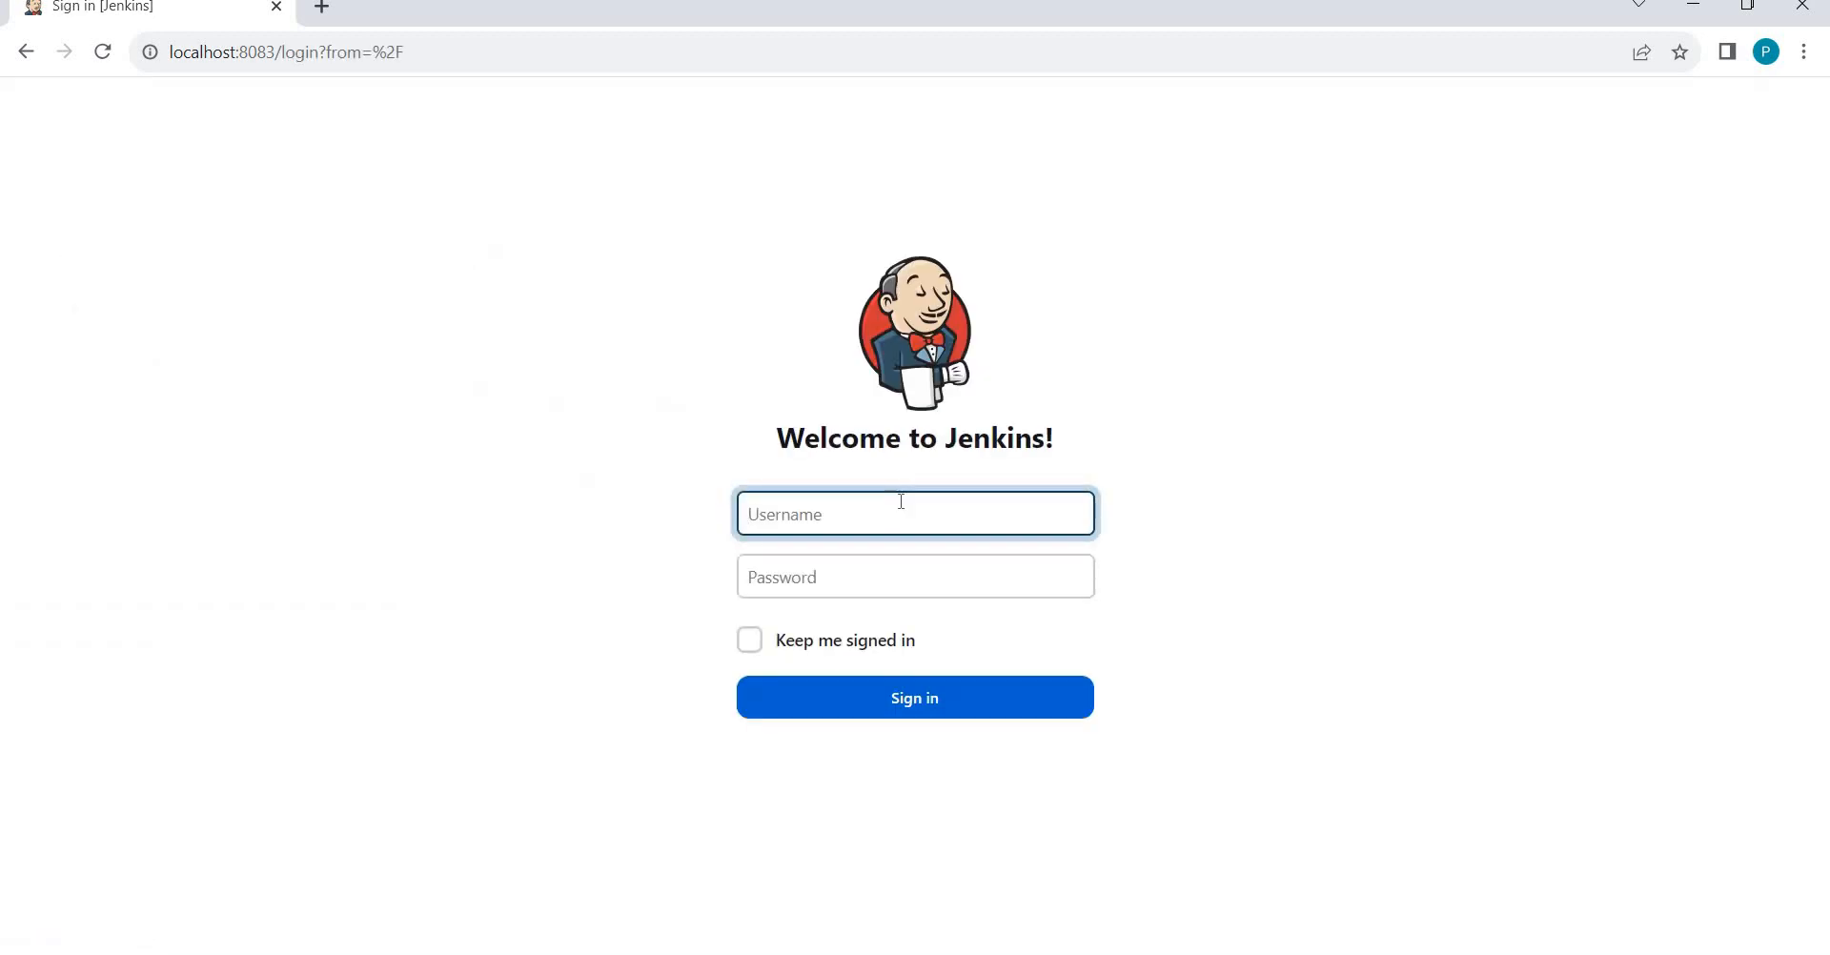
Log in with the admin username and password to reach the full Dashboard.
{"action": "type", "text": "Pranodayd"}
{"action": "key", "text": "Tab"}
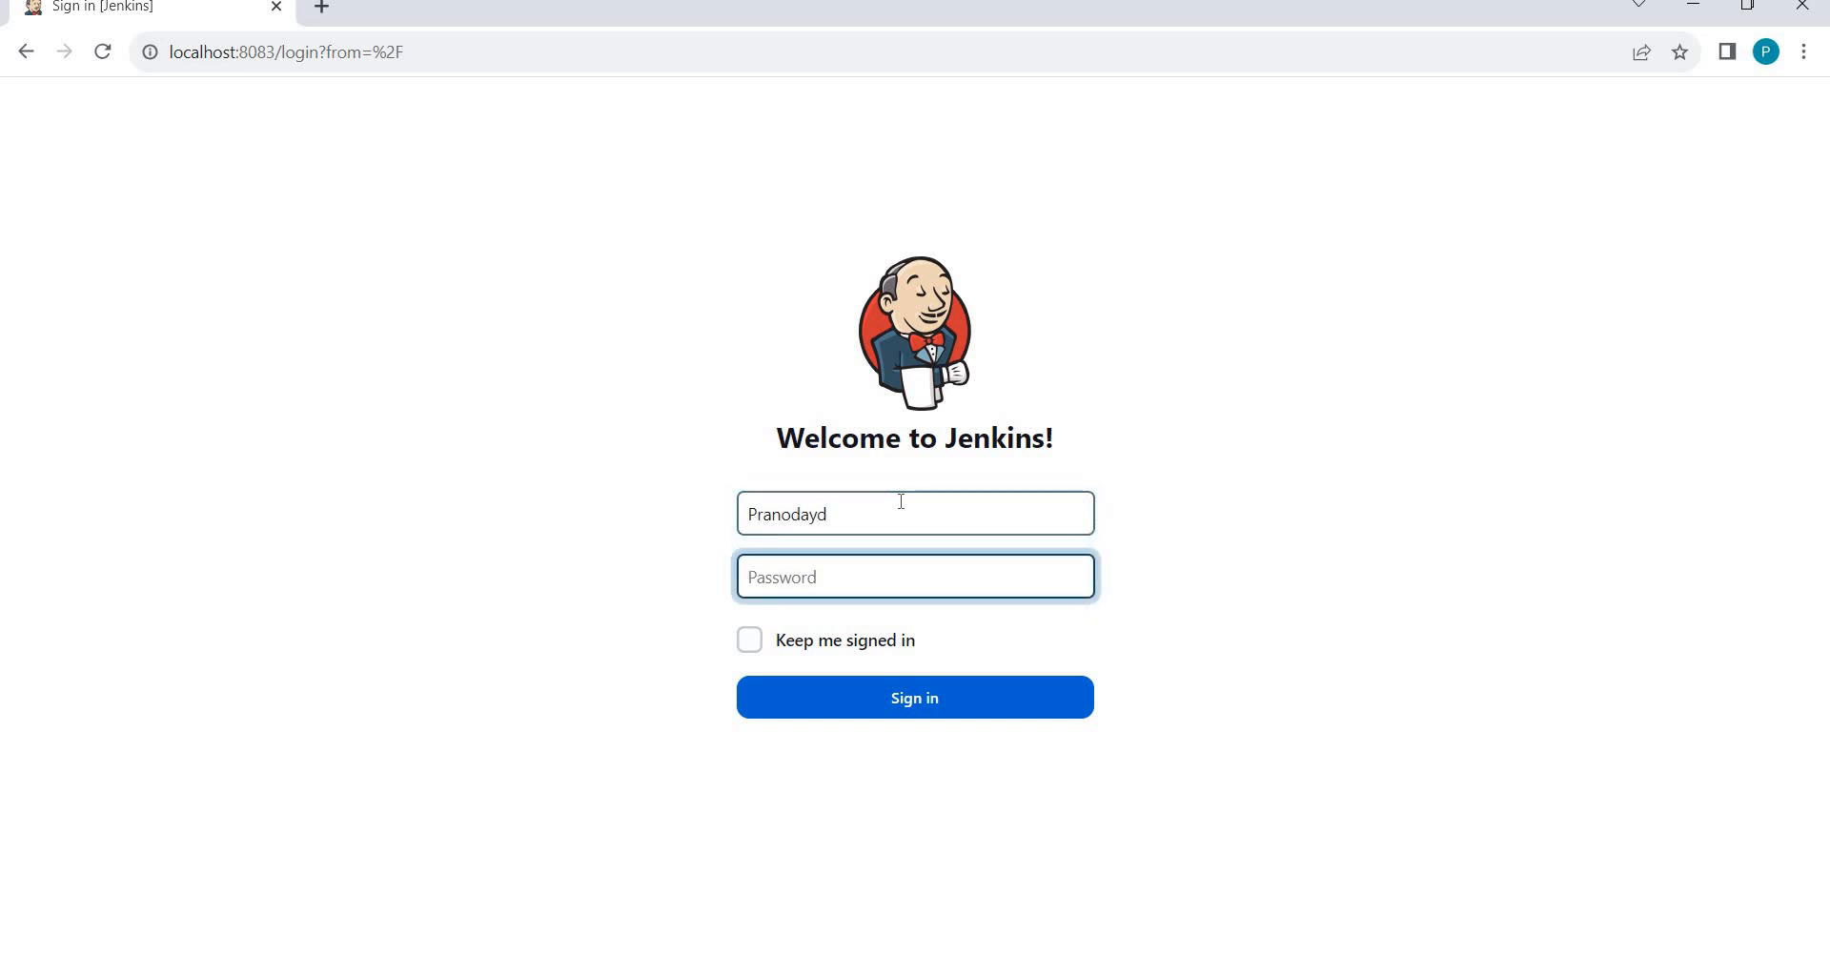
{"action": "type", "text": "*********"}
{"action": "key", "text": "Return"}
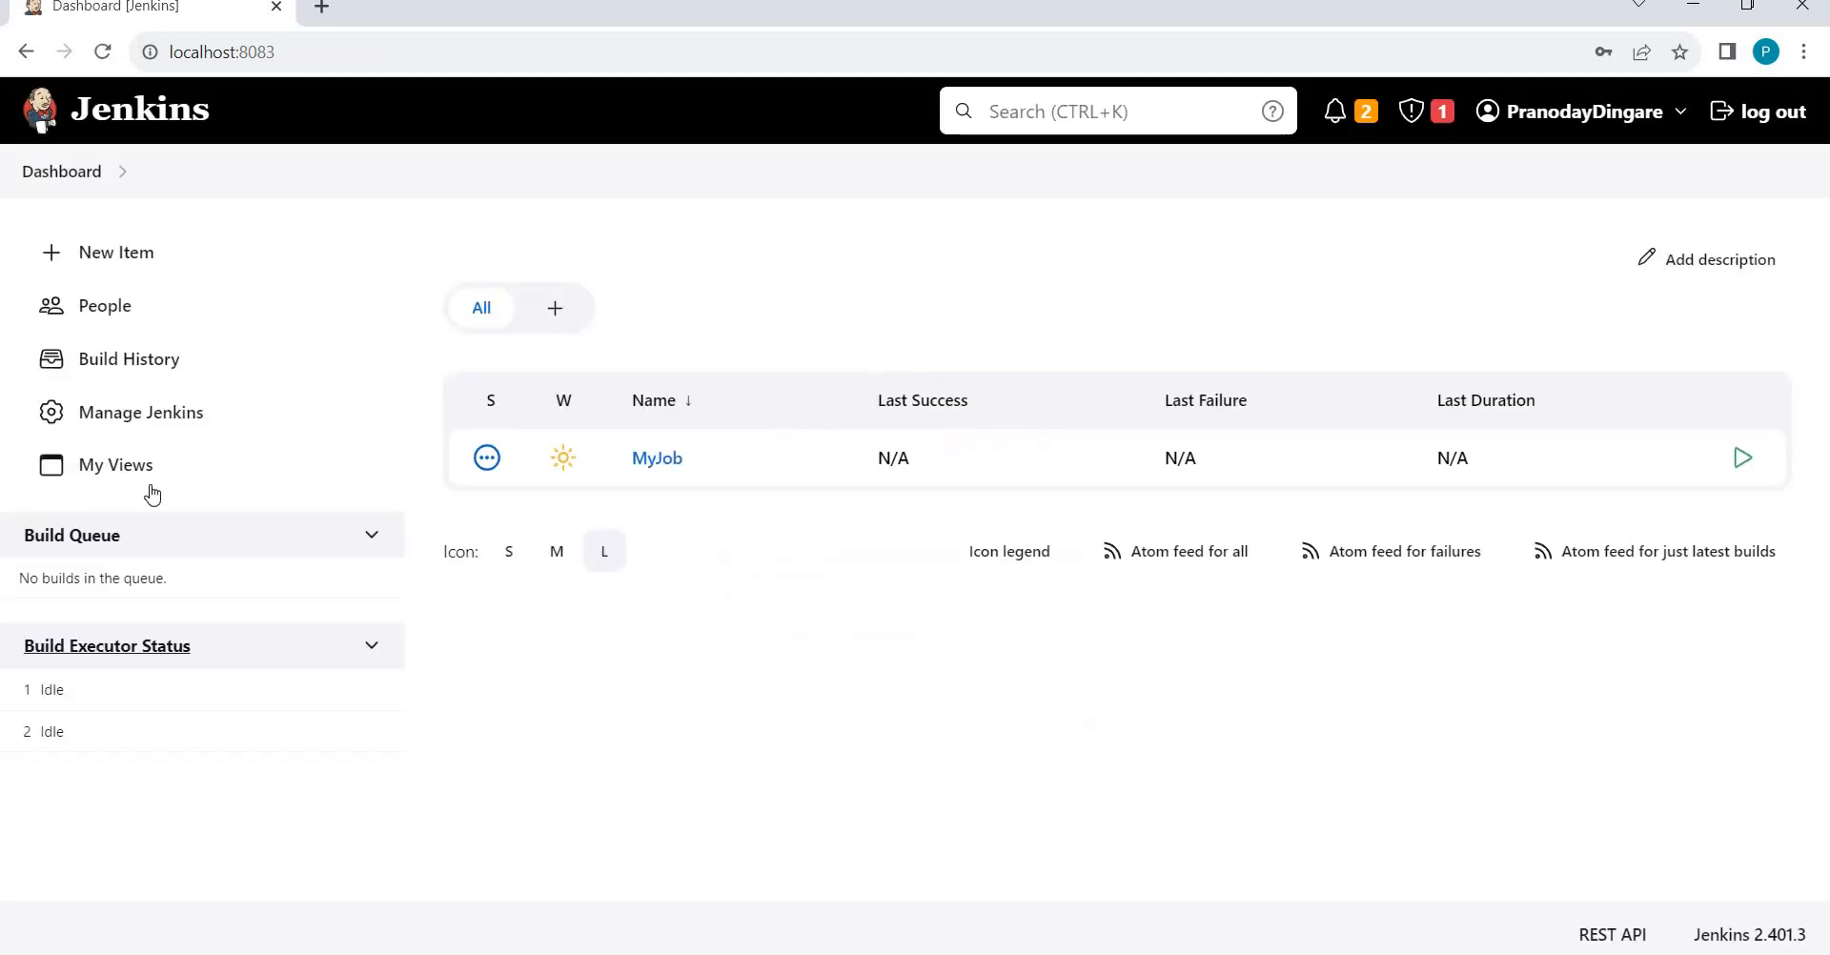
View the two user accounts under Manage Jenkins > Users, then go back to Manage Jenkins.
{"action": "left_click", "coordinate": [123, 424]}
{"action": "scroll", "coordinate": [1028, 229], "scroll_direction": "down", "scroll_amount": 15}
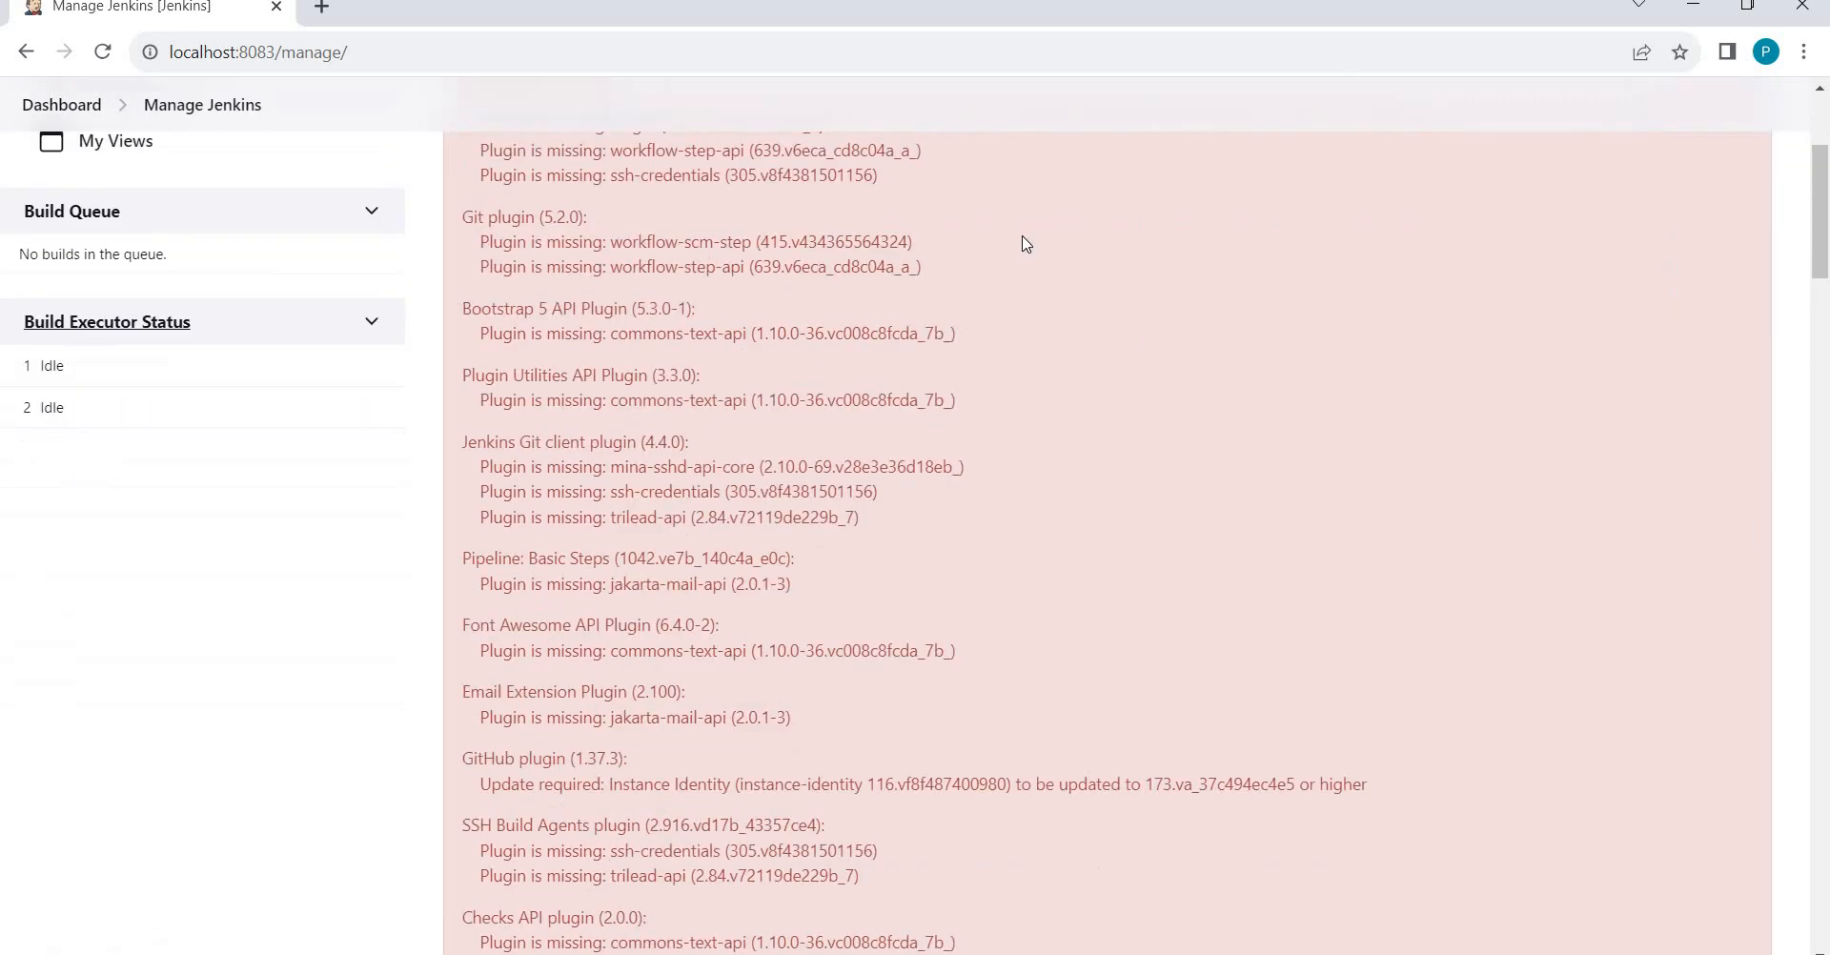
{"action": "scroll", "coordinate": [1024, 245], "scroll_direction": "down", "scroll_amount": 15}
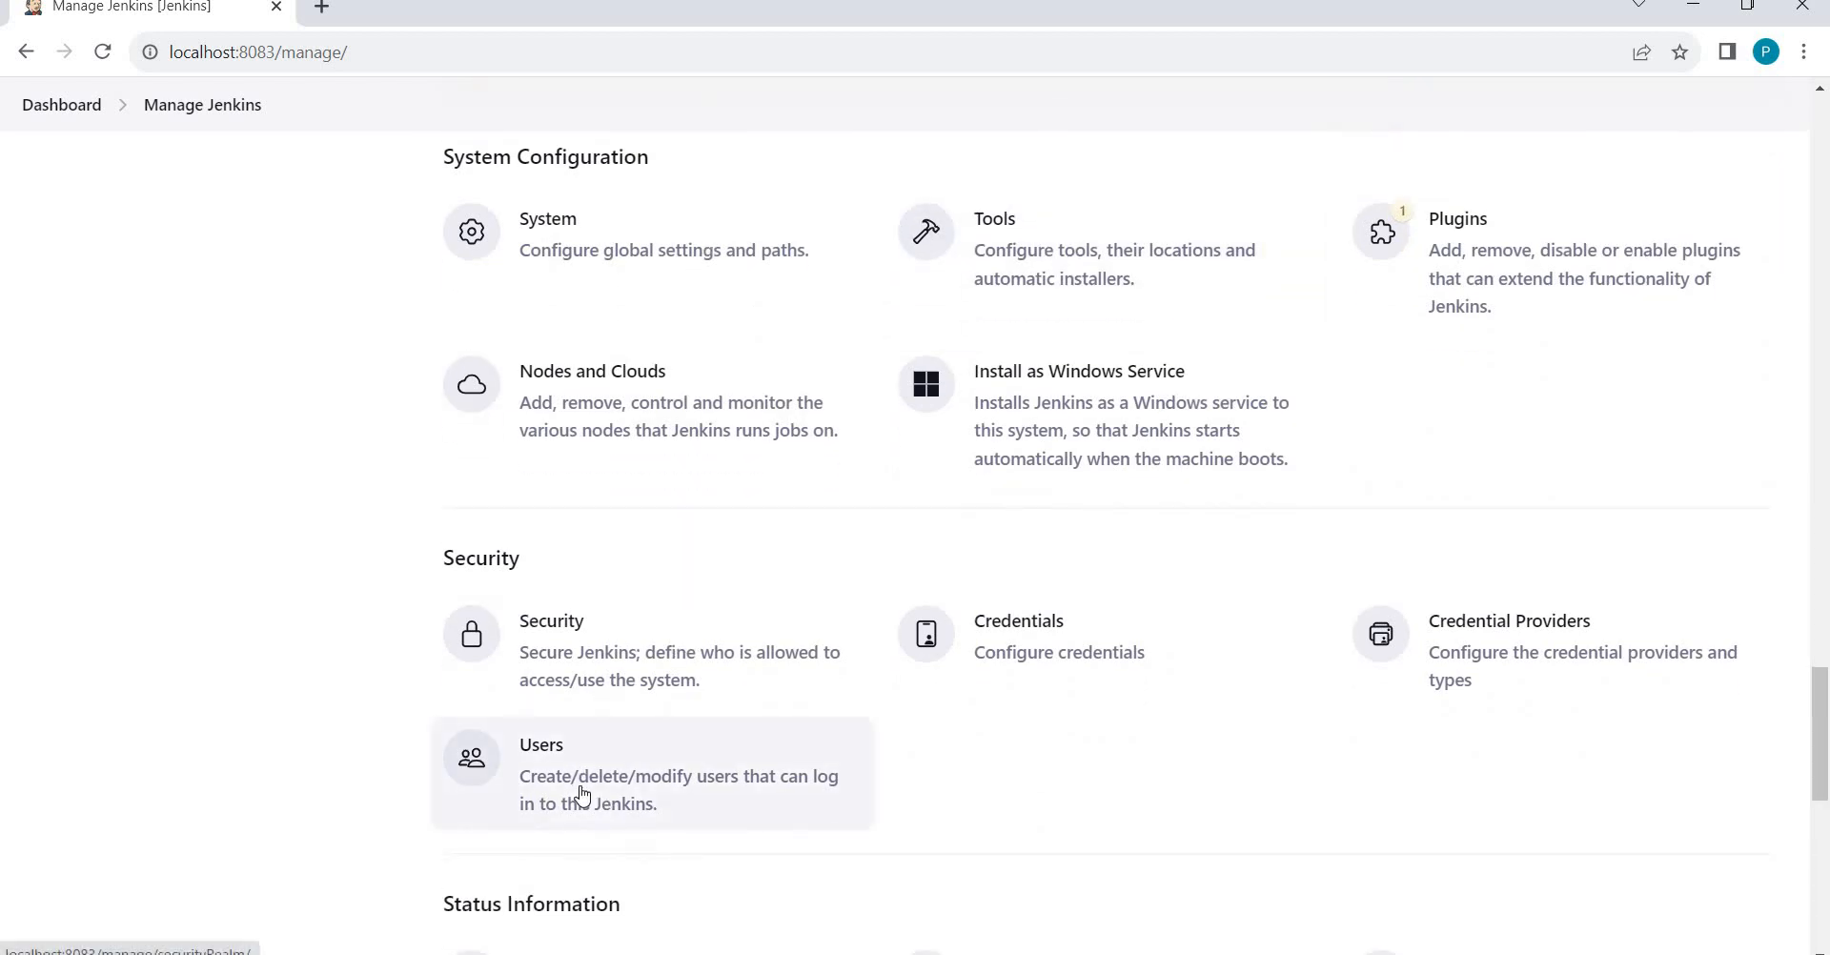
{"action": "left_click", "coordinate": [582, 796]}
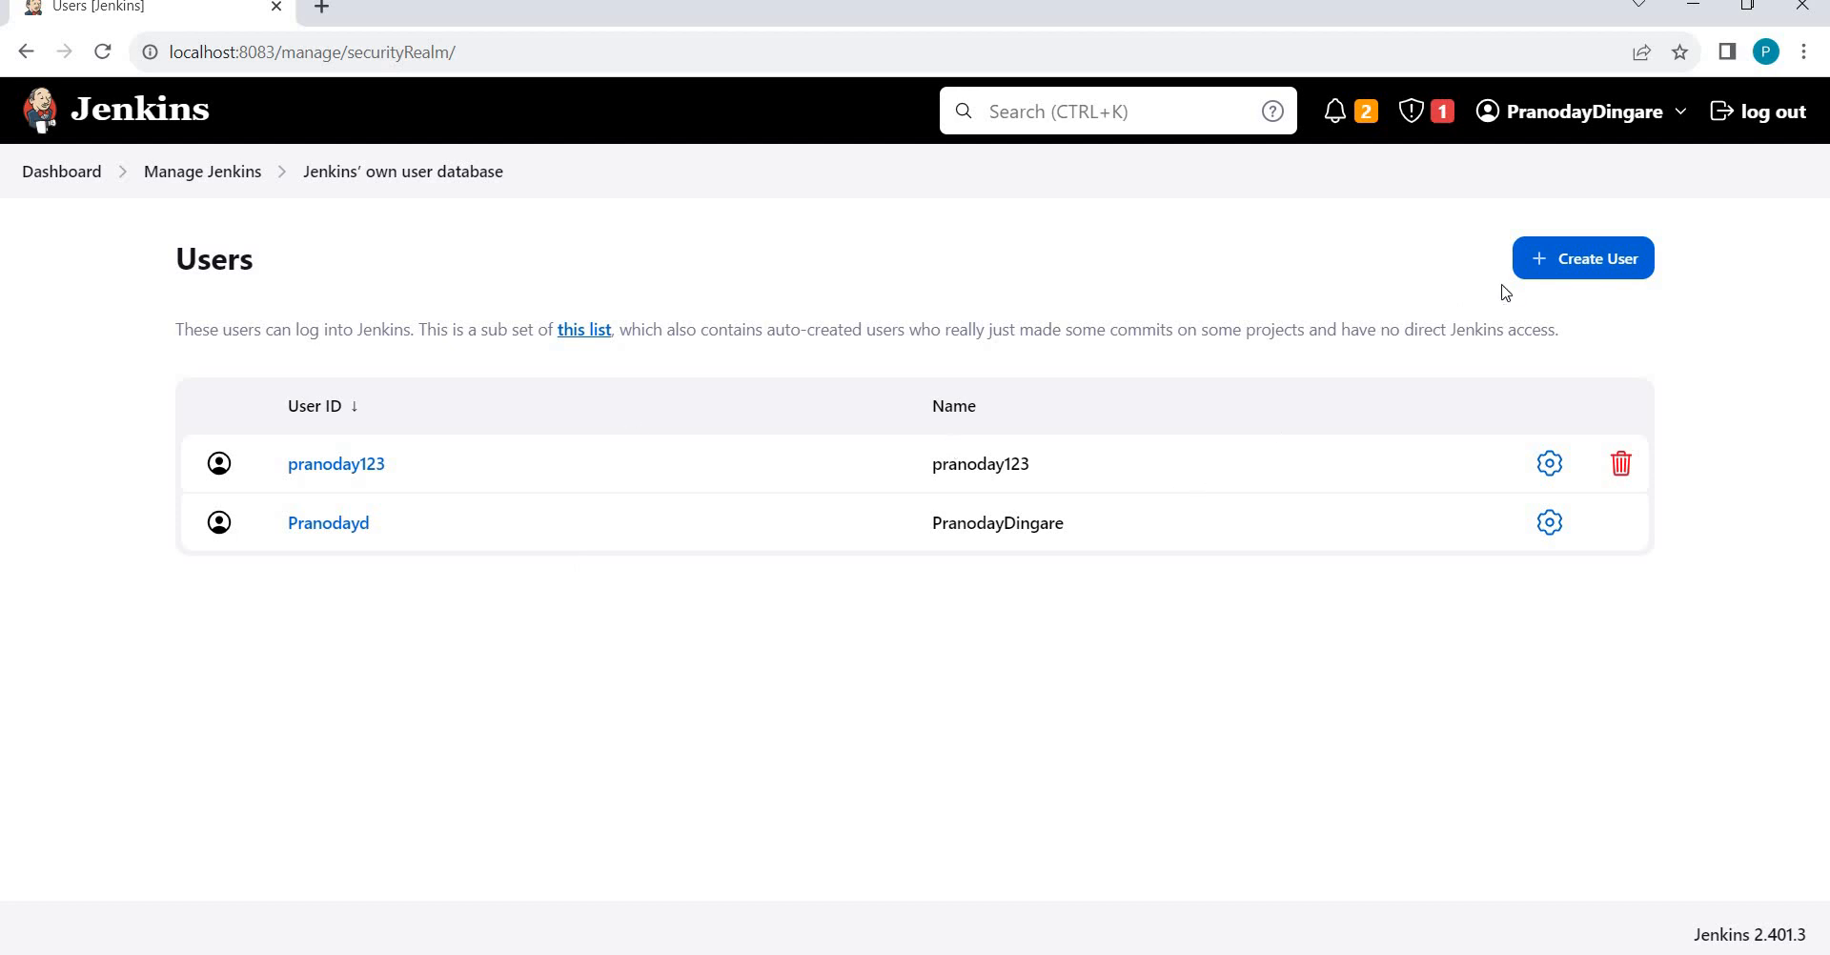
{"action": "left_click", "coordinate": [1602, 259]}
{"action": "left_click", "coordinate": [233, 176]}
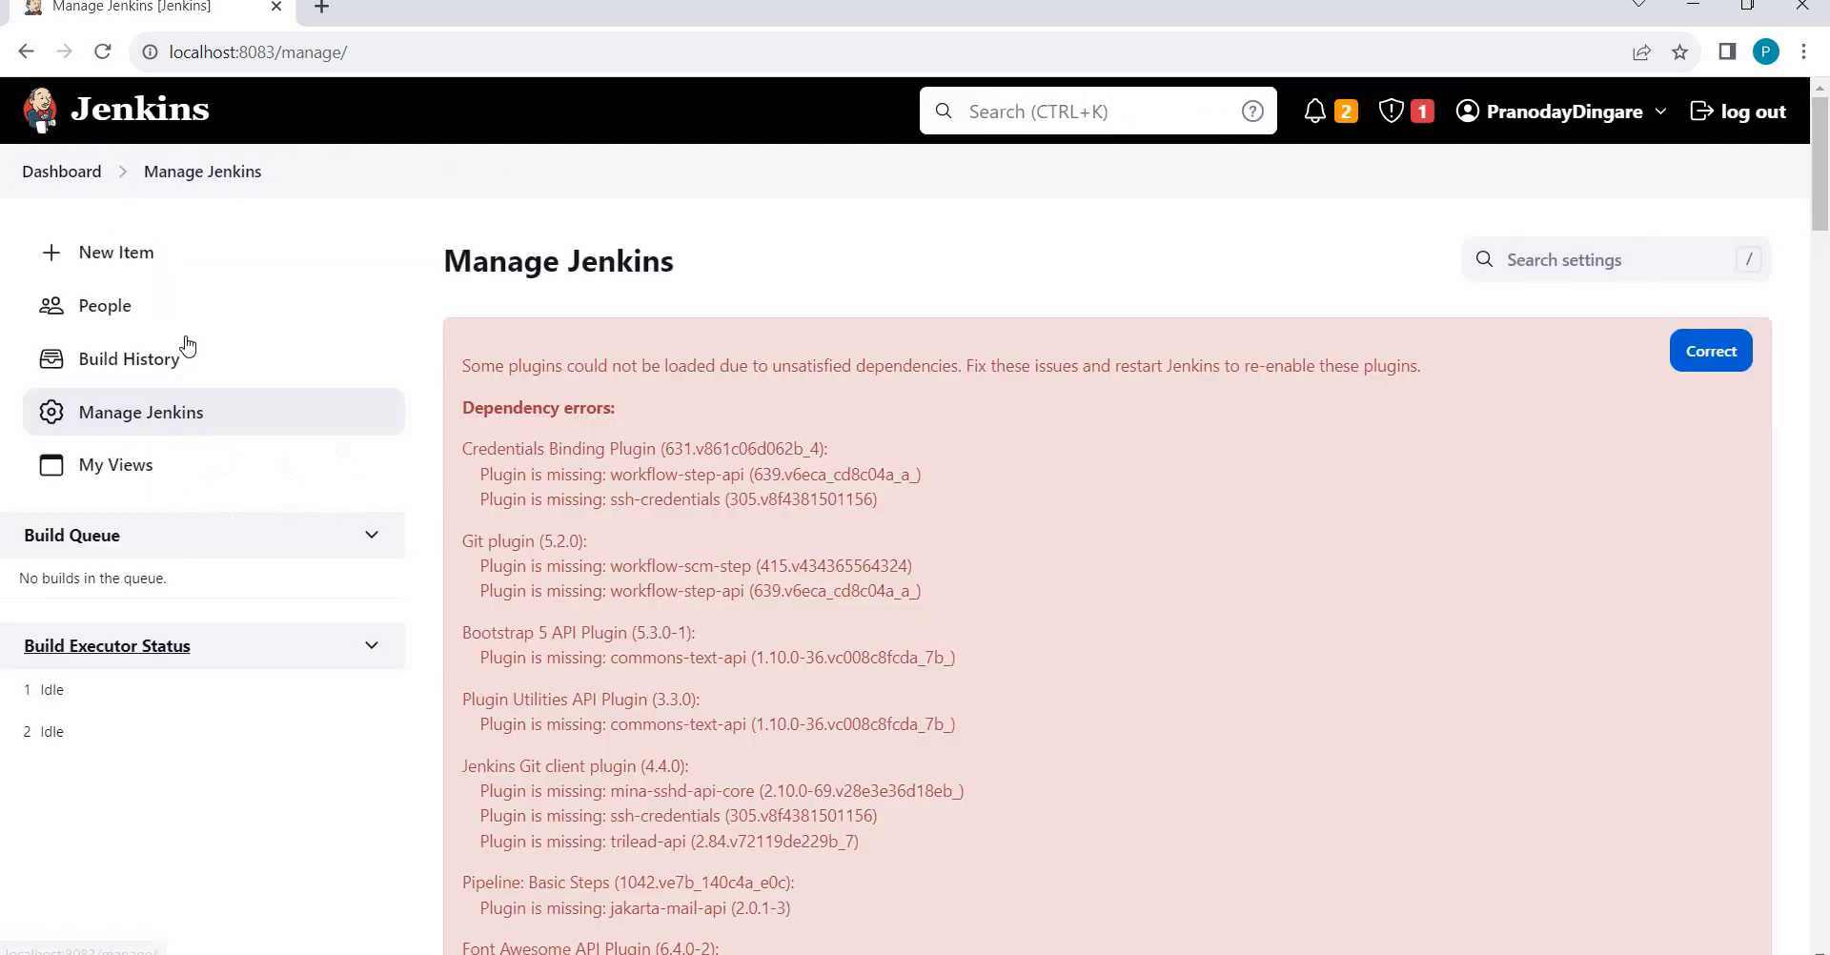
Open the Security page from Manage Jenkins, showing Matrix-based authorization.
{"action": "left_click", "coordinate": [119, 421]}
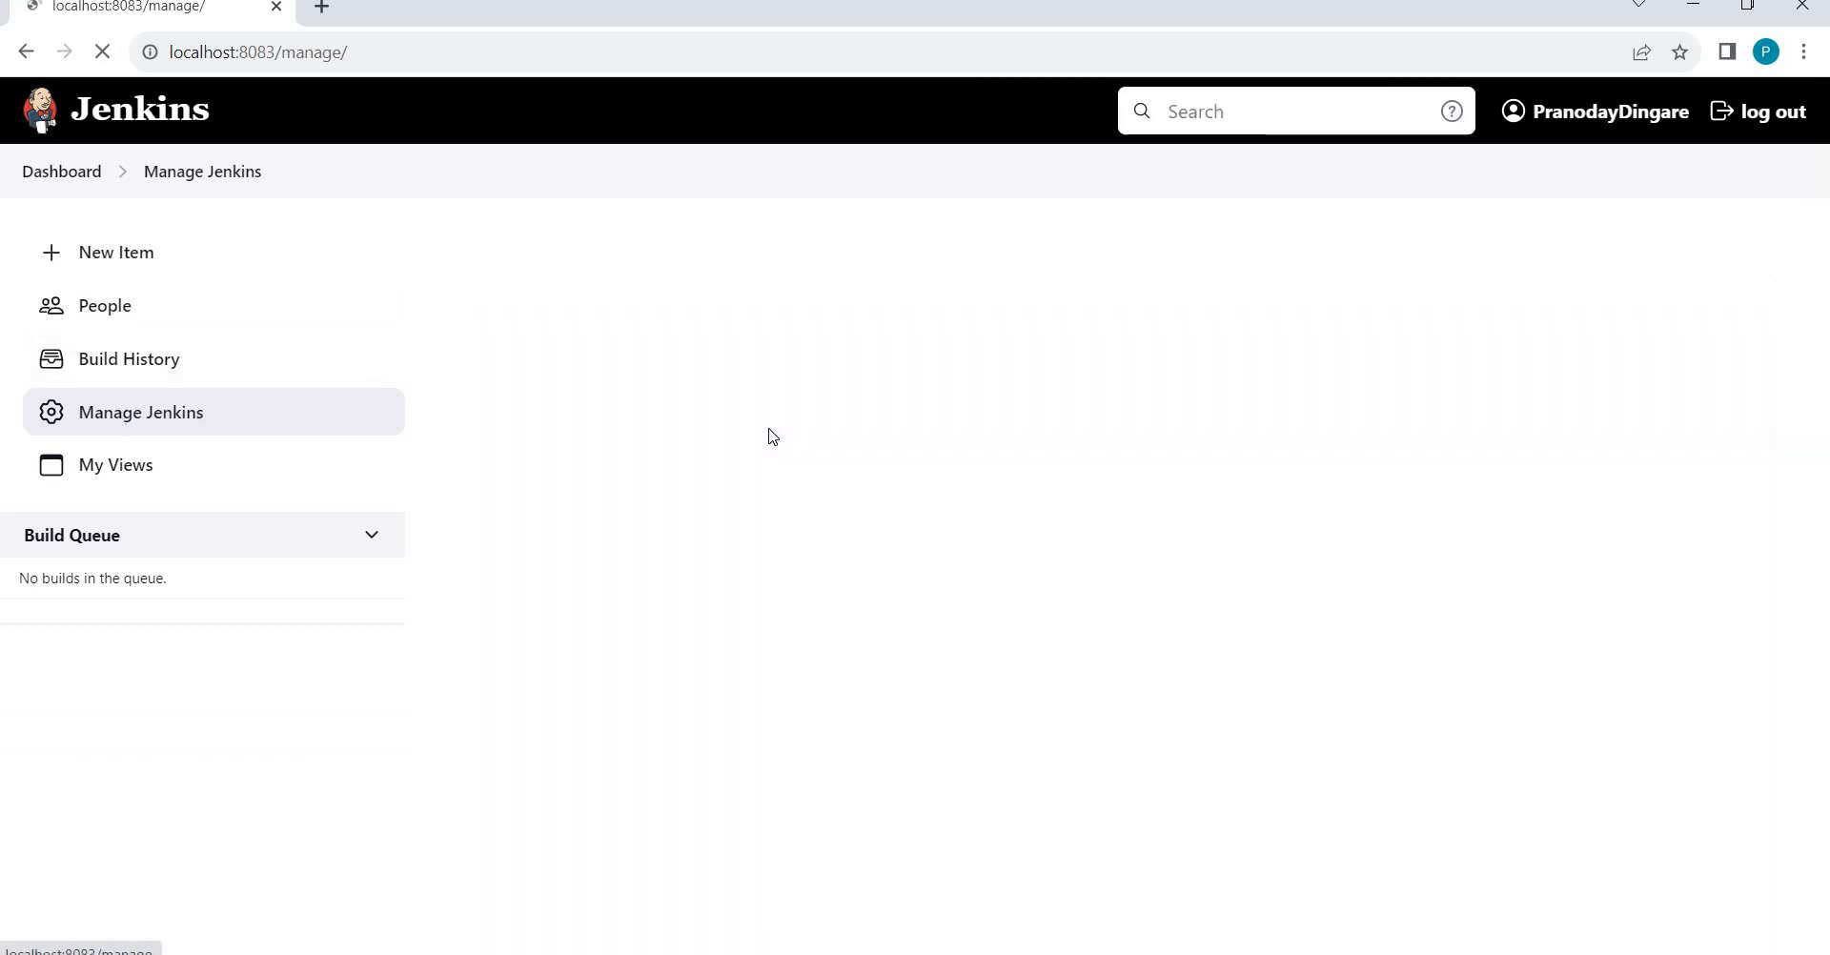
{"action": "scroll", "coordinate": [784, 422], "scroll_direction": "down", "scroll_amount": 6}
{"action": "scroll", "coordinate": [786, 423], "scroll_direction": "down", "scroll_amount": 20}
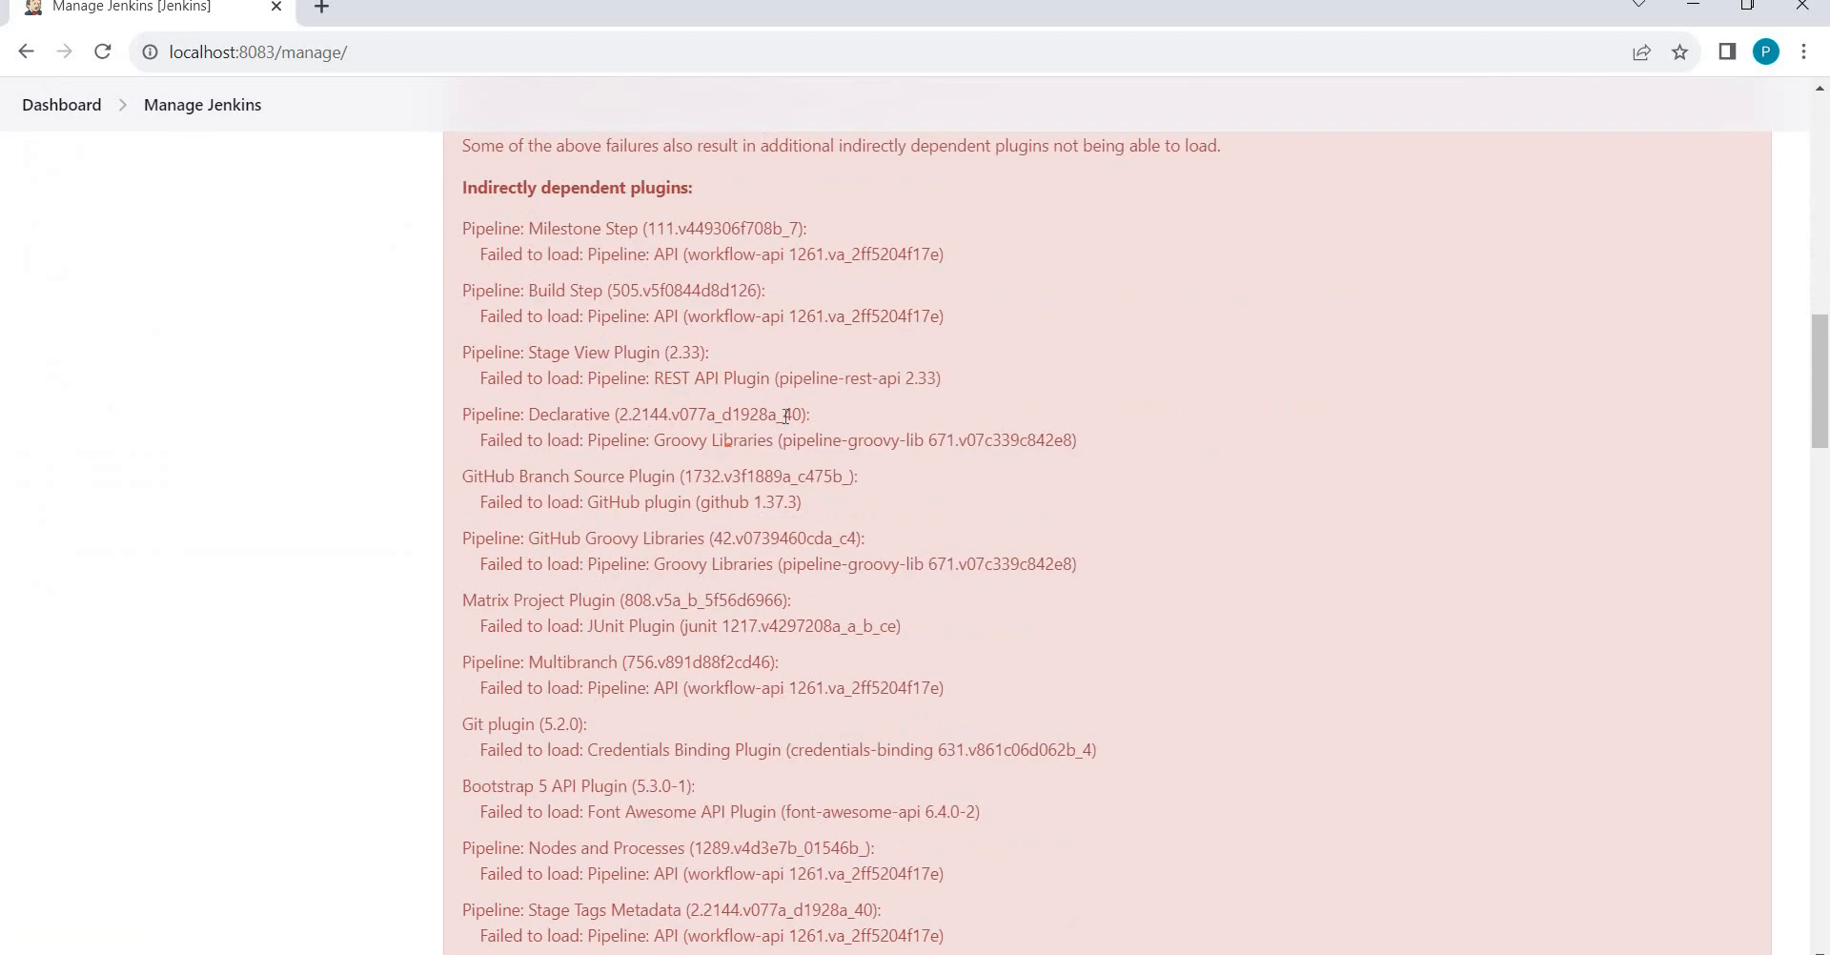
{"action": "scroll", "coordinate": [585, 426], "scroll_direction": "down", "scroll_amount": 4}
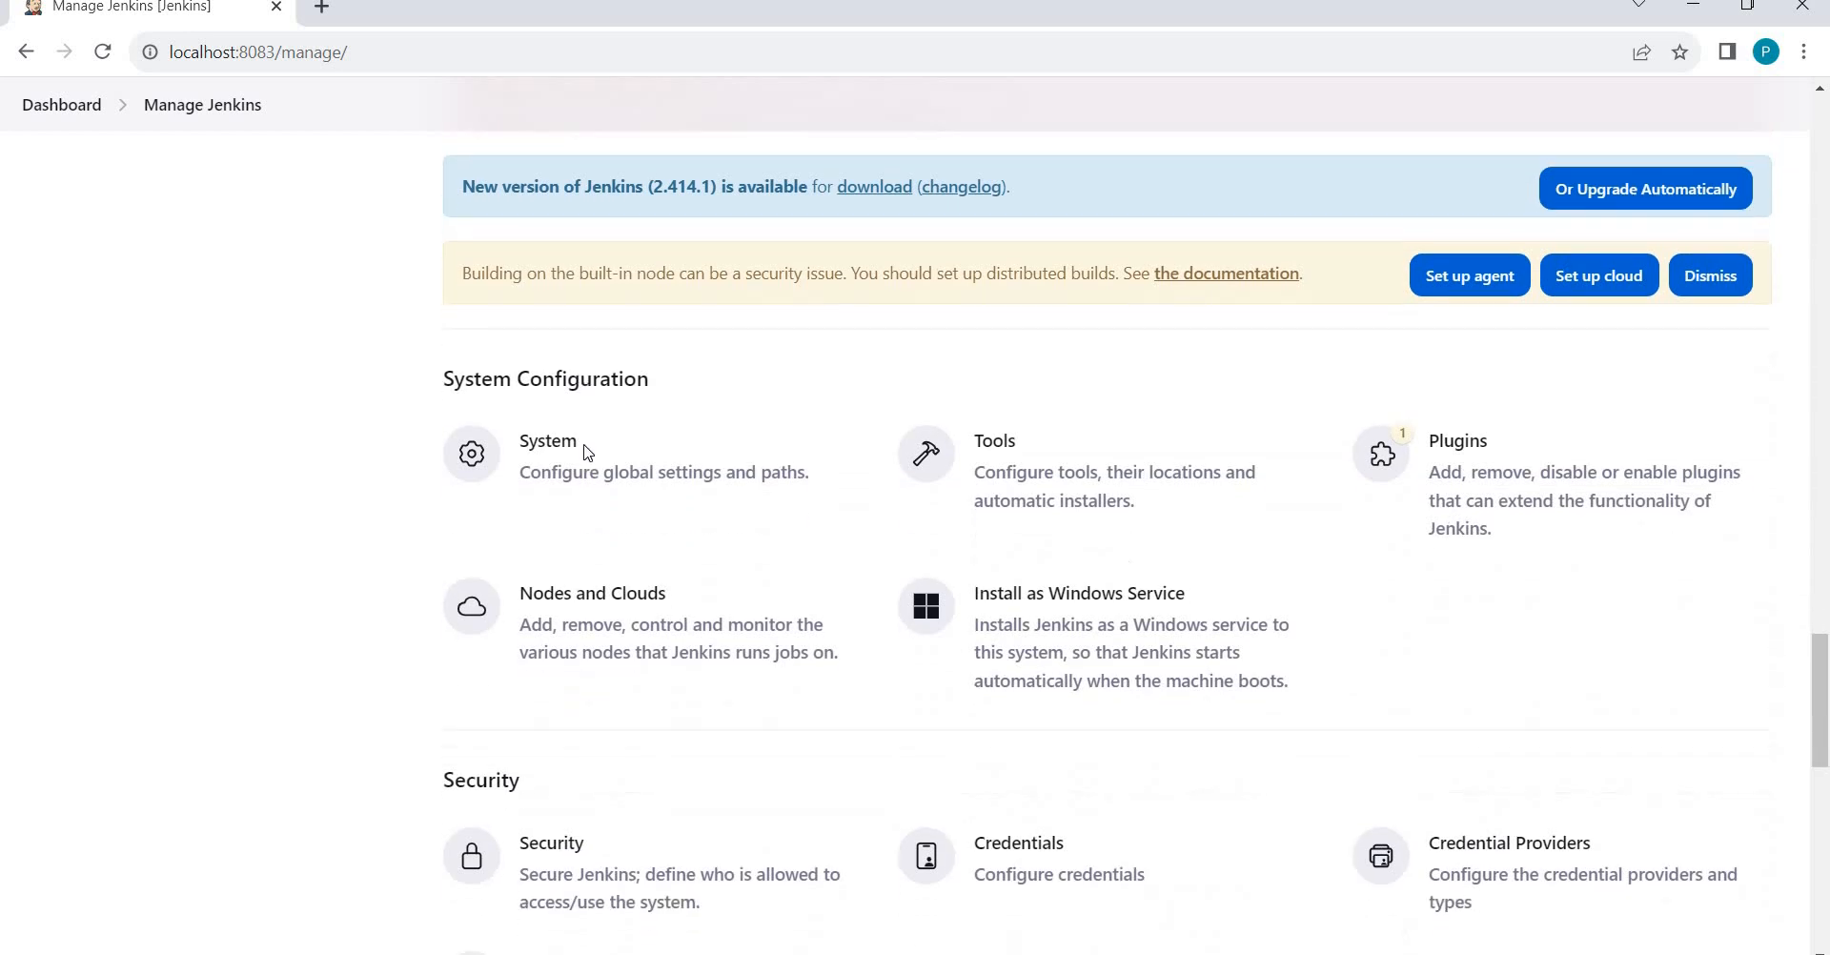
{"action": "scroll", "coordinate": [586, 459], "scroll_direction": "down", "scroll_amount": 3}
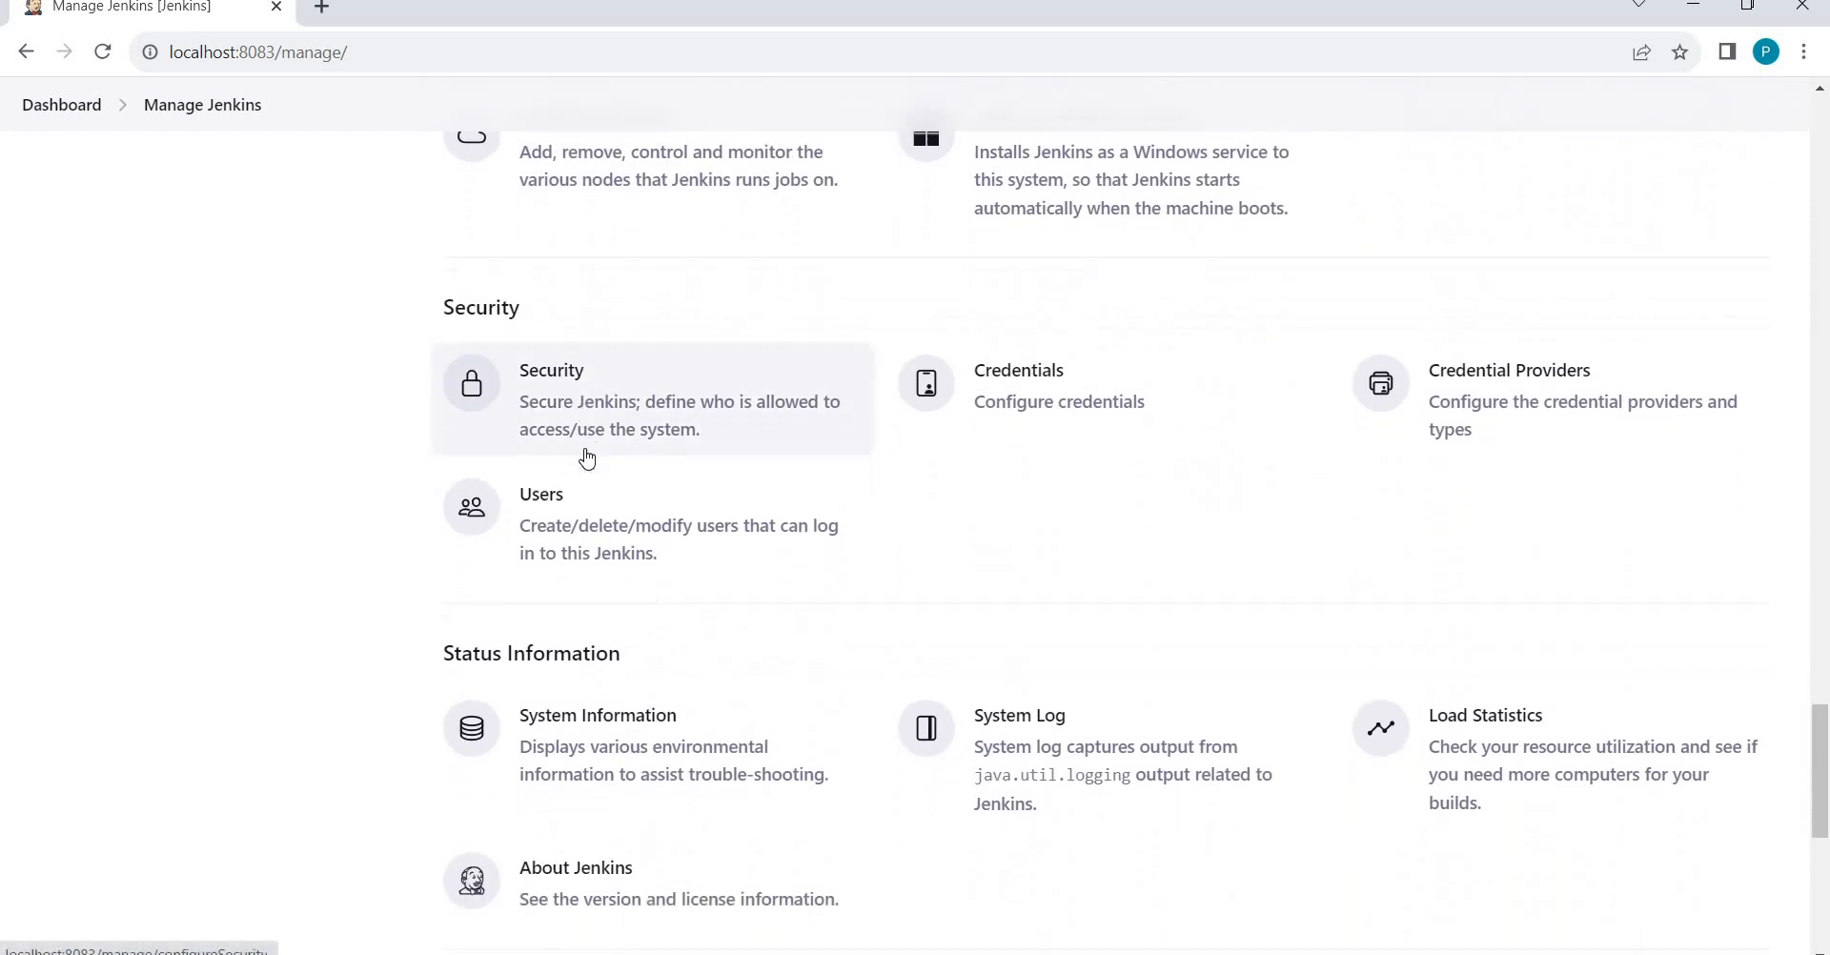
{"action": "scroll", "coordinate": [586, 457], "scroll_direction": "down", "scroll_amount": 1}
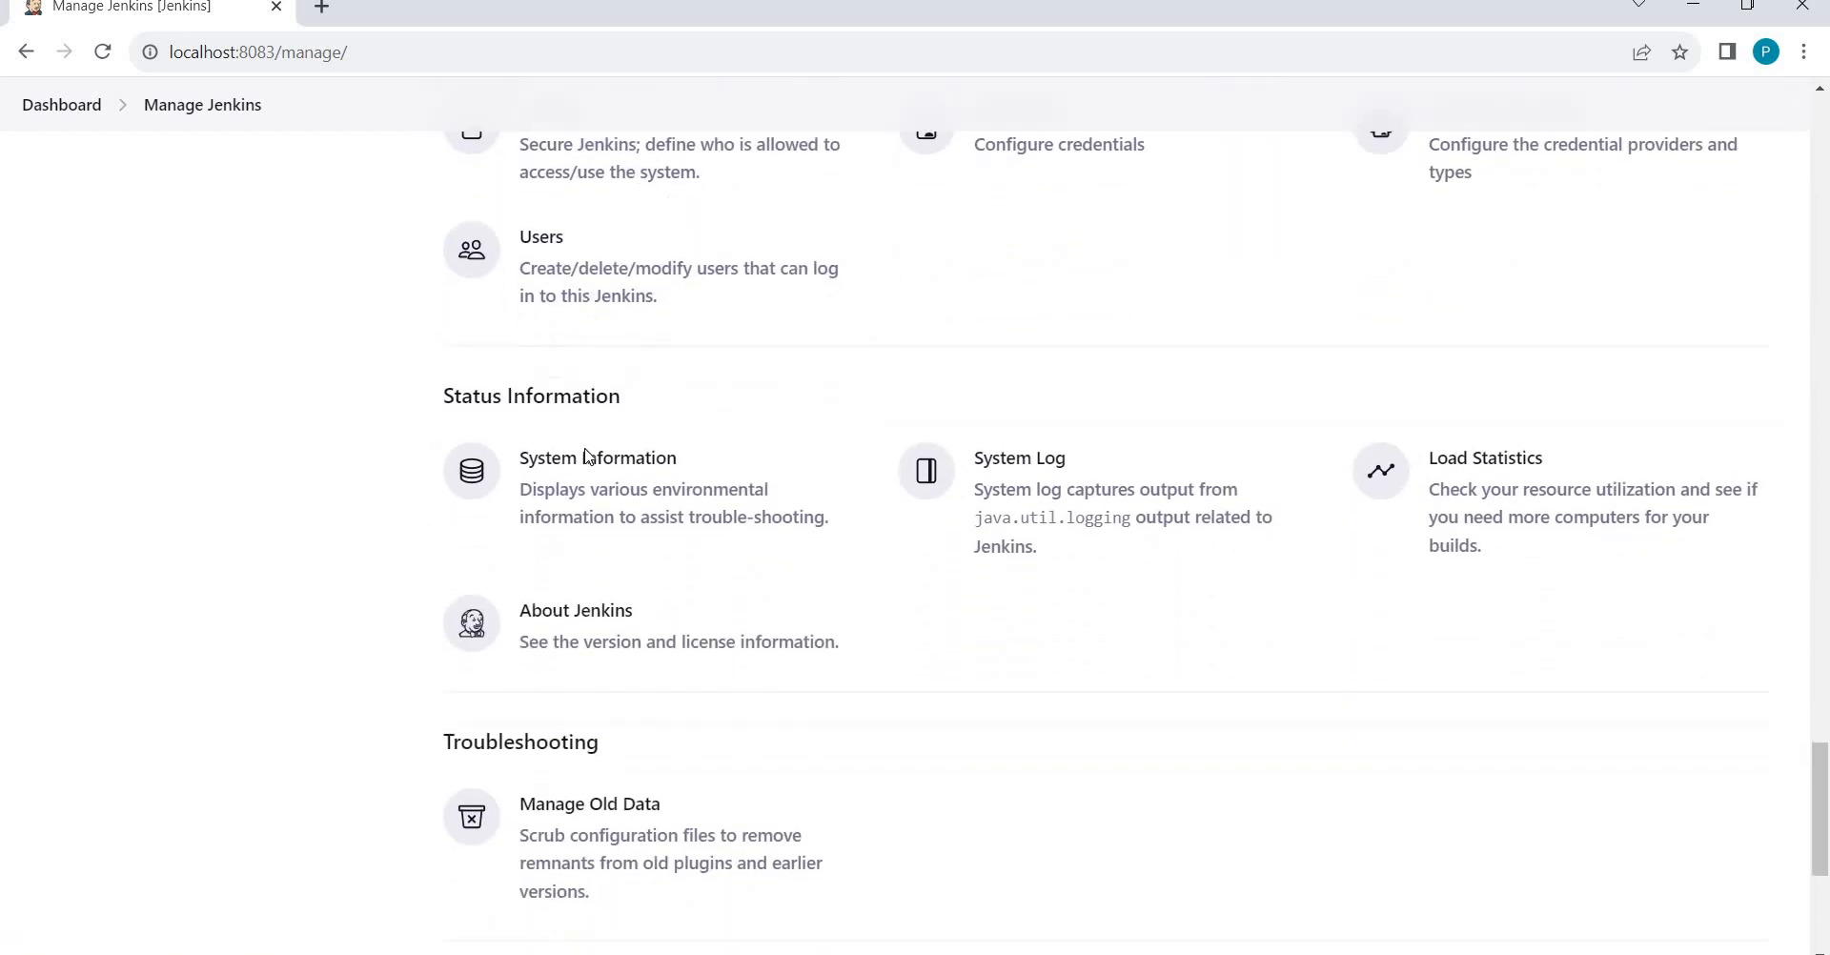
{"action": "scroll", "coordinate": [587, 457], "scroll_direction": "up", "scroll_amount": 5}
{"action": "scroll", "coordinate": [586, 459], "scroll_direction": "up", "scroll_amount": 1}
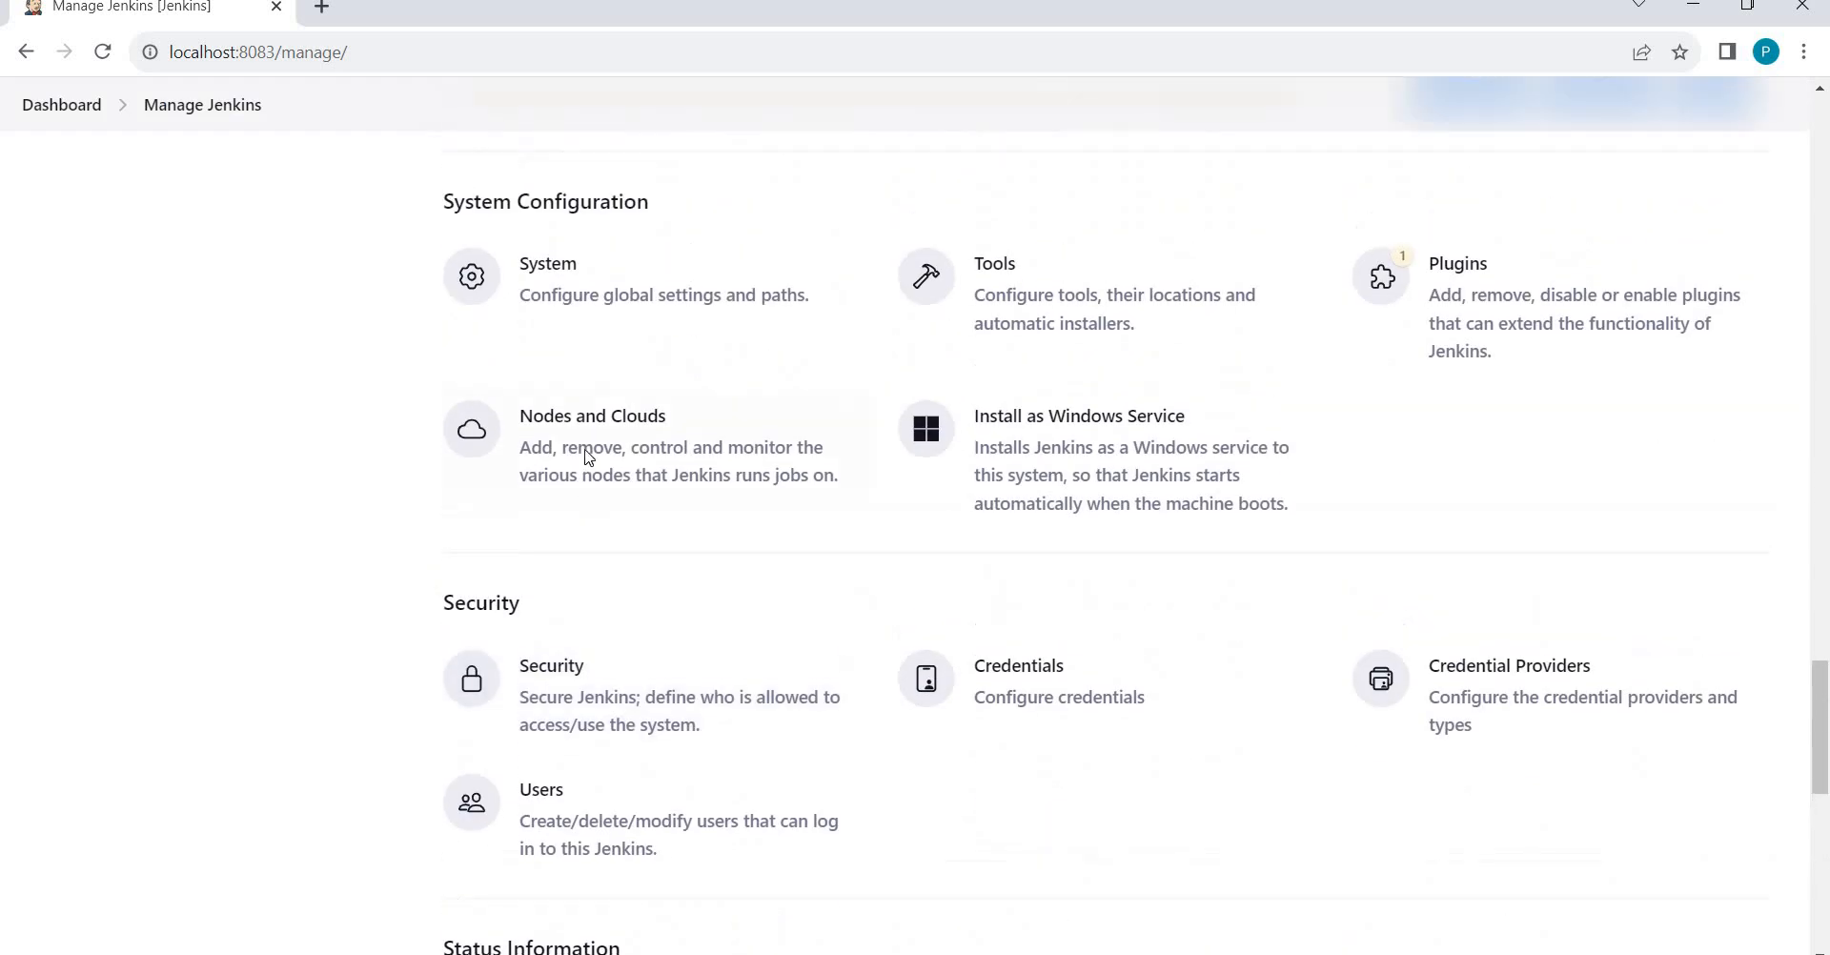
{"action": "scroll", "coordinate": [653, 705], "scroll_direction": "down", "scroll_amount": 1}
{"action": "left_click", "coordinate": [653, 708]}
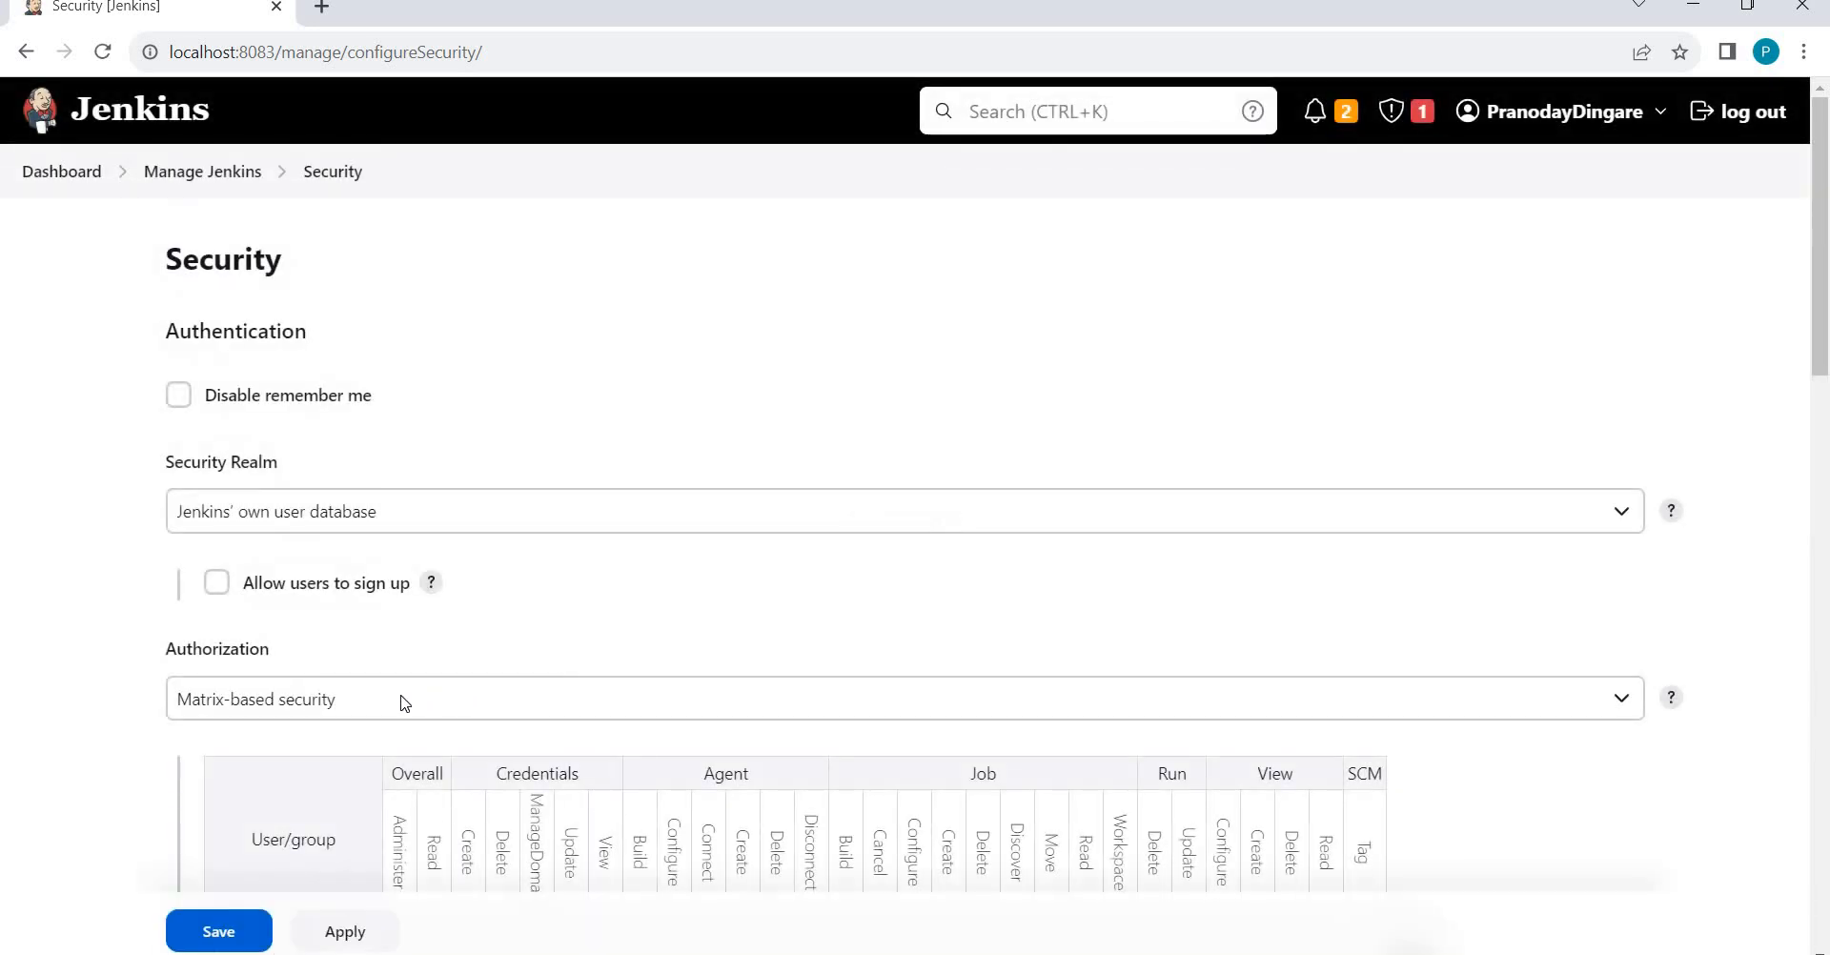
{"action": "scroll", "coordinate": [401, 702], "scroll_direction": "down", "scroll_amount": 4}
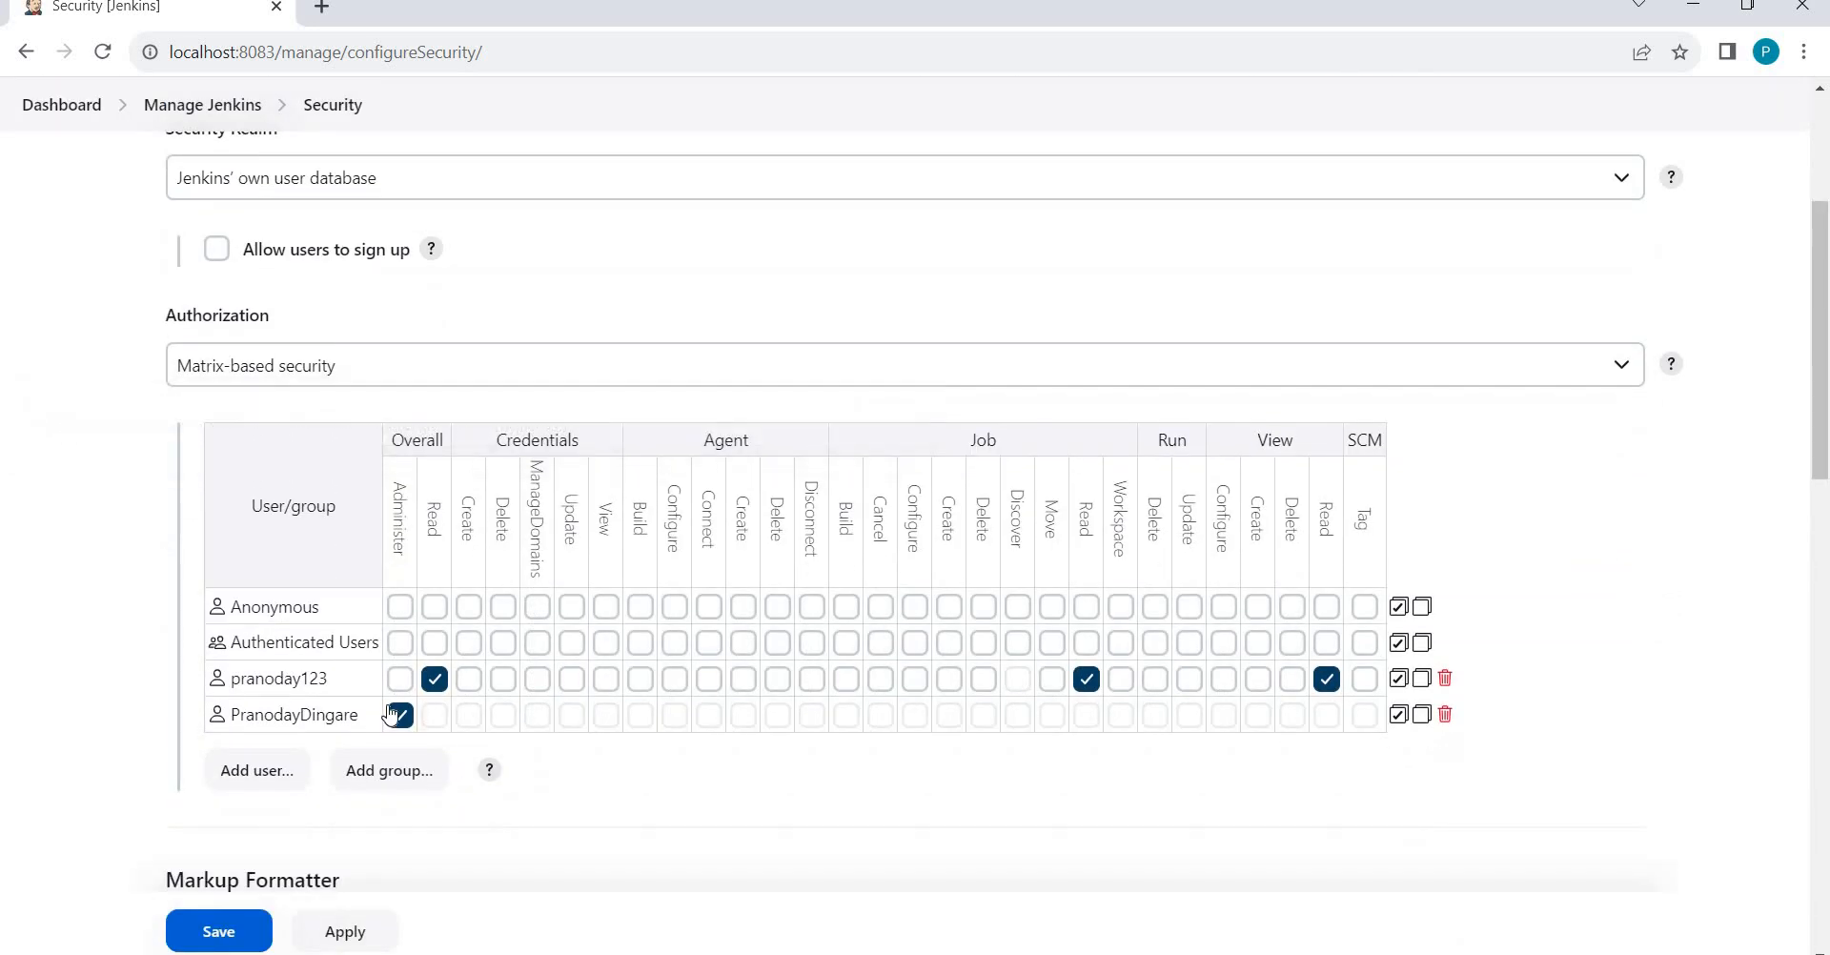
{"action": "scroll", "coordinate": [391, 725], "scroll_direction": "down", "scroll_amount": 1}
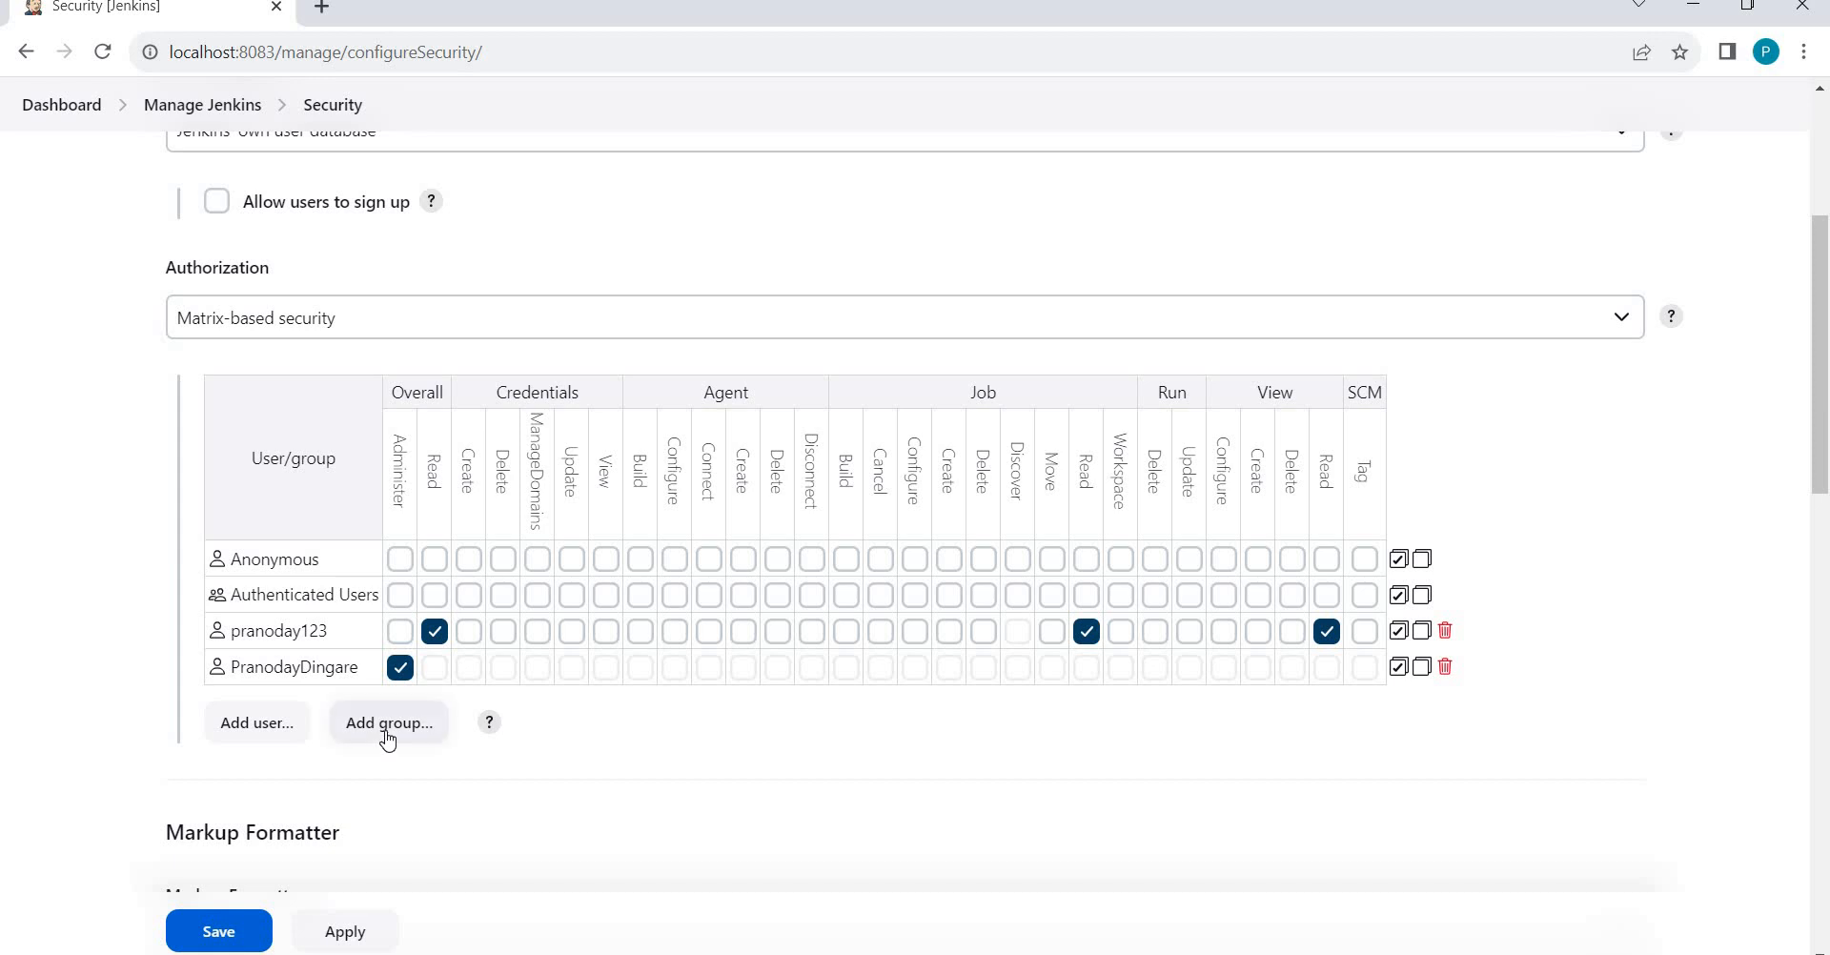
{"action": "left_click", "coordinate": [386, 726]}
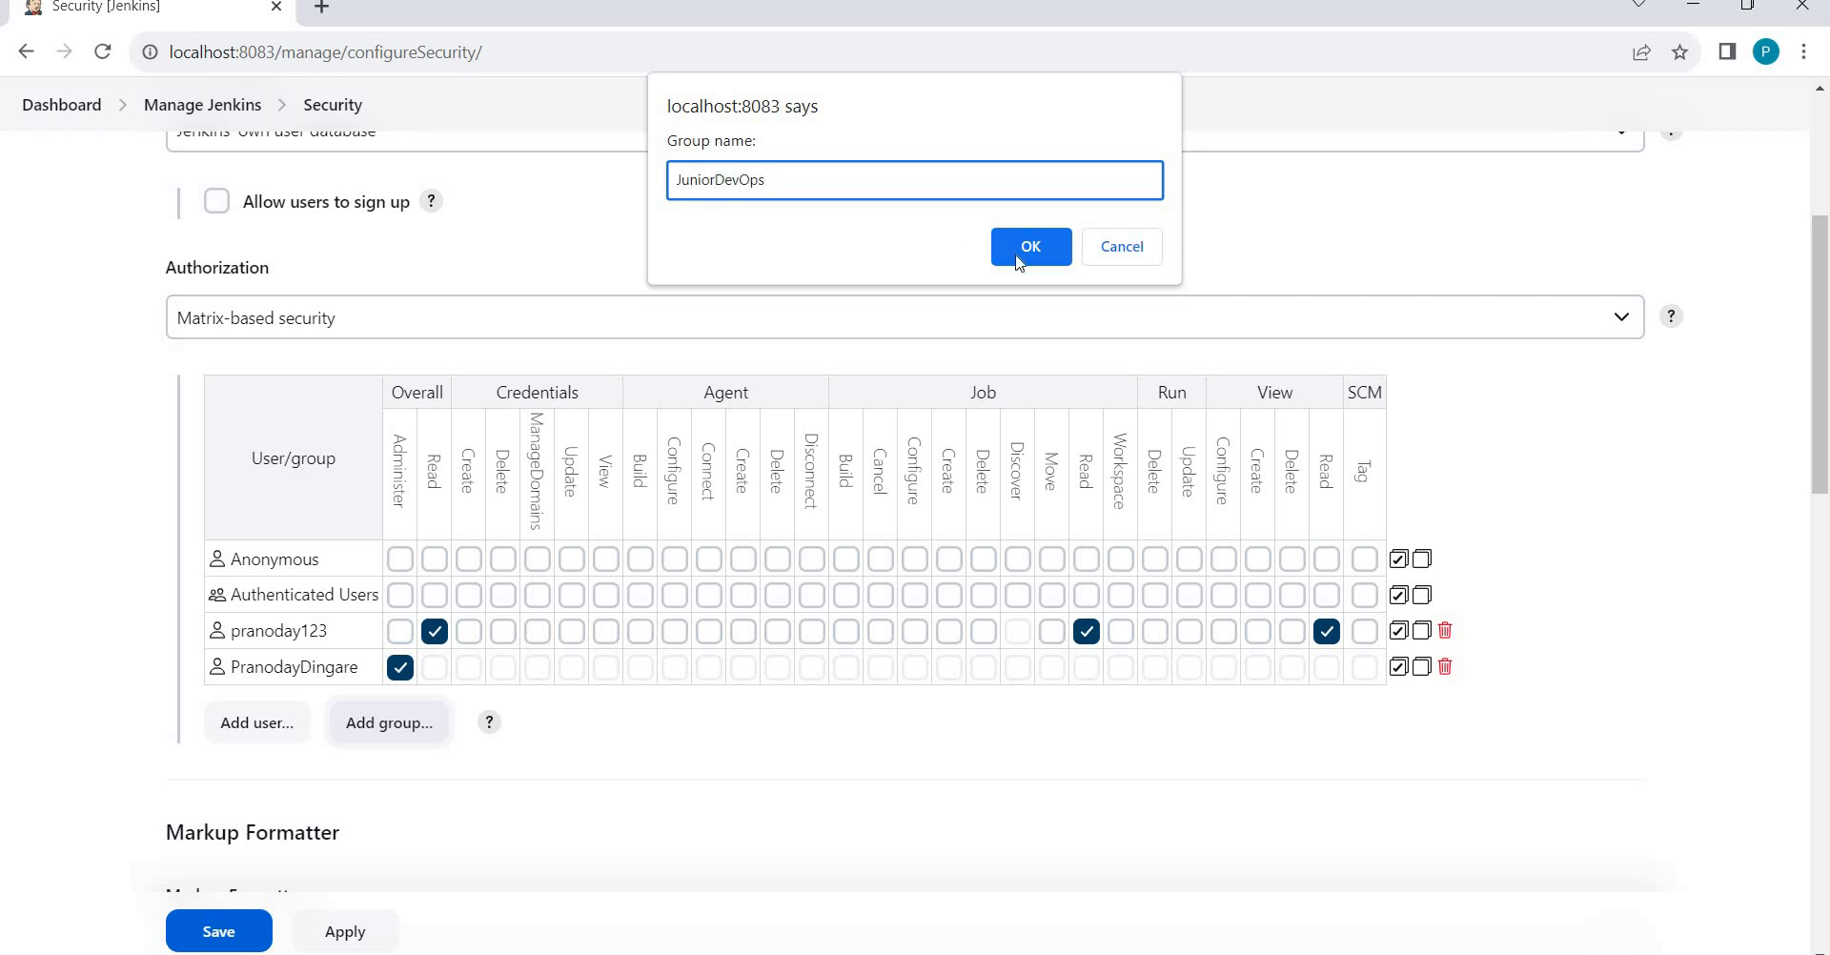
{"action": "left_click", "coordinate": [1050, 259]}
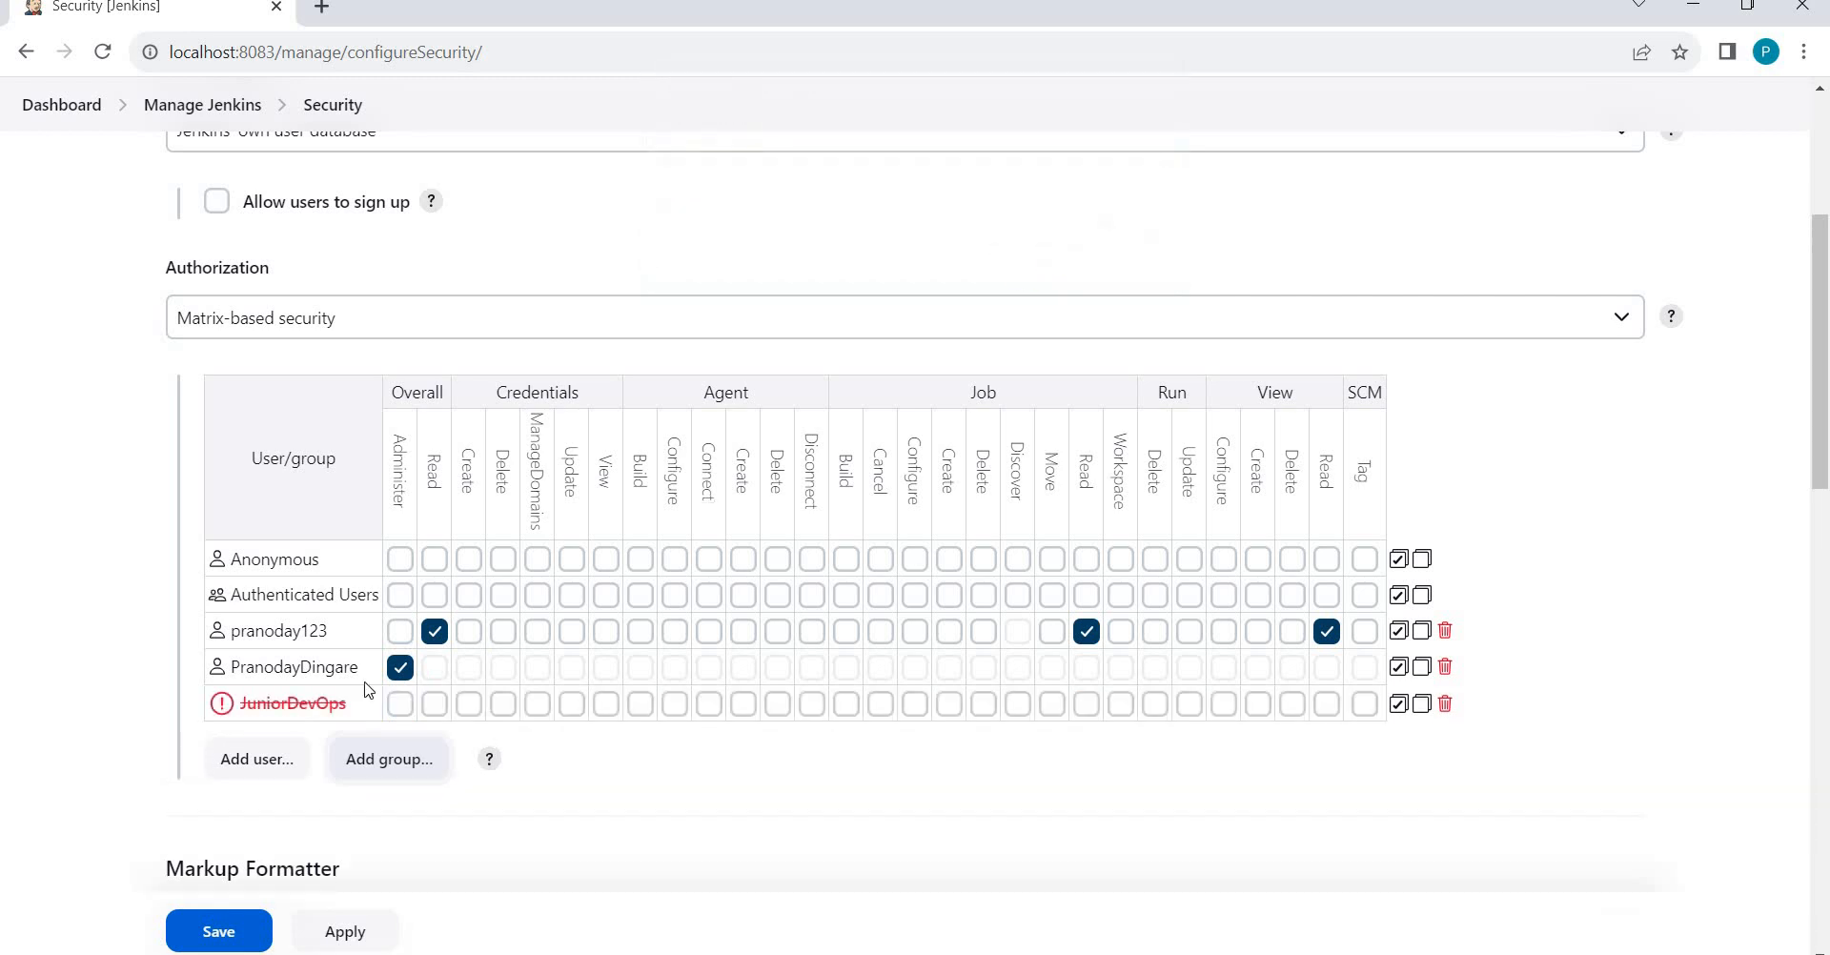
{"action": "left_click", "coordinate": [1445, 704]}
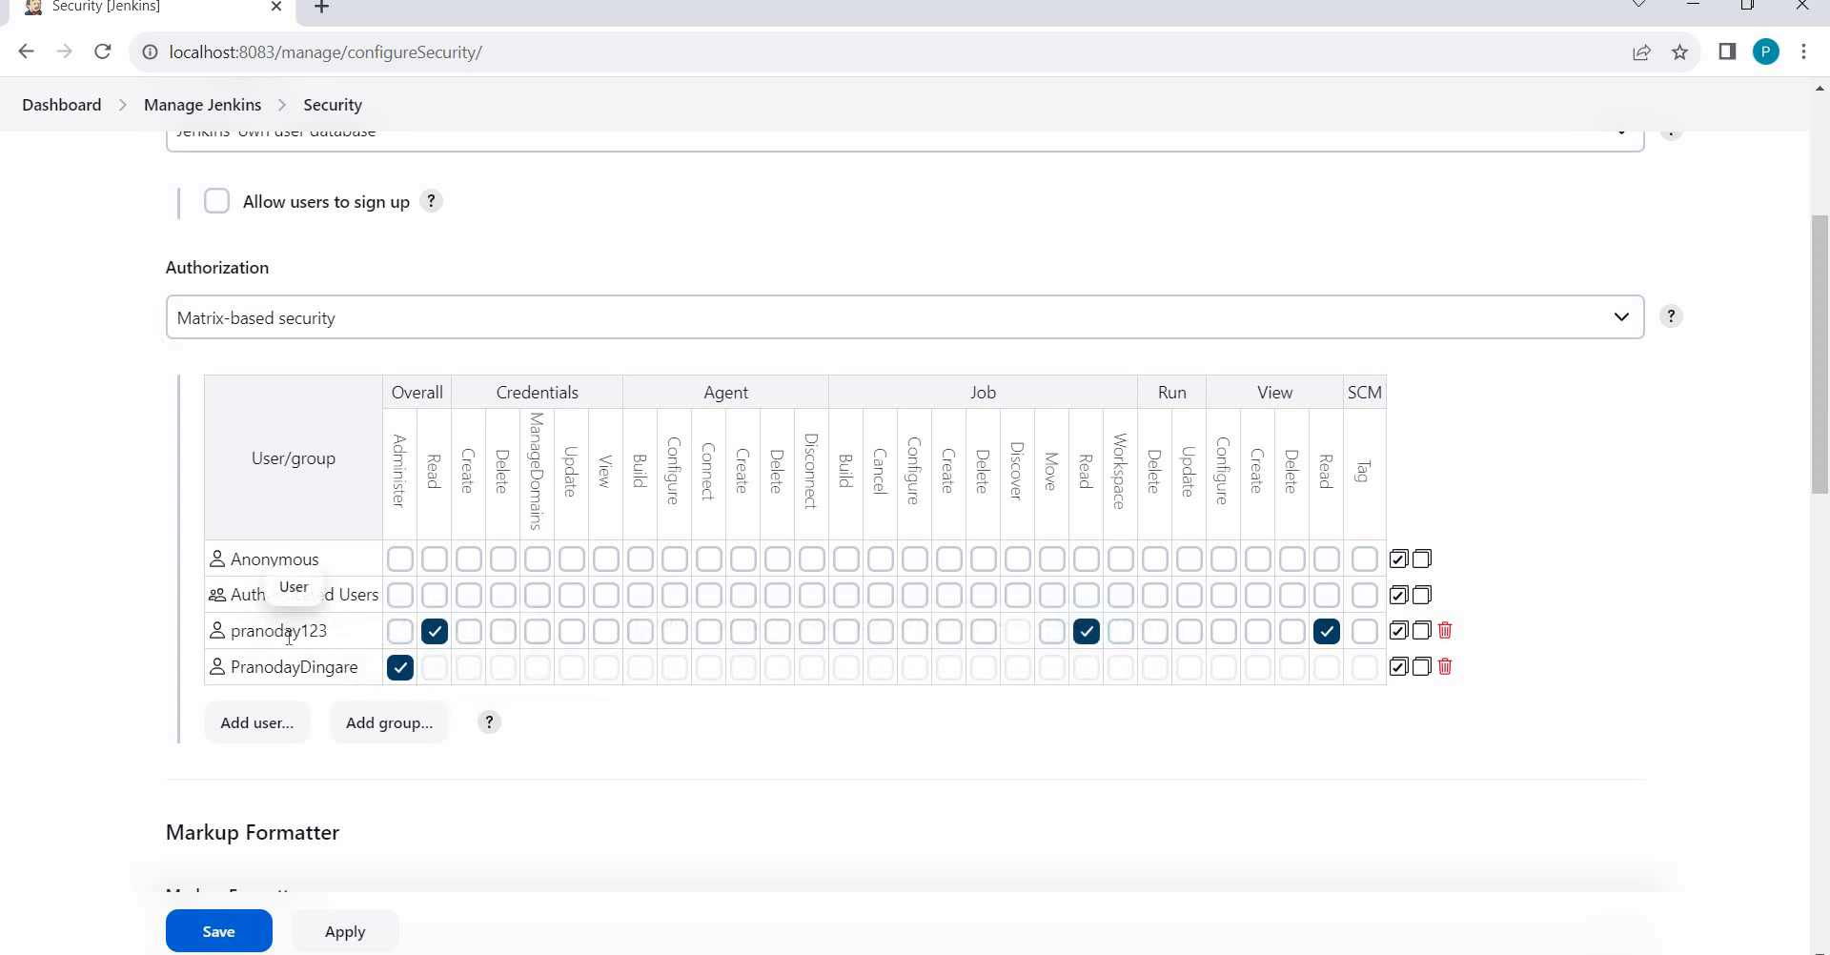
Tick Job Configure and Job Build for the restricted user, save, and log out.
{"action": "left_click", "coordinate": [915, 633]}
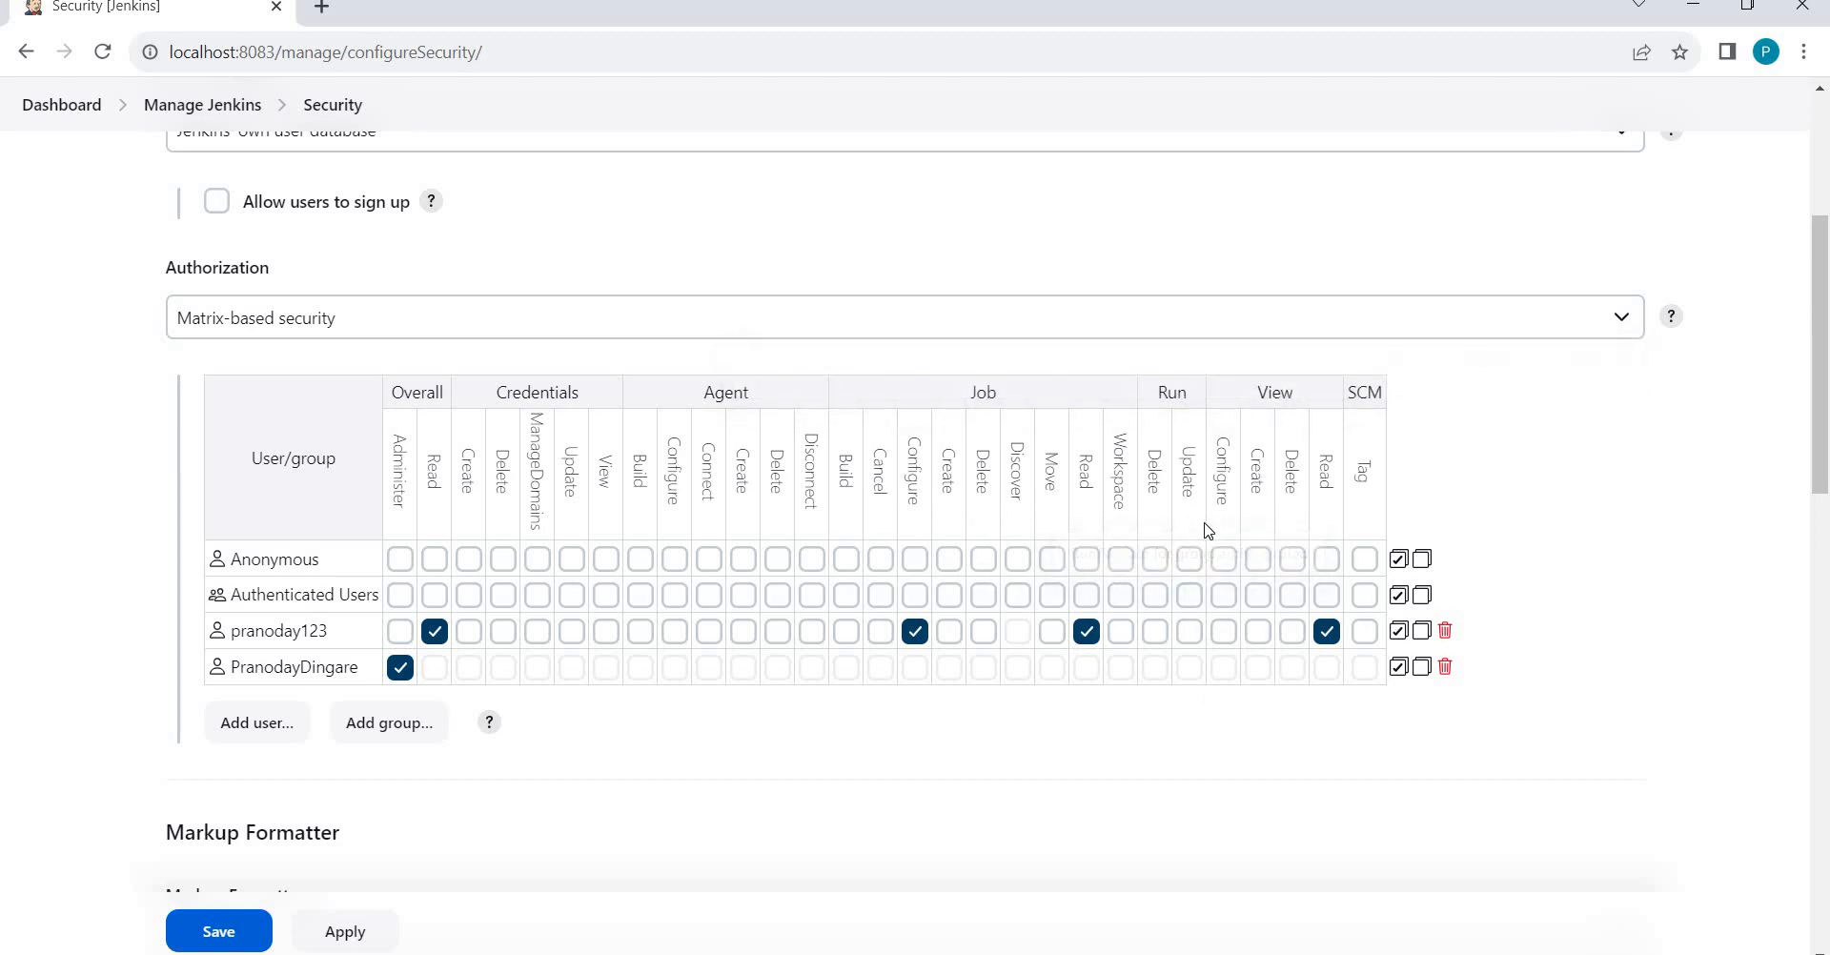
{"action": "left_click", "coordinate": [846, 631]}
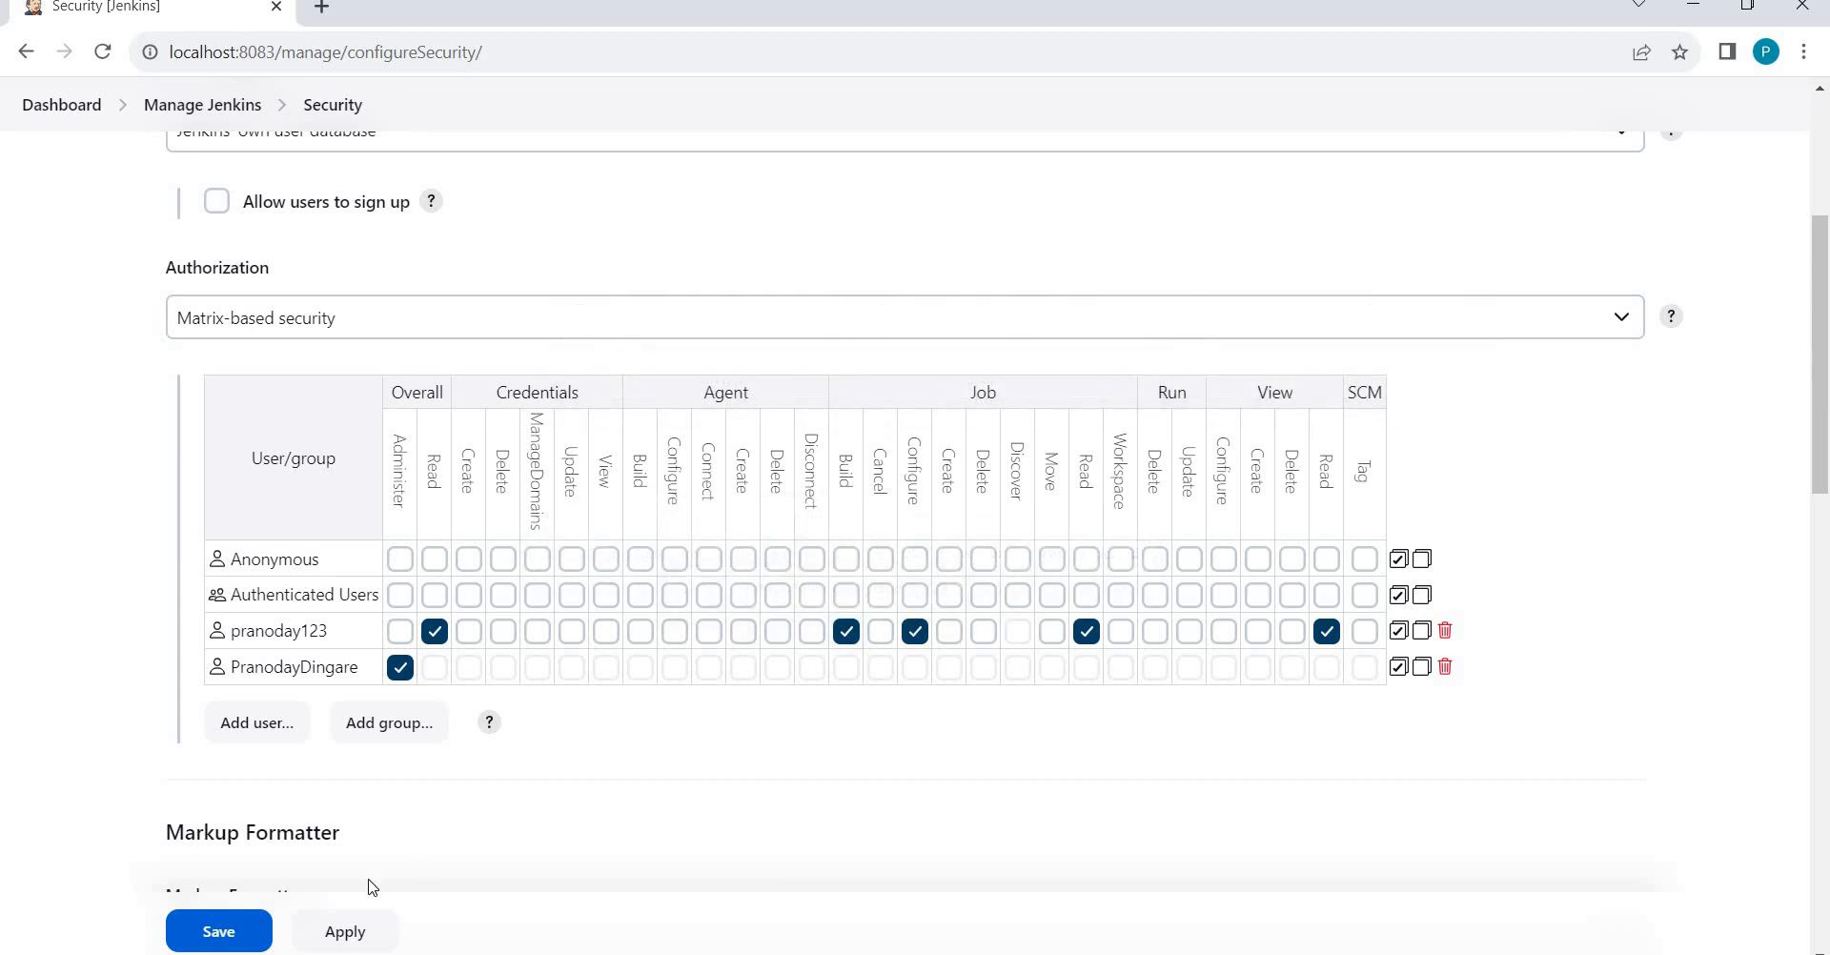
{"action": "left_click", "coordinate": [212, 931]}
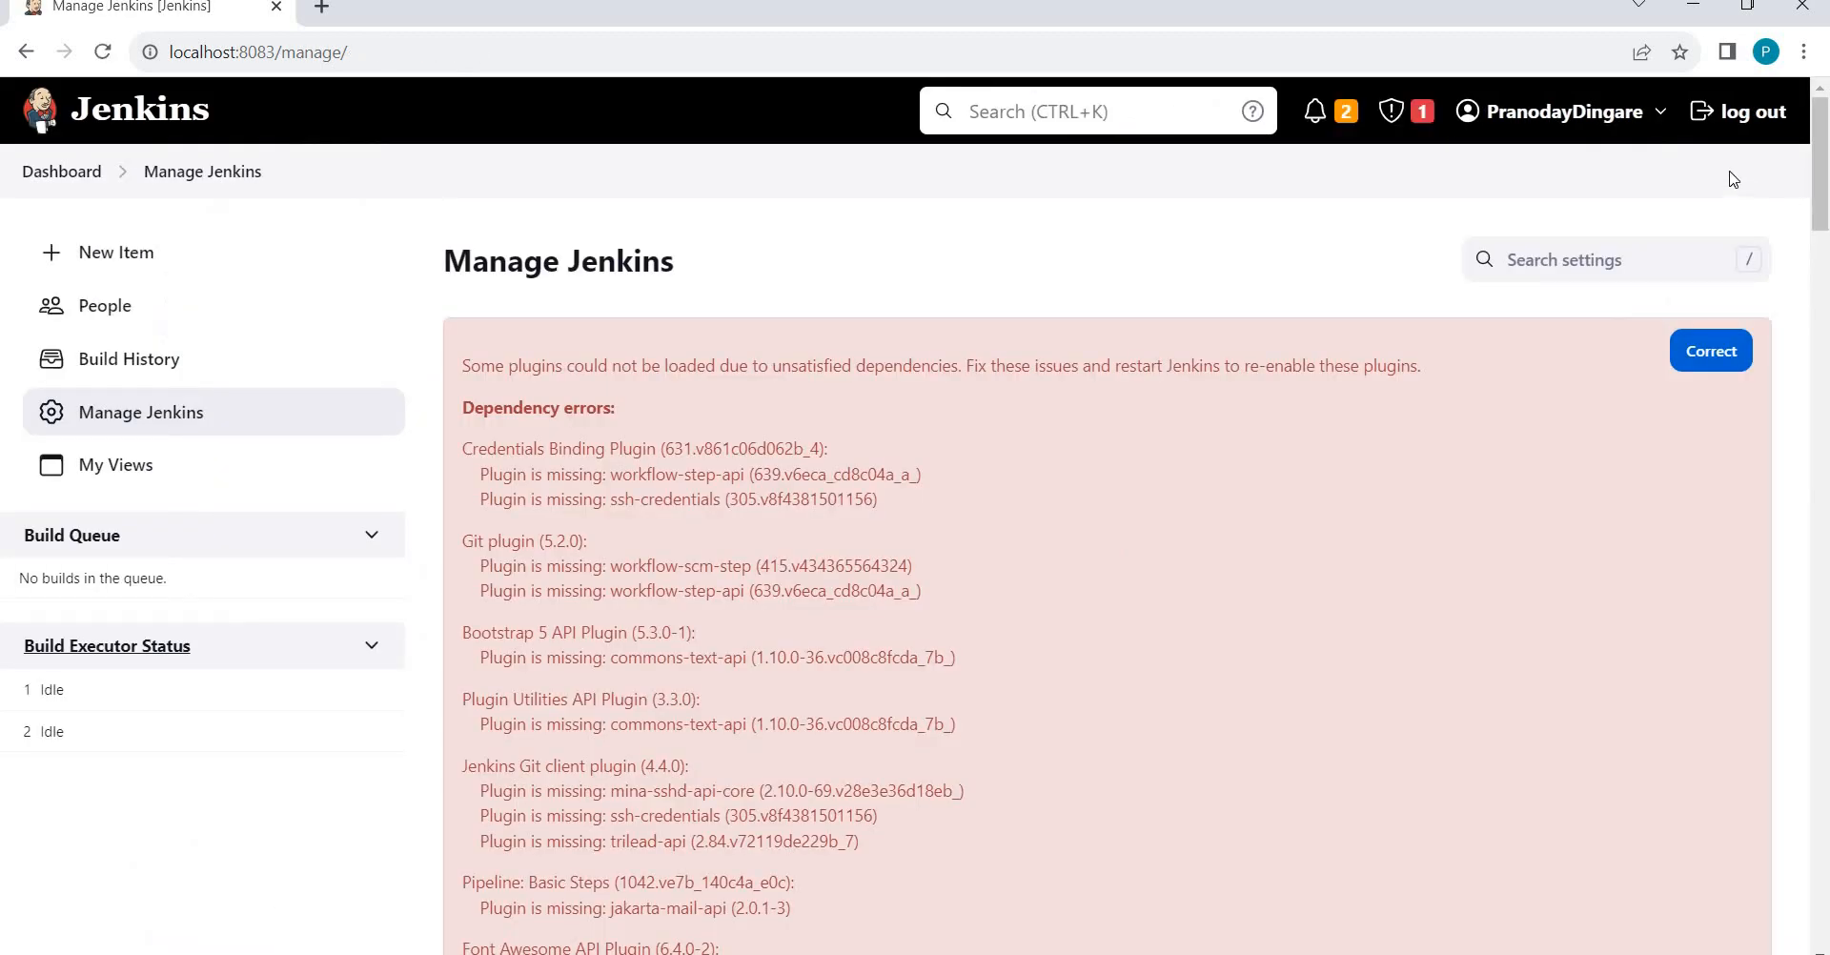
{"action": "left_click", "coordinate": [1741, 119]}
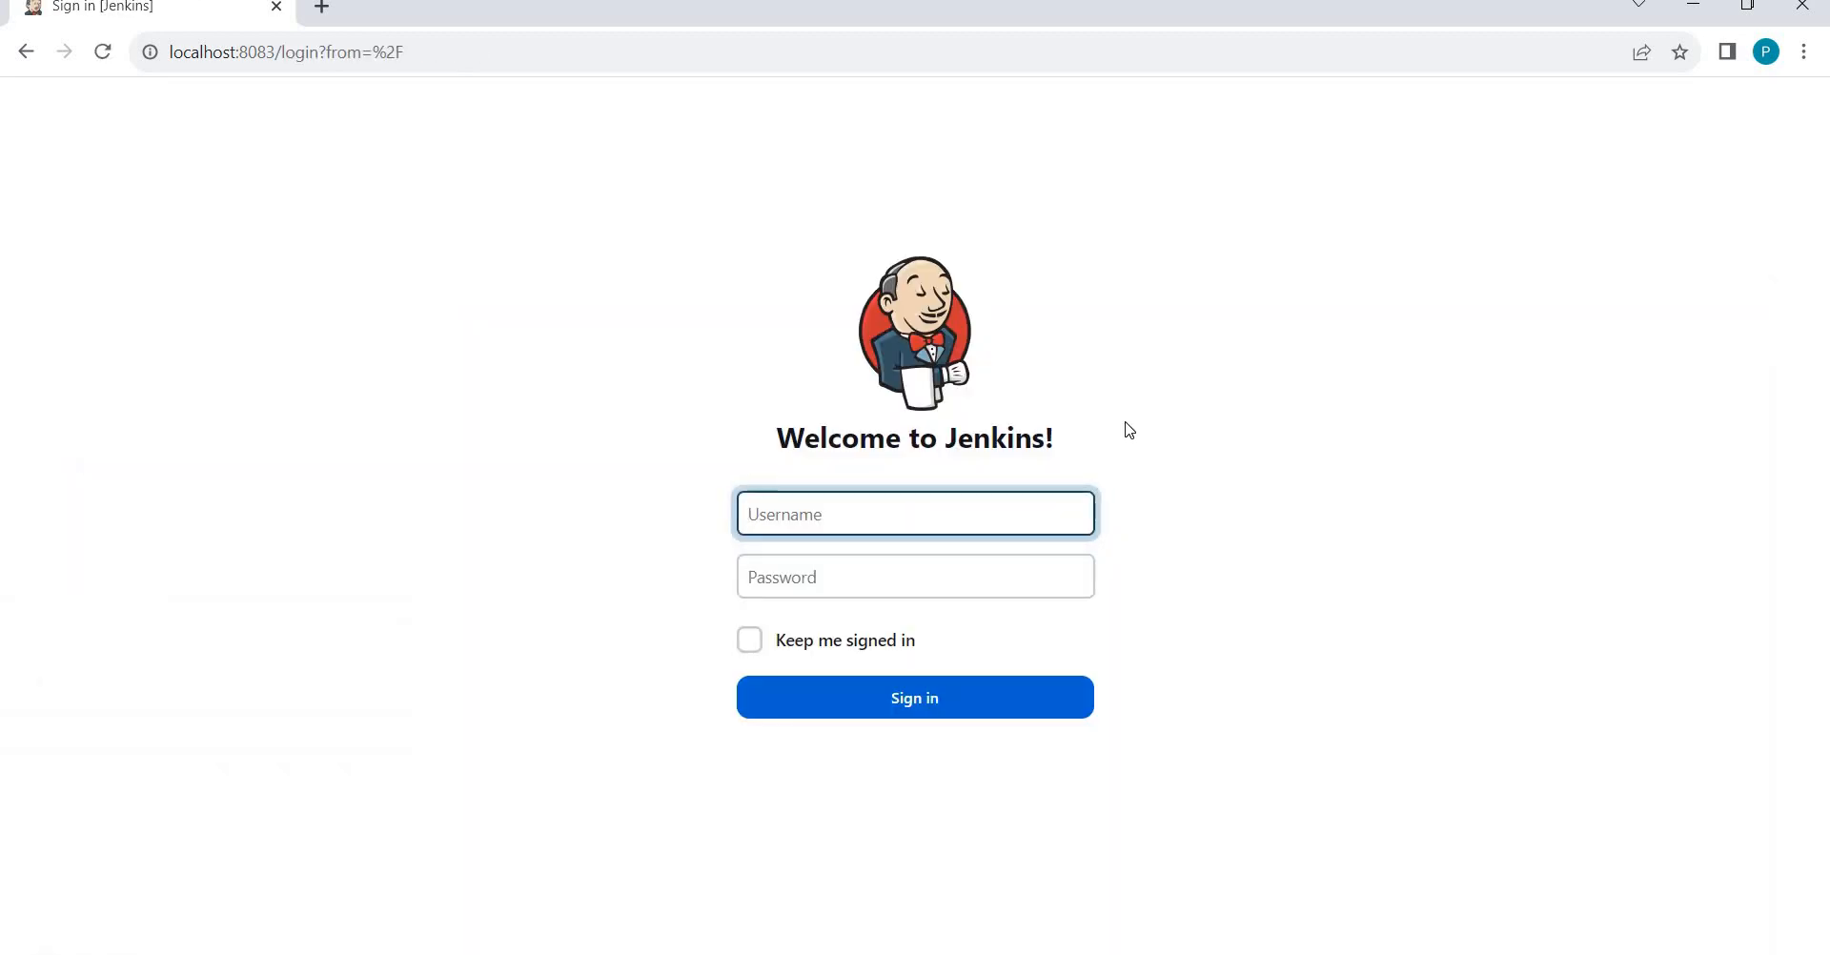
Log in with the restricted user's username and password to see MyJob on the Dashboard.
{"action": "key", "text": "Tab"}
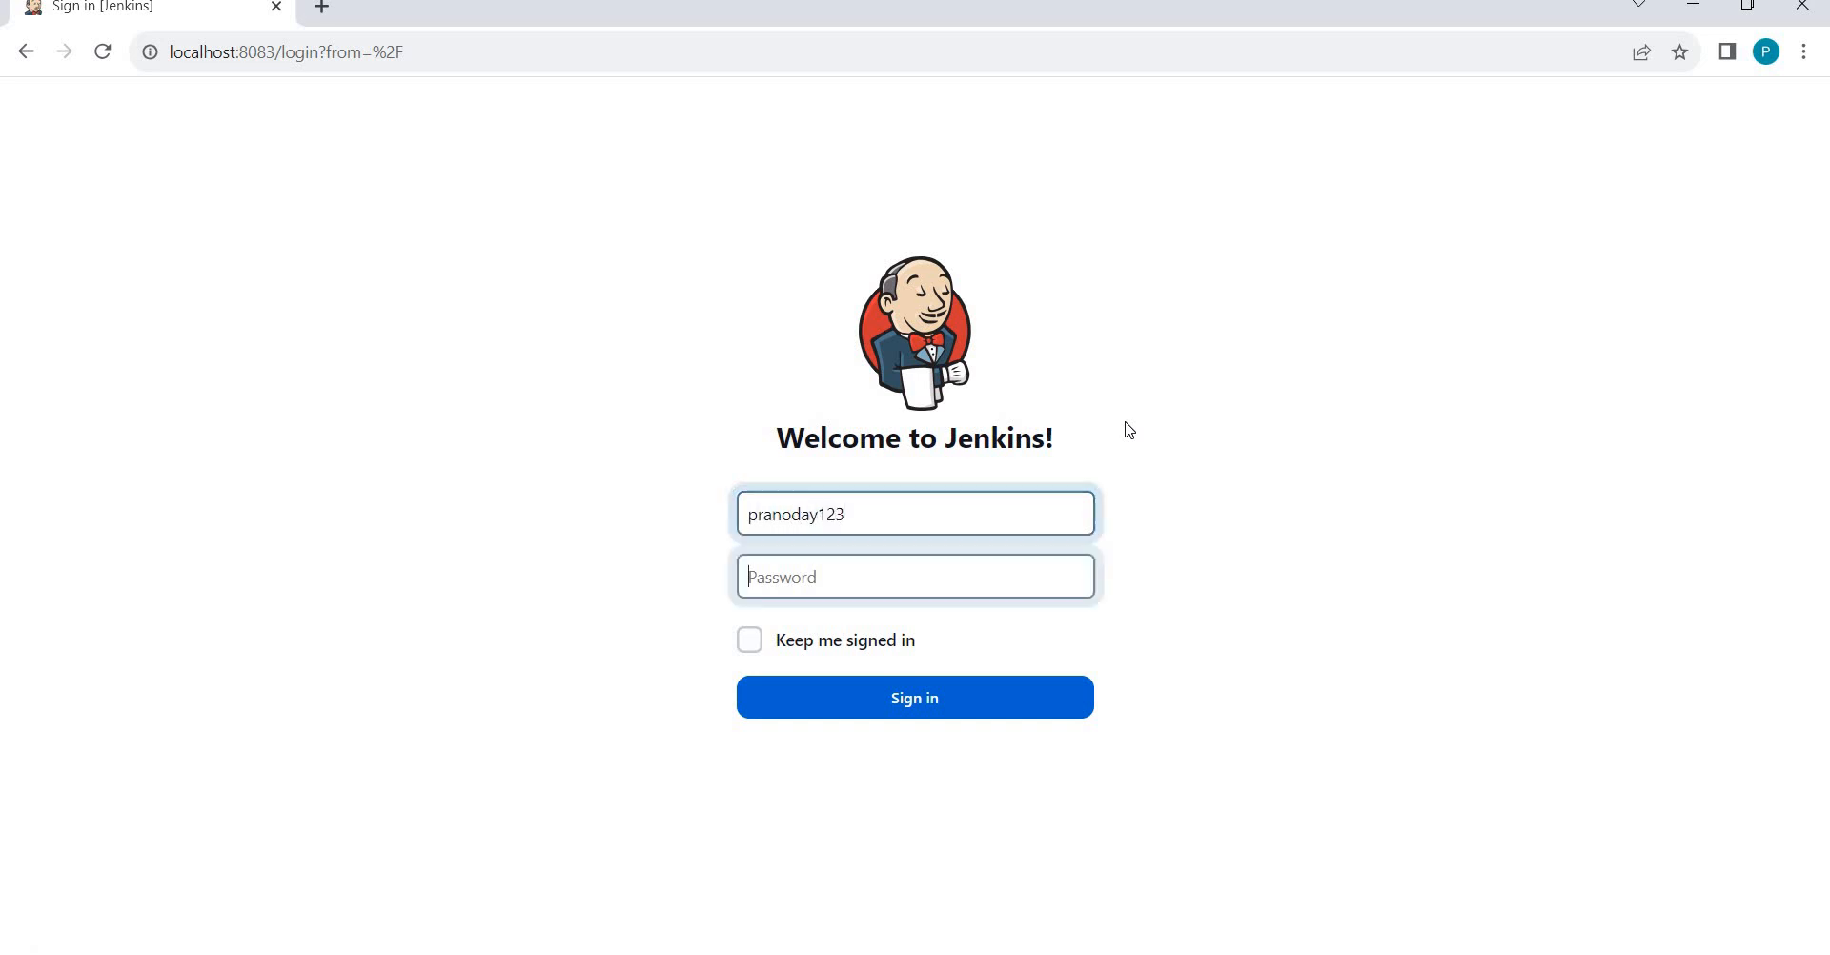
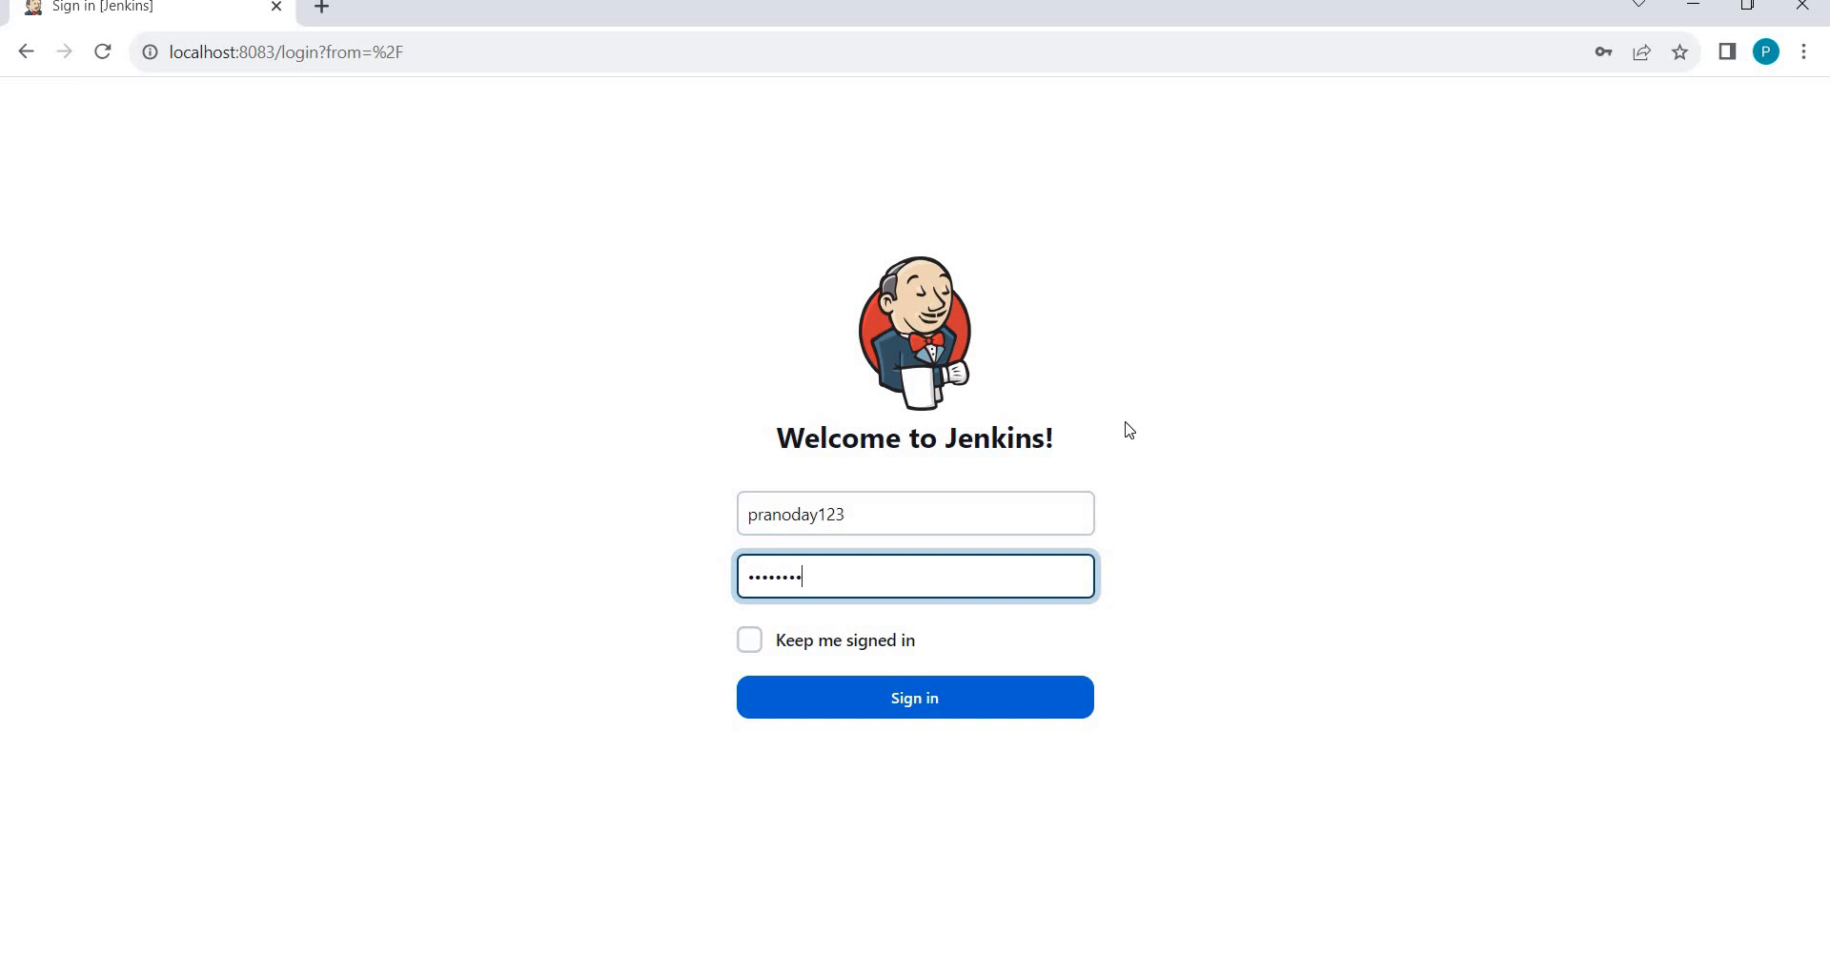
{"action": "key", "text": "Return"}
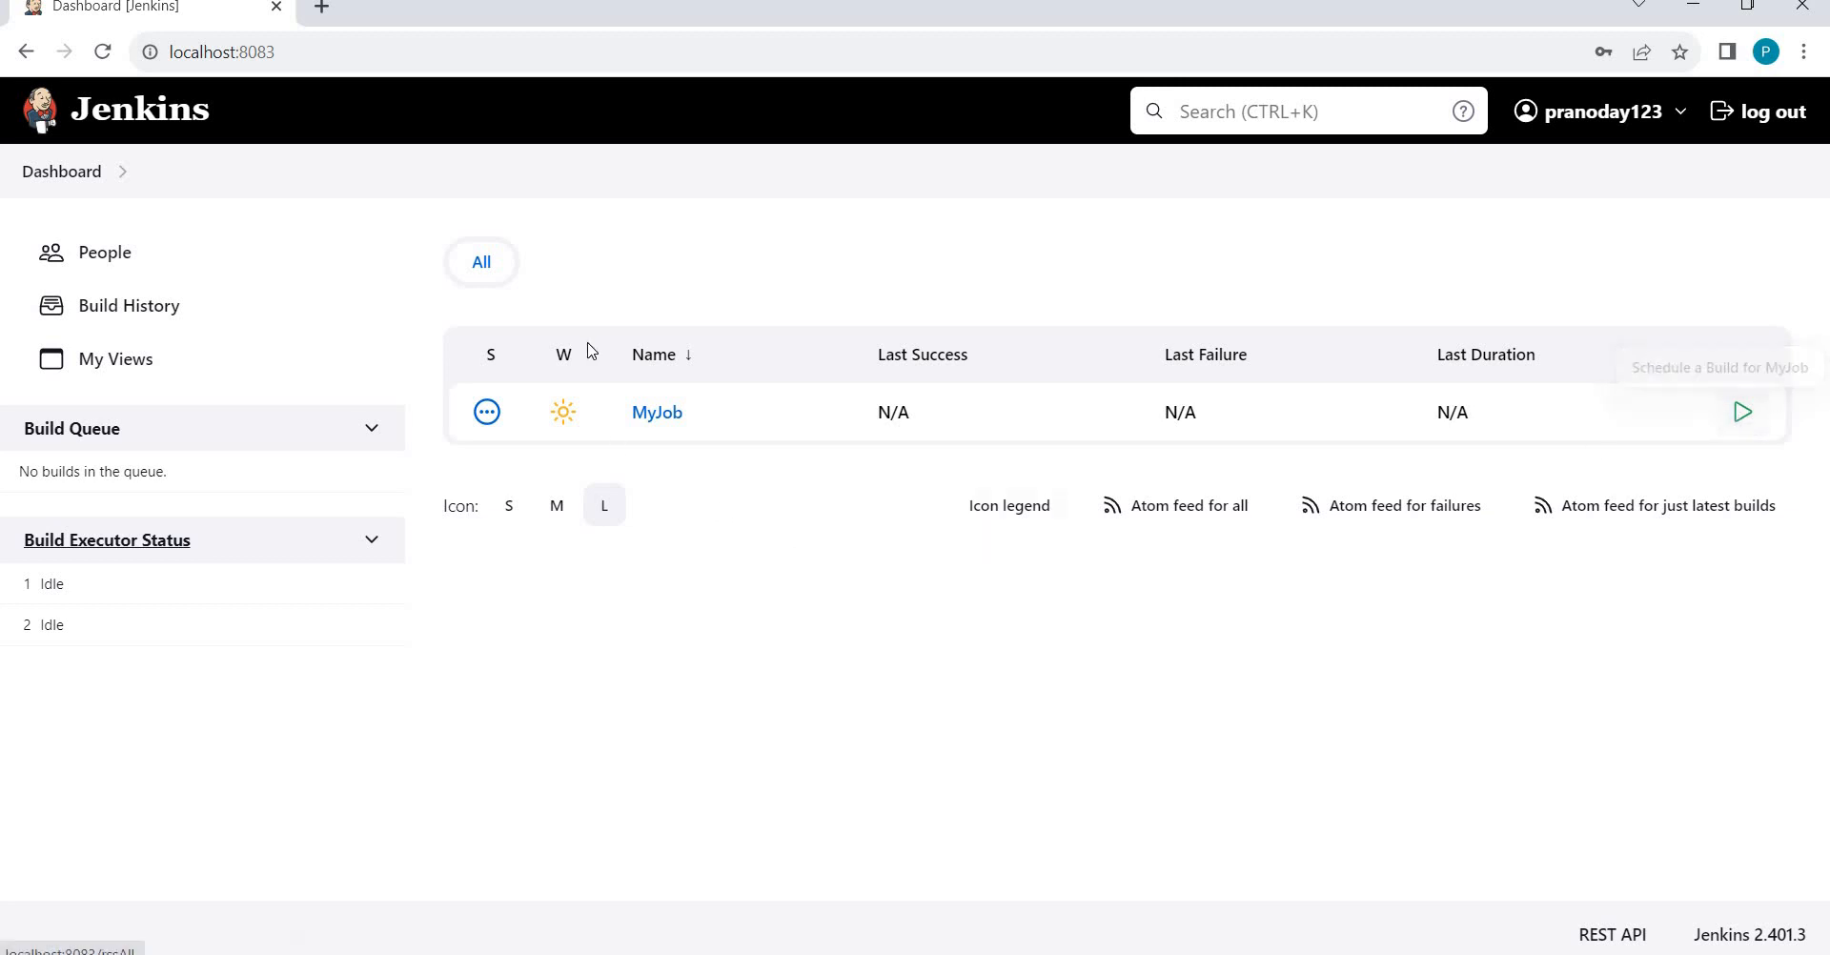
{"action": "left_click", "coordinate": [658, 423]}
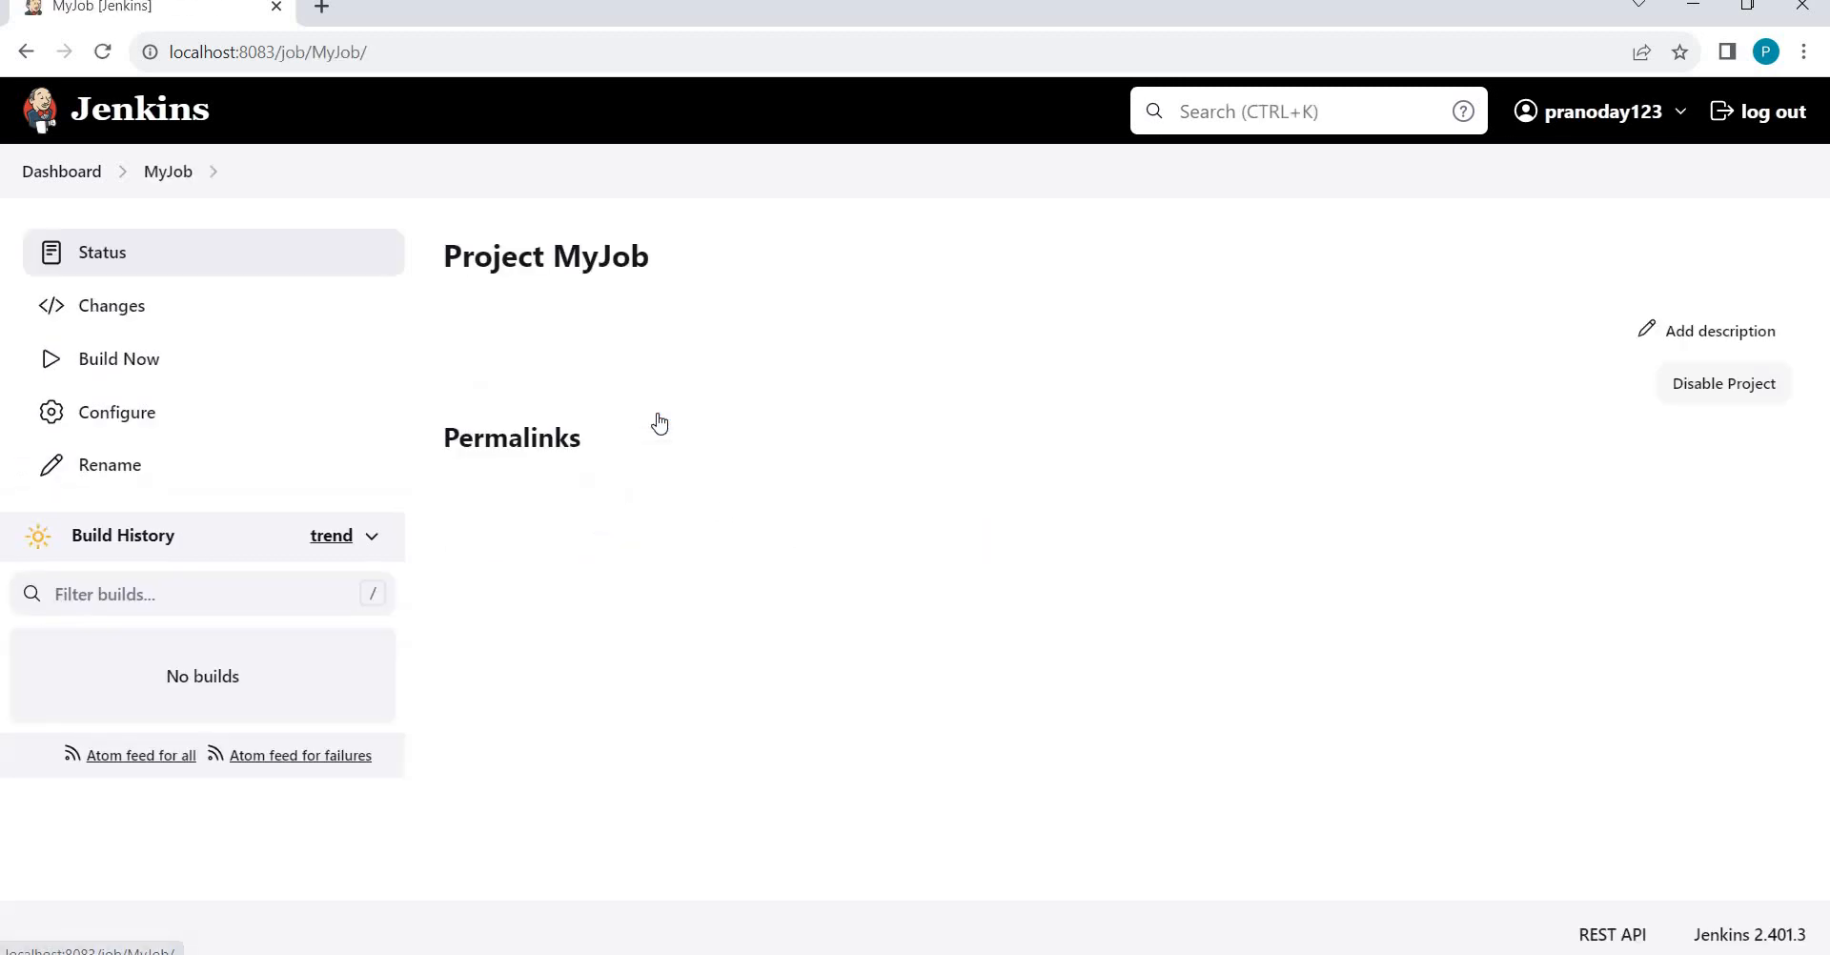
{"action": "left_click", "coordinate": [119, 415]}
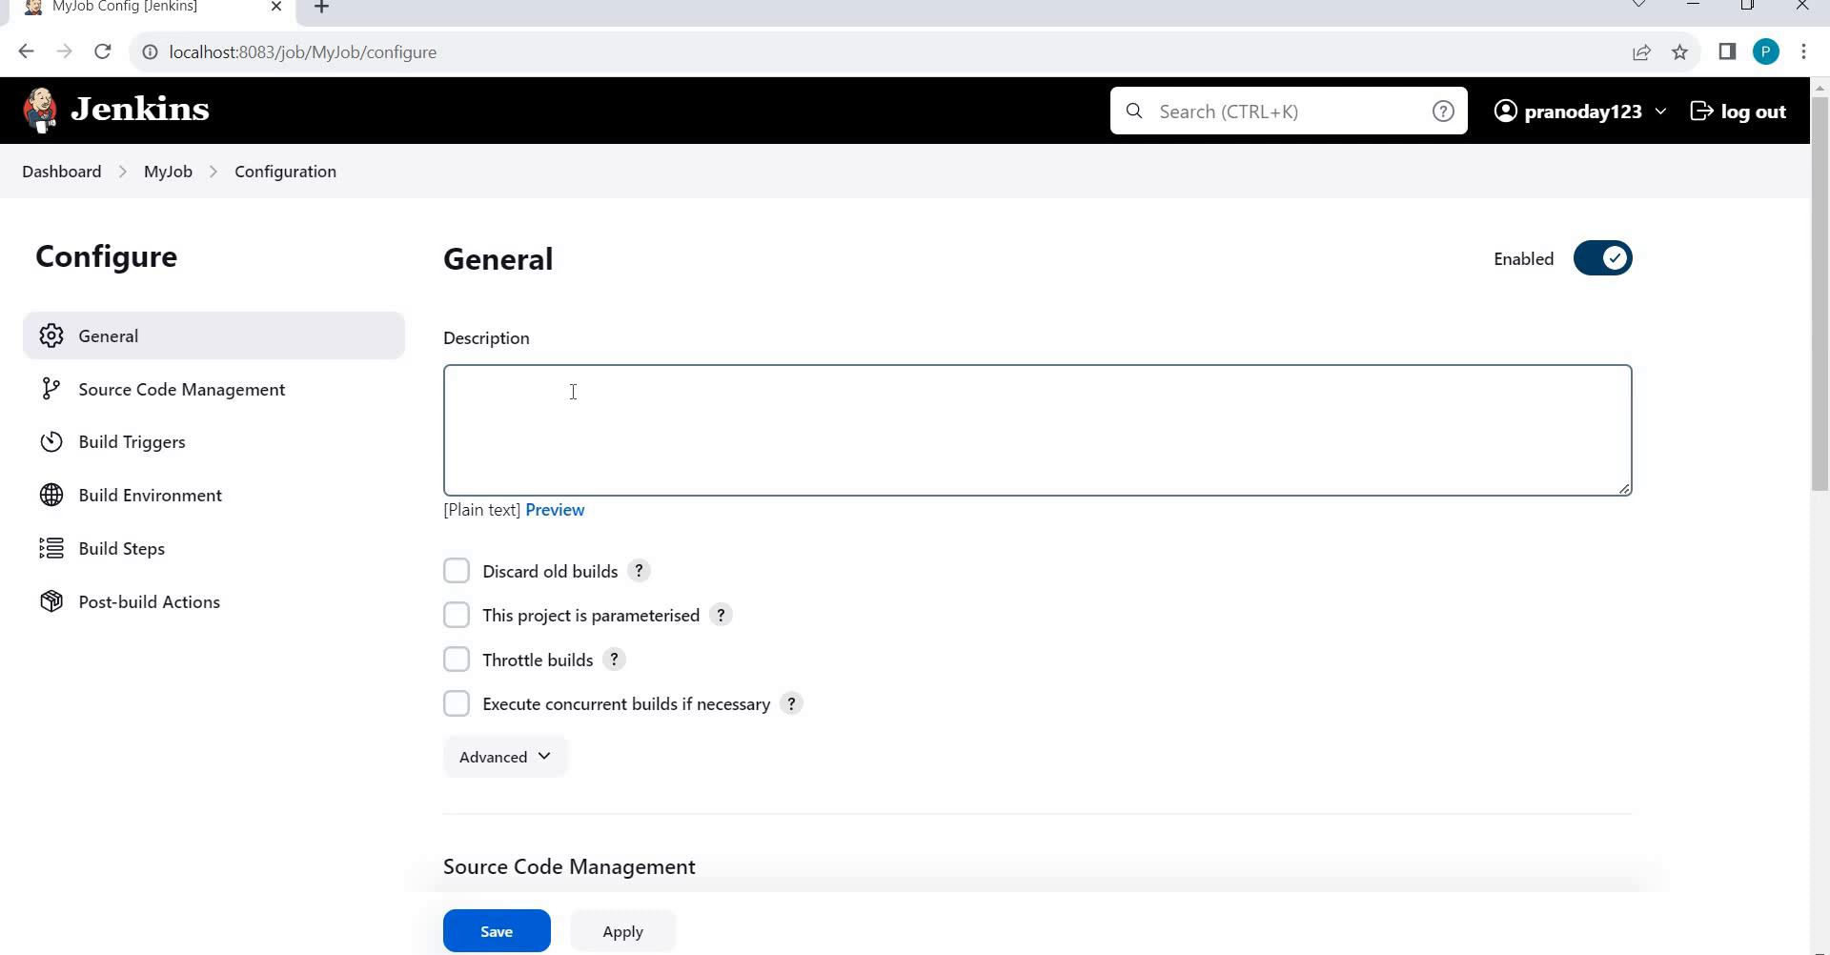
{"action": "left_click", "coordinate": [164, 174]}
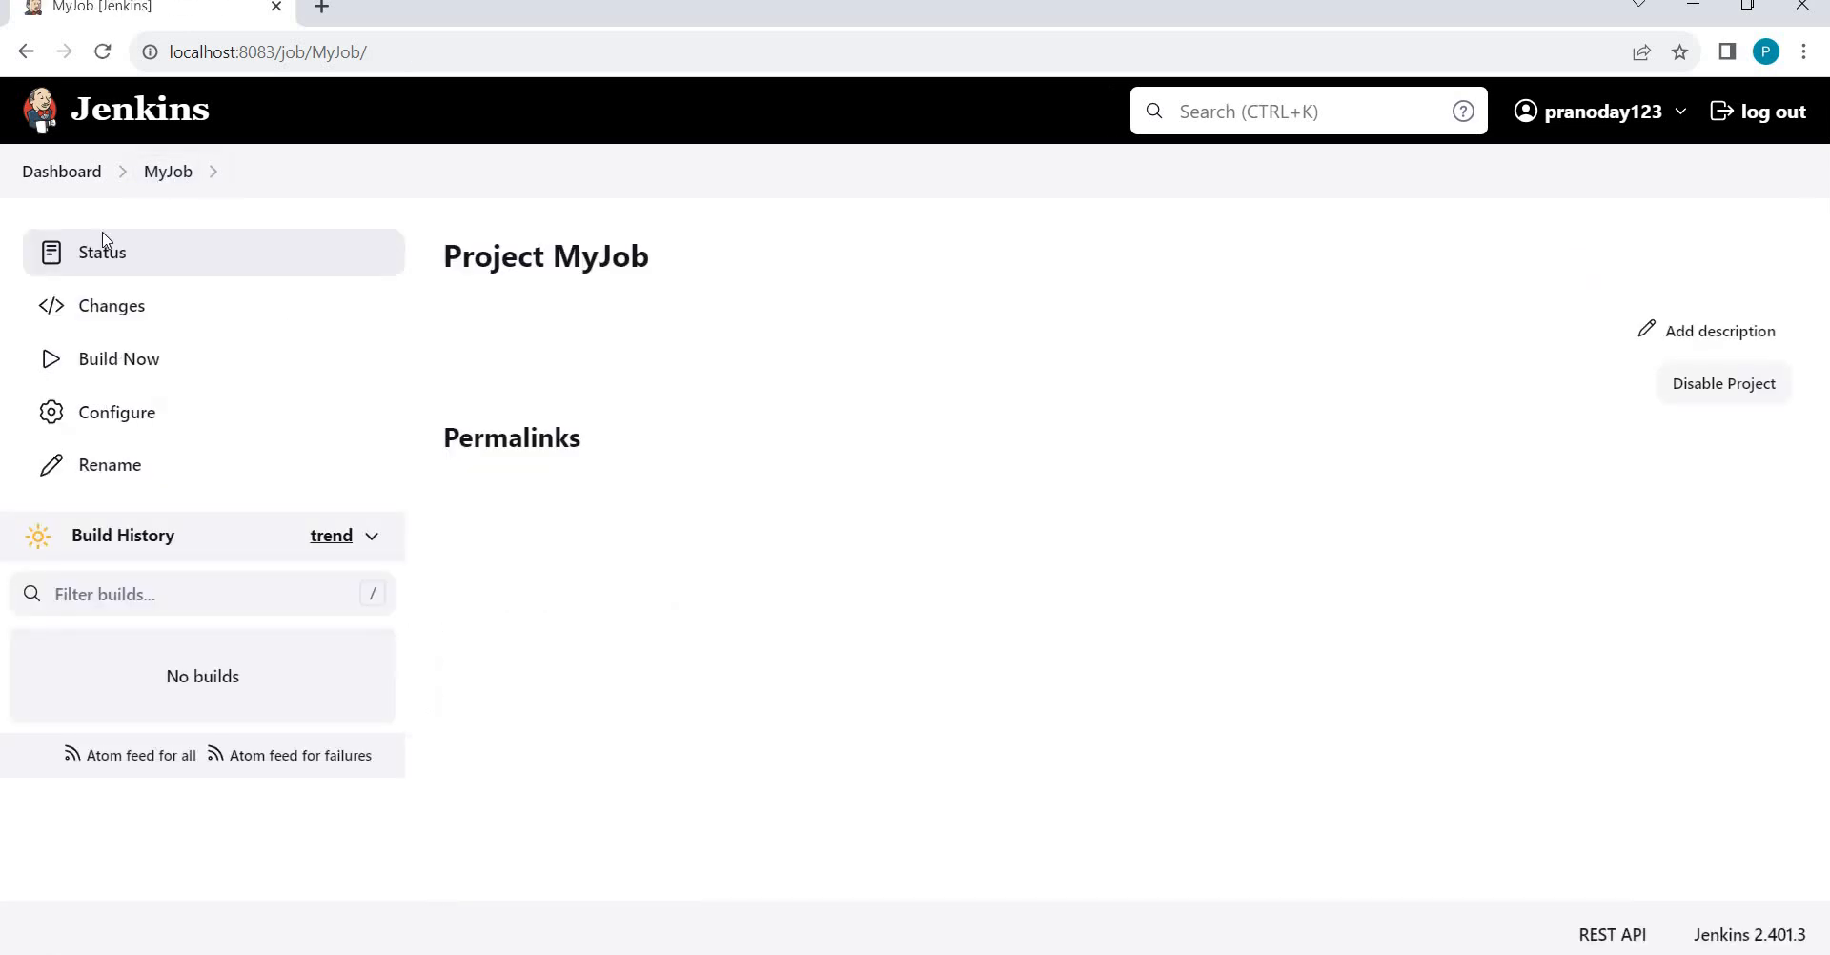
{"action": "left_click", "coordinate": [54, 172]}
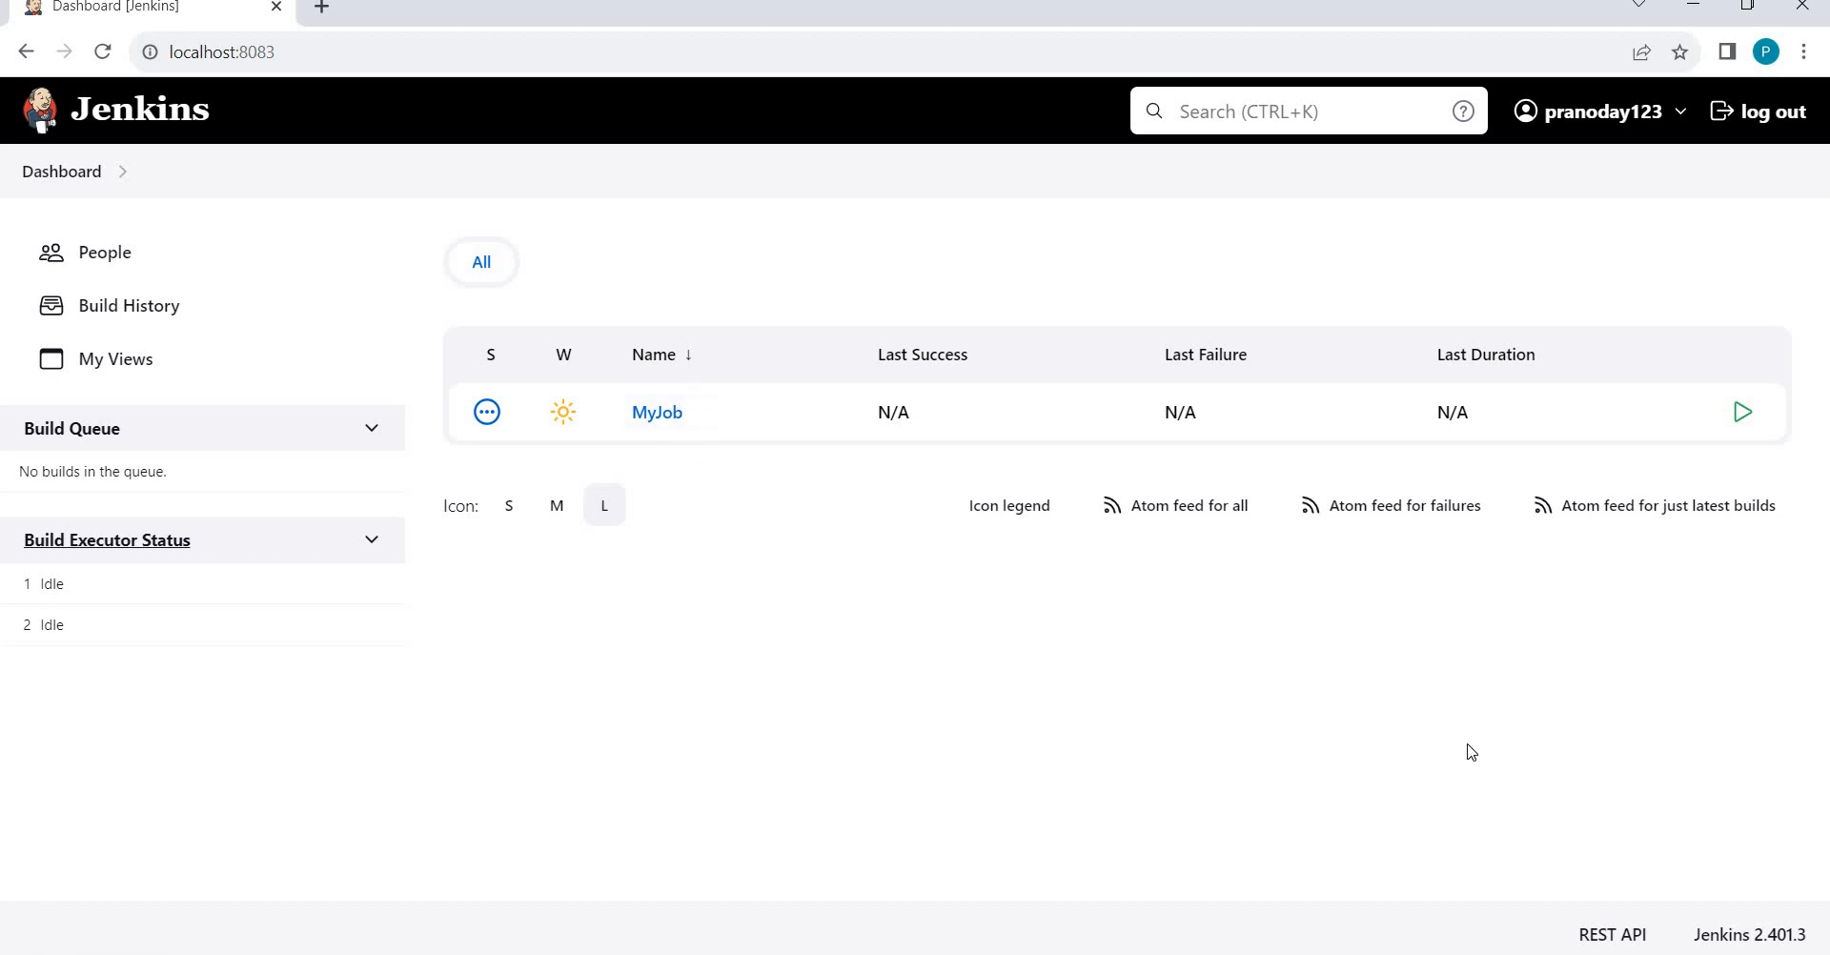
Log out the restricted user and log back in with the administrator's username and password.
{"action": "left_click", "coordinate": [1761, 112]}
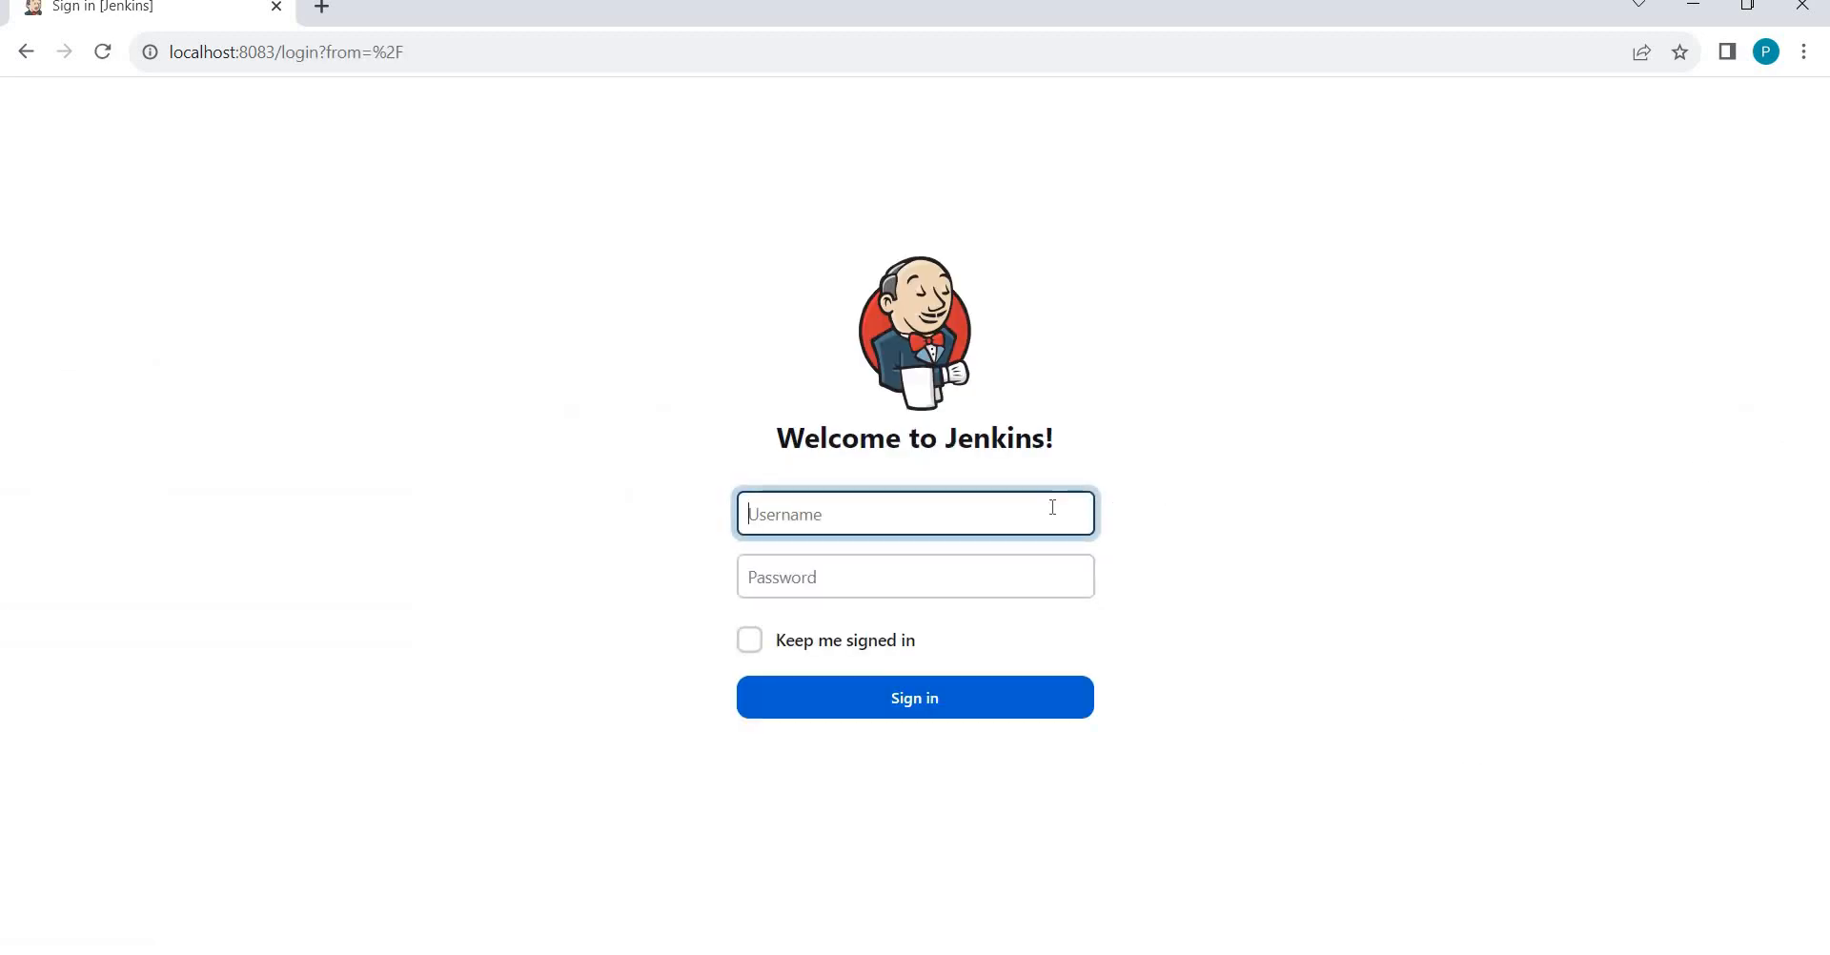
{"action": "type", "text": "Pranodayd"}
{"action": "key", "text": "Tab"}
{"action": "type", "text": "p"}
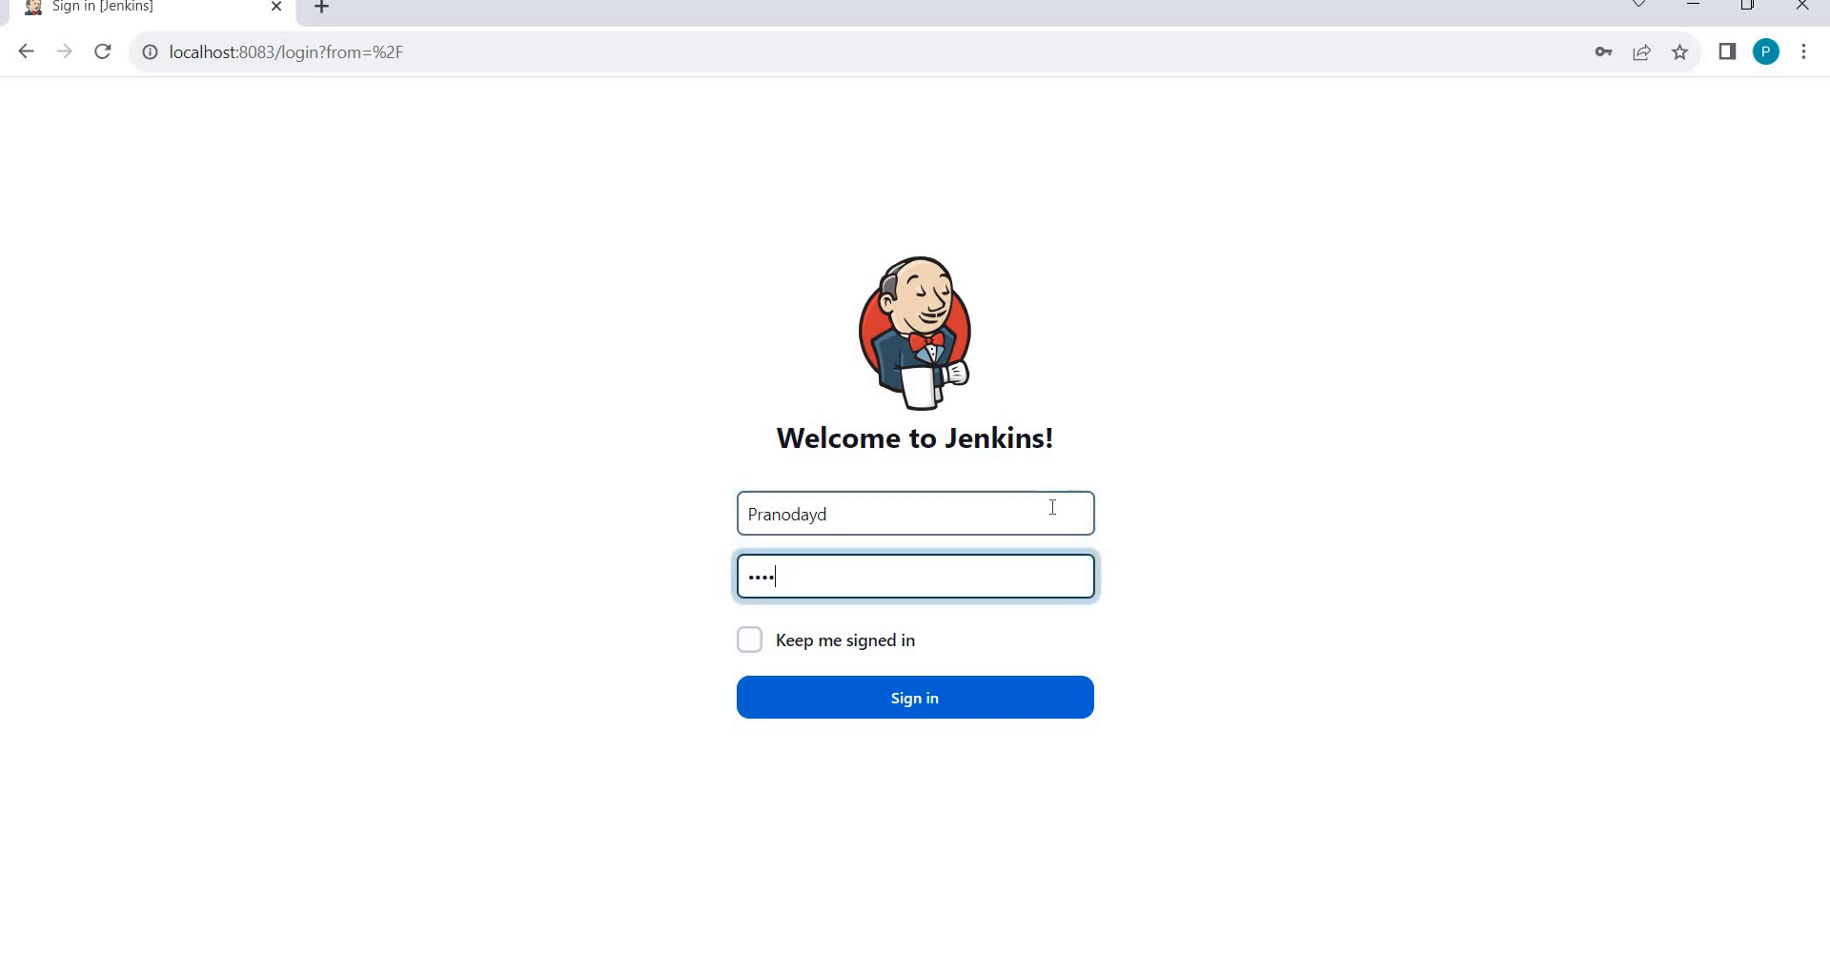
{"action": "key", "text": "Return"}
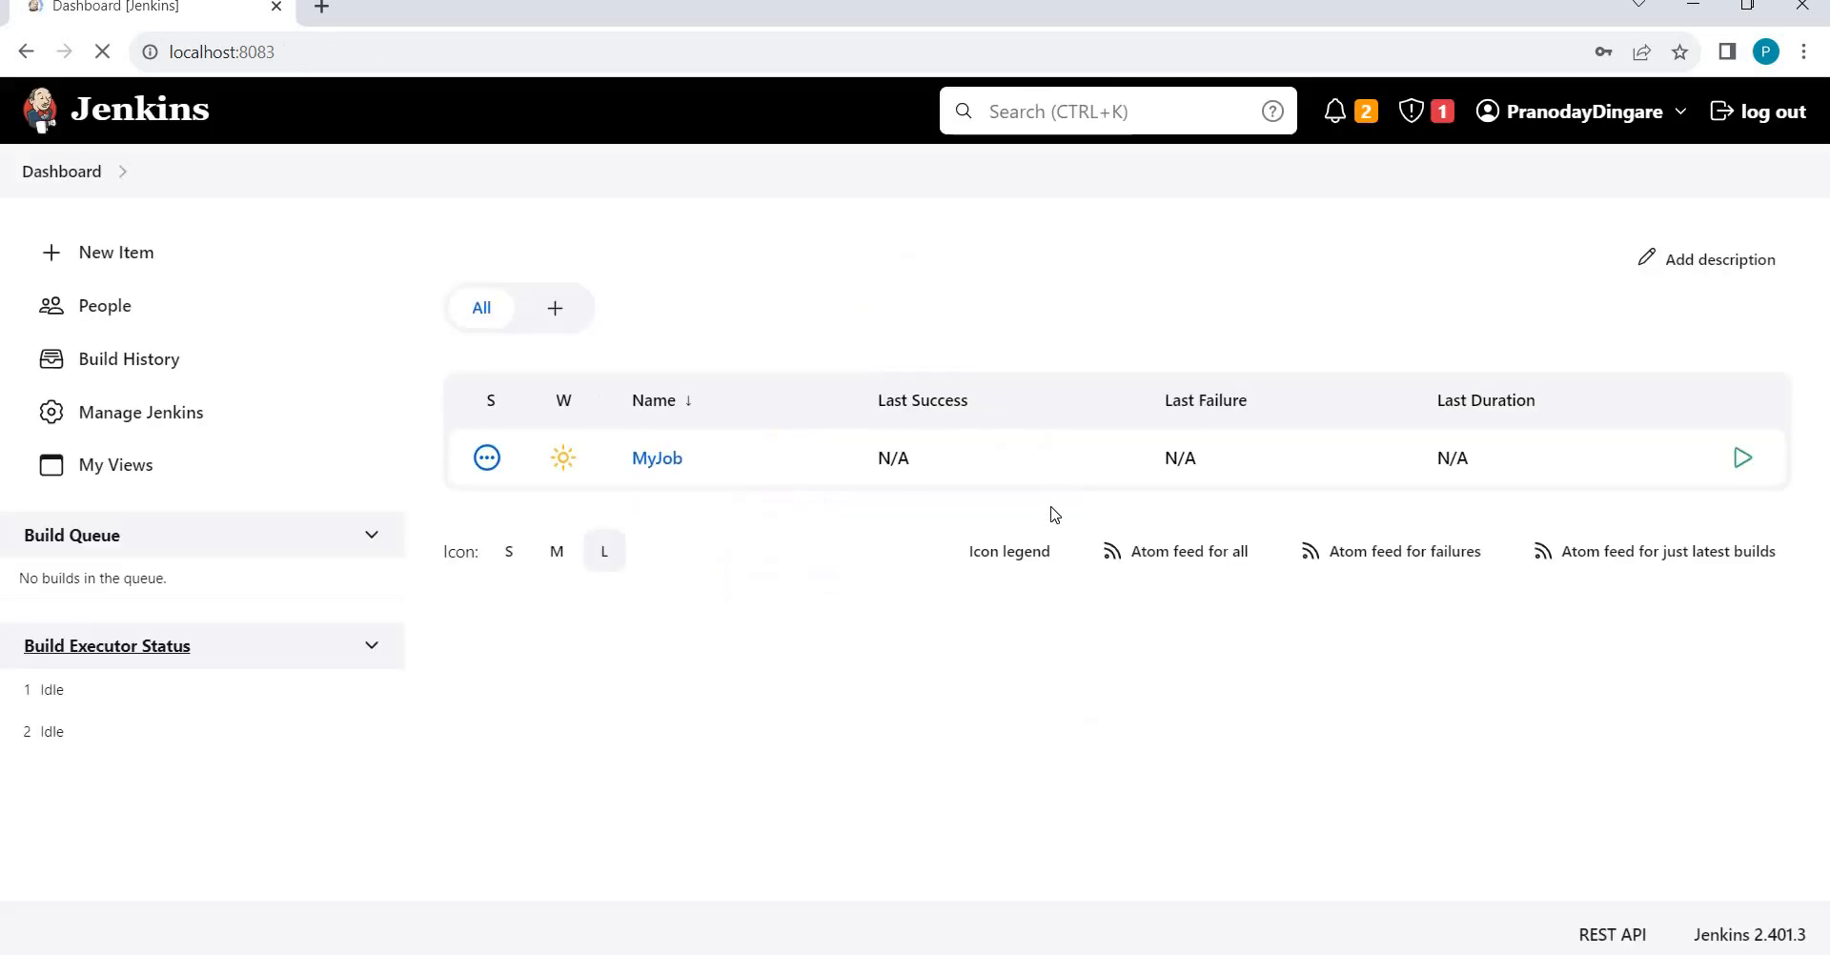
Check the People list, then return to Manage Jenkins and scroll down to the Security section.
{"action": "left_click", "coordinate": [124, 424]}
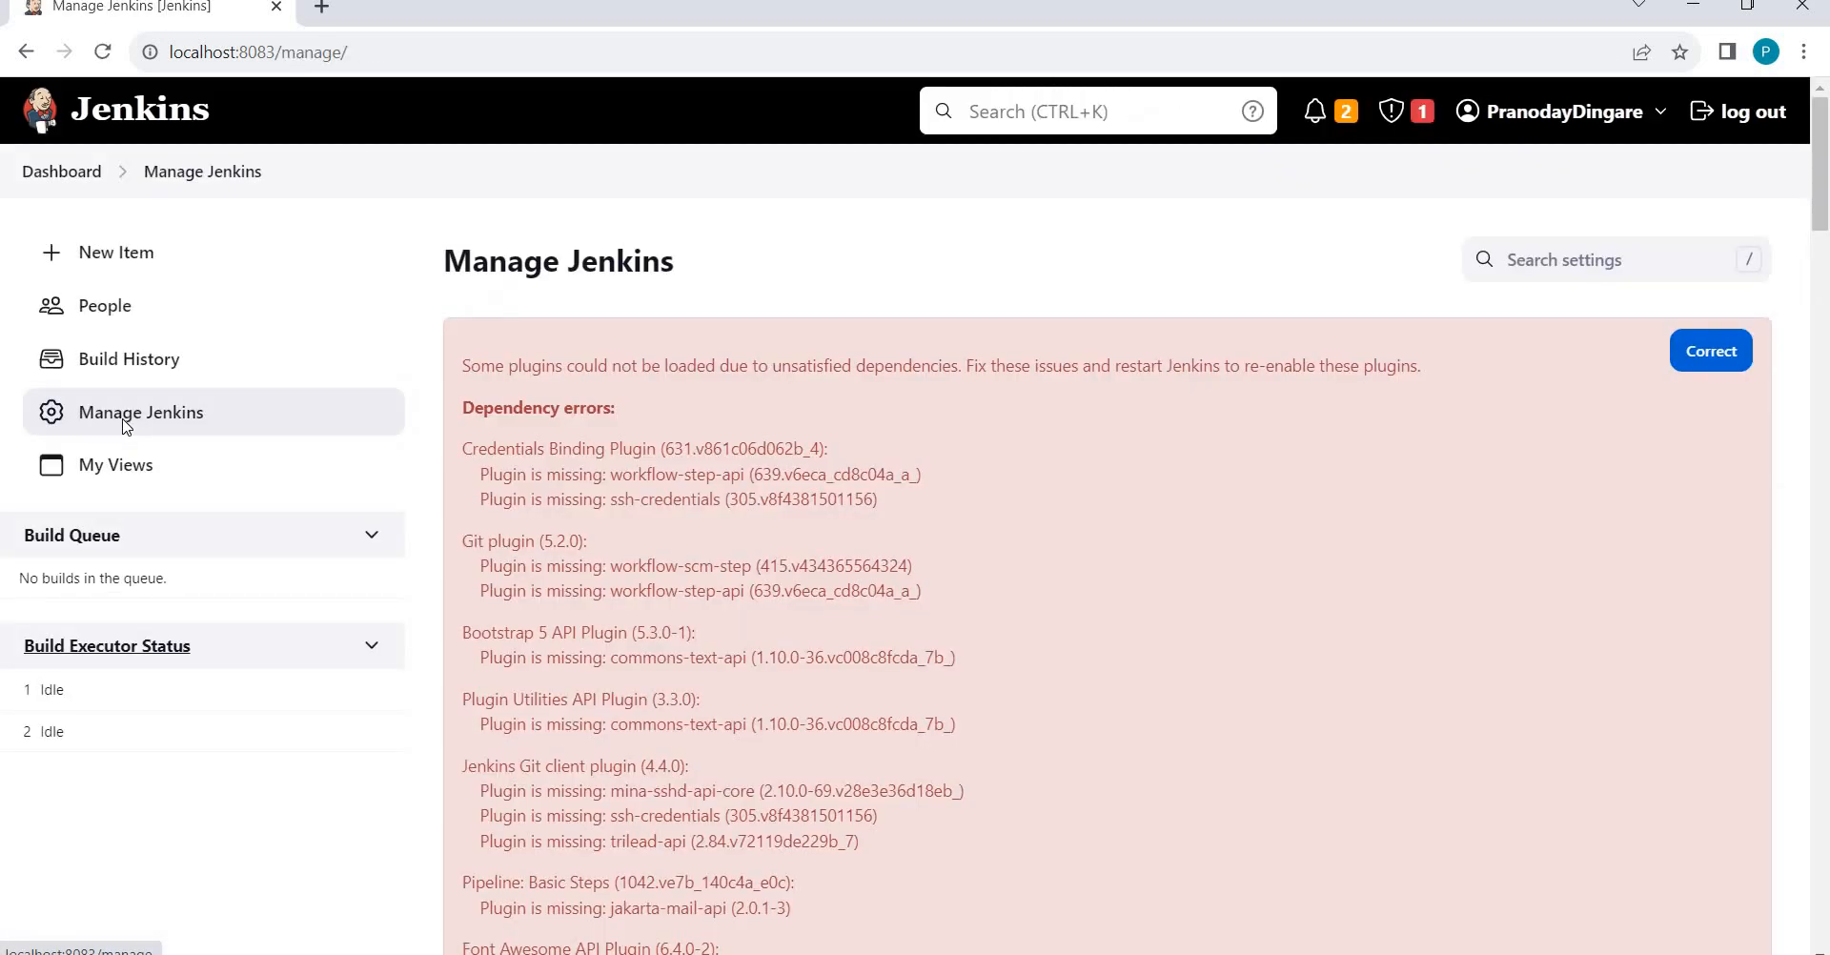
{"action": "left_click", "coordinate": [82, 309]}
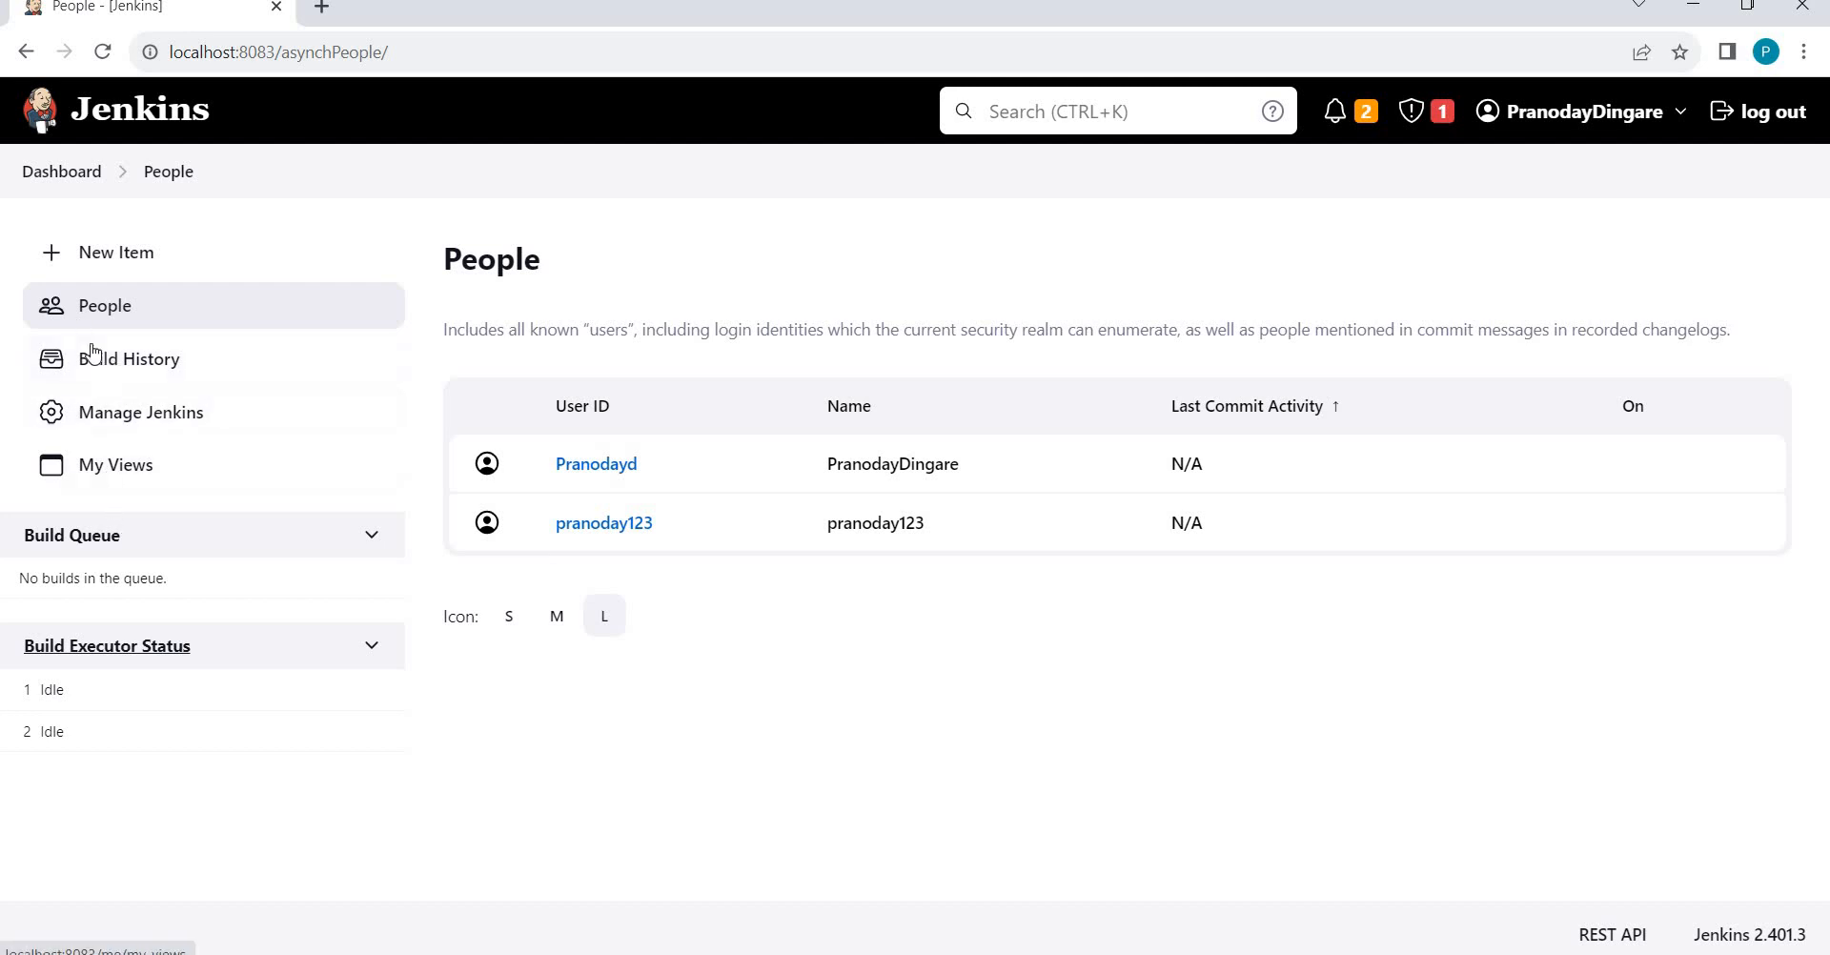
{"action": "left_click", "coordinate": [110, 417]}
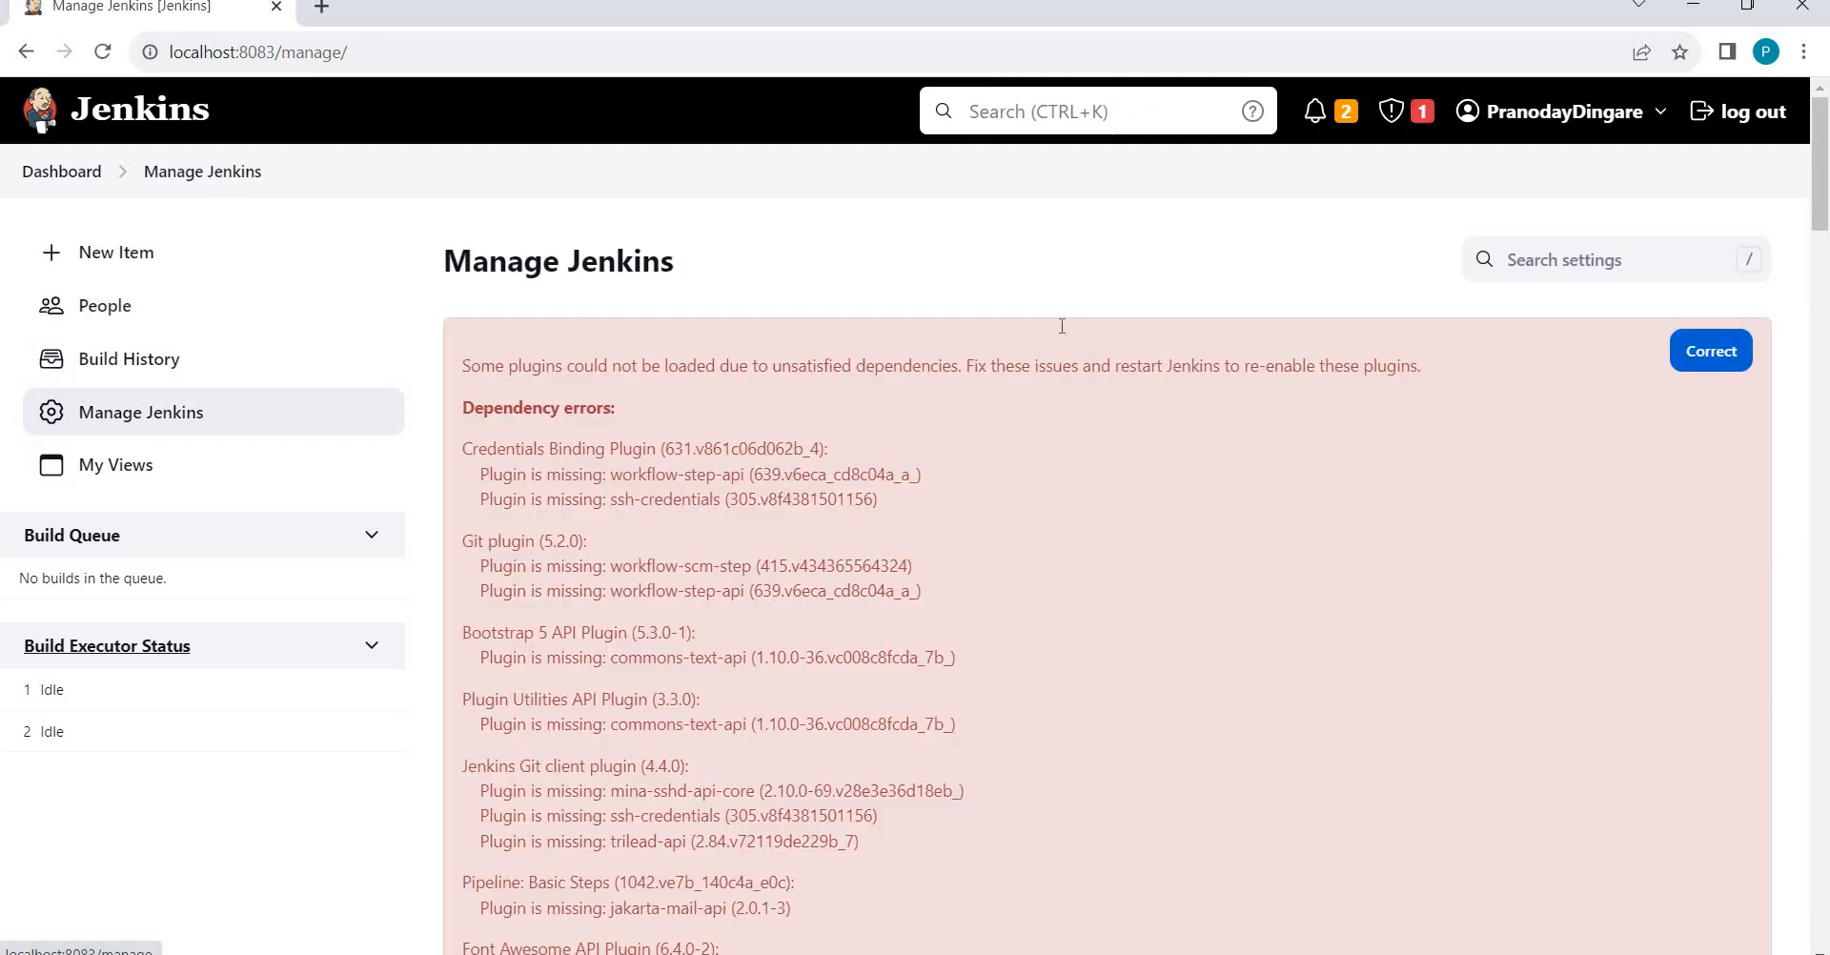
{"action": "scroll", "coordinate": [971, 372], "scroll_direction": "down", "scroll_amount": 15}
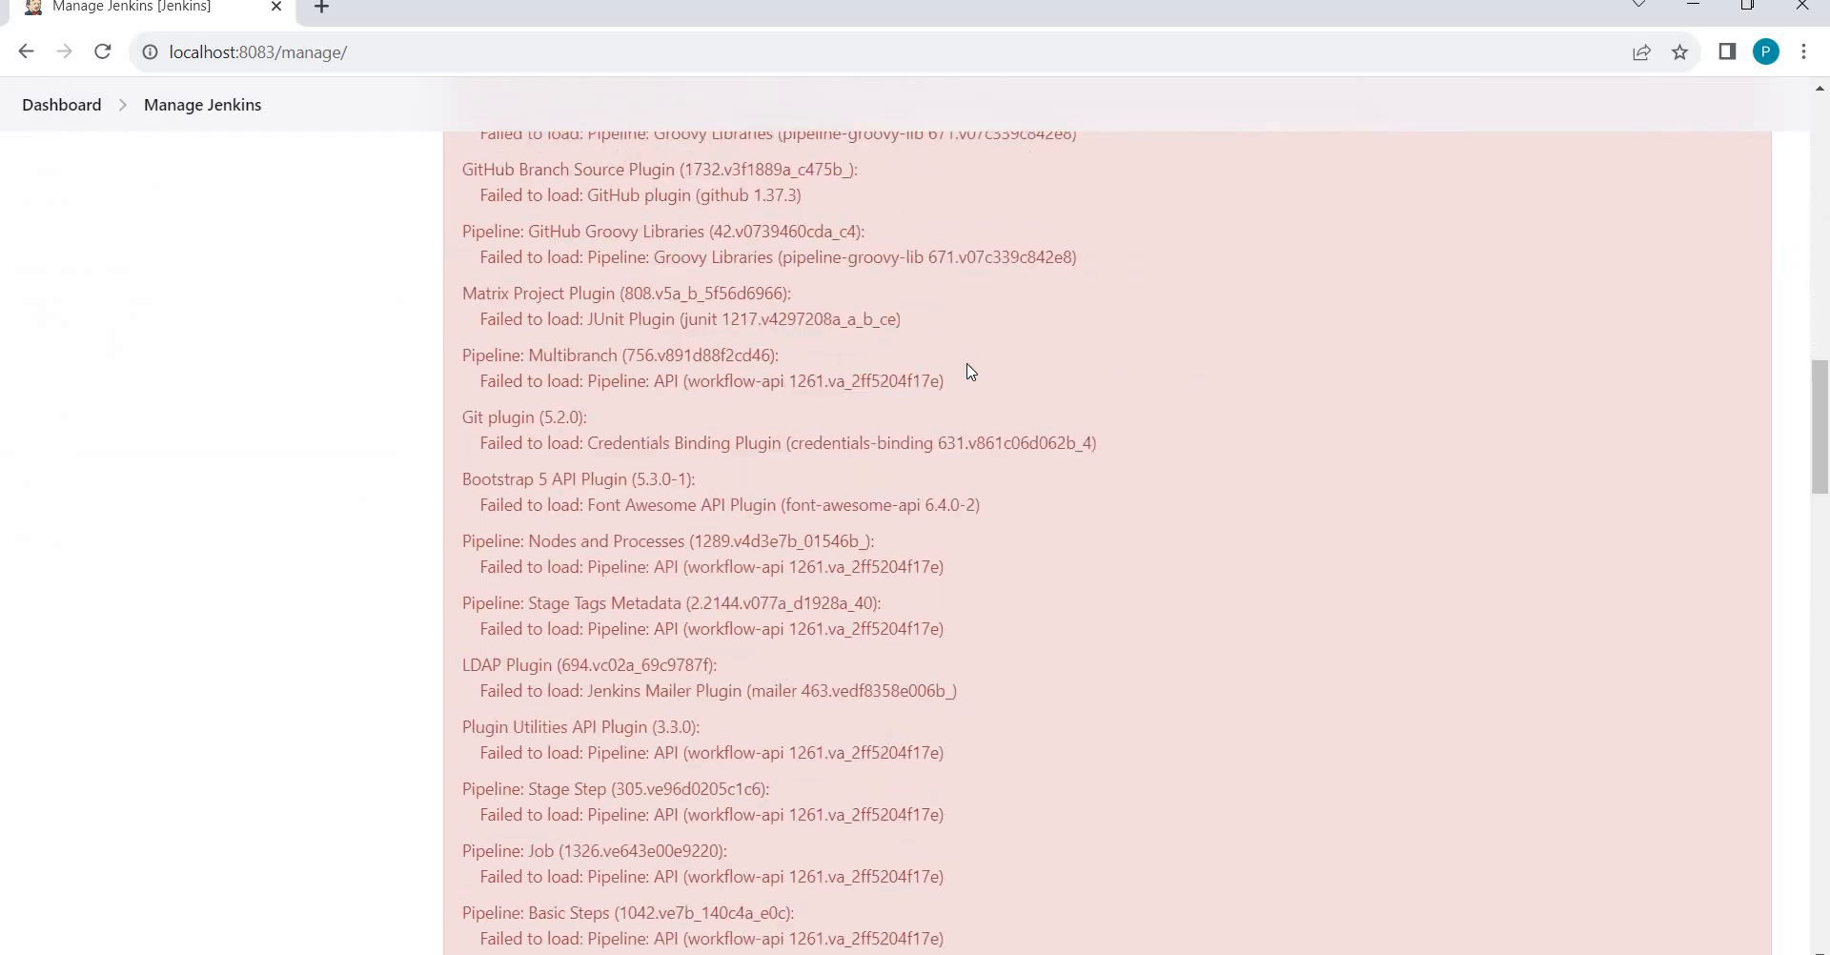
{"action": "scroll", "coordinate": [968, 367], "scroll_direction": "down", "scroll_amount": 18}
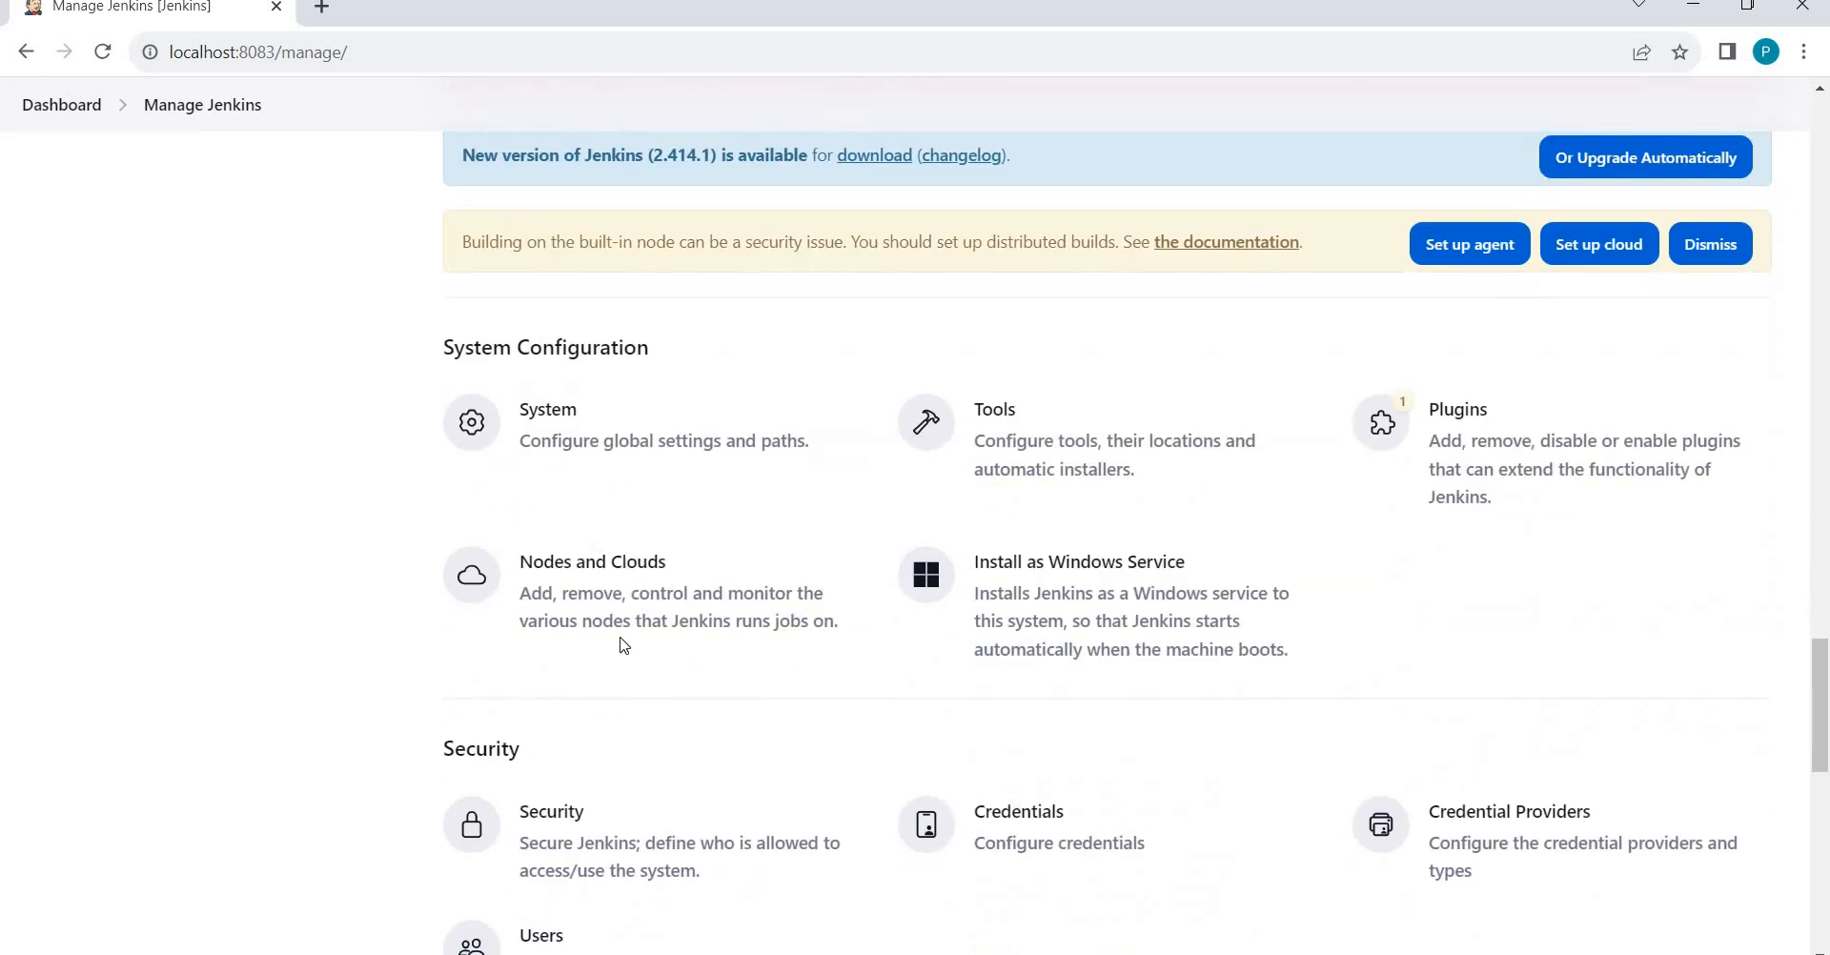
{"action": "scroll", "coordinate": [624, 646], "scroll_direction": "down", "scroll_amount": 2}
Tick Job Delete for the limited user in the Security matrix and save.
{"action": "left_click", "coordinate": [620, 703]}
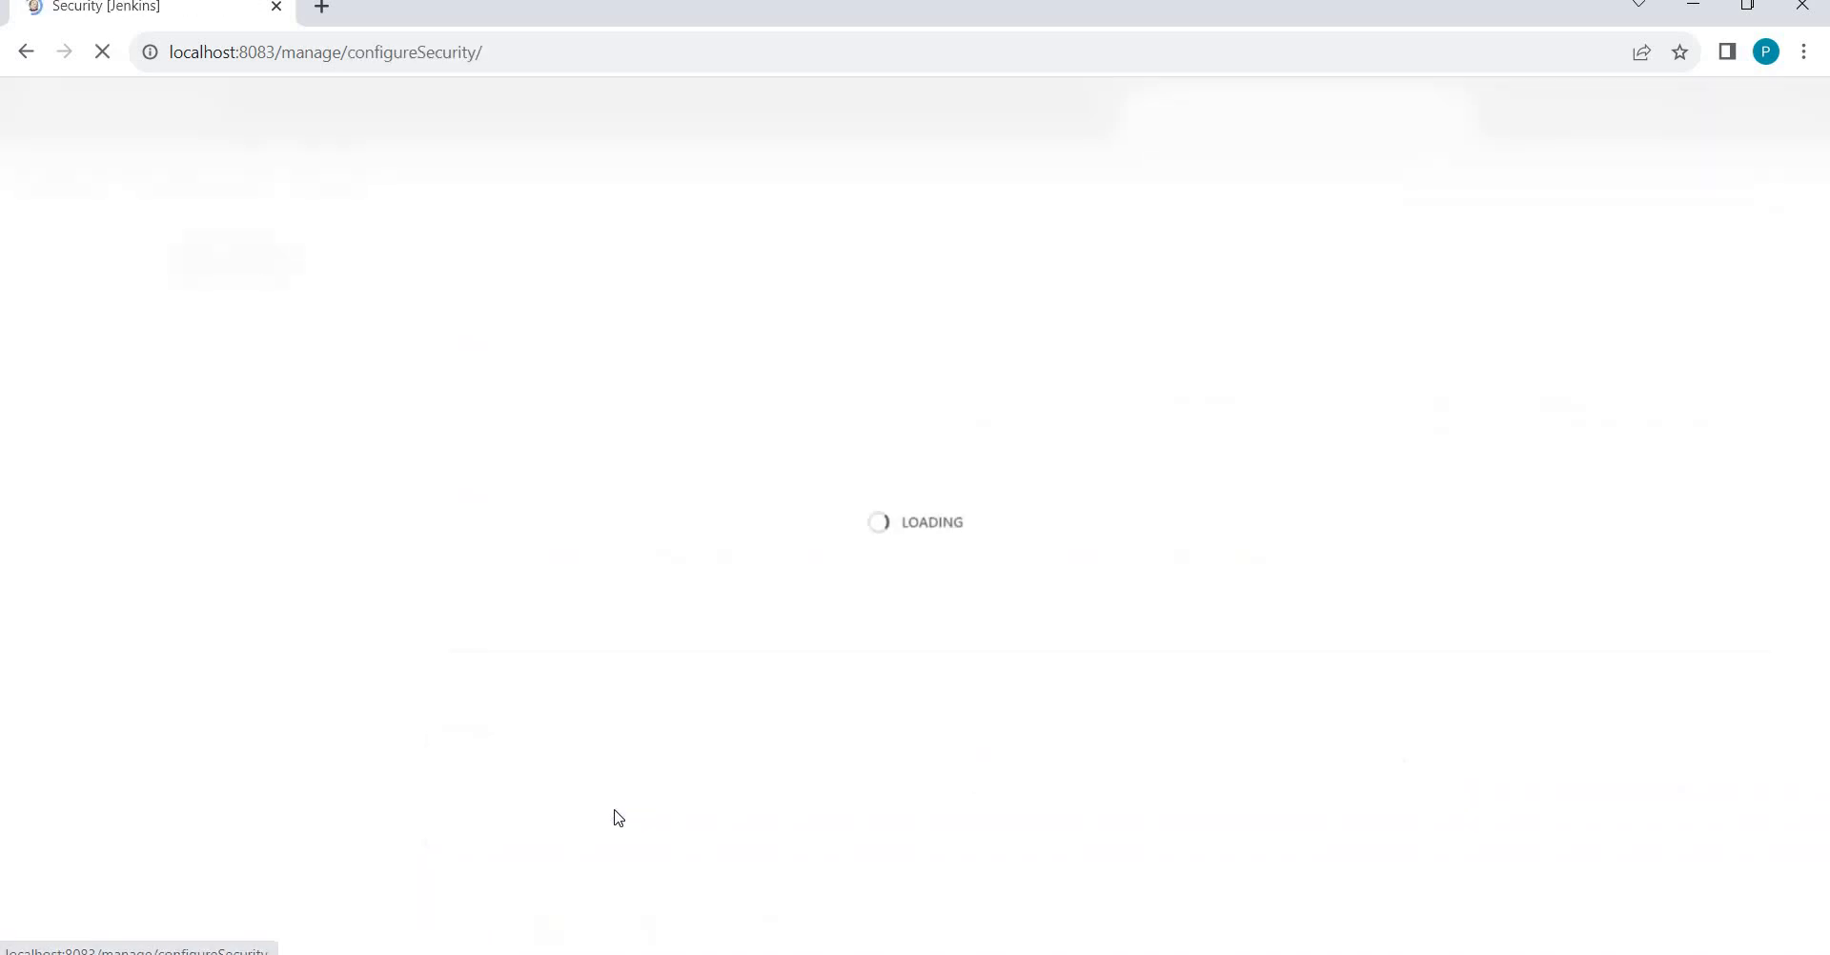
{"action": "scroll", "coordinate": [478, 701], "scroll_direction": "down", "scroll_amount": 6}
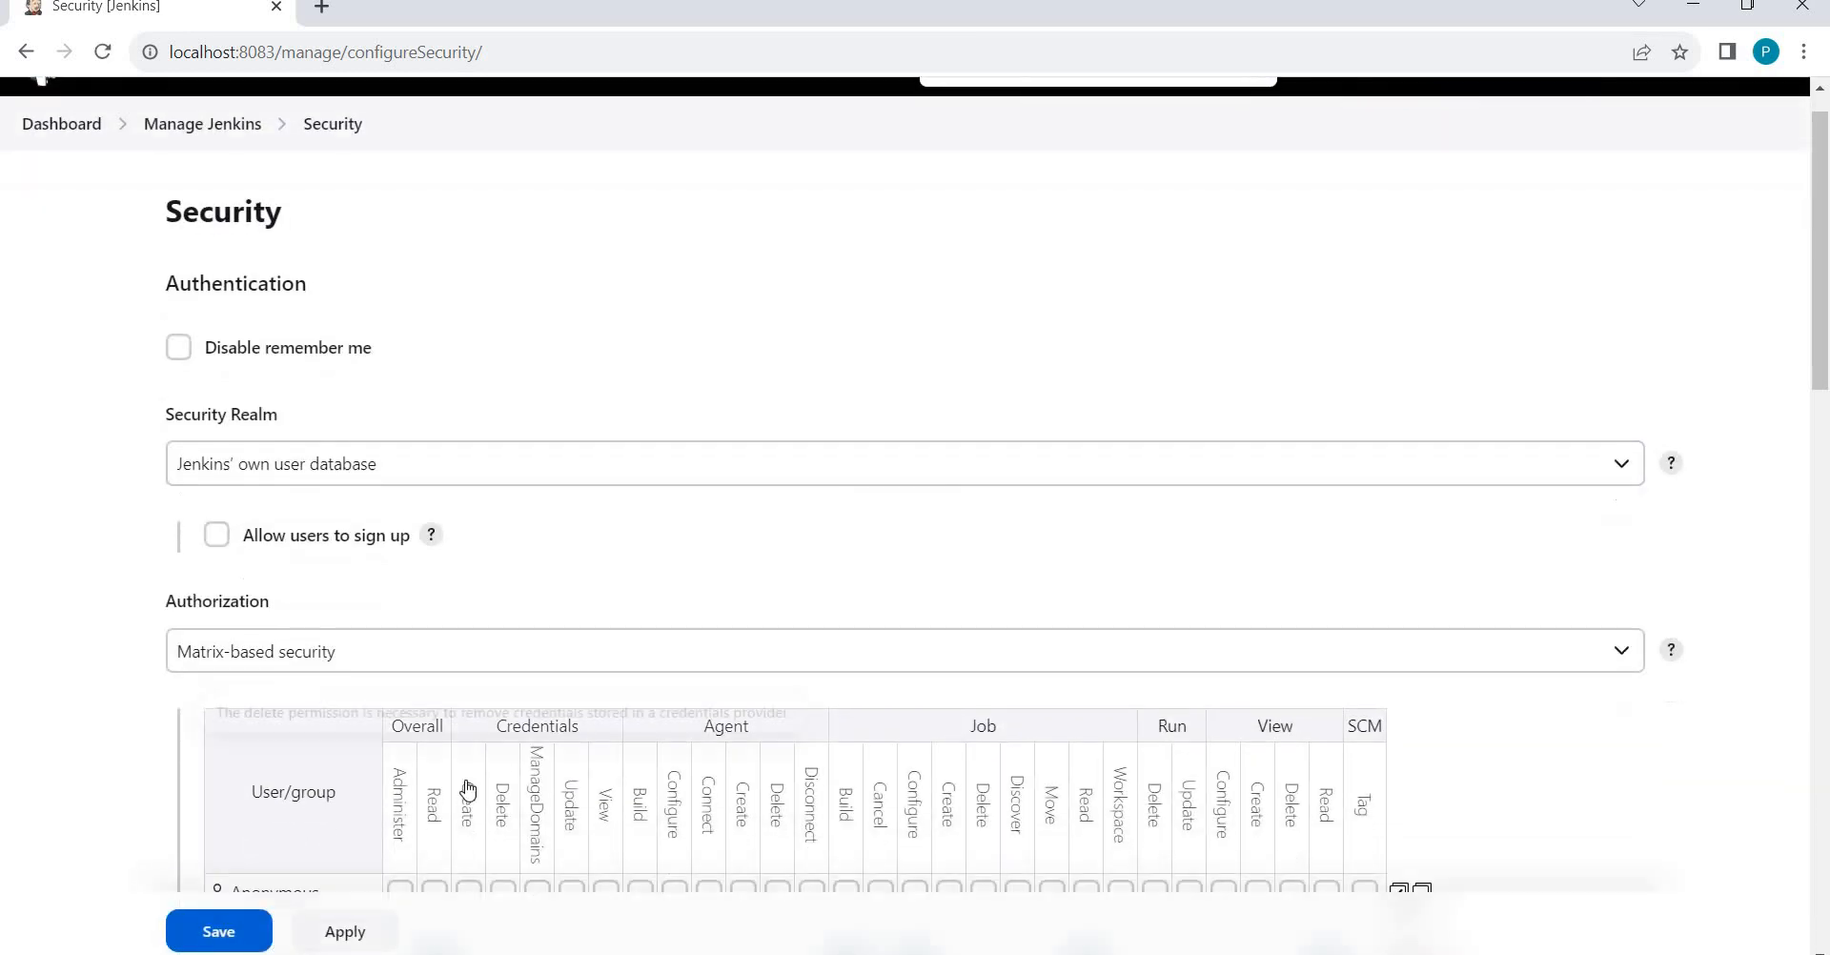
{"action": "scroll", "coordinate": [699, 655], "scroll_direction": "up", "scroll_amount": 2}
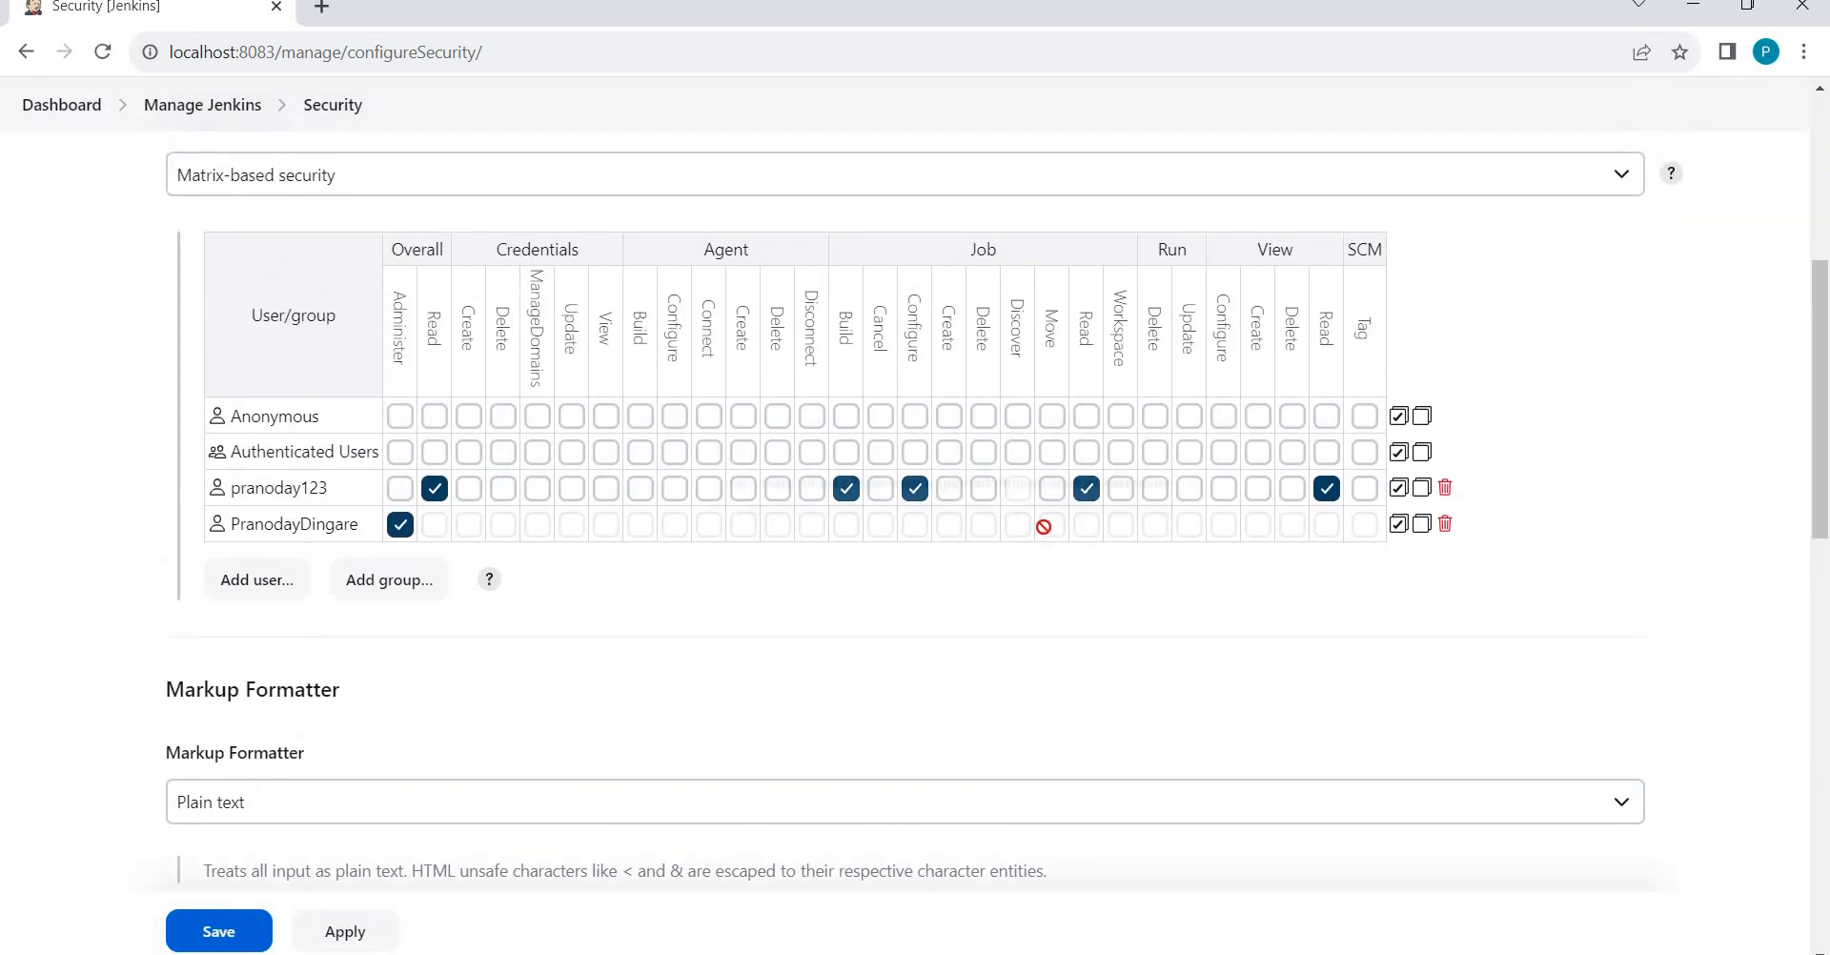
{"action": "left_click", "coordinate": [984, 491]}
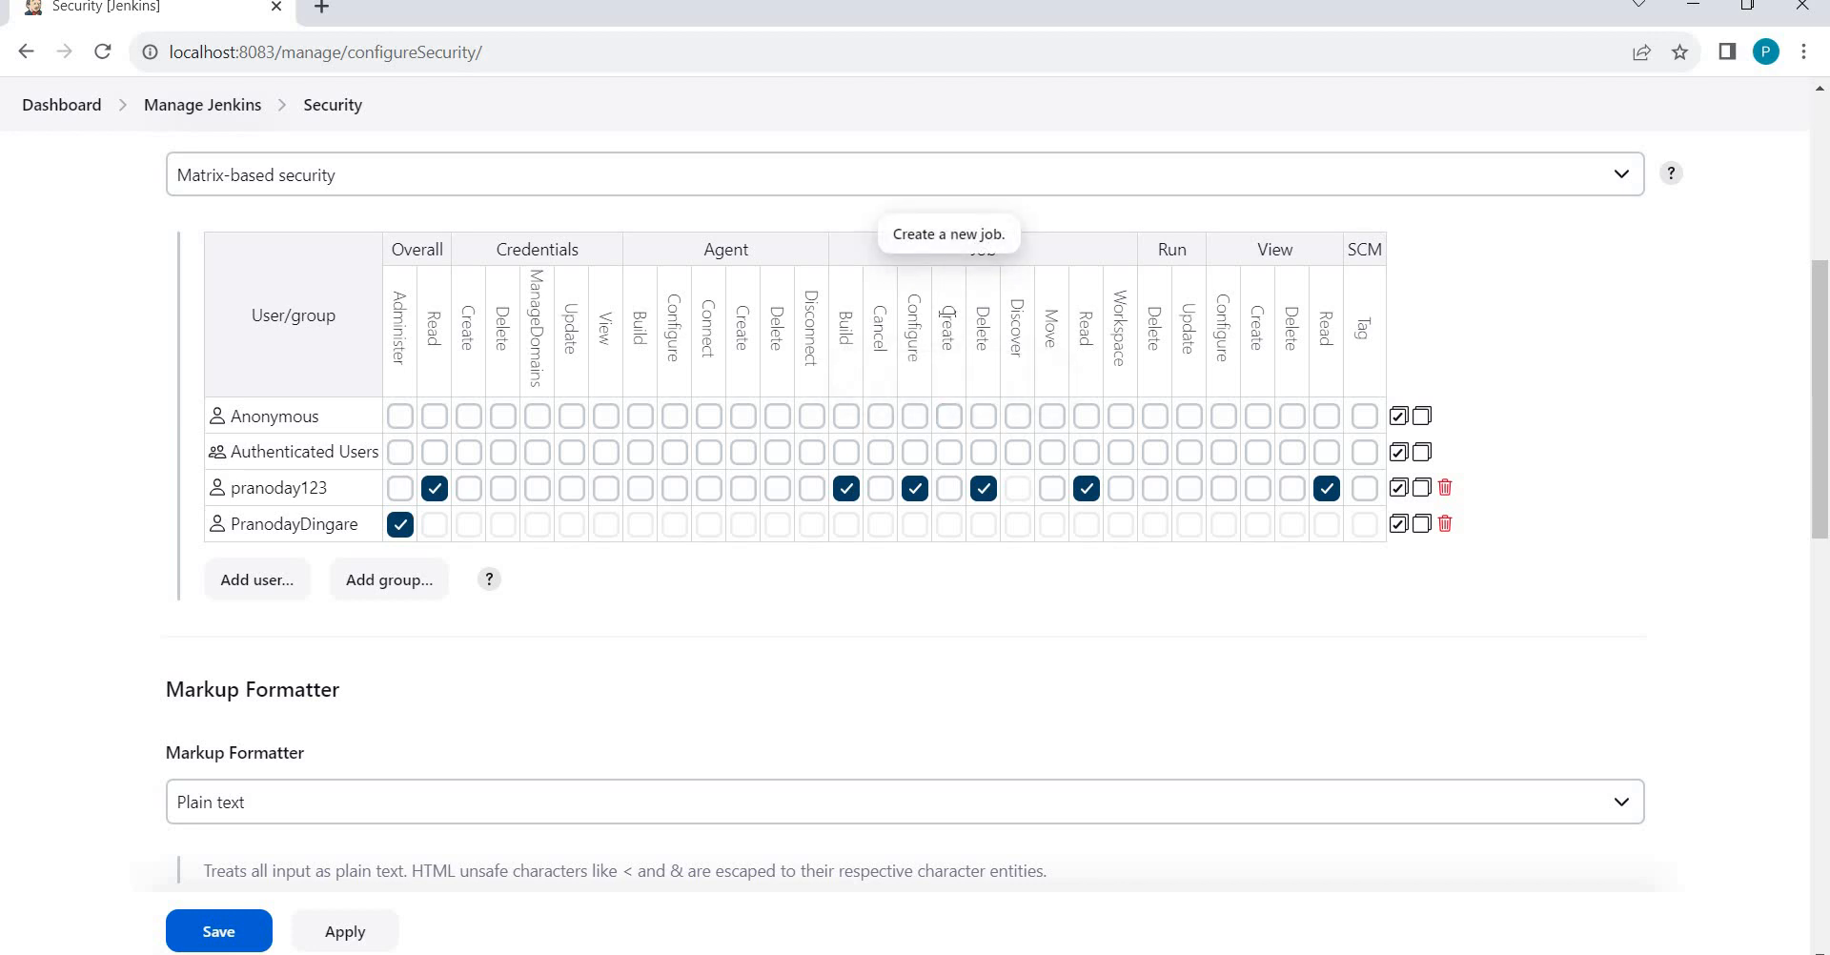
{"action": "double_click", "coordinate": [959, 383]}
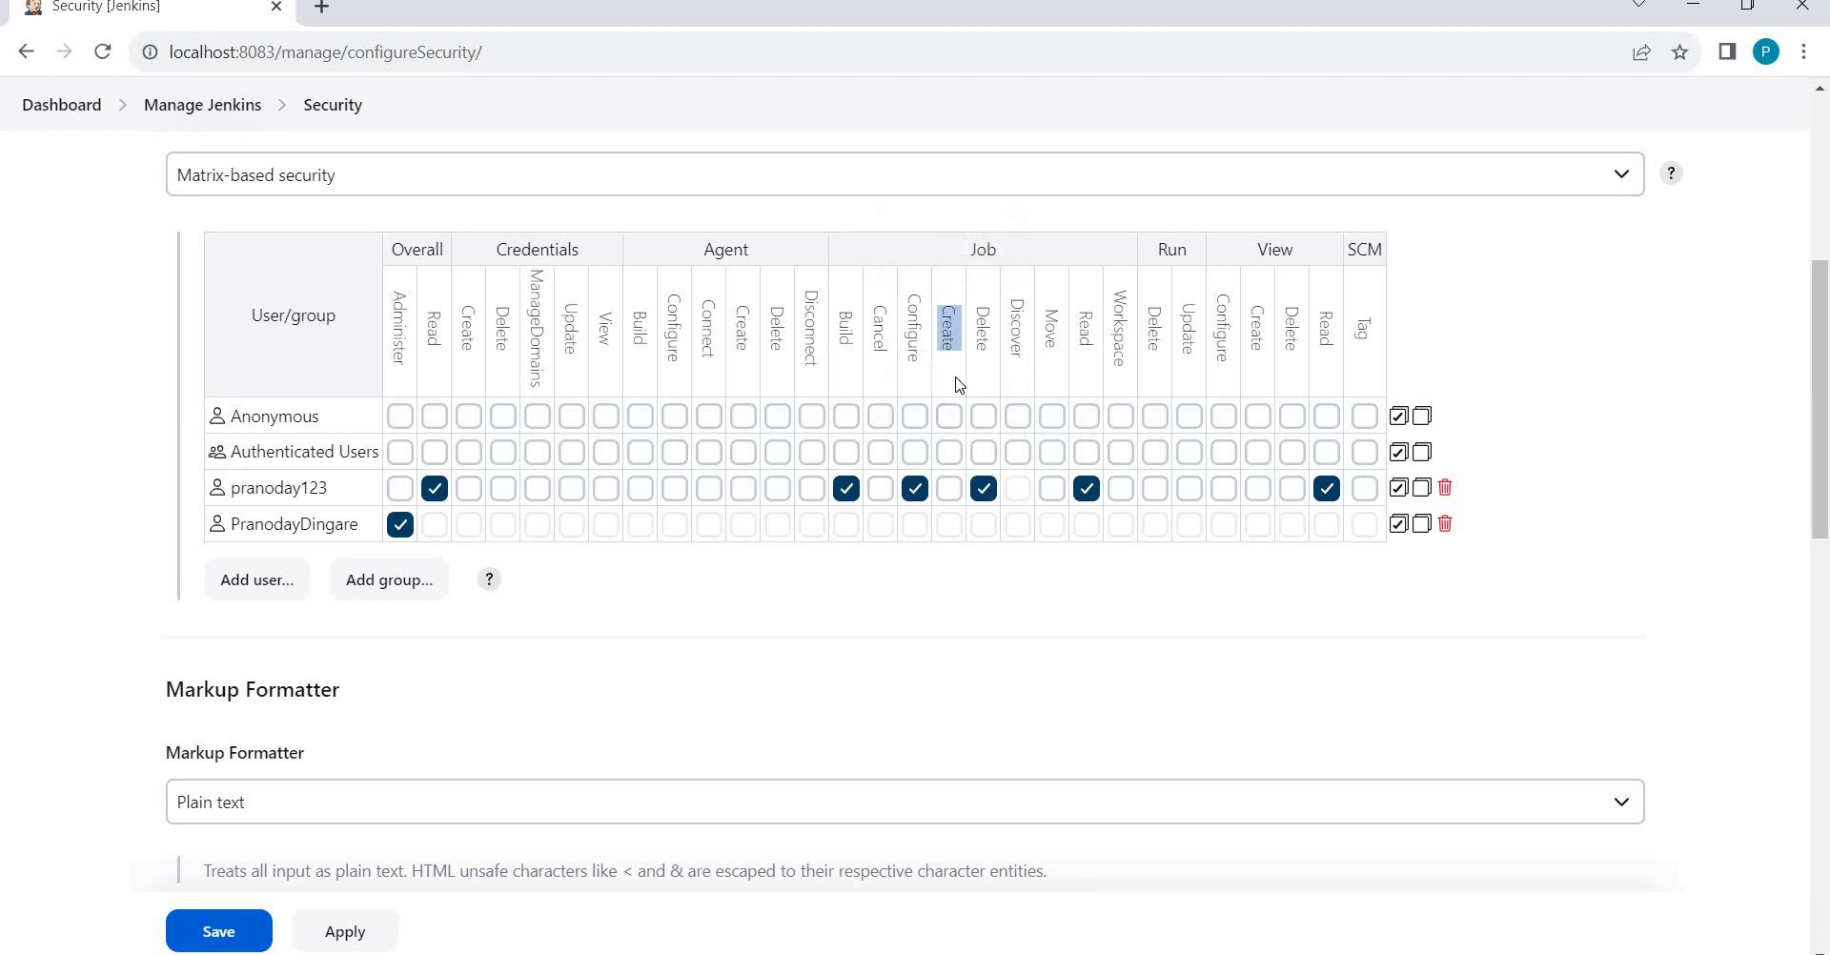
{"action": "left_click", "coordinate": [1823, 200]}
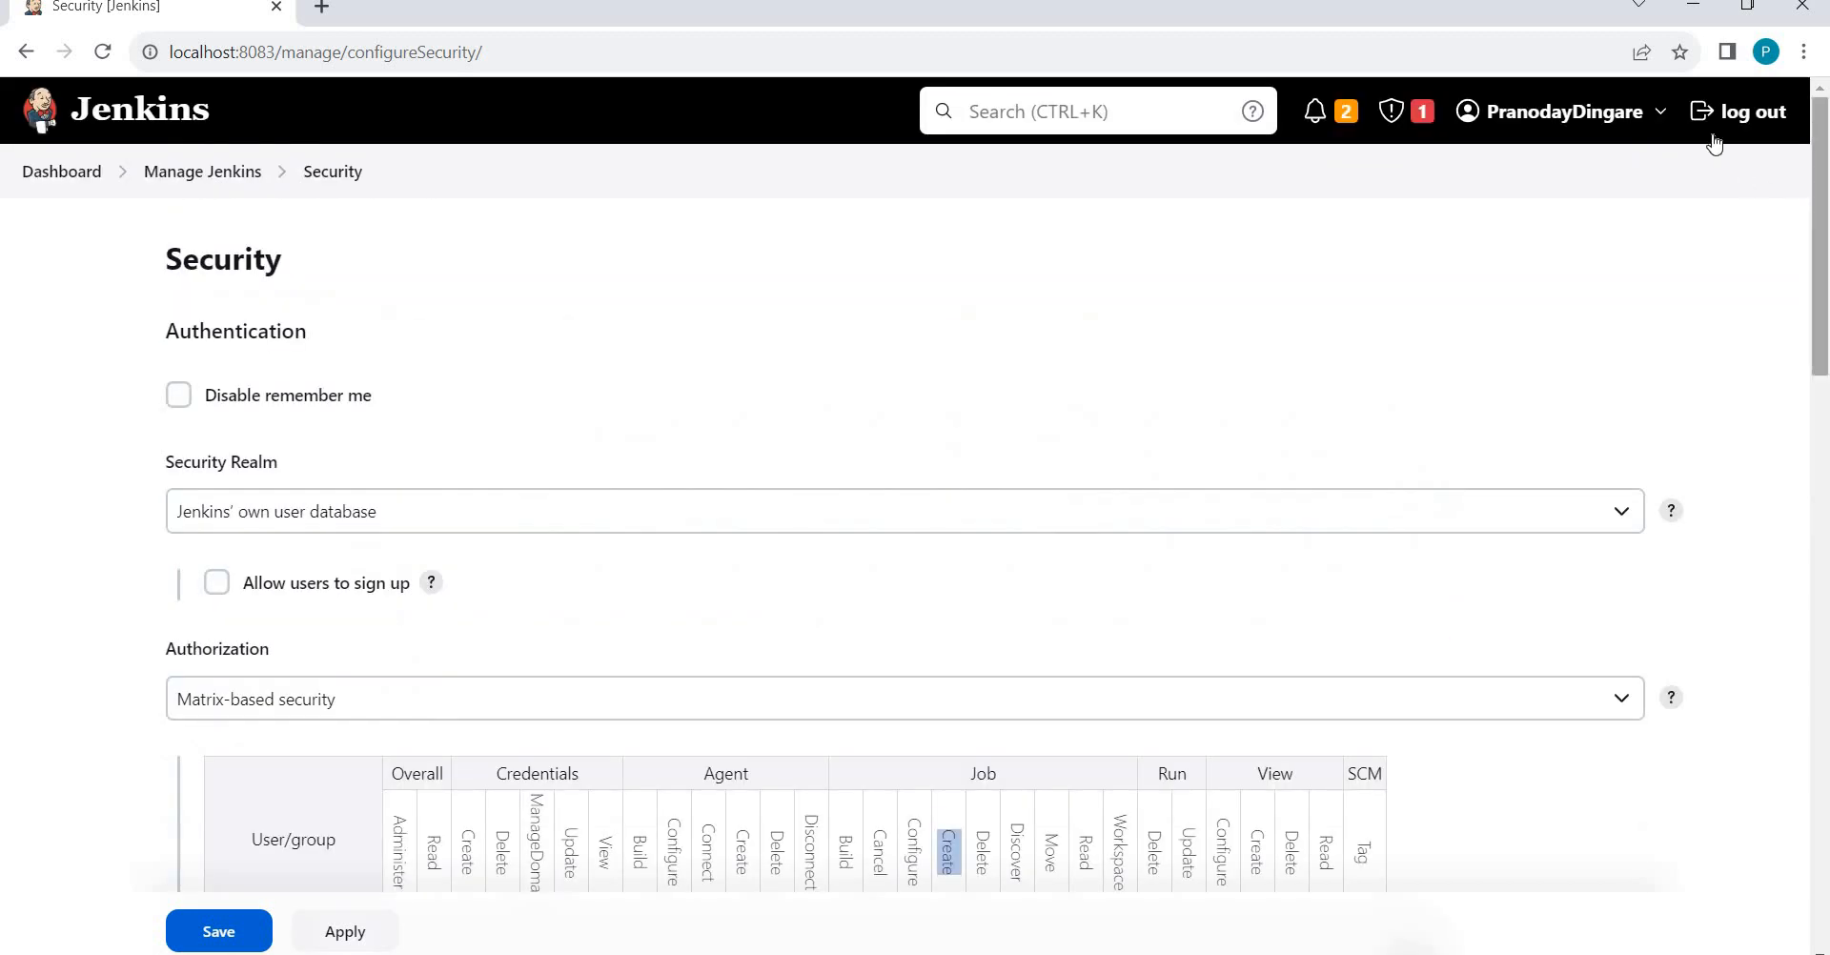
{"action": "left_click", "coordinate": [220, 924]}
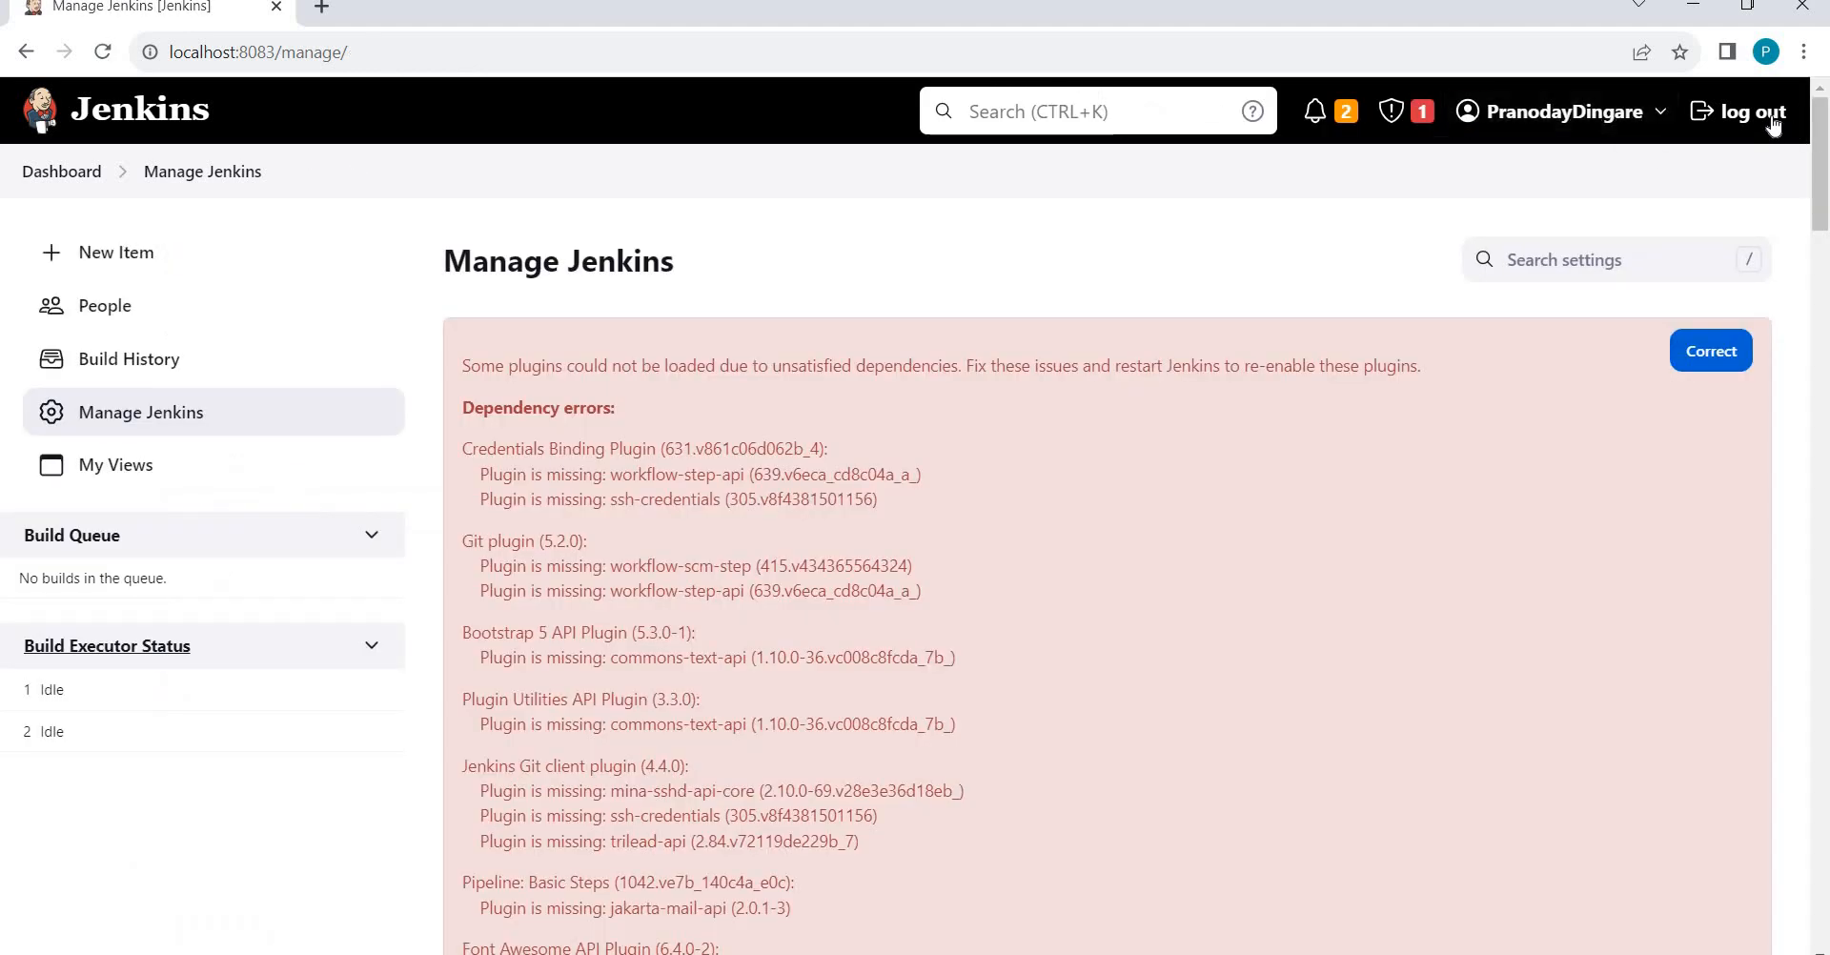
Log out of the administrator account and sign in as the limited user.
{"action": "left_click", "coordinate": [1771, 114]}
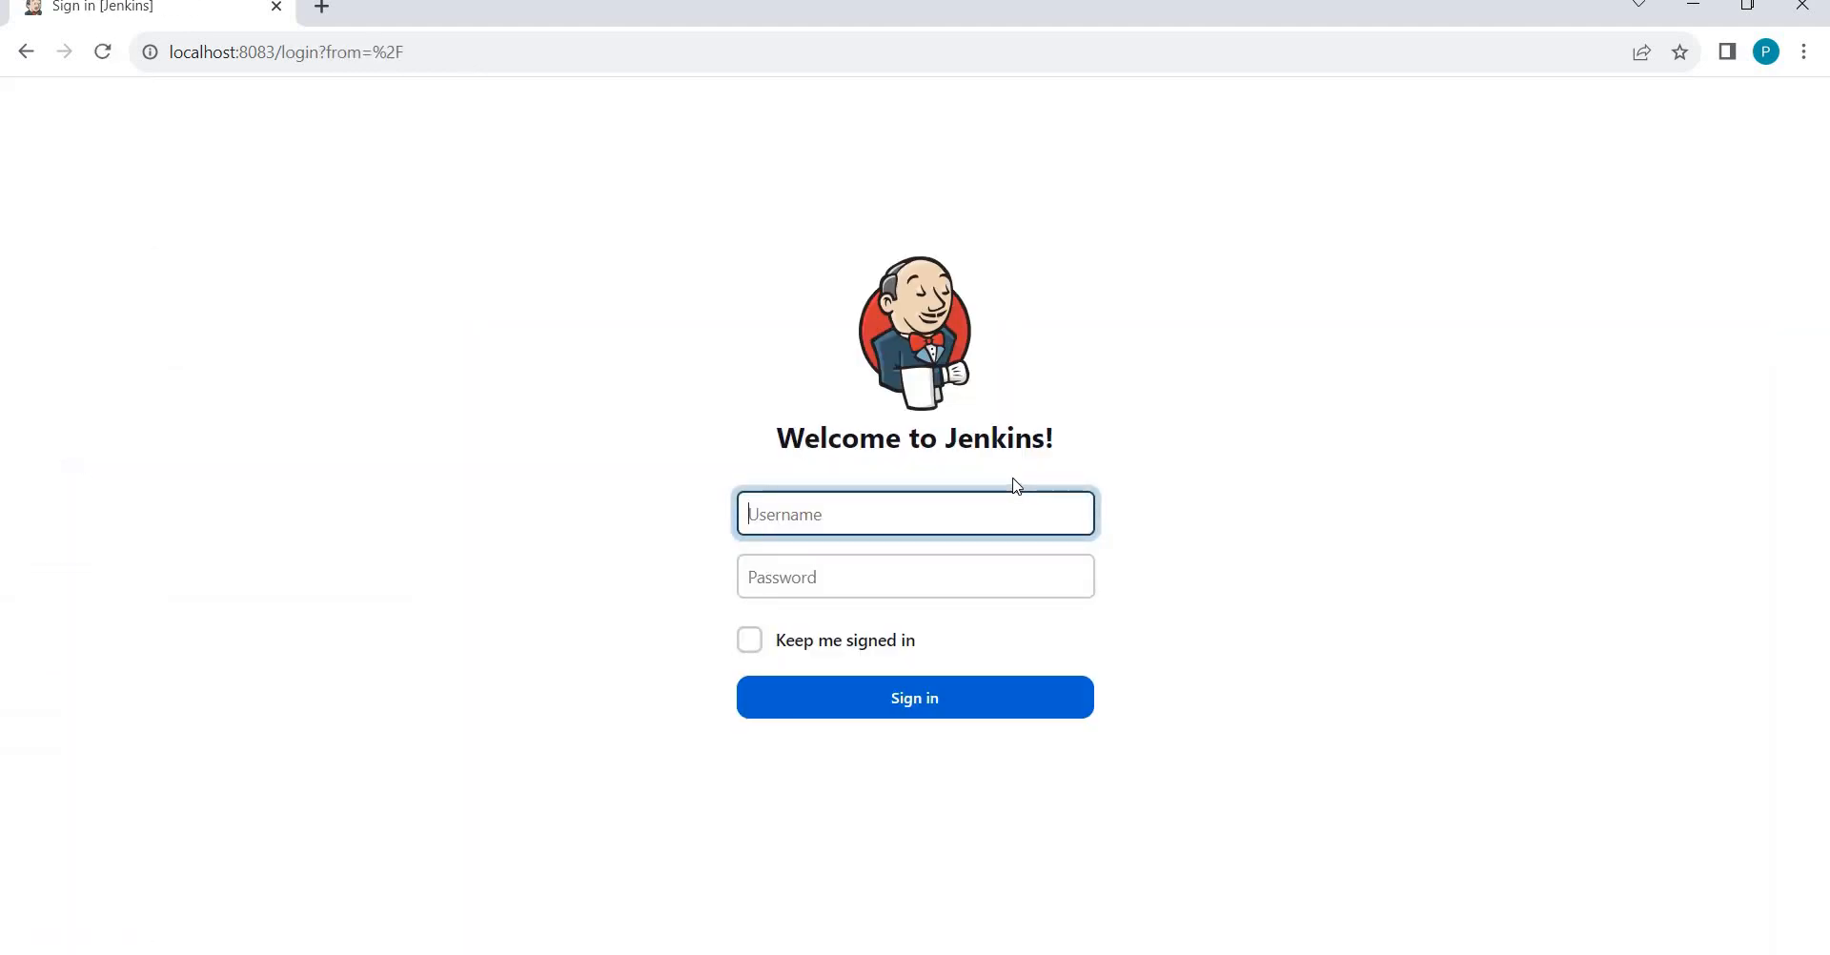
{"action": "key", "text": "Tab"}
{"action": "type", "text": "p"}
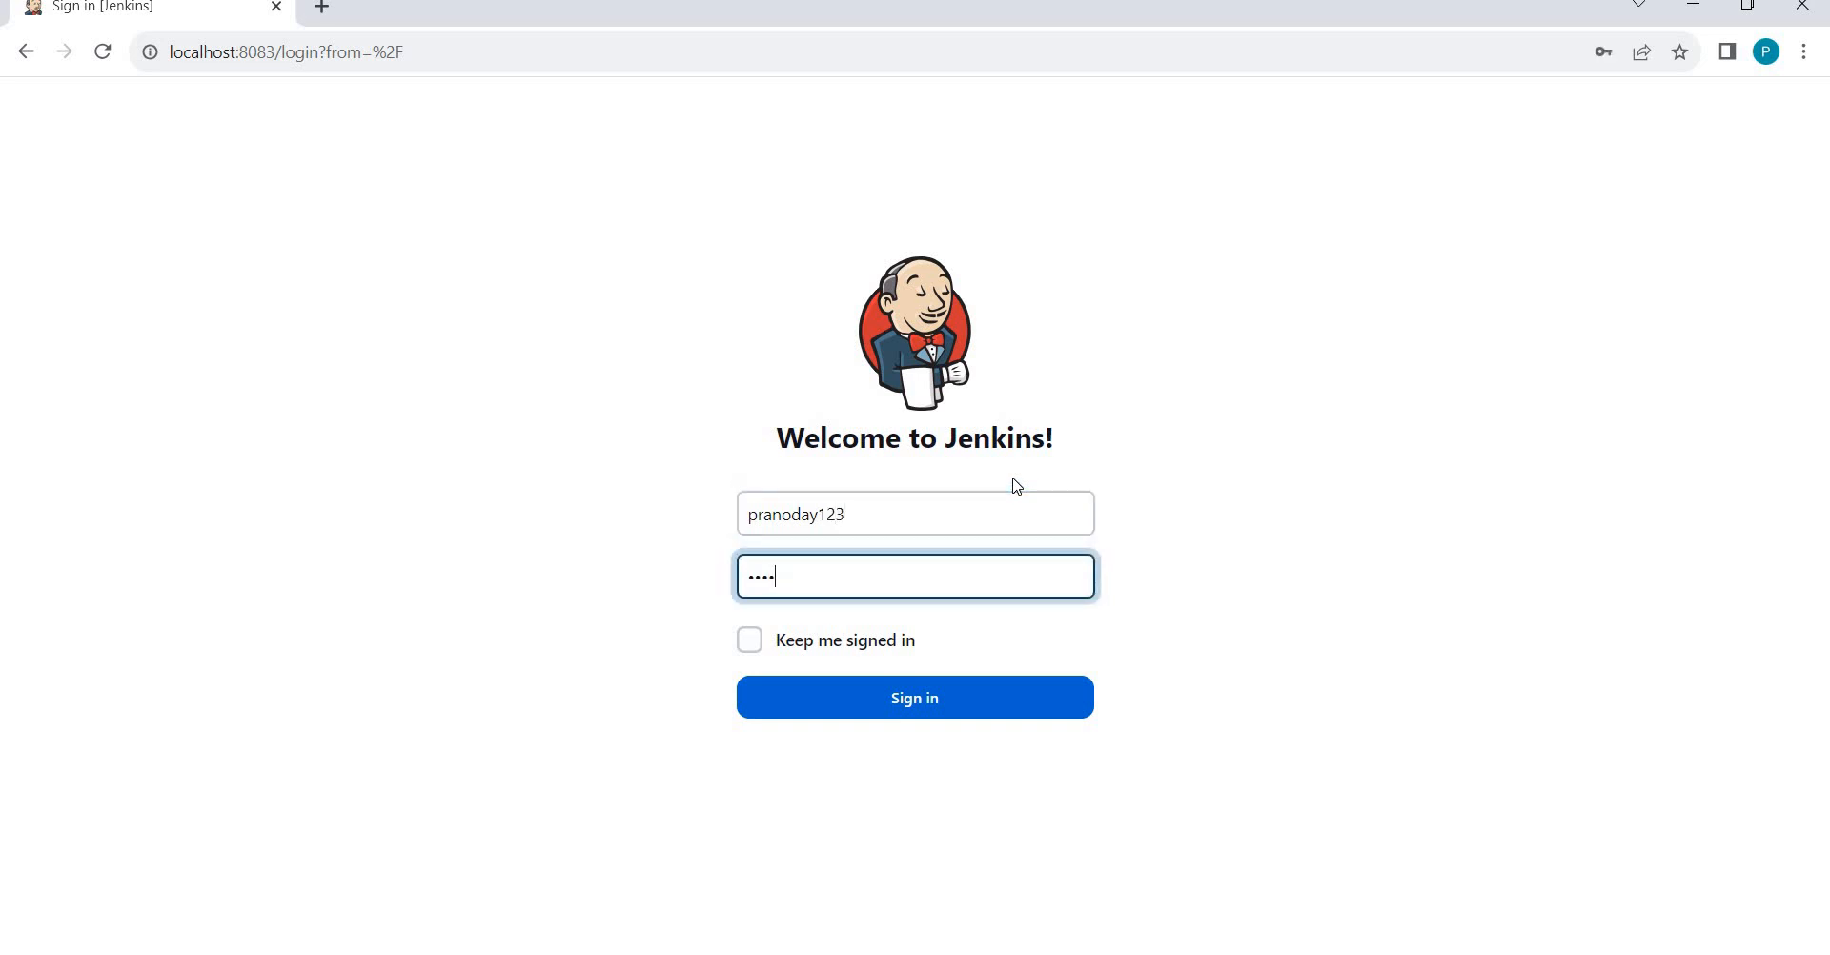
{"action": "key", "text": "Return"}
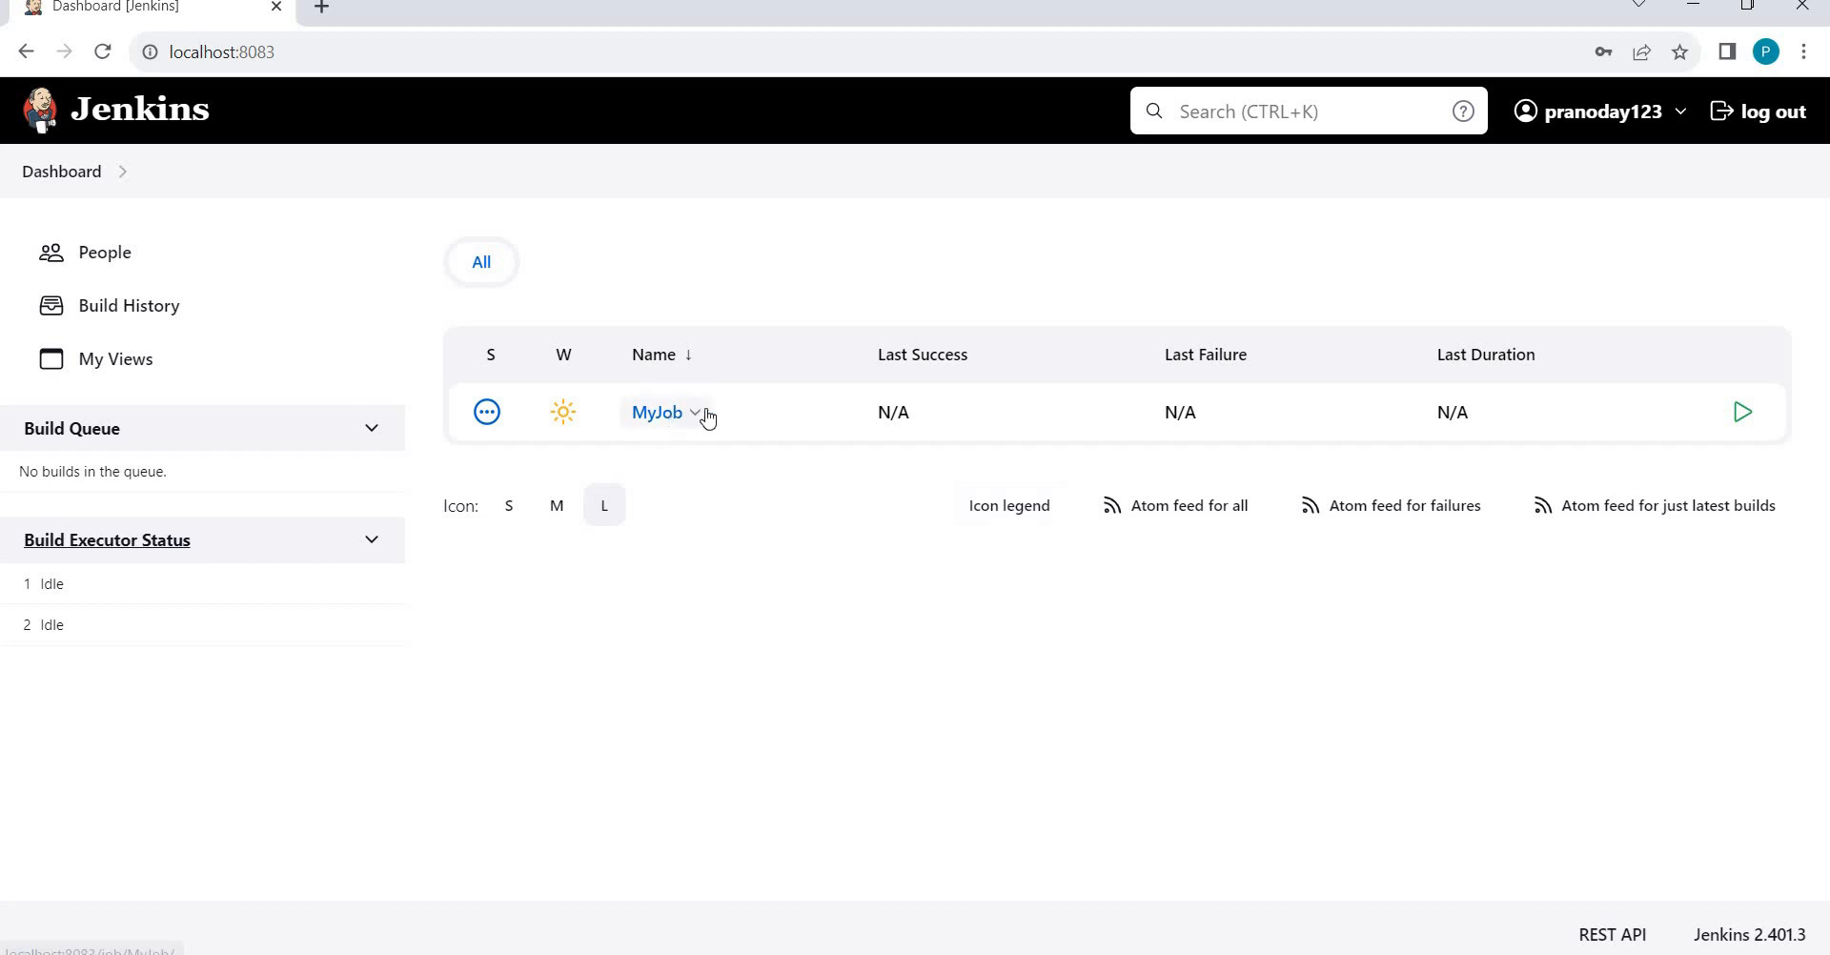
Check that MyJob's dropdown menu now offers Delete Project, then close it.
{"action": "left_click", "coordinate": [703, 416]}
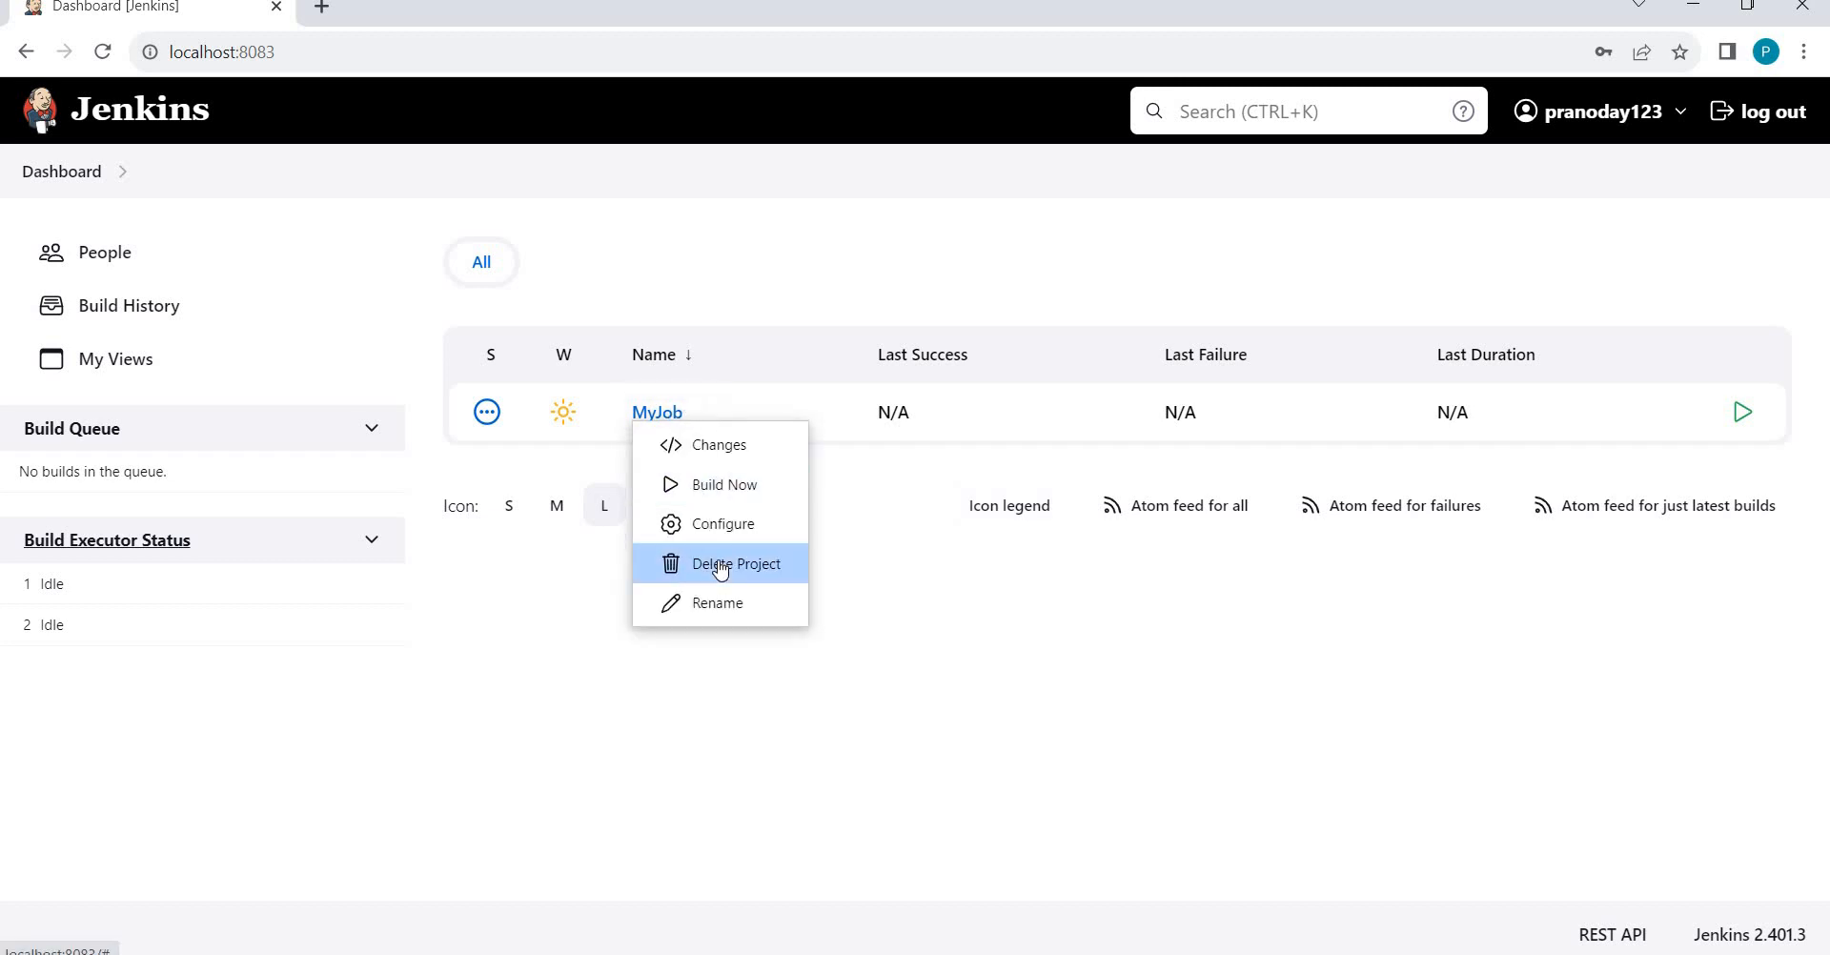
{"action": "left_click", "coordinate": [888, 615]}
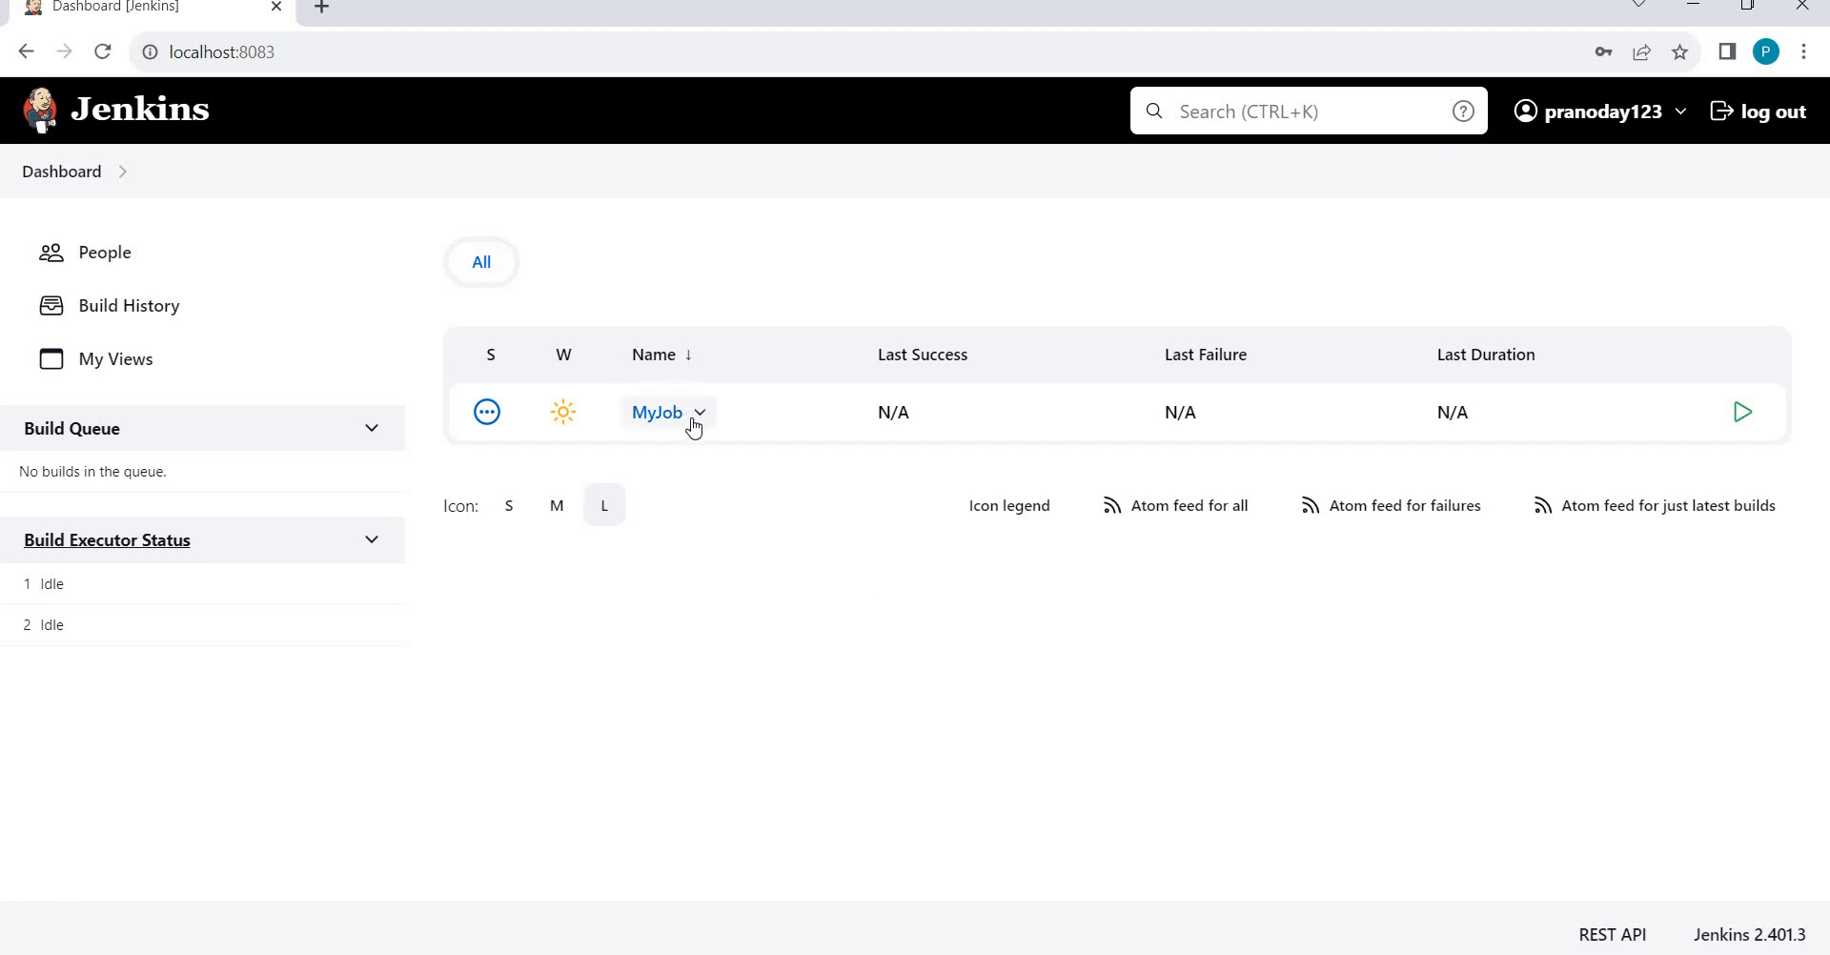
{"action": "left_click", "coordinate": [693, 427]}
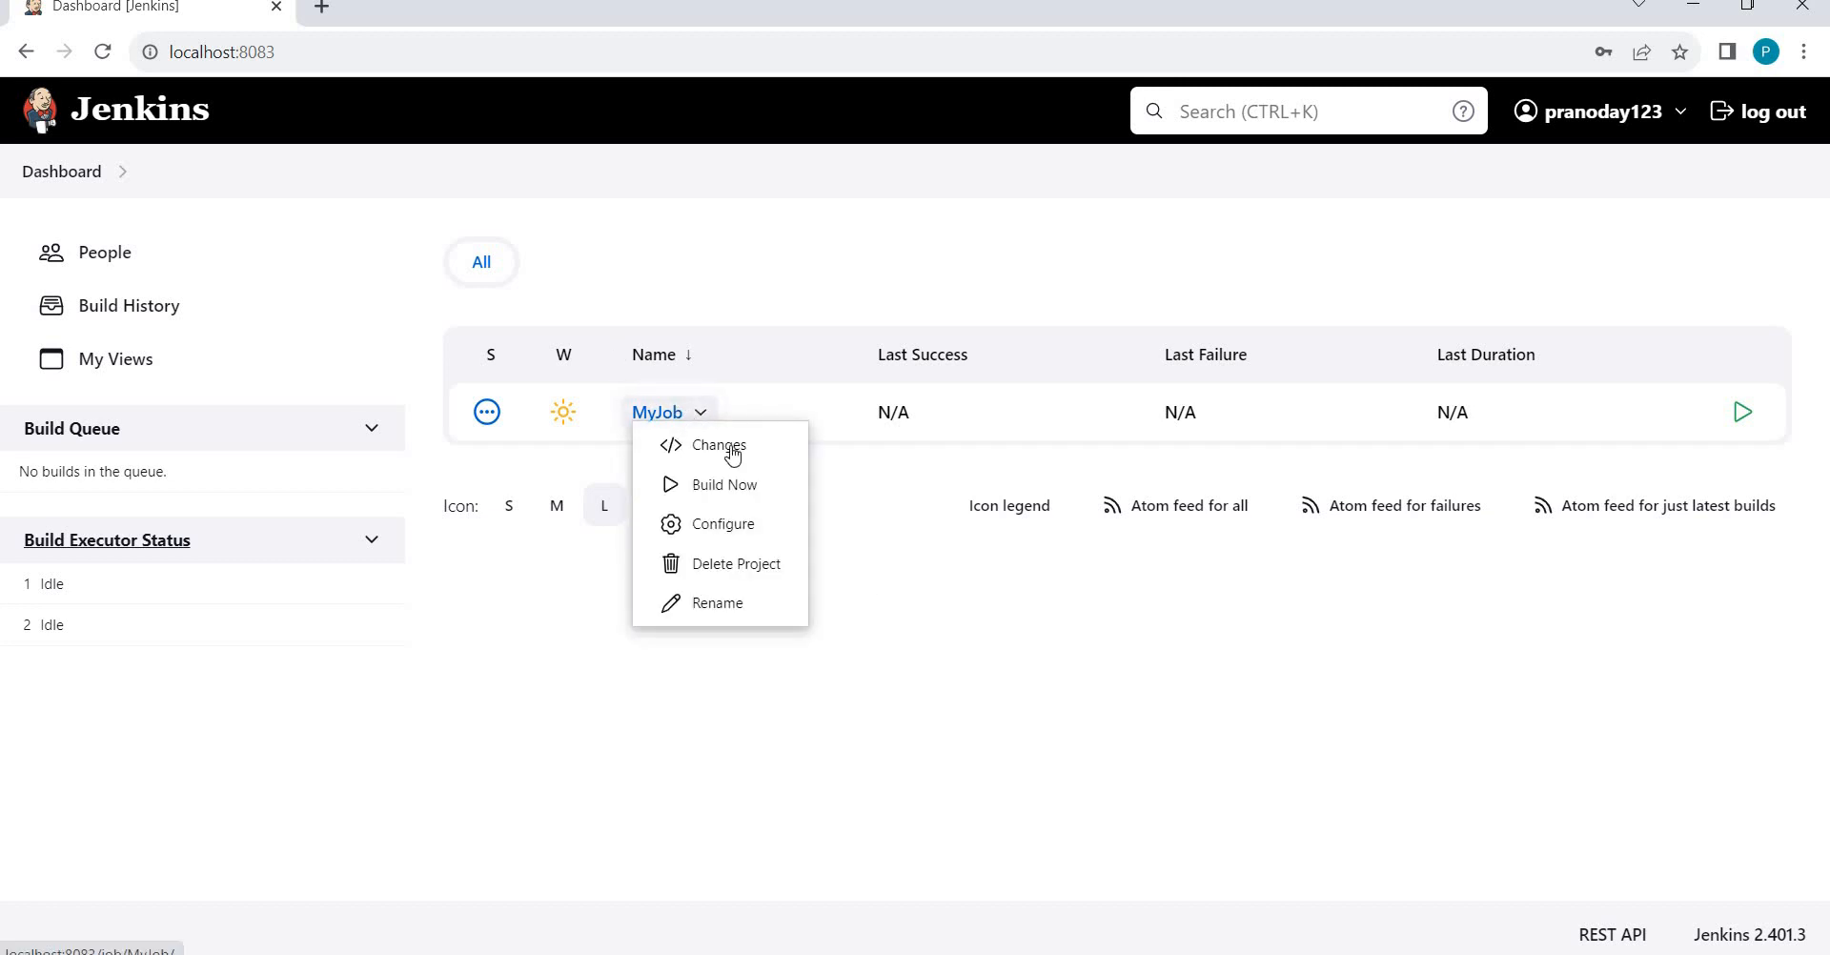
{"action": "left_click", "coordinate": [1042, 674]}
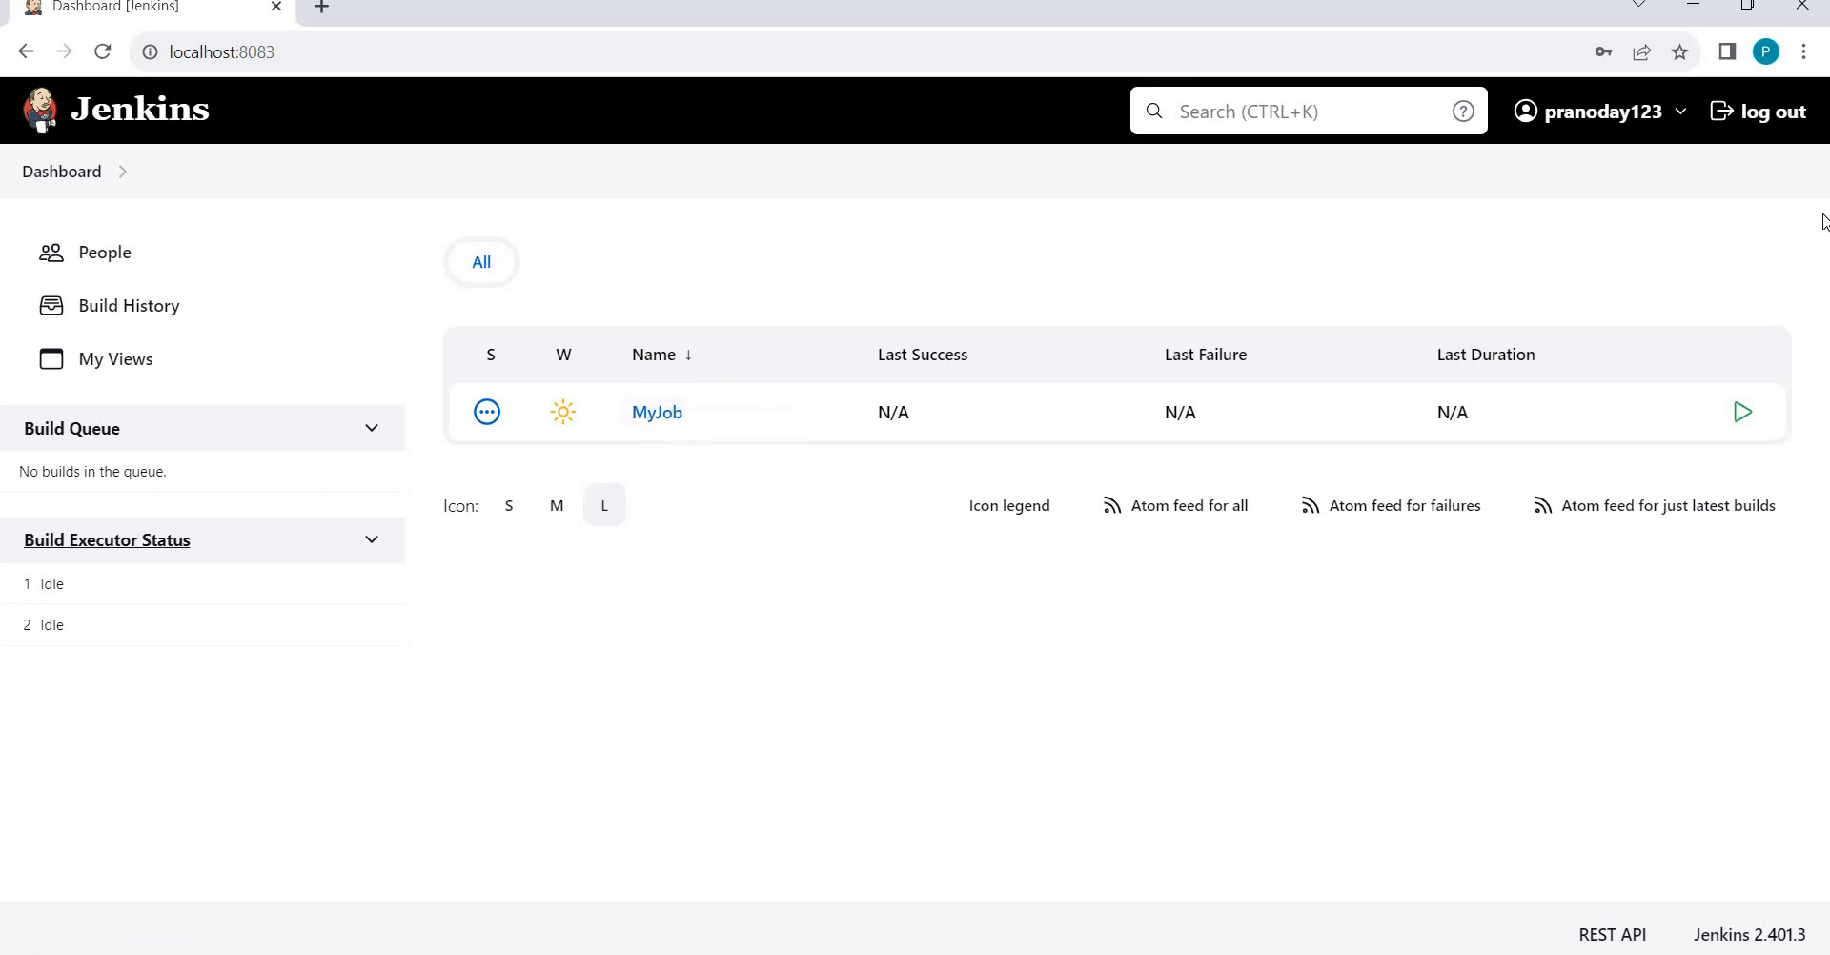
Log out of the limited user and sign in with the administrator's credentials.
{"action": "left_click", "coordinate": [1801, 125]}
{"action": "type", "text": "P"}
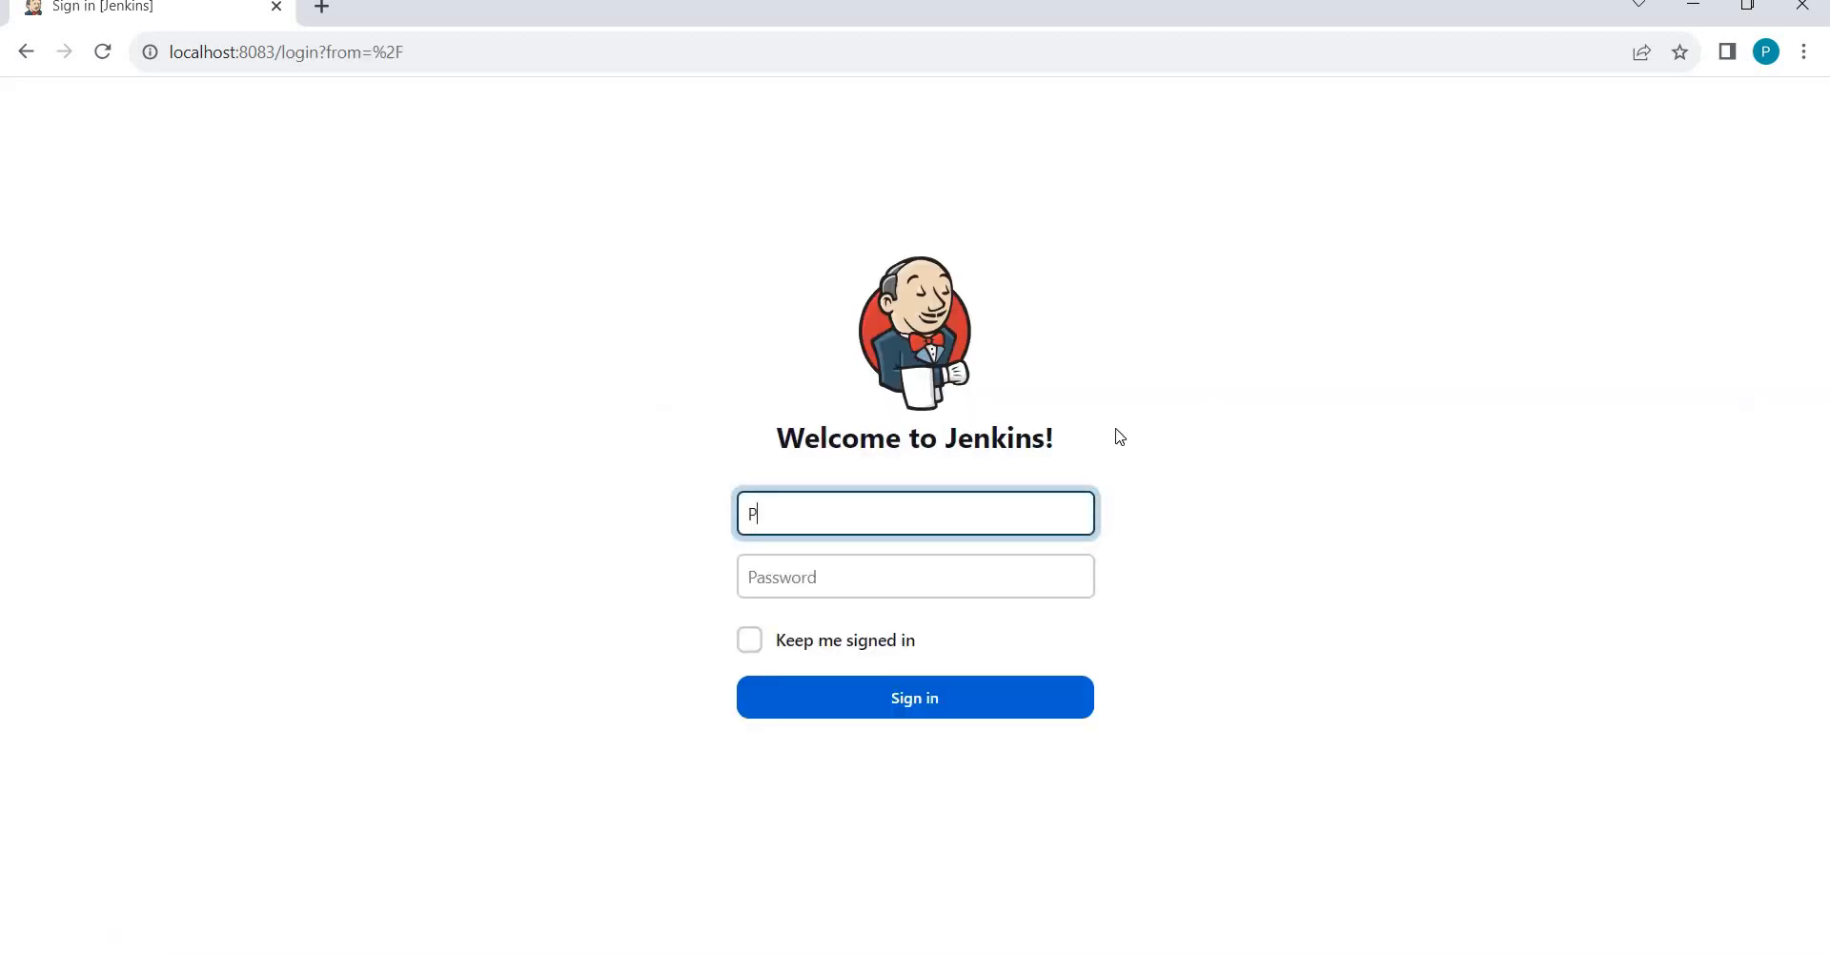
{"action": "type", "text": "ranodayd"}
{"action": "key", "text": "Tab"}
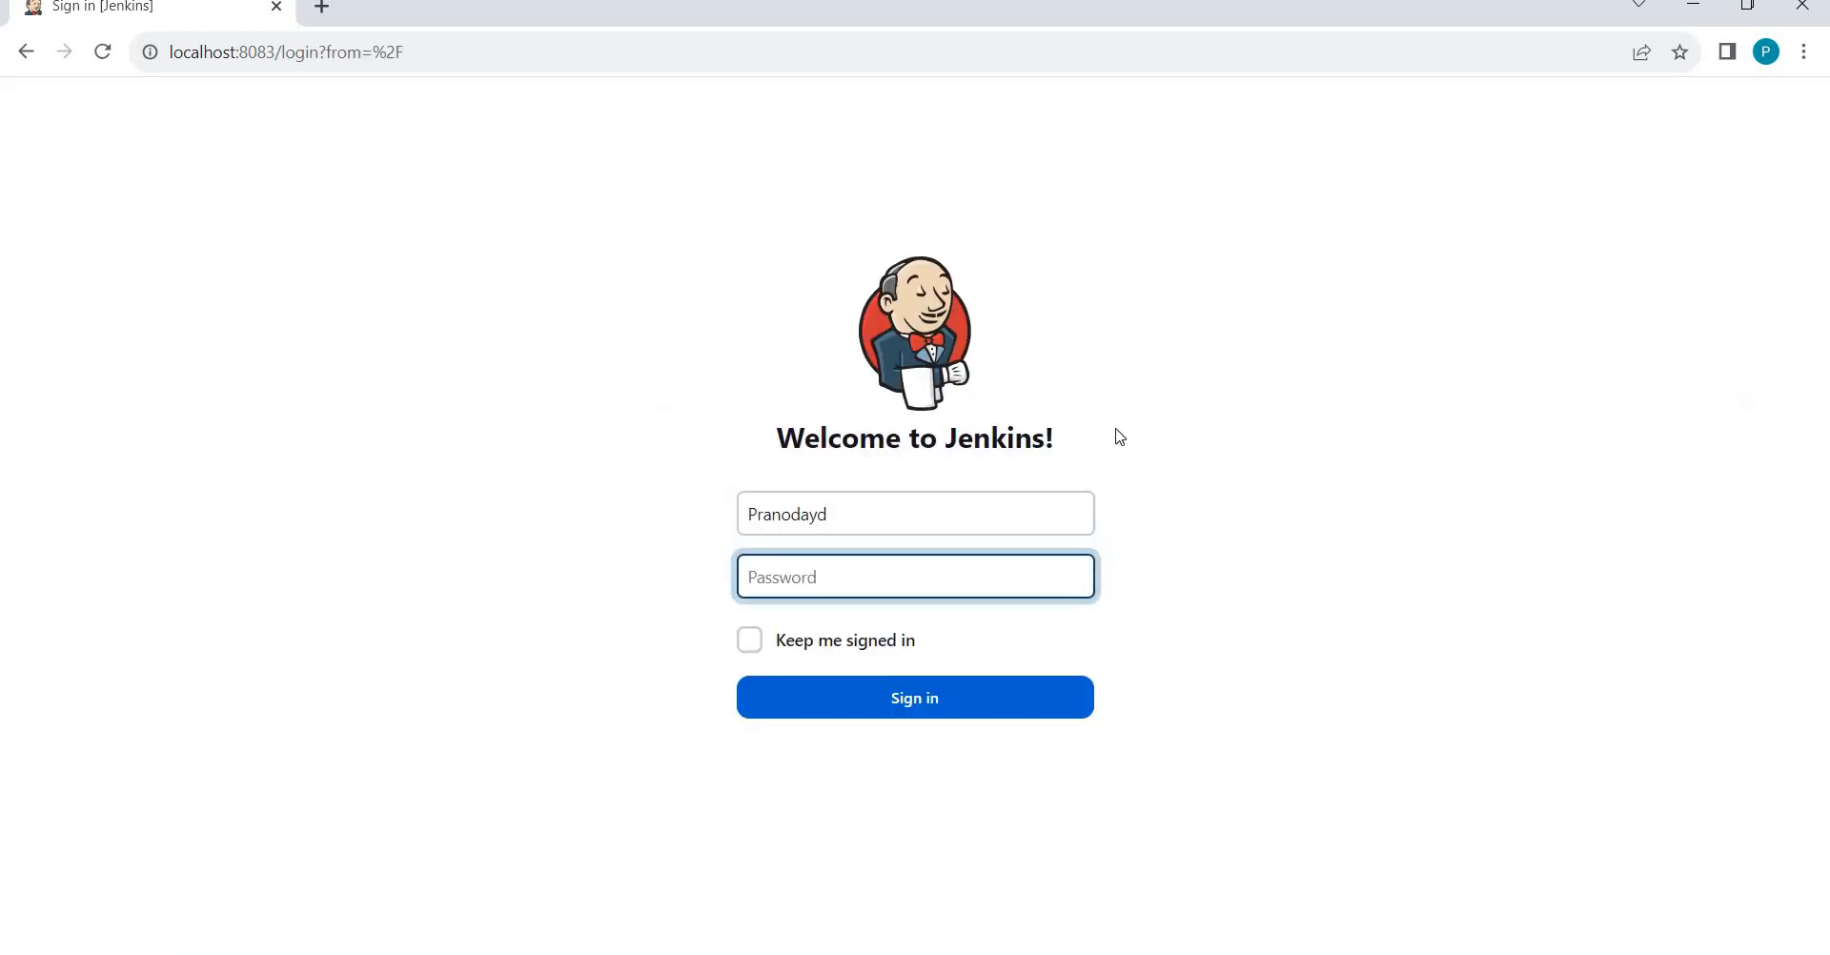
{"action": "type", "text": "•••"}
{"action": "key", "text": "Return"}
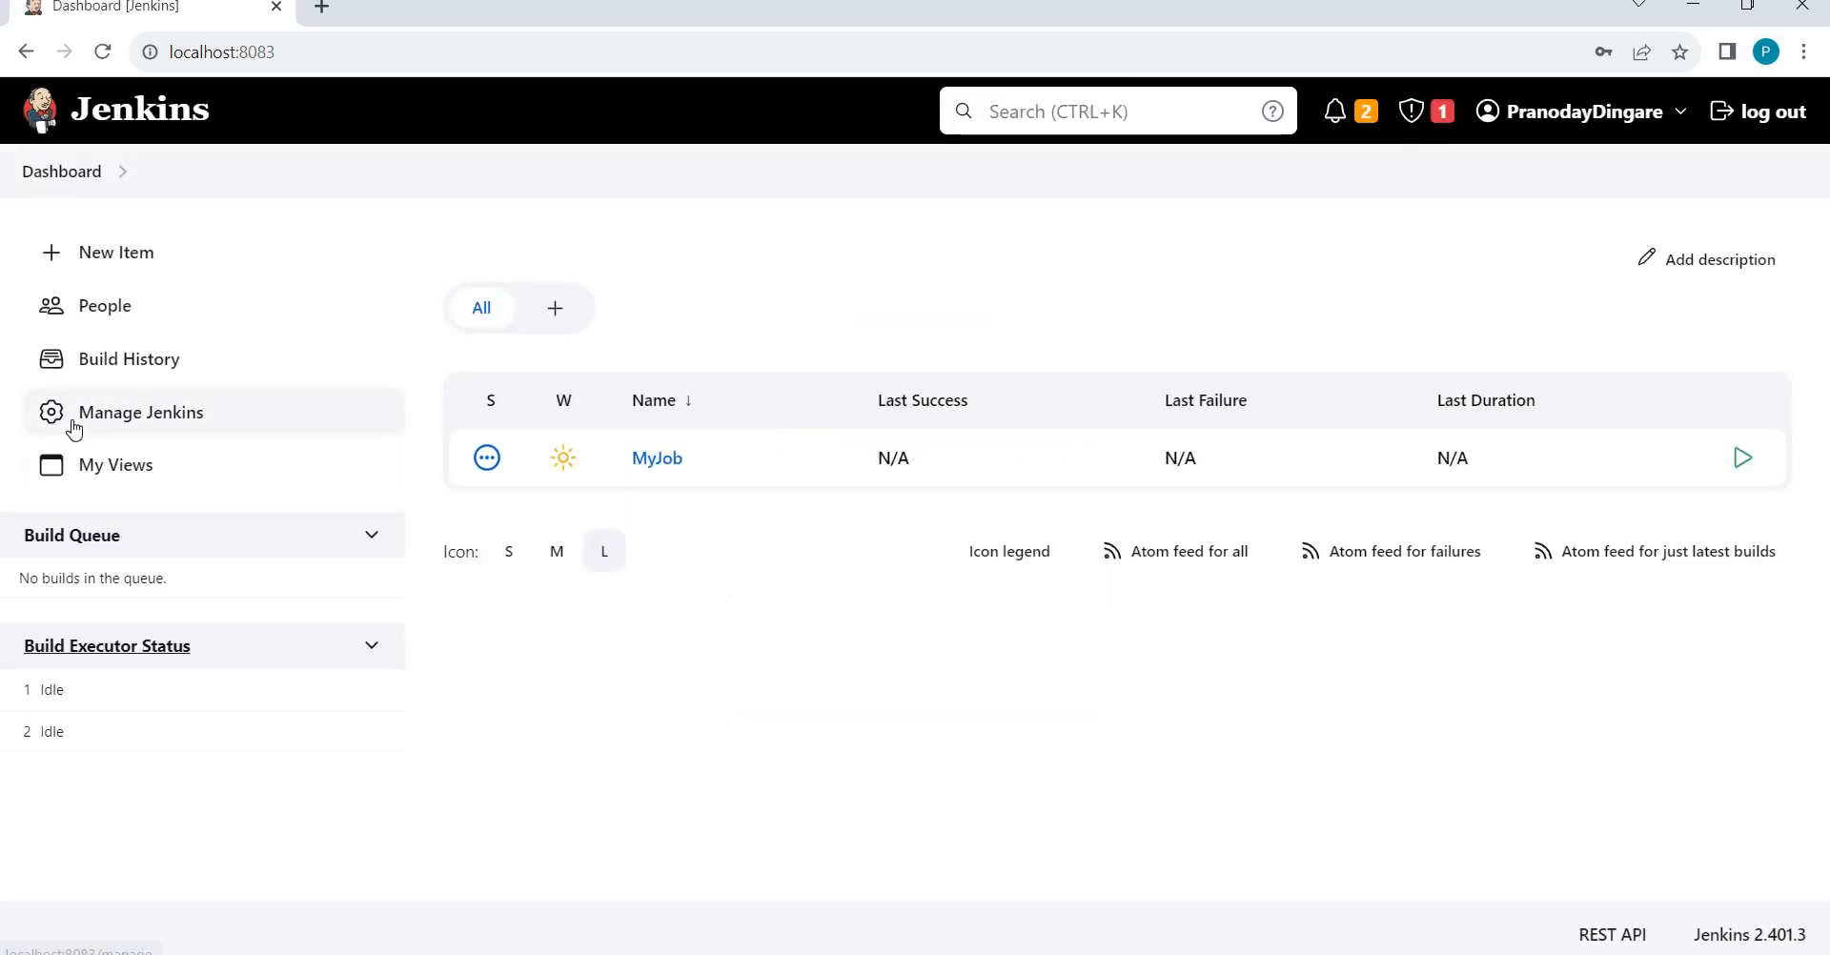
Open the Security settings from the Manage Jenkins page.
{"action": "left_click", "coordinate": [75, 429]}
{"action": "scroll", "coordinate": [469, 438], "scroll_direction": "down", "scroll_amount": 1}
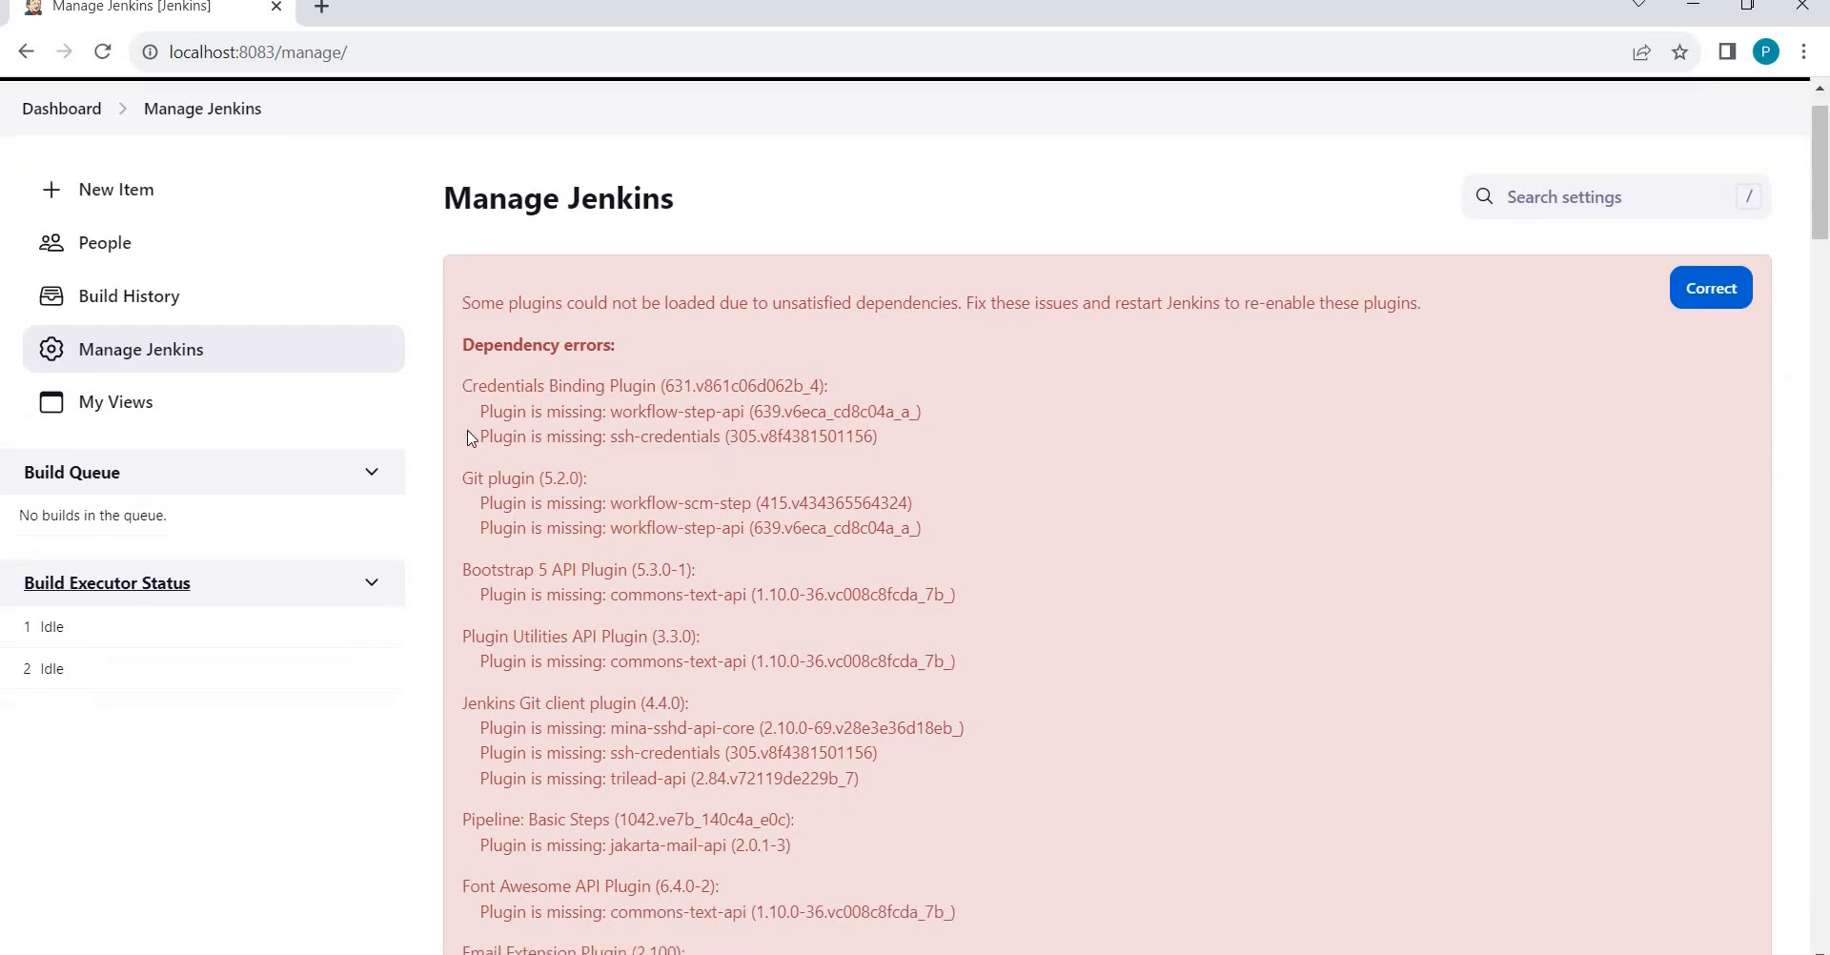
{"action": "scroll", "coordinate": [468, 437], "scroll_direction": "down", "scroll_amount": 20}
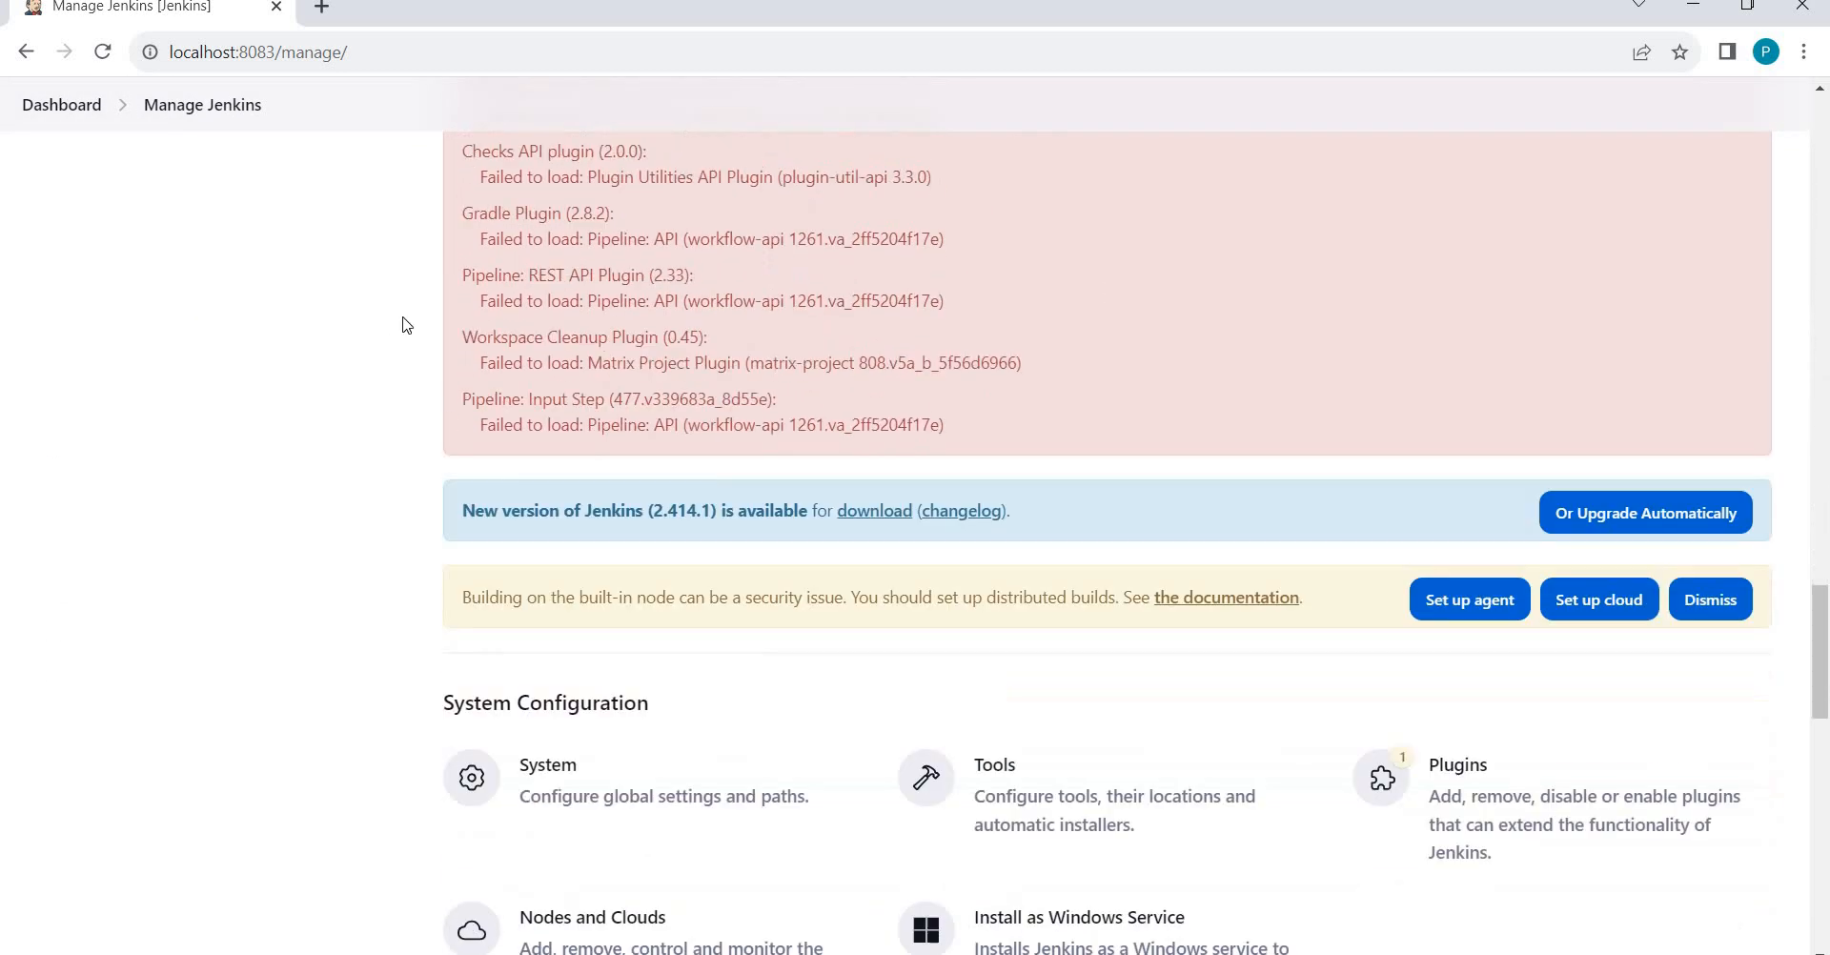
{"action": "scroll", "coordinate": [402, 325], "scroll_direction": "down", "scroll_amount": 4}
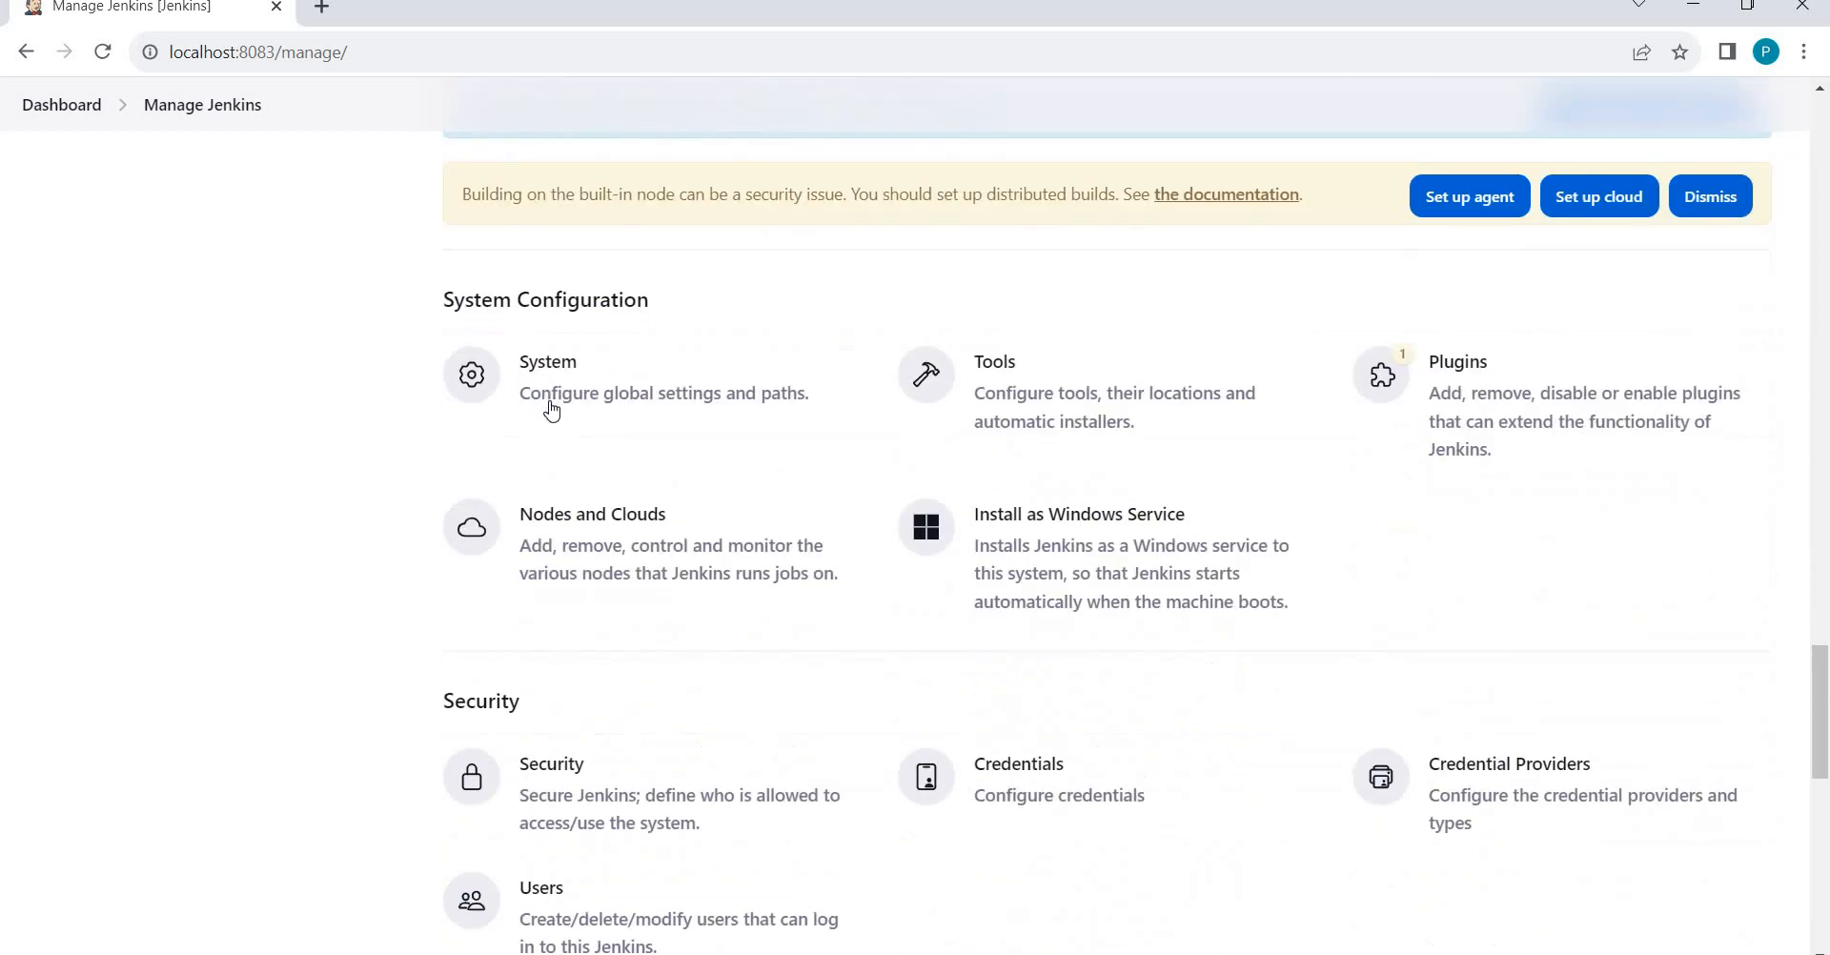
{"action": "left_click", "coordinate": [617, 806]}
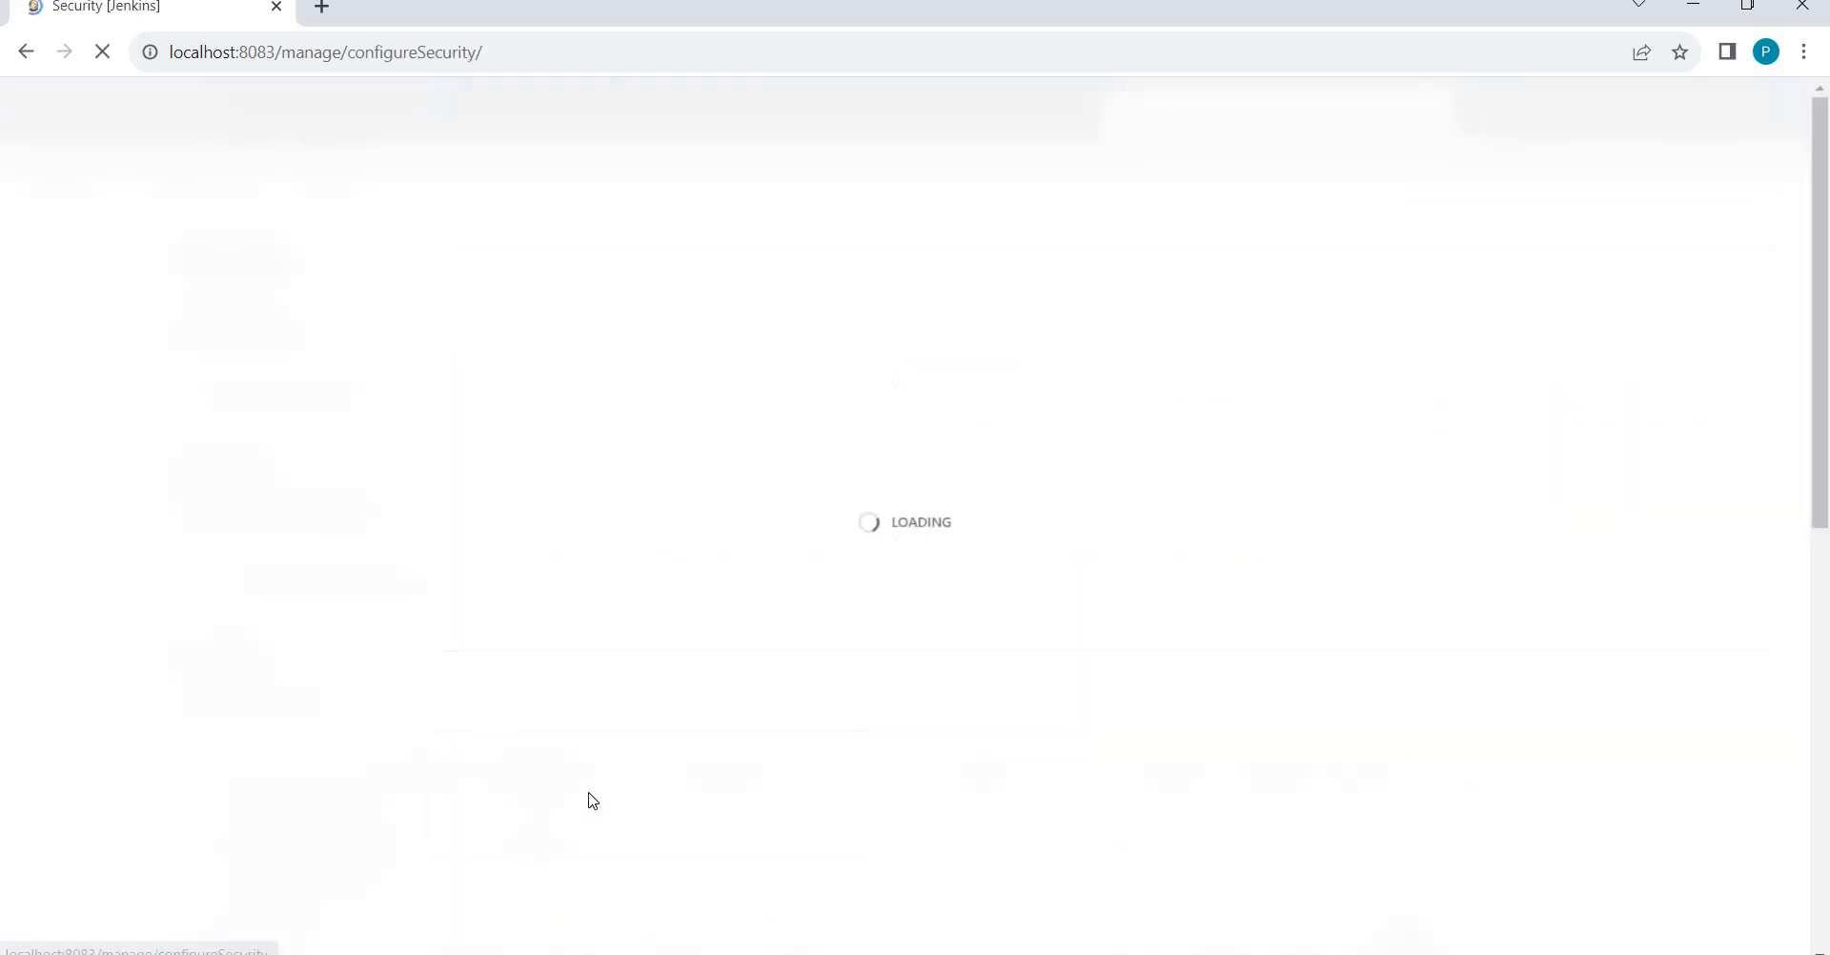
Untick Job > Delete for the limited user in the authorization matrix and save.
{"action": "scroll", "coordinate": [468, 774], "scroll_direction": "down", "scroll_amount": 3}
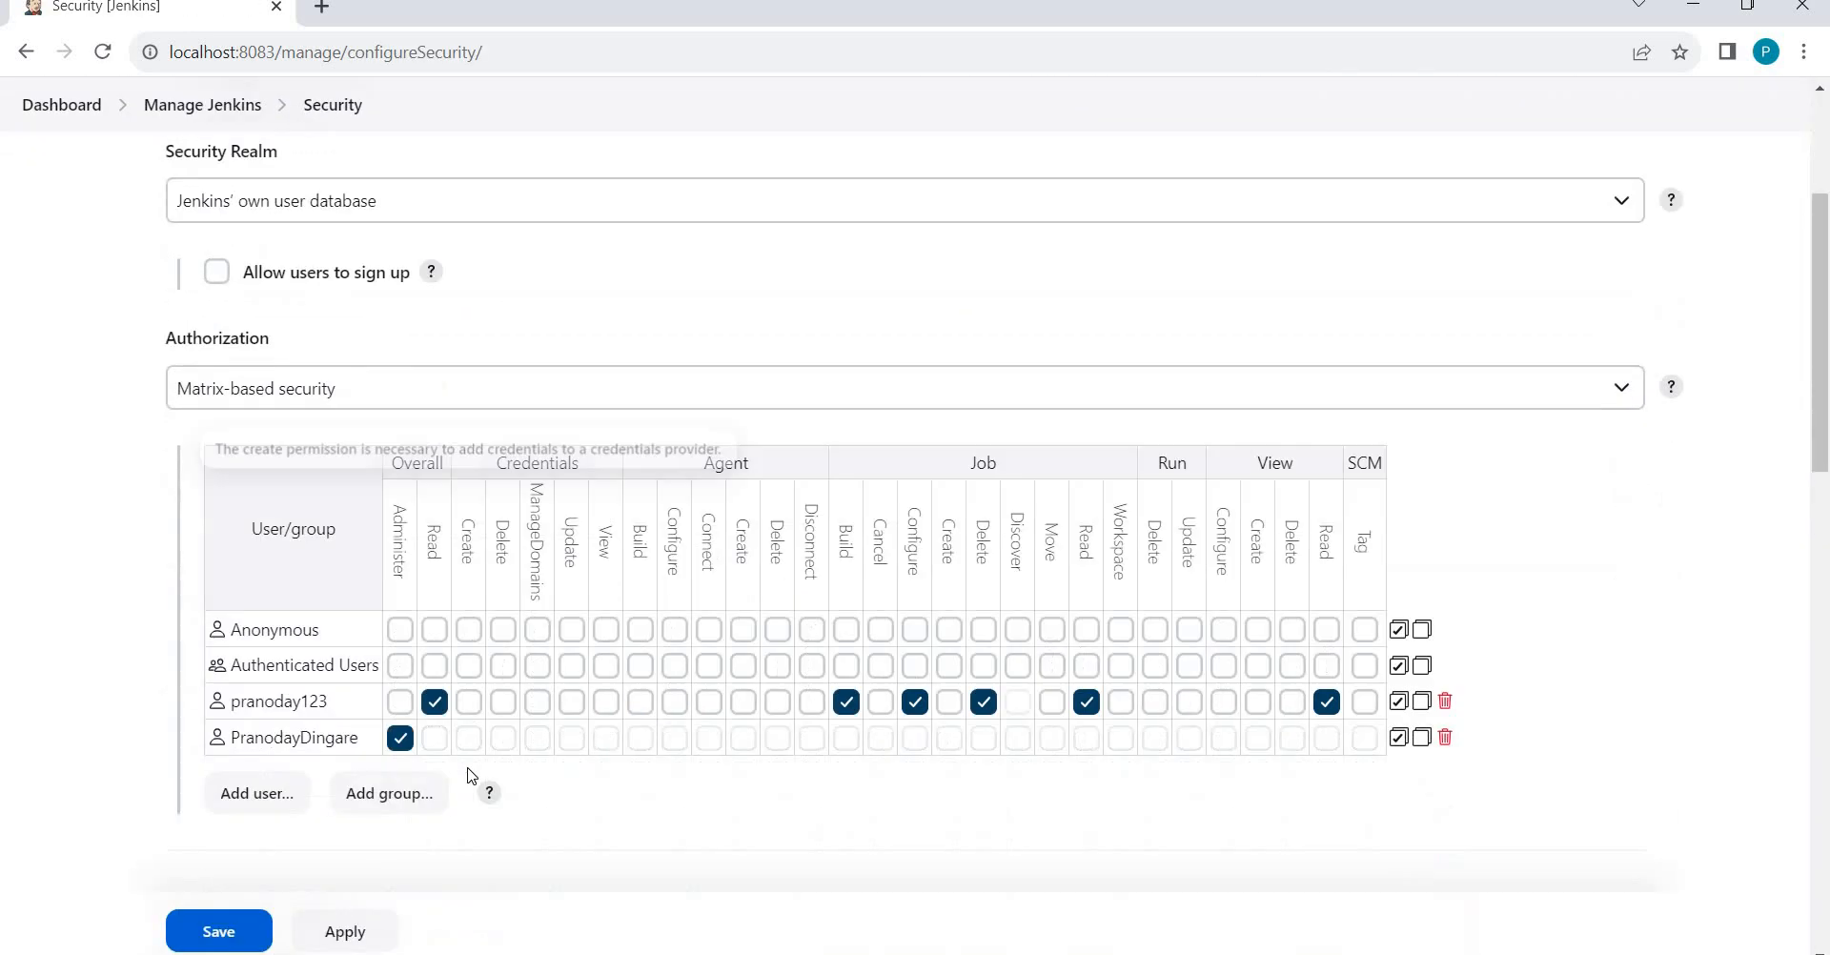
{"action": "scroll", "coordinate": [468, 774], "scroll_direction": "down", "scroll_amount": 10}
{"action": "scroll", "coordinate": [468, 774], "scroll_direction": "down", "scroll_amount": 3}
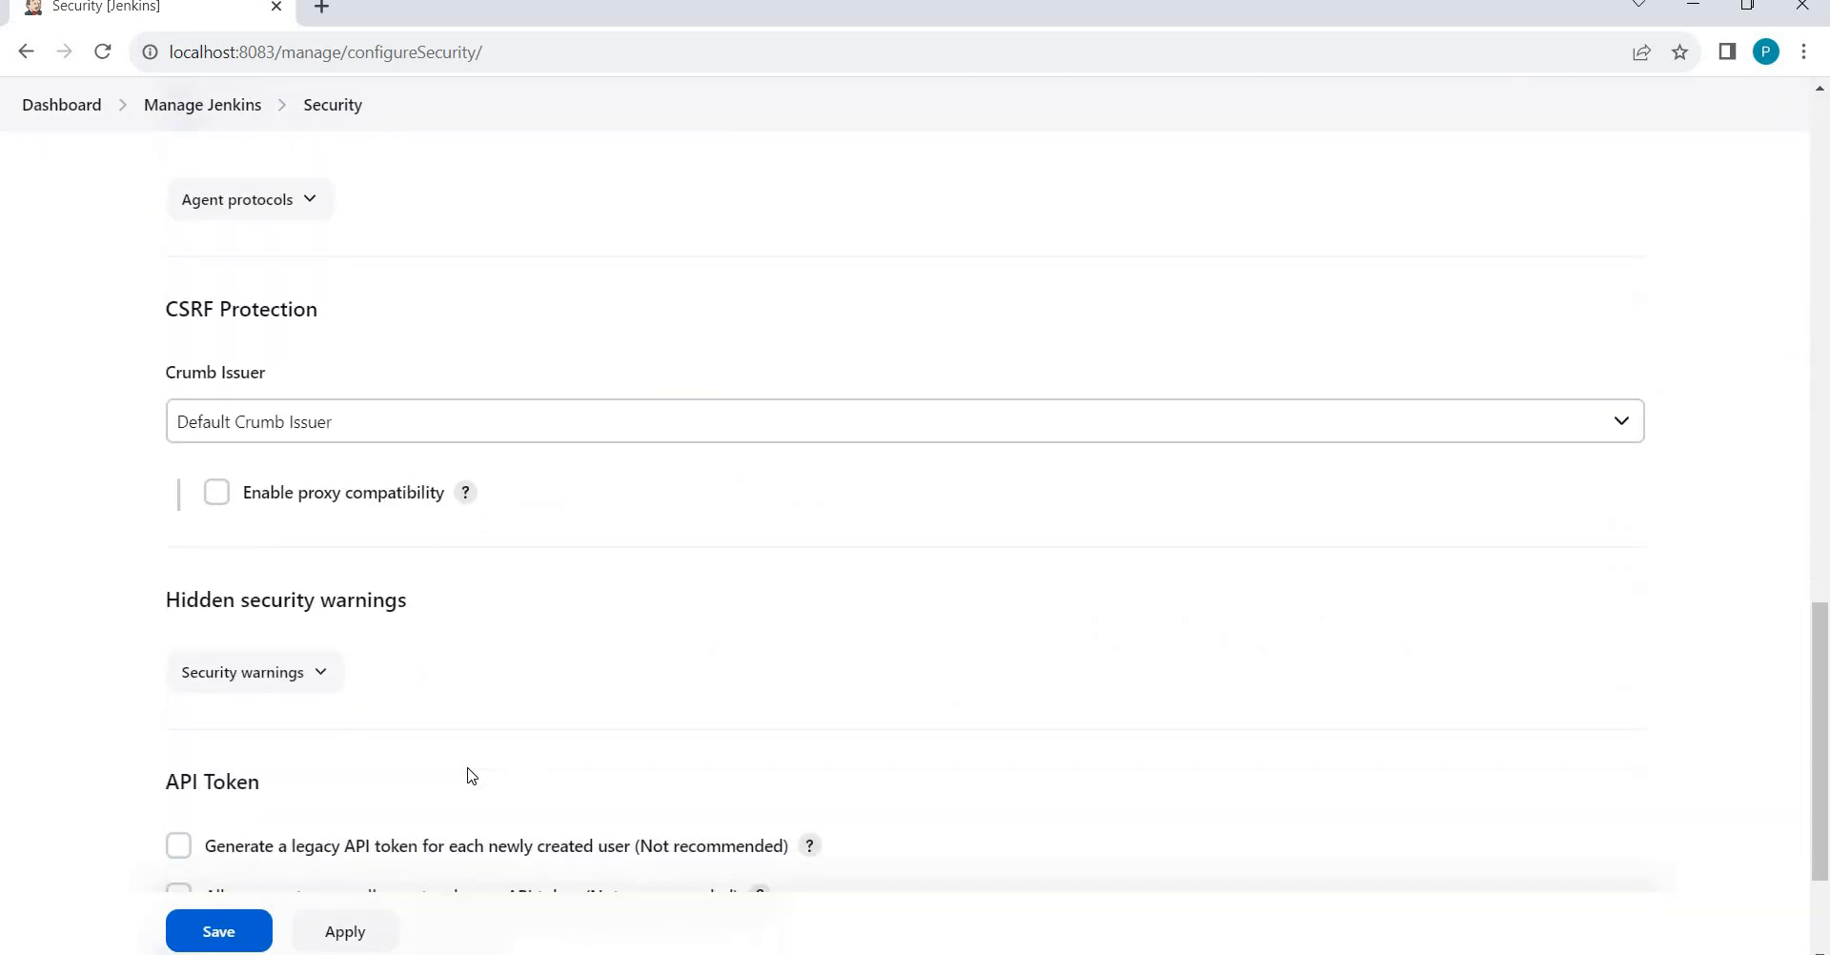
{"action": "scroll", "coordinate": [468, 774], "scroll_direction": "up", "scroll_amount": 3}
{"action": "scroll", "coordinate": [469, 774], "scroll_direction": "up", "scroll_amount": 10}
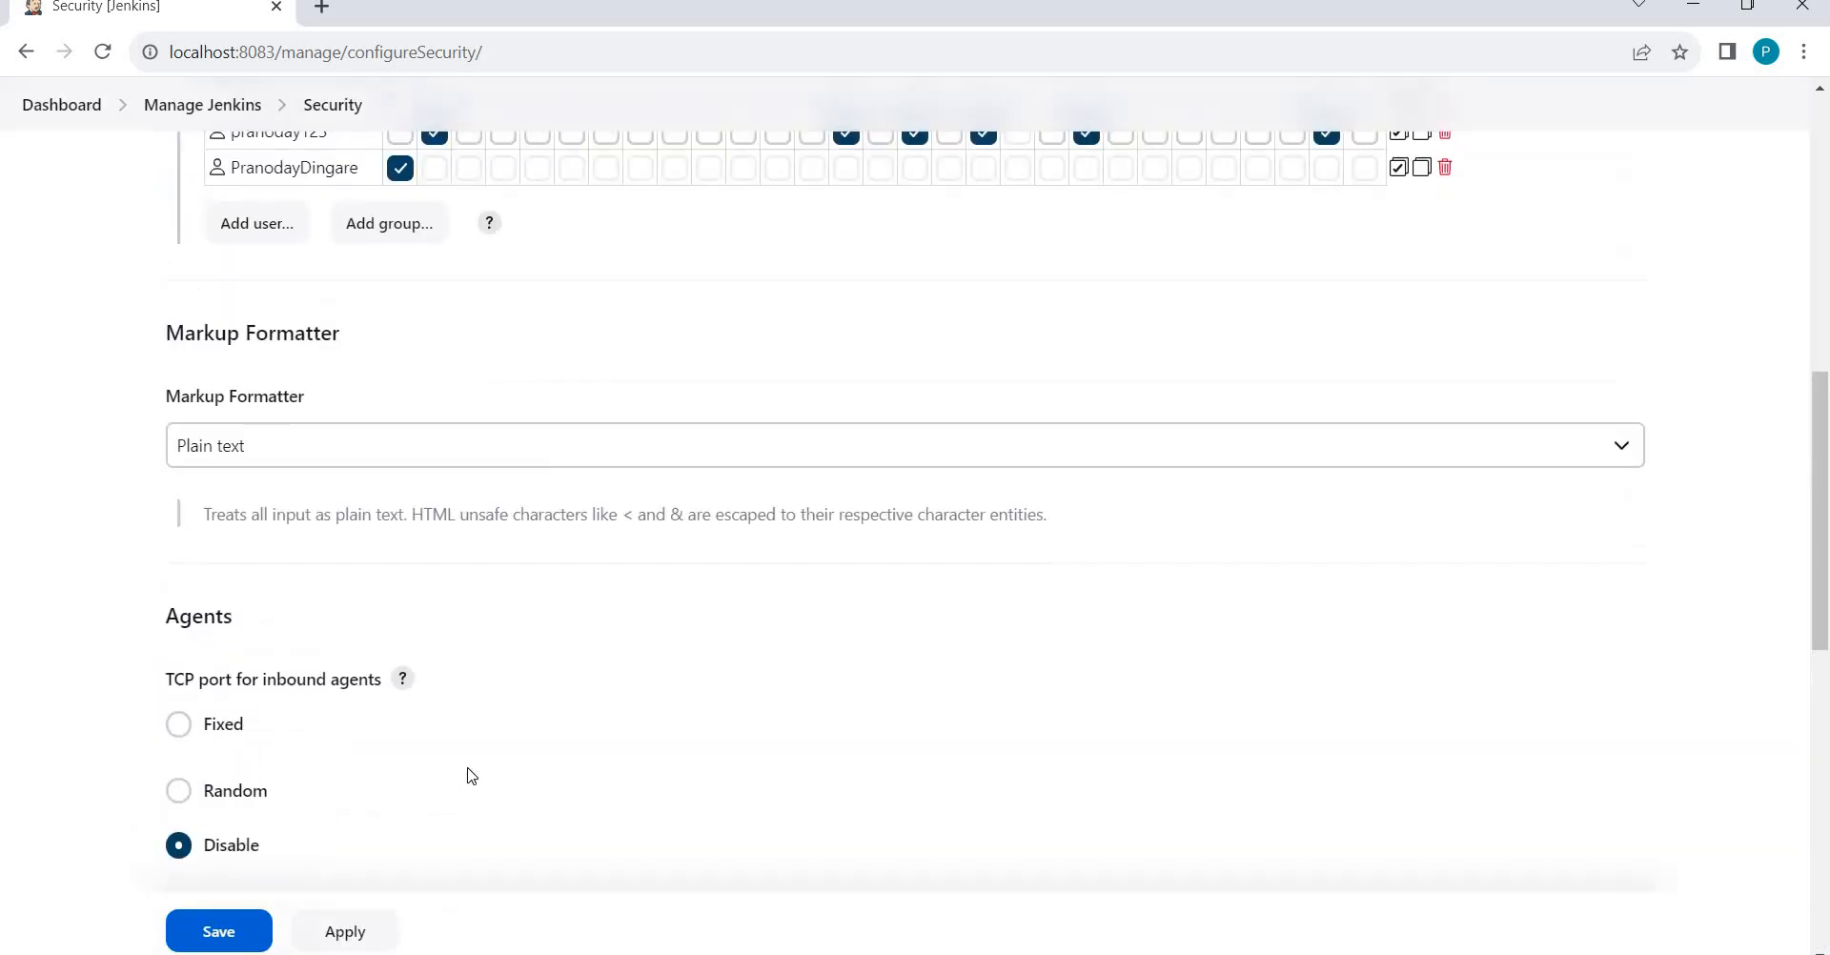
{"action": "scroll", "coordinate": [468, 774], "scroll_direction": "up", "scroll_amount": 1}
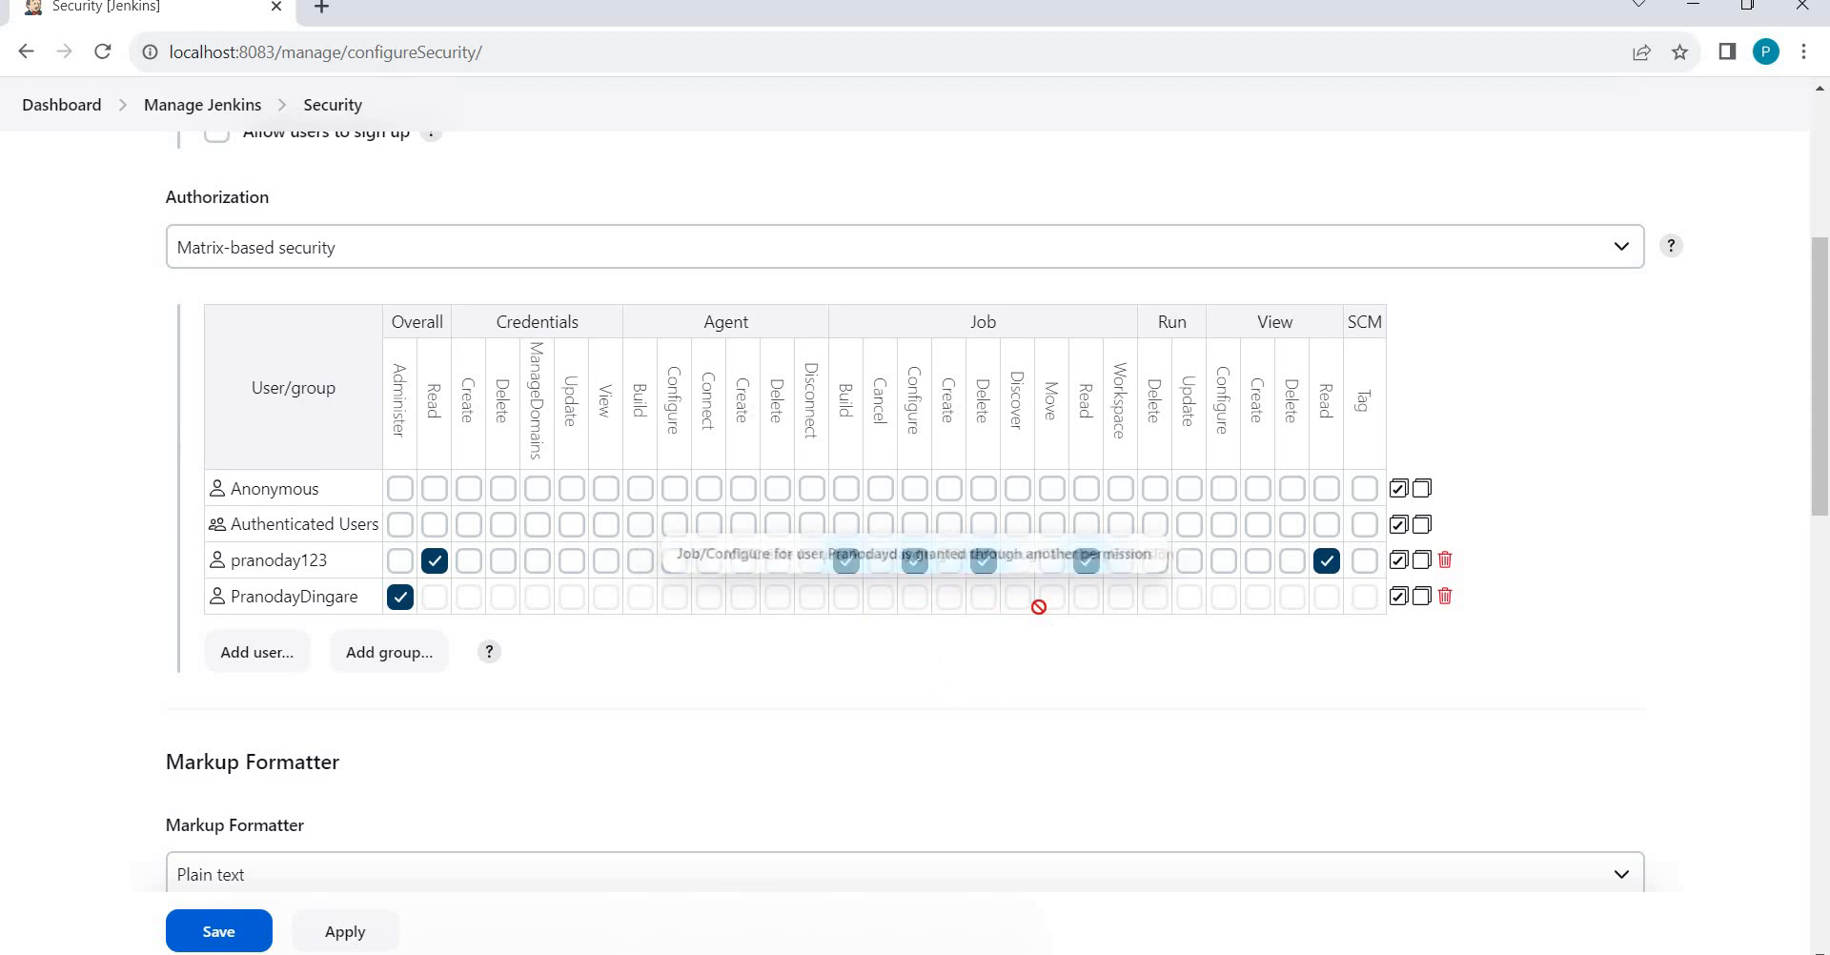
{"action": "left_click", "coordinate": [984, 563]}
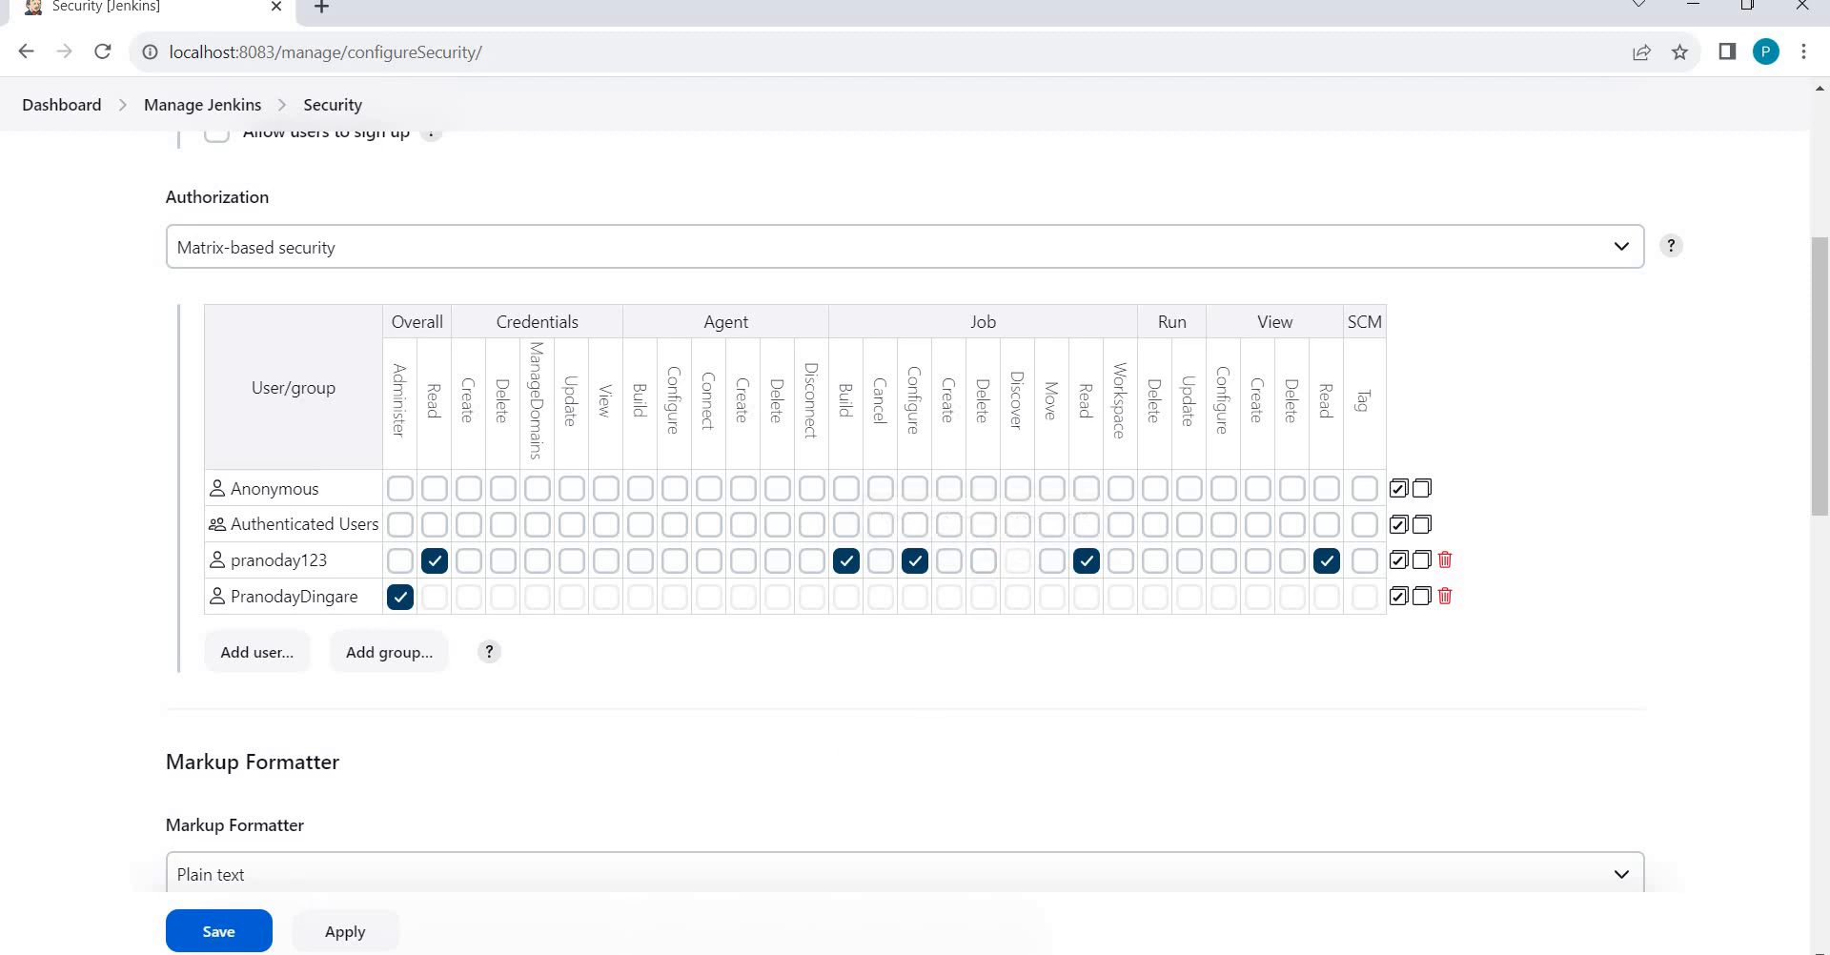
{"action": "left_click", "coordinate": [227, 941]}
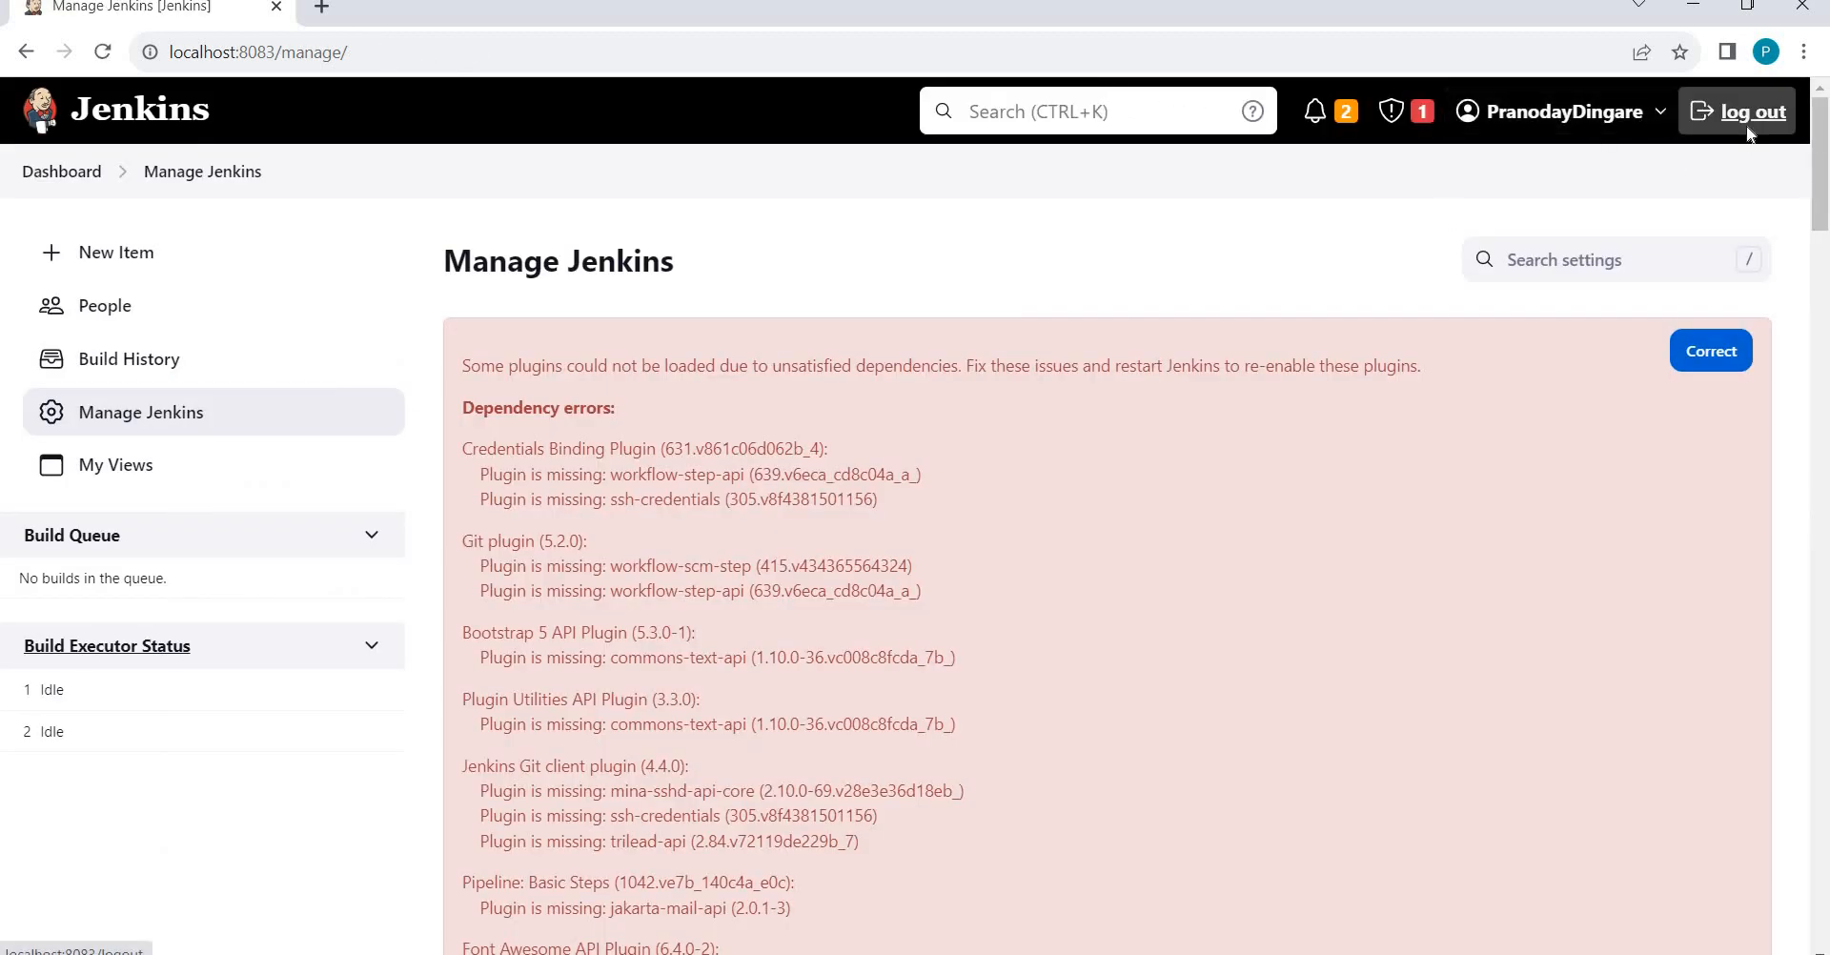
Log out of the administrator account and sign in as the limited test user.
{"action": "left_click", "coordinate": [1748, 128]}
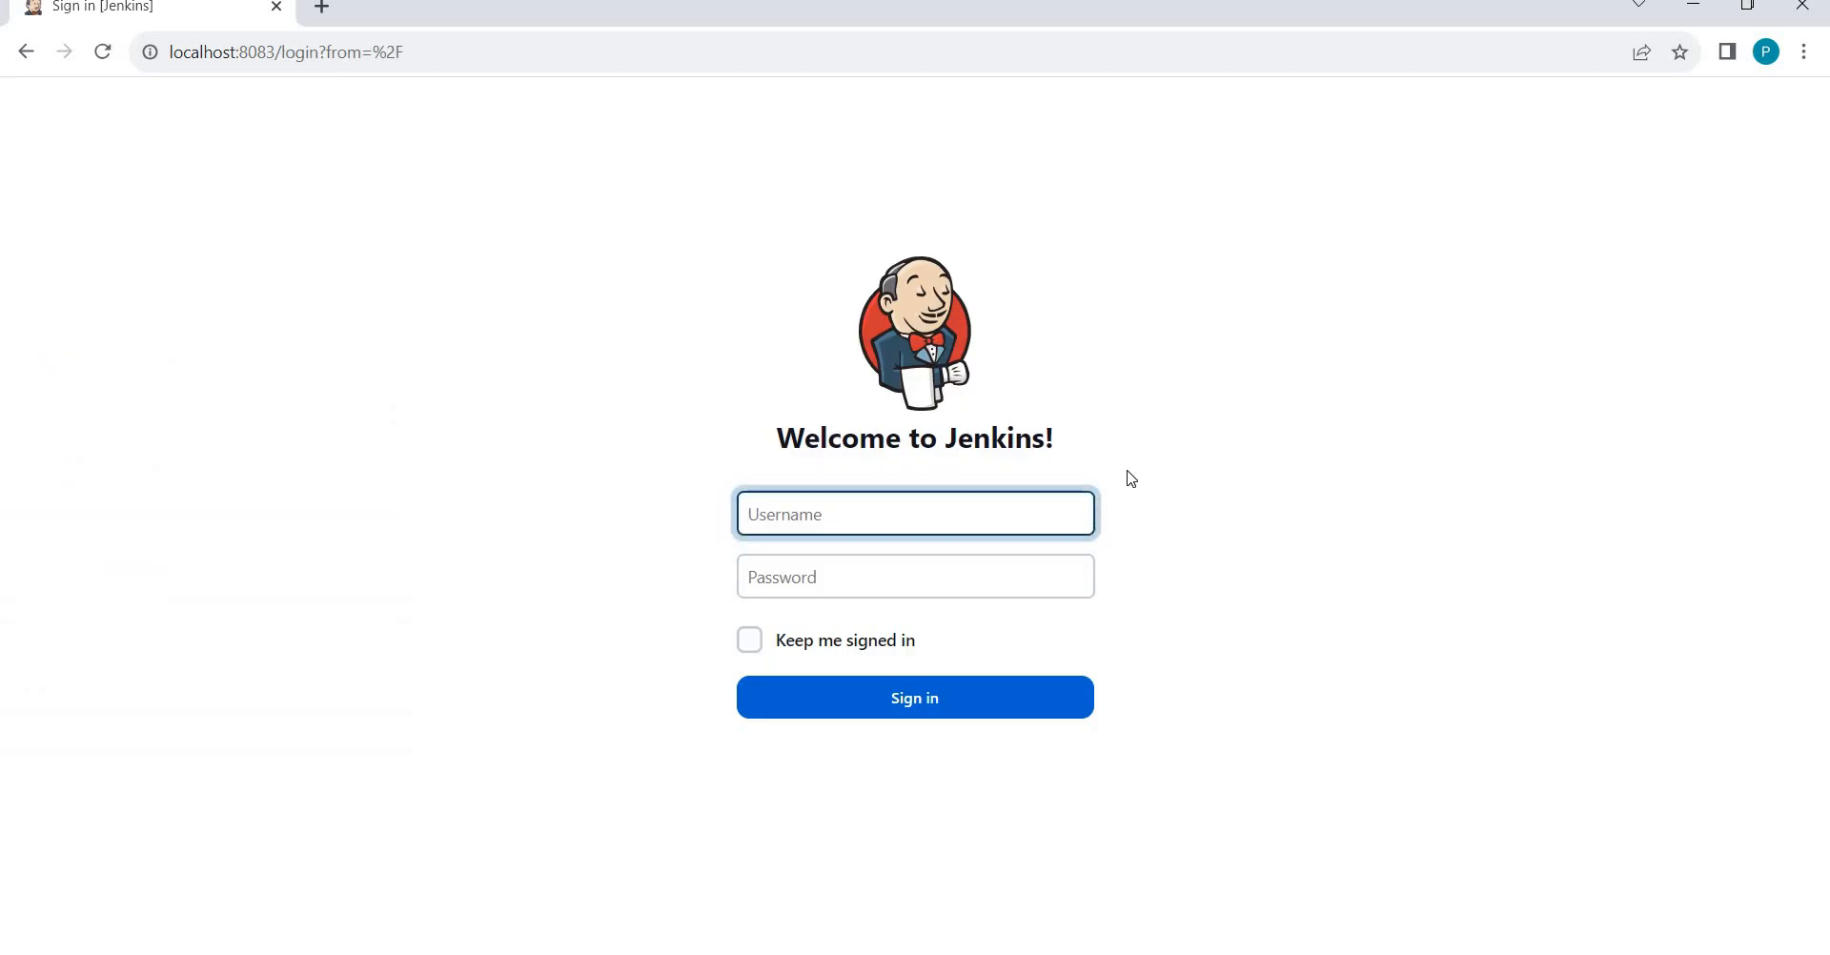
{"action": "key", "text": "Tab"}
{"action": "type", "text": "****"}
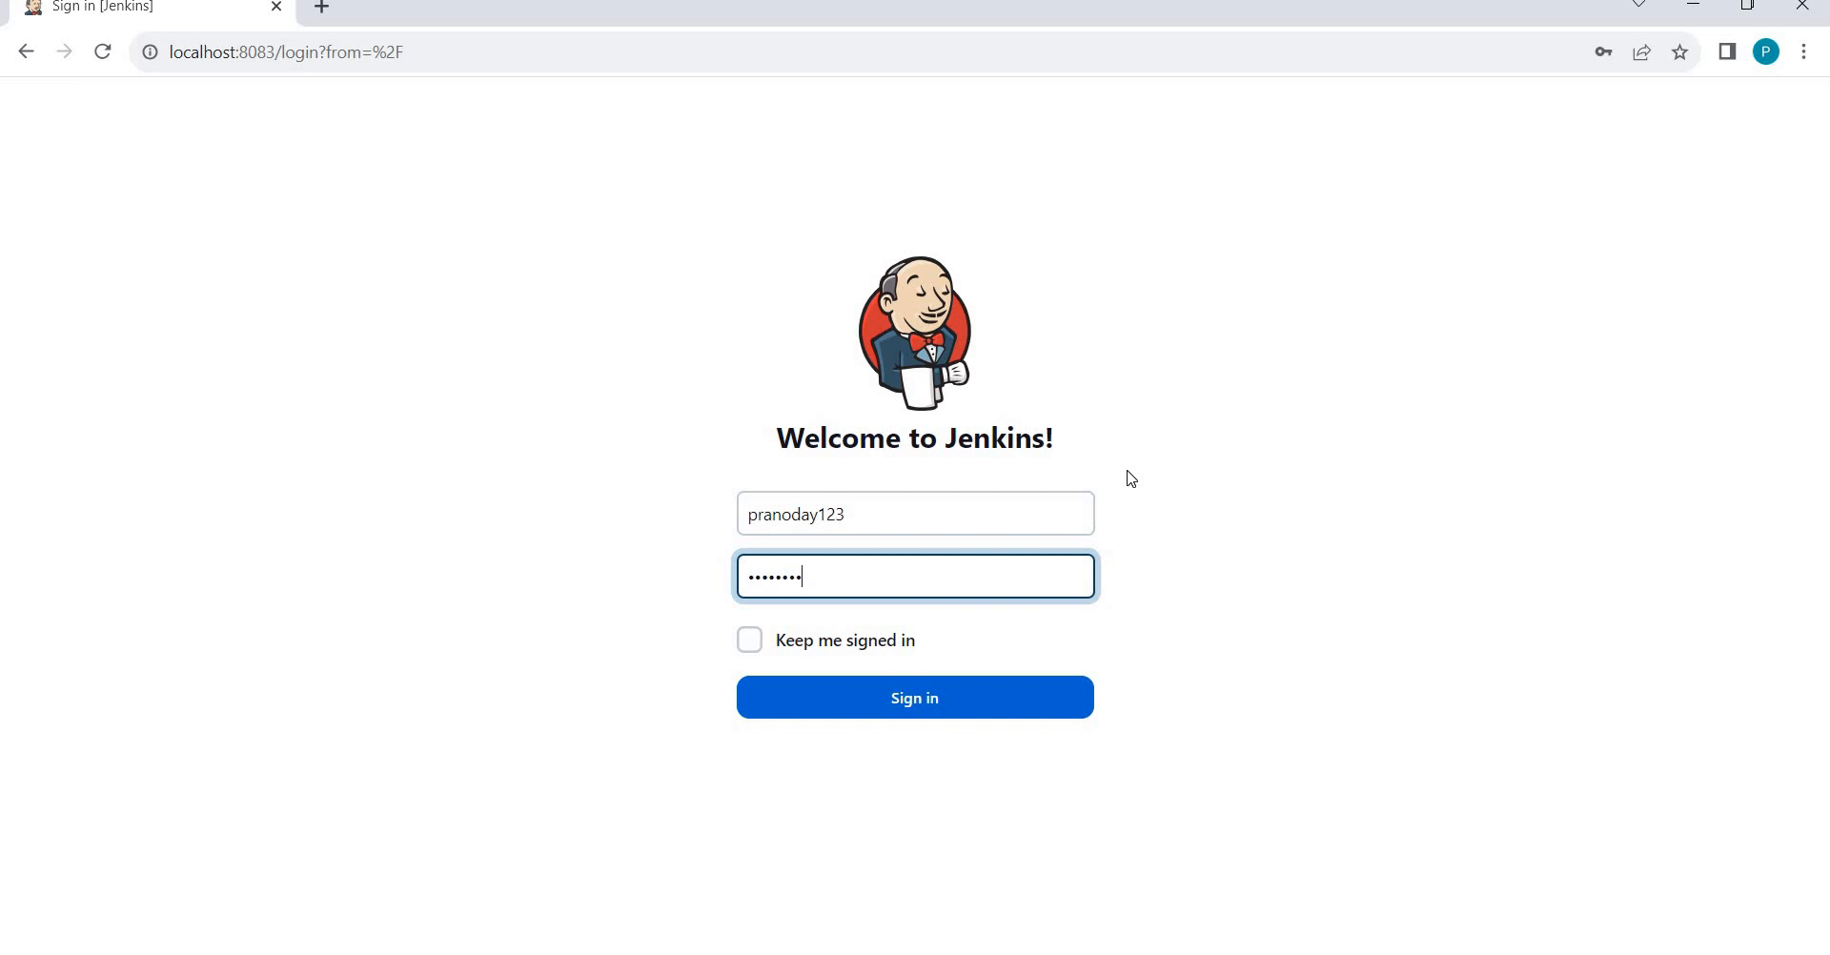
{"action": "key", "text": "Return"}
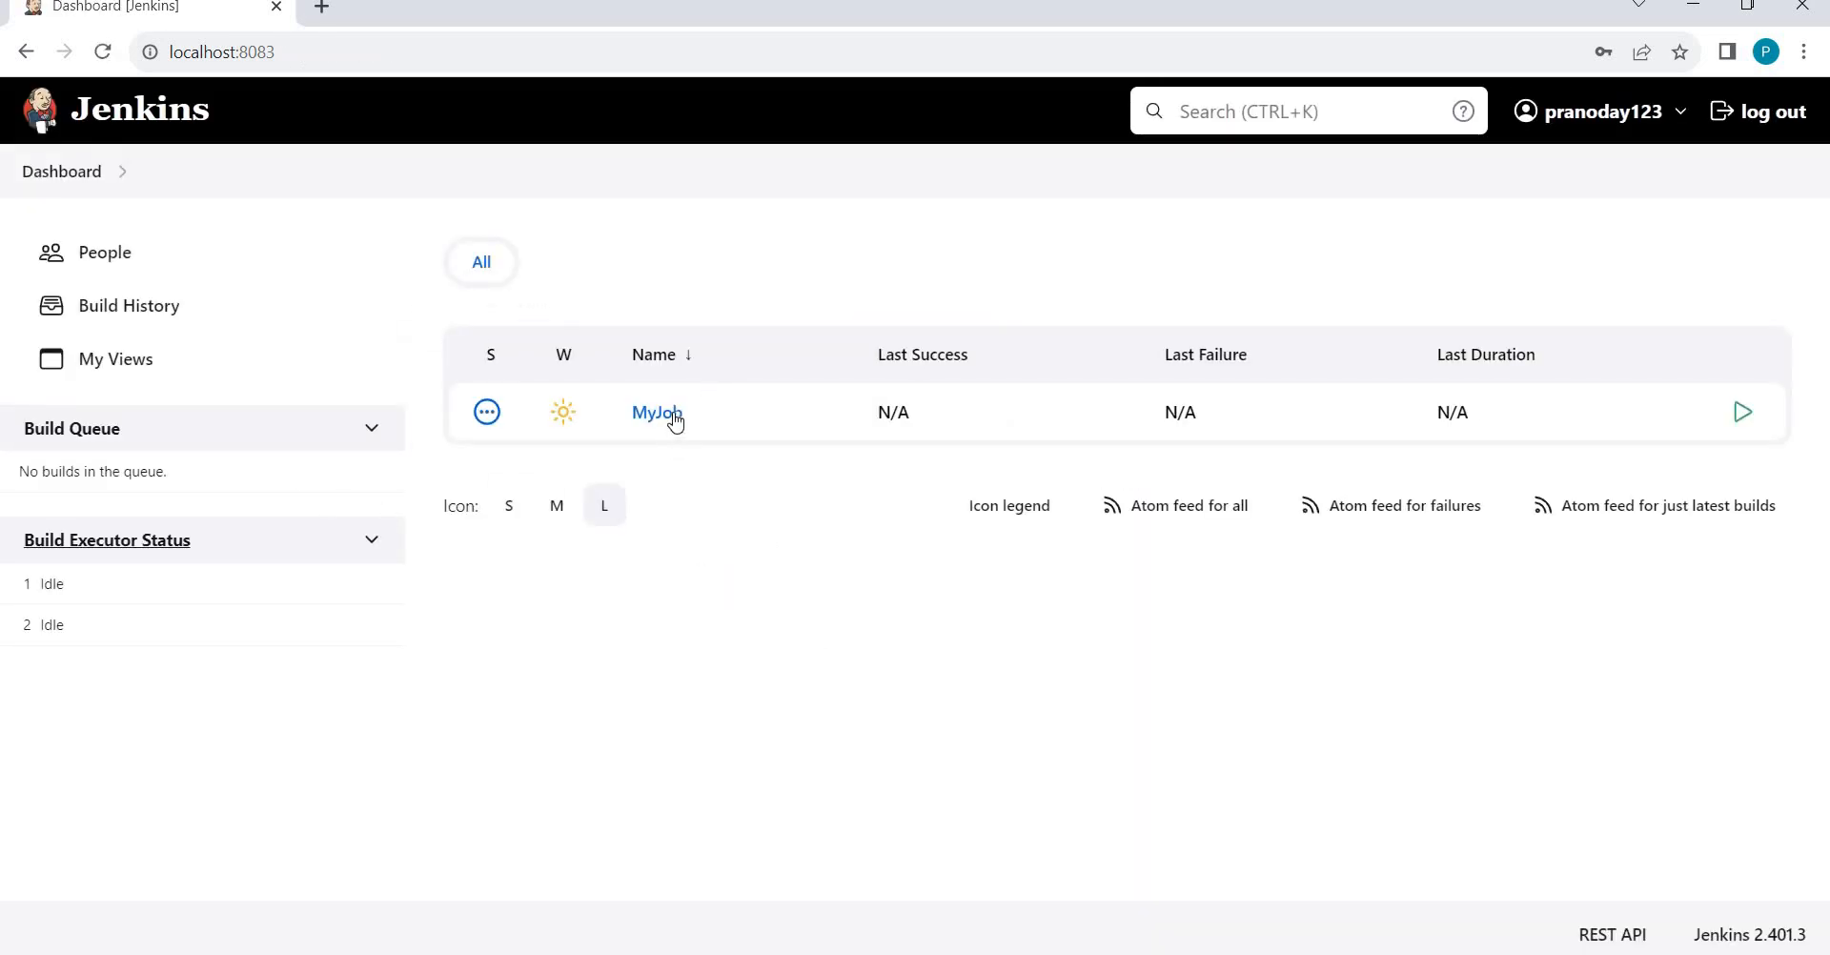
Confirm MyJob's dropdown menu no longer lists Delete Project, then close it.
{"action": "mouse_move", "coordinate": [684, 424]}
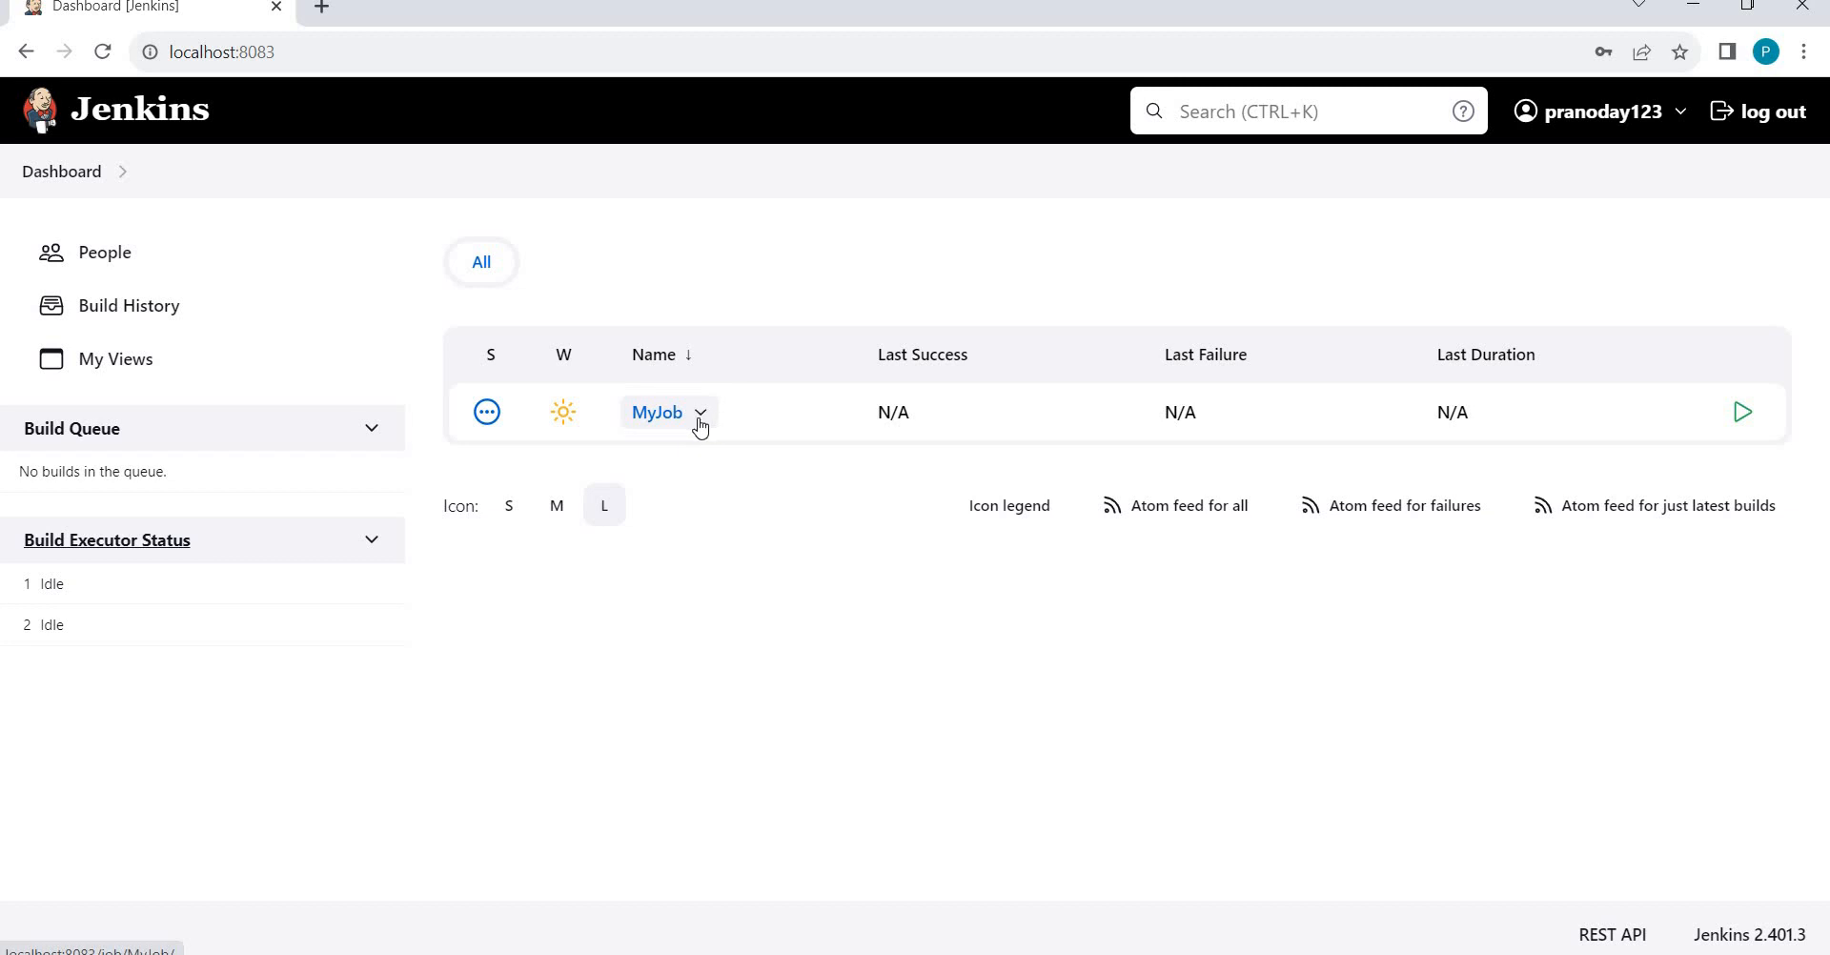
{"action": "left_click", "coordinate": [700, 420]}
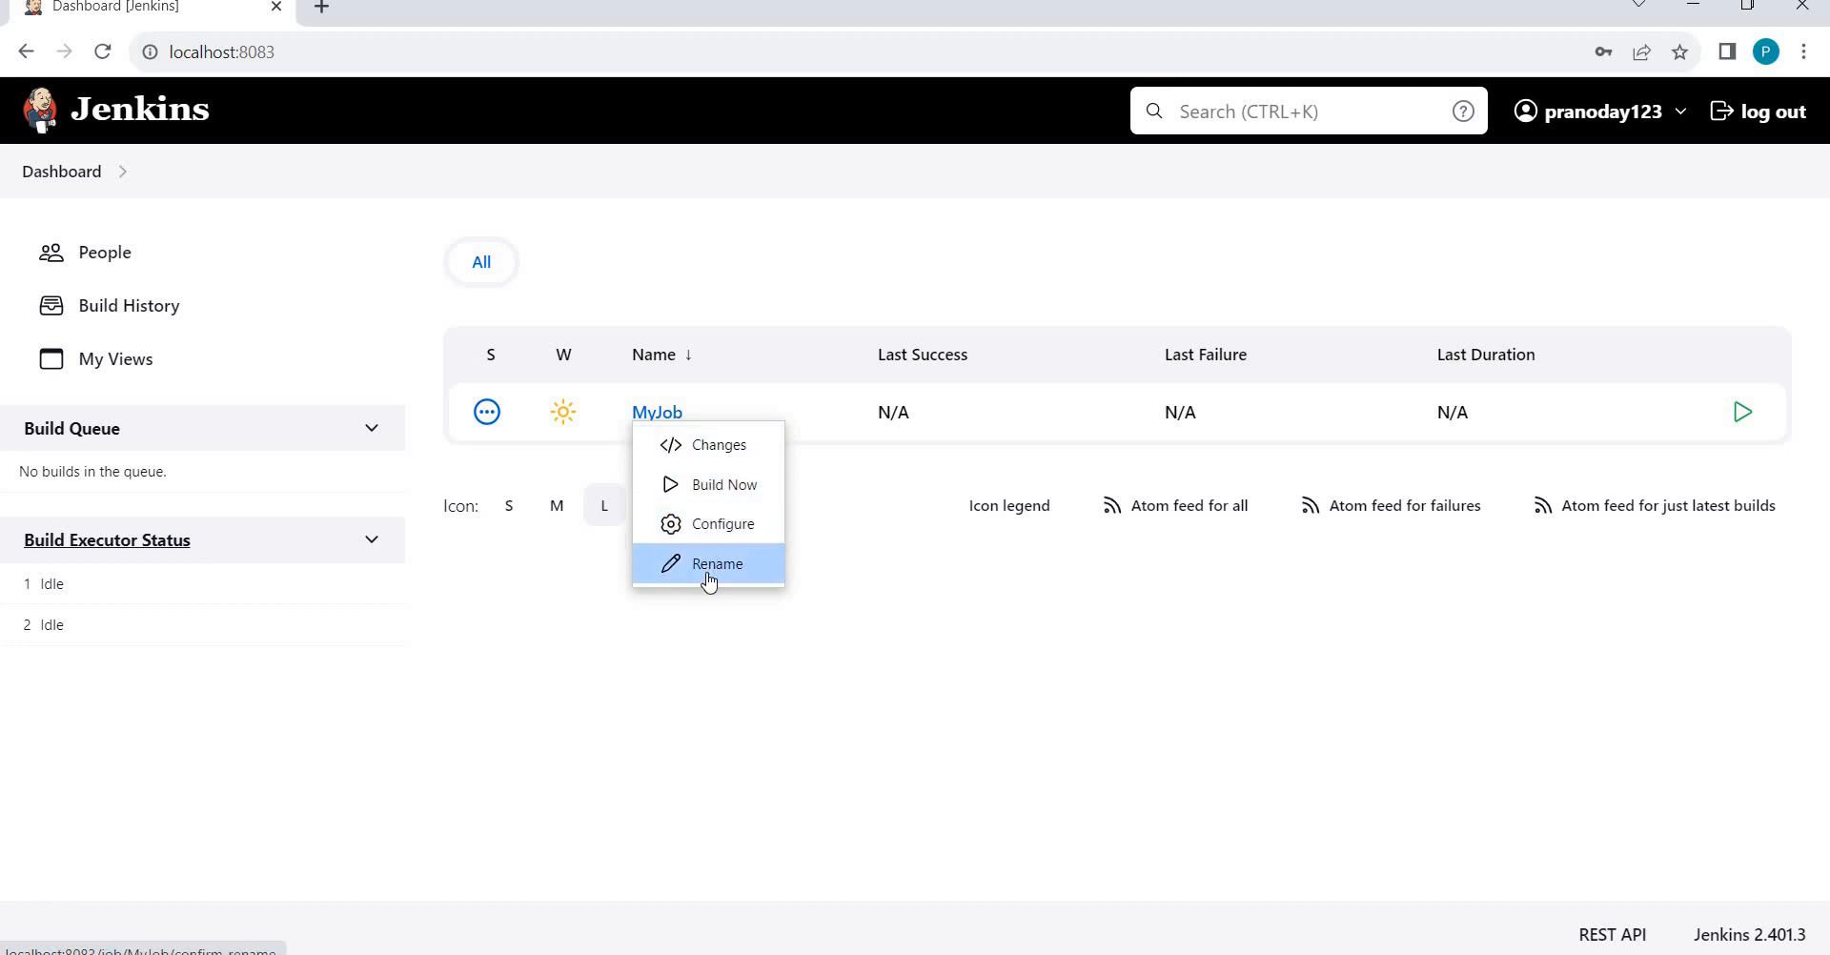
{"action": "left_click", "coordinate": [761, 778]}
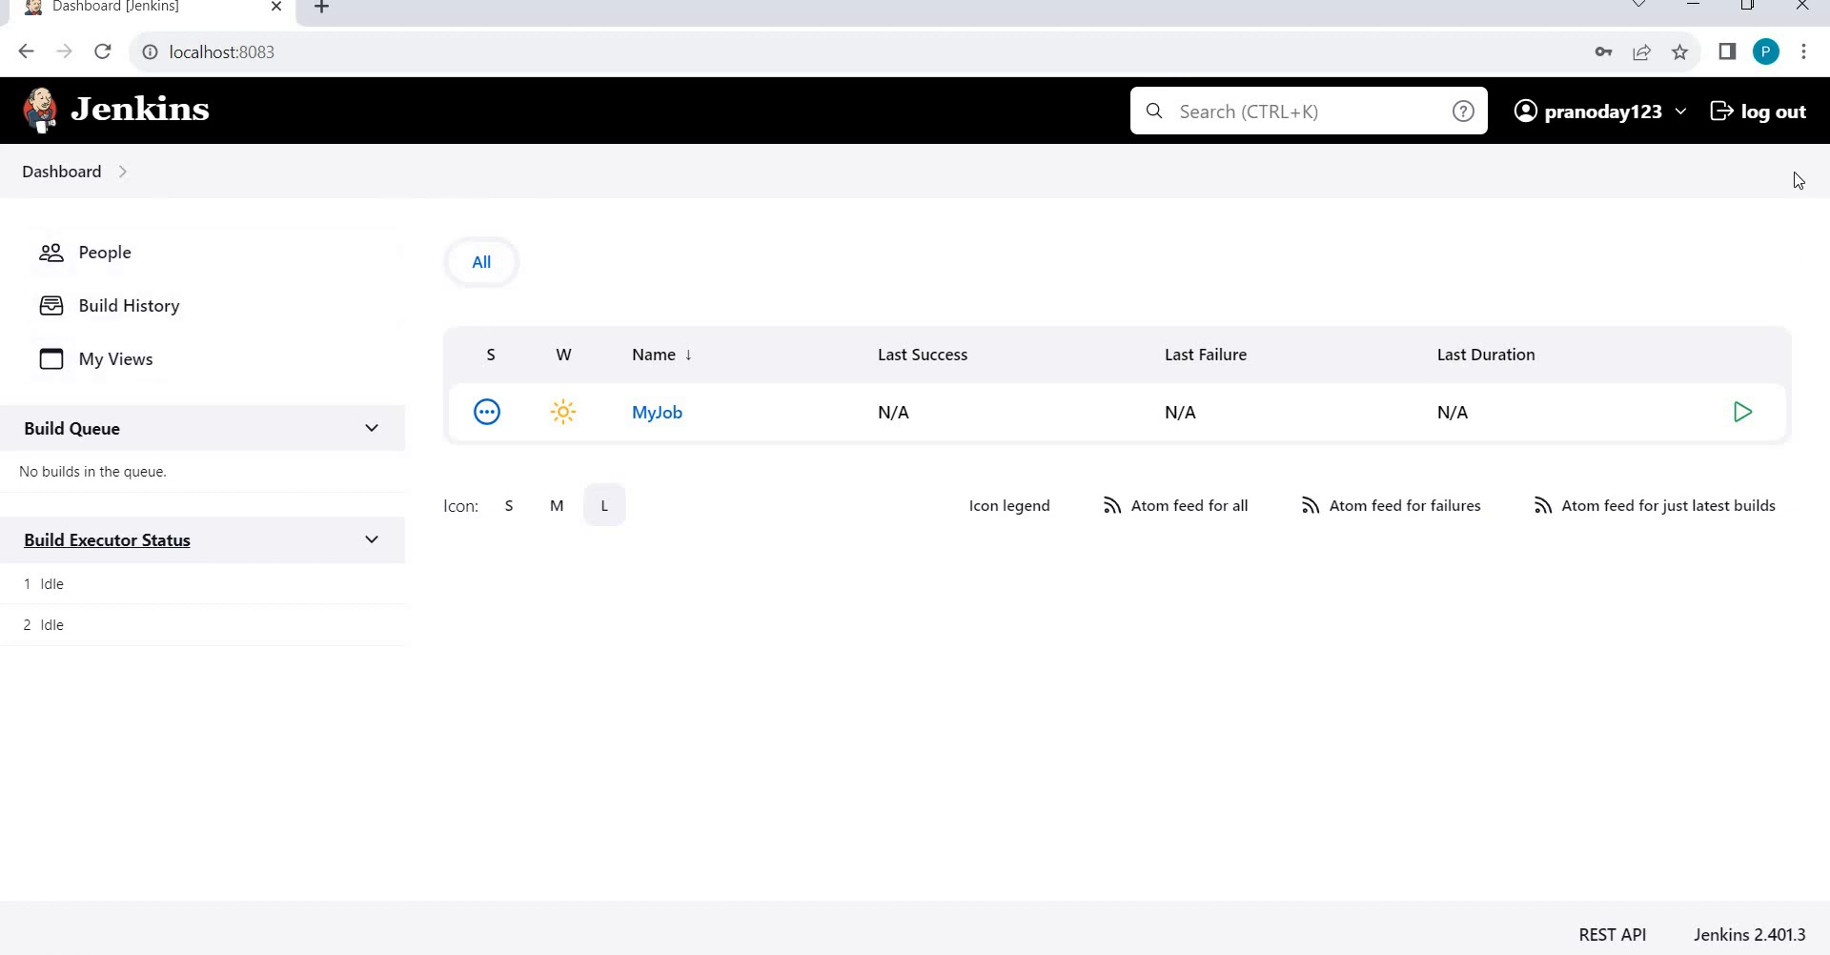
Log out of the test user and sign in with the administrator's credentials.
{"action": "left_click", "coordinate": [1759, 125]}
{"action": "type", "text": "Pranodayd"}
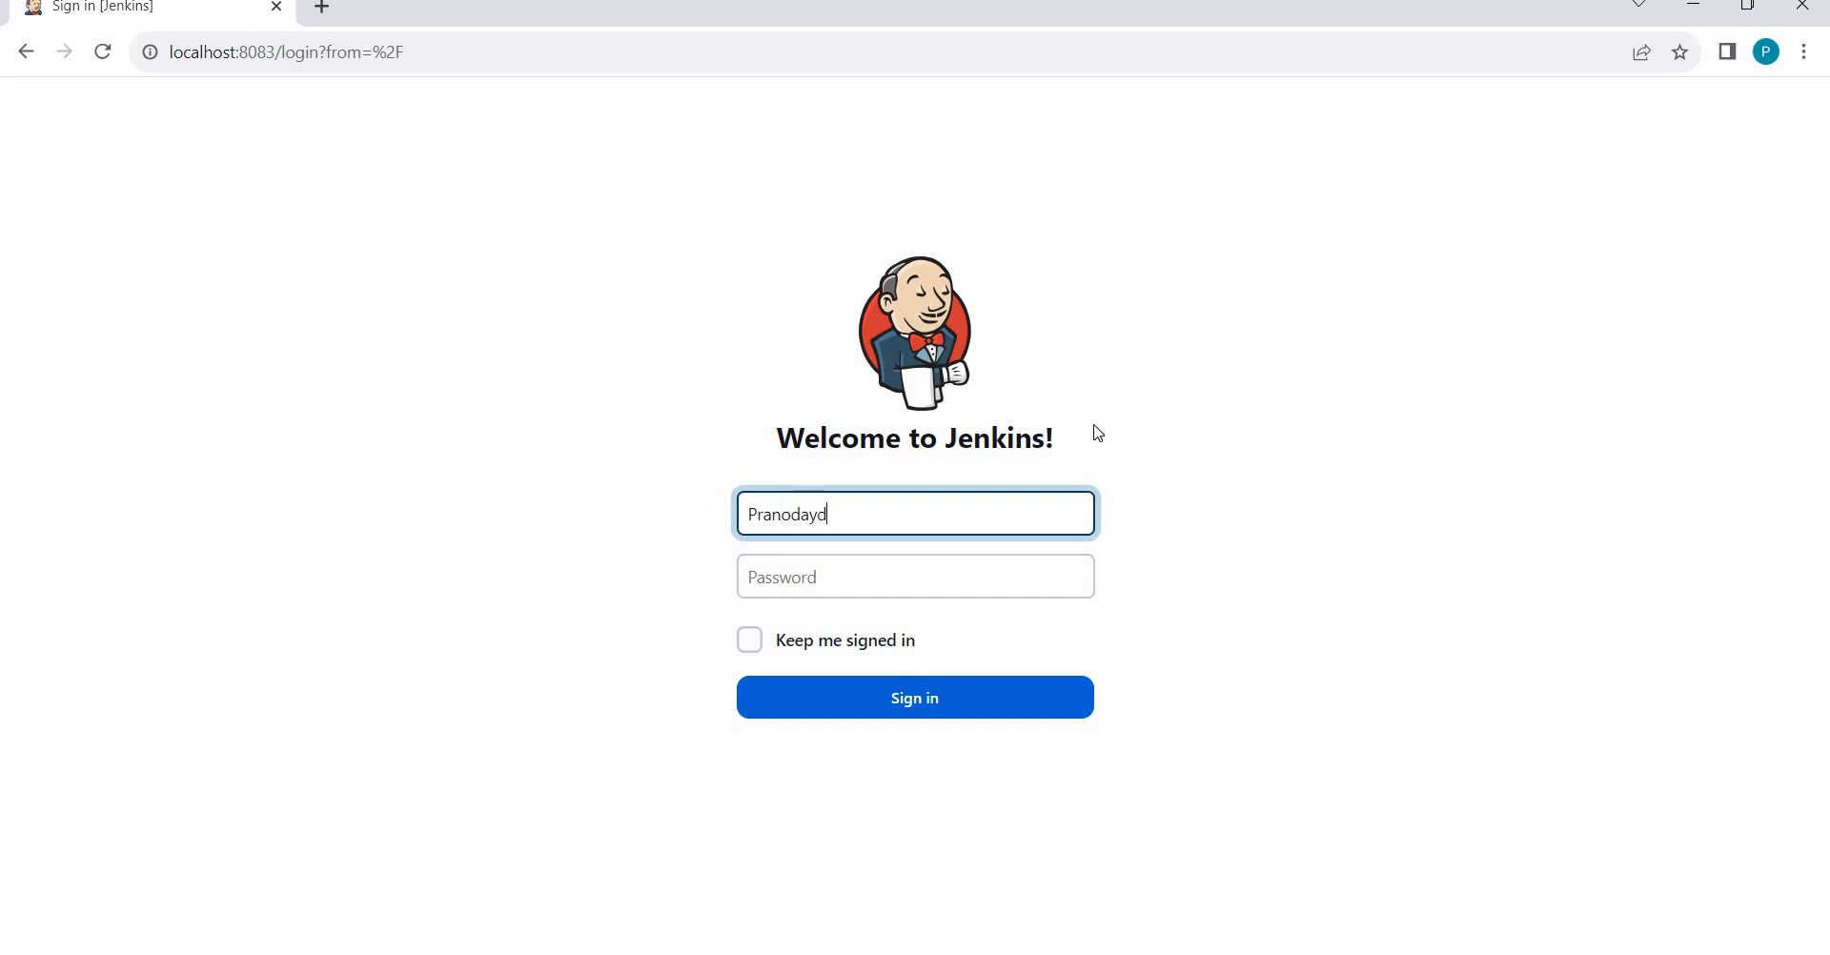
{"action": "key", "text": "Tab"}
{"action": "type", "text": "p"}
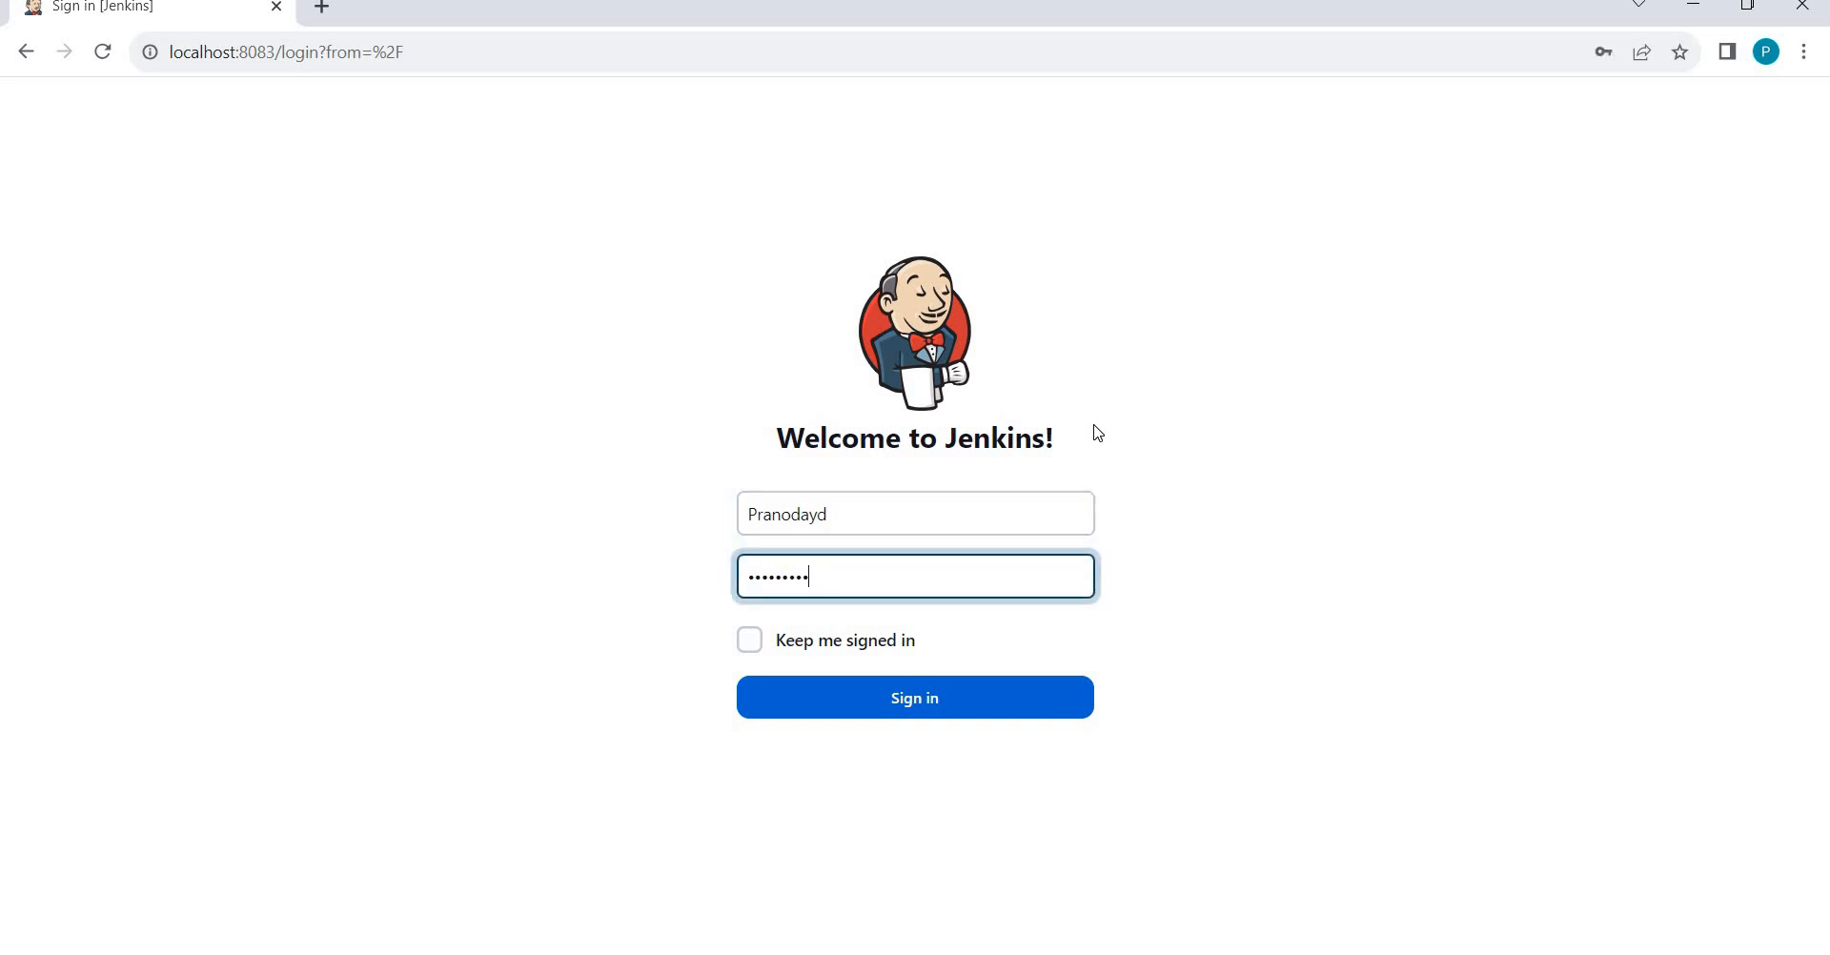
{"action": "key", "text": "Return"}
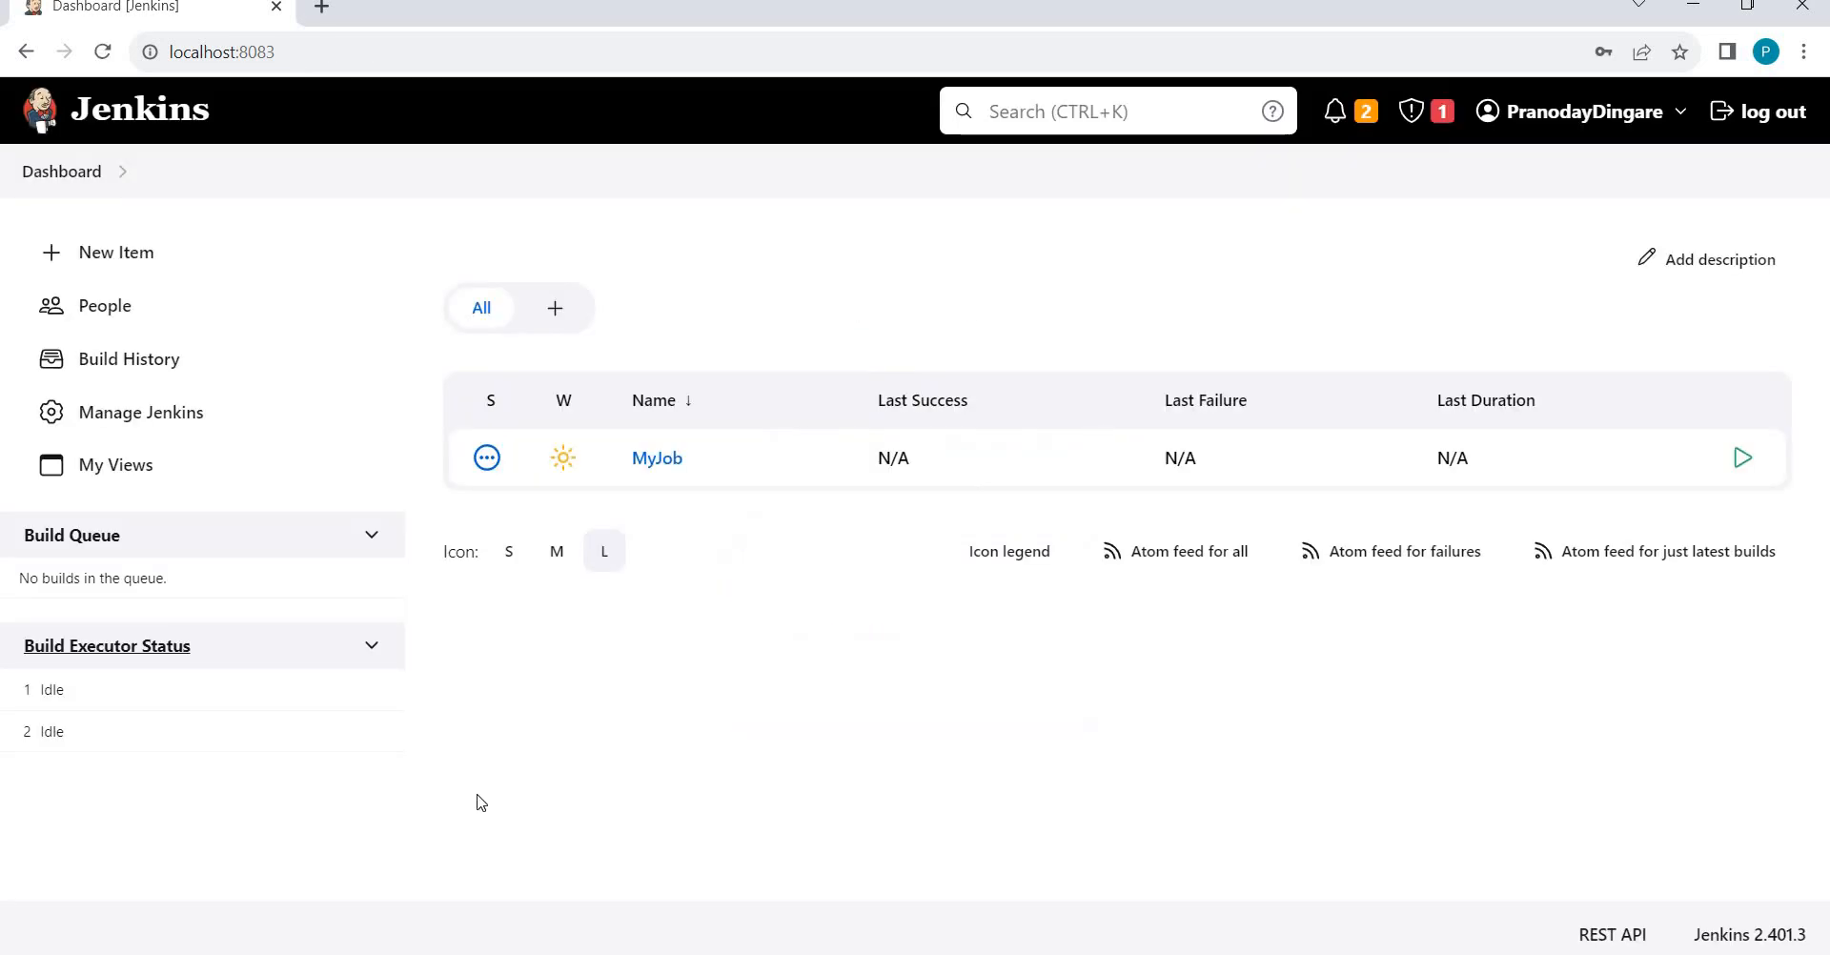
Open the Security settings from the Manage Jenkins page.
{"action": "left_click", "coordinate": [123, 419]}
{"action": "scroll", "coordinate": [706, 459], "scroll_direction": "down", "scroll_amount": 15}
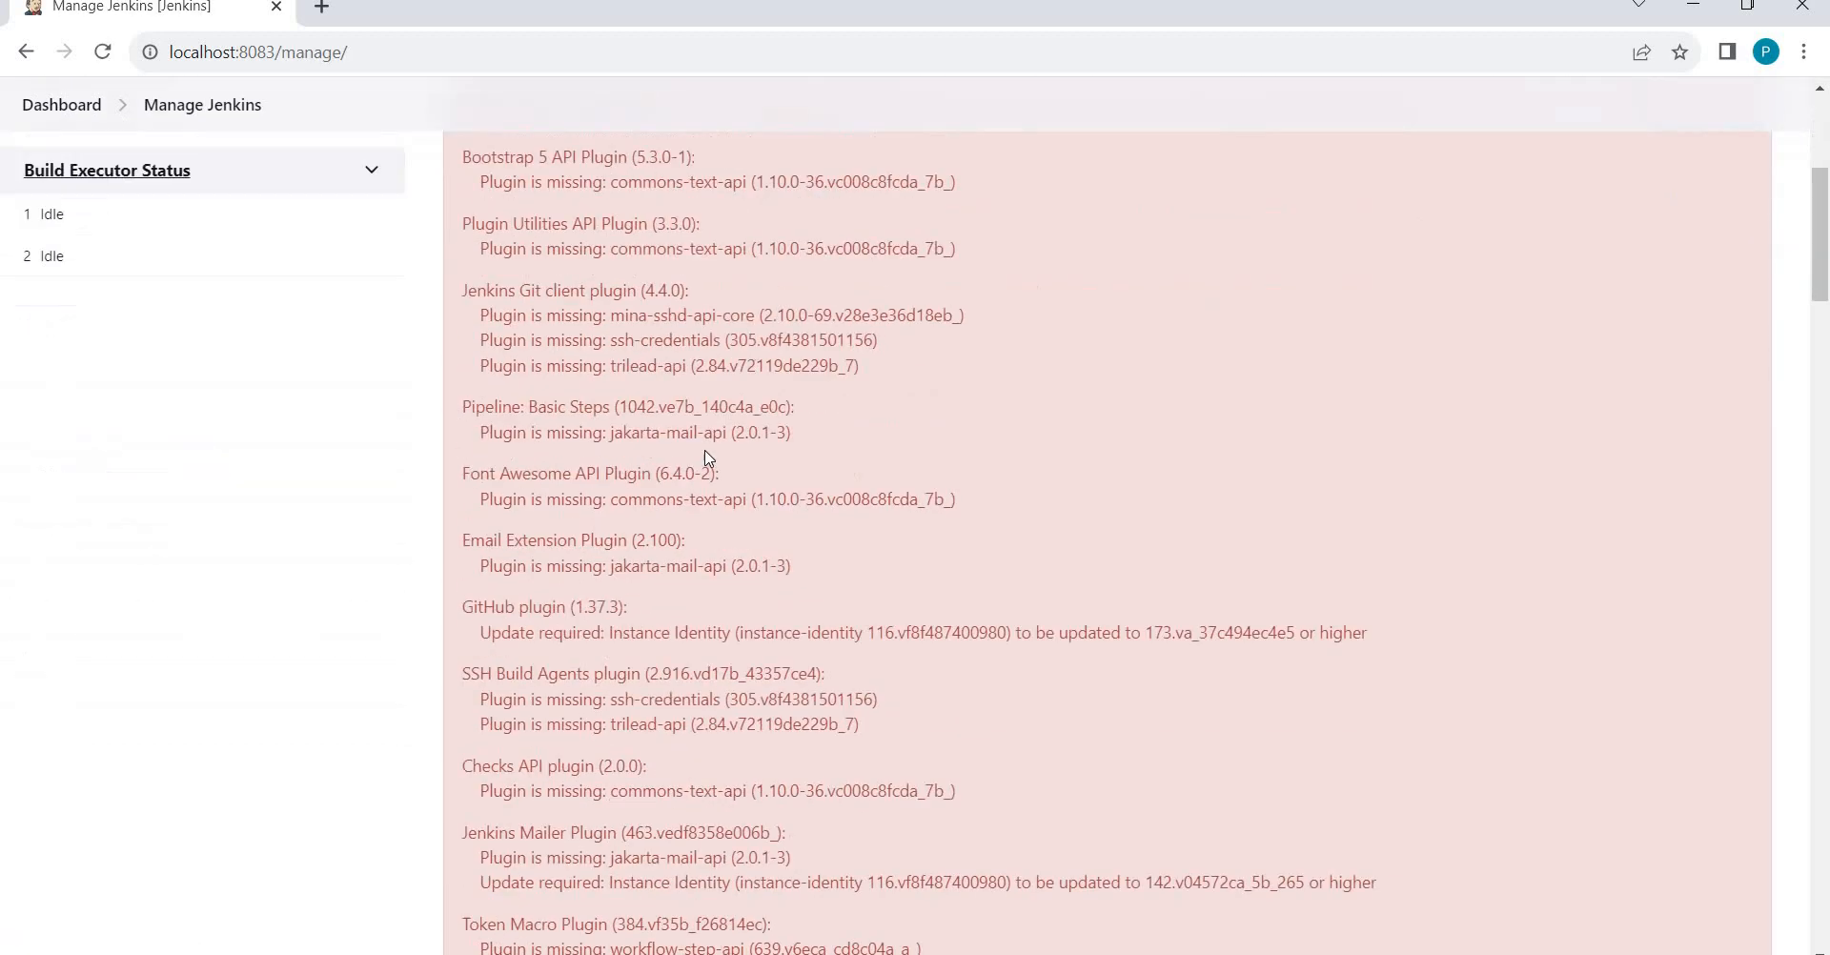
{"action": "scroll", "coordinate": [707, 458], "scroll_direction": "down", "scroll_amount": 15}
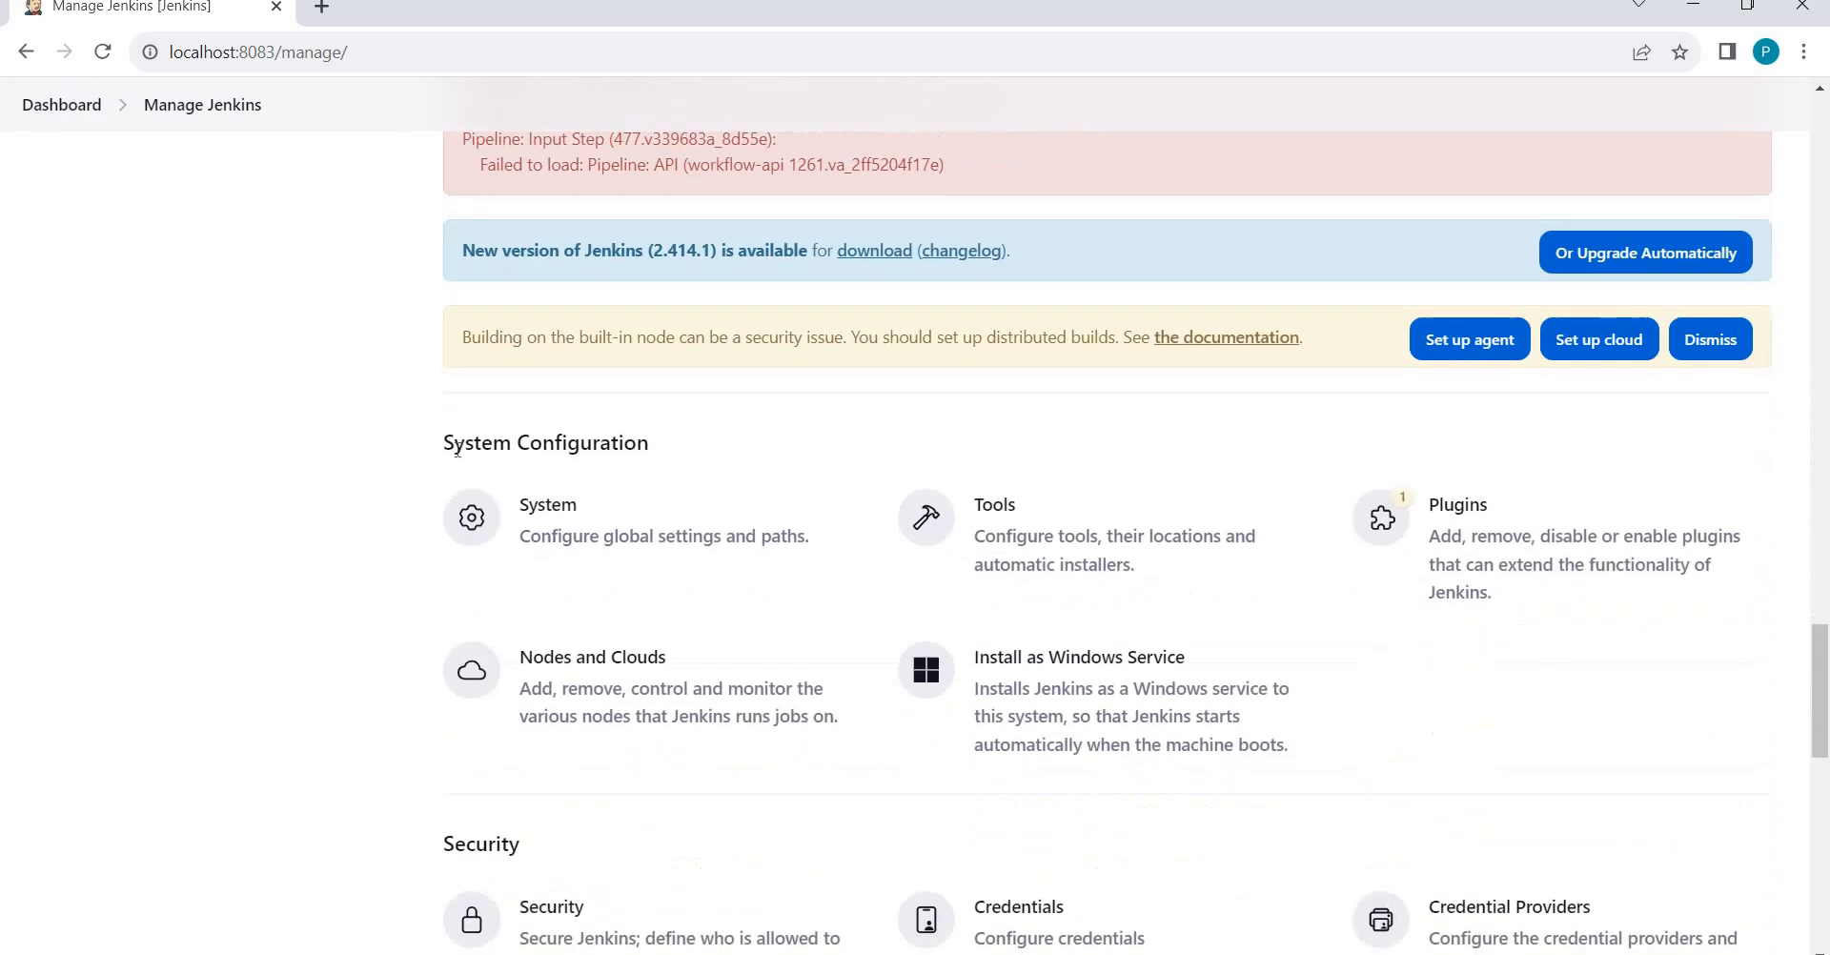
{"action": "scroll", "coordinate": [615, 623], "scroll_direction": "down", "scroll_amount": 2}
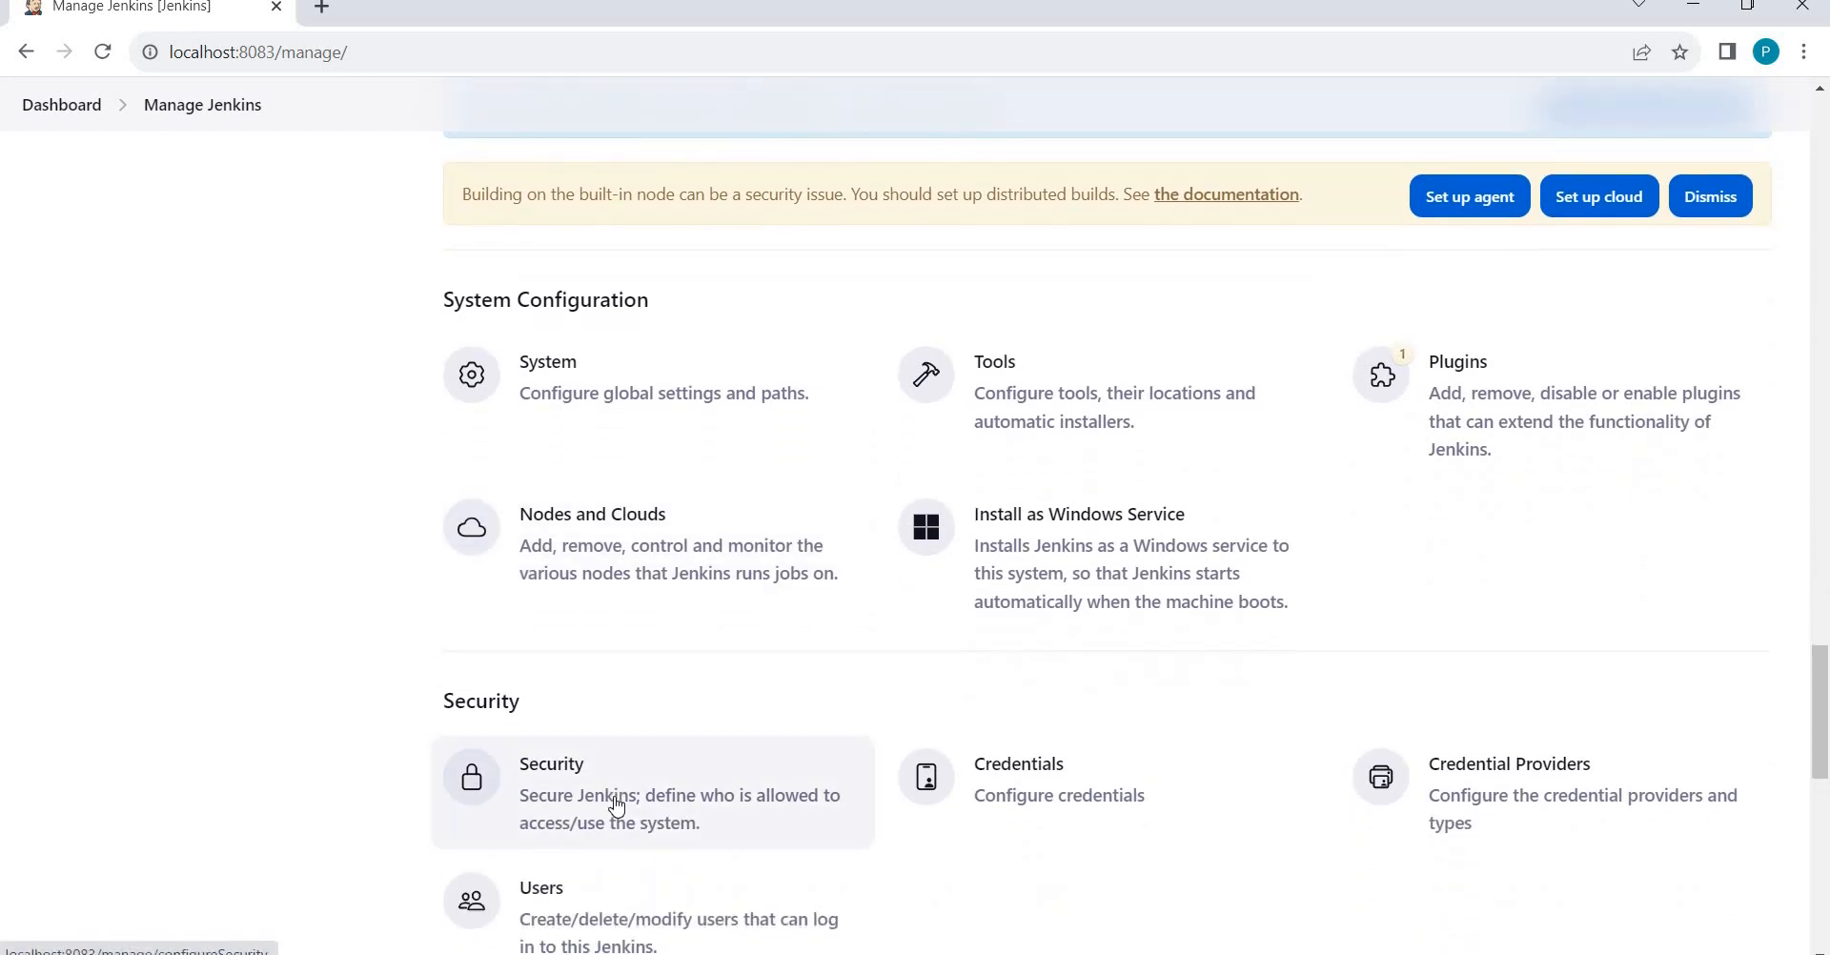
{"action": "left_click", "coordinate": [618, 803]}
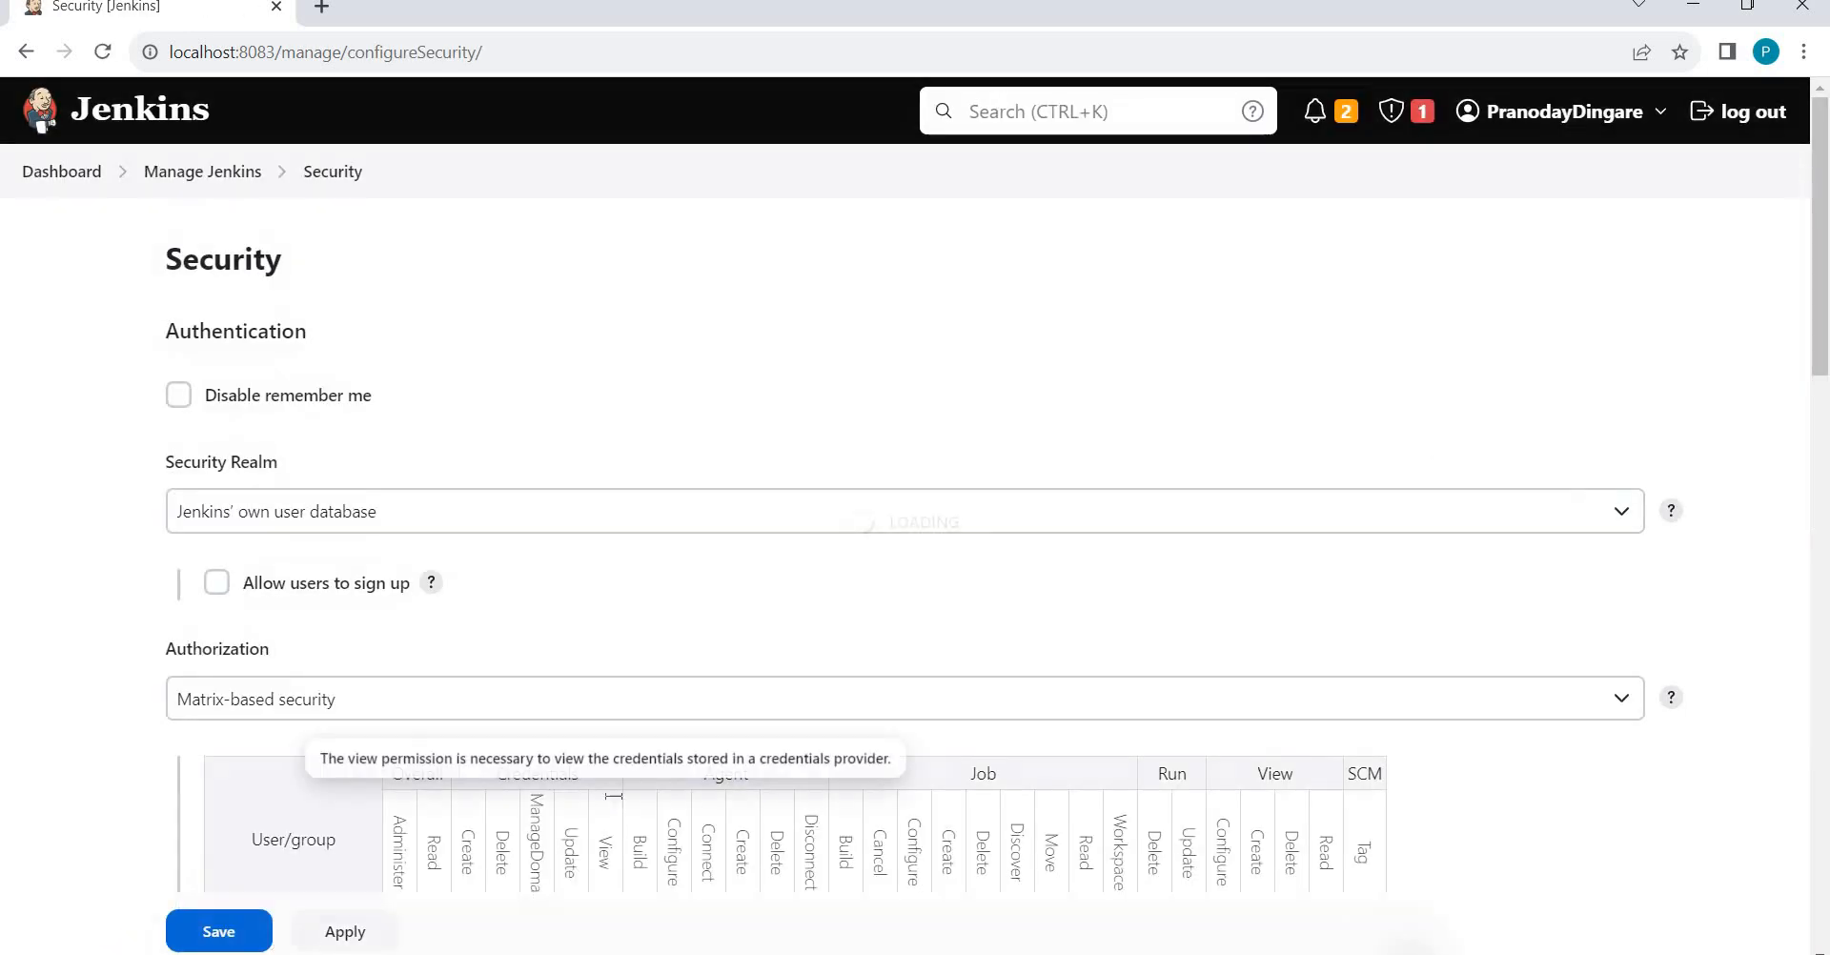
Tick Job > Create and Job > Delete for the test user and save.
{"action": "scroll", "coordinate": [615, 803], "scroll_direction": "down", "scroll_amount": 5}
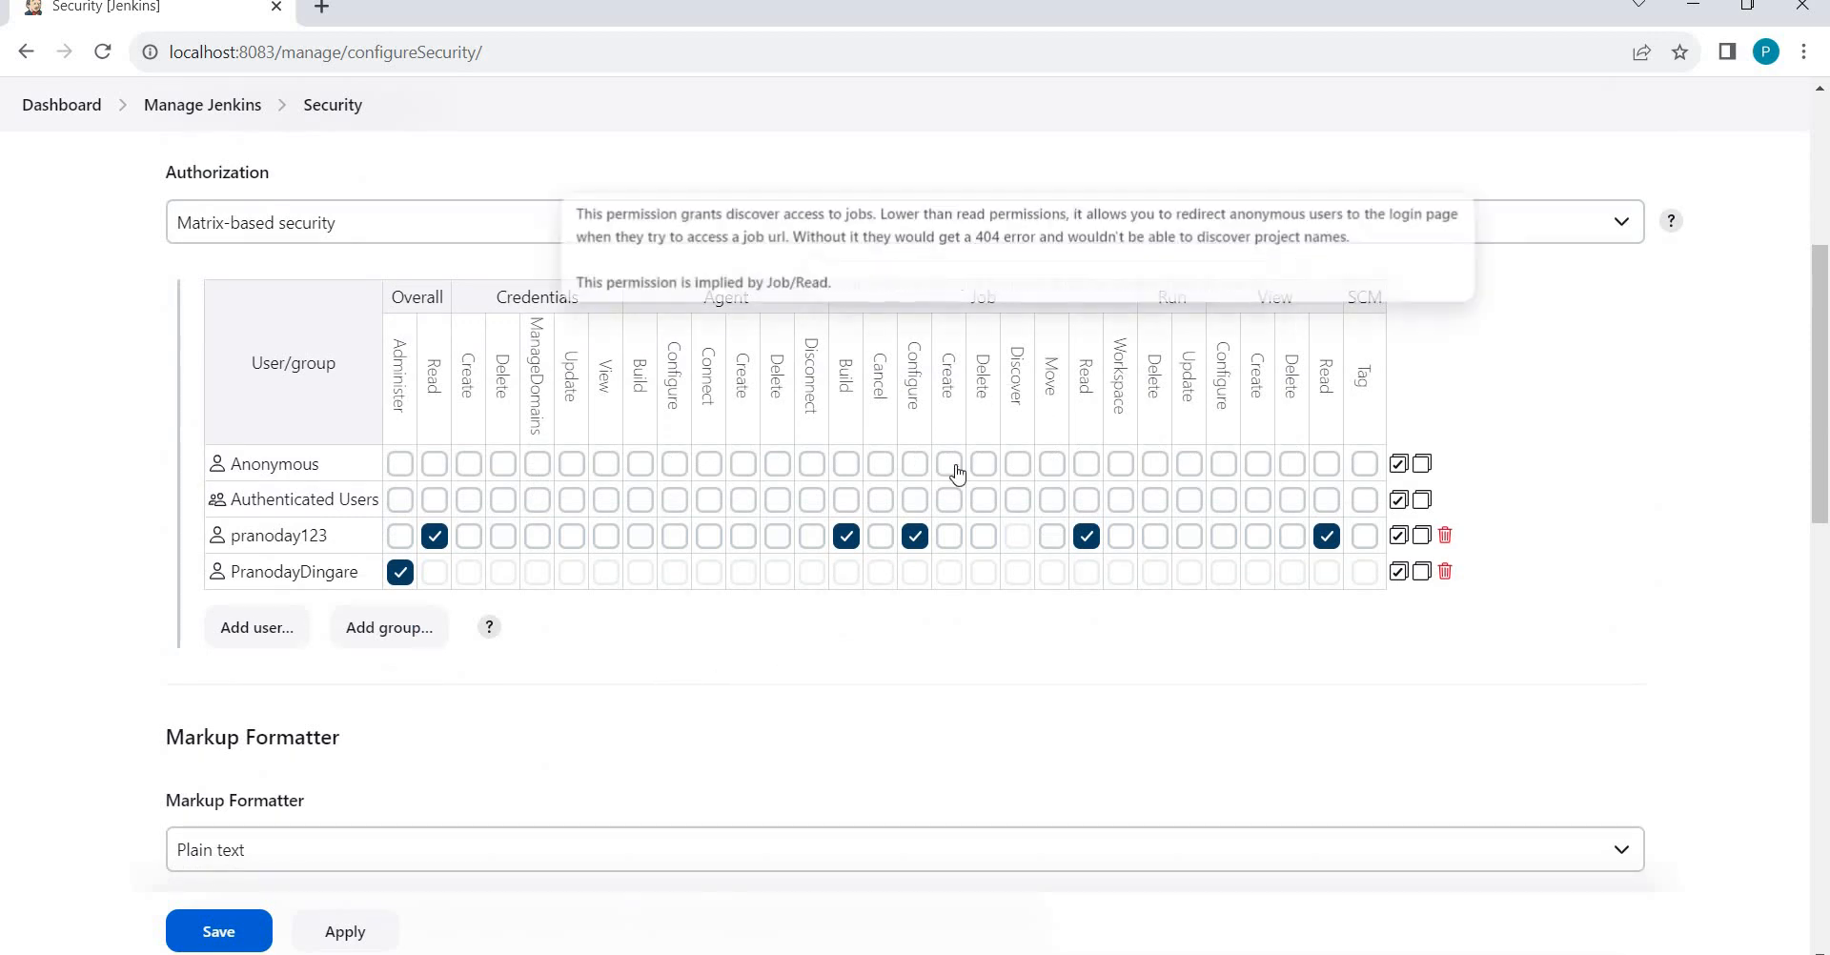
{"action": "left_click", "coordinate": [954, 542]}
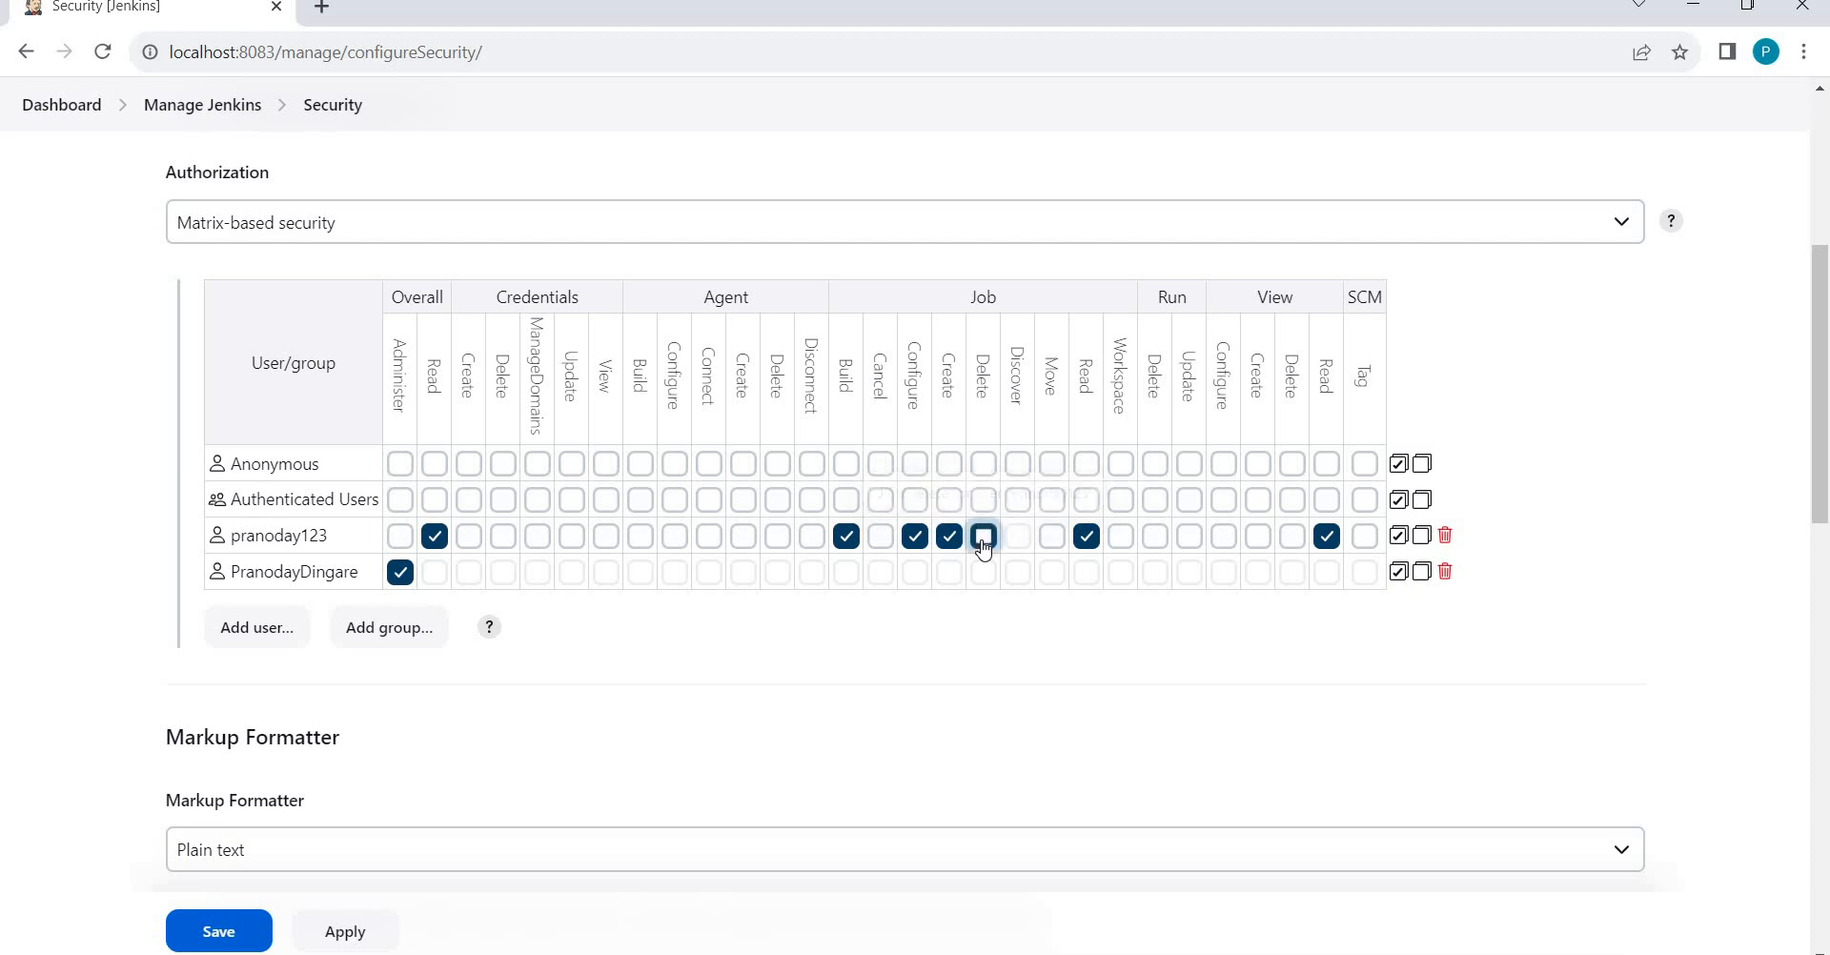
{"action": "left_click", "coordinate": [983, 539]}
{"action": "left_click", "coordinate": [205, 935]}
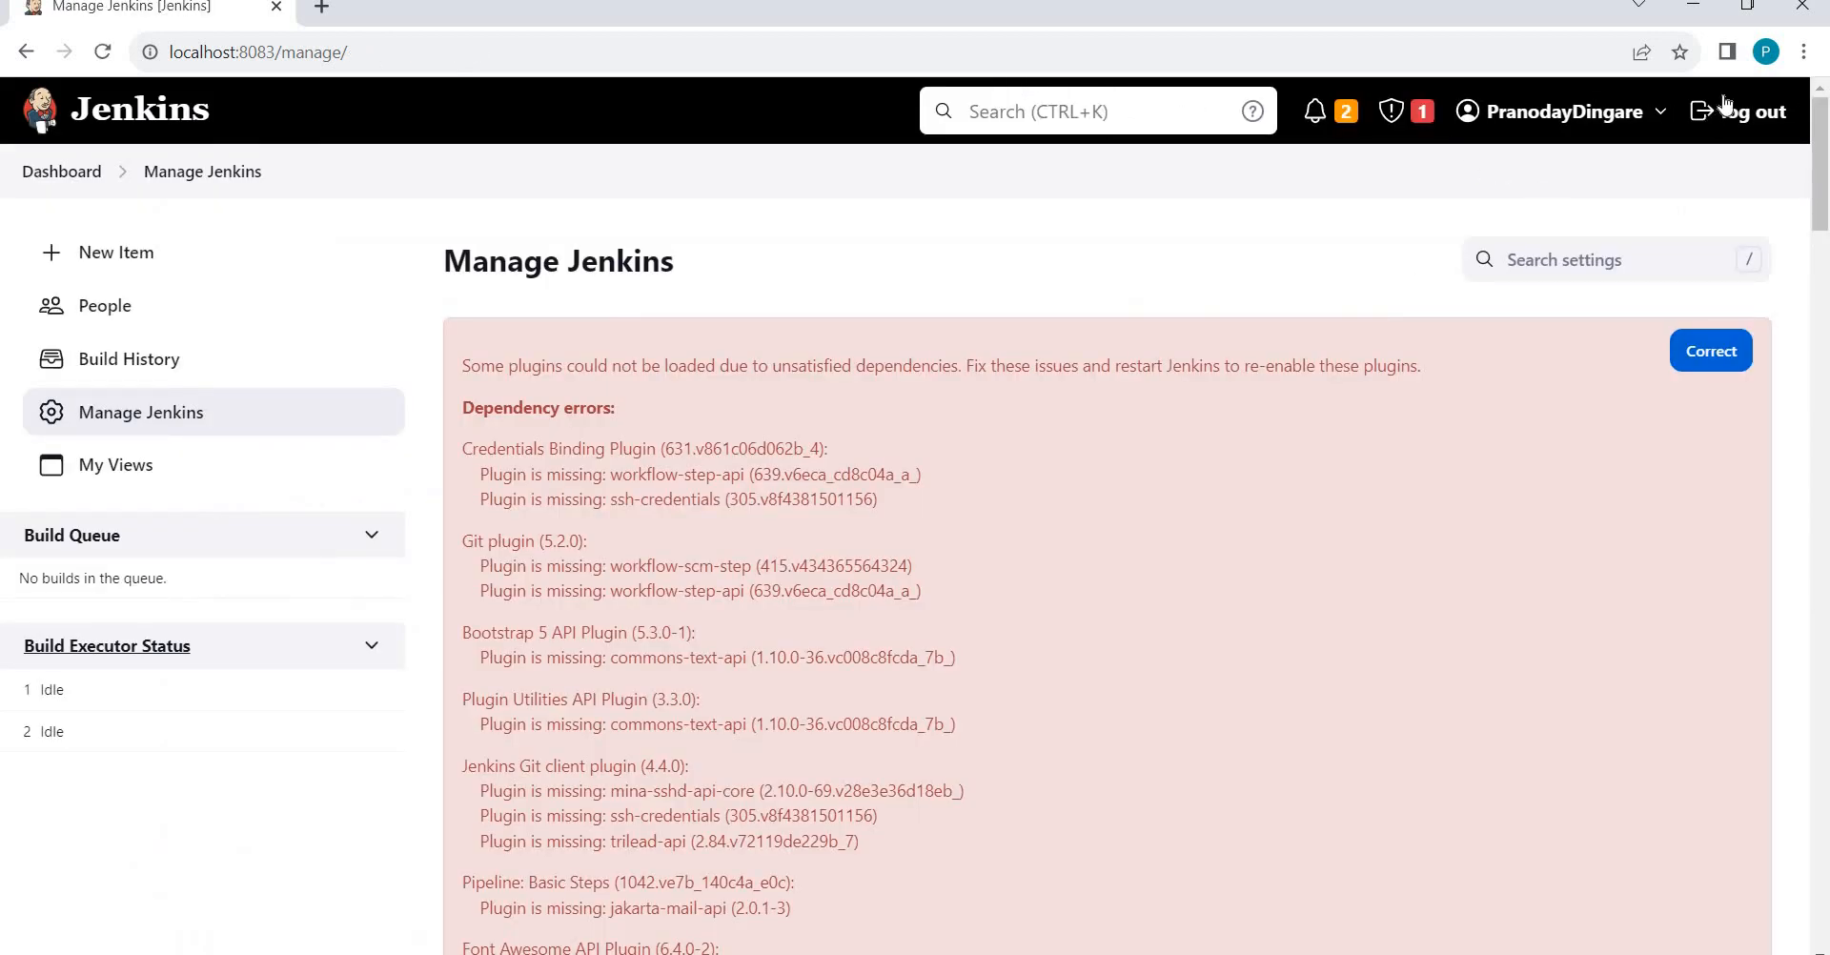
Log out of the admin account and sign in with the test user's username and password.
{"action": "left_click", "coordinate": [1751, 112]}
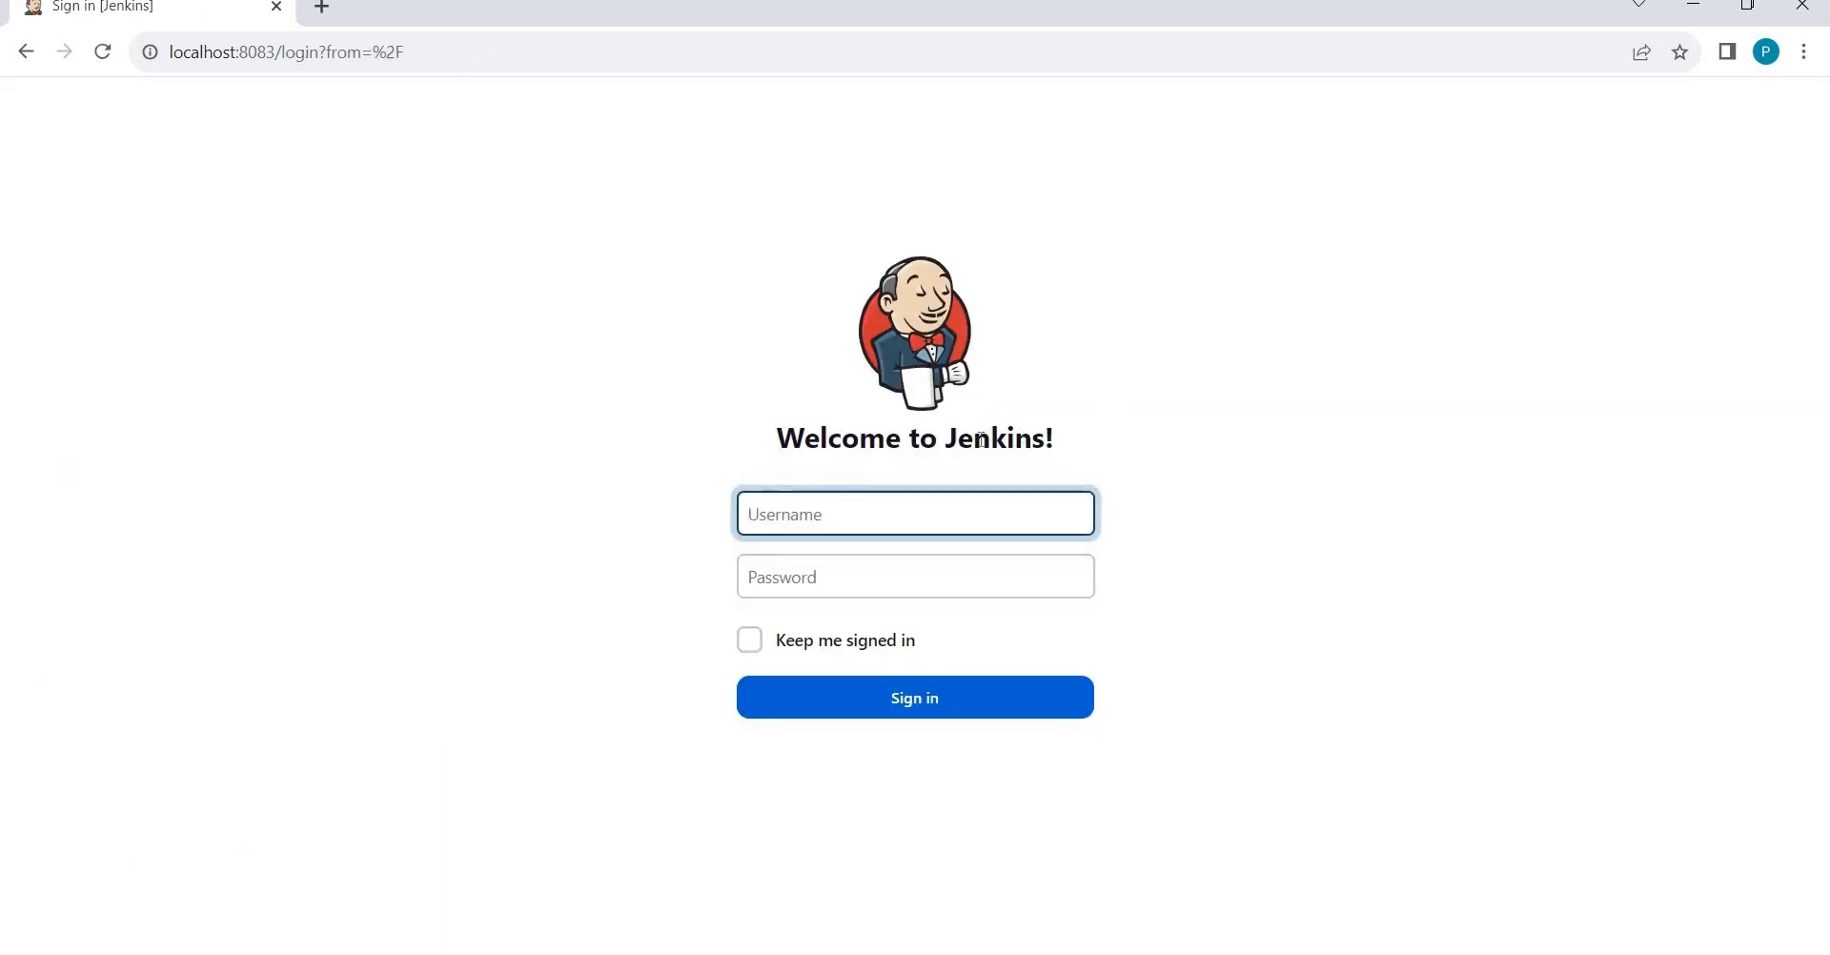
{"action": "type", "text": "anoday123"}
{"action": "key", "text": "Tab"}
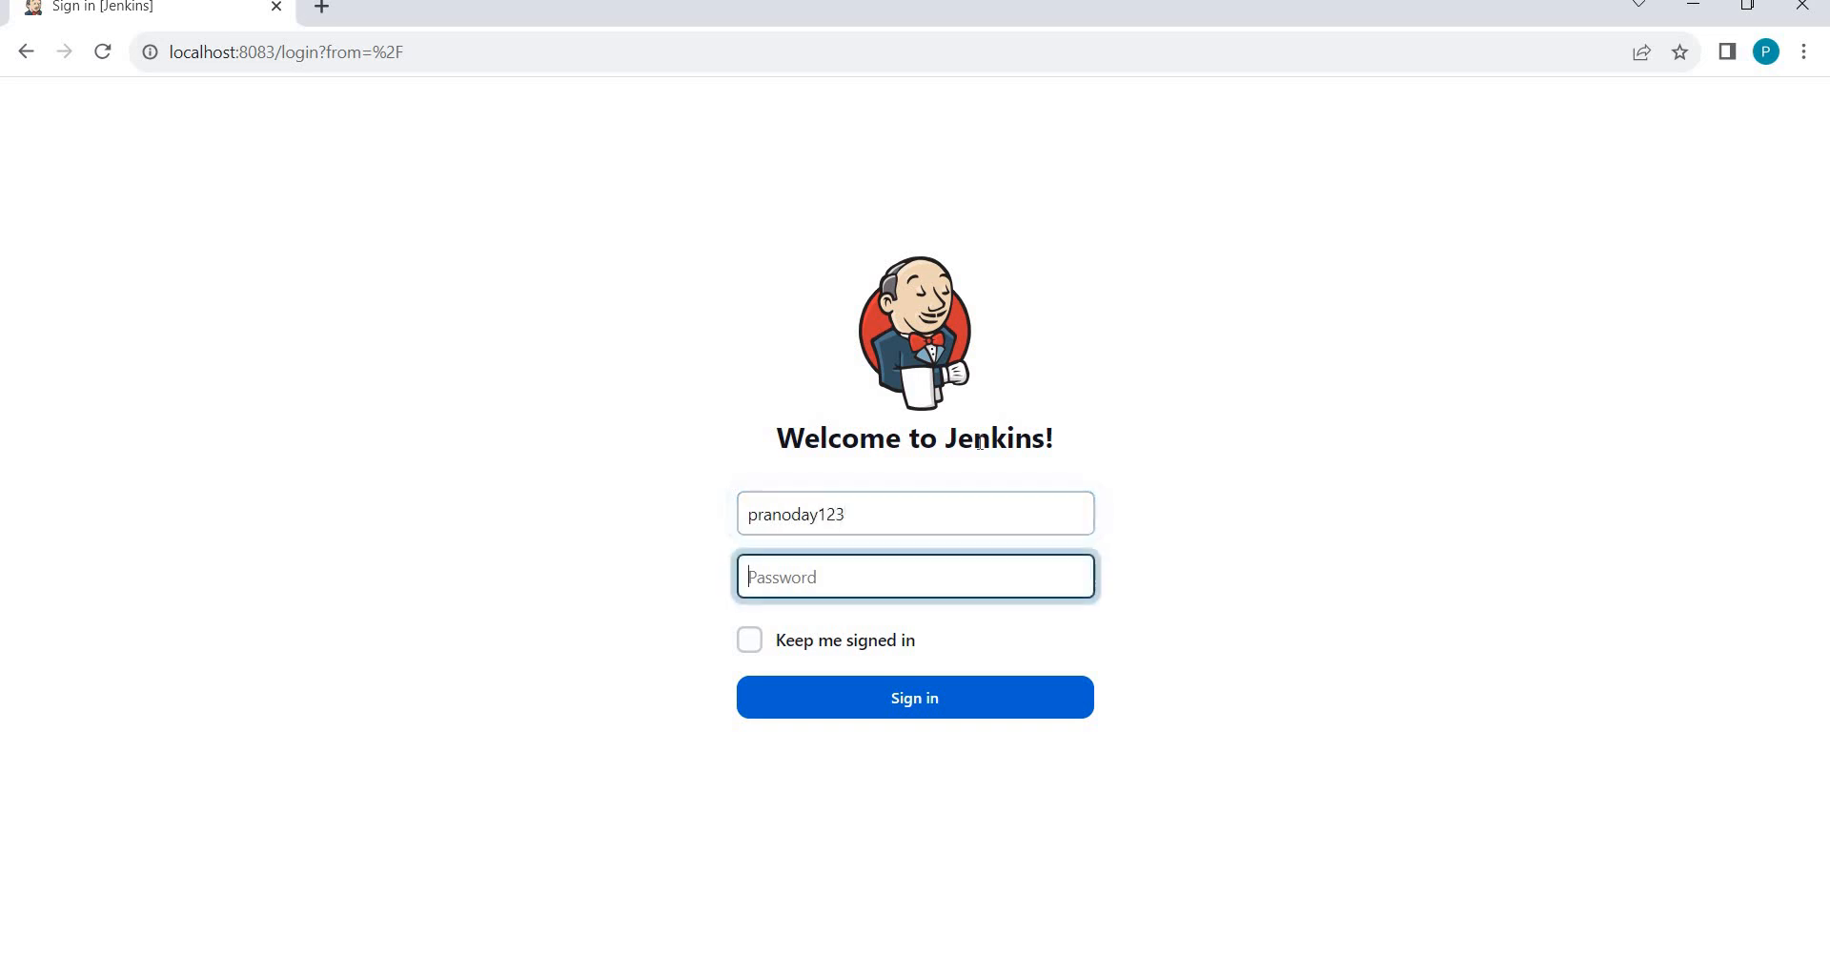
{"action": "key", "text": "Return"}
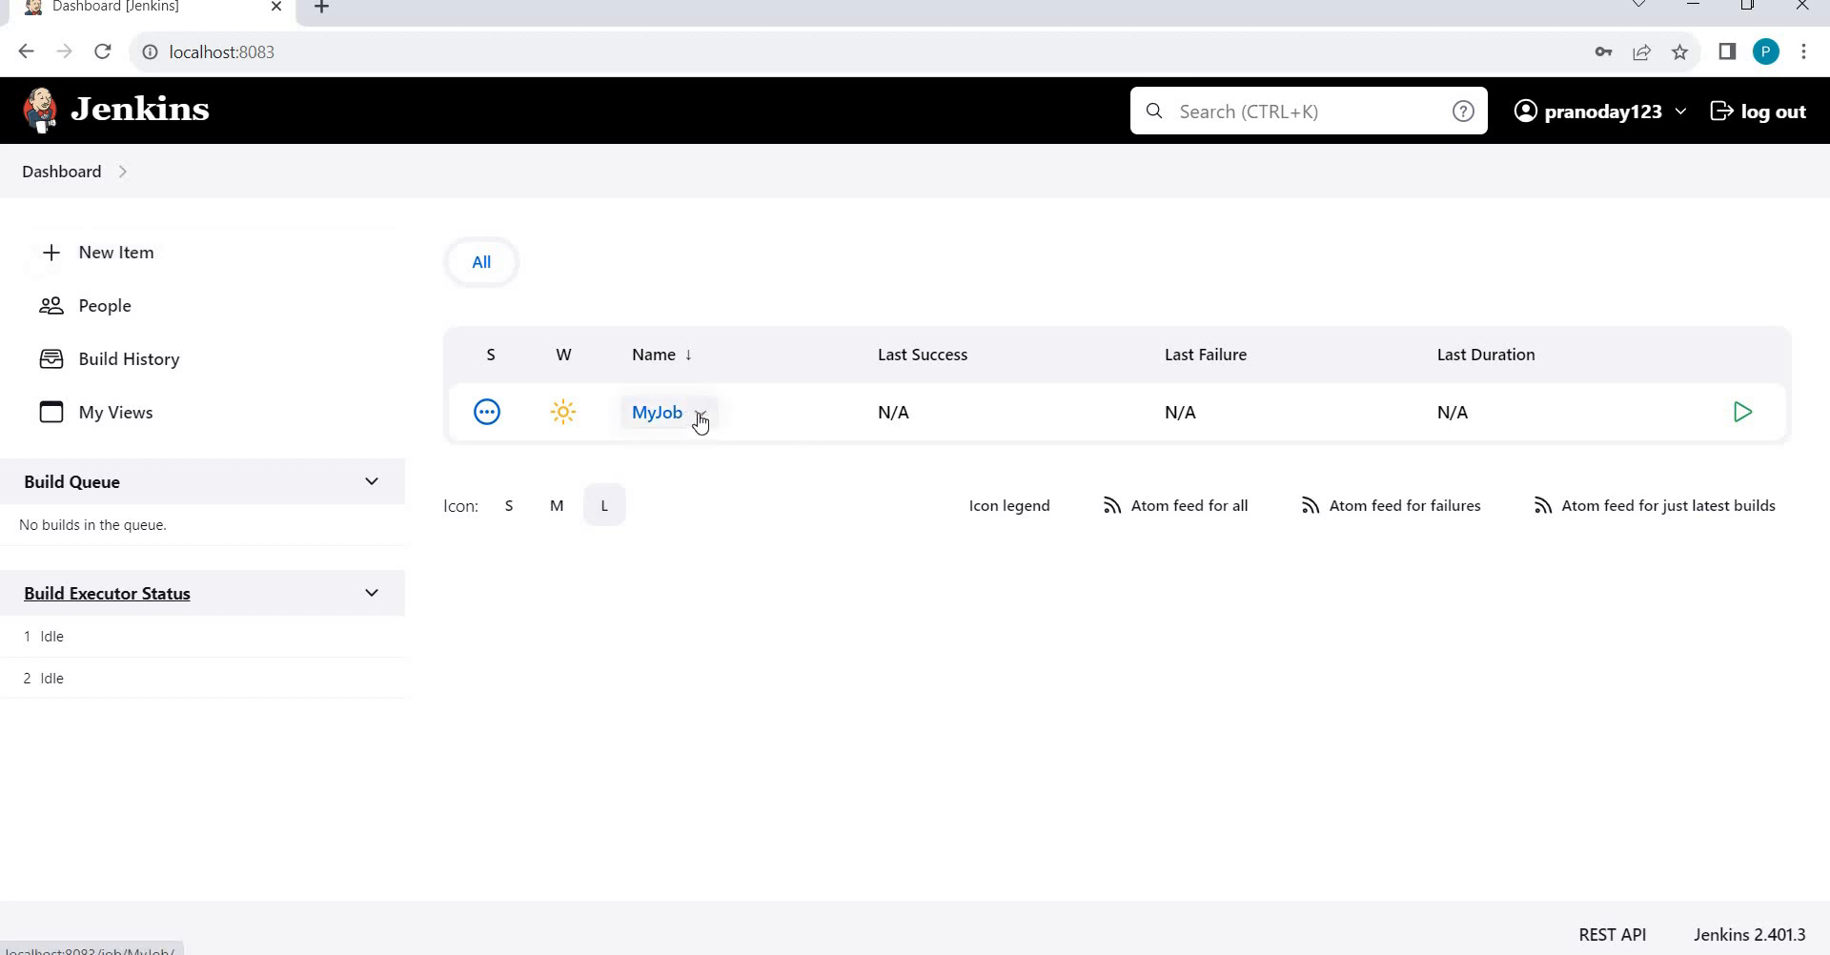
Delete MyJob through its dropdown's Delete Project and confirm with OK.
{"action": "left_click", "coordinate": [701, 421]}
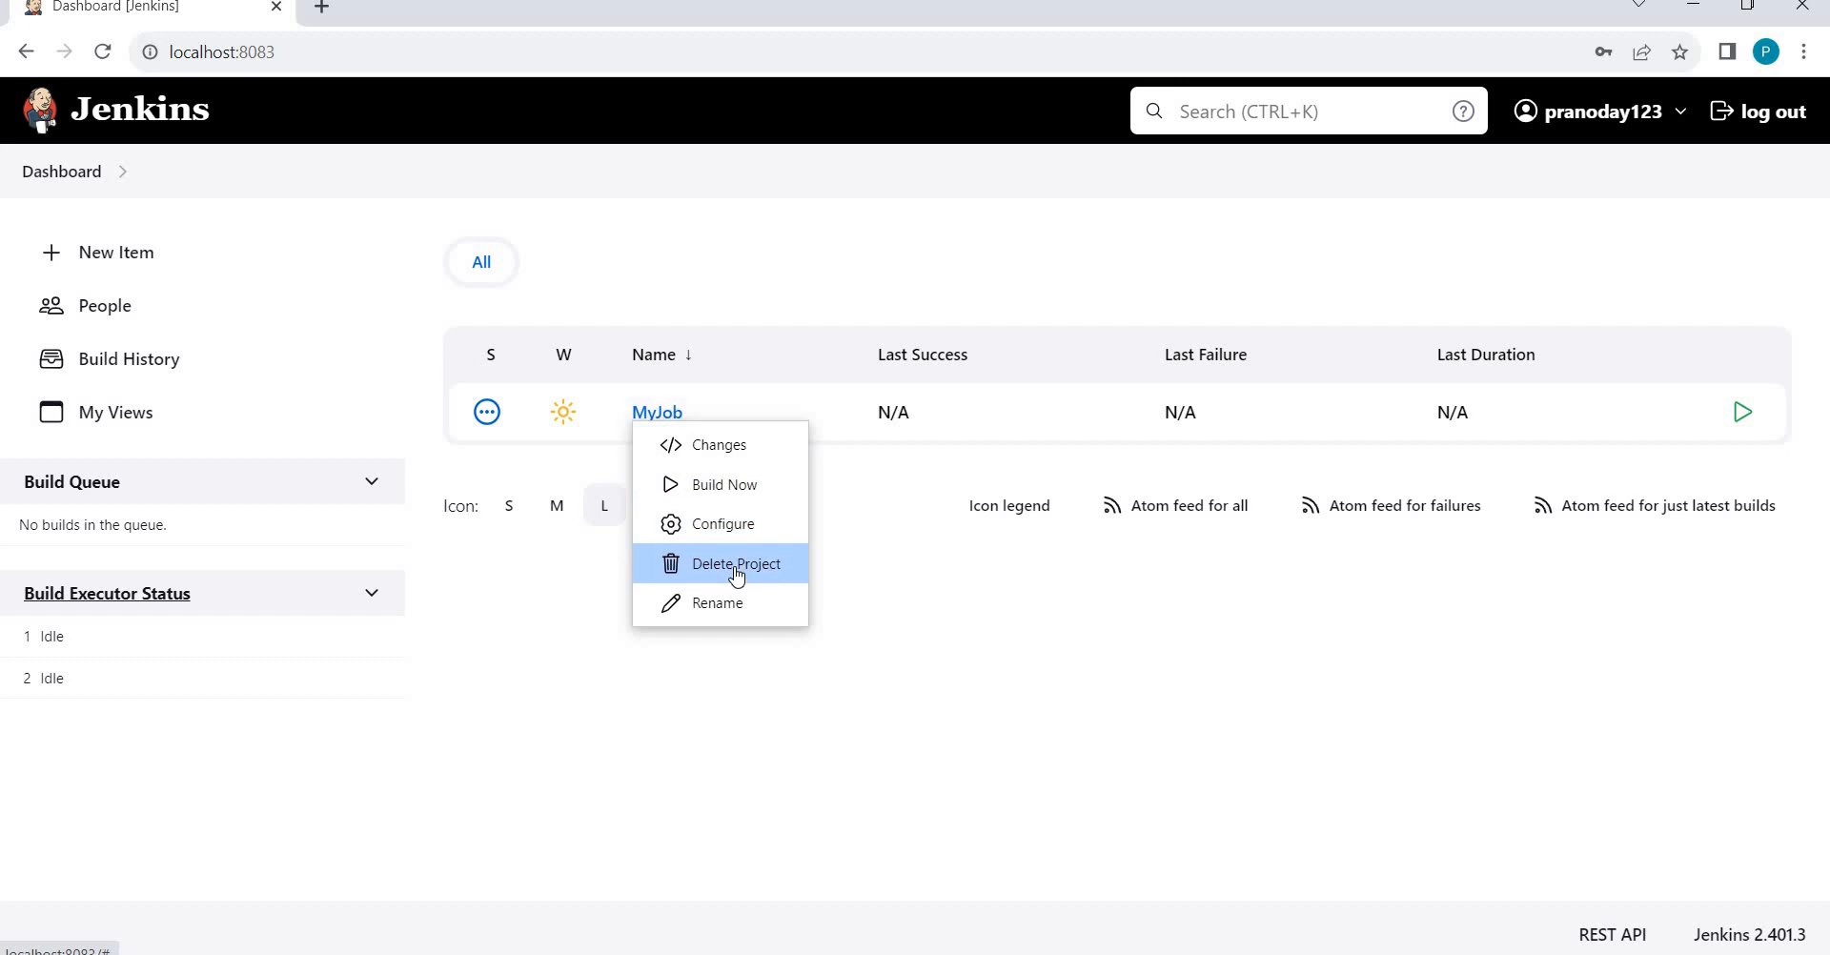
{"action": "left_click", "coordinate": [736, 569]}
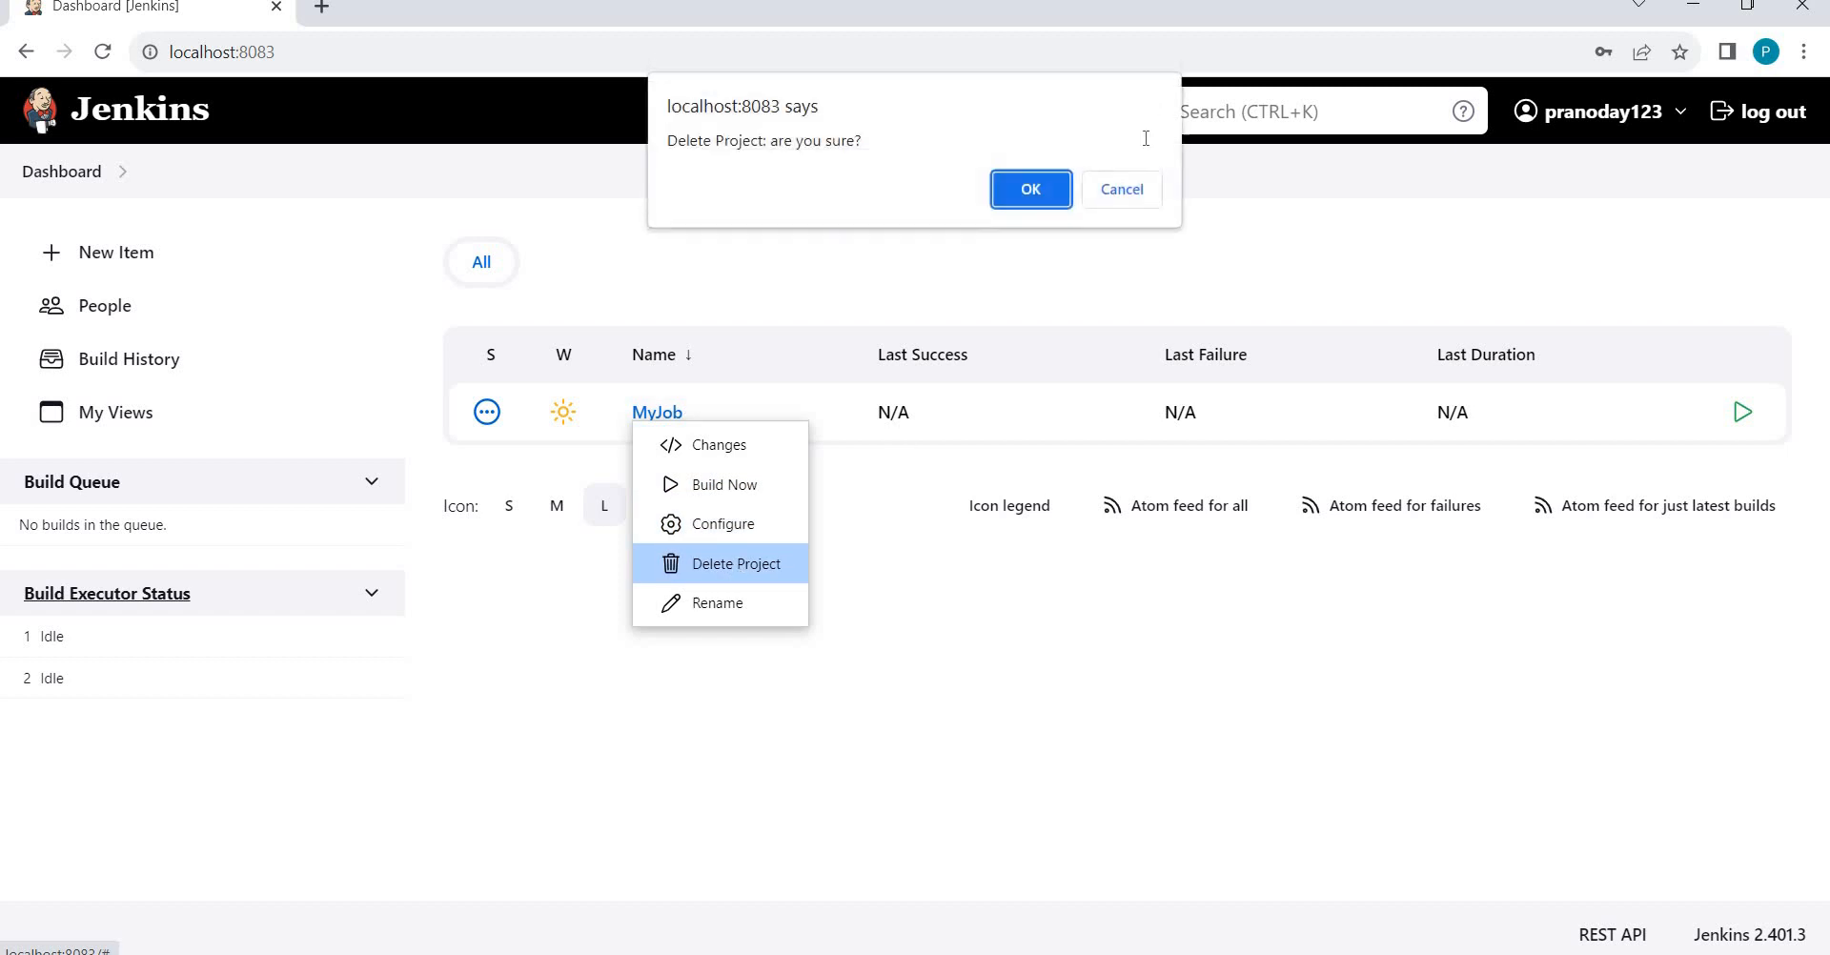
{"action": "left_click", "coordinate": [1031, 191]}
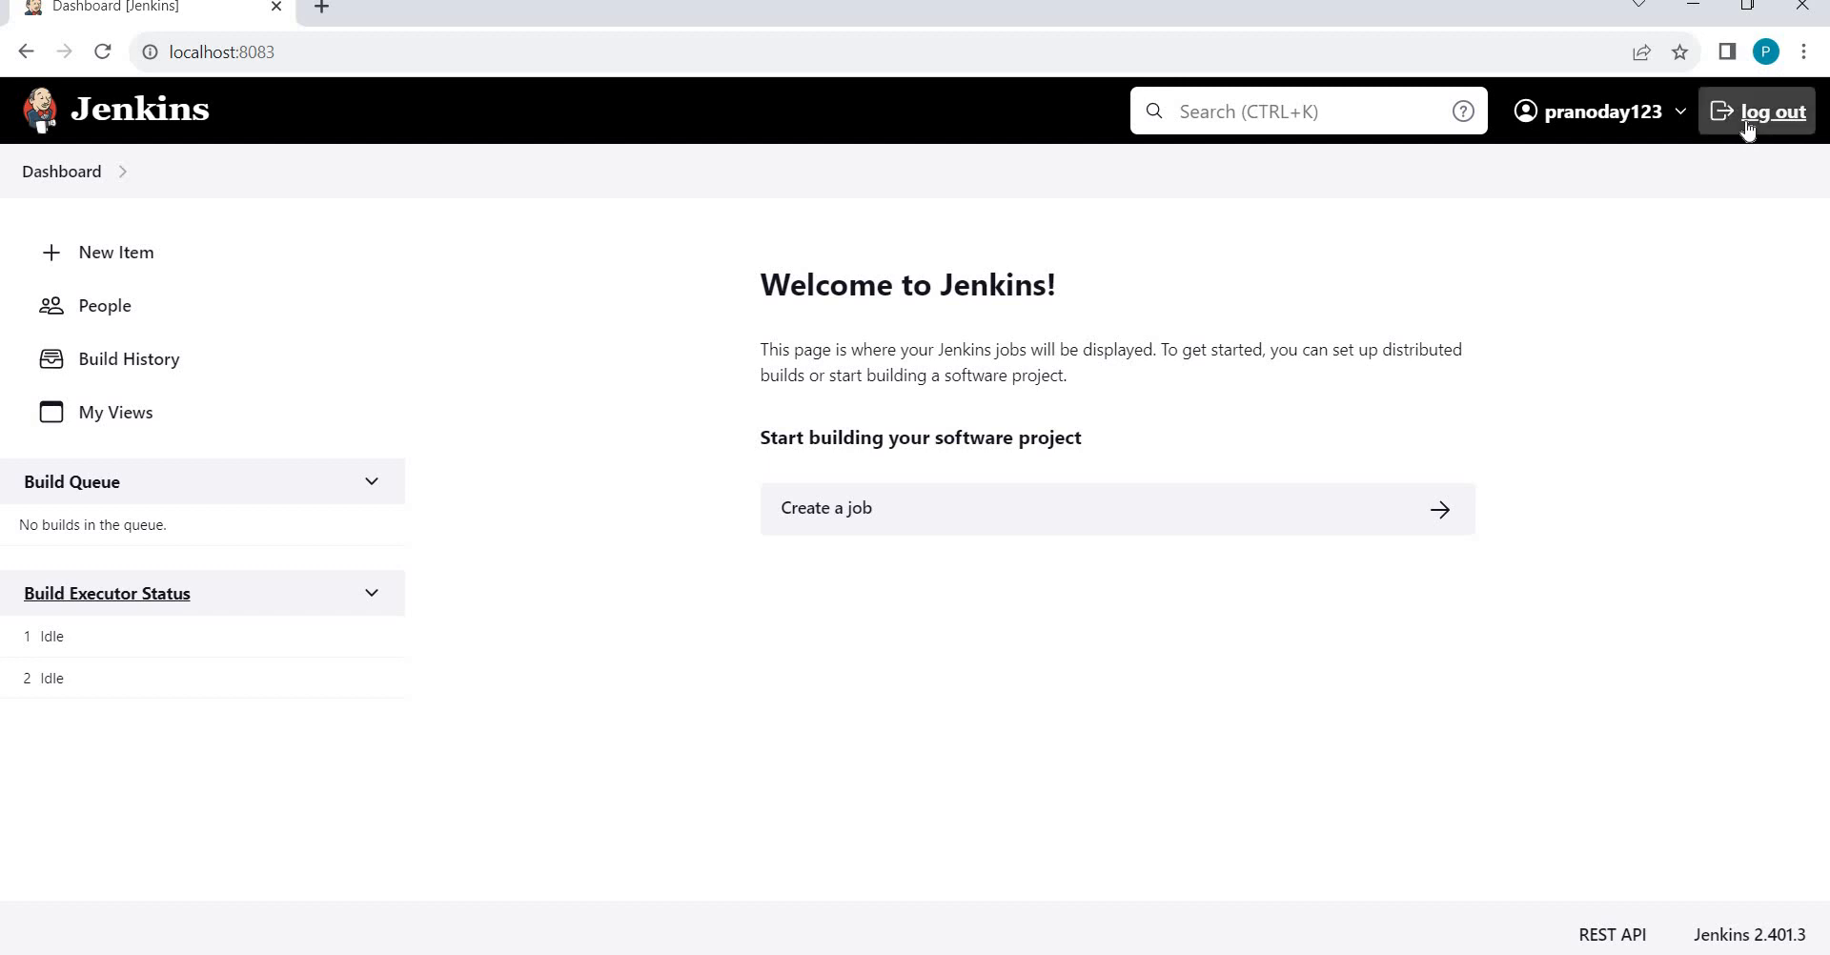
Open the test user's Credentials page from the header user menu.
{"action": "left_click", "coordinate": [1682, 117]}
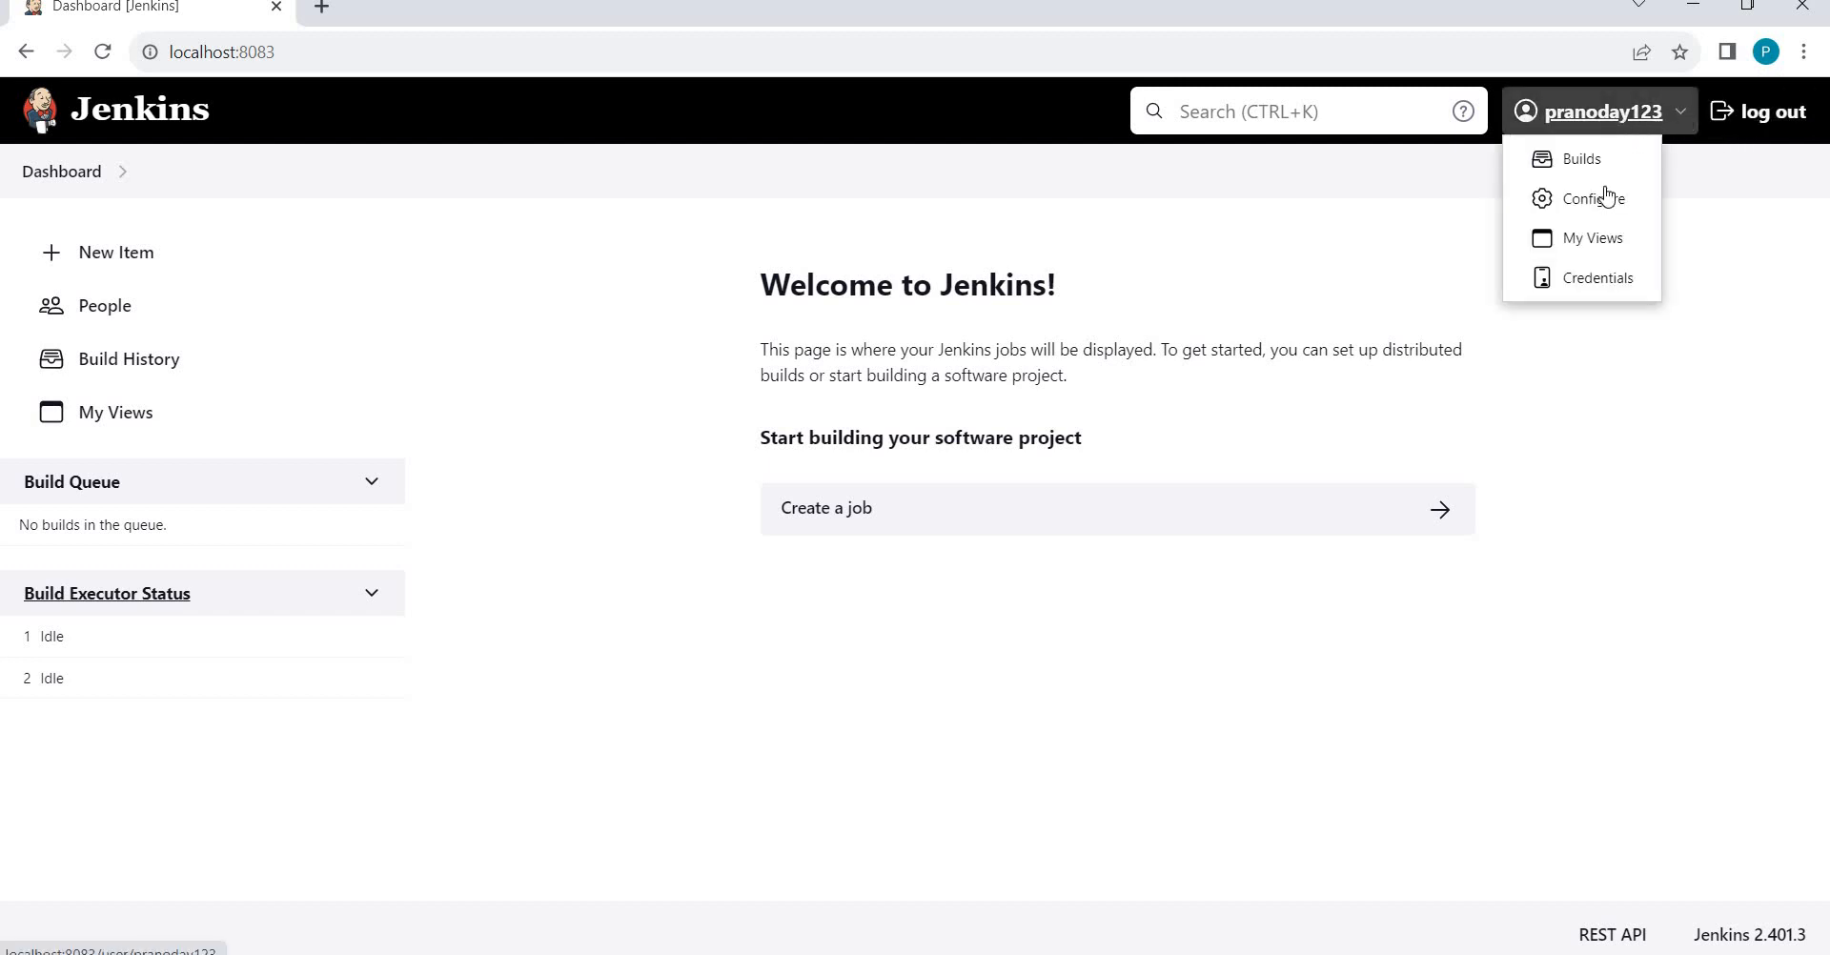
{"action": "left_click", "coordinate": [1598, 281]}
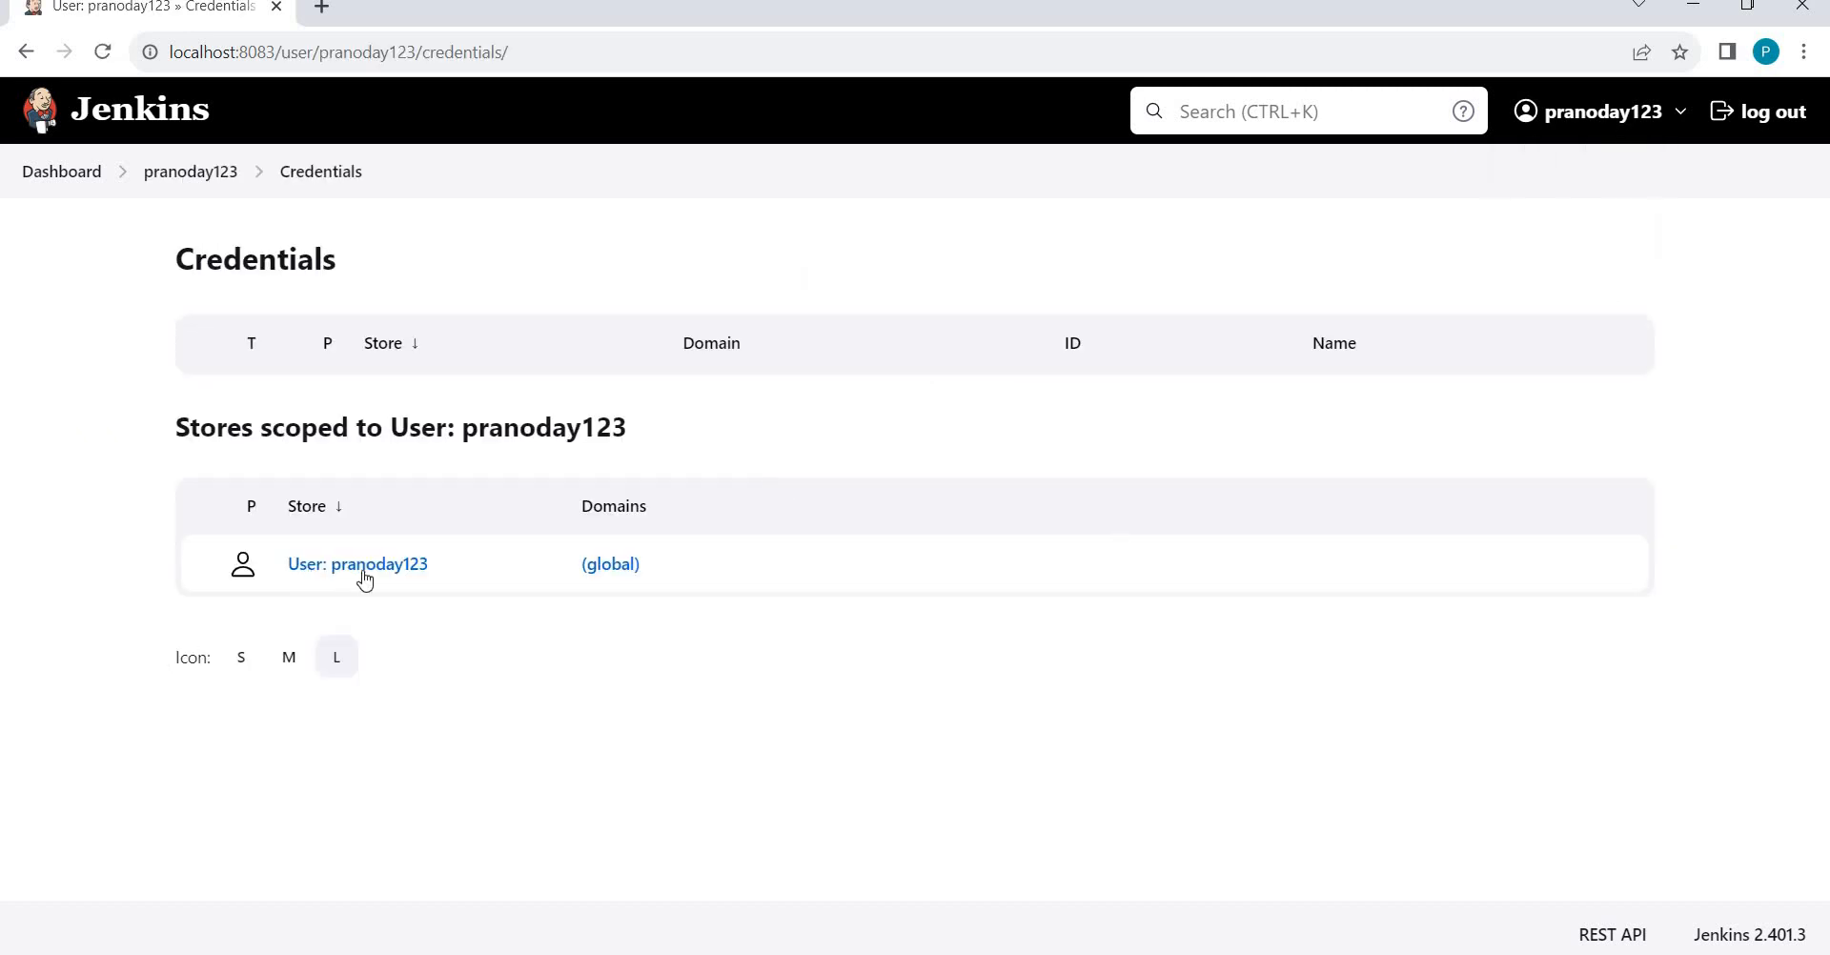
{"action": "mouse_move", "coordinate": [298, 575]}
View the user's Builds list, then open the user's Configure settings page.
{"action": "mouse_move", "coordinate": [1668, 122]}
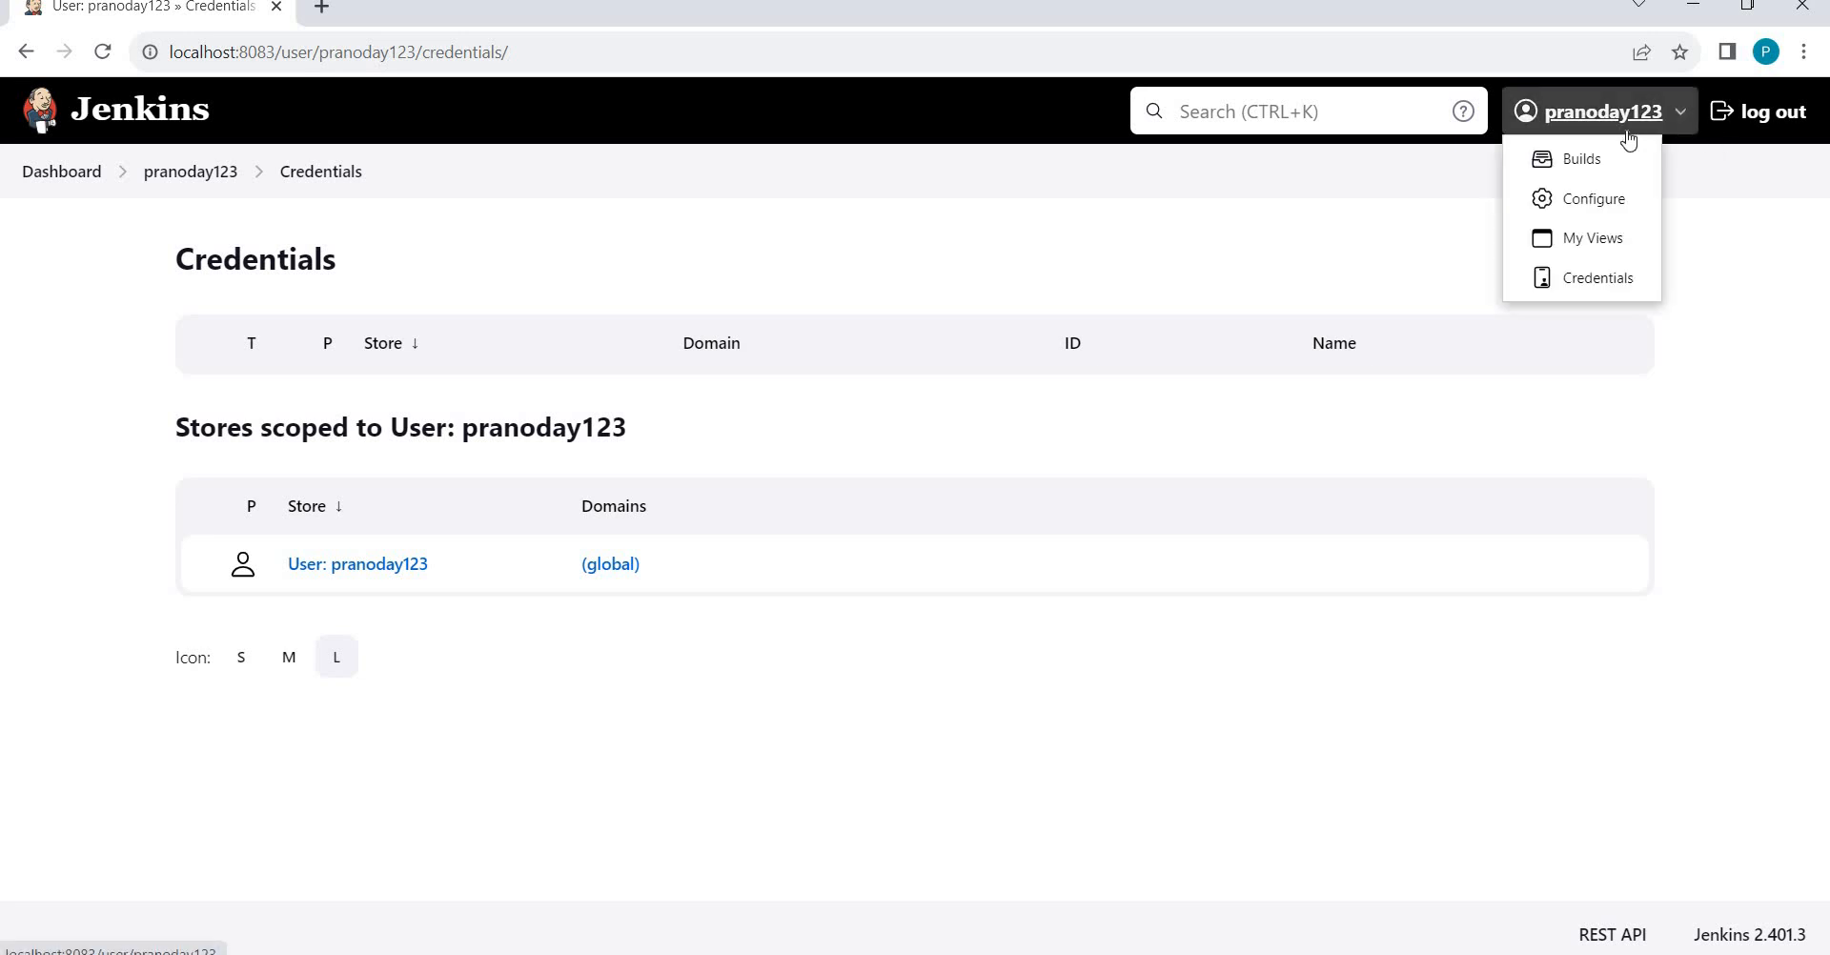
{"action": "left_click", "coordinate": [1558, 162]}
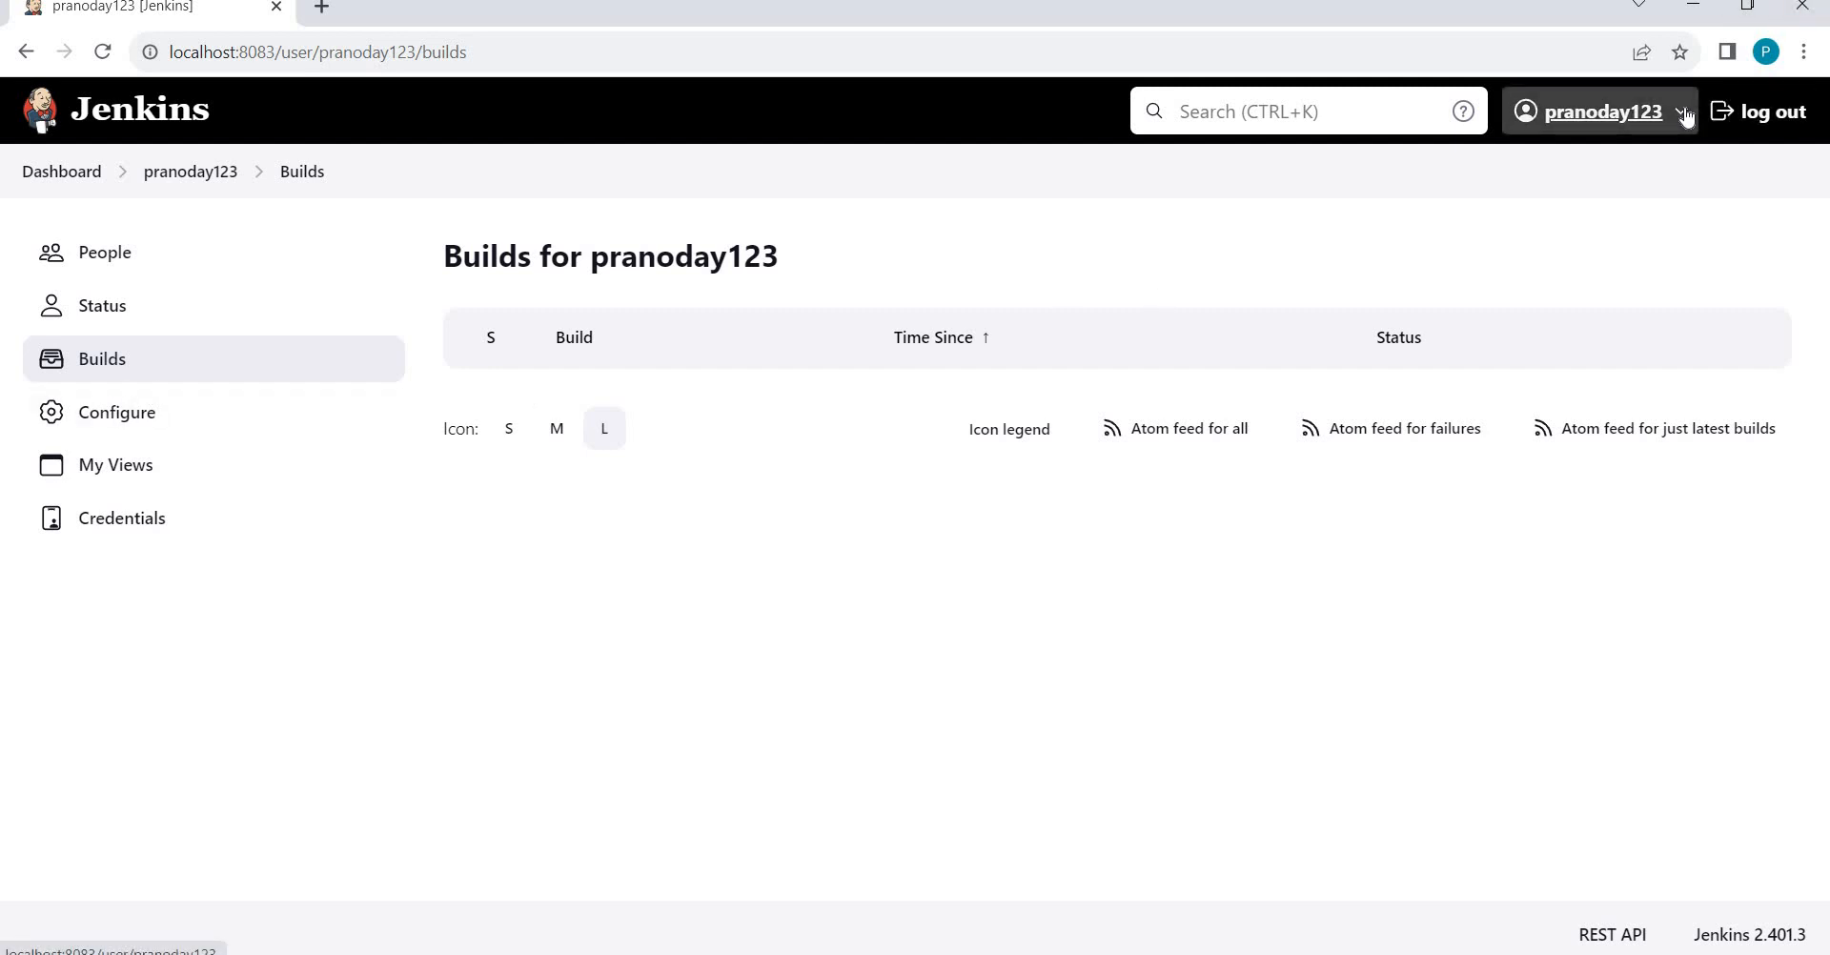
{"action": "mouse_move", "coordinate": [1686, 115]}
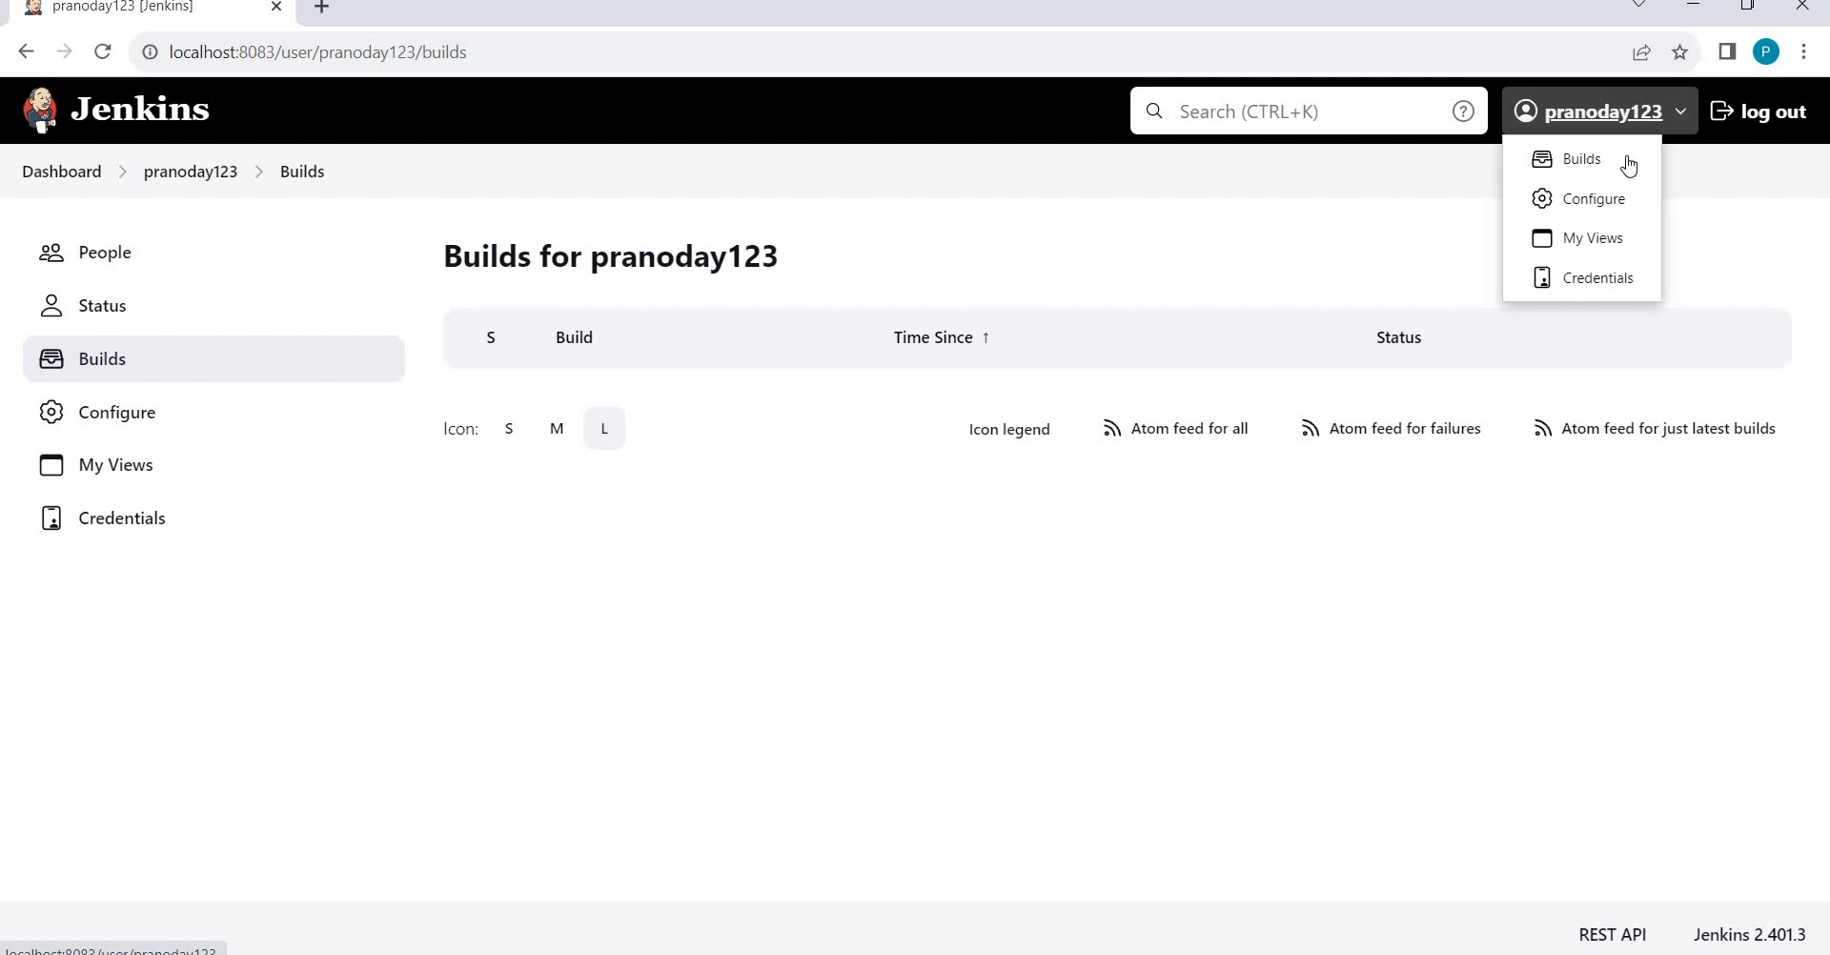
{"action": "left_click", "coordinate": [1592, 203]}
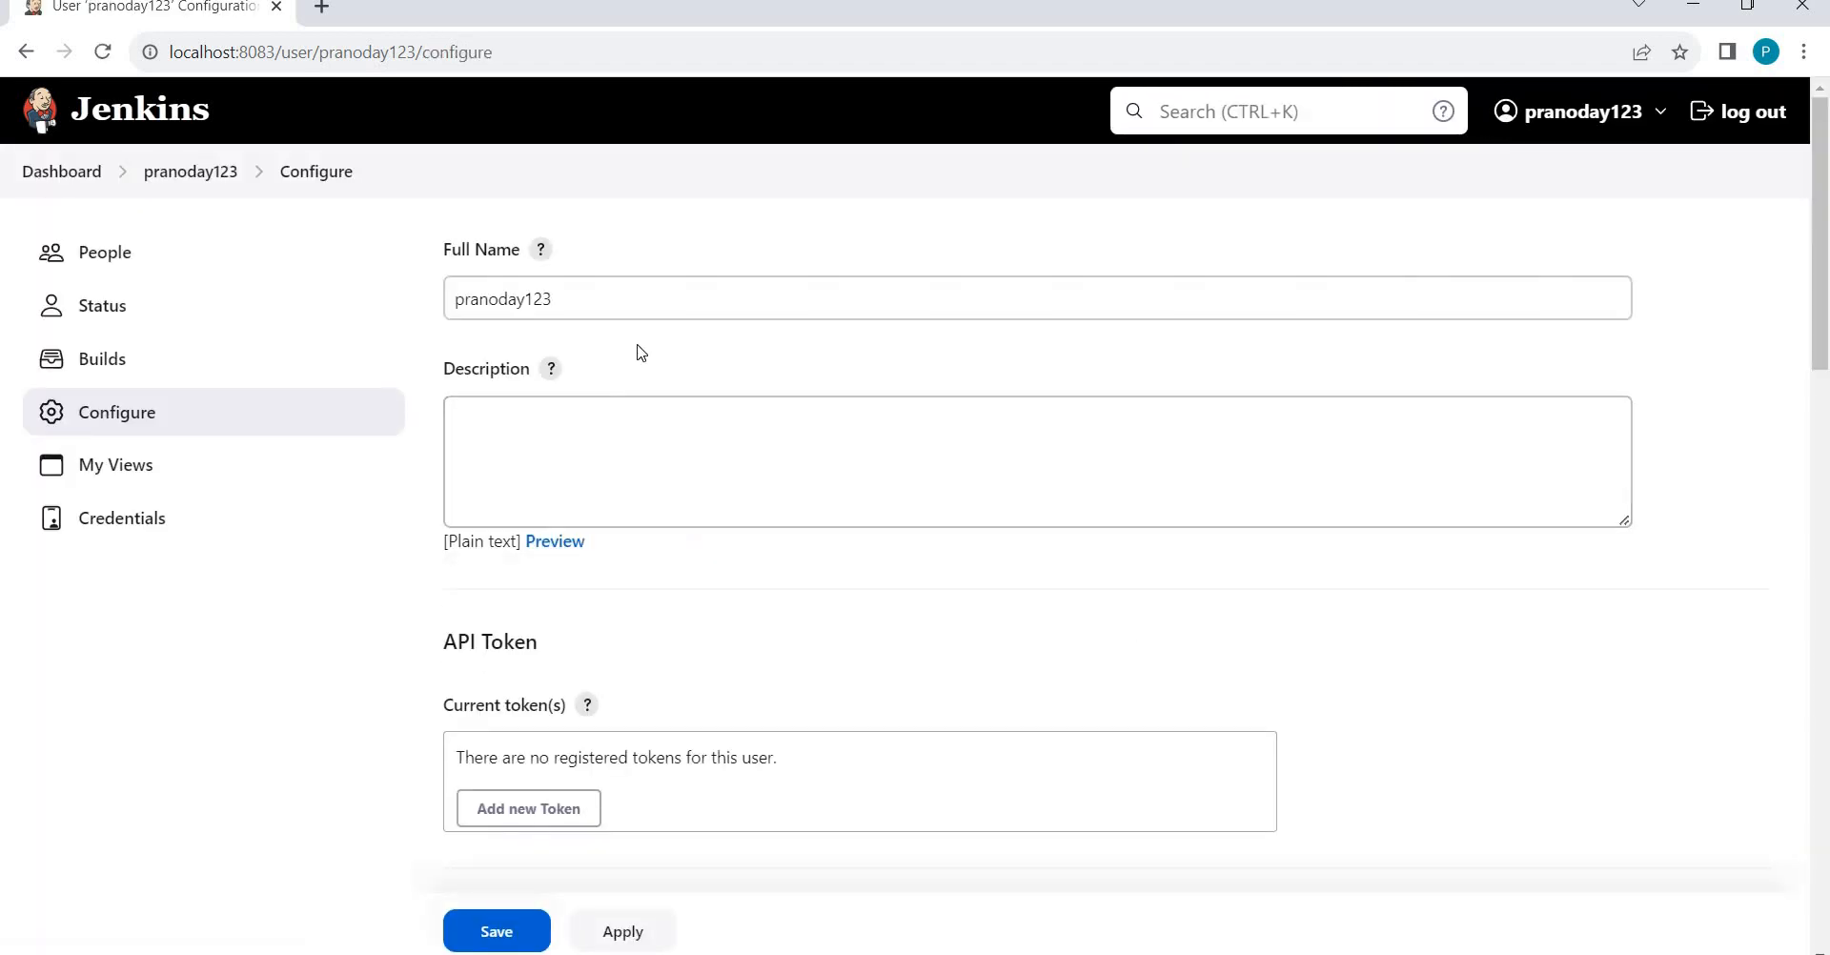
{"action": "left_click", "coordinate": [628, 312]}
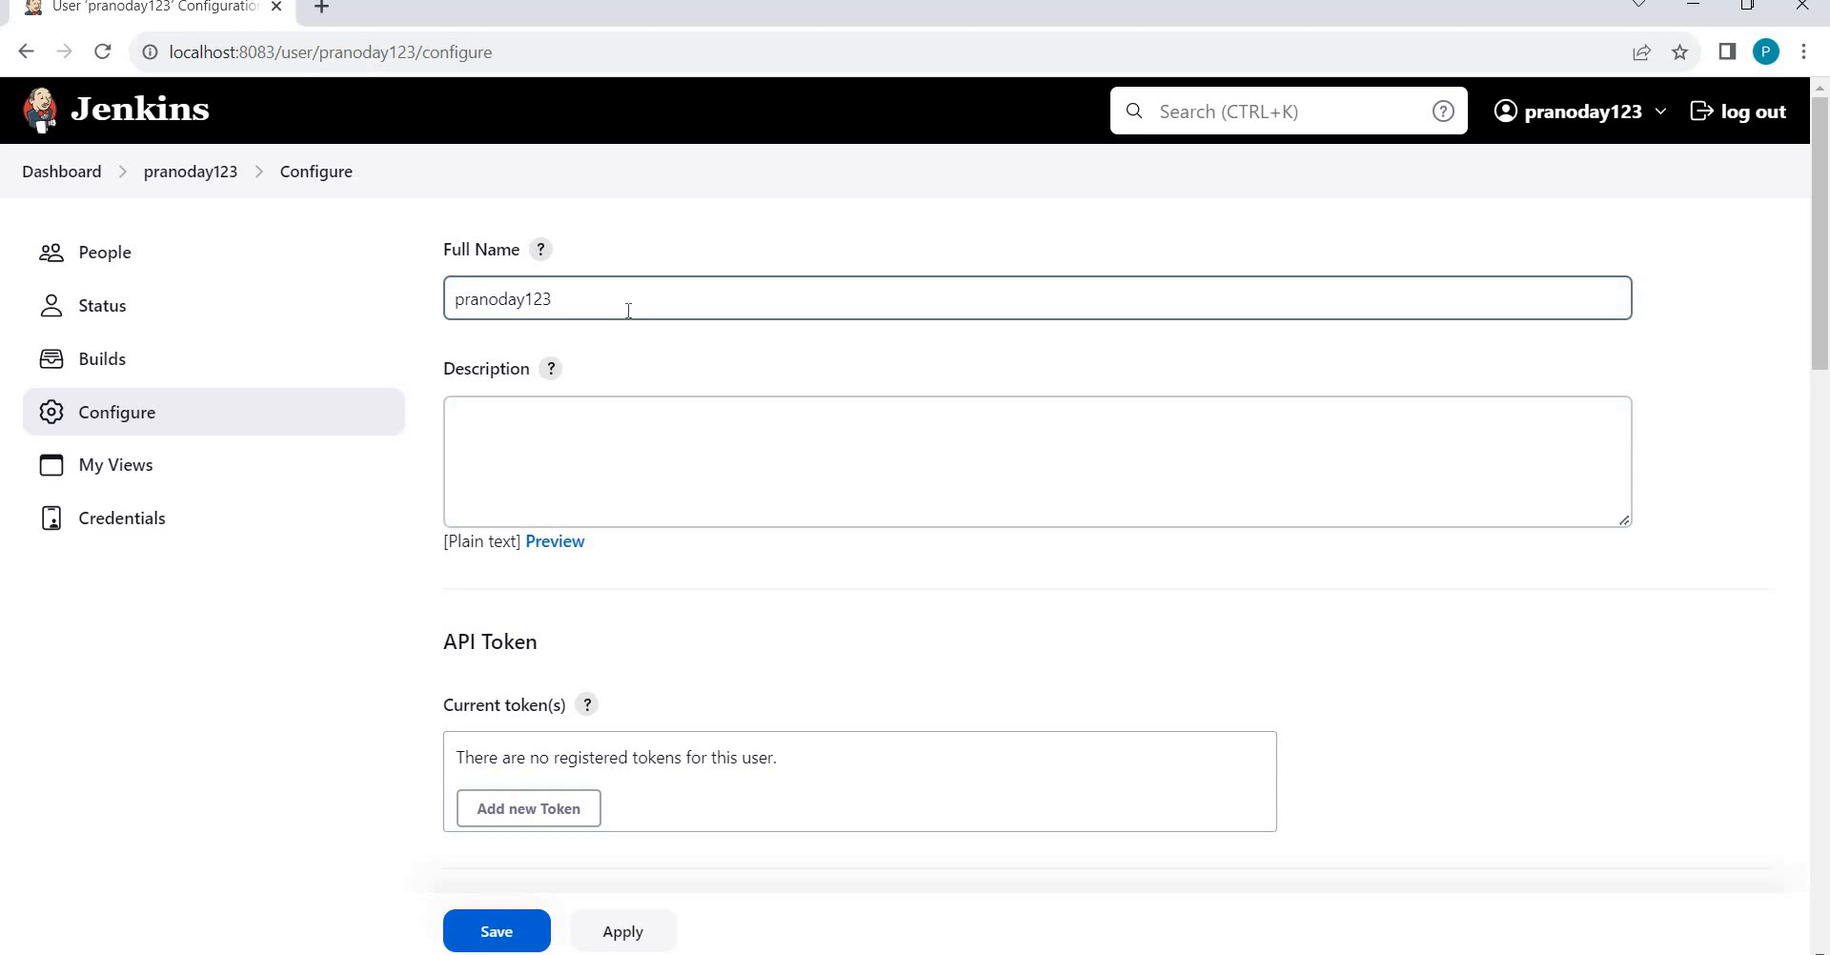
{"action": "key", "text": "ctrl+a"}
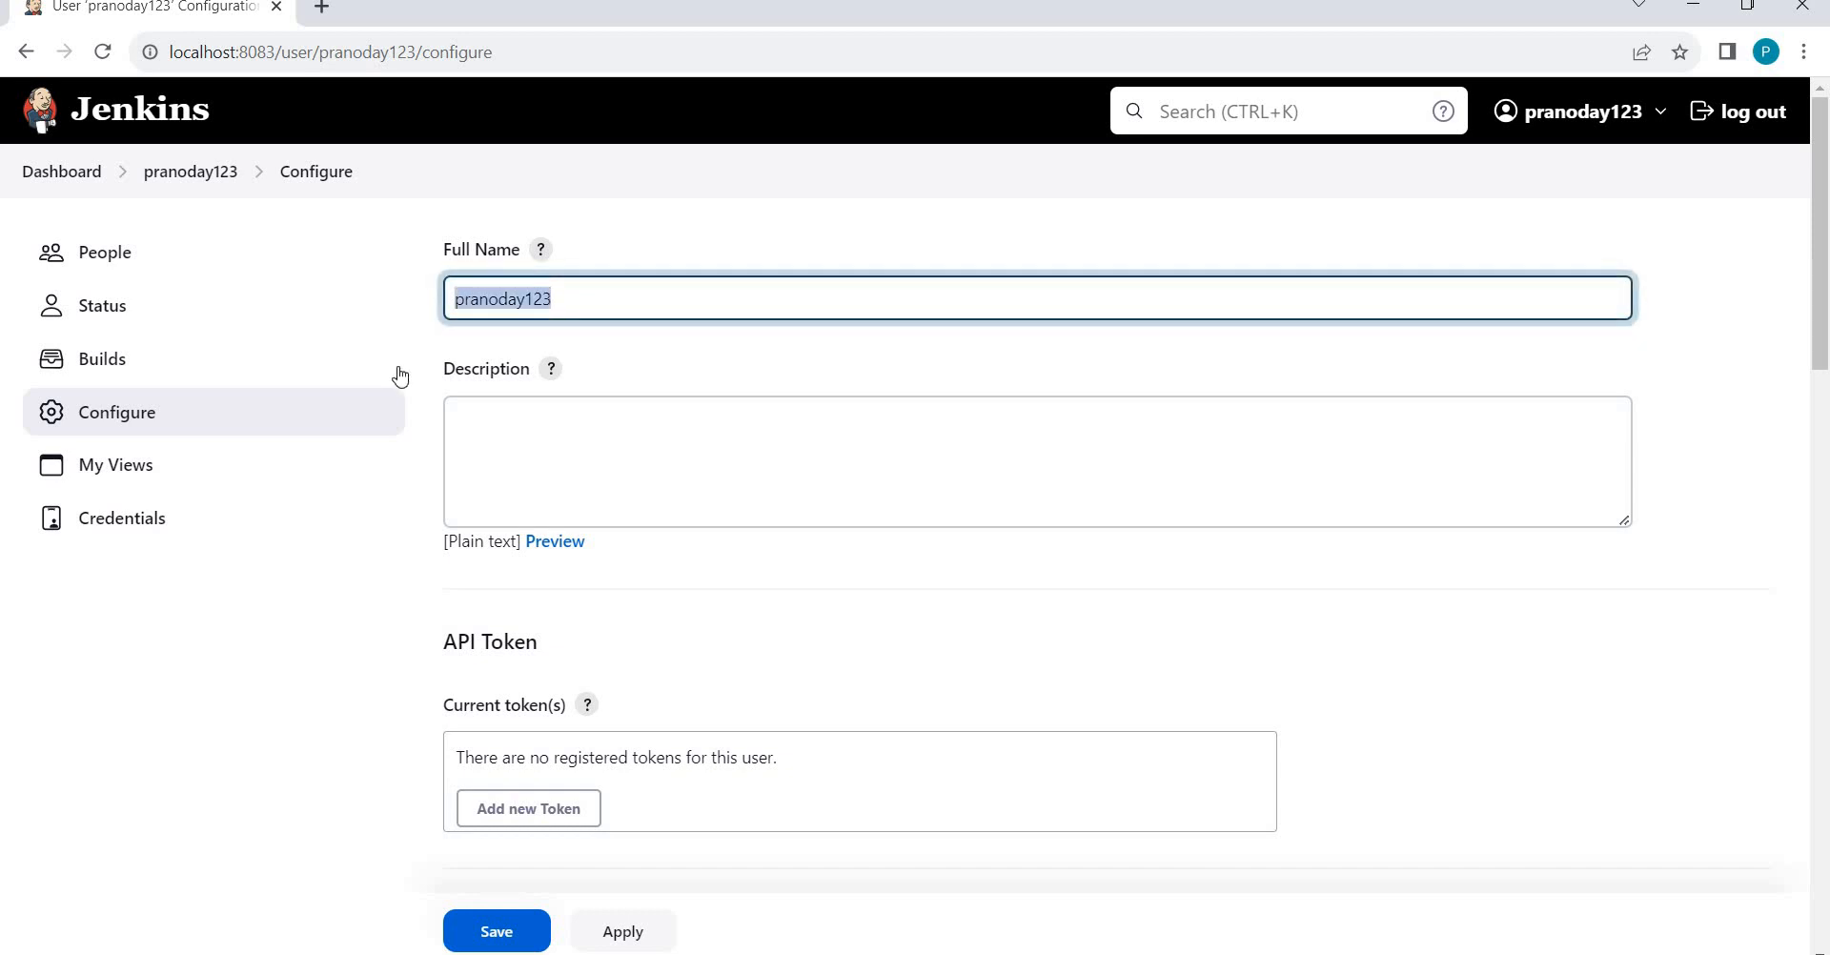
{"action": "left_click", "coordinate": [1614, 737]}
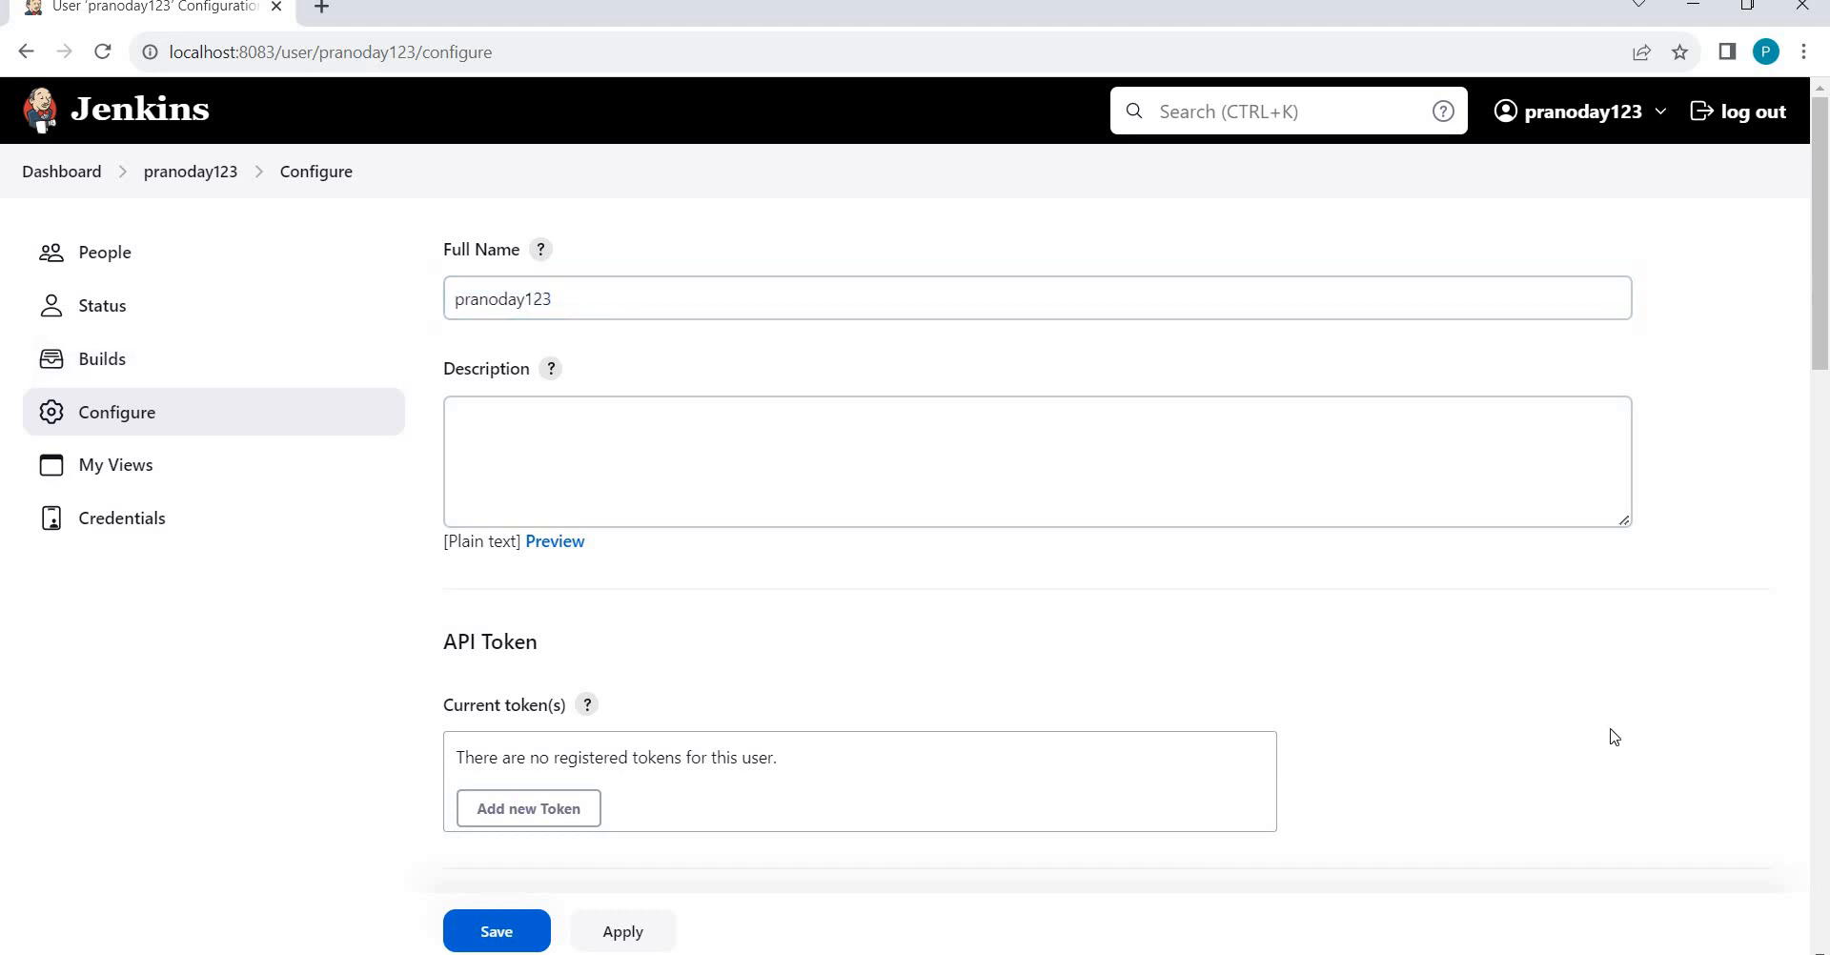
{"action": "scroll", "coordinate": [1614, 737], "scroll_direction": "down", "scroll_amount": 5}
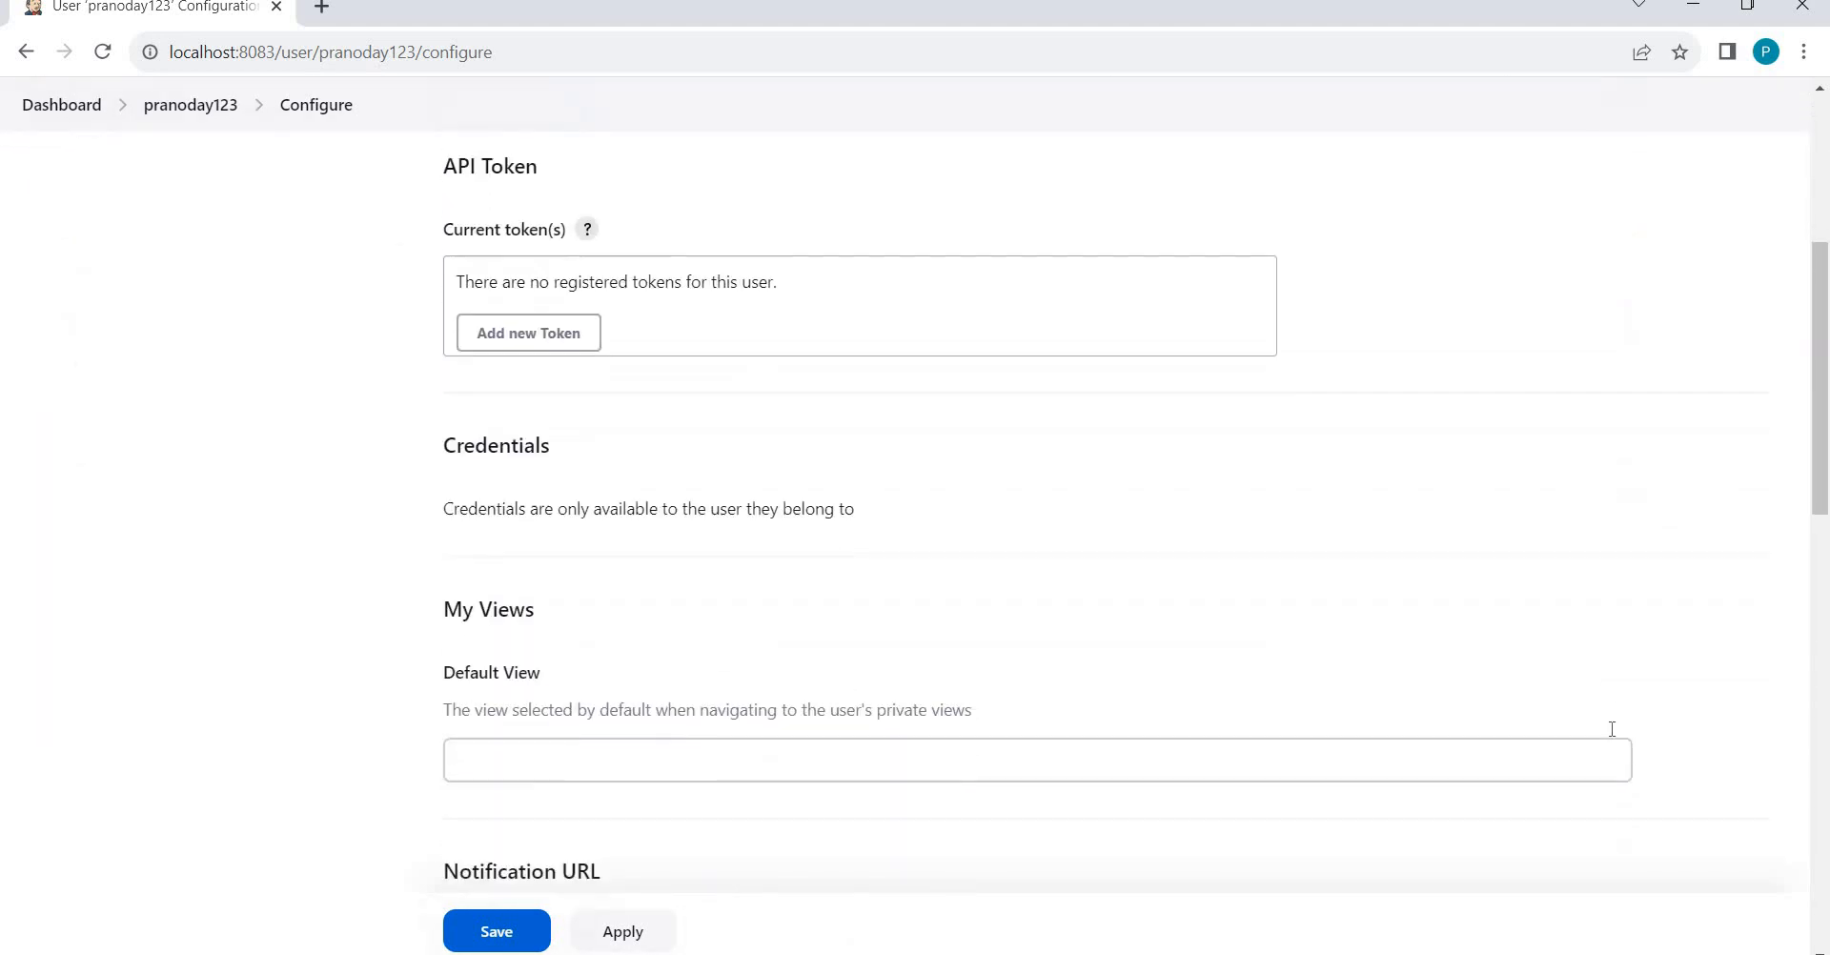
{"action": "scroll", "coordinate": [1613, 737], "scroll_direction": "down", "scroll_amount": 4}
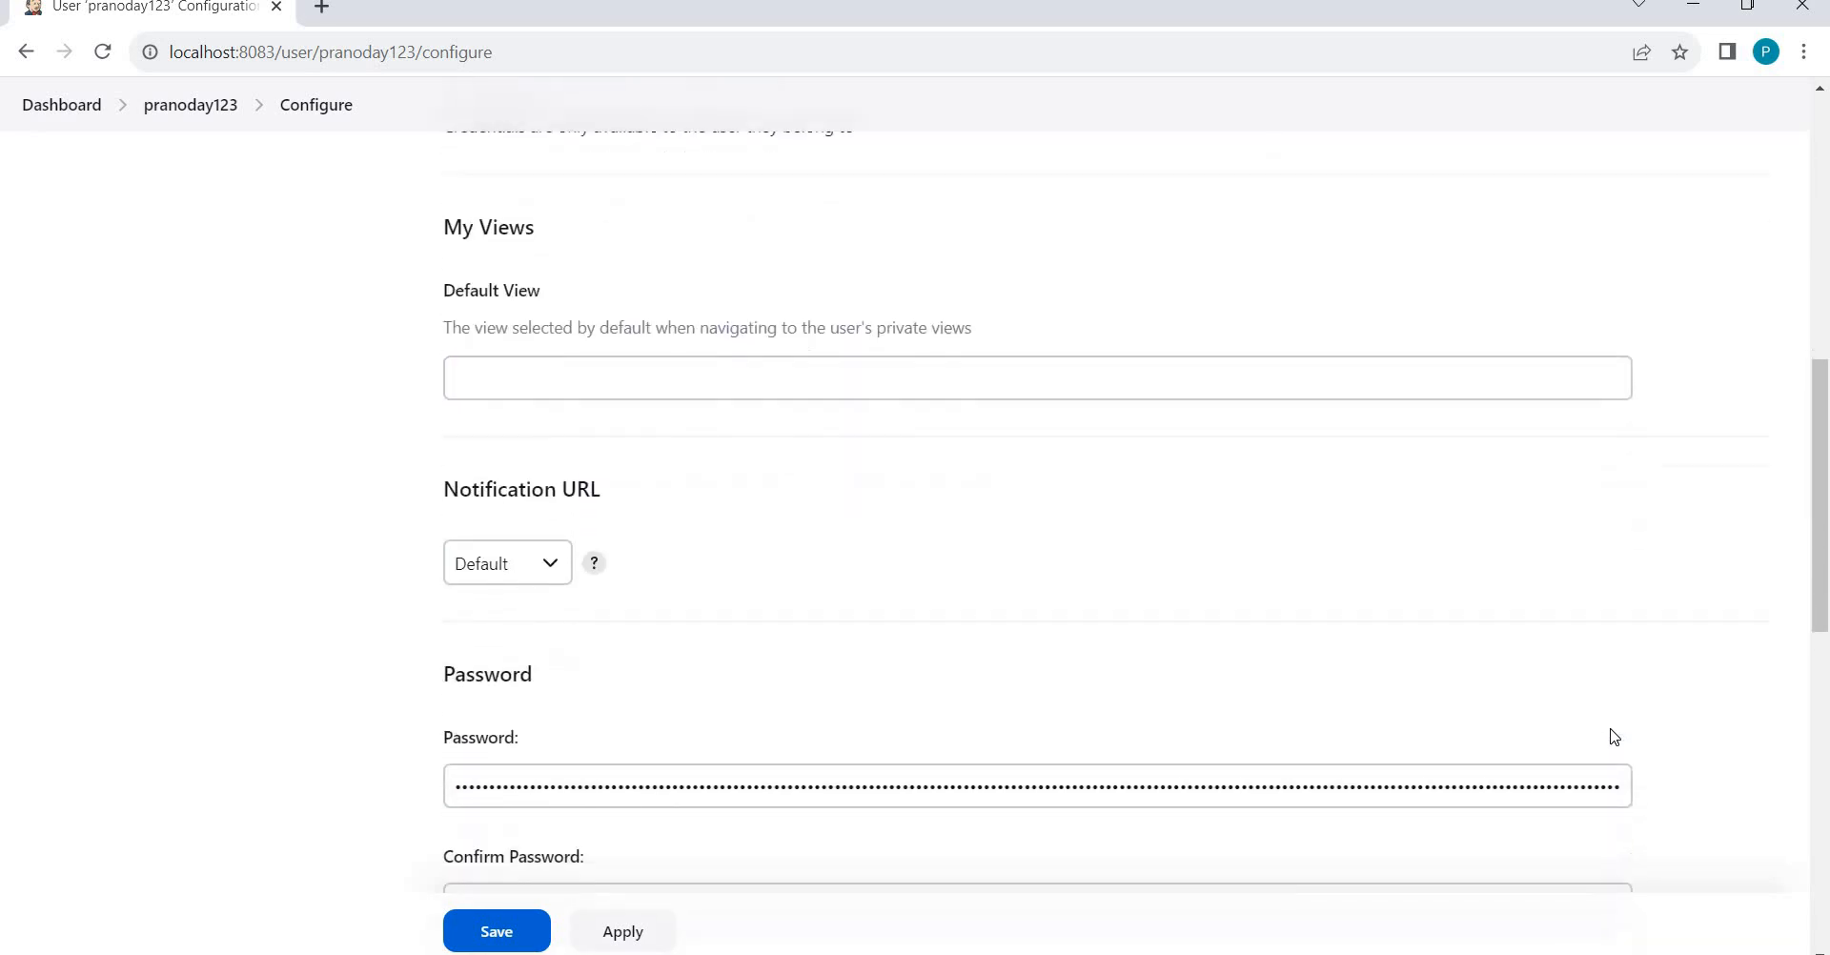
{"action": "scroll", "coordinate": [1612, 729], "scroll_direction": "down", "scroll_amount": 1}
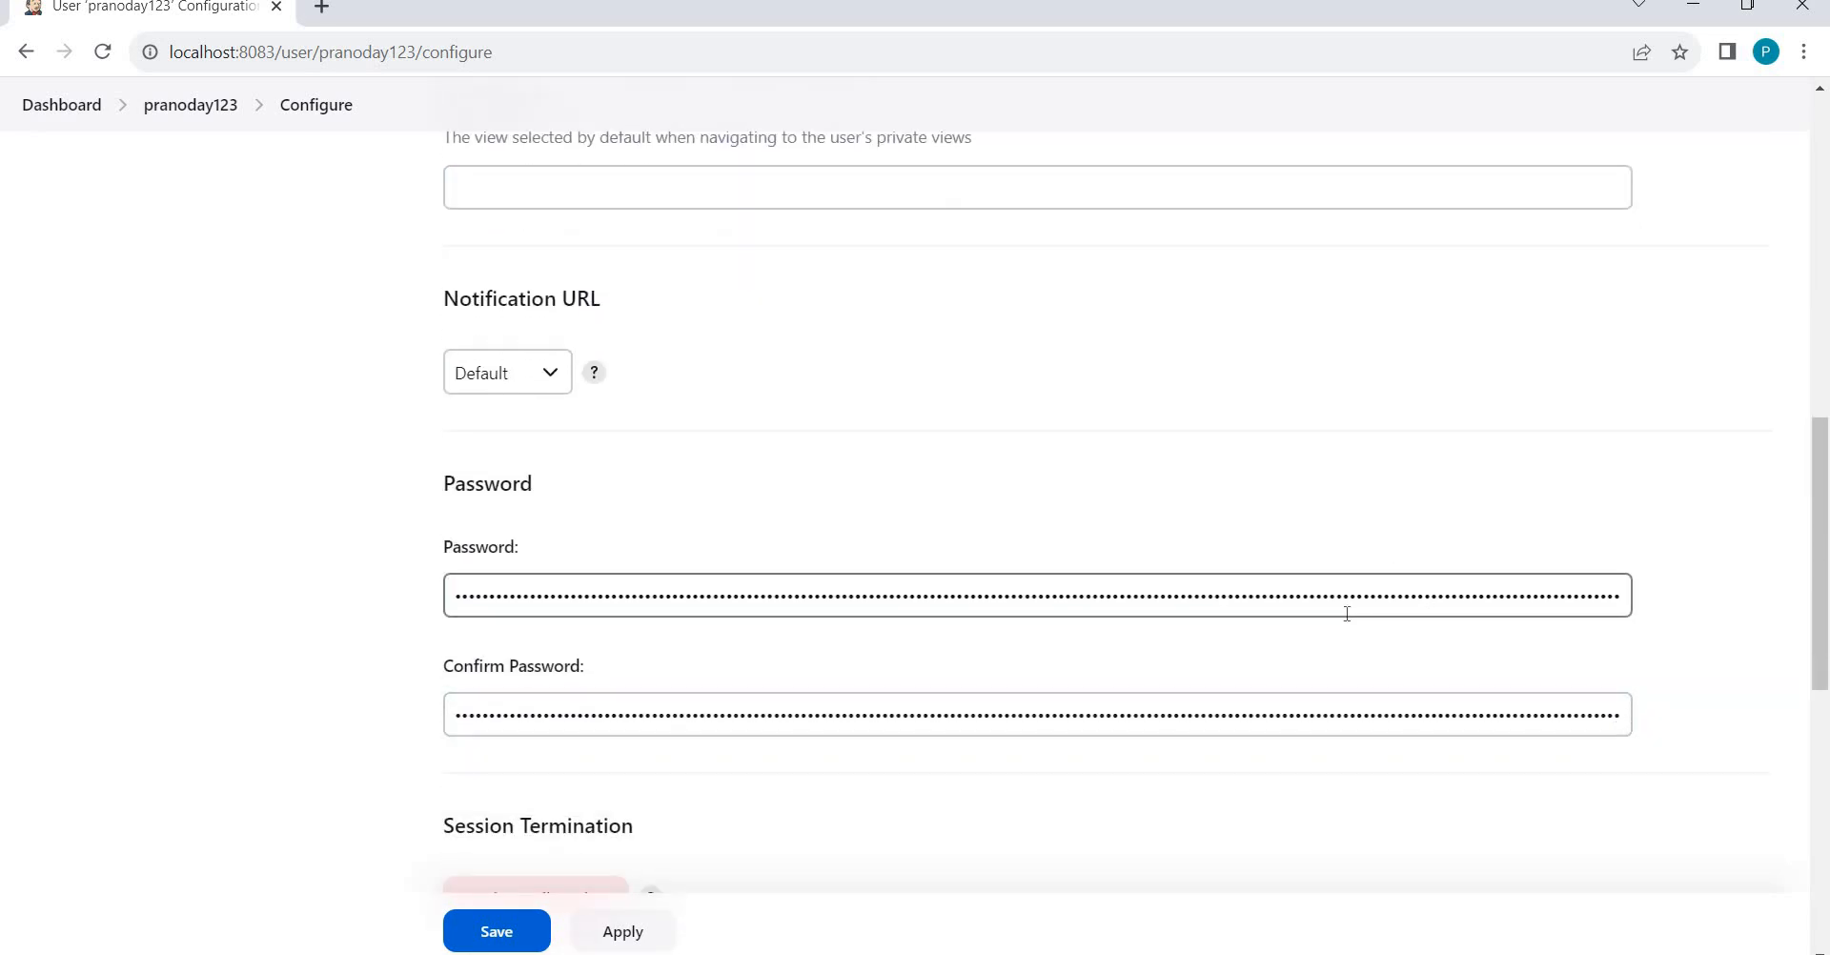
{"action": "scroll", "coordinate": [1376, 672], "scroll_direction": "down", "scroll_amount": 5}
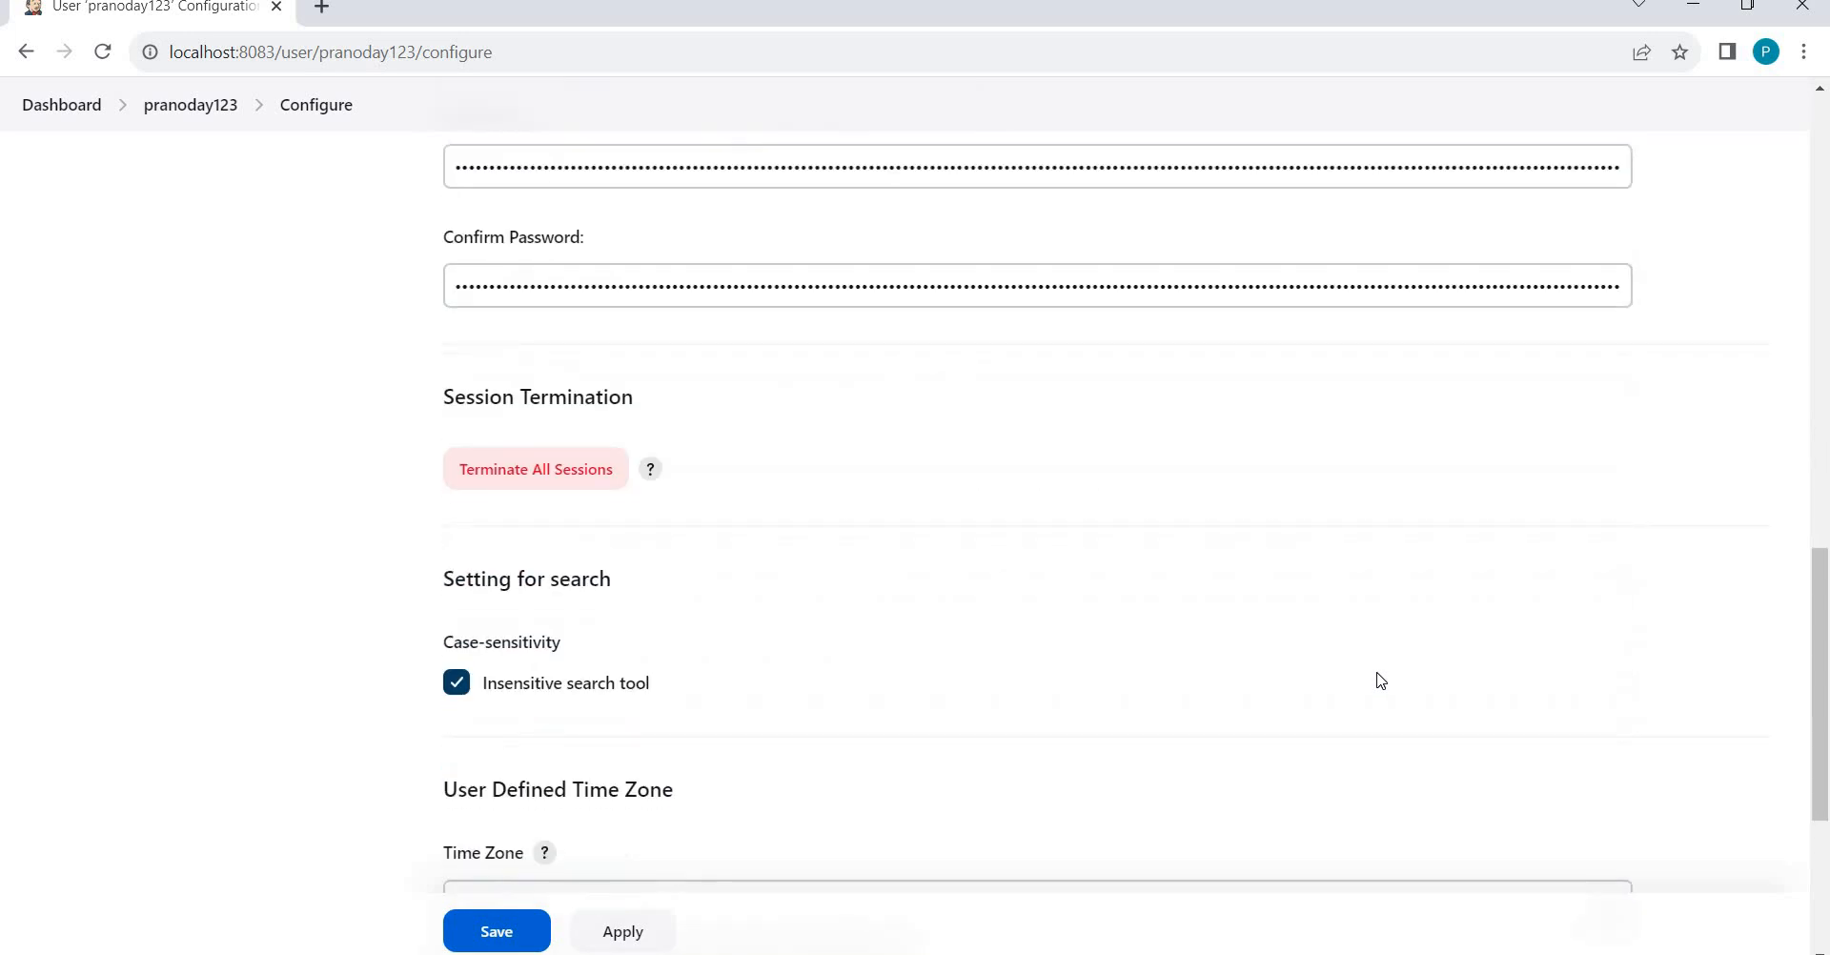
{"action": "scroll", "coordinate": [1380, 677], "scroll_direction": "down", "scroll_amount": 3}
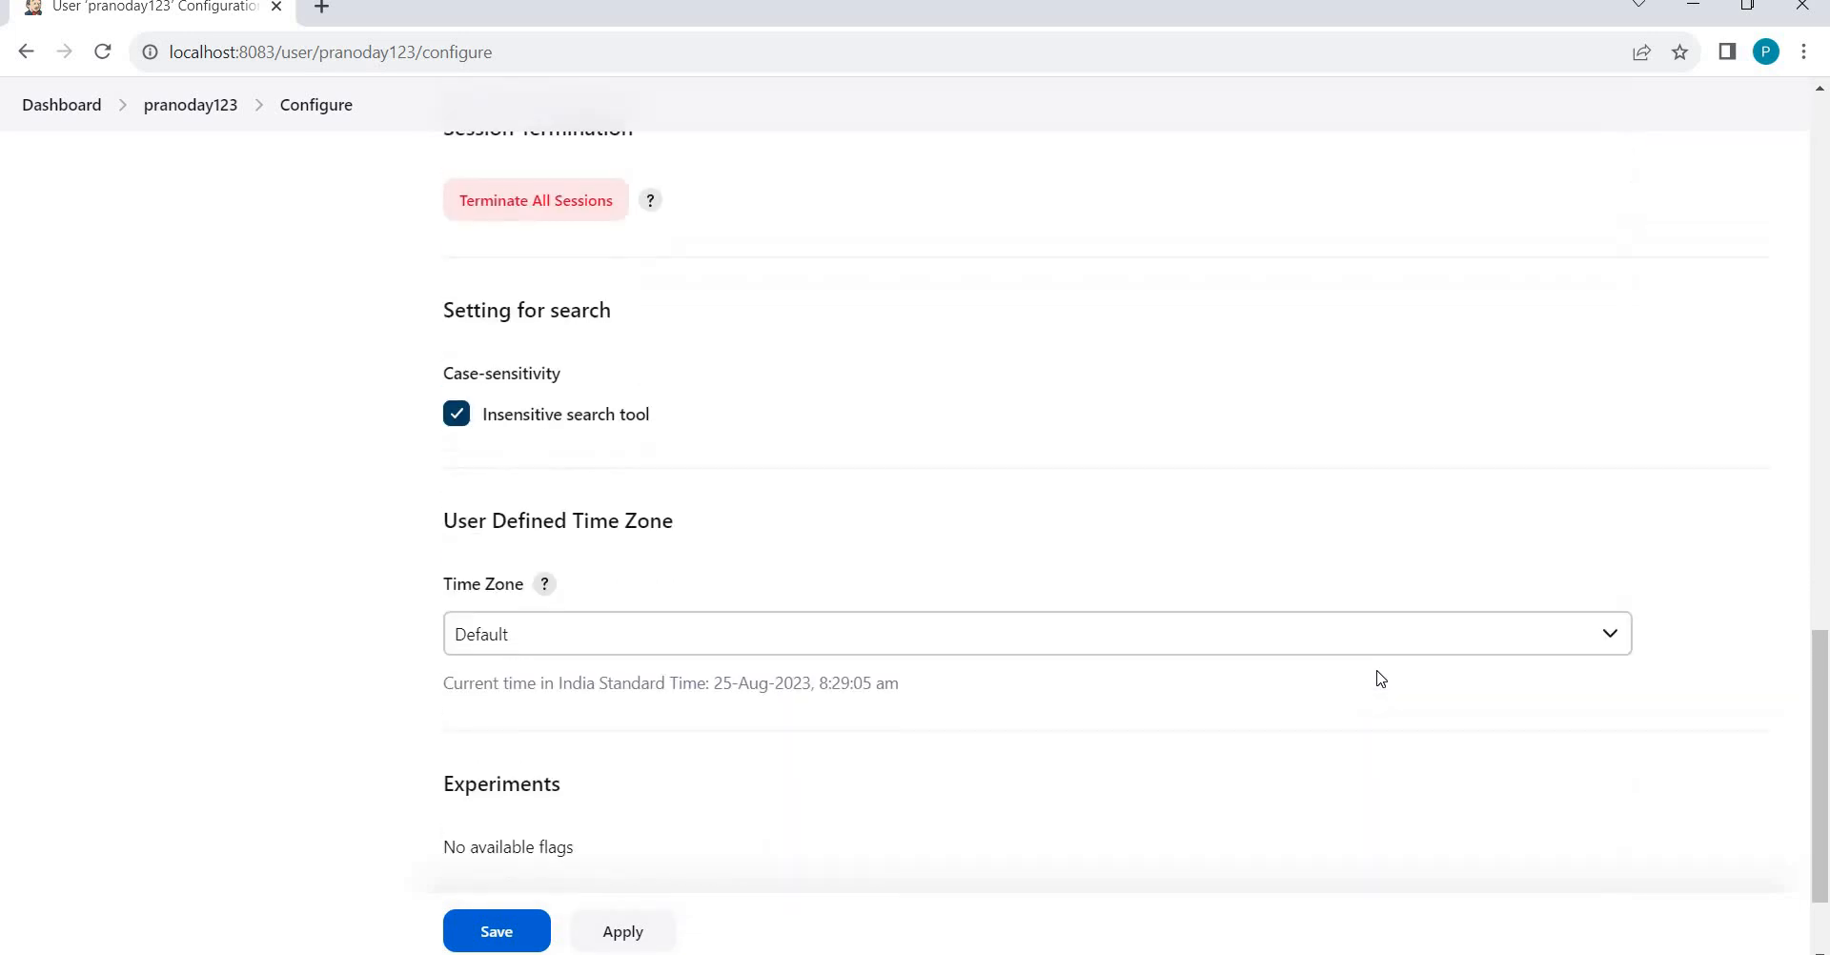
{"action": "scroll", "coordinate": [1378, 672], "scroll_direction": "up", "scroll_amount": 16}
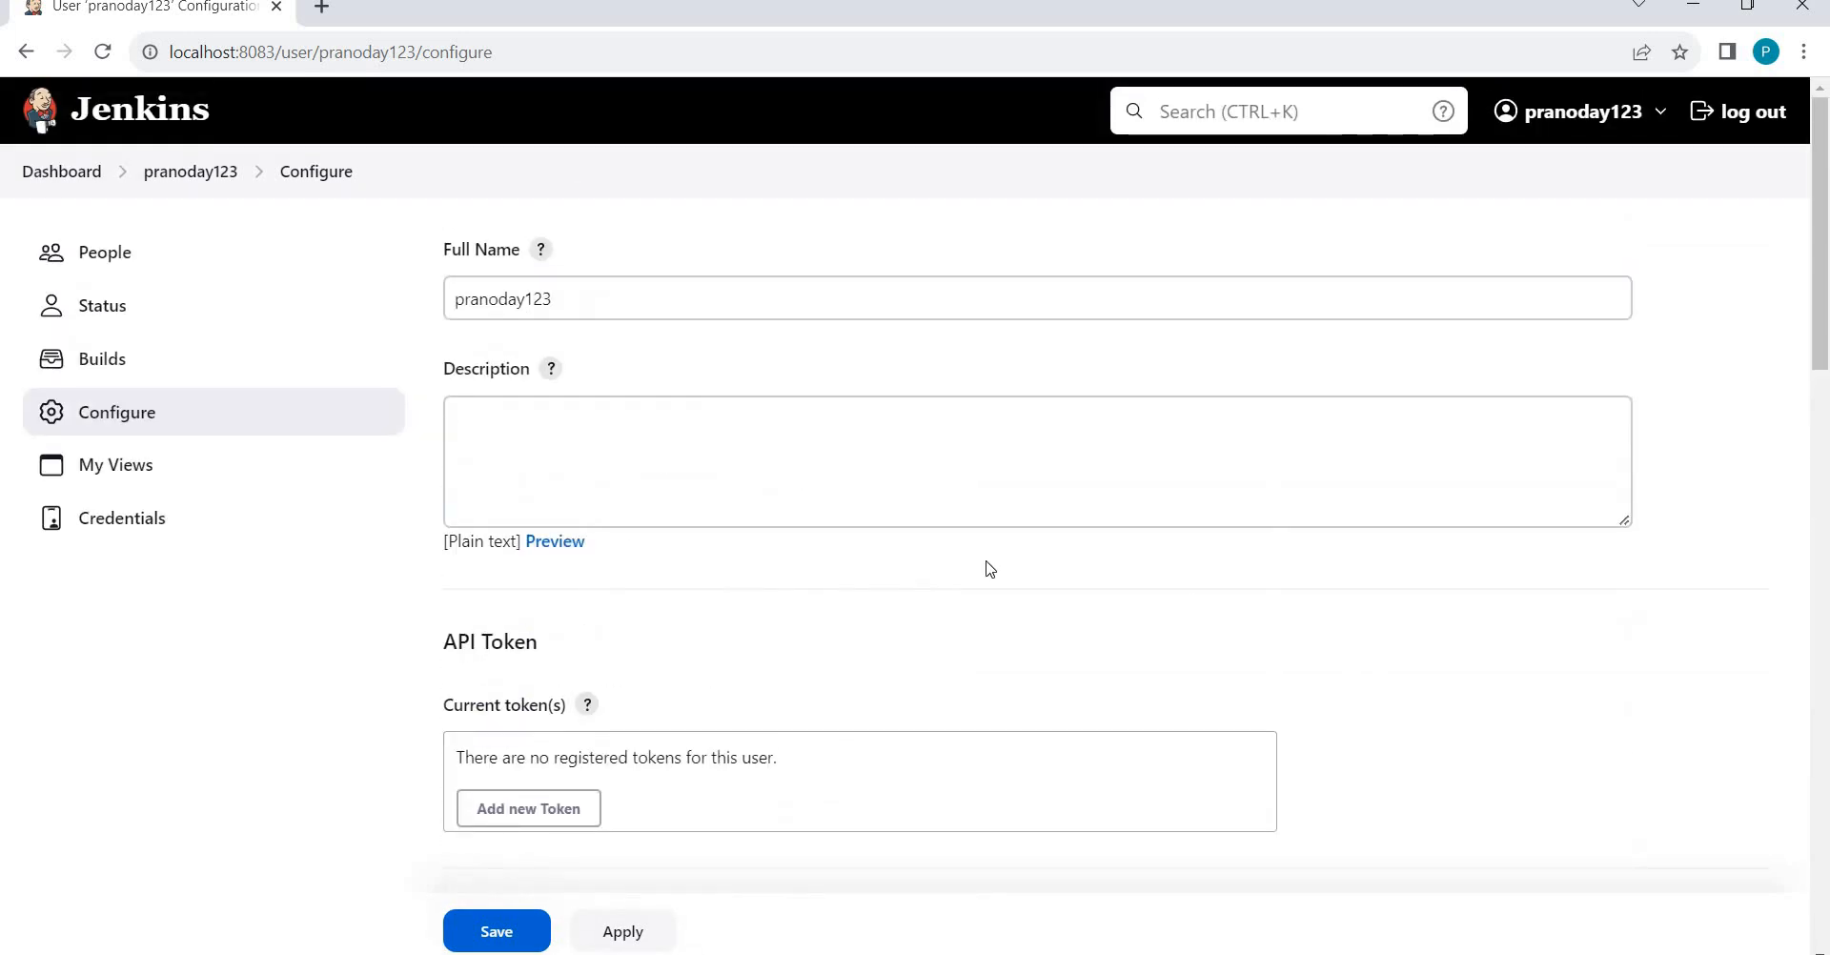
Log out of the test user and sign in with the administrator's username and password.
{"action": "left_click", "coordinate": [1745, 113]}
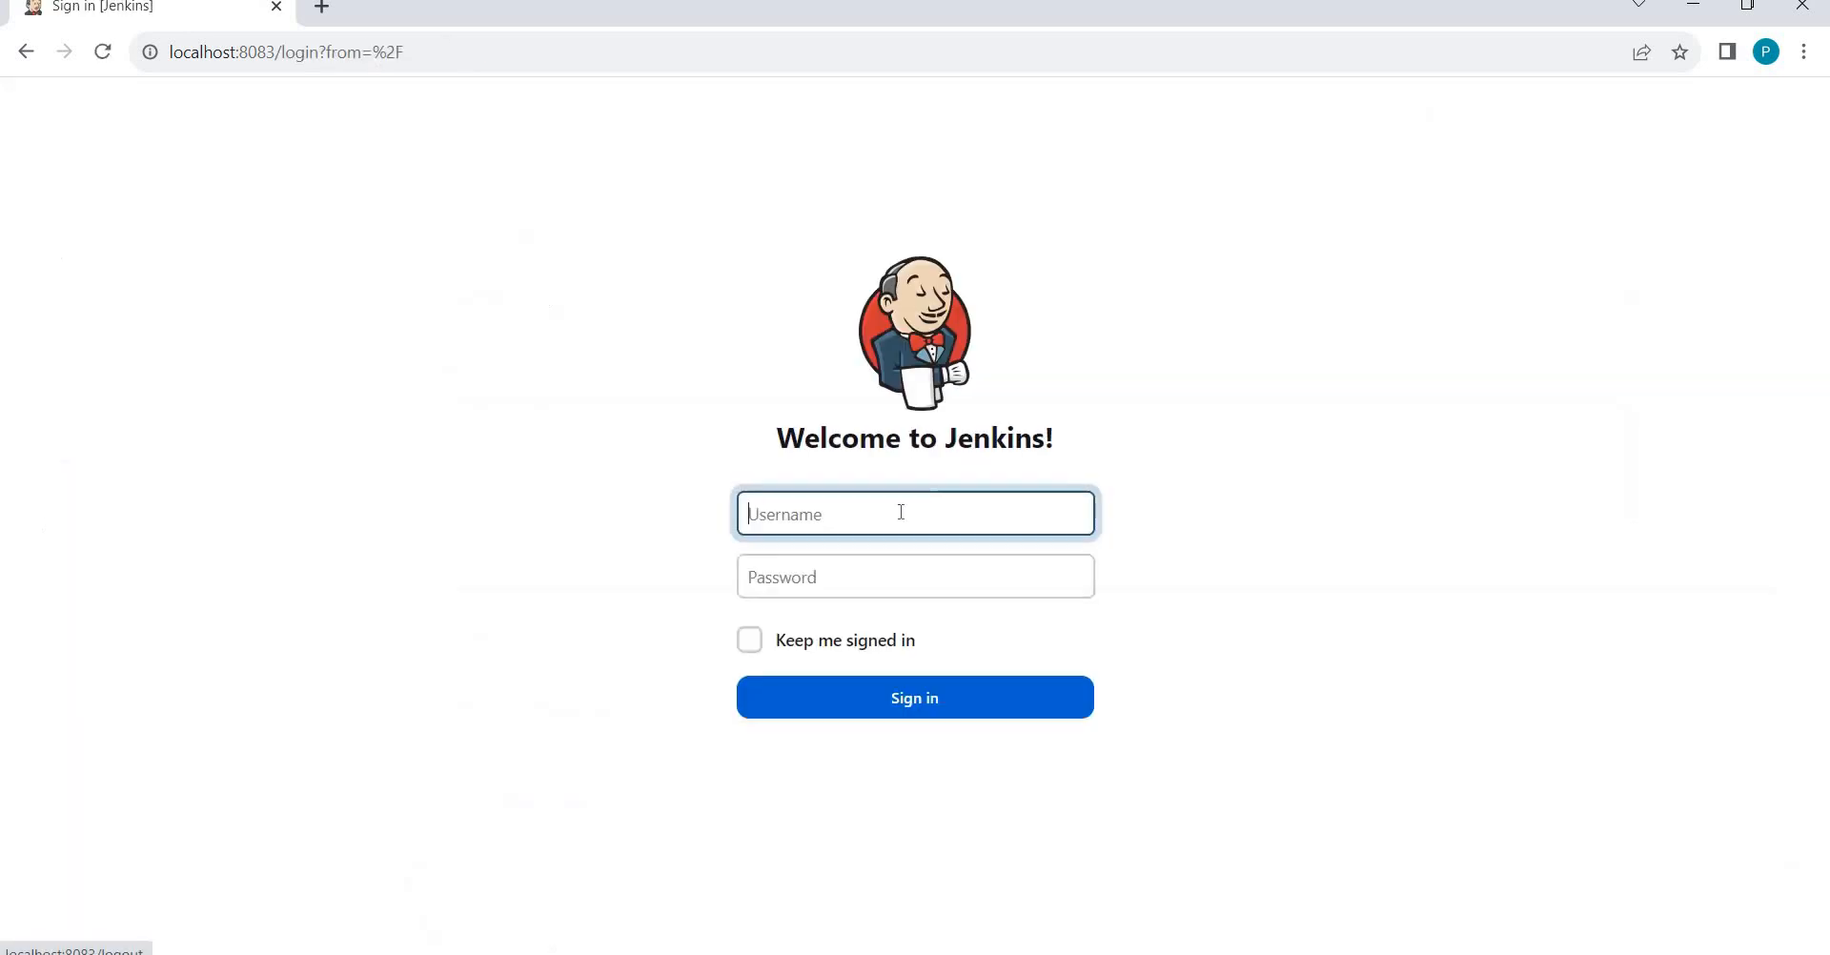
{"action": "type", "text": "P"}
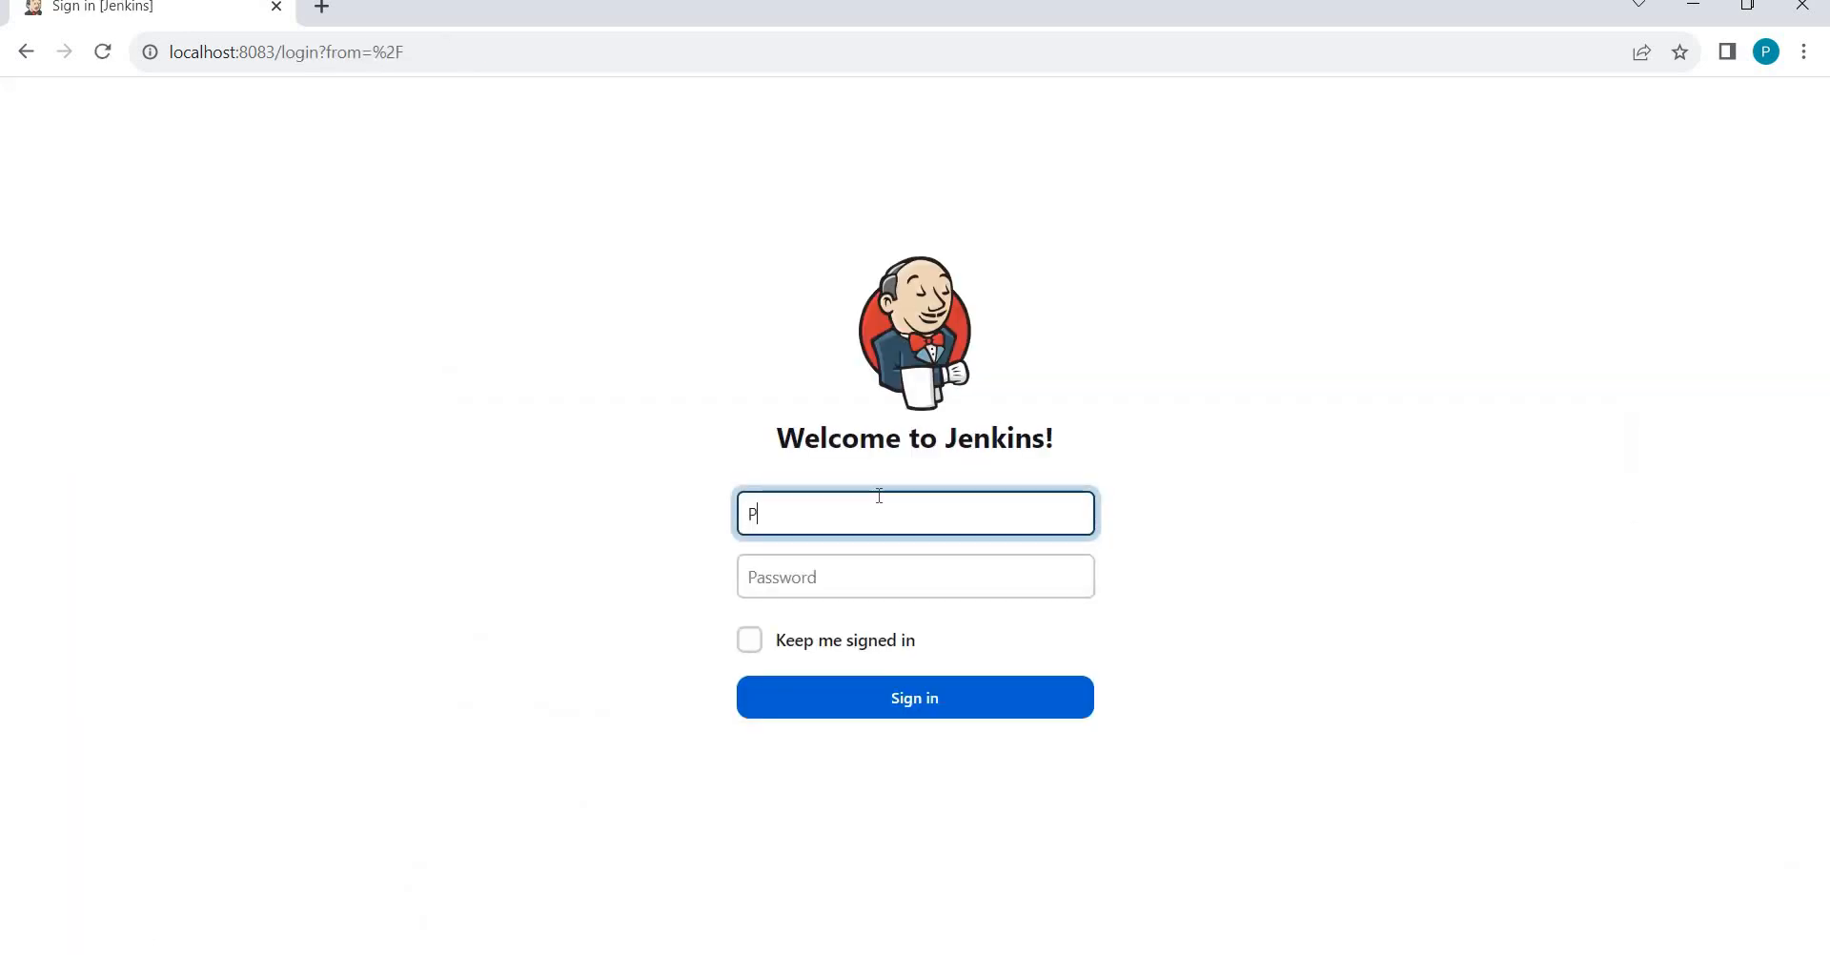
{"action": "type", "text": "ranodayd"}
{"action": "key", "text": "Tab"}
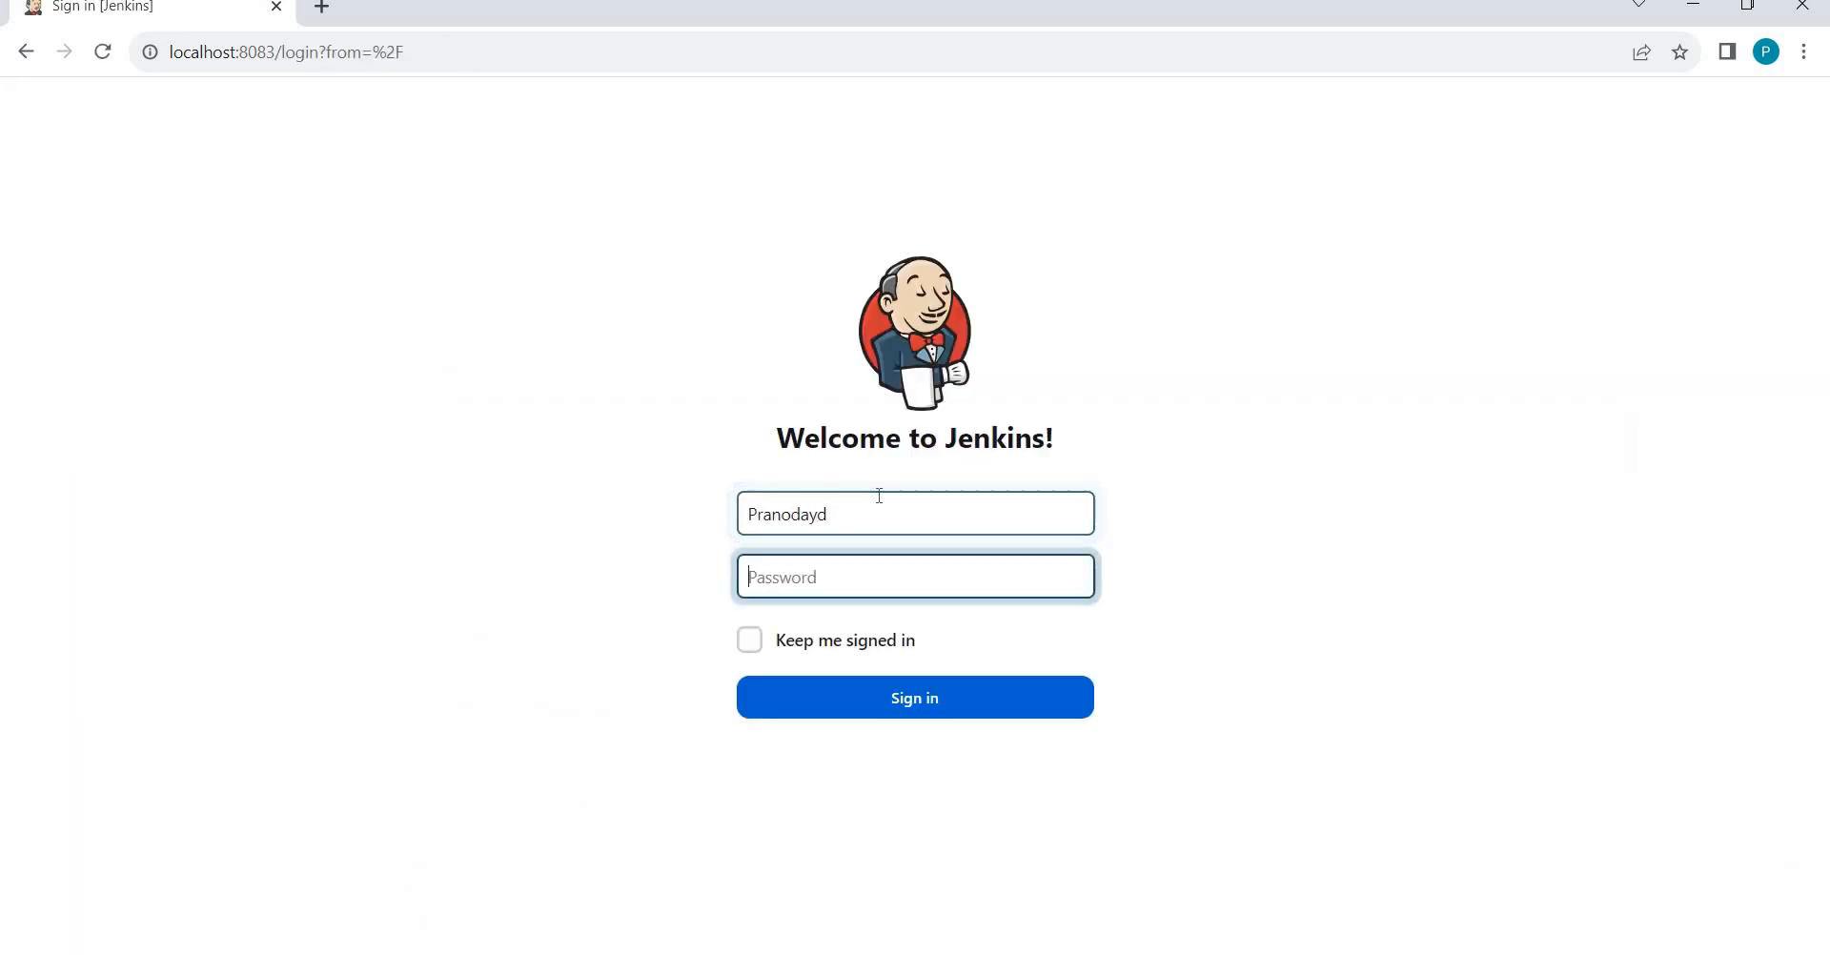
{"action": "type", "text": "•••••••••••"}
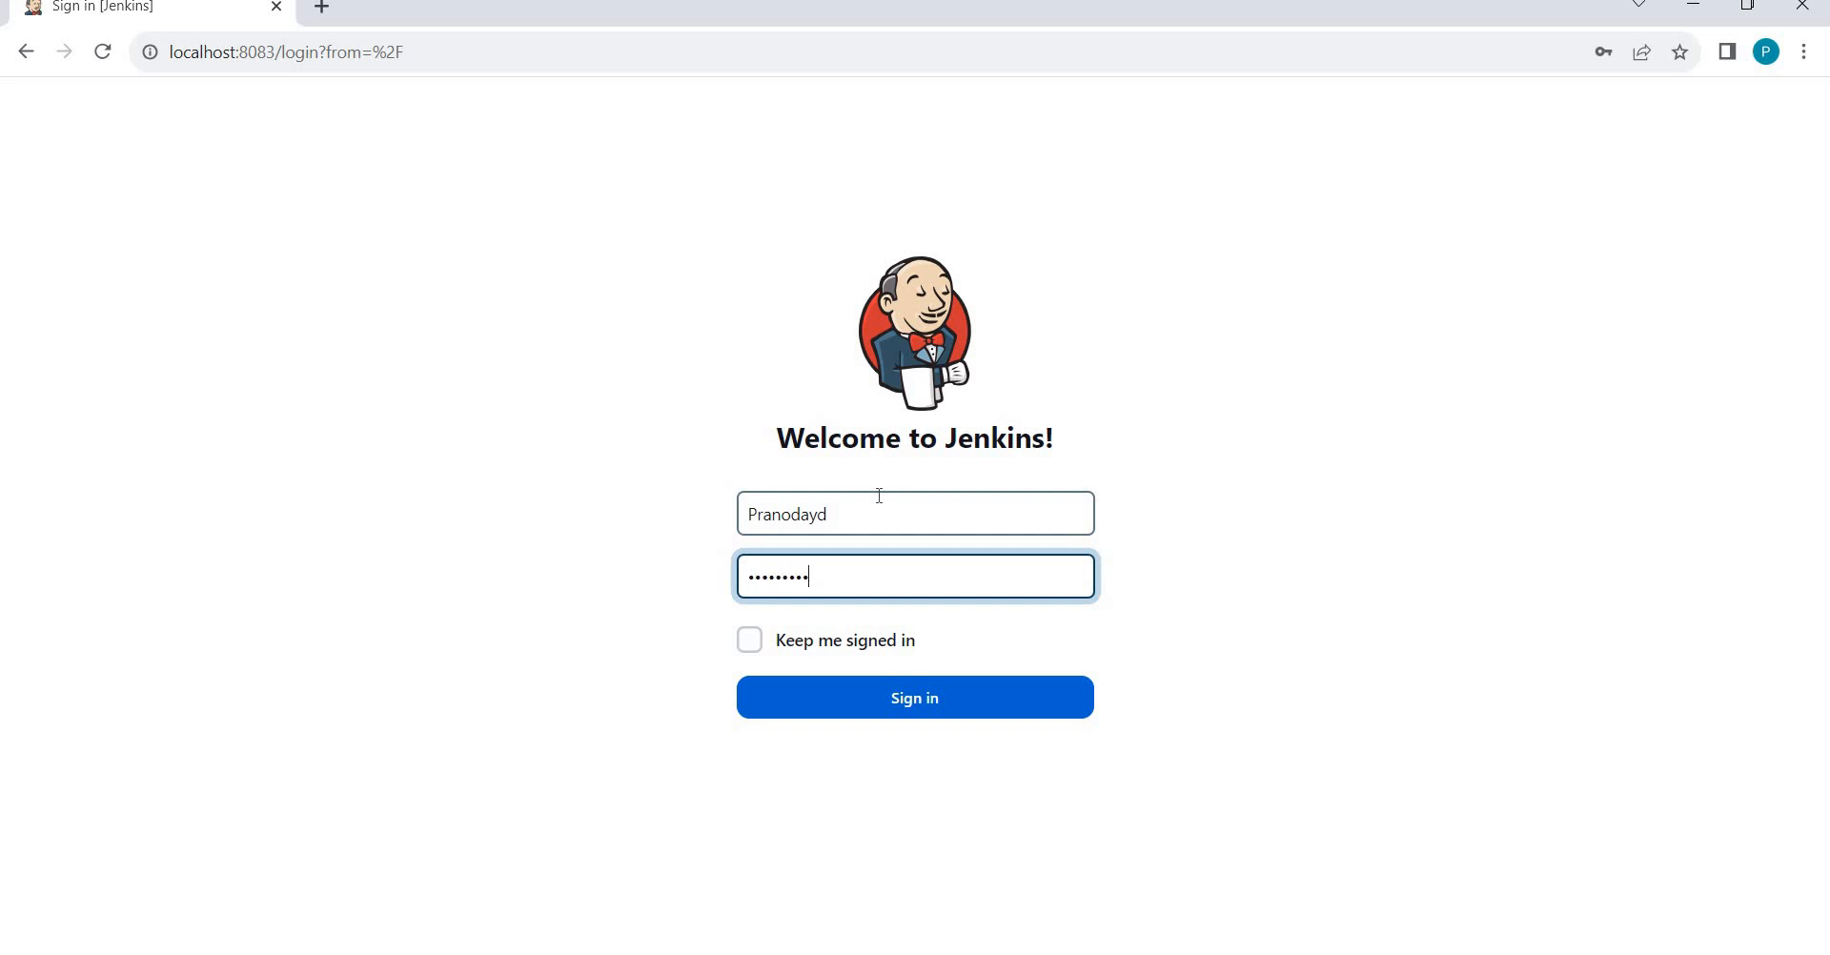
{"action": "key", "text": "Return"}
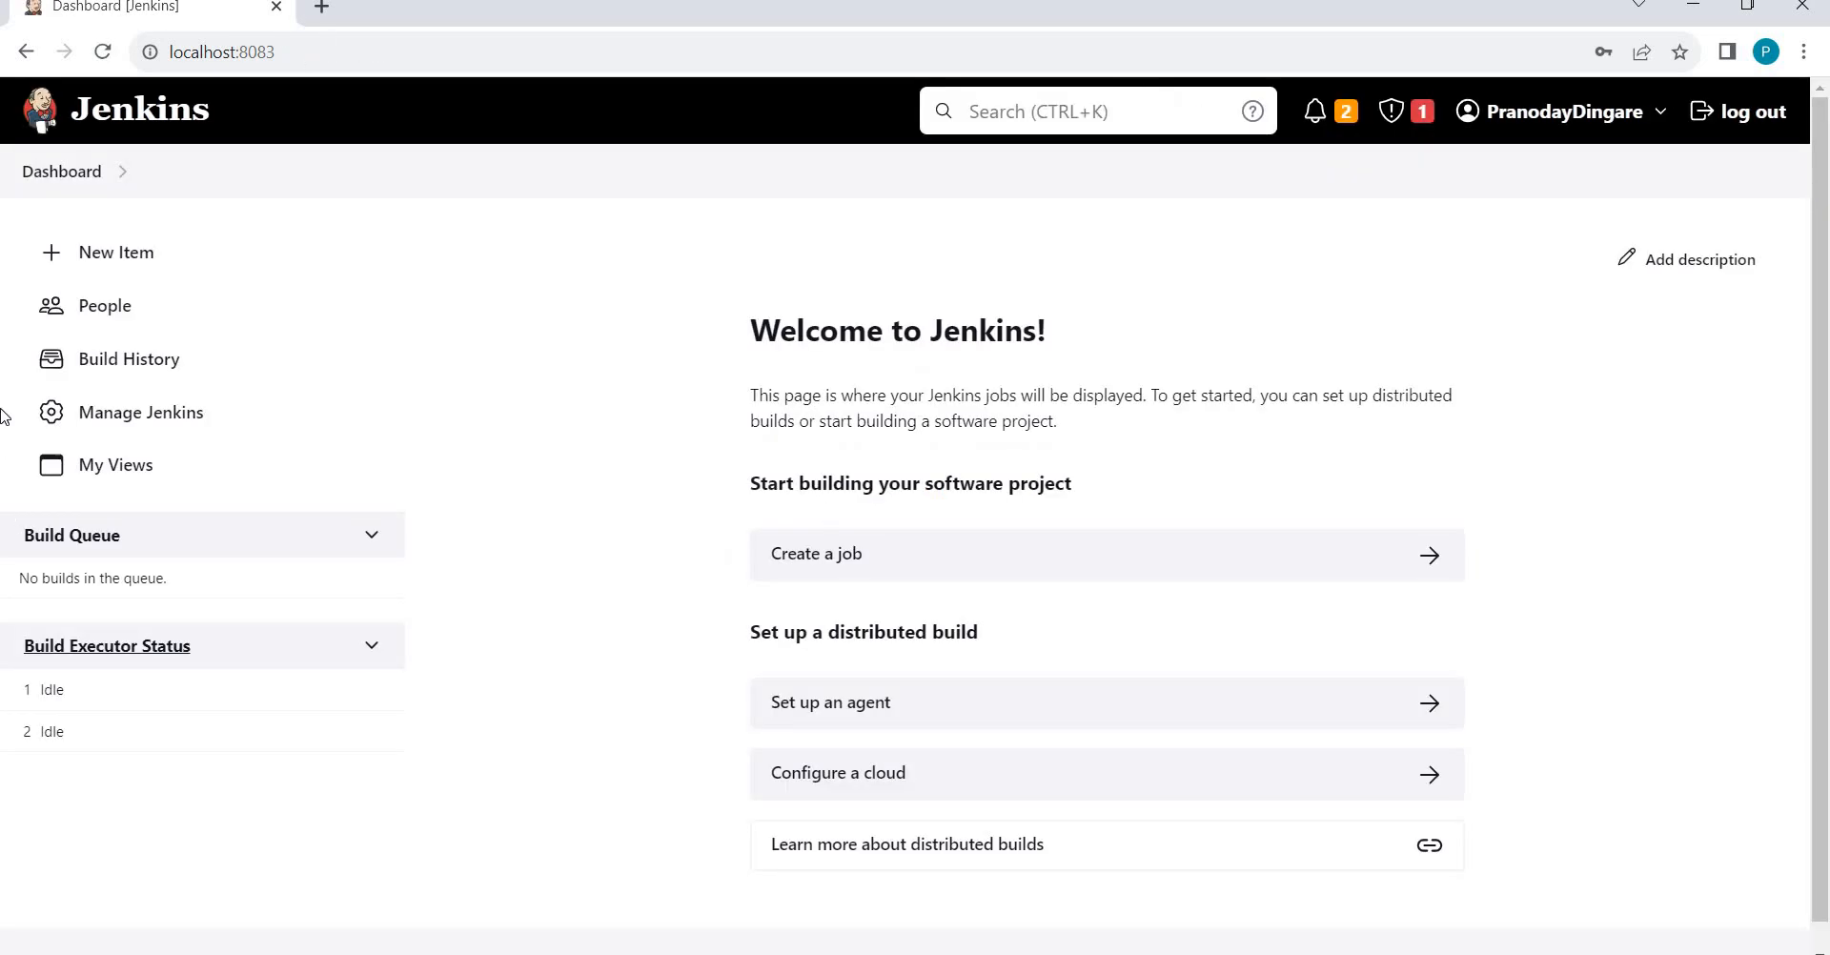
Go from Manage Jenkins to the global Security configuration page.
{"action": "left_click", "coordinate": [134, 419]}
{"action": "scroll", "coordinate": [539, 505], "scroll_direction": "down", "scroll_amount": 10}
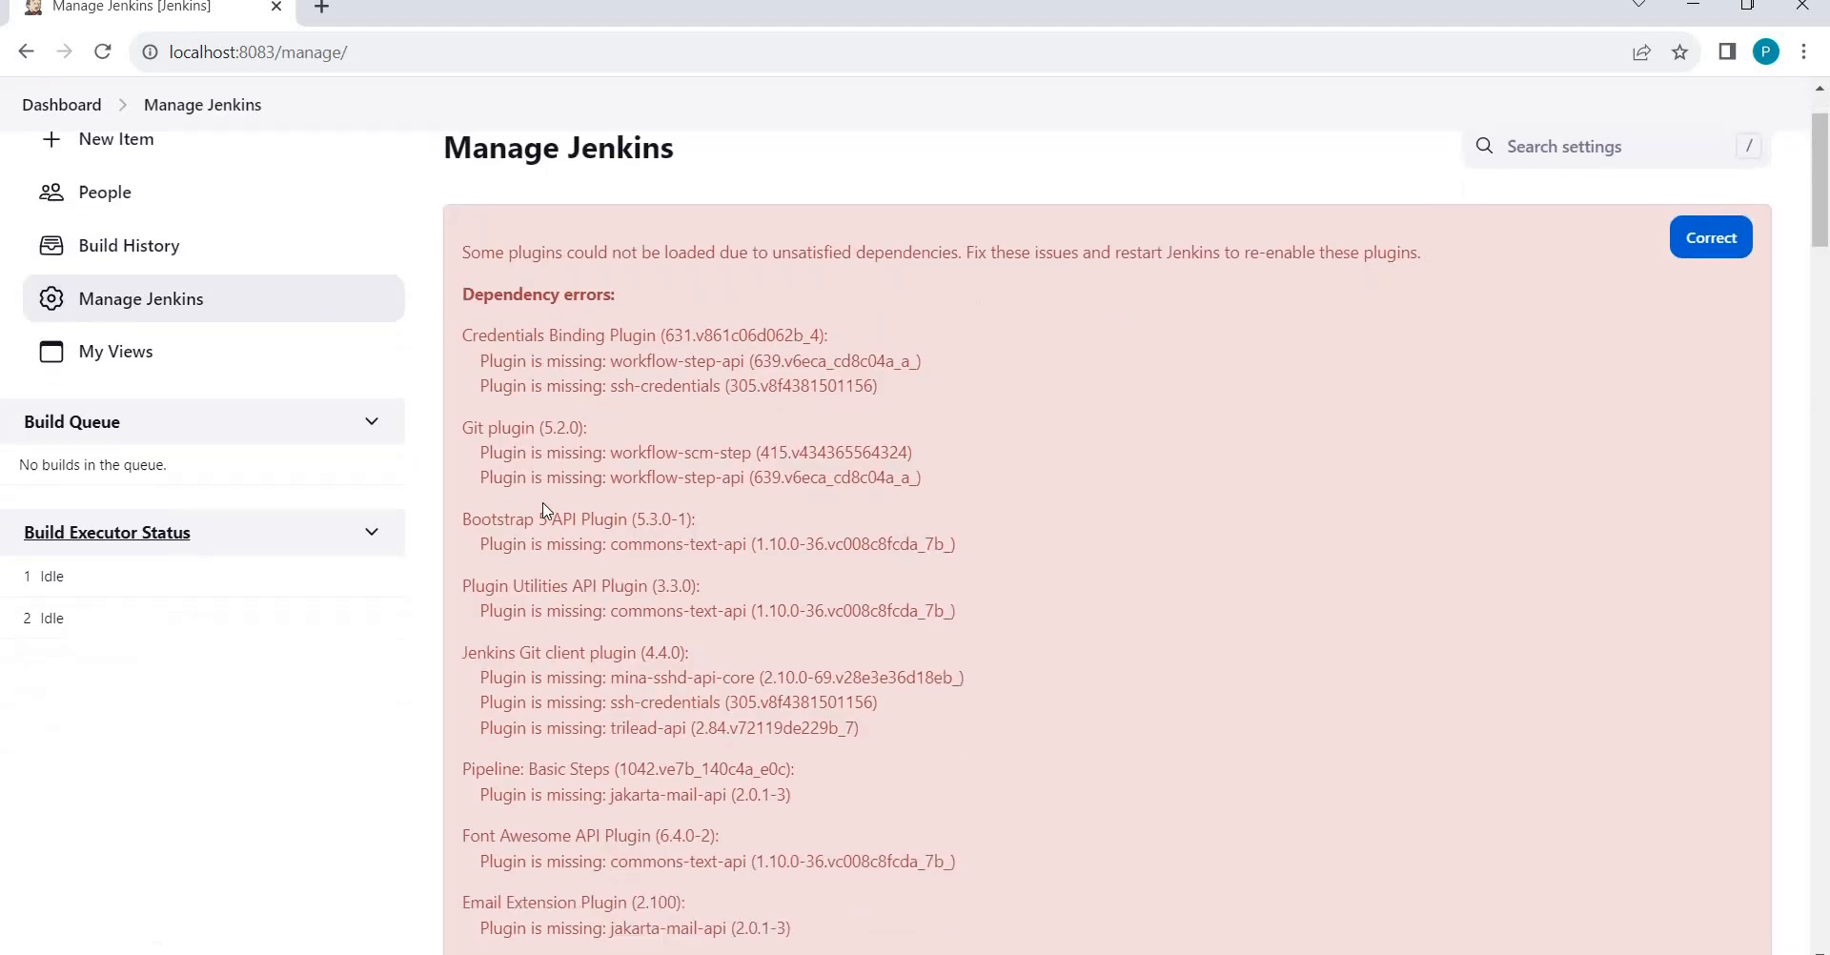
{"action": "scroll", "coordinate": [544, 503], "scroll_direction": "down", "scroll_amount": 20}
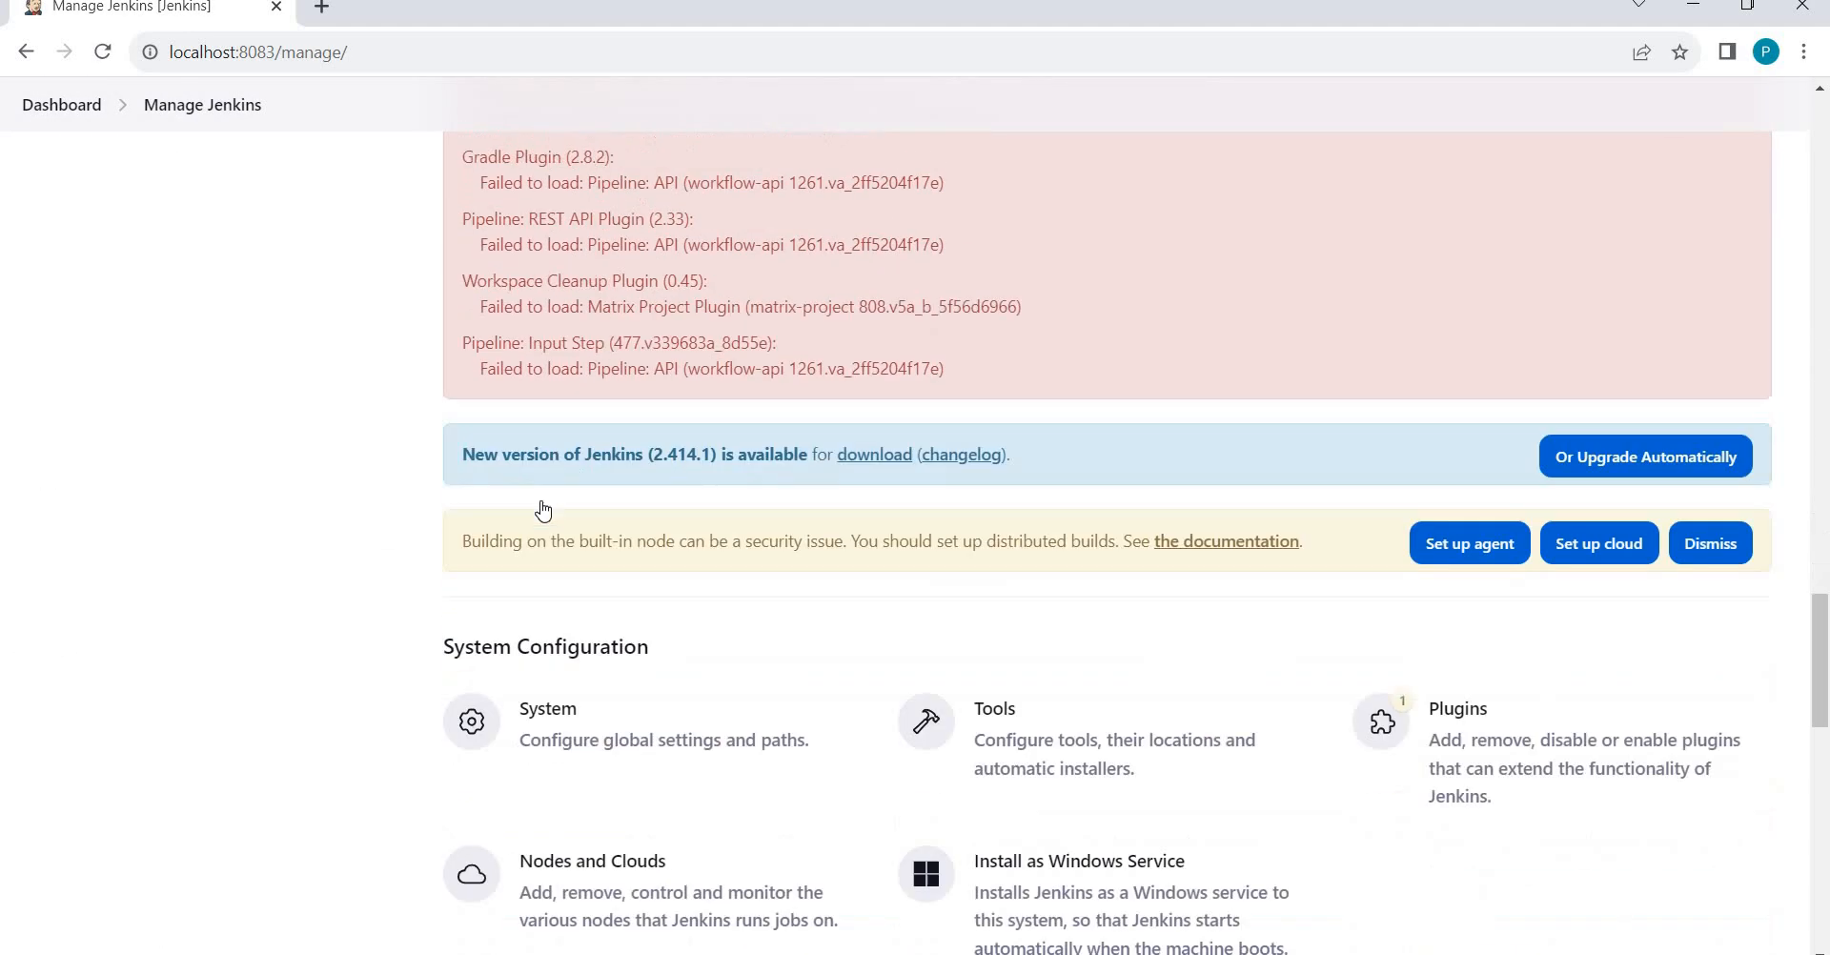
{"action": "scroll", "coordinate": [601, 658], "scroll_direction": "down", "scroll_amount": 2}
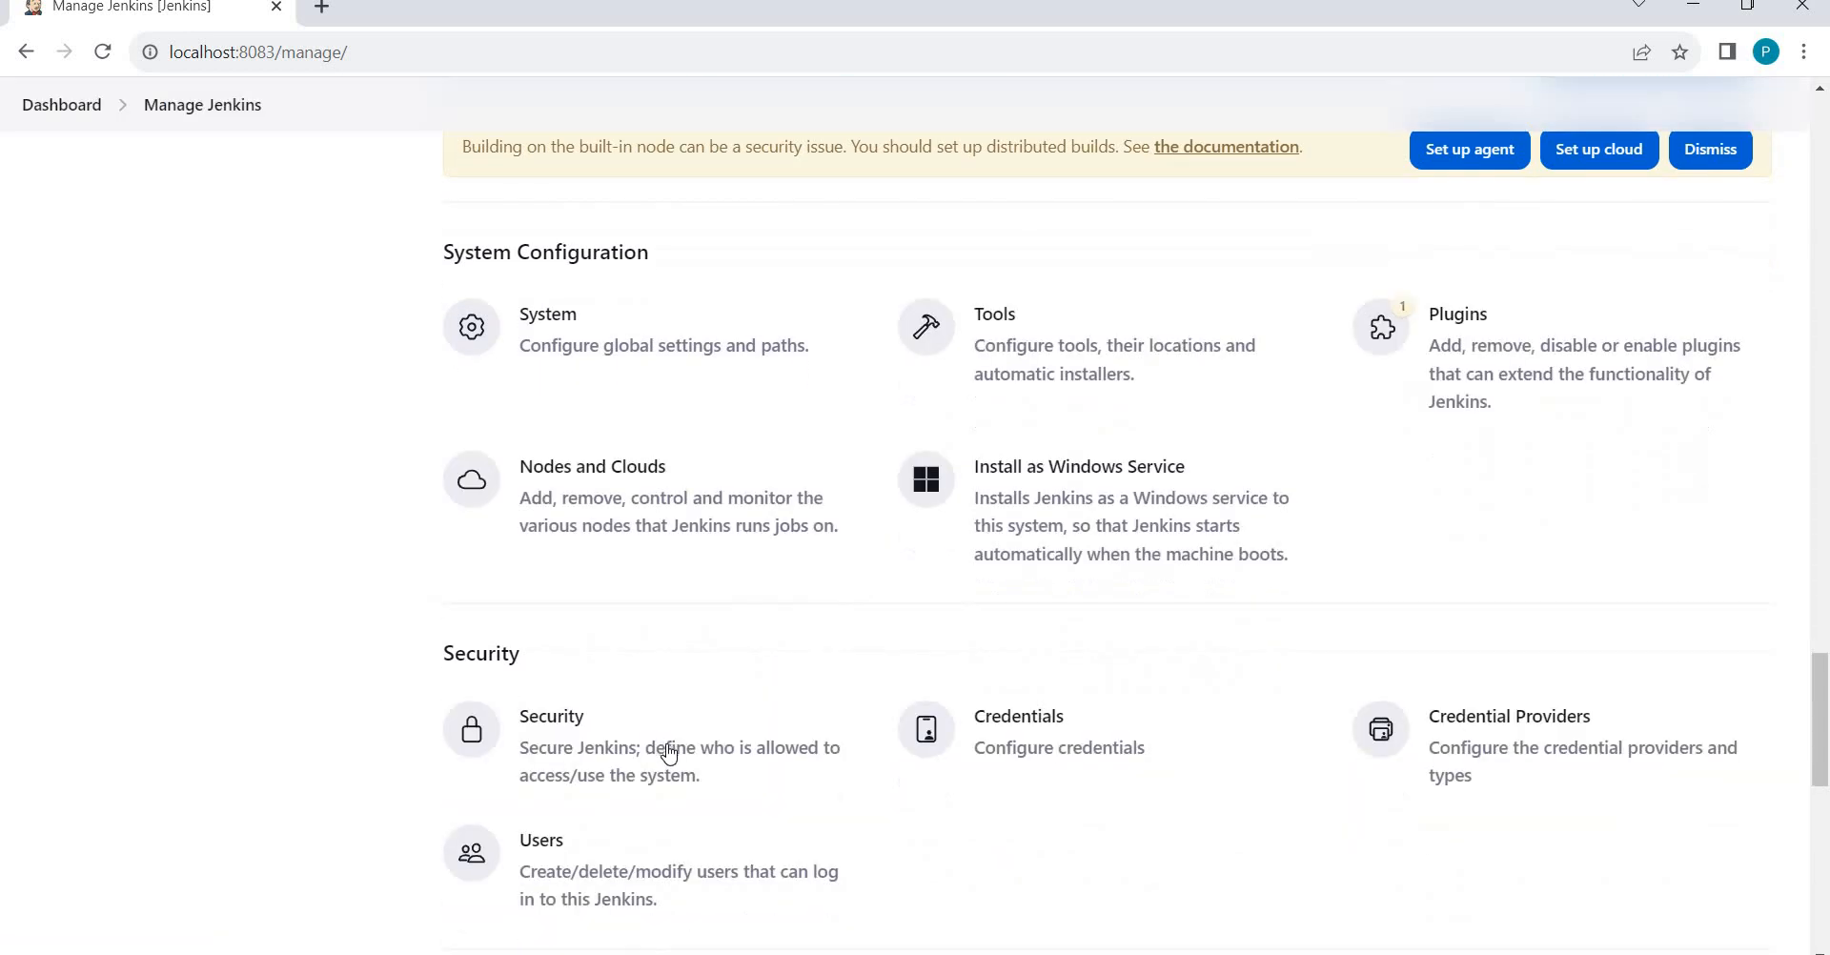
{"action": "left_click", "coordinate": [669, 753]}
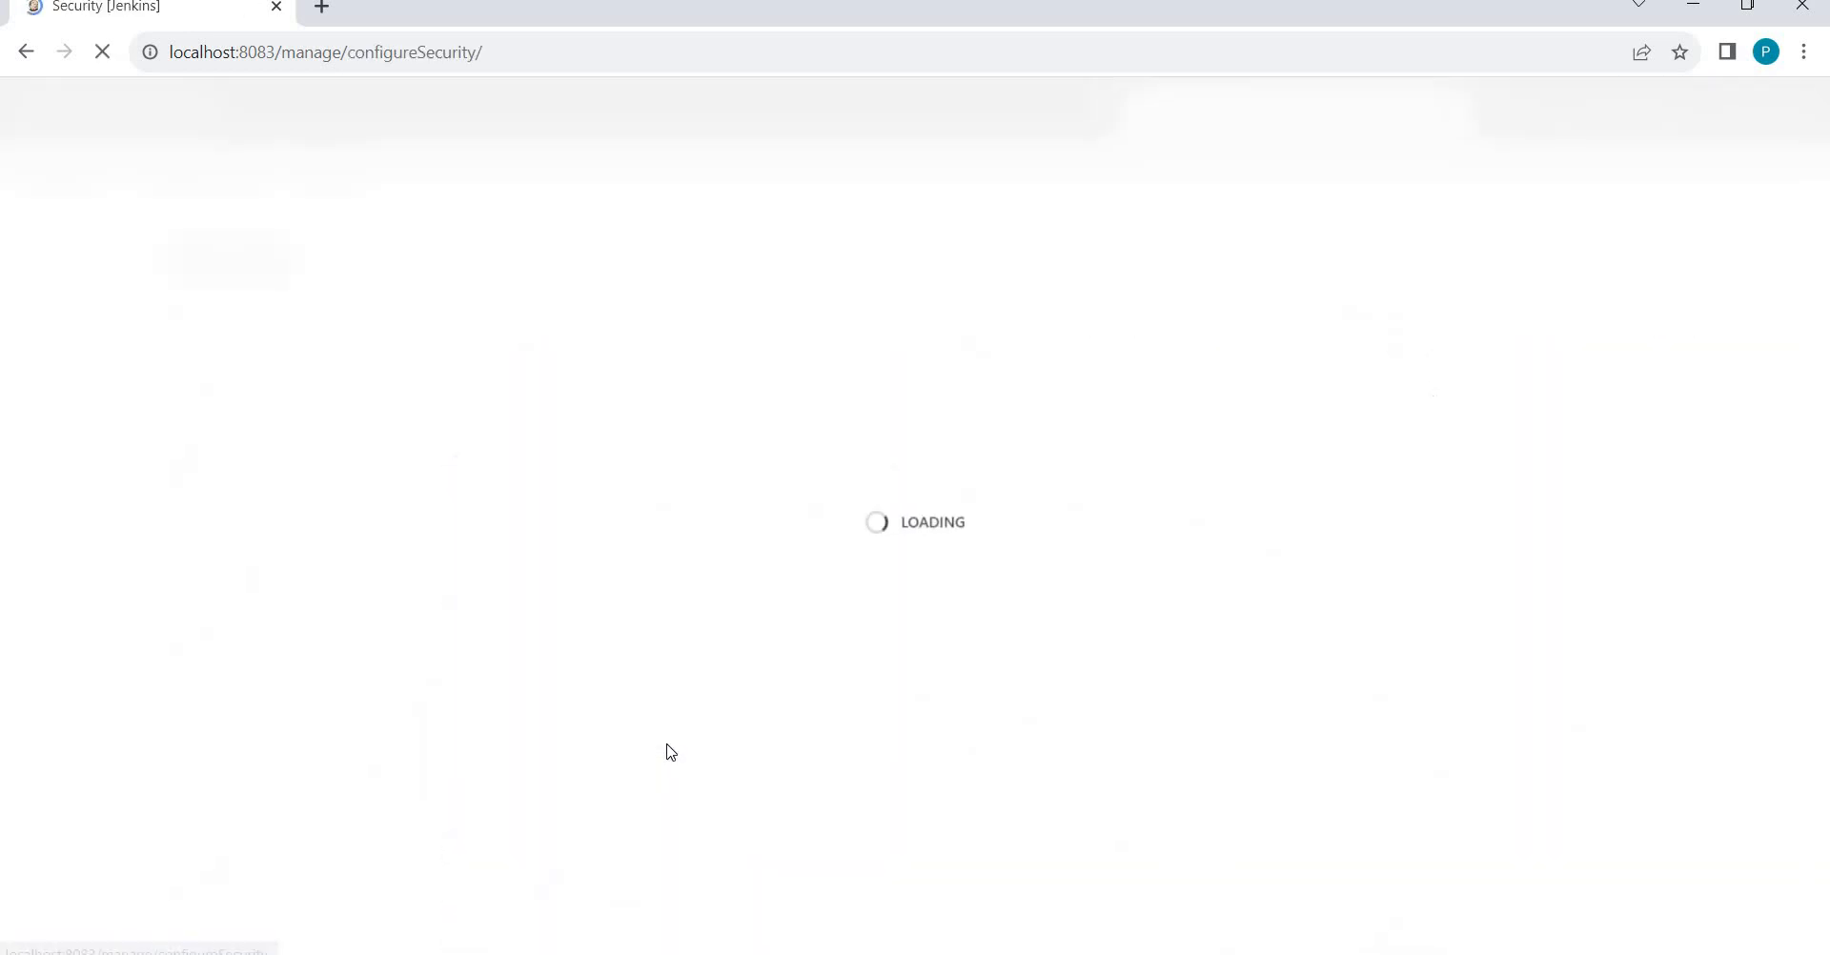
Review the Security settings, toggling the legacy API token option on and back off, unchanged.
{"action": "scroll", "coordinate": [670, 753], "scroll_direction": "down", "scroll_amount": 12}
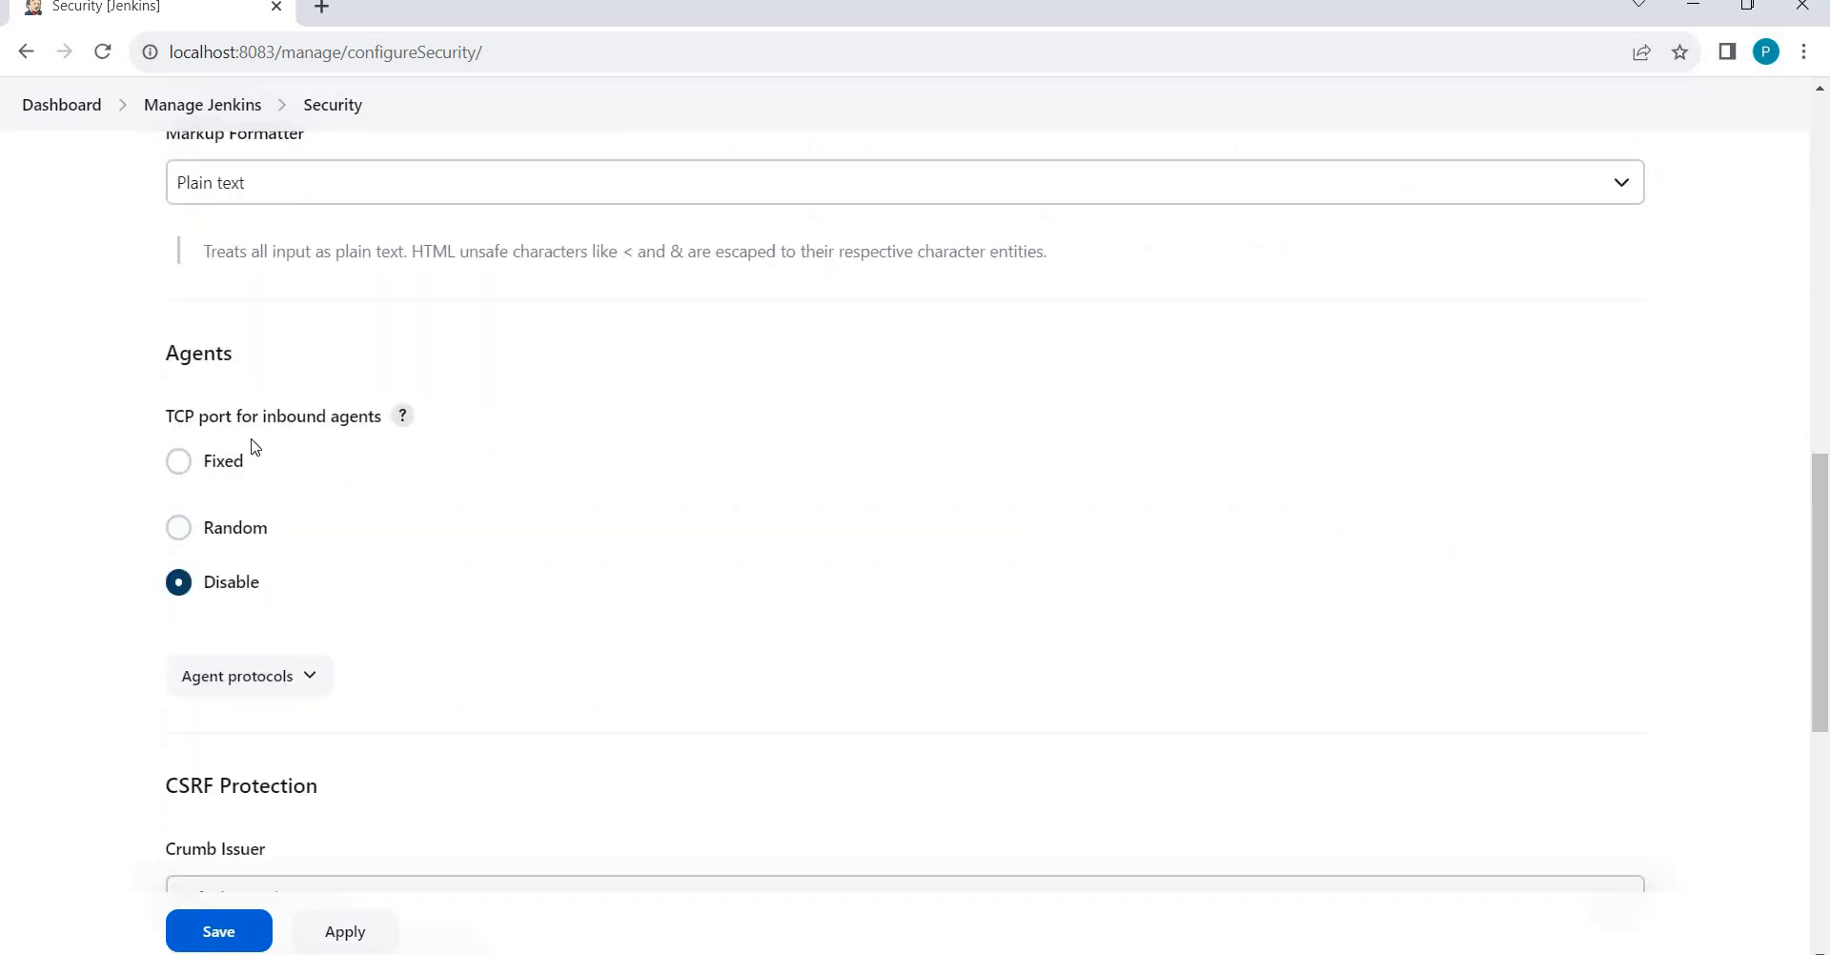
{"action": "scroll", "coordinate": [181, 557], "scroll_direction": "down", "scroll_amount": 5}
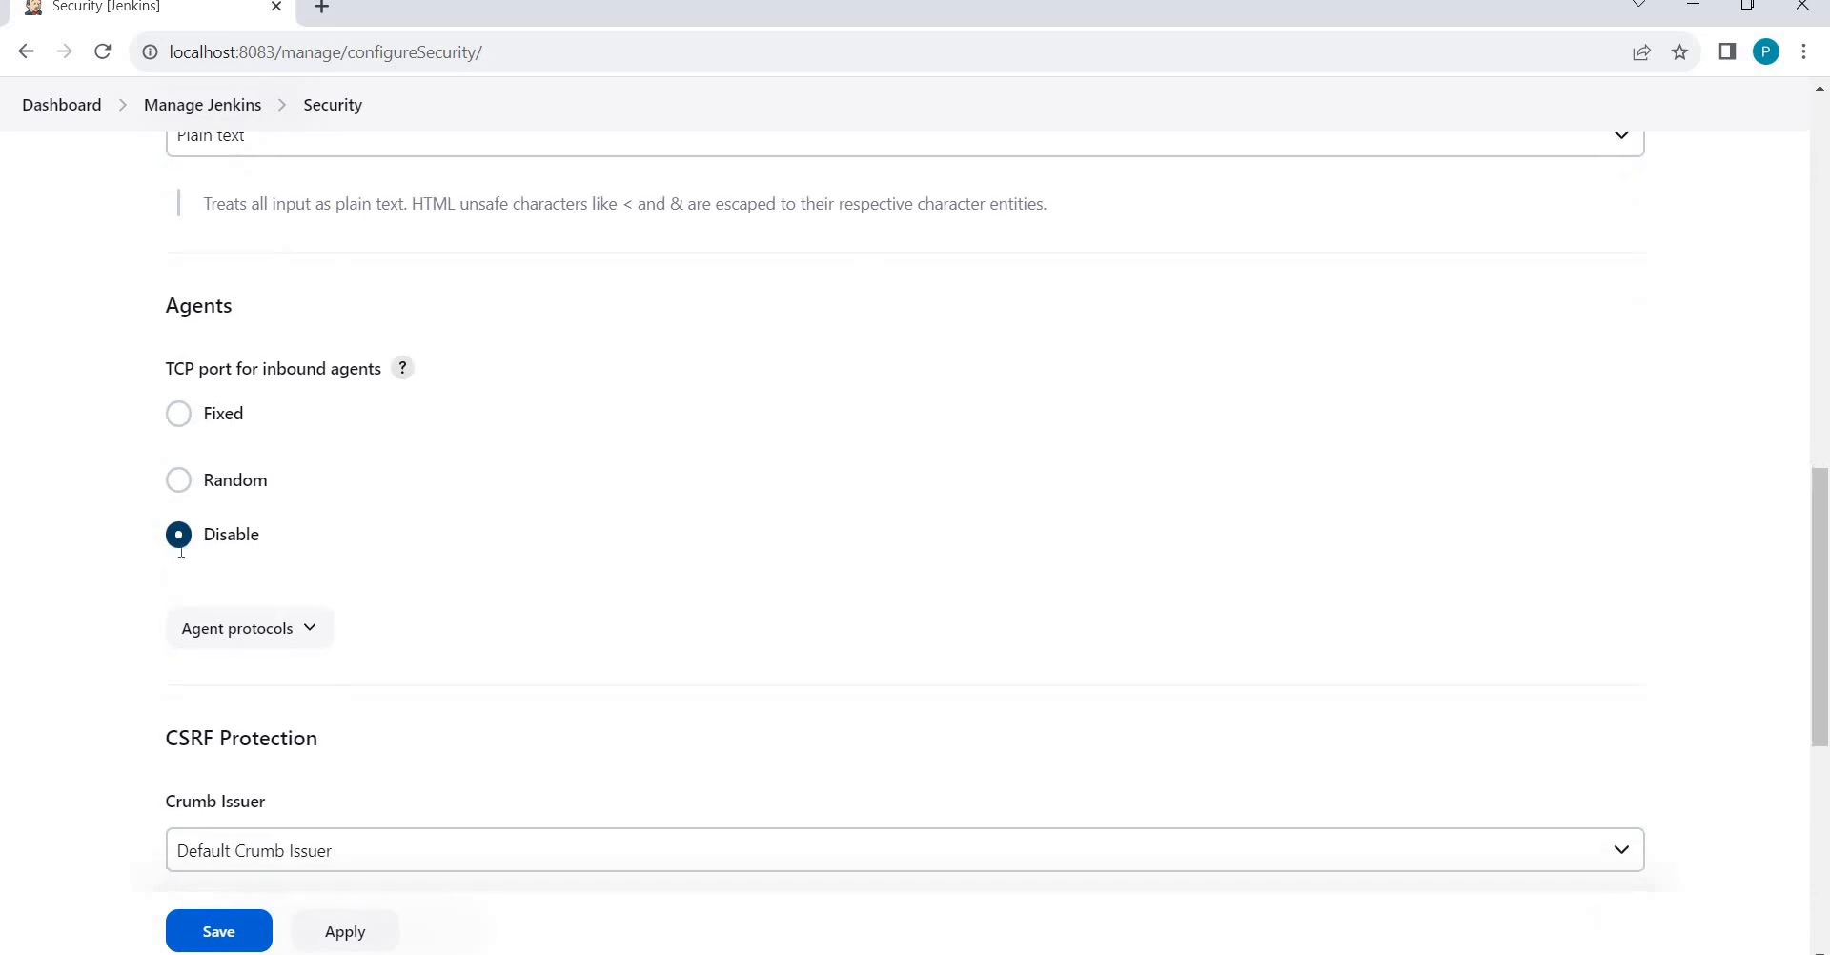
{"action": "scroll", "coordinate": [184, 558], "scroll_direction": "down", "scroll_amount": 2}
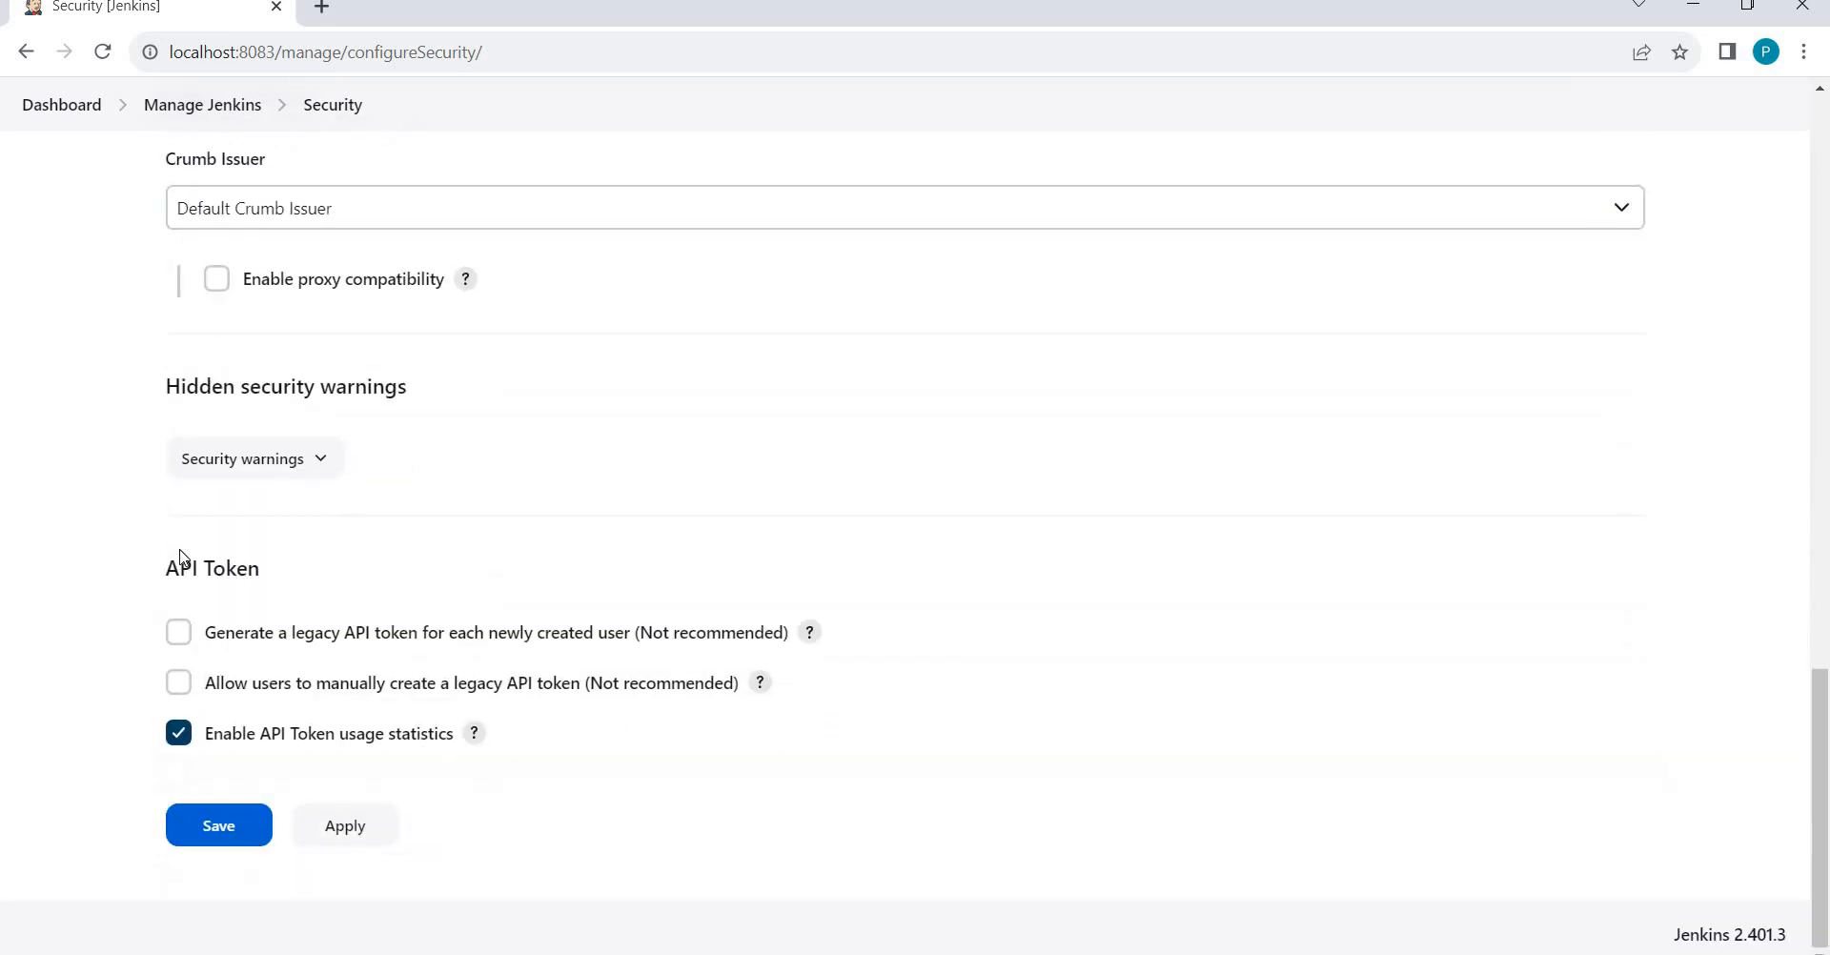
{"action": "left_click", "coordinate": [213, 684]}
{"action": "left_click", "coordinate": [212, 679]}
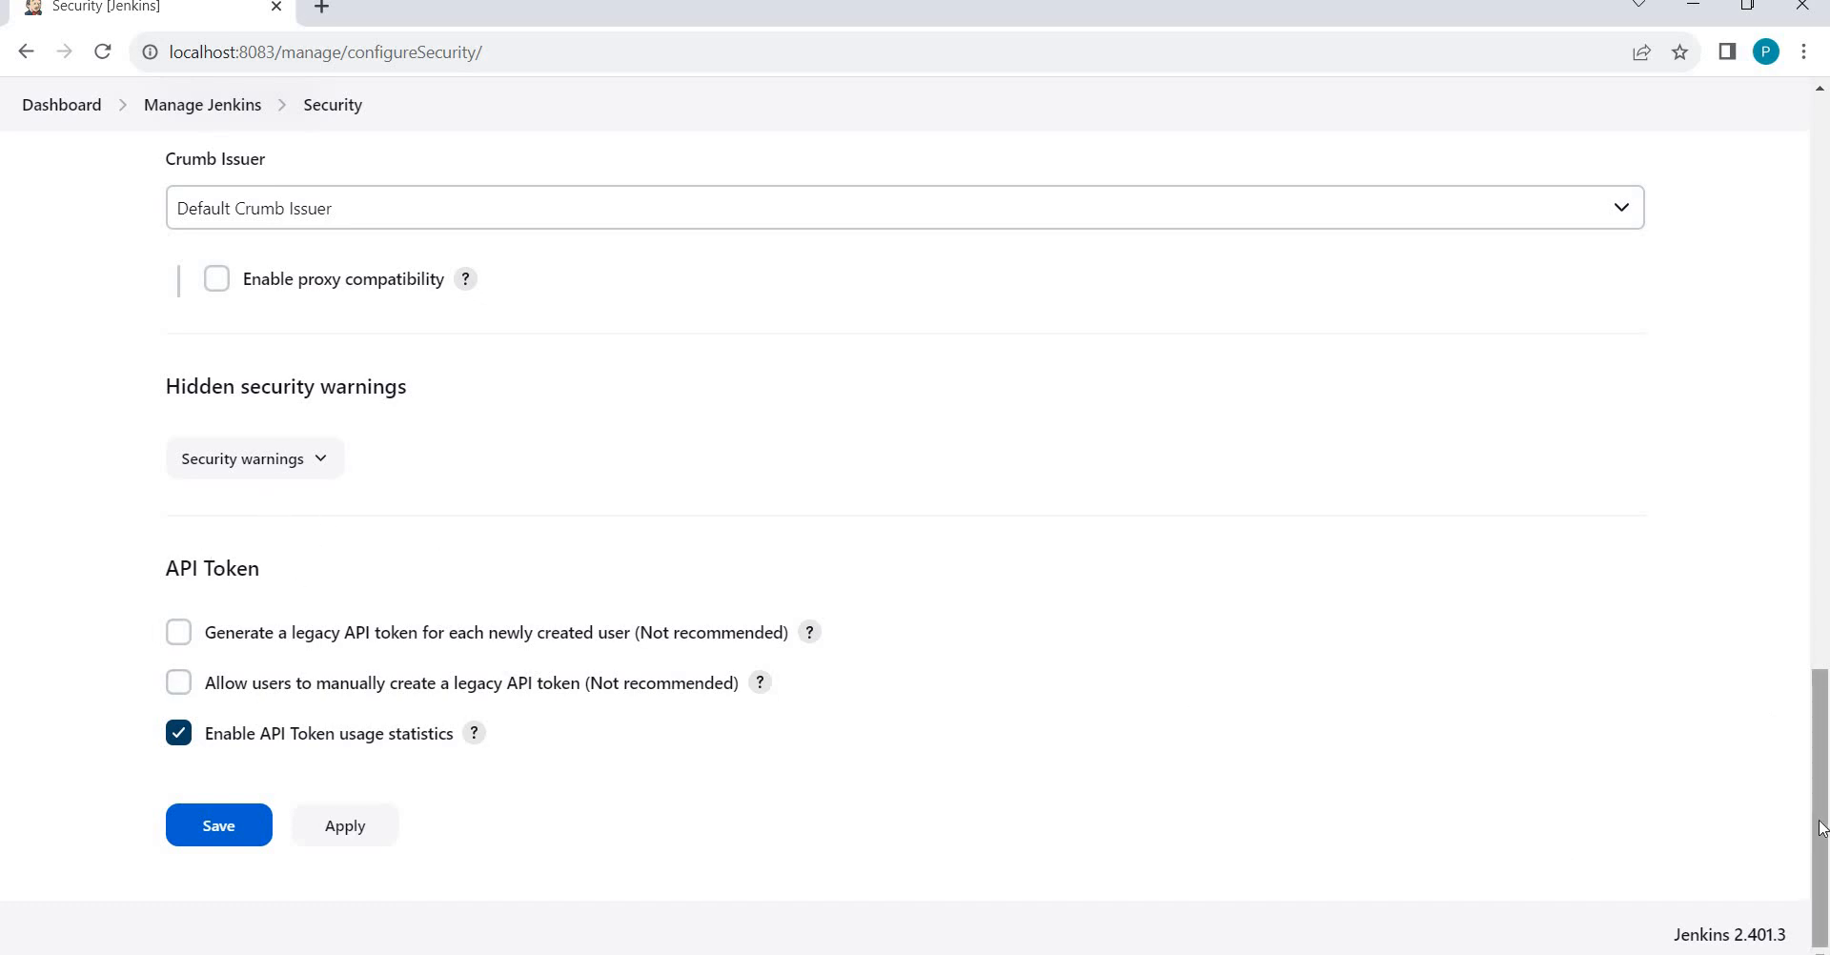
{"action": "left_click_drag", "start_coordinate": [1821, 688], "coordinate": [1752, 100]}
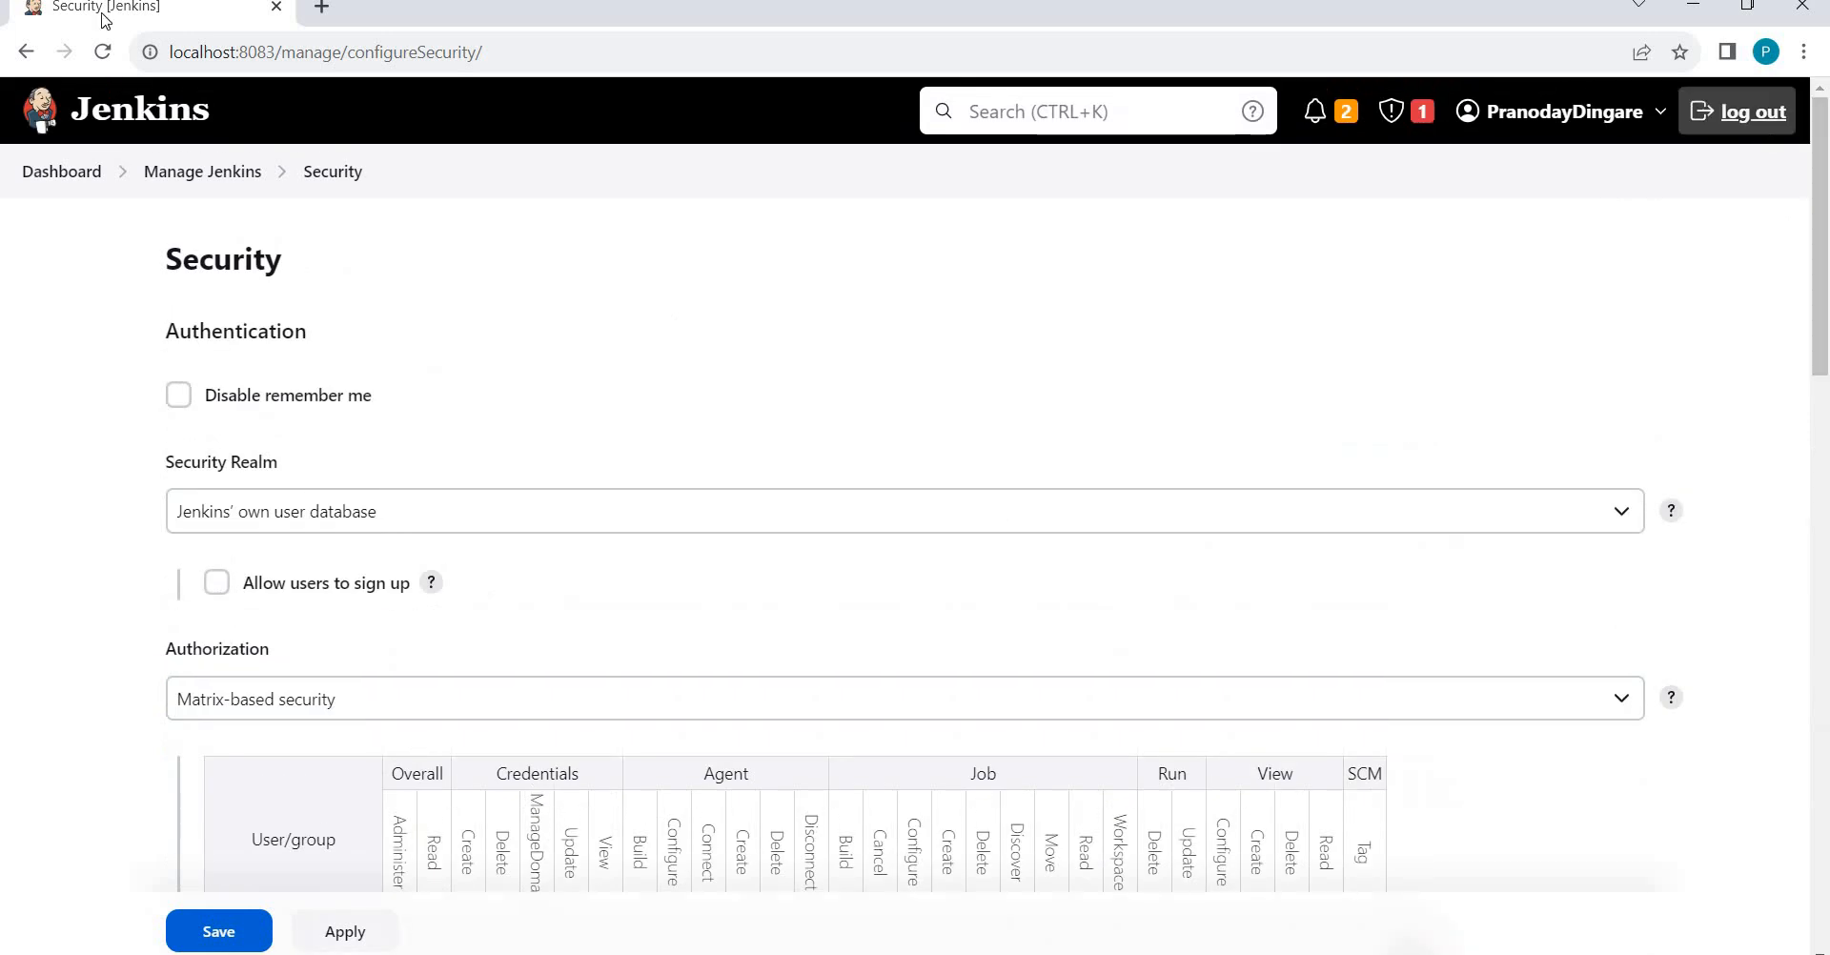
Return to Manage Jenkins and open Credentials, showing the System store's (global) domain.
{"action": "left_click", "coordinate": [179, 173]}
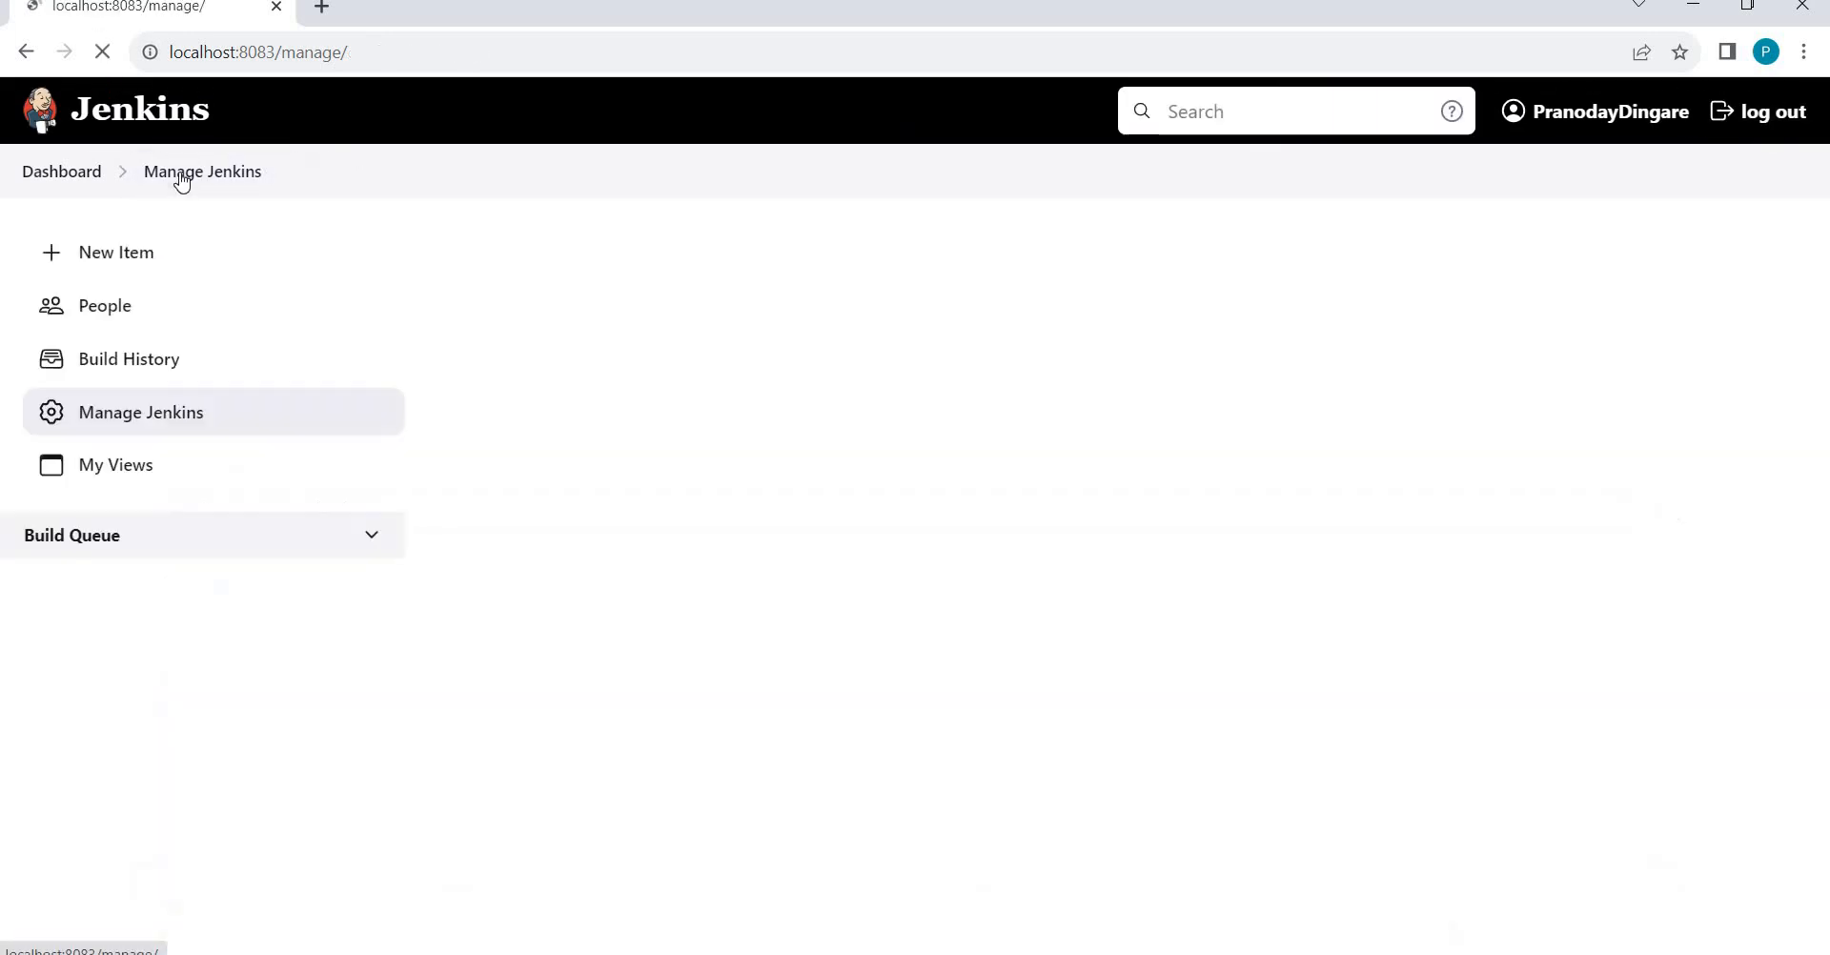
{"action": "scroll", "coordinate": [726, 444], "scroll_direction": "down", "scroll_amount": 15}
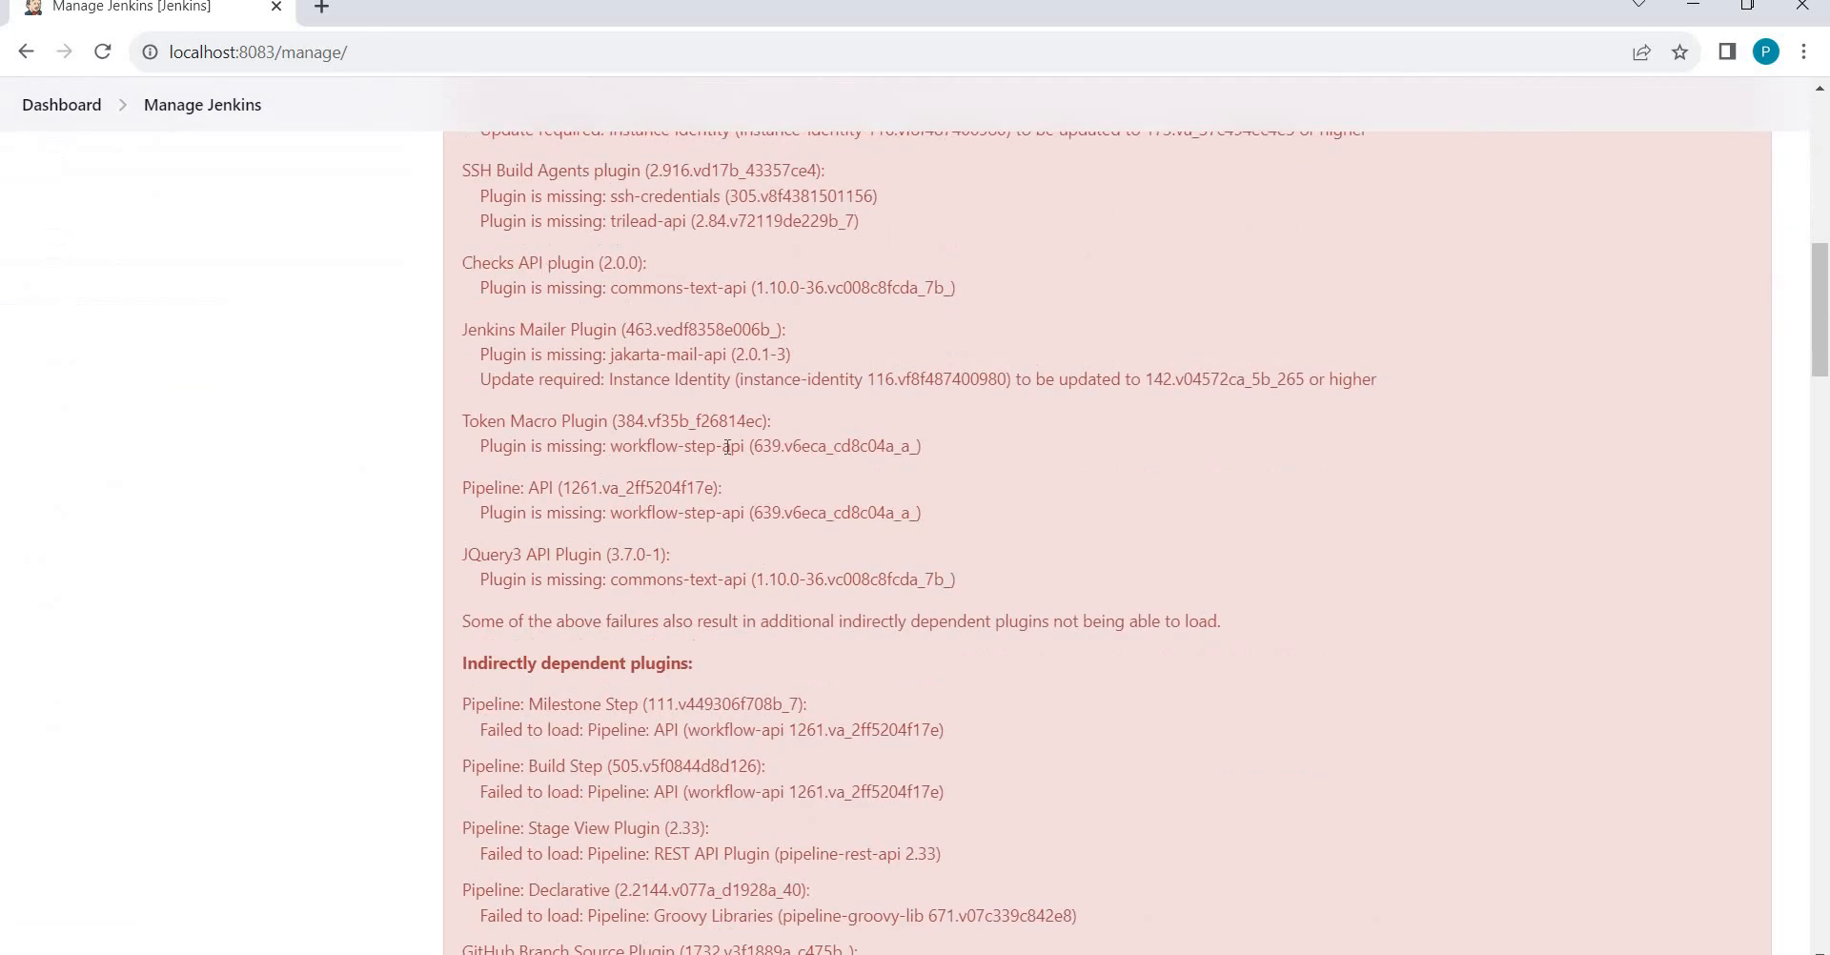
{"action": "scroll", "coordinate": [725, 453], "scroll_direction": "down", "scroll_amount": 15}
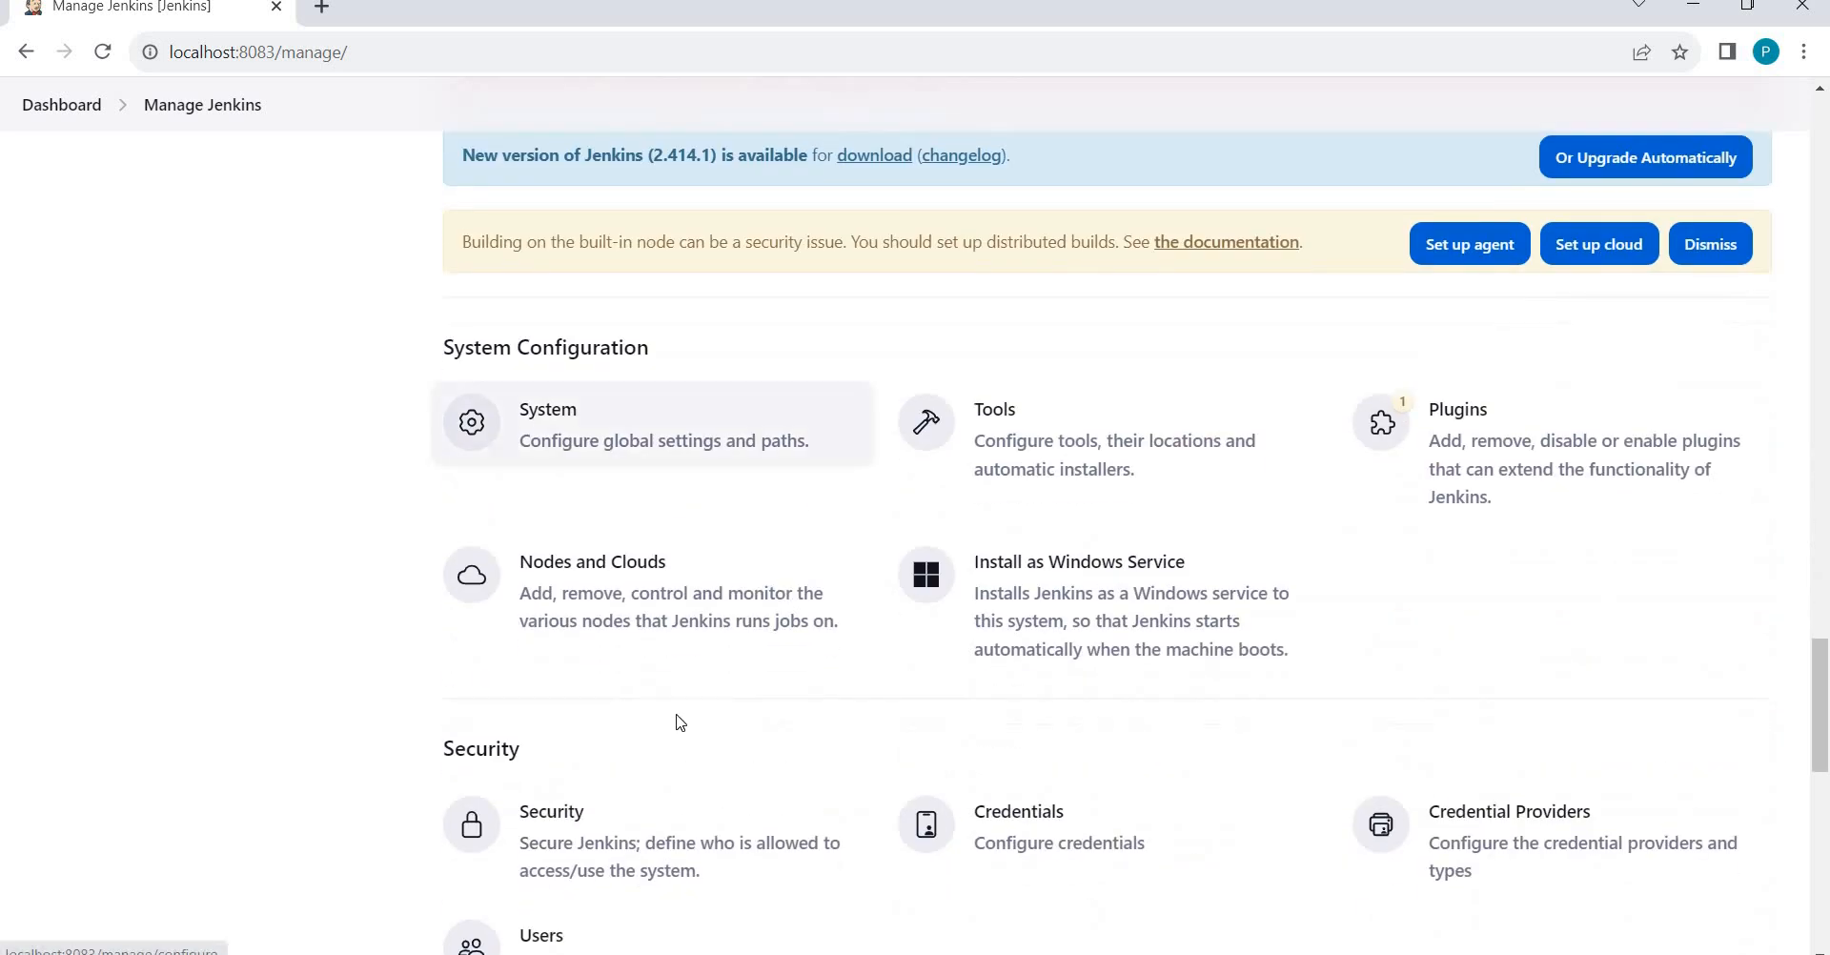
{"action": "scroll", "coordinate": [786, 756], "scroll_direction": "down", "scroll_amount": 1}
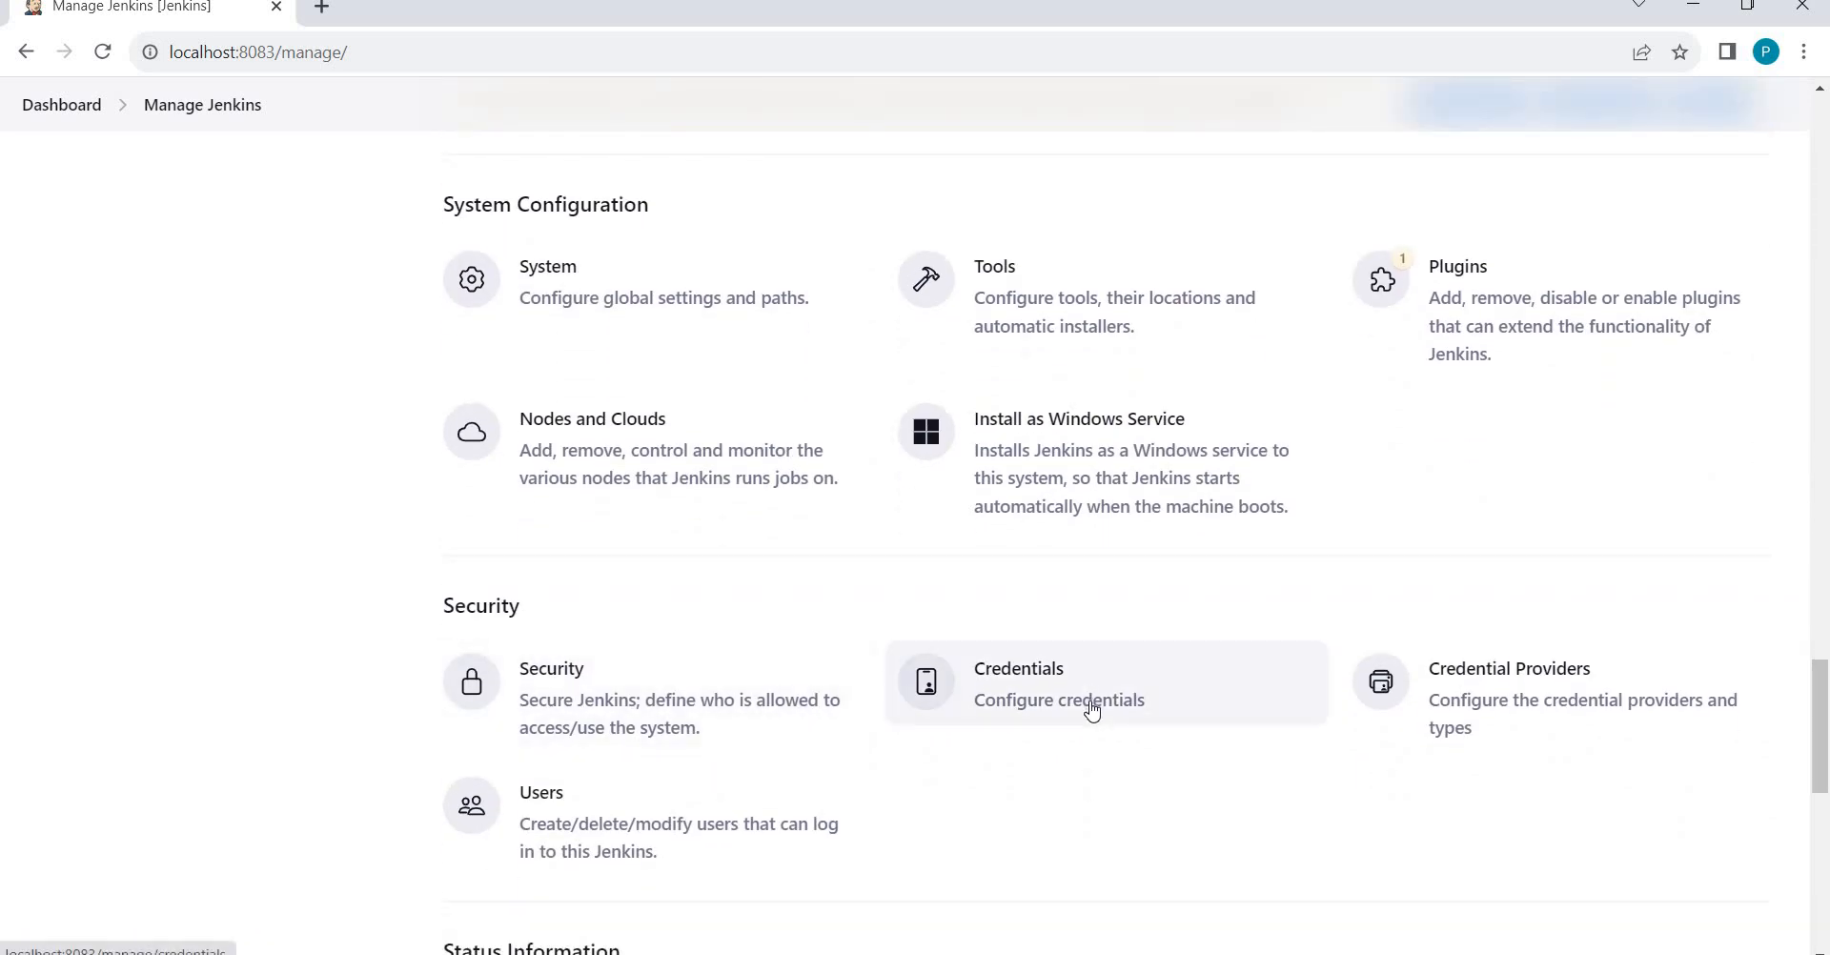
{"action": "left_click", "coordinate": [1091, 717]}
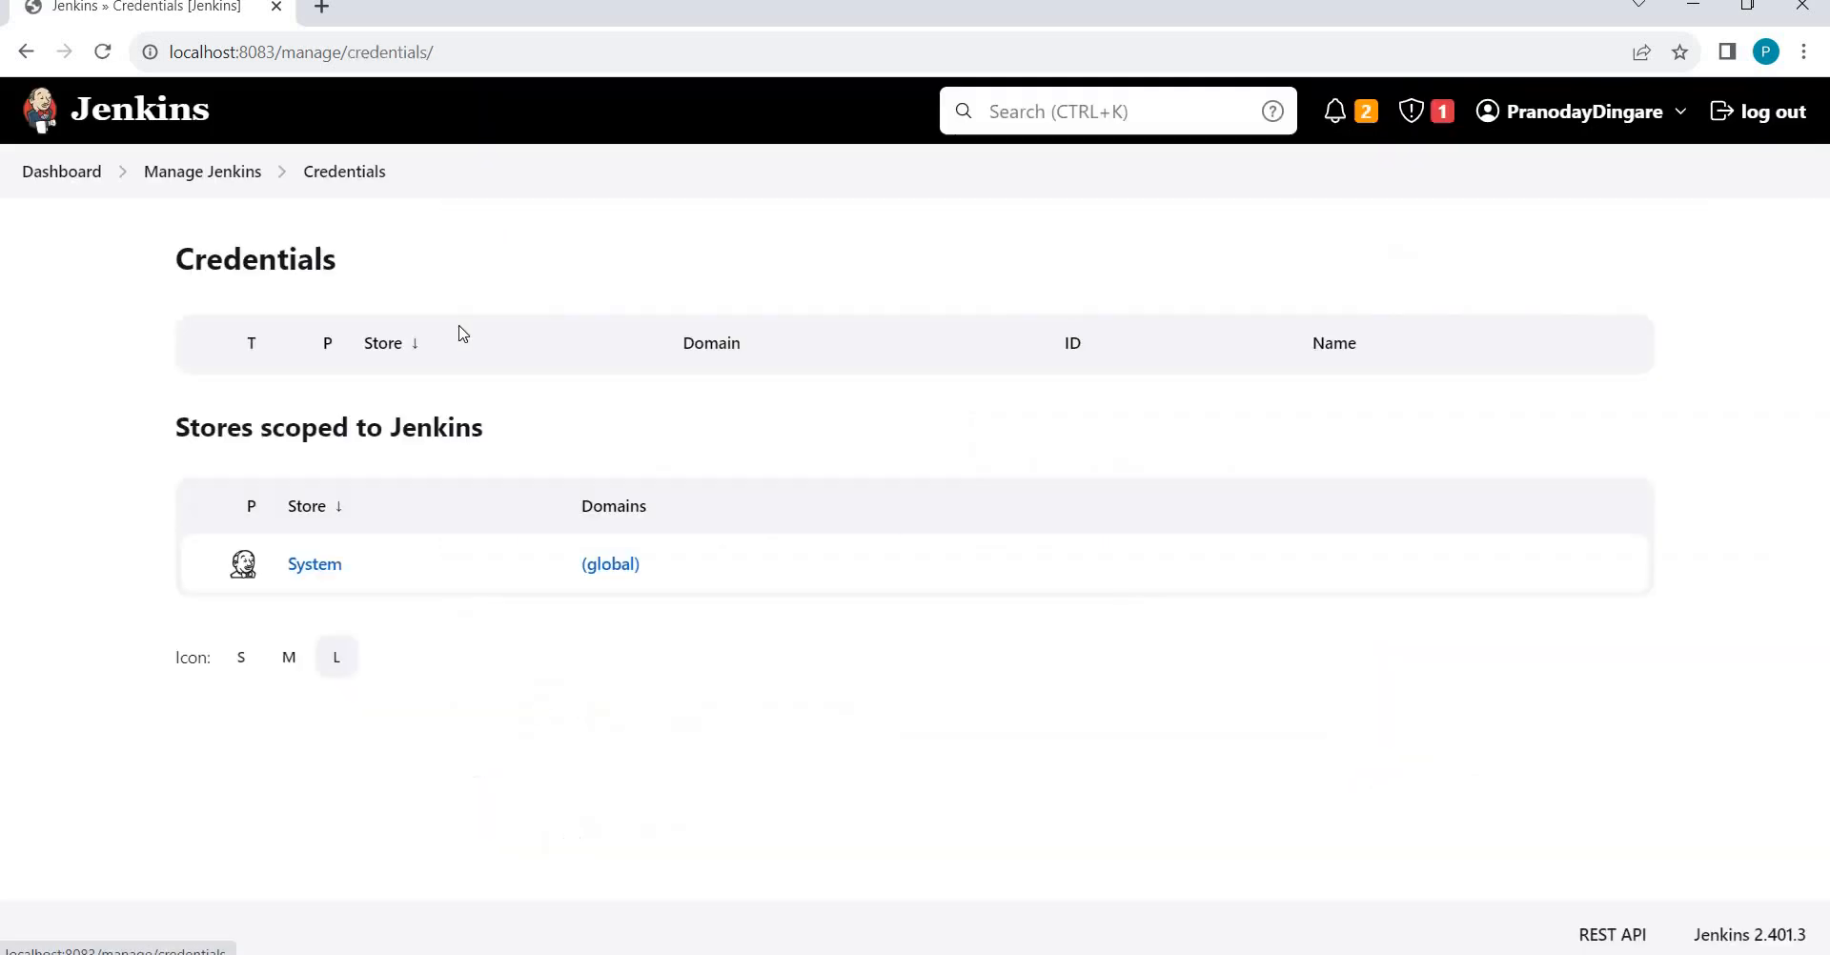
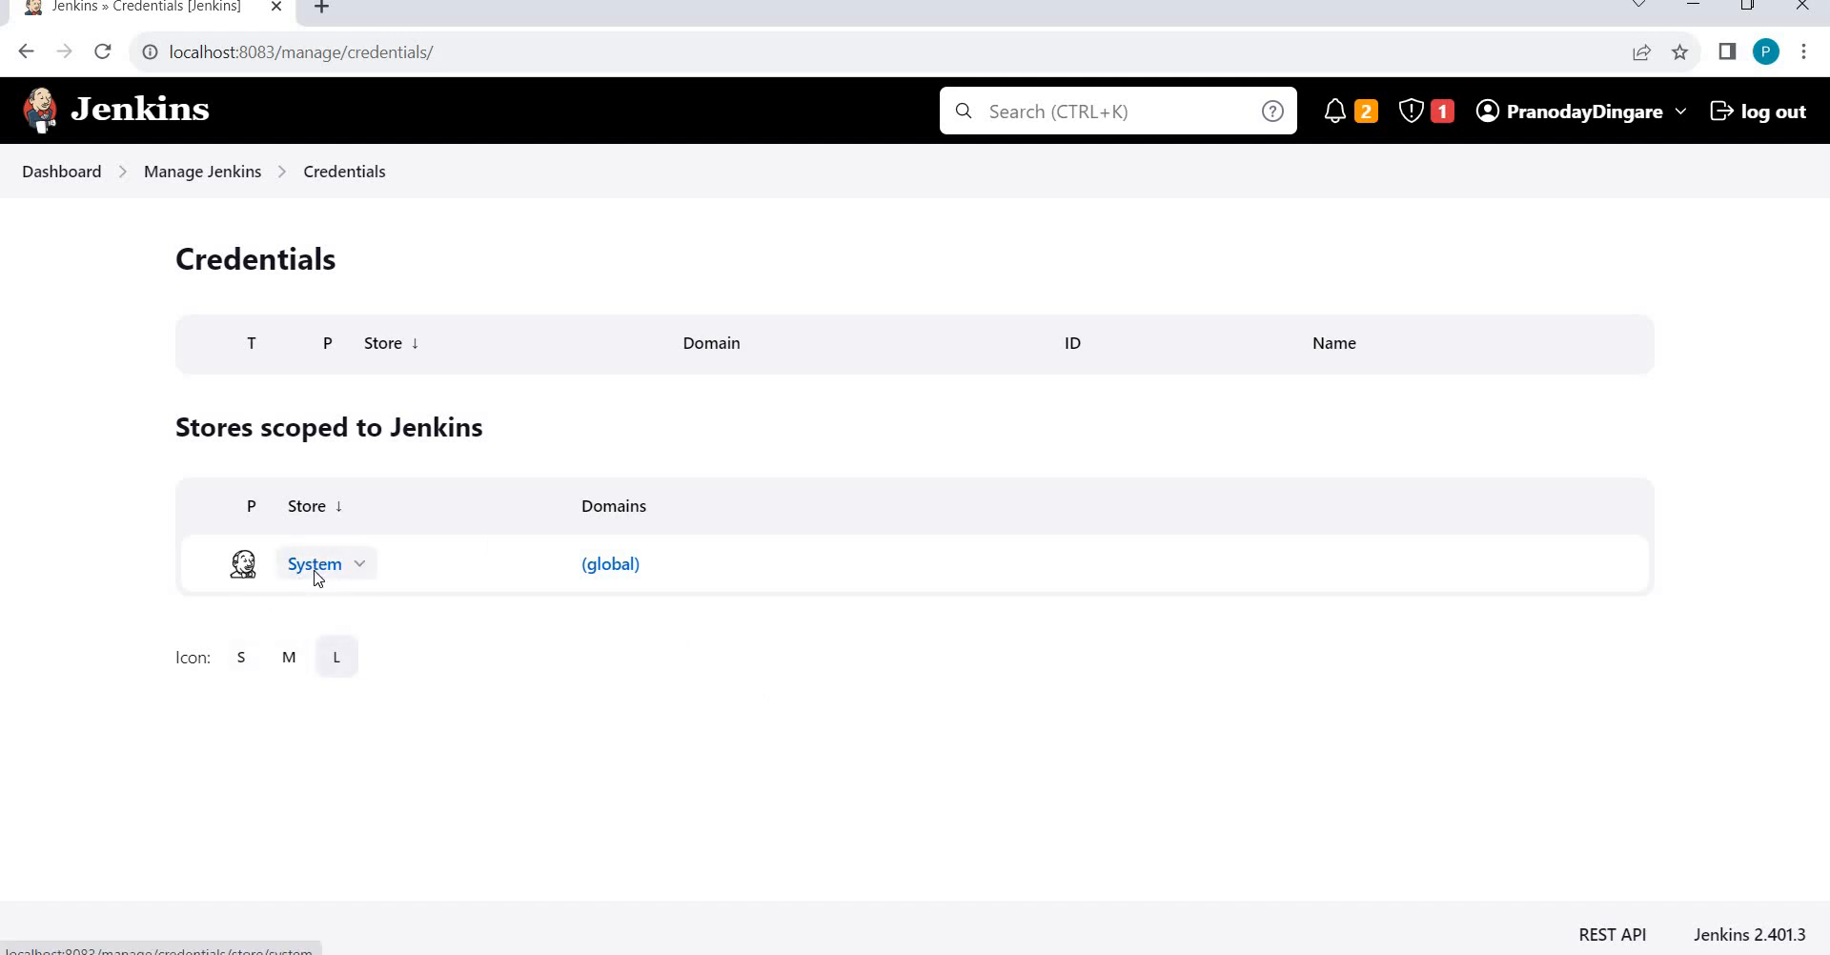
Open the System store's Global credentials (unrestricted) domain, which has no credentials listed.
{"action": "left_click", "coordinate": [315, 570]}
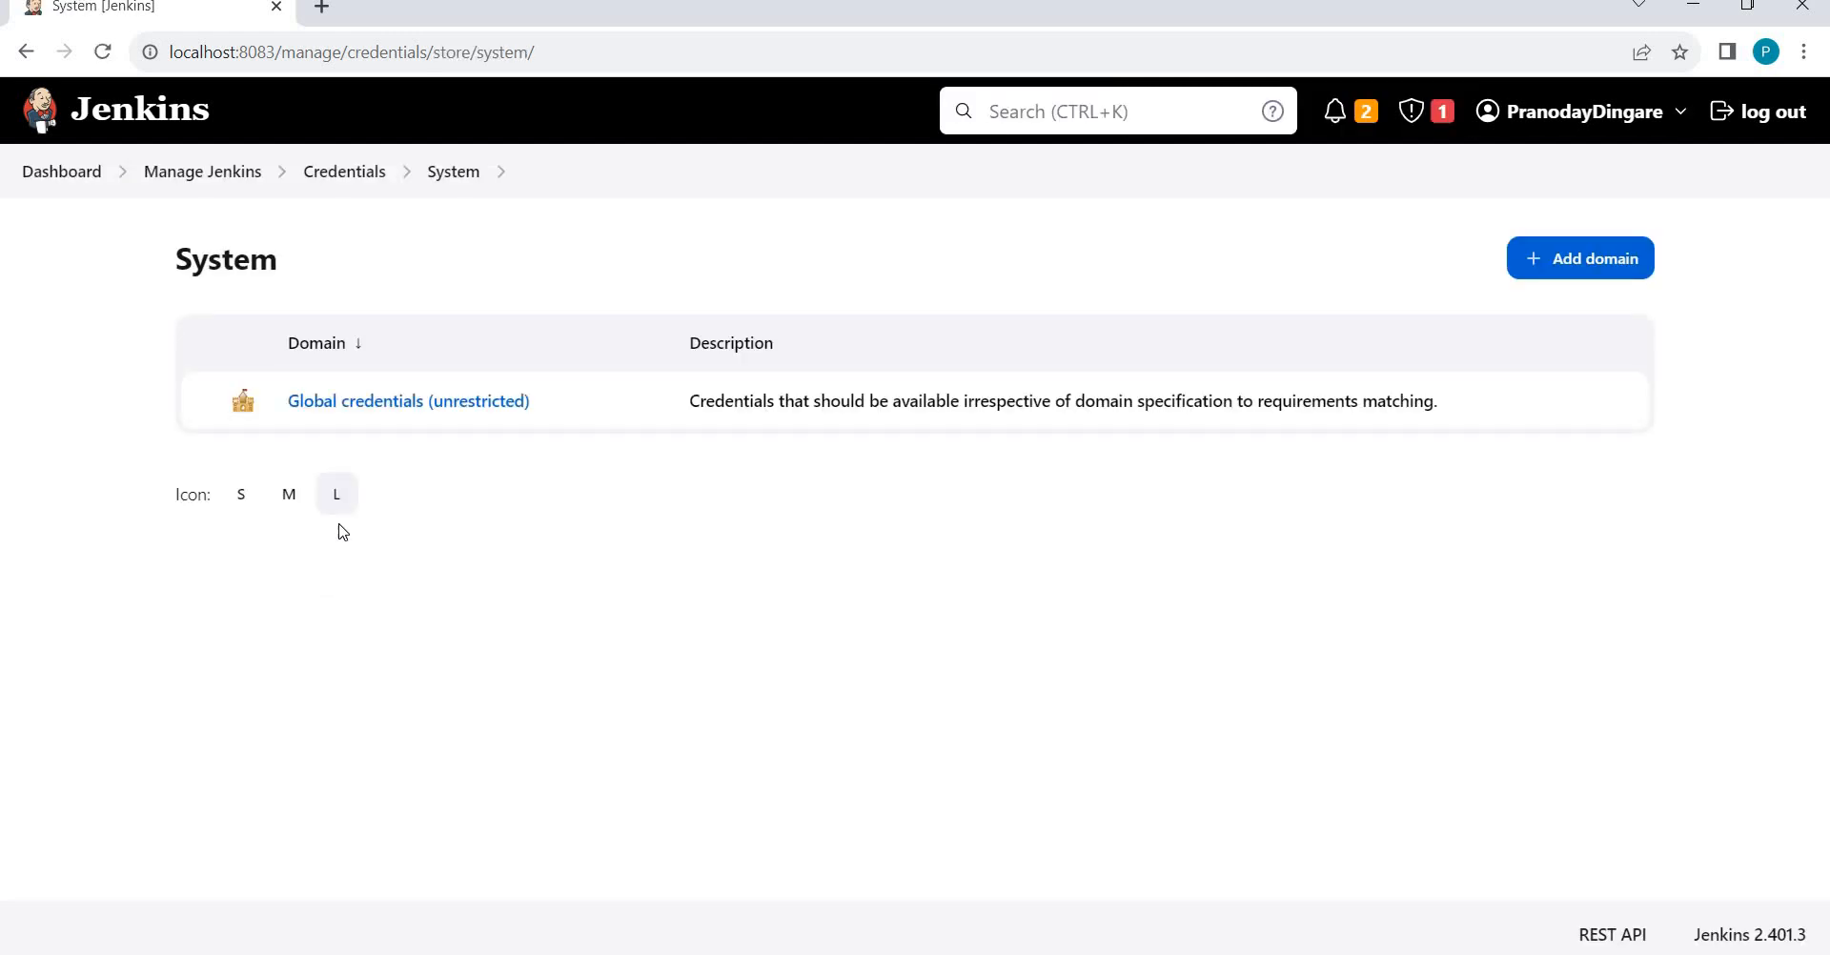
{"action": "left_click", "coordinate": [401, 403]}
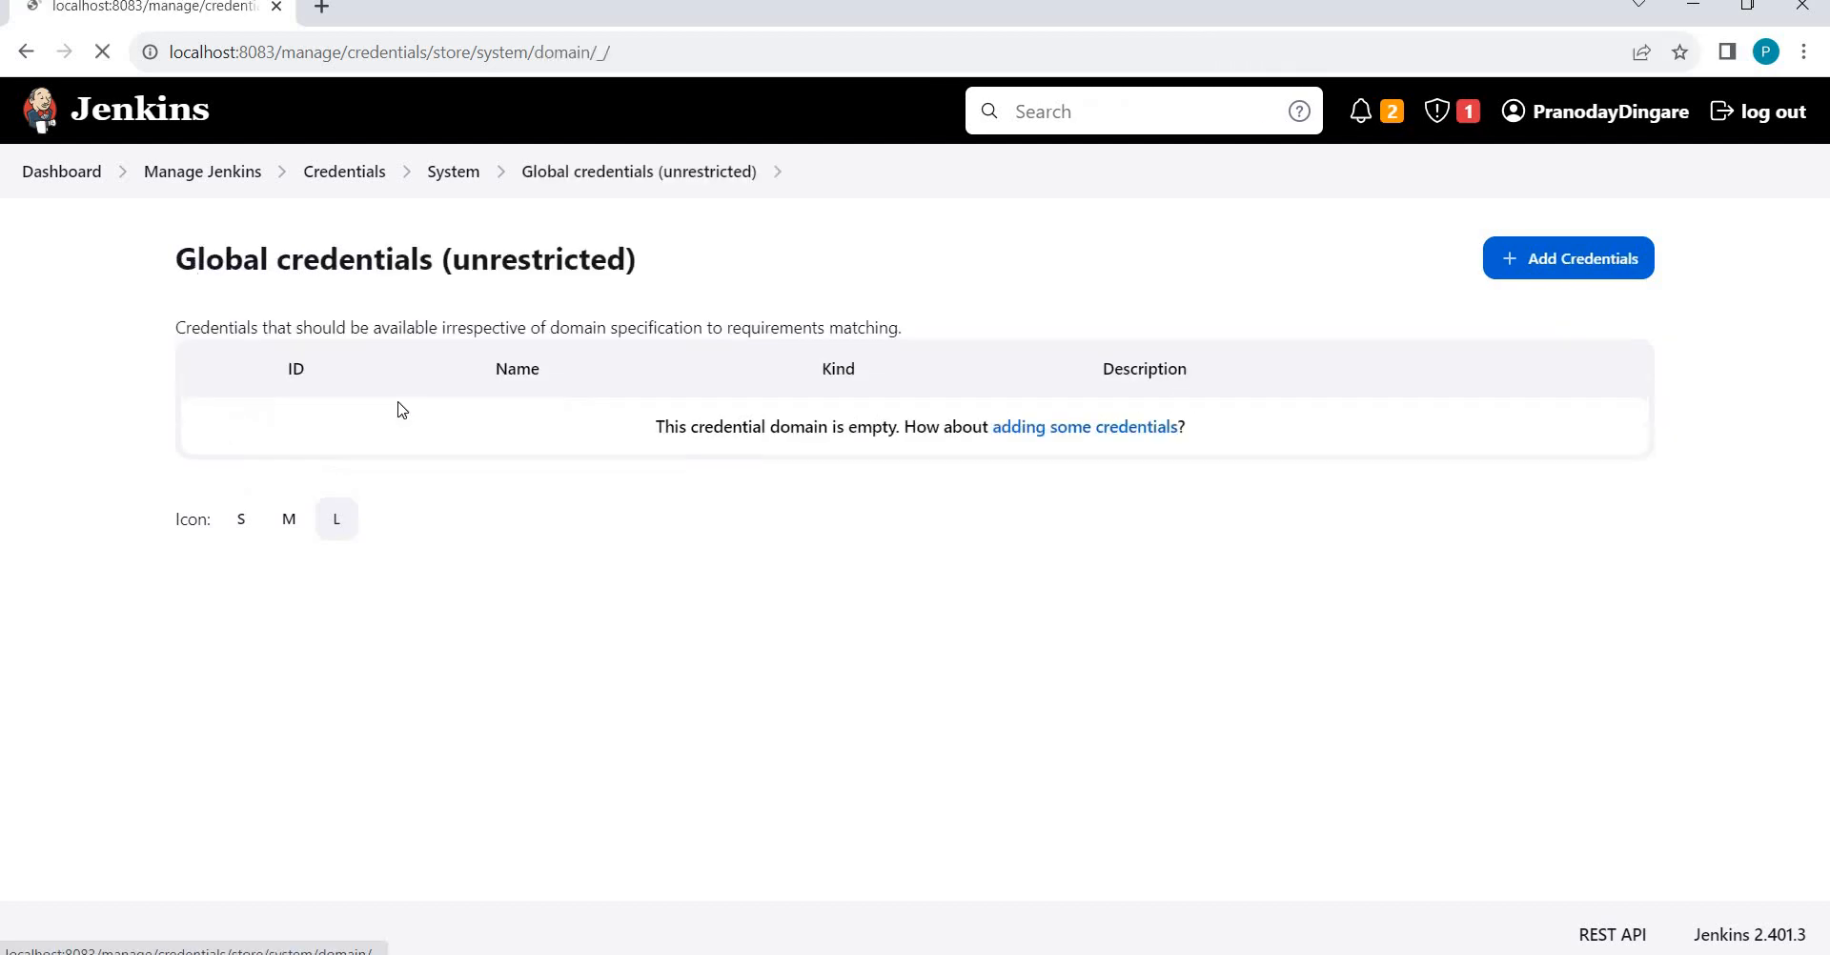
Start a new Username with password credential, keeping its scope as Global.
{"action": "left_click", "coordinate": [1559, 275]}
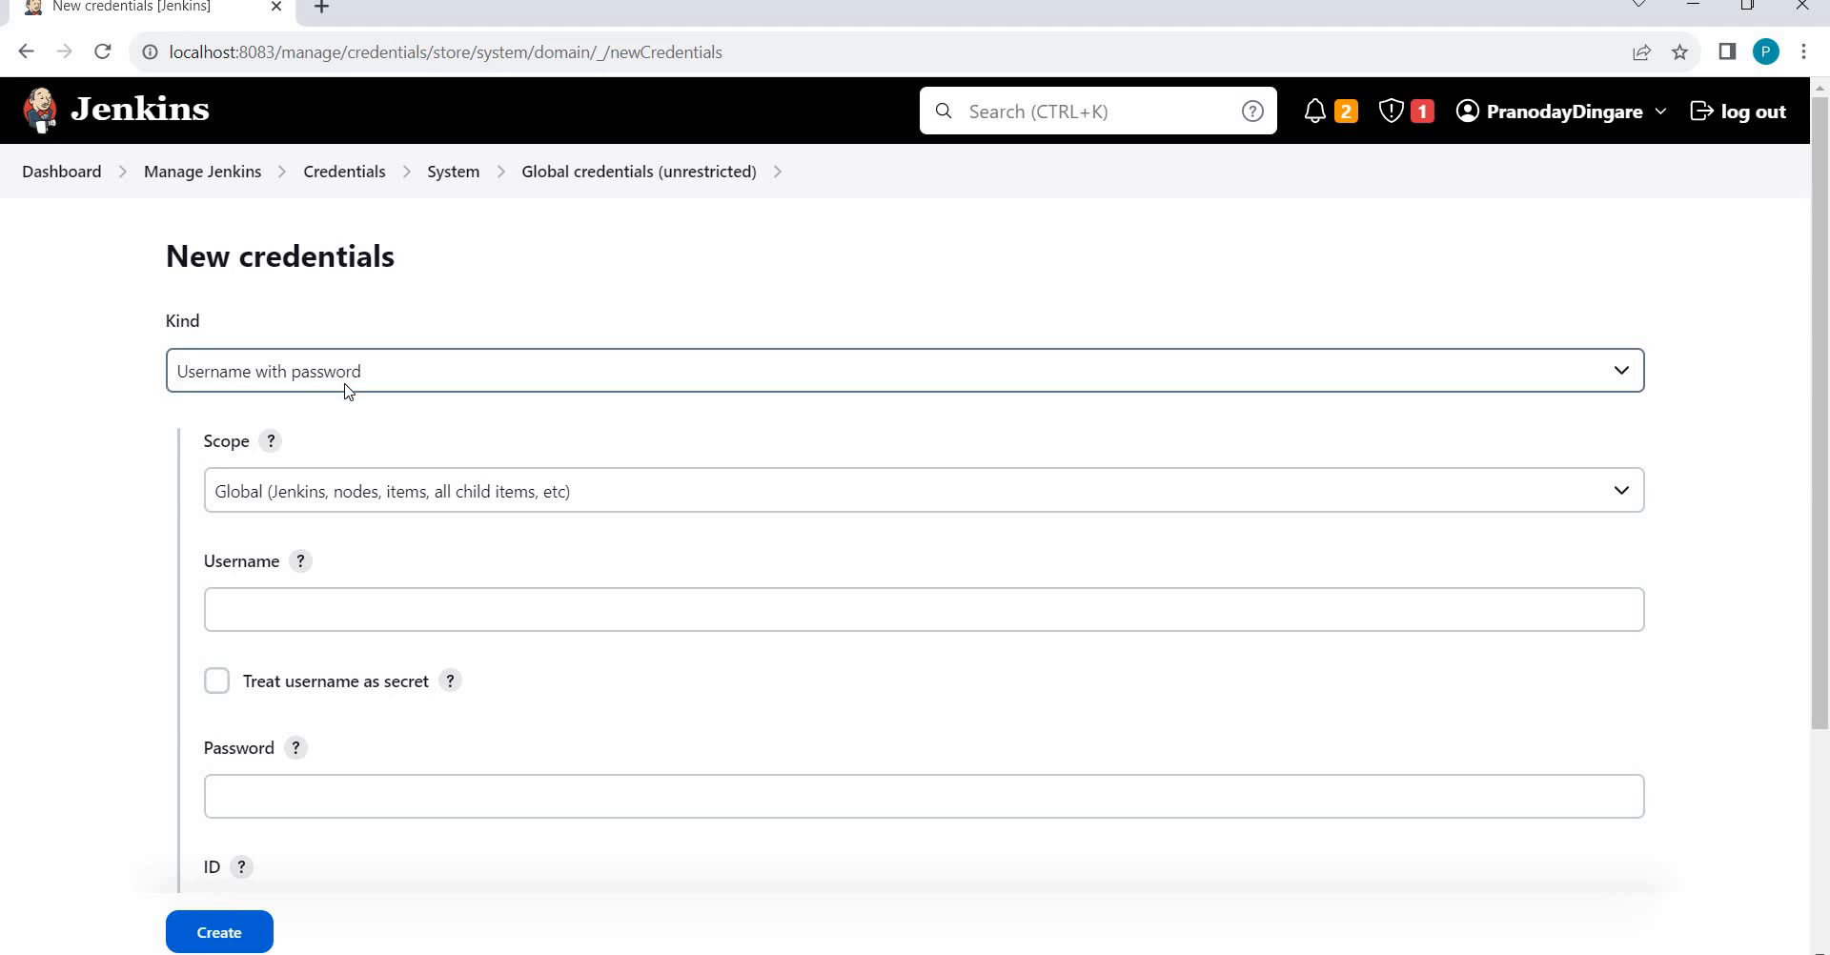
{"action": "left_click", "coordinate": [353, 503]}
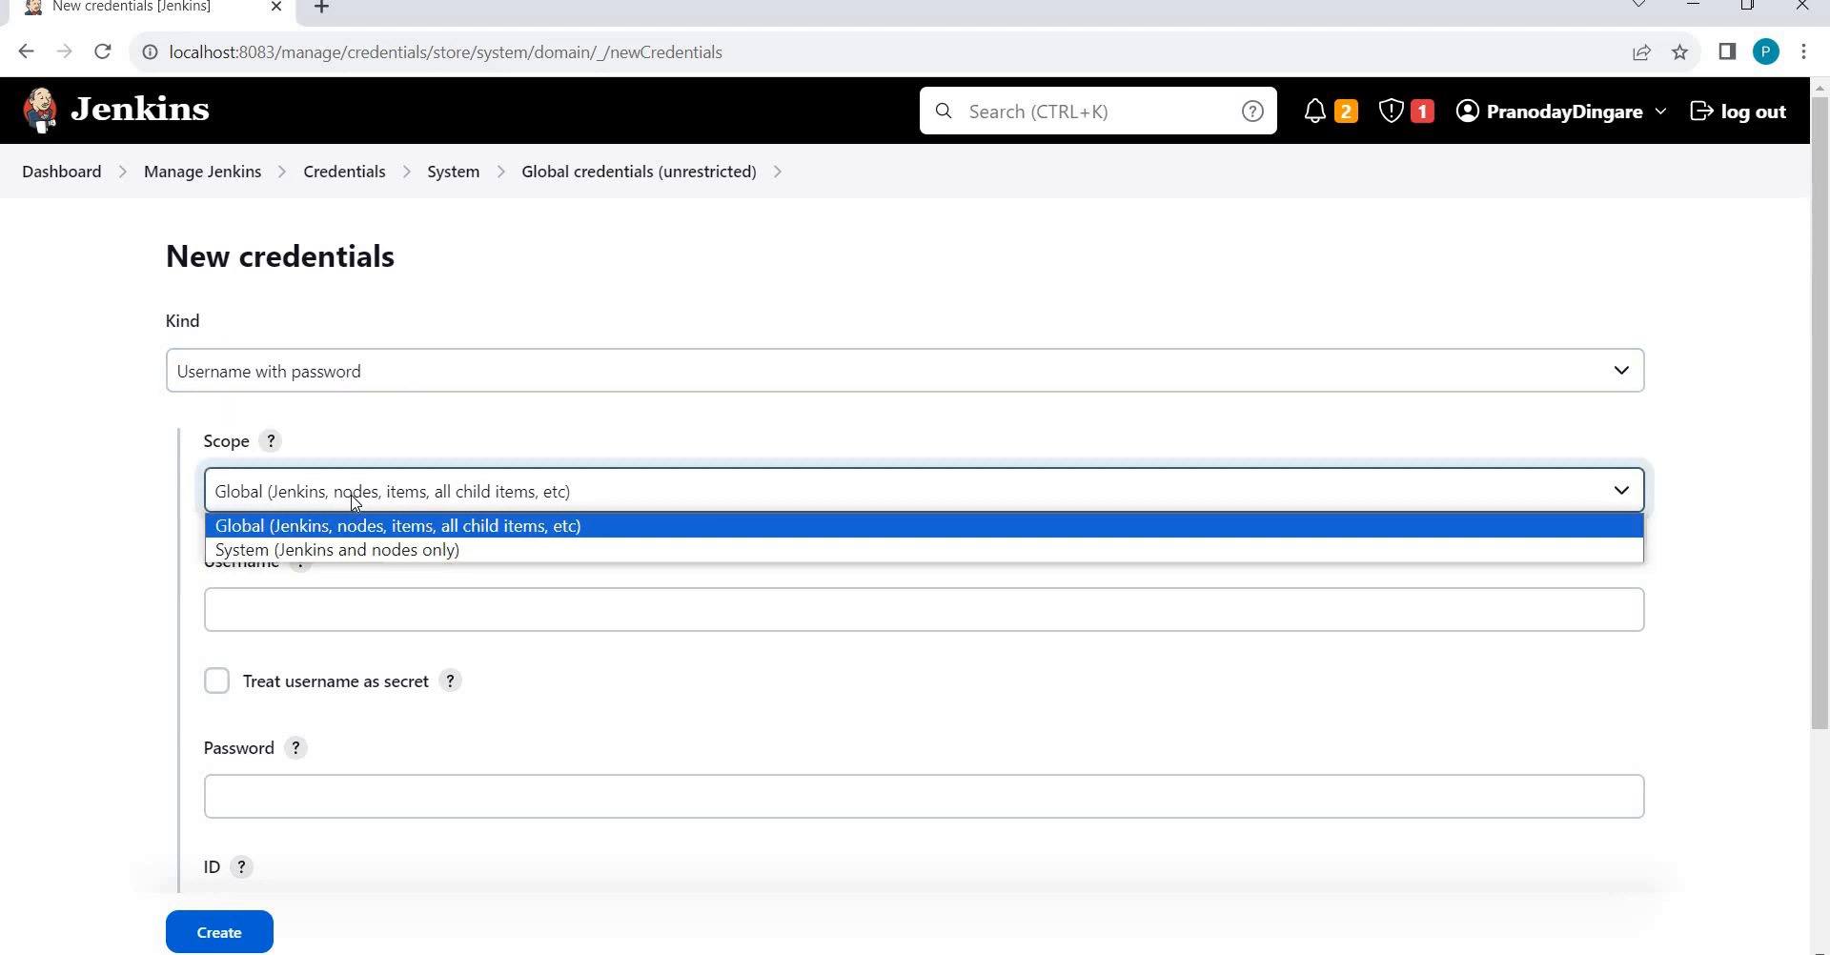
{"action": "left_click", "coordinate": [313, 532]}
Step through the empty Username, Password and ID fields, then return to Credentials without saving.
{"action": "left_click", "coordinate": [253, 603]}
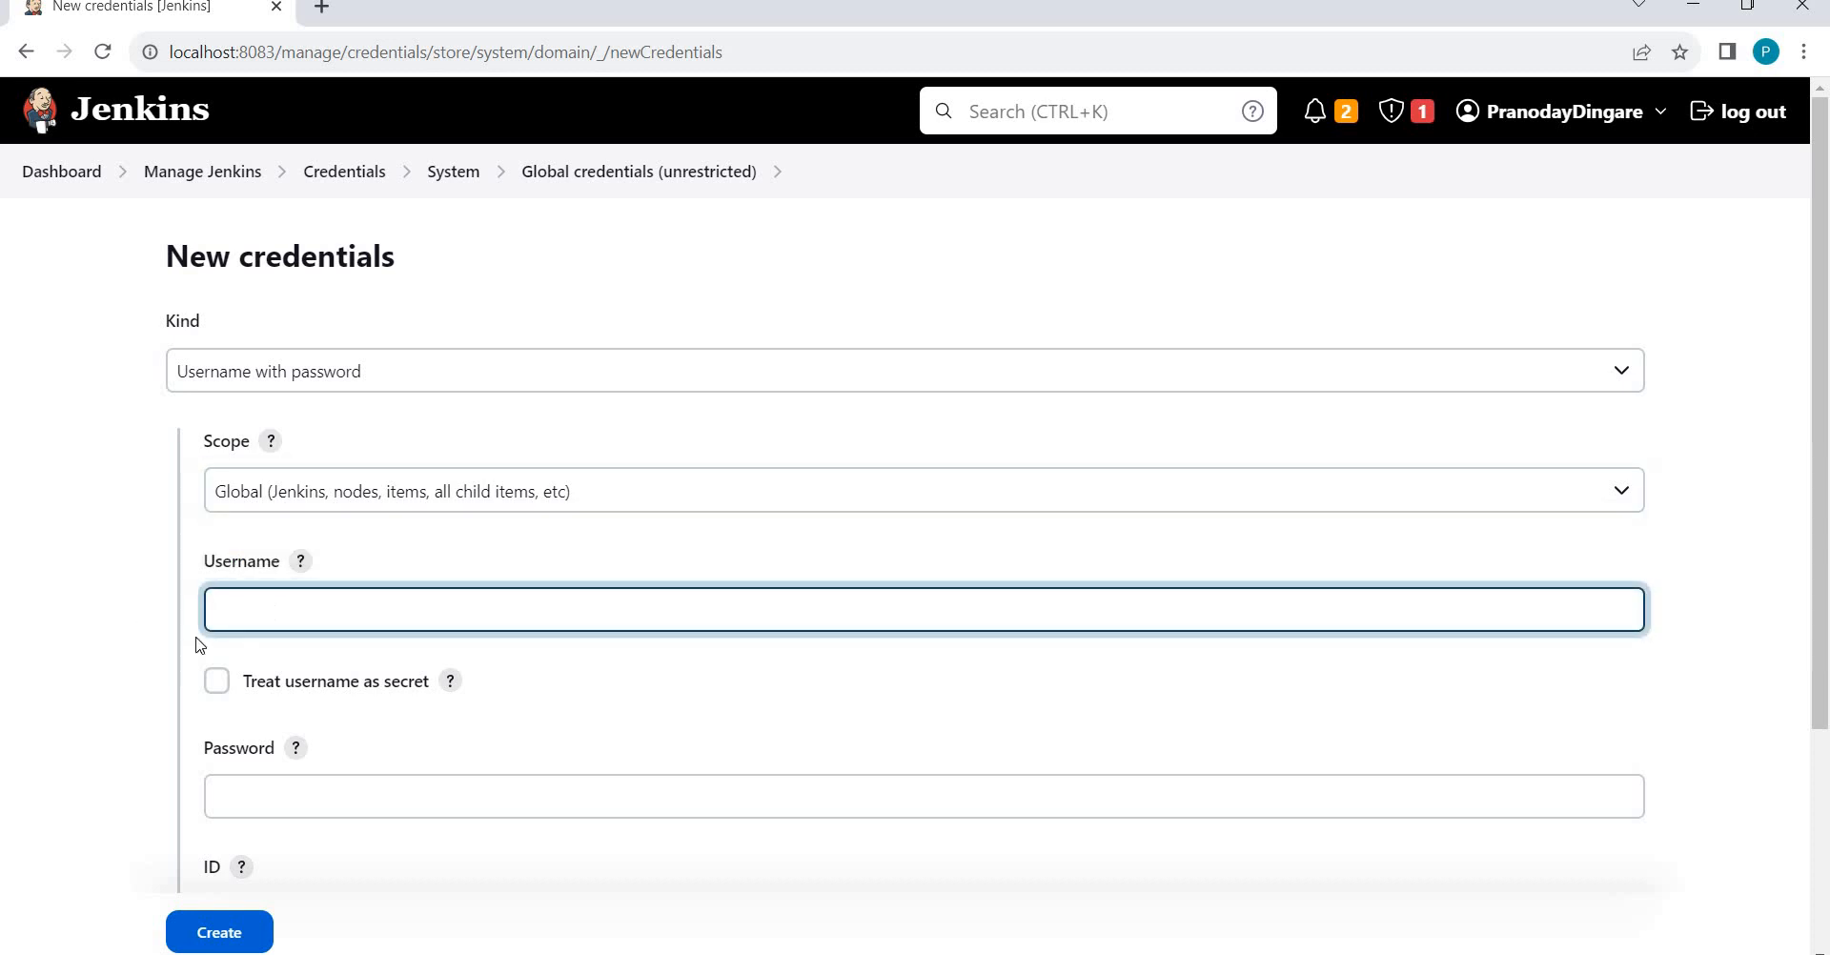
{"action": "left_click", "coordinate": [268, 783]}
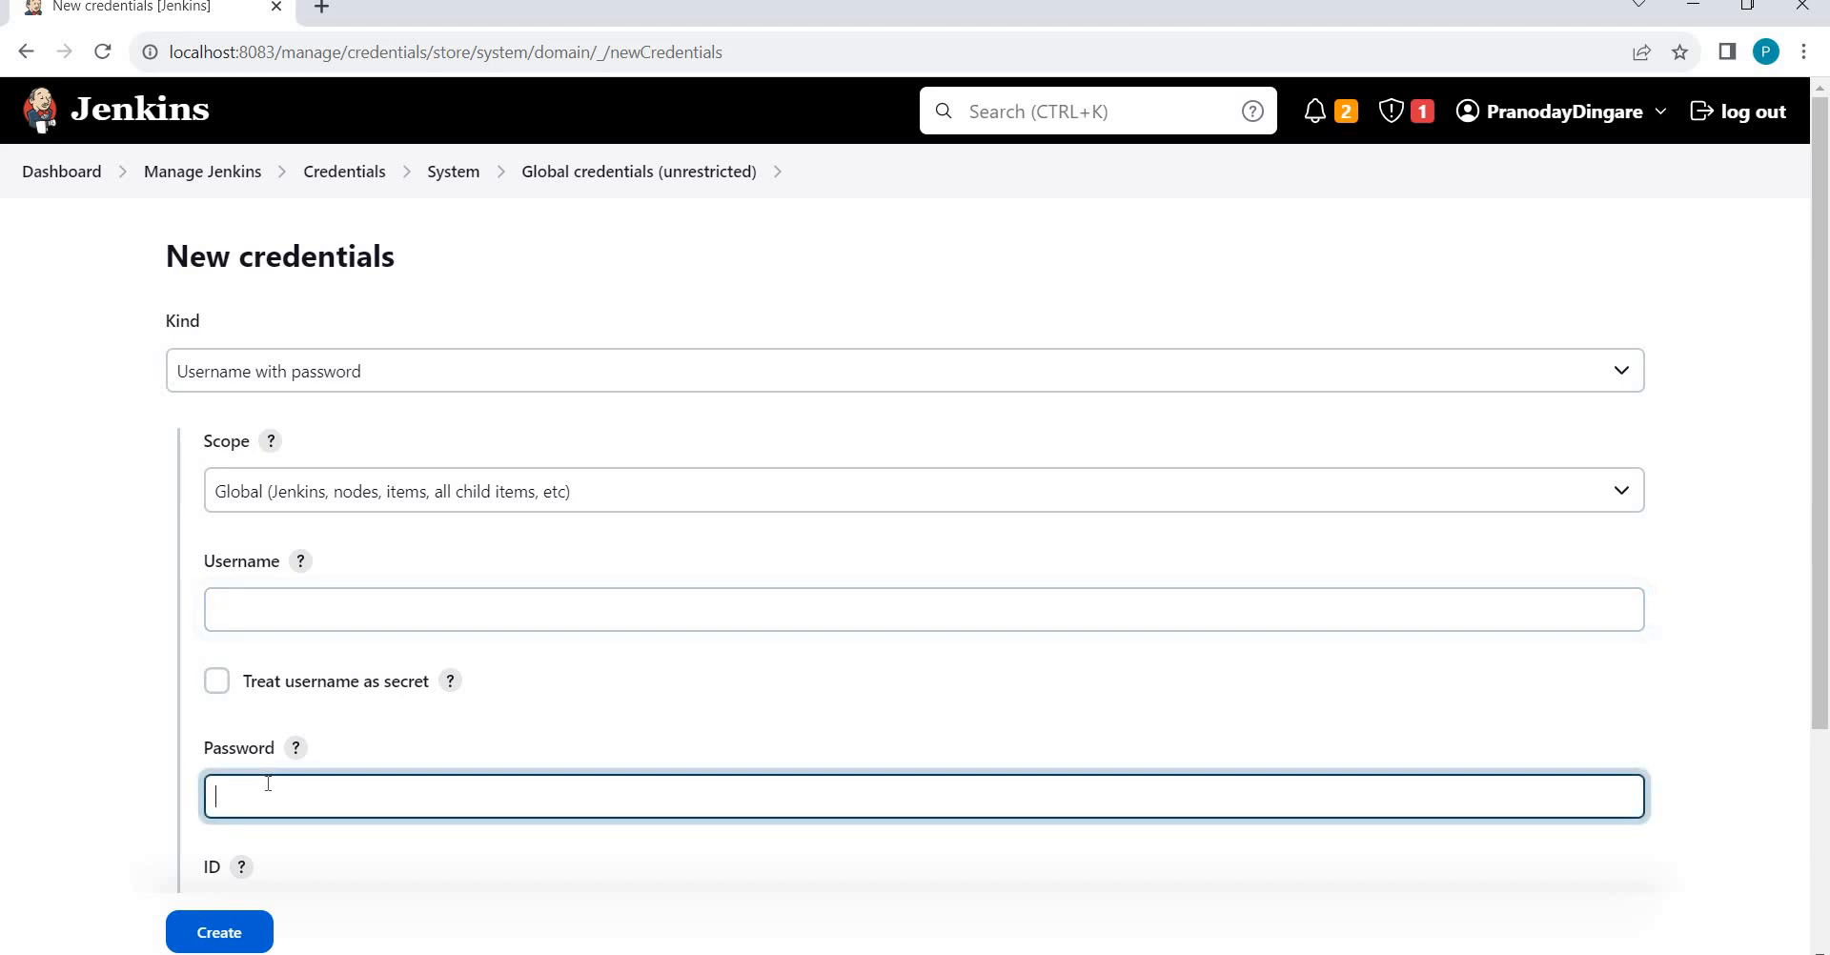
{"action": "left_click", "coordinate": [81, 745]}
{"action": "scroll", "coordinate": [81, 746], "scroll_direction": "down", "scroll_amount": 2}
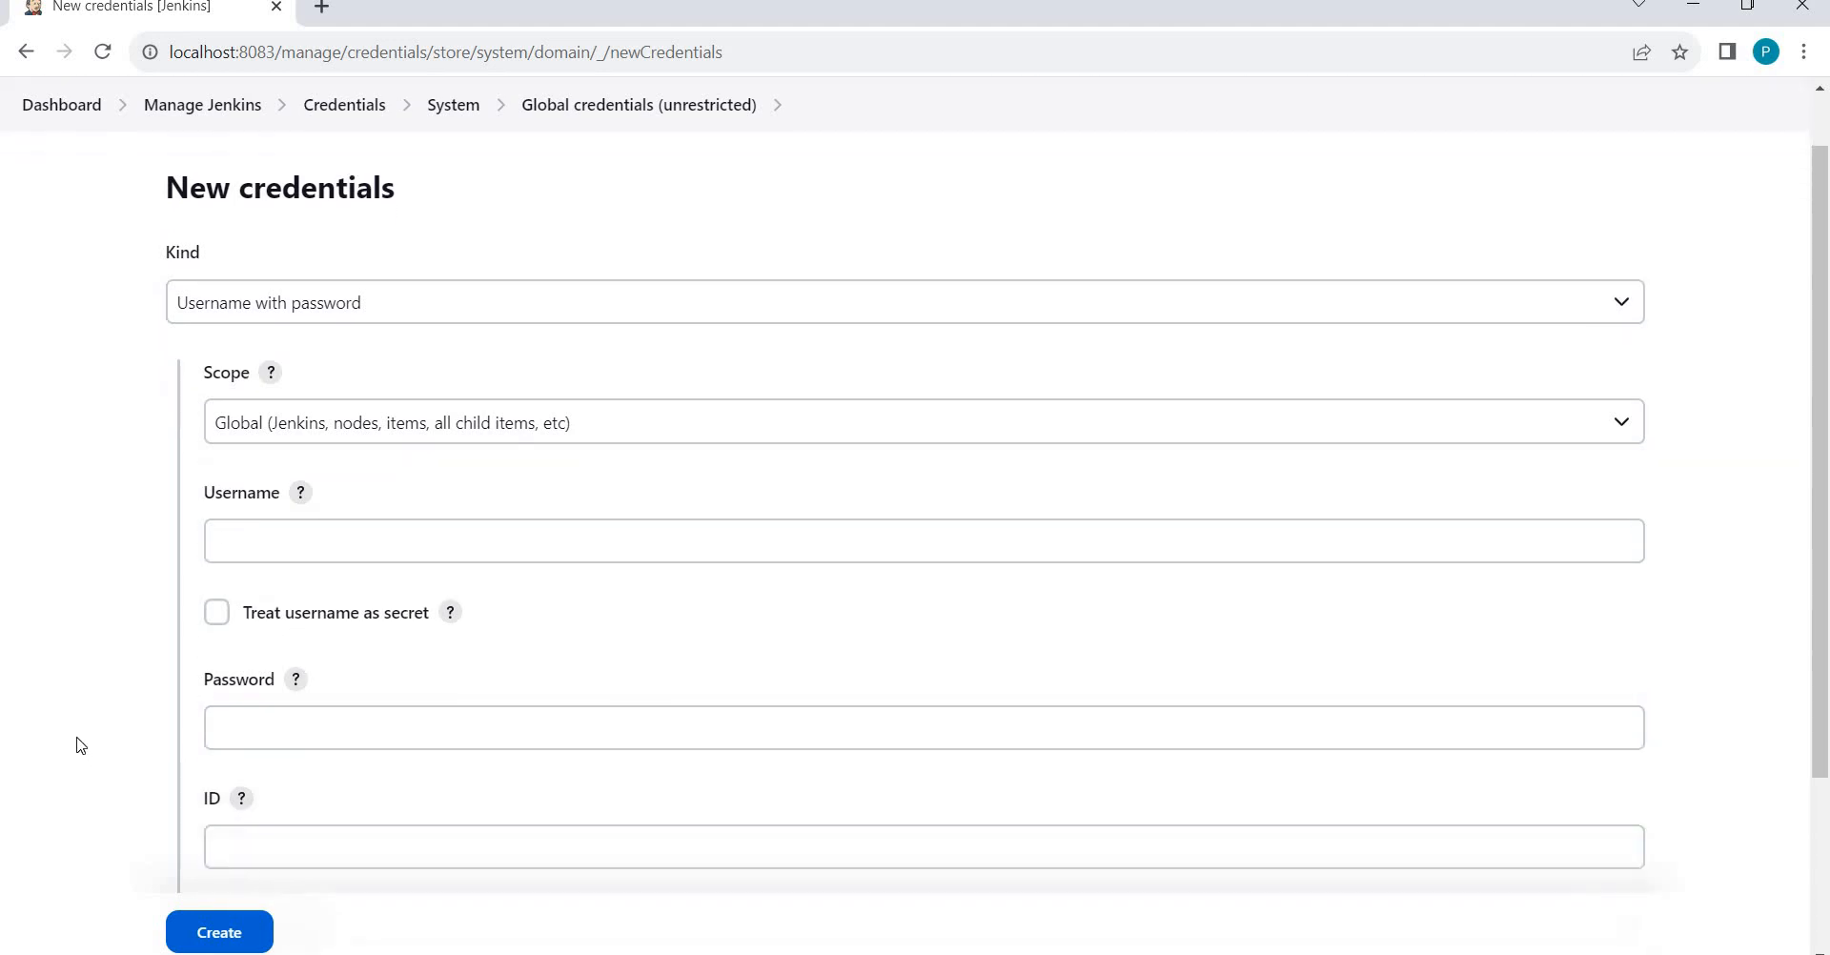
{"action": "left_click", "coordinate": [257, 787]}
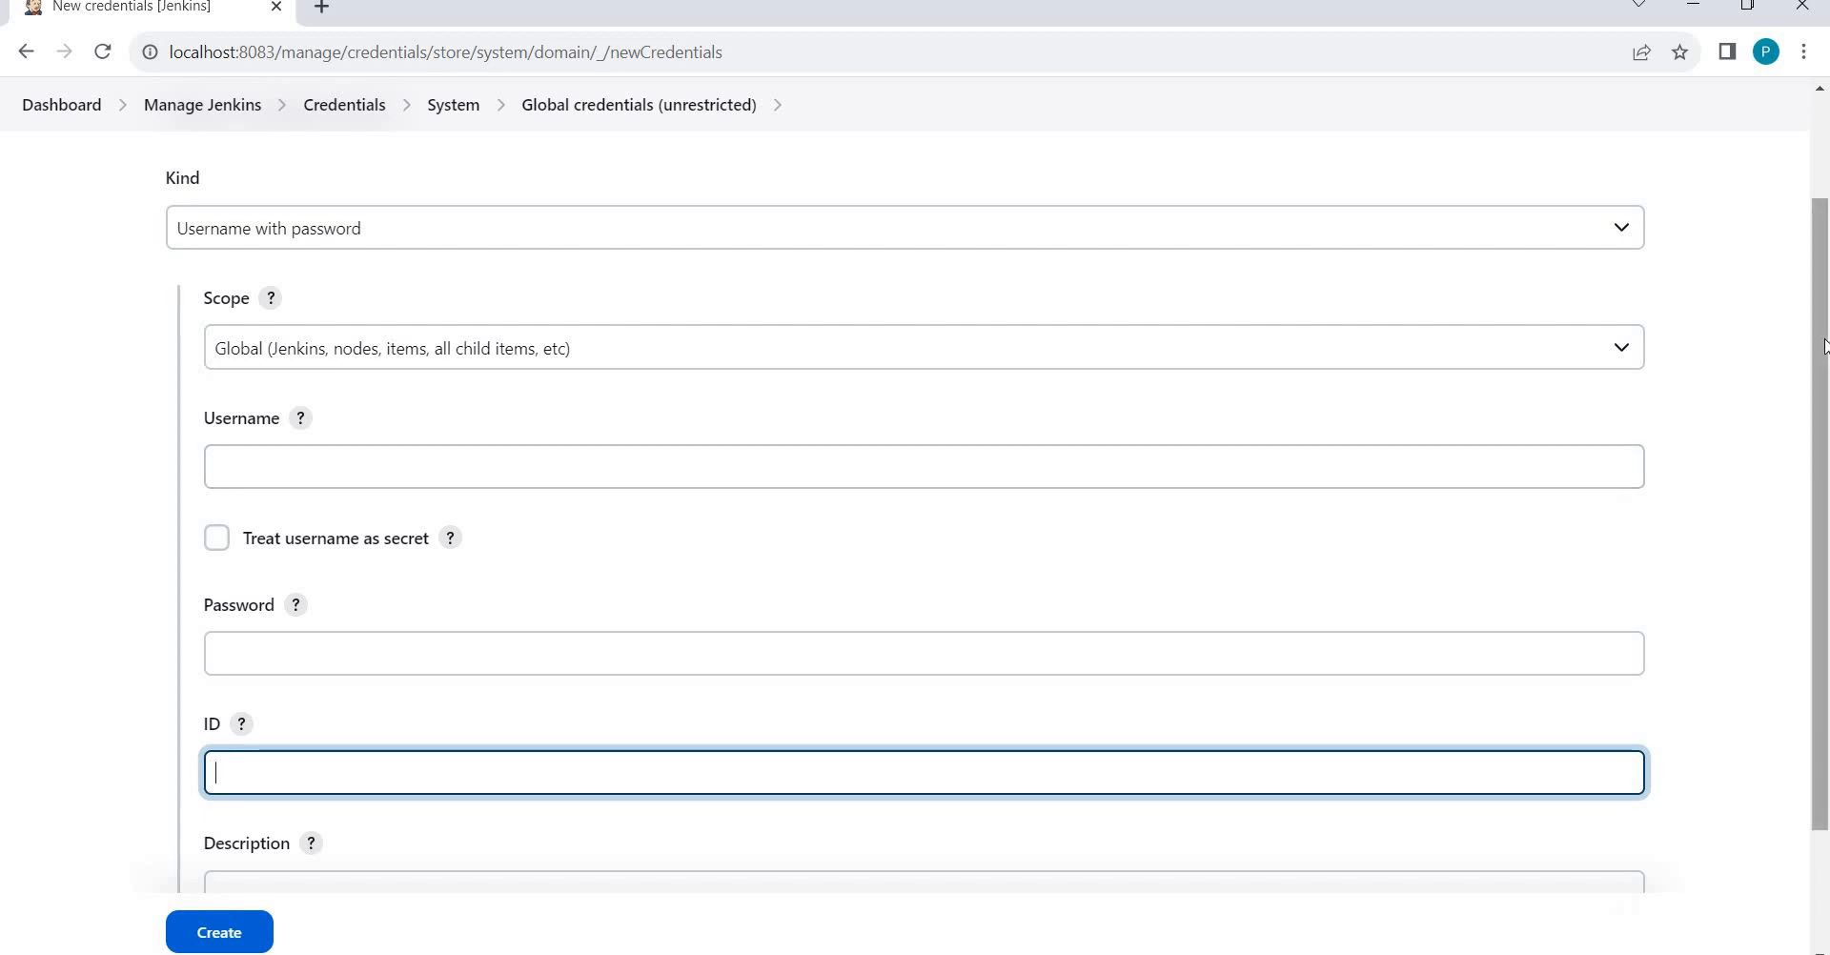
{"action": "scroll", "coordinate": [1823, 445], "scroll_direction": "down", "scroll_amount": 1}
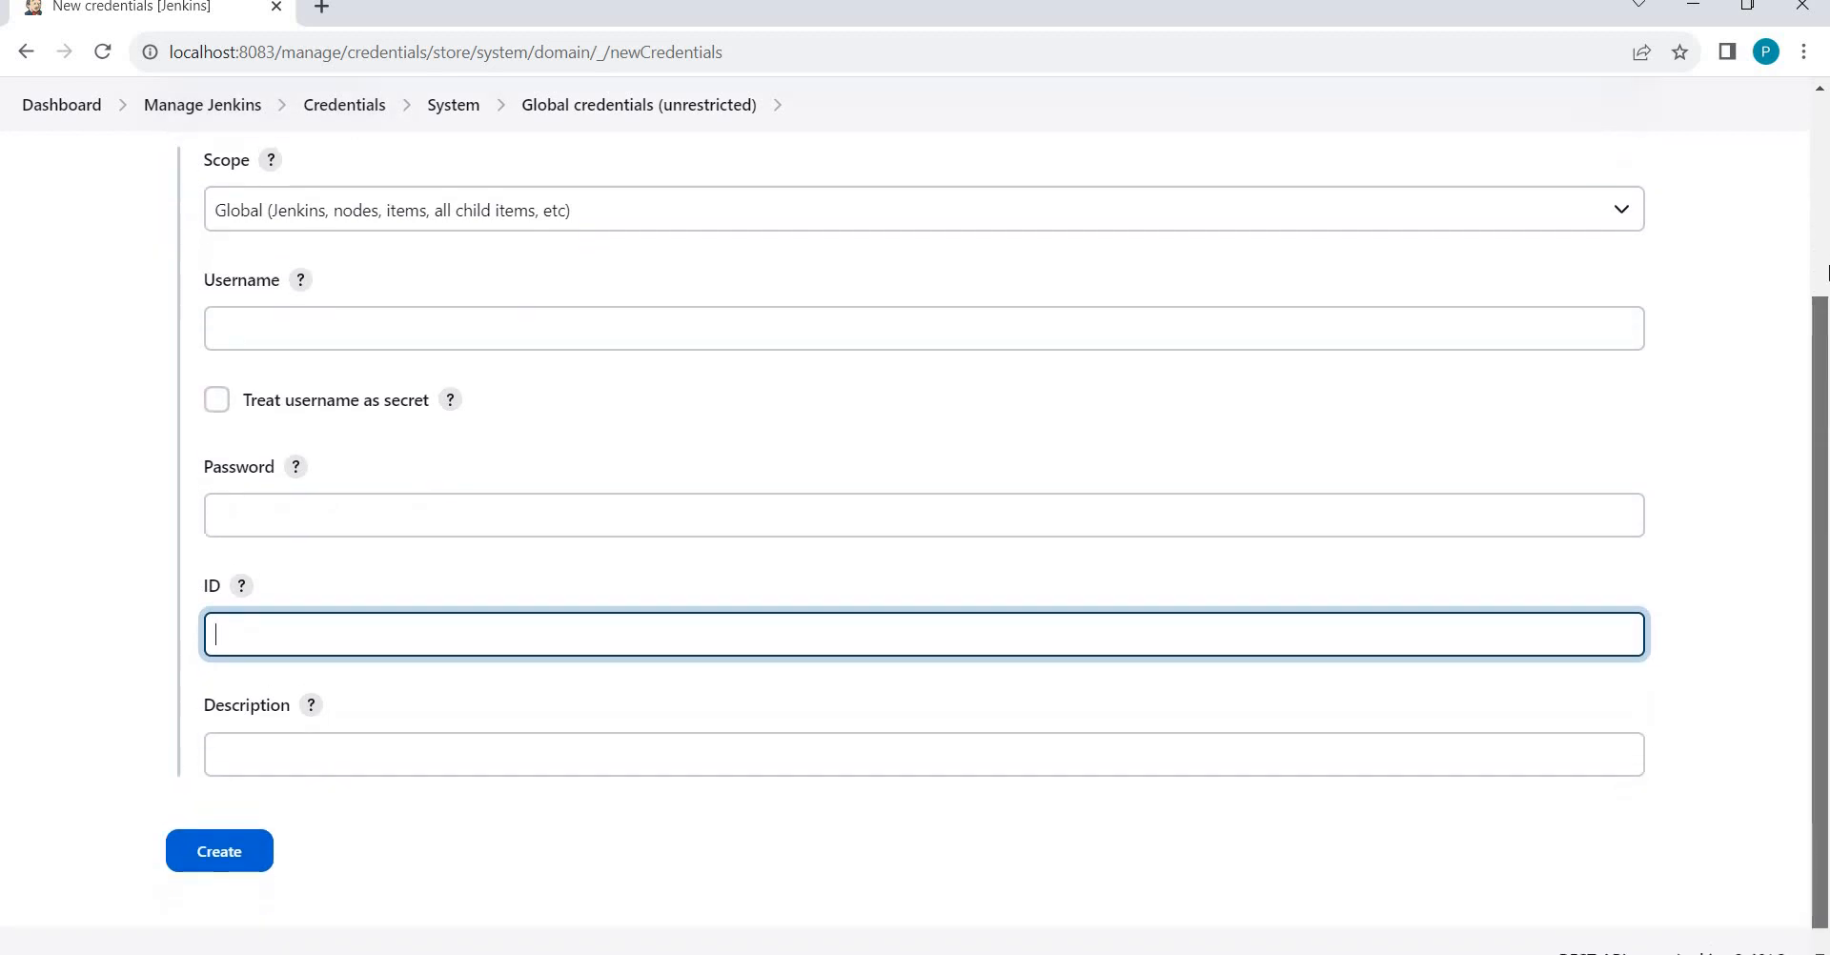
{"action": "left_click_drag", "start_coordinate": [1823, 445], "coordinate": [1828, 344]}
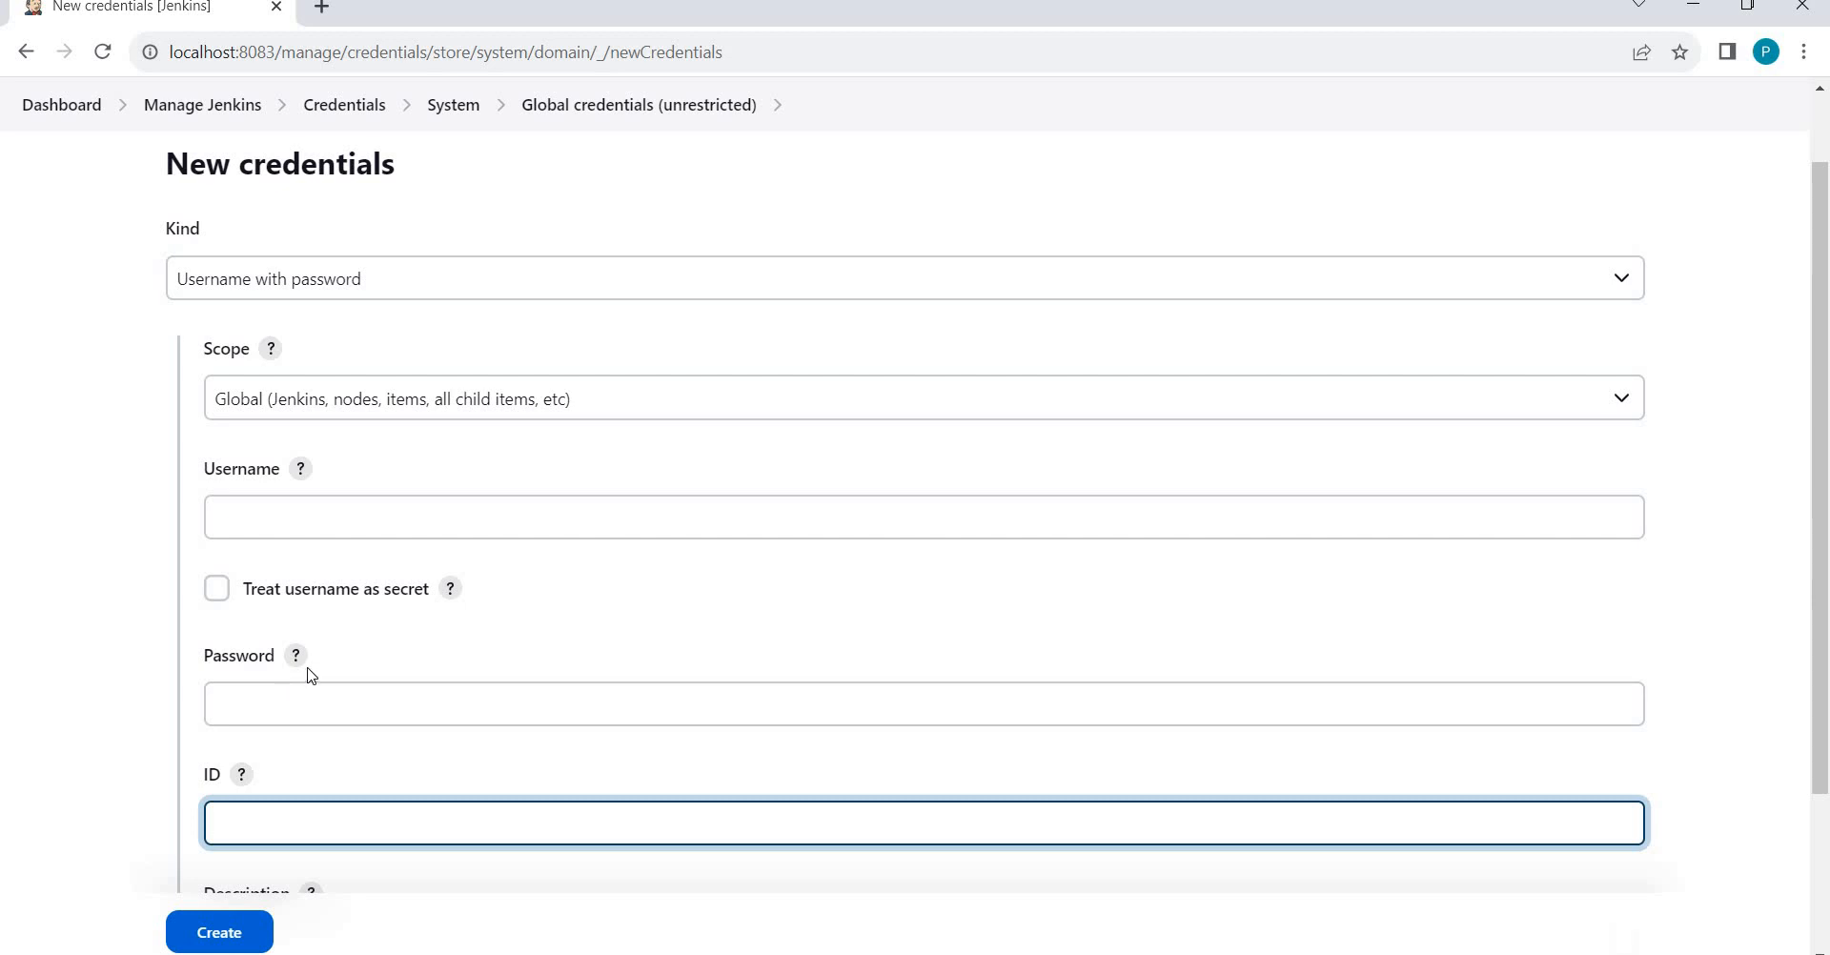
{"action": "left_click", "coordinate": [355, 113]}
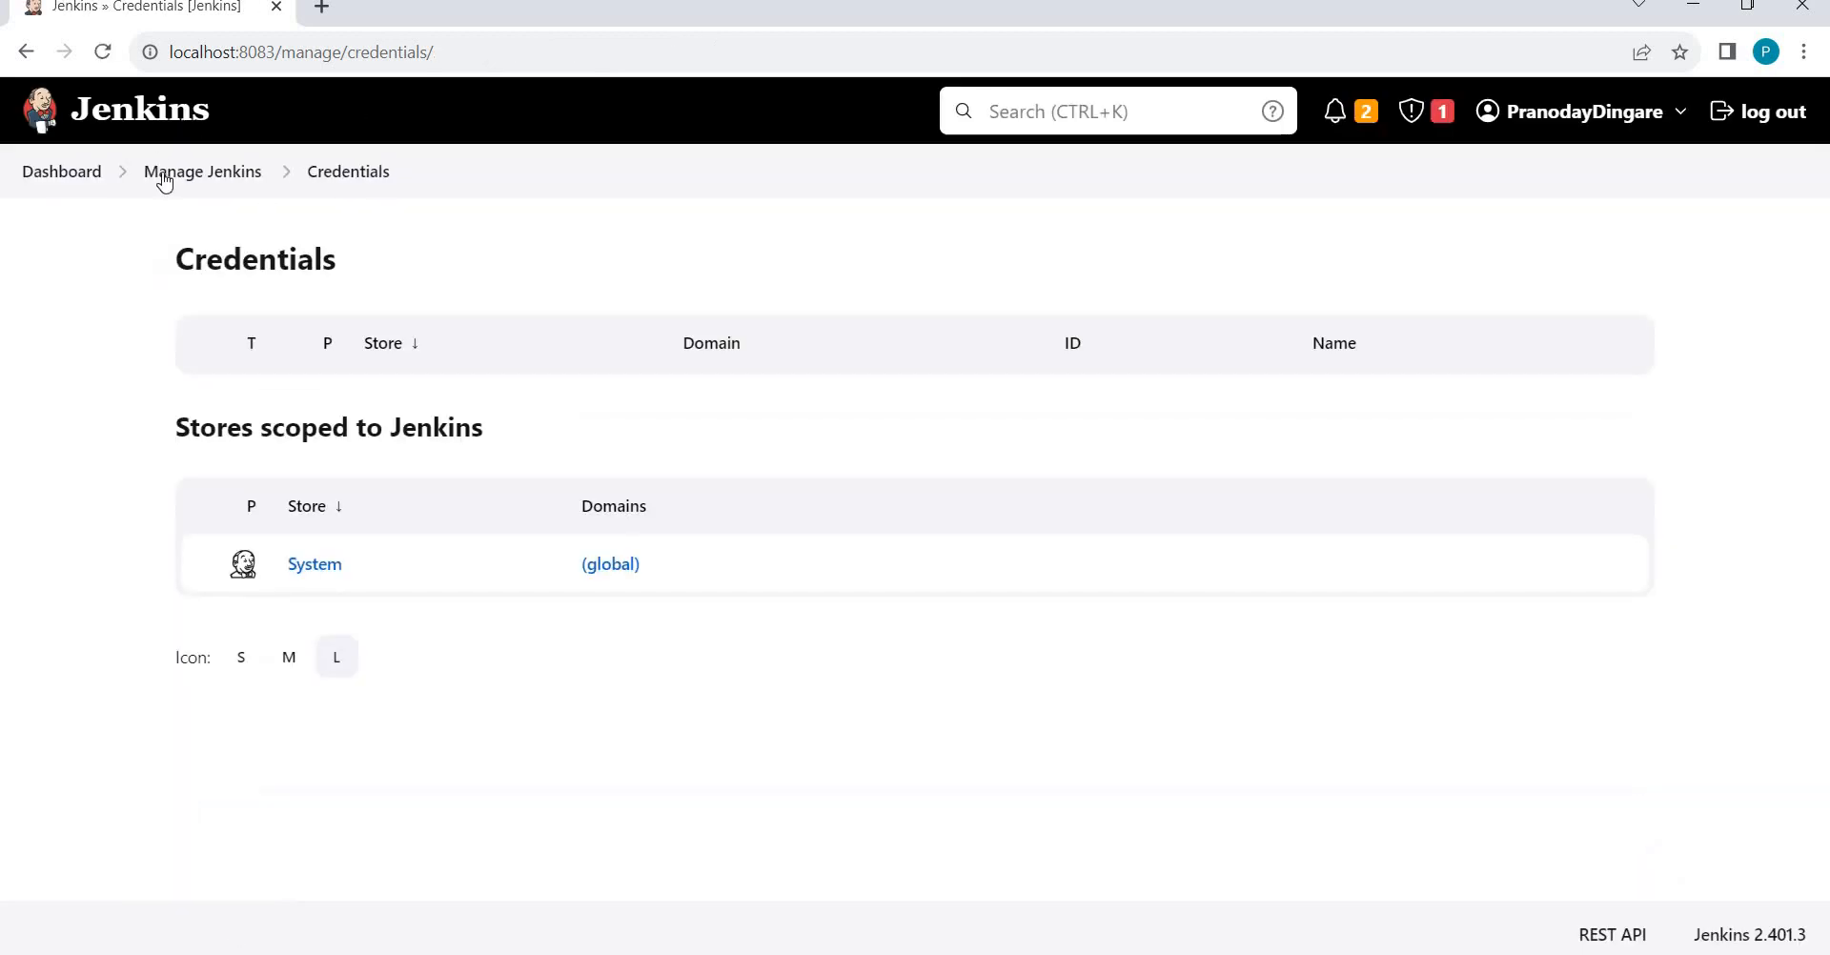
Go to Manage Jenkins, scroll down to Security and open Credential Providers.
{"action": "left_click", "coordinate": [164, 179]}
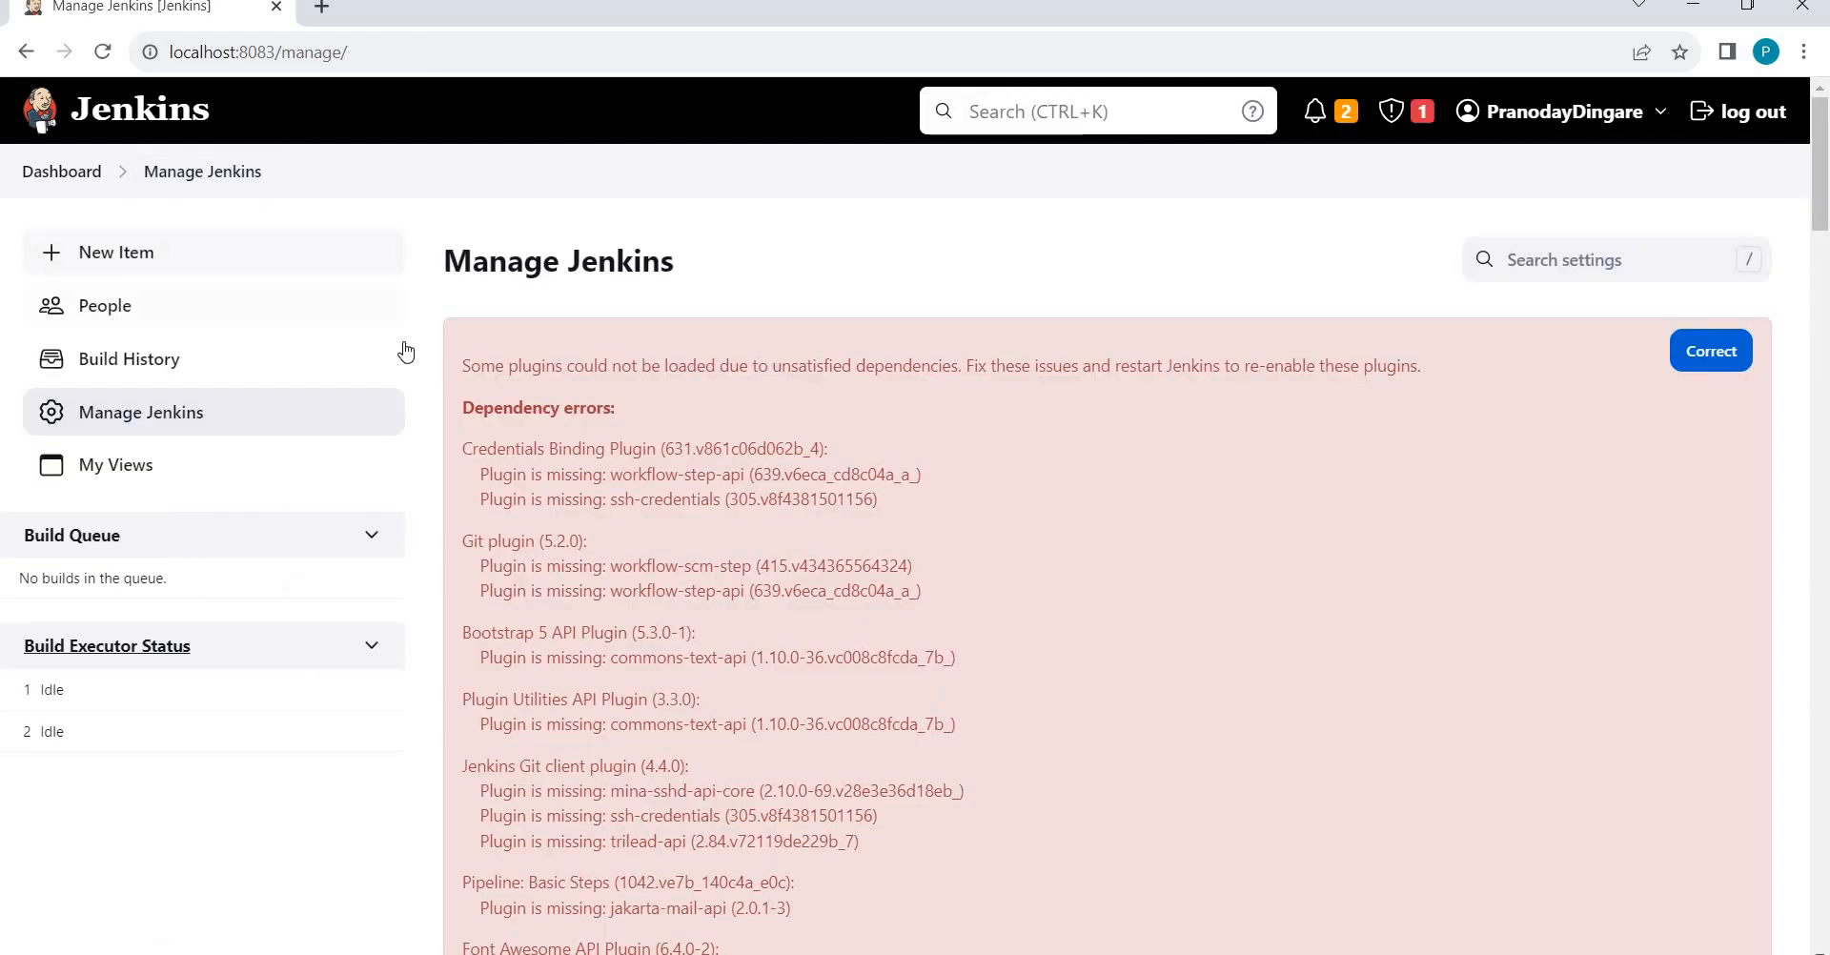
{"action": "scroll", "coordinate": [409, 353], "scroll_direction": "down", "scroll_amount": 15}
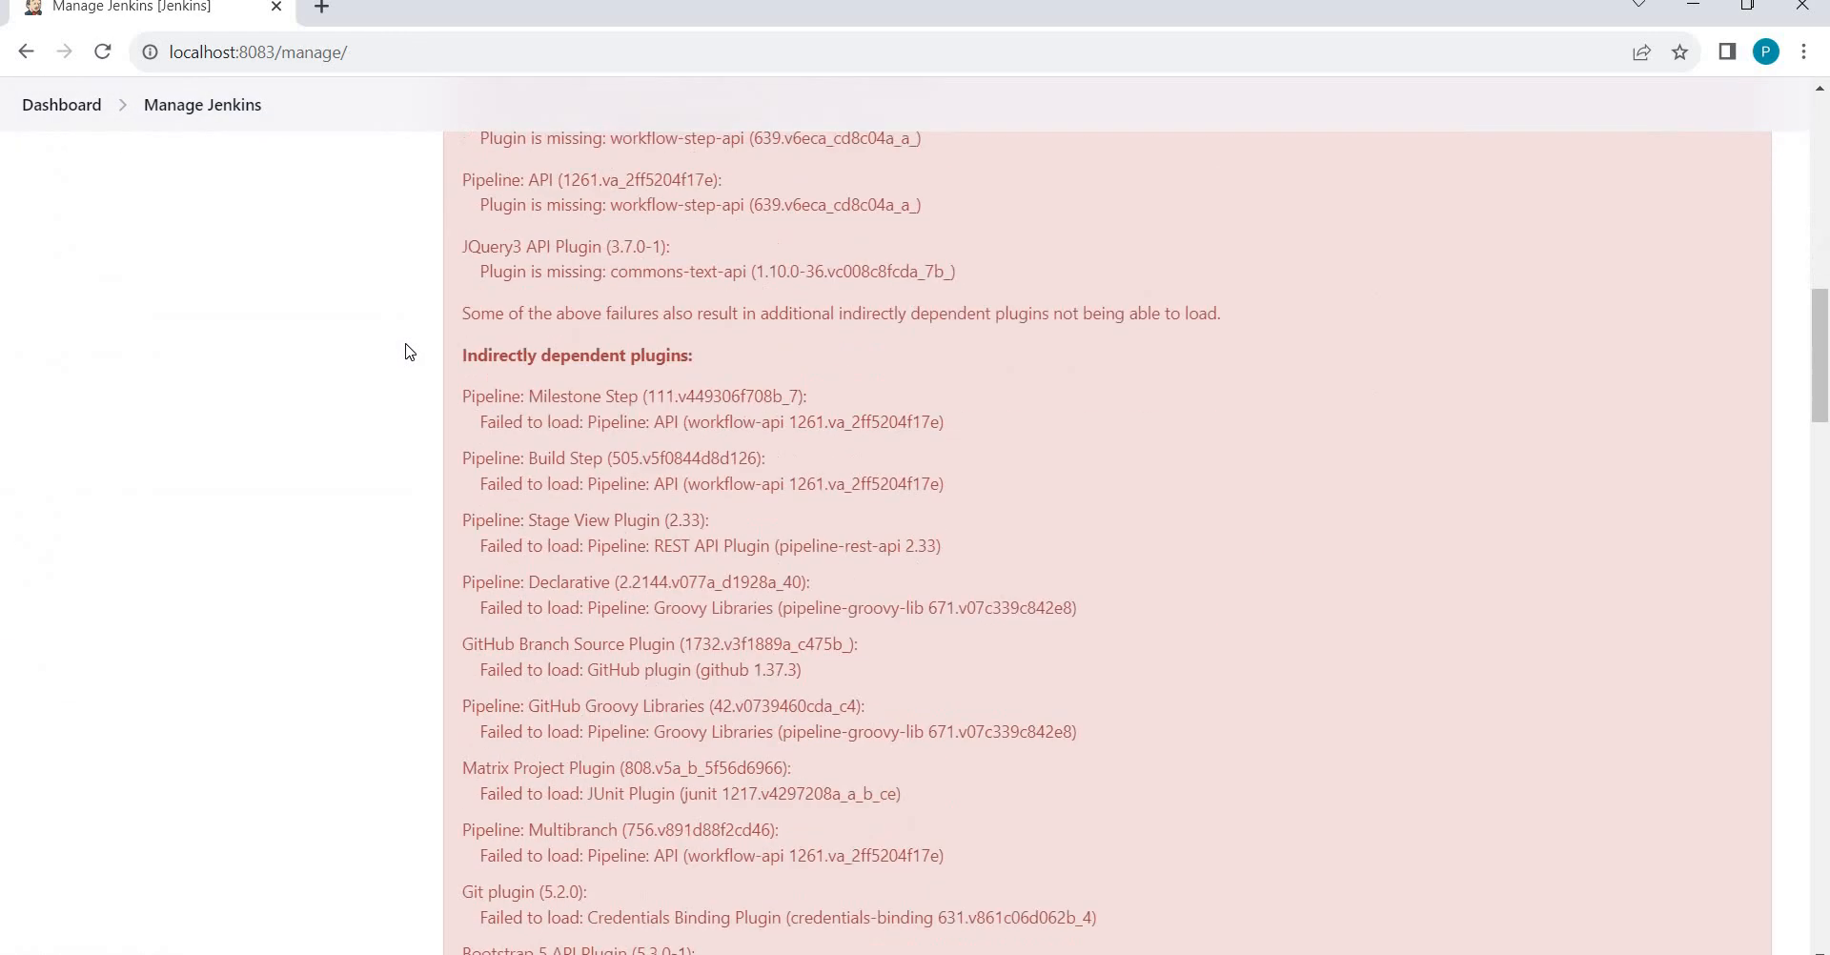
{"action": "scroll", "coordinate": [408, 352], "scroll_direction": "down", "scroll_amount": 12}
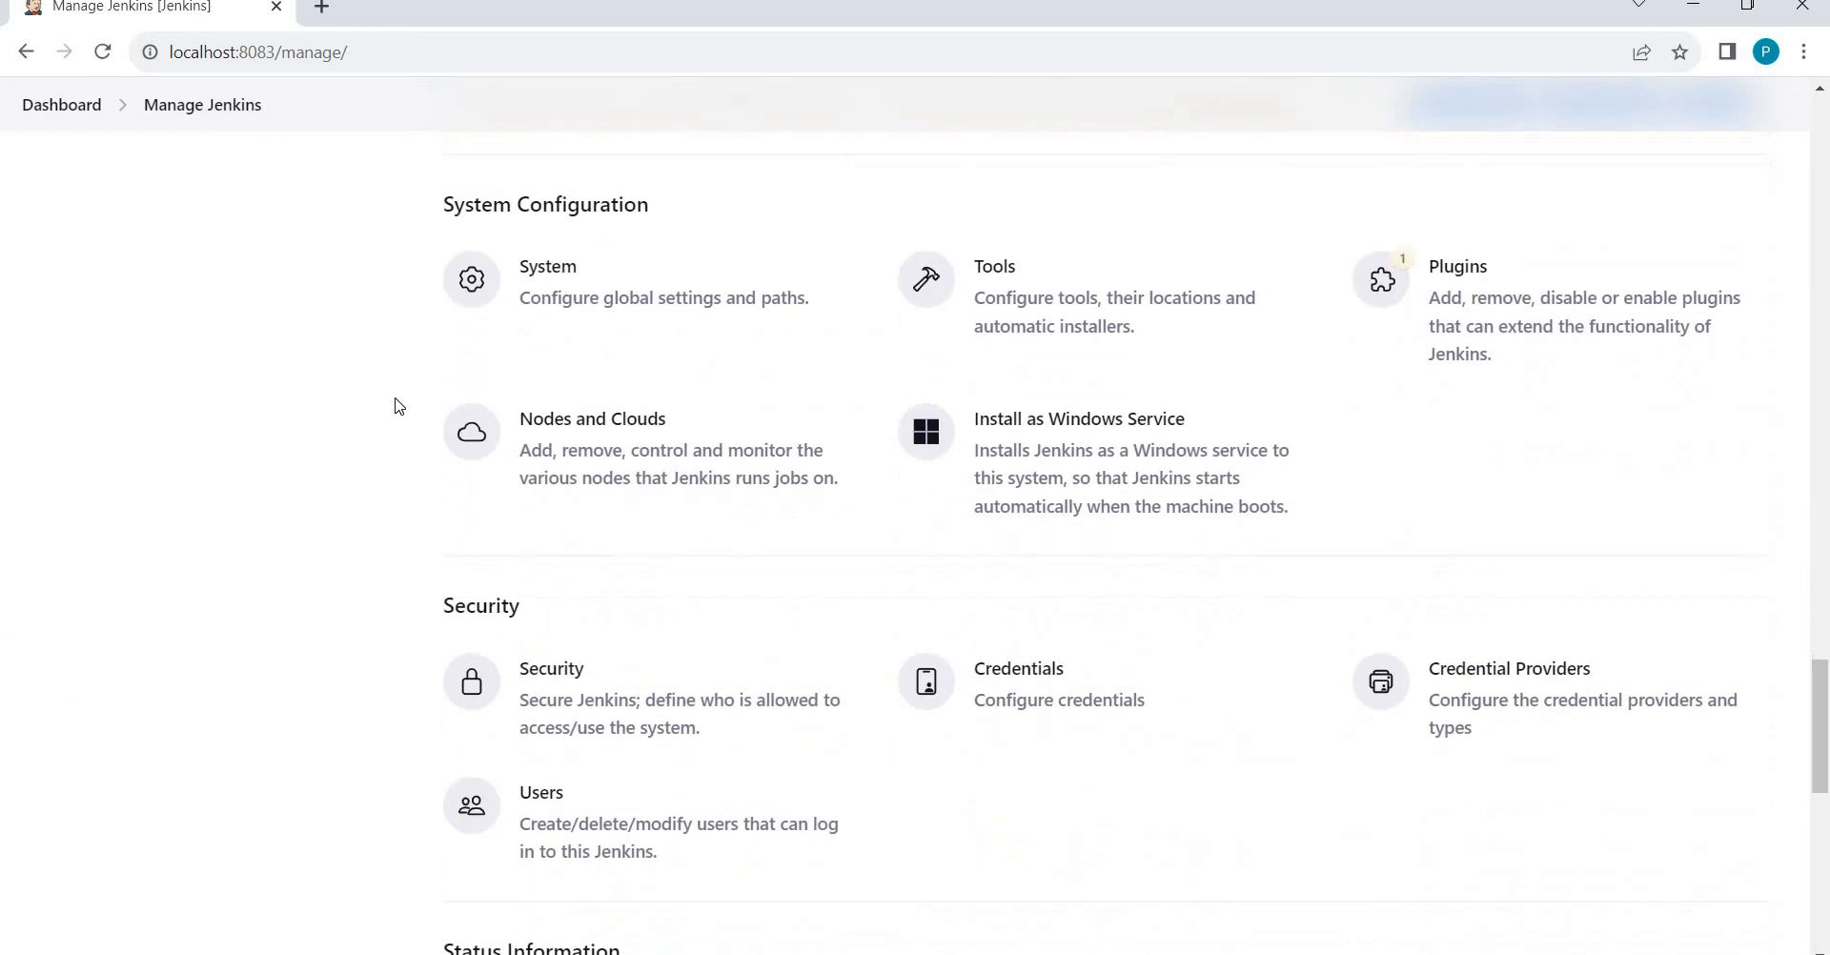
{"action": "scroll", "coordinate": [857, 674], "scroll_direction": "down", "scroll_amount": 1}
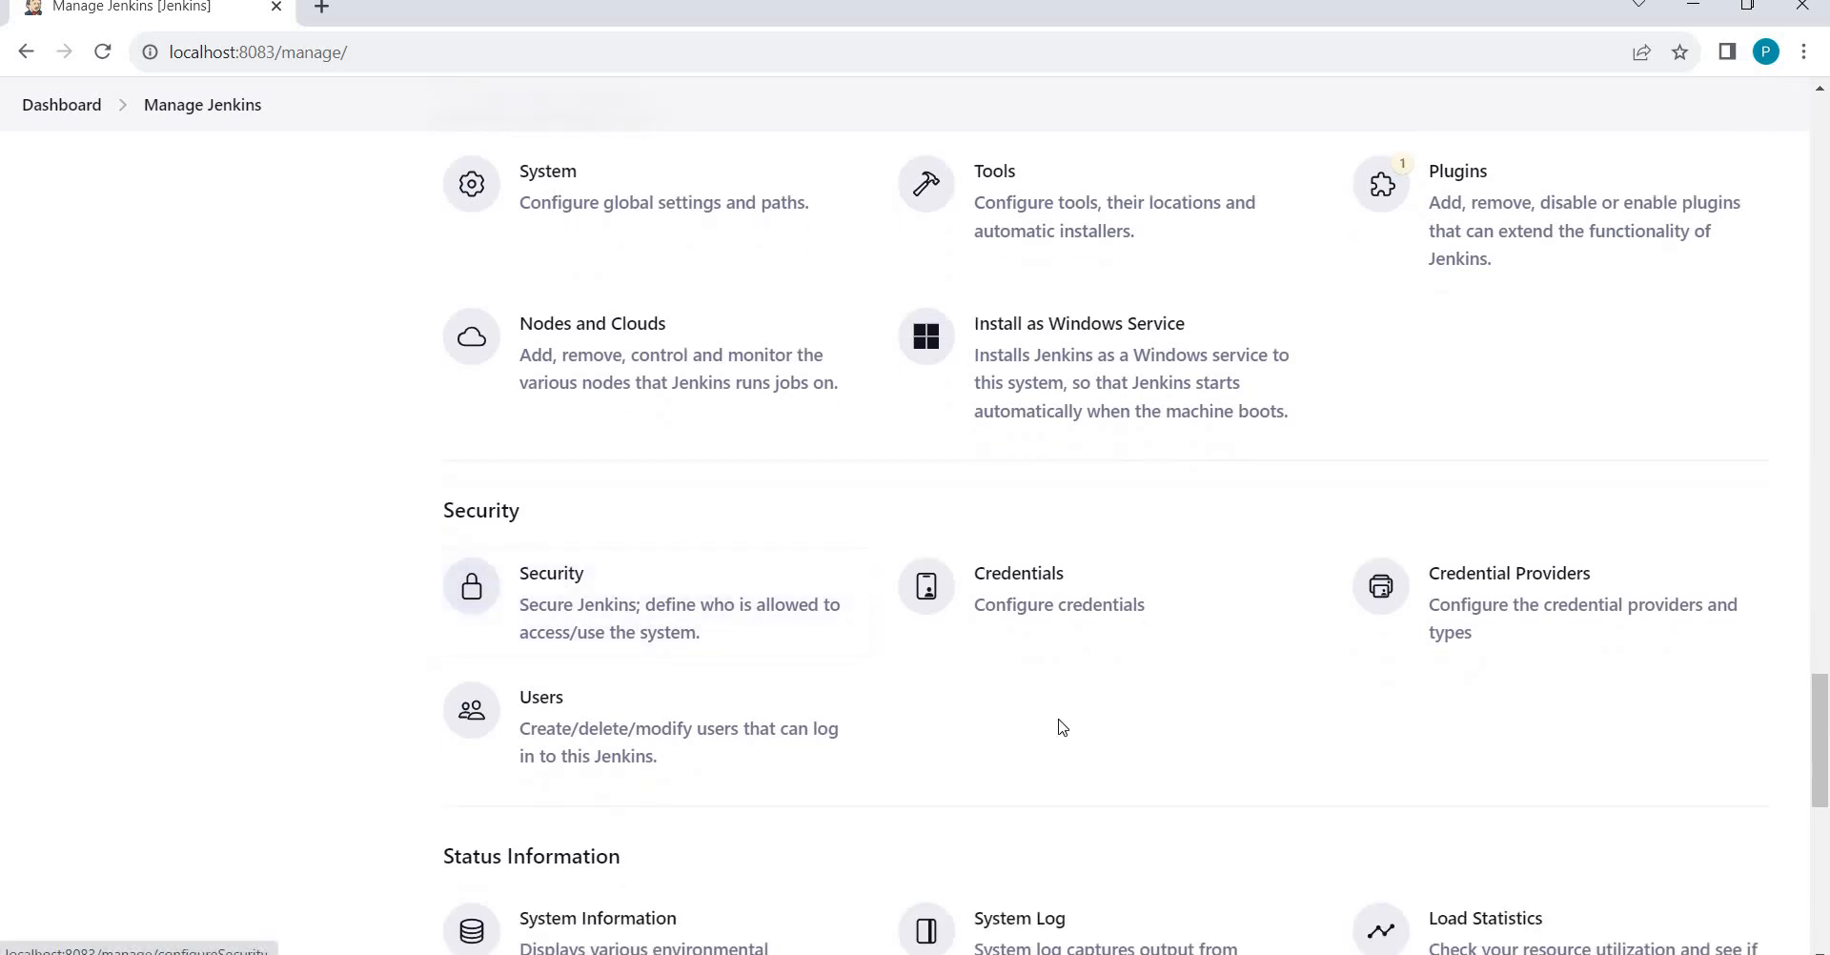
{"action": "left_click", "coordinate": [1522, 603]}
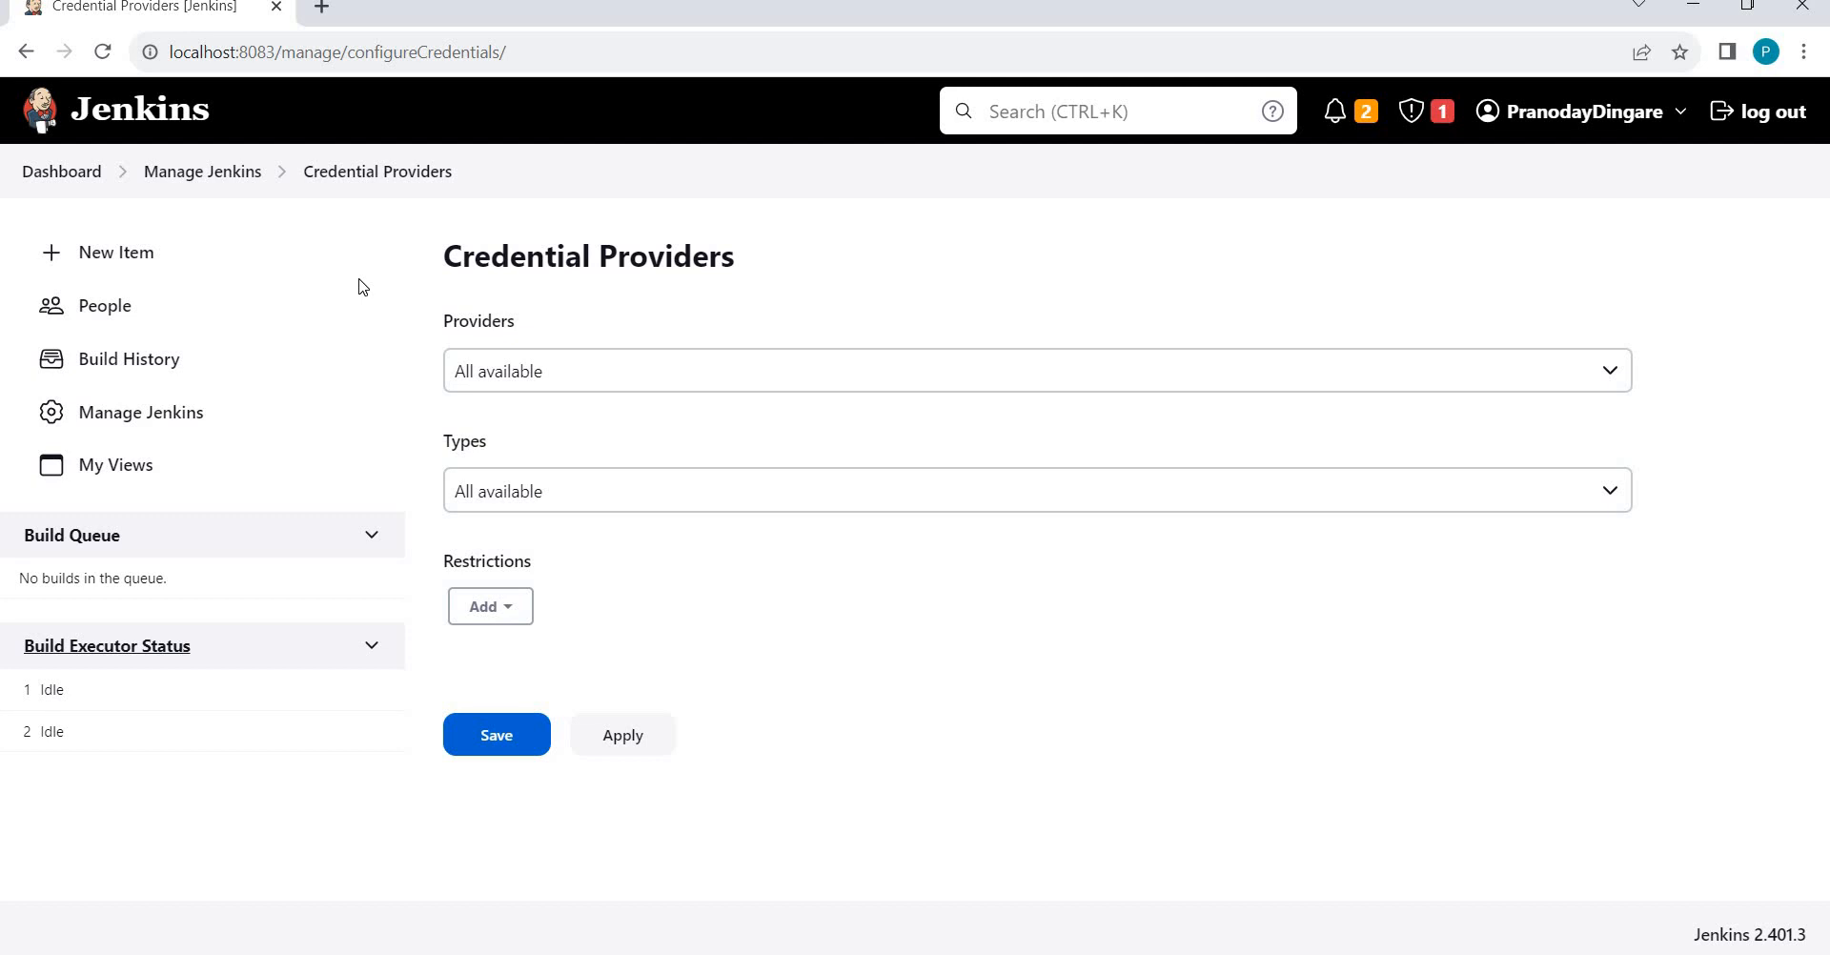
{"action": "left_click", "coordinate": [215, 172]}
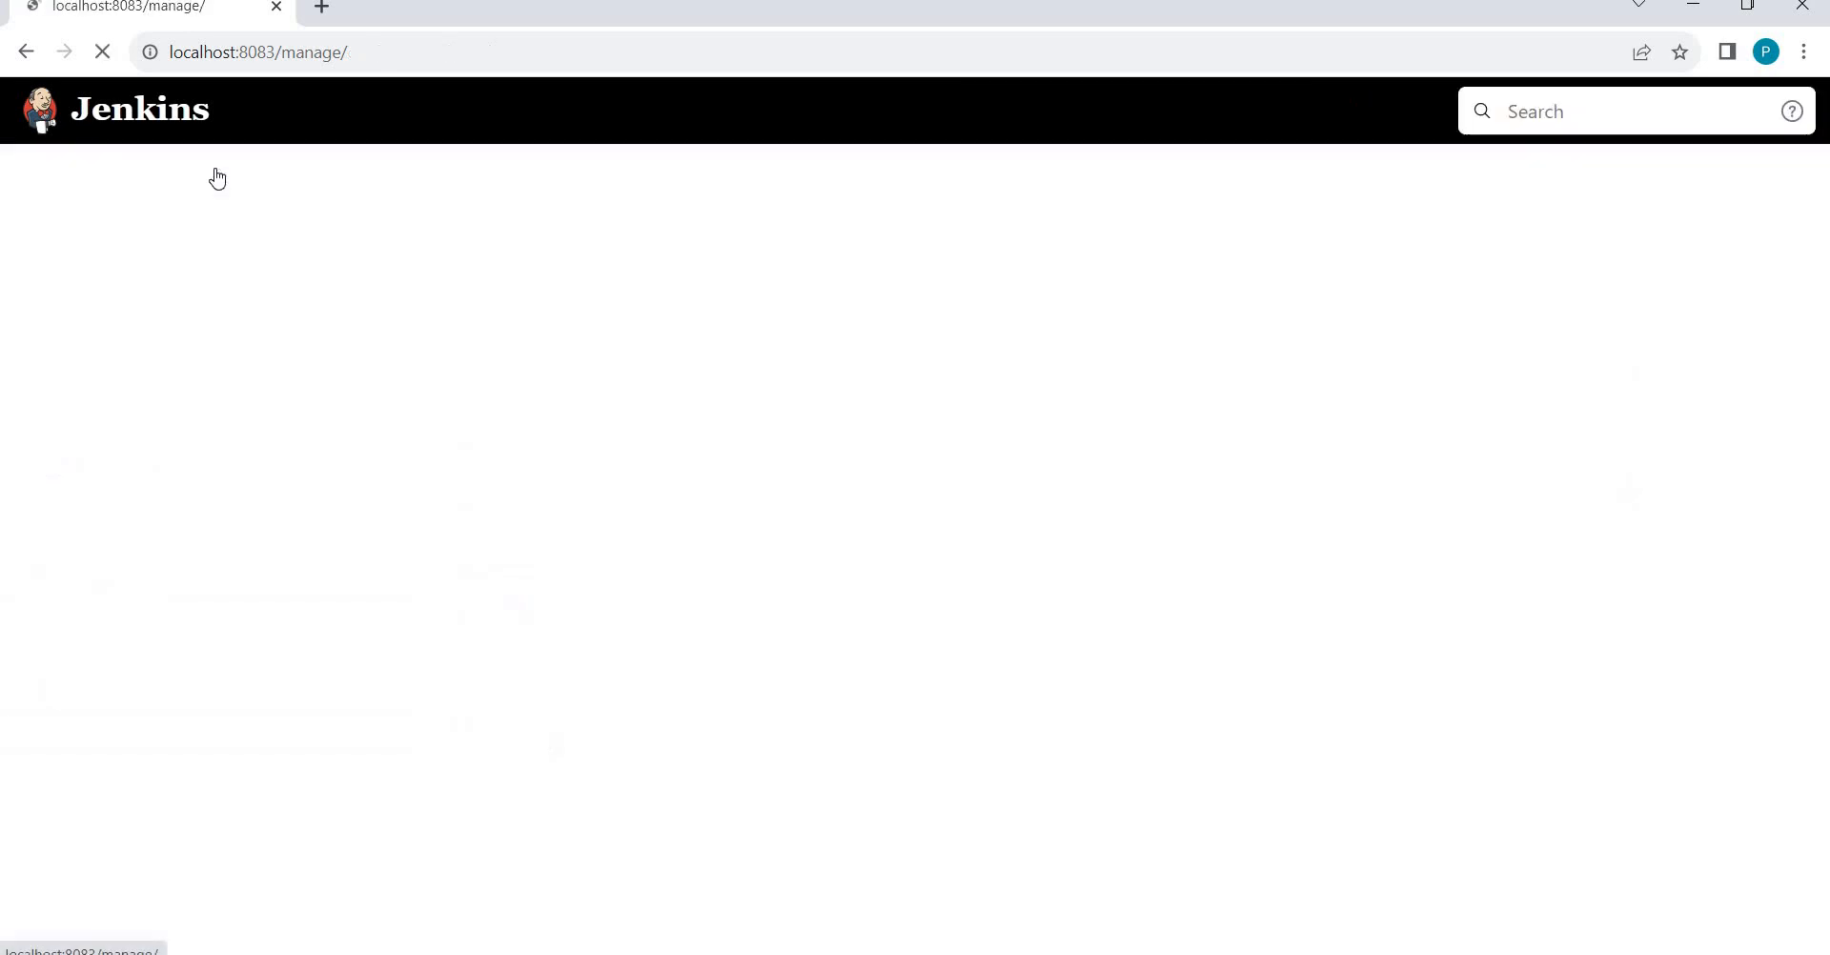
{"action": "scroll", "coordinate": [345, 515], "scroll_direction": "down", "scroll_amount": 3}
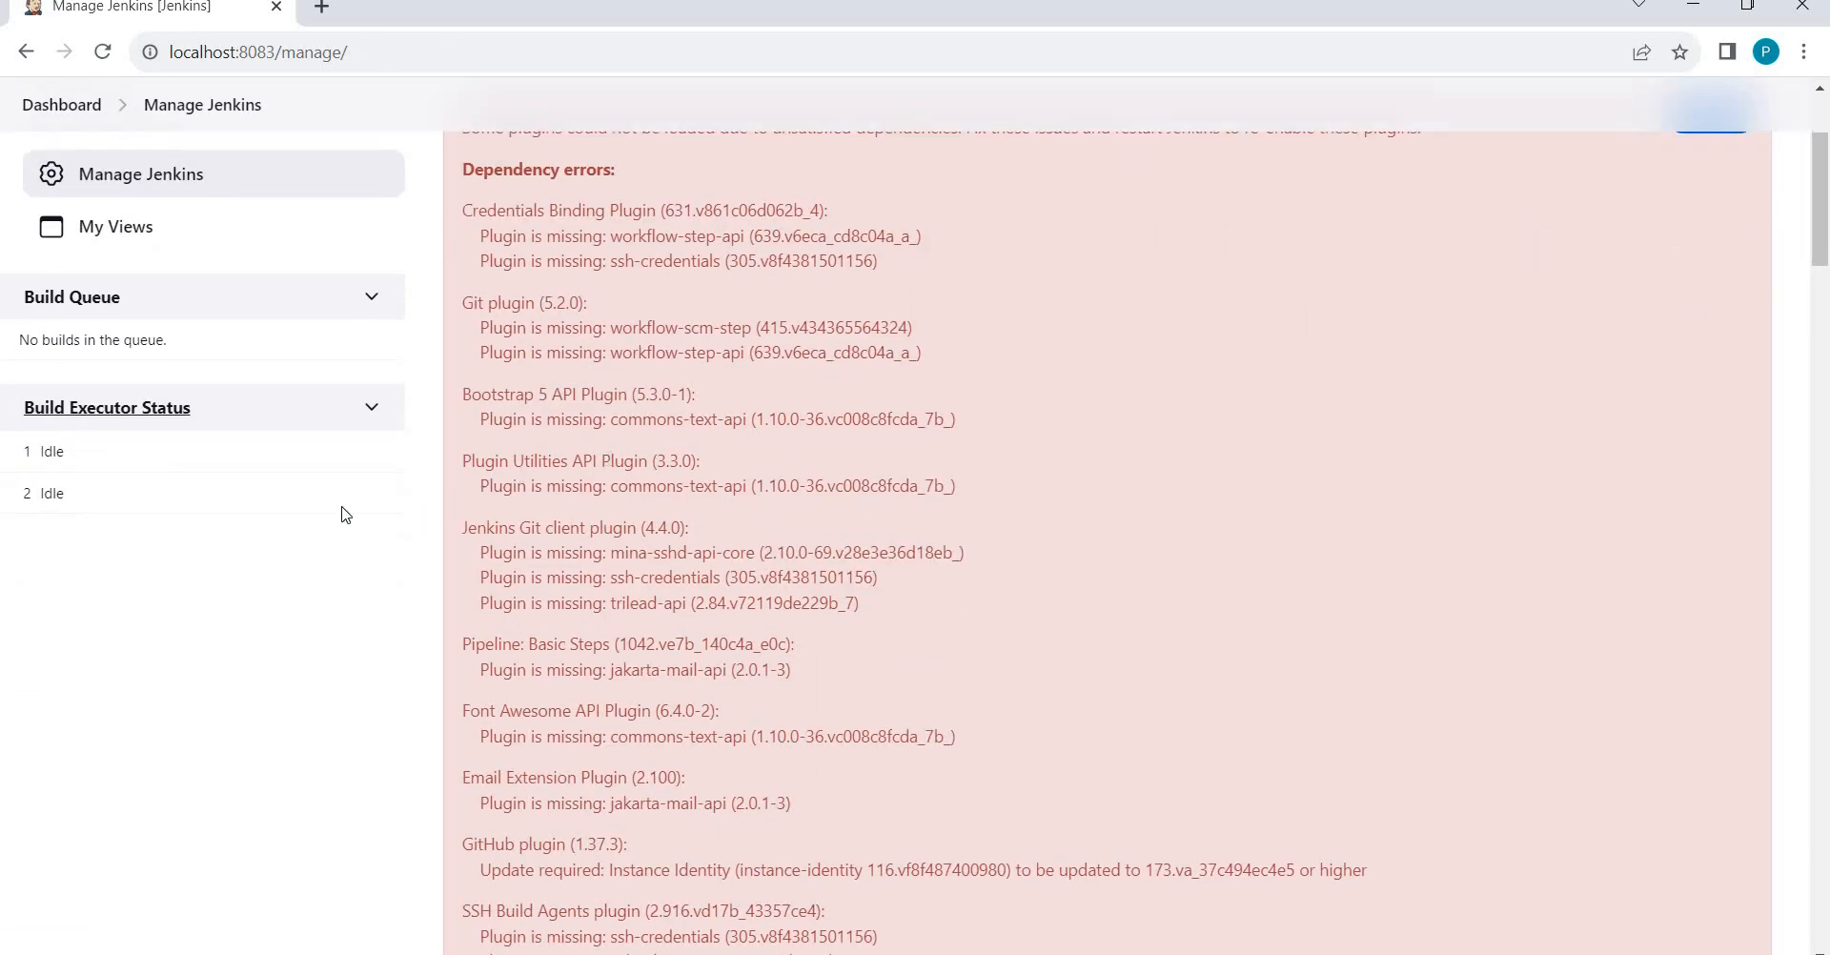
{"action": "scroll", "coordinate": [345, 514], "scroll_direction": "up", "scroll_amount": 3}
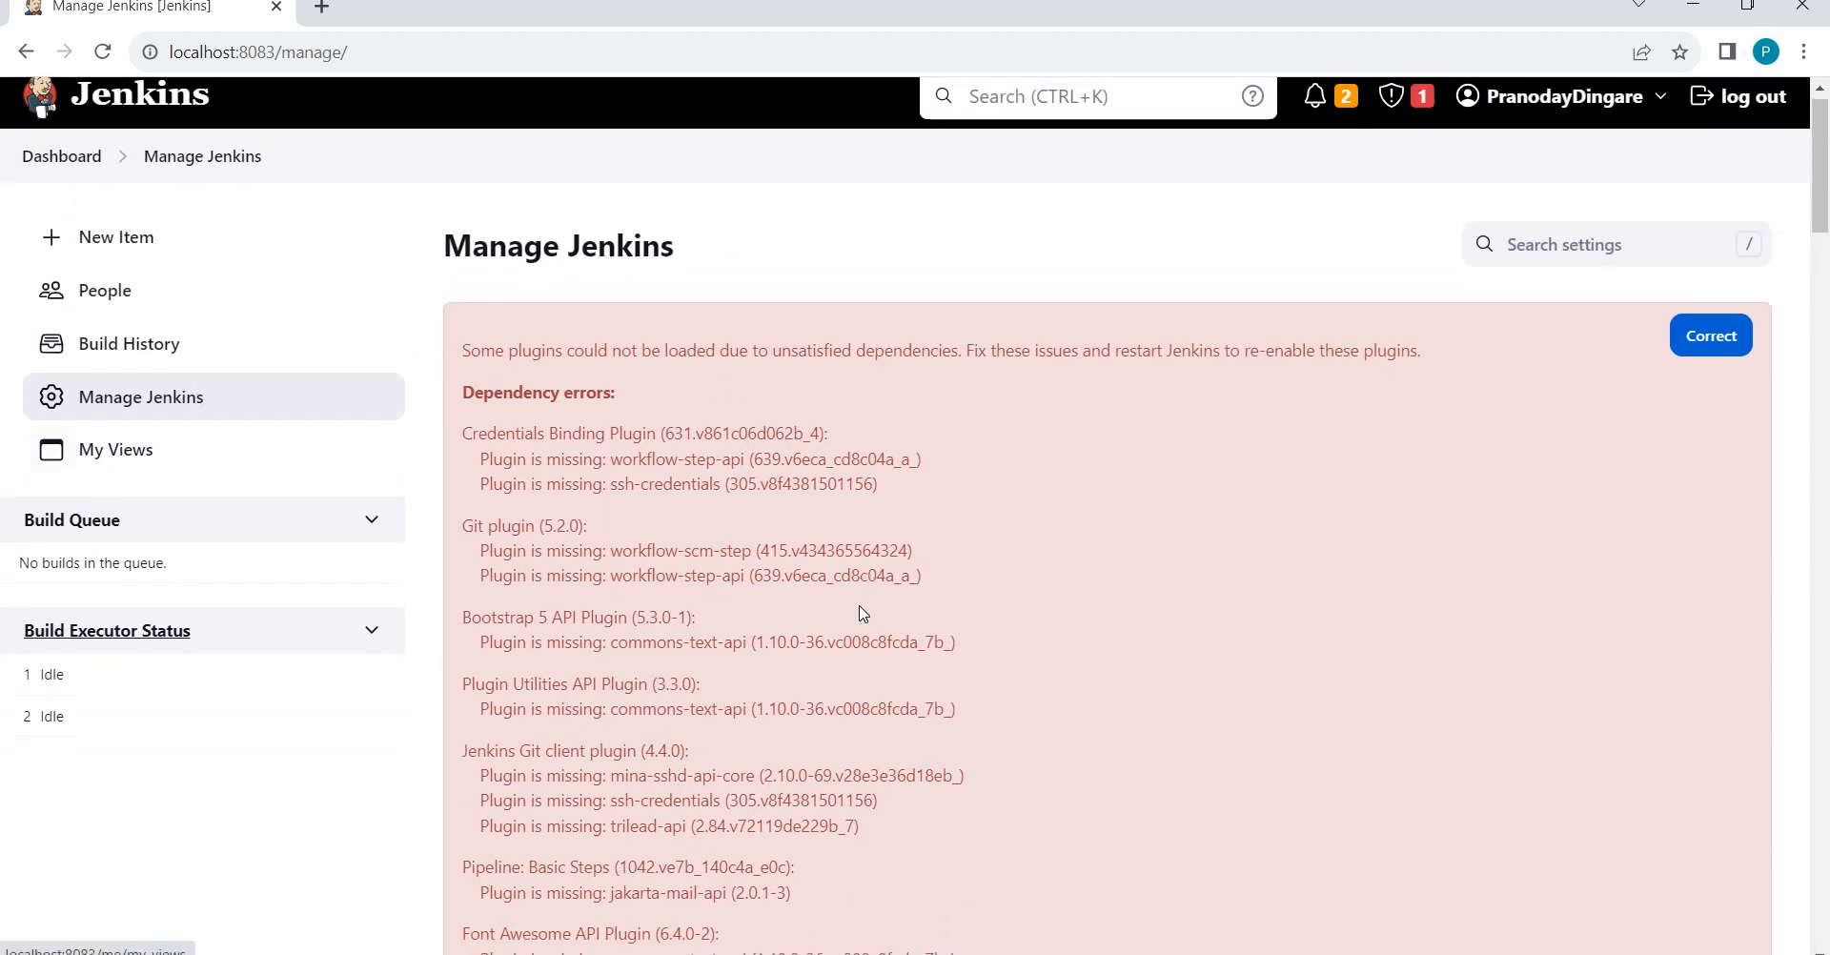
{"action": "scroll", "coordinate": [863, 613], "scroll_direction": "down", "scroll_amount": 20}
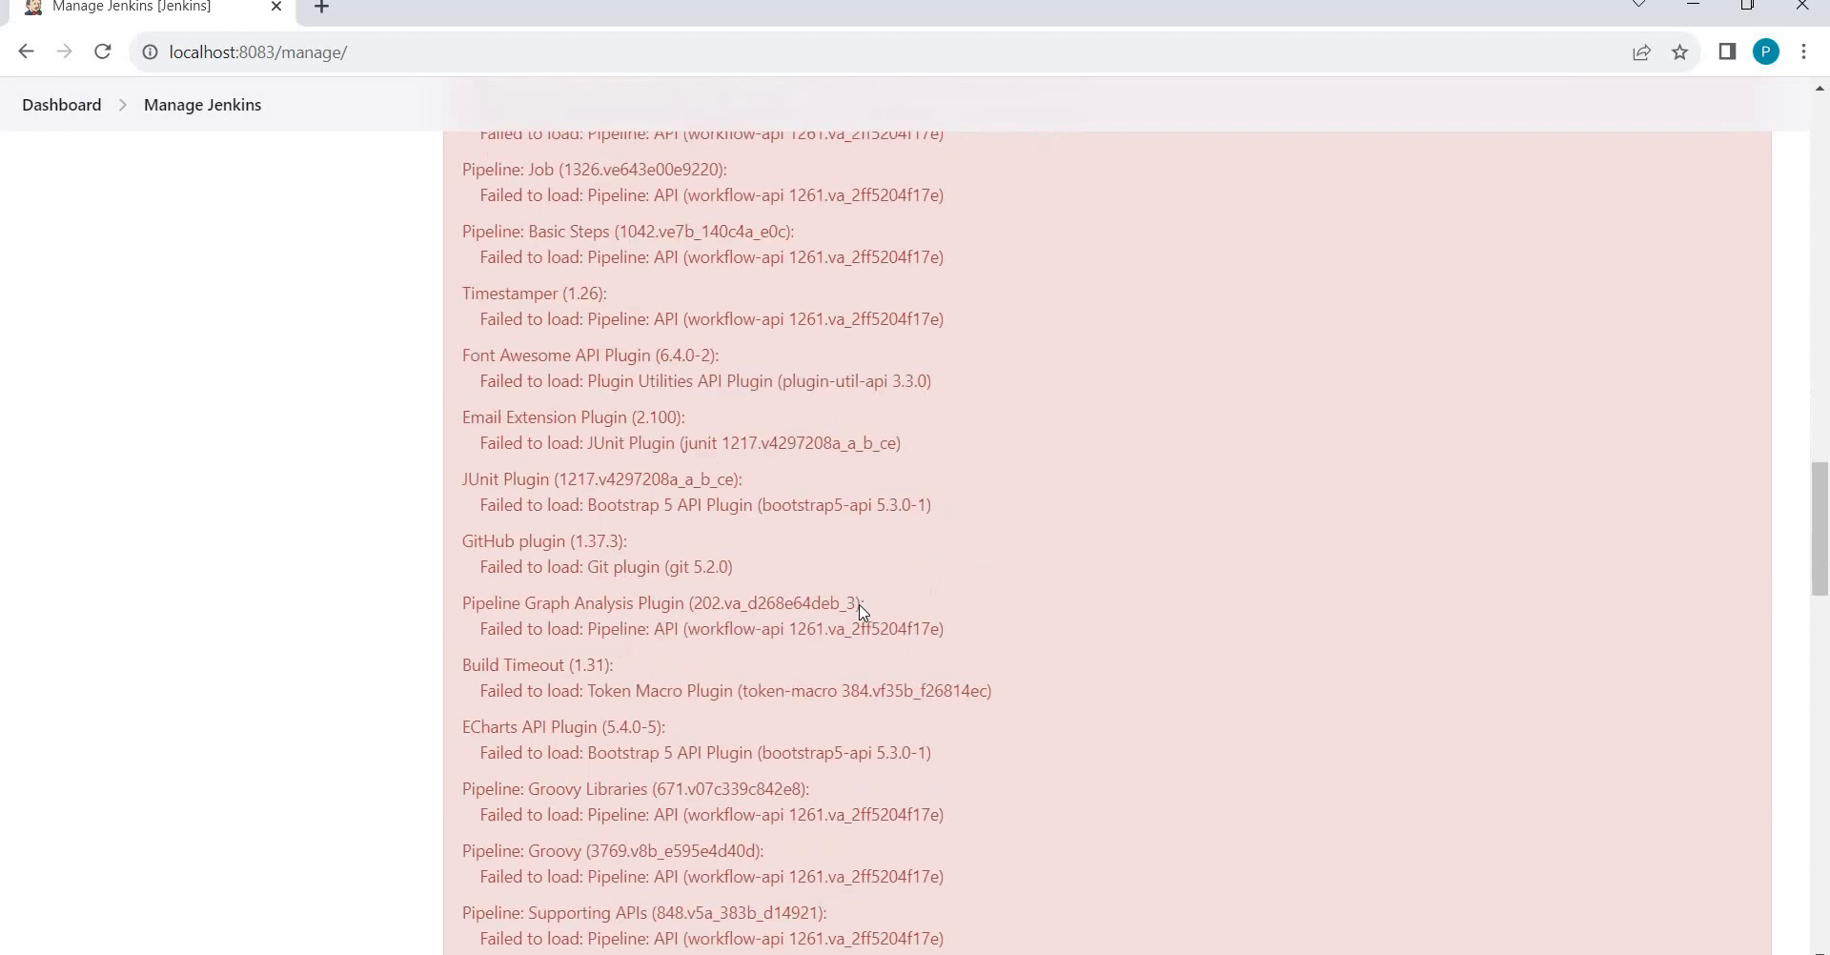
{"action": "scroll", "coordinate": [863, 613], "scroll_direction": "down", "scroll_amount": 15}
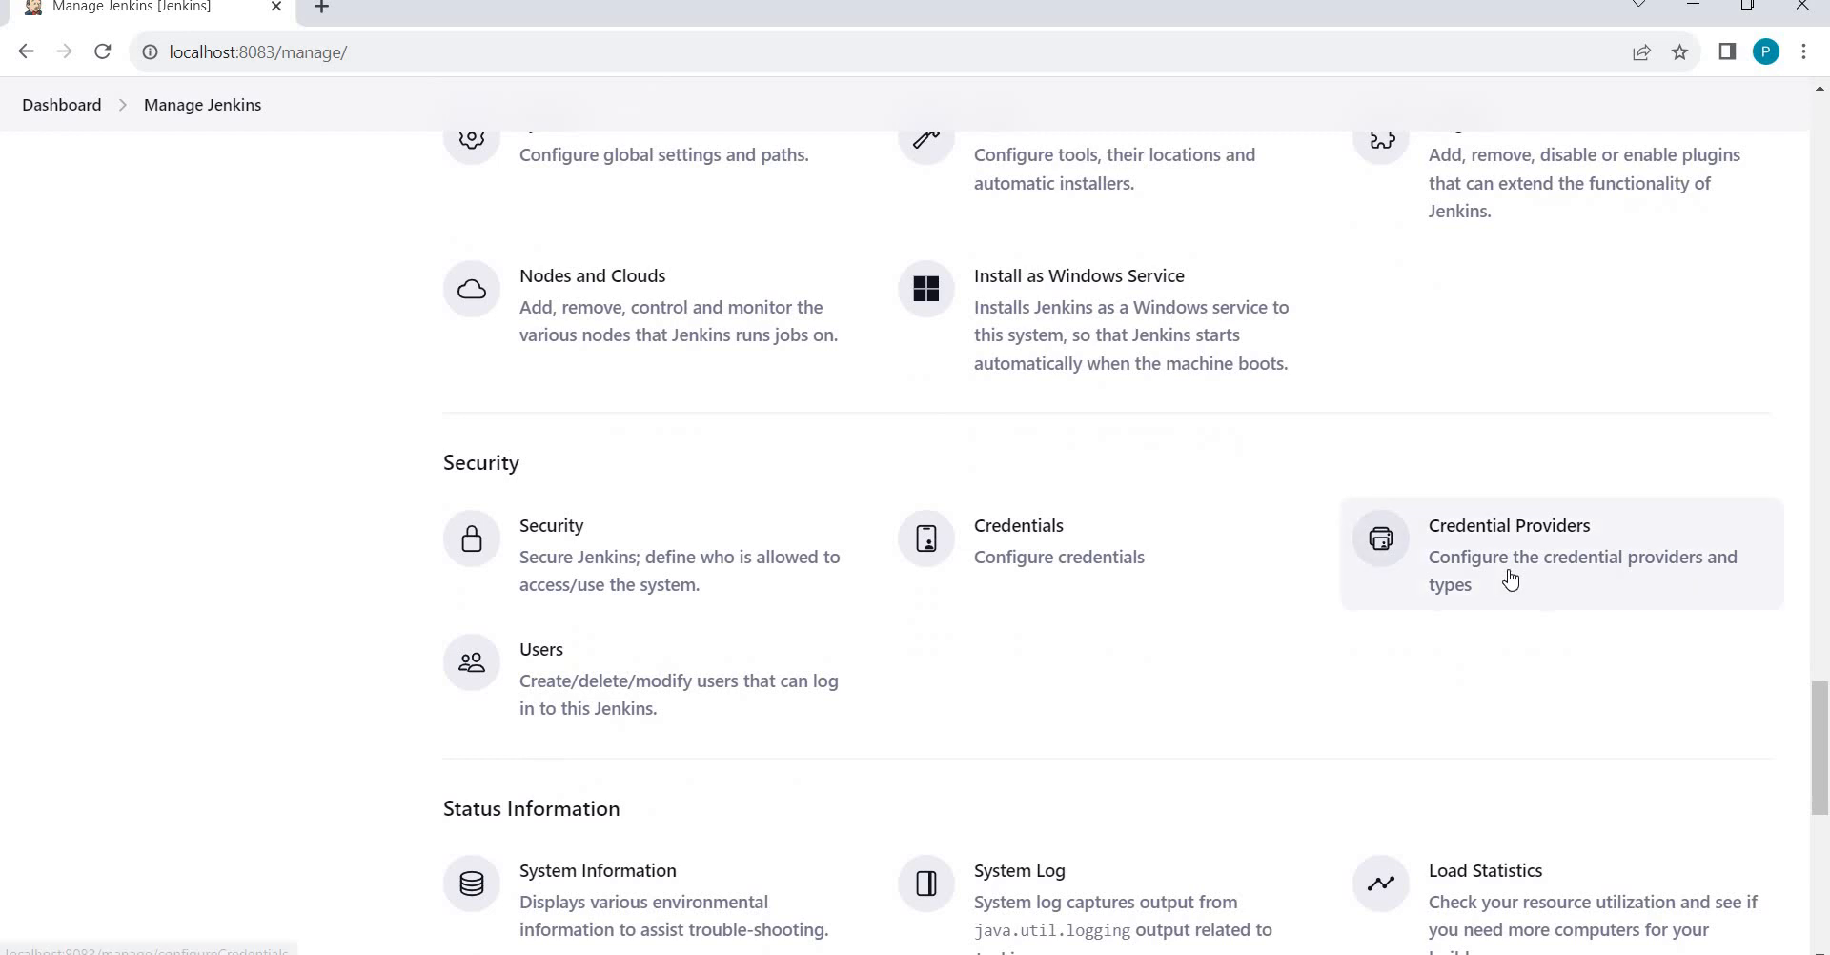
{"action": "left_click", "coordinate": [1510, 579]}
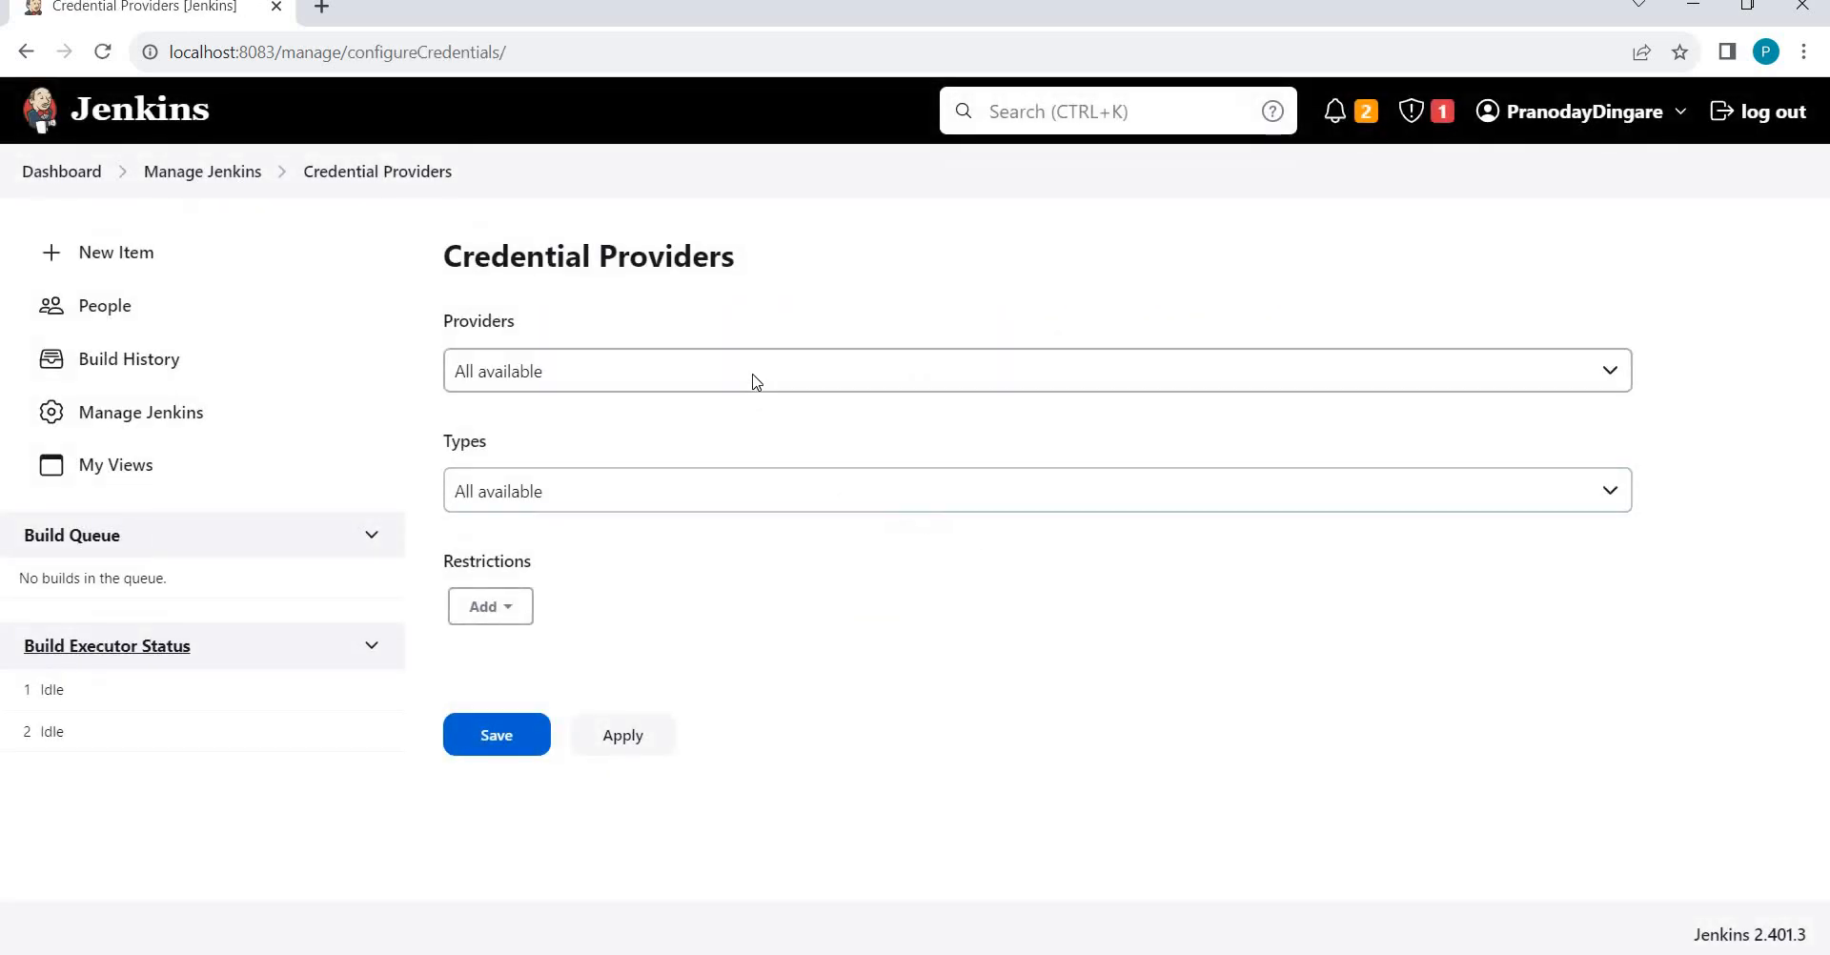
Keep Providers and Types at All available, dismissing the restriction menu without adding one.
{"action": "left_click", "coordinate": [756, 381]}
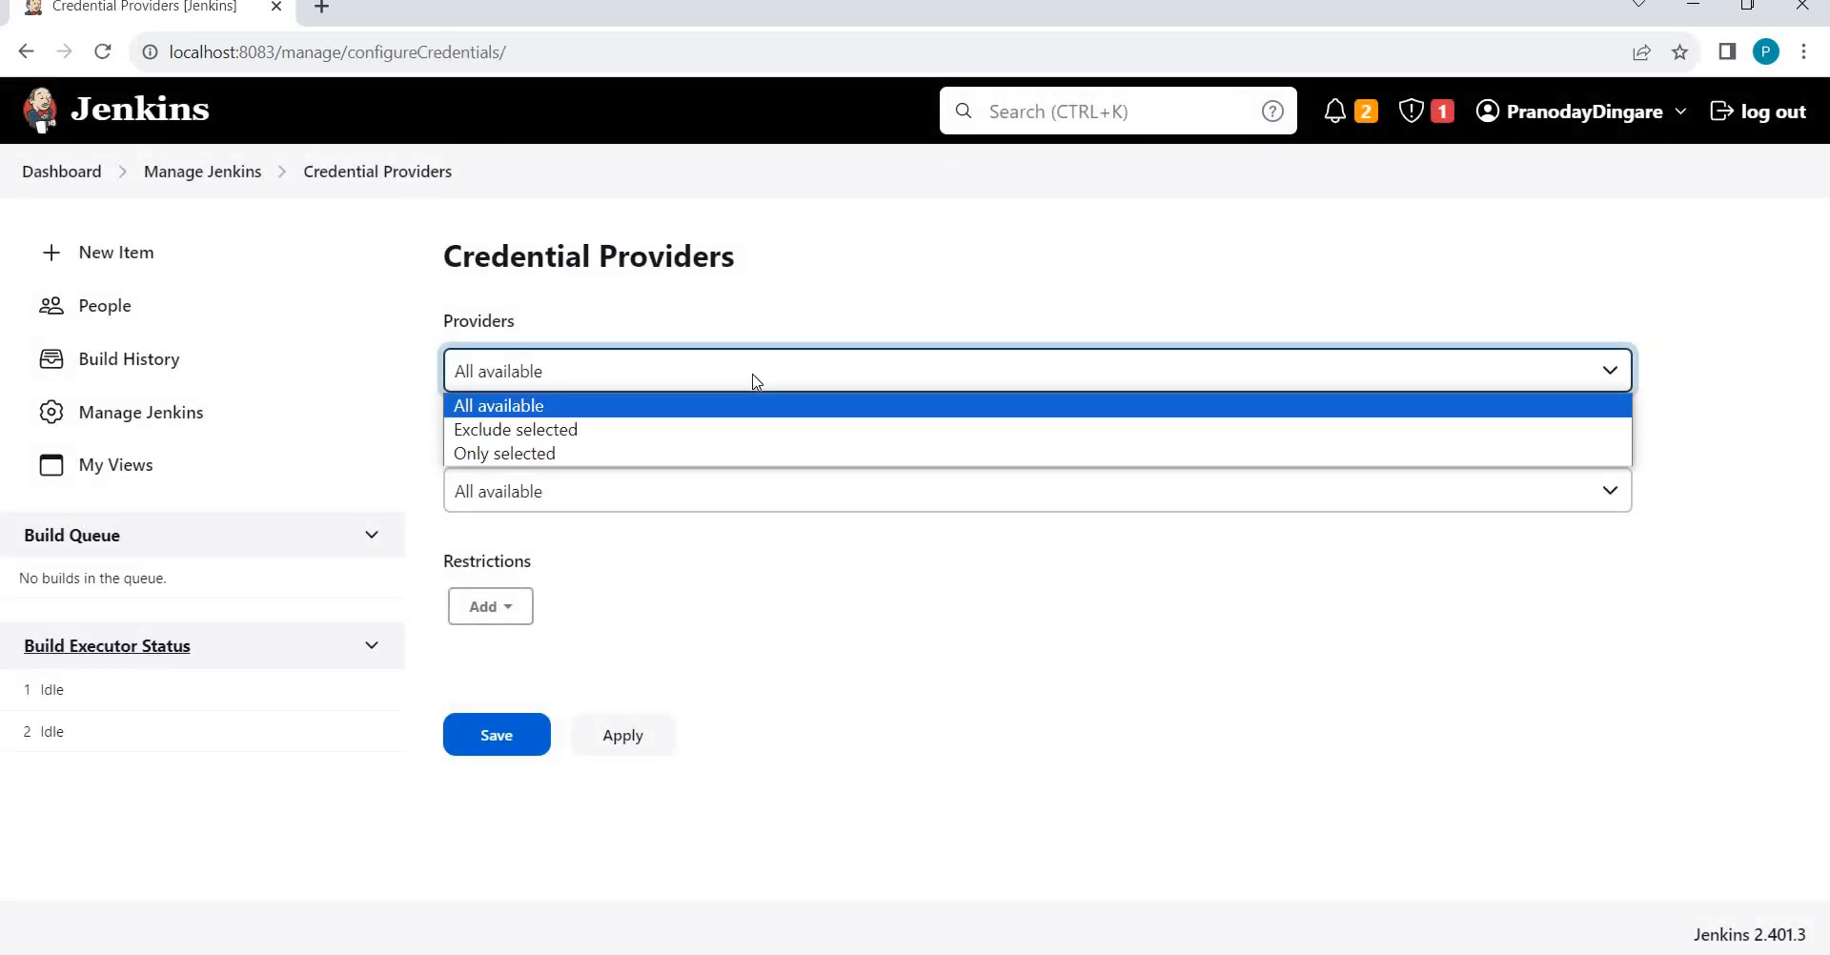
{"action": "left_click", "coordinate": [873, 616]}
{"action": "left_click", "coordinate": [918, 509]}
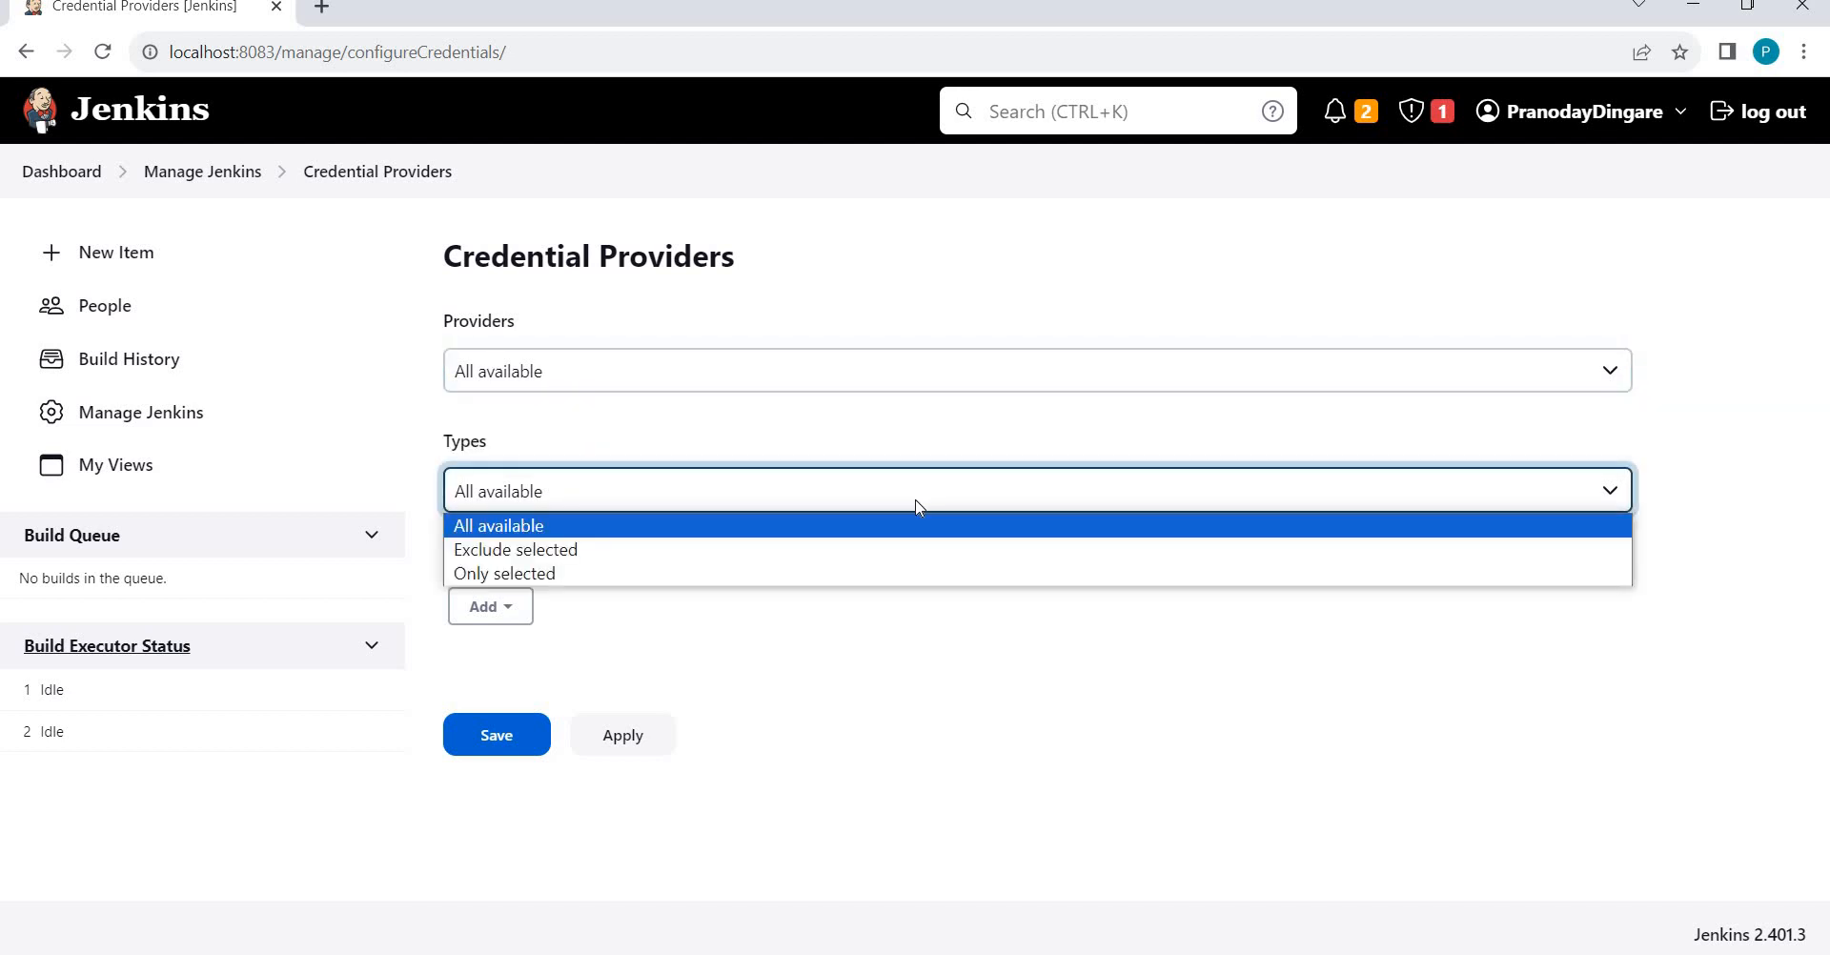
{"action": "left_click", "coordinate": [895, 677]}
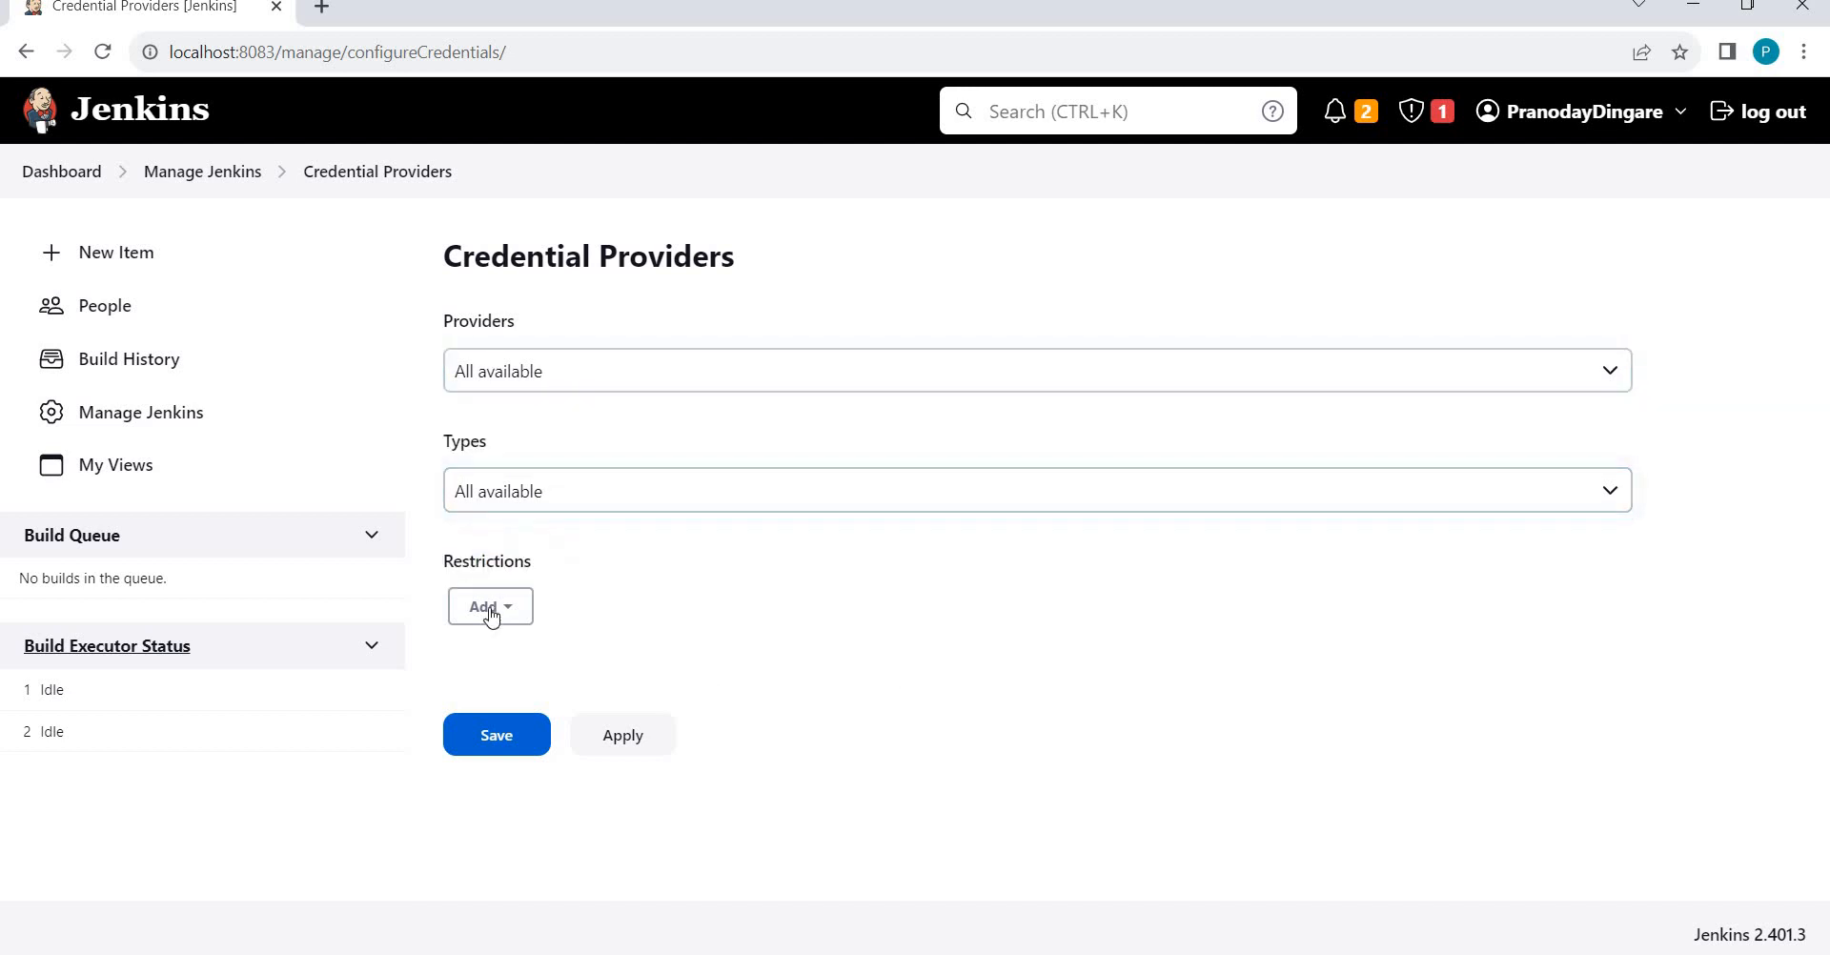
{"action": "left_click", "coordinate": [494, 612]}
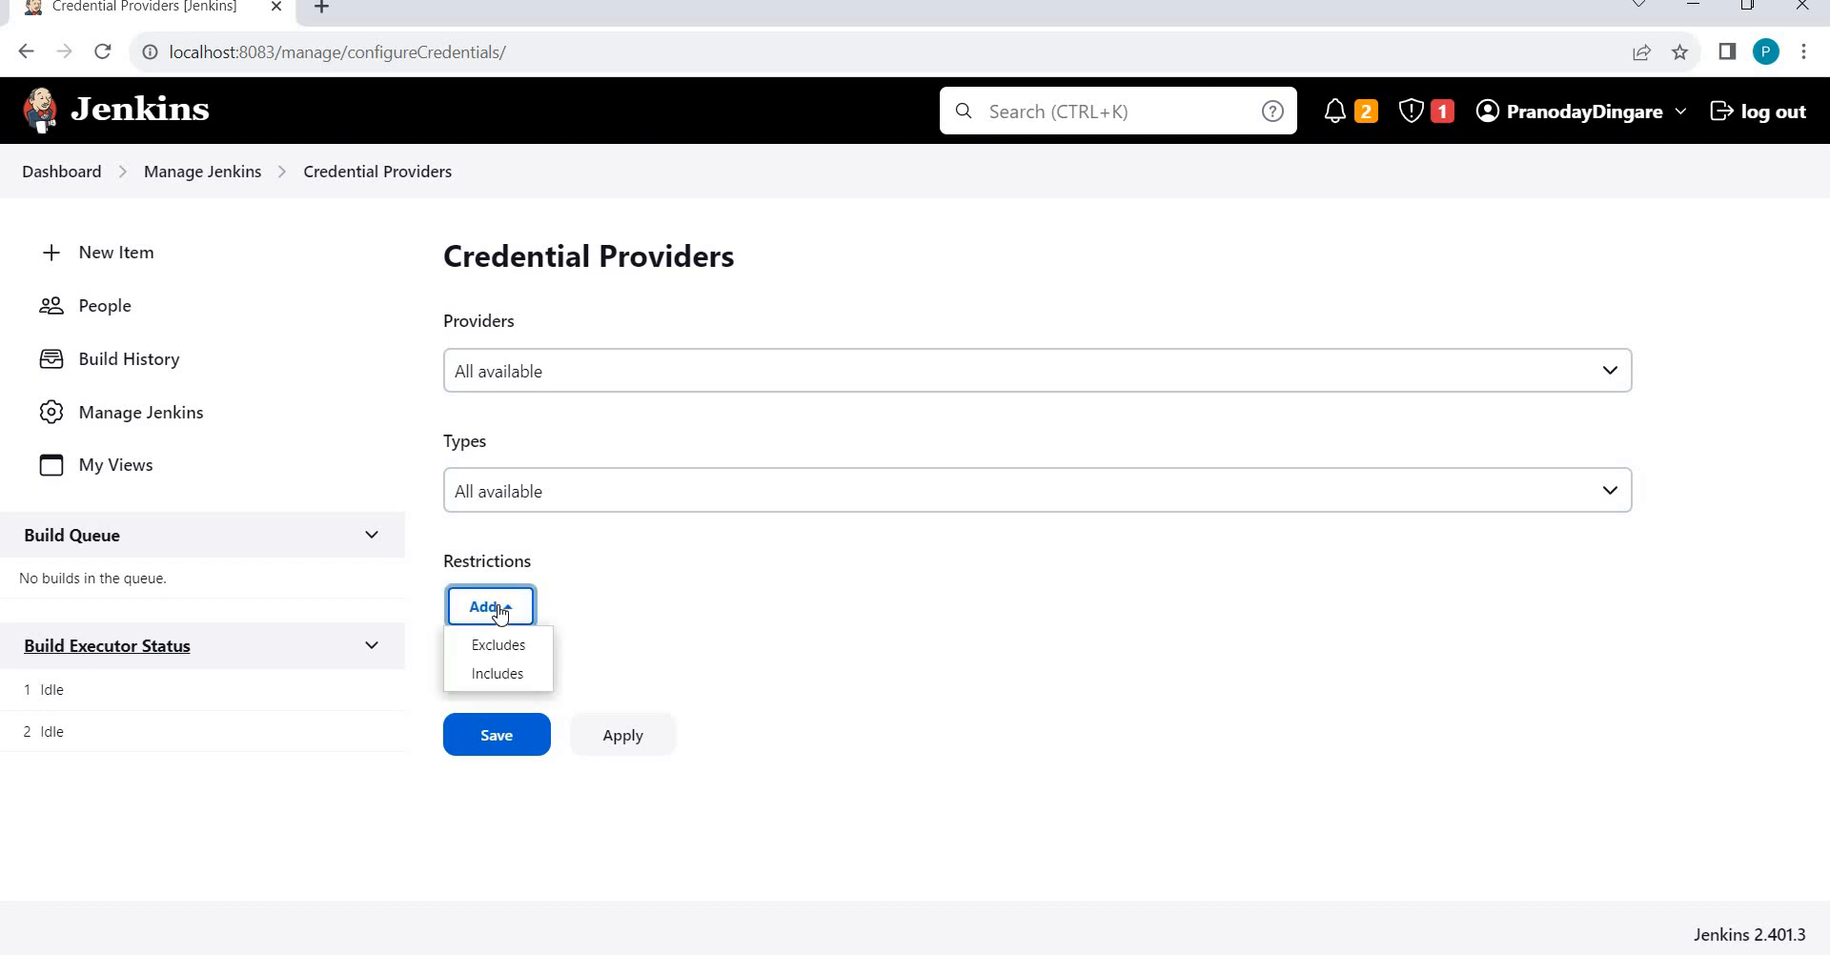
{"action": "left_click", "coordinate": [812, 624]}
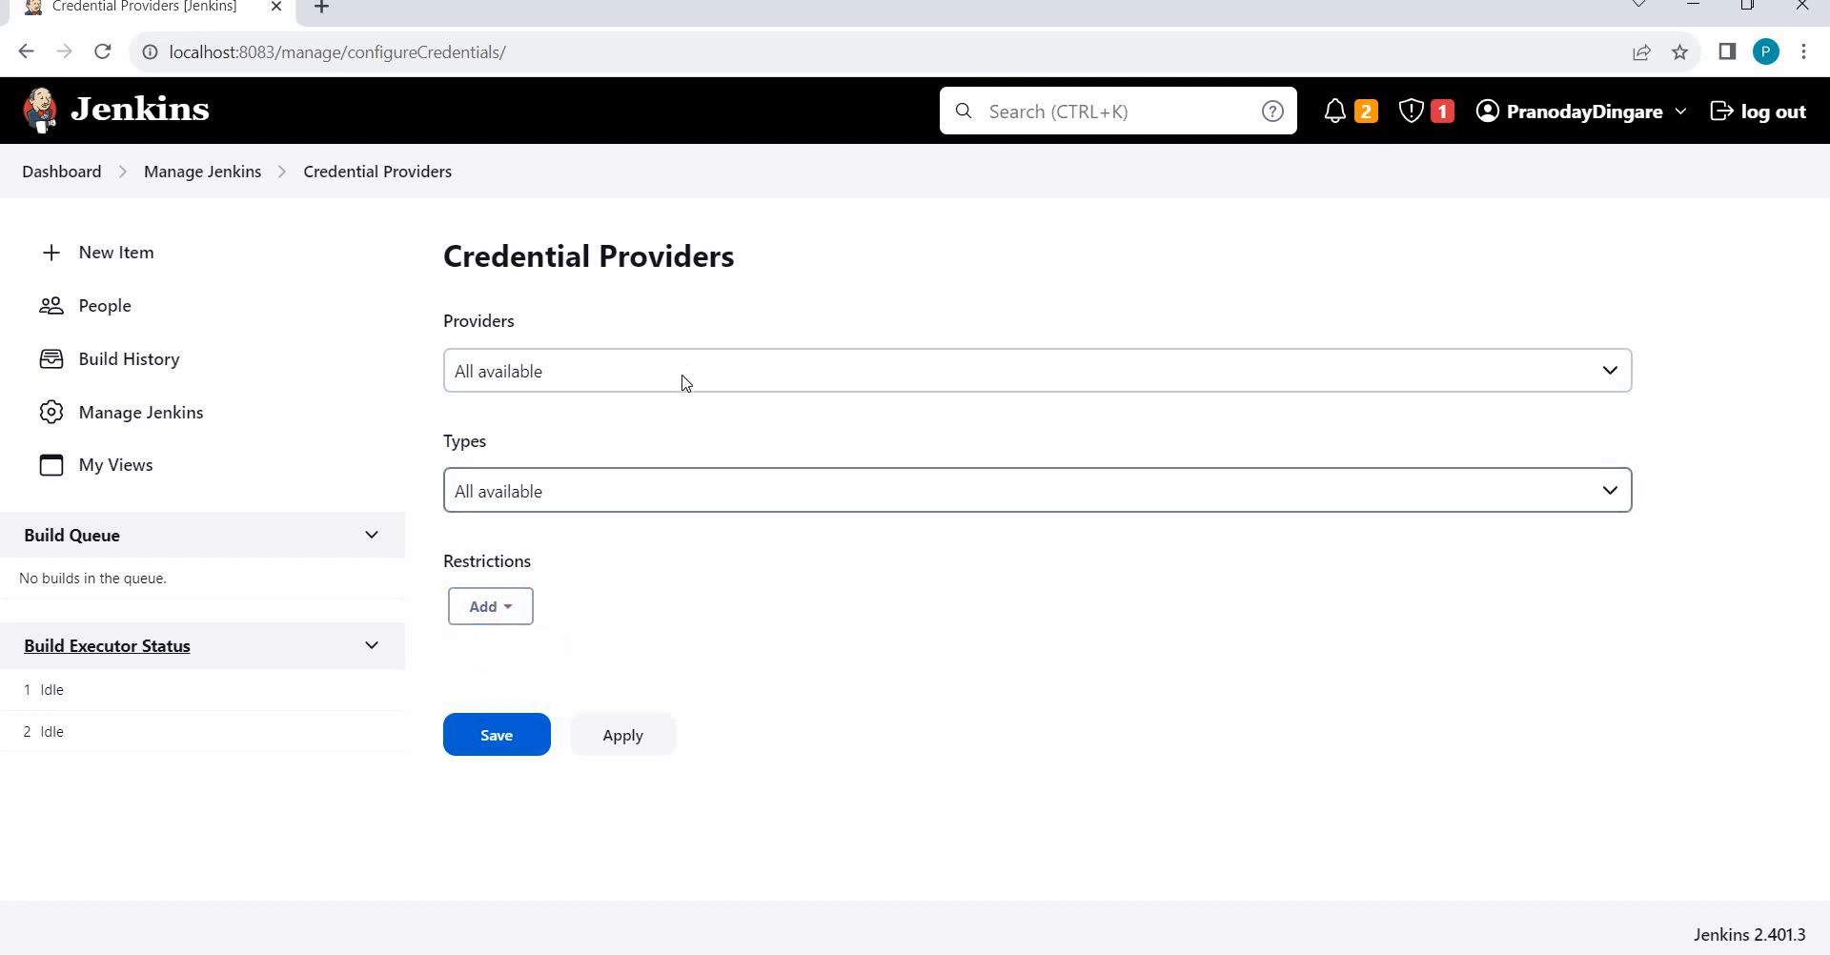
Add an Includes restriction with Folder Credentials Provider and the Username with password type.
{"action": "left_click", "coordinate": [487, 614]}
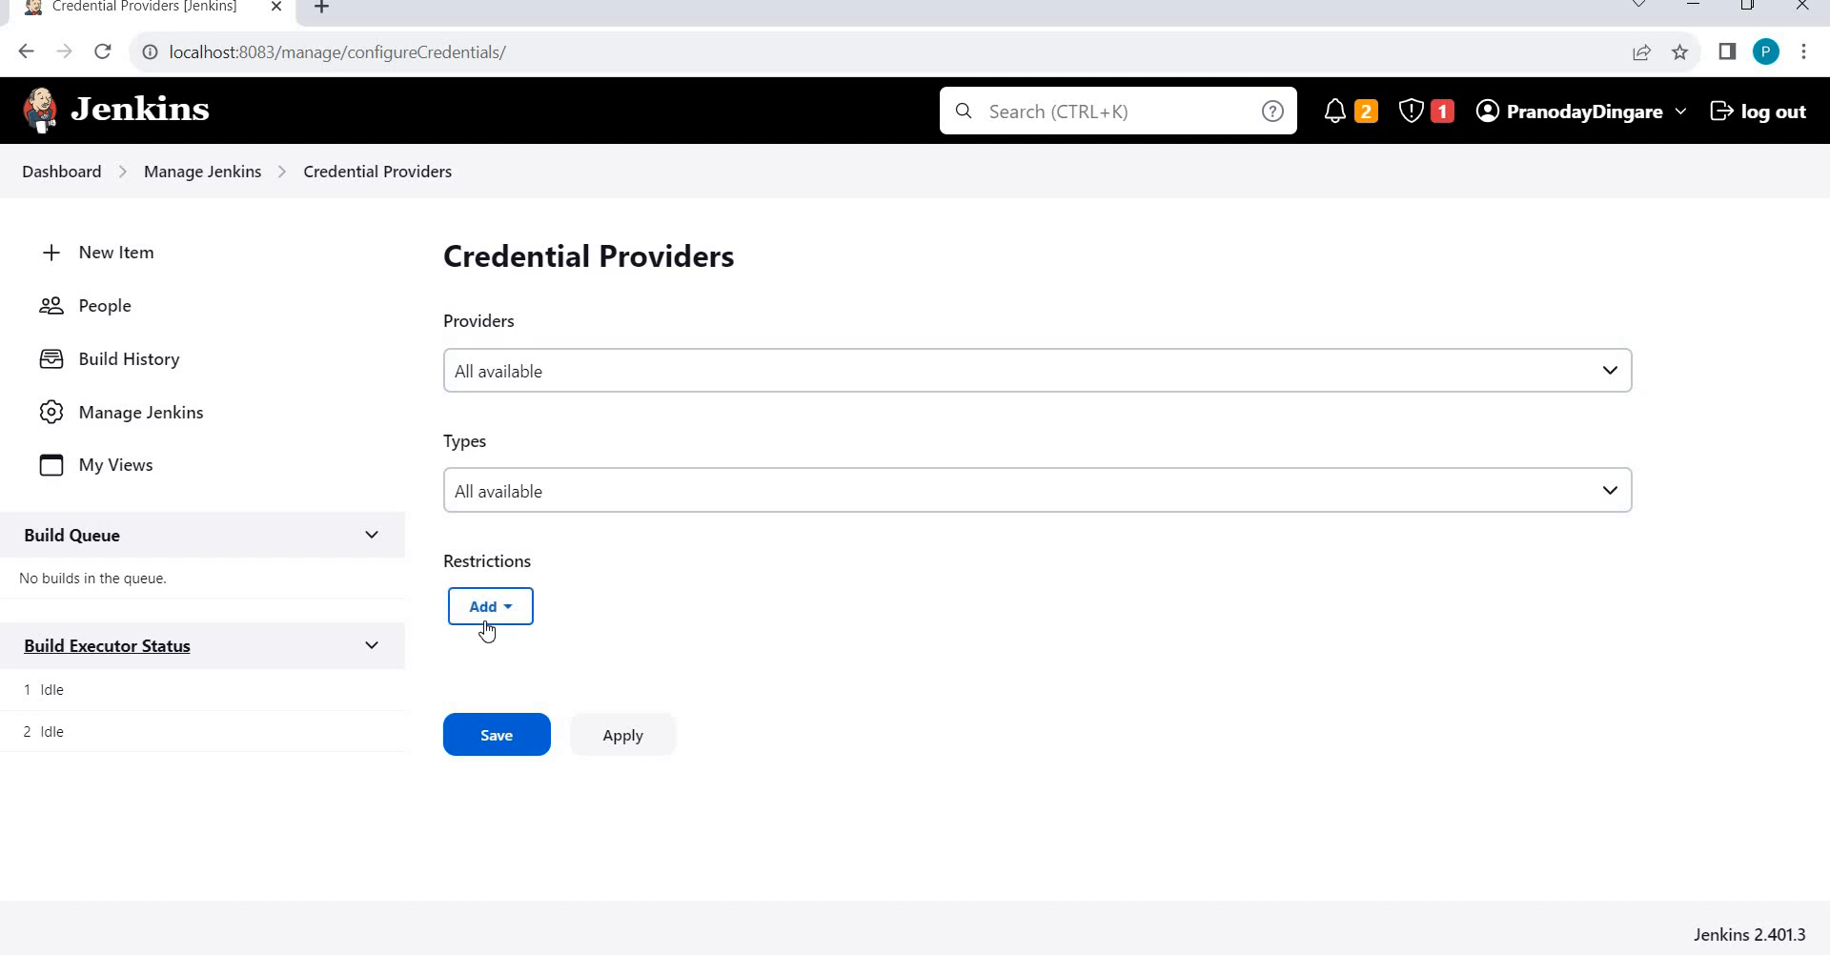
{"action": "left_click", "coordinate": [490, 674]}
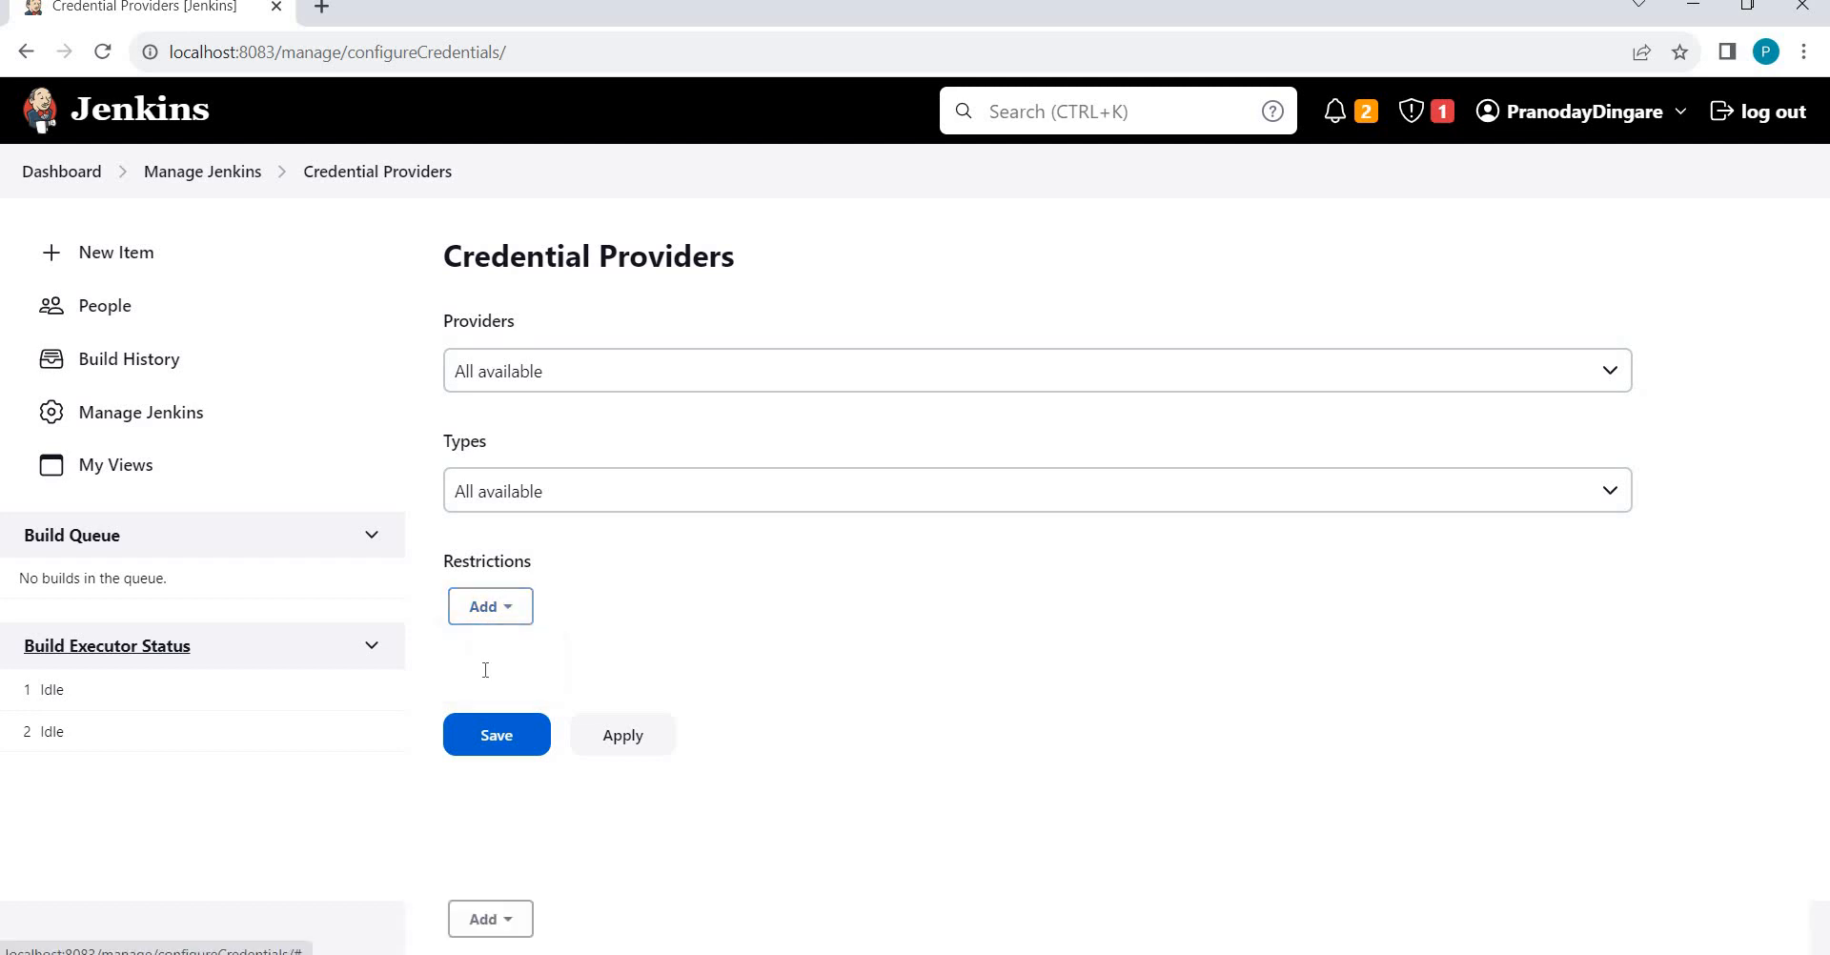
{"action": "left_click_drag", "start_coordinate": [363, 765], "coordinate": [835, 717]}
{"action": "left_click", "coordinate": [837, 725]}
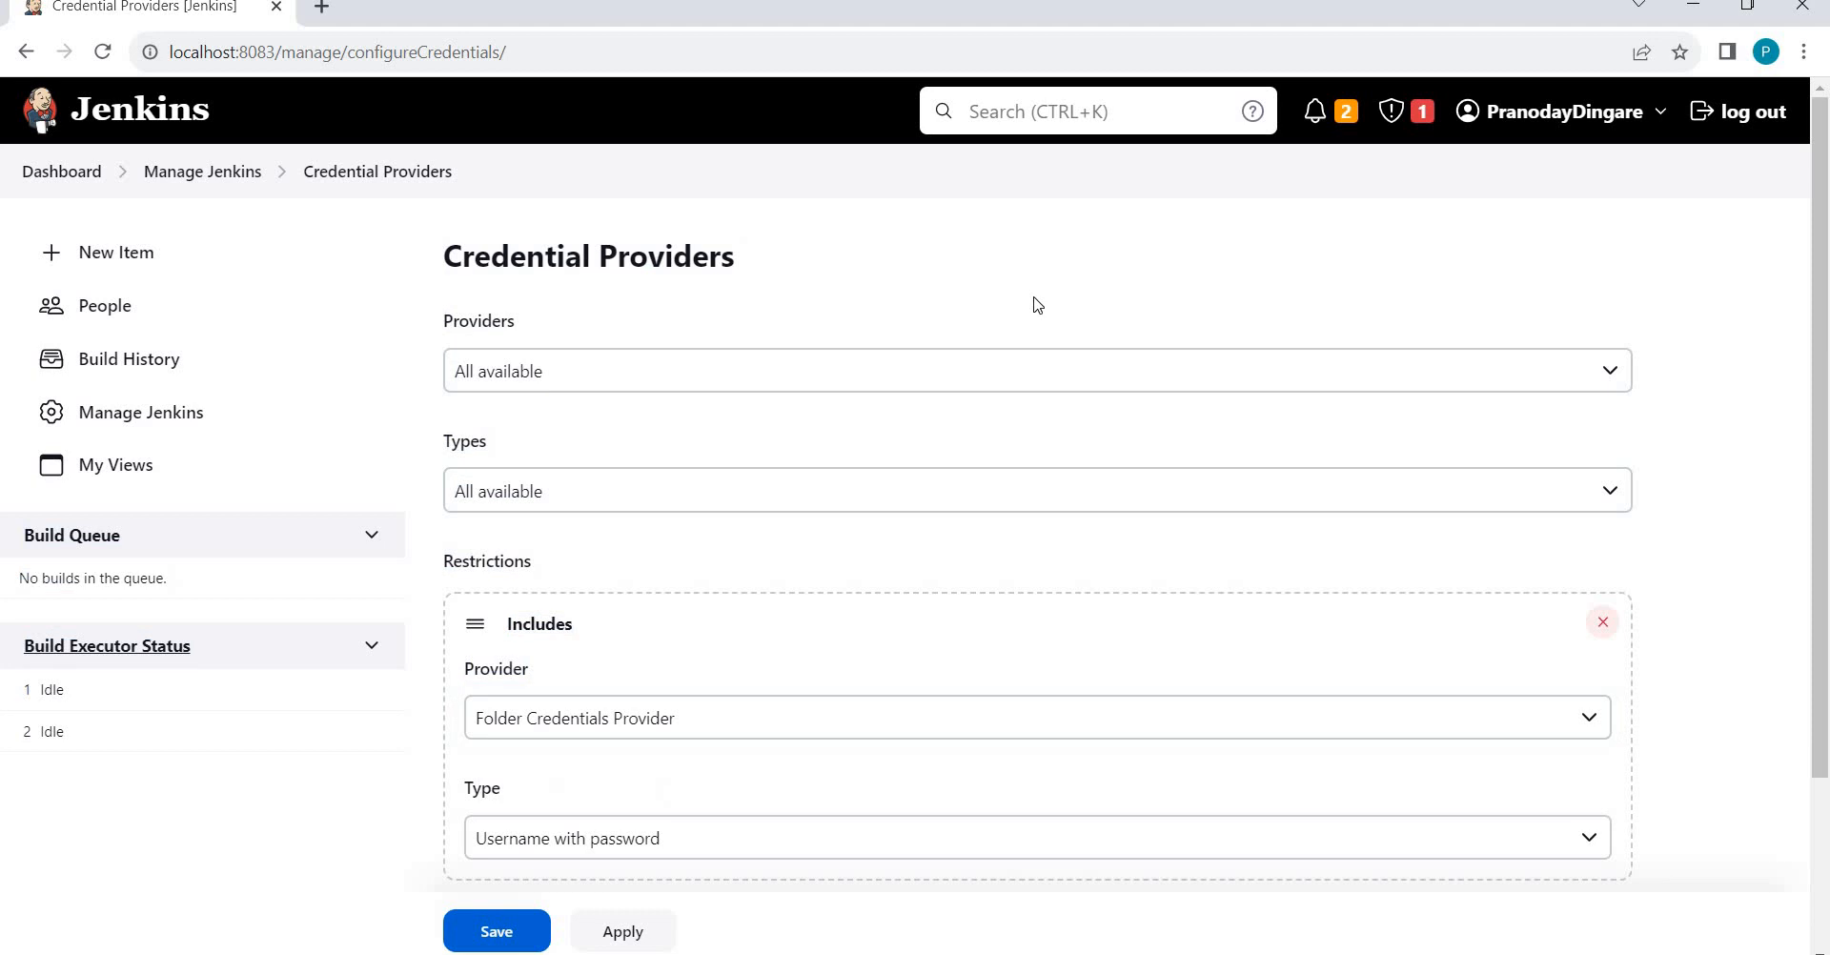
{"action": "scroll", "coordinate": [1037, 307], "scroll_direction": "down", "scroll_amount": 1}
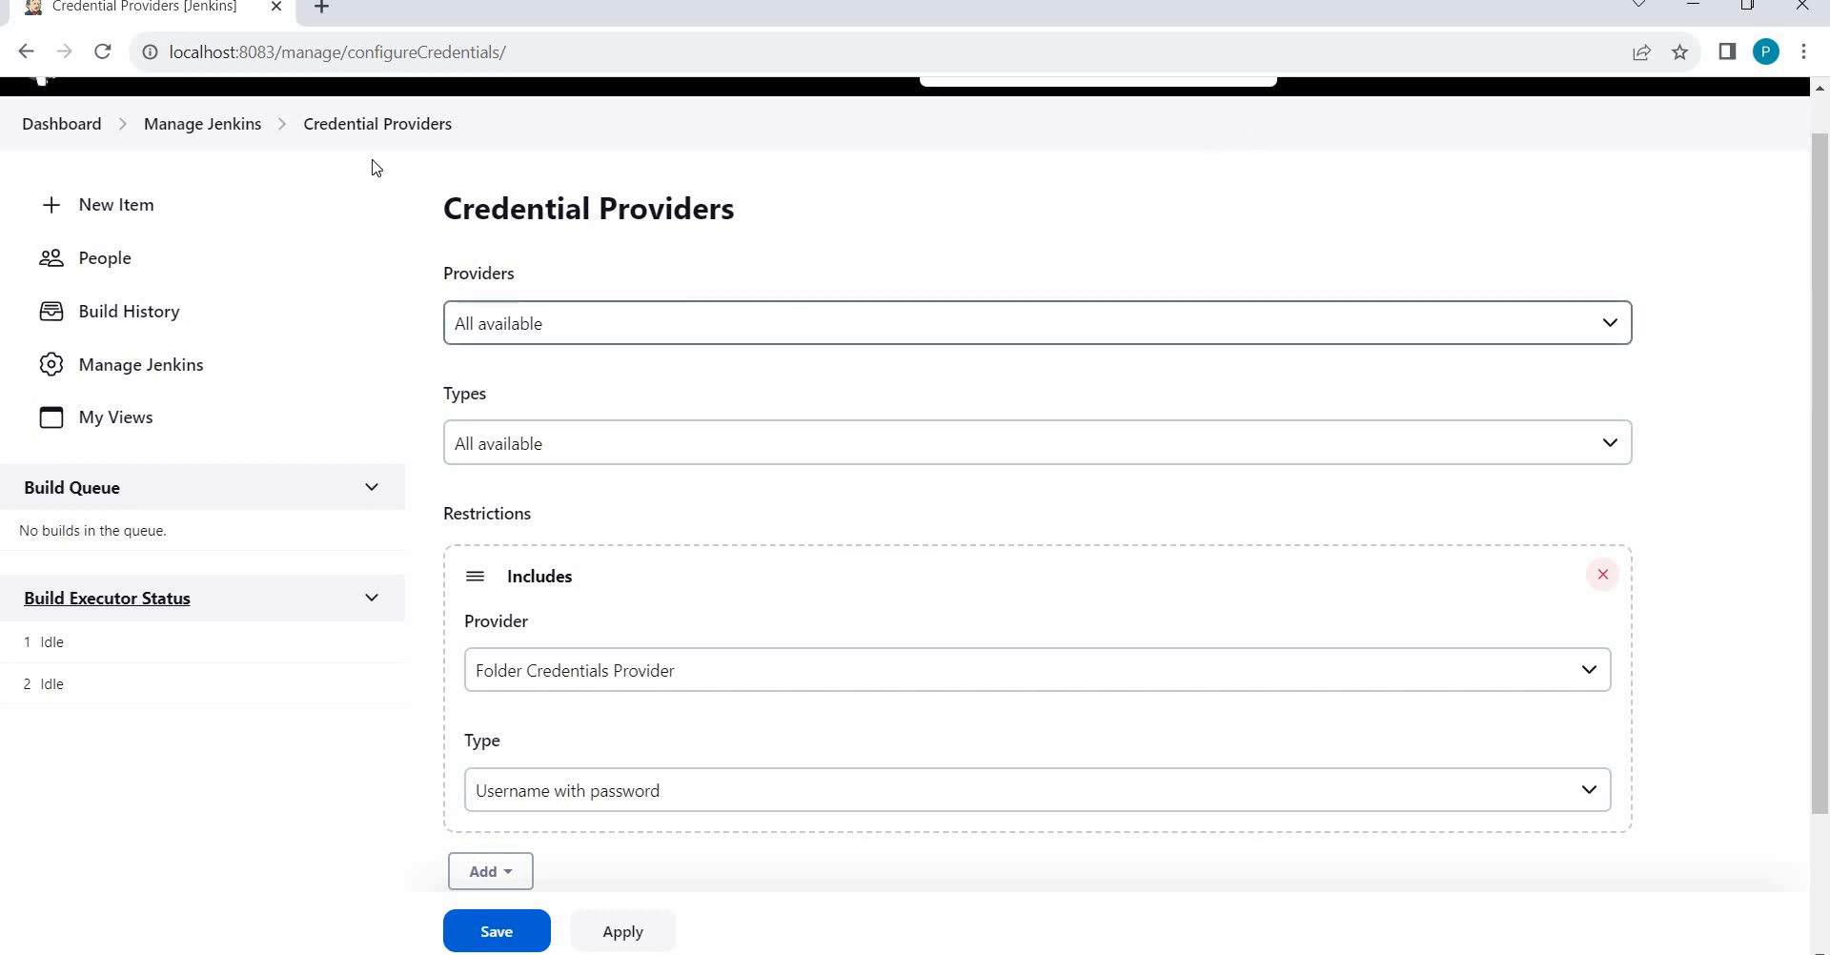
Return to Manage Jenkins, scroll past the plugin dependency errors, and open Users.
{"action": "left_click", "coordinate": [196, 133]}
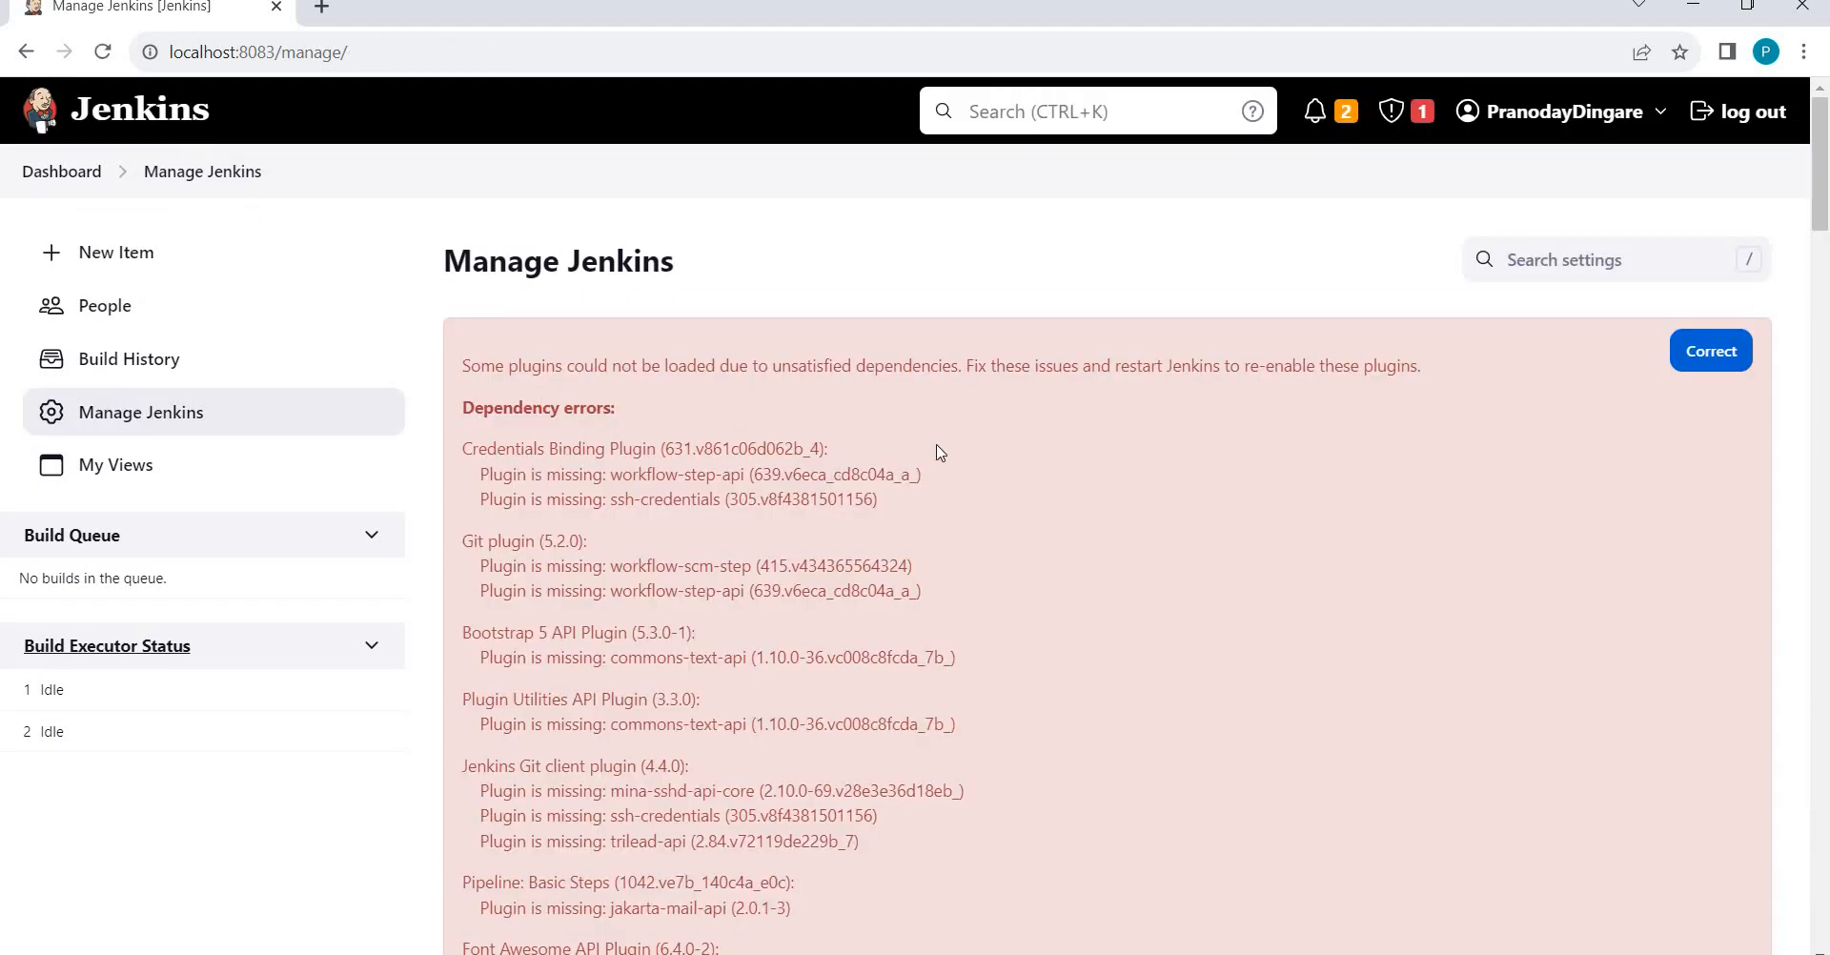
{"action": "scroll", "coordinate": [936, 452], "scroll_direction": "down", "scroll_amount": 15}
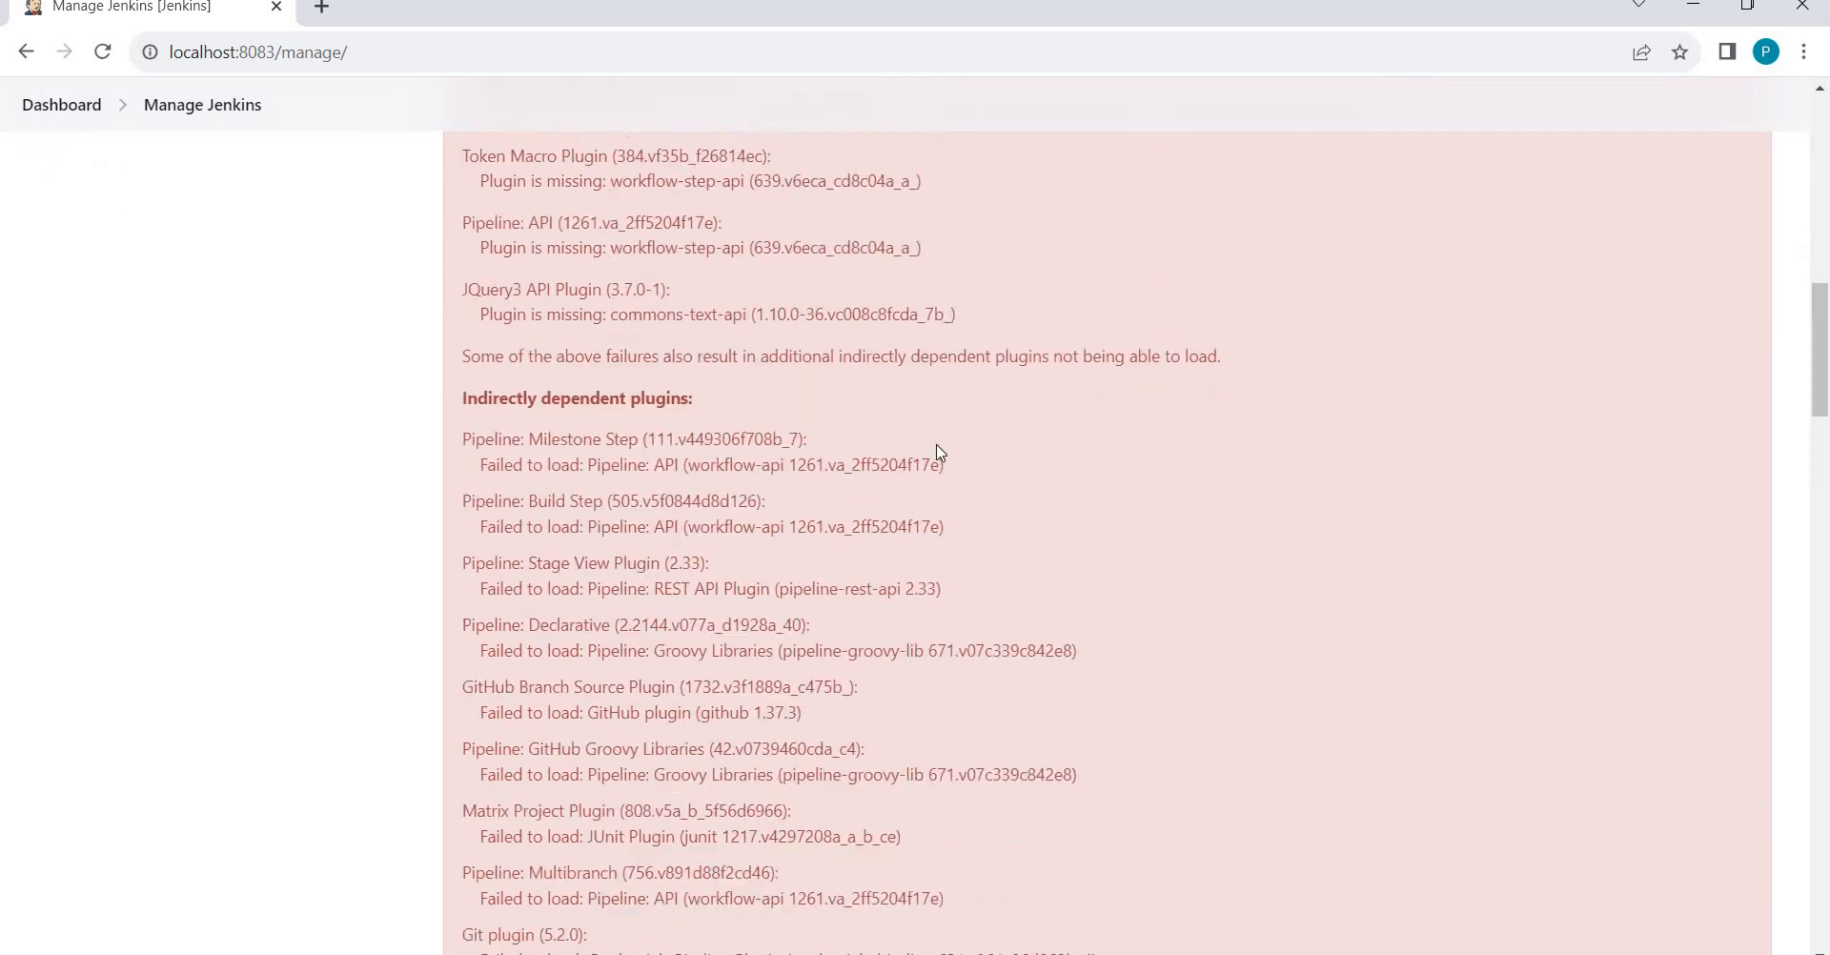
{"action": "scroll", "coordinate": [939, 448], "scroll_direction": "down", "scroll_amount": 7}
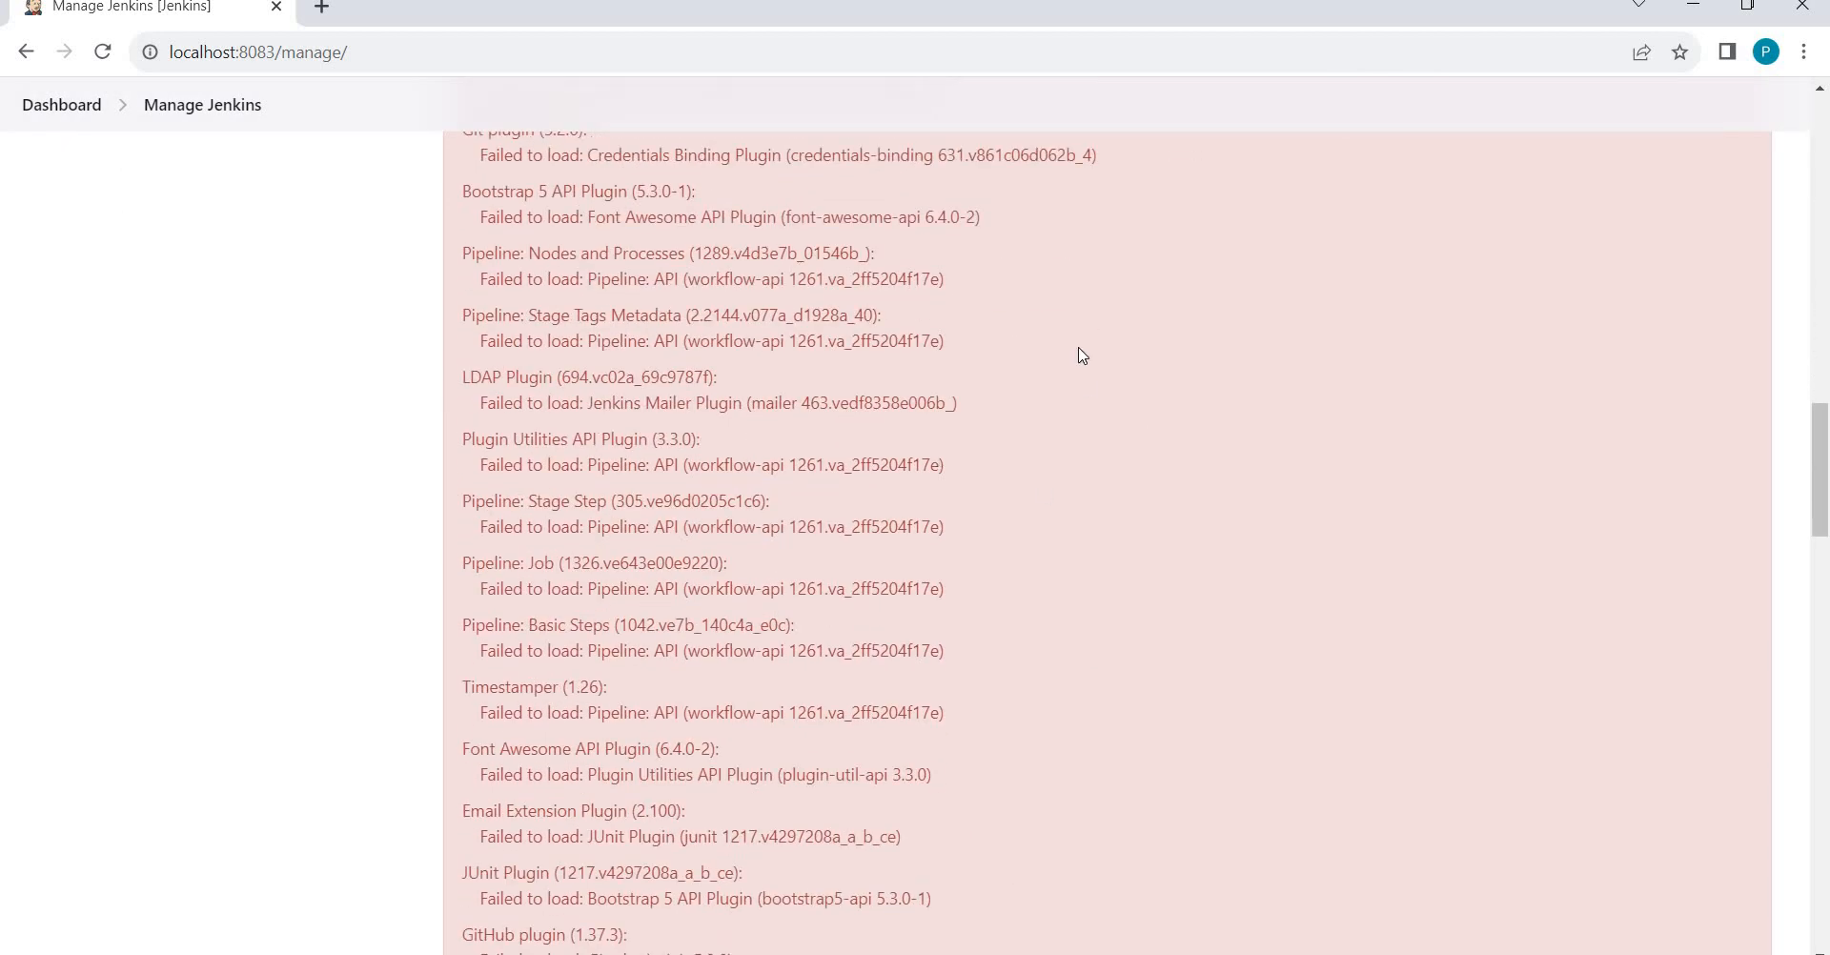
{"action": "scroll", "coordinate": [1082, 356], "scroll_direction": "down", "scroll_amount": 13}
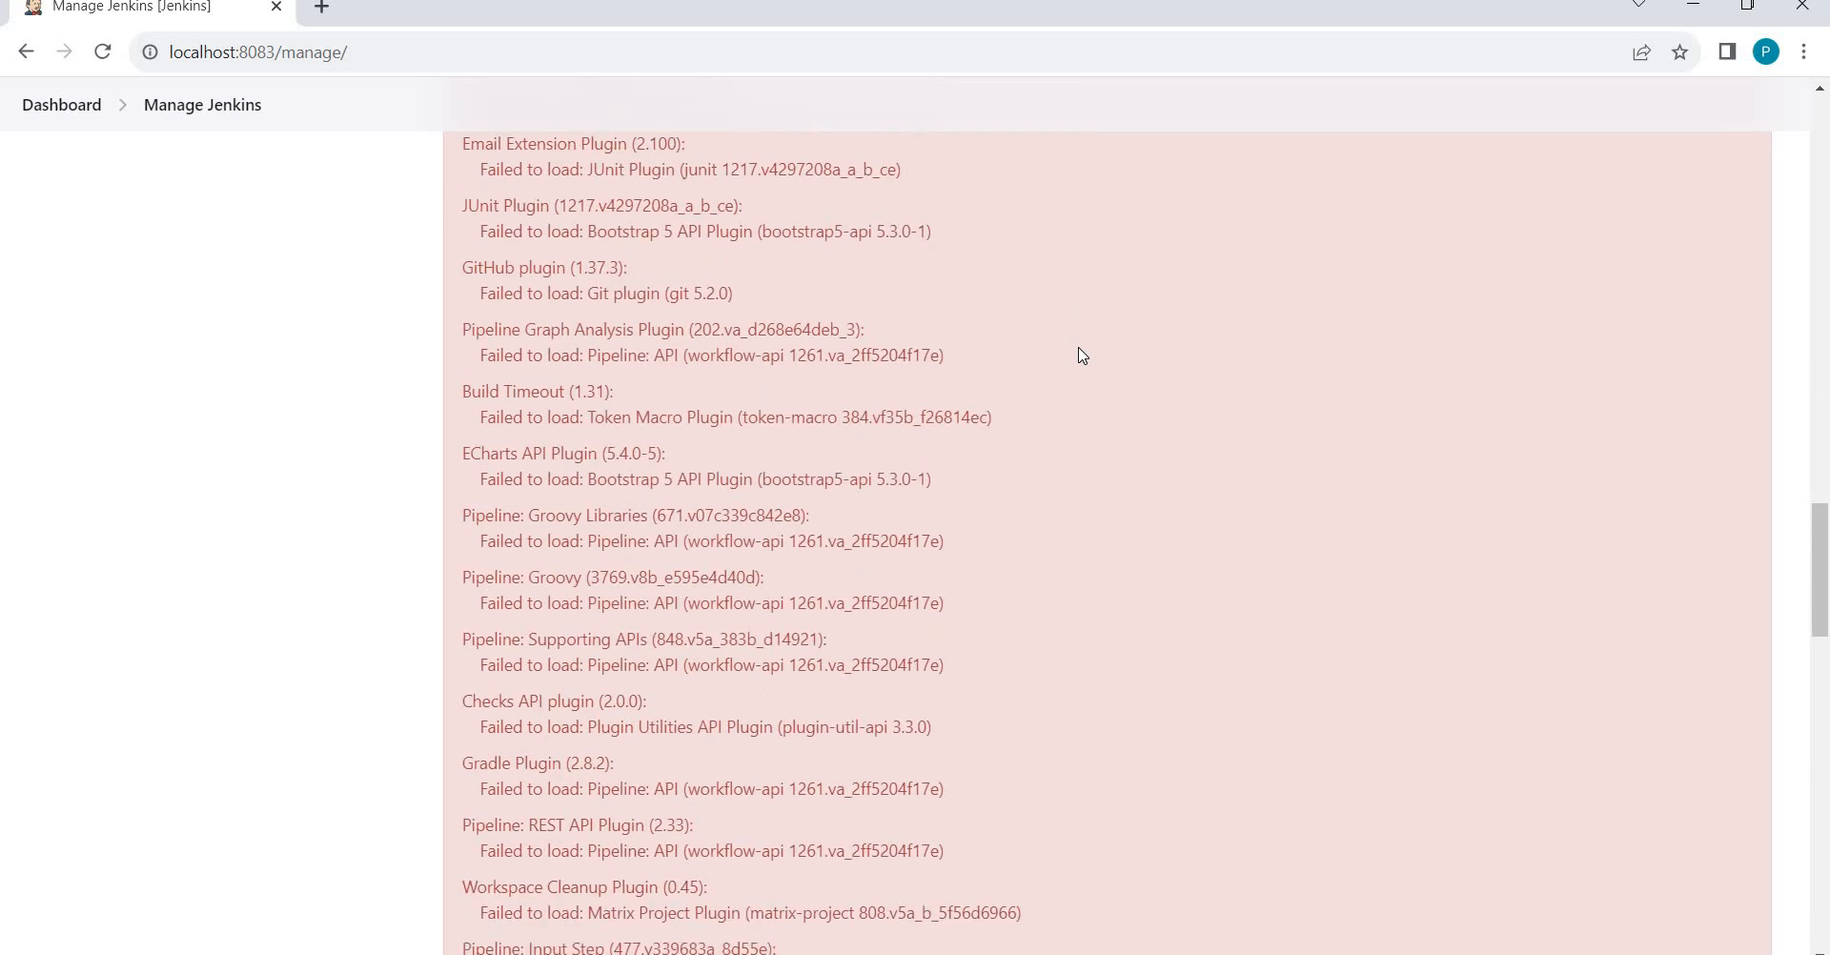
{"action": "scroll", "coordinate": [1082, 356], "scroll_direction": "down", "scroll_amount": 4}
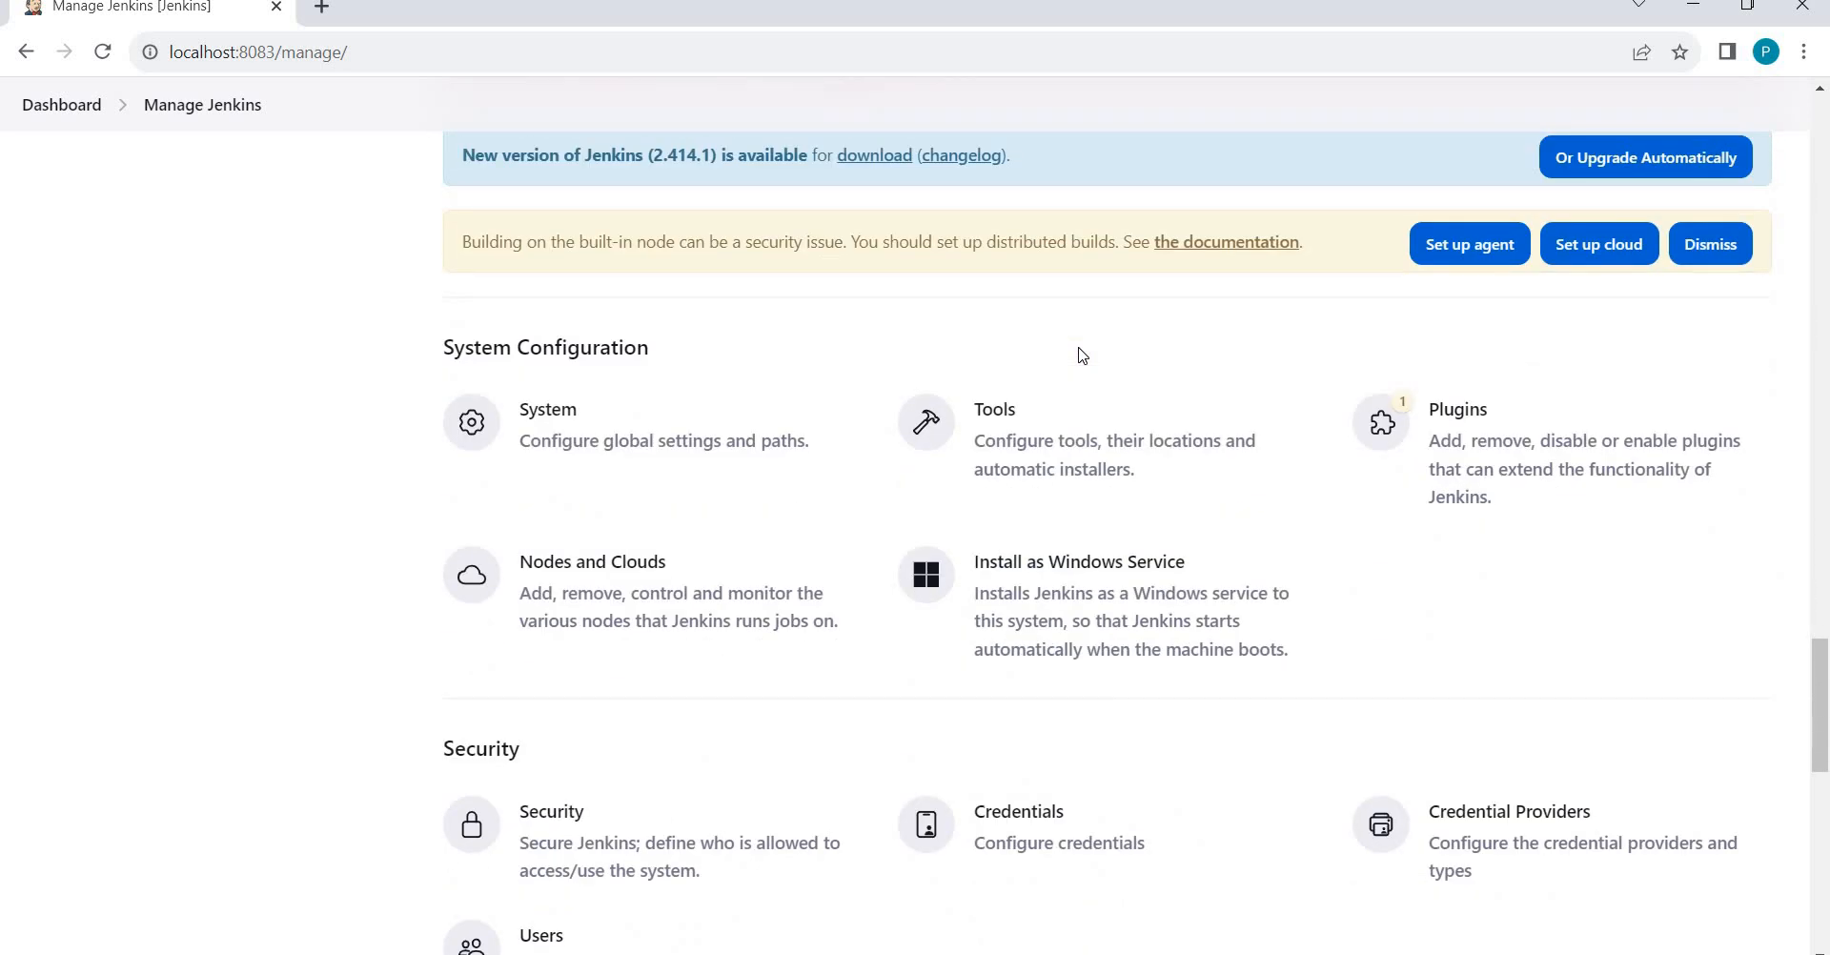
{"action": "scroll", "coordinate": [1240, 429], "scroll_direction": "down", "scroll_amount": 2}
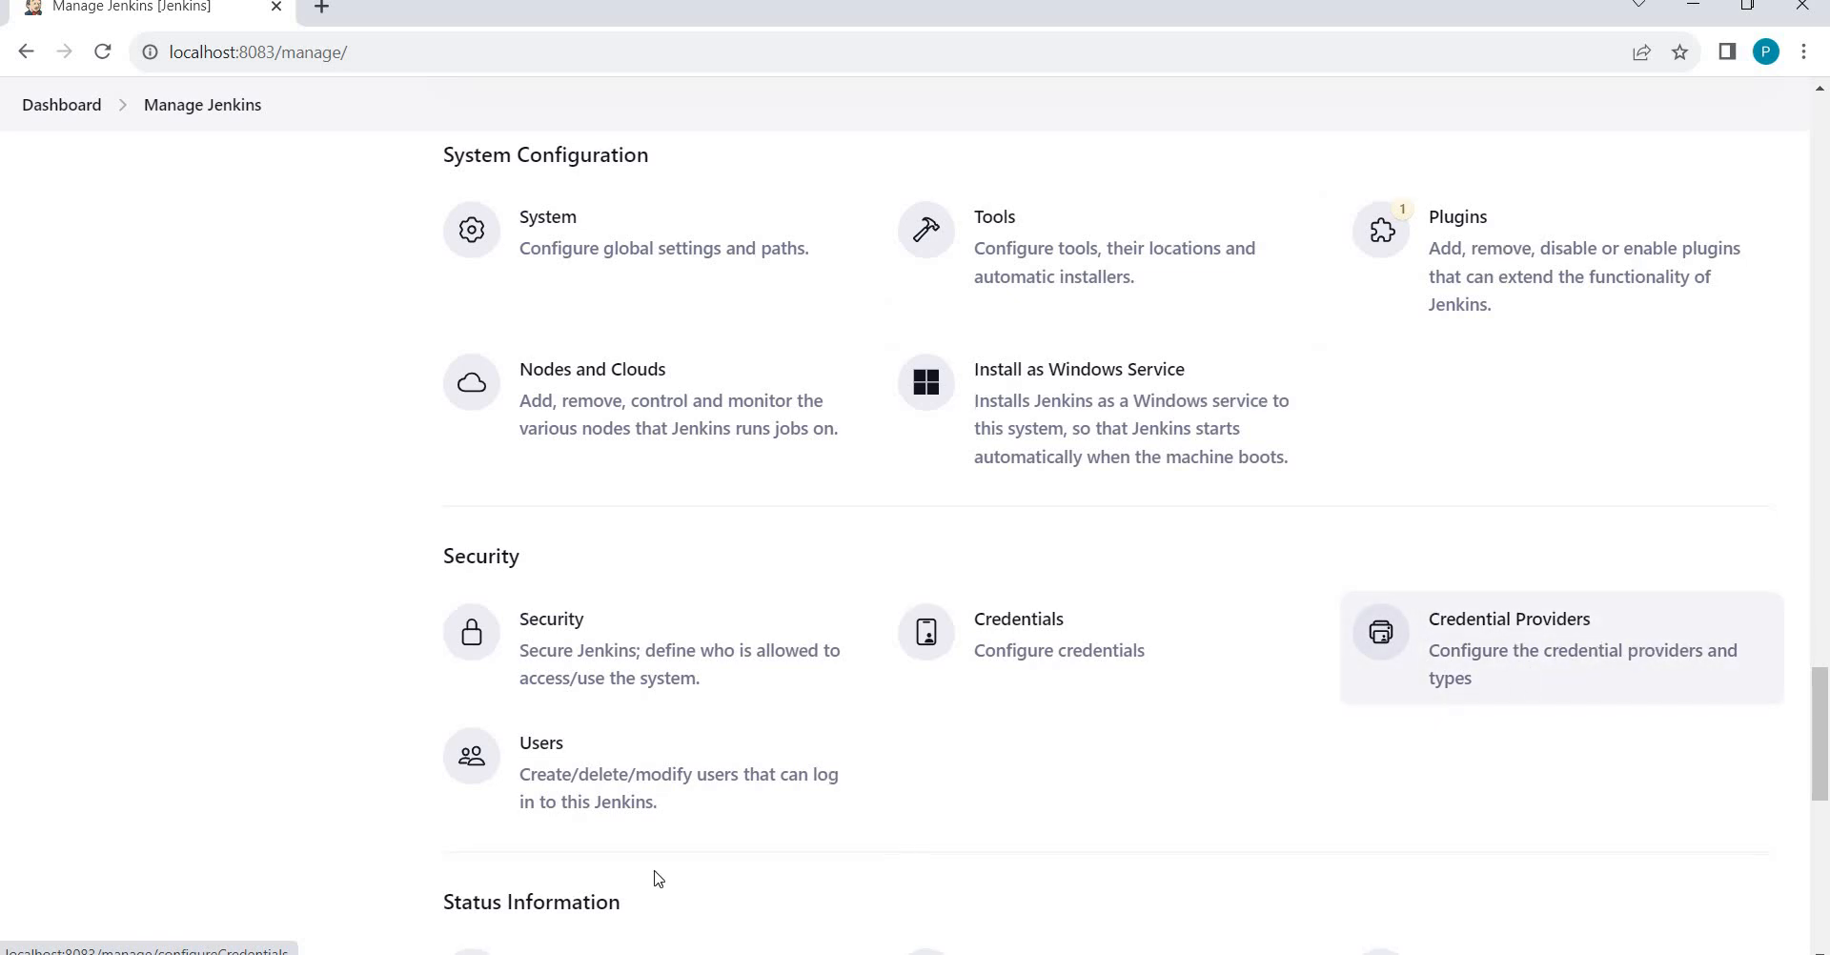
{"action": "scroll", "coordinate": [724, 820], "scroll_direction": "down", "scroll_amount": 1}
{"action": "scroll", "coordinate": [562, 620], "scroll_direction": "down", "scroll_amount": 2}
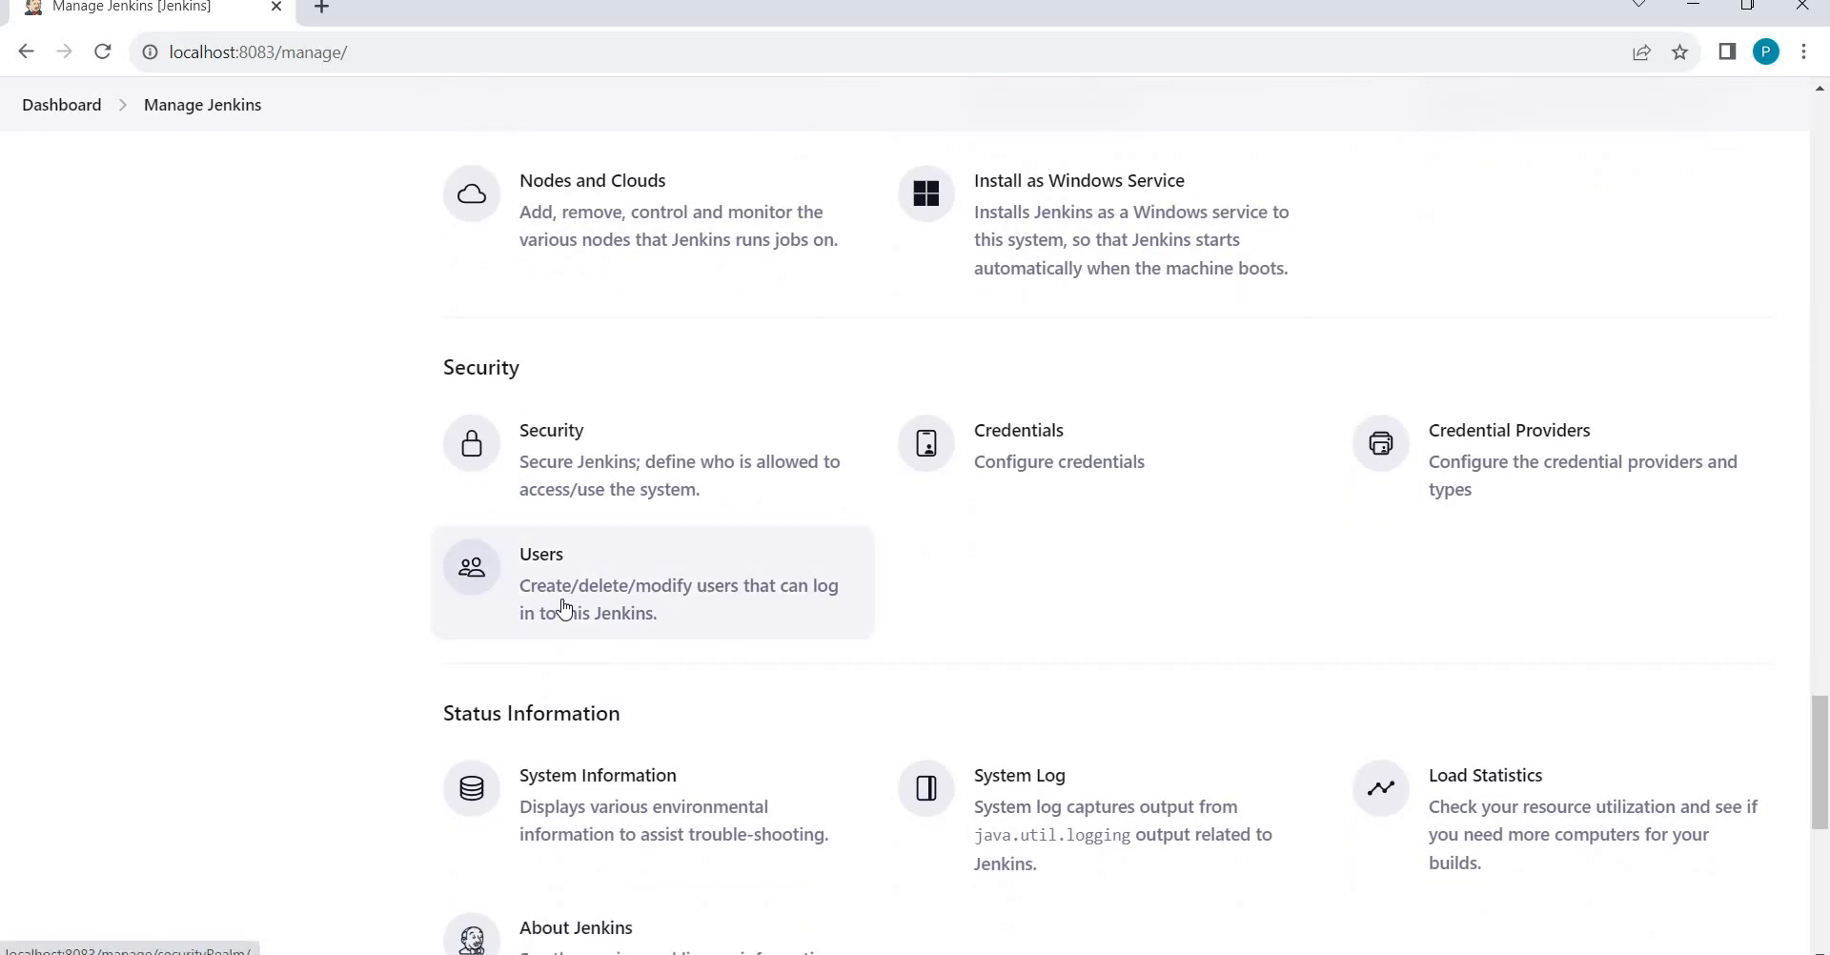
{"action": "left_click", "coordinate": [564, 608]}
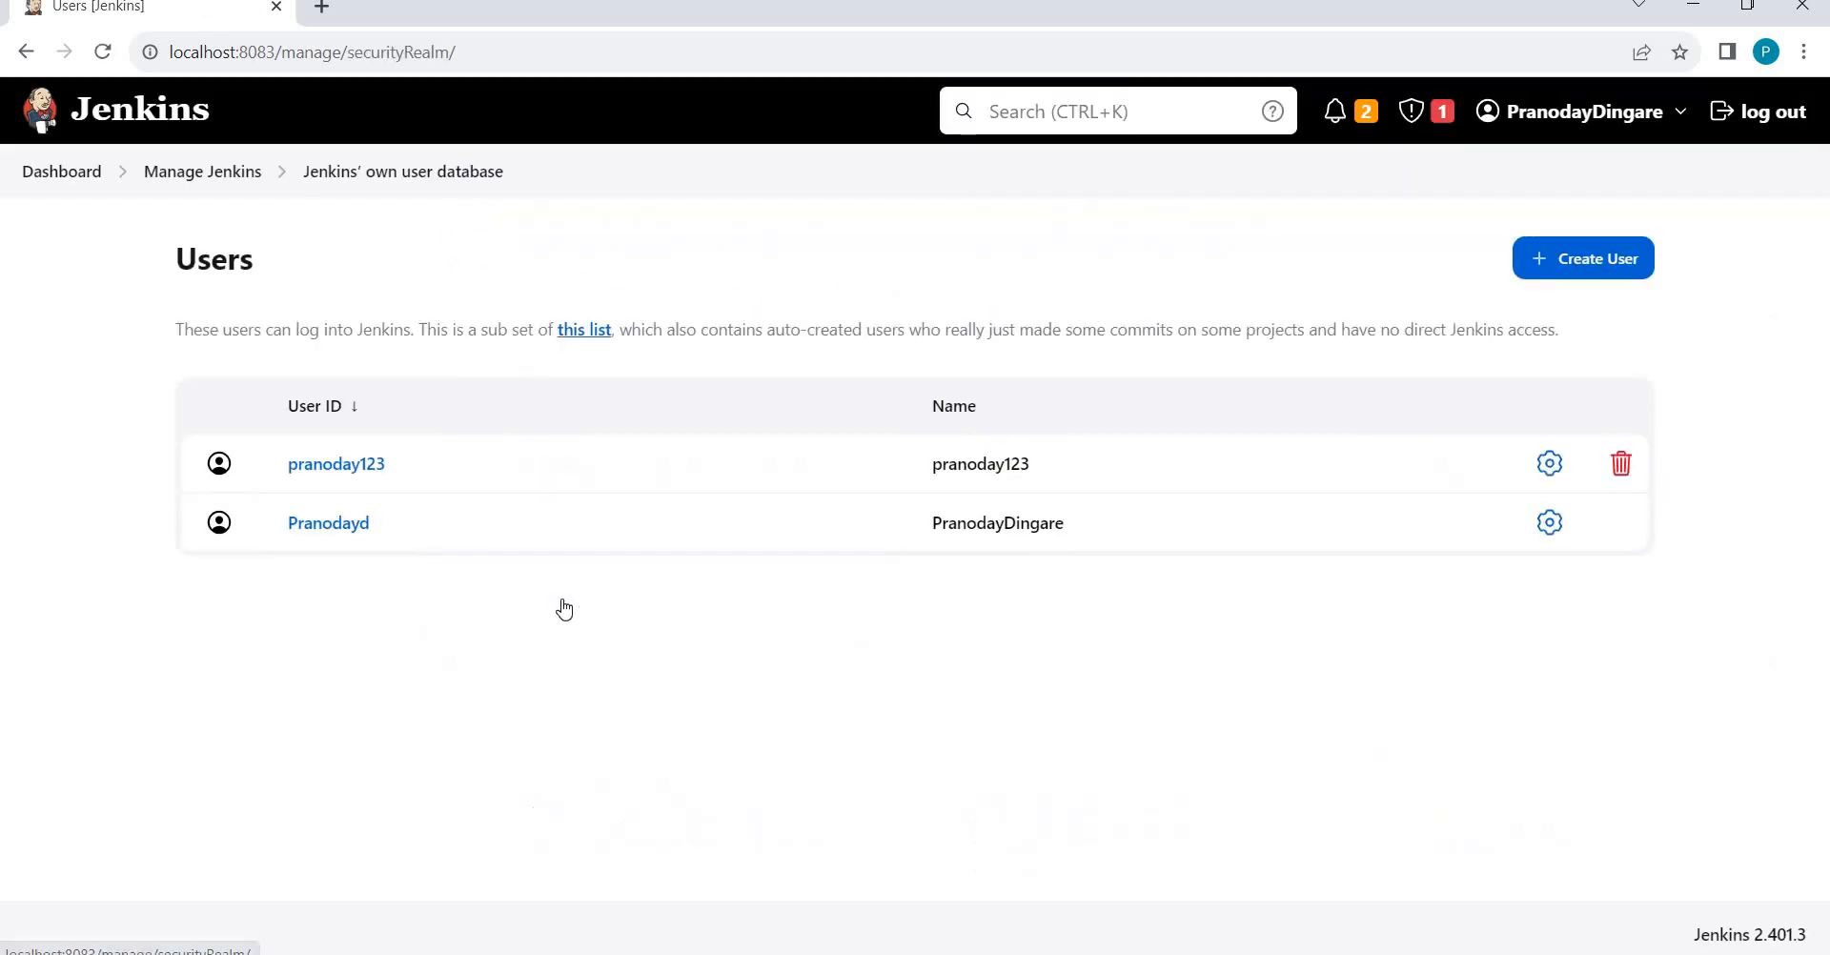
Open the first user's configuration page and scroll down to its Password fields.
{"action": "left_click", "coordinate": [1551, 471]}
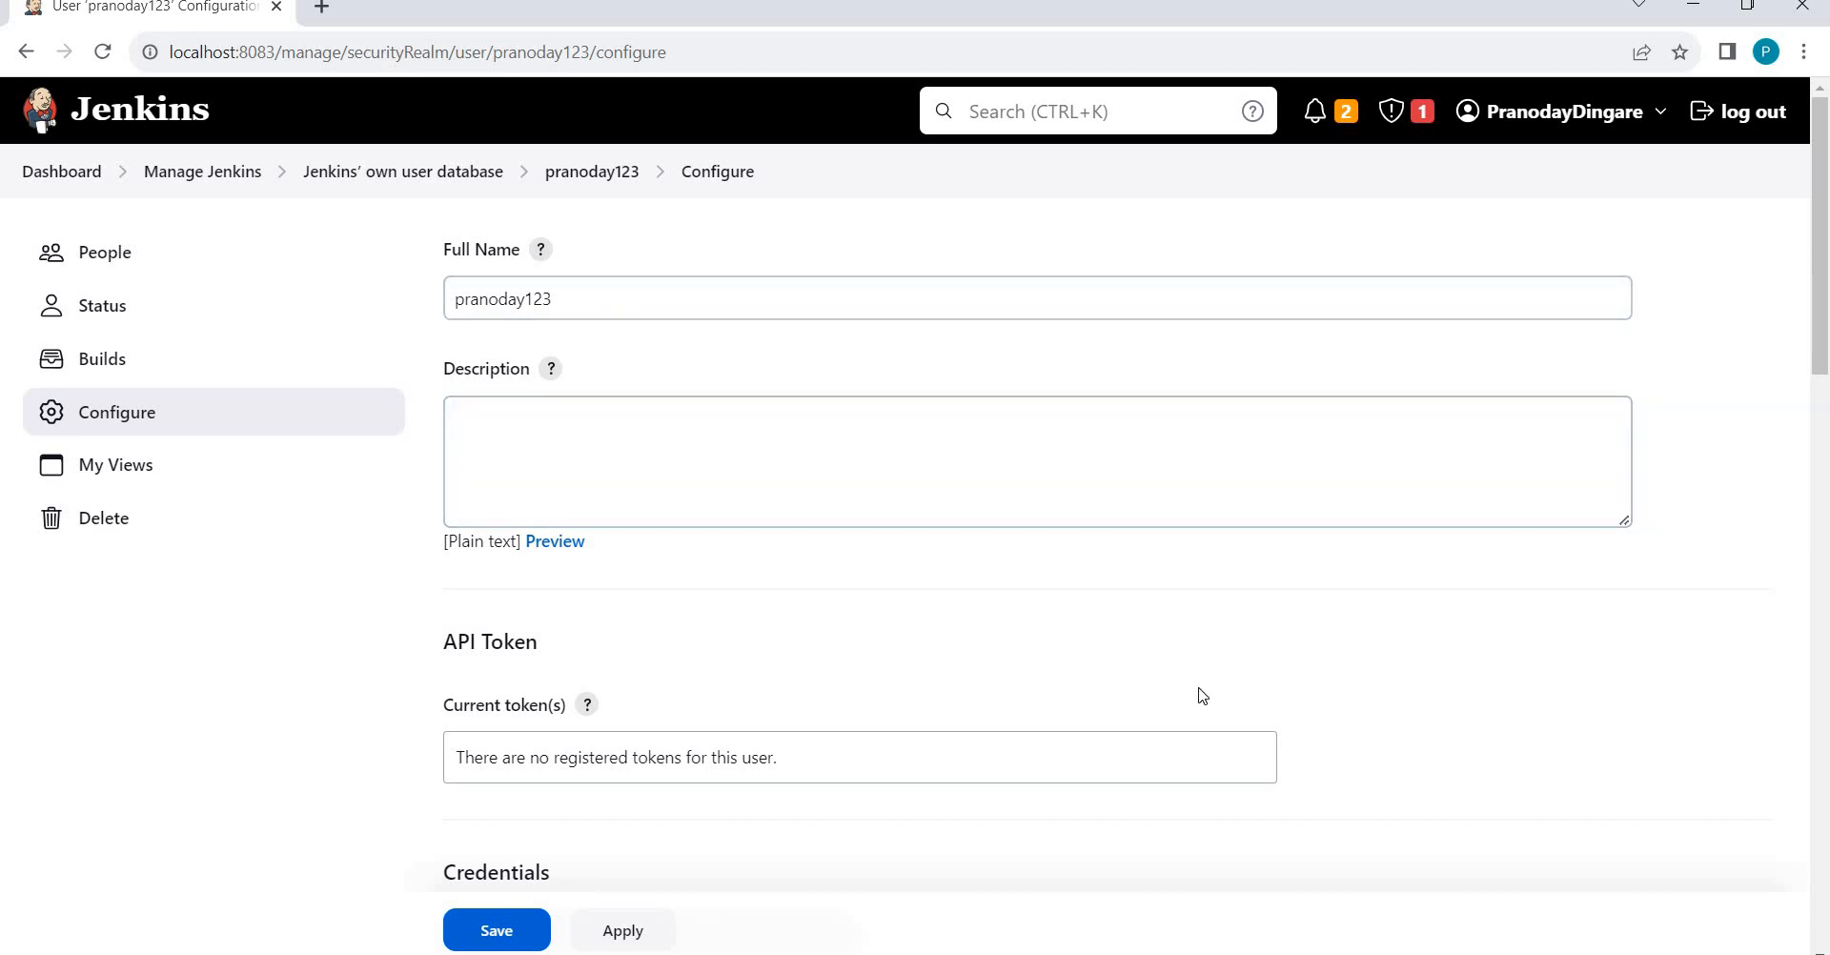
{"action": "scroll", "coordinate": [1319, 647], "scroll_direction": "down", "scroll_amount": 8}
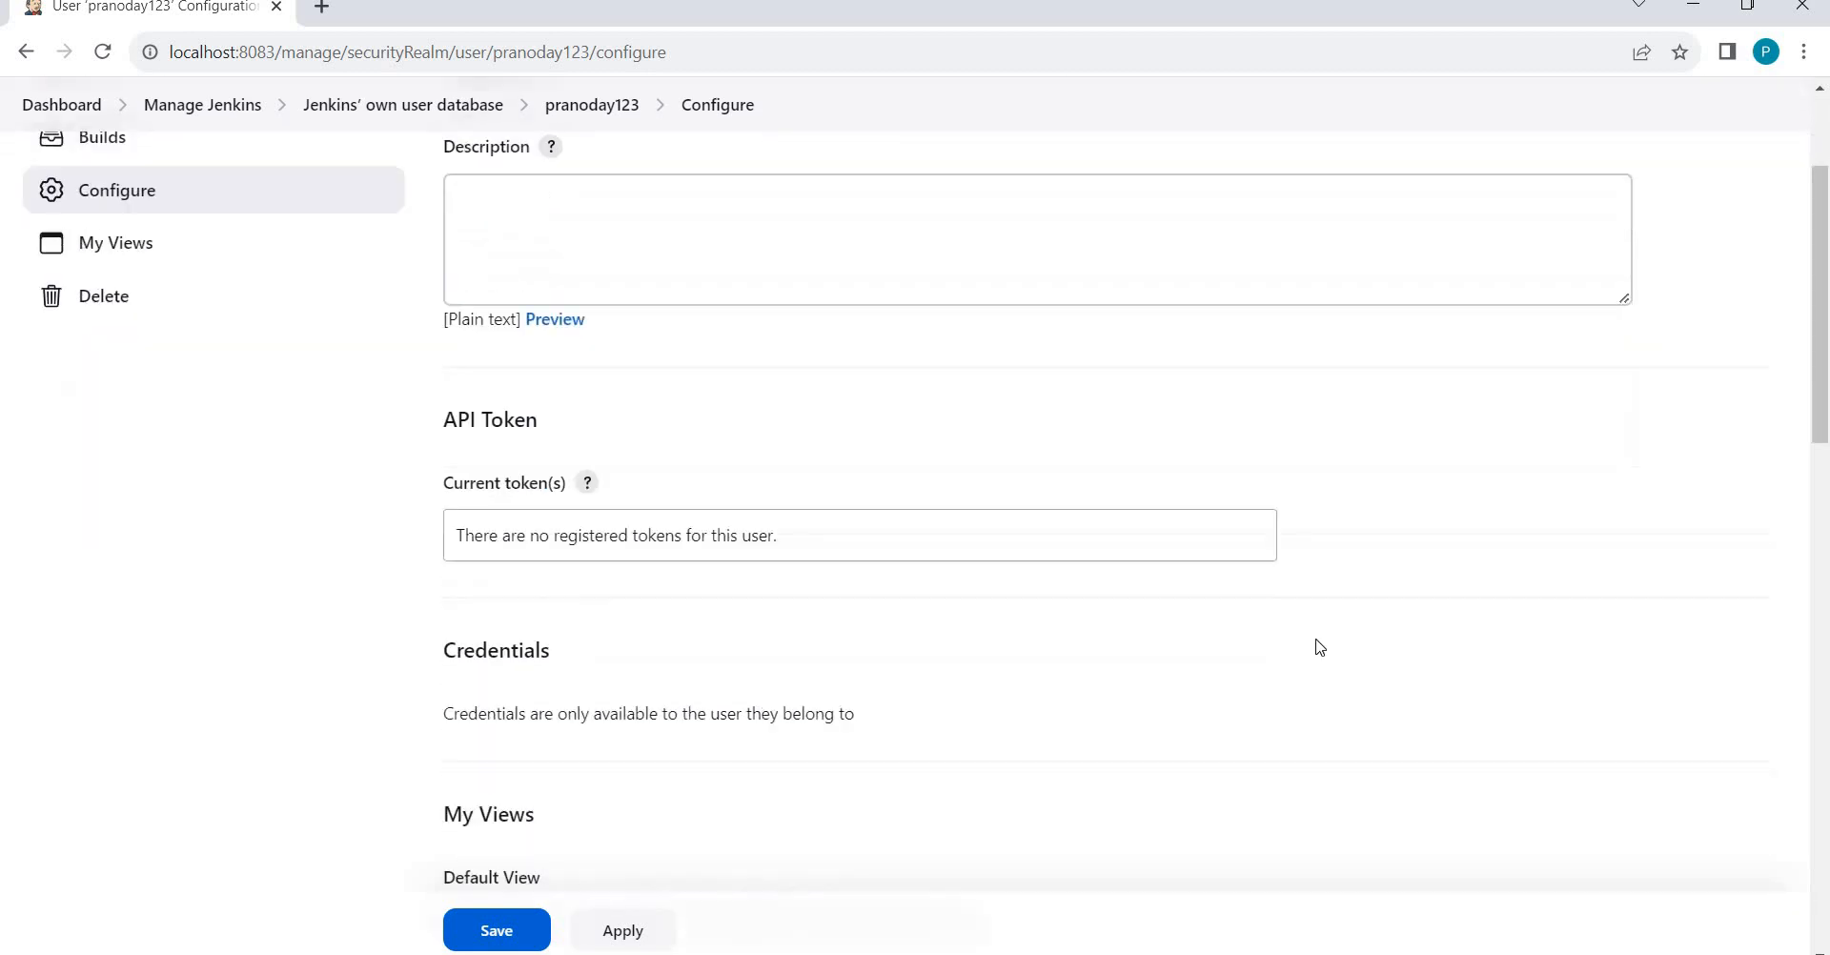
{"action": "scroll", "coordinate": [1311, 660], "scroll_direction": "down", "scroll_amount": 4}
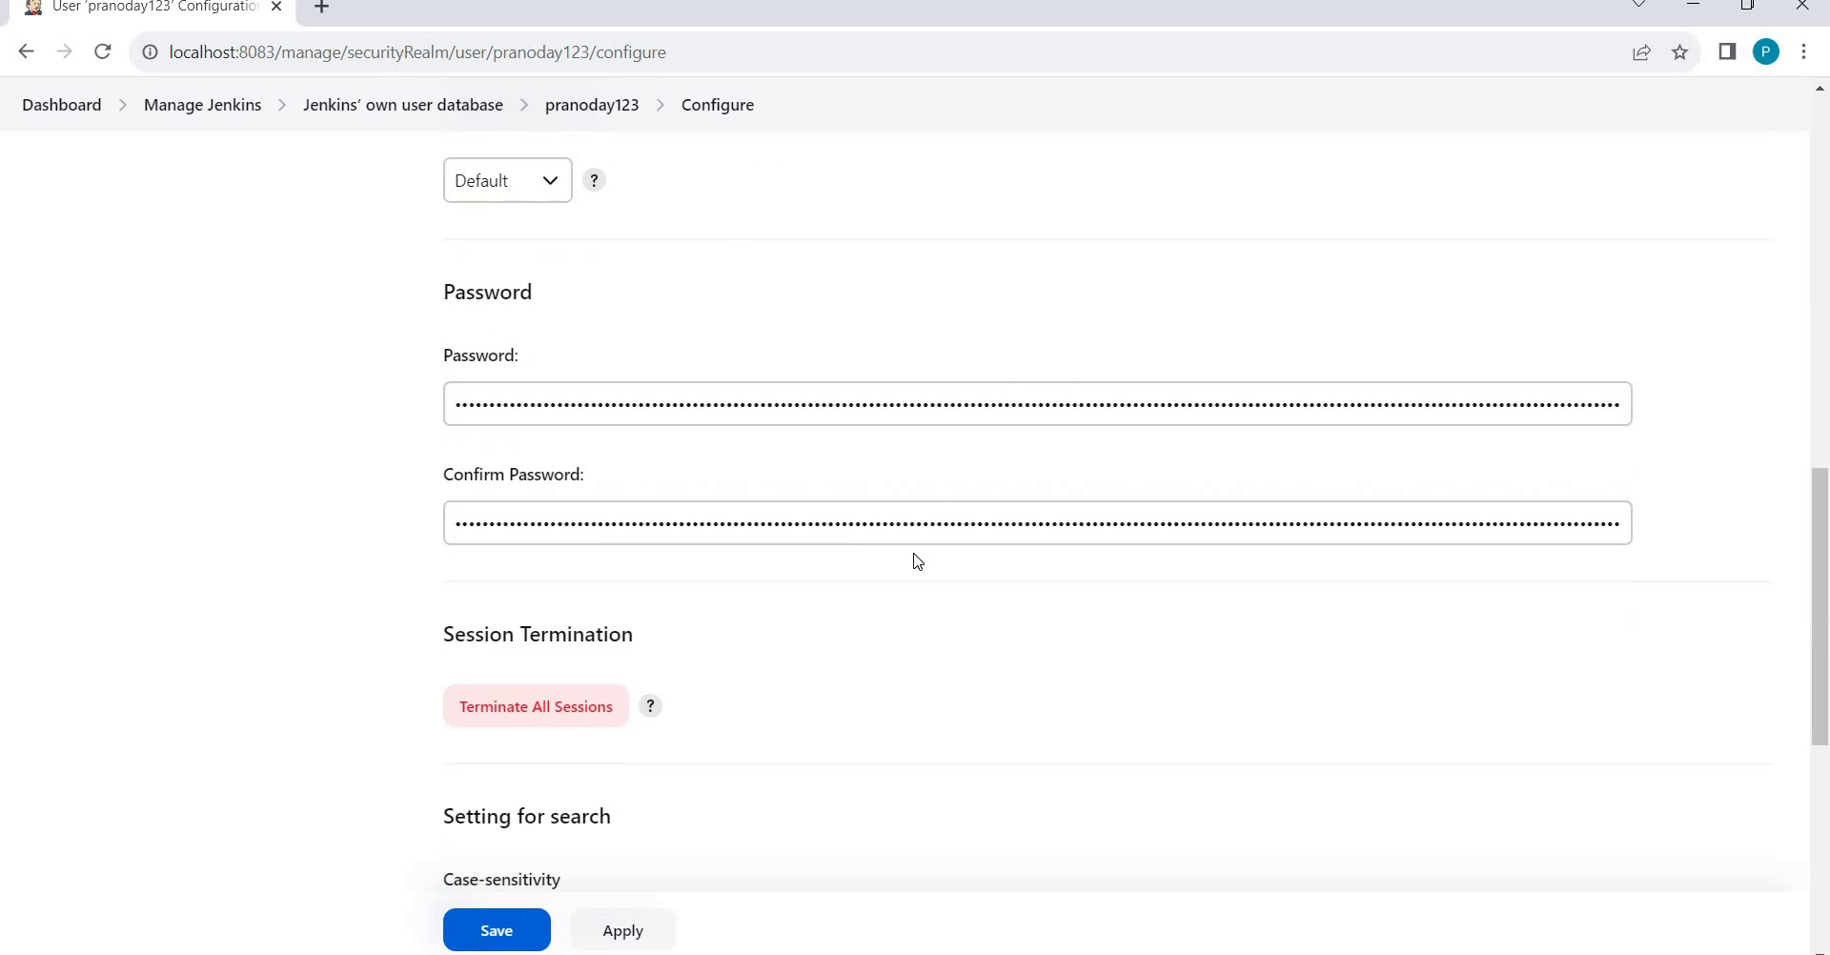
{"action": "scroll", "coordinate": [918, 554], "scroll_direction": "up", "scroll_amount": 1}
Go back through the users list to Manage Jenkins and open the System Log recorders.
{"action": "scroll", "coordinate": [918, 554], "scroll_direction": "up", "scroll_amount": 10}
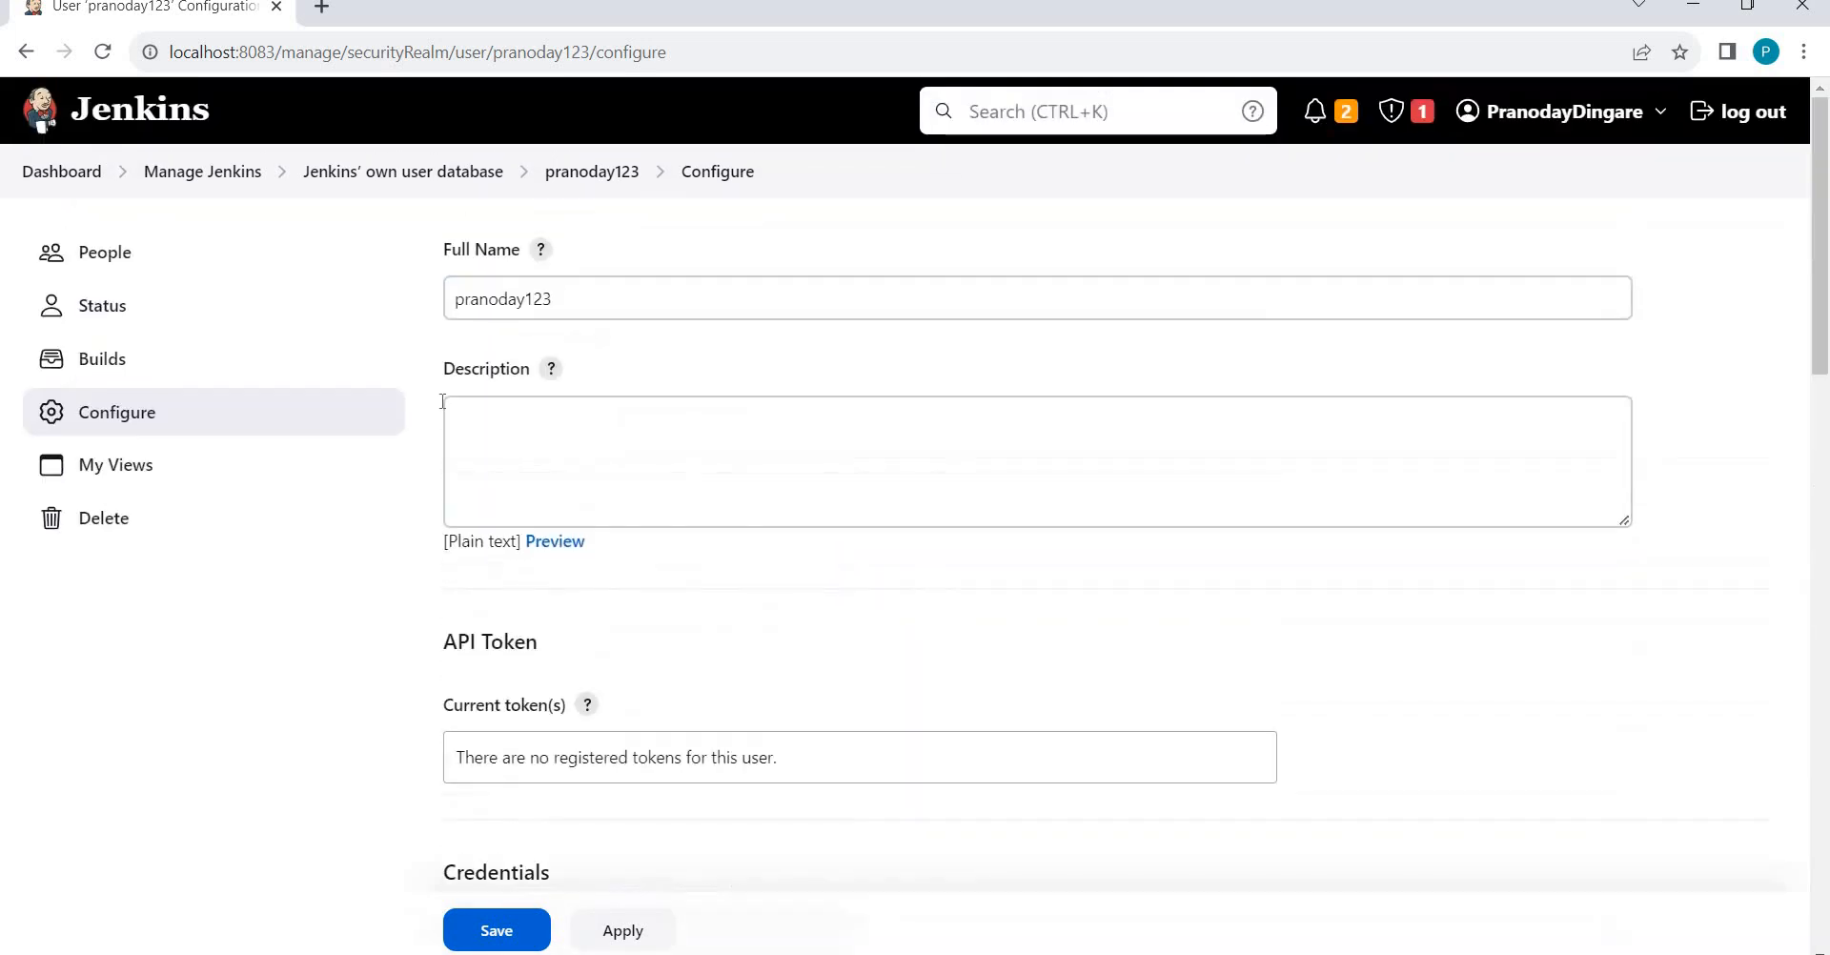
{"action": "left_click", "coordinate": [401, 172]}
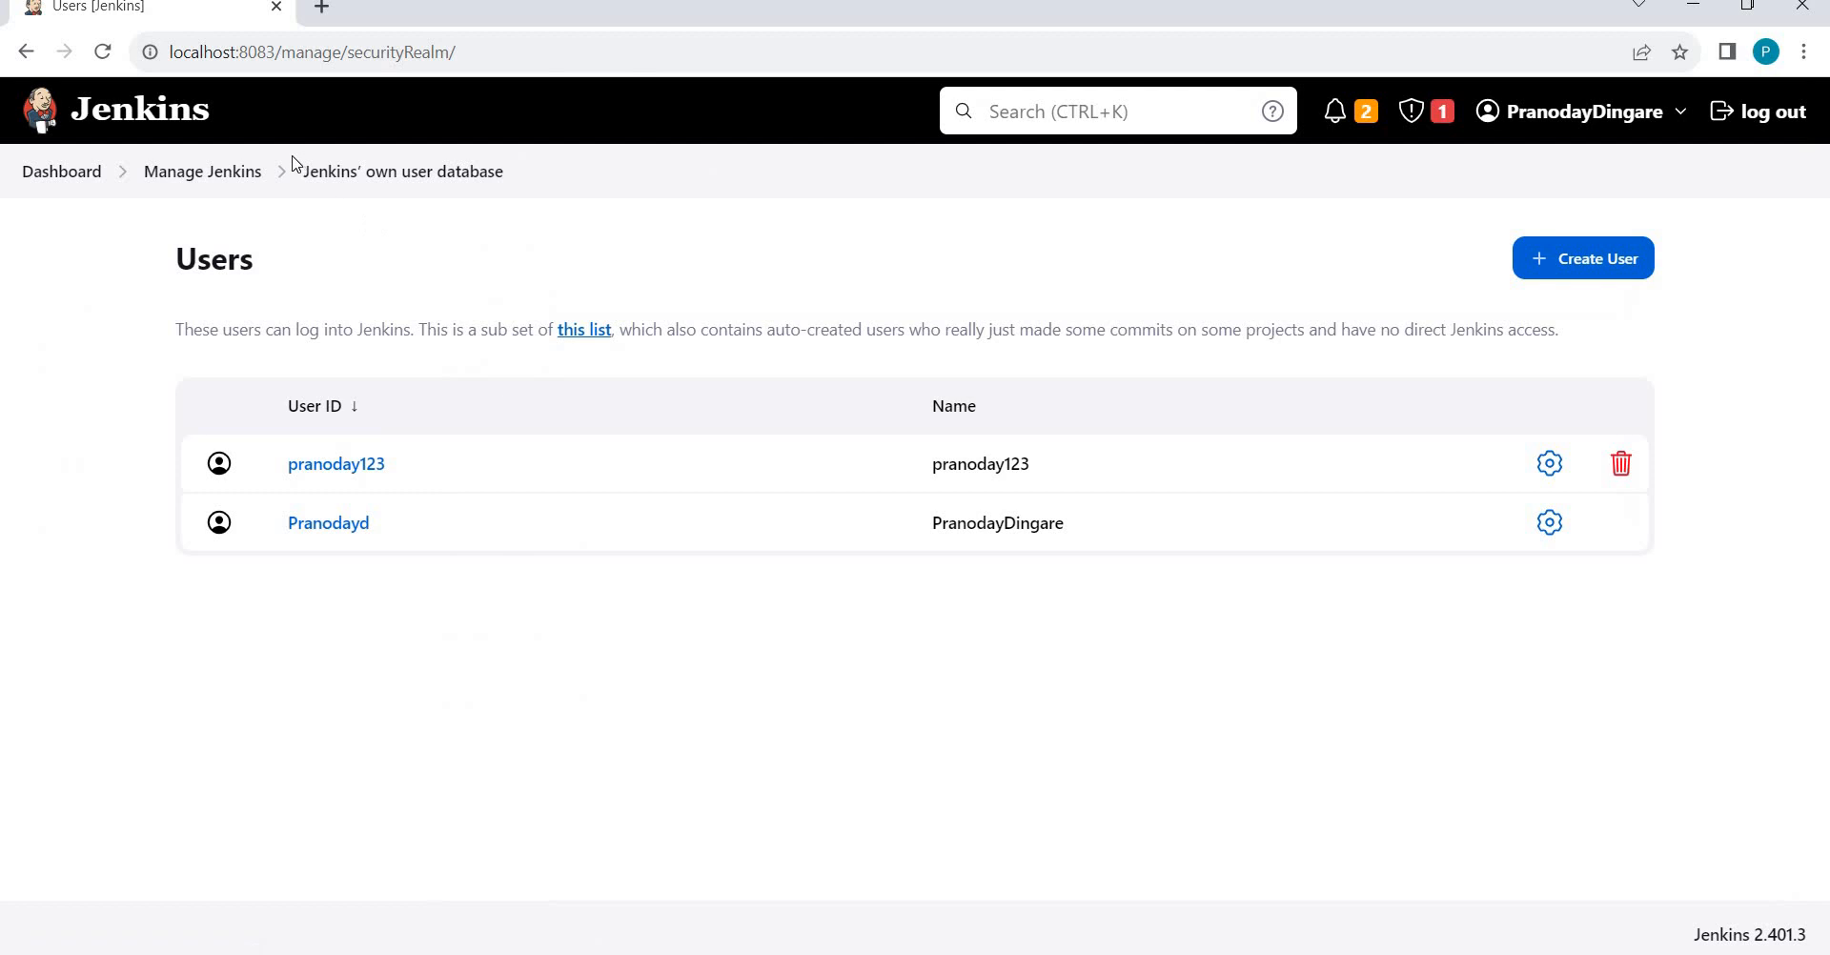
{"action": "left_click", "coordinate": [217, 172]}
{"action": "scroll", "coordinate": [534, 569], "scroll_direction": "down", "scroll_amount": 15}
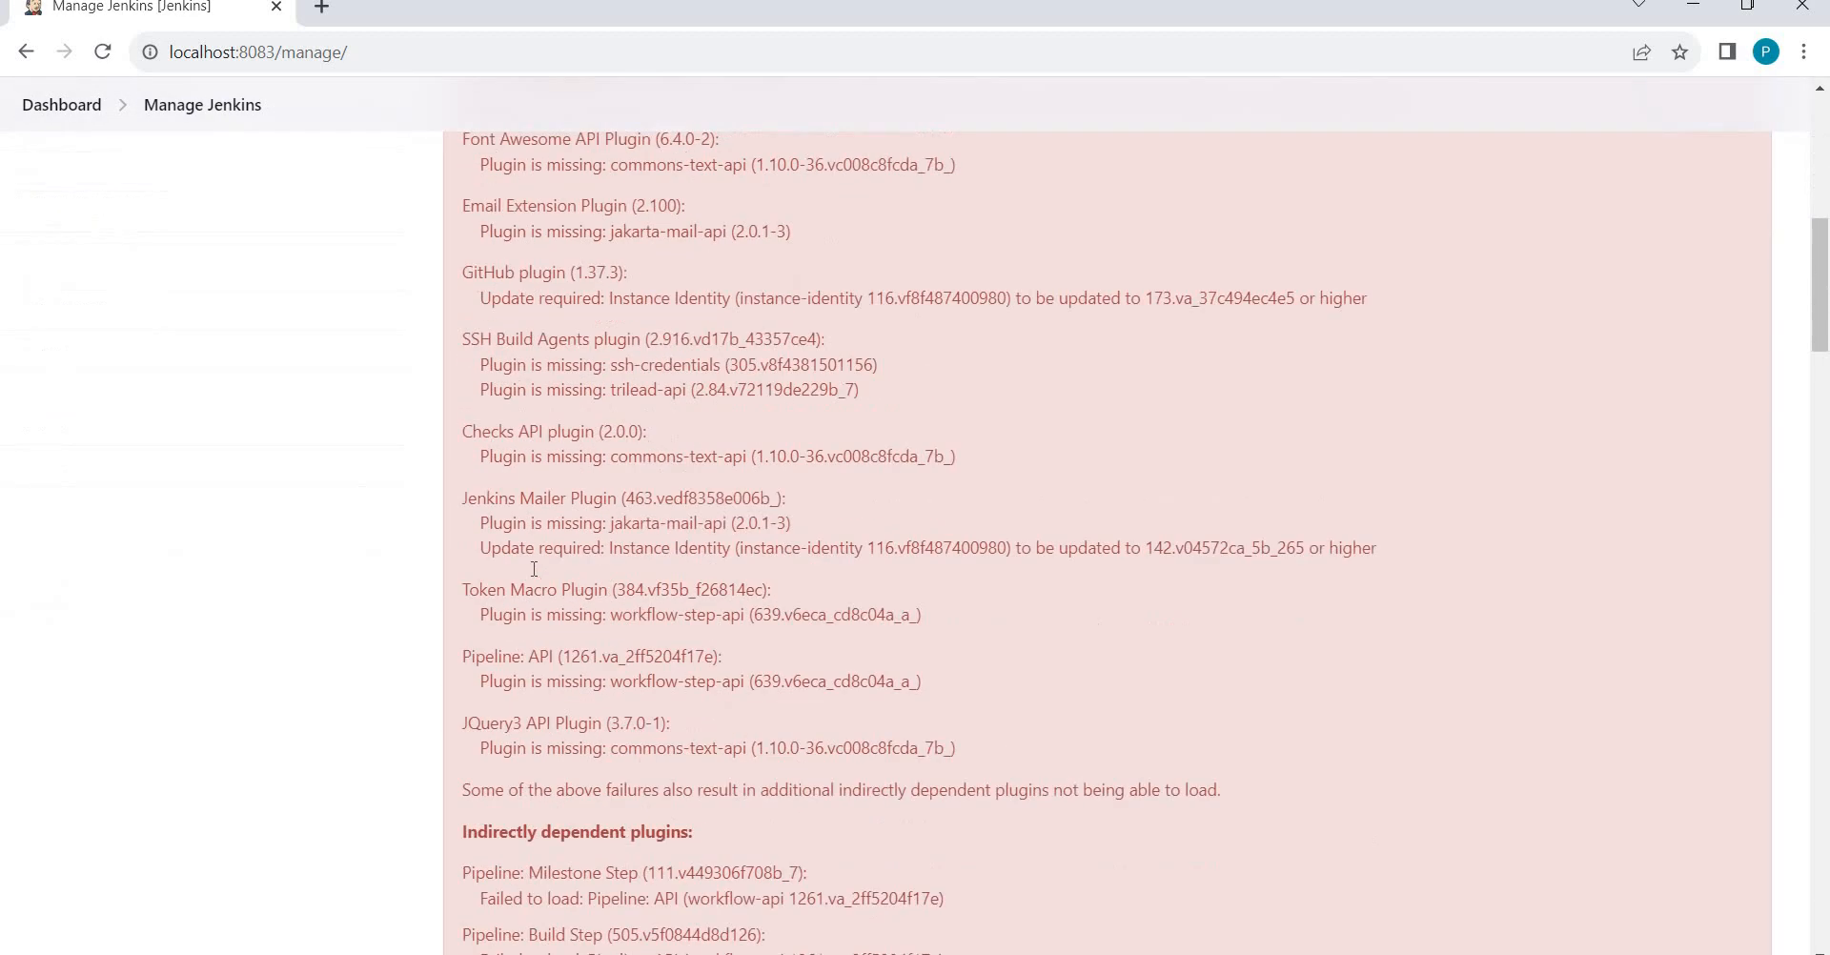
{"action": "scroll", "coordinate": [532, 569], "scroll_direction": "down", "scroll_amount": 15}
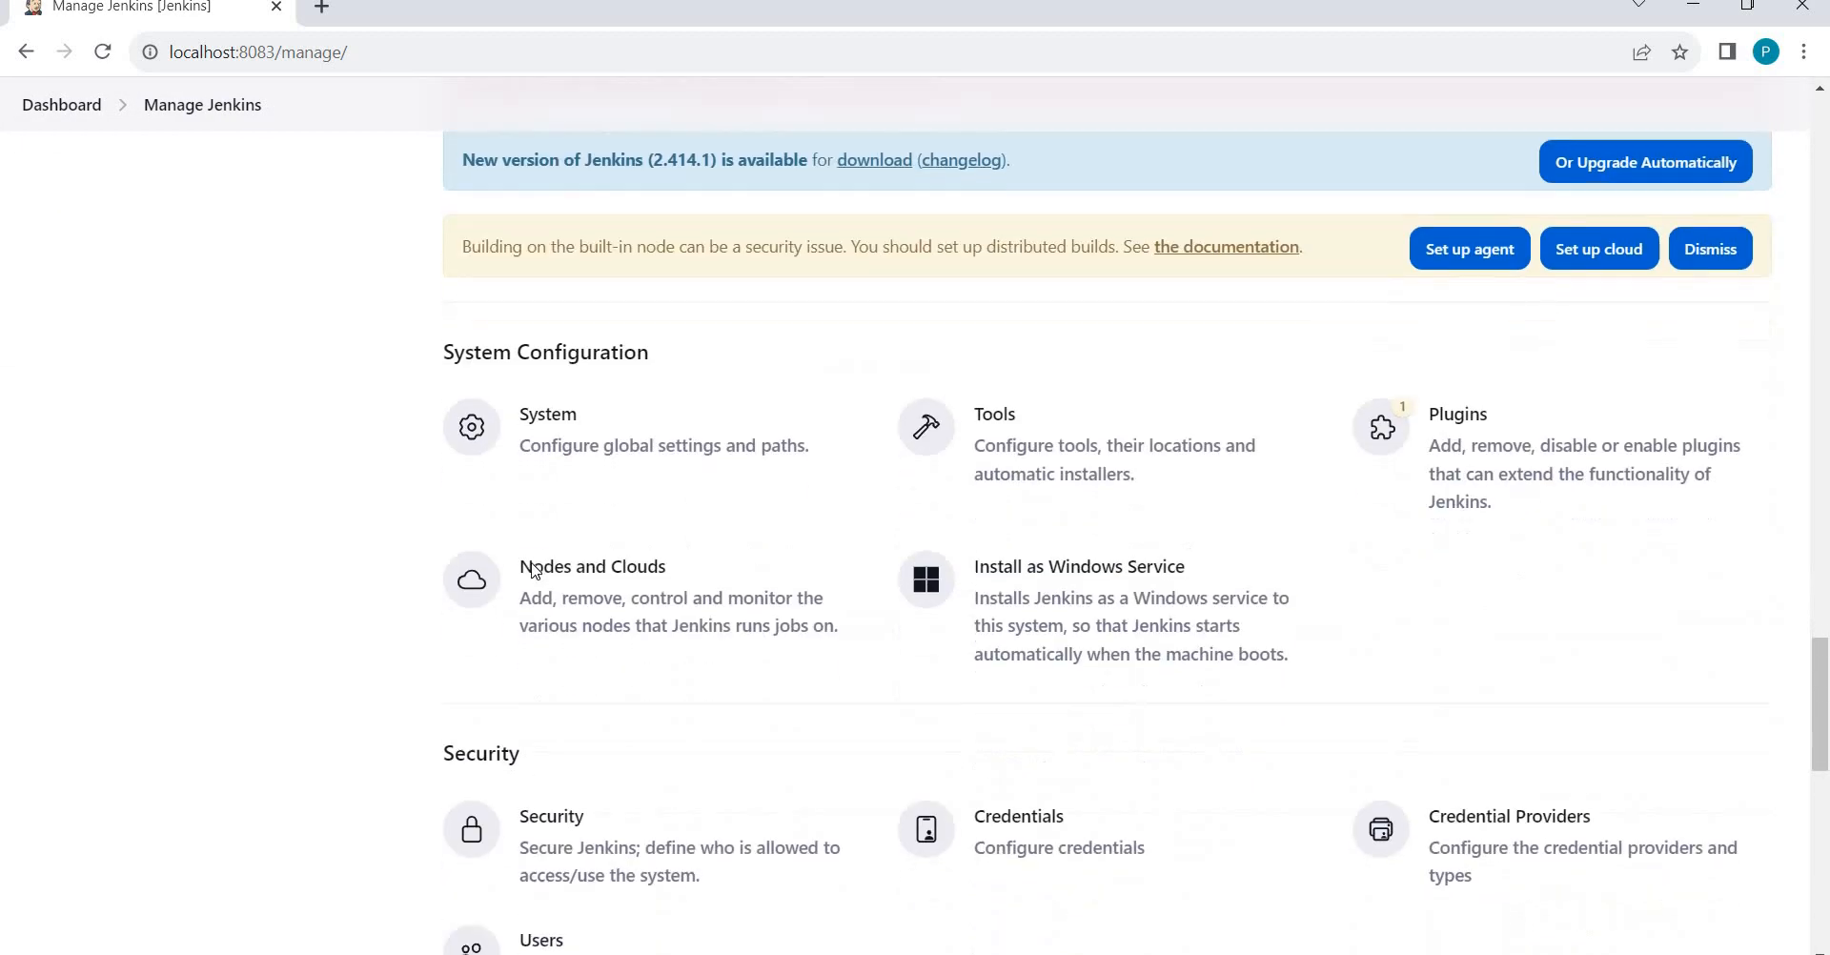
{"action": "scroll", "coordinate": [532, 572], "scroll_direction": "down", "scroll_amount": 2}
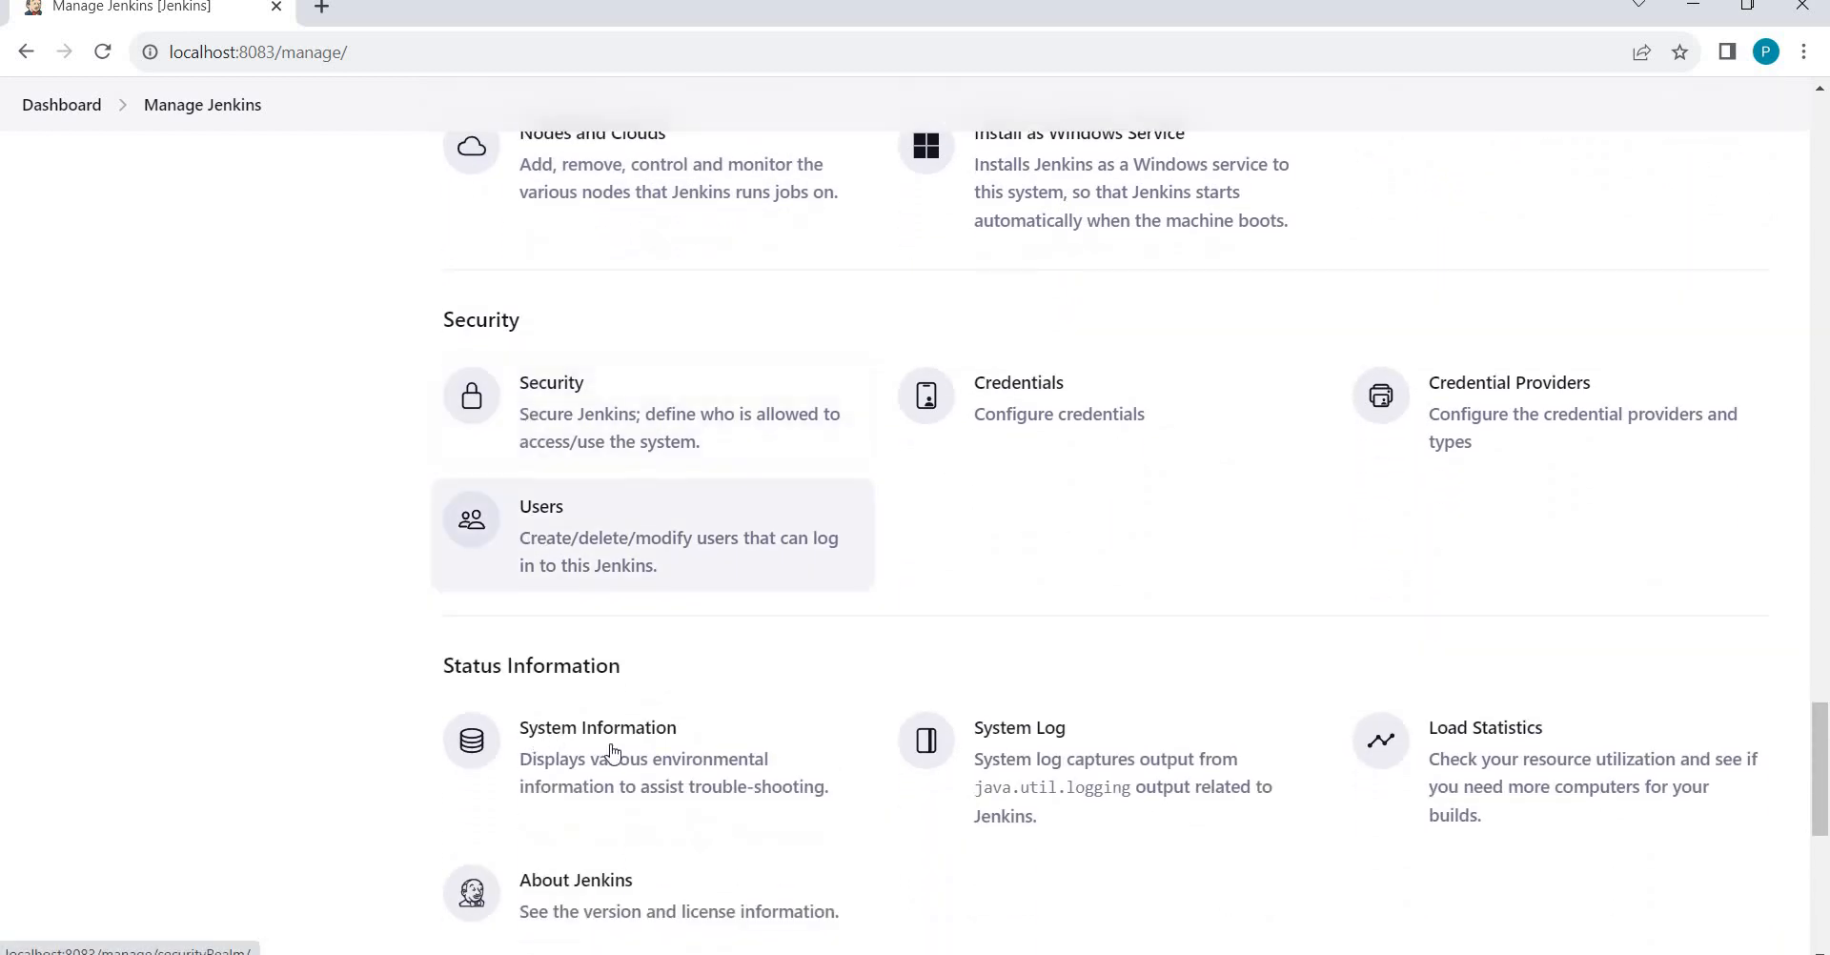
{"action": "left_click", "coordinate": [1049, 804]}
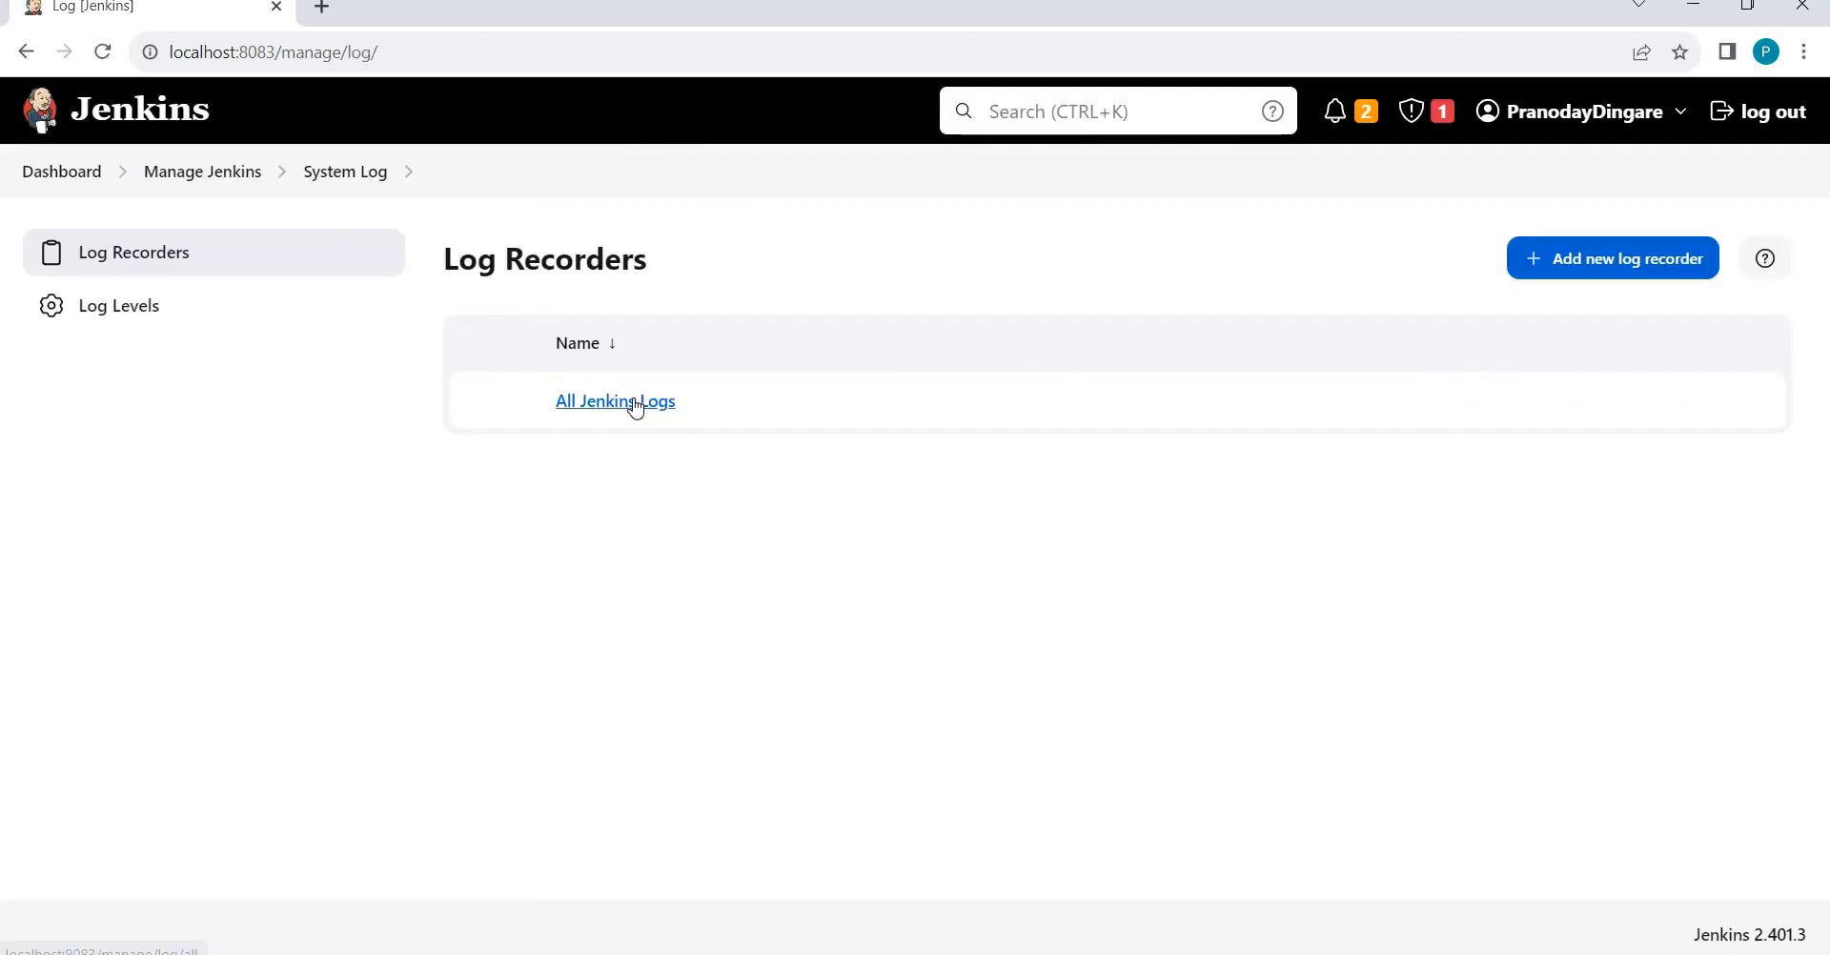
View All Jenkins Logs with its SSL stack traces, then switch to the Jenkins Command Prompt.
{"action": "left_click", "coordinate": [635, 404]}
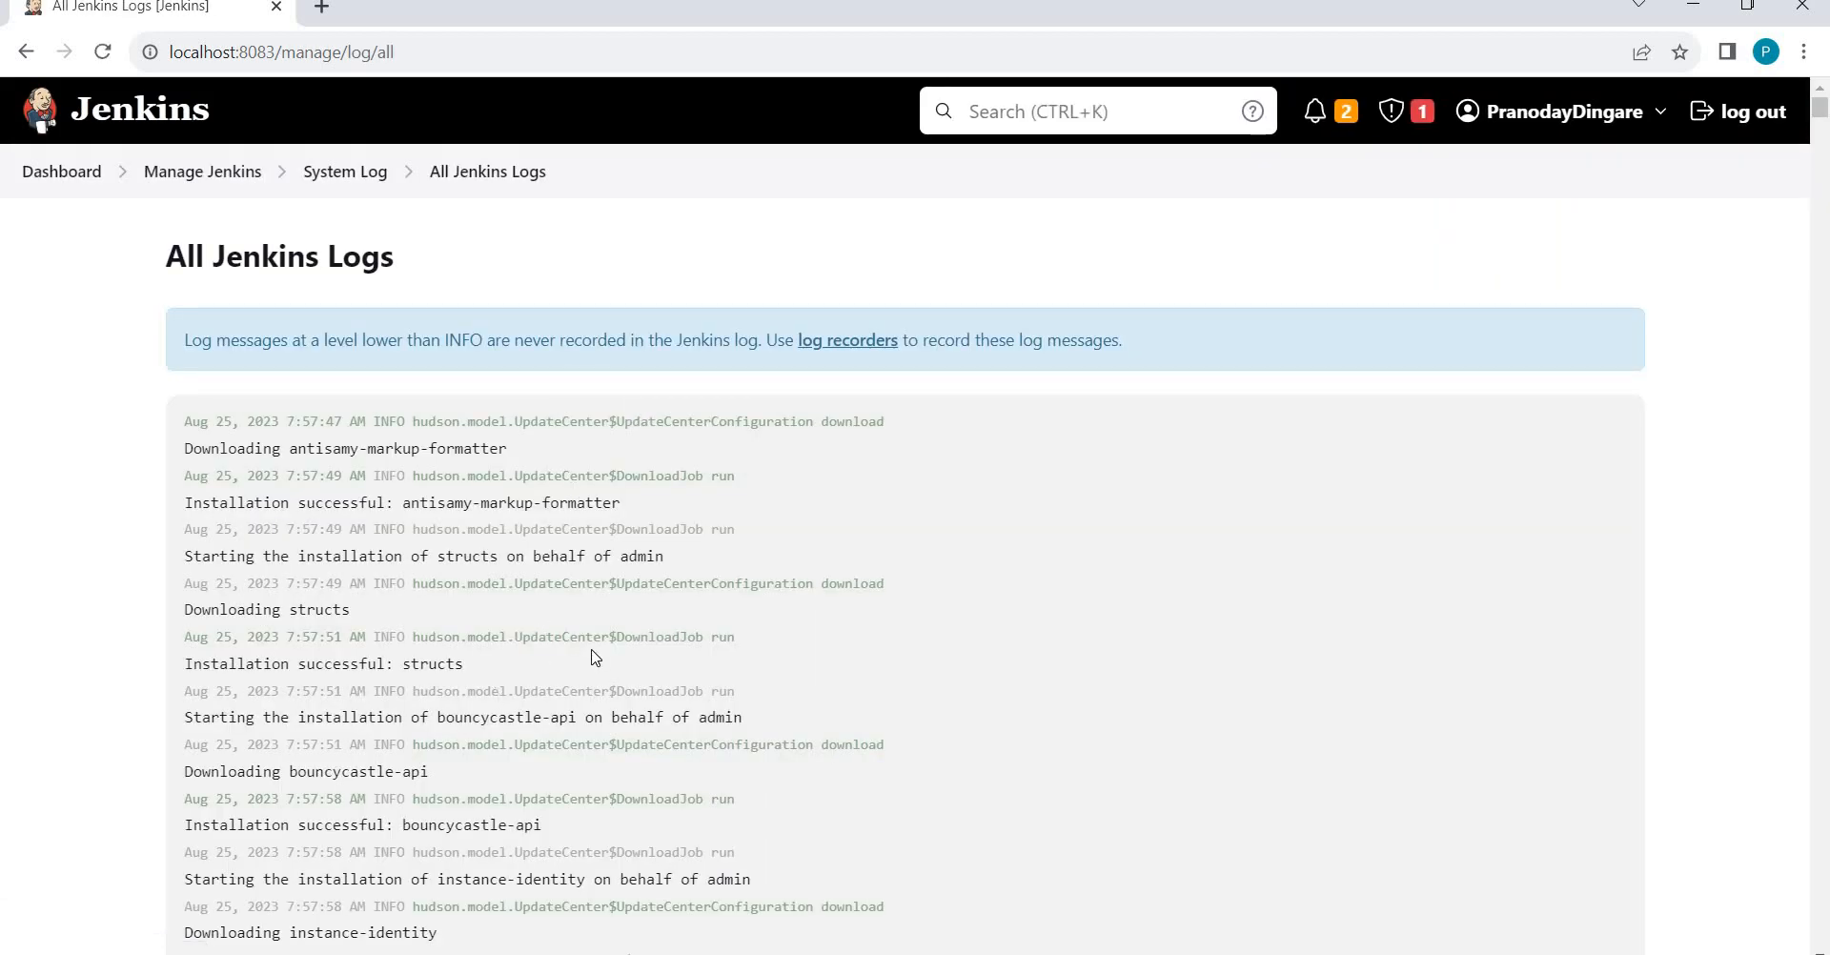
{"action": "scroll", "coordinate": [595, 657], "scroll_direction": "down", "scroll_amount": 15}
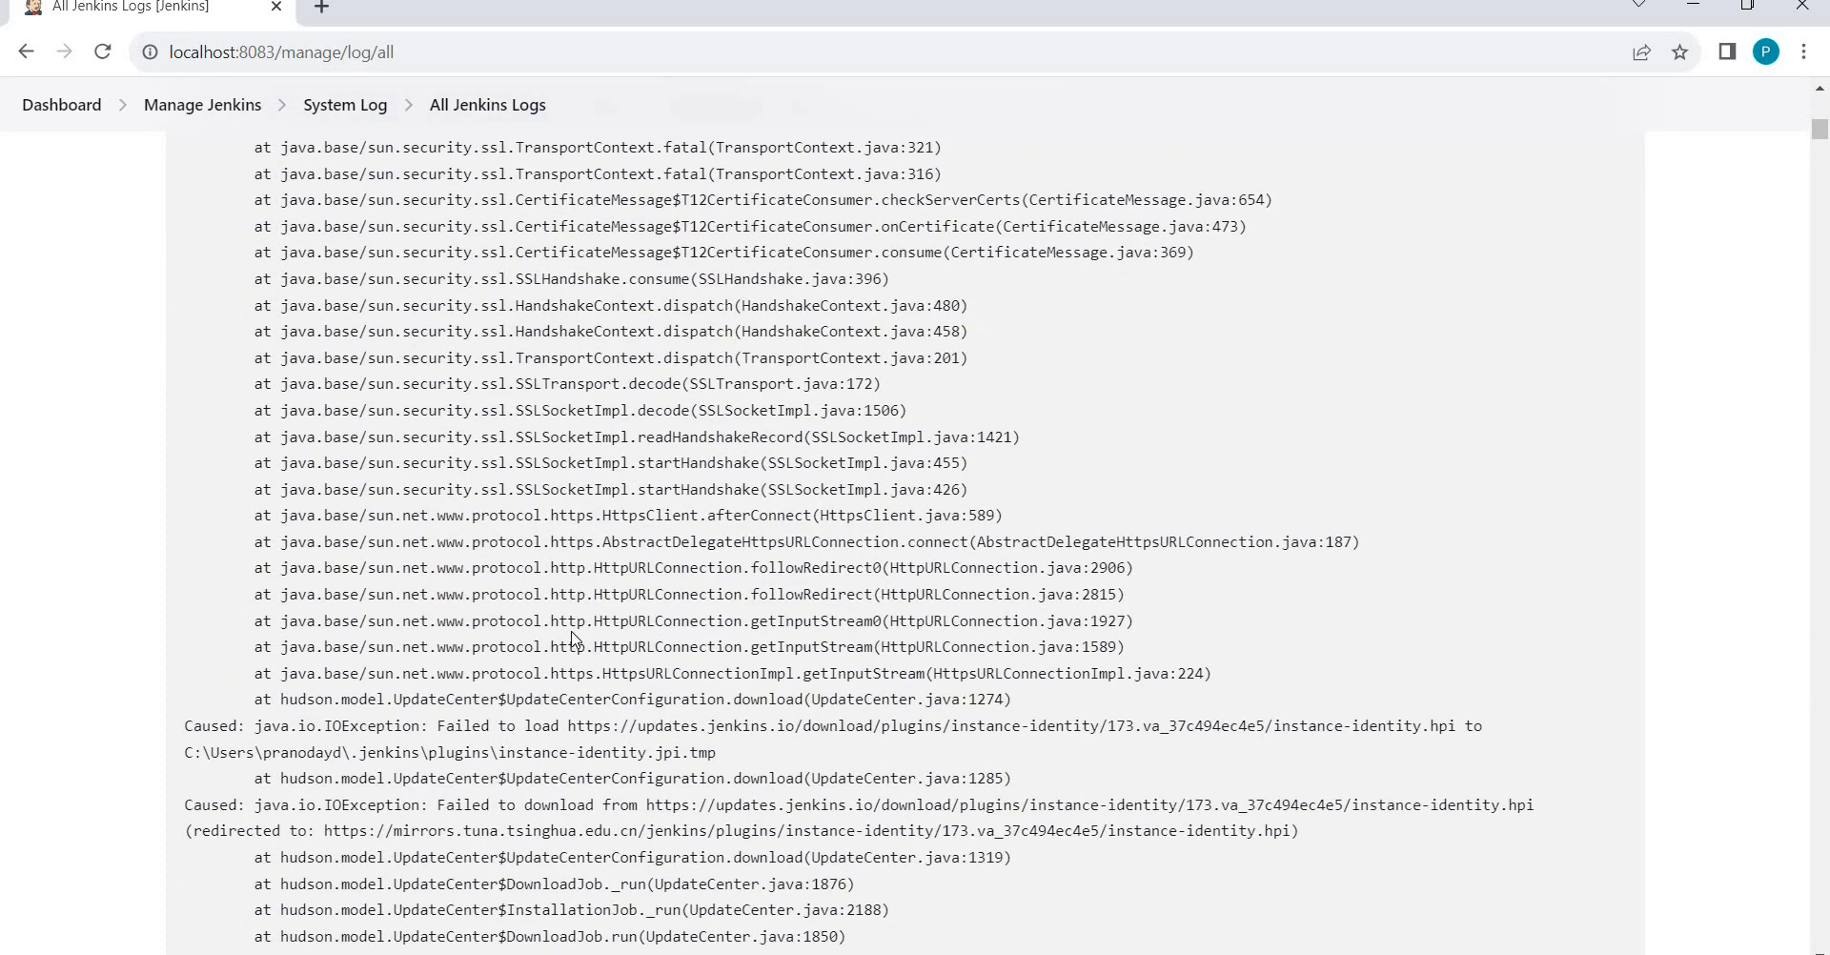
{"action": "key", "text": "alt+Tab"}
{"action": "key", "text": "alt+Tab"}
{"action": "key", "text": "alt+Tab"}
{"action": "key", "text": "alt+Tab"}
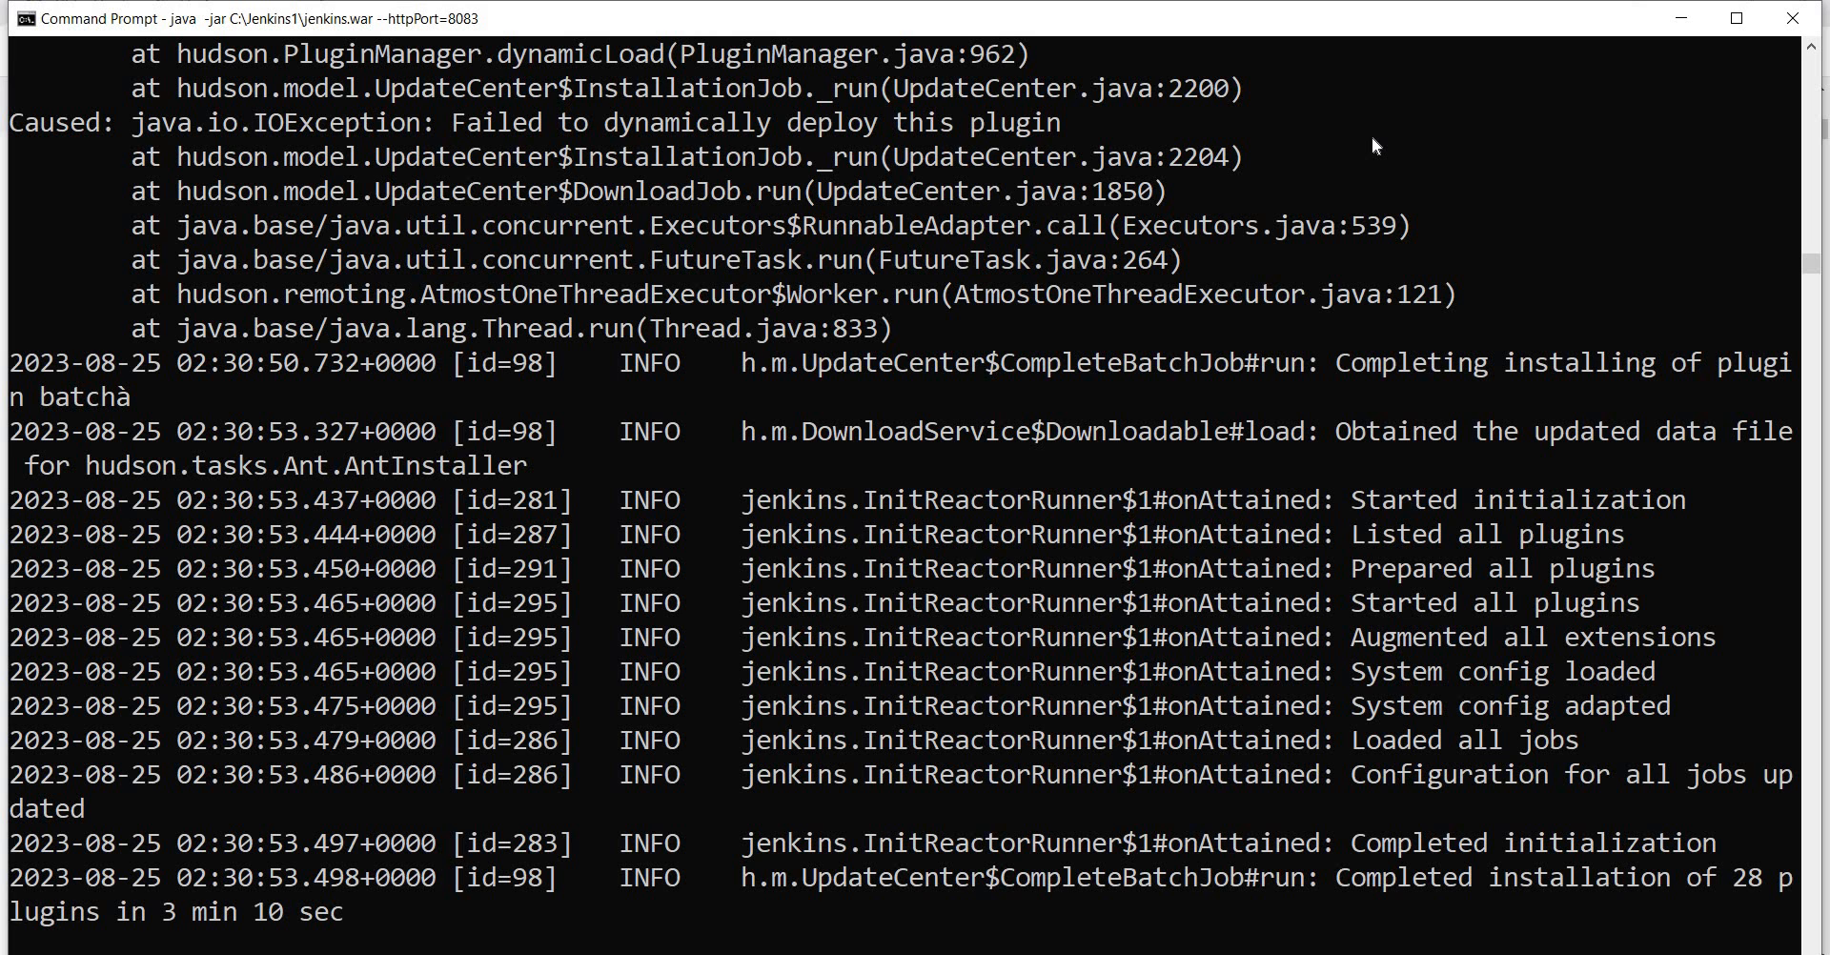
Switch to the Windows Services window showing the Jenkins service, Automatic but not running.
{"action": "key", "text": "alt+Tab"}
{"action": "key", "text": "alt+Tab"}
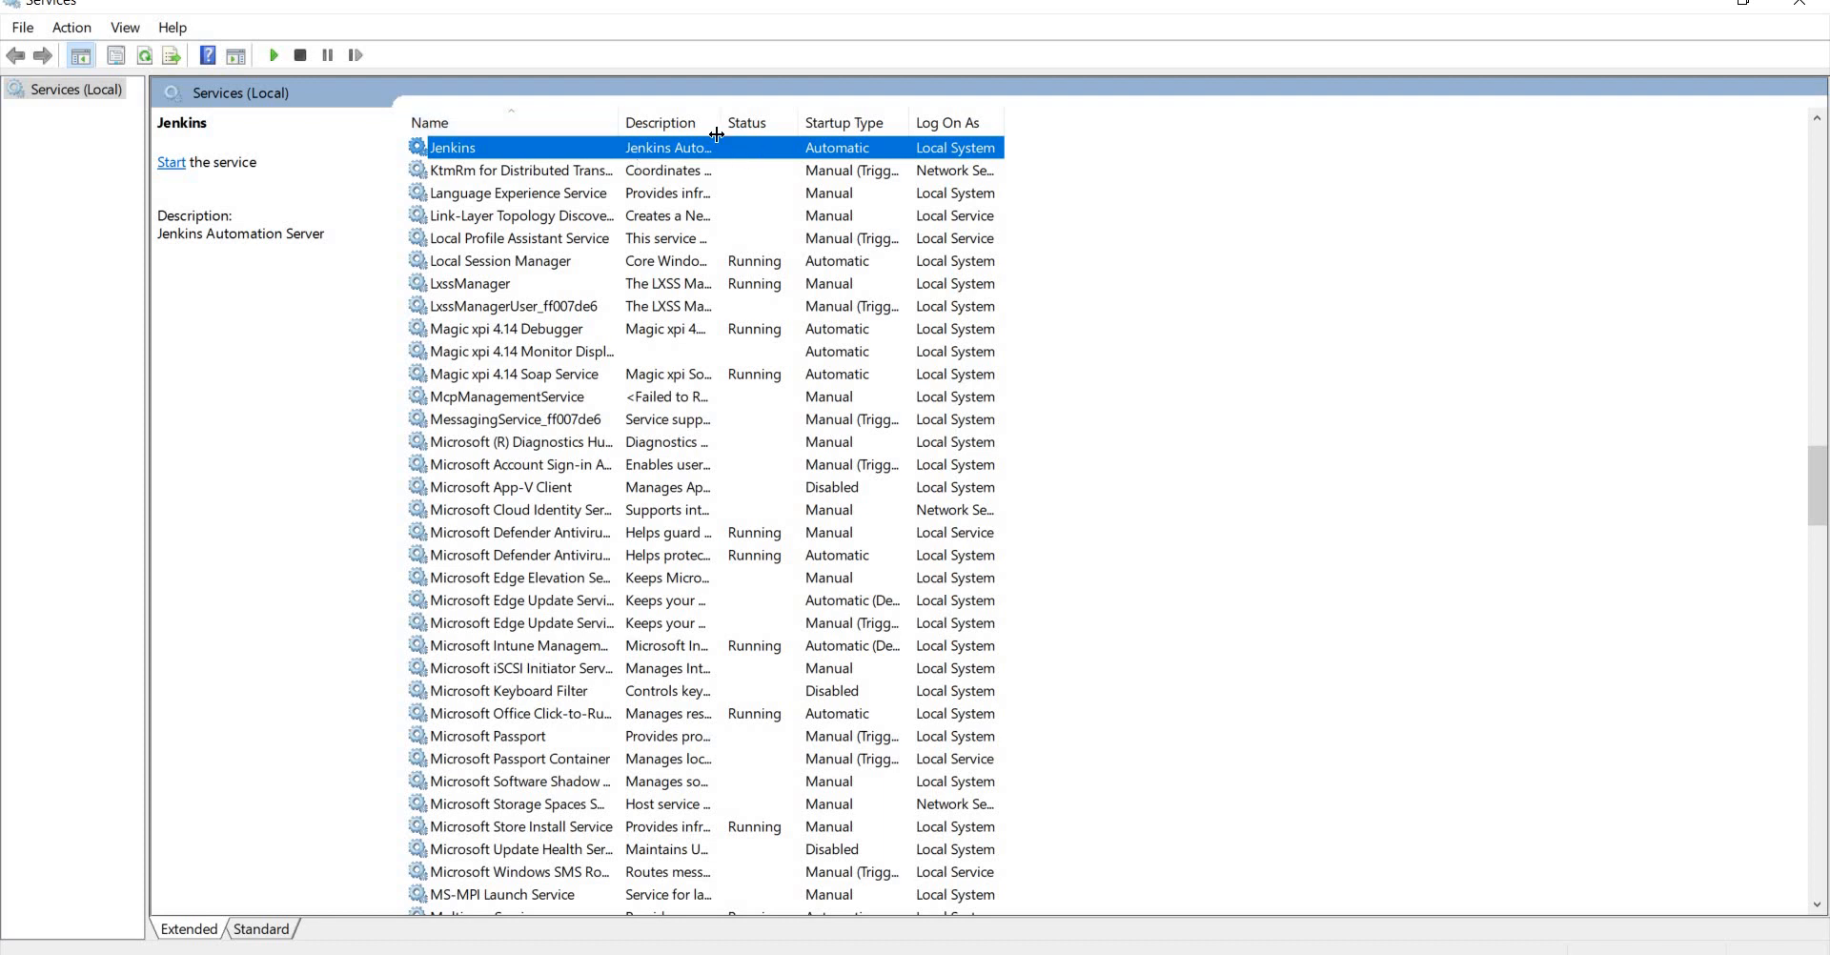
Flip between the Jenkins console and Services, ending on the browser's All Jenkins Logs page.
{"action": "key", "text": "super+Tab"}
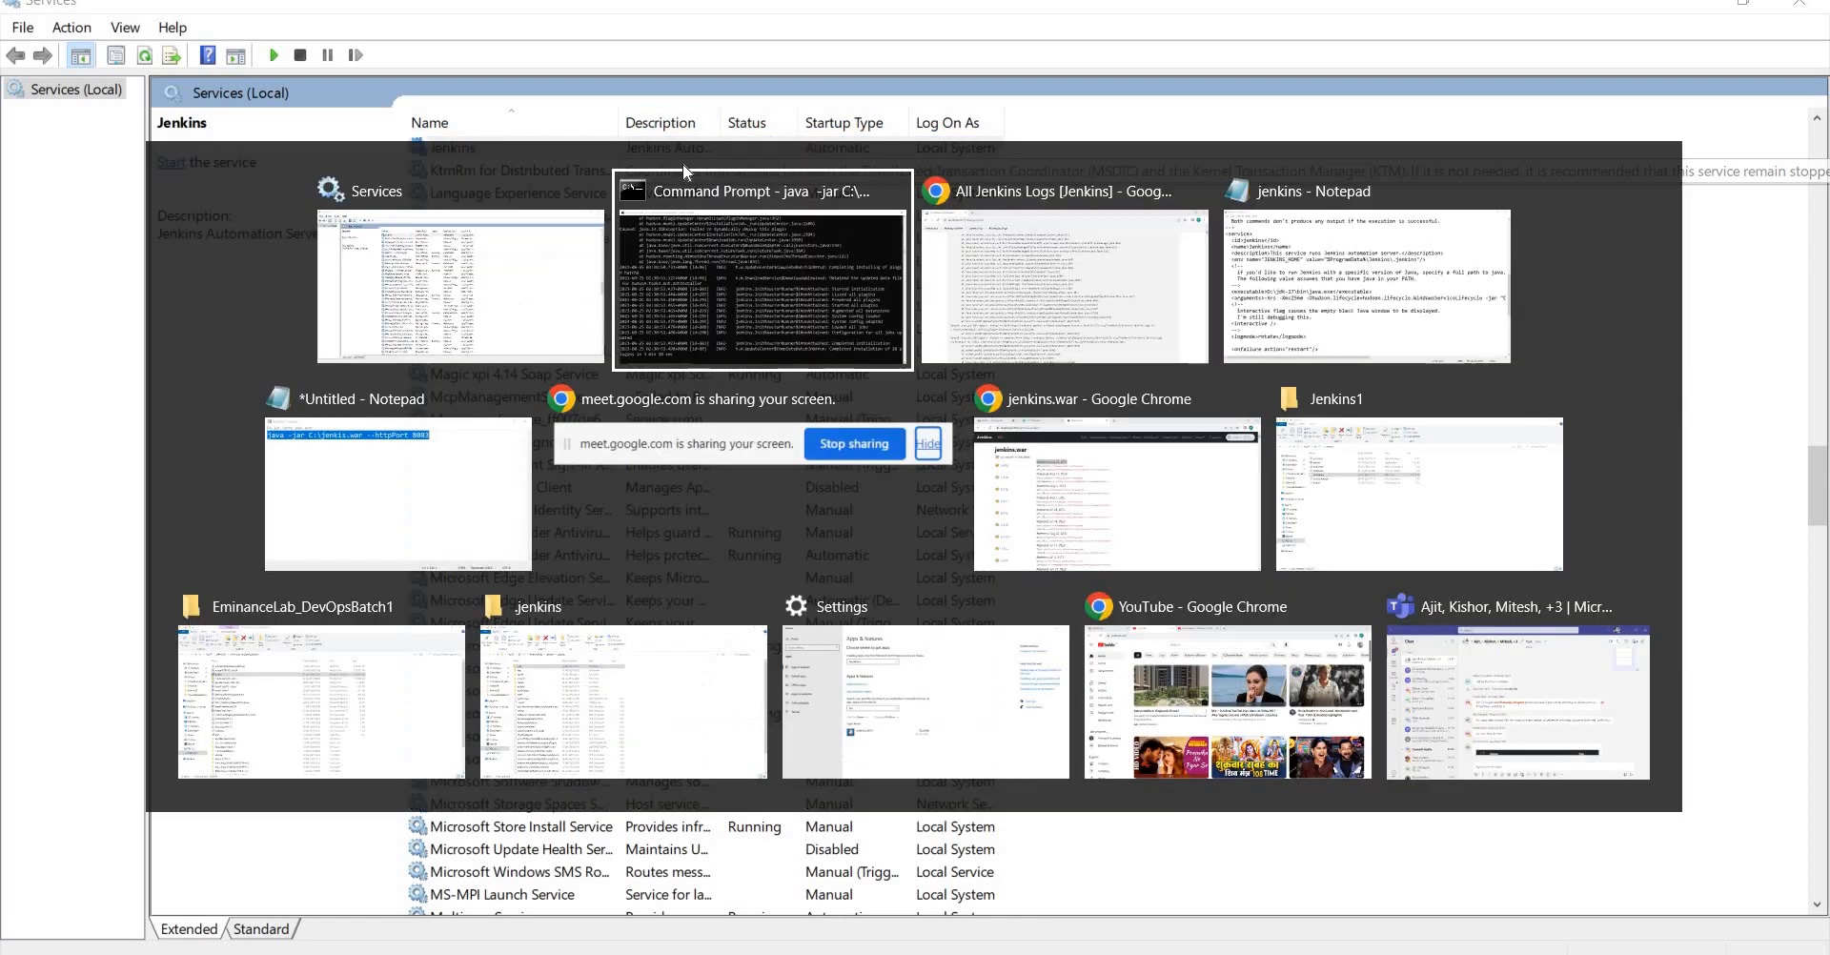
{"action": "left_click", "coordinate": [684, 168]}
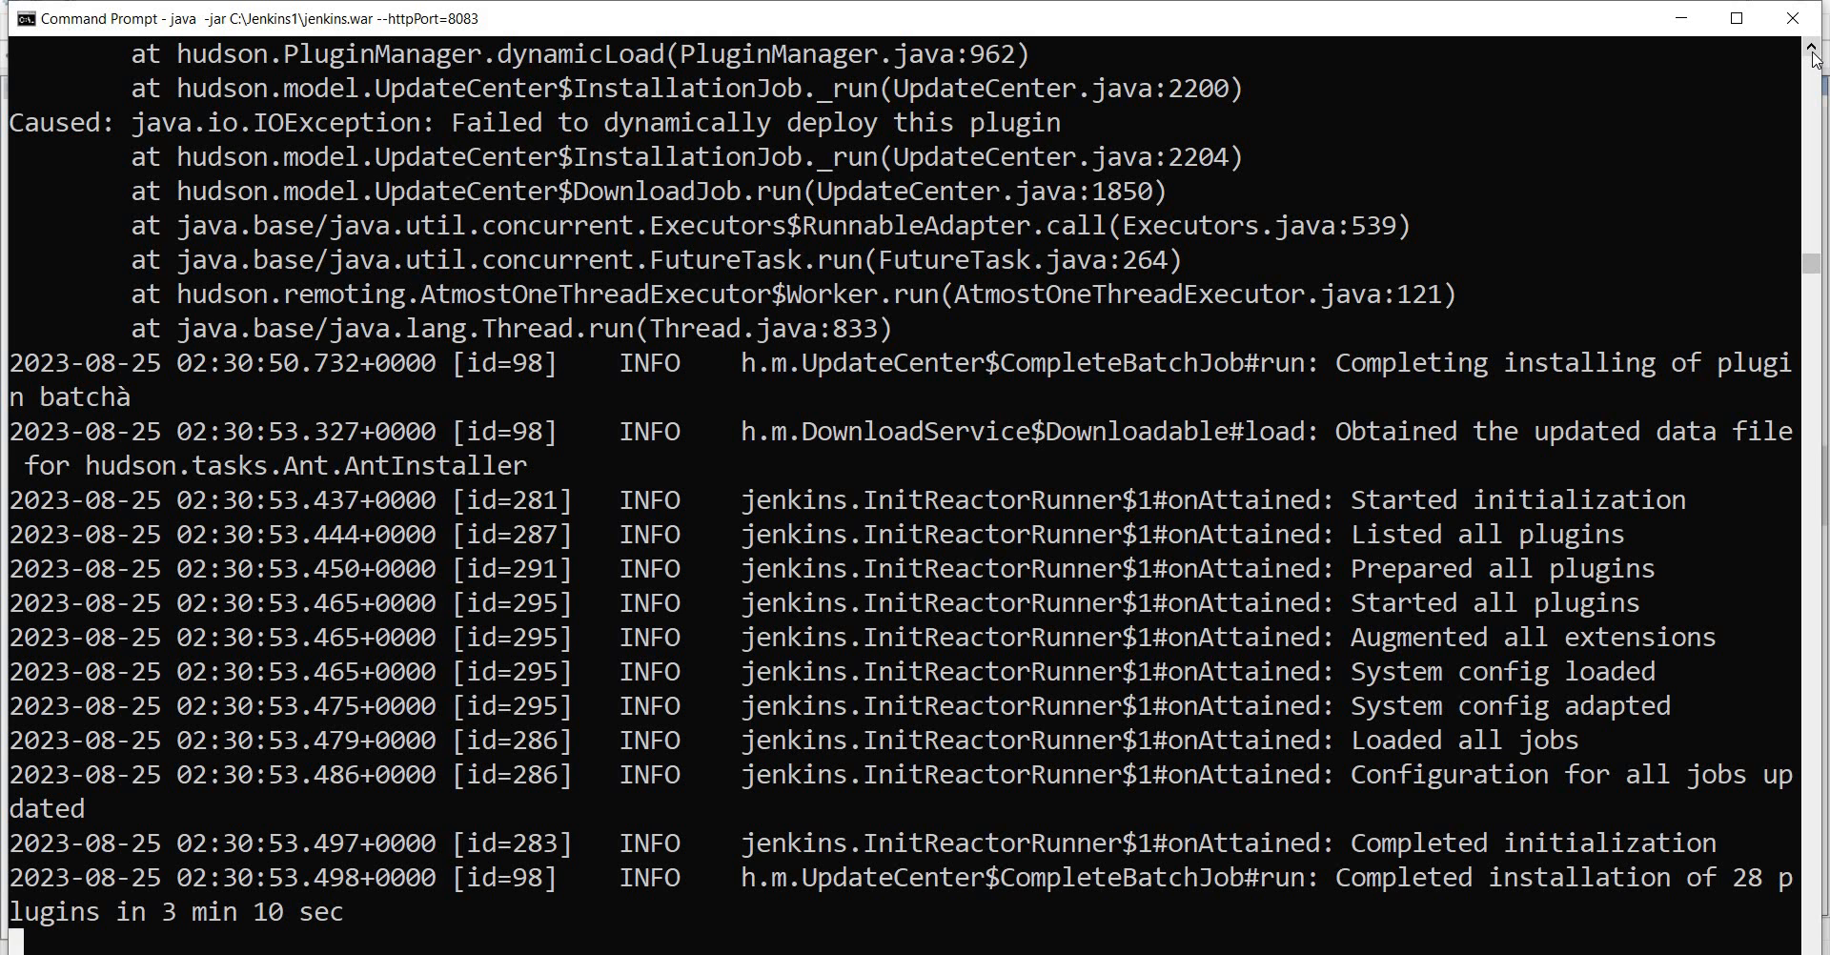
{"action": "key", "text": "alt+Tab"}
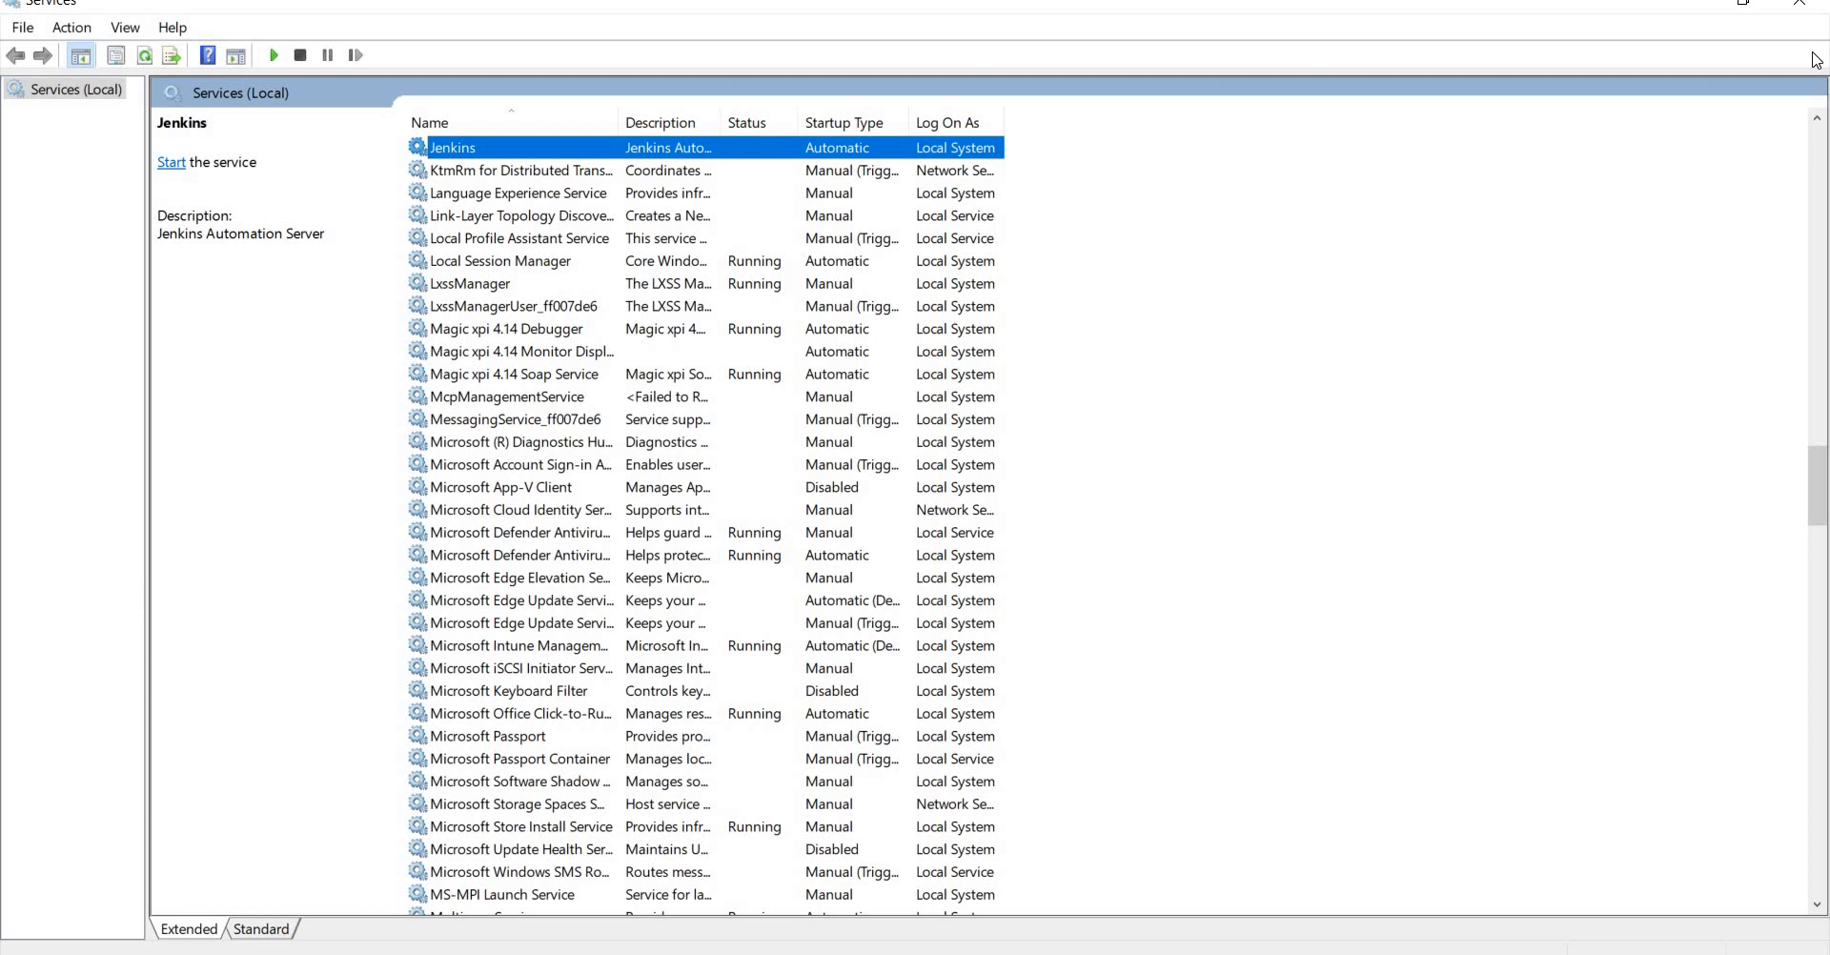
{"action": "key", "text": "alt+Tab"}
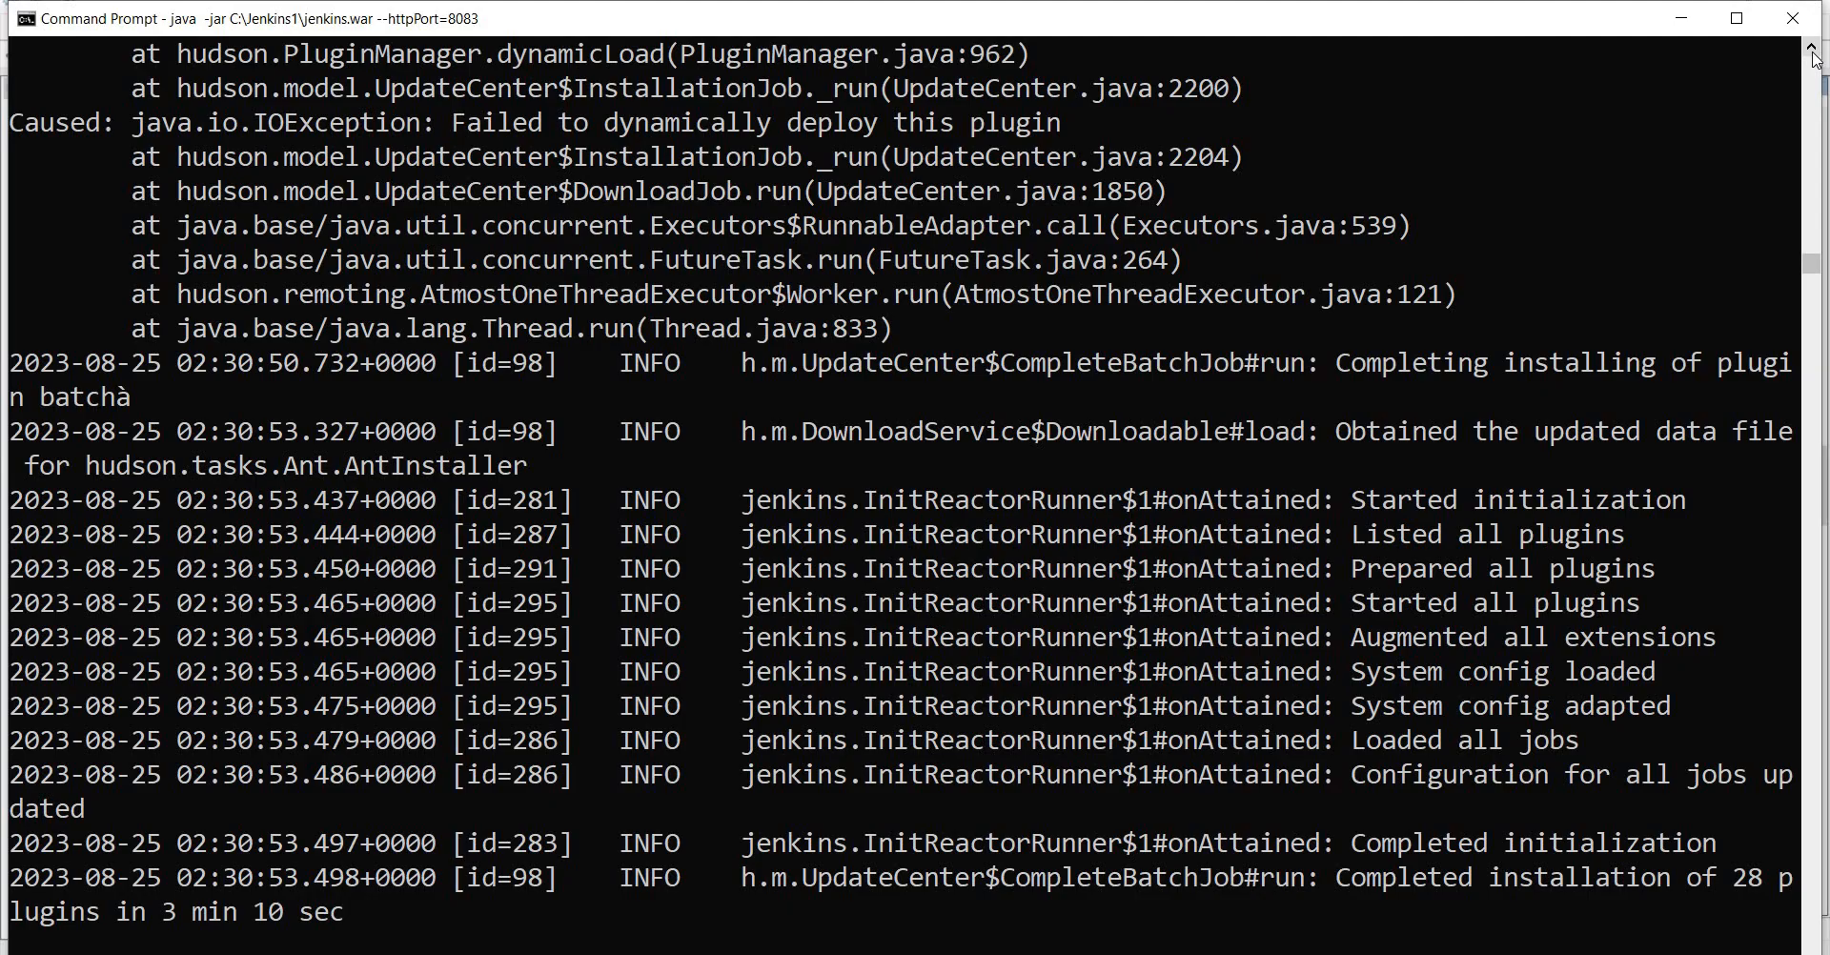
{"action": "key", "text": "alt+Tab"}
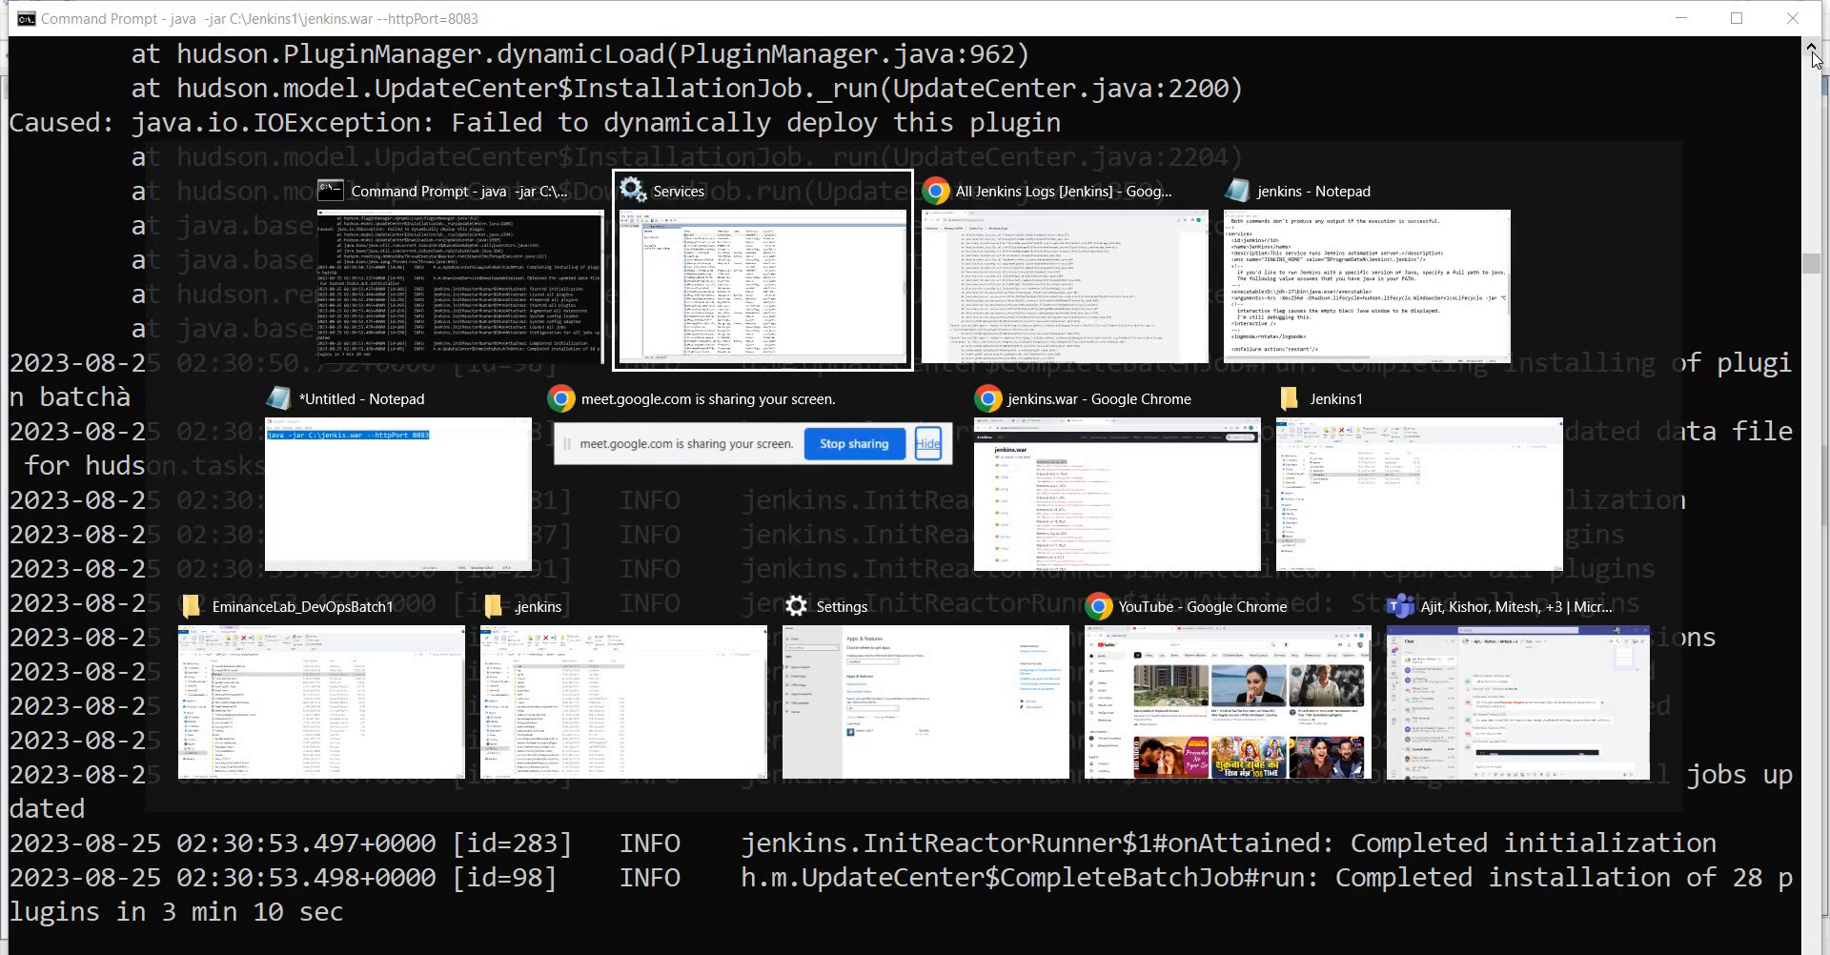
{"action": "key", "text": "alt+Tab"}
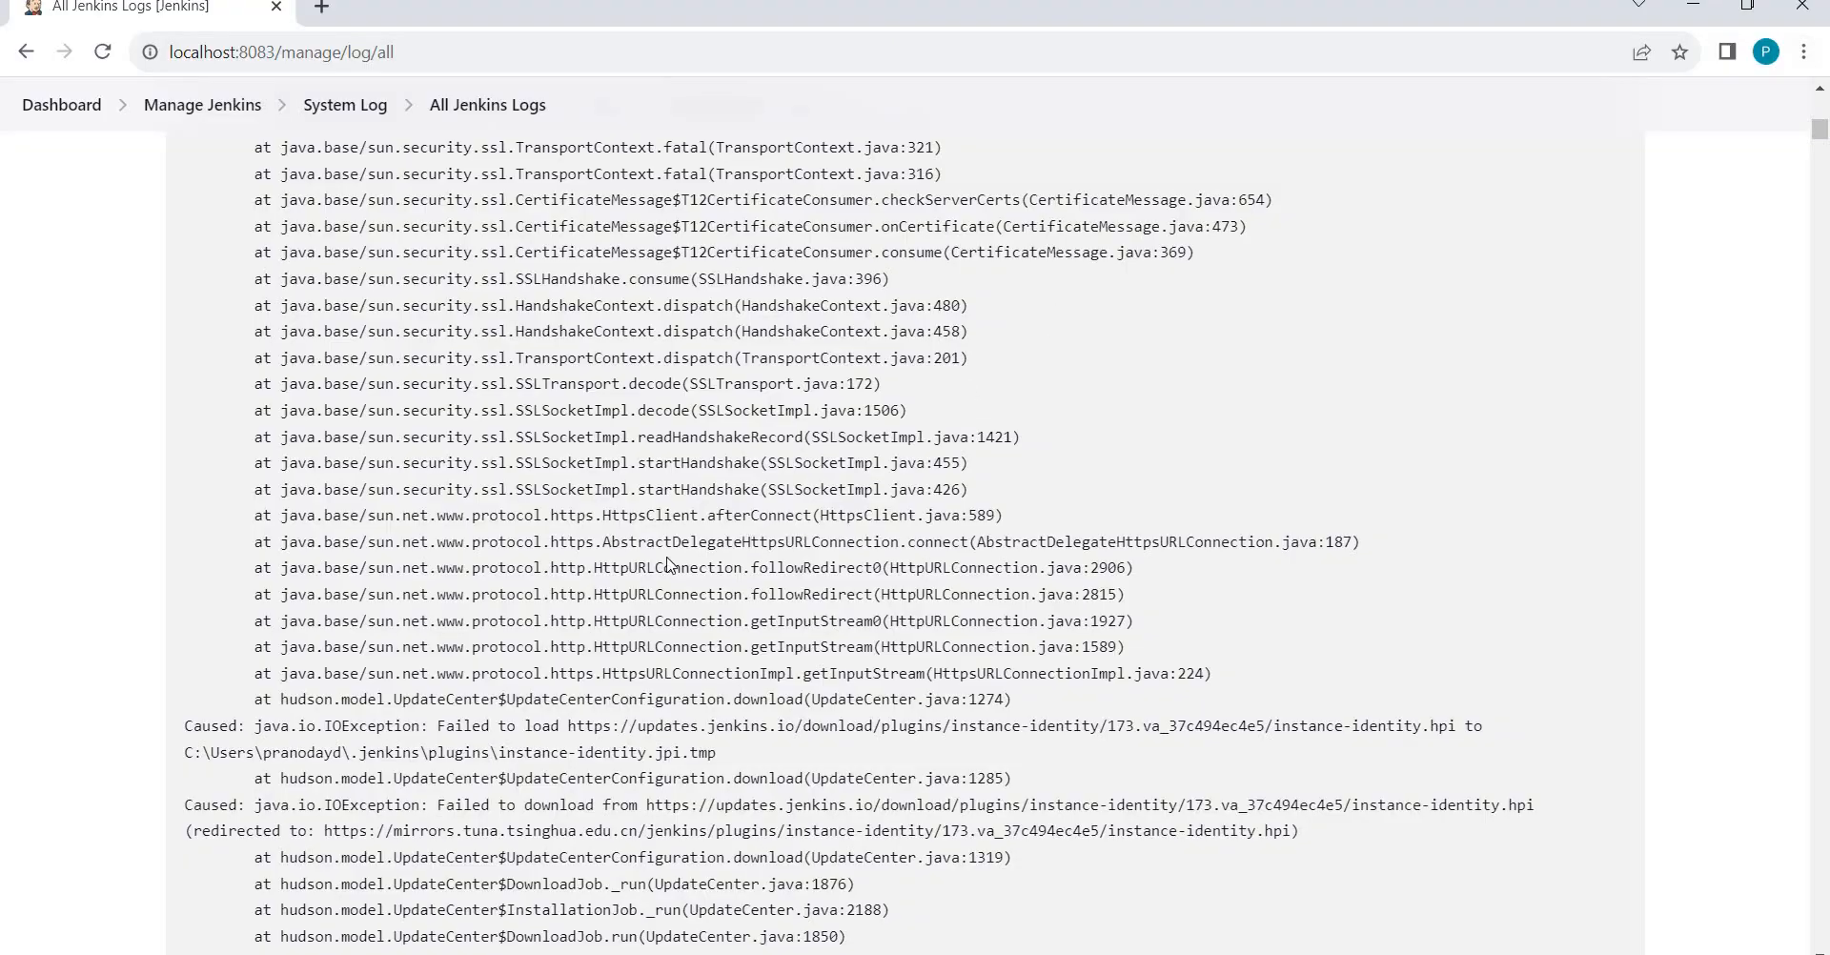
{"action": "left_click", "coordinate": [213, 107]}
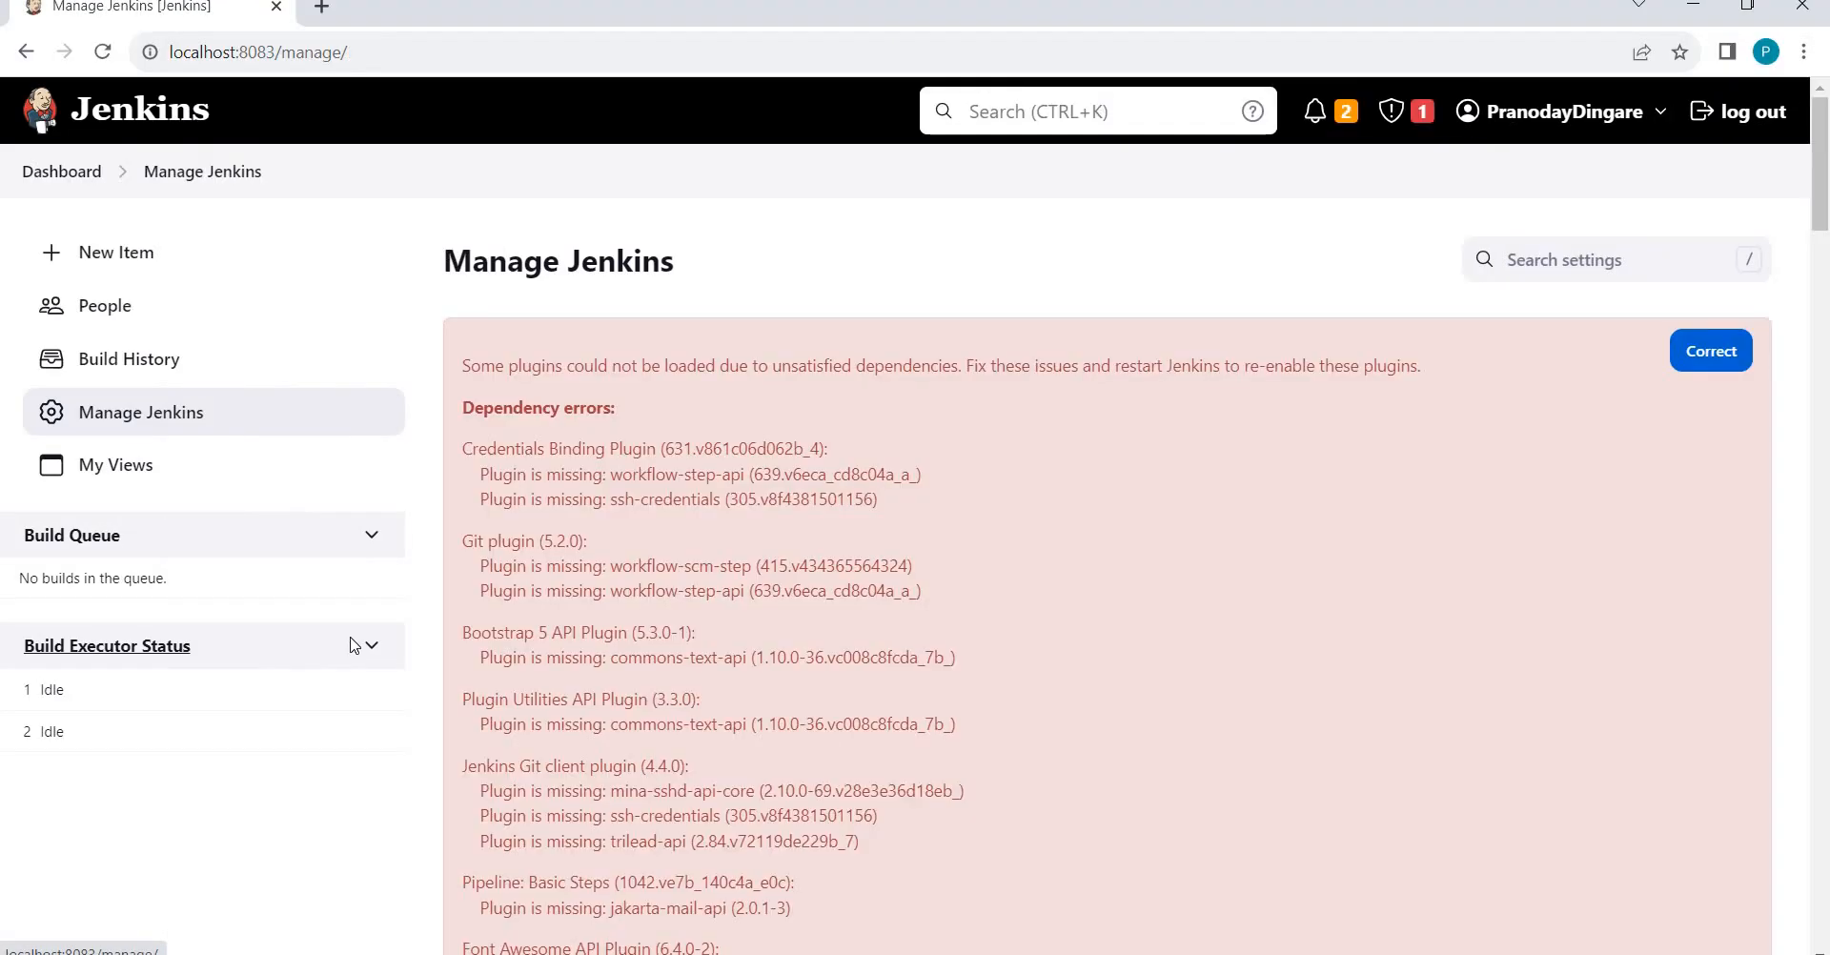
{"action": "left_click", "coordinate": [142, 421]}
{"action": "scroll", "coordinate": [839, 544], "scroll_direction": "down", "scroll_amount": 15}
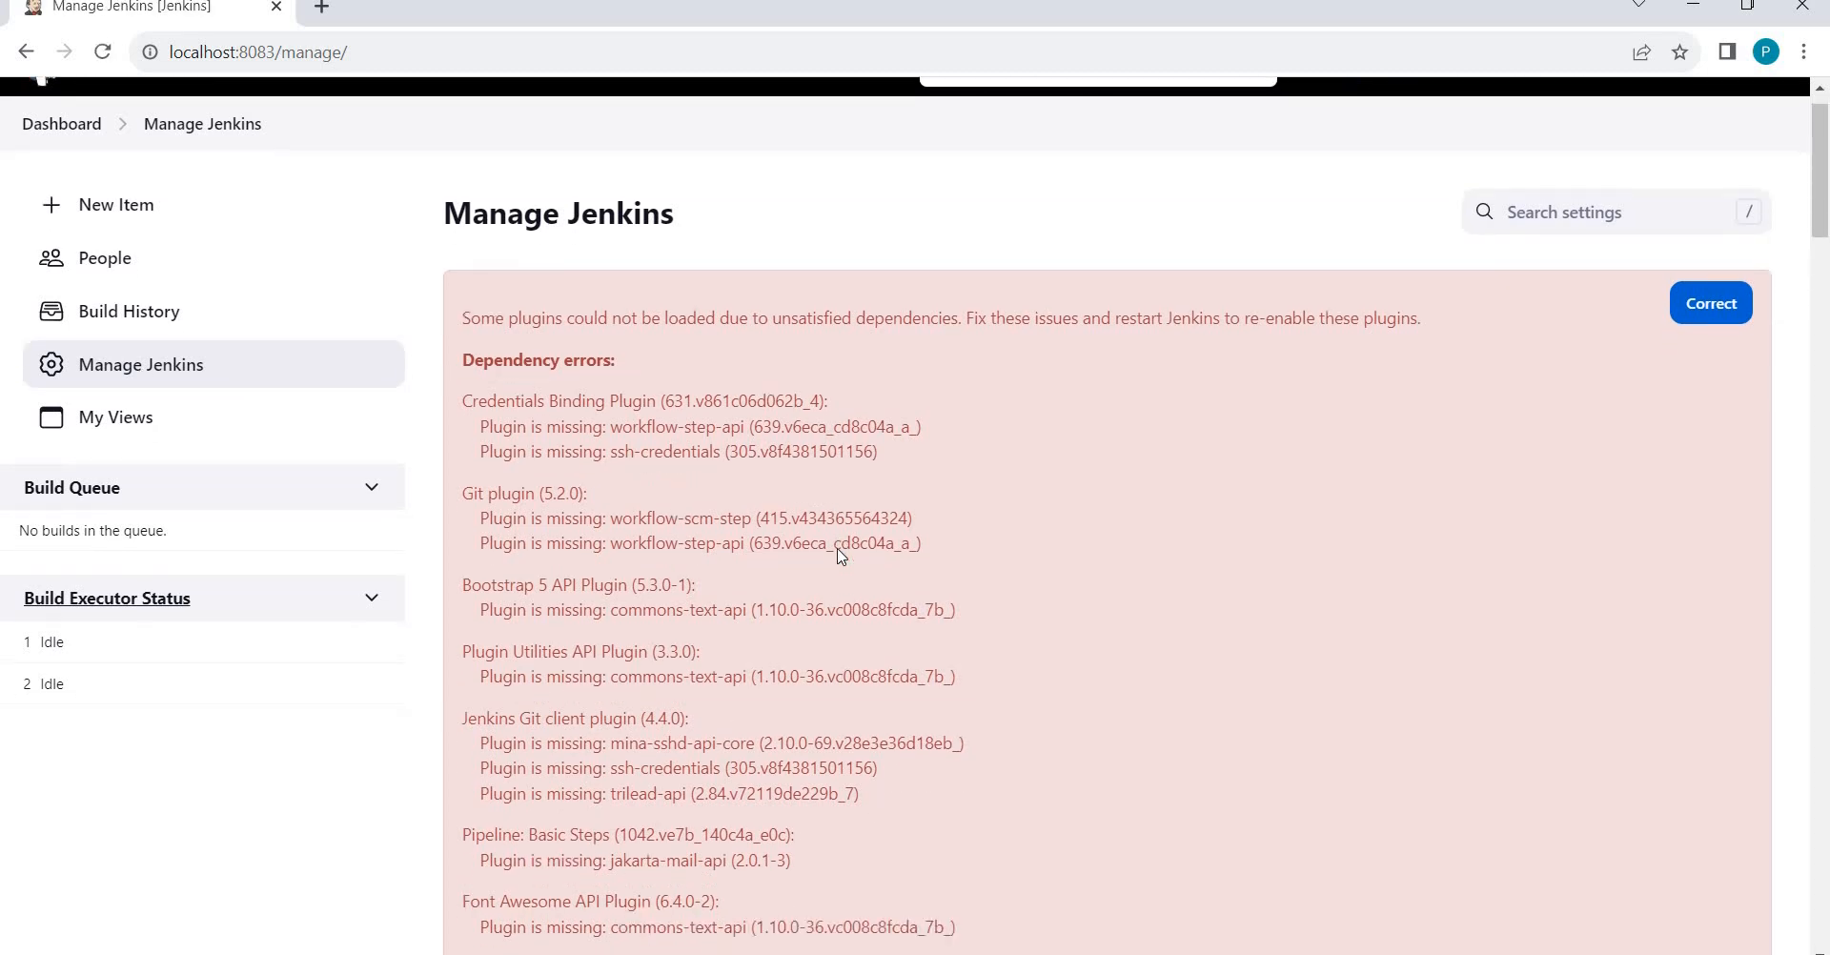
{"action": "scroll", "coordinate": [839, 558], "scroll_direction": "down", "scroll_amount": 15}
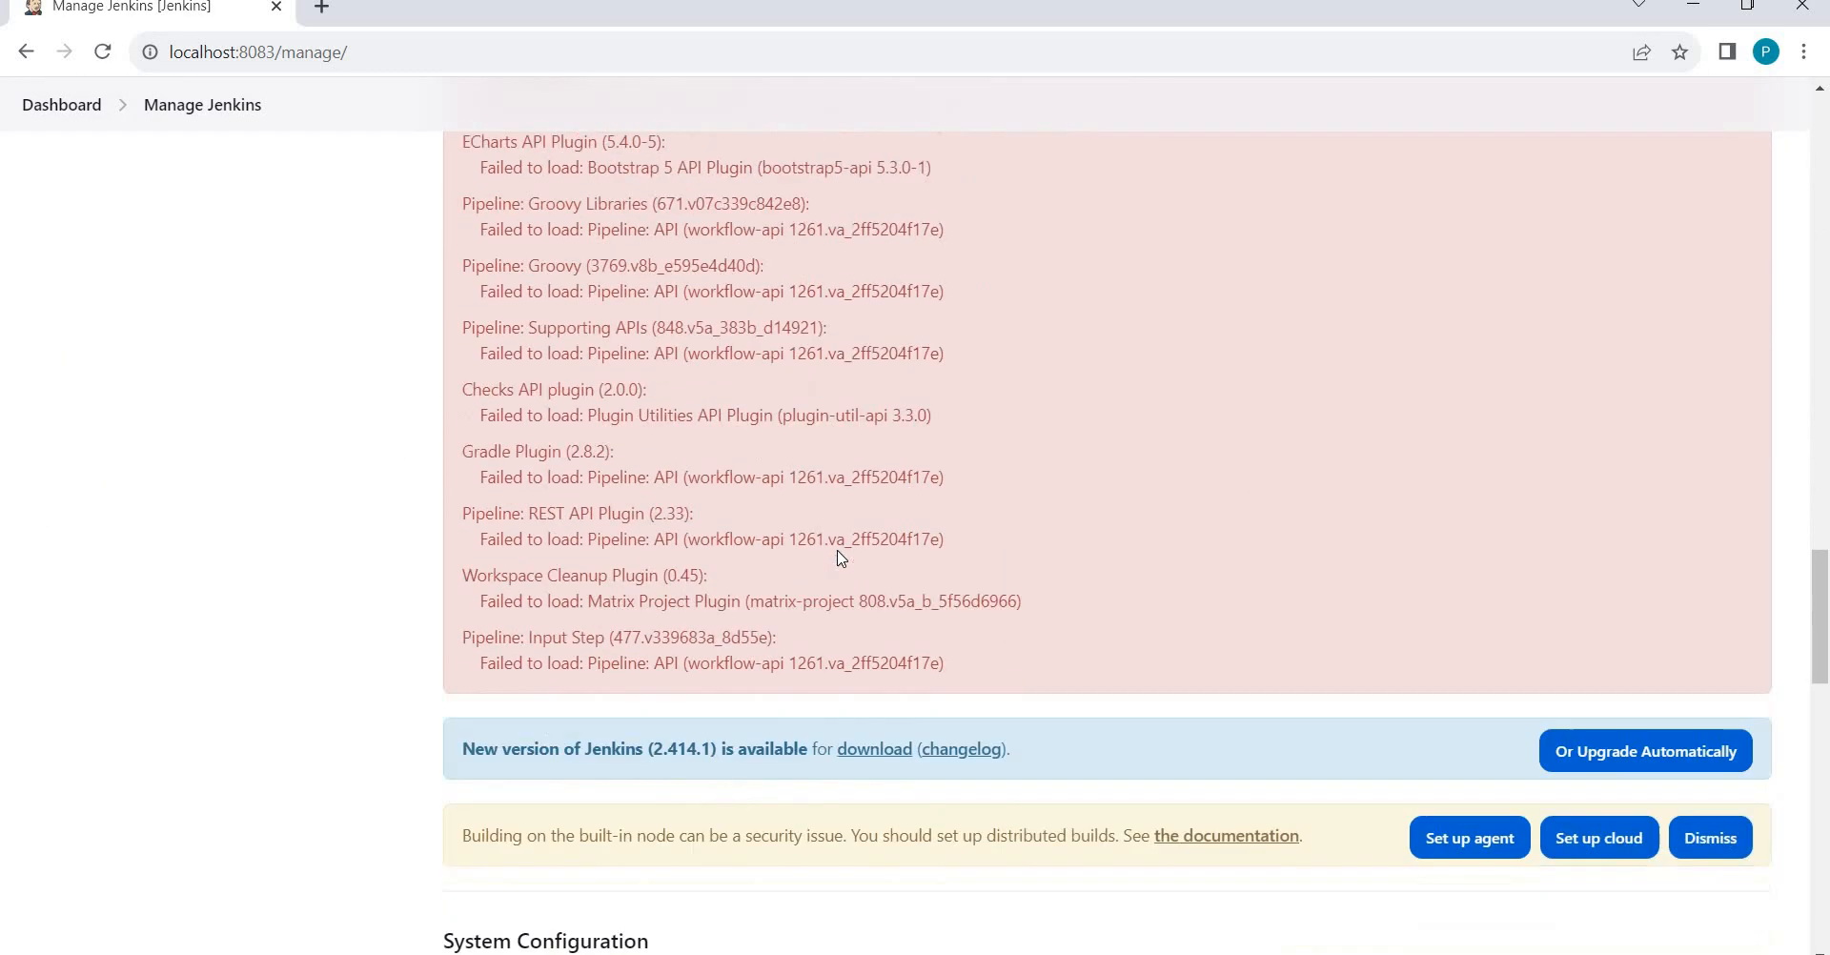
{"action": "scroll", "coordinate": [624, 748], "scroll_direction": "down", "scroll_amount": 1}
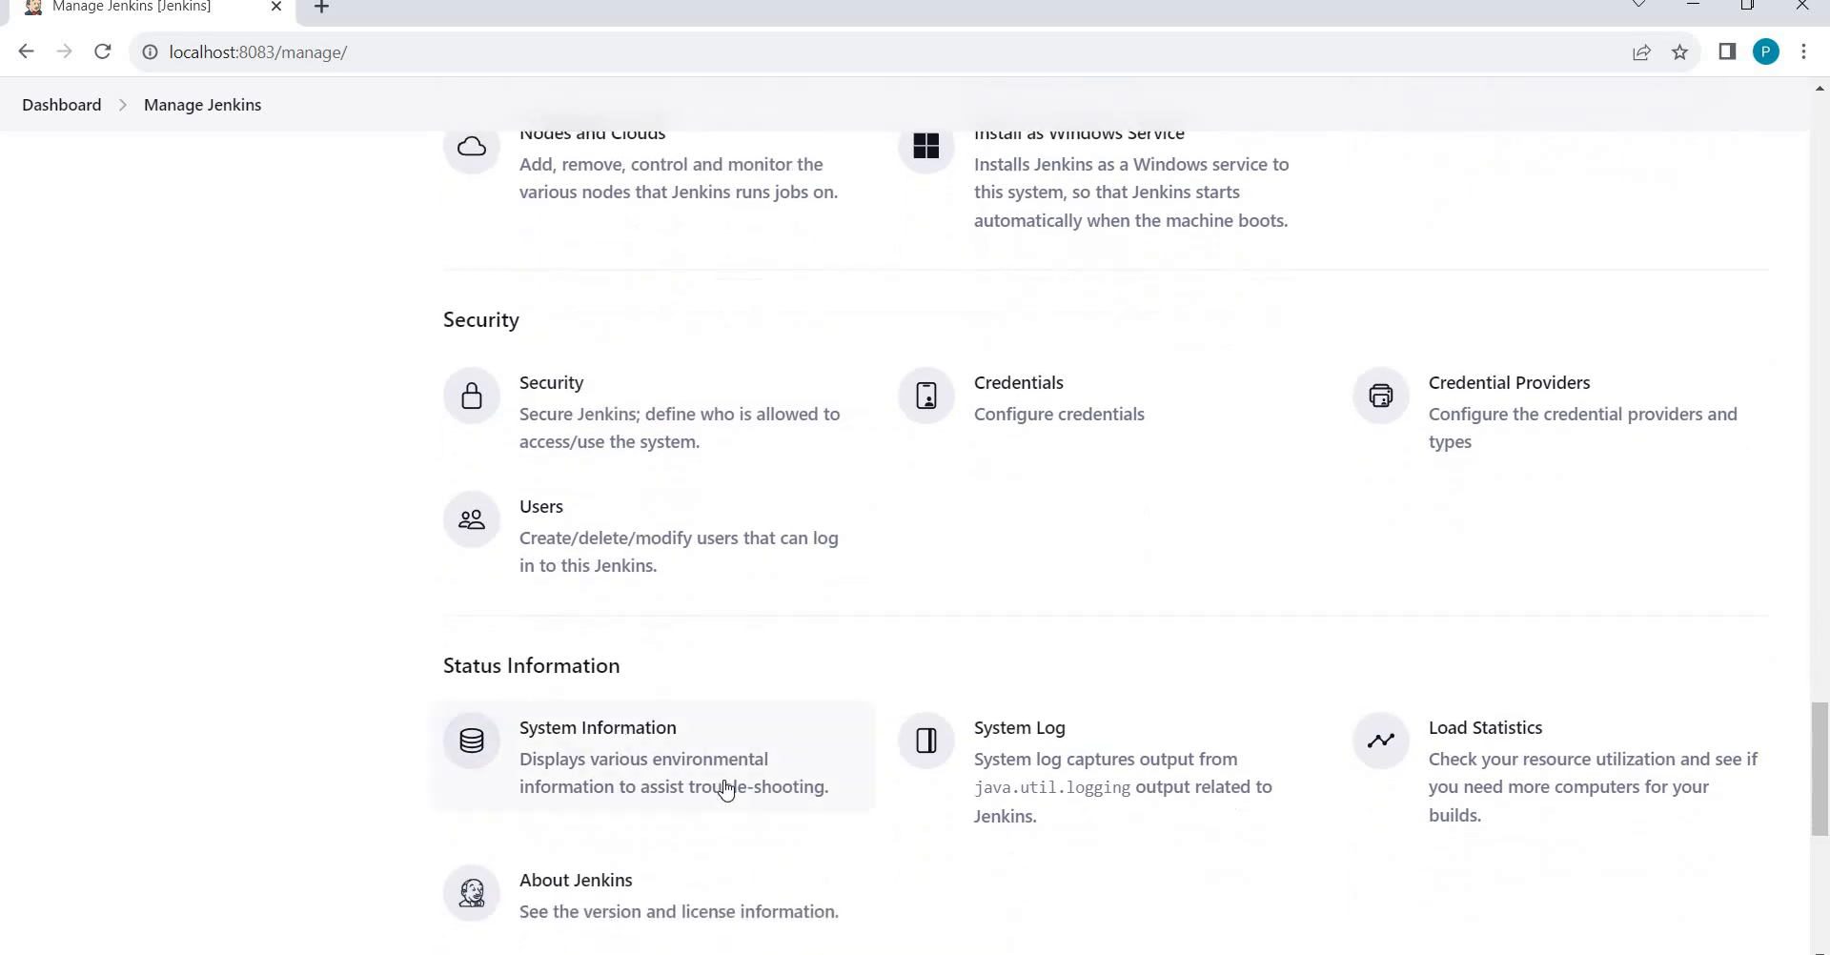
{"action": "left_click", "coordinate": [1068, 763]}
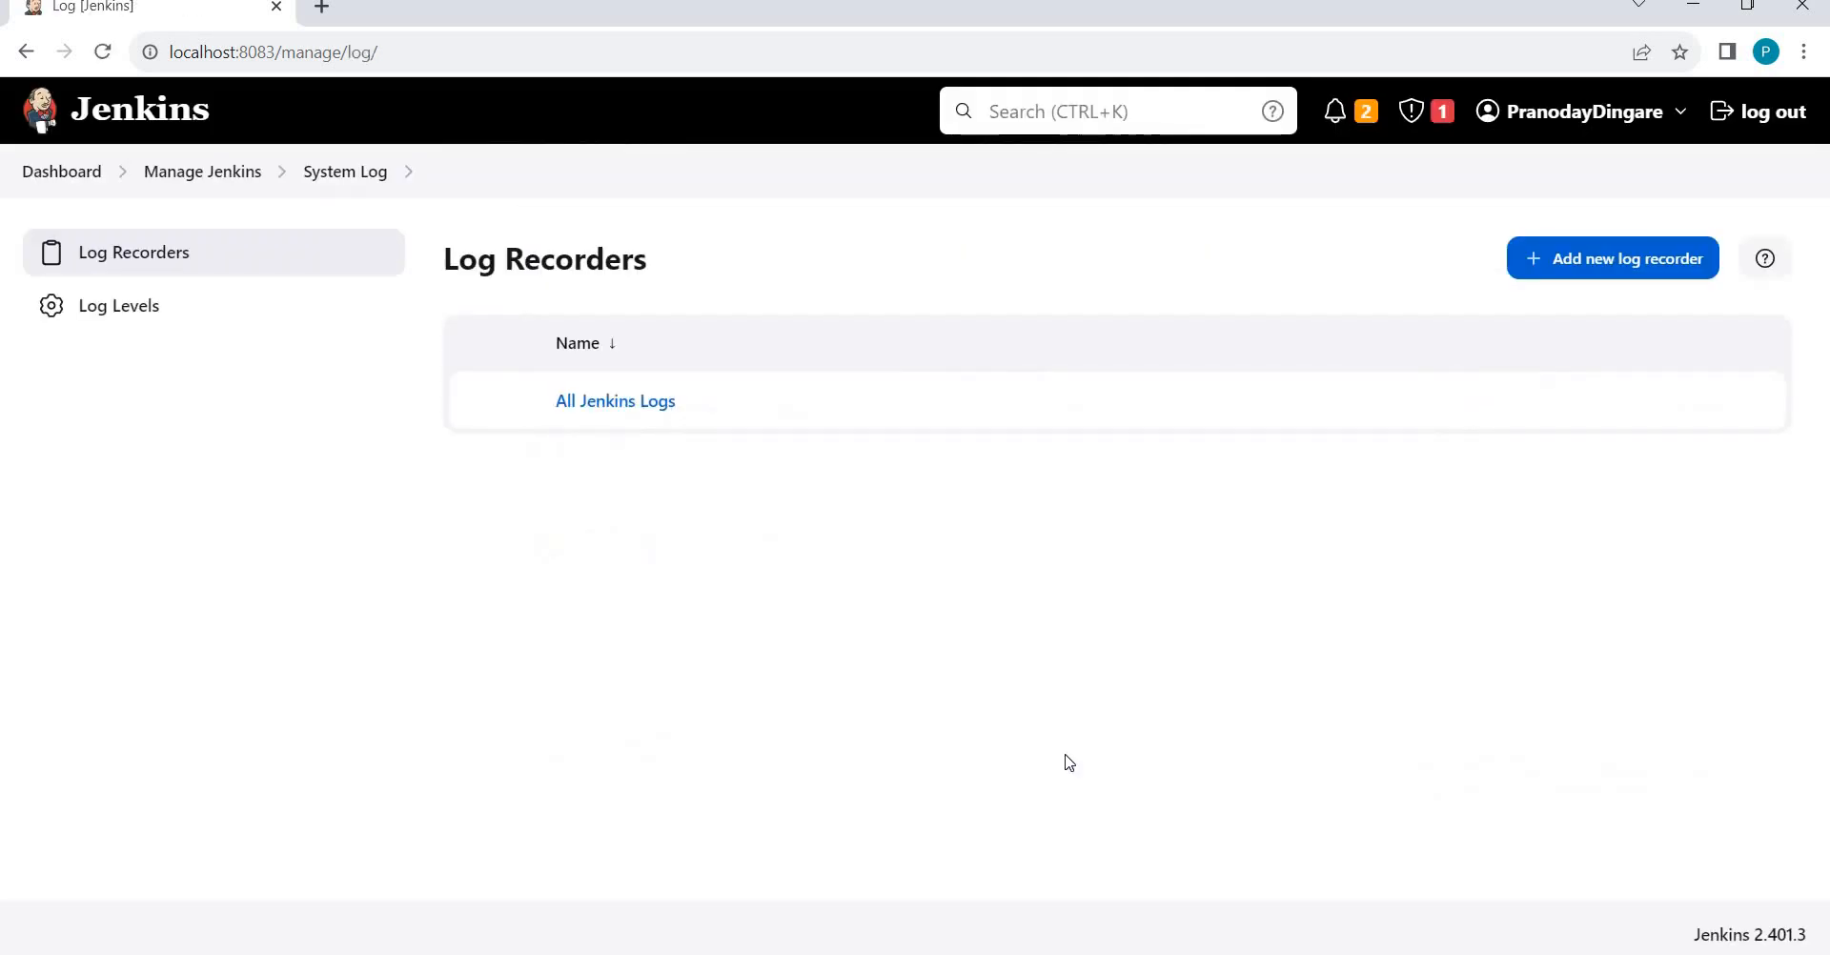
{"action": "left_click", "coordinate": [603, 410]}
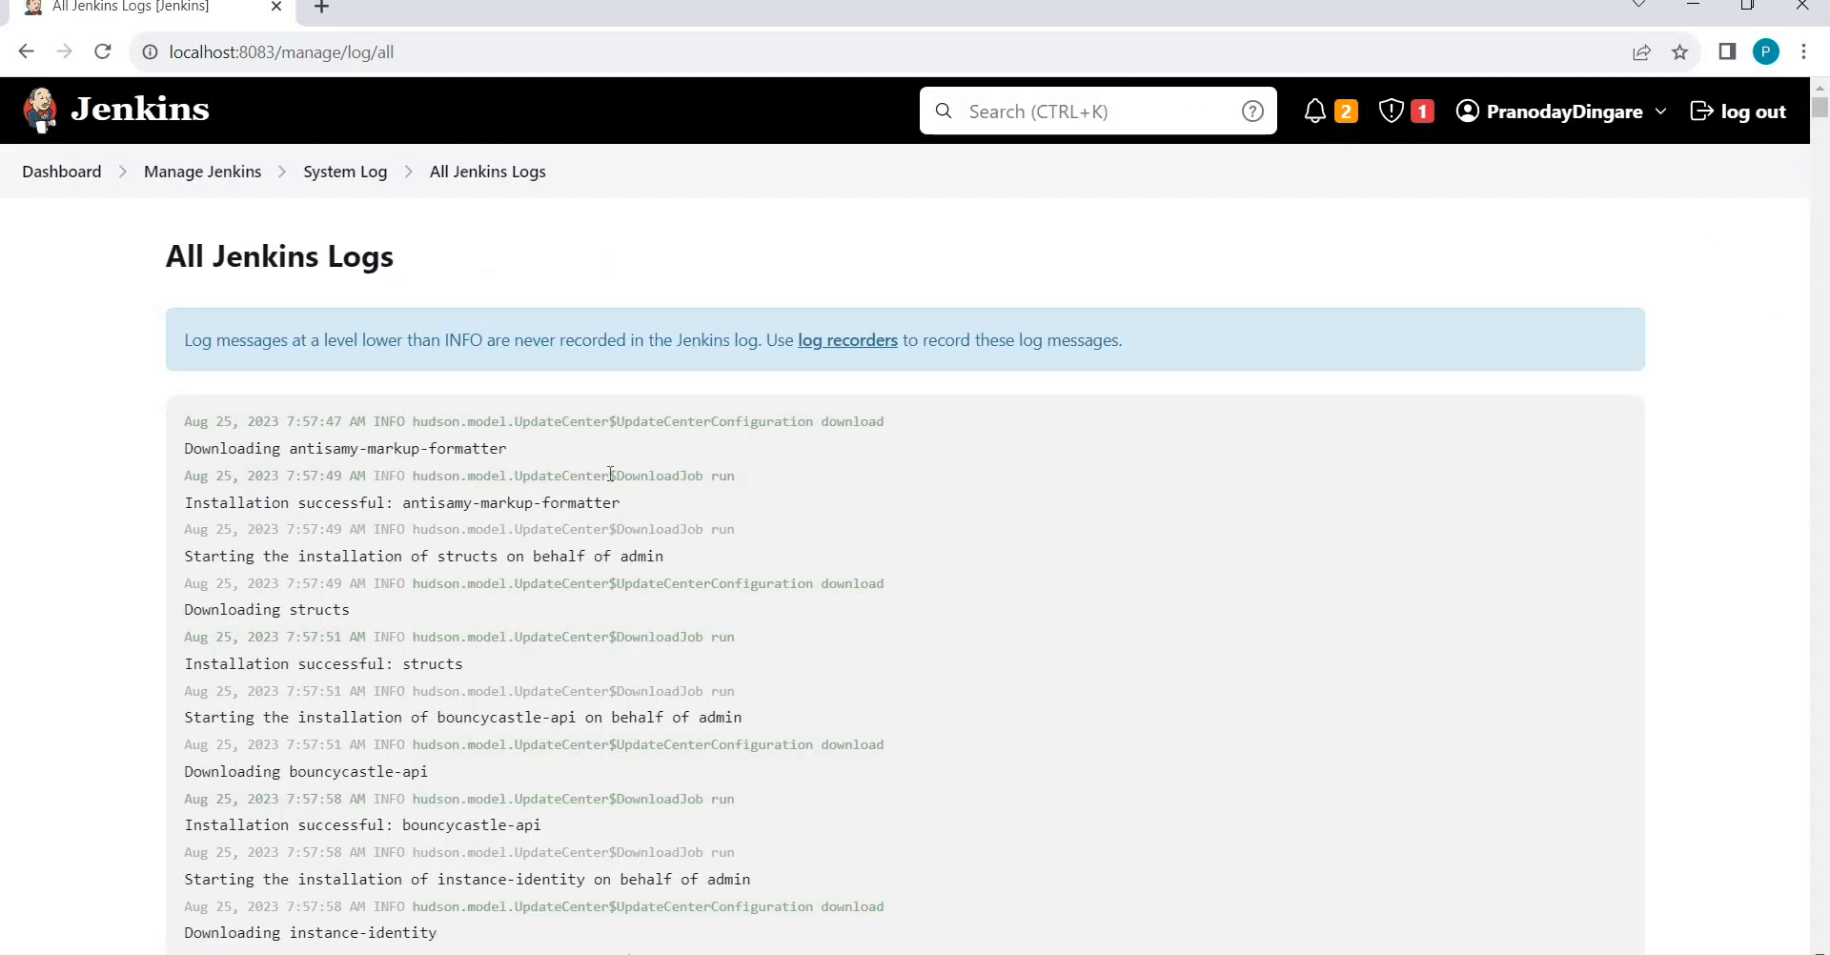
{"action": "scroll", "coordinate": [611, 474], "scroll_direction": "down", "scroll_amount": 10}
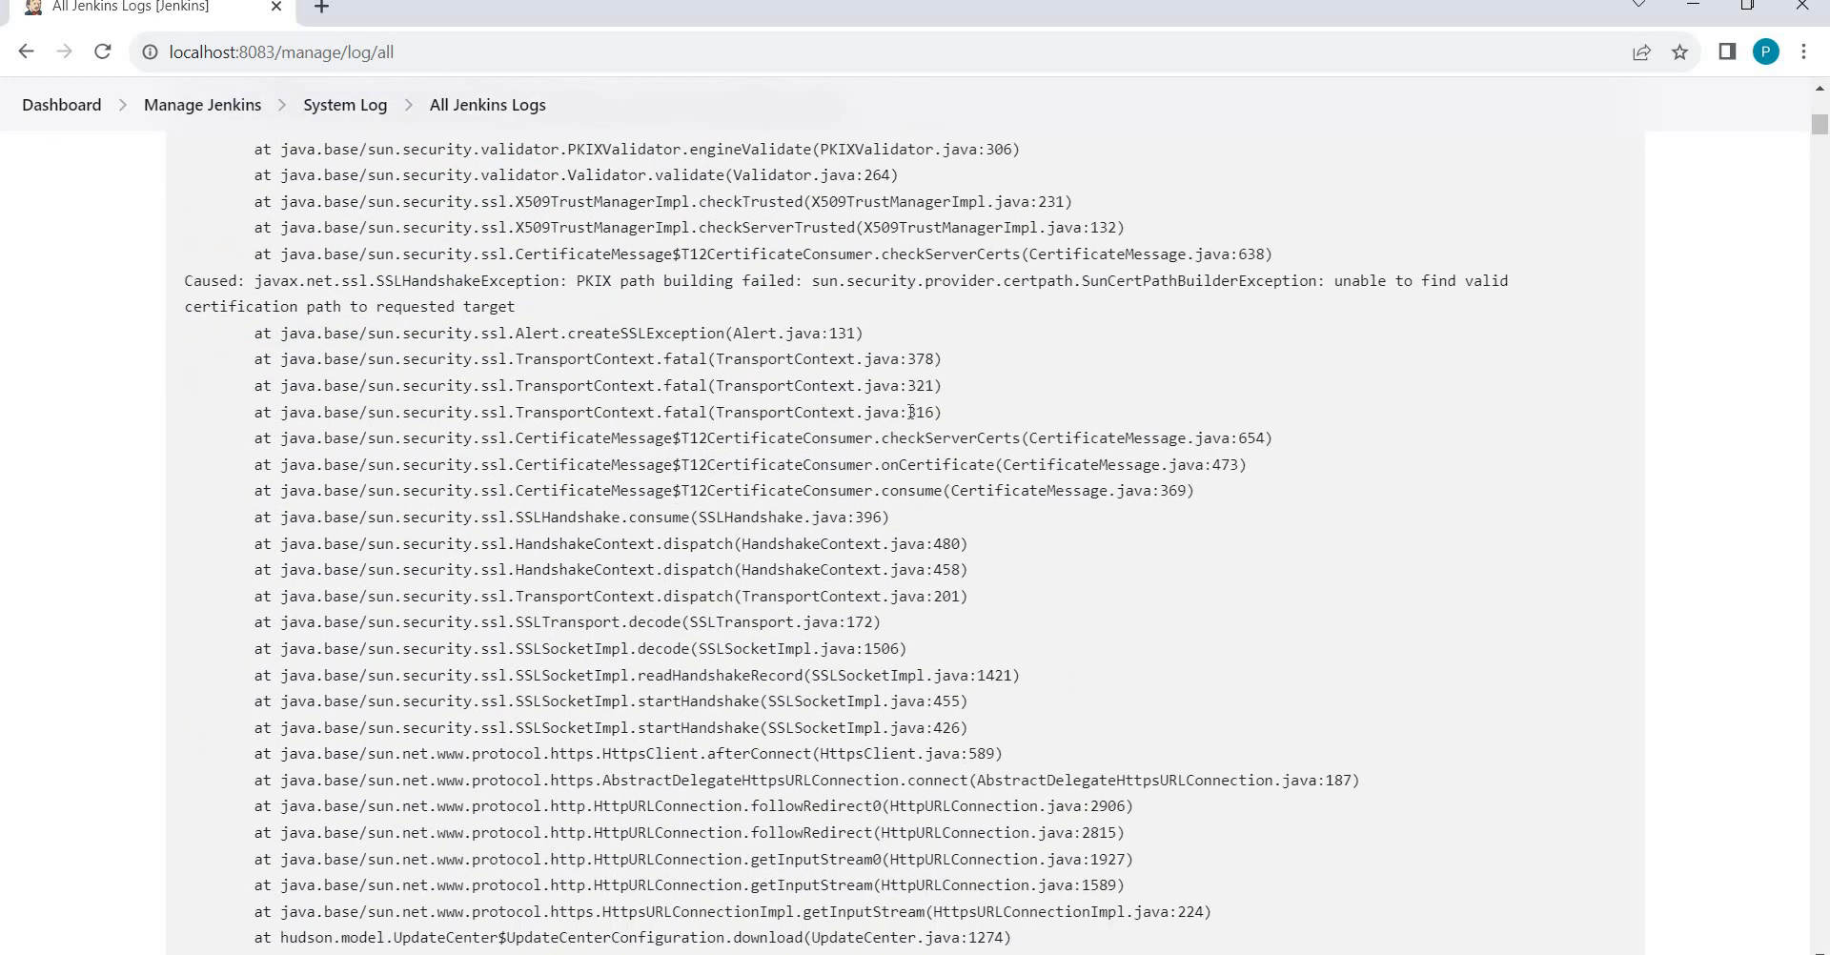
{"action": "key", "text": "alt+Tab"}
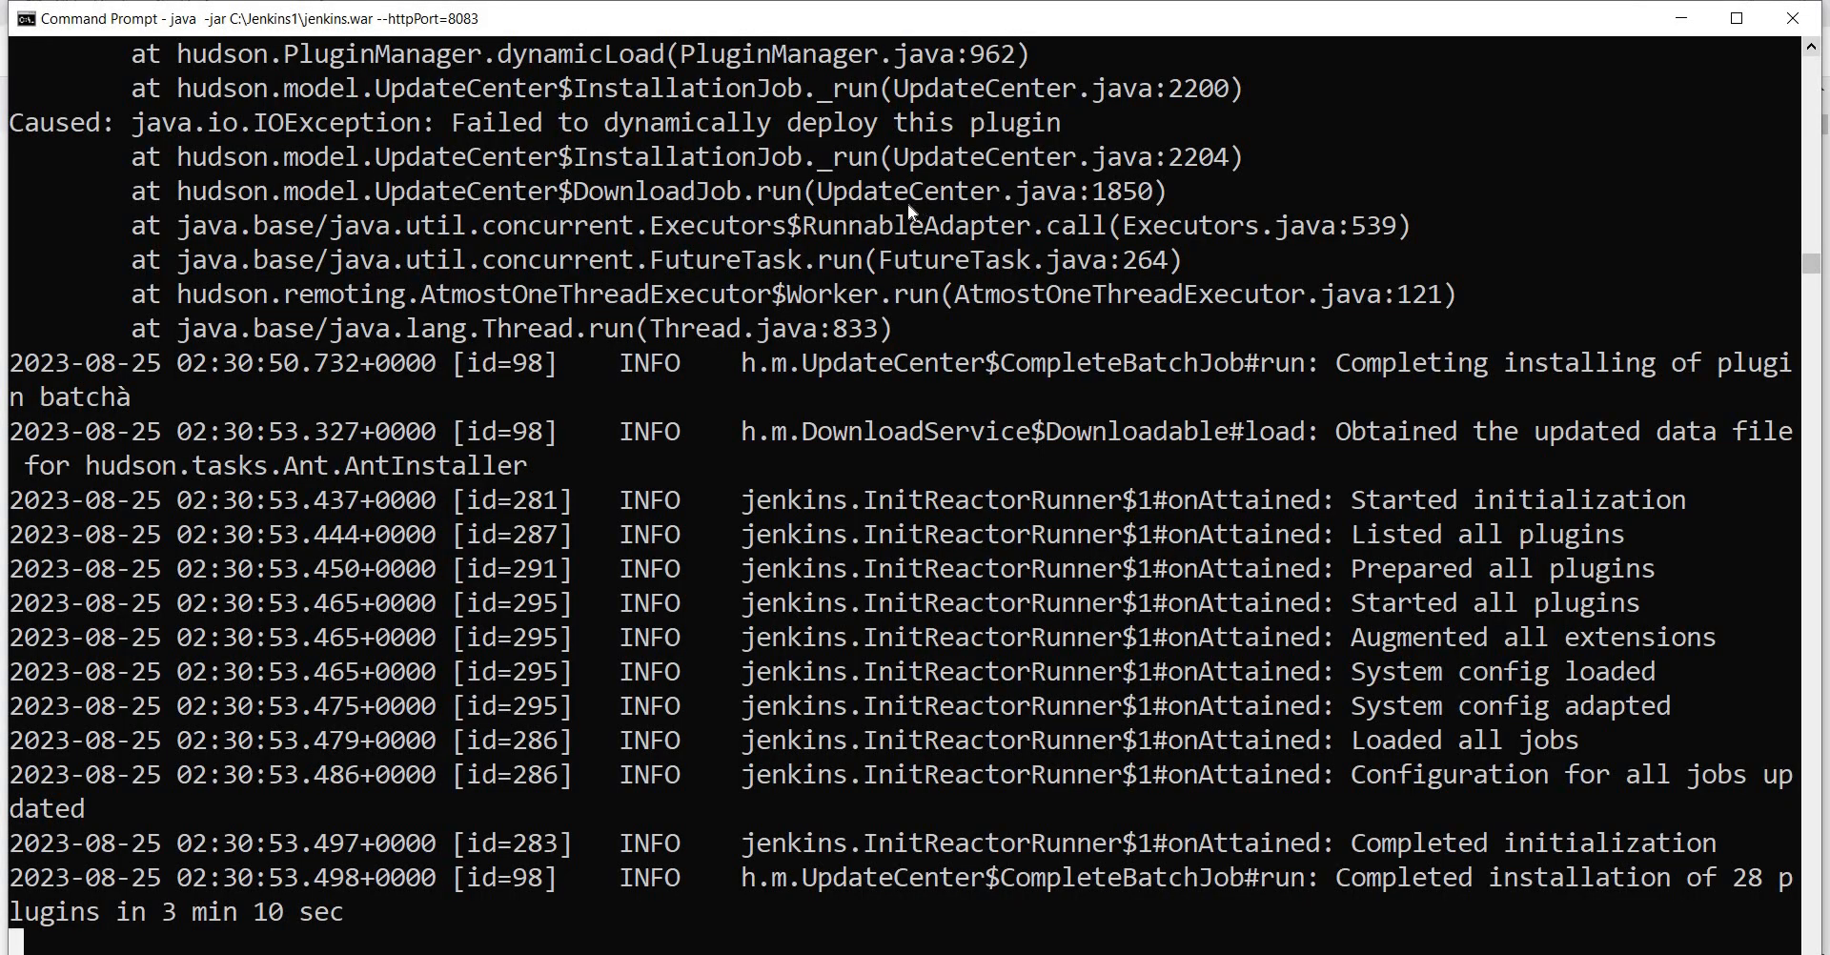
{"action": "key", "text": "alt+Tab"}
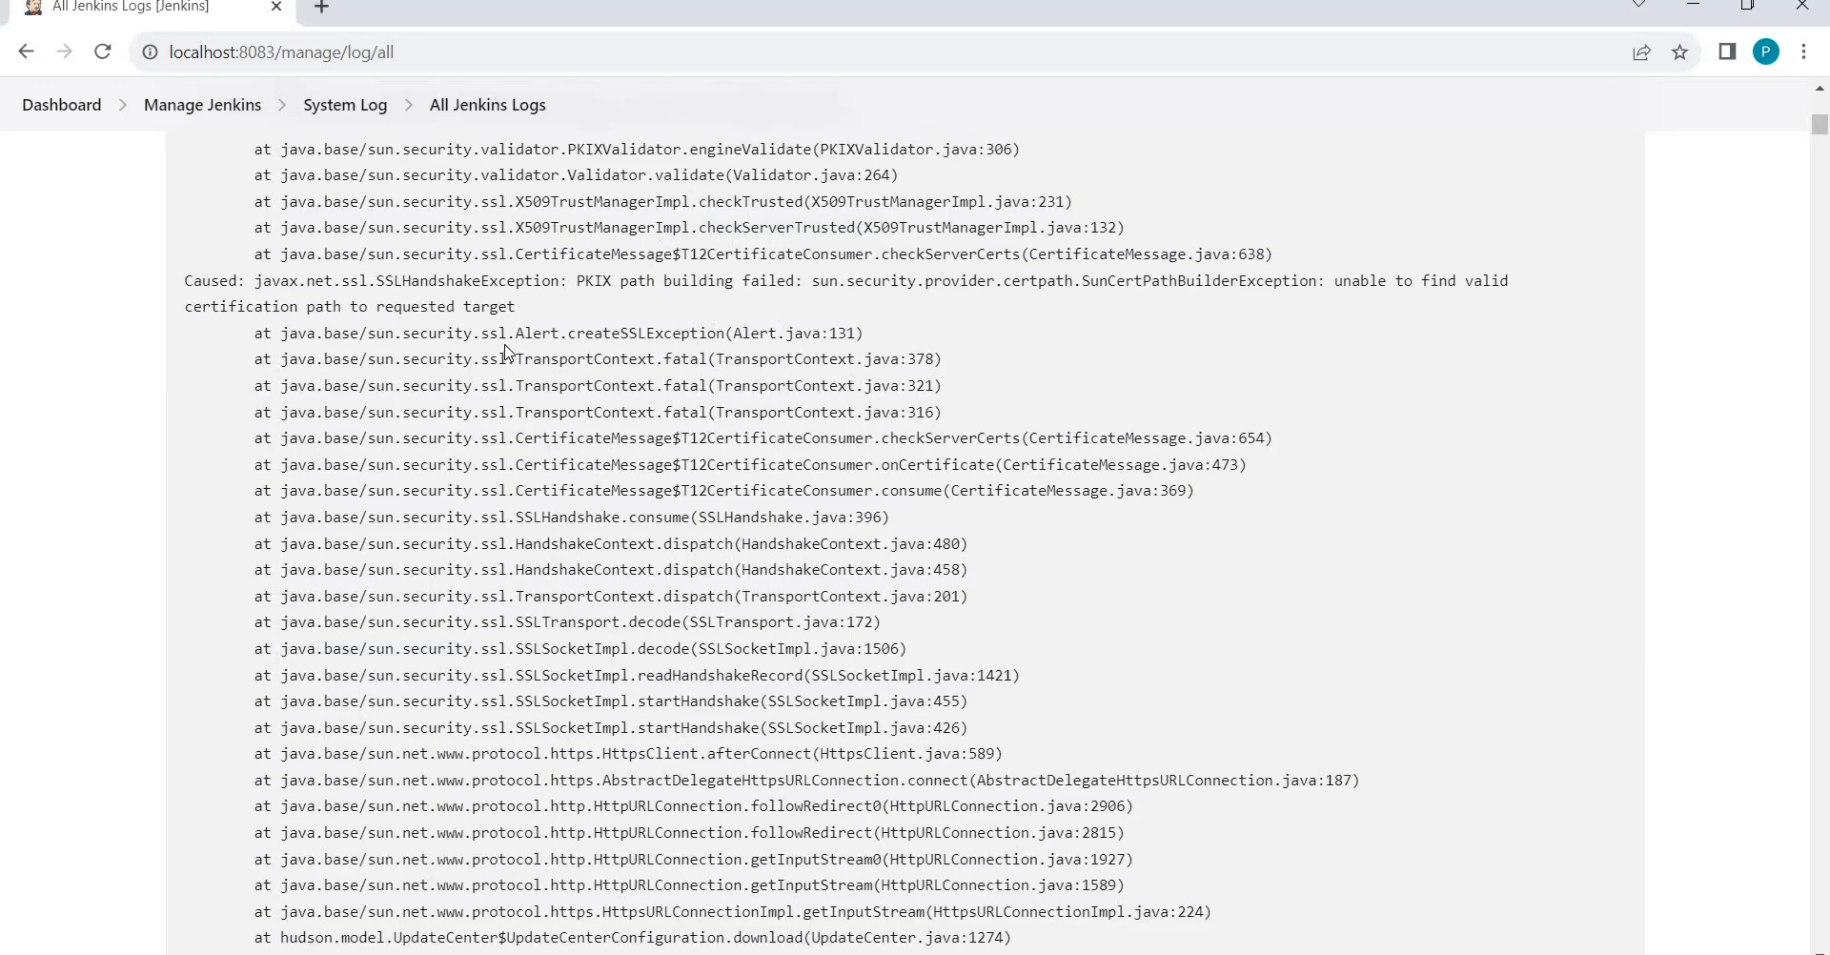
{"action": "left_click_drag", "start_coordinate": [787, 411], "coordinate": [508, 333]}
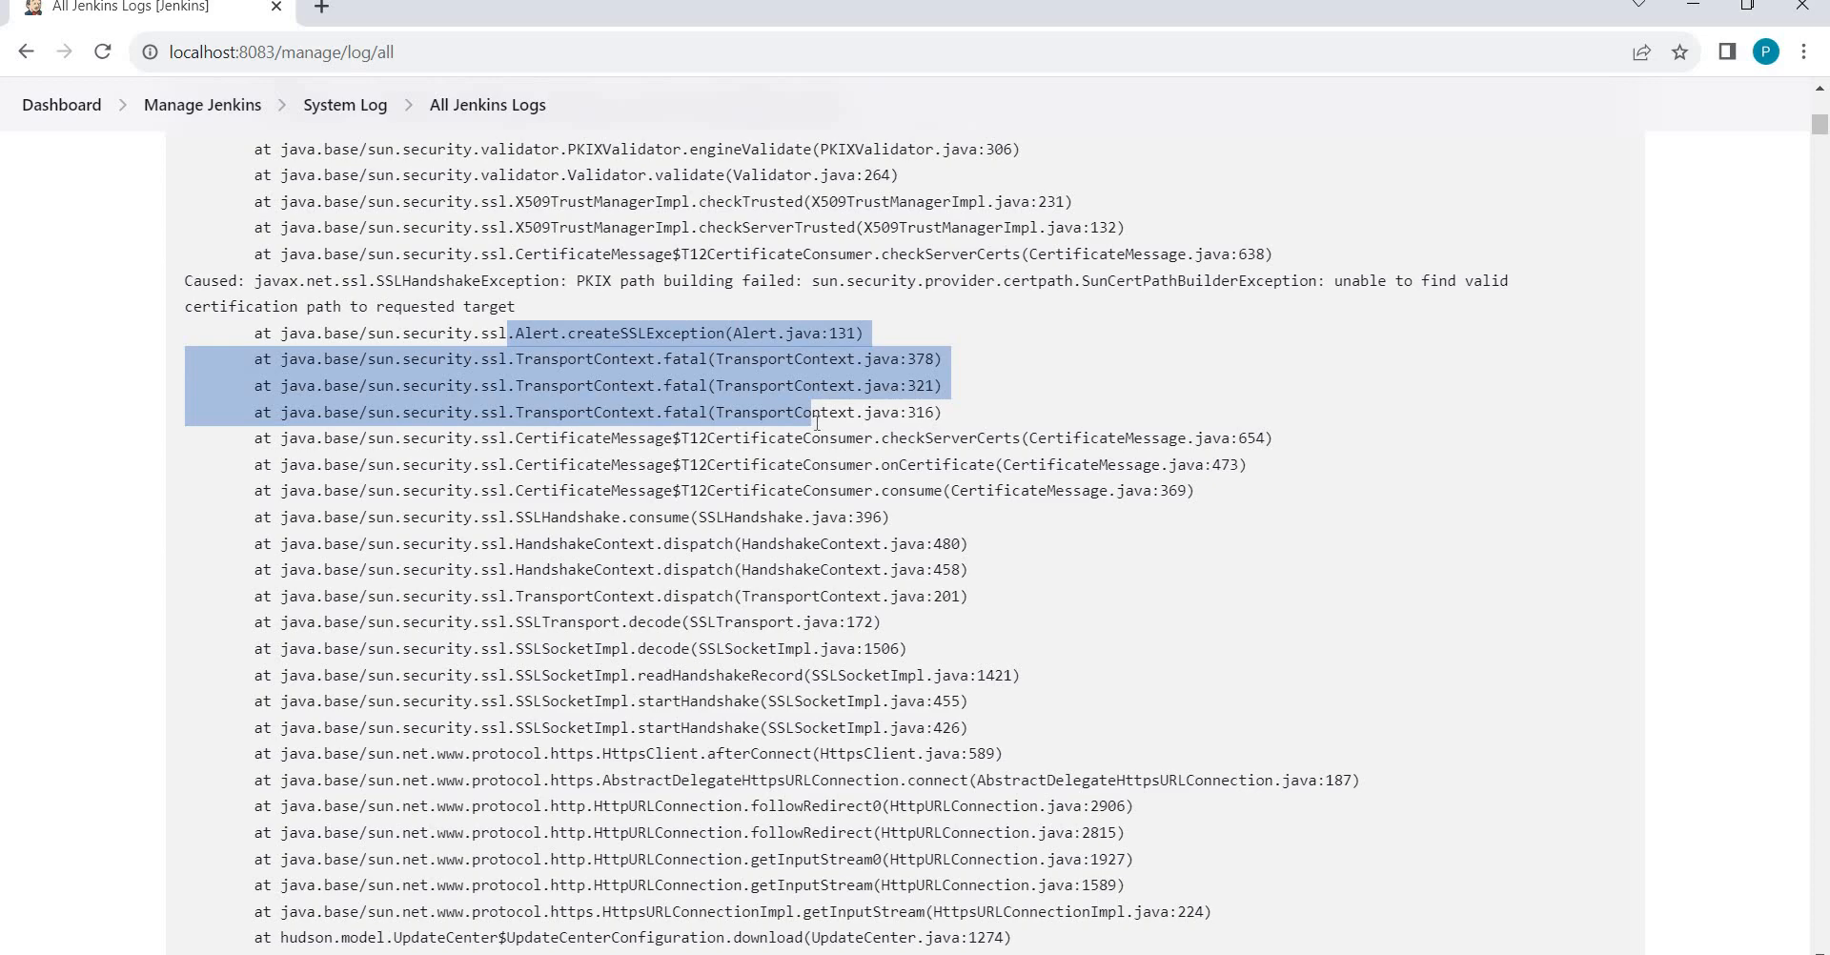
{"action": "scroll", "coordinate": [817, 422], "scroll_direction": "down", "scroll_amount": 20}
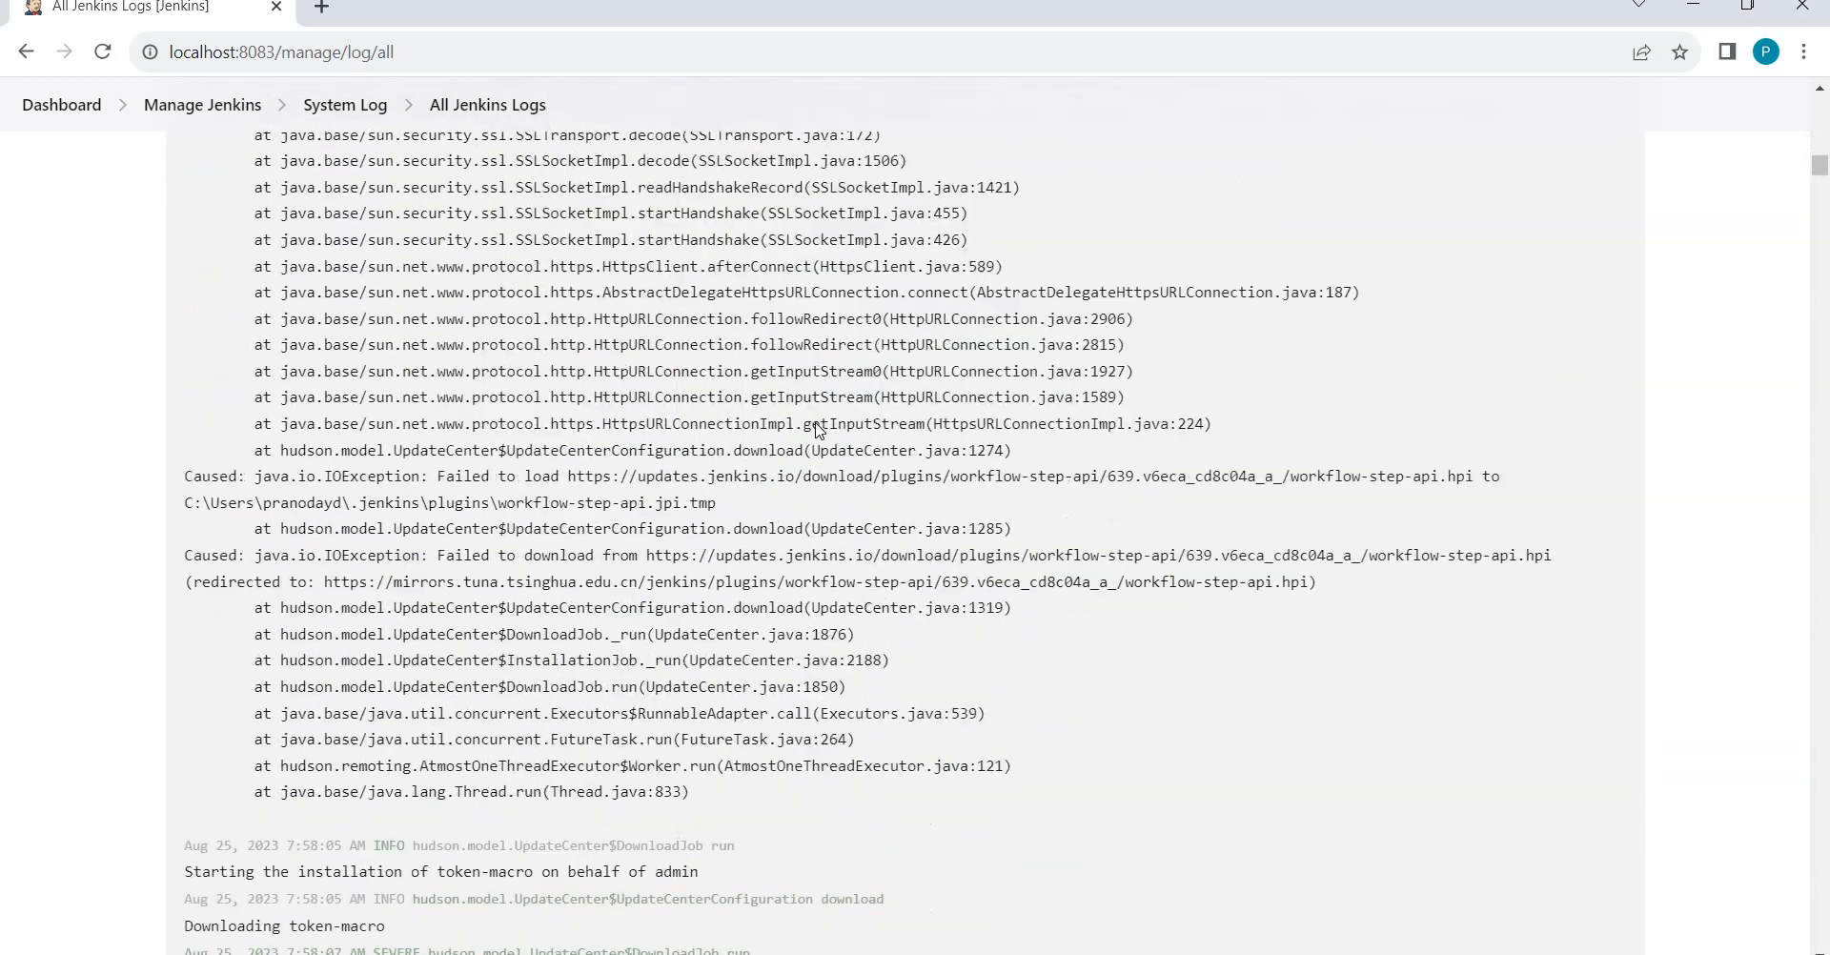
{"action": "scroll", "coordinate": [817, 429], "scroll_direction": "down", "scroll_amount": 11}
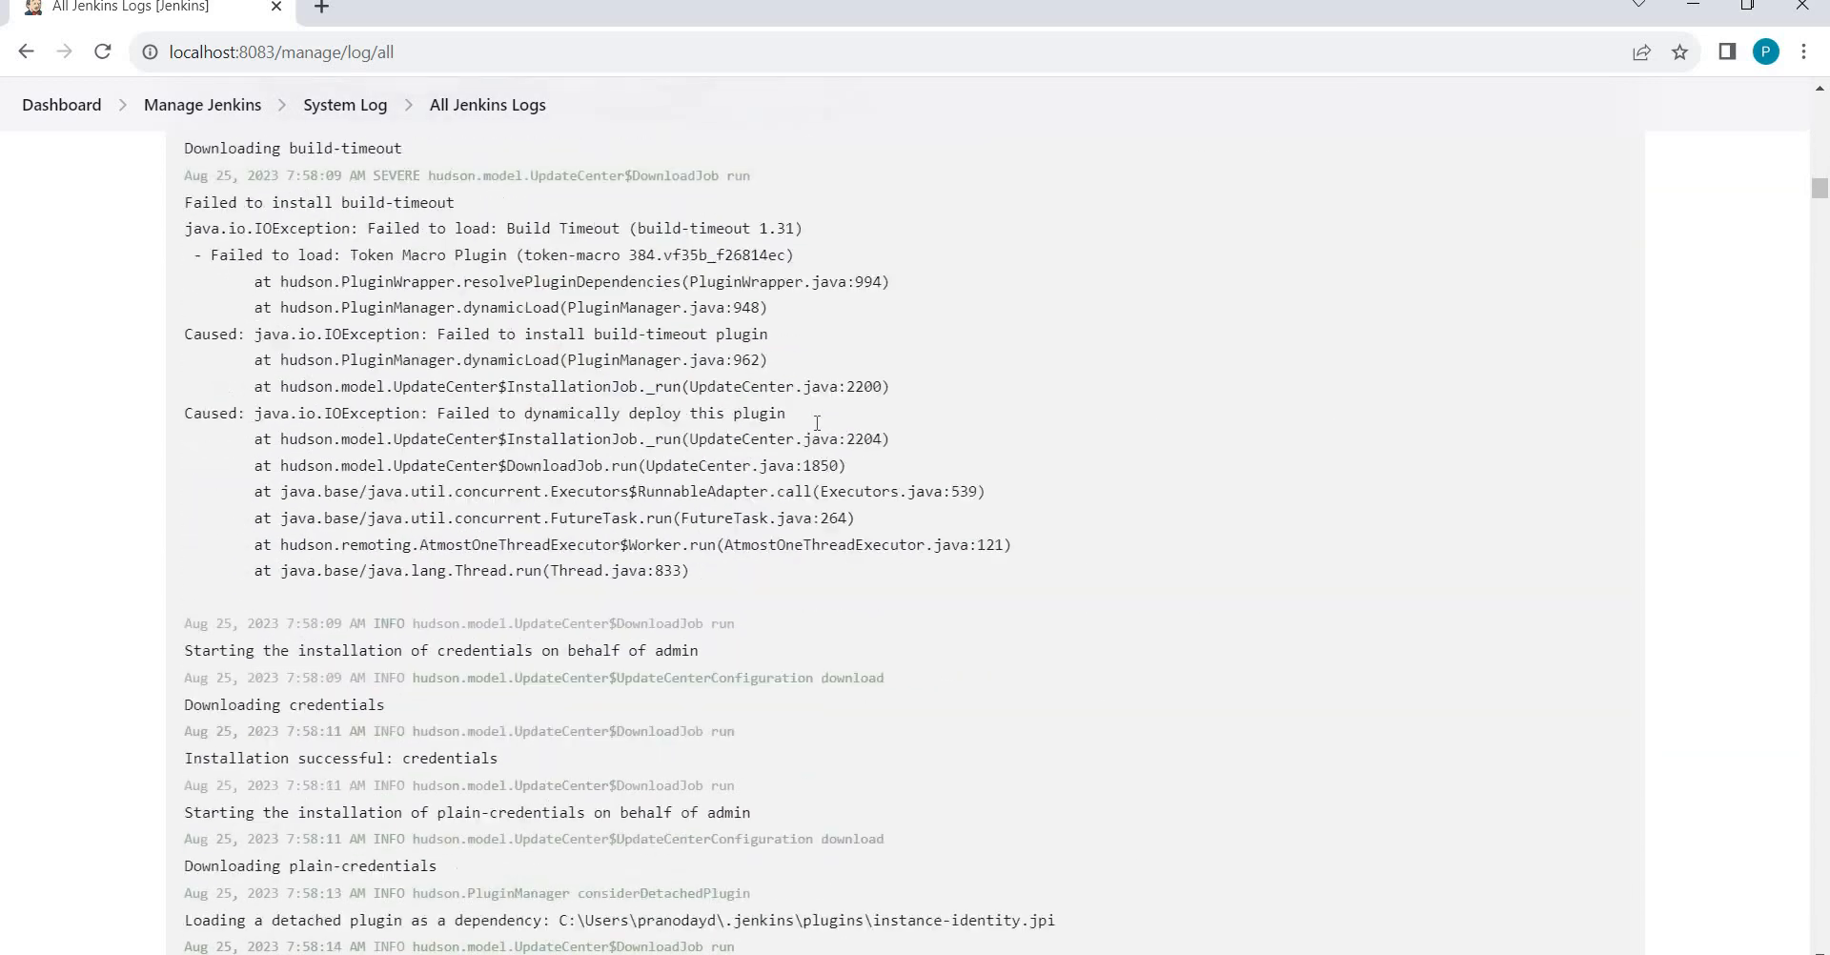
{"action": "scroll", "coordinate": [817, 423], "scroll_direction": "down", "scroll_amount": 10}
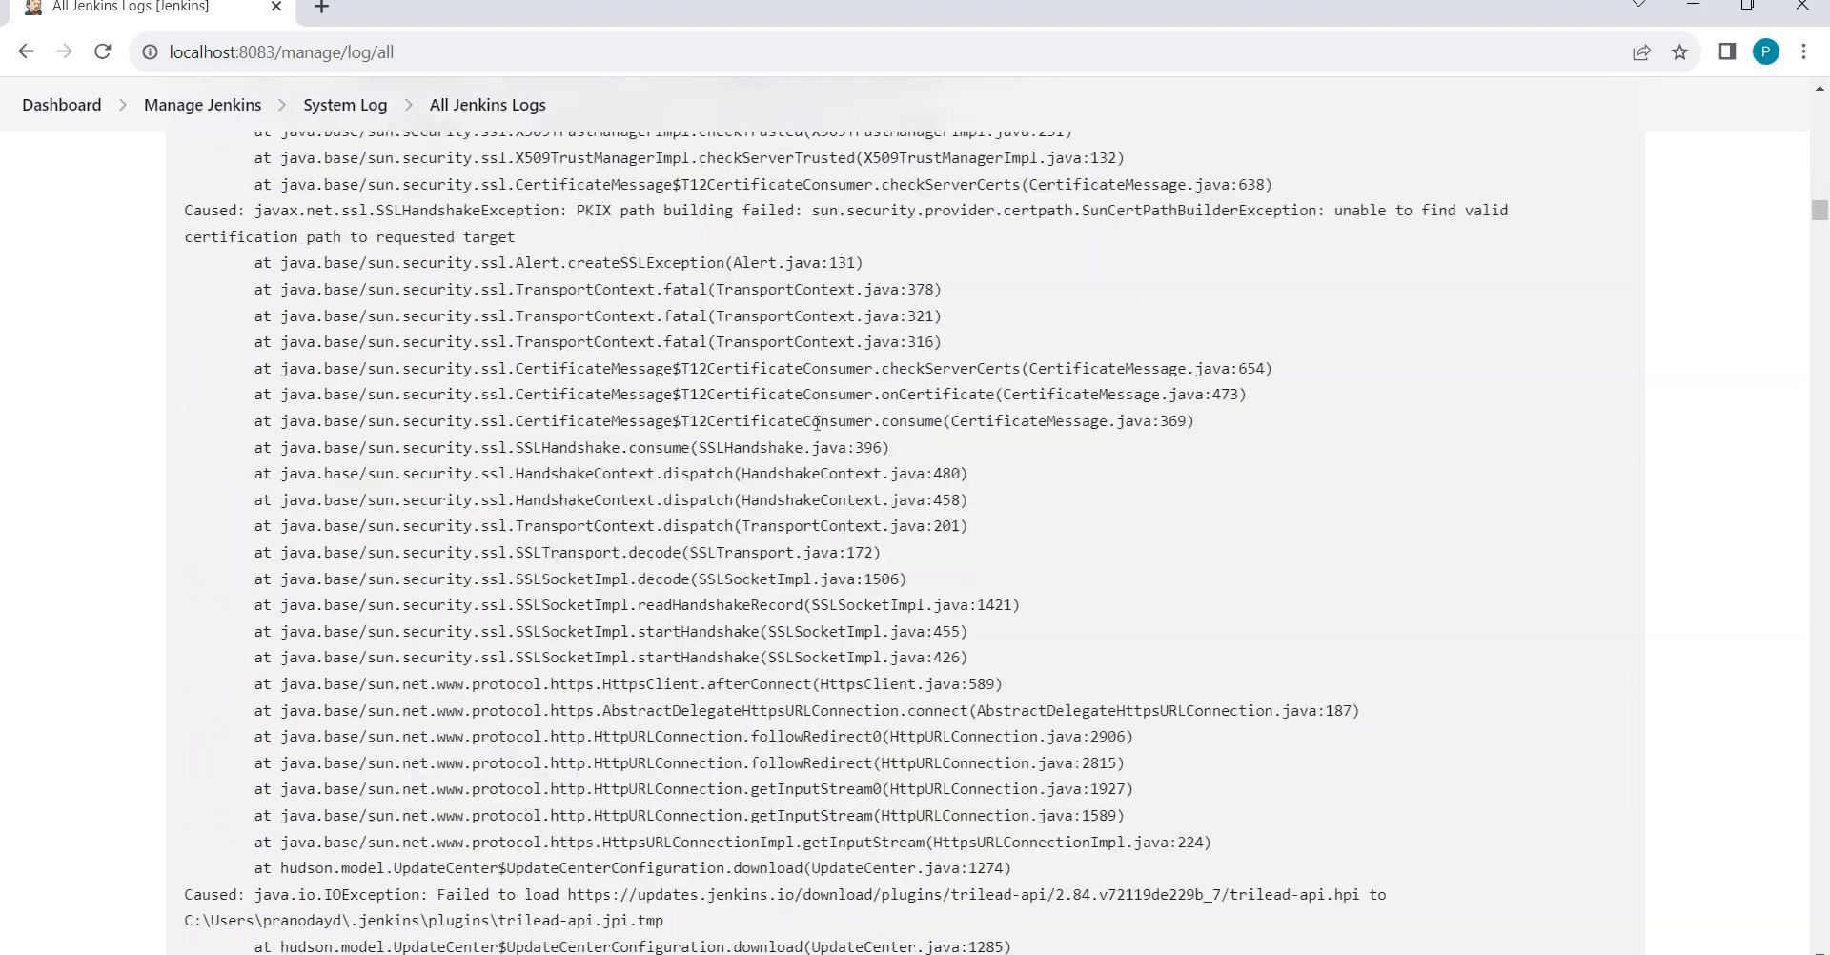
{"action": "scroll", "coordinate": [817, 422], "scroll_direction": "down", "scroll_amount": 10}
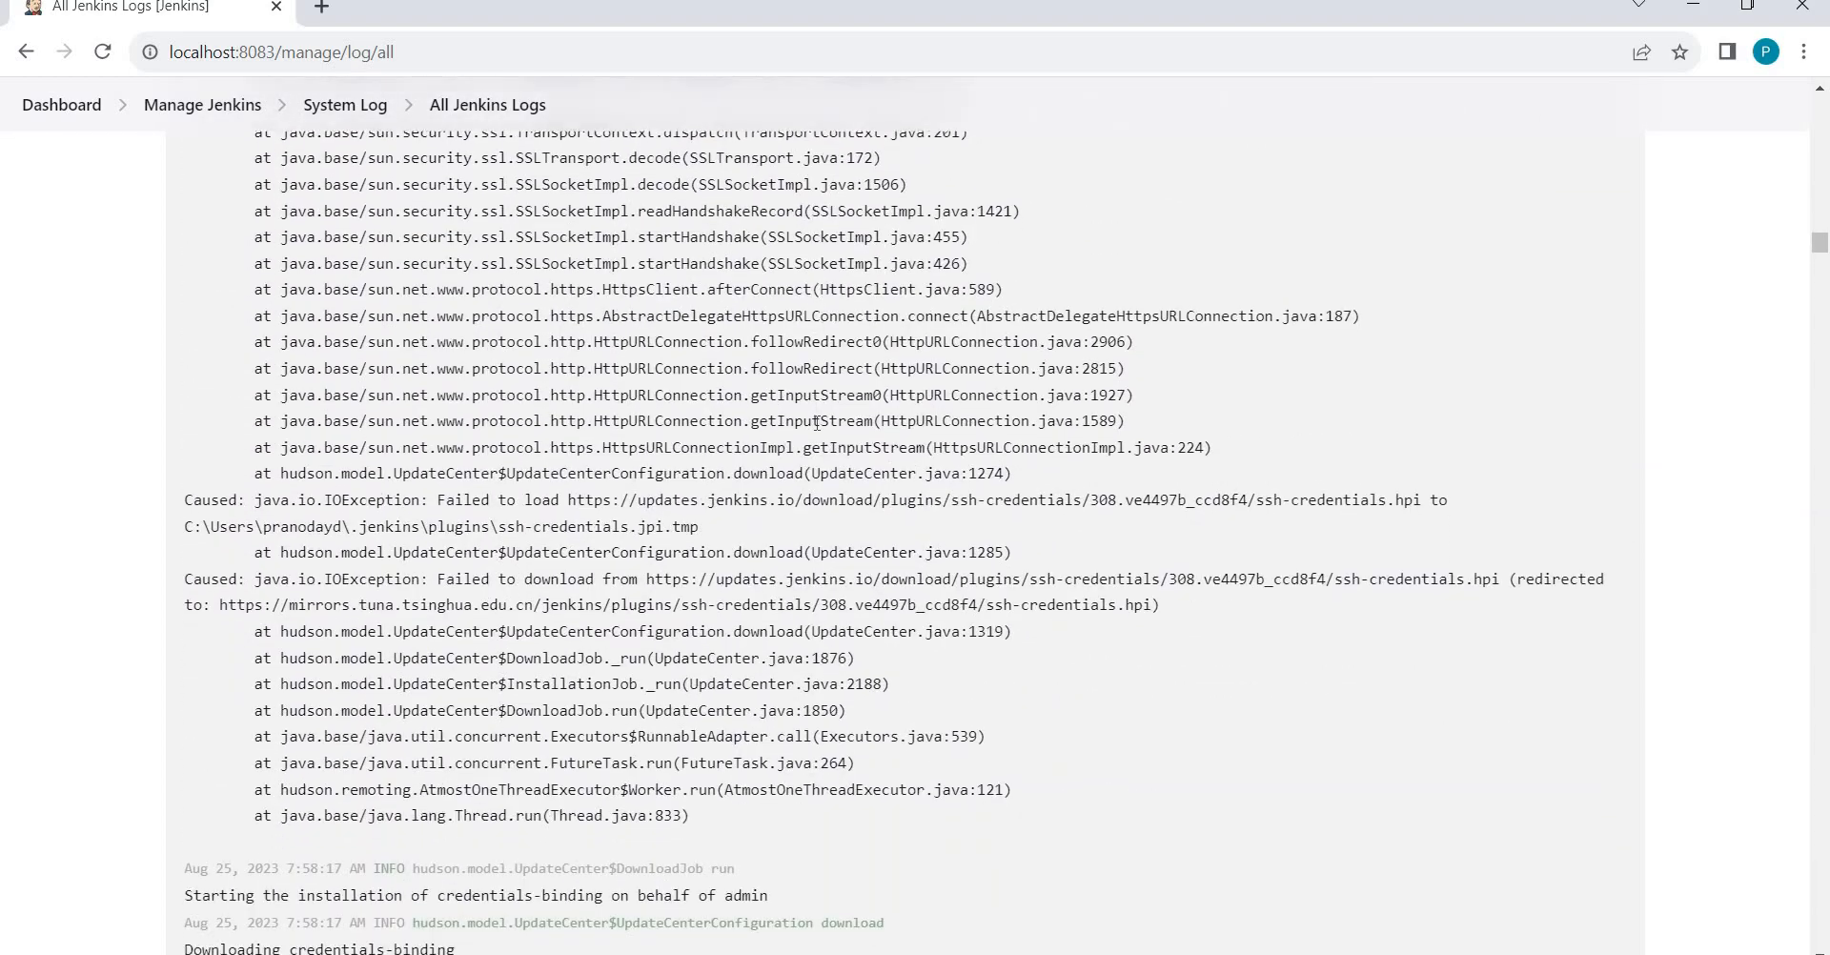
{"action": "scroll", "coordinate": [817, 423], "scroll_direction": "down", "scroll_amount": 9}
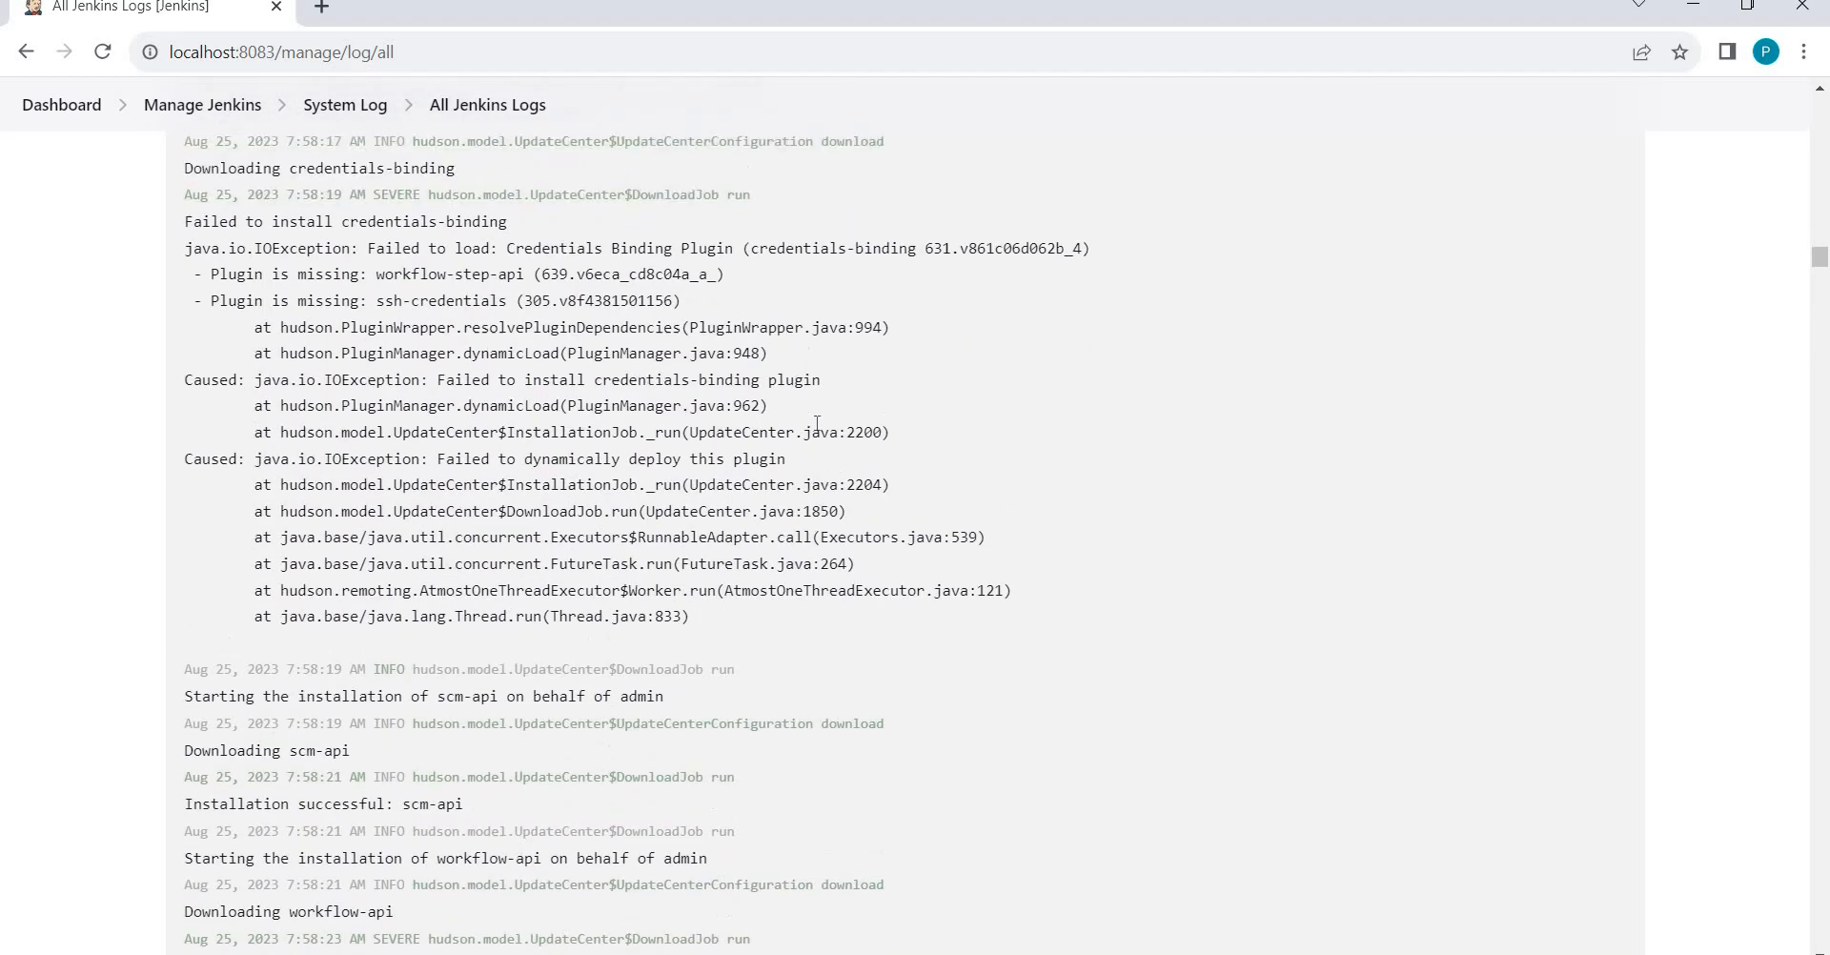
{"action": "scroll", "coordinate": [817, 422], "scroll_direction": "up", "scroll_amount": 6}
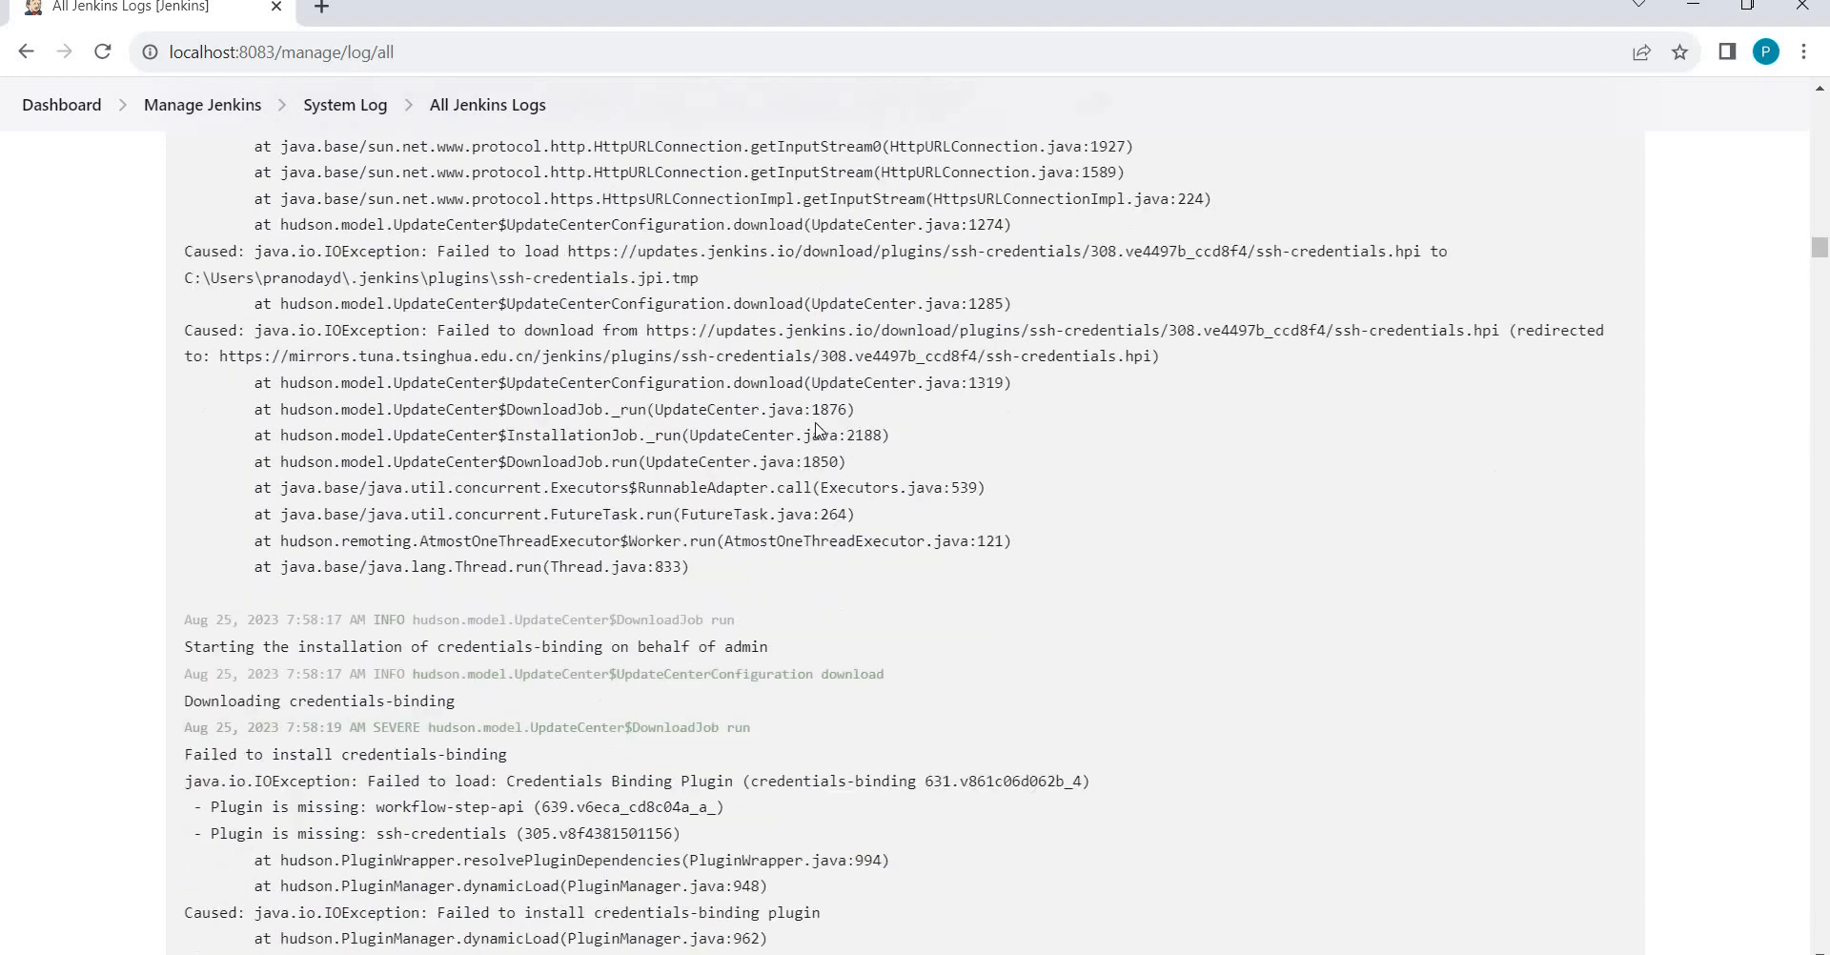
{"action": "scroll", "coordinate": [816, 429], "scroll_direction": "down", "scroll_amount": 15}
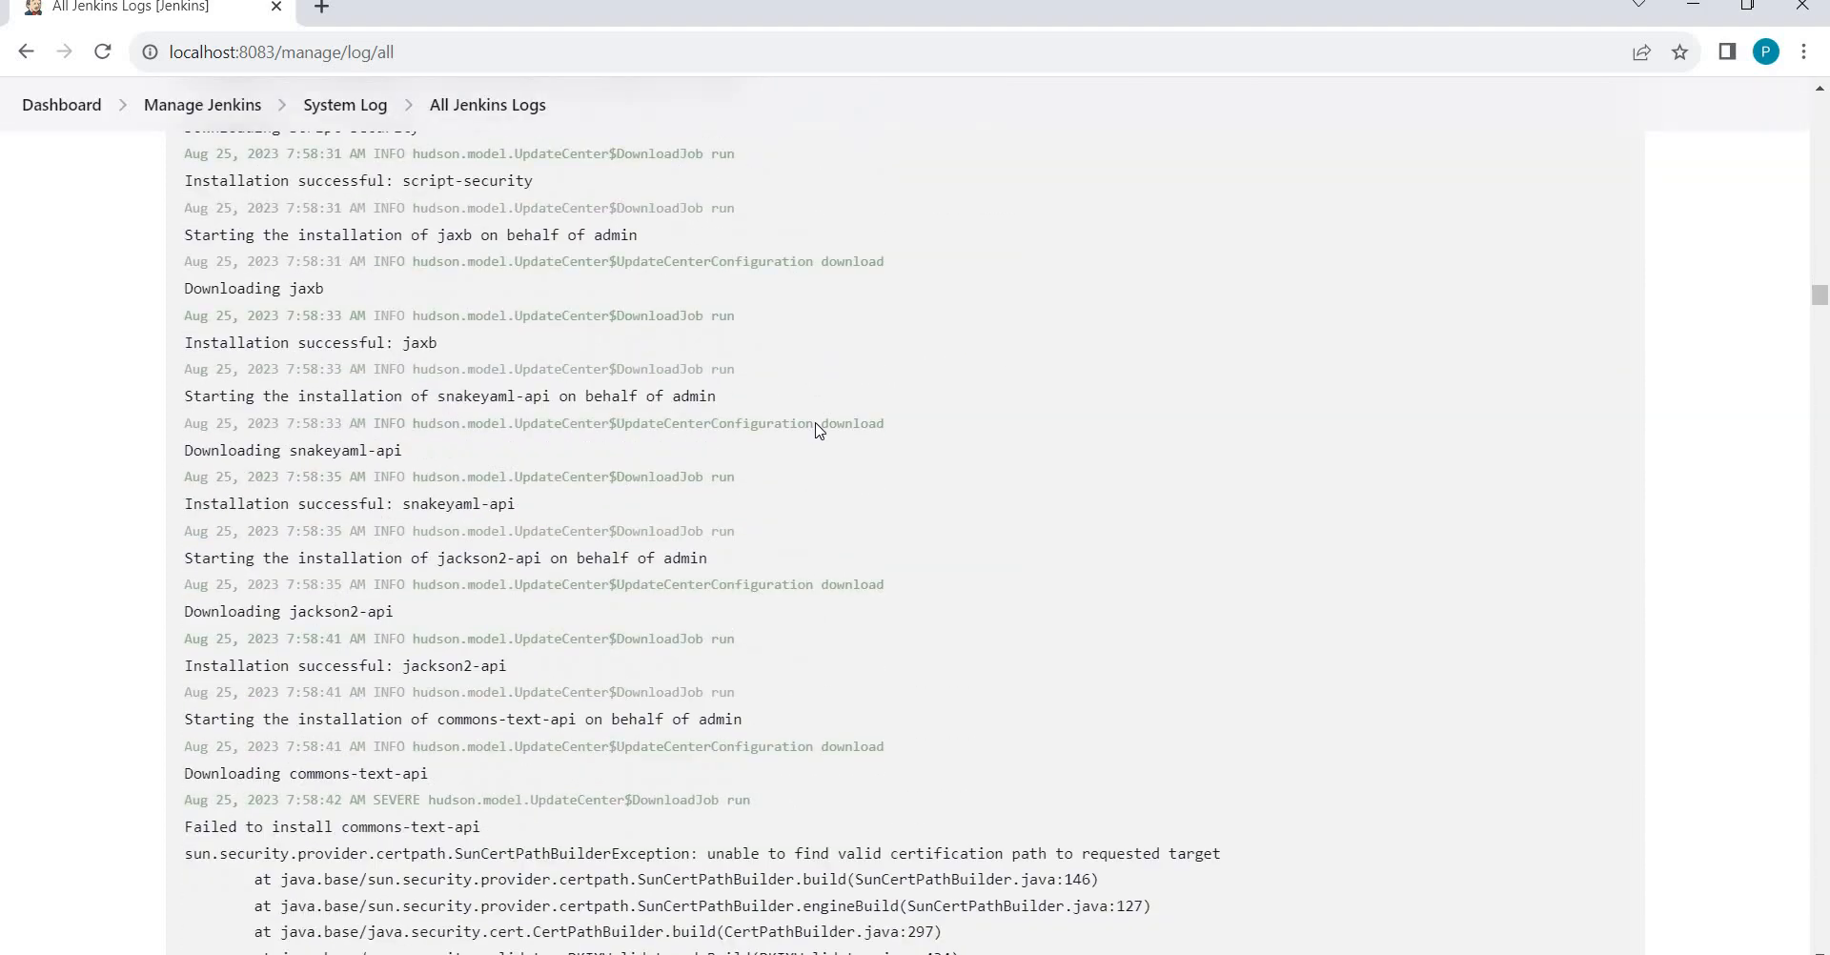
{"action": "scroll", "coordinate": [817, 426], "scroll_direction": "down", "scroll_amount": 13}
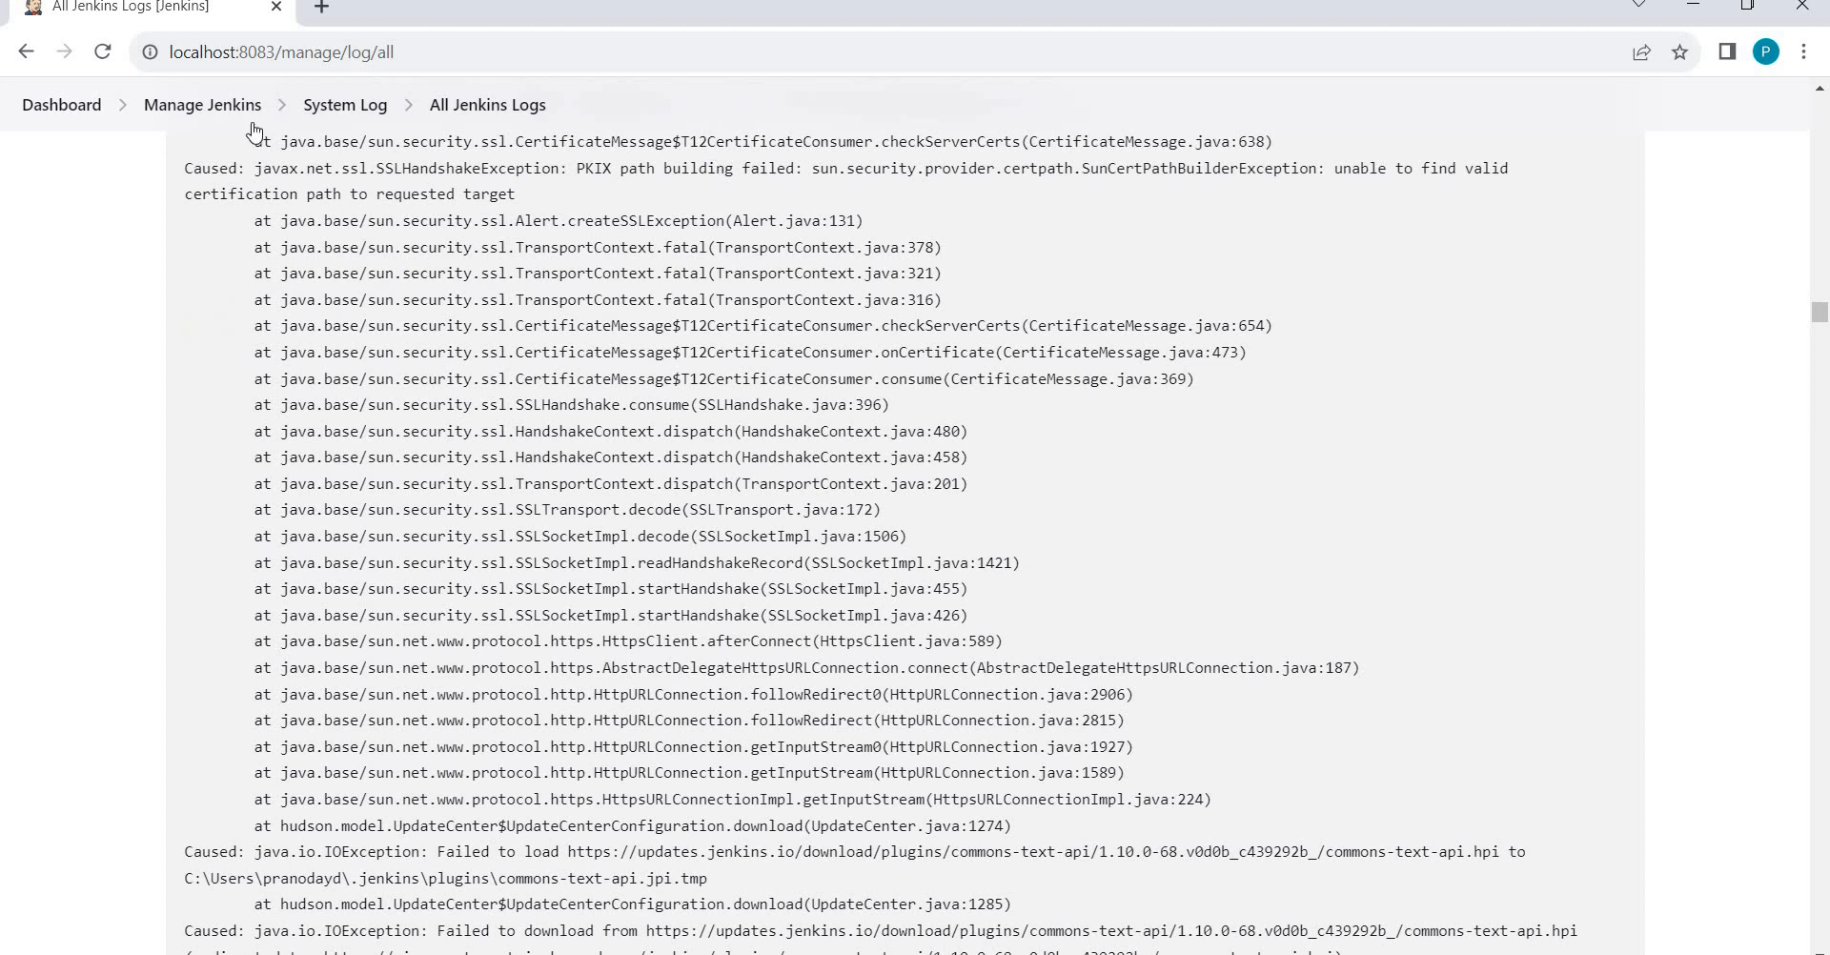
Go back to Manage Jenkins and open System Information under Status Information.
{"action": "left_click", "coordinate": [176, 107]}
{"action": "scroll", "coordinate": [915, 515], "scroll_direction": "down", "scroll_amount": 20}
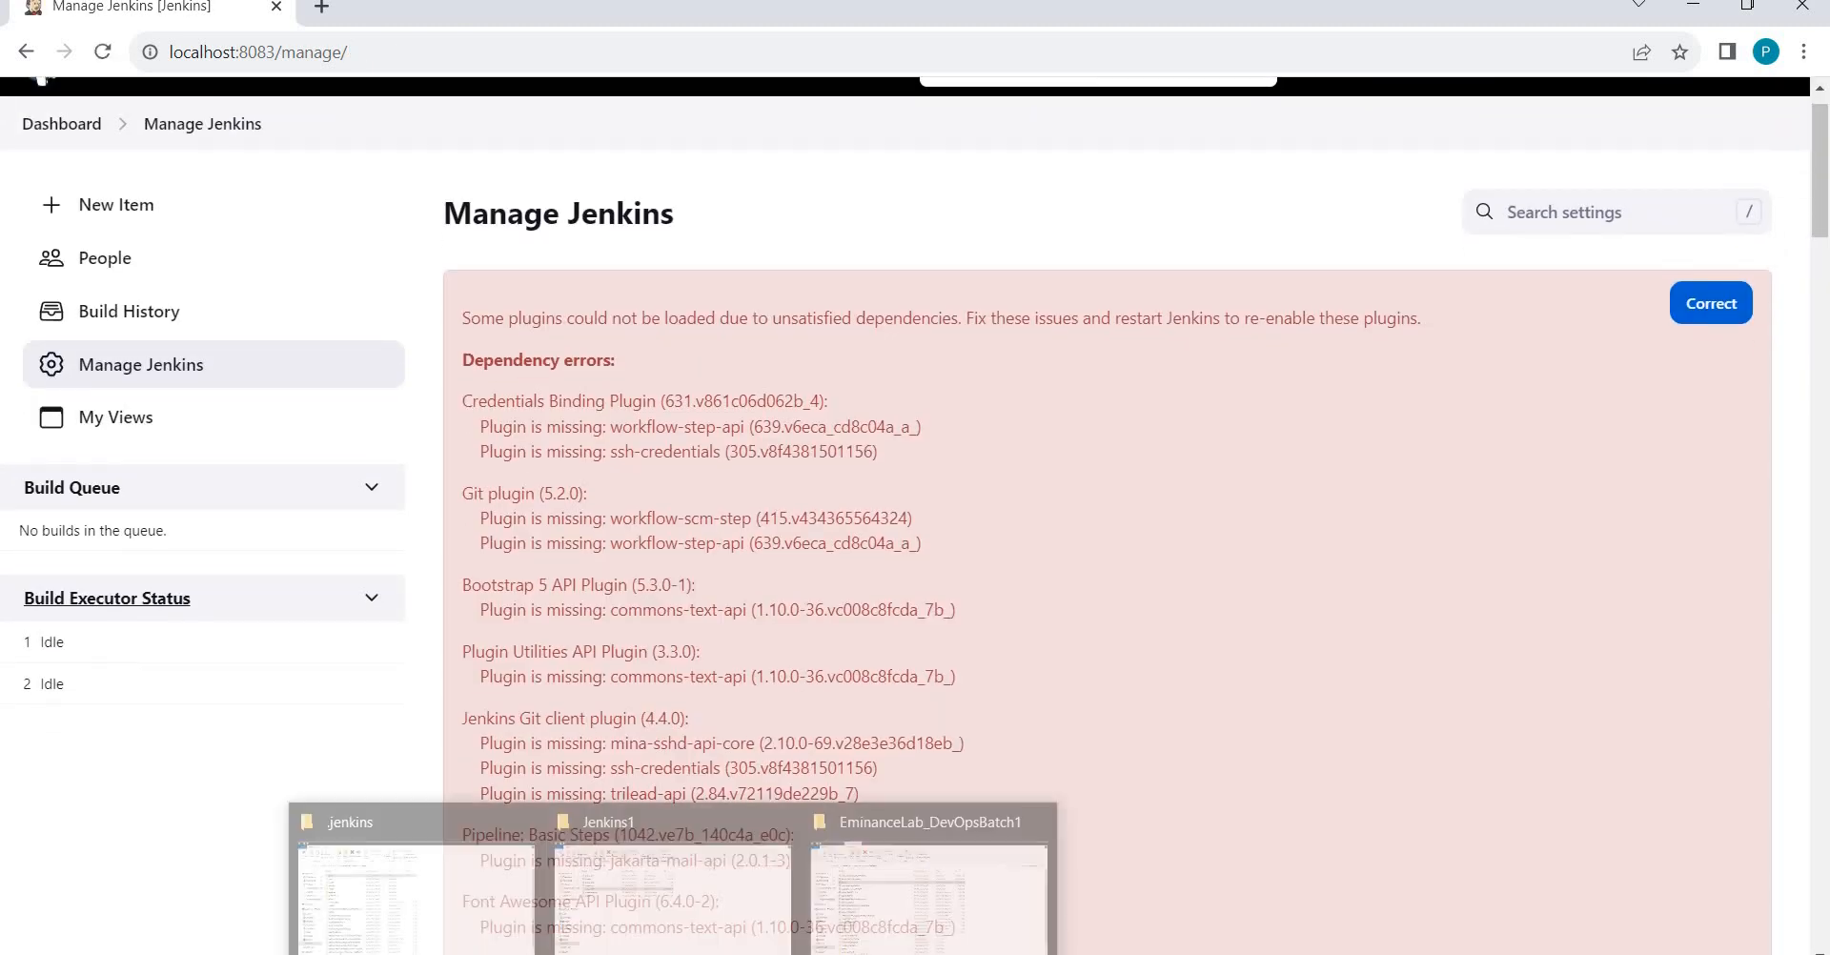
{"action": "scroll", "coordinate": [915, 515], "scroll_direction": "down", "scroll_amount": 15}
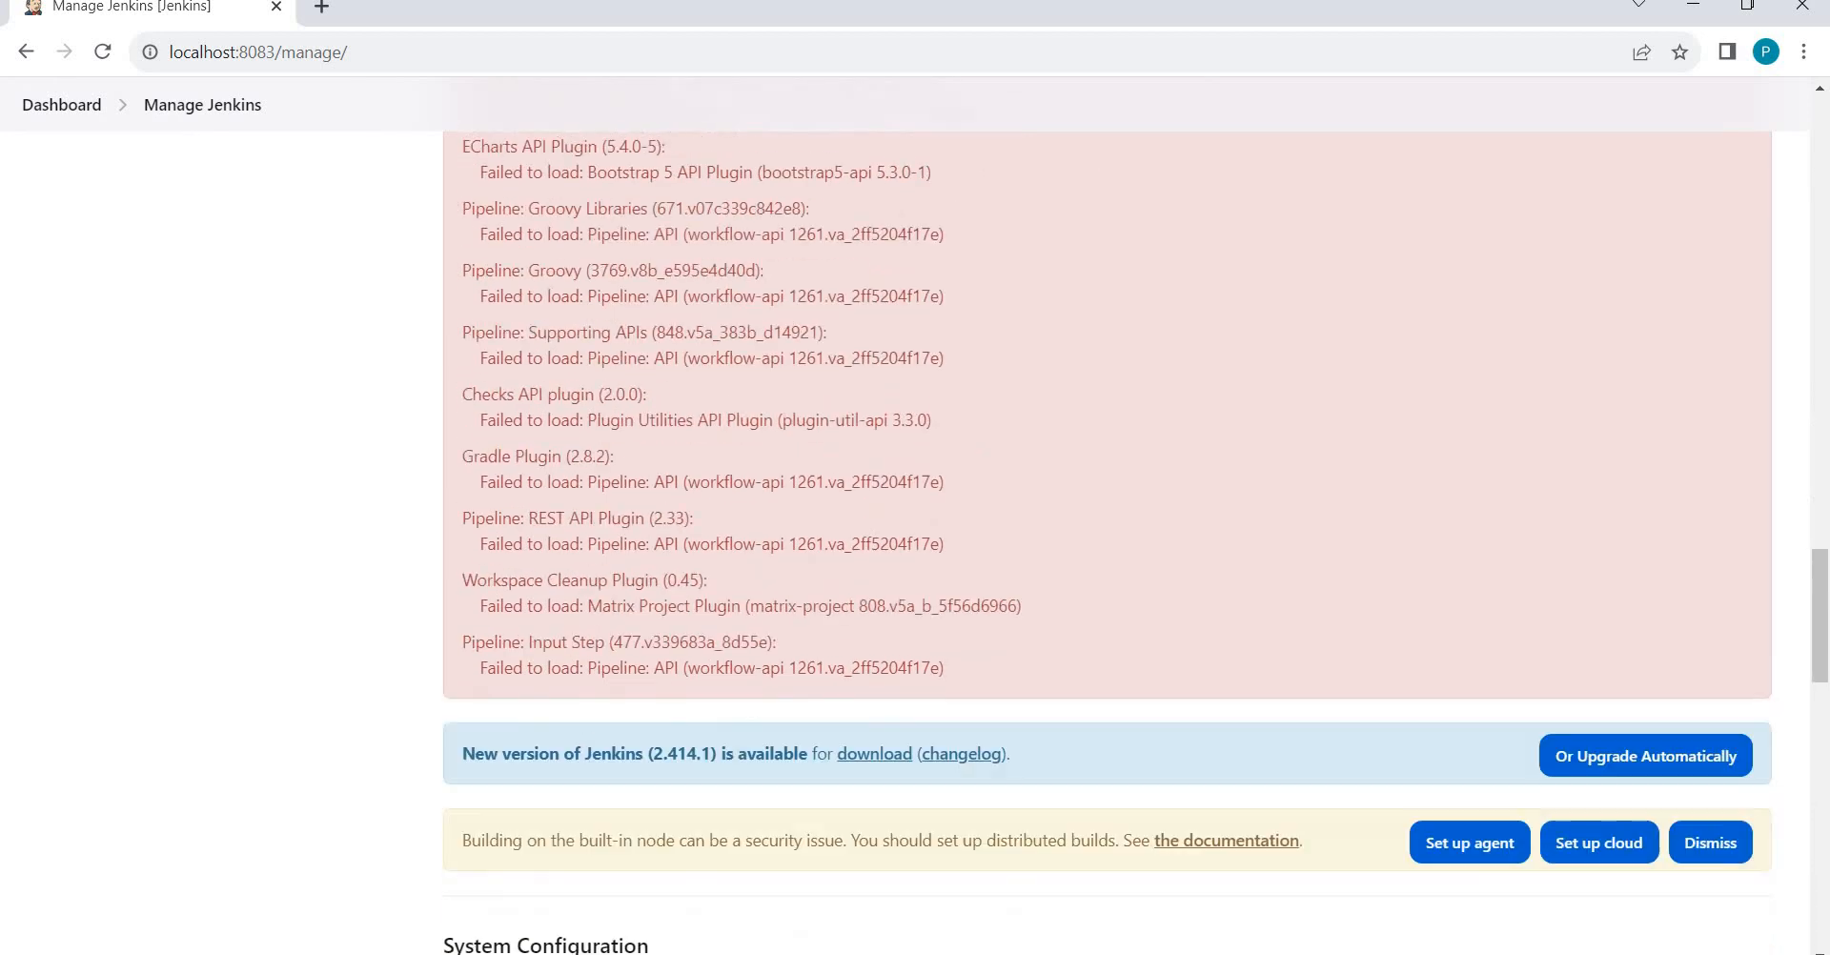
{"action": "mouse_move", "coordinate": [673, 953]}
{"action": "scroll", "coordinate": [319, 930], "scroll_direction": "down", "scroll_amount": 7}
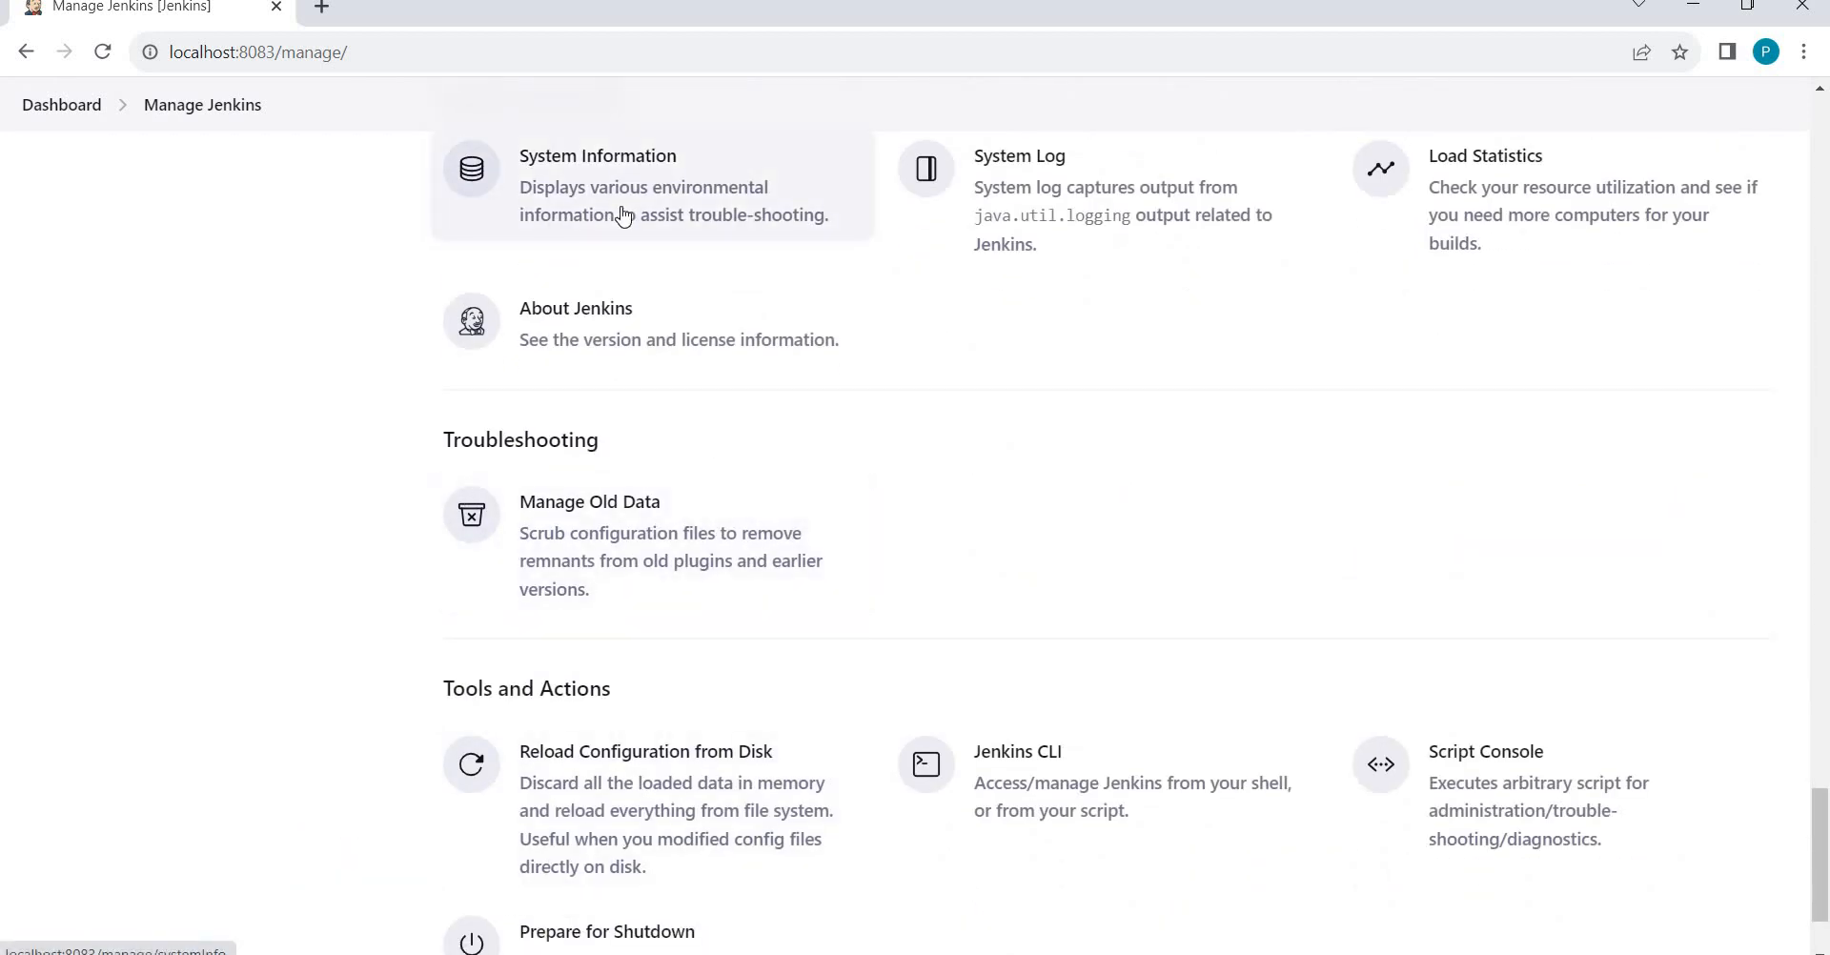
{"action": "left_click", "coordinate": [622, 215]}
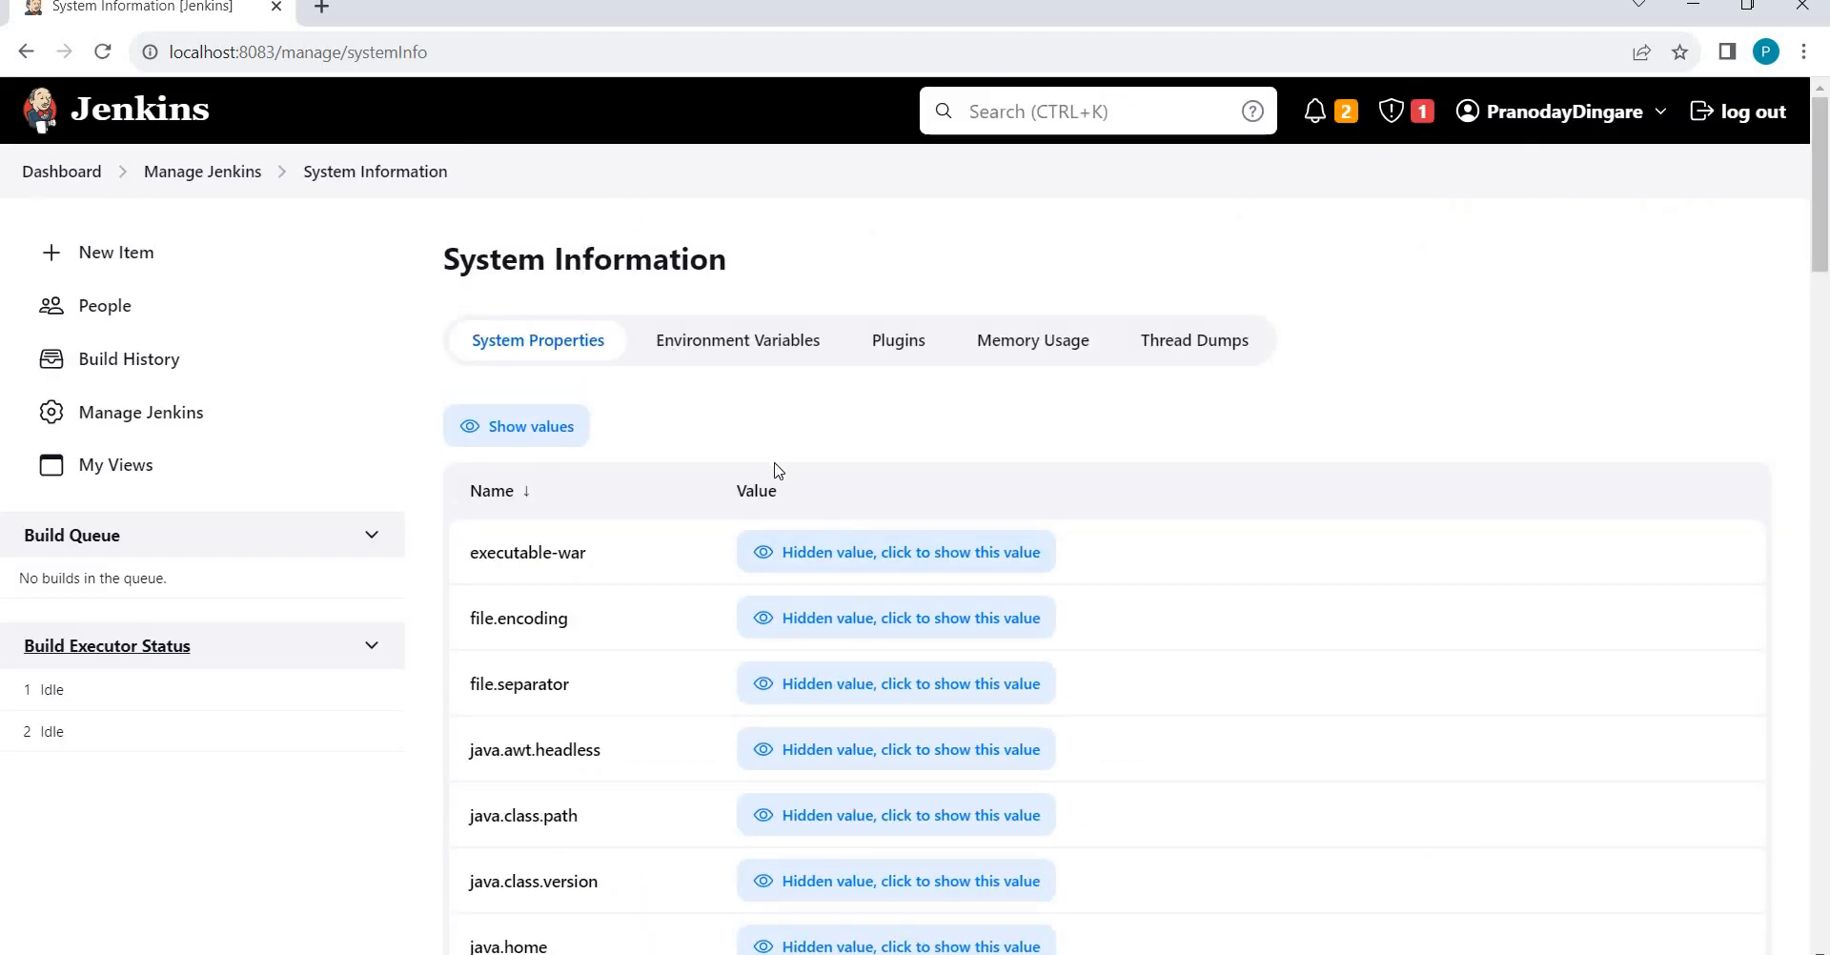
Browse the Environment Variables and Plugins tabs, ending on Memory Usage.
{"action": "scroll", "coordinate": [778, 469], "scroll_direction": "down", "scroll_amount": 5}
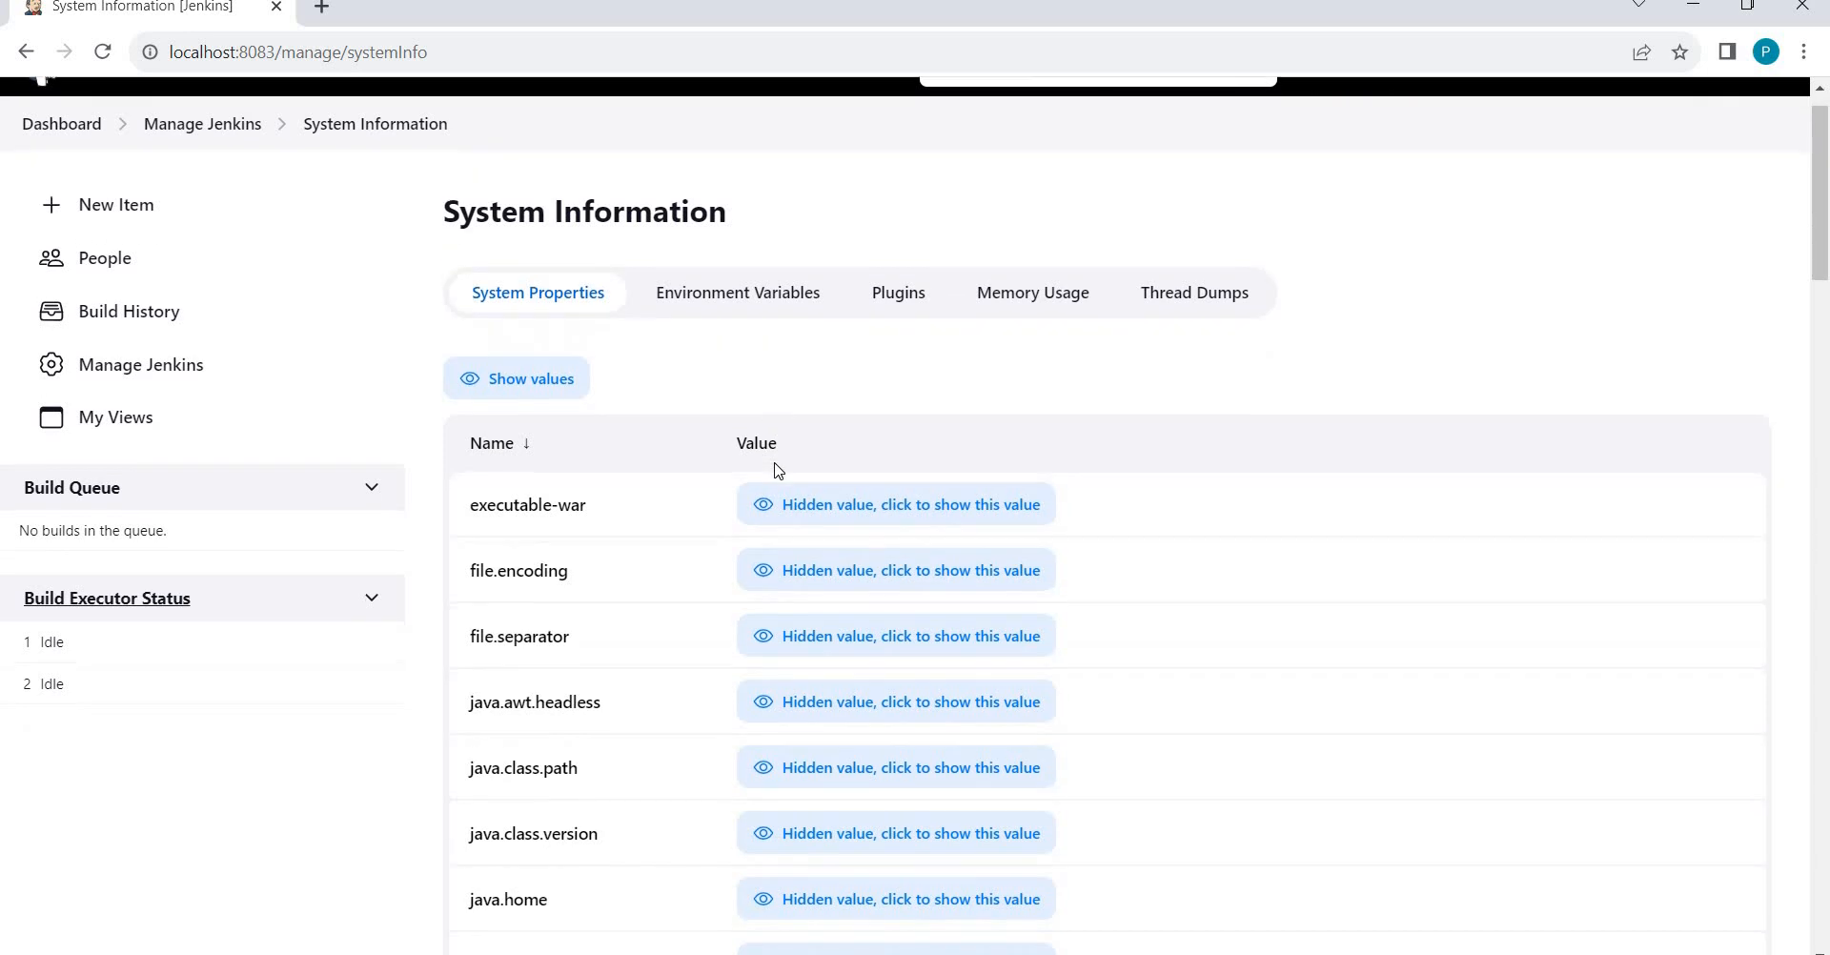
{"action": "scroll", "coordinate": [778, 469], "scroll_direction": "up", "scroll_amount": 5}
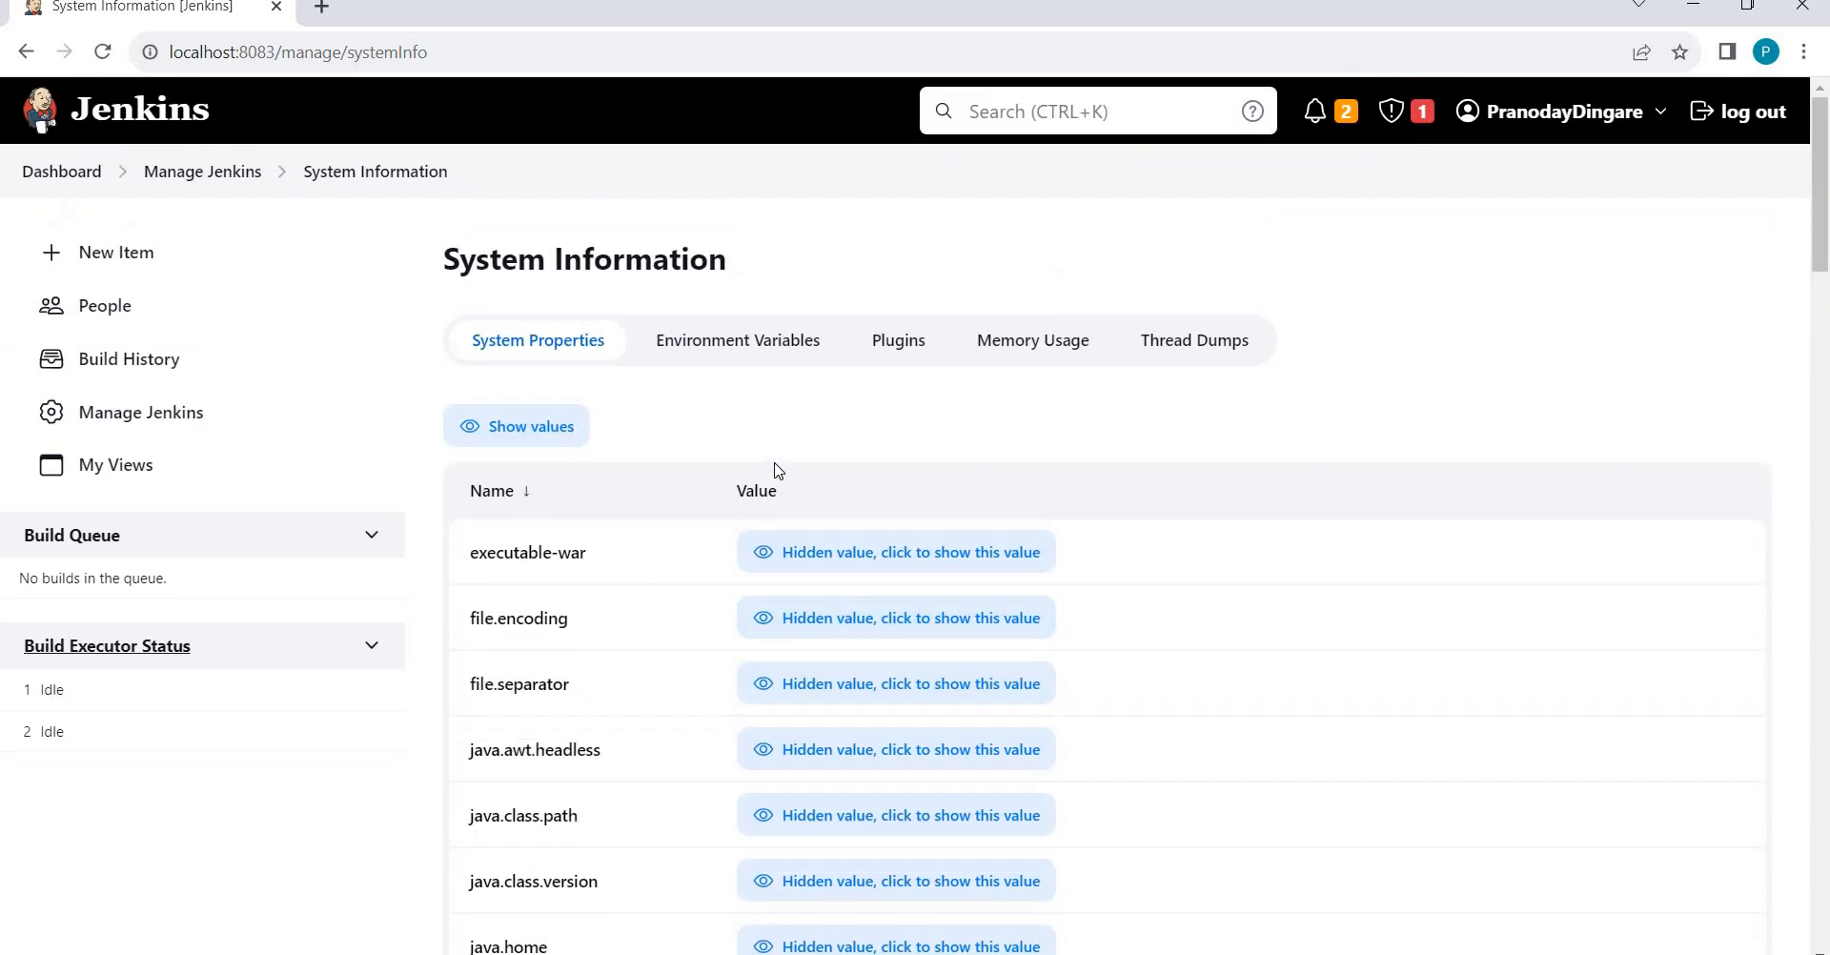
{"action": "left_click", "coordinate": [776, 355]}
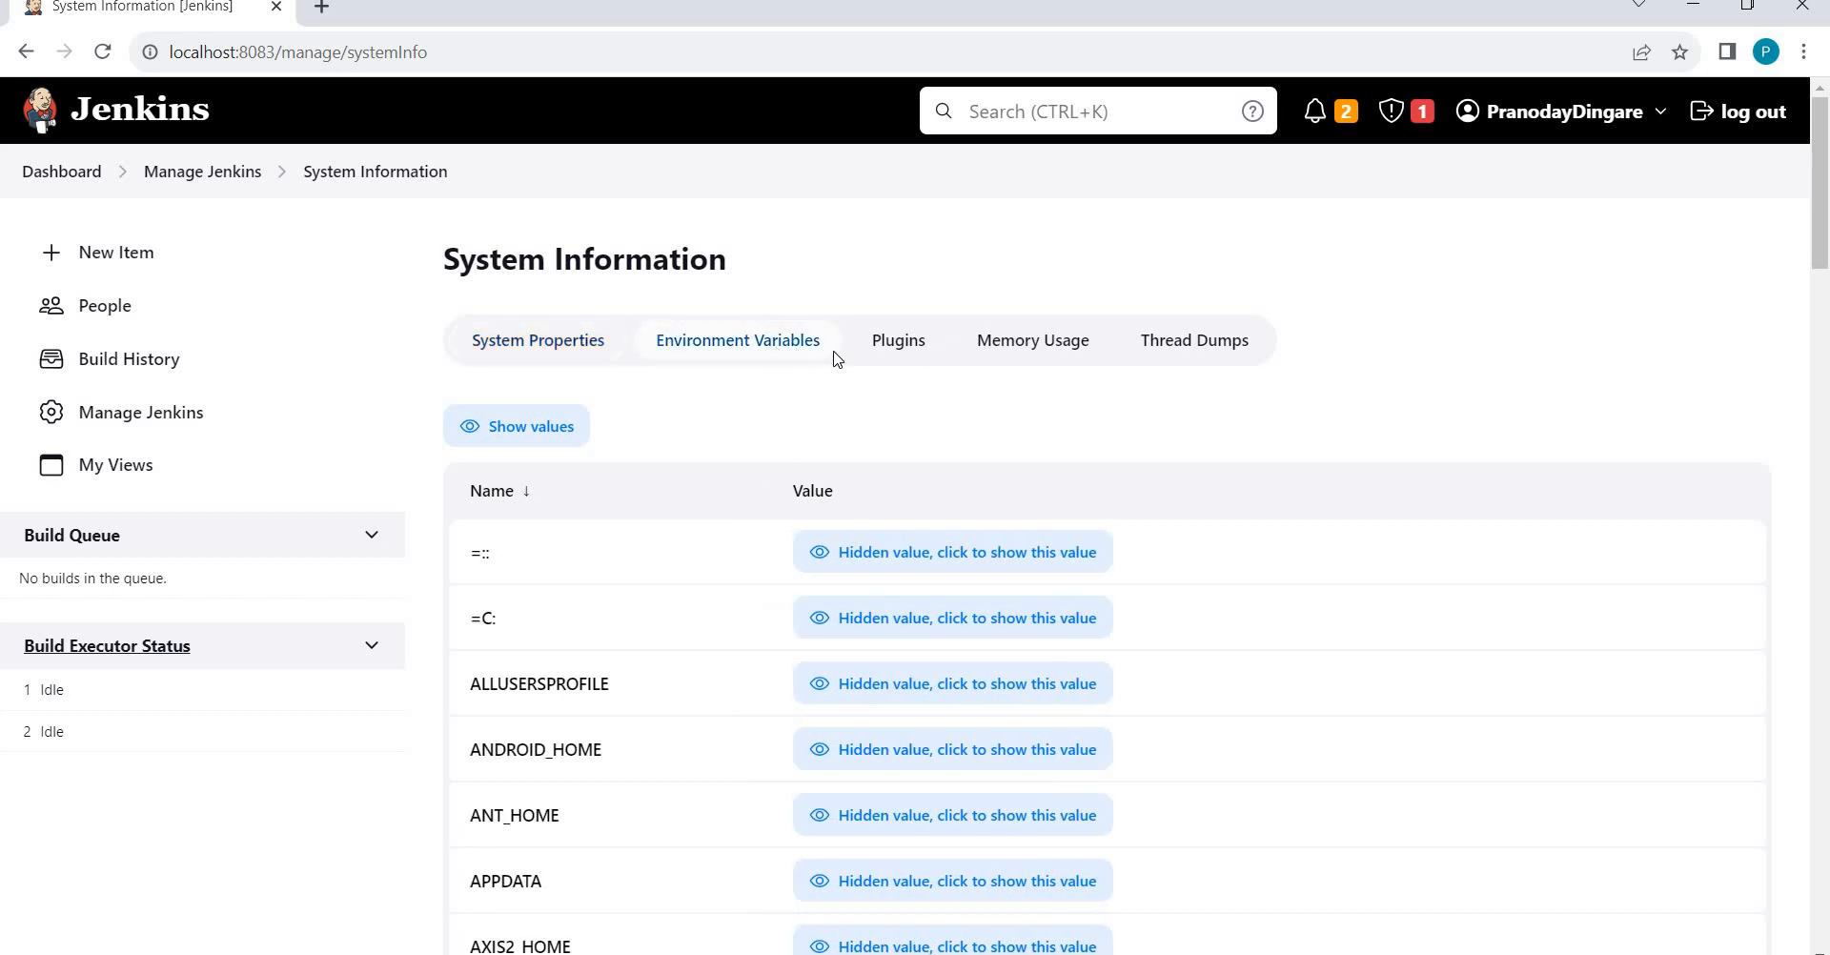
{"action": "left_click", "coordinate": [902, 353]}
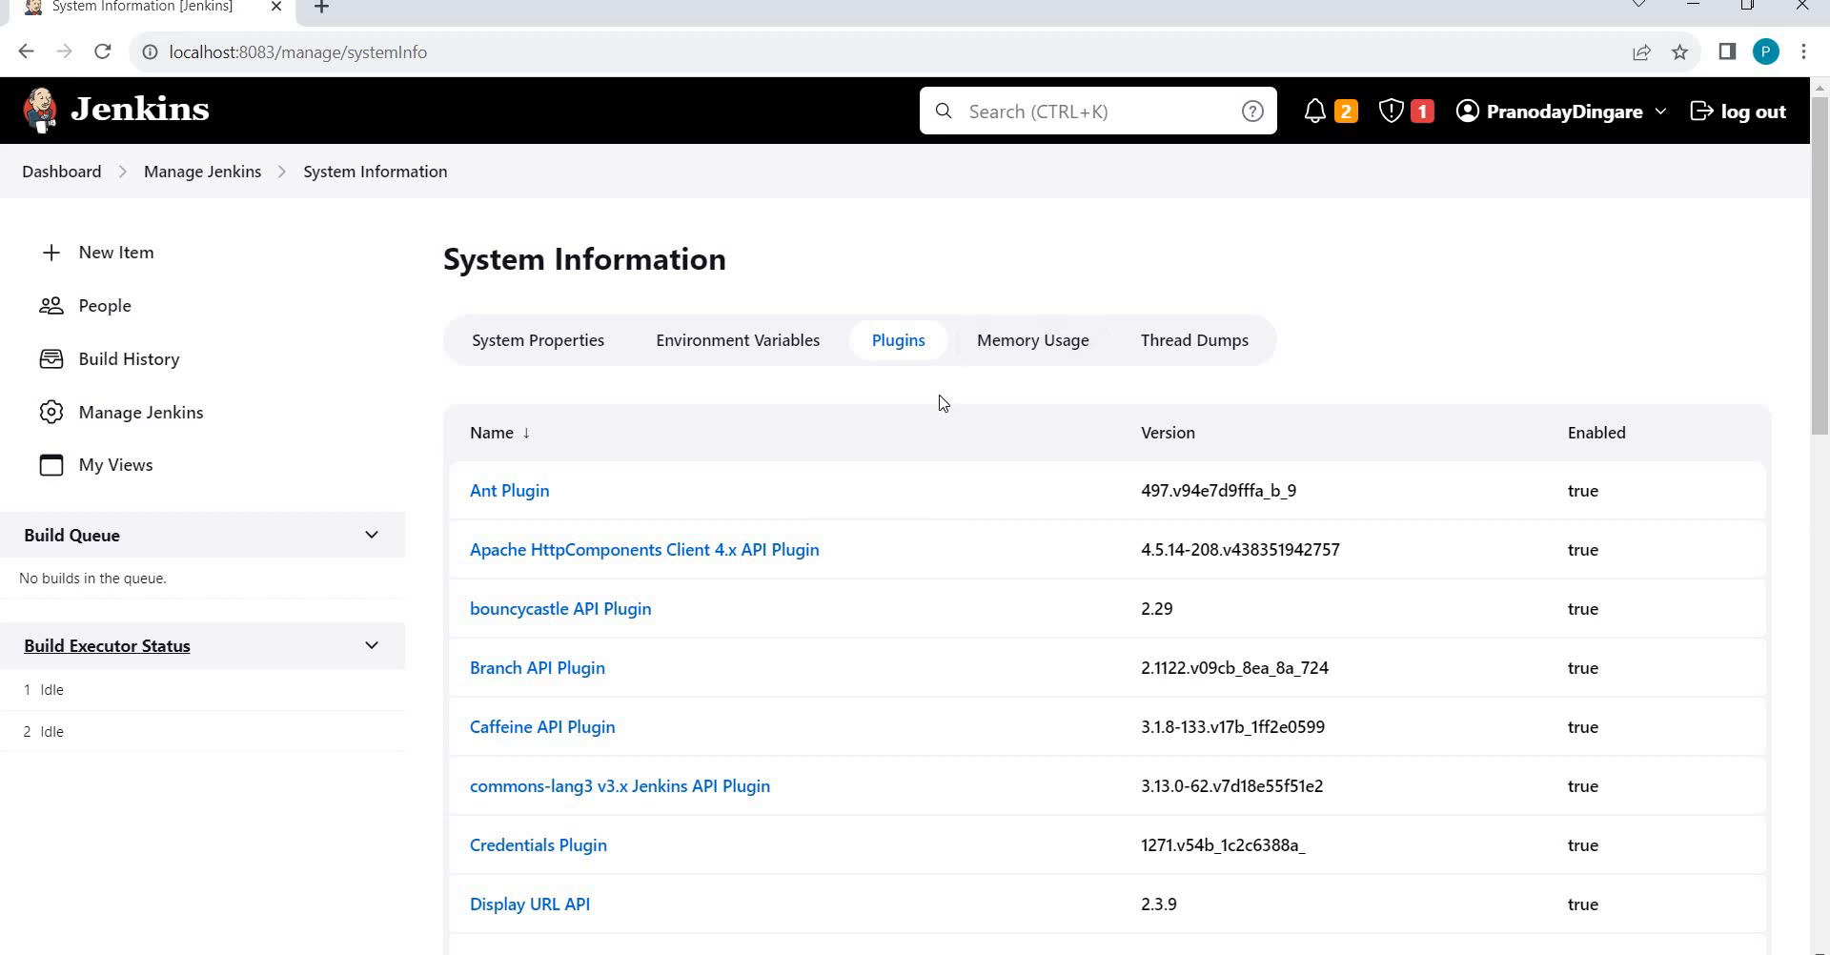
{"action": "left_click", "coordinate": [1065, 356]}
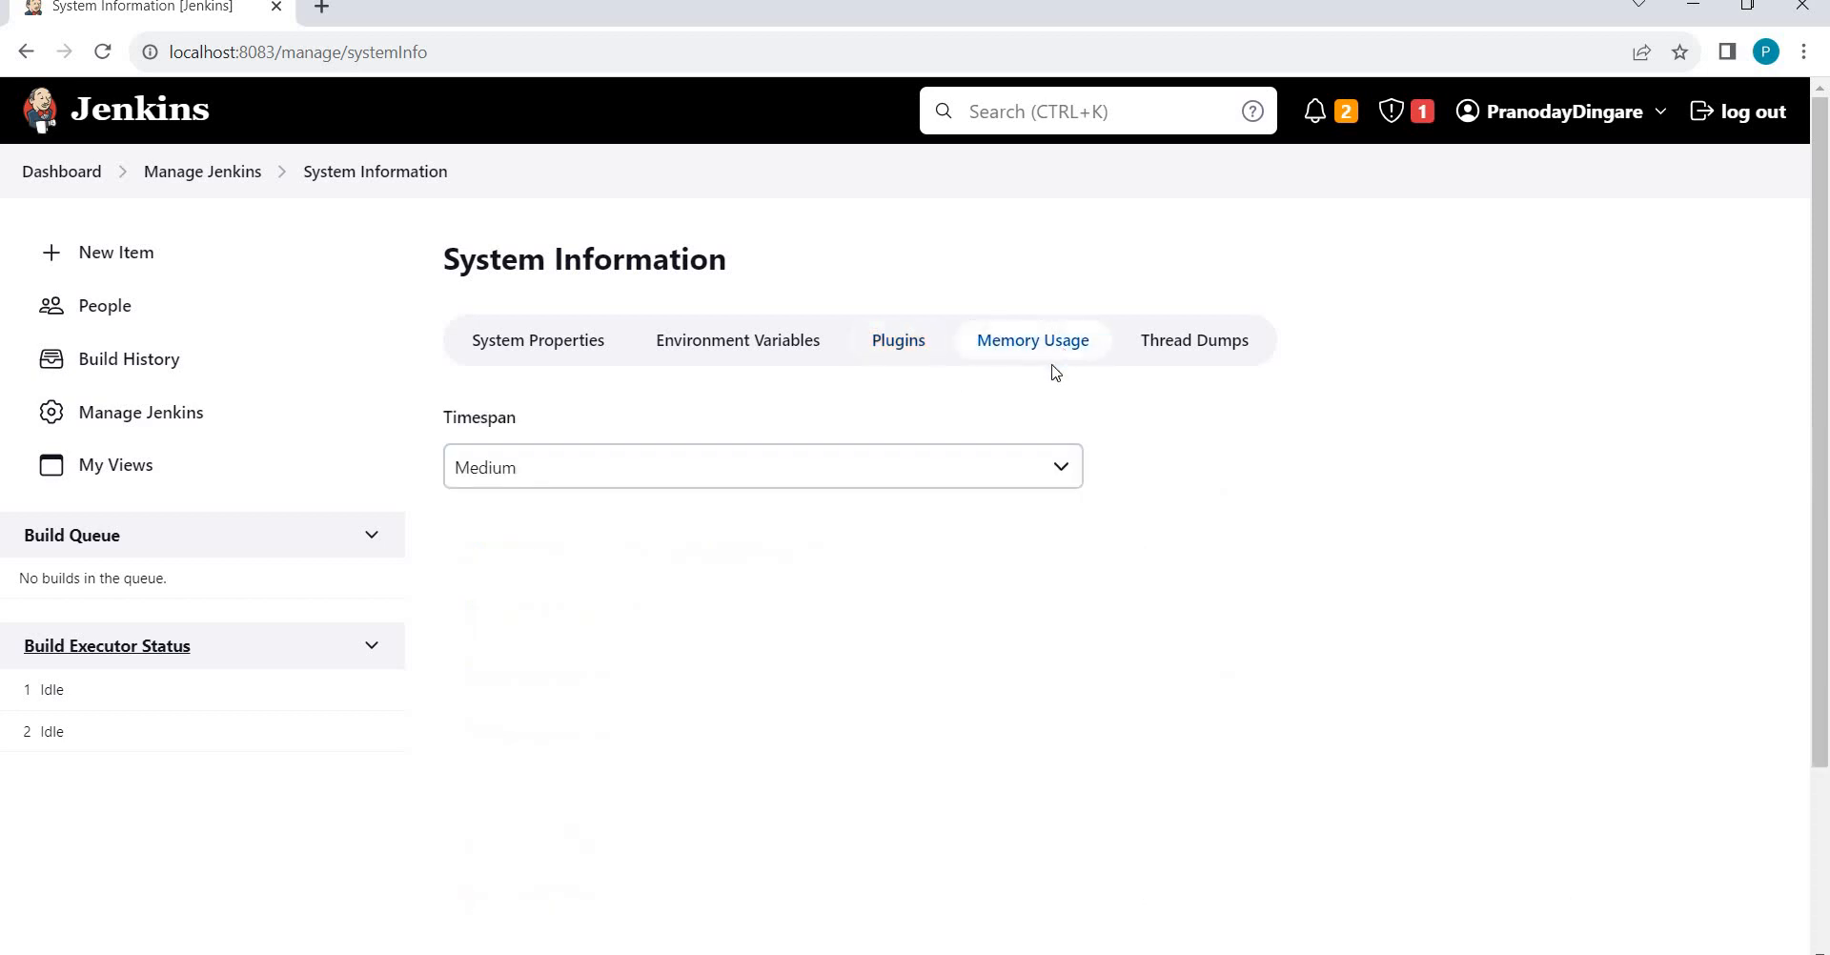
Switch the memory usage graph from Medium to the Long timespan.
{"action": "left_click", "coordinate": [949, 486]}
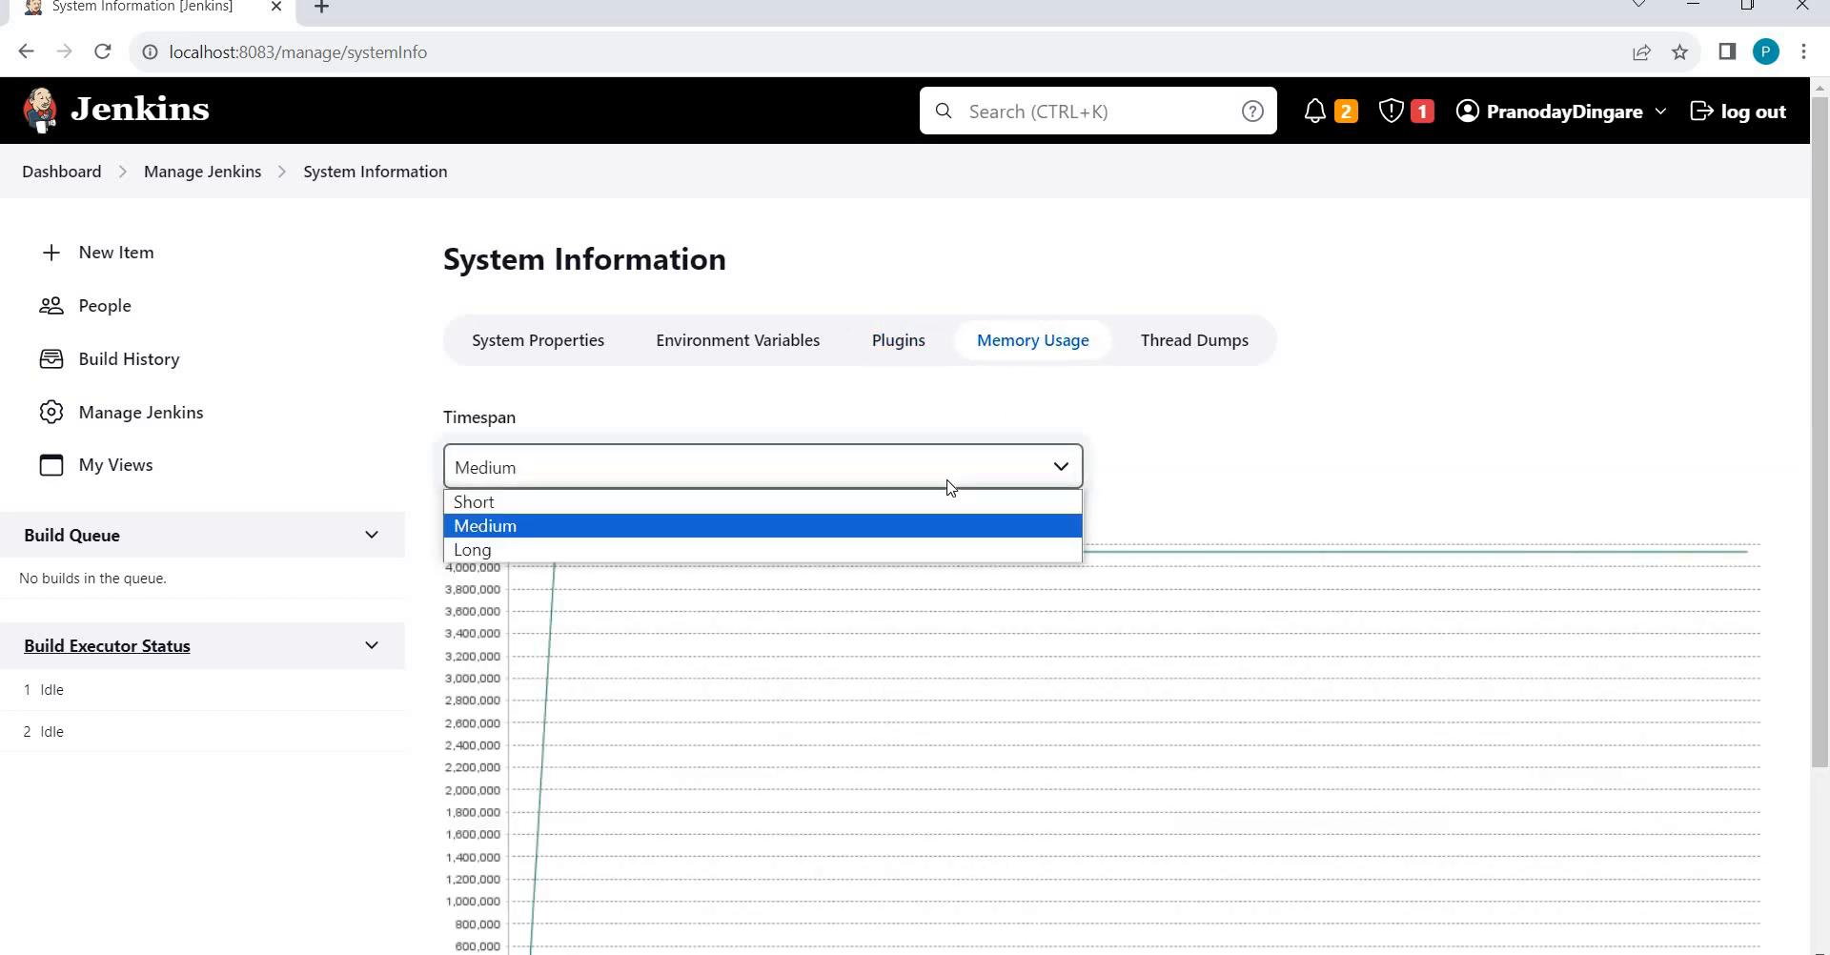
{"action": "left_click", "coordinate": [1242, 419]}
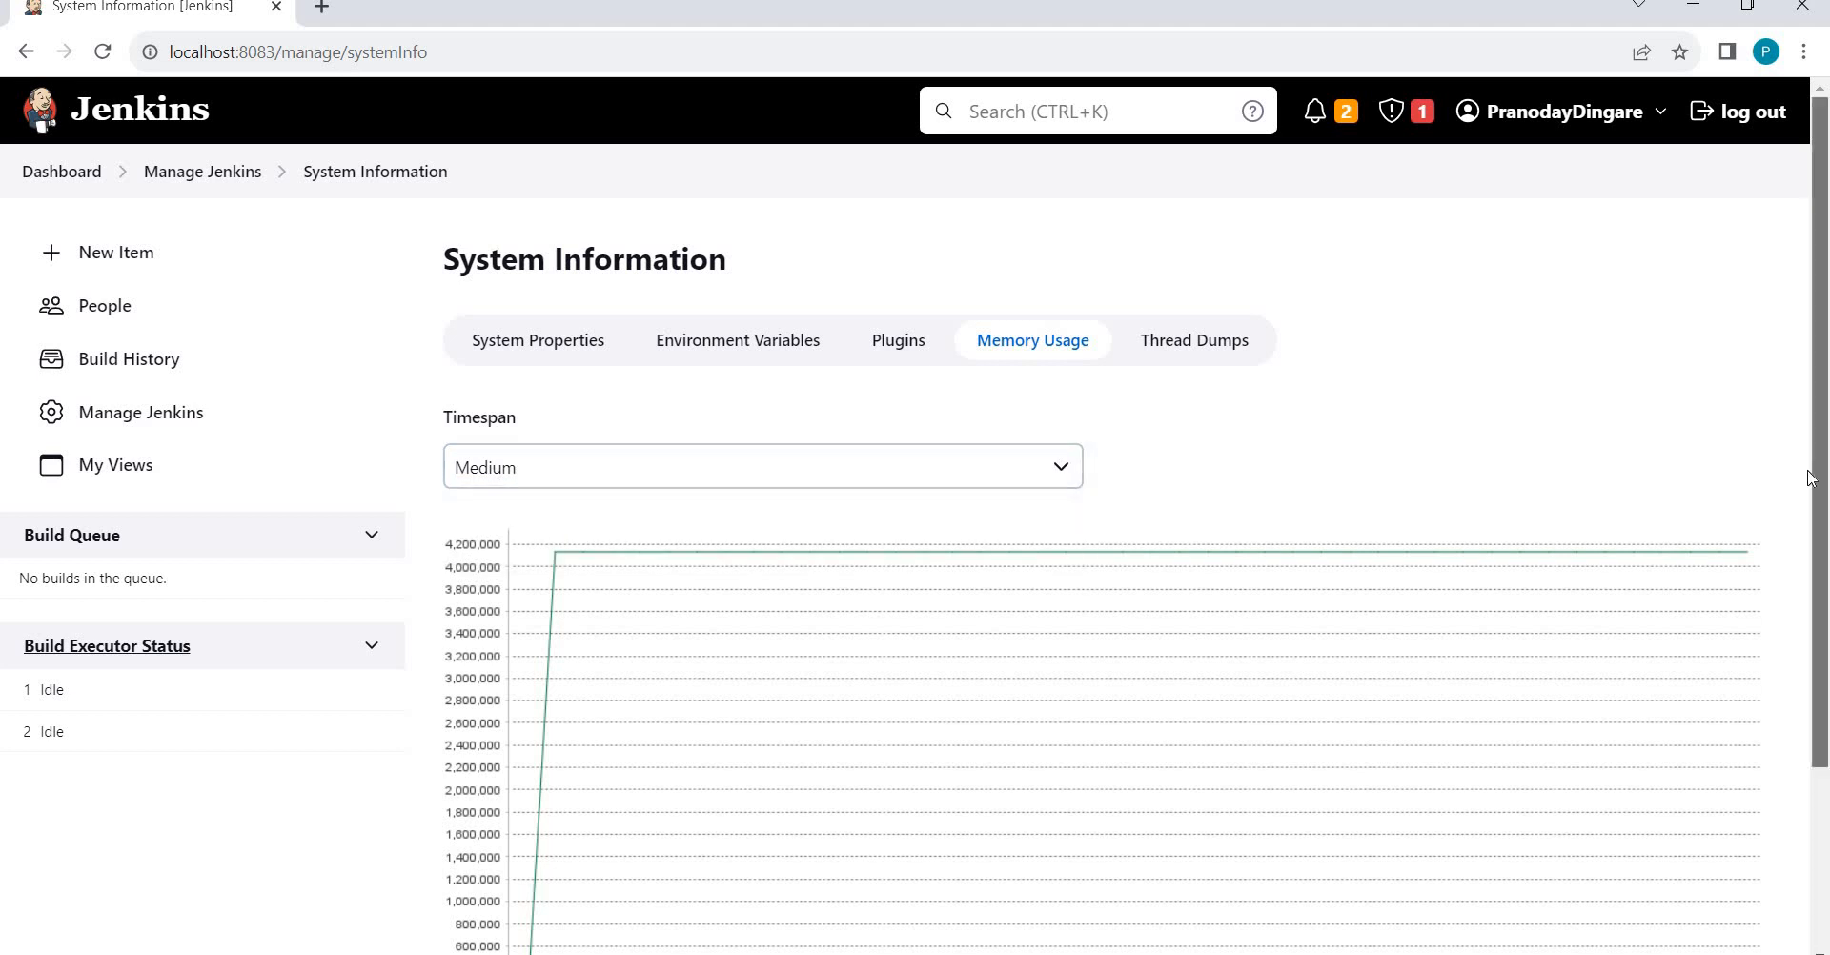
{"action": "left_click_drag", "start_coordinate": [1821, 268], "coordinate": [1826, 322]}
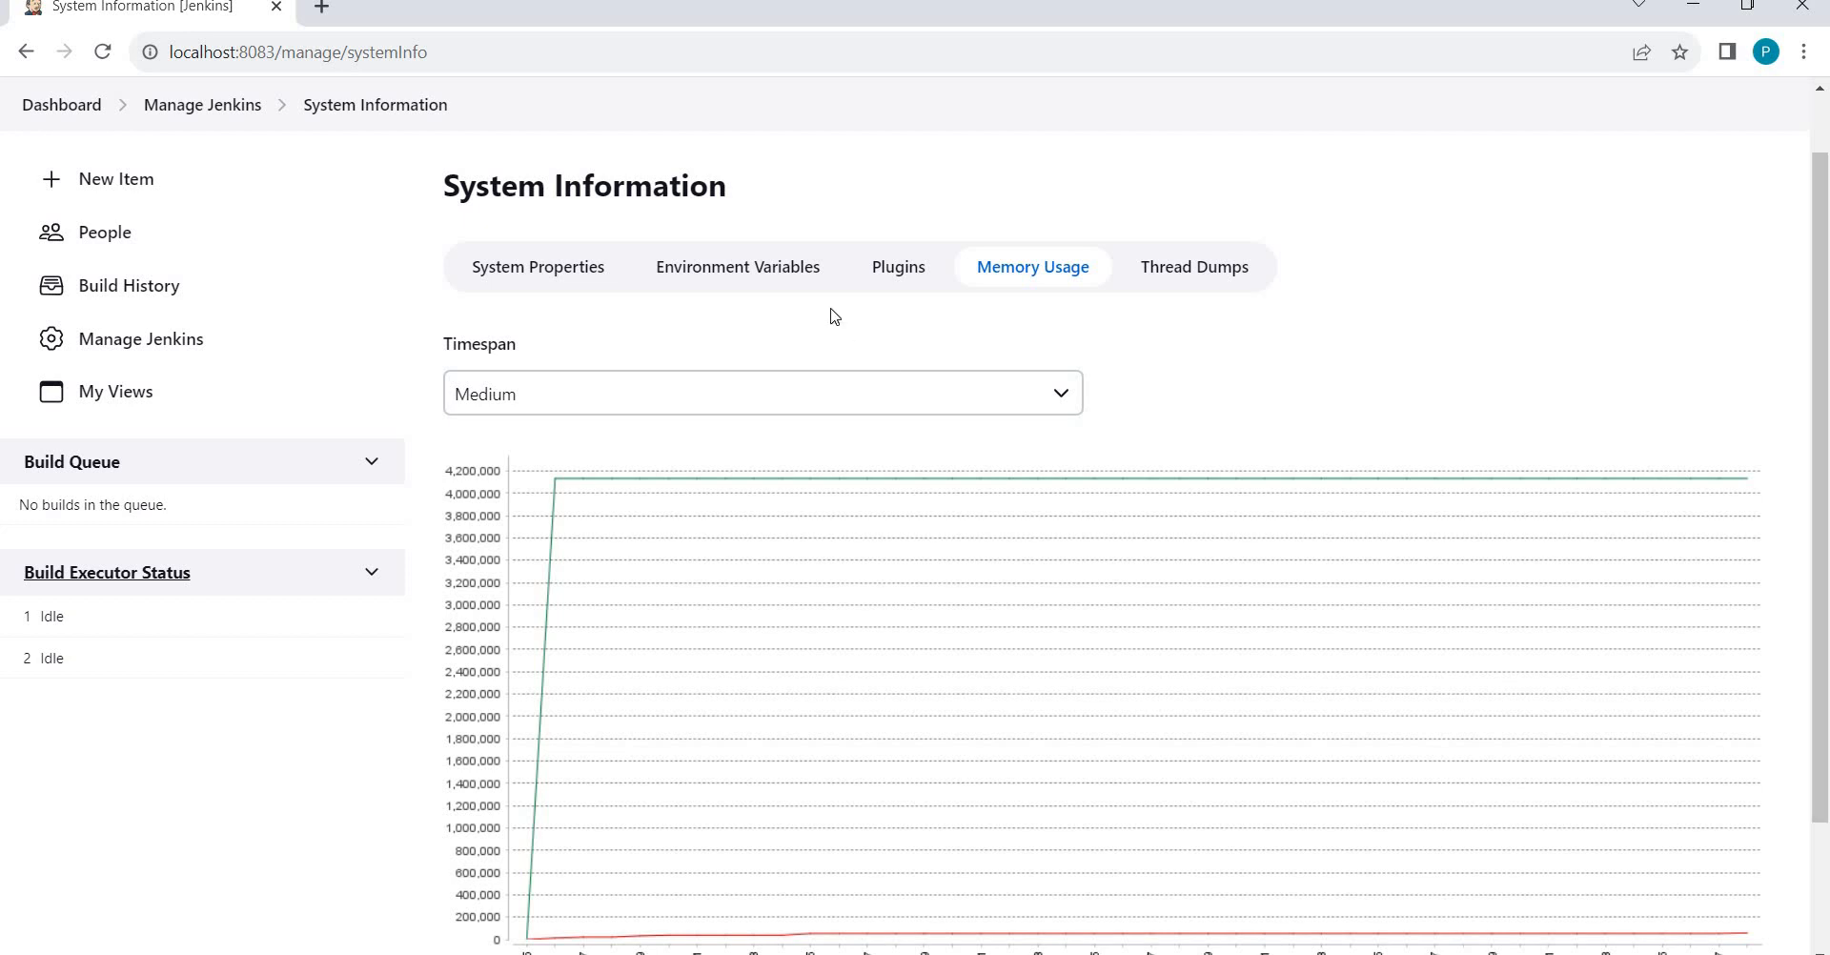
{"action": "left_click", "coordinate": [865, 396]}
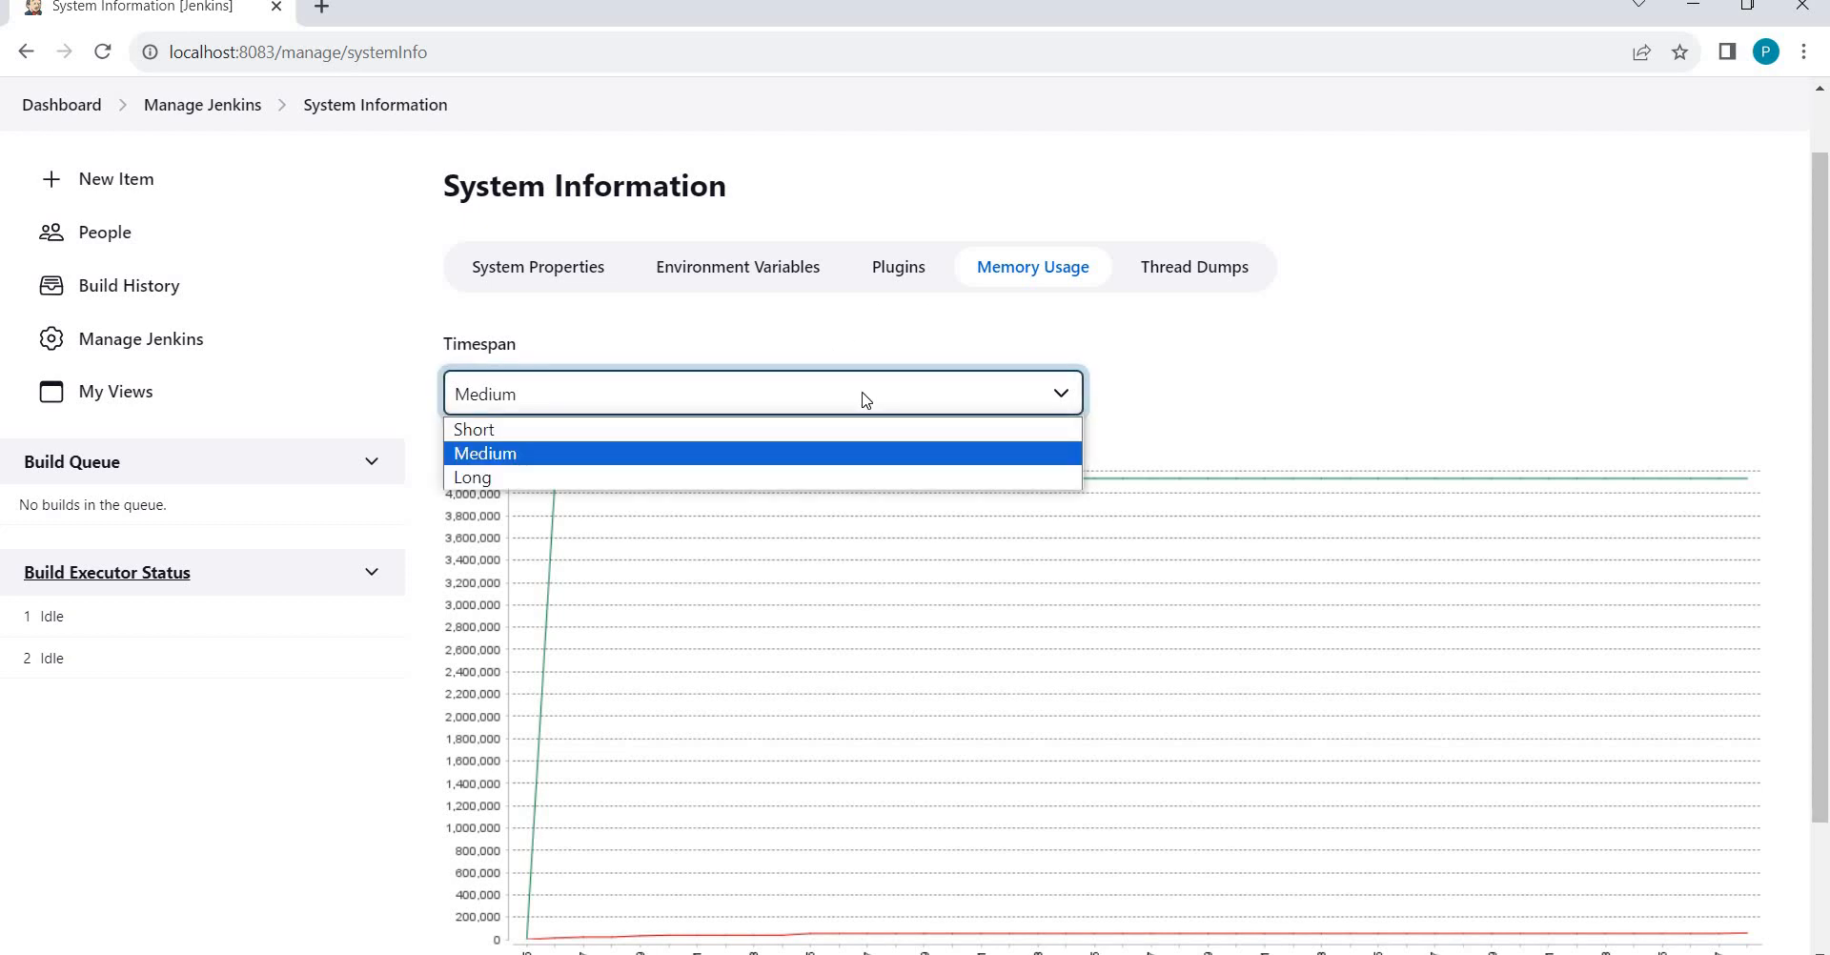
{"action": "left_click", "coordinate": [629, 479]}
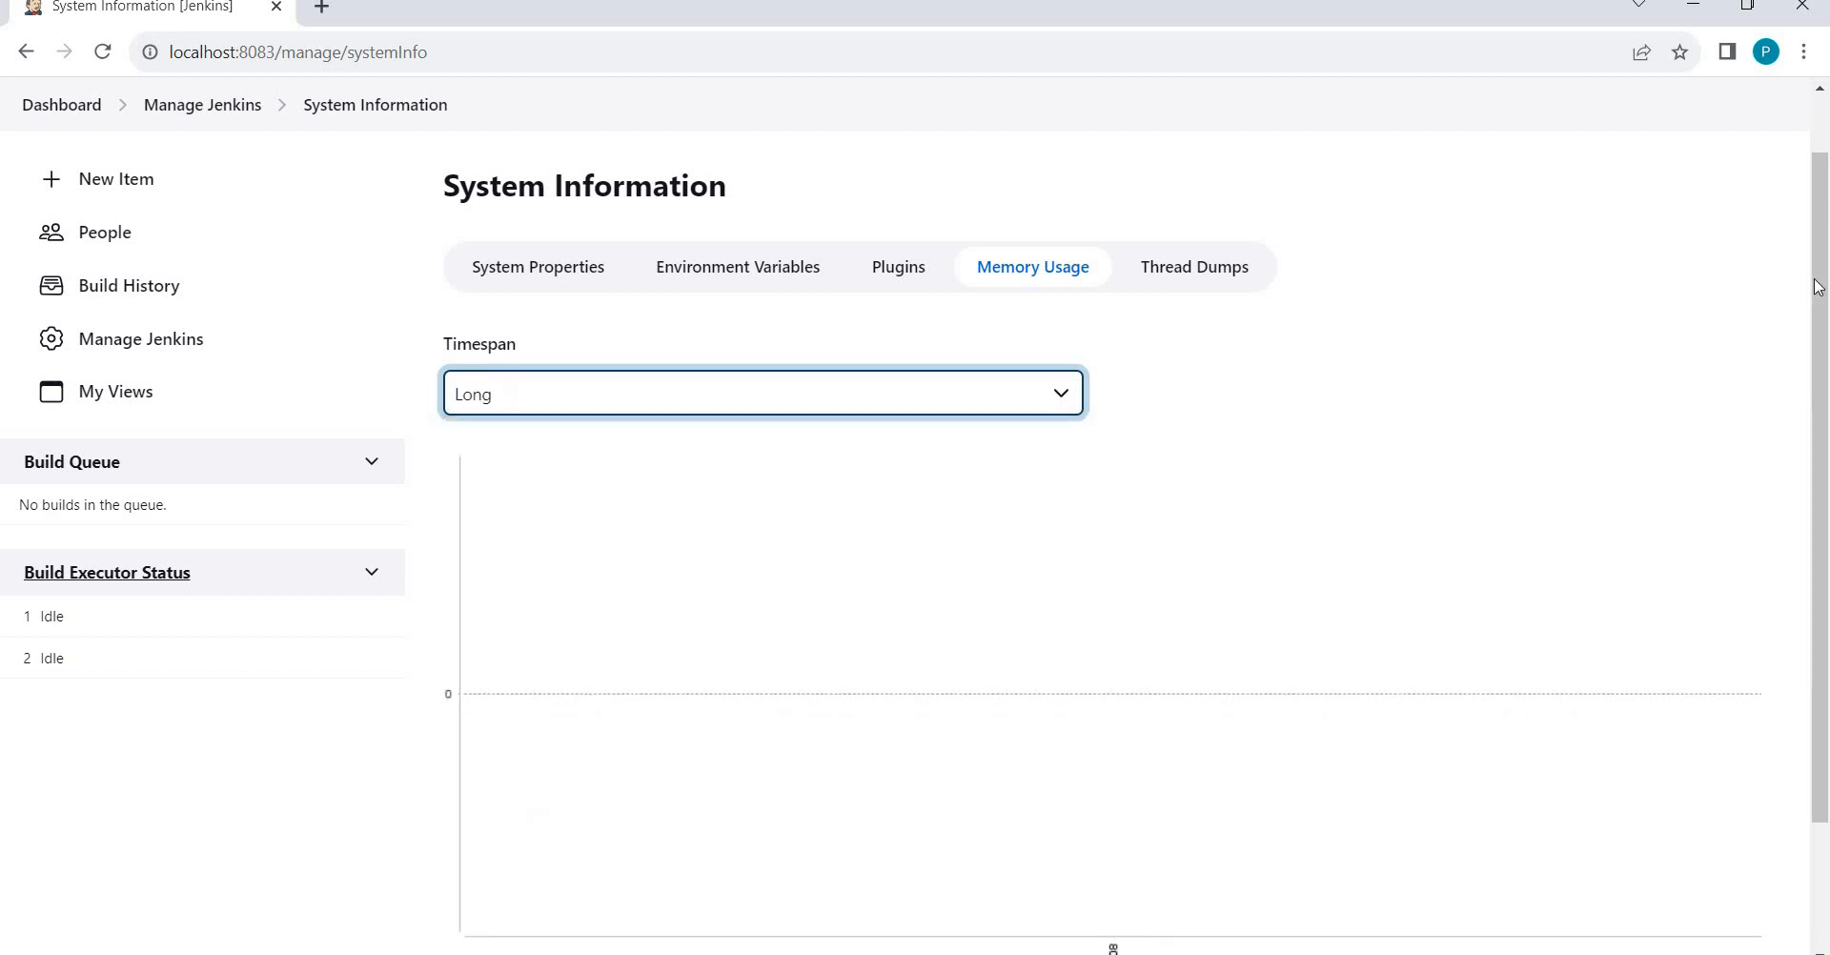
Return the memory graph to Medium, then leave it on Short.
{"action": "scroll", "coordinate": [1825, 213], "scroll_direction": "up", "scroll_amount": 1}
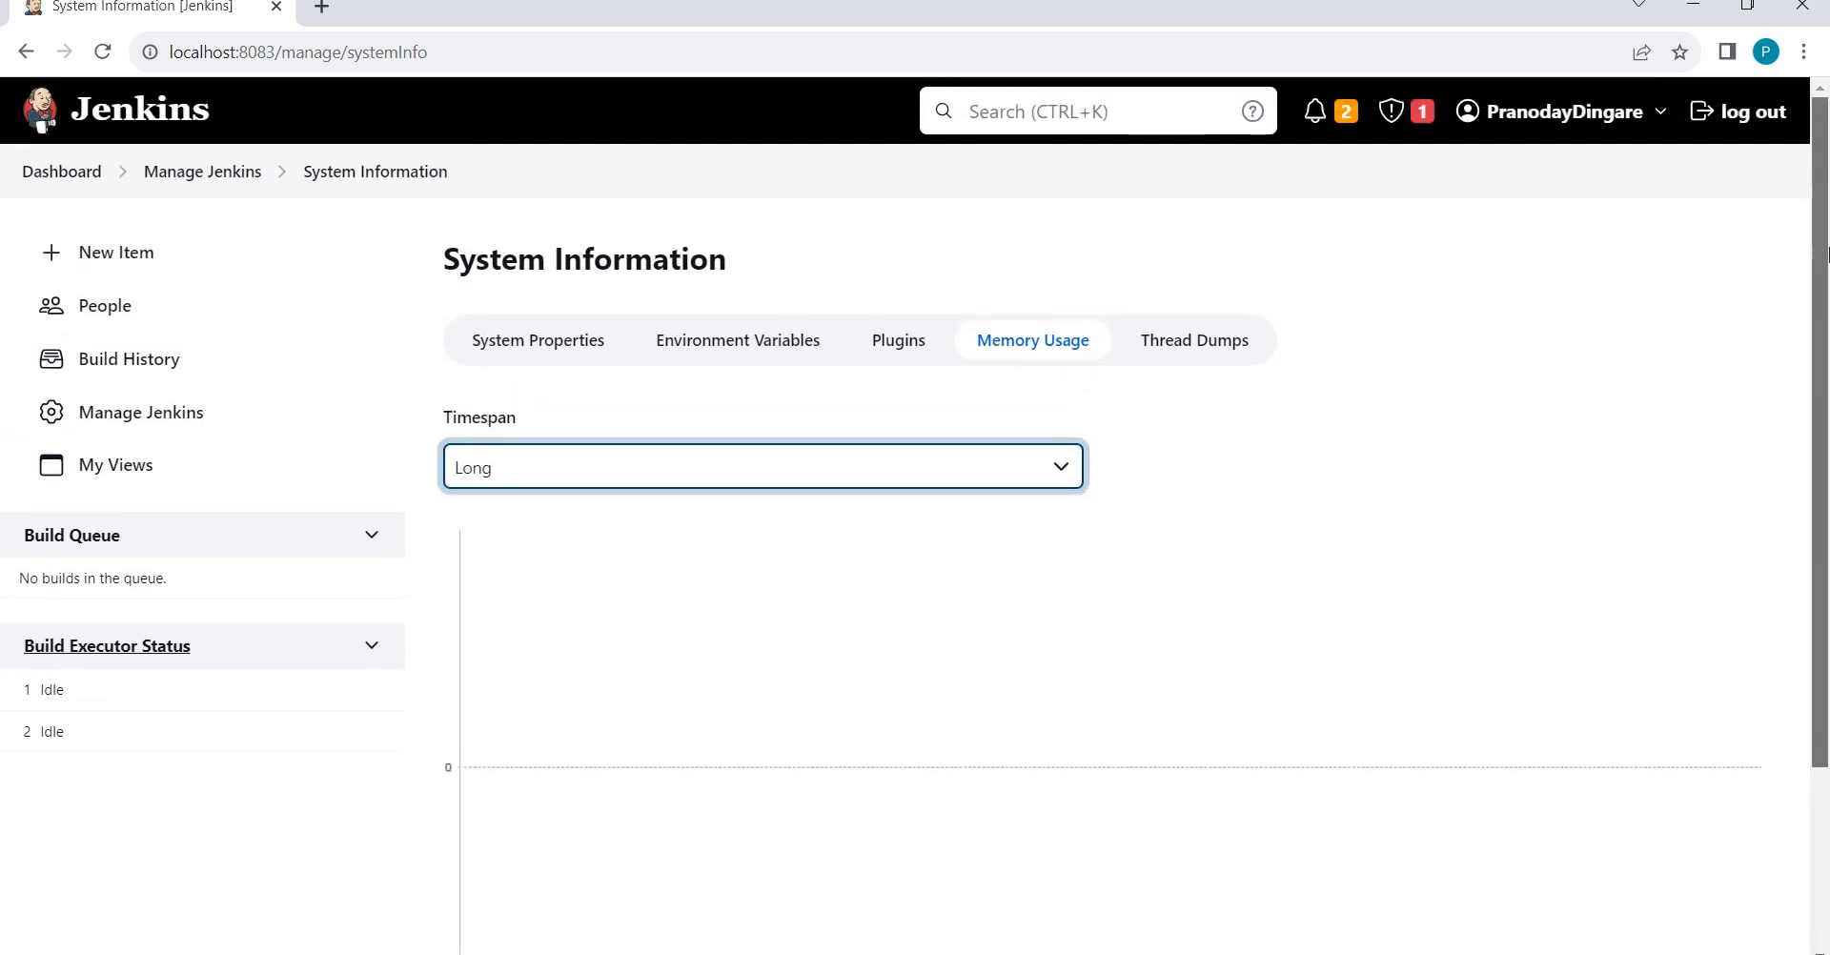
{"action": "scroll", "coordinate": [1825, 253], "scroll_direction": "down", "scroll_amount": 2}
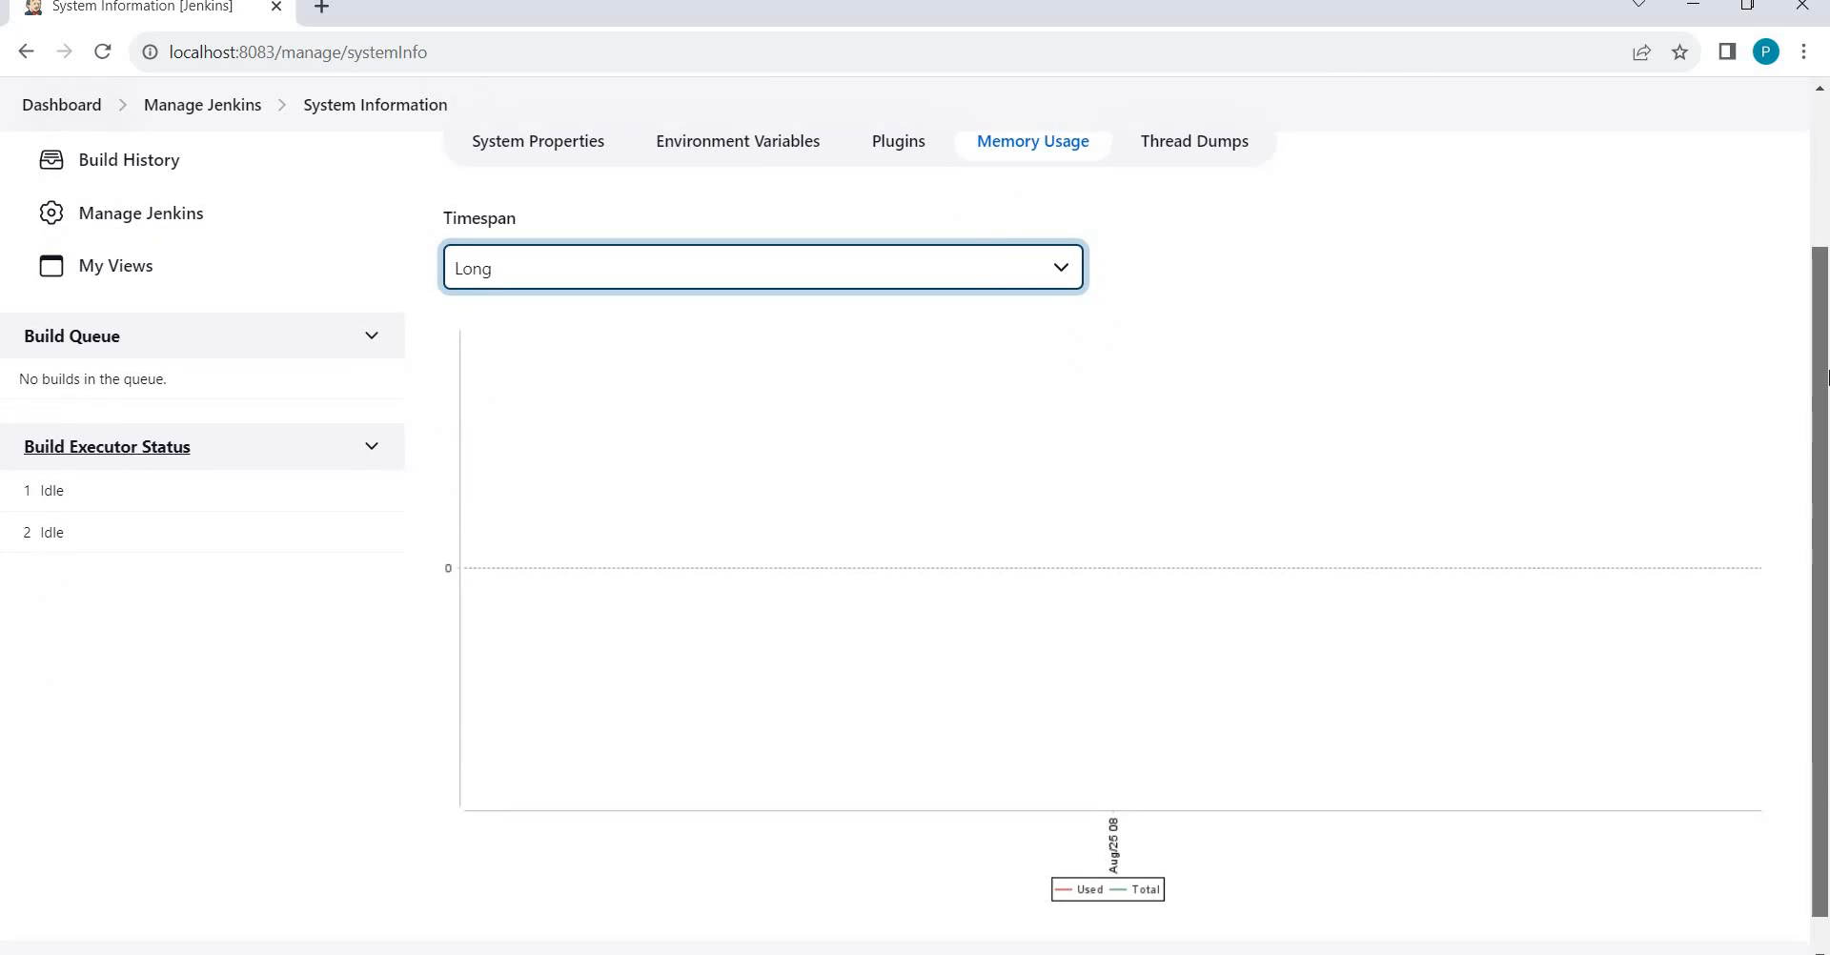
{"action": "scroll", "coordinate": [1826, 314], "scroll_direction": "up", "scroll_amount": 2}
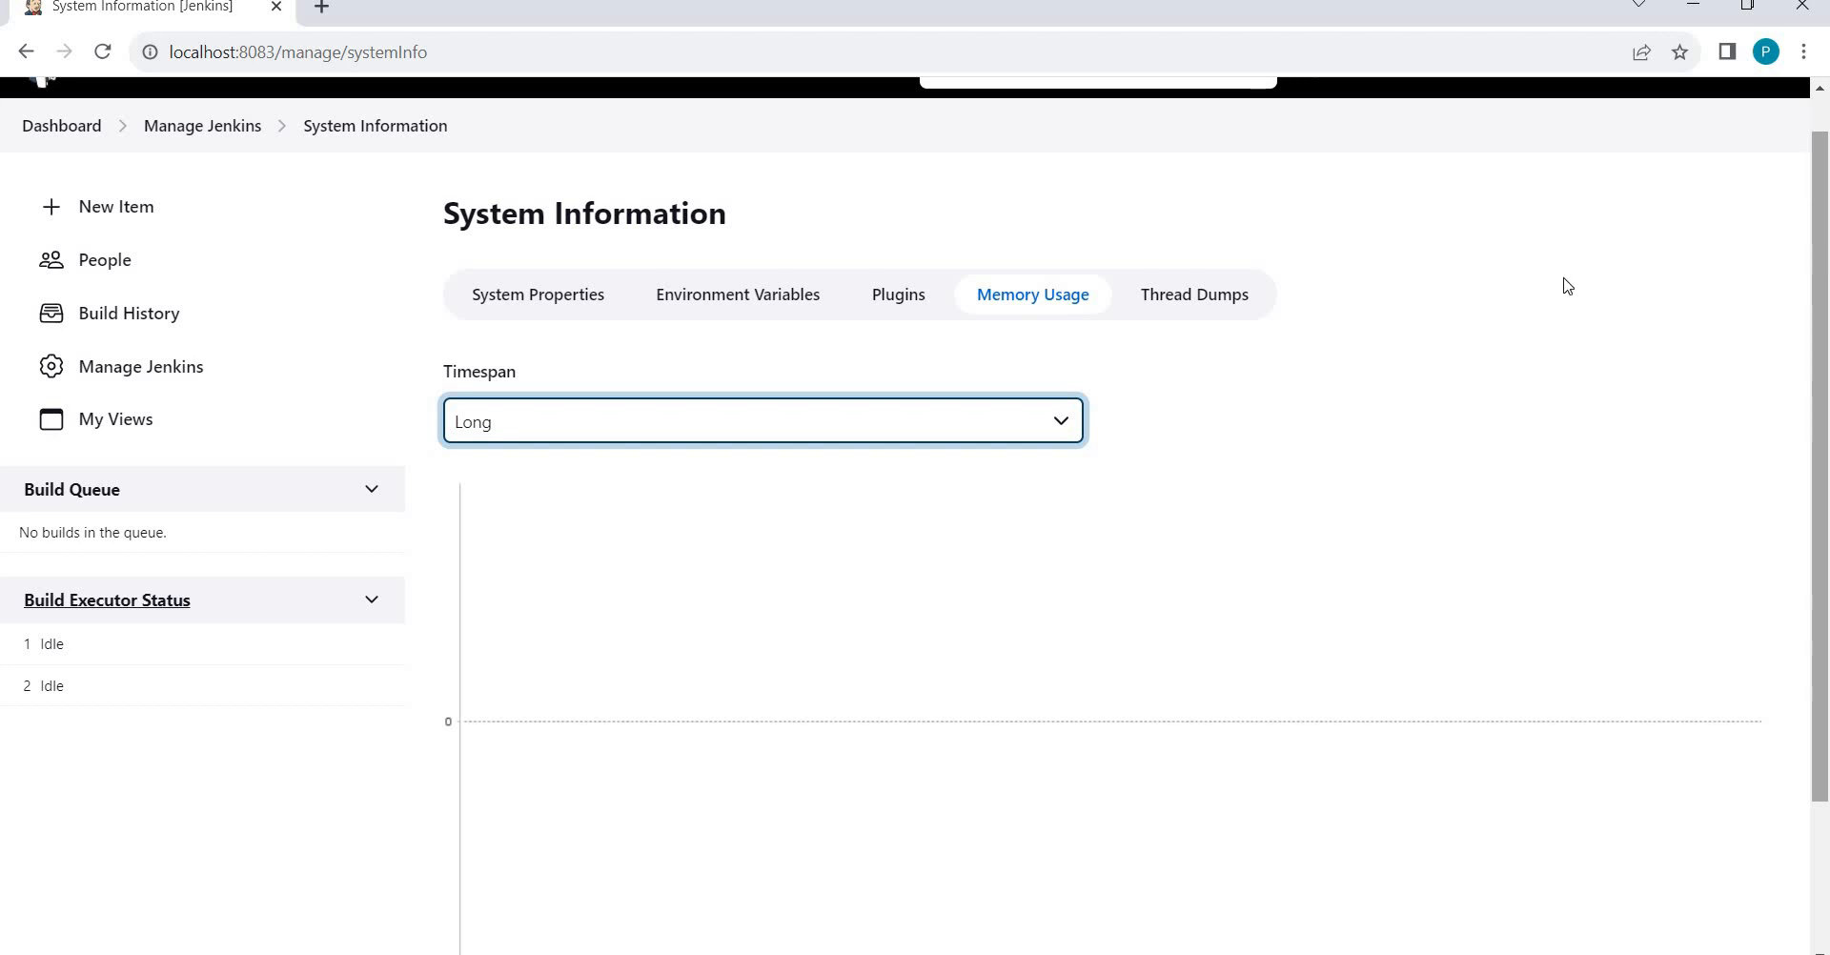
{"action": "left_click", "coordinate": [629, 427]}
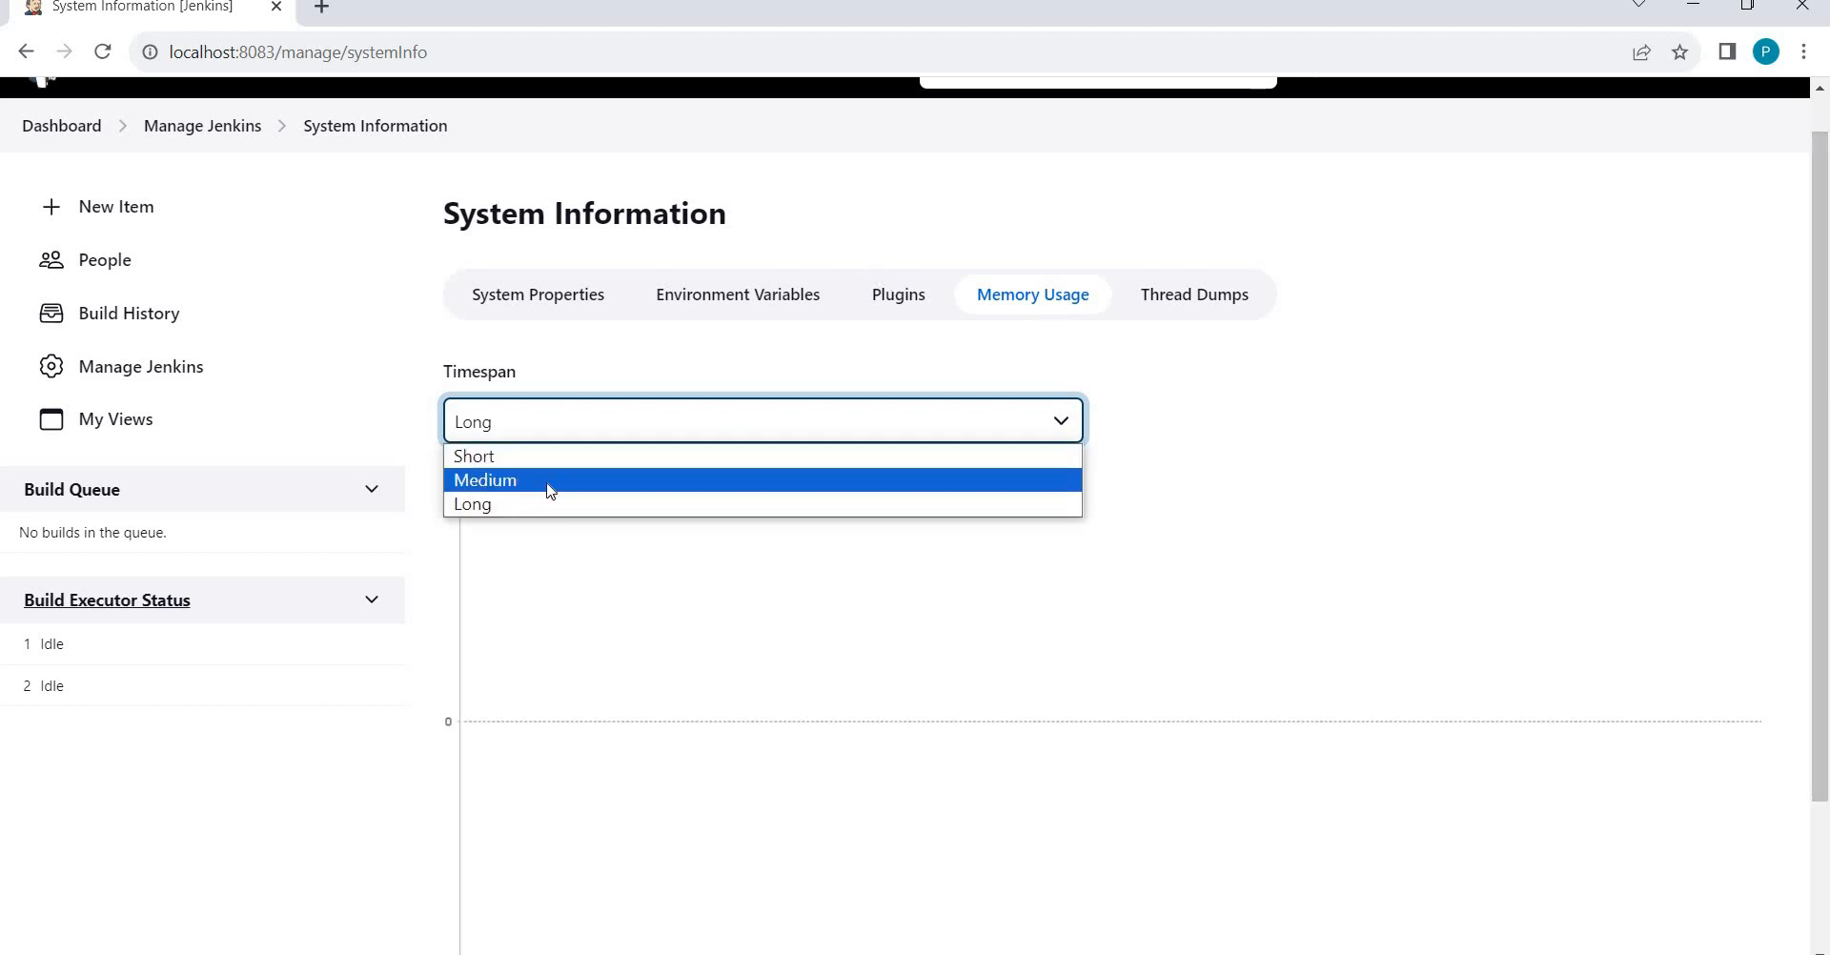
{"action": "left_click", "coordinate": [549, 481]}
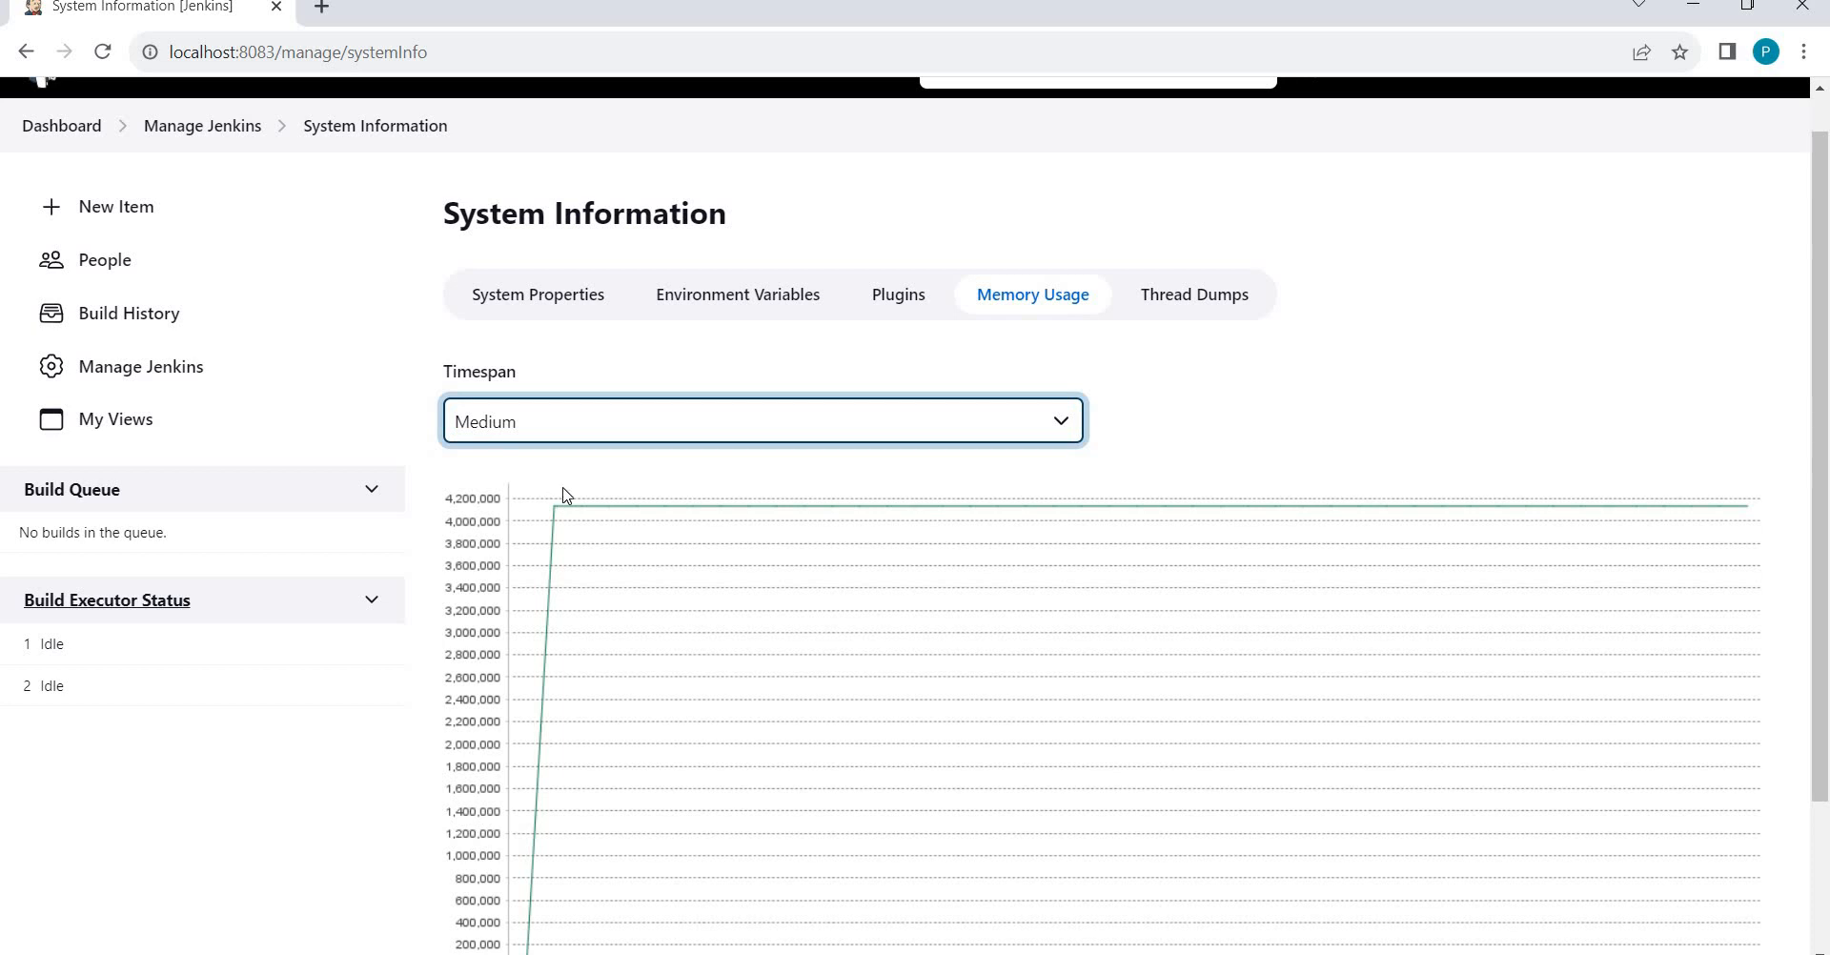
{"action": "left_click", "coordinate": [526, 440]}
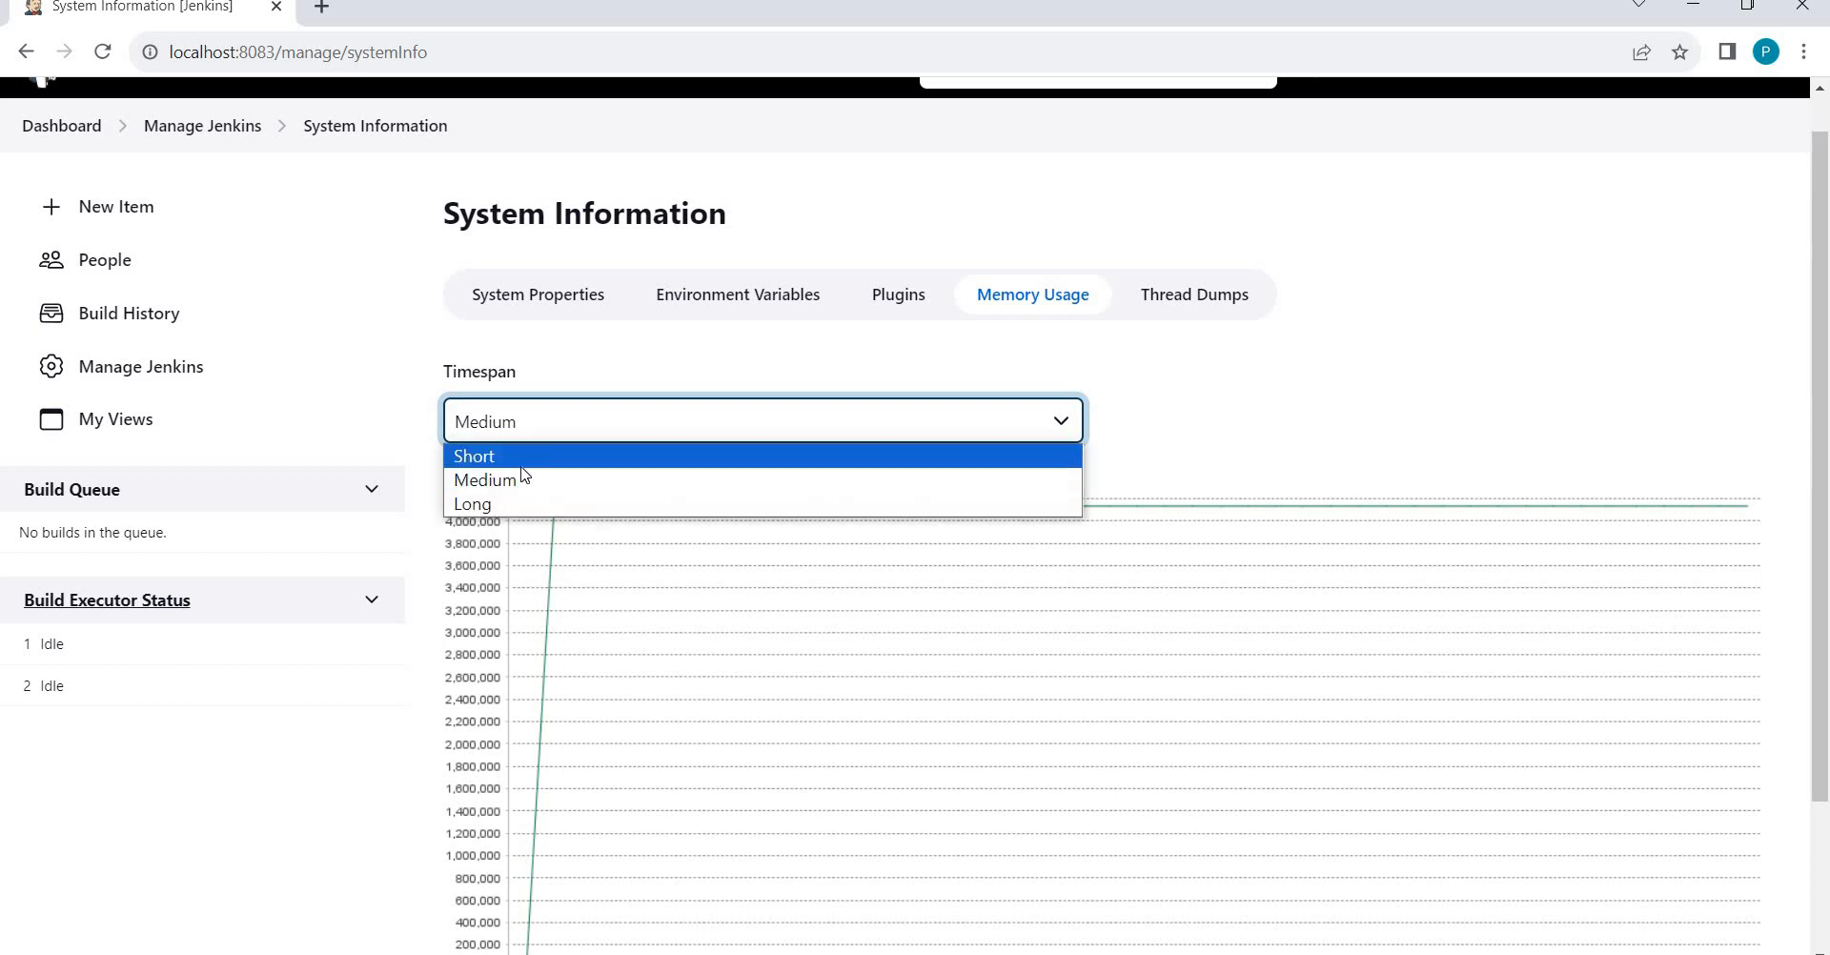
{"action": "left_click", "coordinate": [522, 466]}
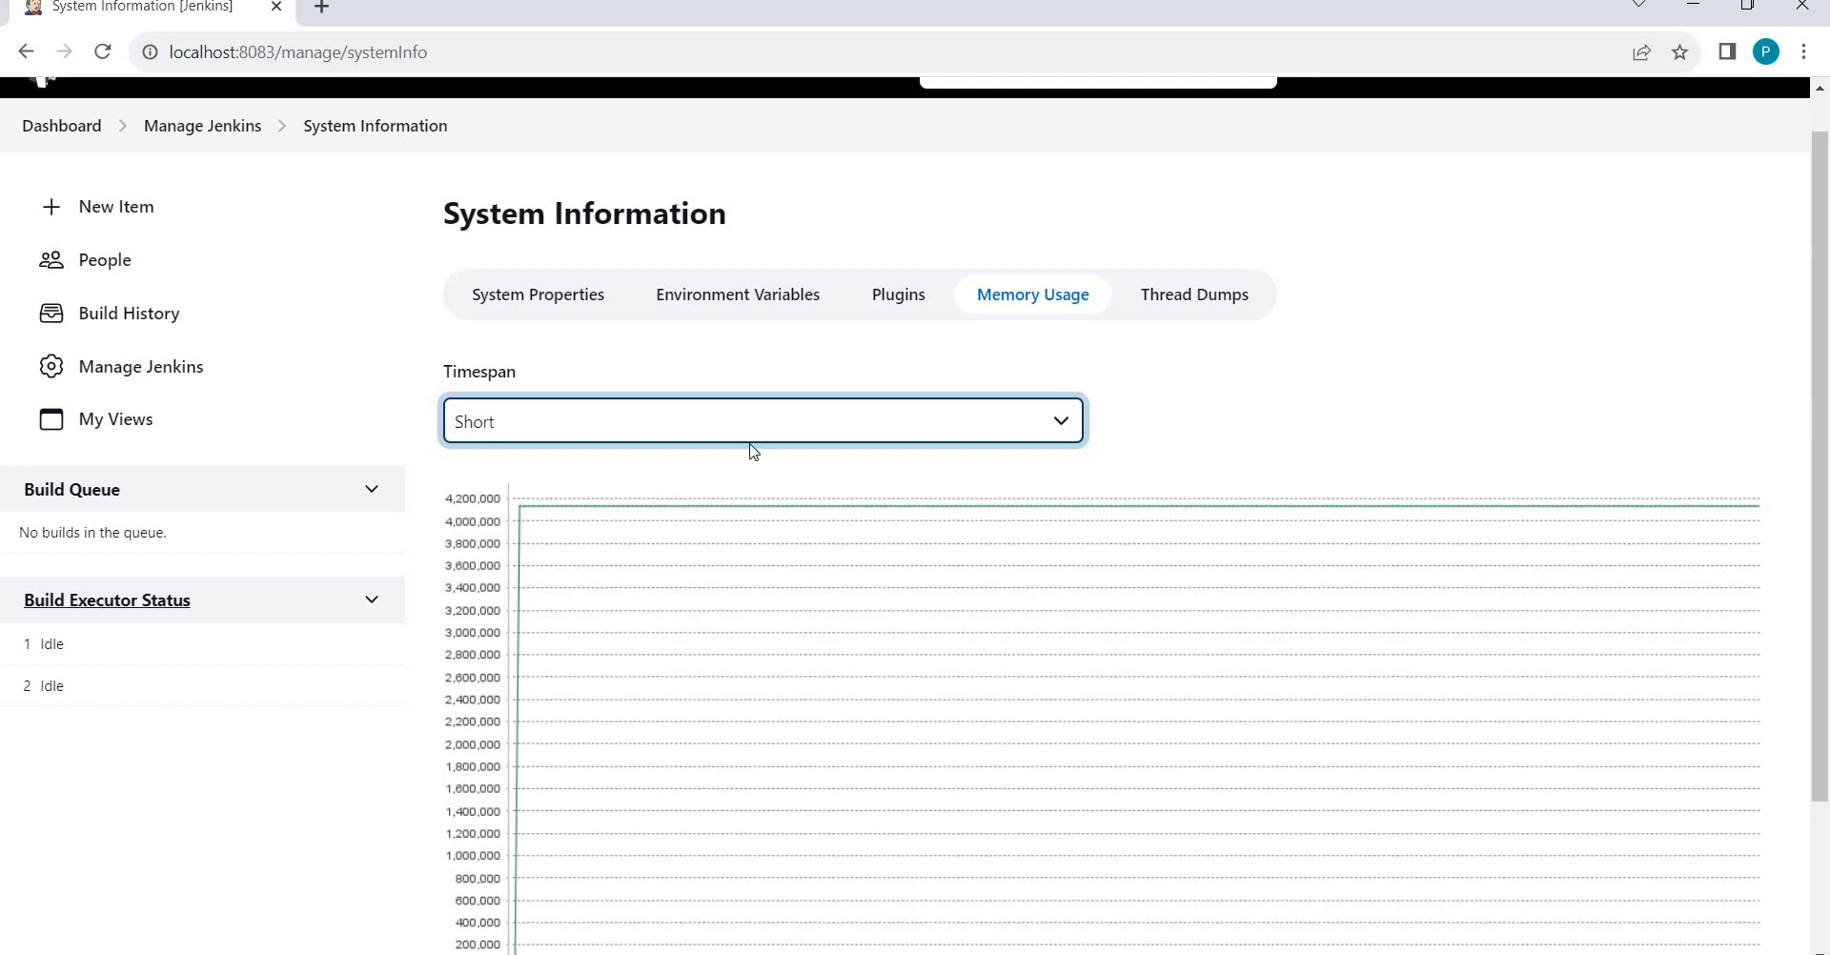
Switch to the System Properties list and scroll through it.
{"action": "left_click", "coordinate": [524, 292]}
{"action": "scroll", "coordinate": [1254, 396], "scroll_direction": "down", "scroll_amount": 5}
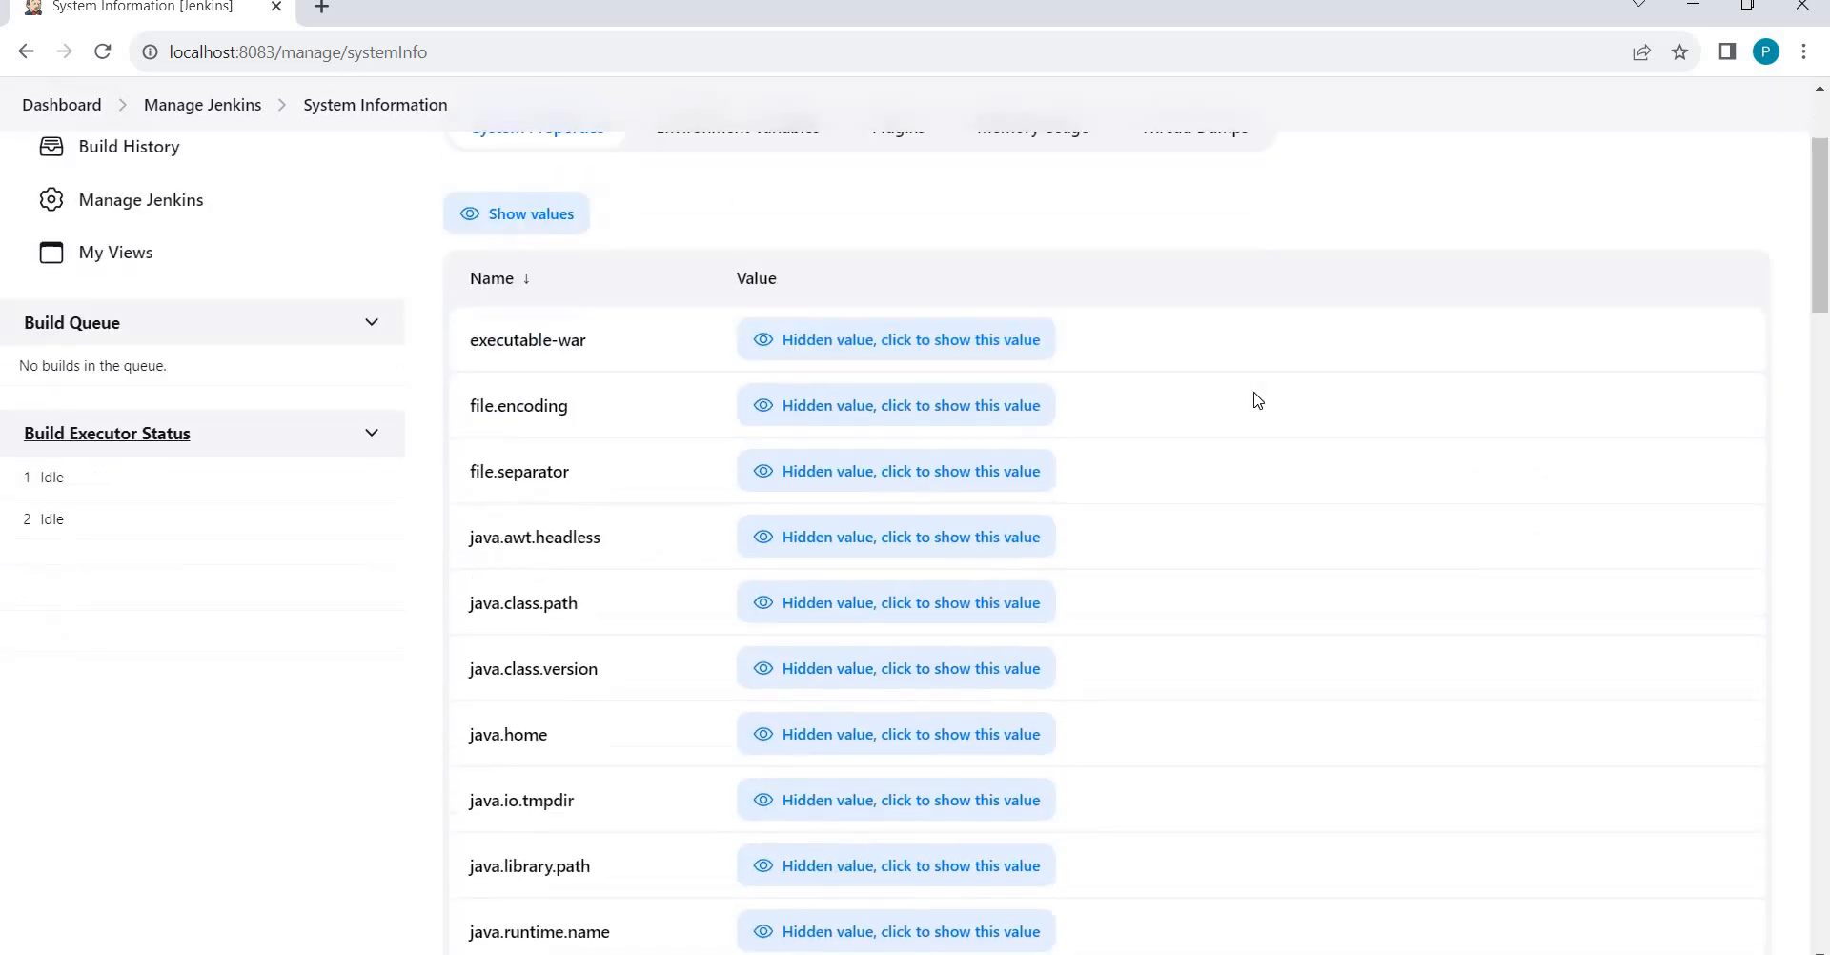
{"action": "scroll", "coordinate": [1255, 399], "scroll_direction": "down", "scroll_amount": 5}
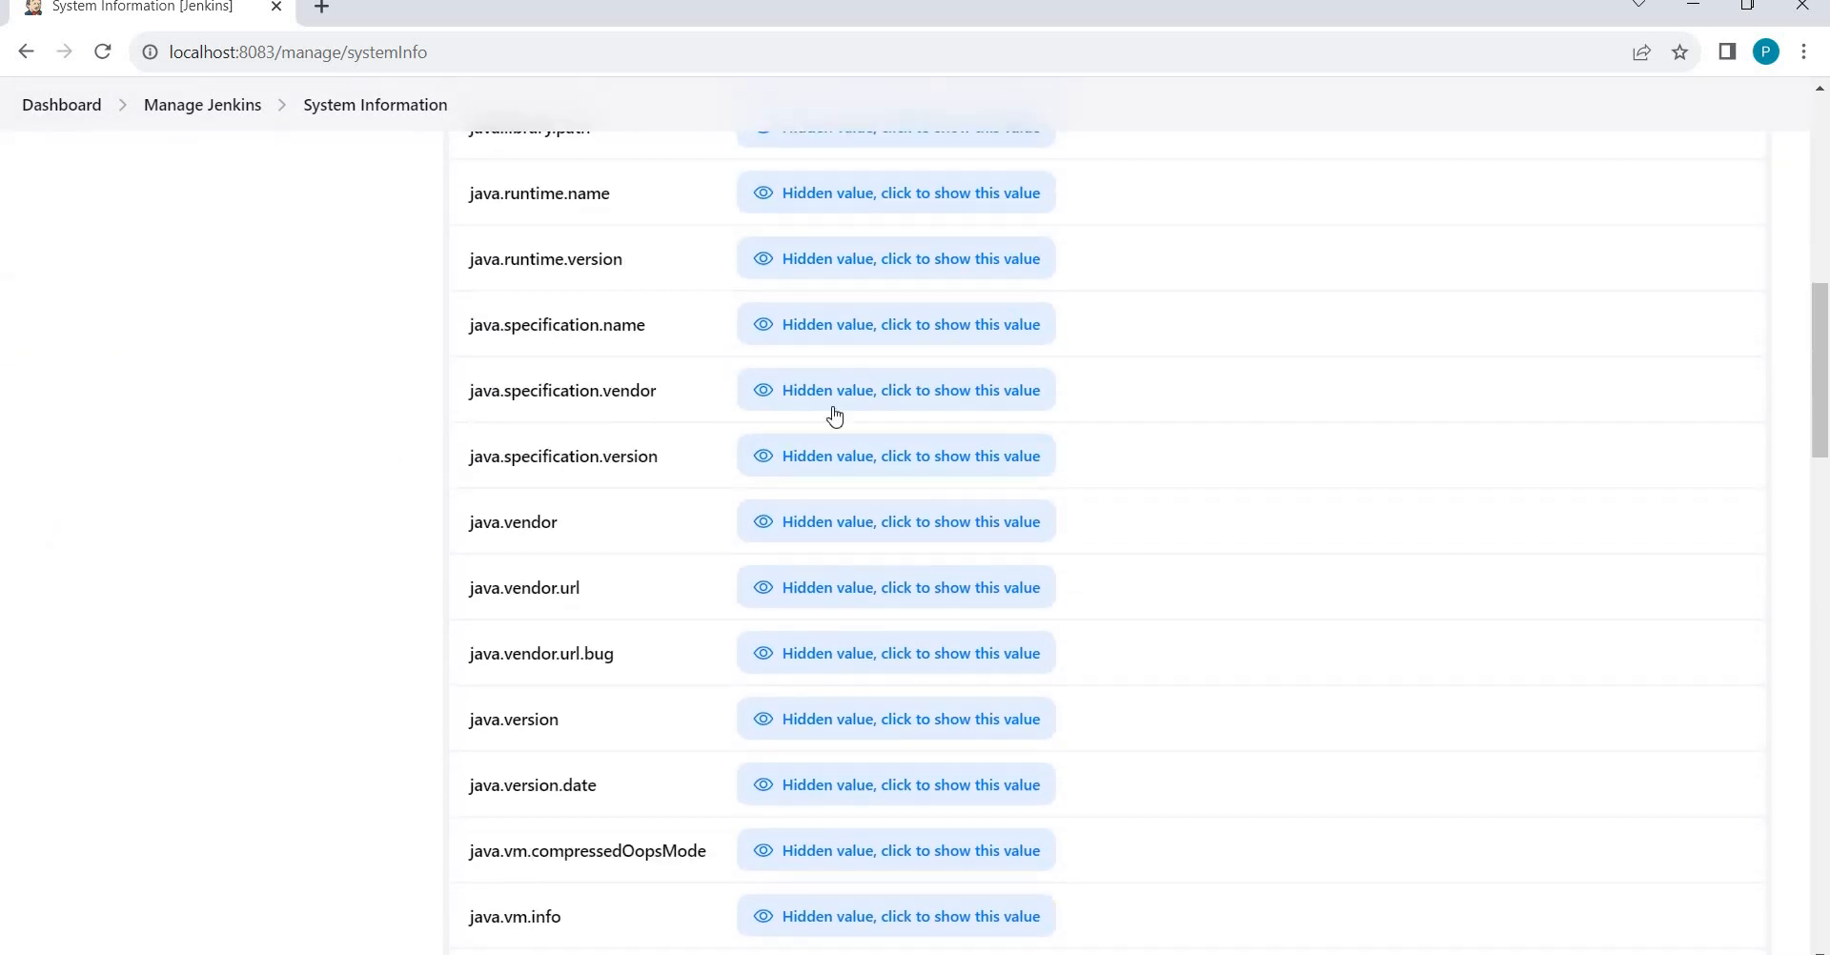
{"action": "scroll", "coordinate": [890, 429], "scroll_direction": "up", "scroll_amount": 1}
{"action": "scroll", "coordinate": [894, 434], "scroll_direction": "up", "scroll_amount": 7}
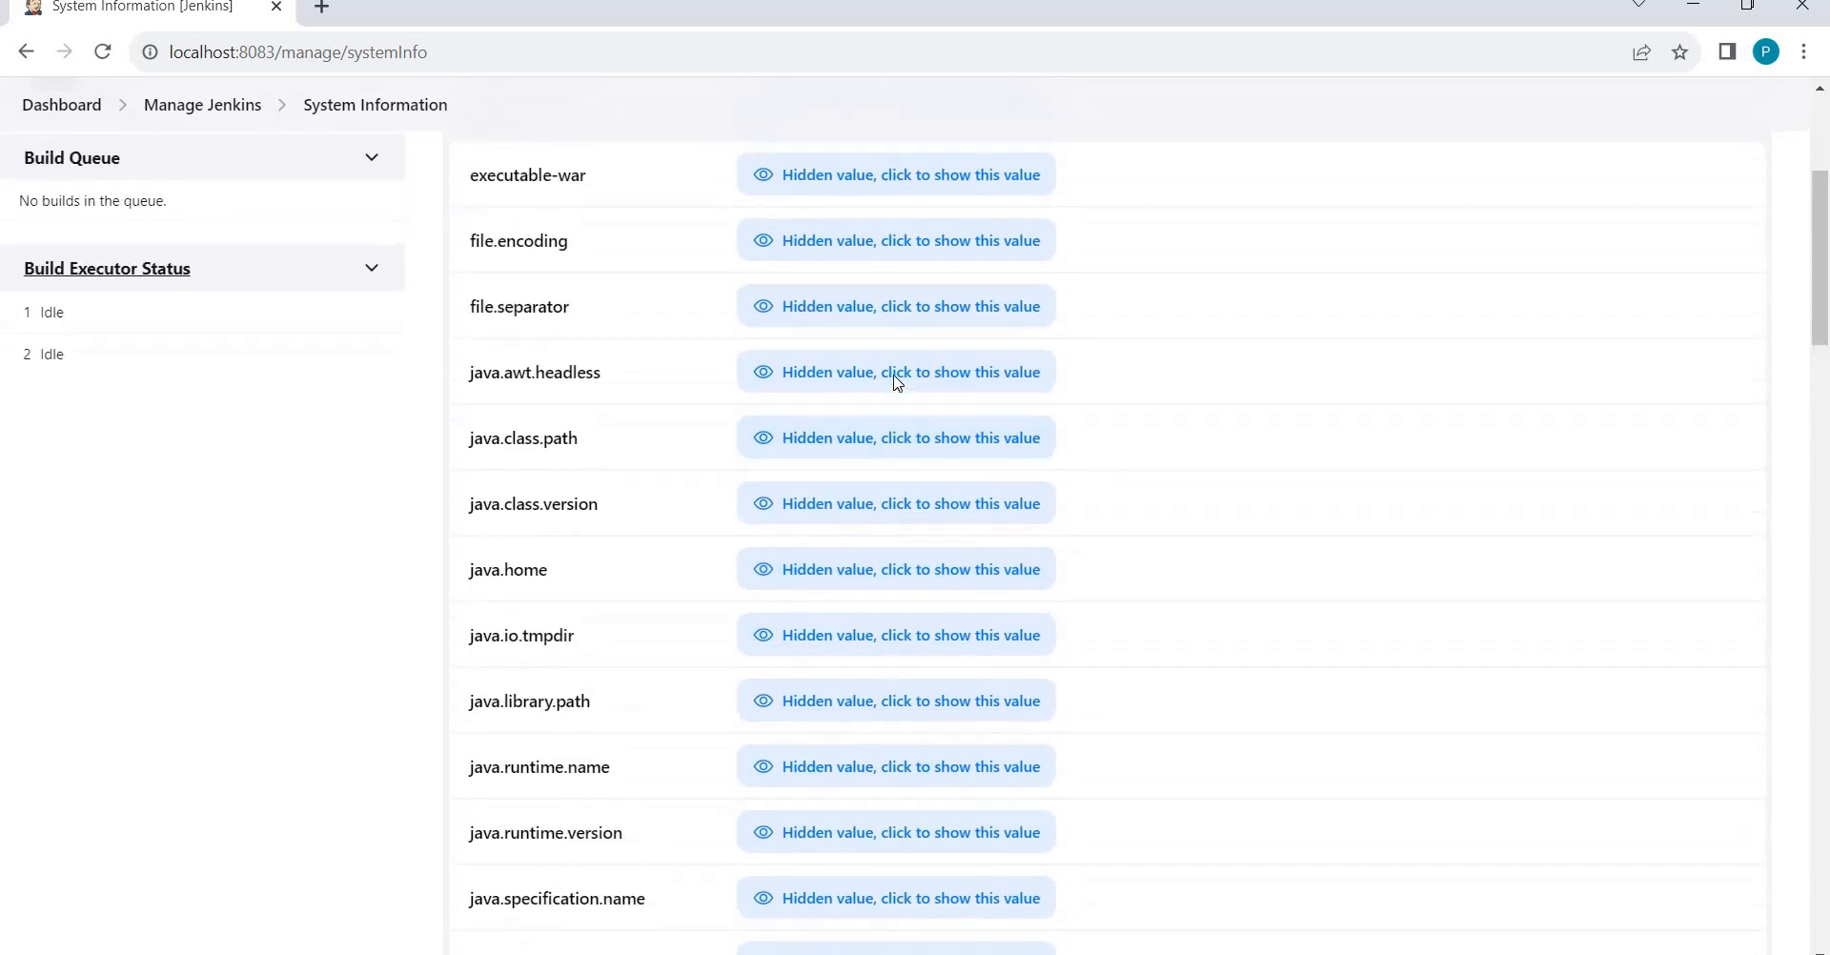
Reveal the executable-war, file.encoding, java.home, java.class.version and java.class.path values.
{"action": "left_click", "coordinate": [887, 325]}
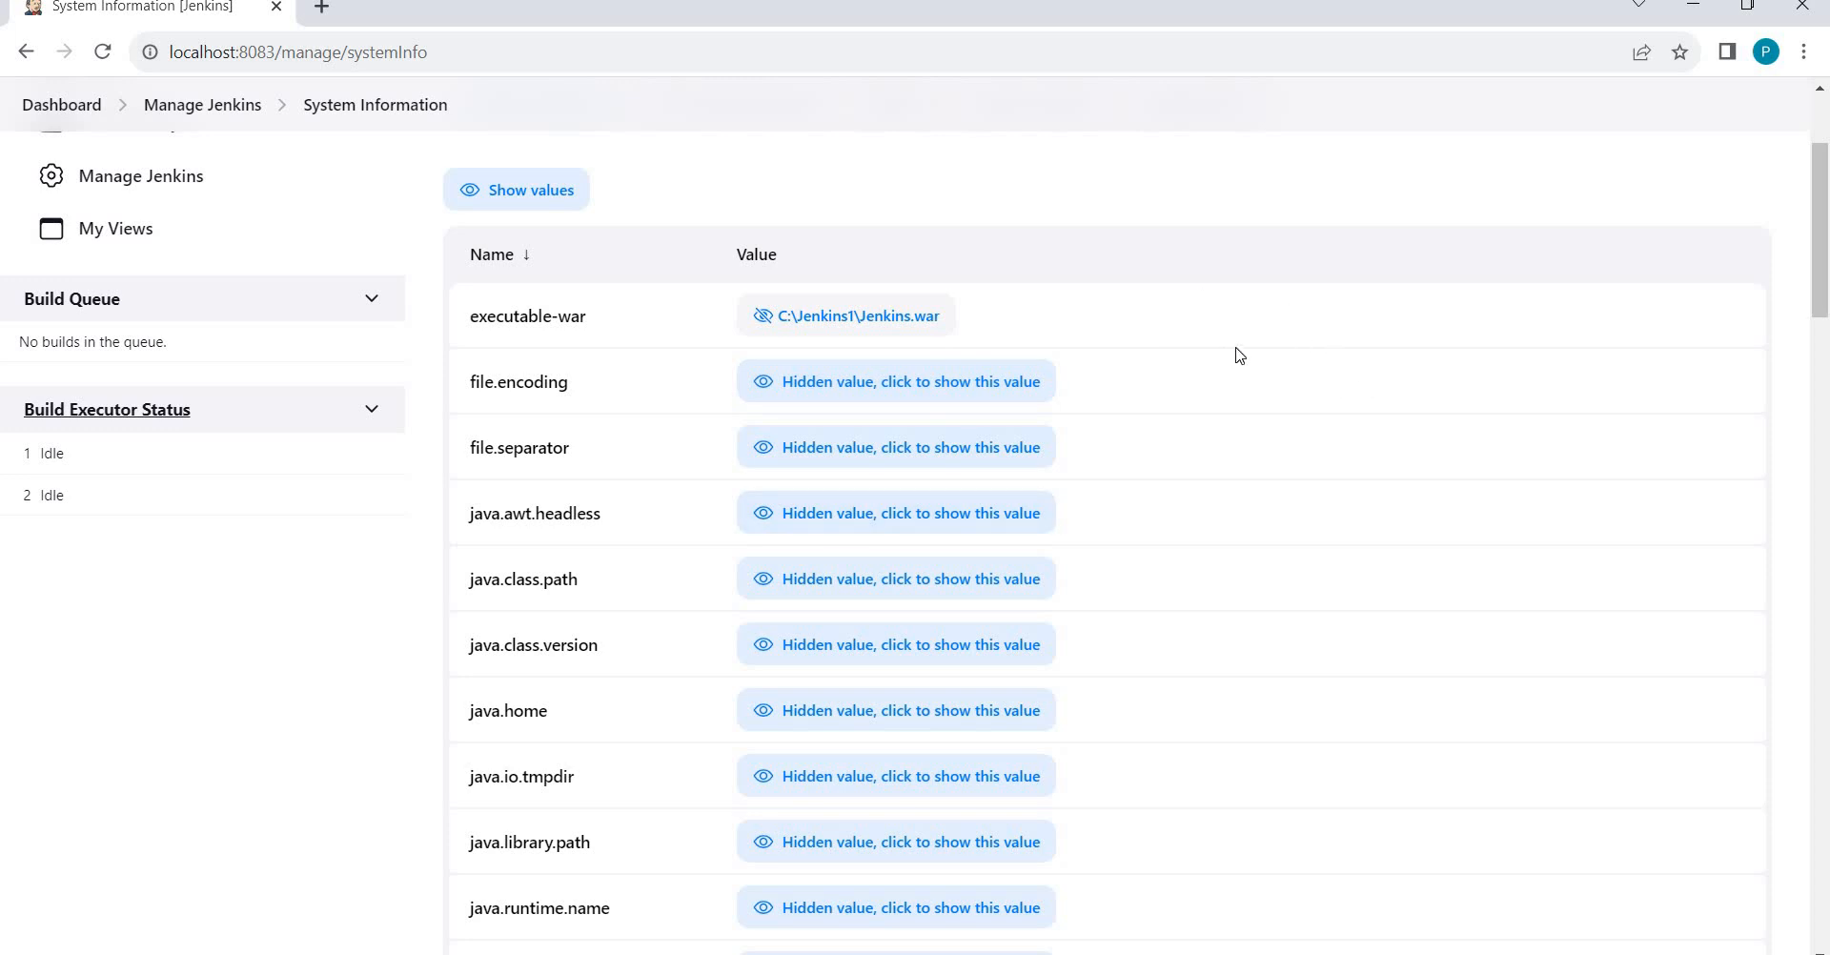
{"action": "left_click", "coordinate": [824, 388]}
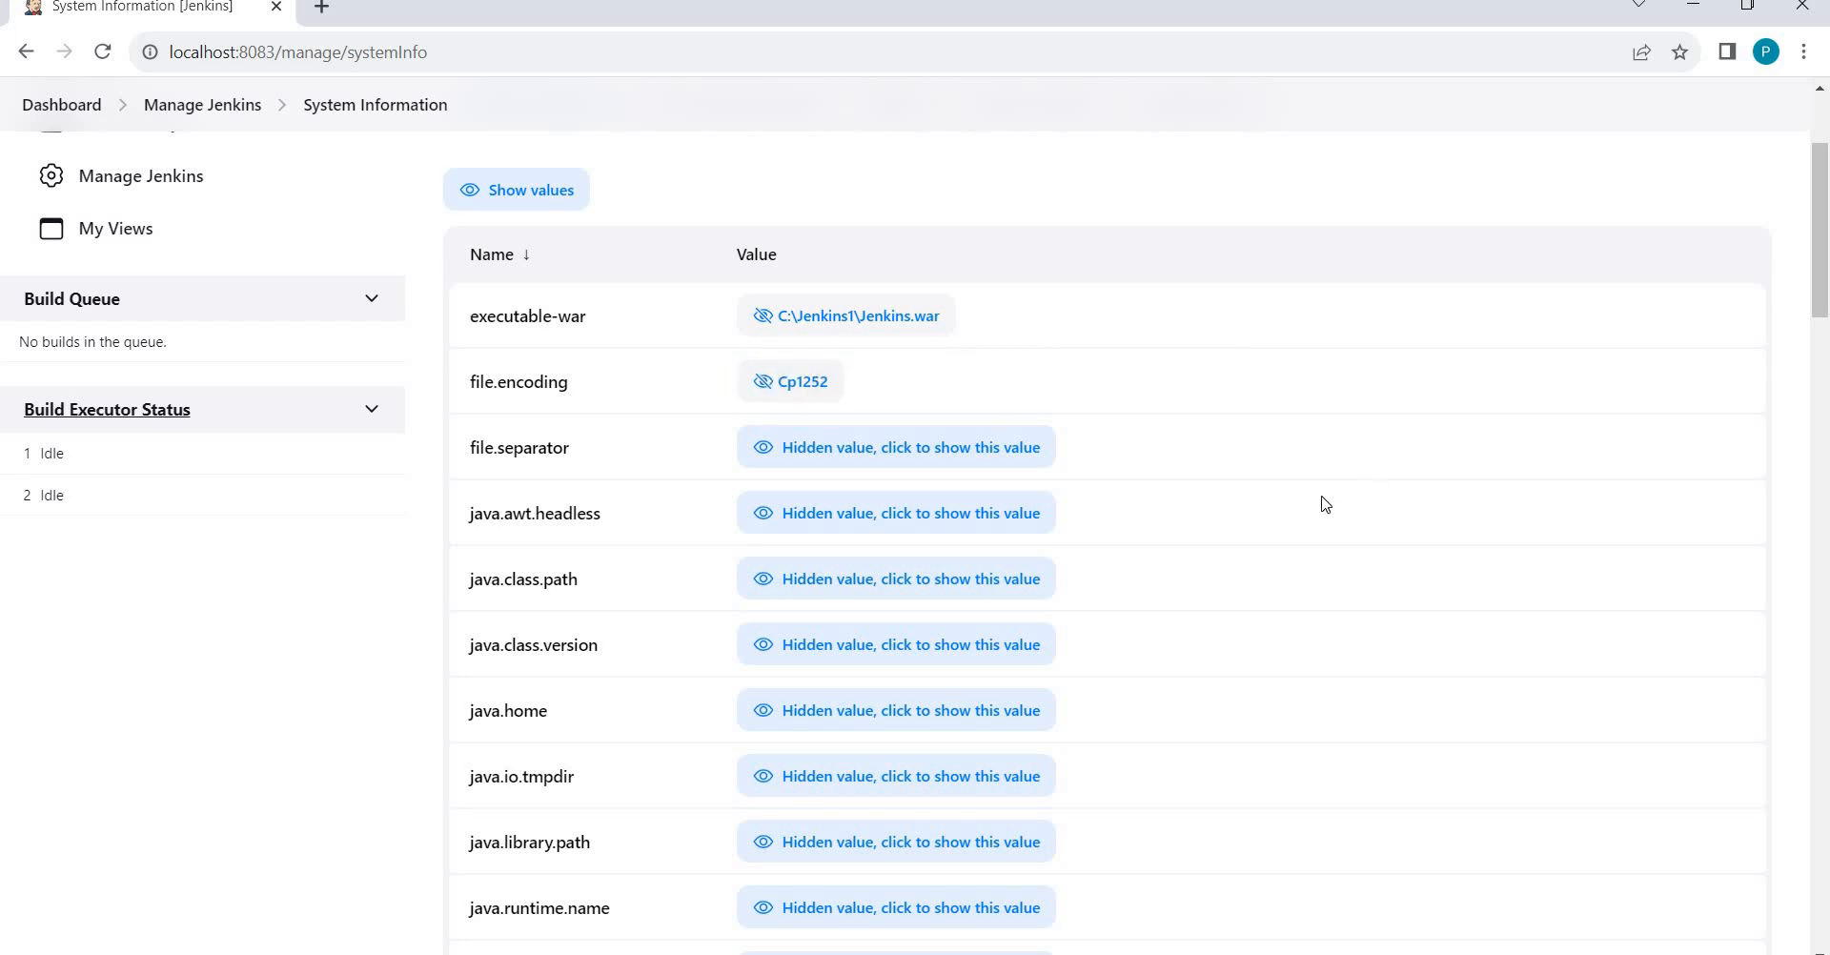
{"action": "scroll", "coordinate": [1330, 500], "scroll_direction": "down", "scroll_amount": 2}
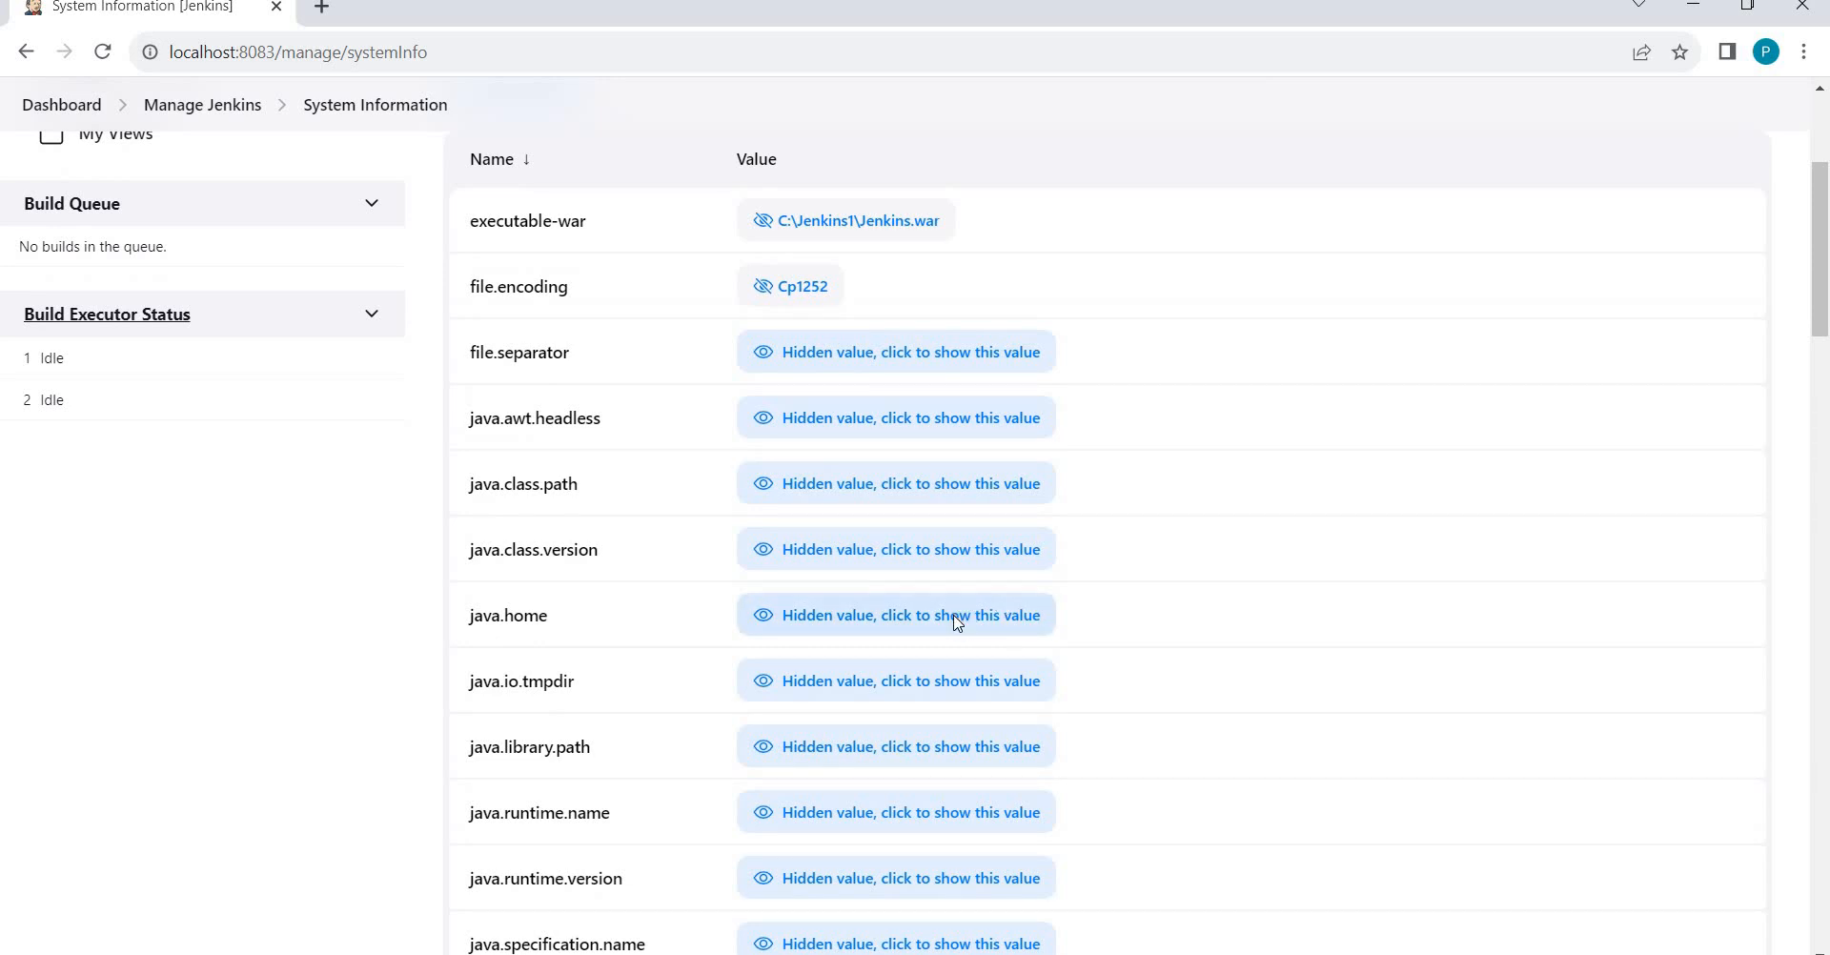
{"action": "left_click", "coordinate": [954, 625]}
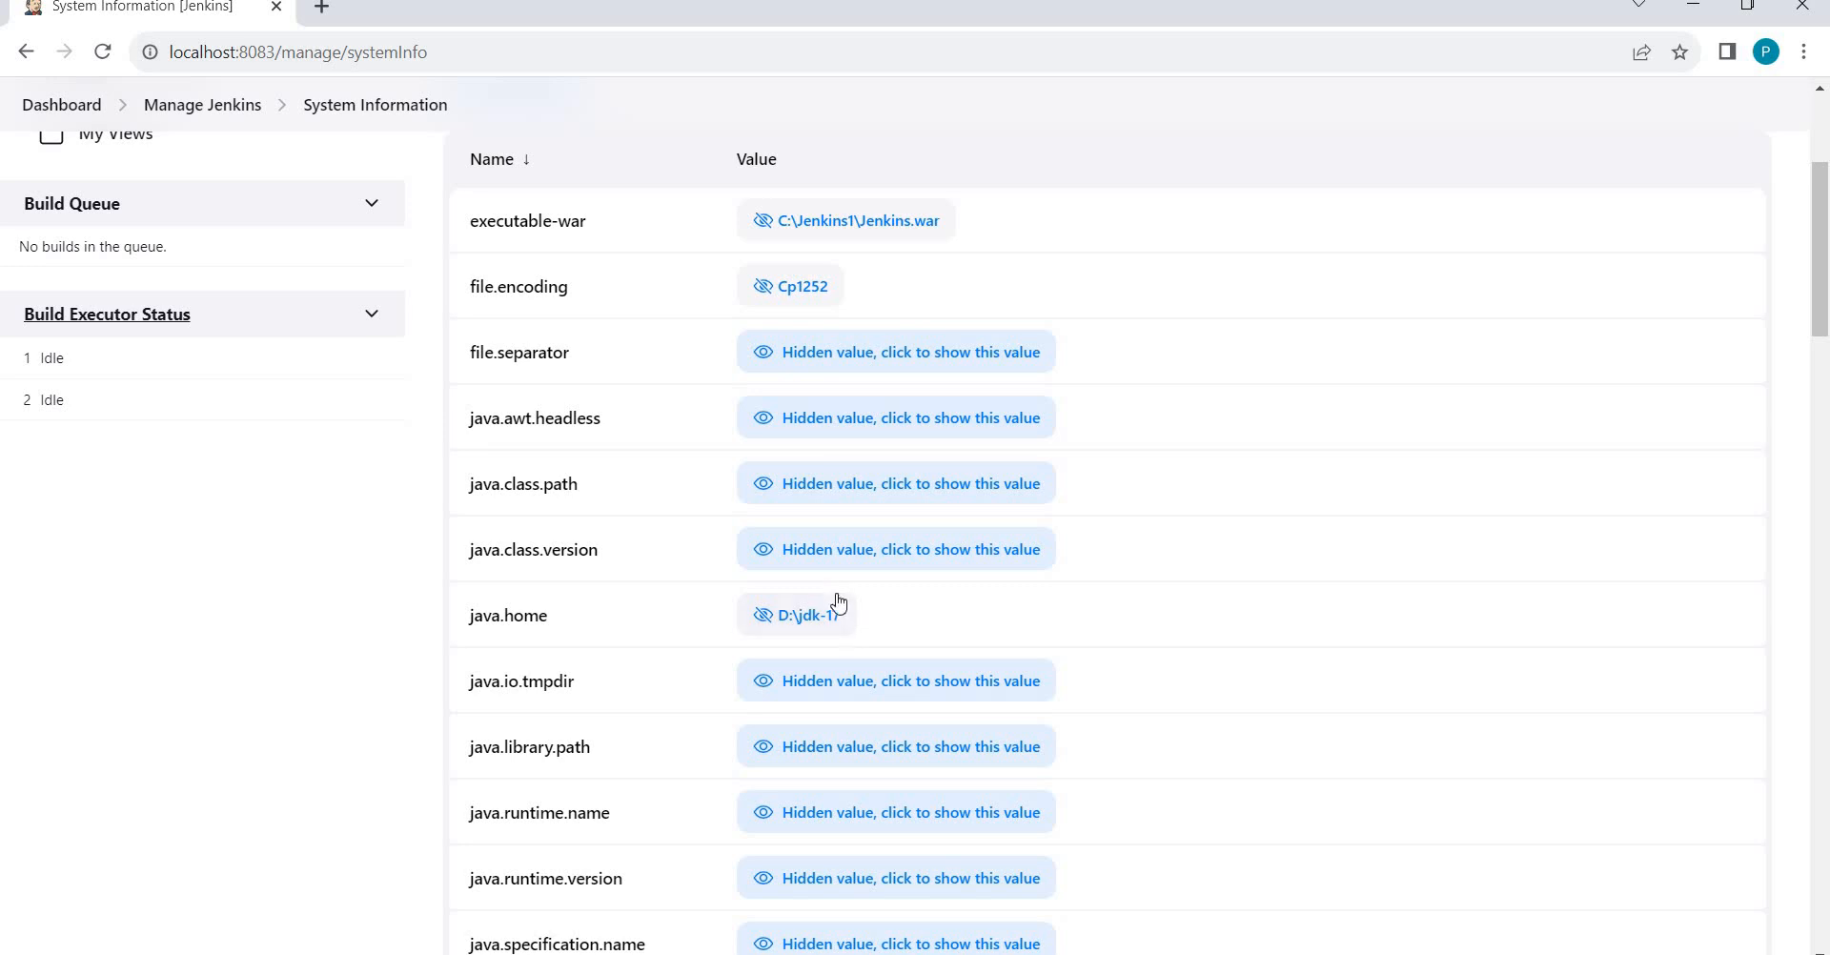
{"action": "left_click", "coordinate": [928, 551]}
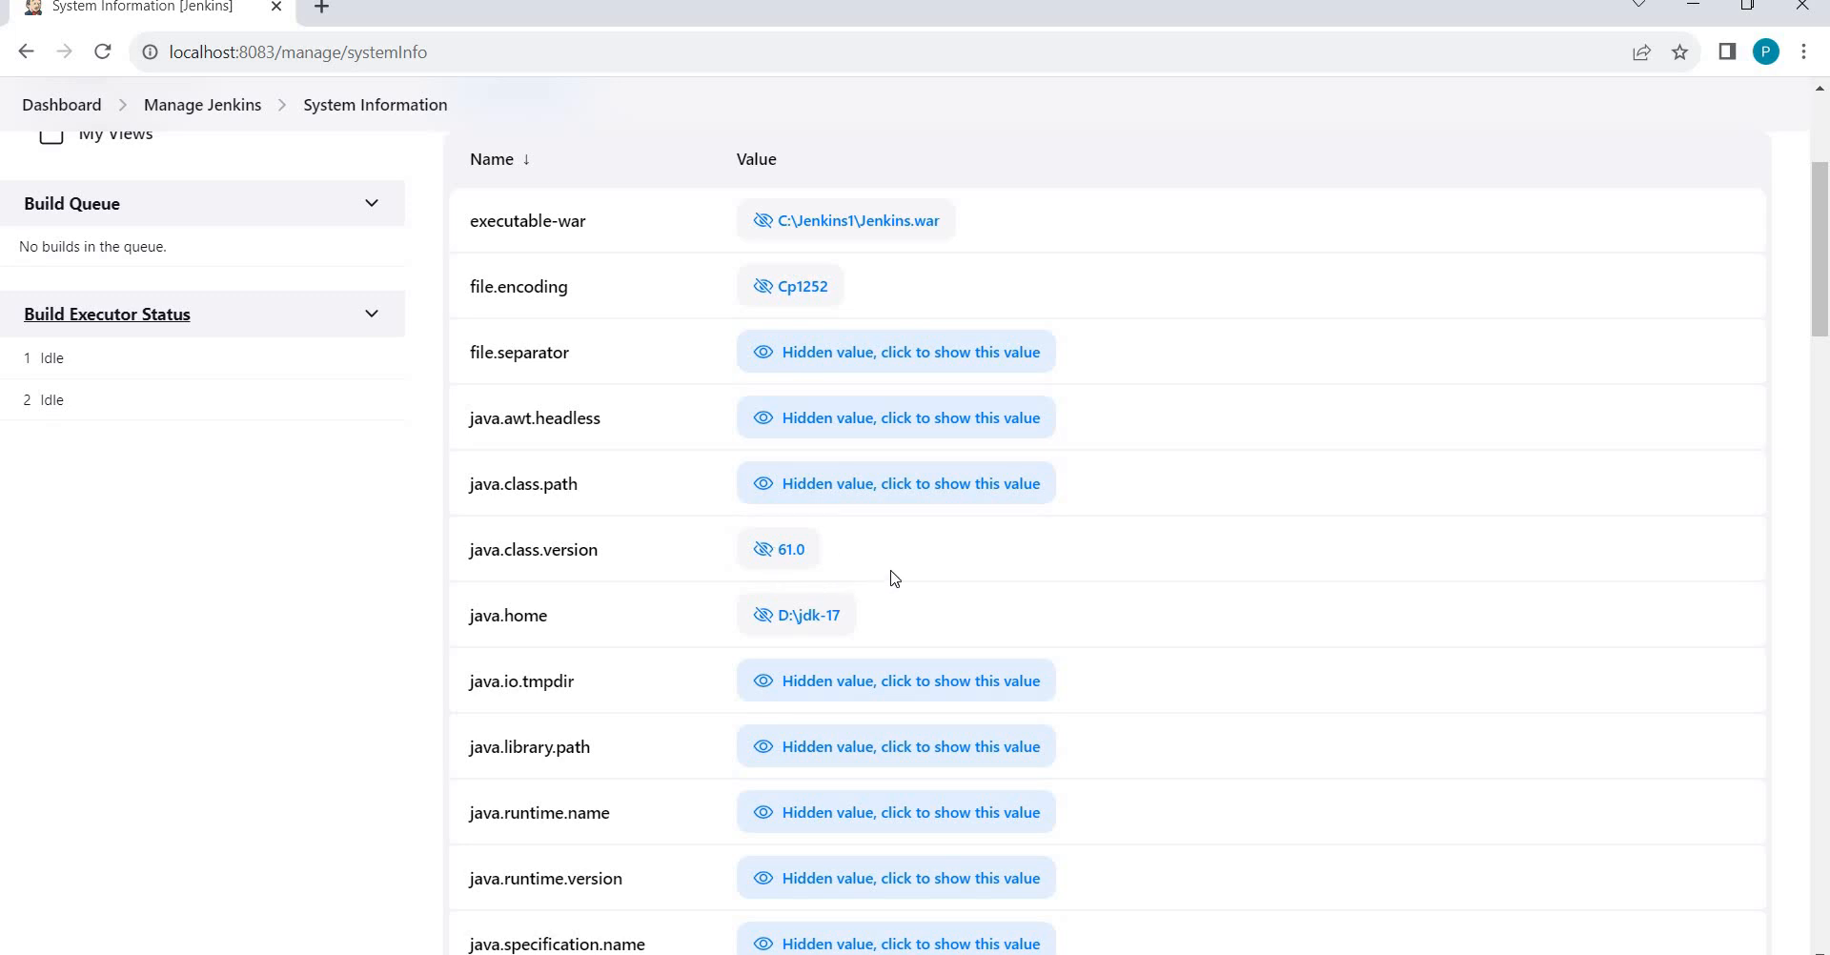
{"action": "left_click", "coordinate": [899, 504]}
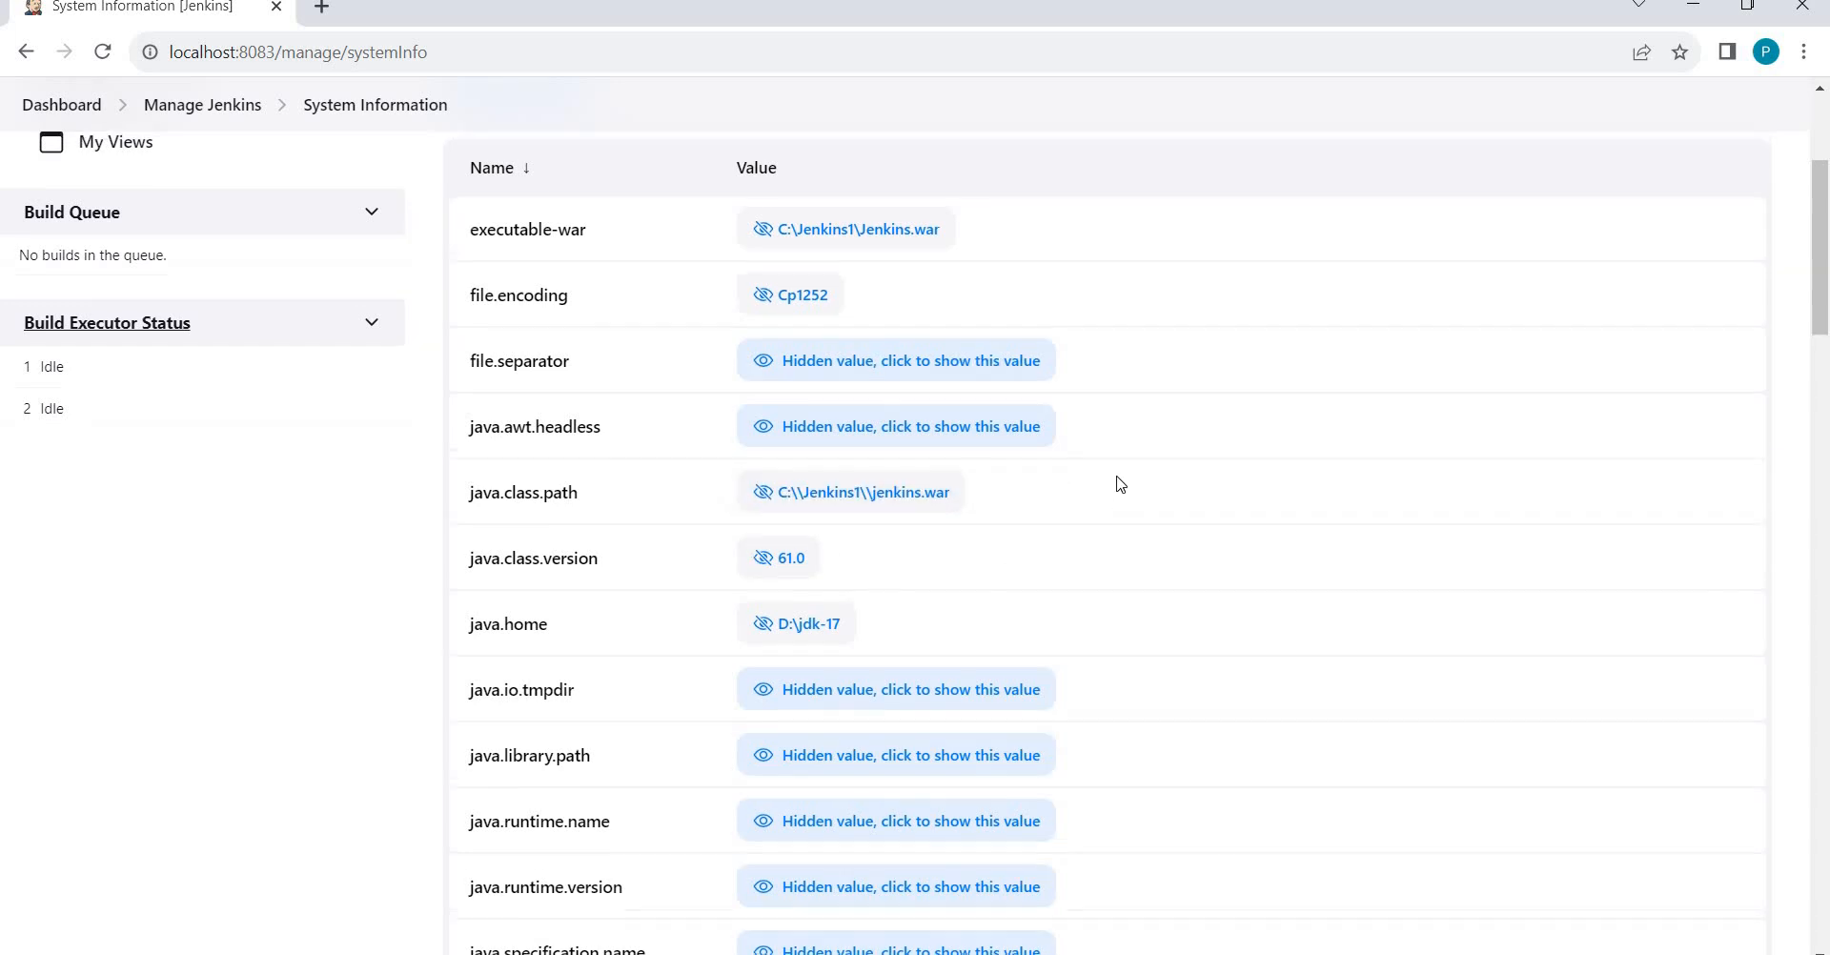
Scroll down the system properties and reveal the user.dir and user.home values.
{"action": "scroll", "coordinate": [1115, 486], "scroll_direction": "up", "scroll_amount": 1}
{"action": "scroll", "coordinate": [1115, 486], "scroll_direction": "down", "scroll_amount": 5}
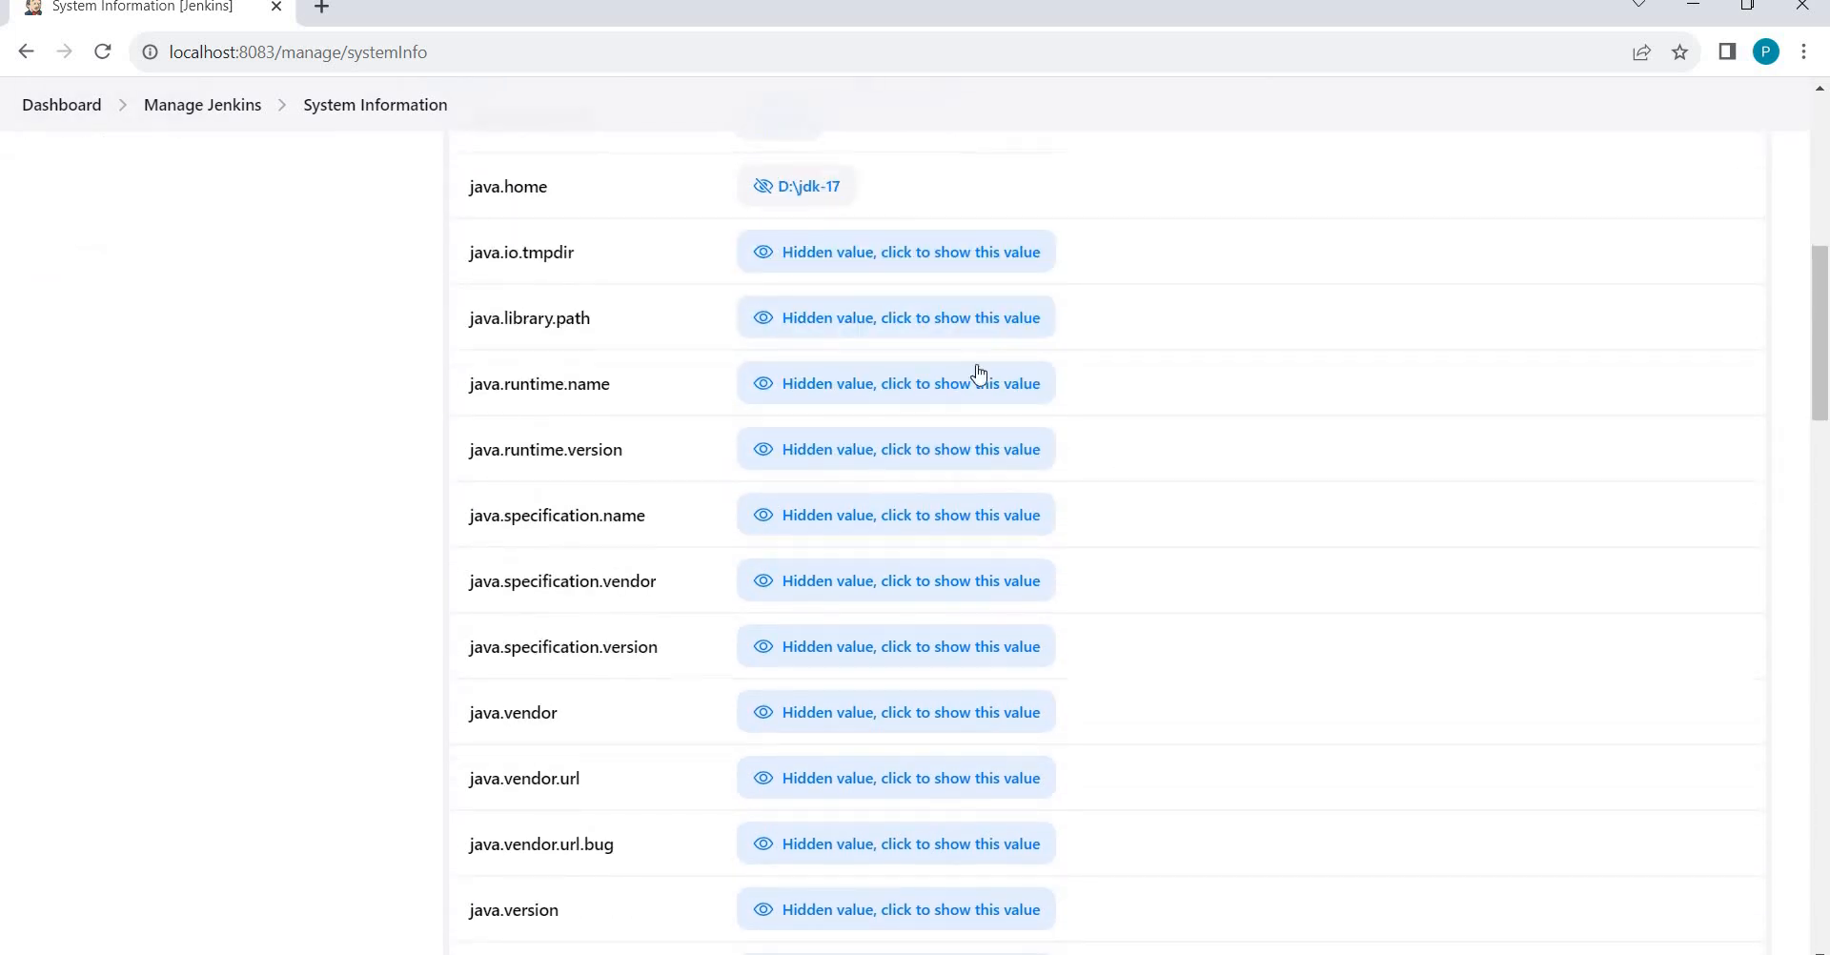
{"action": "scroll", "coordinate": [1016, 713], "scroll_direction": "down", "scroll_amount": 1}
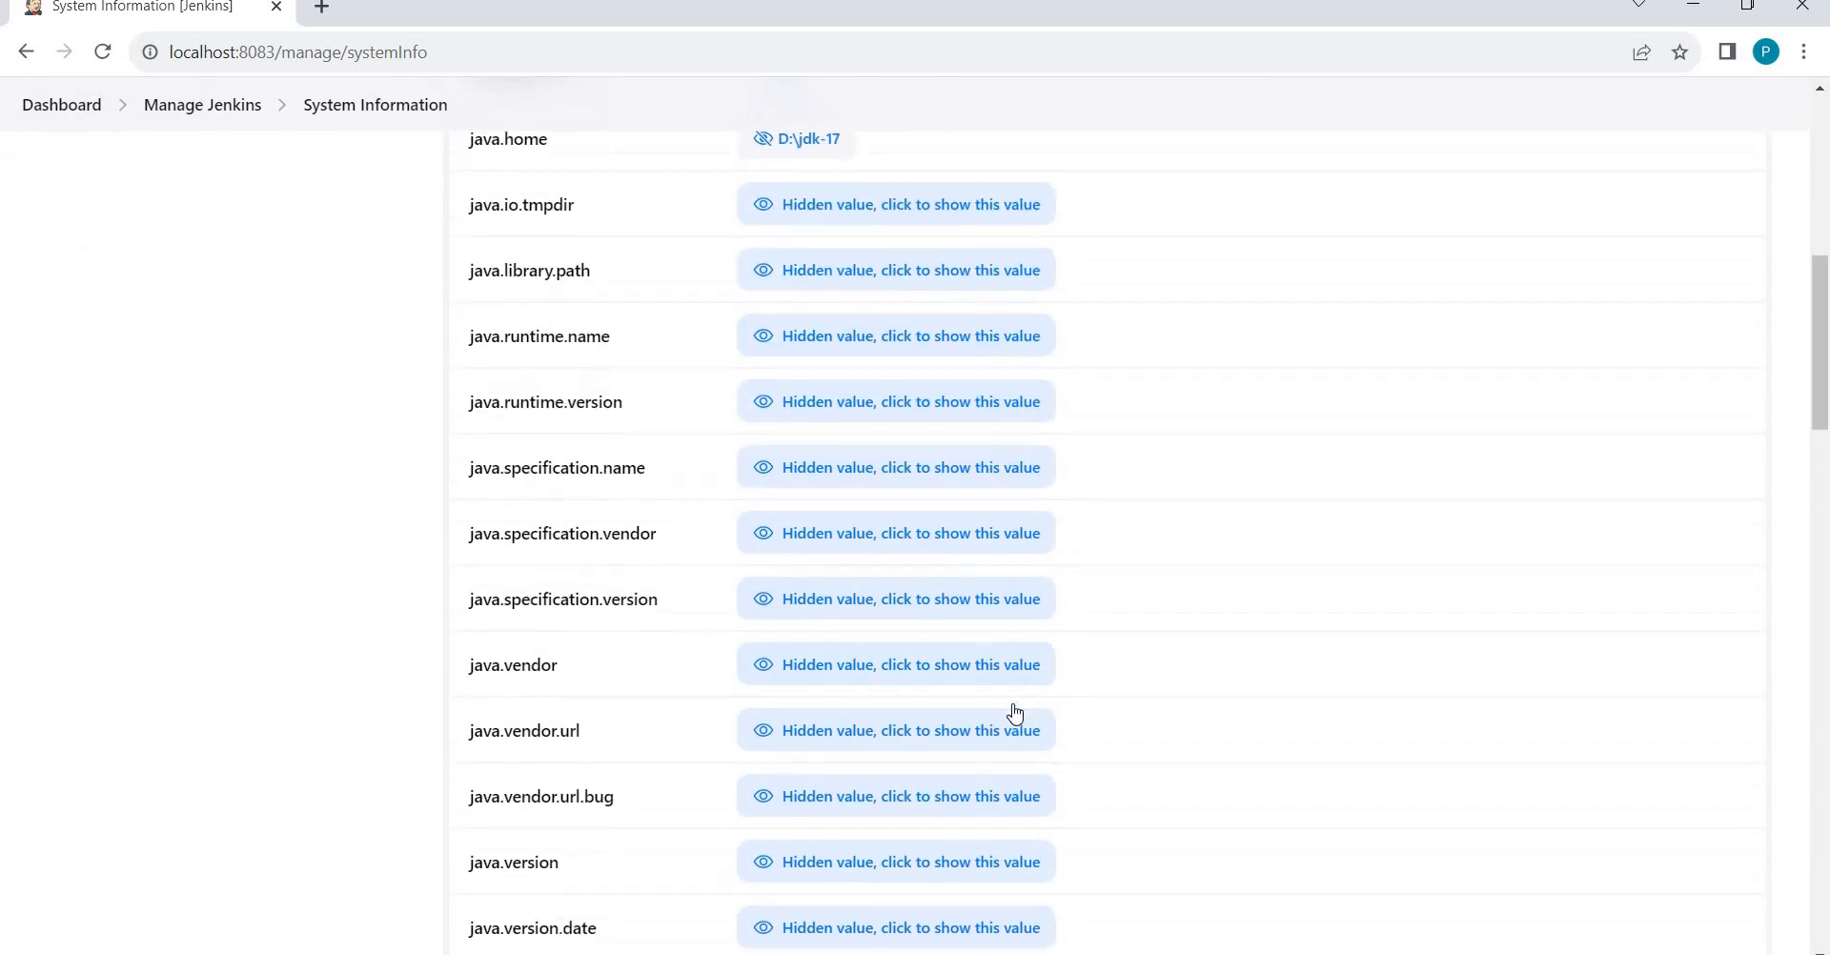
{"action": "scroll", "coordinate": [1015, 713], "scroll_direction": "down", "scroll_amount": 5}
{"action": "scroll", "coordinate": [1108, 525], "scroll_direction": "down", "scroll_amount": 1}
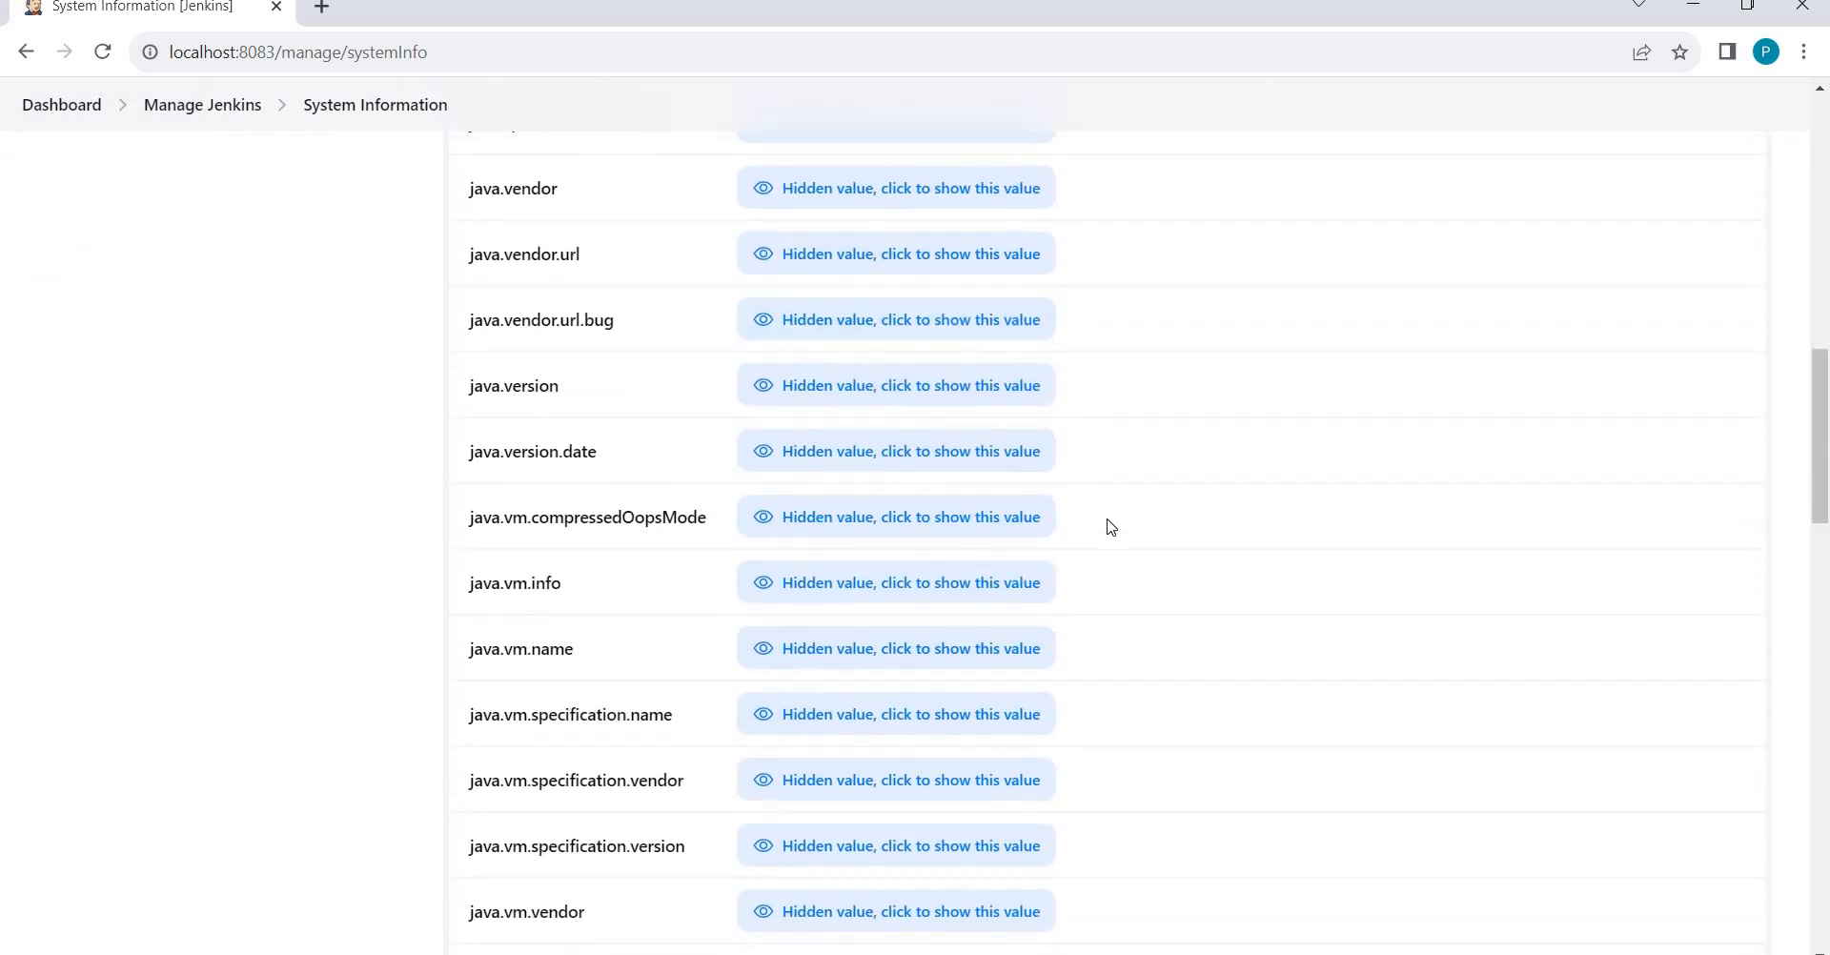
{"action": "scroll", "coordinate": [1112, 526], "scroll_direction": "down", "scroll_amount": 8}
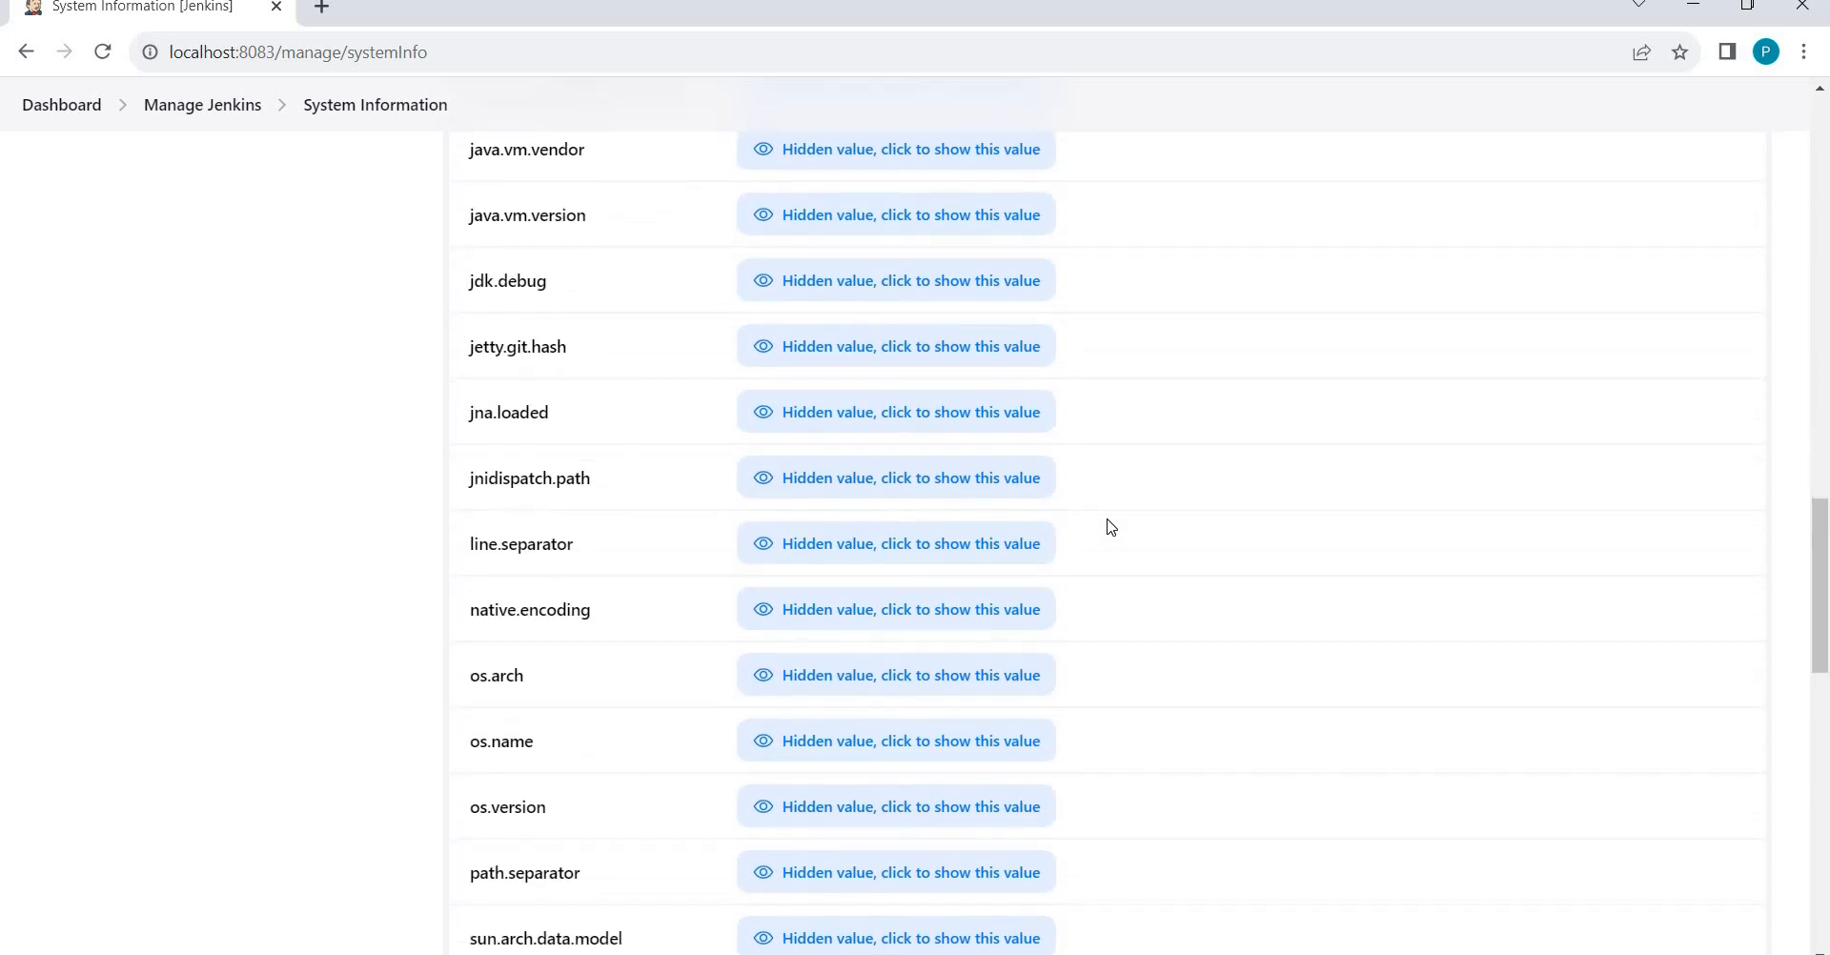
{"action": "scroll", "coordinate": [1111, 527], "scroll_direction": "down", "scroll_amount": 2}
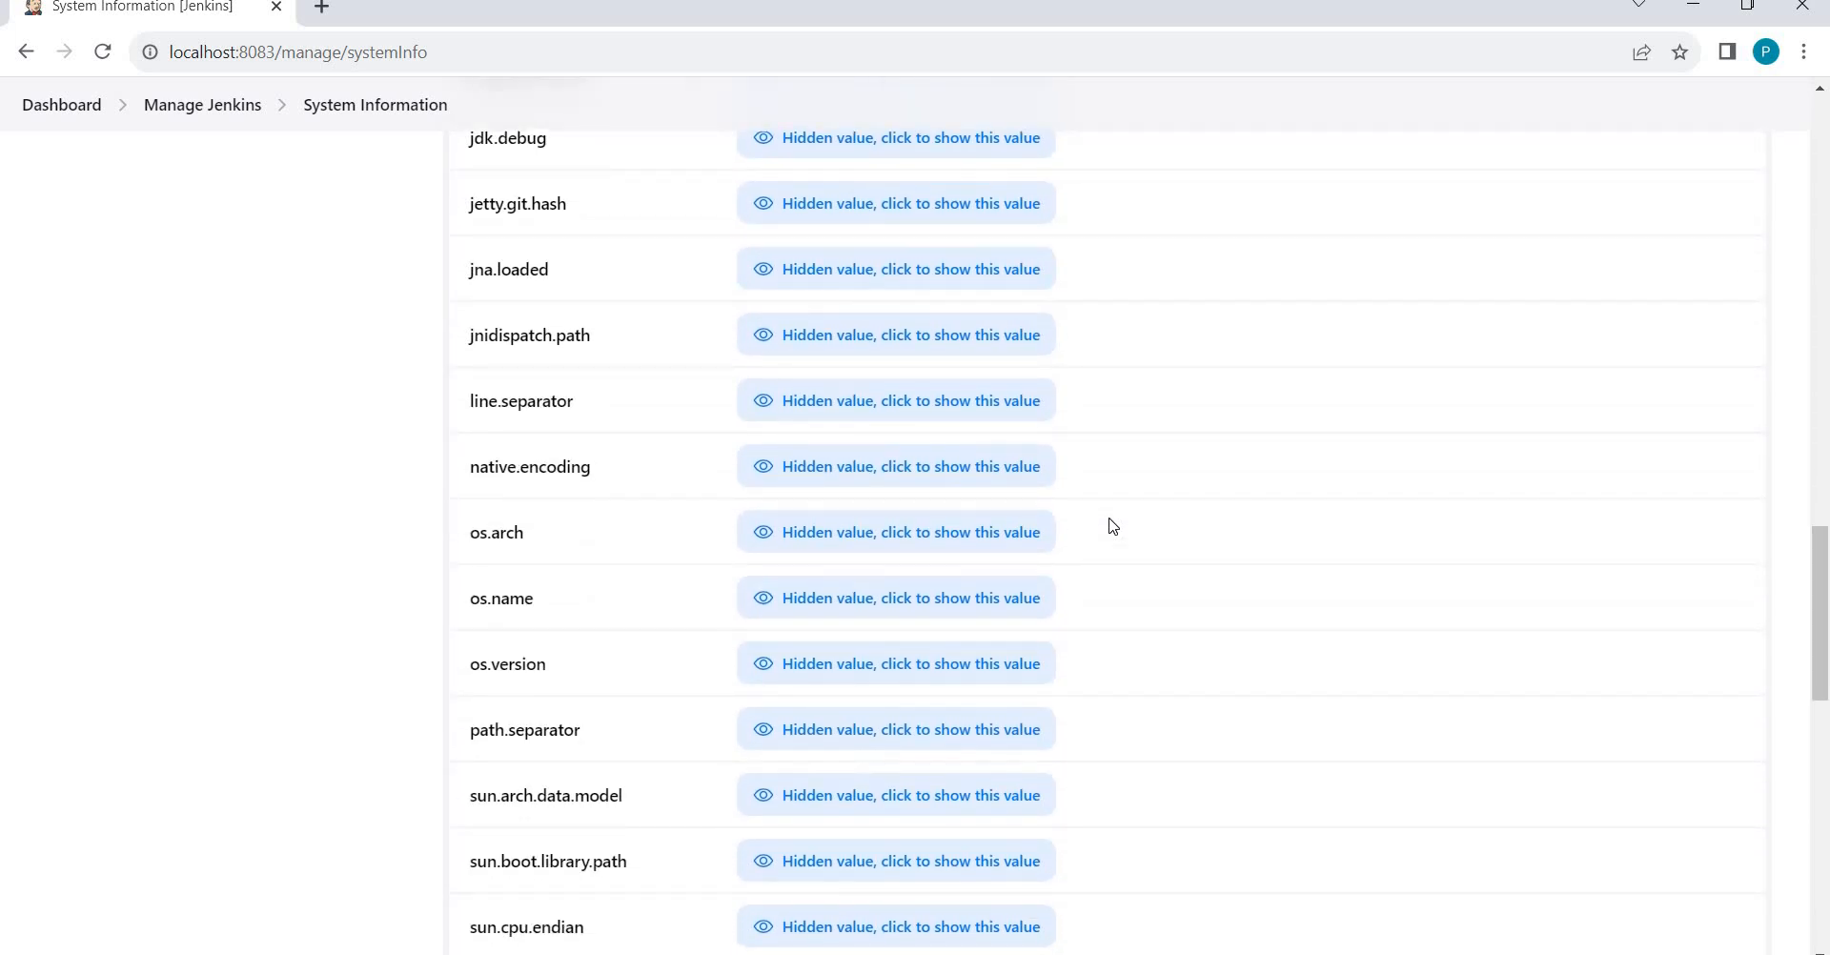
{"action": "scroll", "coordinate": [1112, 525], "scroll_direction": "up", "scroll_amount": 2}
{"action": "scroll", "coordinate": [1113, 526], "scroll_direction": "down", "scroll_amount": 4}
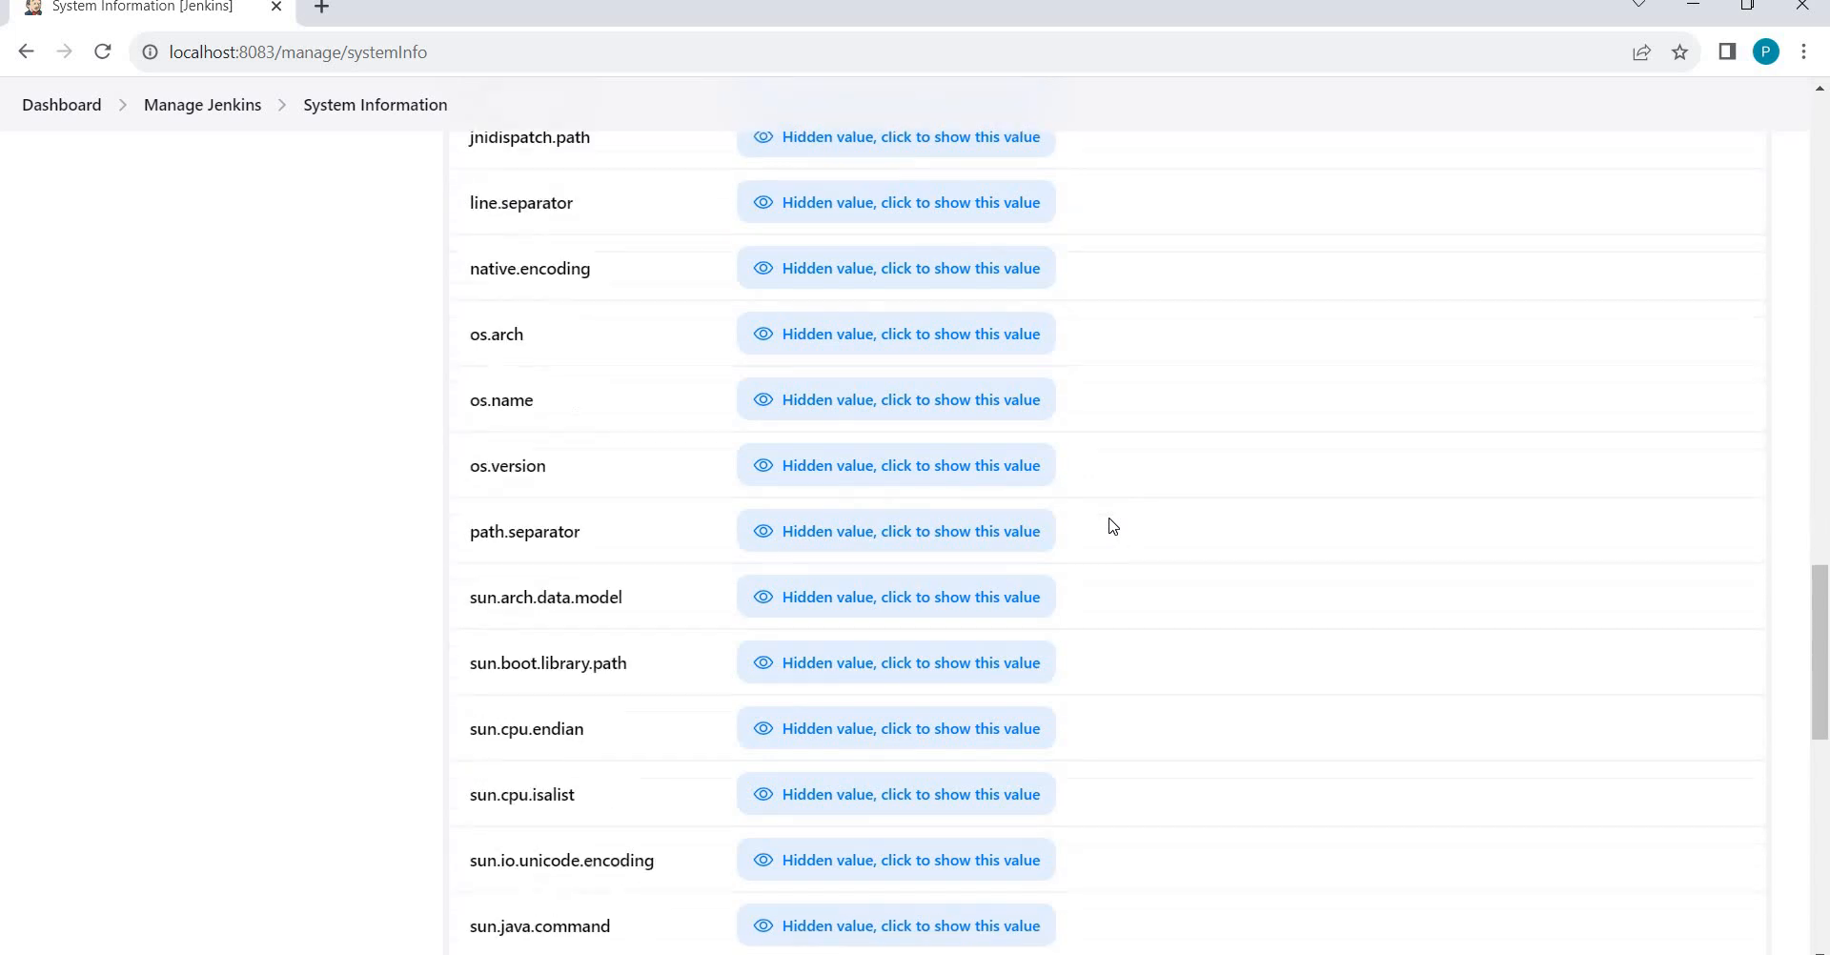
{"action": "scroll", "coordinate": [1112, 525], "scroll_direction": "down", "scroll_amount": 7}
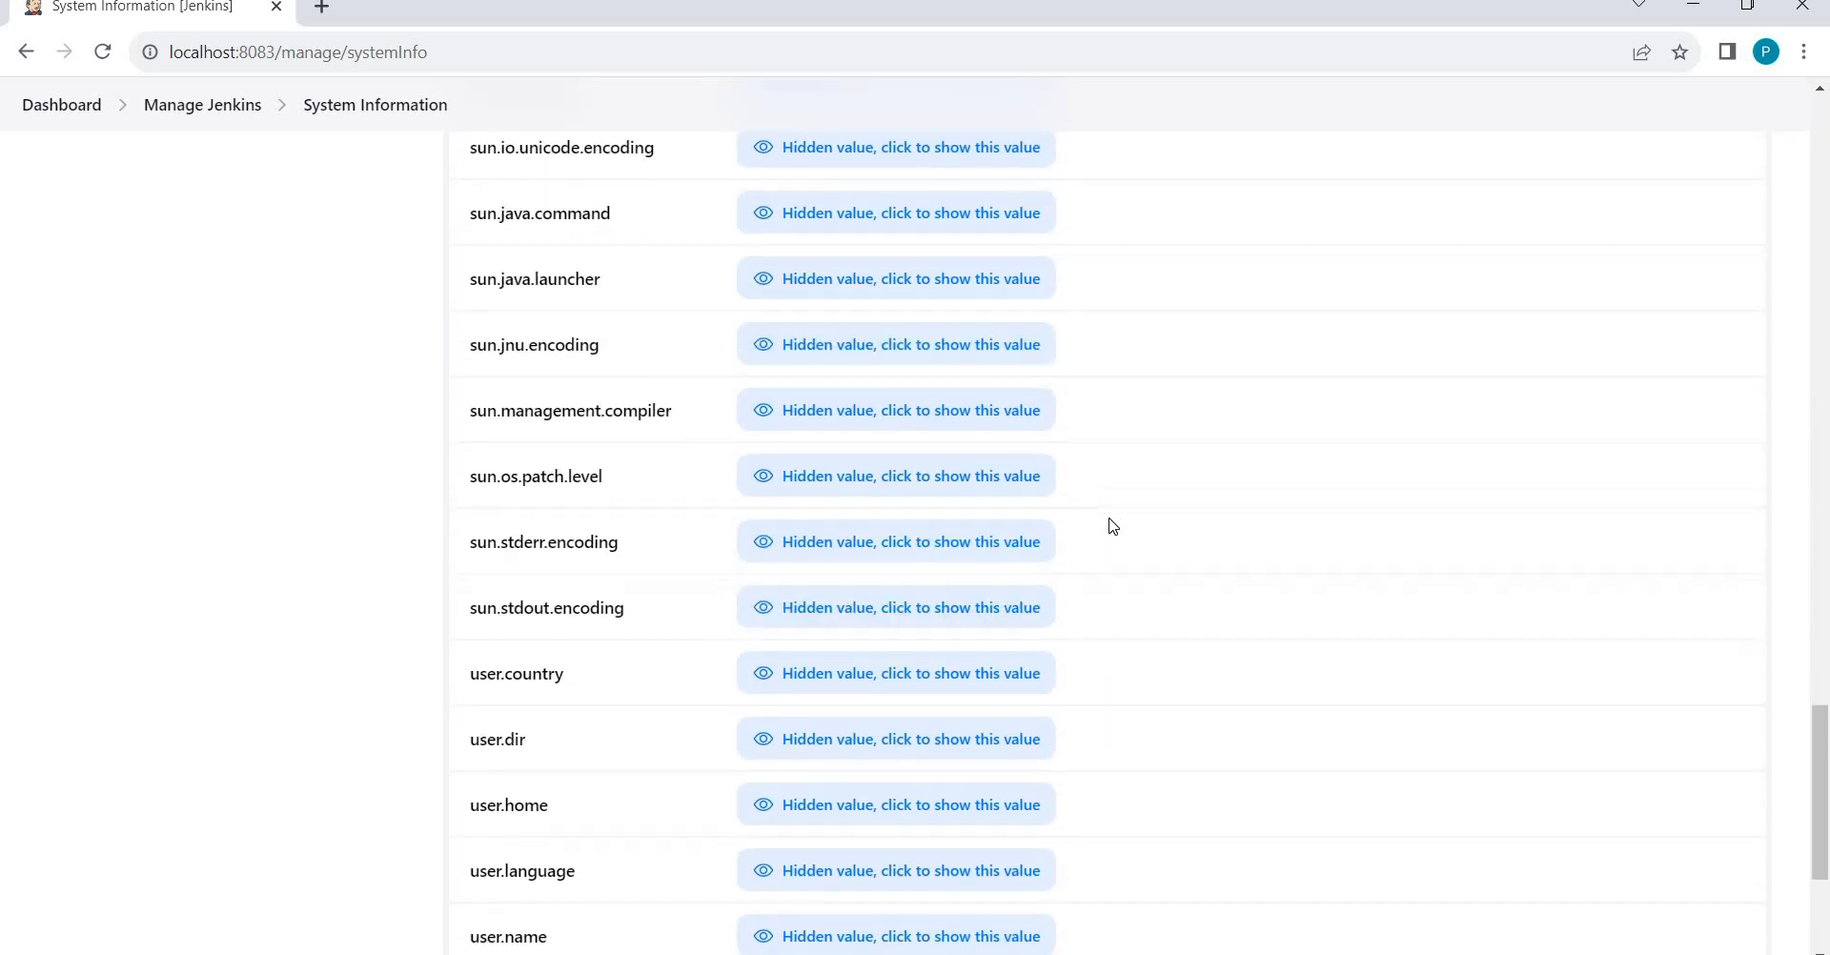
{"action": "scroll", "coordinate": [1112, 526], "scroll_direction": "down", "scroll_amount": 4}
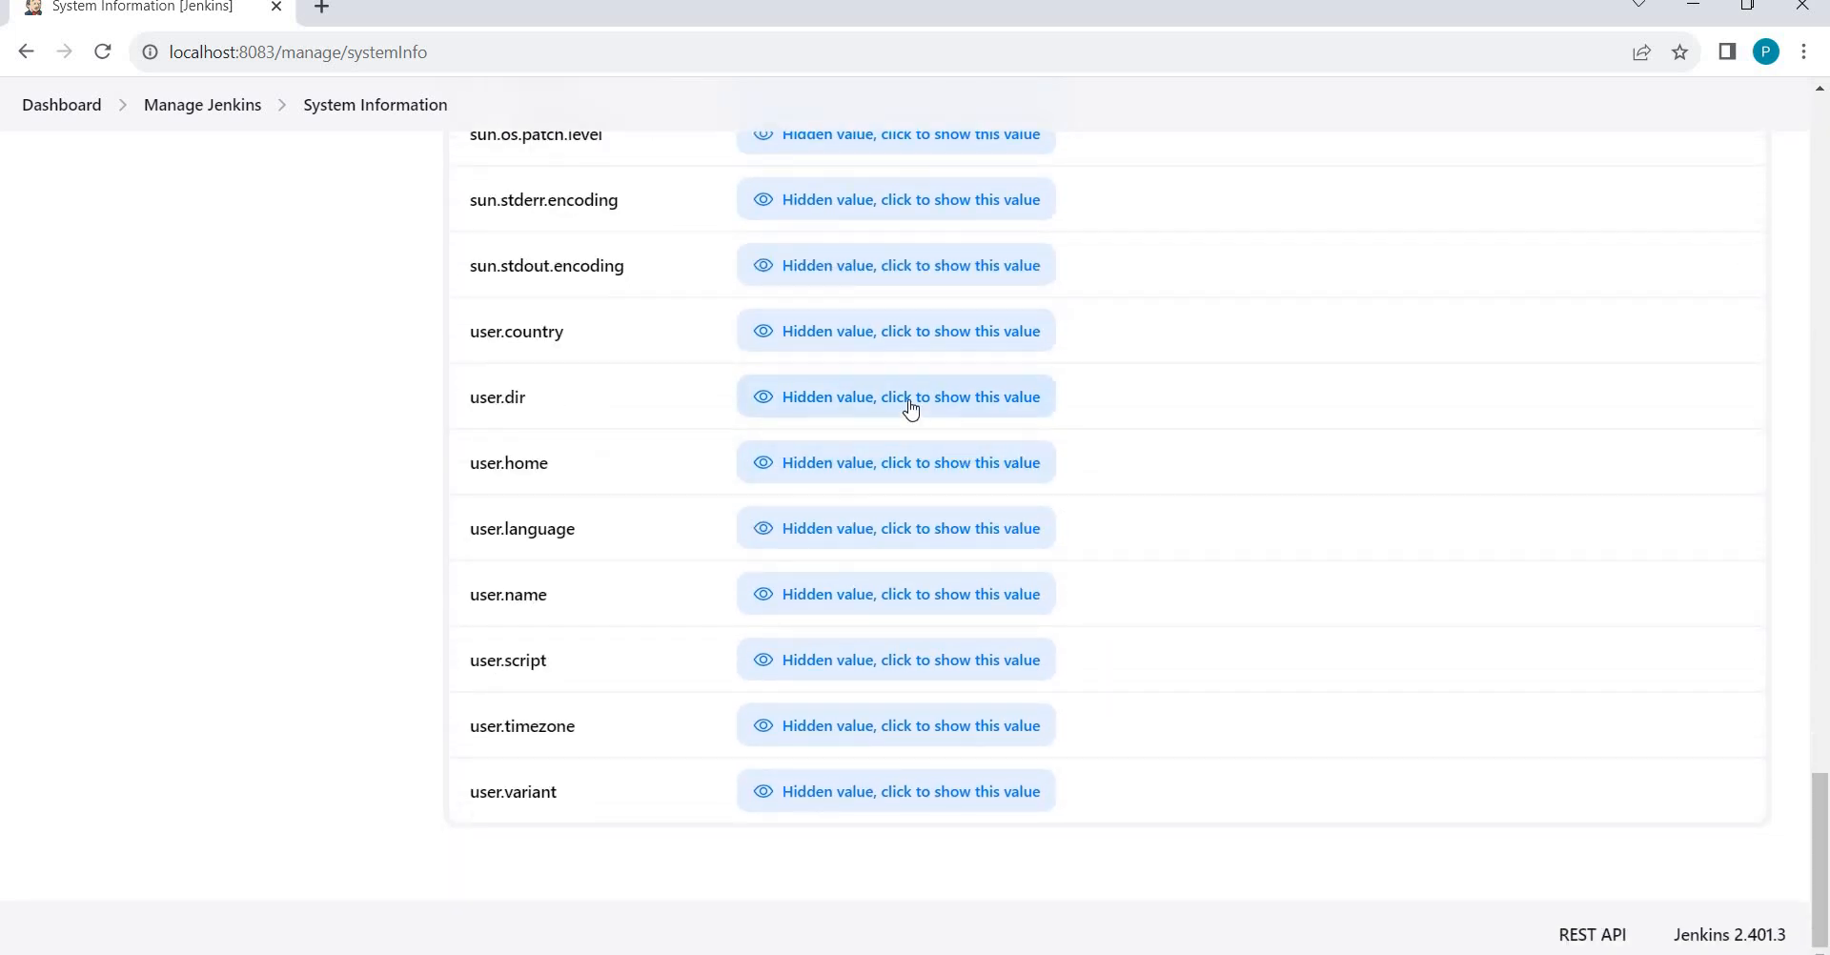
{"action": "left_click", "coordinate": [911, 408]}
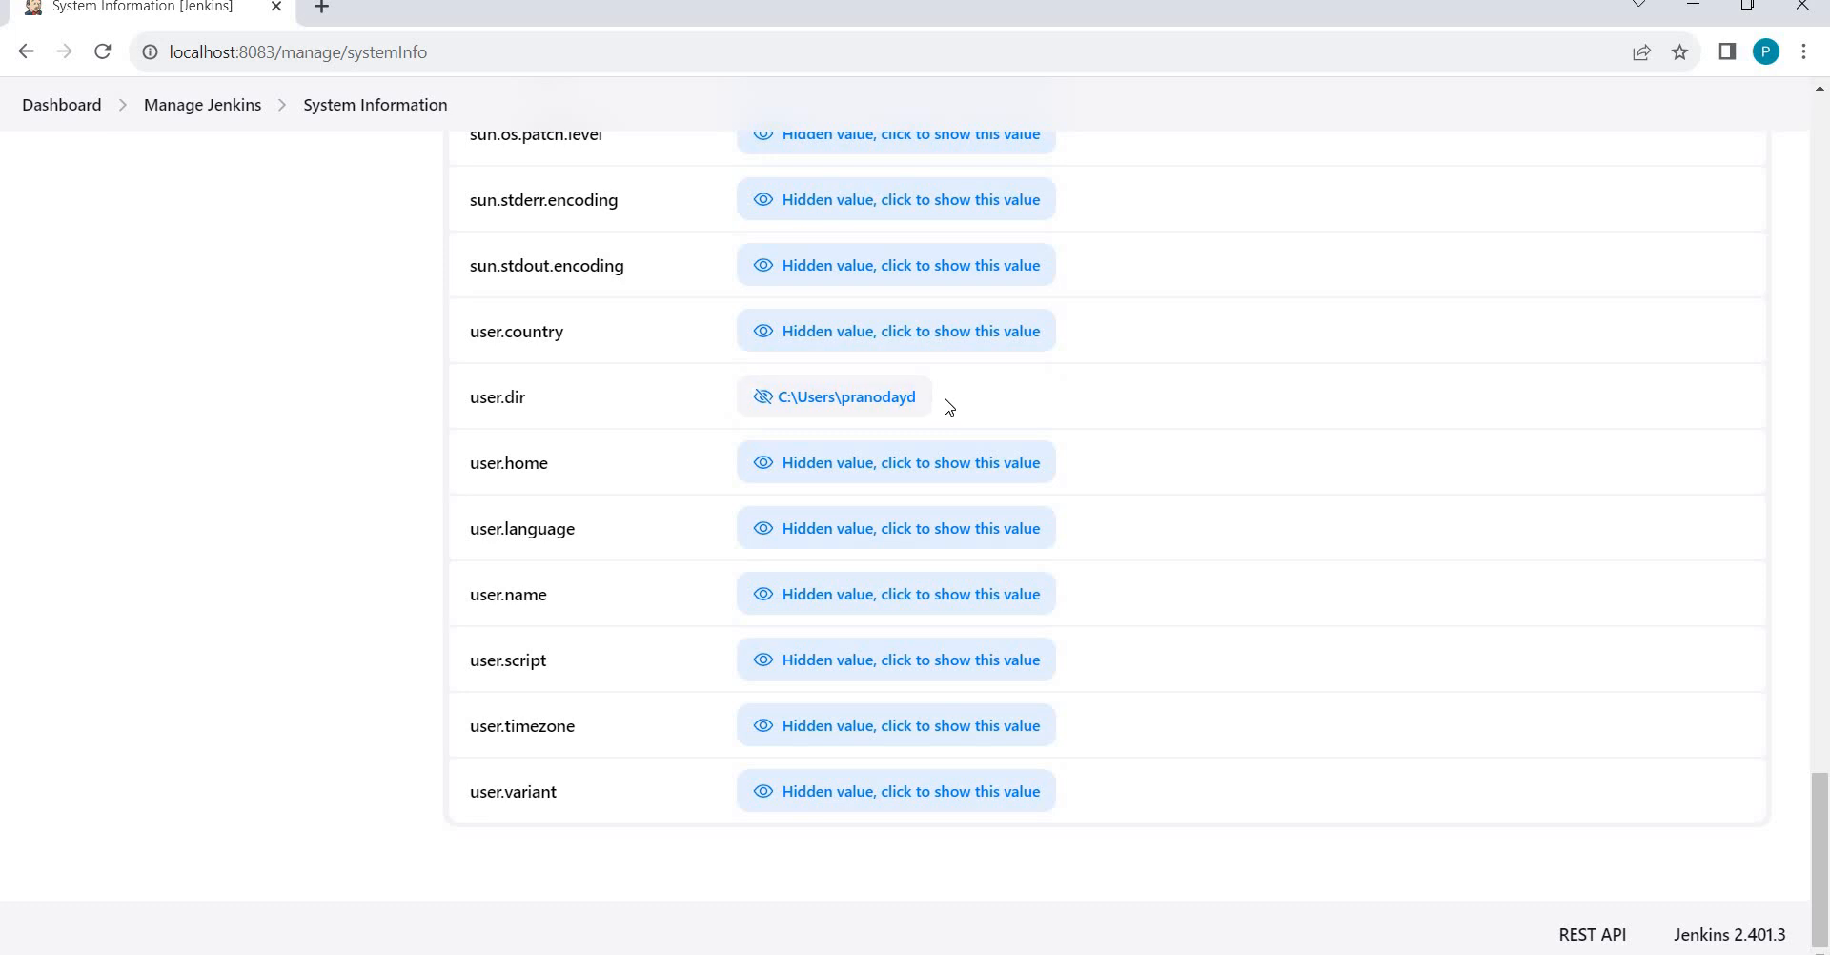
{"action": "left_click", "coordinate": [911, 476]}
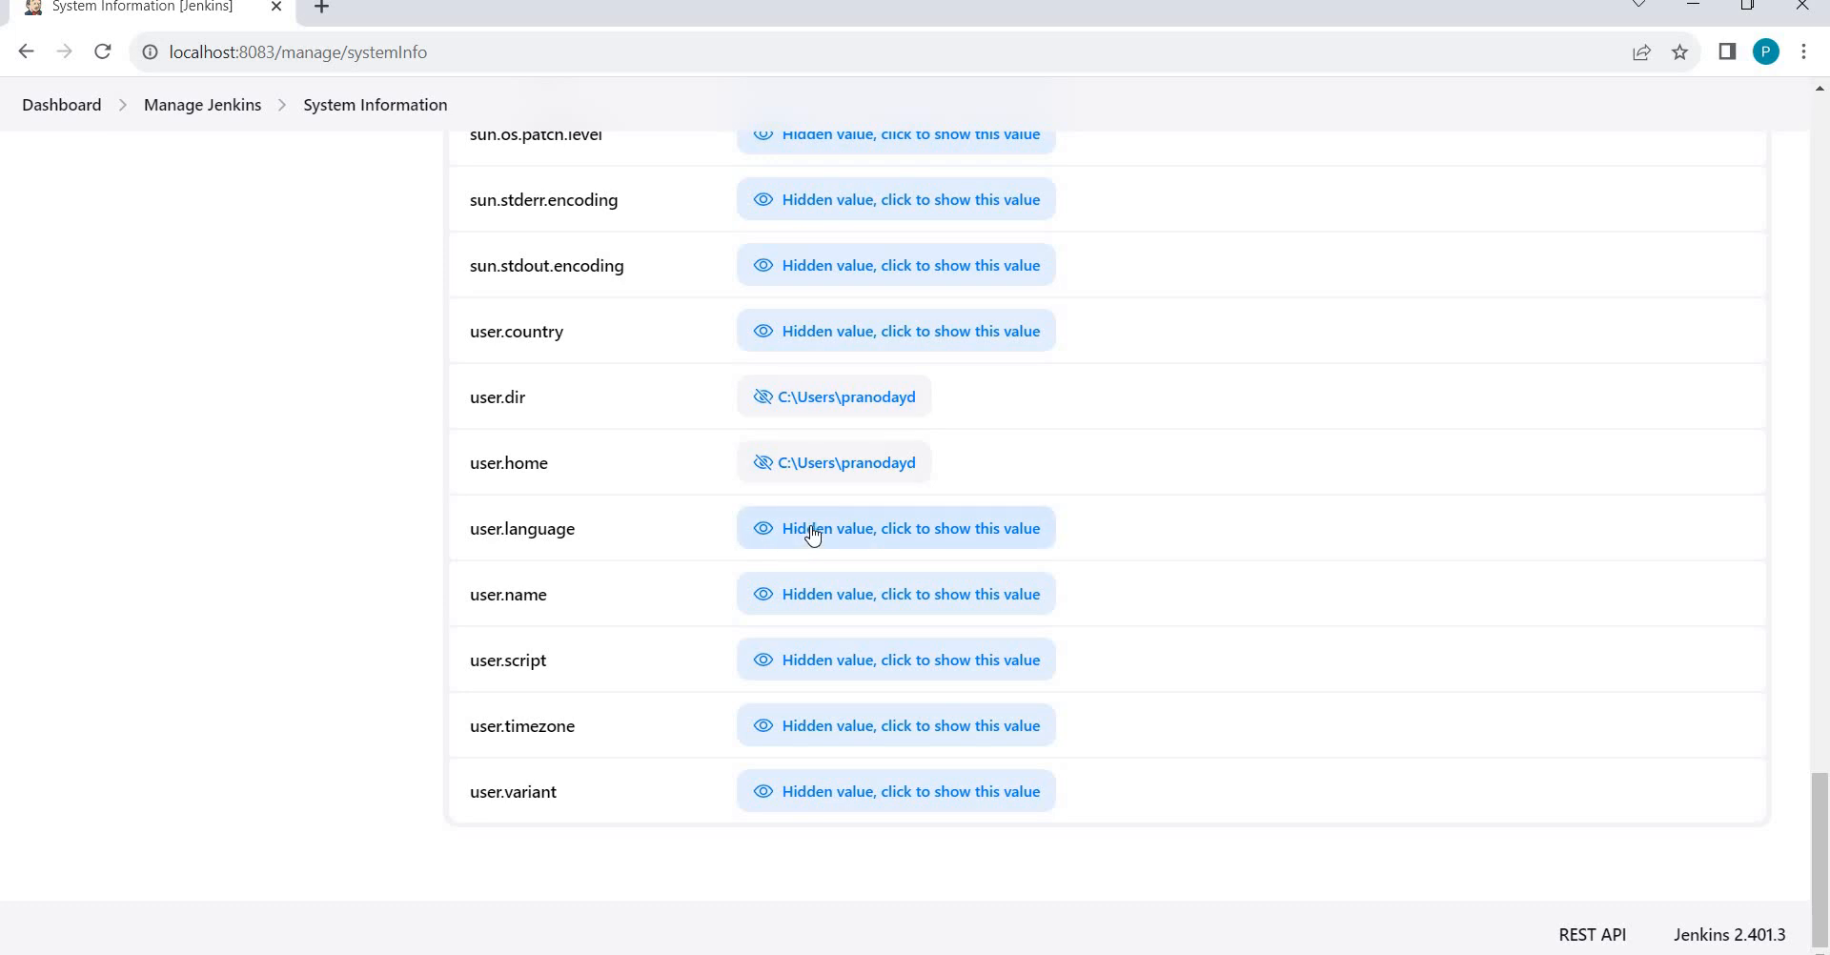
Reveal user.name and user.timezone (Asia/Calcutta), then scroll back to the top.
{"action": "left_click", "coordinate": [883, 611]}
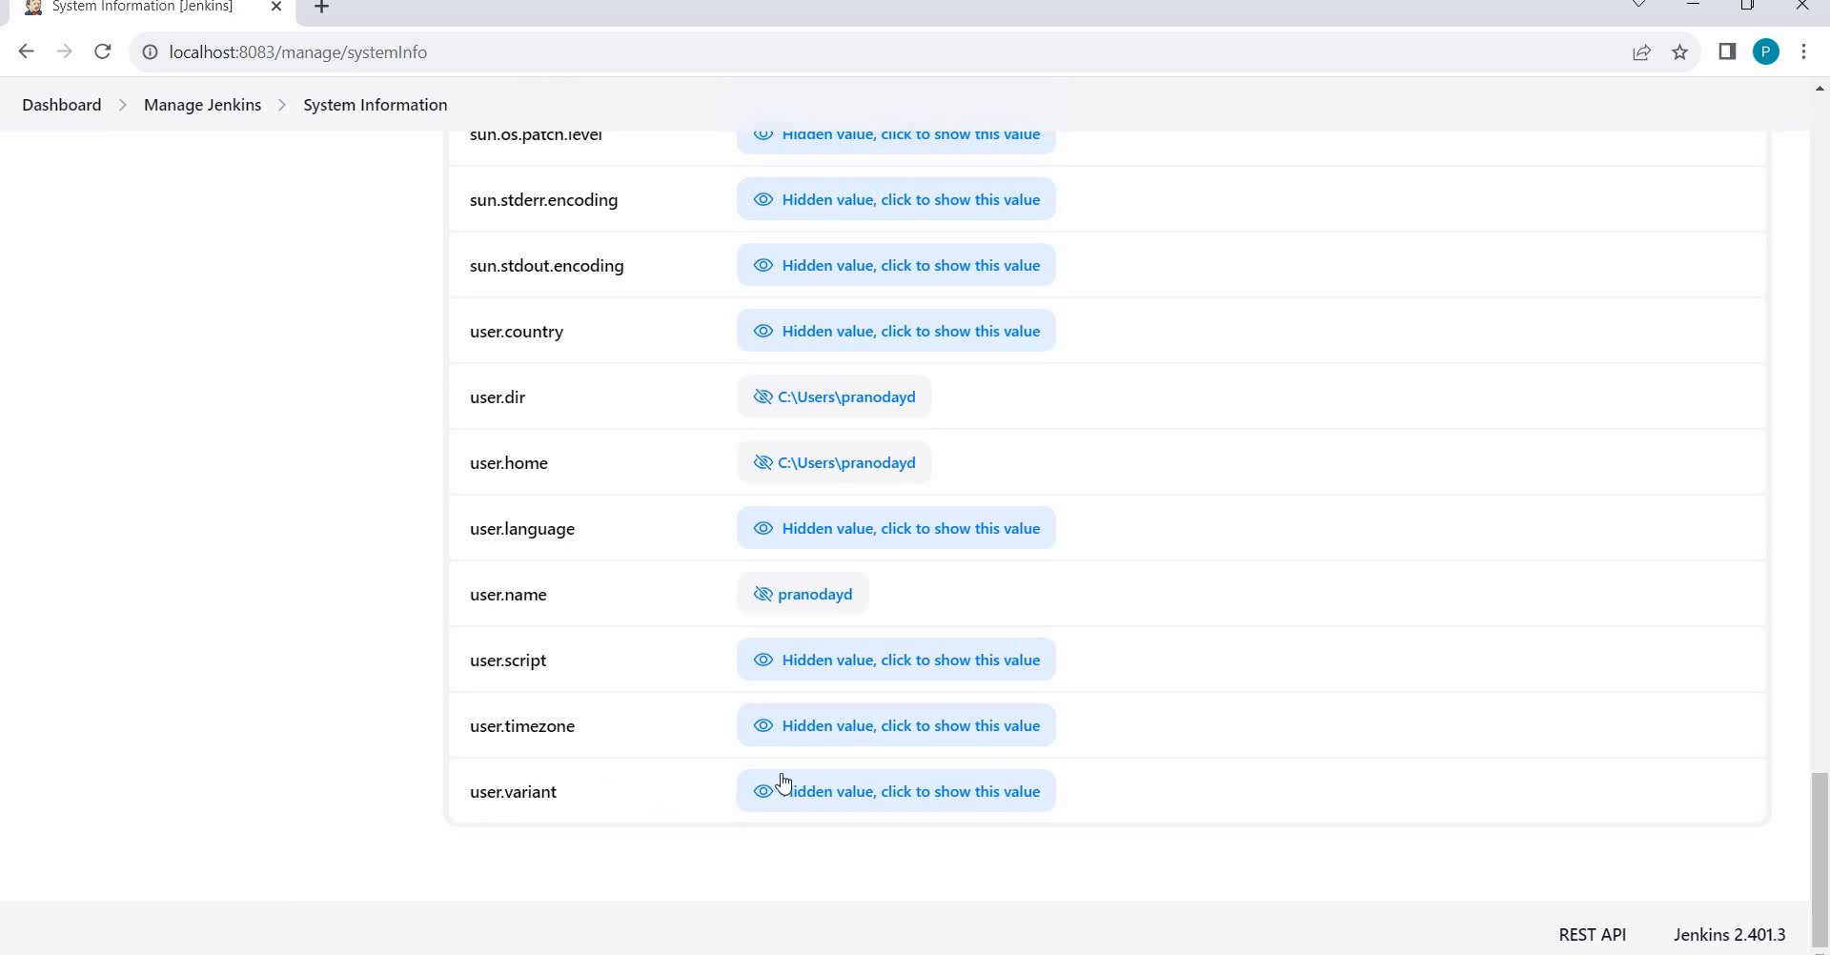
{"action": "left_click", "coordinate": [930, 733]}
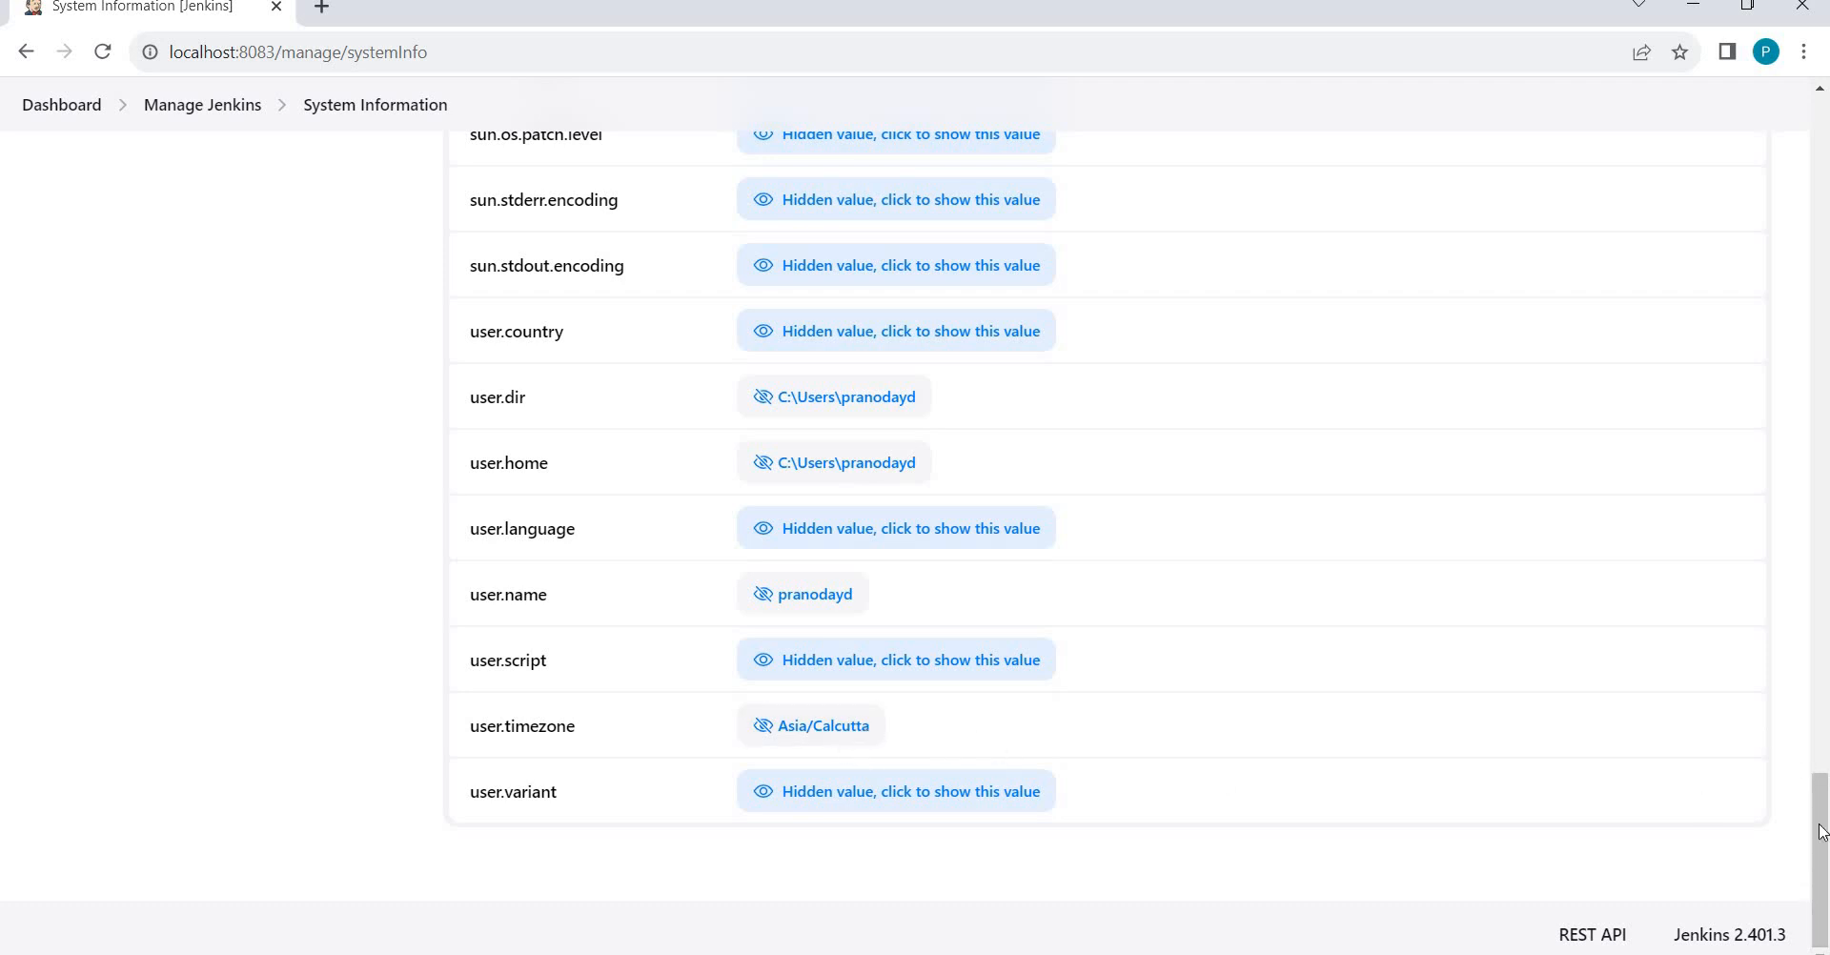
{"action": "left_click", "coordinate": [1817, 231]}
{"action": "scroll", "coordinate": [1780, 147], "scroll_direction": "up", "scroll_amount": 20}
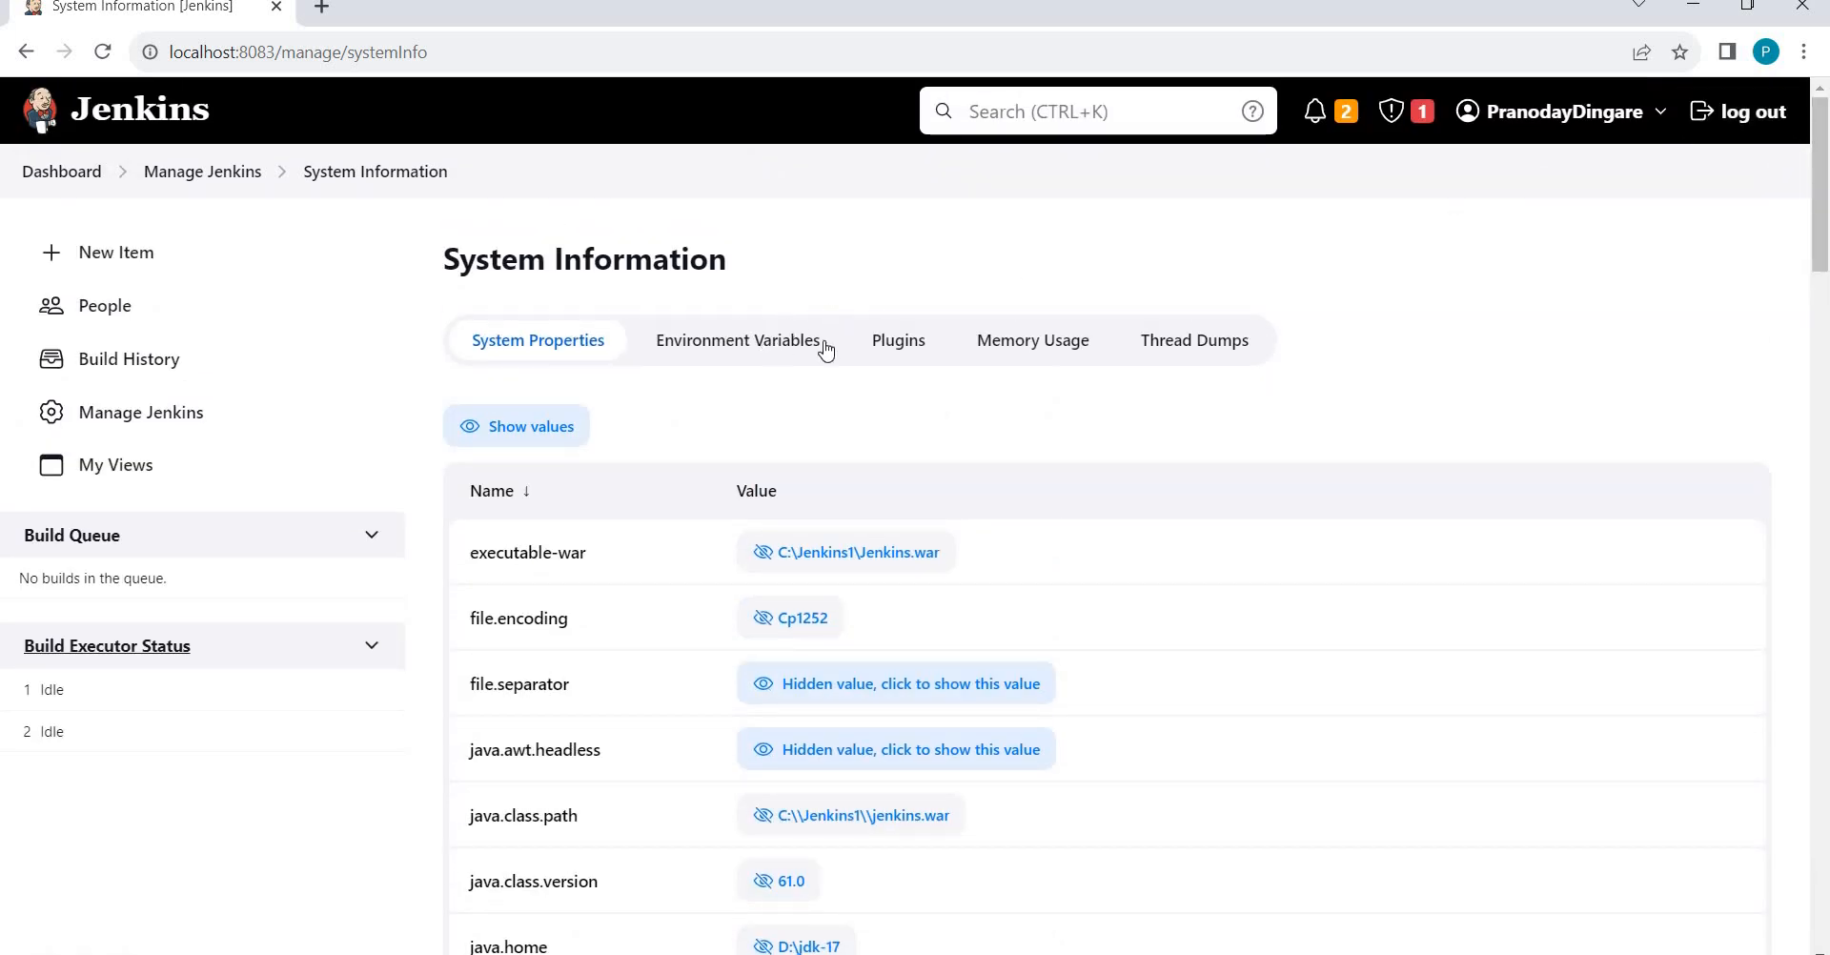
Pass through Plugins to the Environment Variables list, ALLUSERSPROFILE to CHROME_ROOT.
{"action": "left_click", "coordinate": [915, 345]}
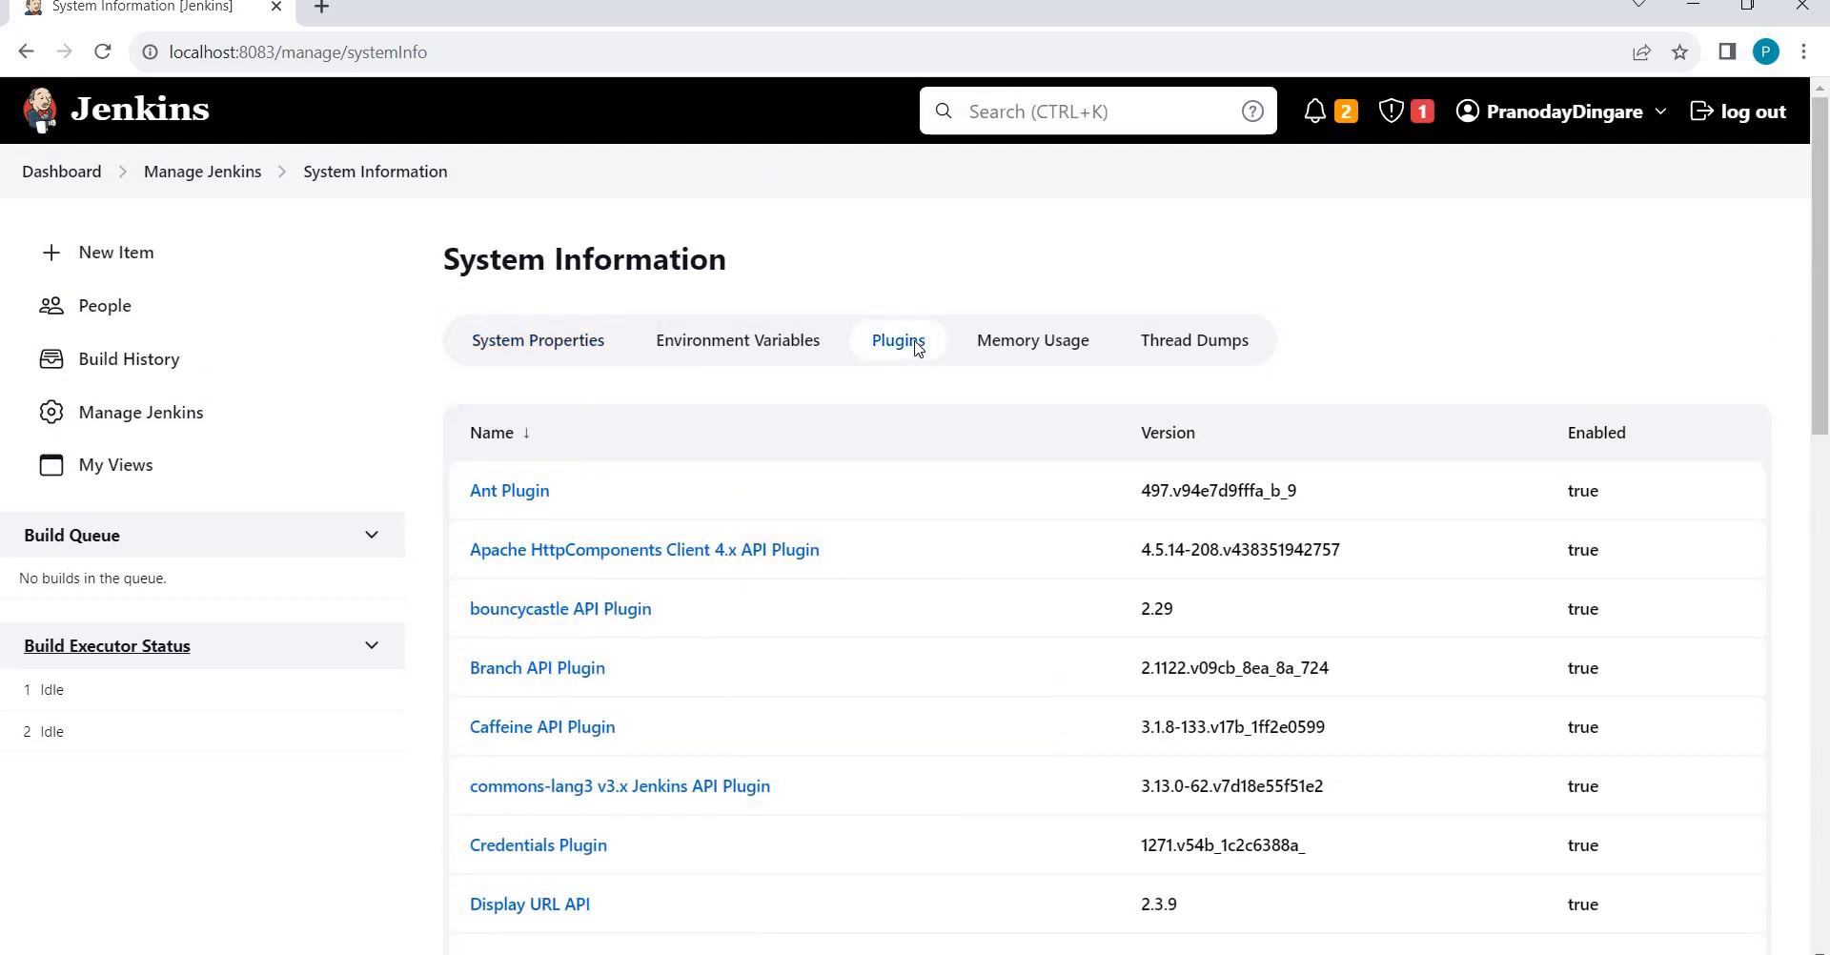
{"action": "left_click", "coordinate": [762, 351]}
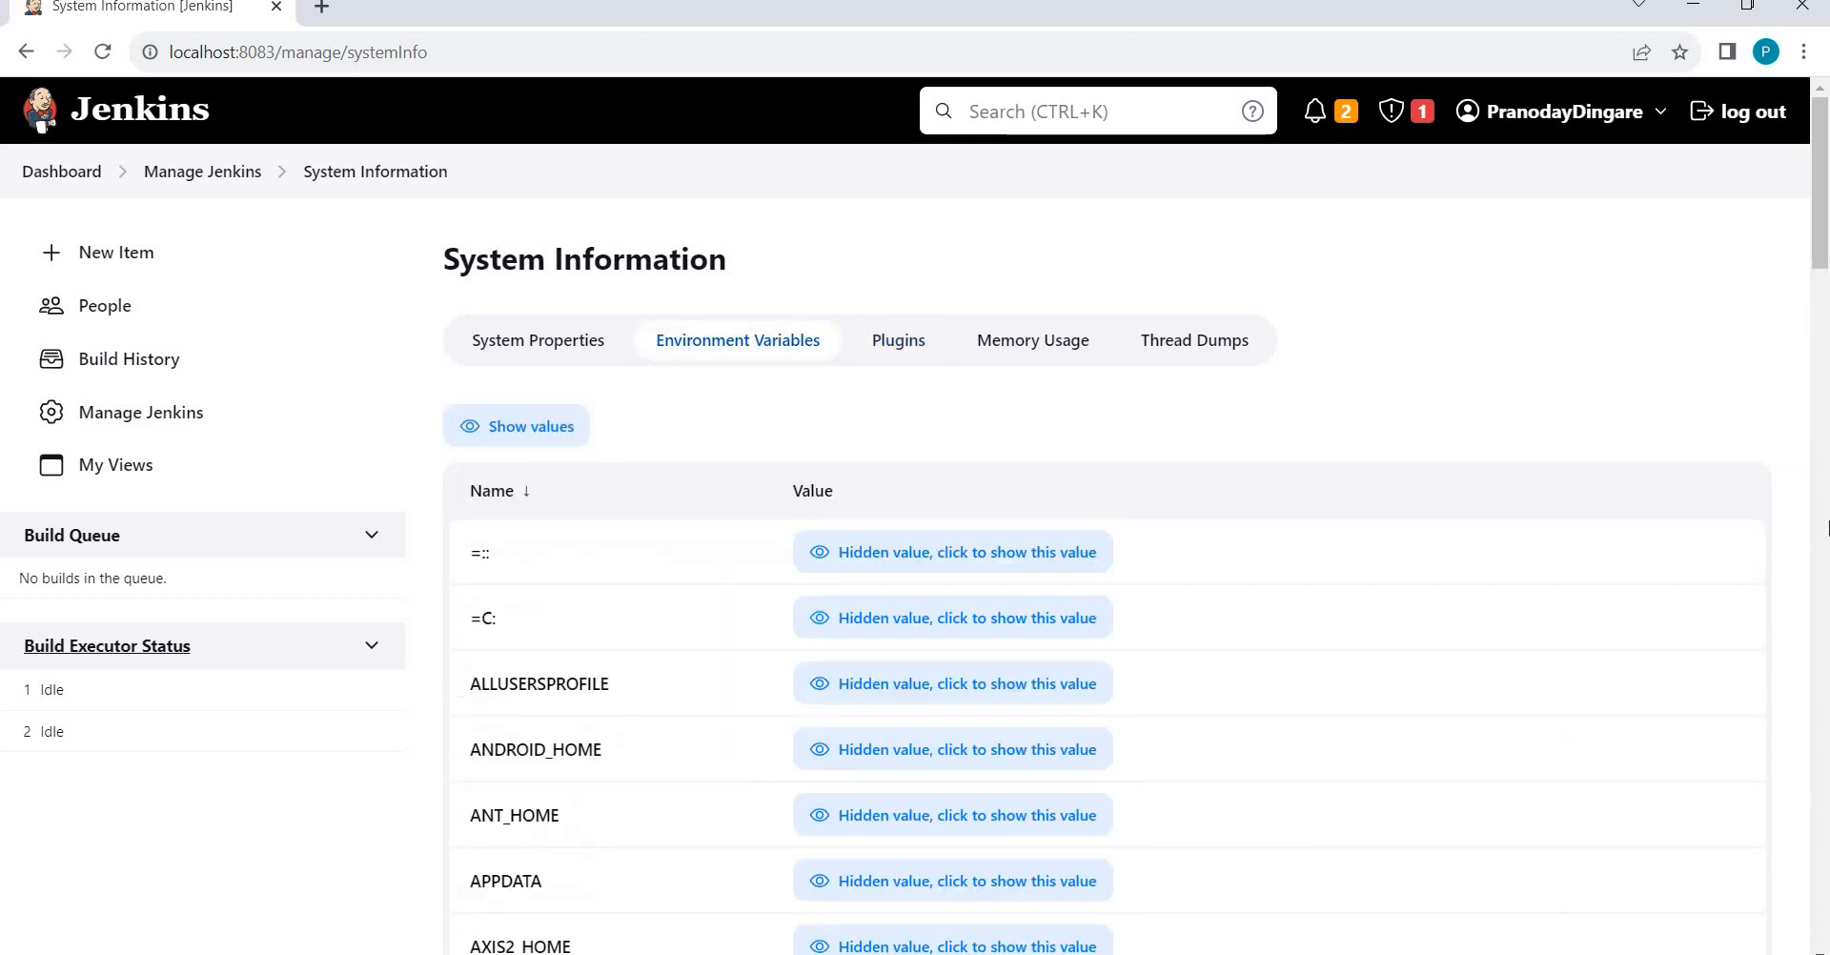
{"action": "left_click_drag", "start_coordinate": [1819, 205], "coordinate": [1815, 279]}
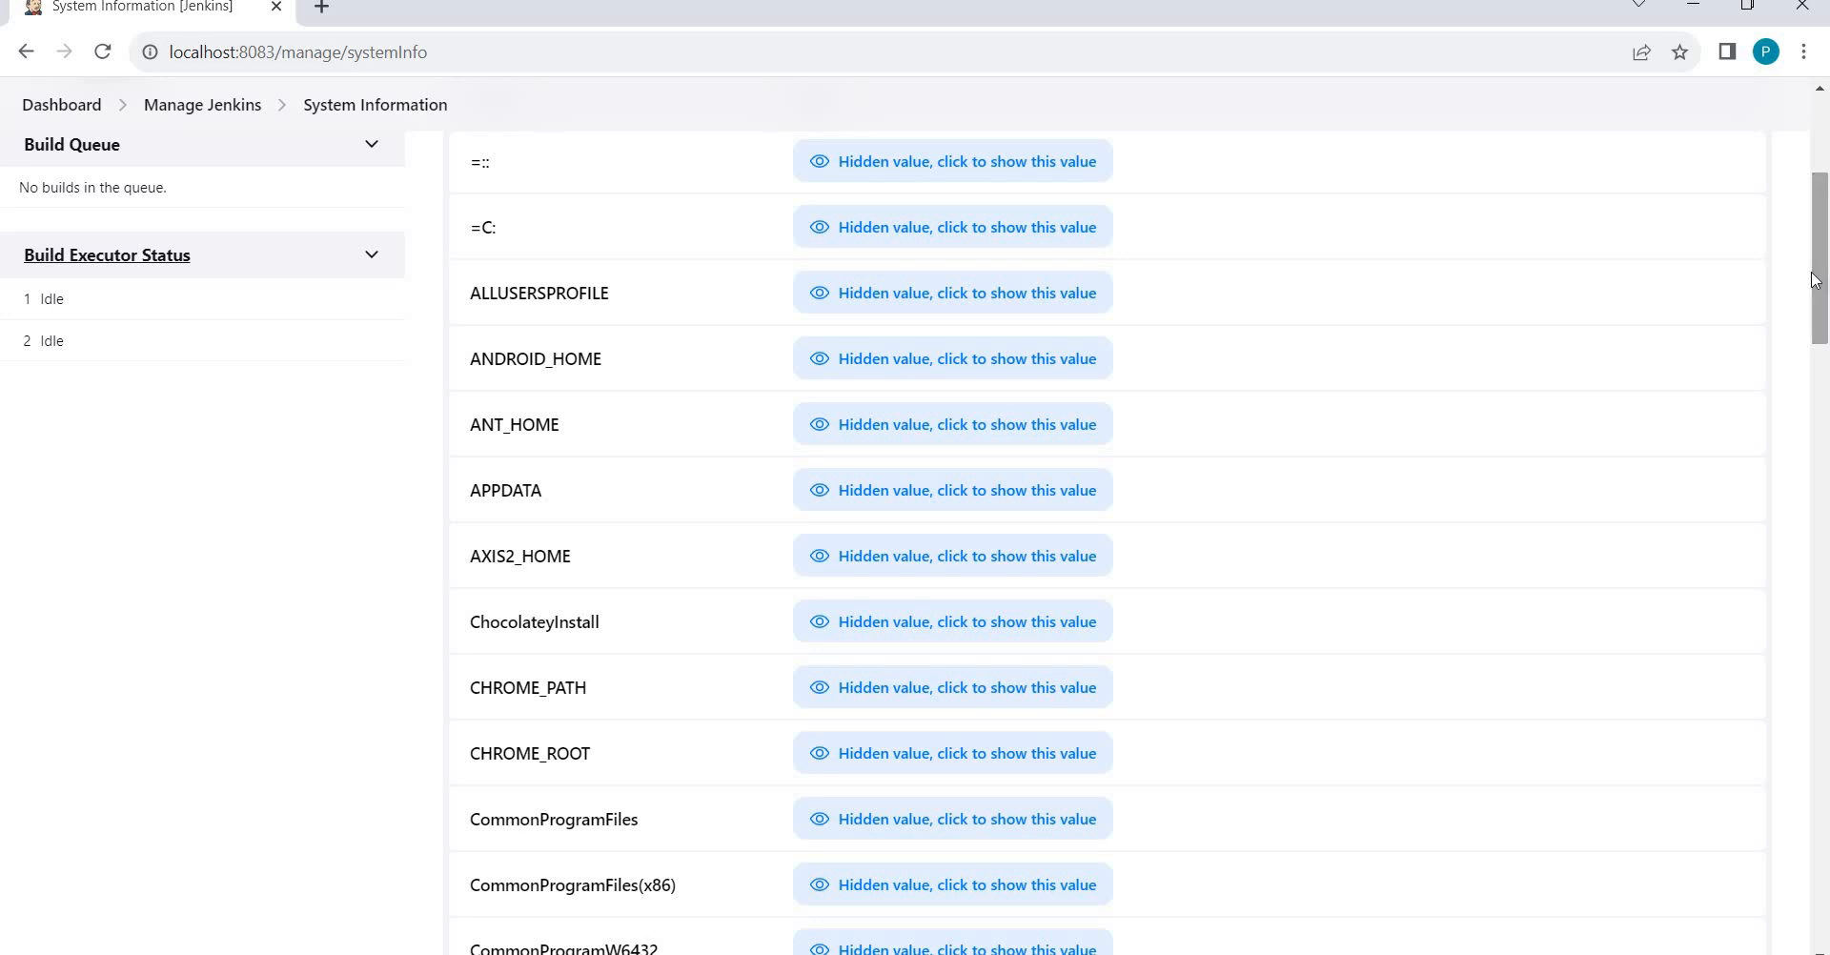
Open the Windows system environment variables, select ANDROID_HOME, then return to Jenkins.
{"action": "key", "text": "super"}
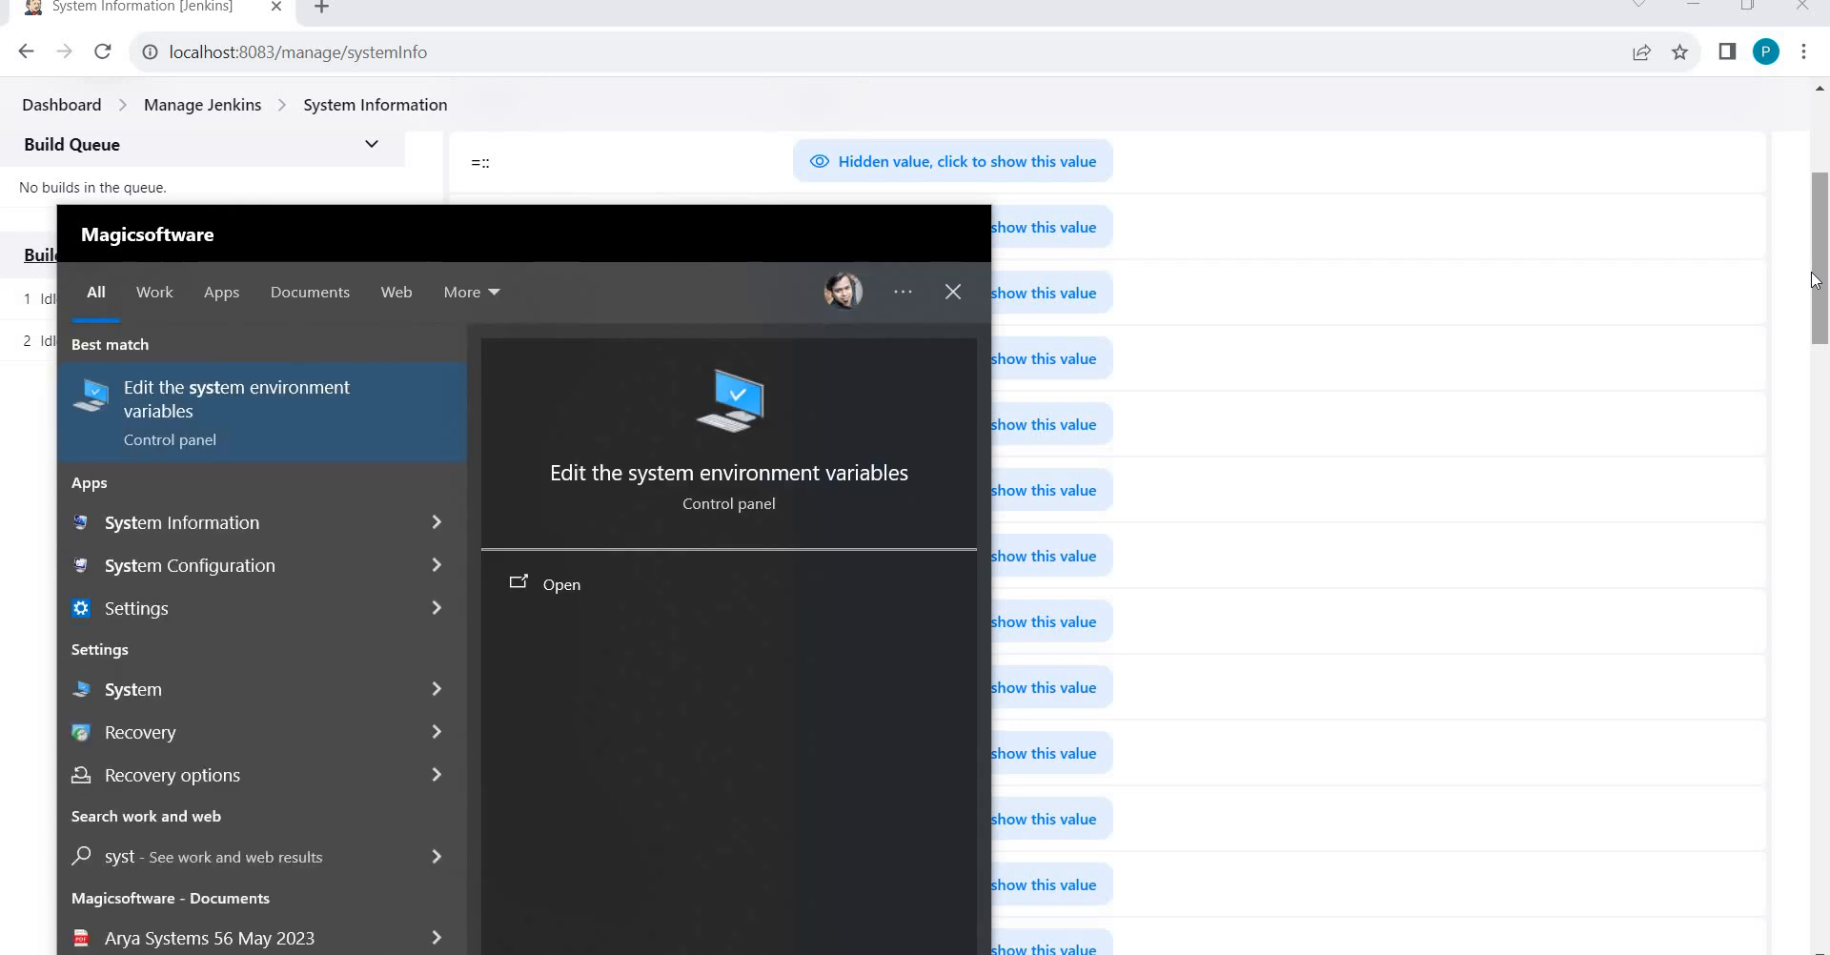
{"action": "key", "text": "Return"}
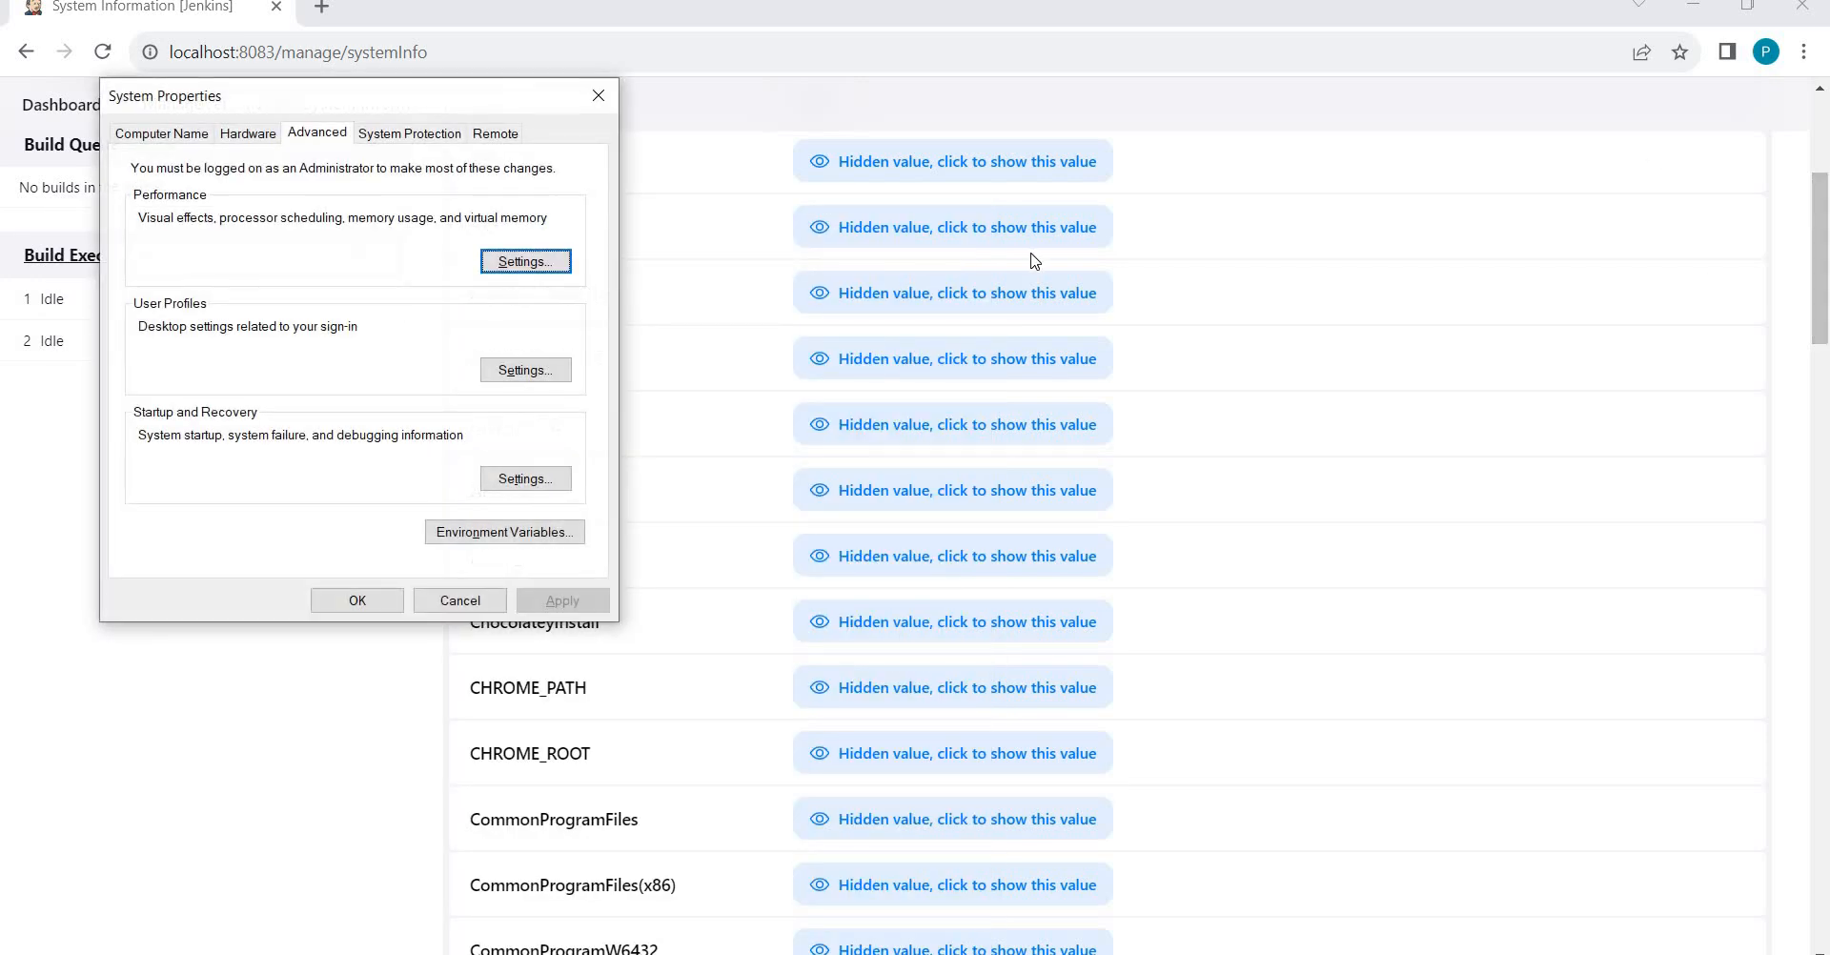
{"action": "left_click", "coordinate": [433, 532]}
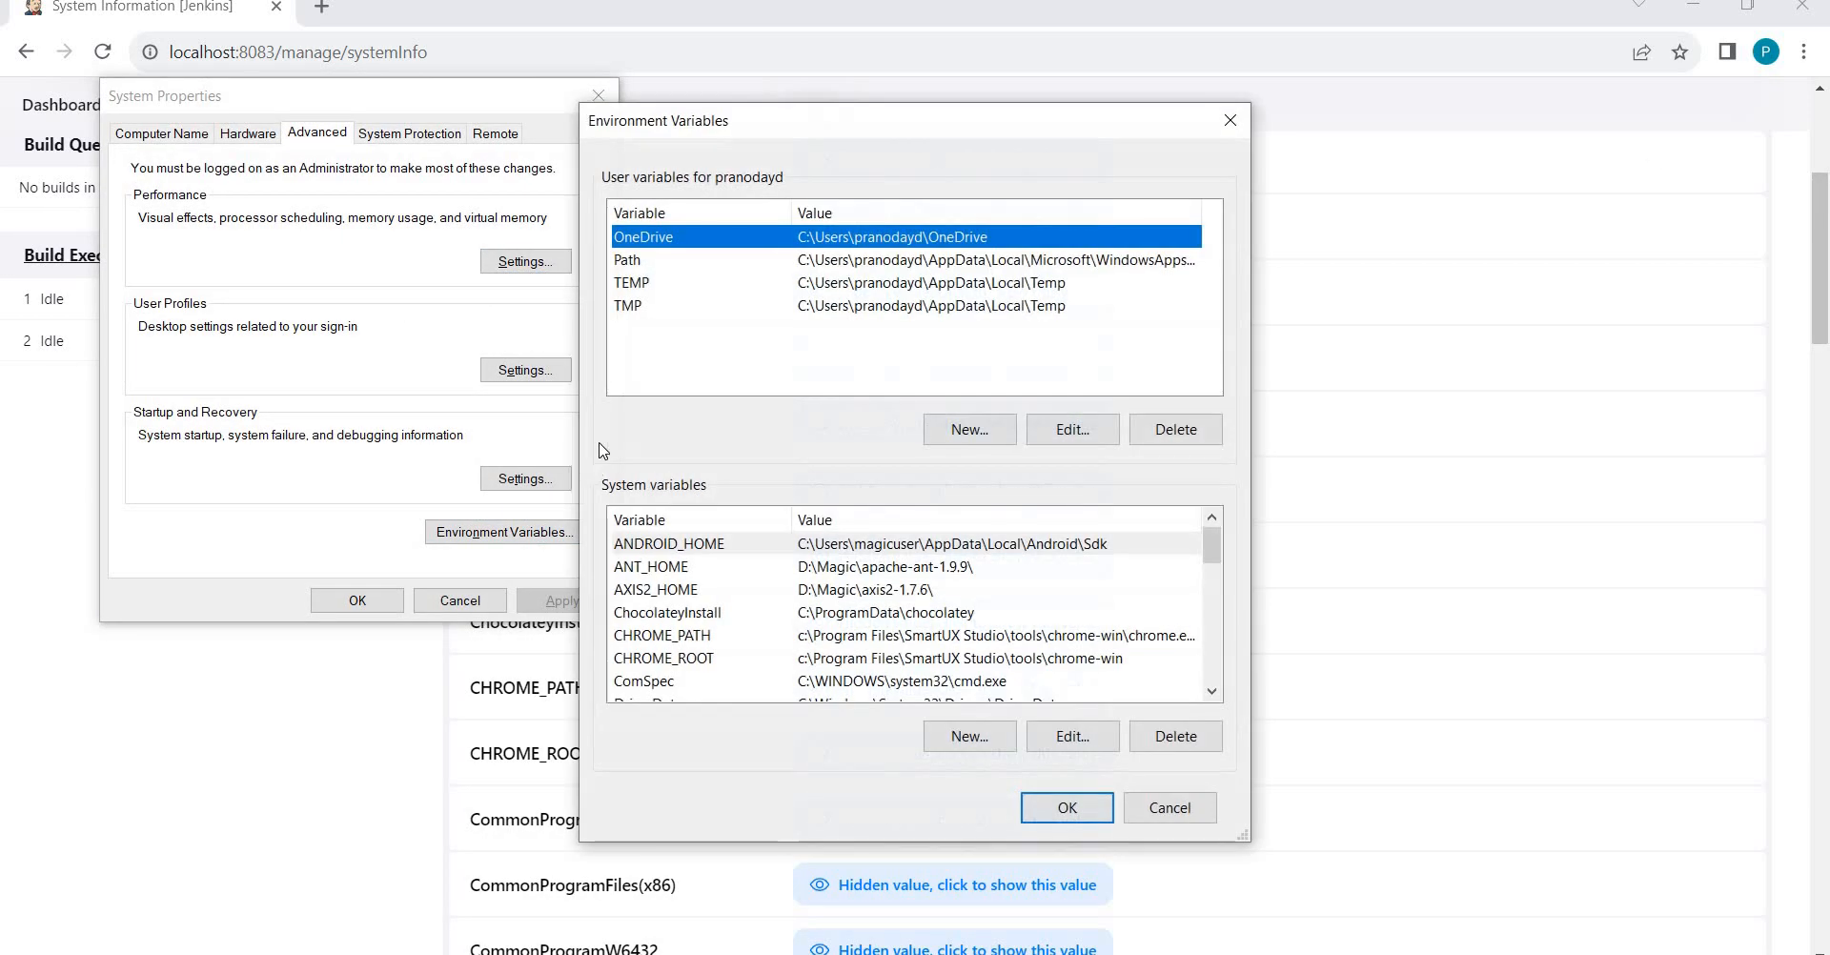
{"action": "left_click", "coordinate": [679, 565]}
{"action": "left_click", "coordinate": [677, 546]}
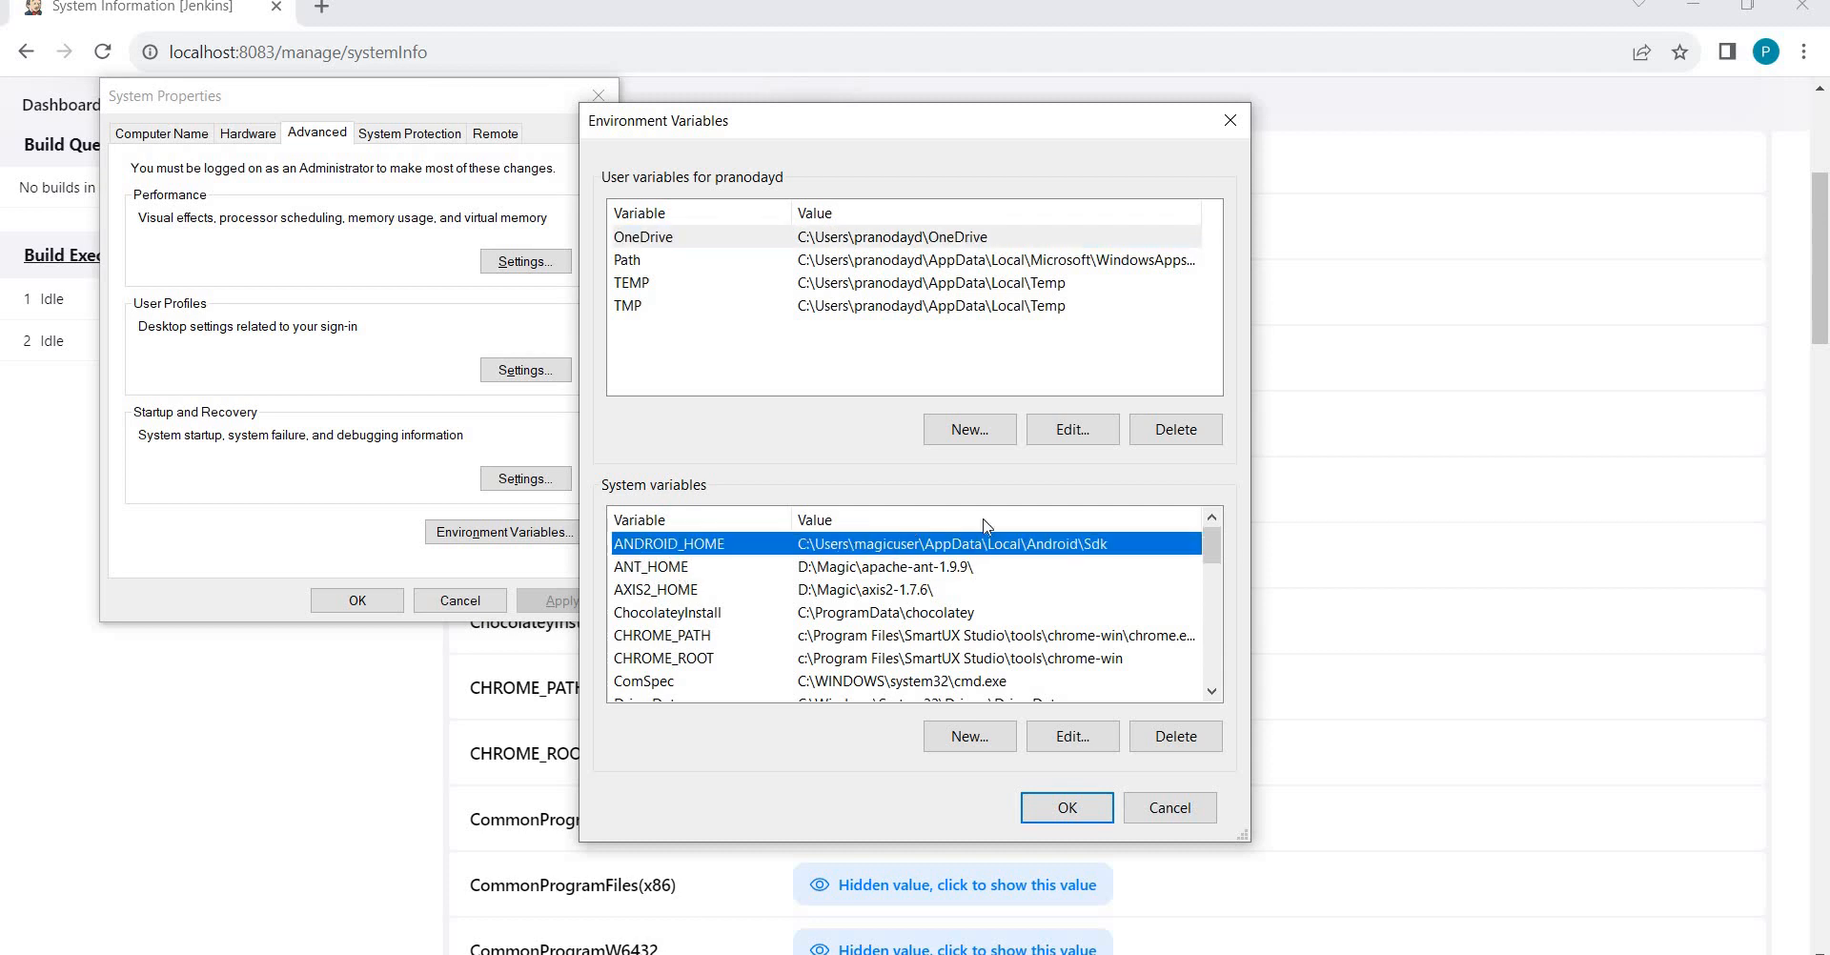
{"action": "left_click", "coordinate": [1651, 412]}
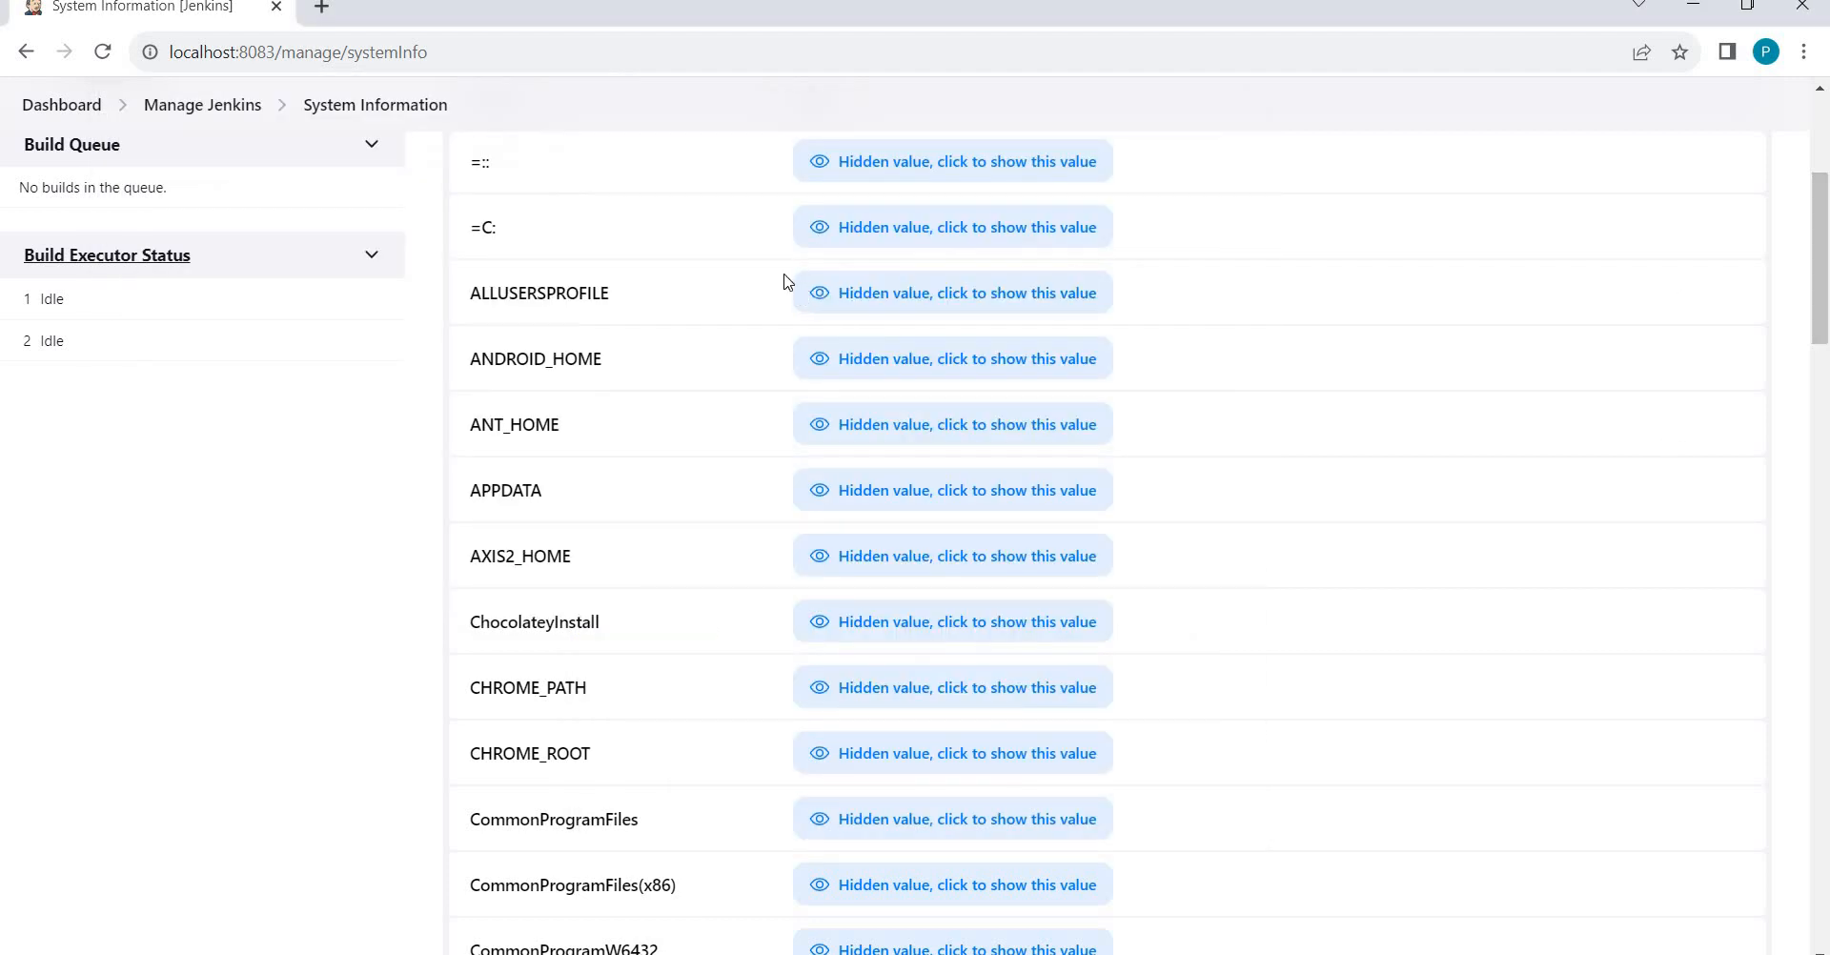
Reveal ANDROID_HOME's Android Sdk path and compare it against the Windows dialog.
{"action": "left_click", "coordinate": [876, 364]}
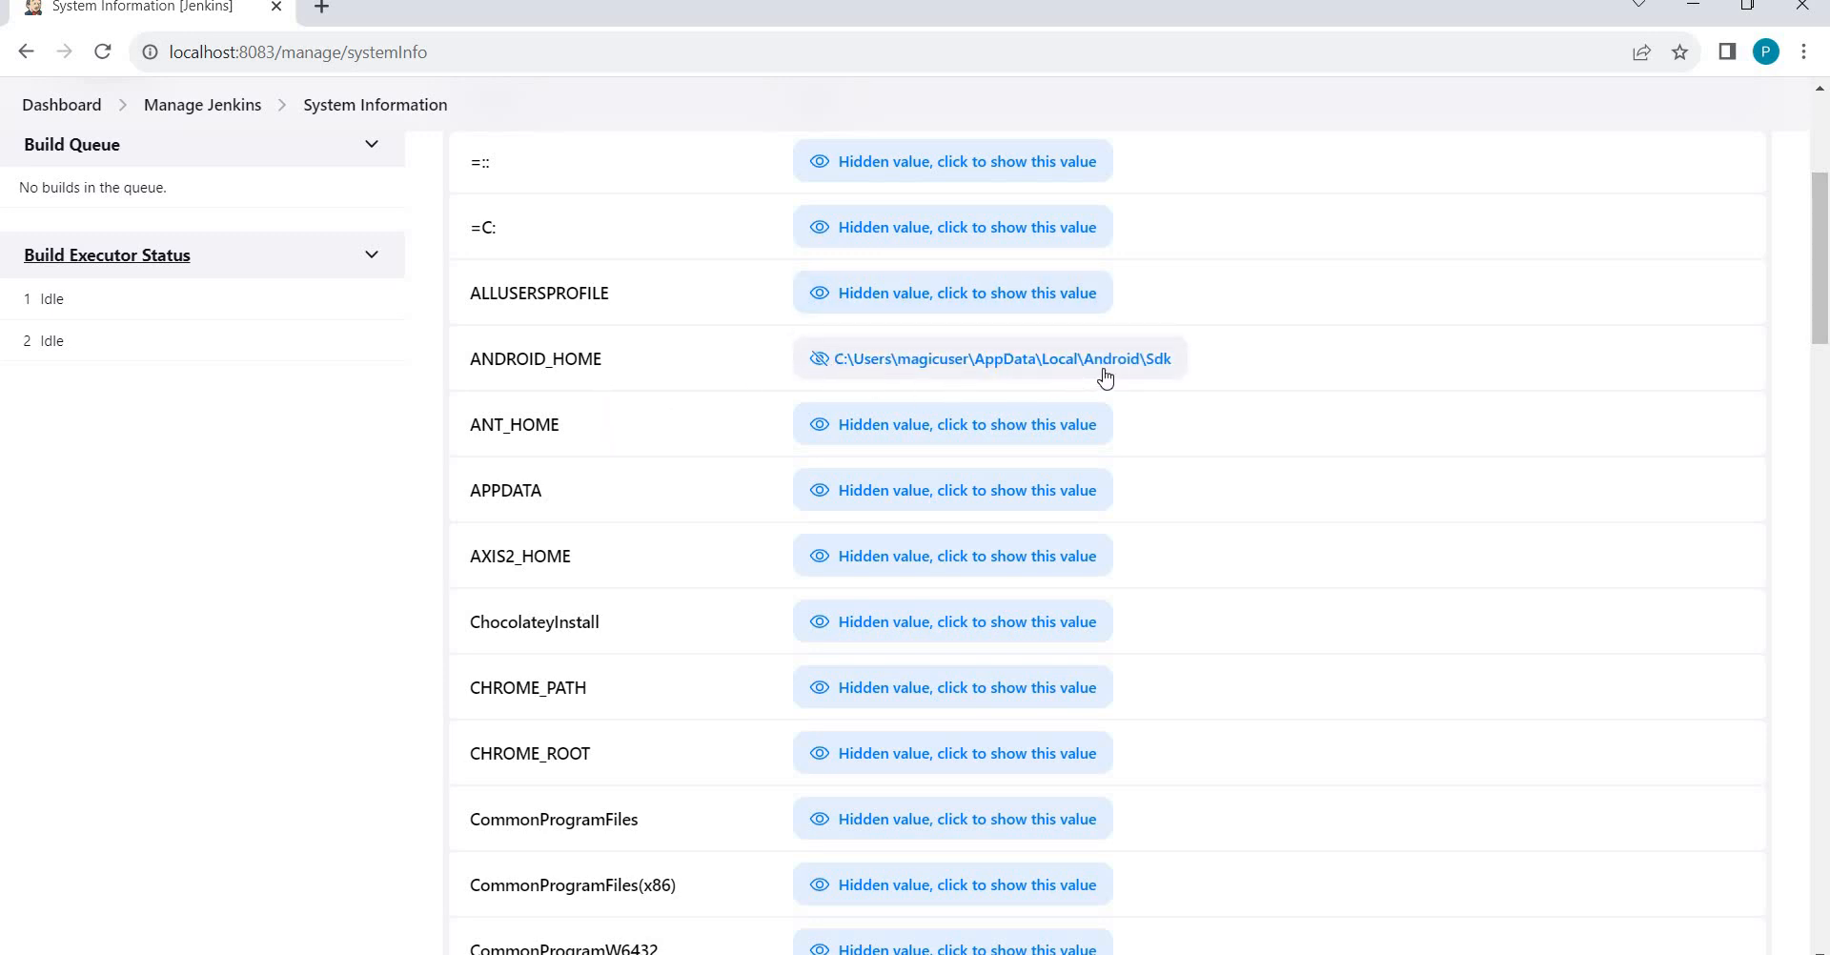
{"action": "key", "text": "alt+Tab"}
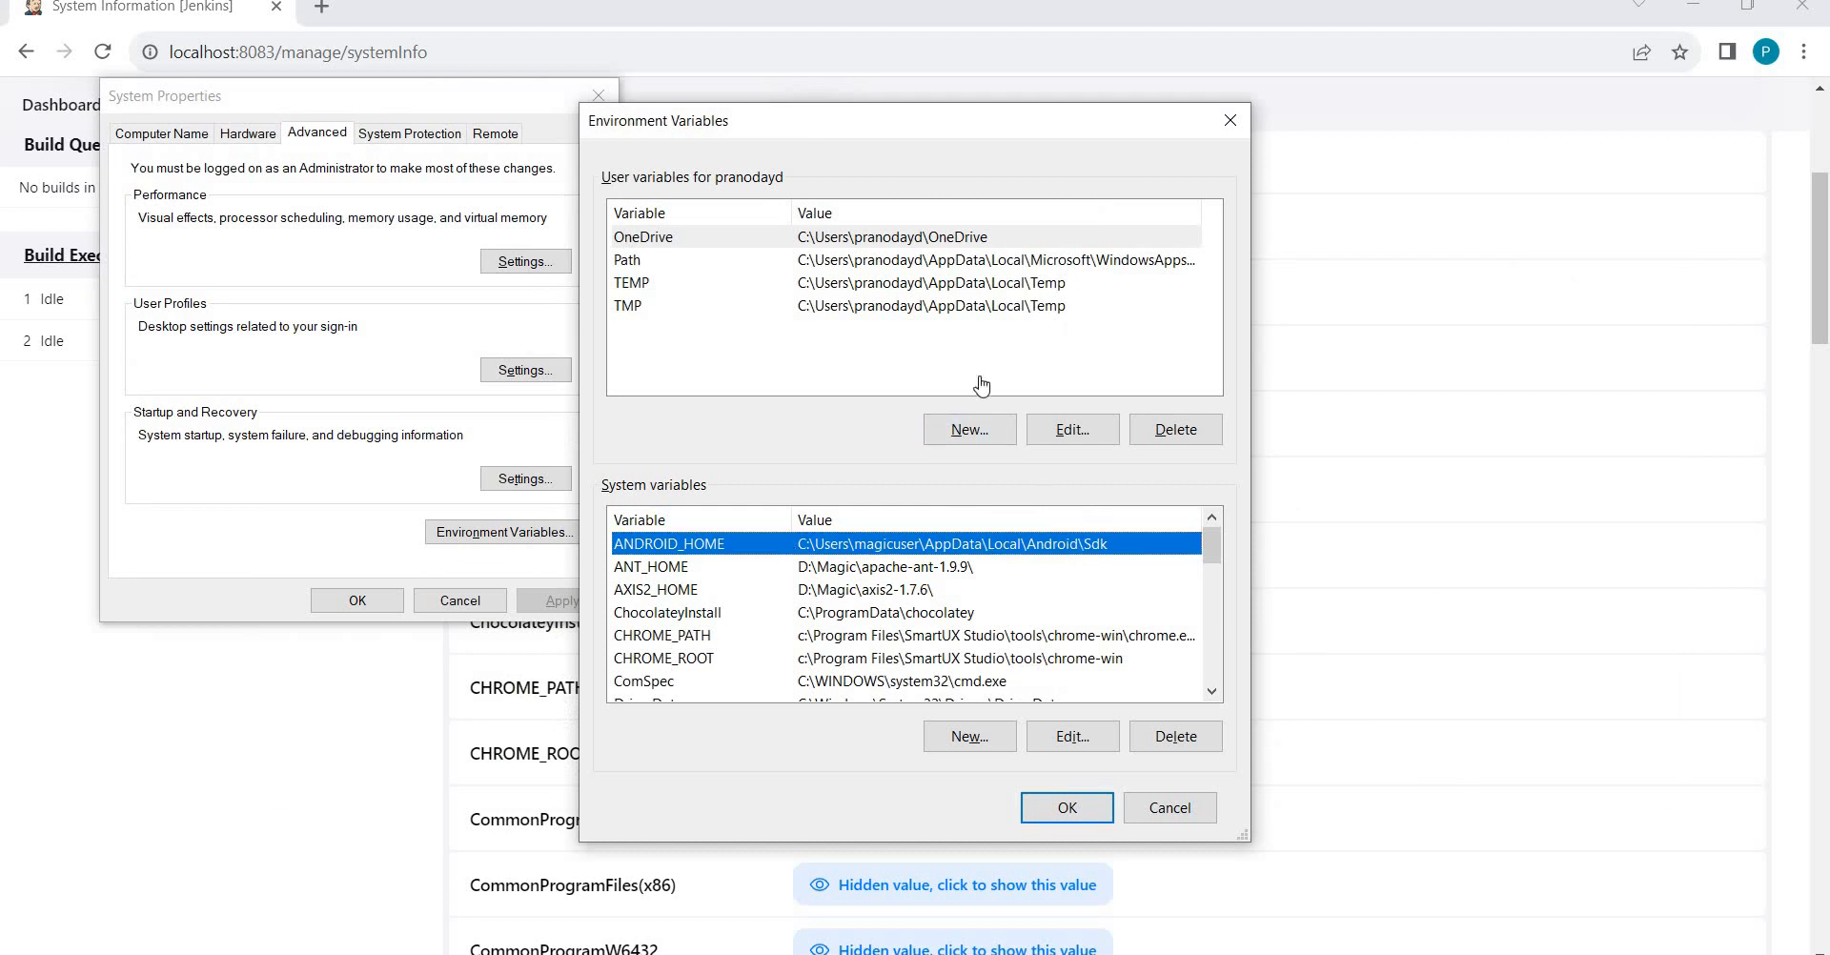
{"action": "key", "text": "alt+Tab"}
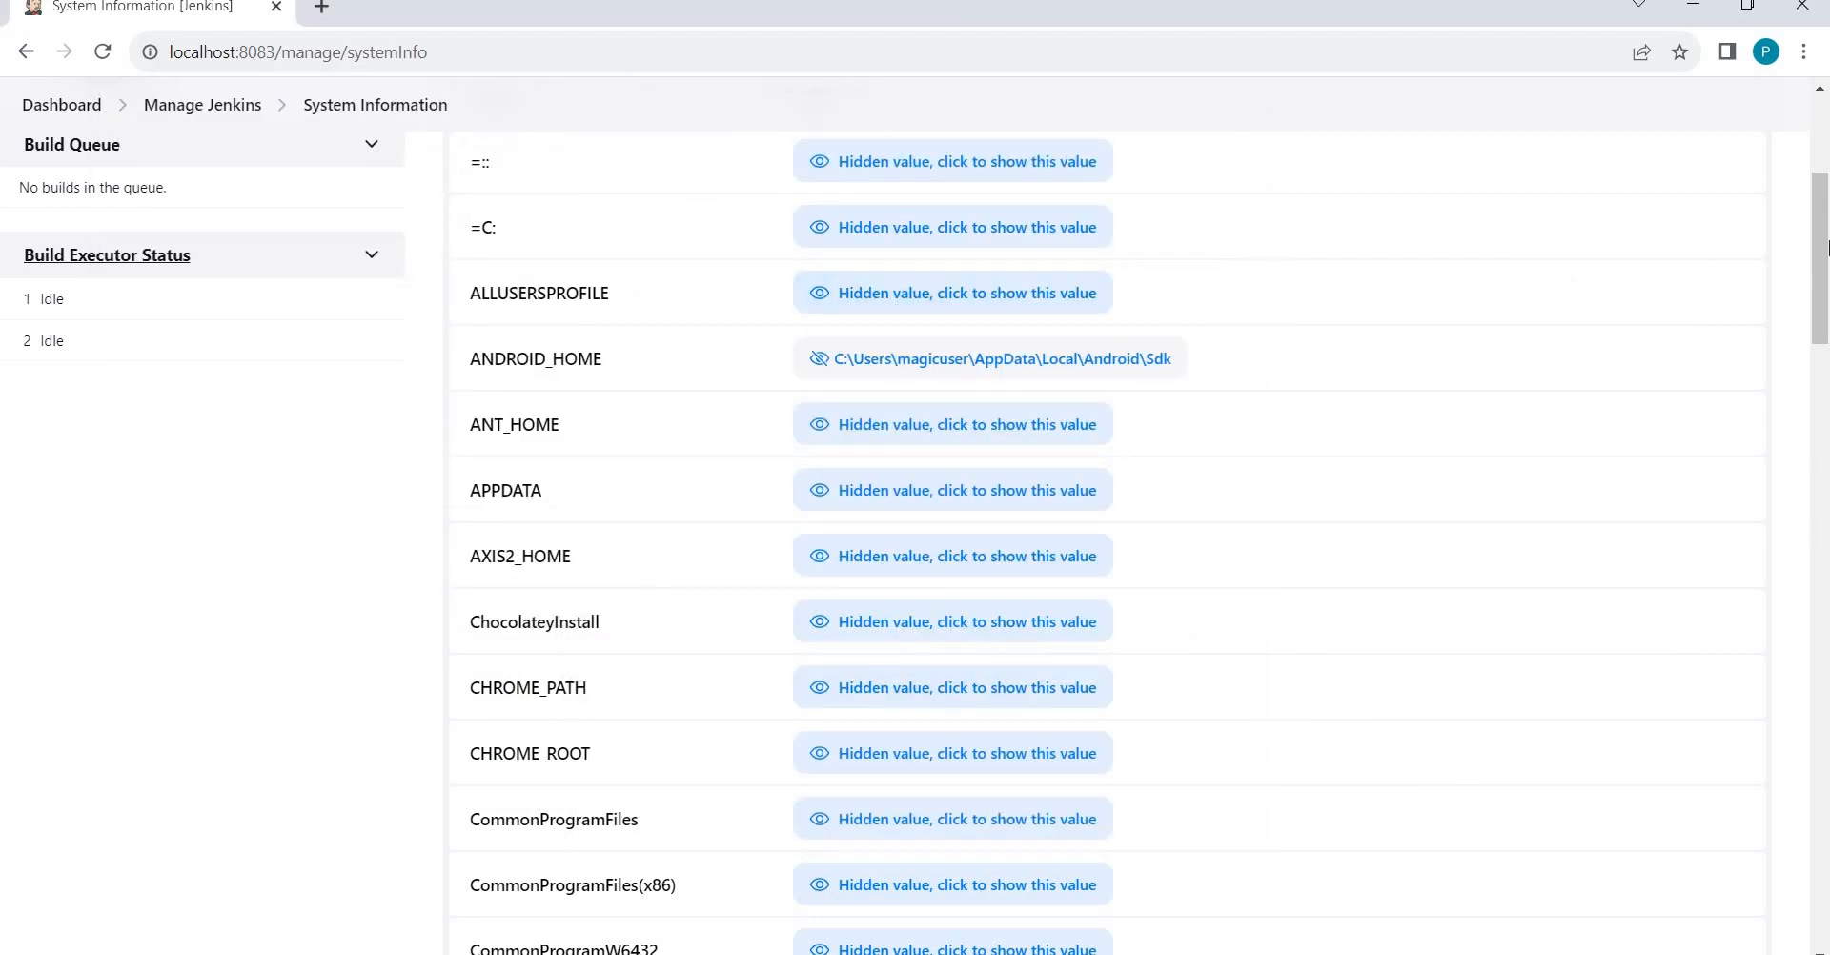
{"action": "scroll", "coordinate": [1820, 181], "scroll_direction": "up", "scroll_amount": 5}
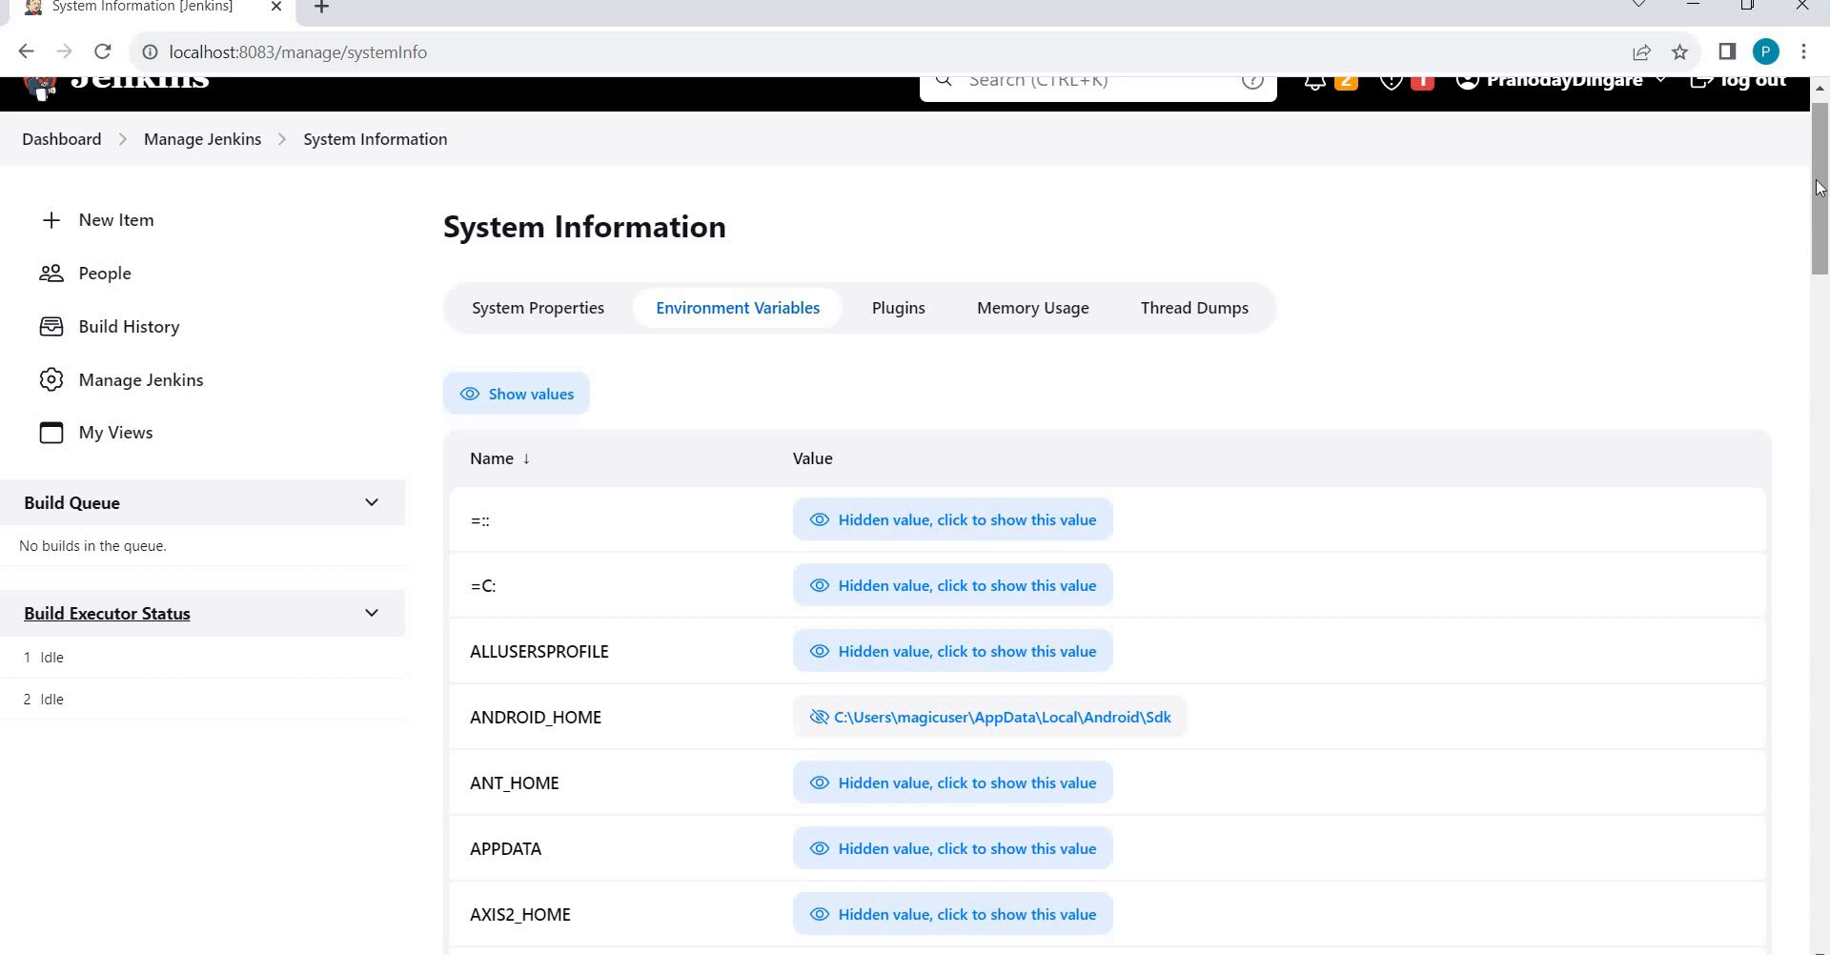
{"action": "left_click_drag", "start_coordinate": [1816, 215], "coordinate": [1800, 705]}
{"action": "scroll", "coordinate": [1800, 705], "scroll_direction": "down", "scroll_amount": 5}
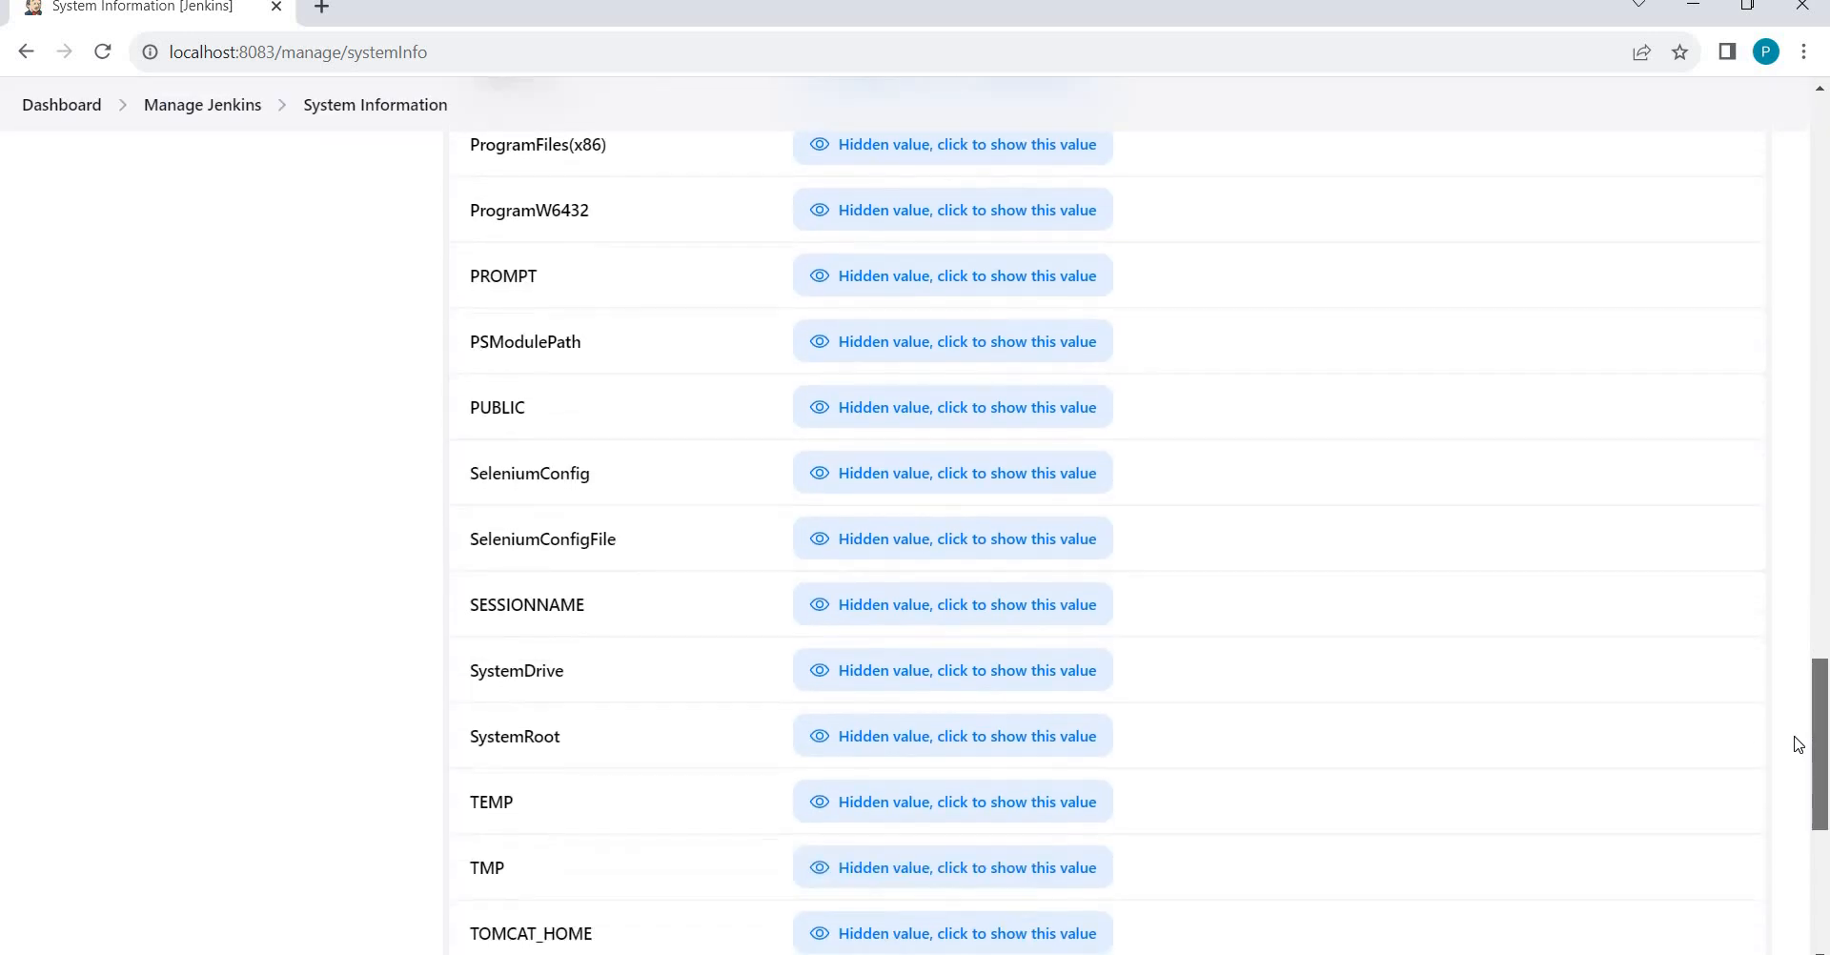
{"action": "scroll", "coordinate": [1791, 783], "scroll_direction": "down", "scroll_amount": 6}
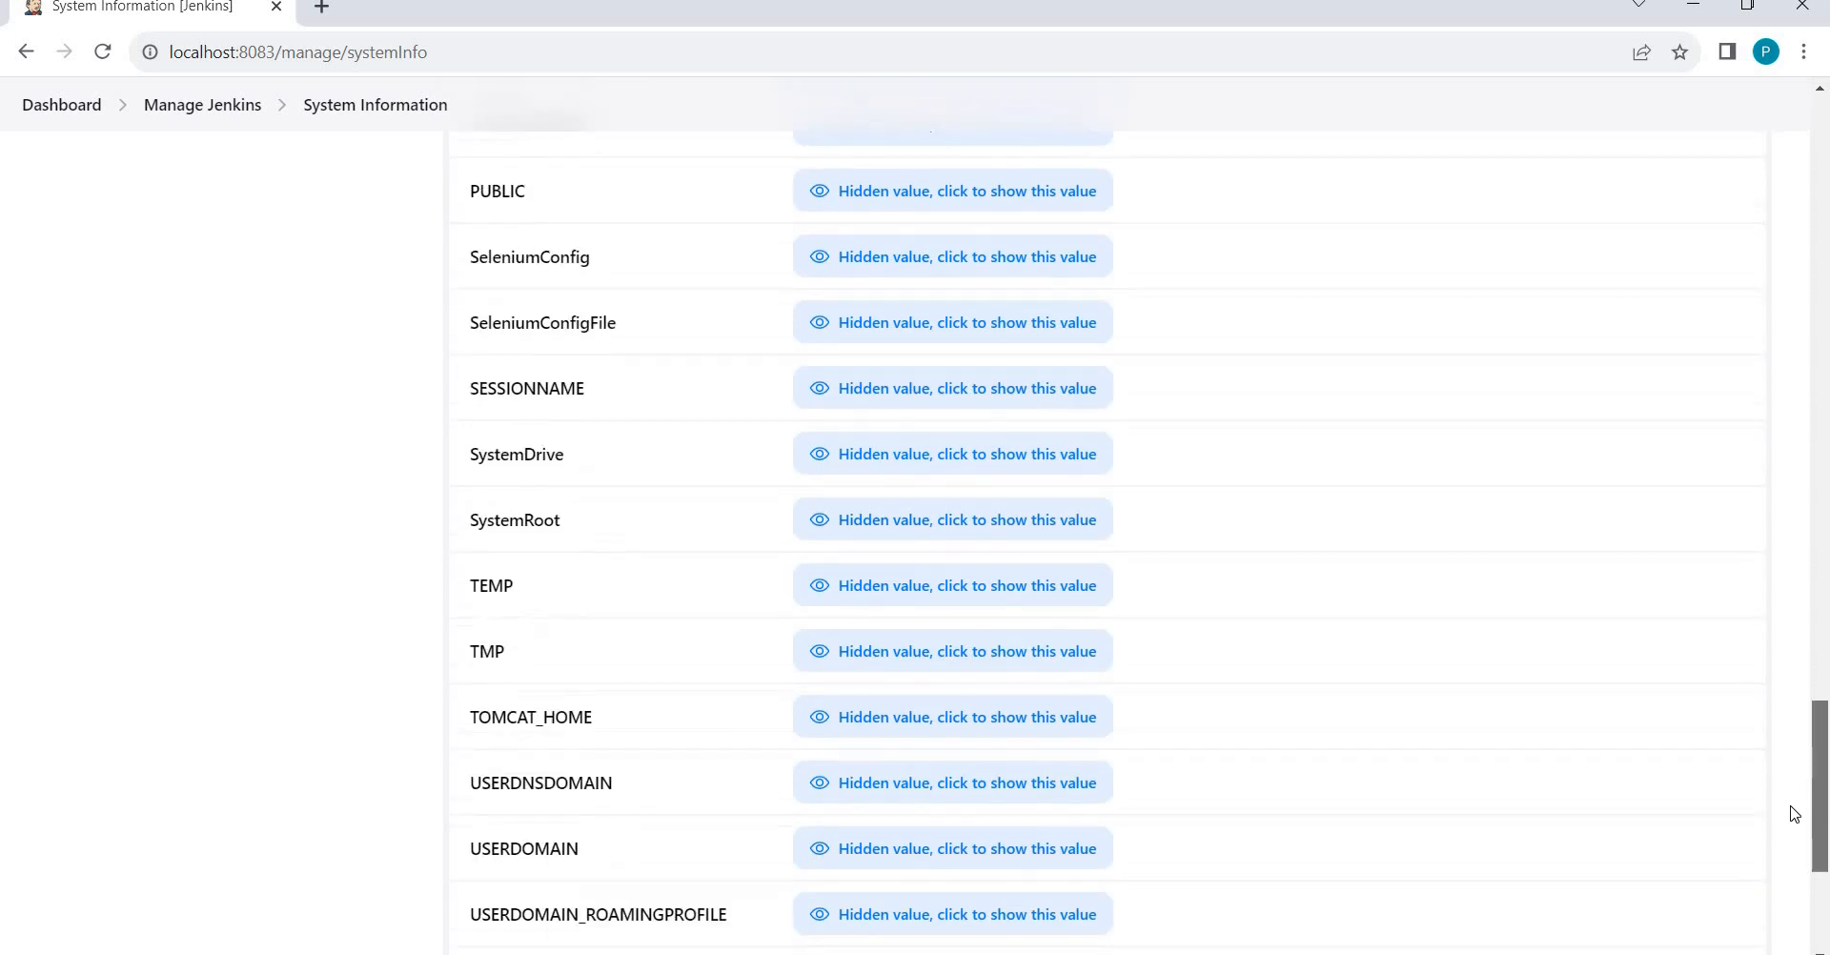
{"action": "scroll", "coordinate": [1744, 641], "scroll_direction": "up", "scroll_amount": 20}
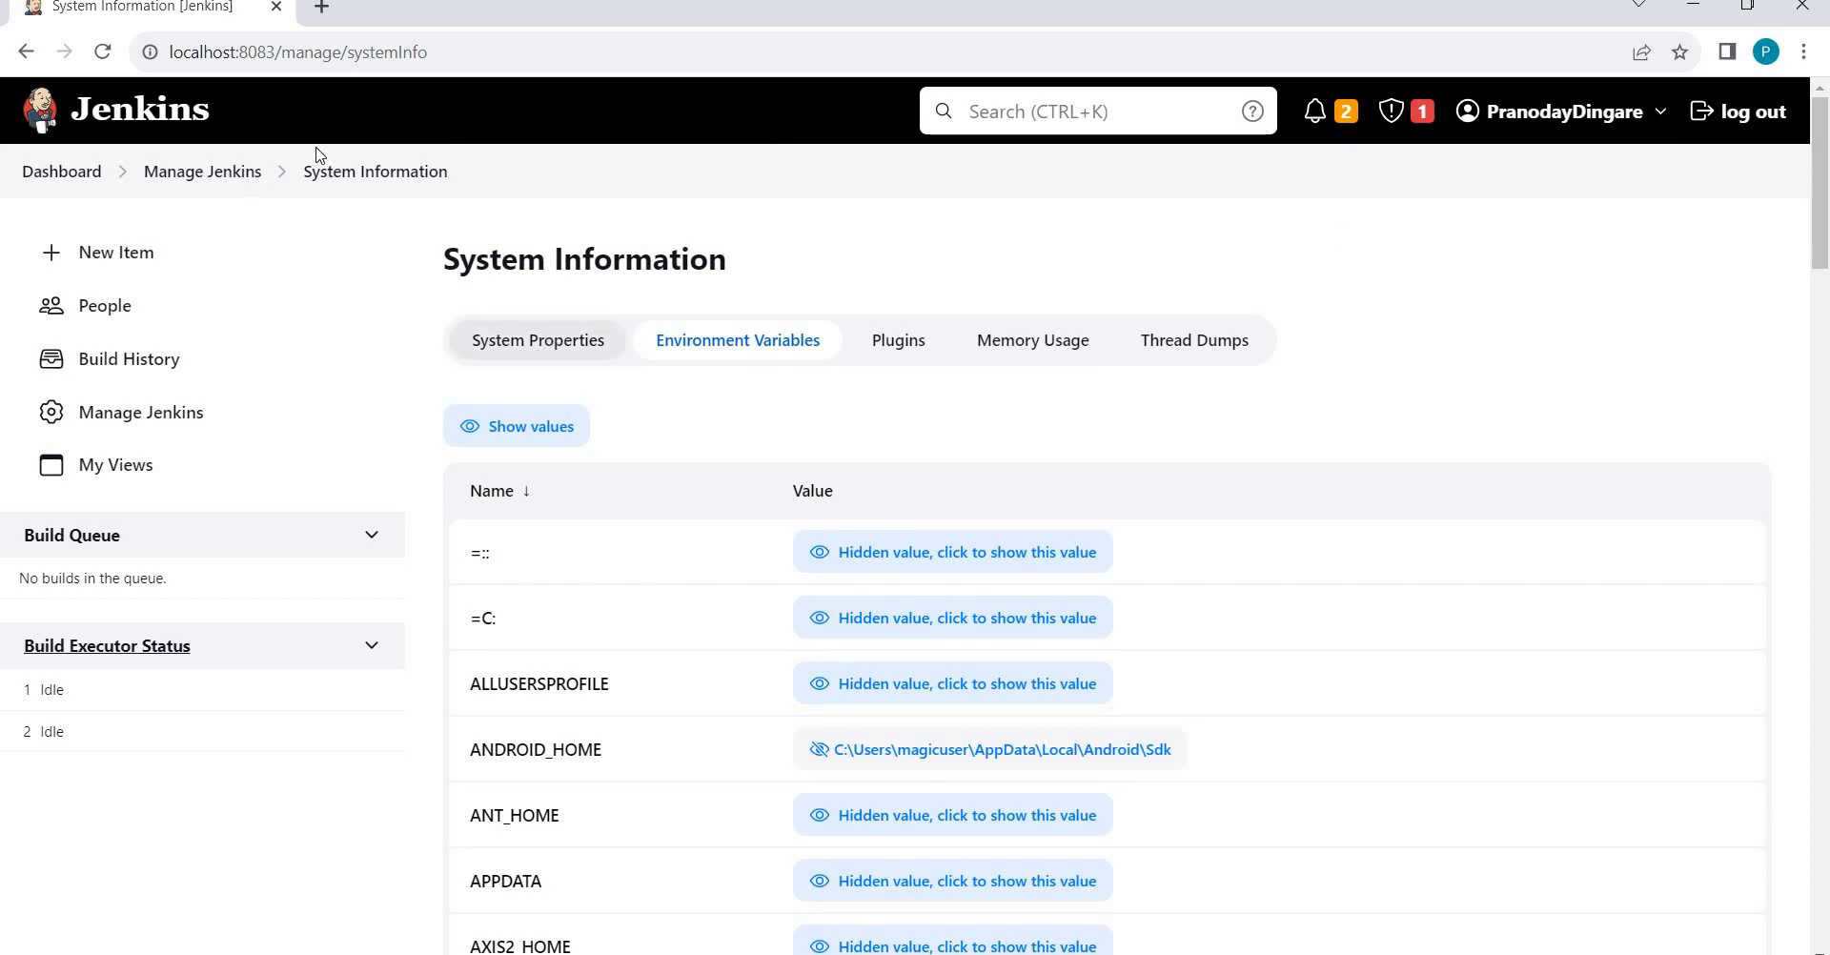
Return to Manage Jenkins and scroll to the Status Information and Troubleshooting sections.
{"action": "left_click", "coordinate": [203, 171]}
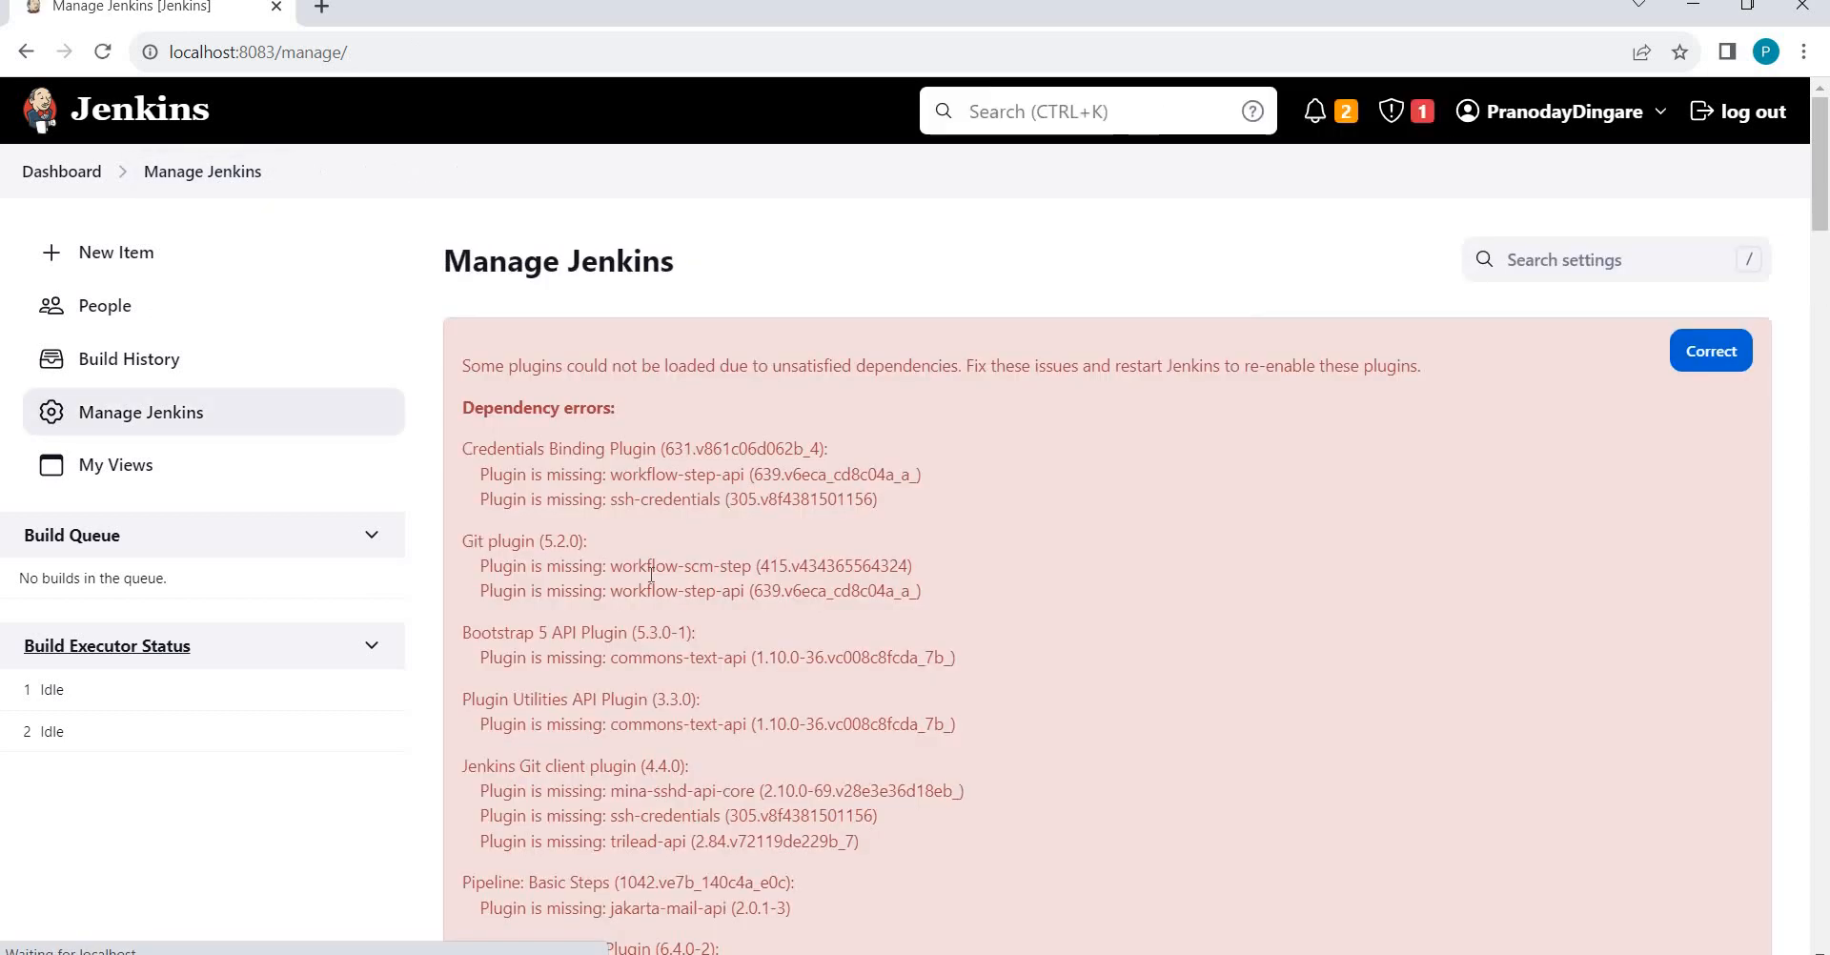
{"action": "scroll", "coordinate": [651, 572], "scroll_direction": "down", "scroll_amount": 20}
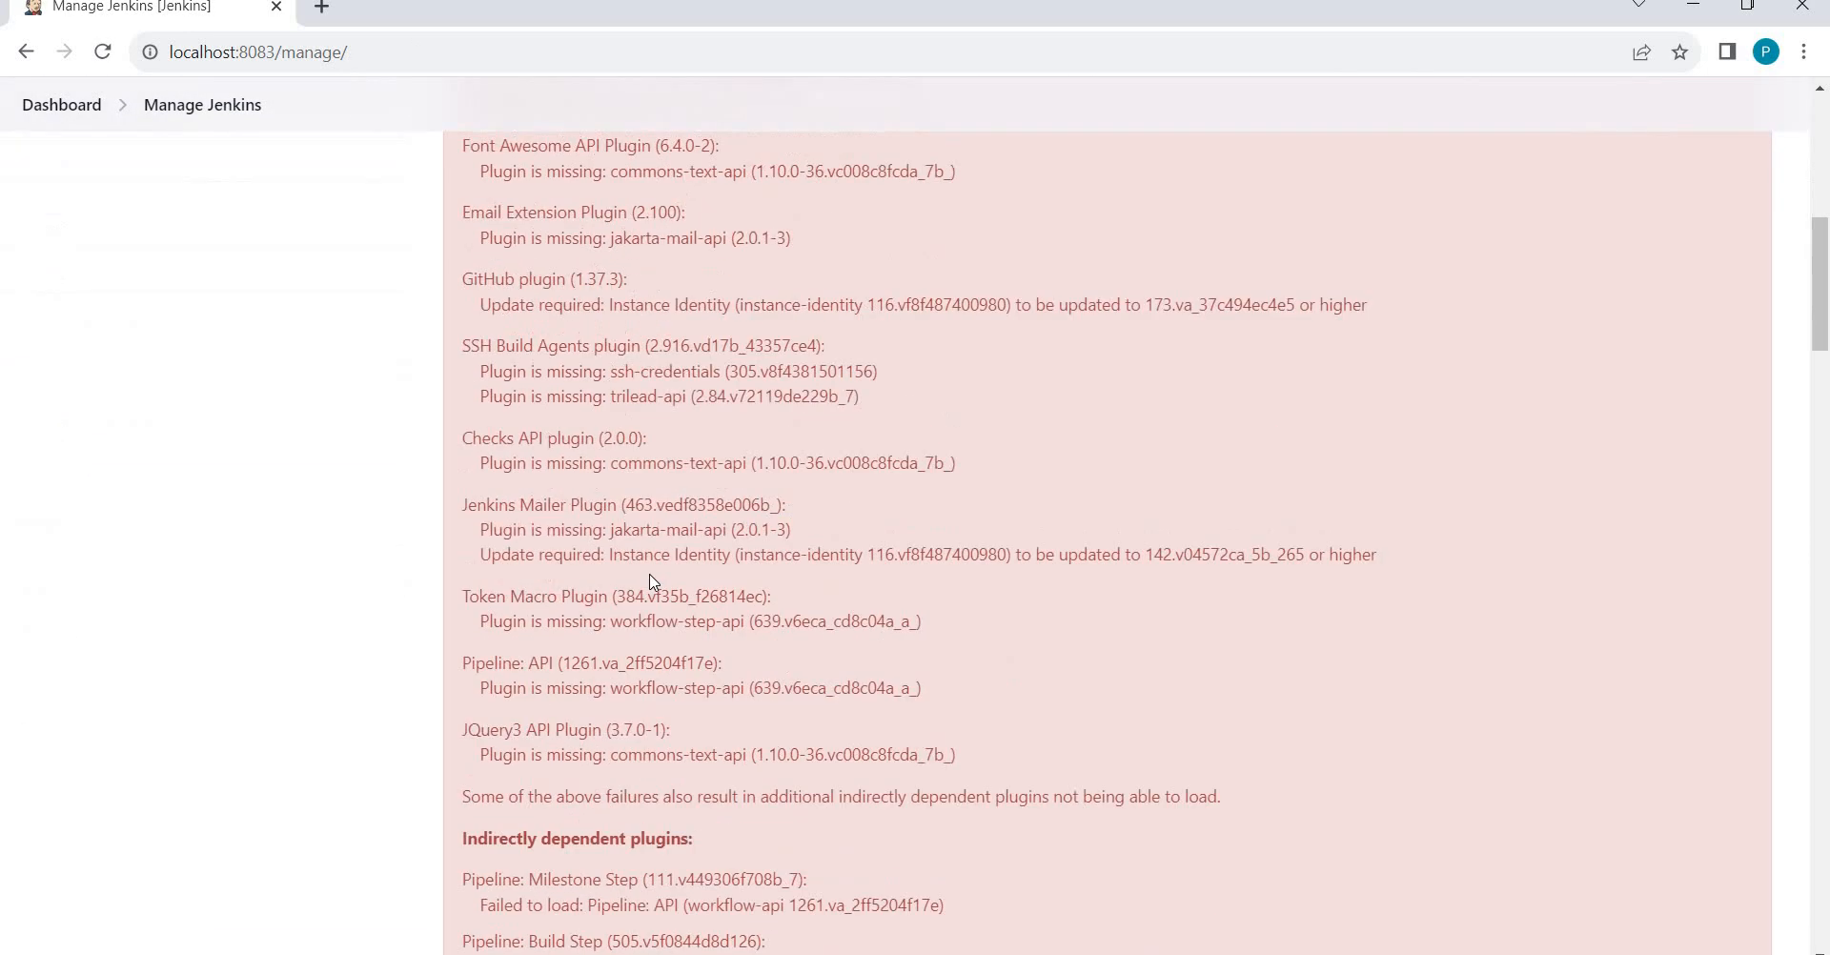
{"action": "scroll", "coordinate": [653, 581], "scroll_direction": "down", "scroll_amount": 13}
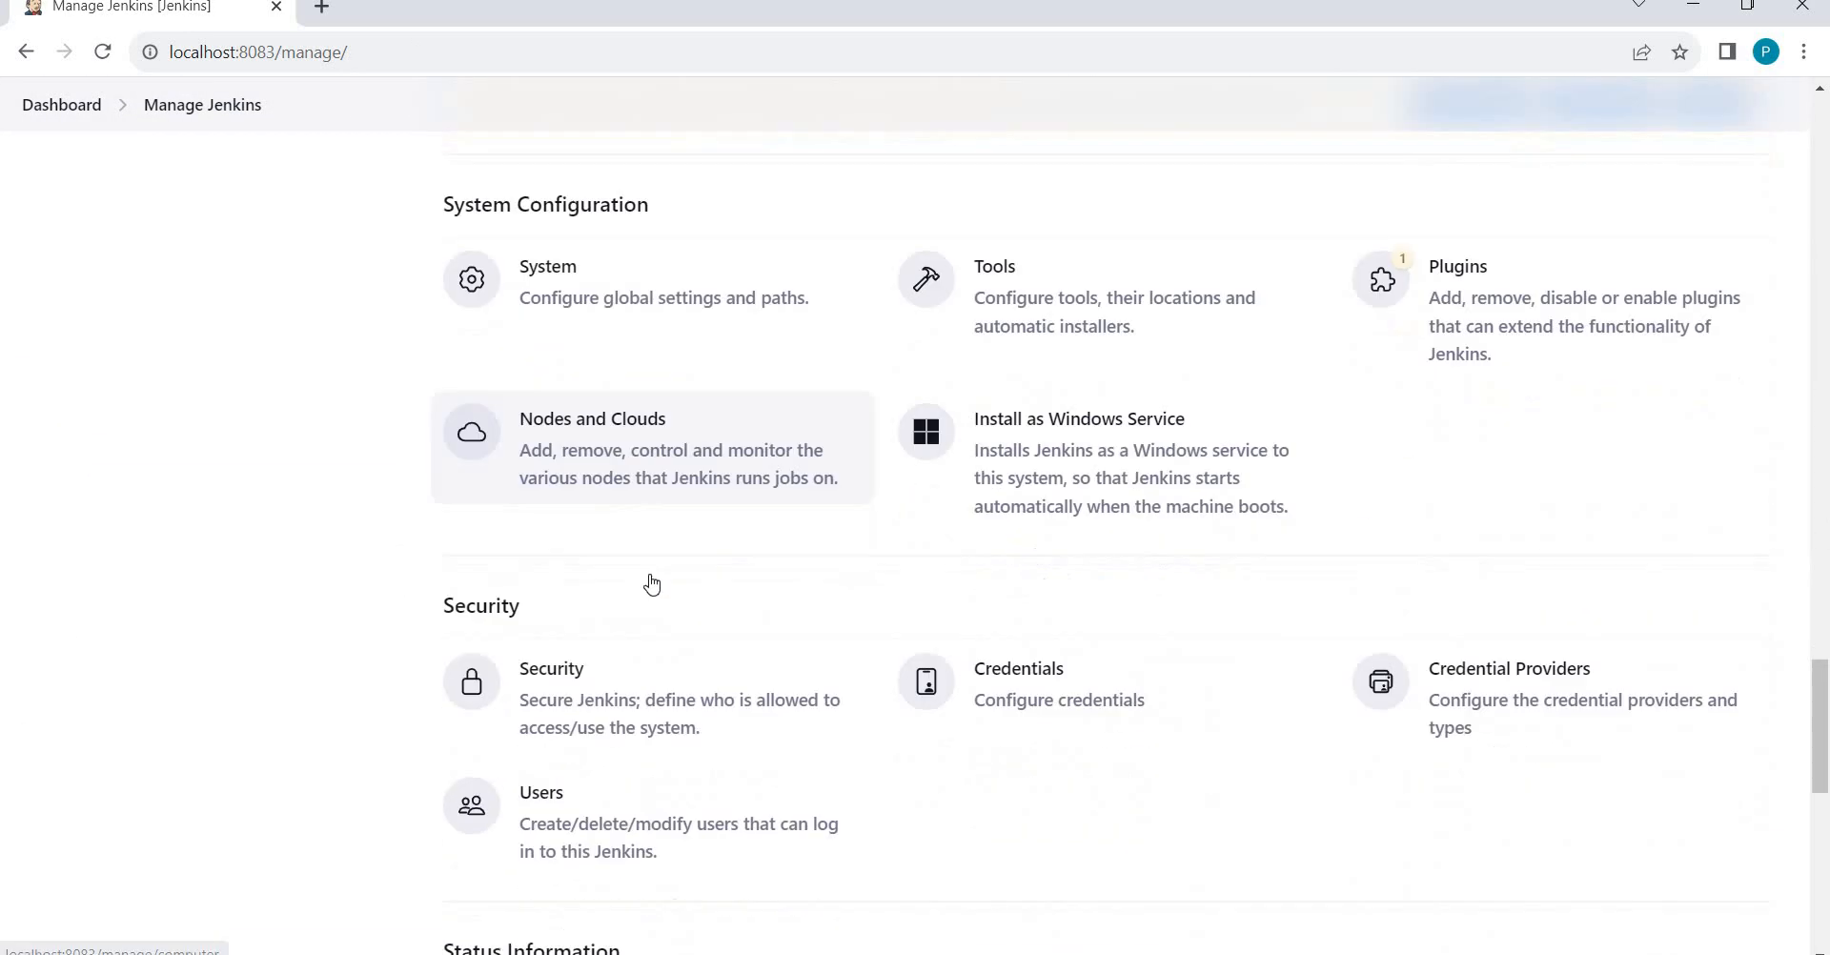
{"action": "scroll", "coordinate": [653, 582], "scroll_direction": "down", "scroll_amount": 4}
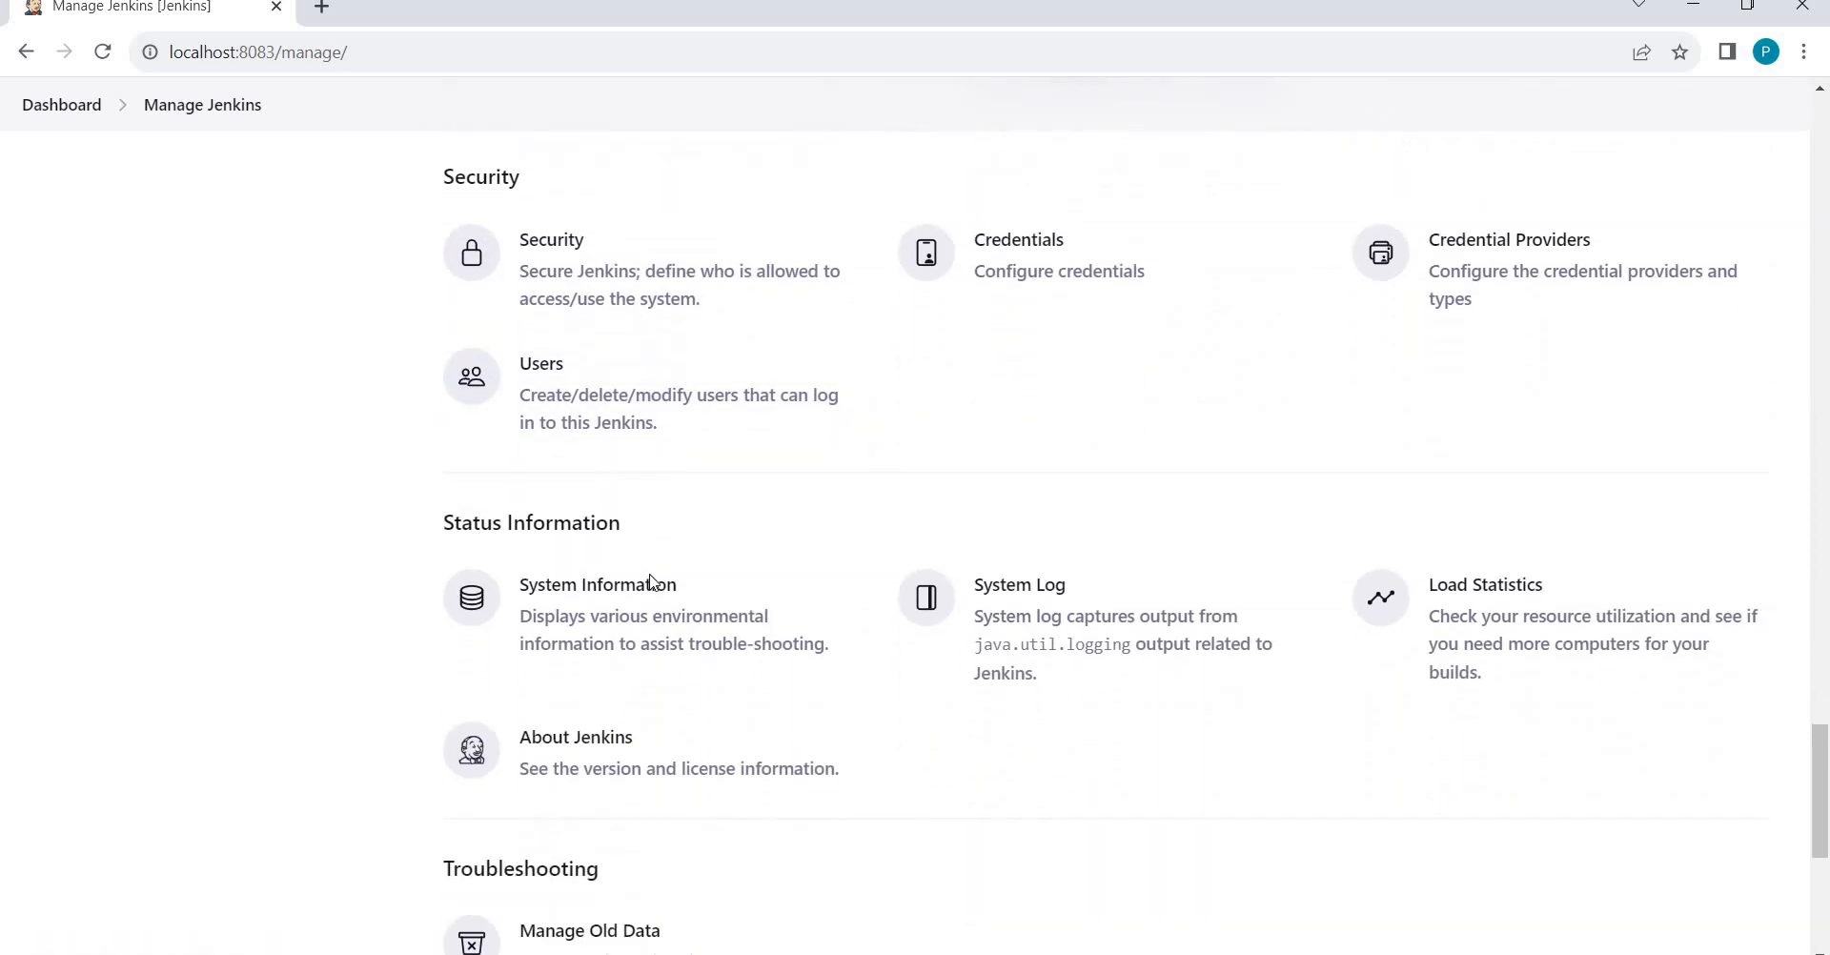
{"action": "scroll", "coordinate": [654, 584], "scroll_direction": "down", "scroll_amount": 1}
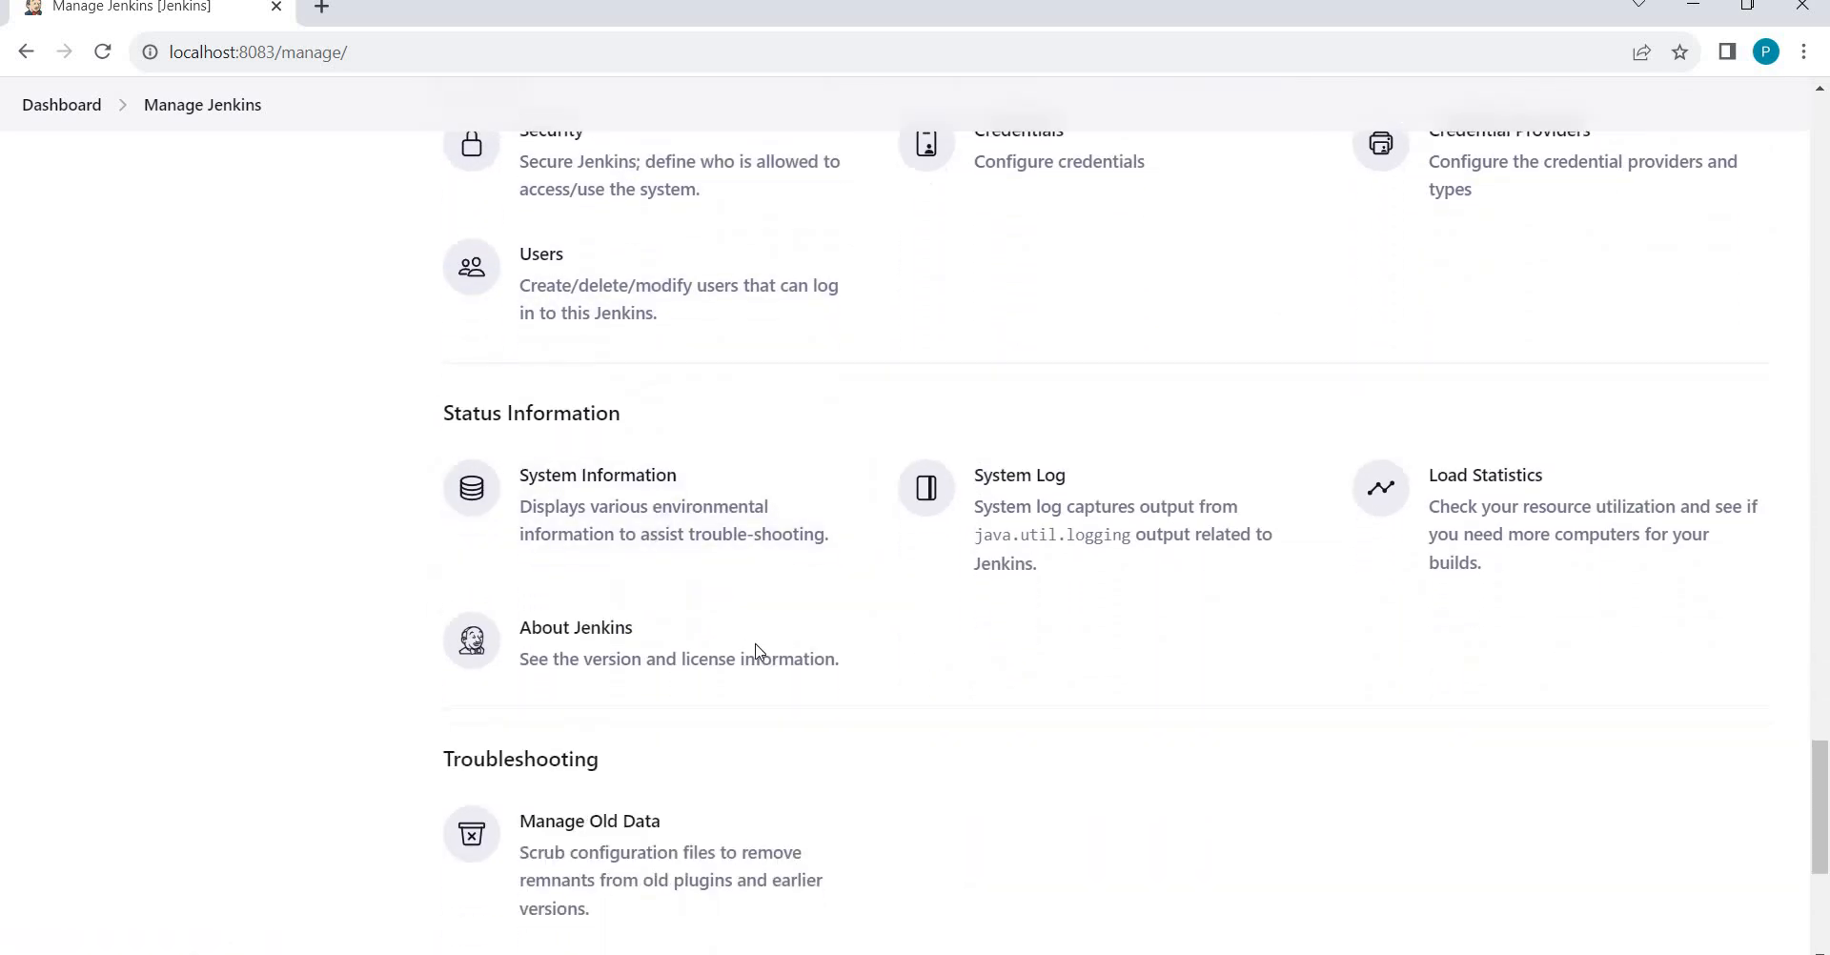
Open About Jenkins and check the version number 2.401.3.
{"action": "left_click", "coordinate": [606, 627]}
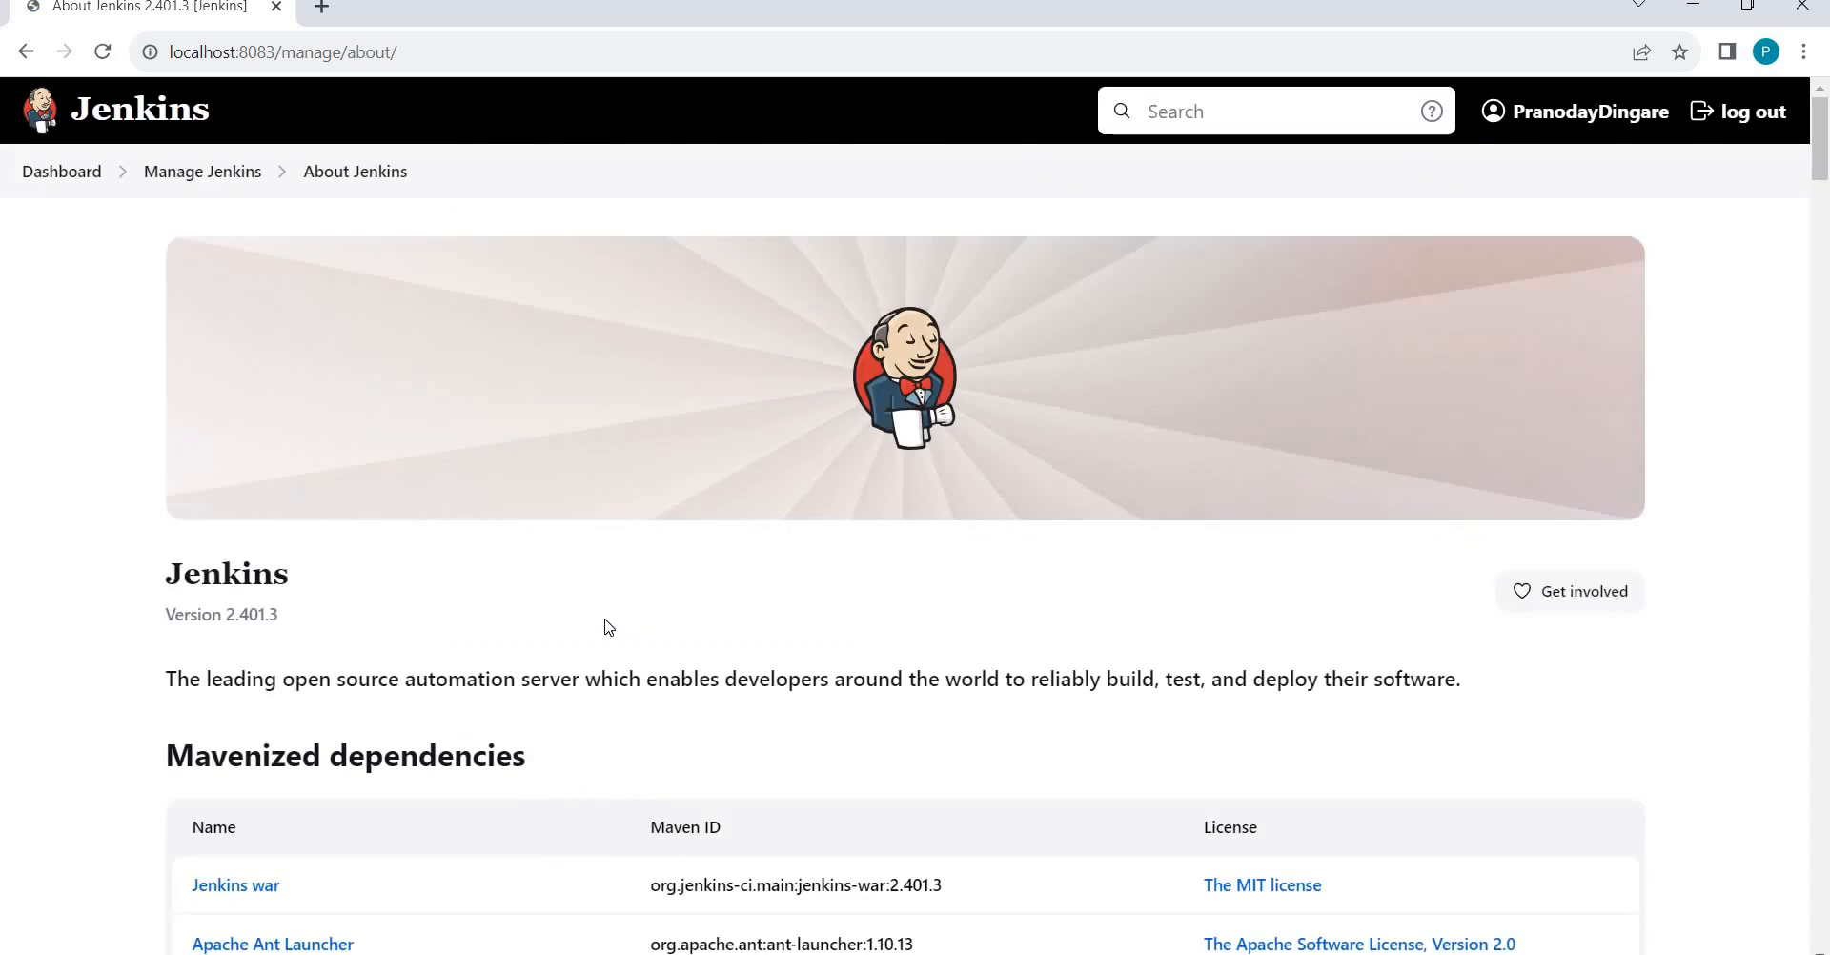
{"action": "scroll", "coordinate": [27, 766], "scroll_direction": "down", "scroll_amount": 3}
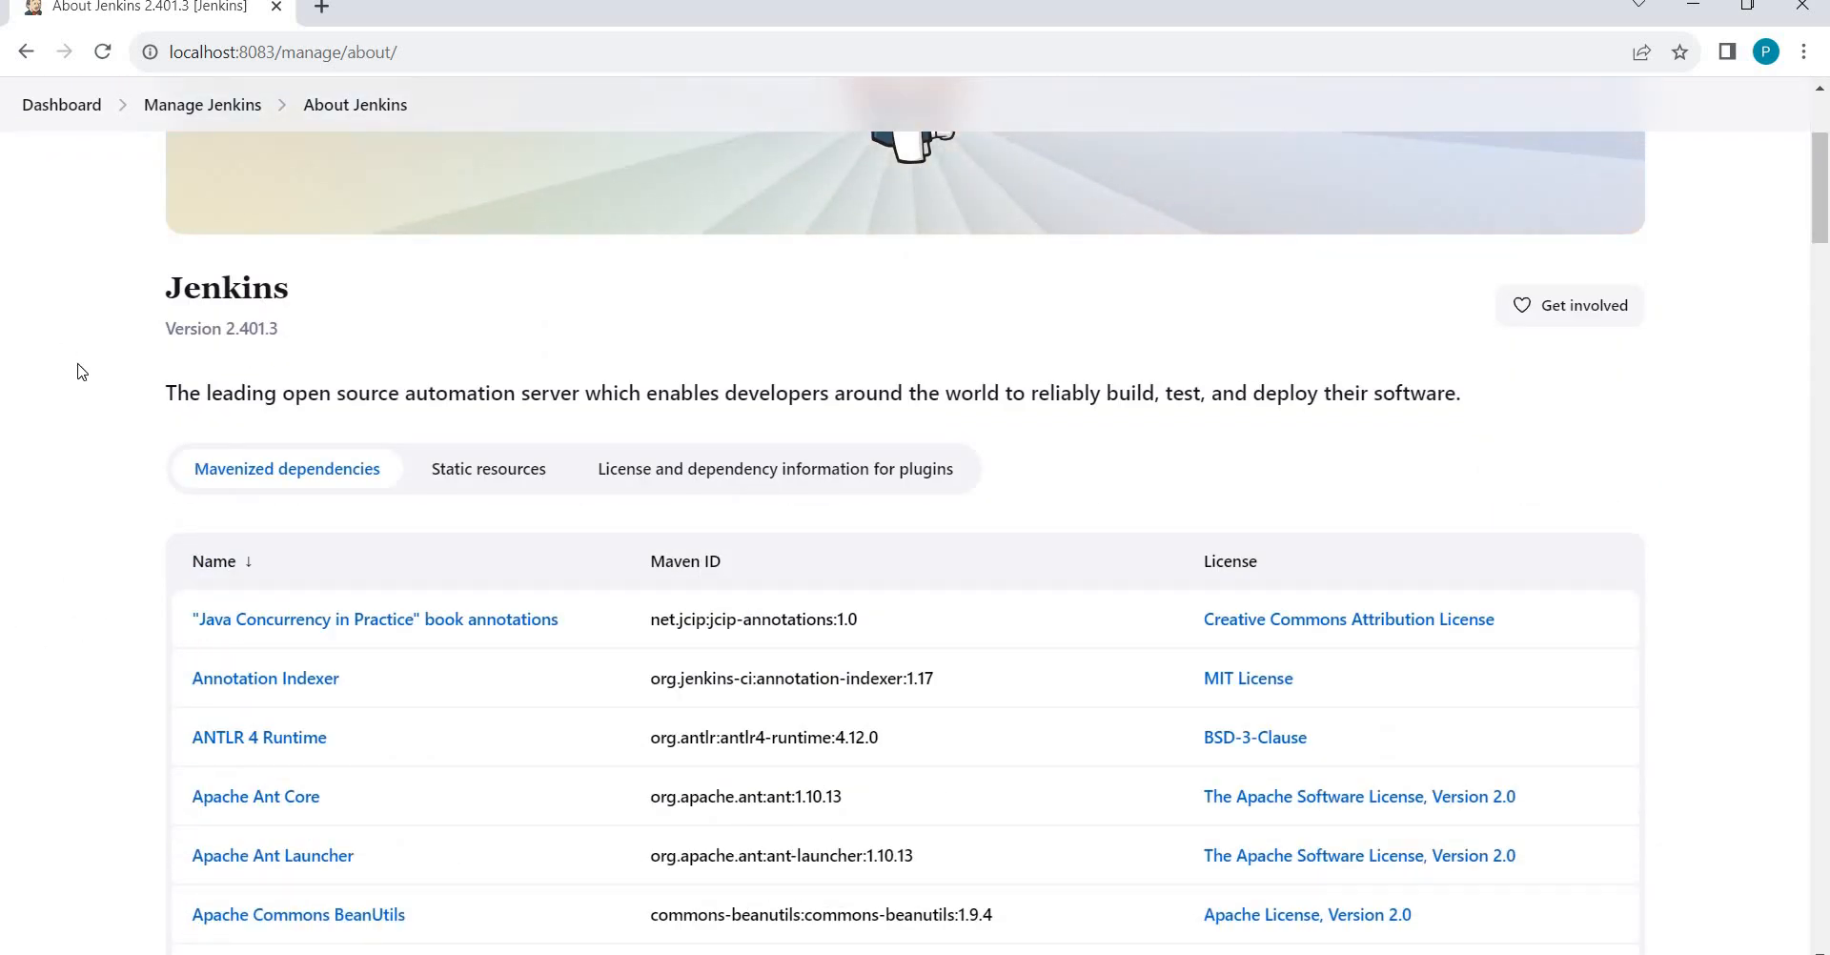
{"action": "scroll", "coordinate": [73, 367], "scroll_direction": "up", "scroll_amount": 2}
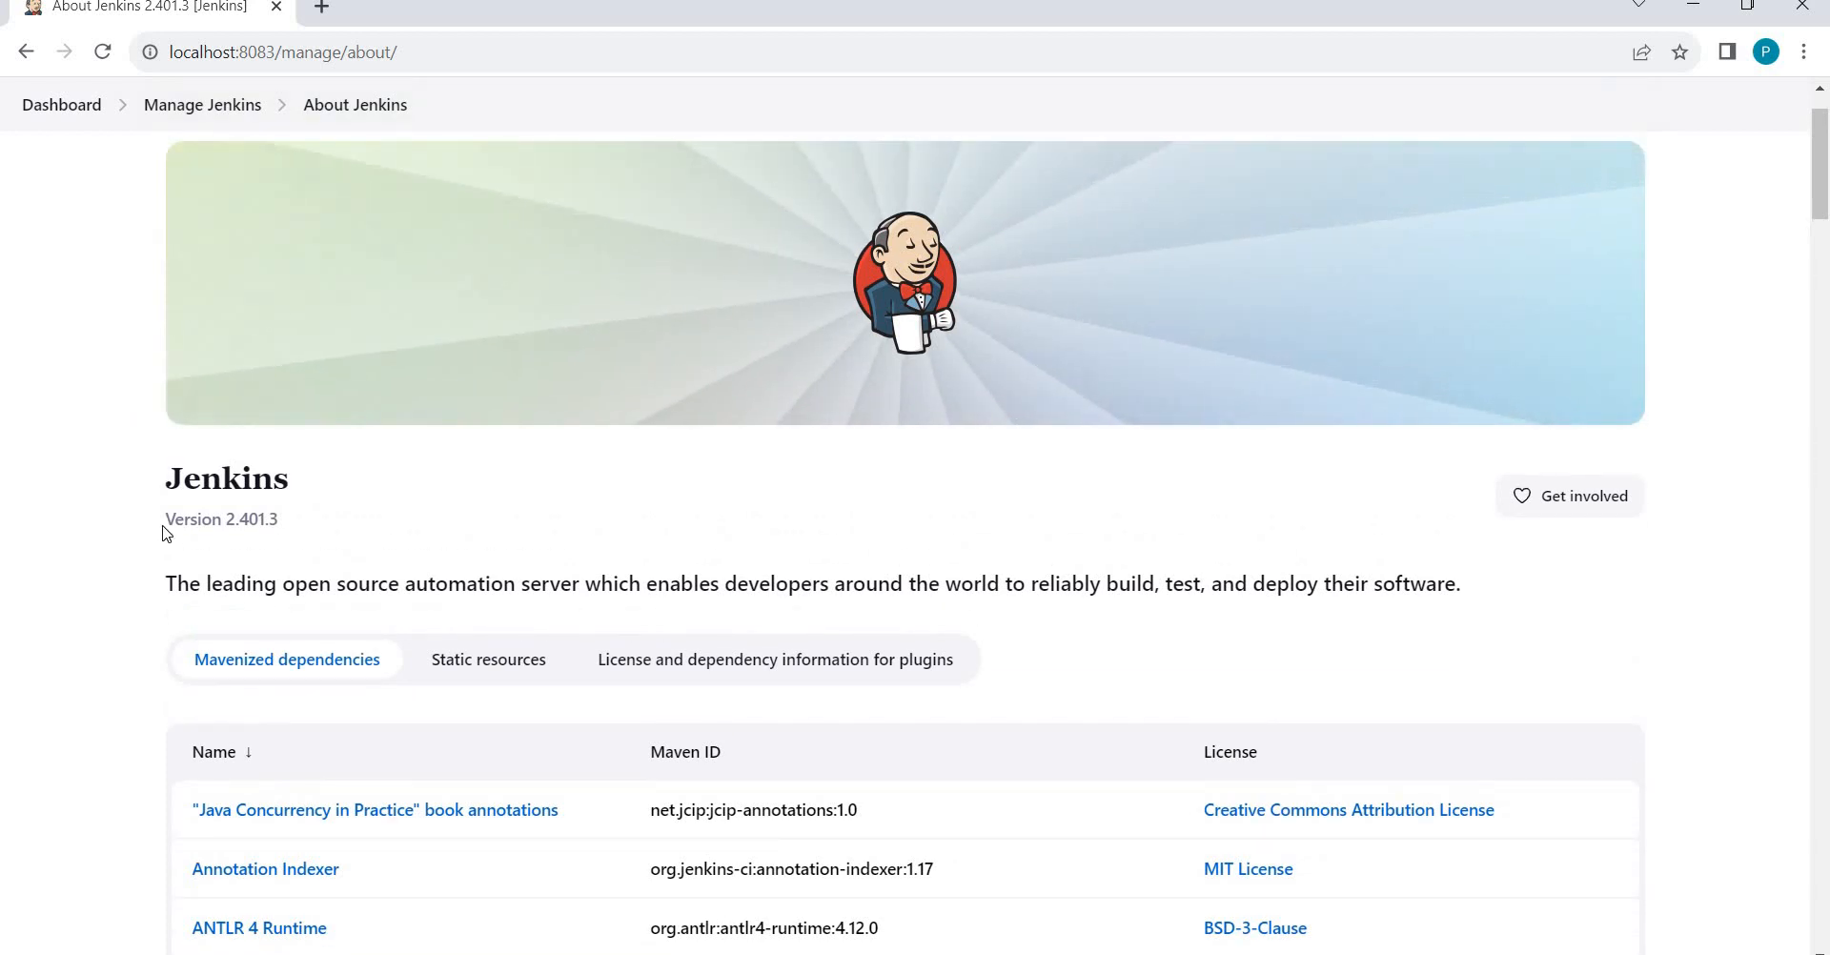
{"action": "triple_click", "coordinate": [296, 539]}
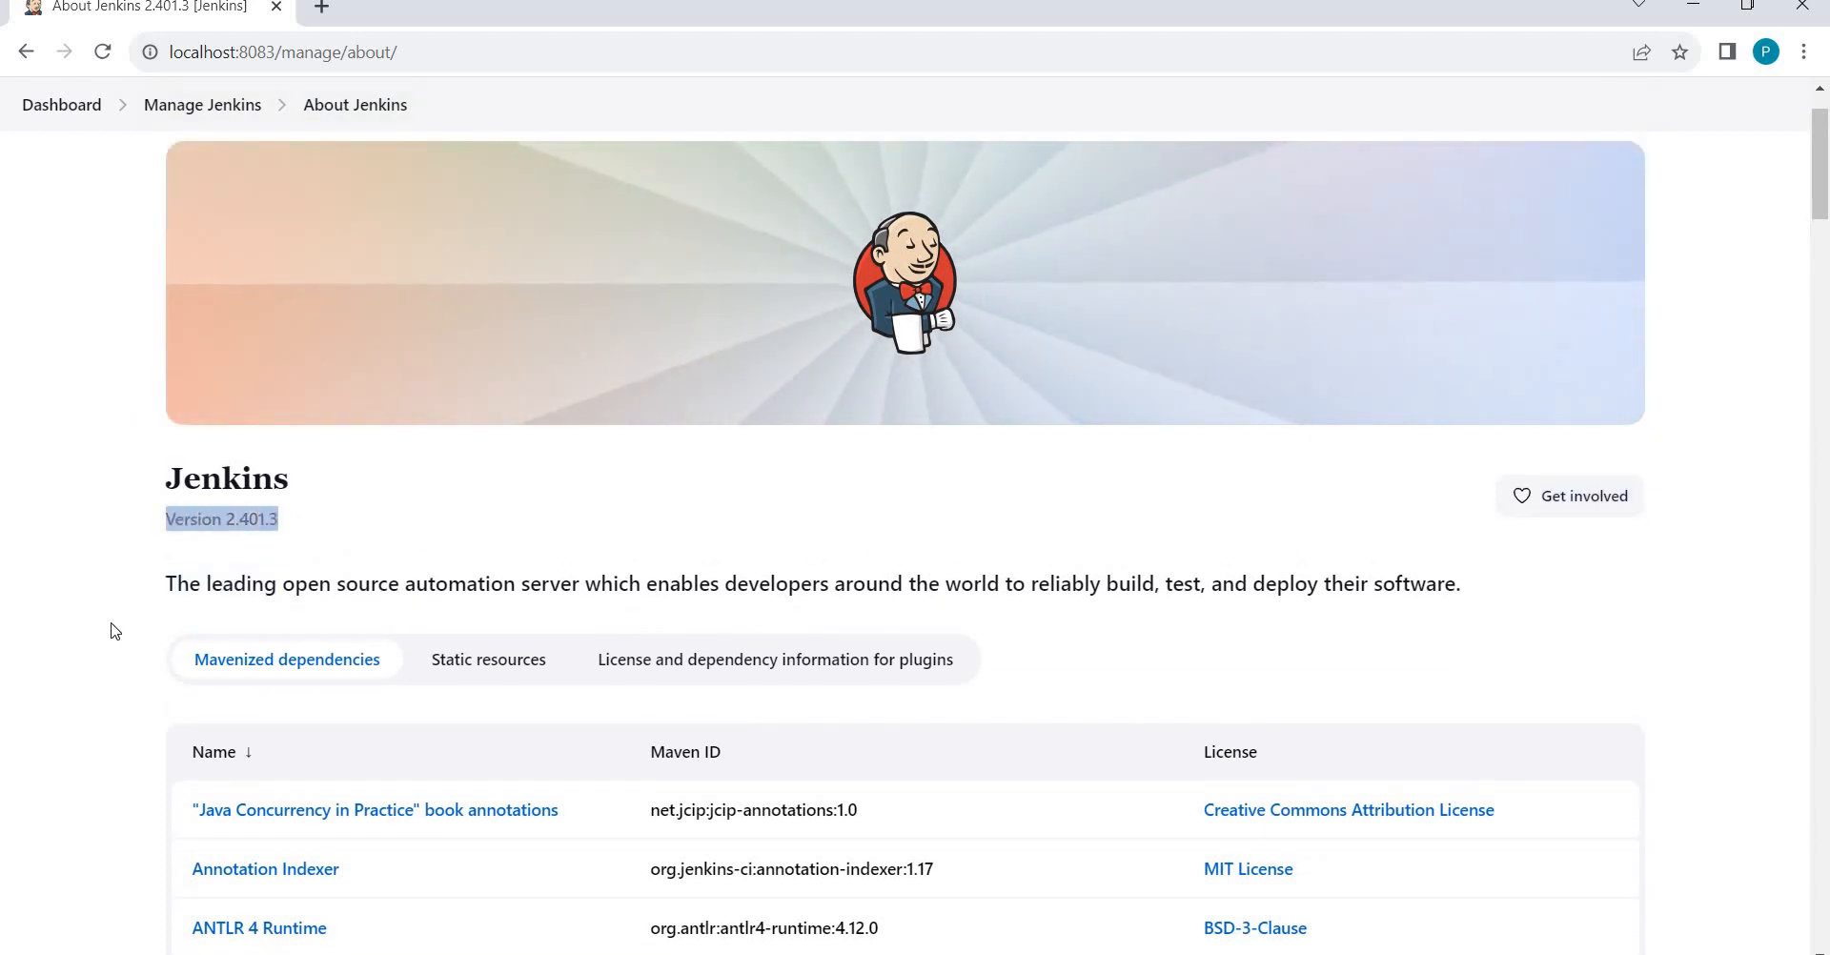
{"action": "left_click", "coordinate": [3, 662]}
{"action": "scroll", "coordinate": [3, 662], "scroll_direction": "down", "scroll_amount": 7}
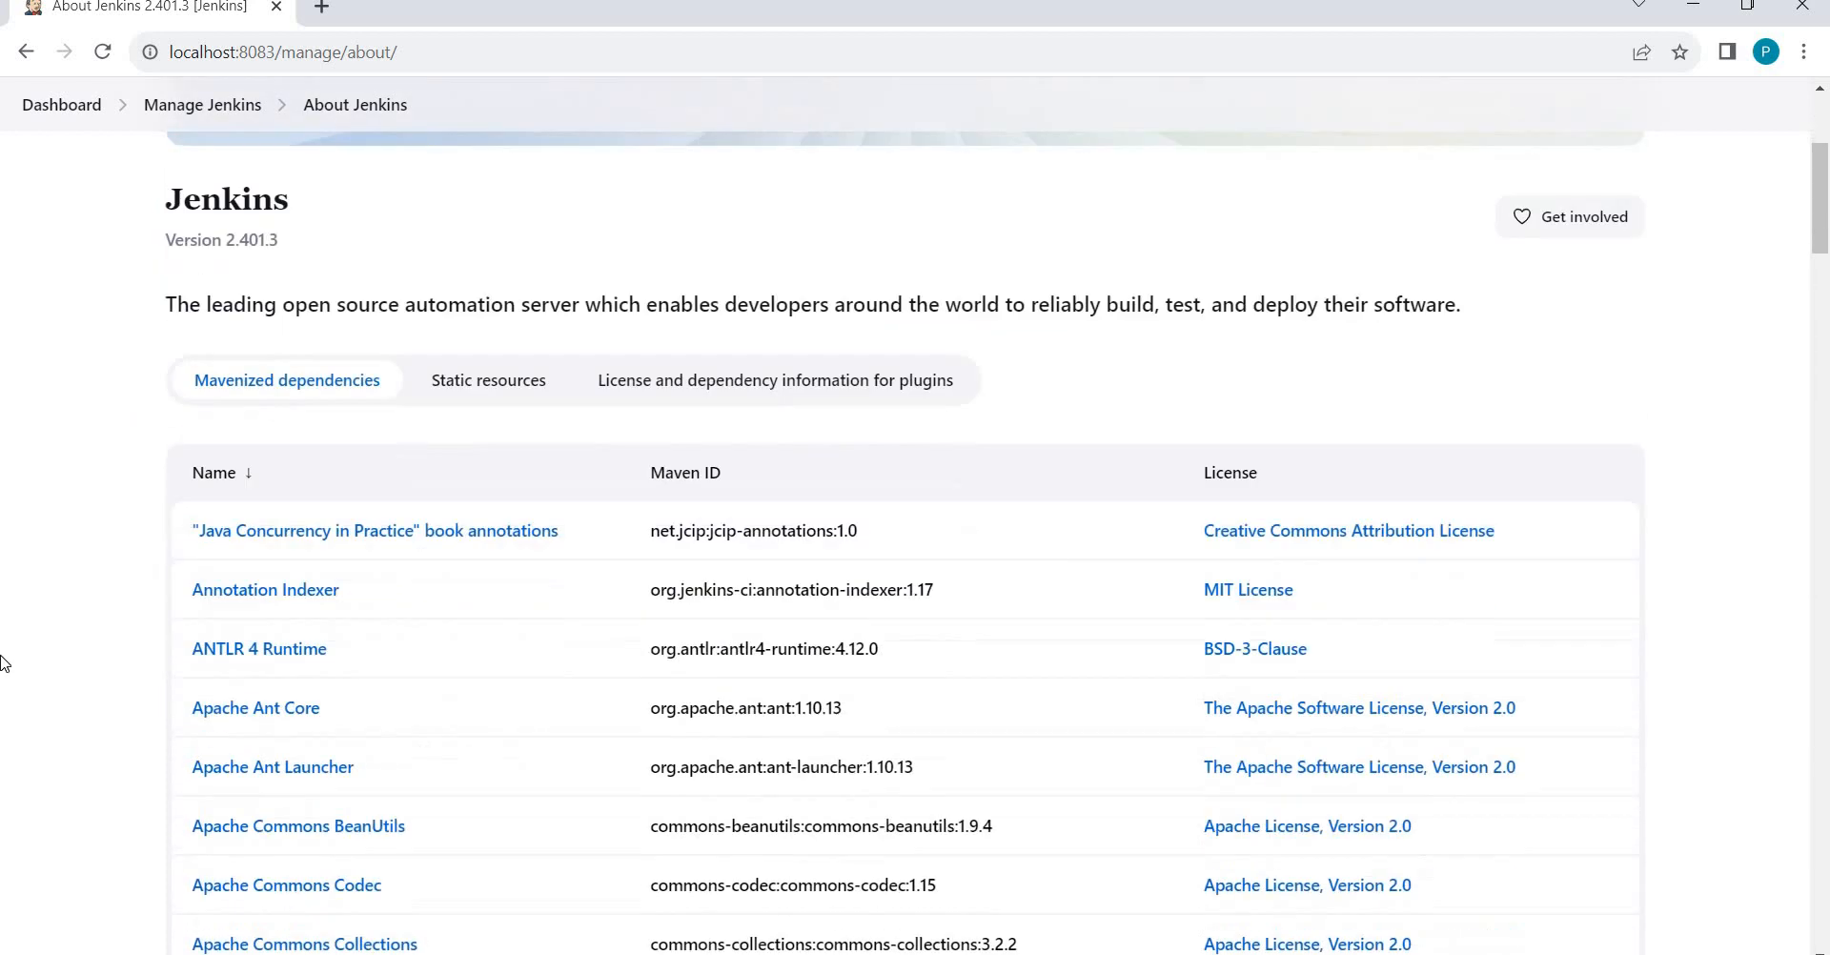
{"action": "scroll", "coordinate": [3, 662], "scroll_direction": "down", "scroll_amount": 15}
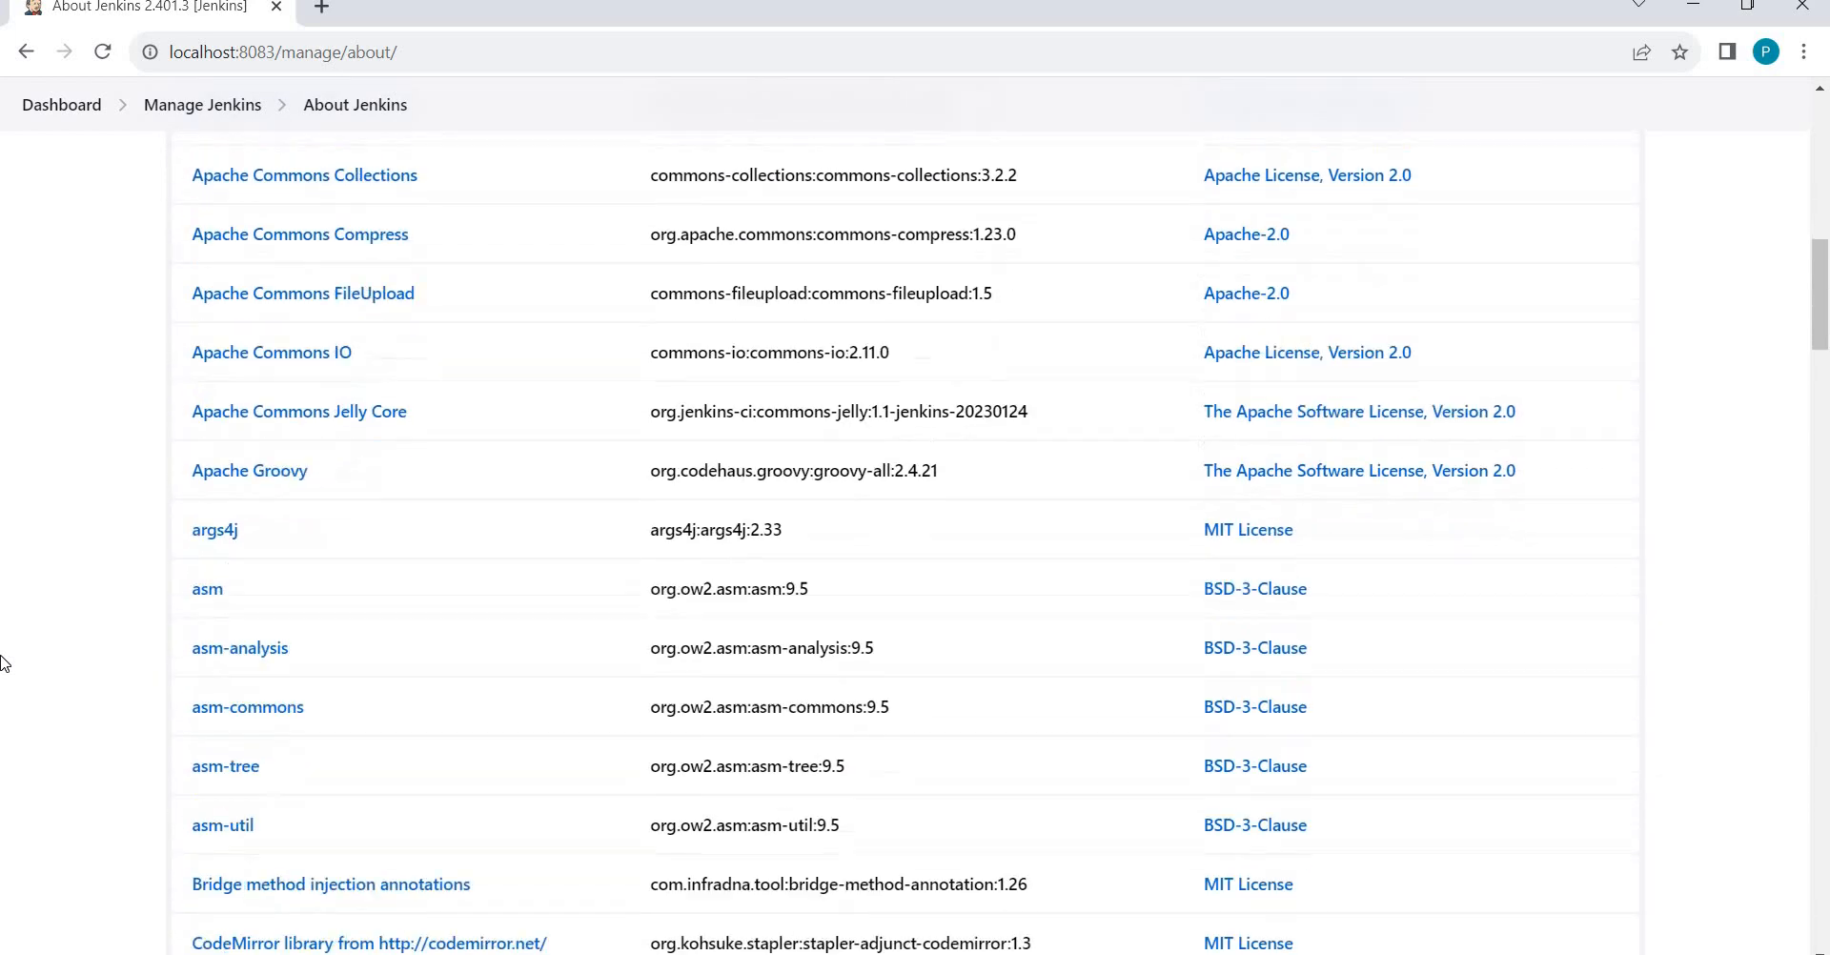
{"action": "scroll", "coordinate": [3, 663], "scroll_direction": "up", "scroll_amount": 20}
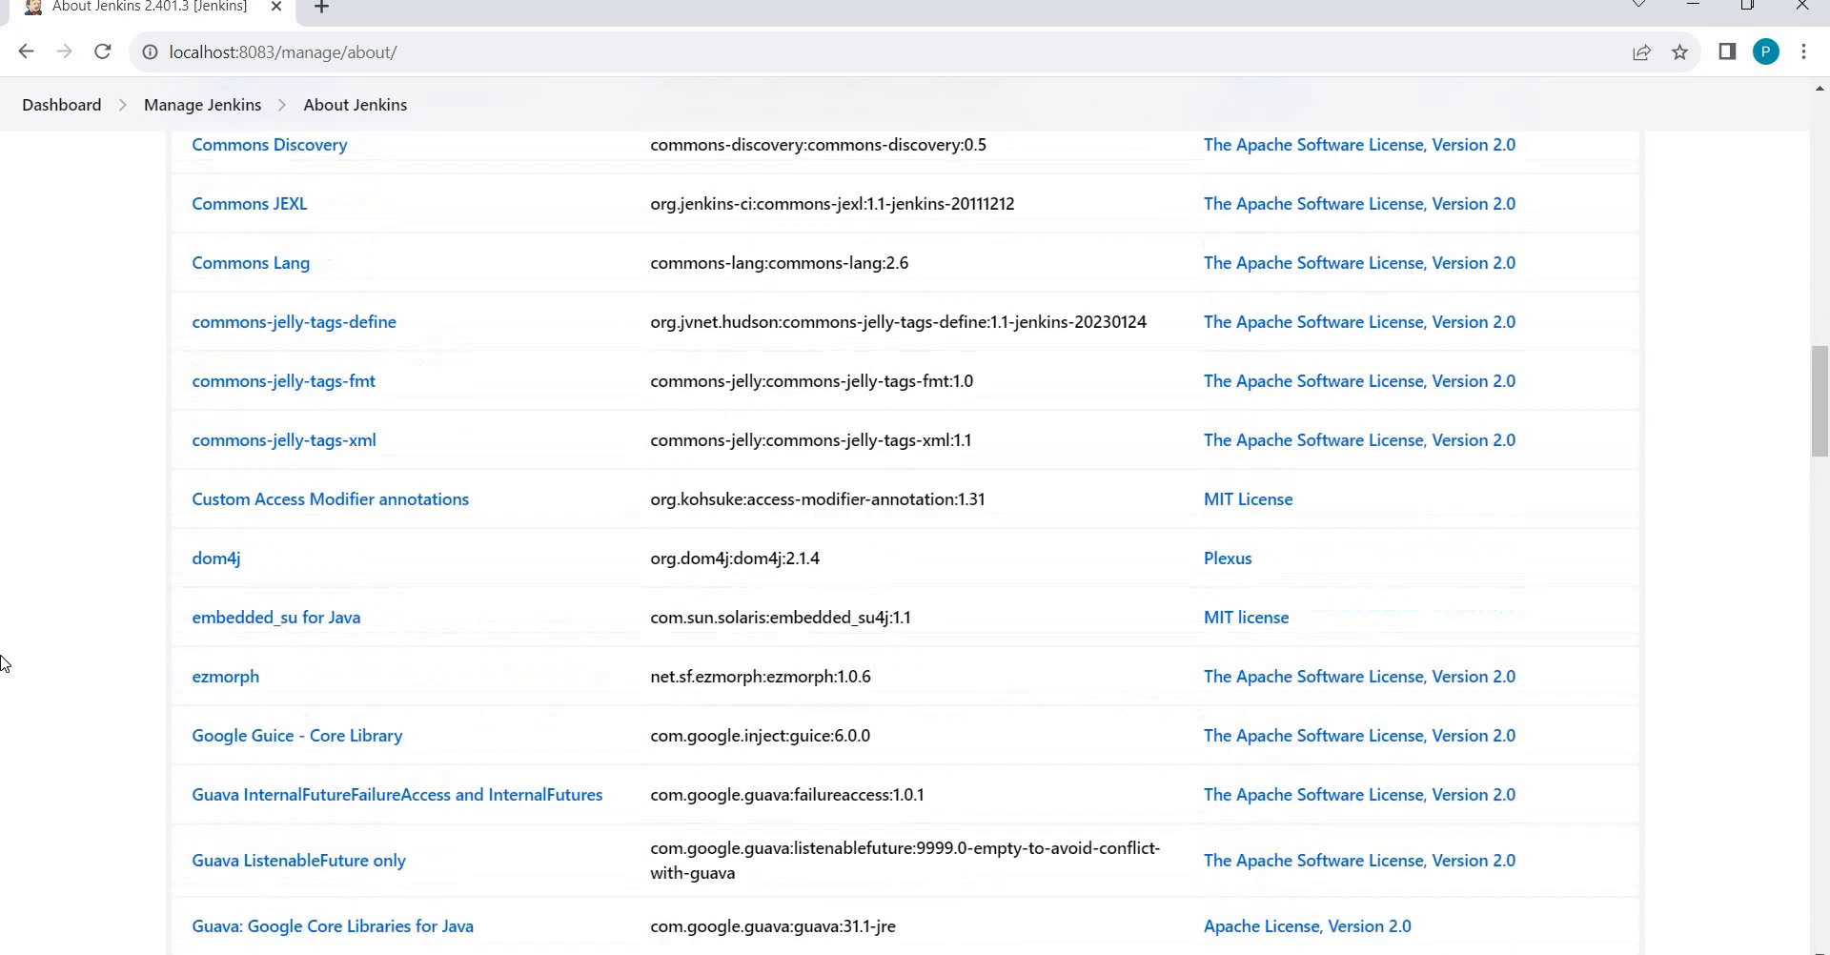
{"action": "scroll", "coordinate": [3, 662], "scroll_direction": "up", "scroll_amount": 4}
{"action": "scroll", "coordinate": [3, 658], "scroll_direction": "down", "scroll_amount": 4}
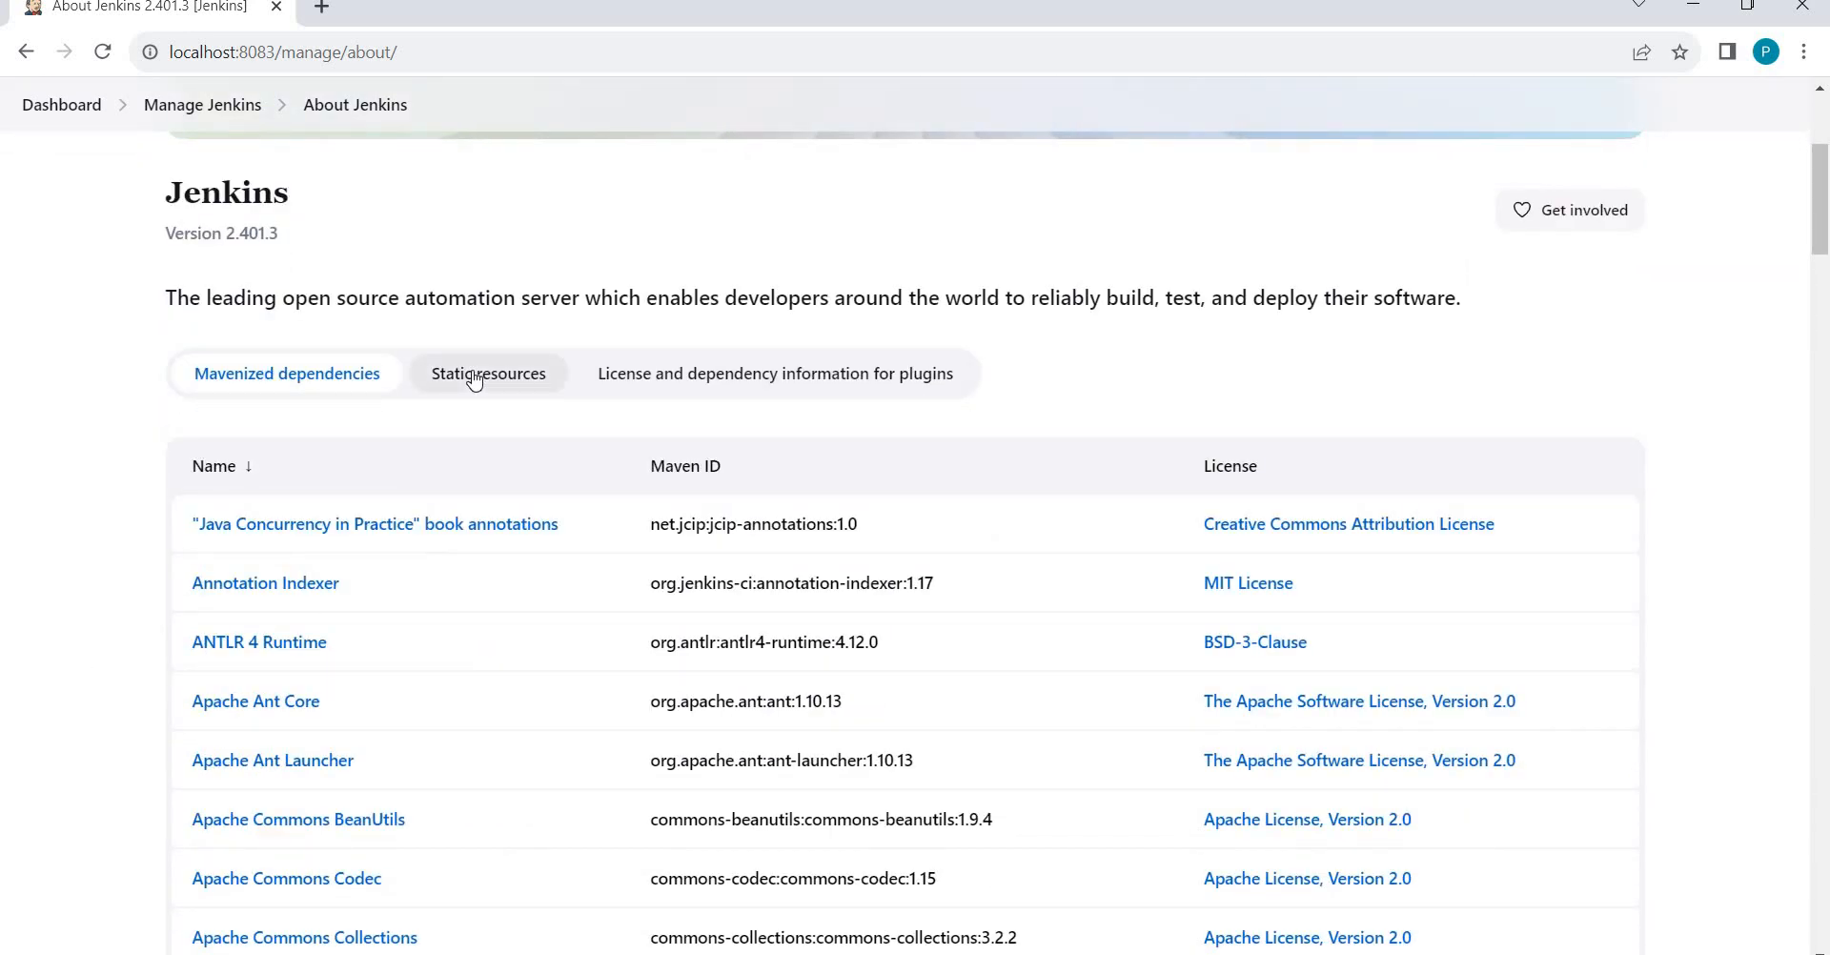
Show the plugins' license and dependency information and scroll through the list.
{"action": "left_click", "coordinate": [901, 392]}
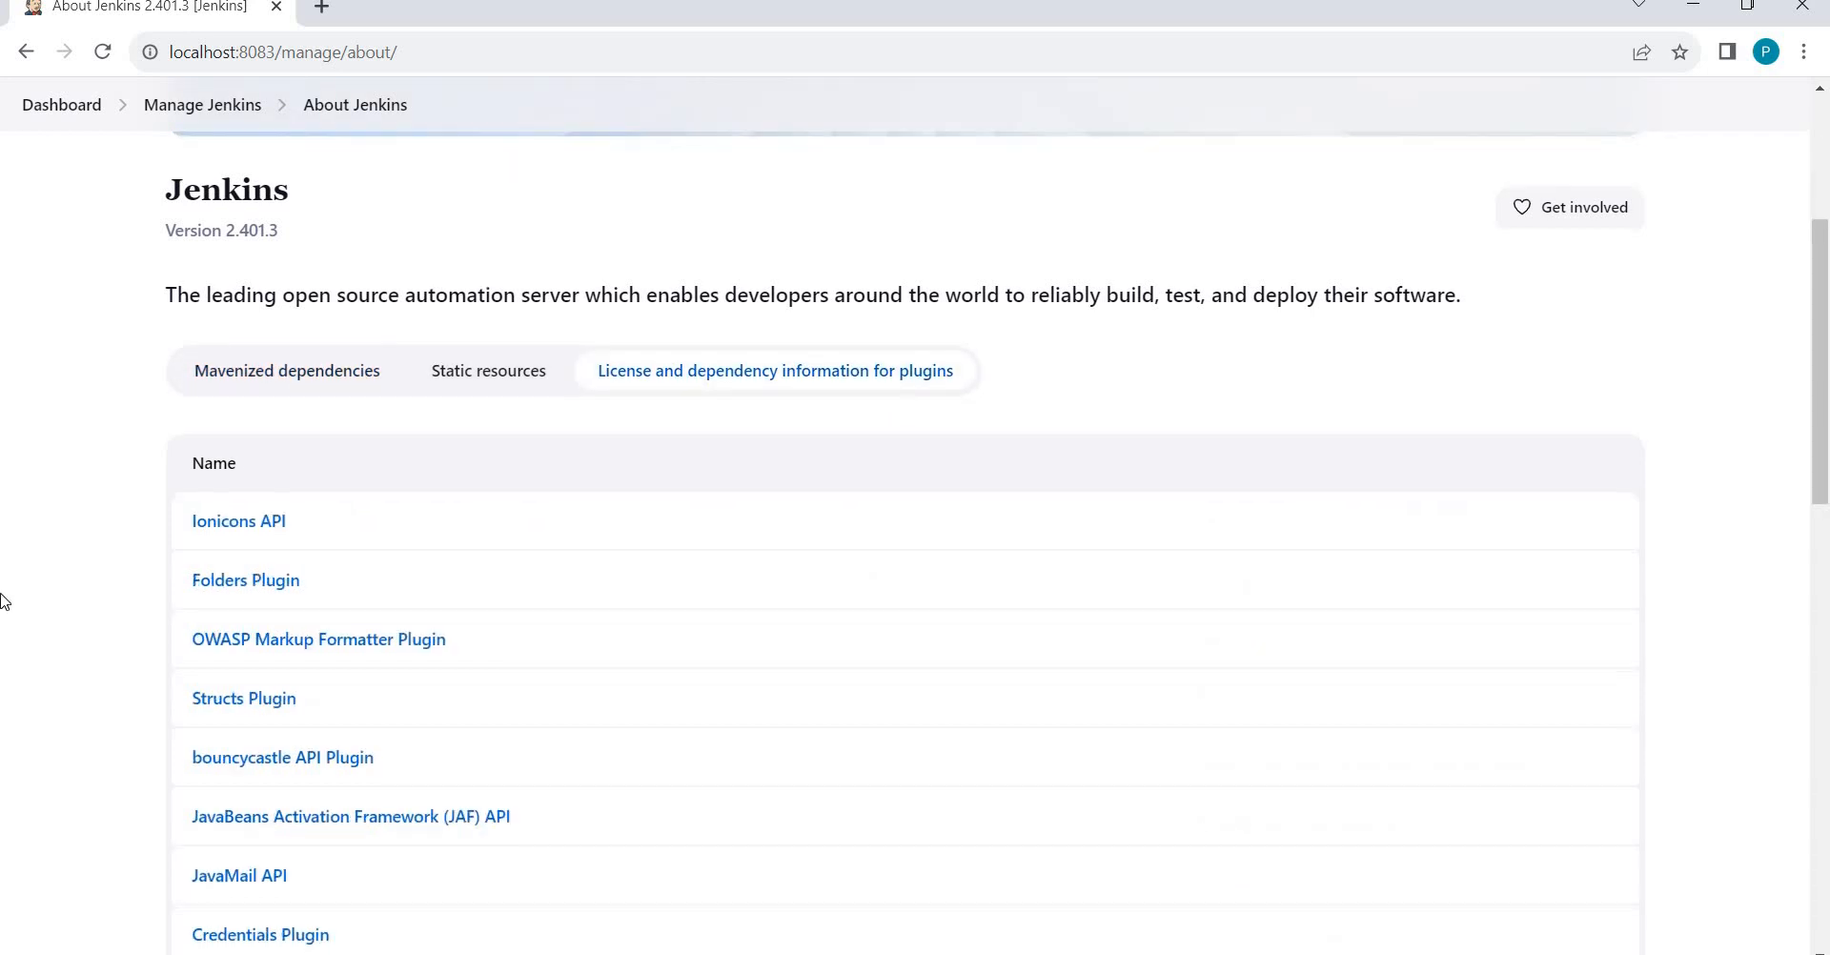
{"action": "scroll", "coordinate": [2, 600], "scroll_direction": "down", "scroll_amount": 5}
{"action": "scroll", "coordinate": [2, 601], "scroll_direction": "down", "scroll_amount": 10}
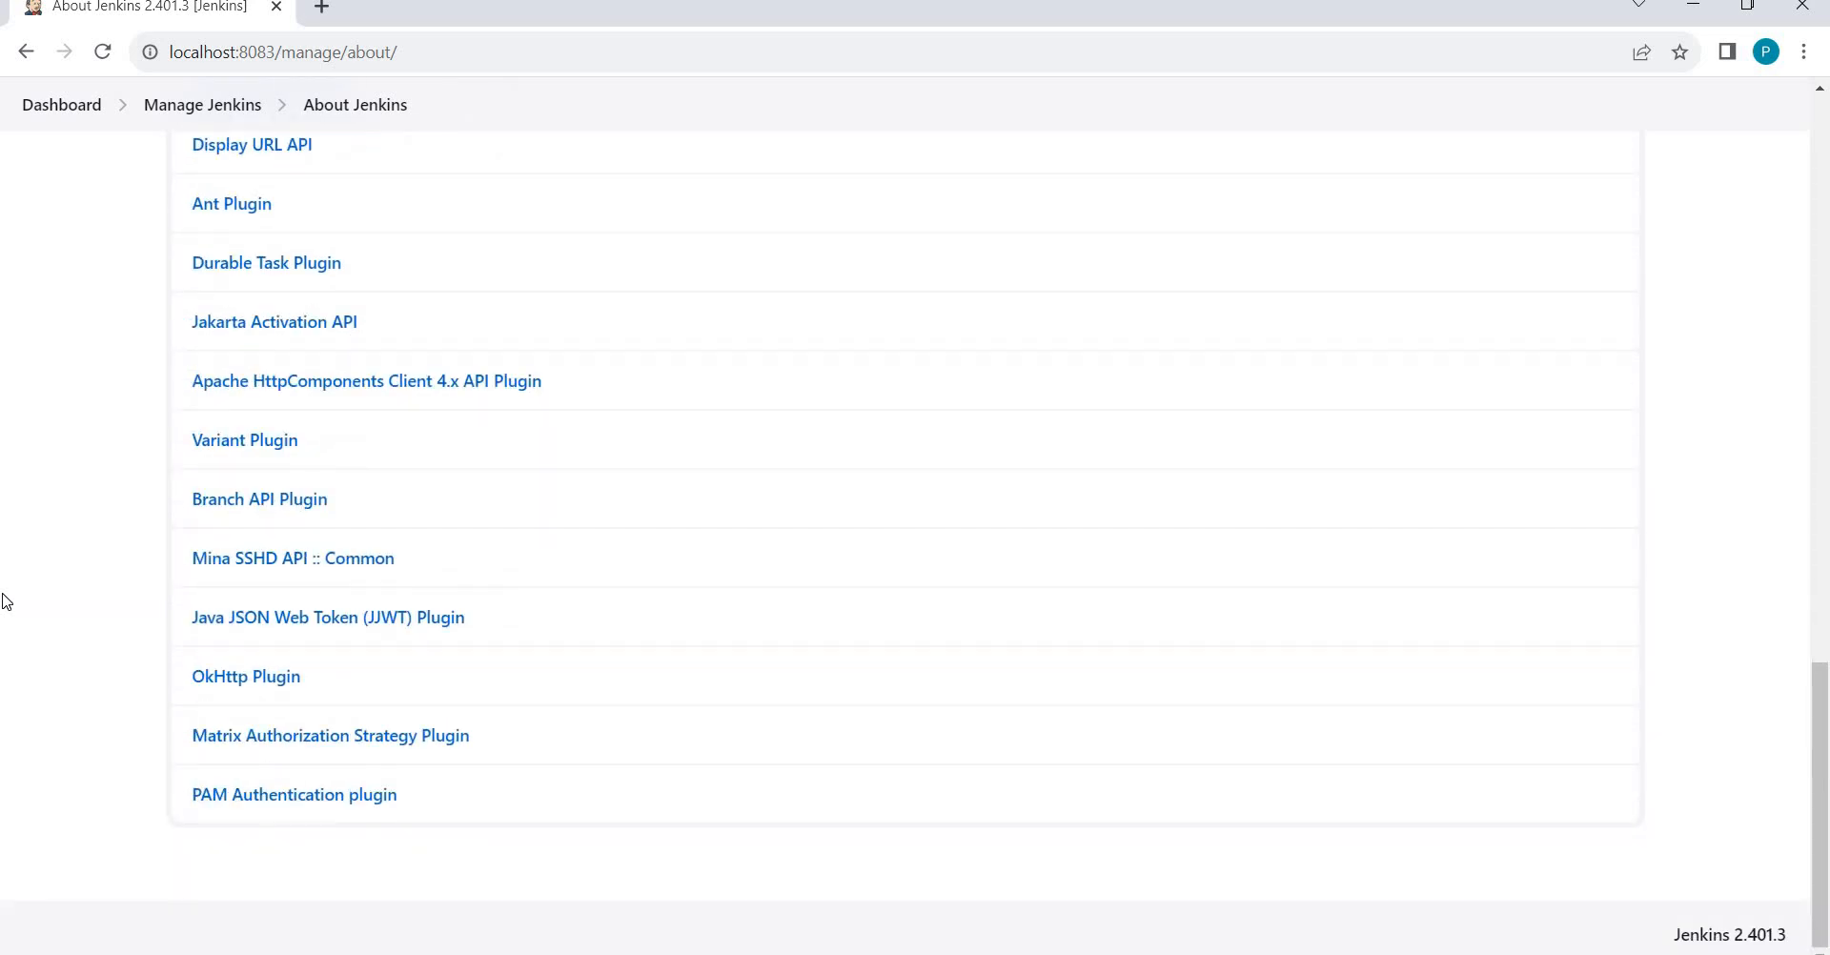
{"action": "scroll", "coordinate": [13, 600], "scroll_direction": "up", "scroll_amount": 15}
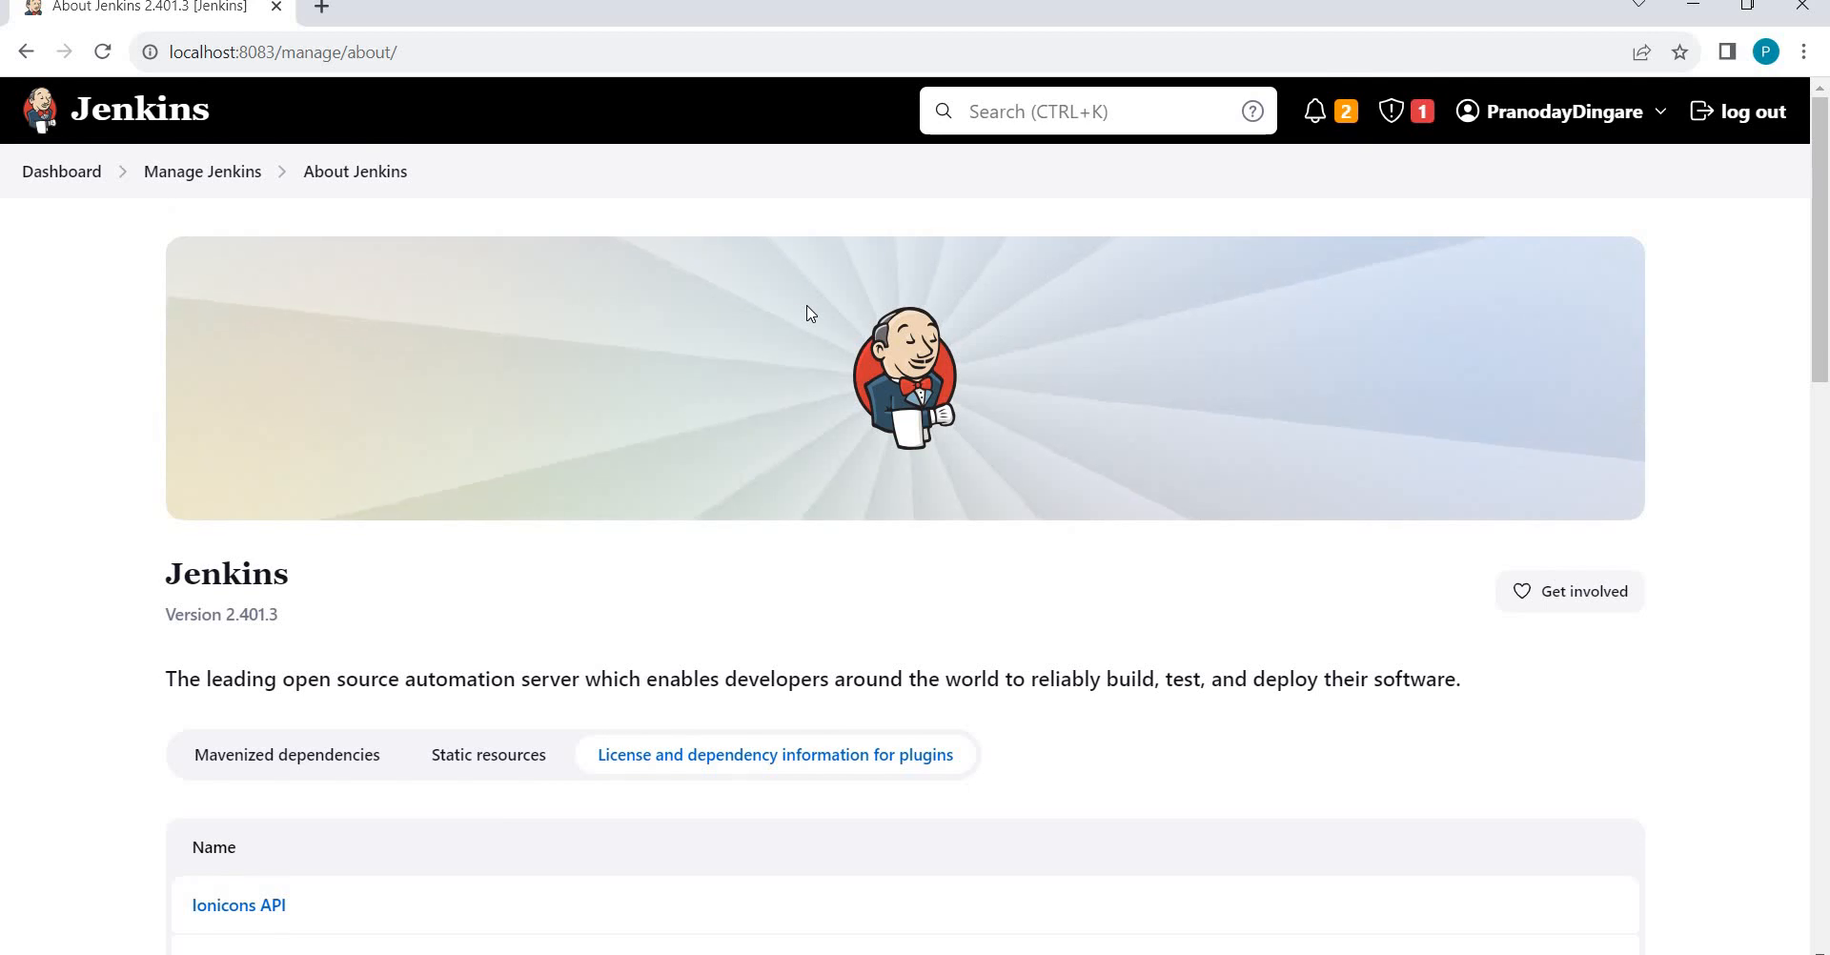
Return to Manage Jenkins and scroll down to Tools and Actions, showing Jenkins CLI.
{"action": "left_click", "coordinate": [212, 177]}
{"action": "scroll", "coordinate": [759, 462], "scroll_direction": "down", "scroll_amount": 12}
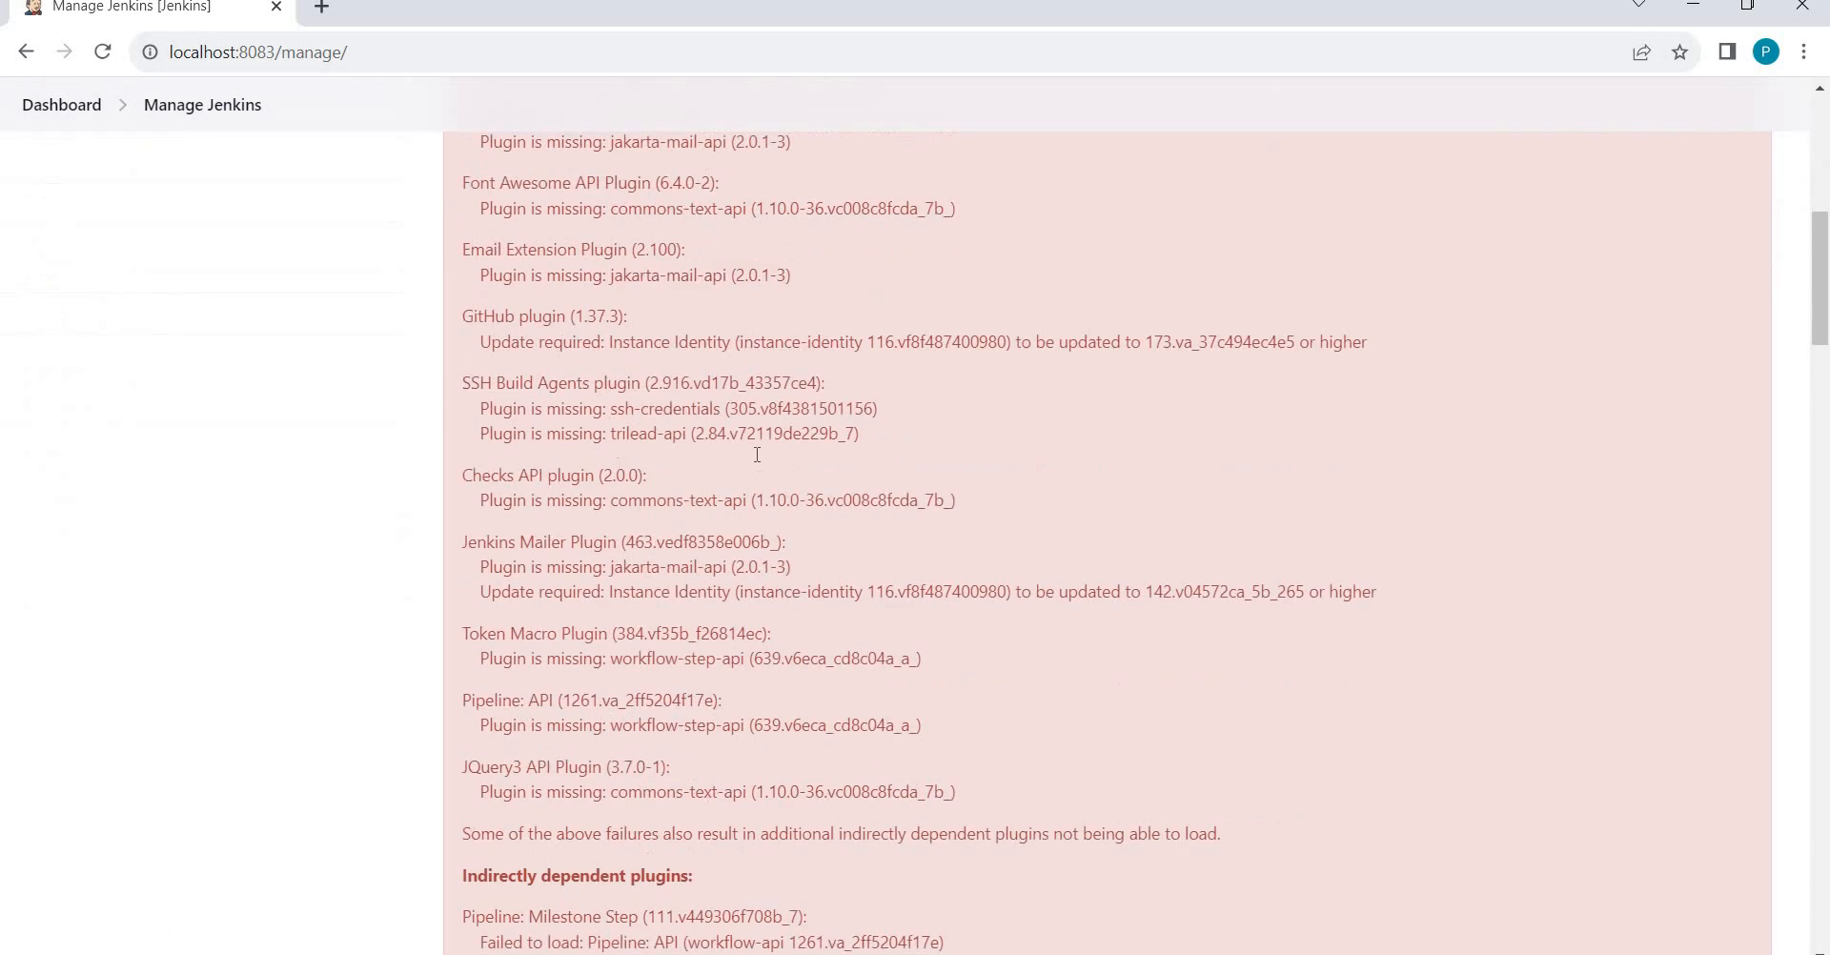
{"action": "scroll", "coordinate": [759, 463], "scroll_direction": "down", "scroll_amount": 20}
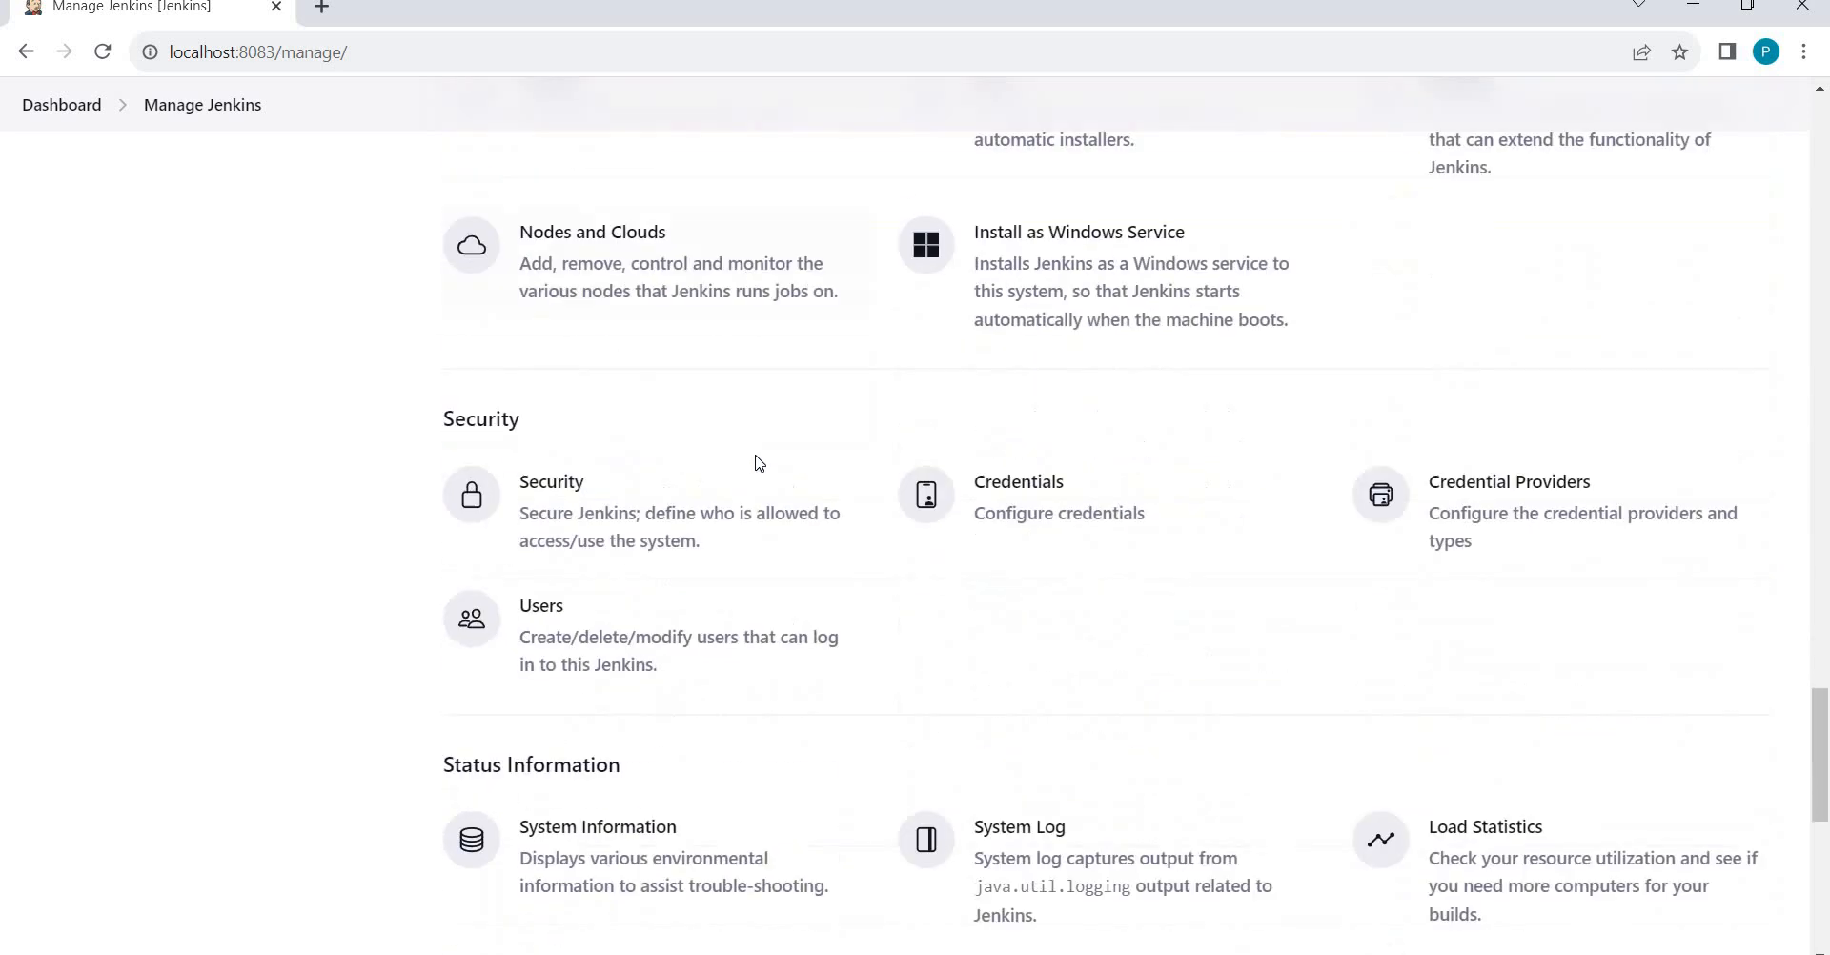
{"action": "scroll", "coordinate": [759, 462], "scroll_direction": "down", "scroll_amount": 3}
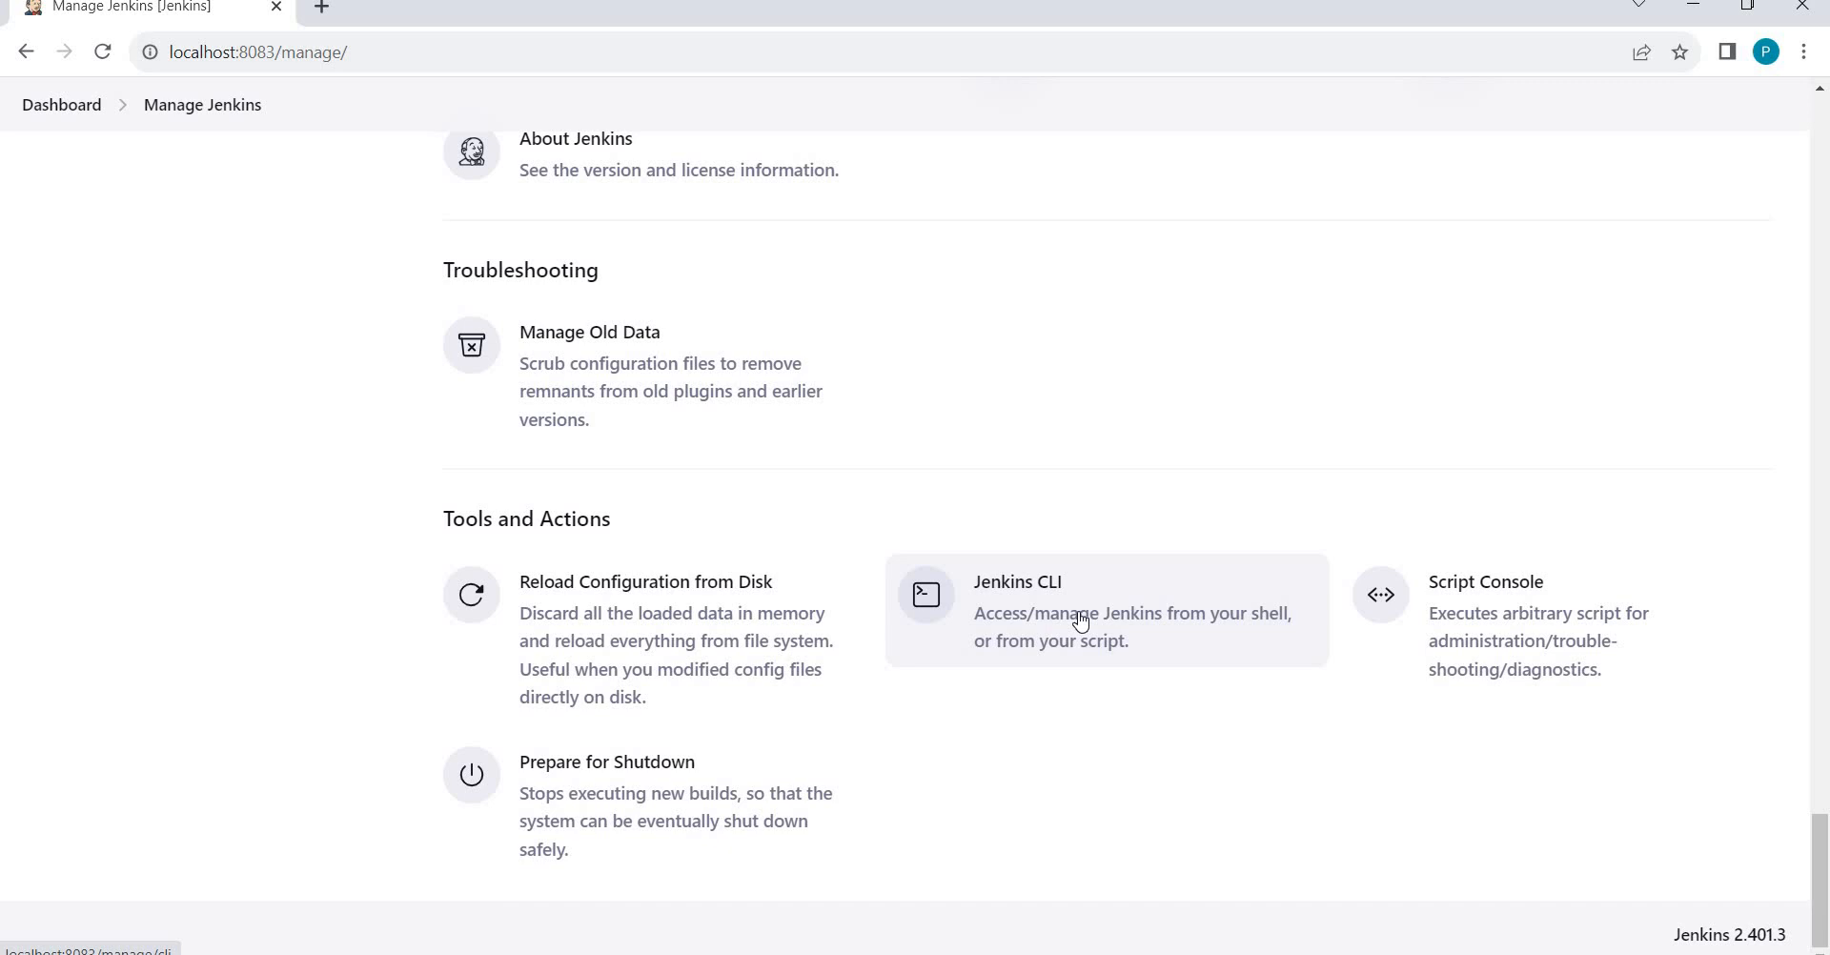
Open the Jenkins CLI page and highlight the 'java -jar jenkins-cli.jar' sample command.
{"action": "left_click", "coordinate": [1080, 622]}
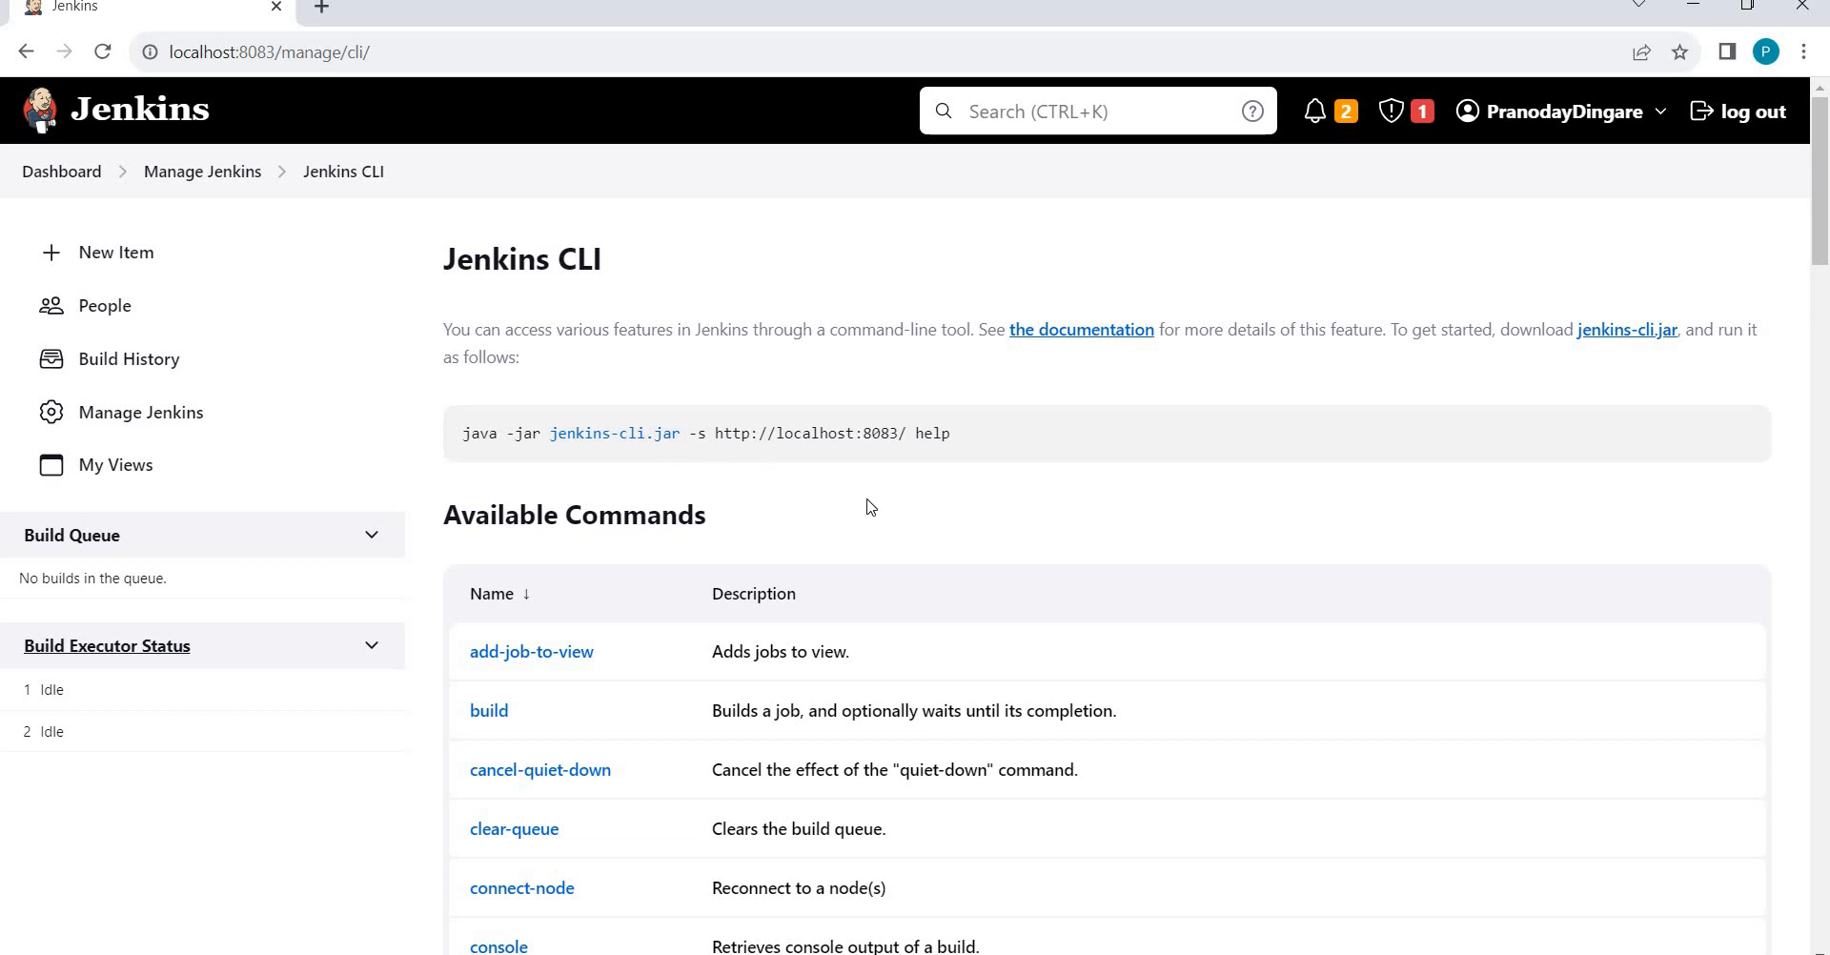
{"action": "scroll", "coordinate": [869, 505], "scroll_direction": "down", "scroll_amount": 1}
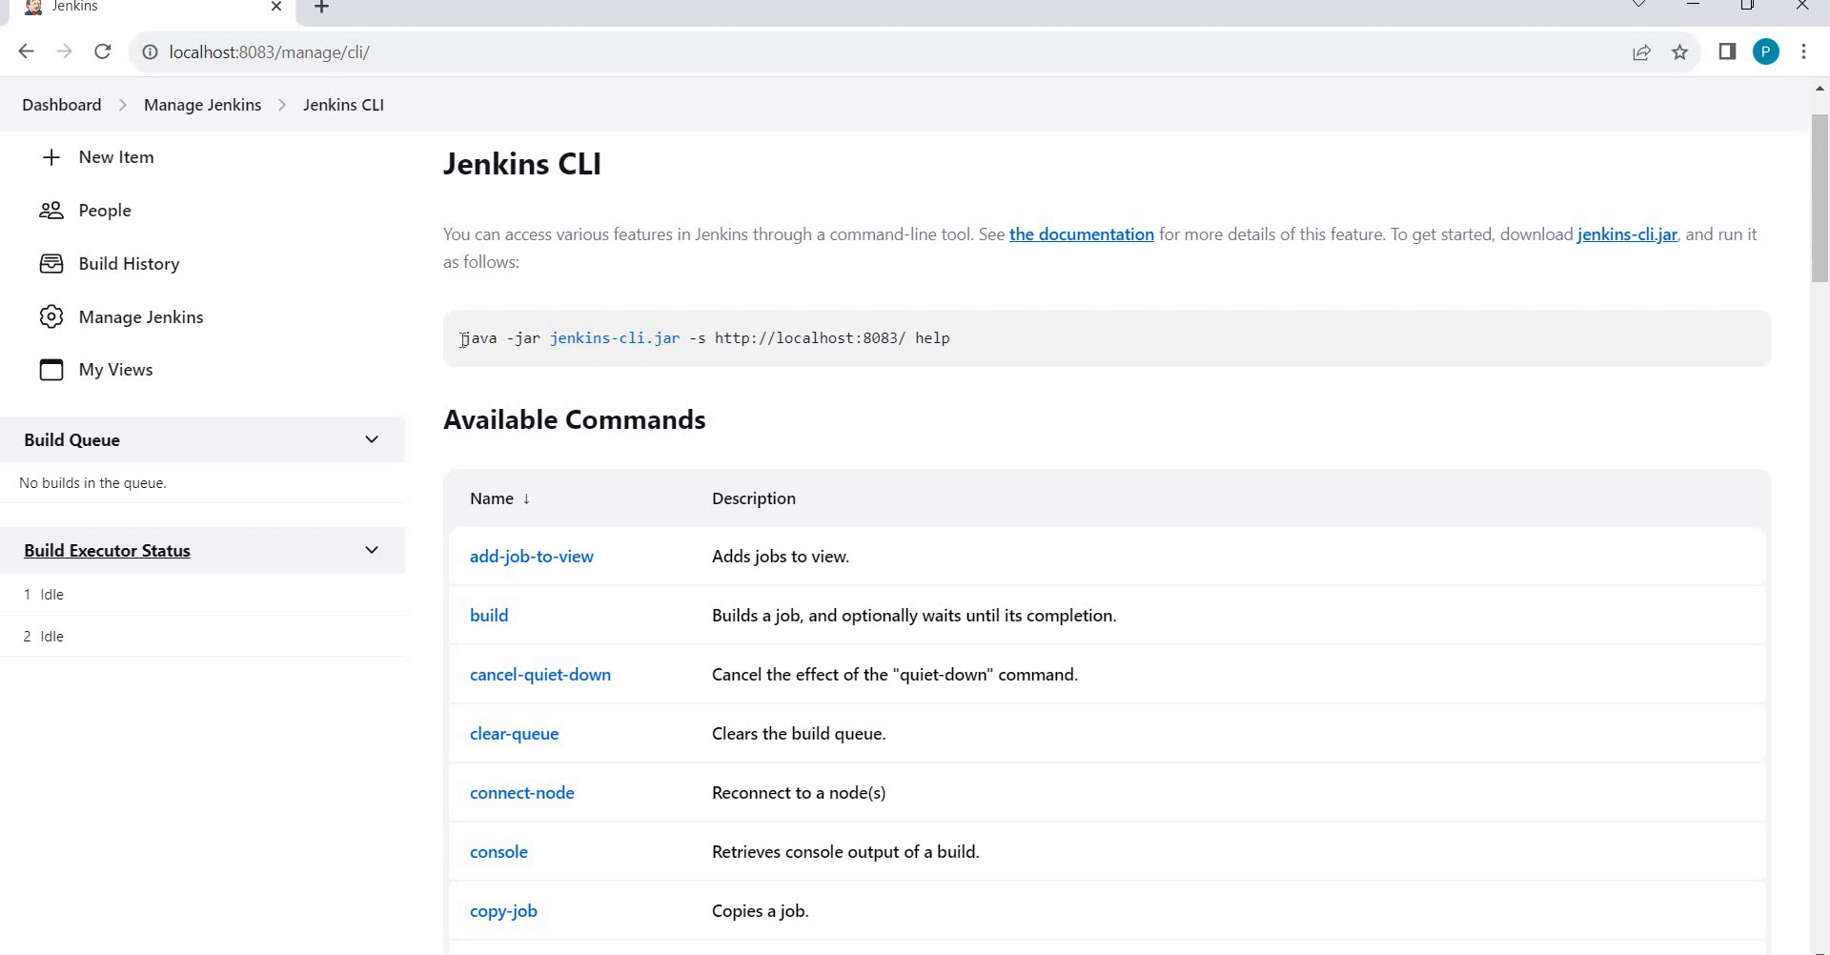
{"action": "left_click_drag", "start_coordinate": [462, 340], "coordinate": [700, 345]}
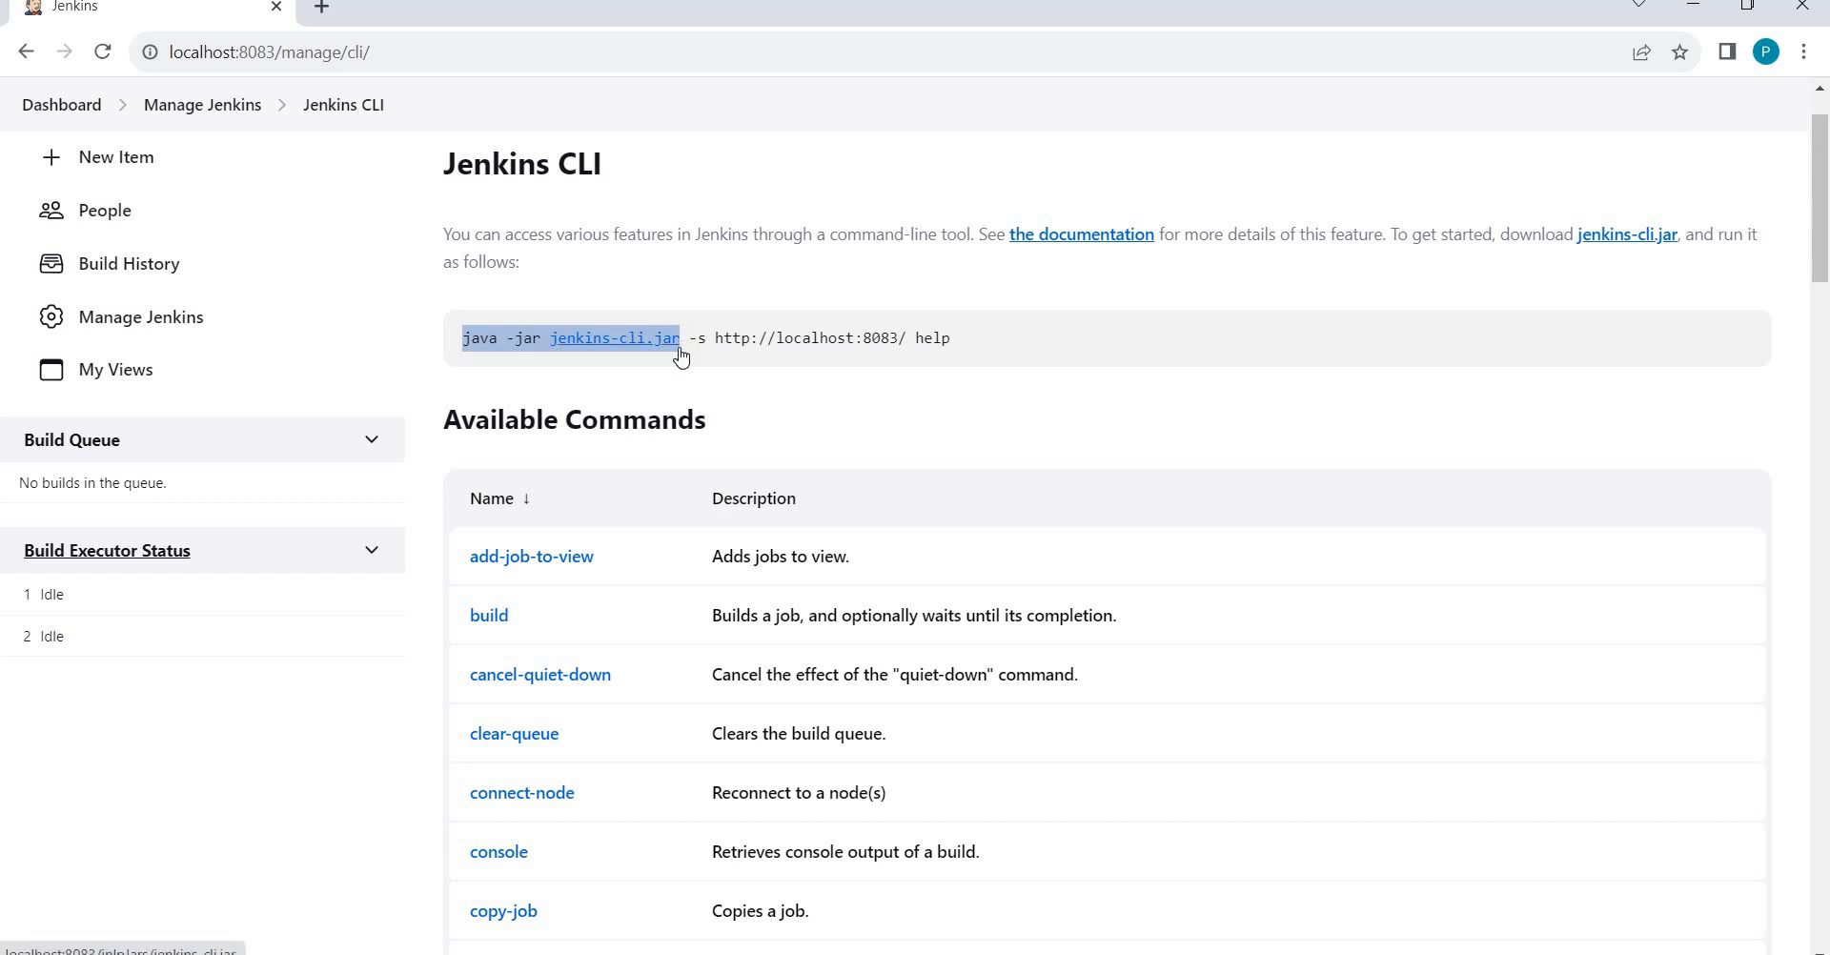
Open the build command help and highlight its usage line: server URL, 'build', 'JOB', then the whole line.
{"action": "left_click", "coordinate": [491, 622]}
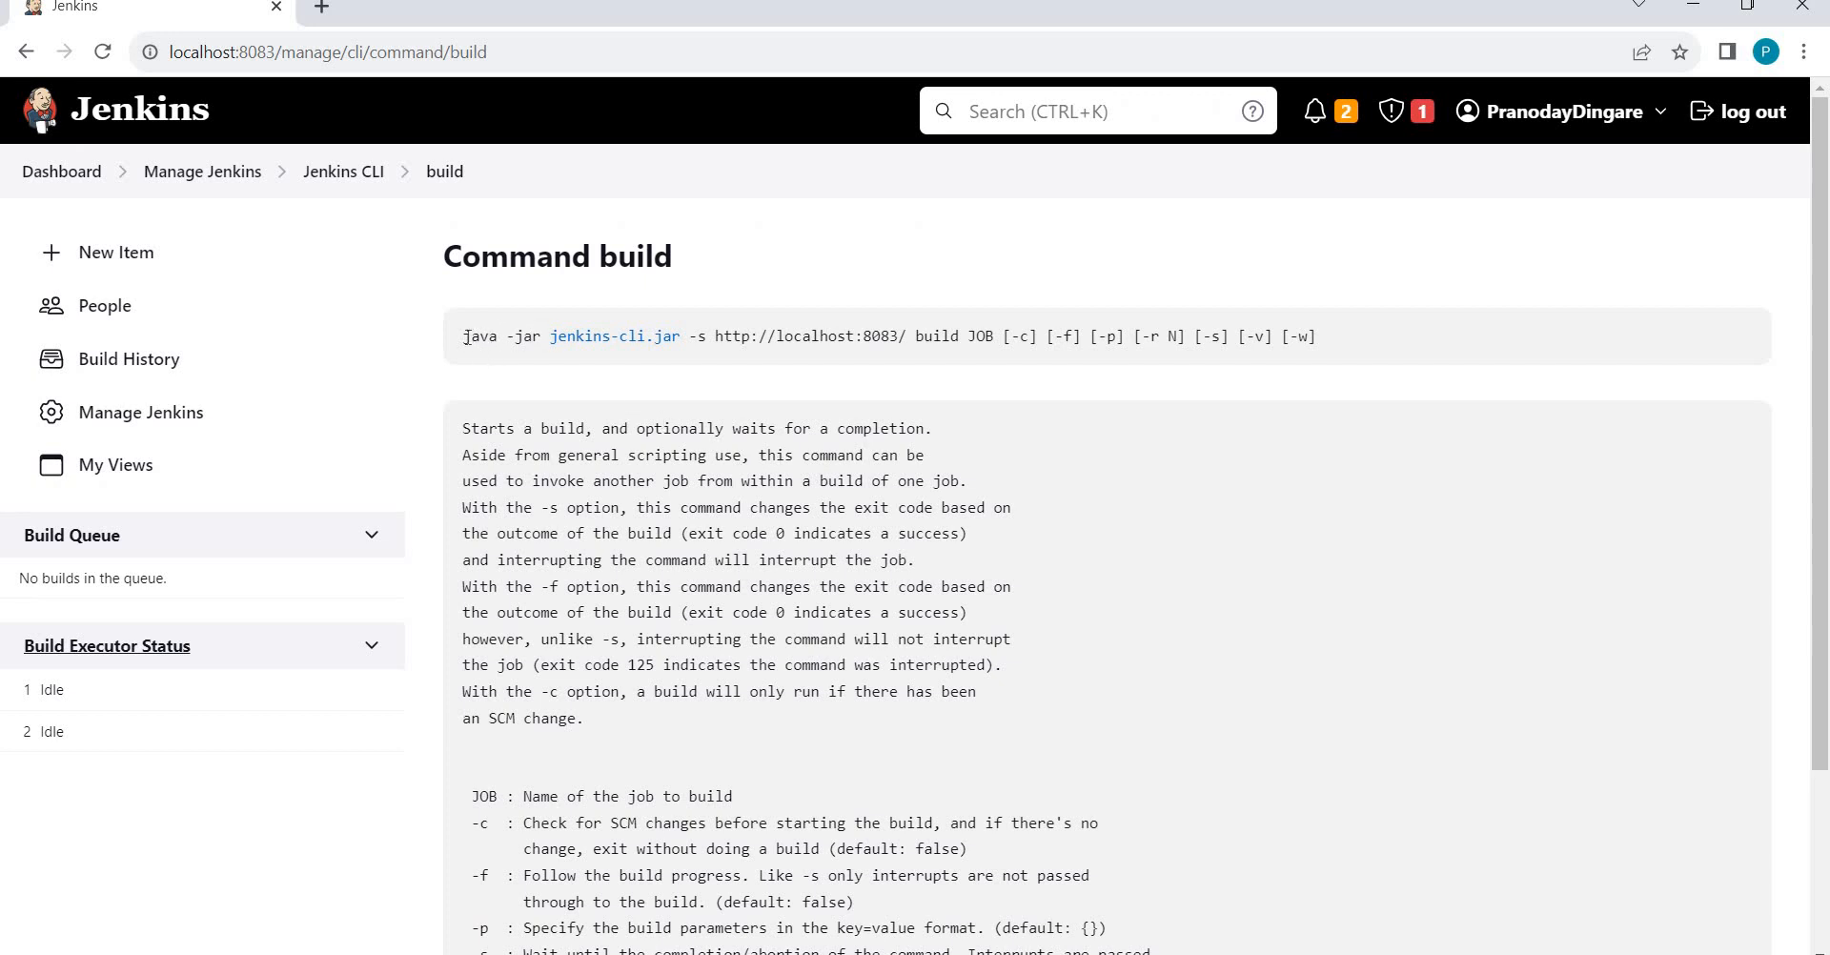
{"action": "left_click_drag", "start_coordinate": [470, 339], "coordinate": [908, 336]}
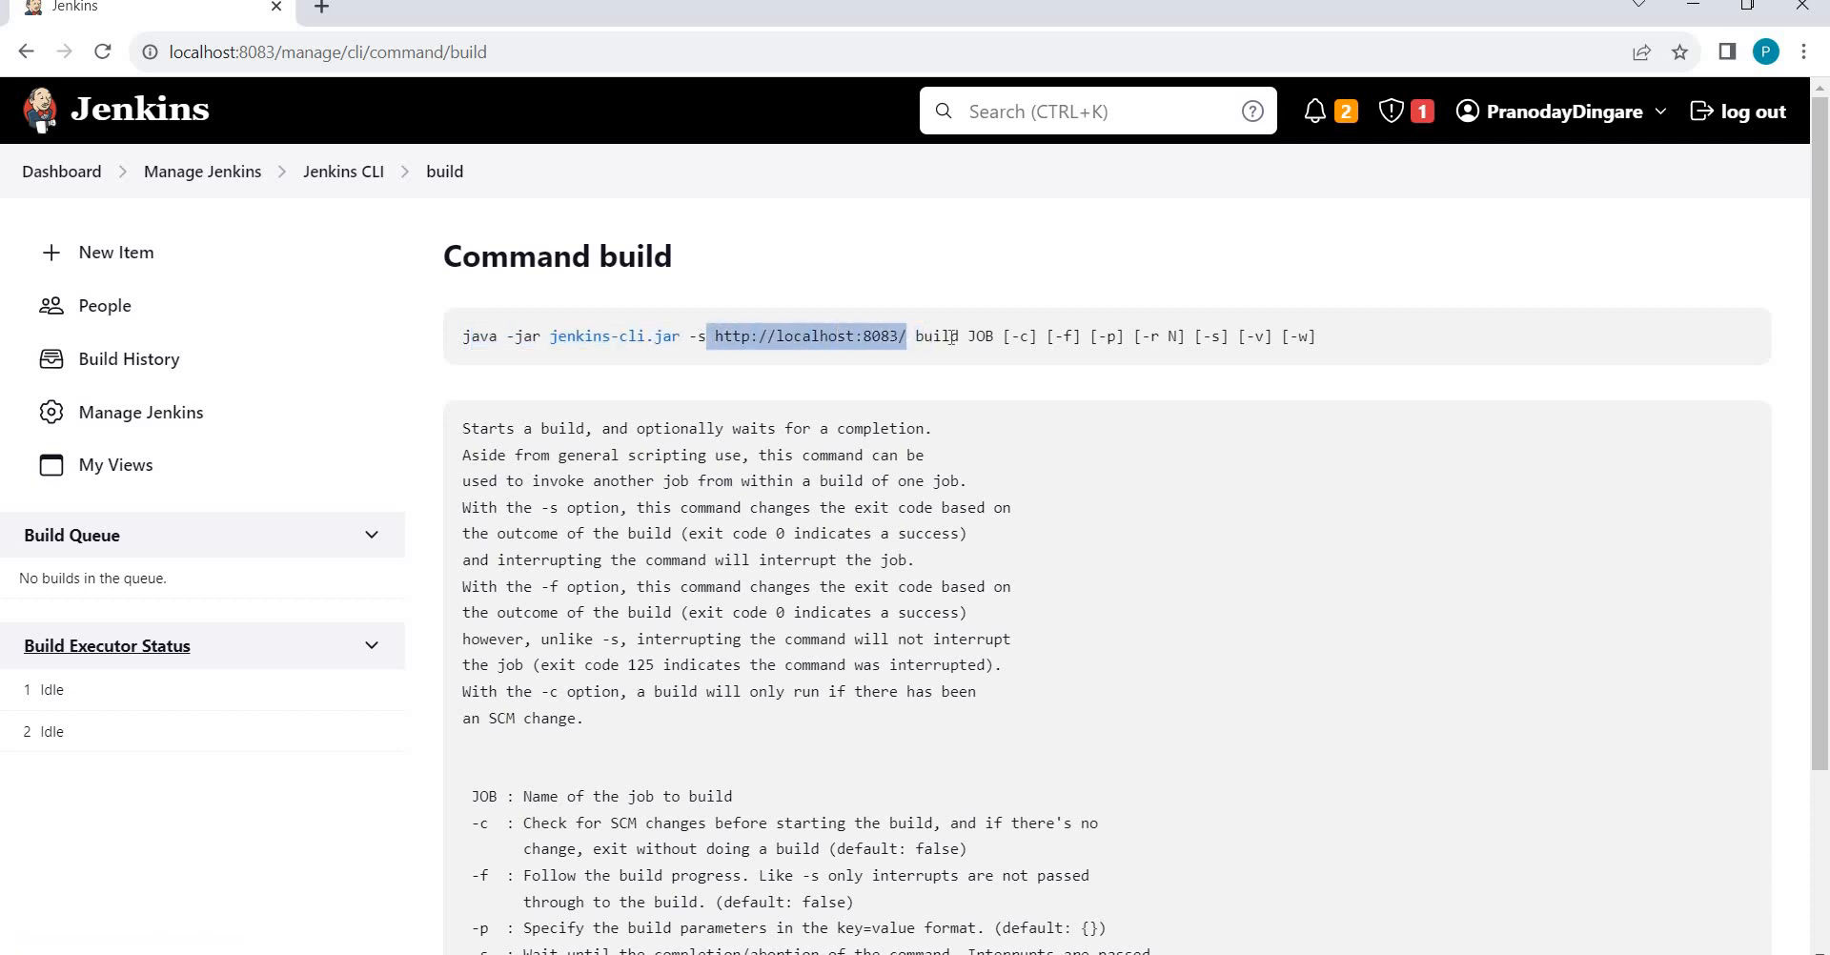
{"action": "double_click", "coordinate": [951, 337]}
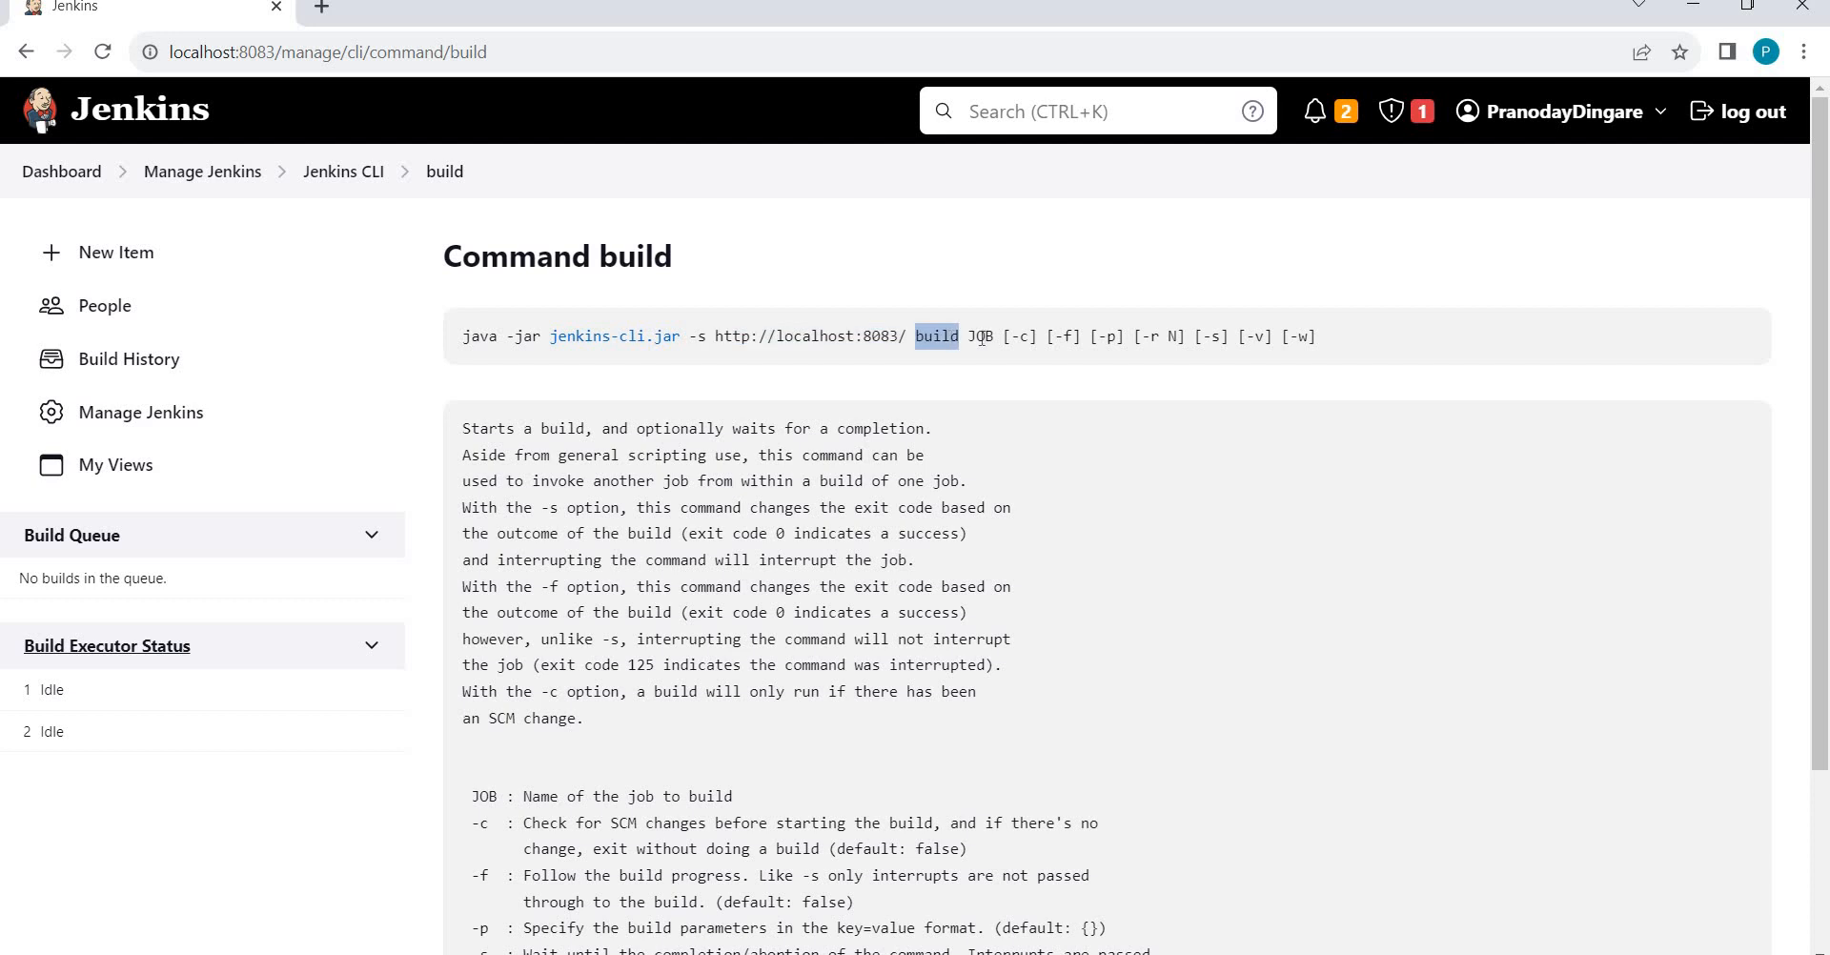
{"action": "double_click", "coordinate": [981, 339]}
{"action": "left_click_drag", "start_coordinate": [461, 344], "coordinate": [1282, 344]}
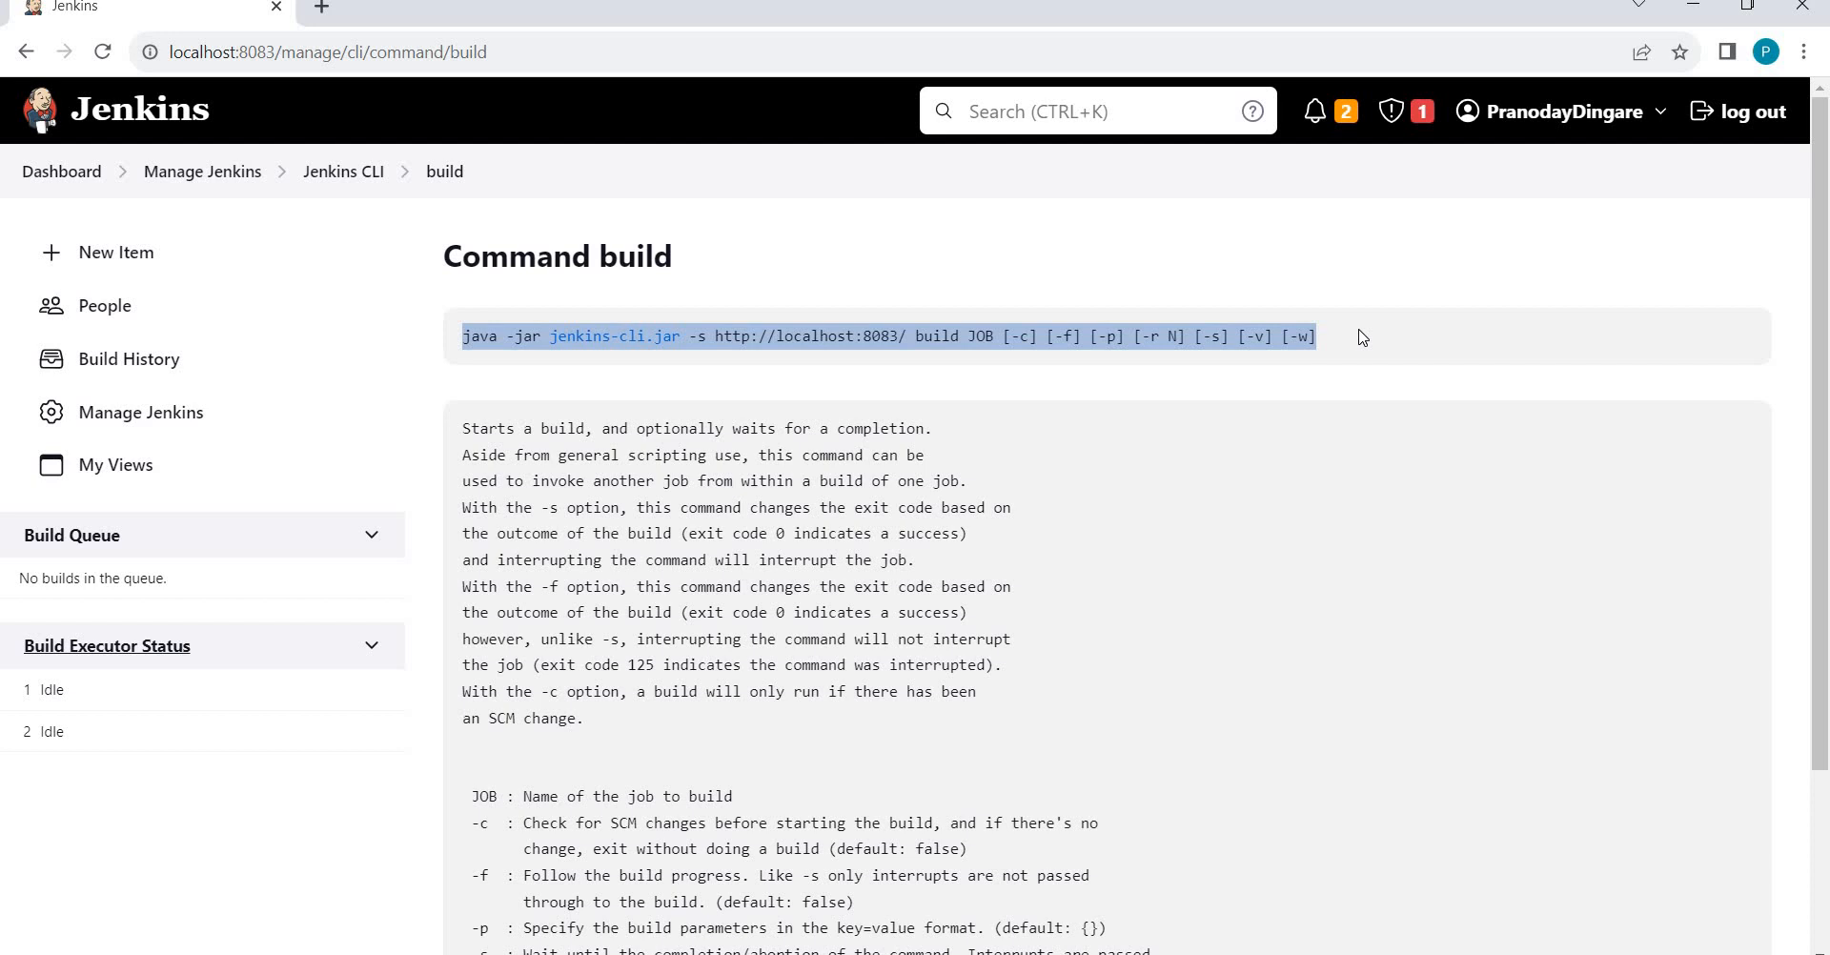
Go back through the Jenkins CLI breadcrumb to Manage Jenkins and review its failed-plugin dependency errors.
{"action": "left_click", "coordinate": [346, 179]}
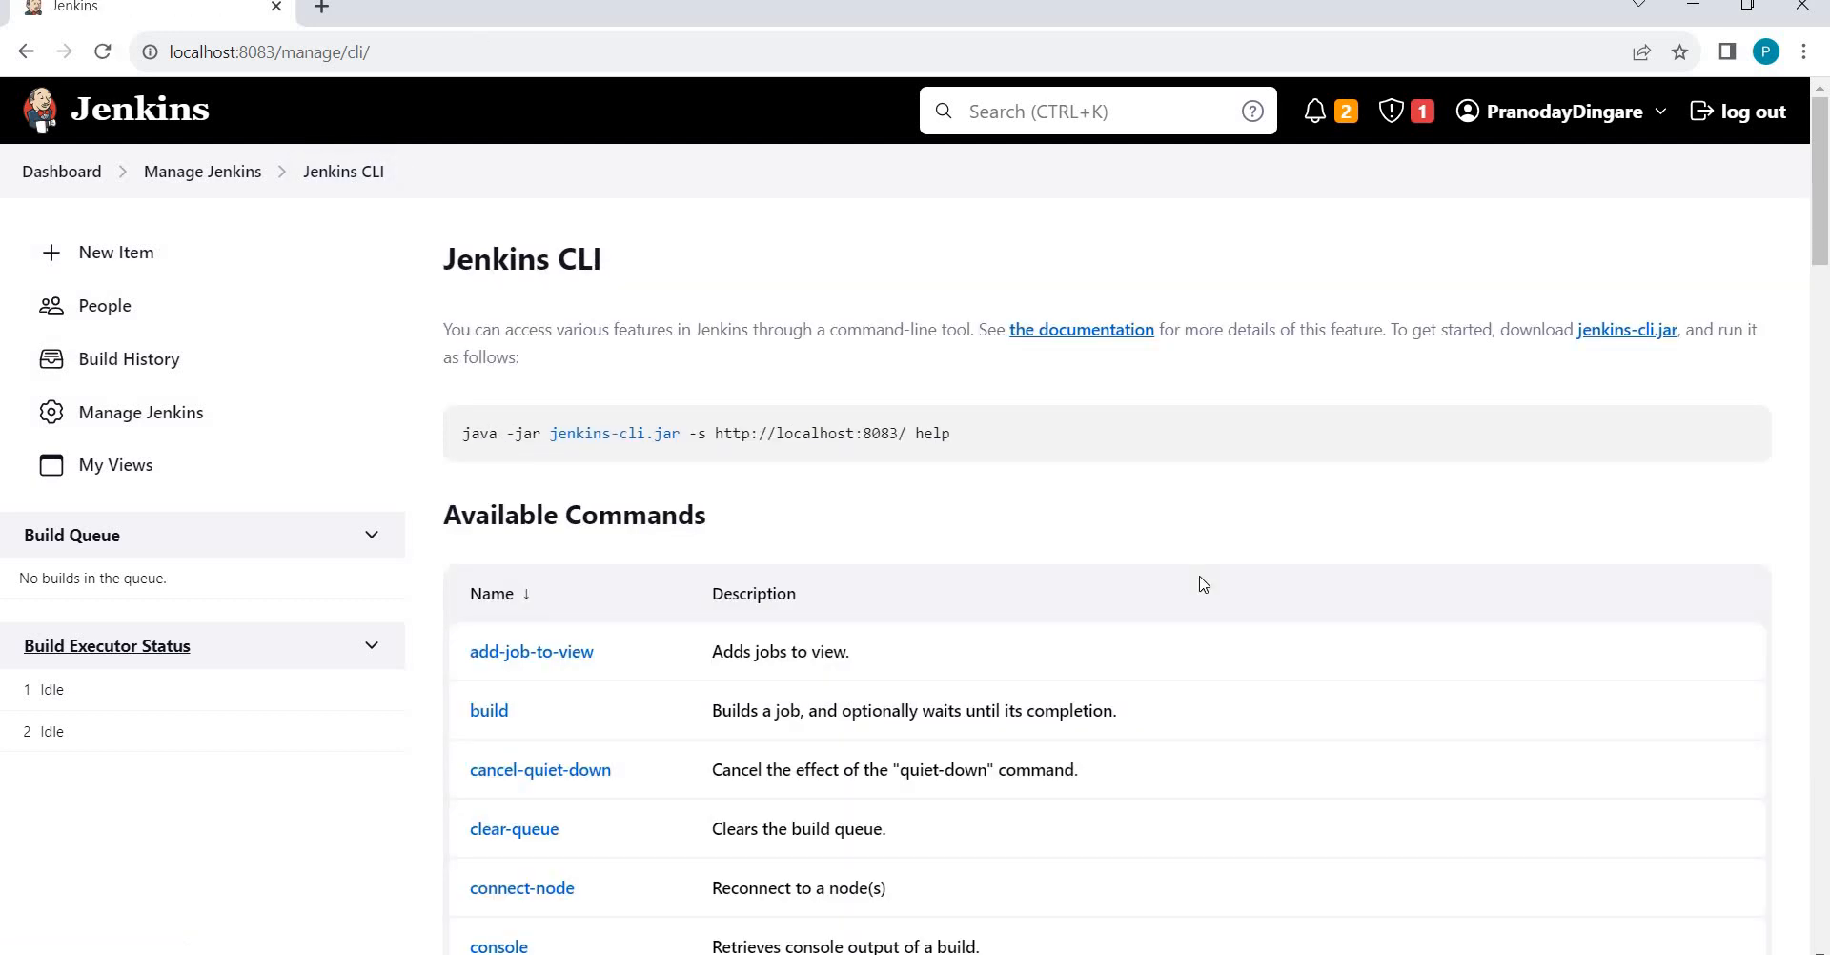
{"action": "left_click", "coordinate": [203, 175]}
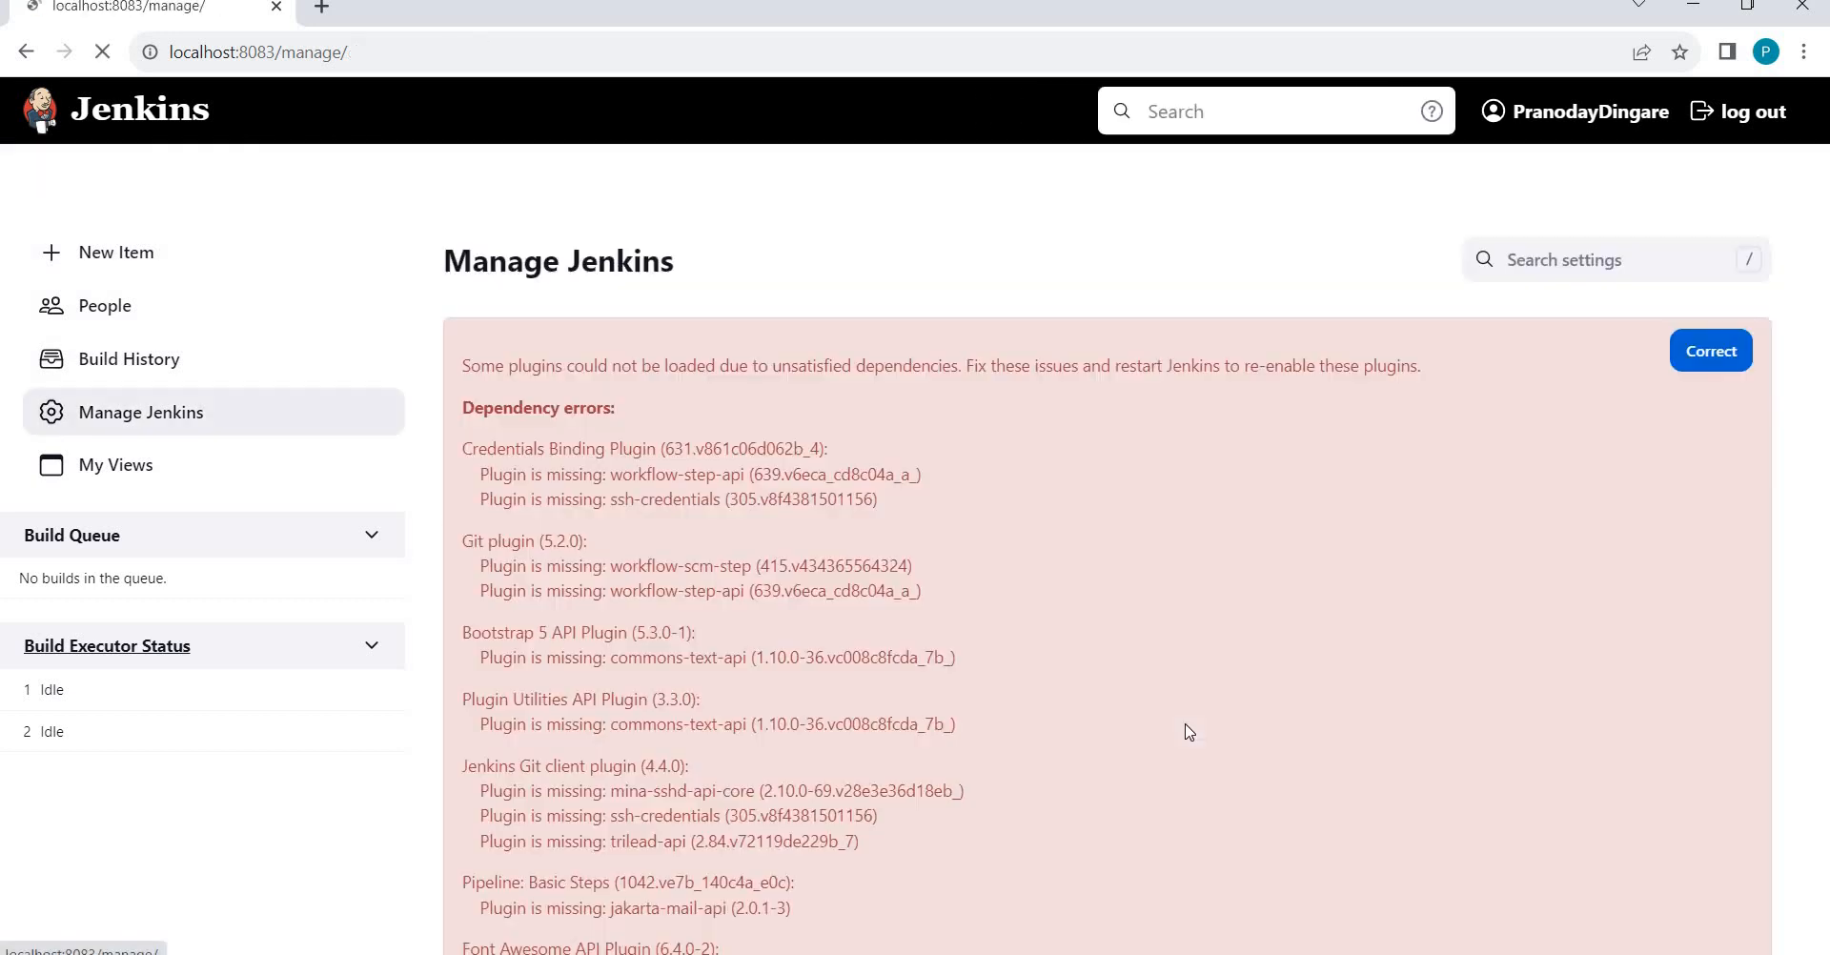
{"action": "scroll", "coordinate": [1188, 732], "scroll_direction": "down", "scroll_amount": 15}
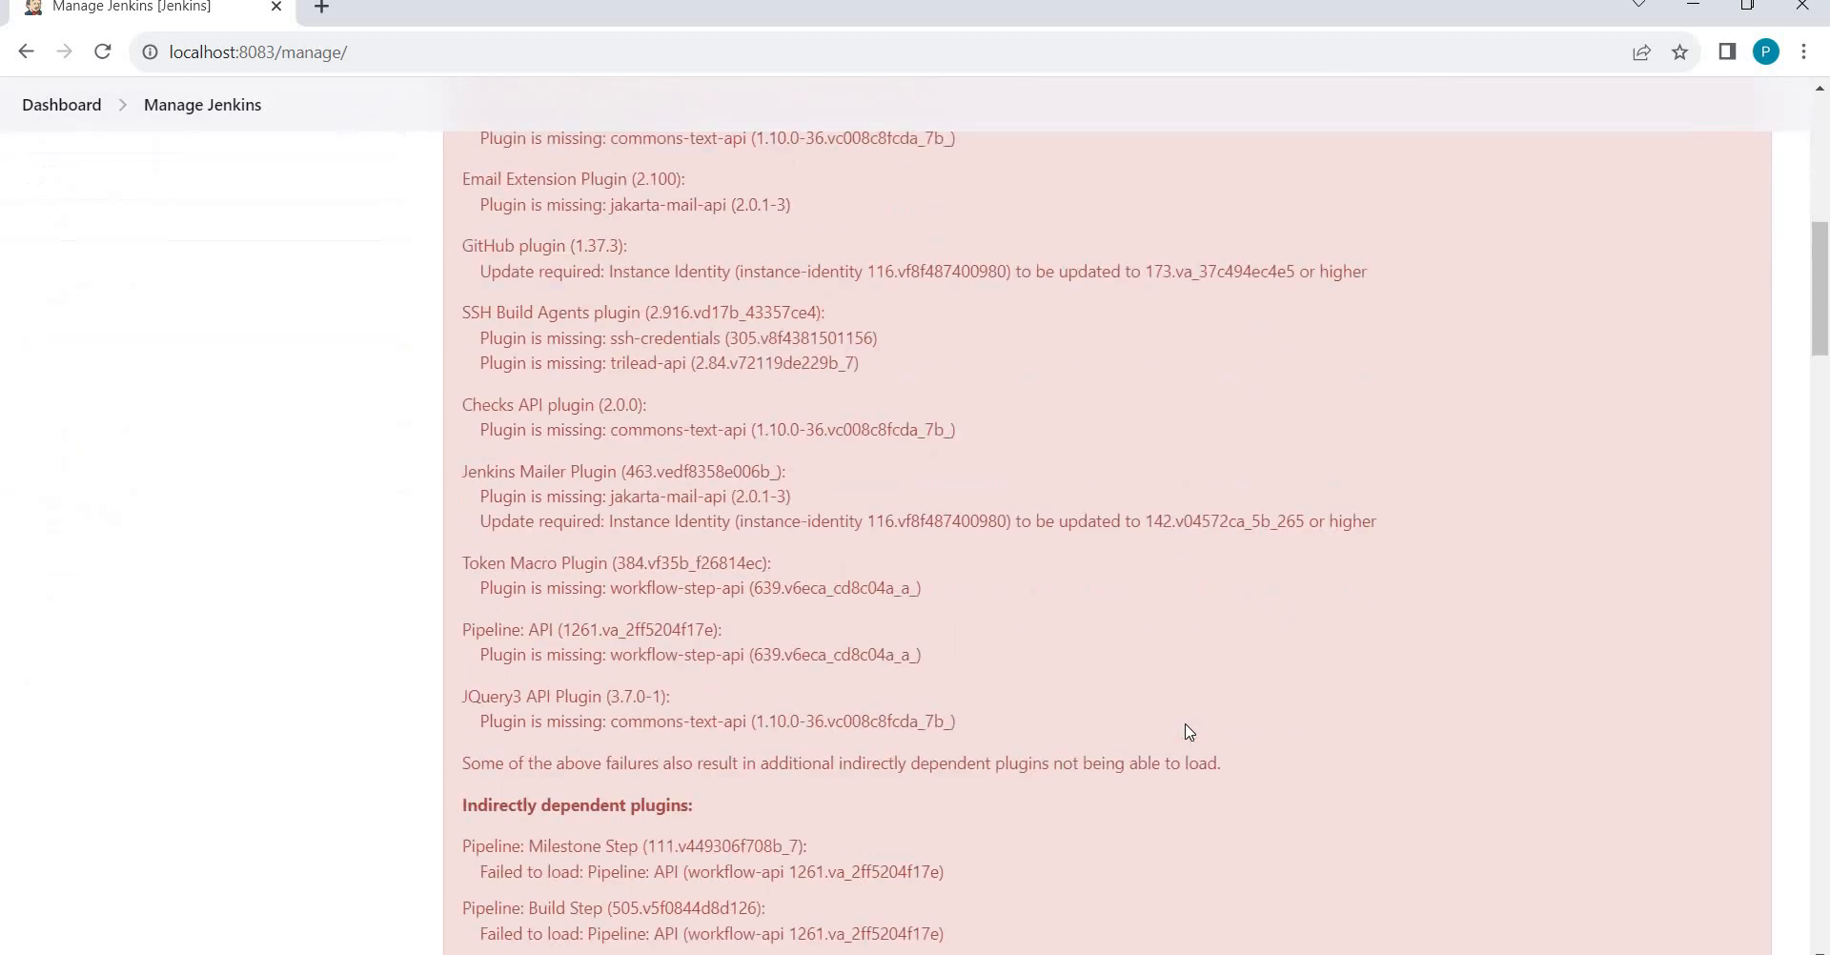
{"action": "scroll", "coordinate": [1189, 732], "scroll_direction": "down", "scroll_amount": 20}
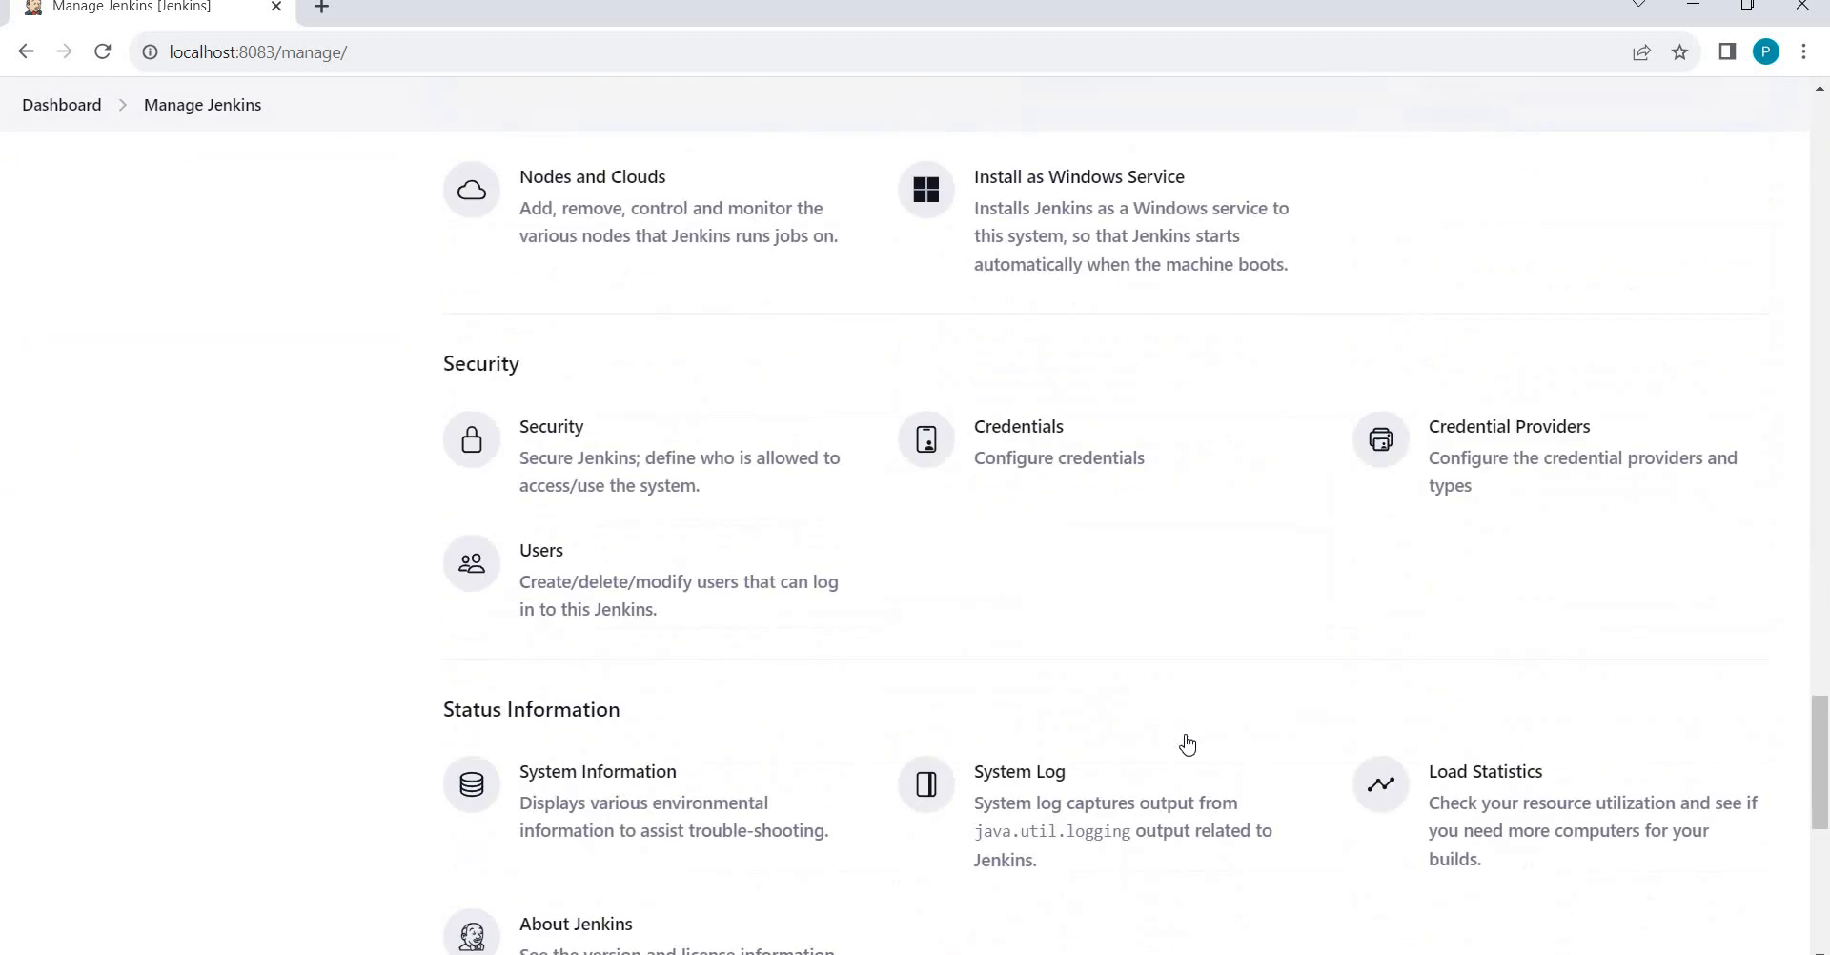
{"action": "scroll", "coordinate": [1189, 743], "scroll_direction": "down", "scroll_amount": 3}
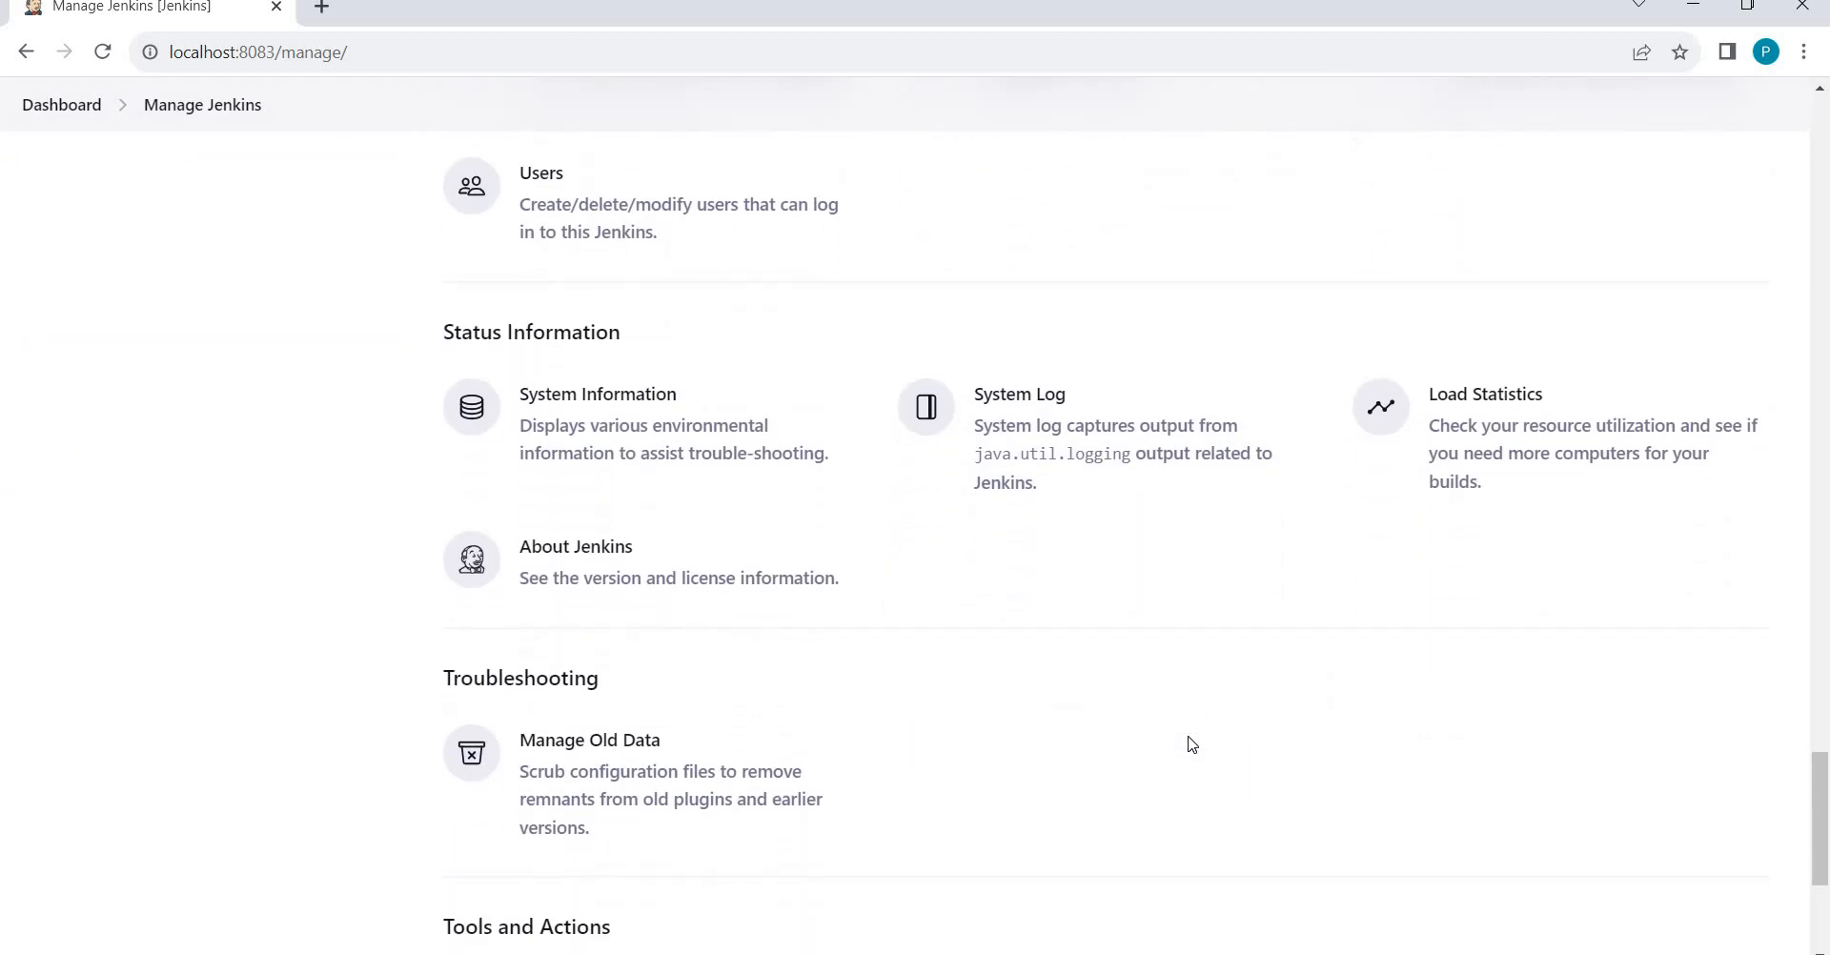
{"action": "scroll", "coordinate": [1191, 744], "scroll_direction": "down", "scroll_amount": 4}
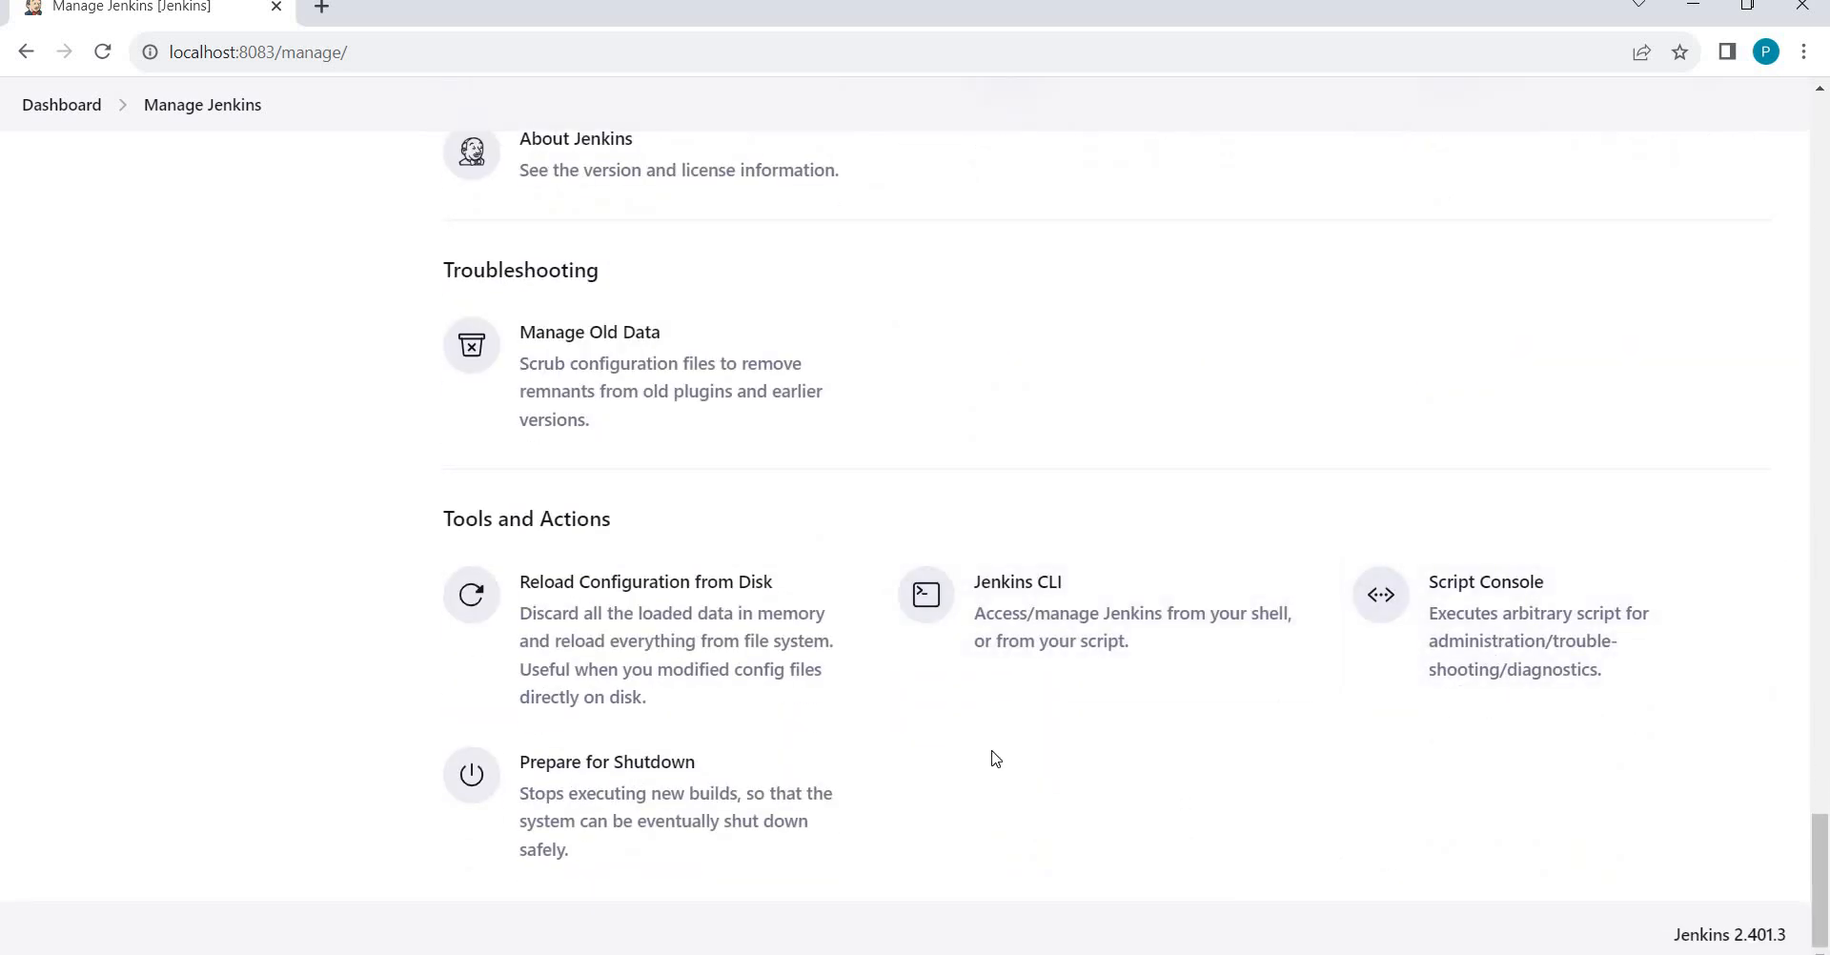
{"action": "scroll", "coordinate": [996, 759], "scroll_direction": "up", "scroll_amount": 10}
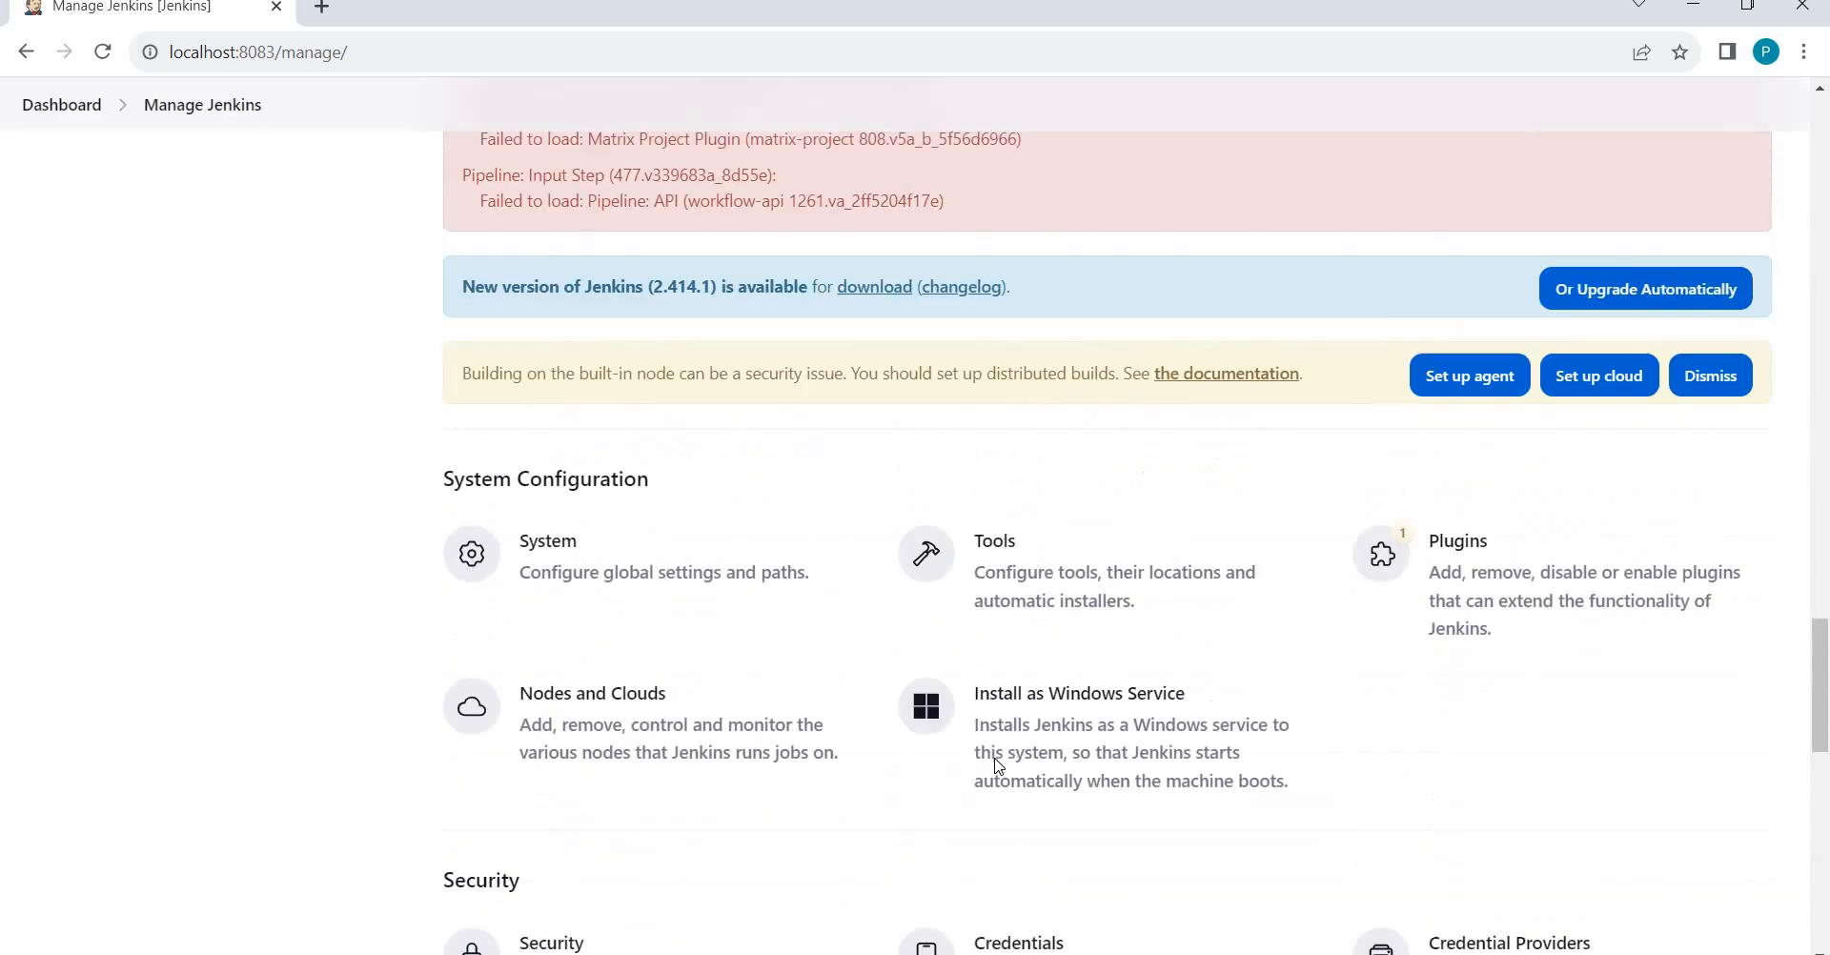
{"action": "scroll", "coordinate": [996, 762], "scroll_direction": "up", "scroll_amount": 10}
{"action": "scroll", "coordinate": [596, 755], "scroll_direction": "down", "scroll_amount": 1}
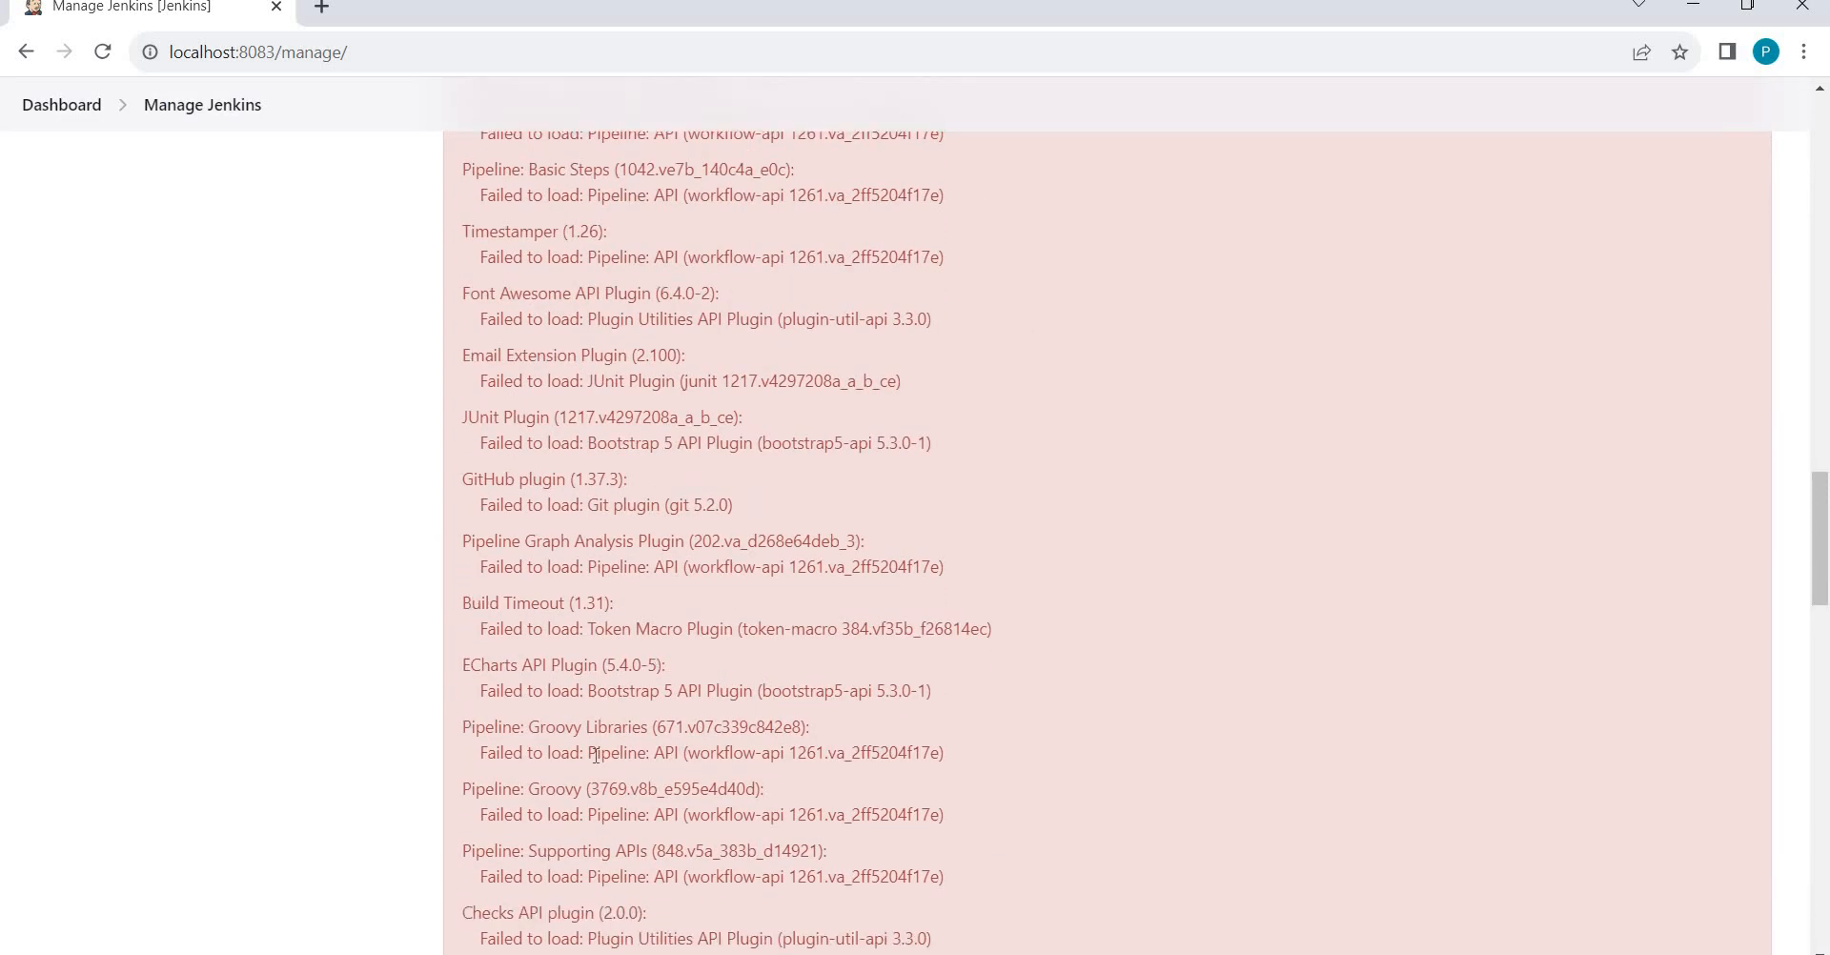
{"action": "scroll", "coordinate": [595, 755], "scroll_direction": "down", "scroll_amount": 20}
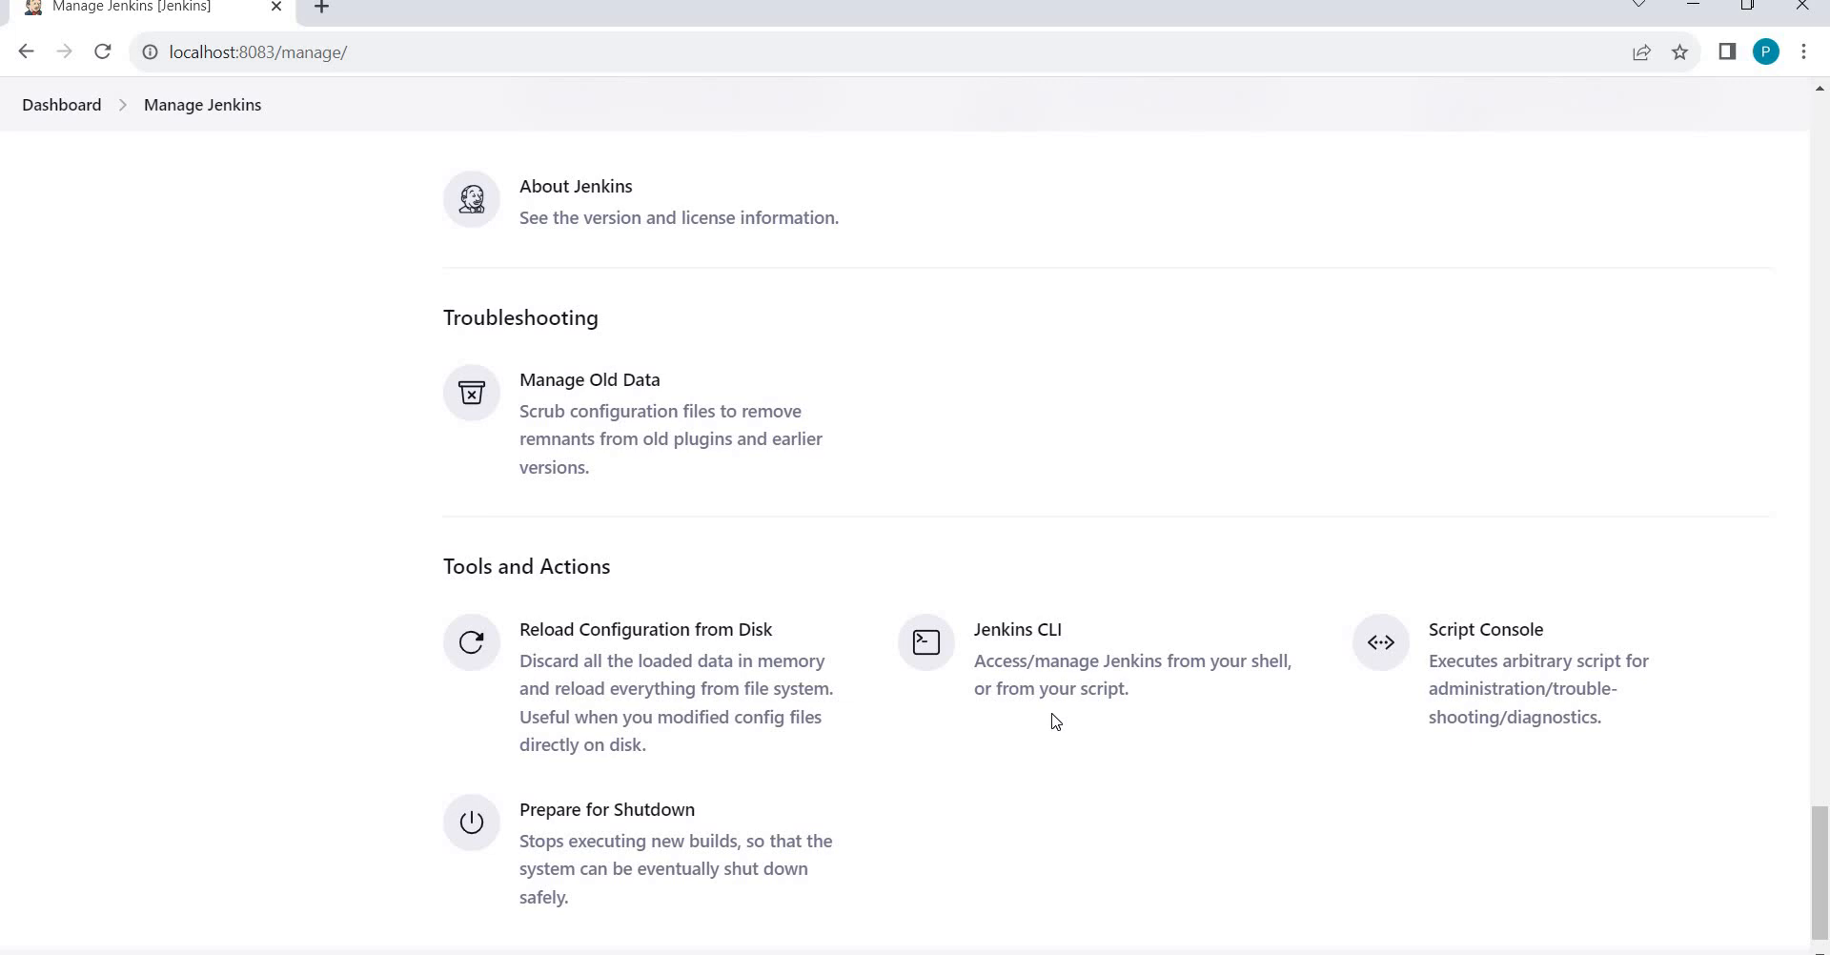
{"action": "scroll", "coordinate": [1055, 722], "scroll_direction": "up", "scroll_amount": 20}
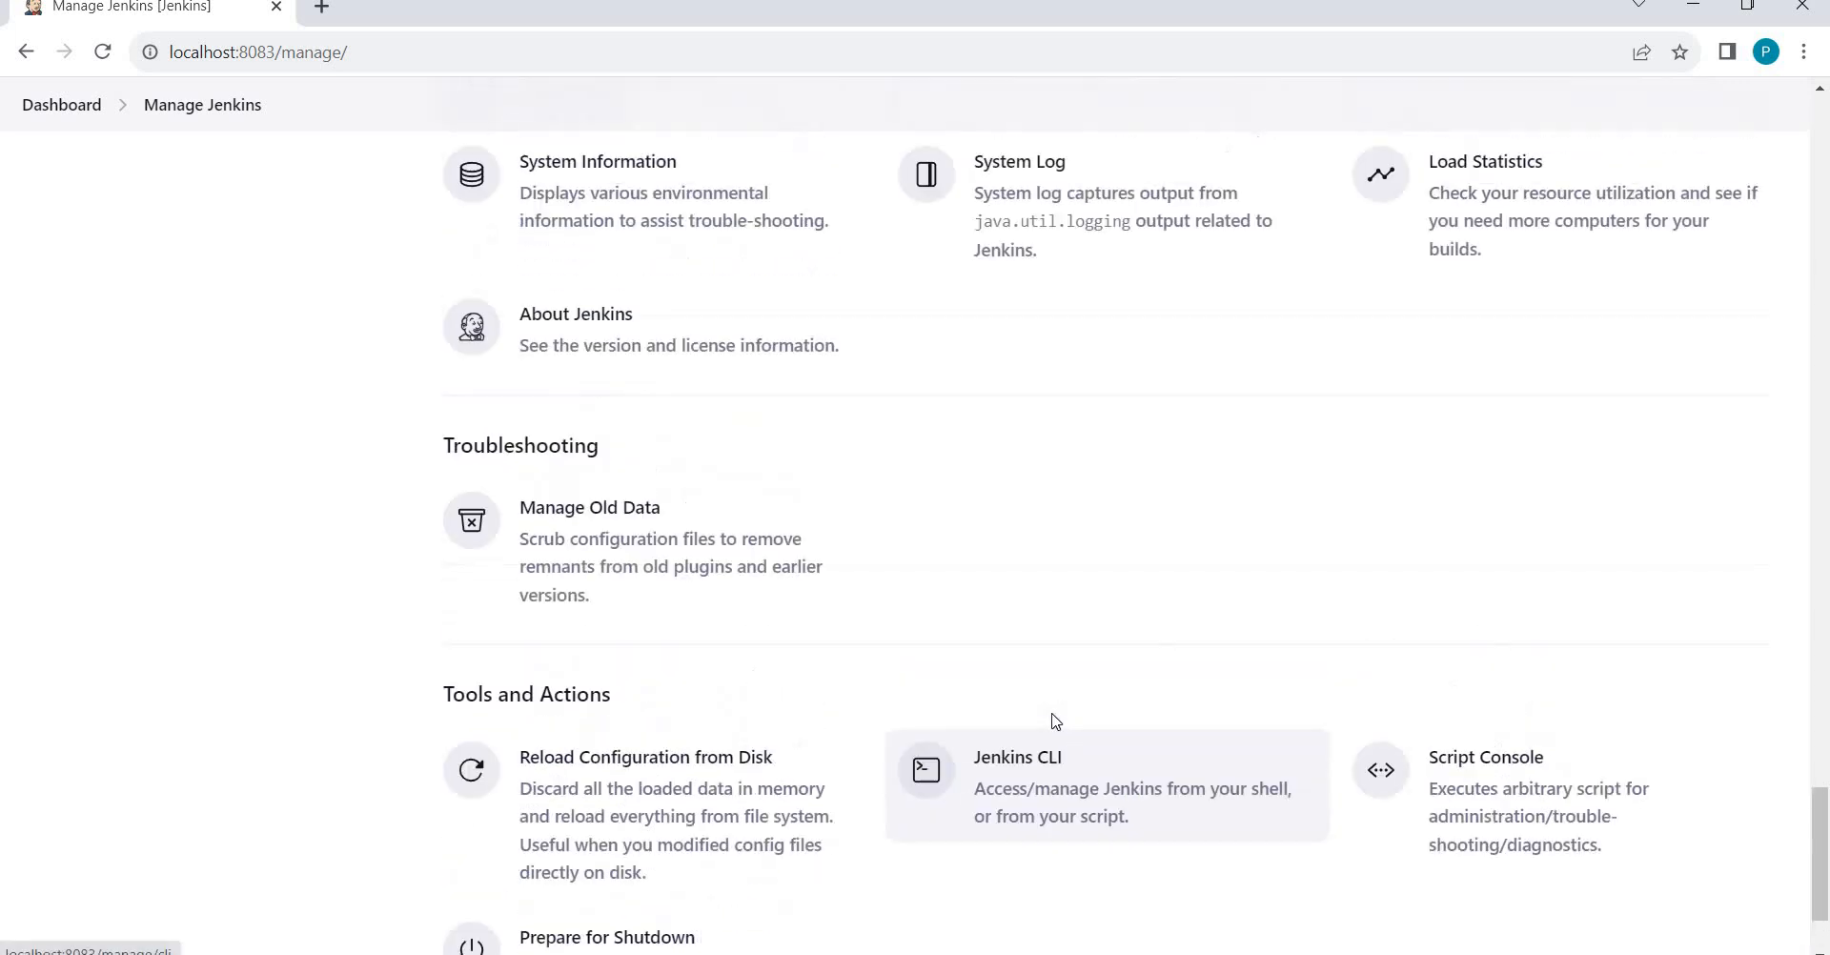
{"action": "scroll", "coordinate": [1056, 722], "scroll_direction": "up", "scroll_amount": 20}
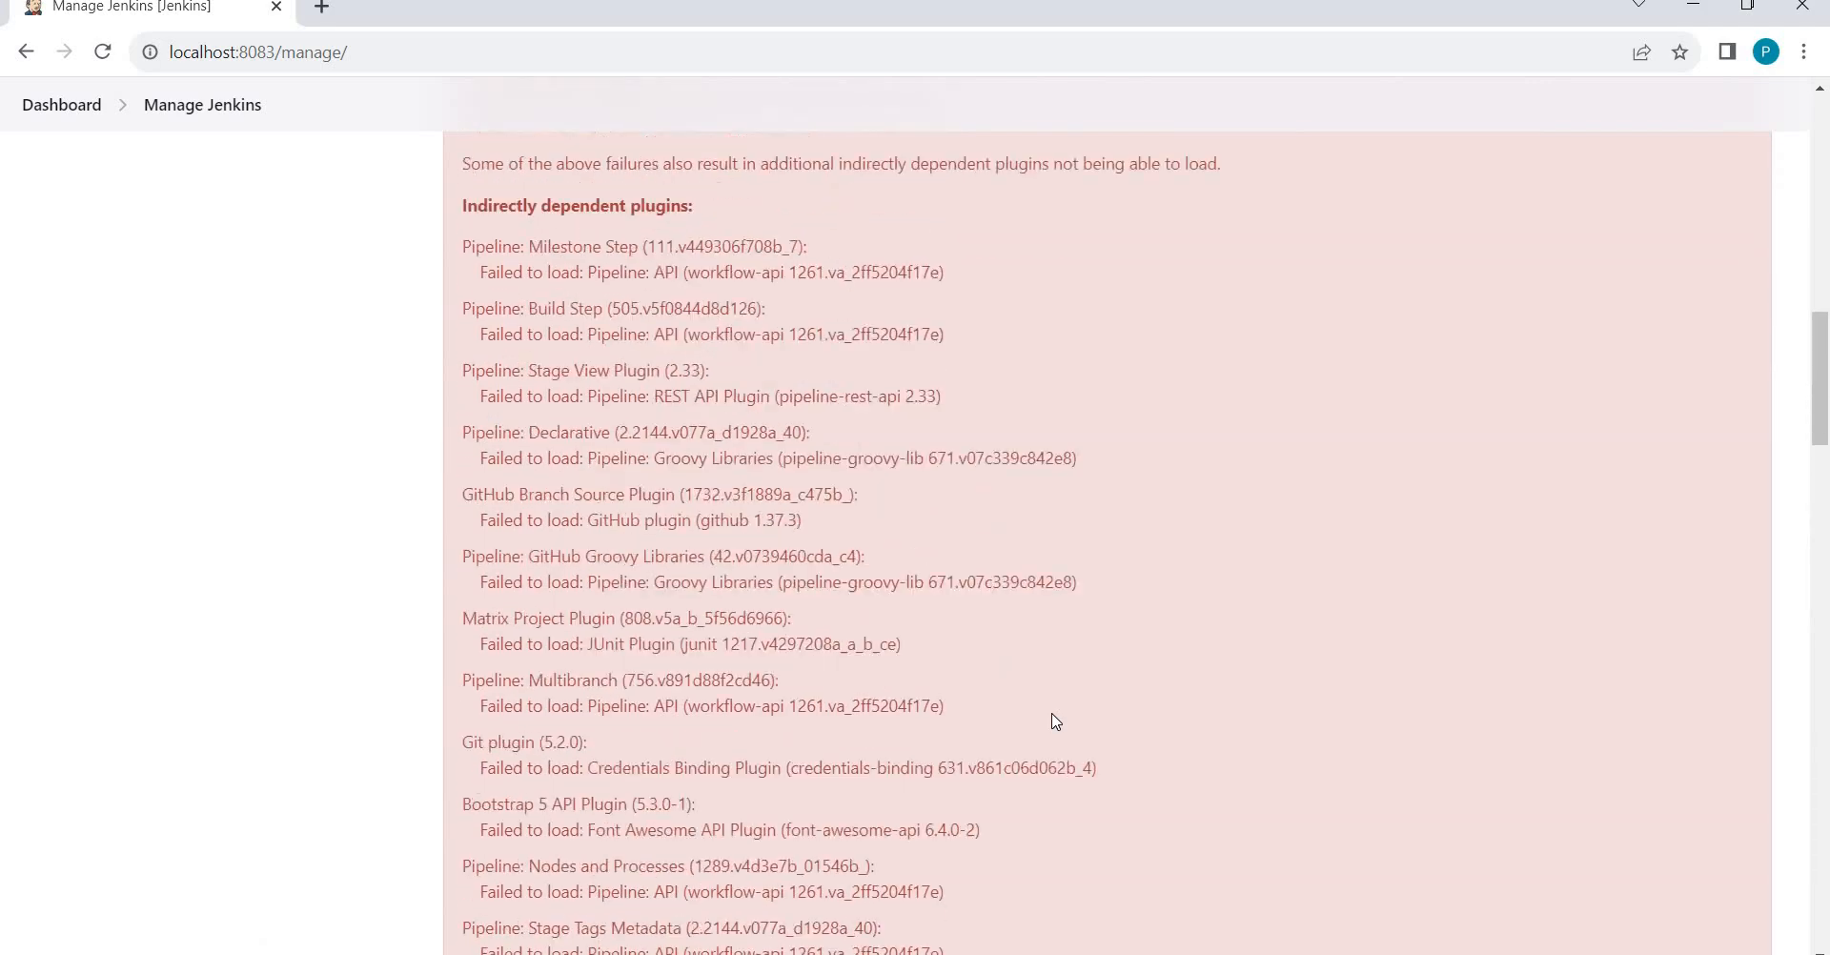